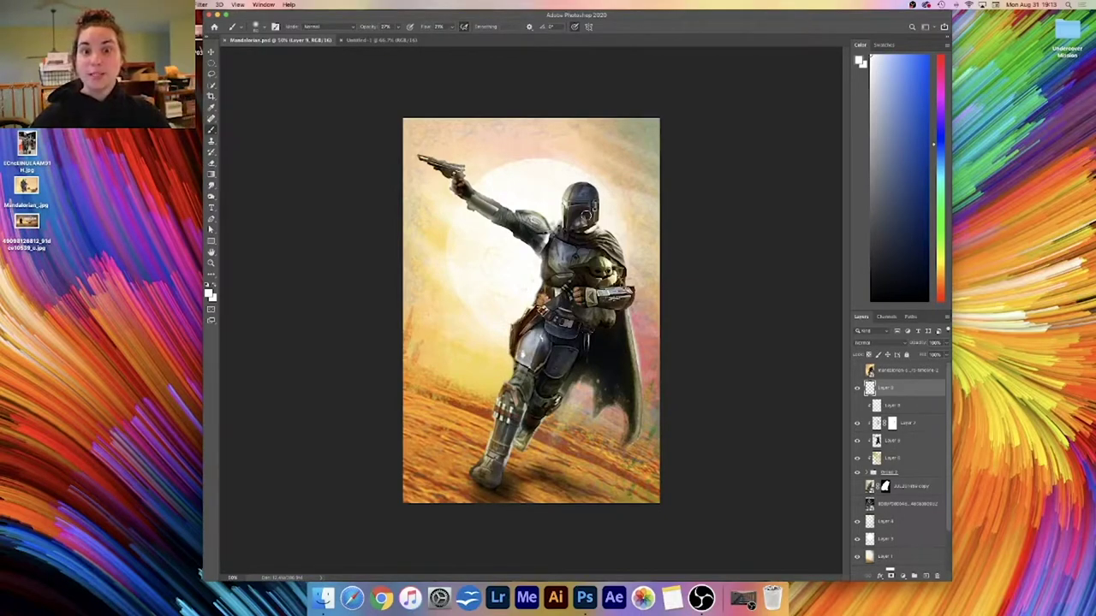
- Bring the blank Untitled-1 document forward and show its rulers
left_click_drag(668, 17, 661, 16)
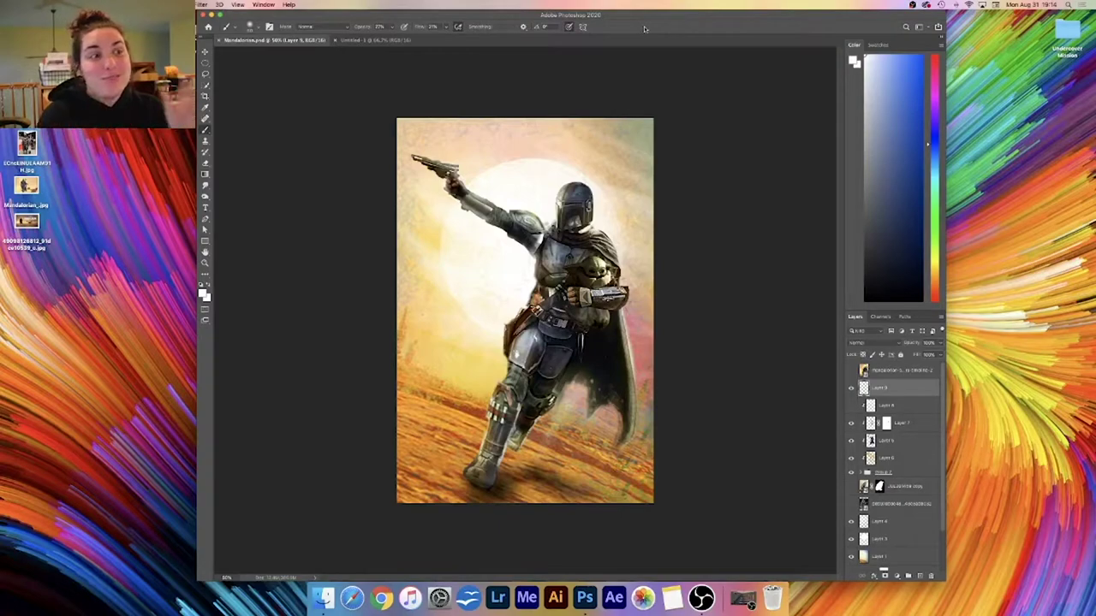
left_click(376, 40)
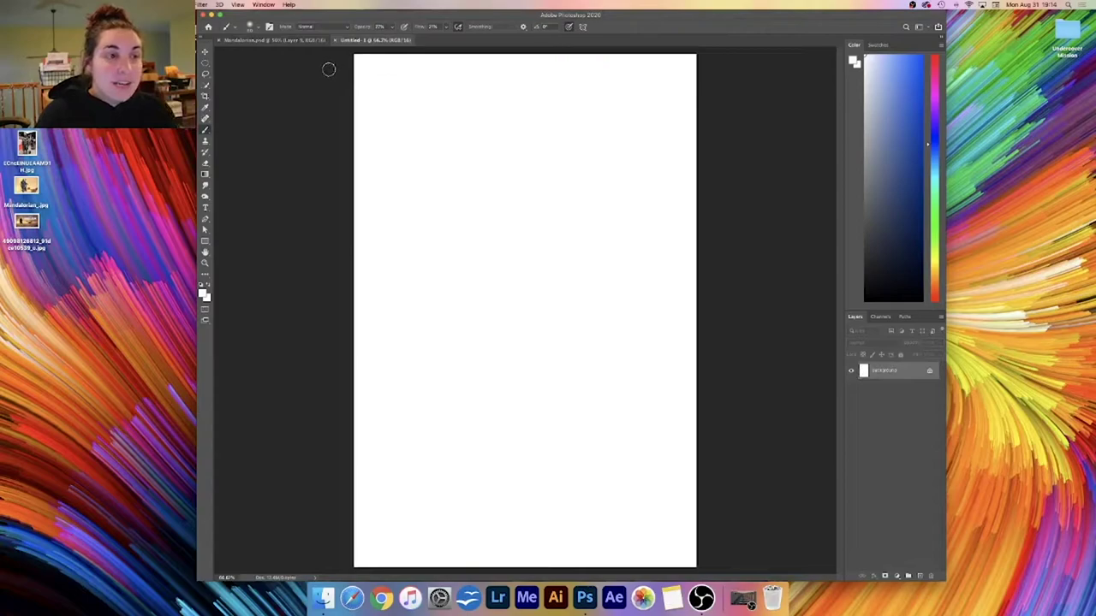
key("super+r")
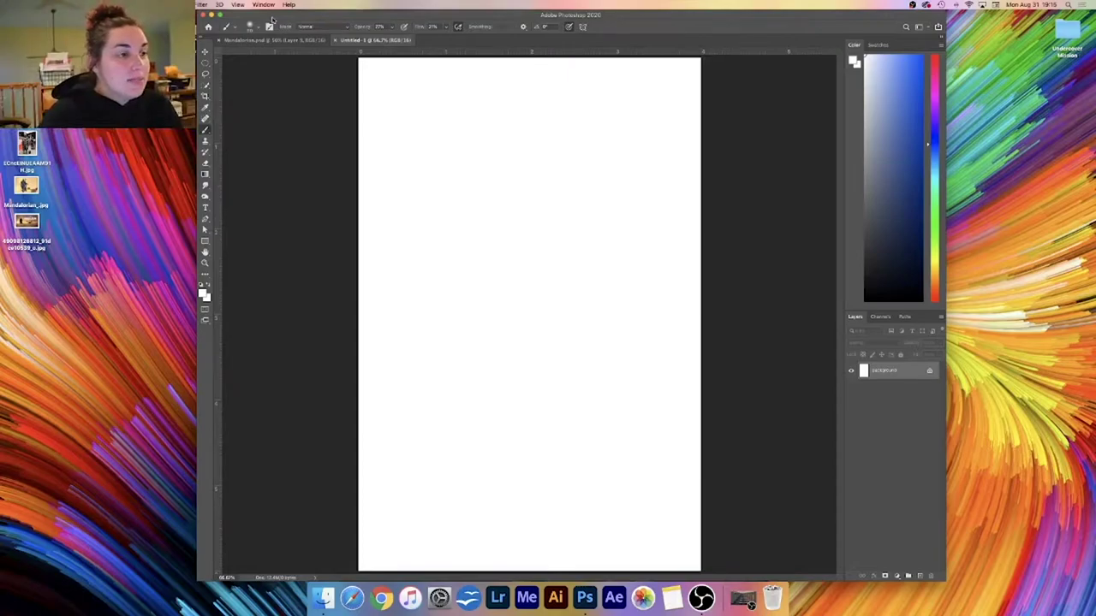
left_click_drag(274, 18, 304, 16)
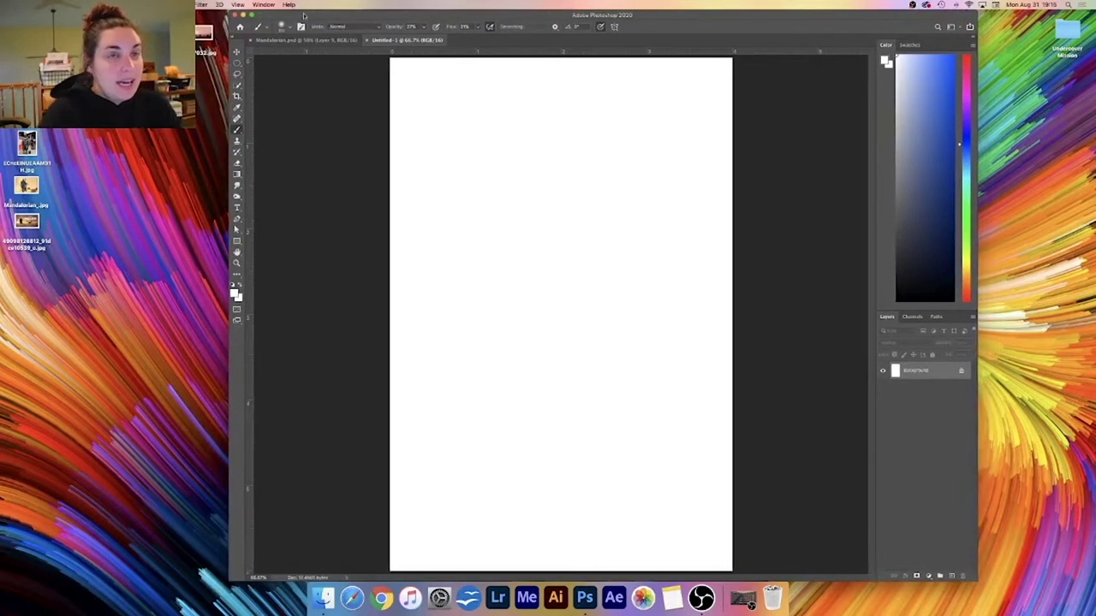
- Return to the Mandalorian.psd artwork, open the reference picture images.jpeg in Preview and enlarge it for viewing
left_click(318, 40)
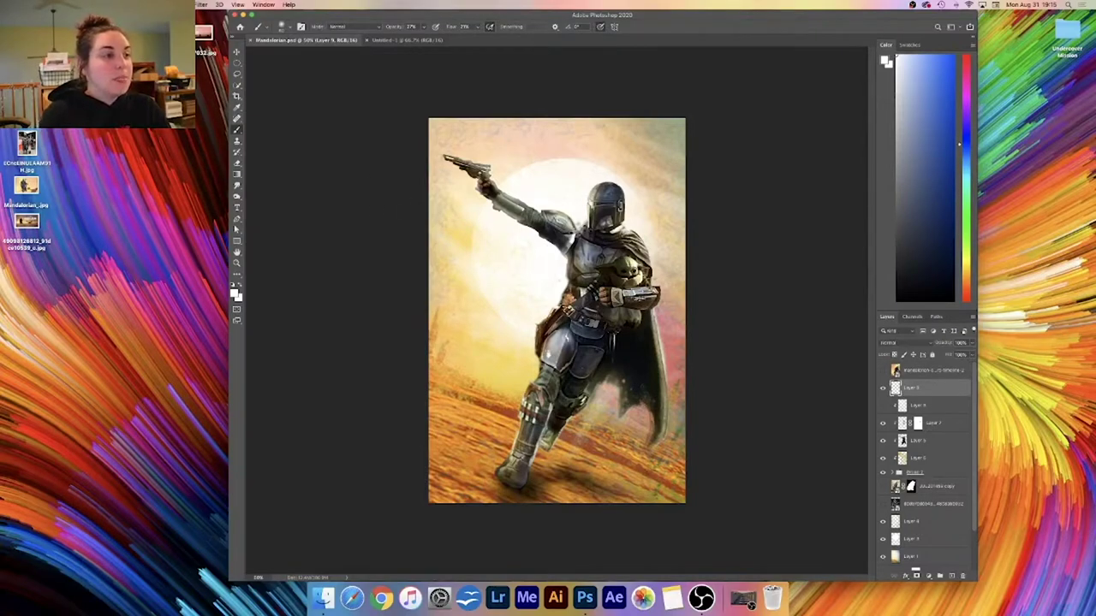
double_click(176, 90)
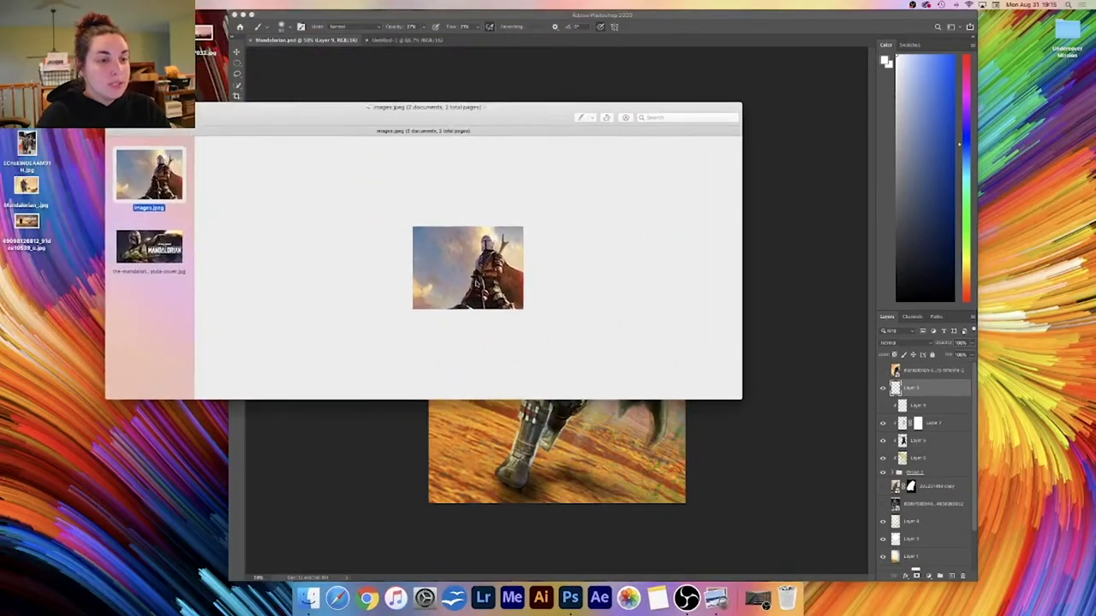
scroll(462, 270, "up", 5)
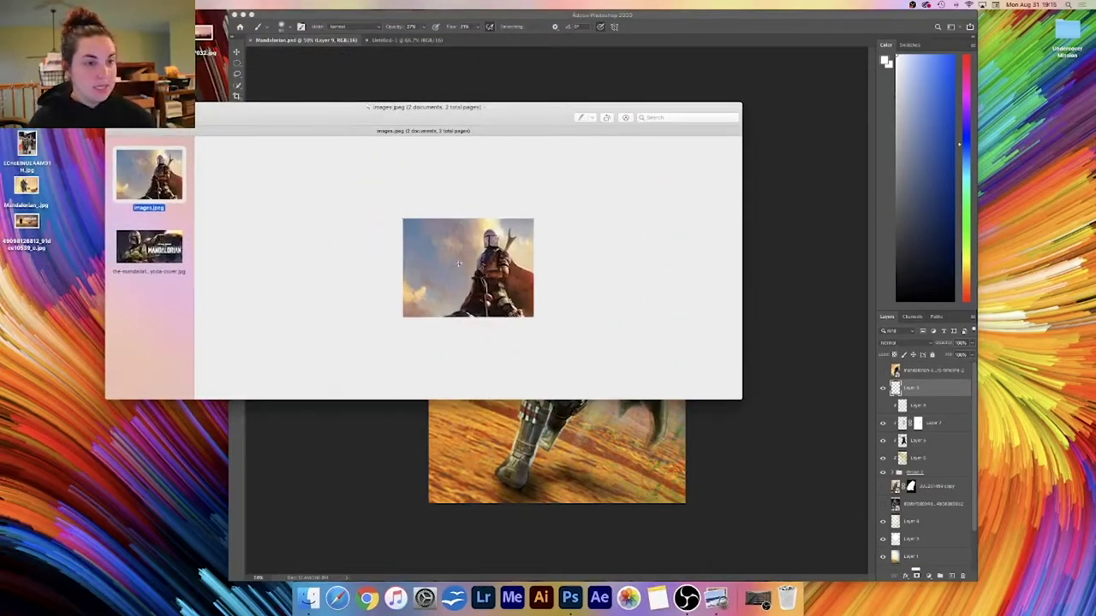
scroll(474, 268, "up", 3)
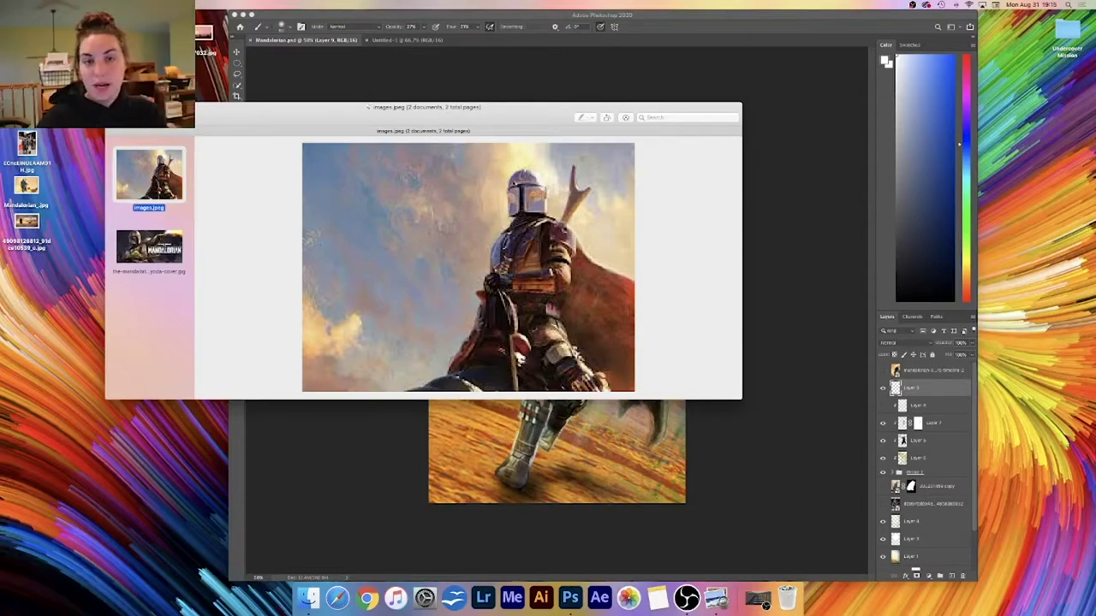
left_click_drag(530, 122, 540, 187)
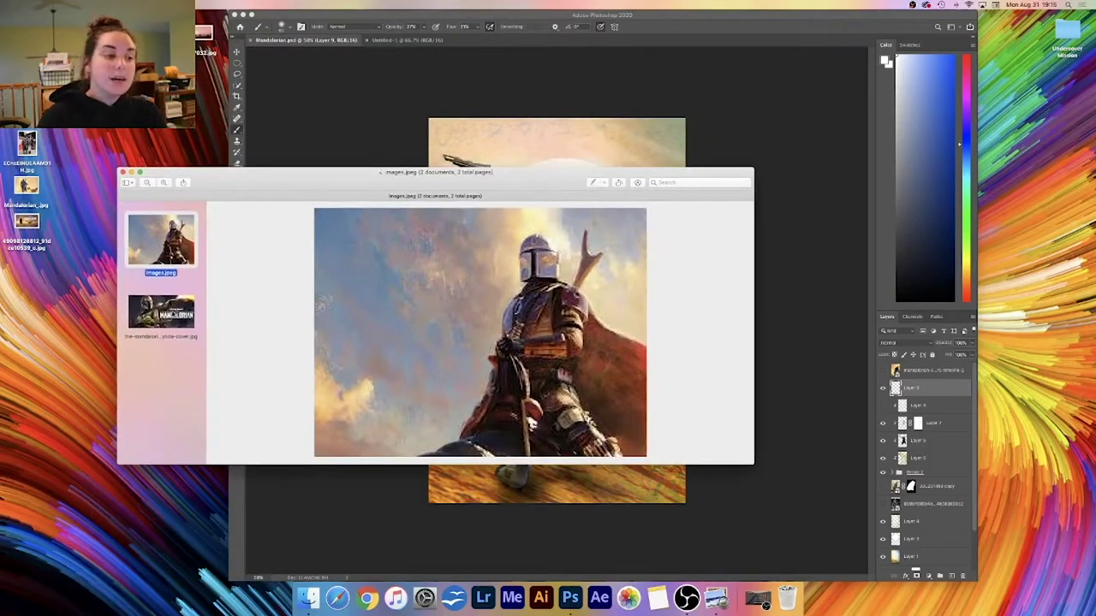
- View the-mandalorian-baby-yoda-cover.jpg in an enlarged Preview window
left_click(177, 315)
left_click_drag(754, 464, 839, 584)
left_click_drag(479, 180, 448, 83)
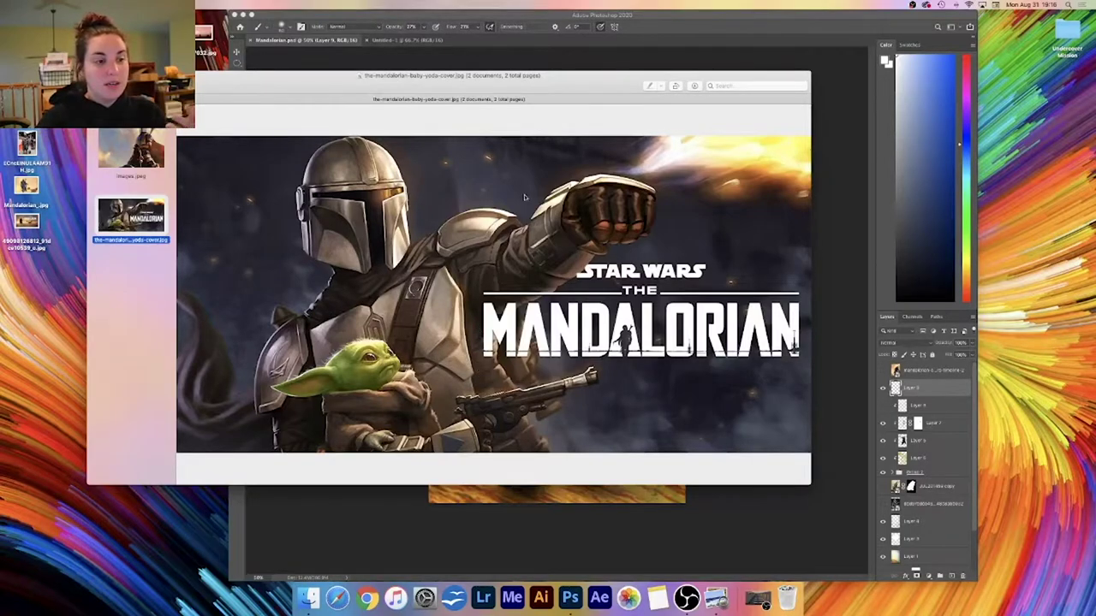
left_click_drag(587, 88, 628, 95)
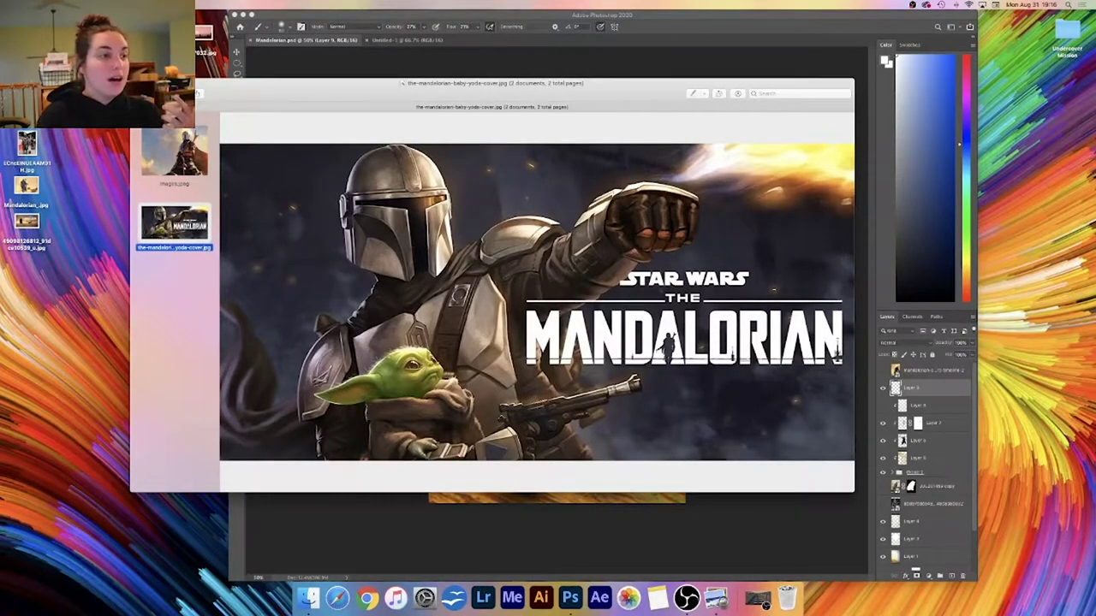
left_click_drag(210, 89, 167, 132)
- Open the desktop reference image of the Mandalorian walking beside his ship, view it enlarged and close it
double_click(32, 224)
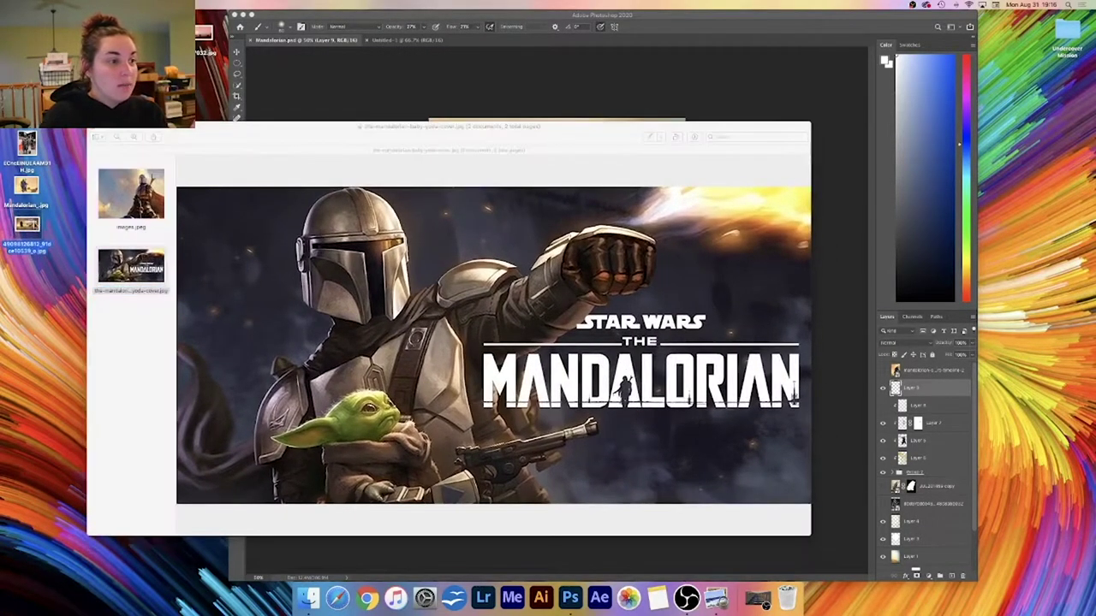
left_click_drag(188, 26, 380, 50)
left_click_drag(556, 276, 934, 567)
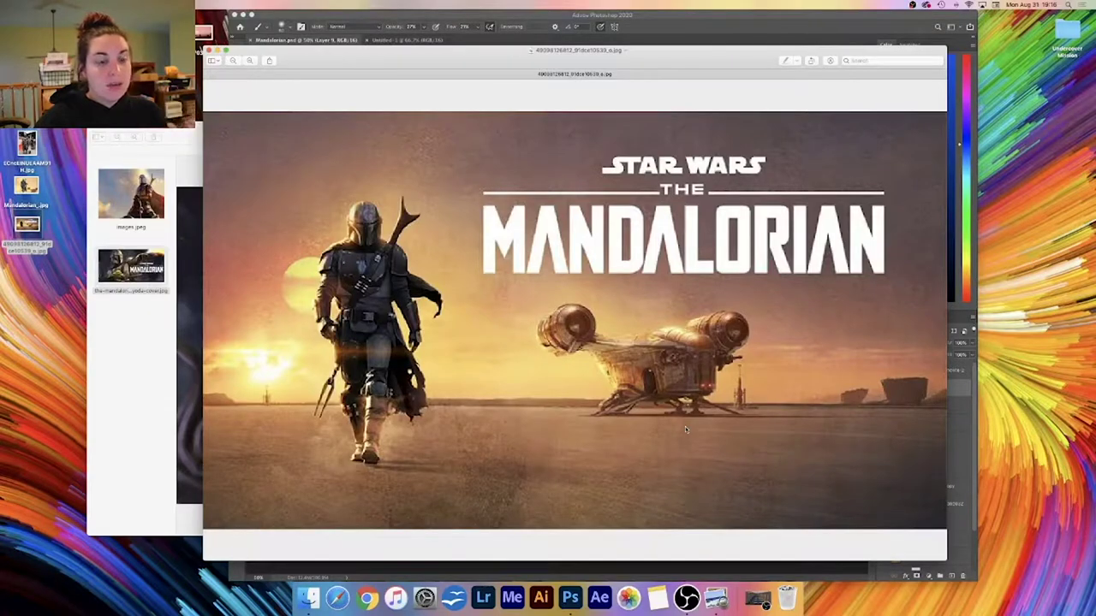
left_click(209, 50)
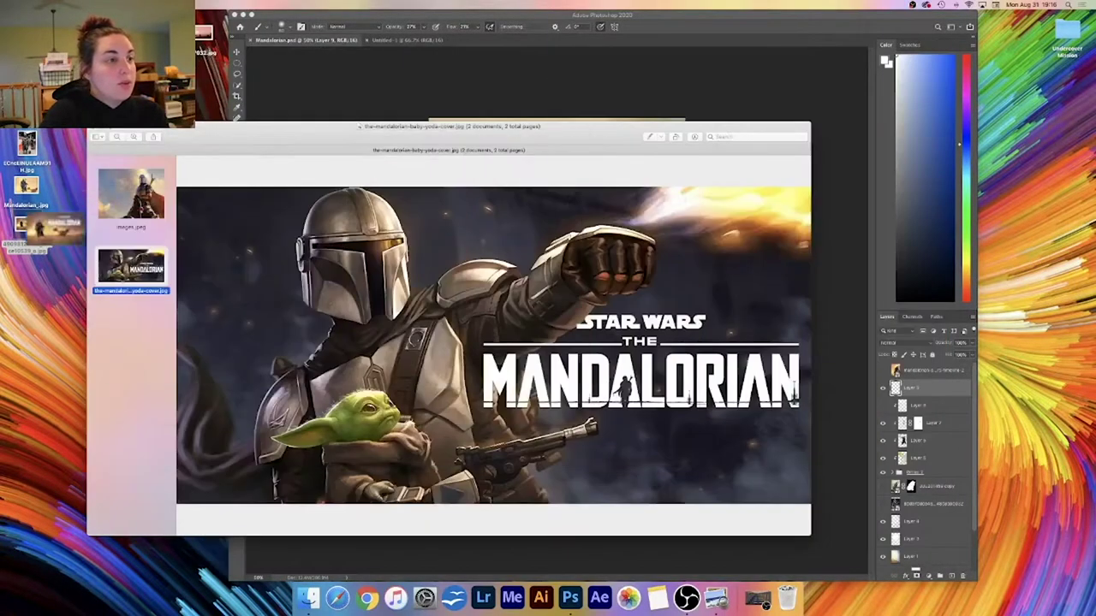
- Close the remaining Preview reference window and return to the blank Untitled-1 document in Photoshop
left_click_drag(130, 126, 148, 95)
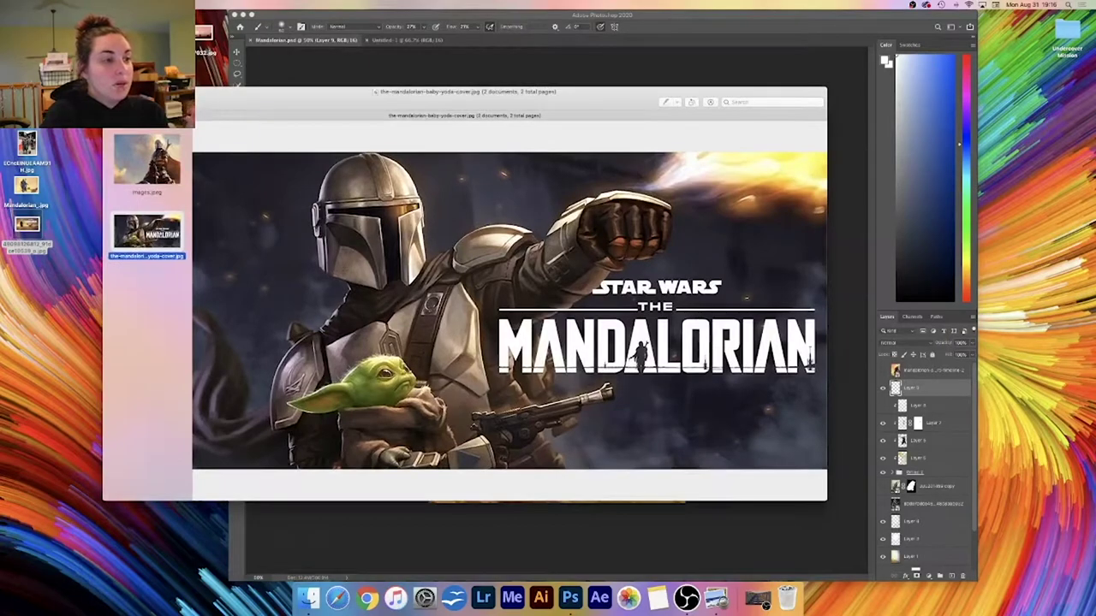
key("super+w")
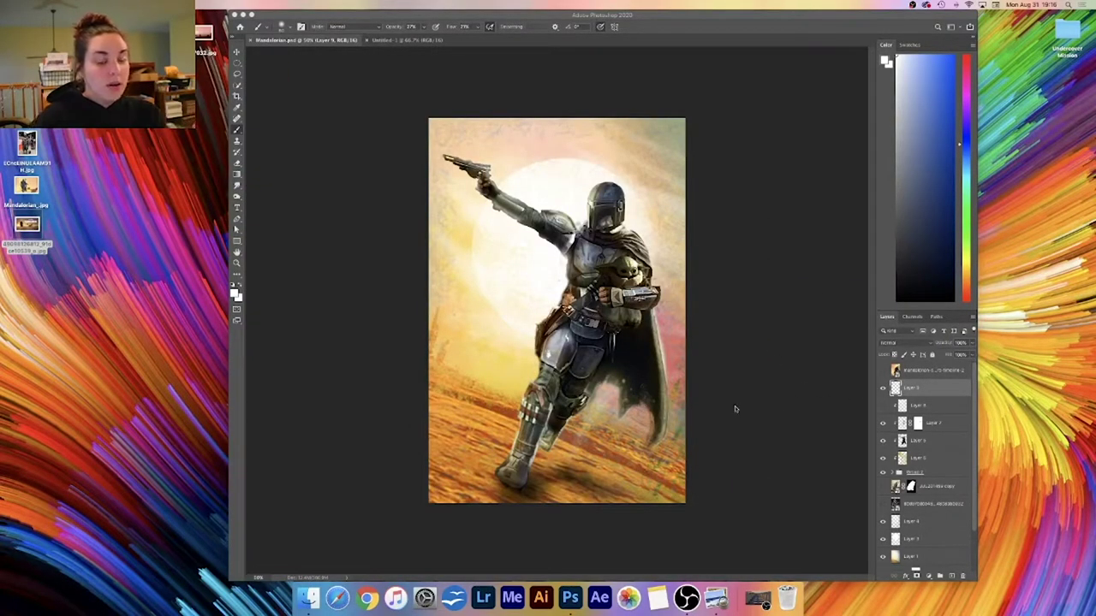
left_click(397, 40)
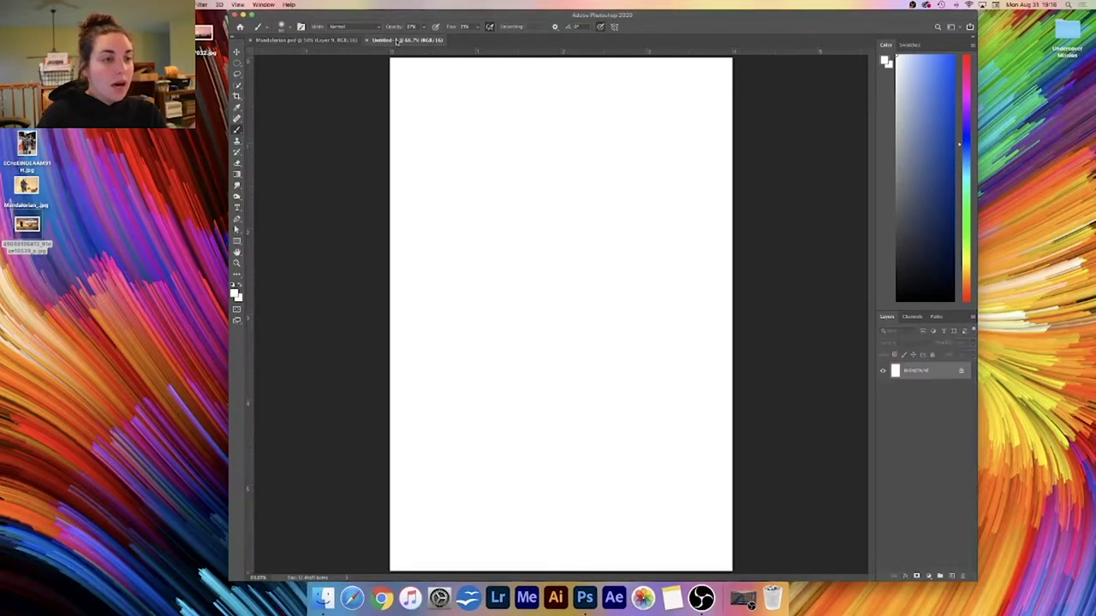
left_click_drag(415, 18, 401, 18)
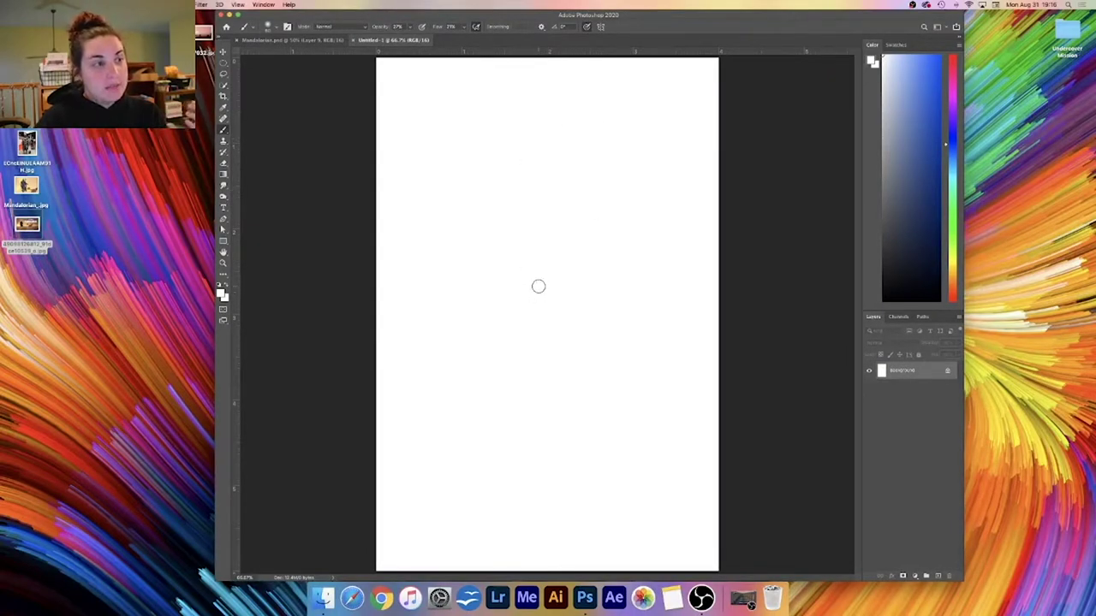
- Open the mandalorian folder on the Desktop in Finder, preview its 3.55.35 PM screenshot and enlarge the window
double_click(146, 86)
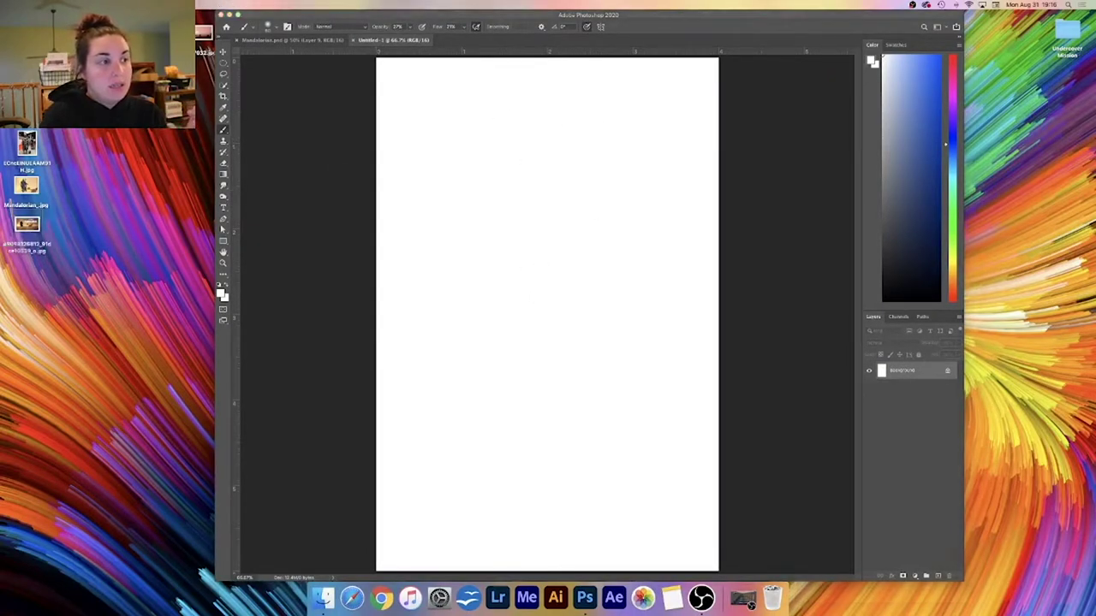
left_click_drag(282, 205, 270, 97)
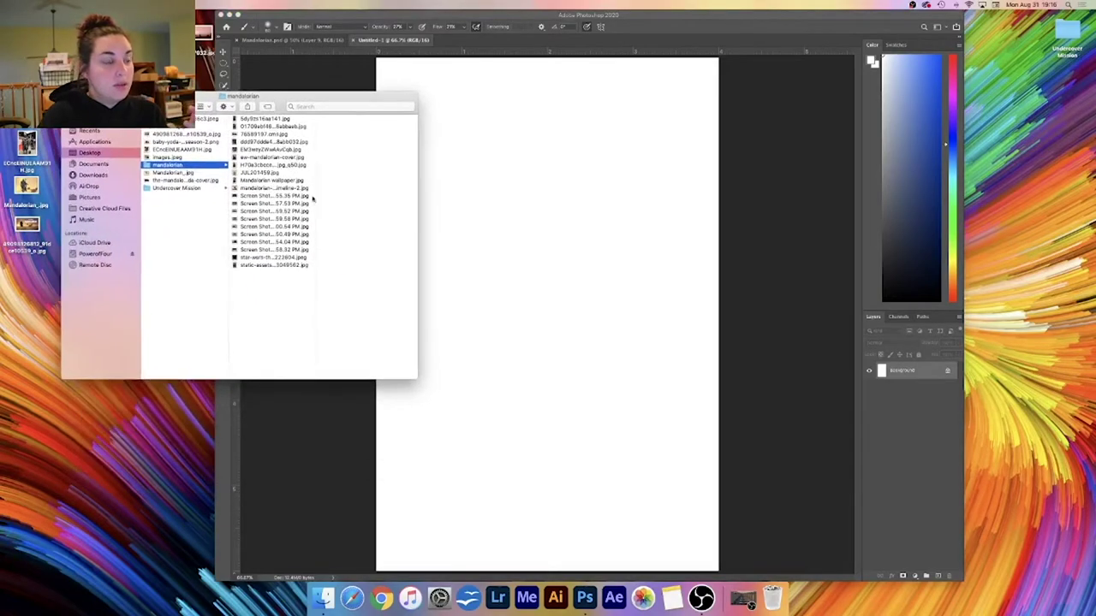
left_click_drag(415, 380, 718, 578)
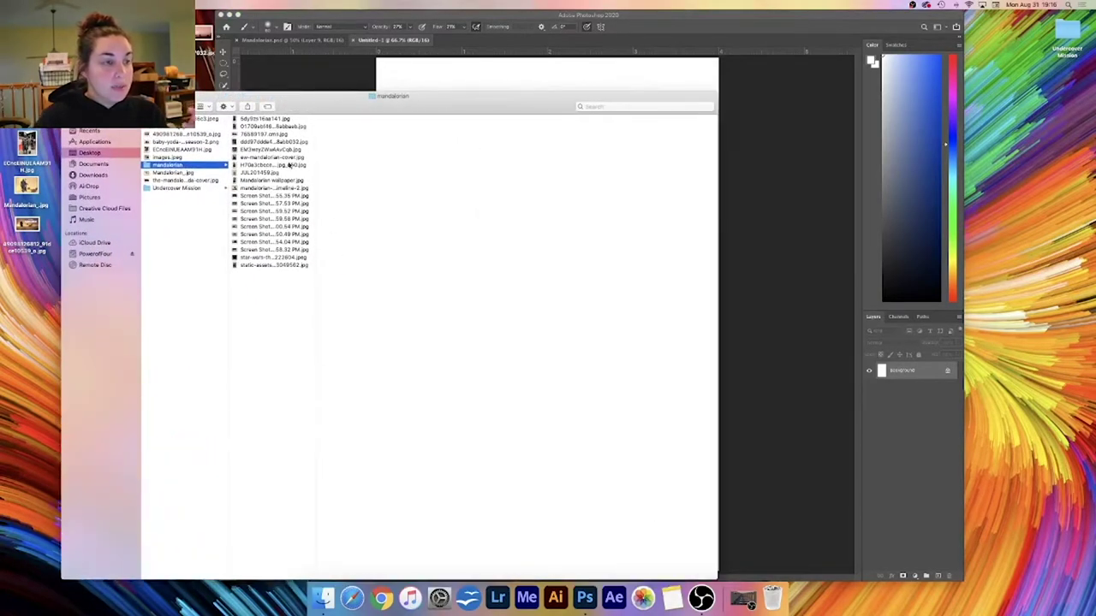
left_click(276, 120)
left_click(268, 197)
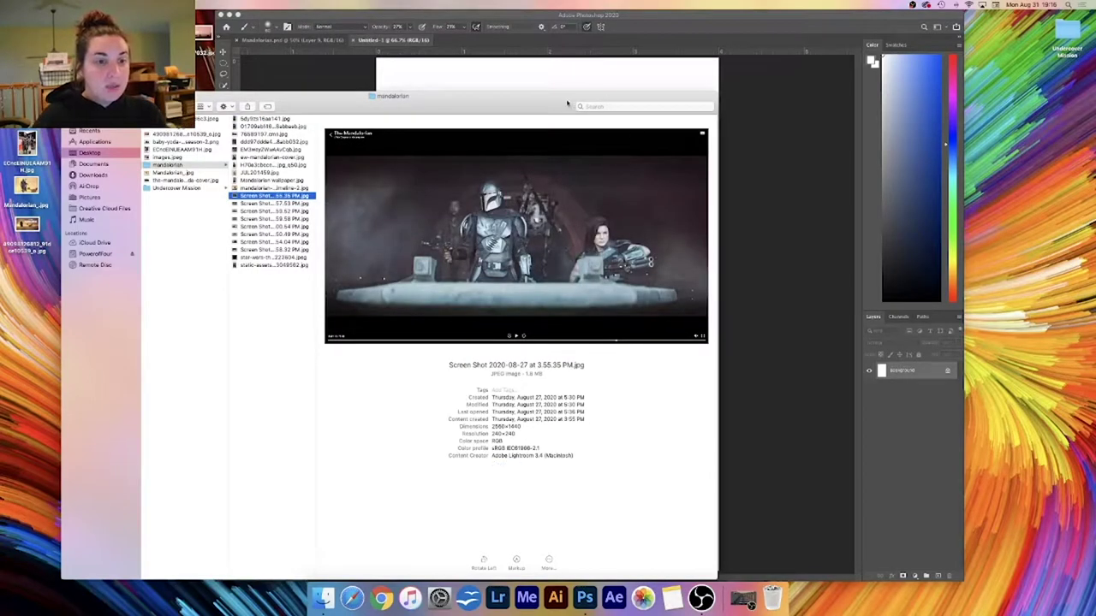
left_click_drag(552, 106, 572, 79)
left_click_drag(736, 550, 852, 583)
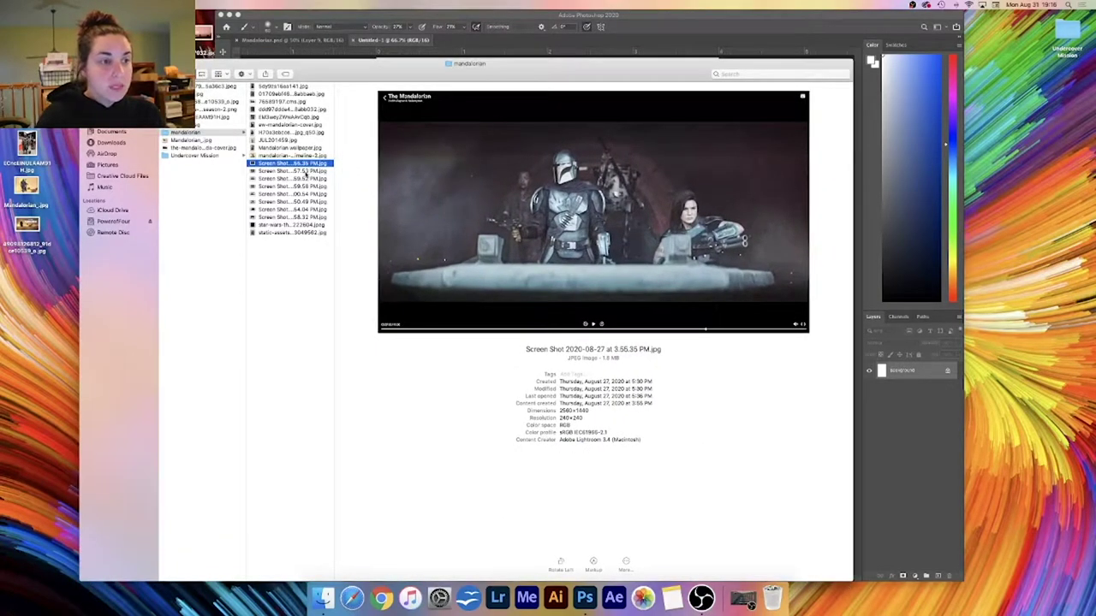
- Preview the show screenshots in the mandalorian folder from 3.57.53 PM through the 4.50.49 PM concept art
left_click(304, 171)
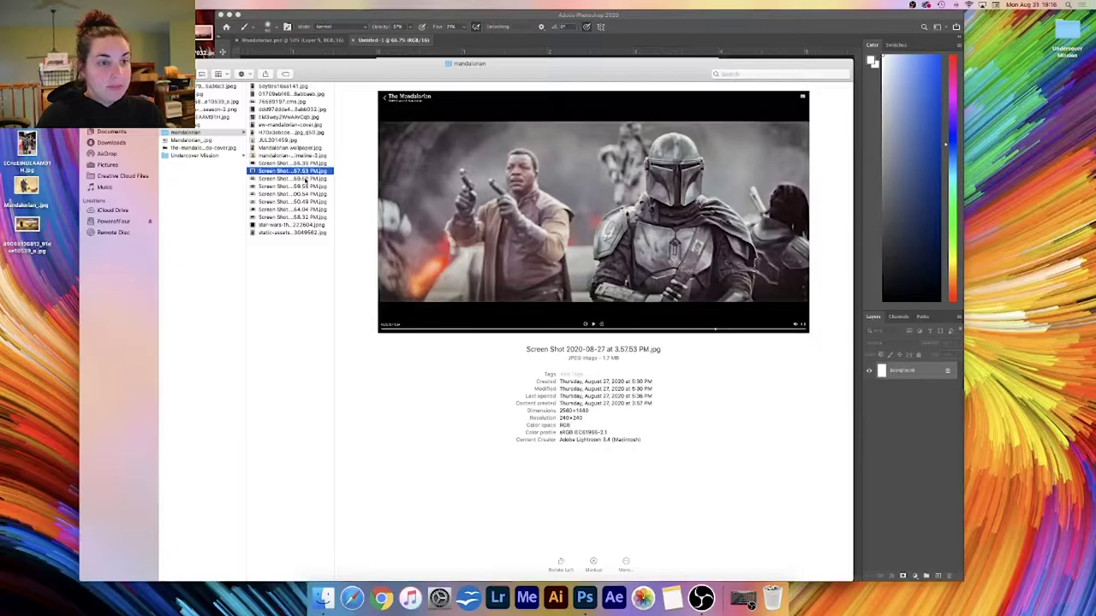
left_click(304, 178)
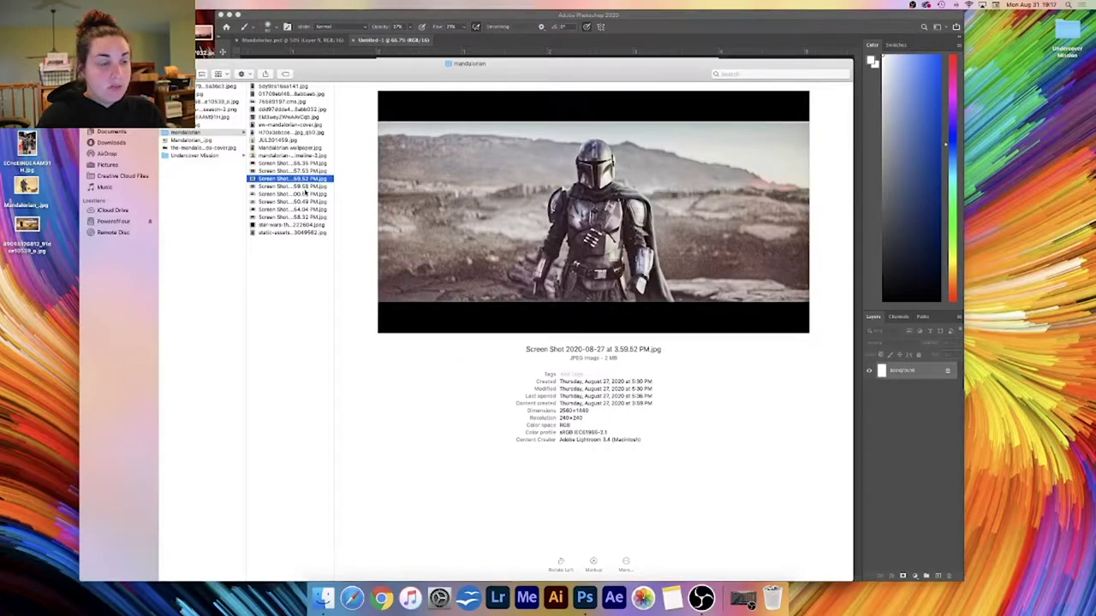
left_click(306, 186)
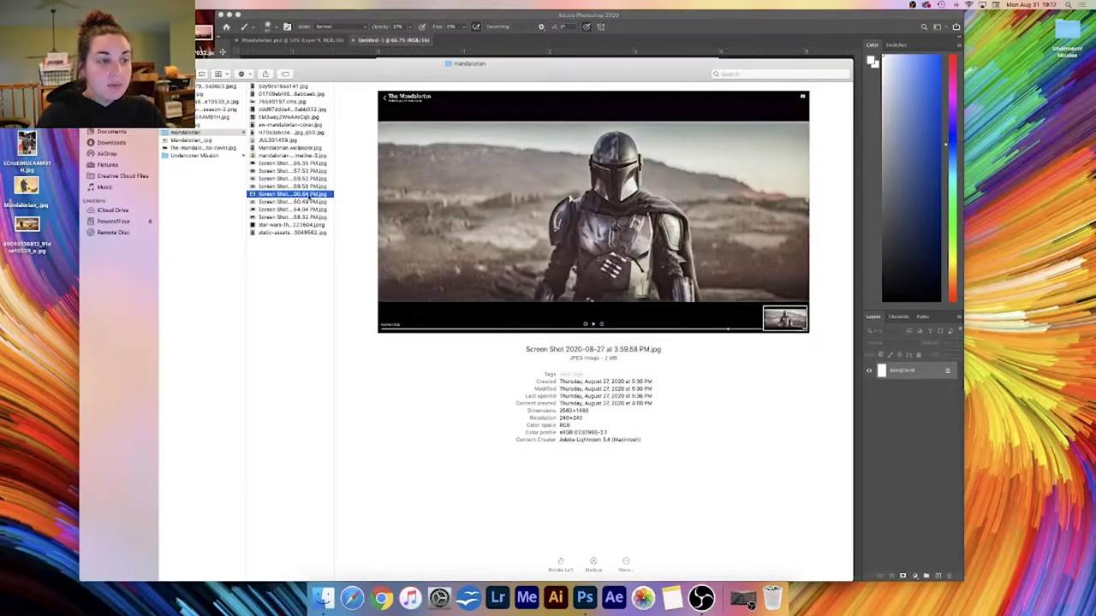
left_click(309, 194)
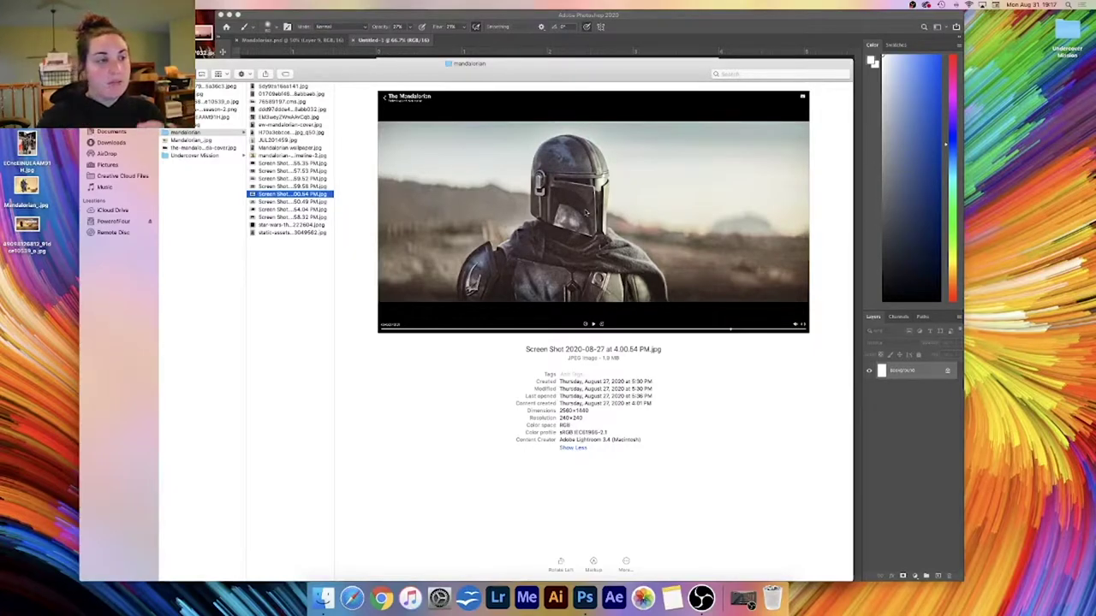
left_click(297, 202)
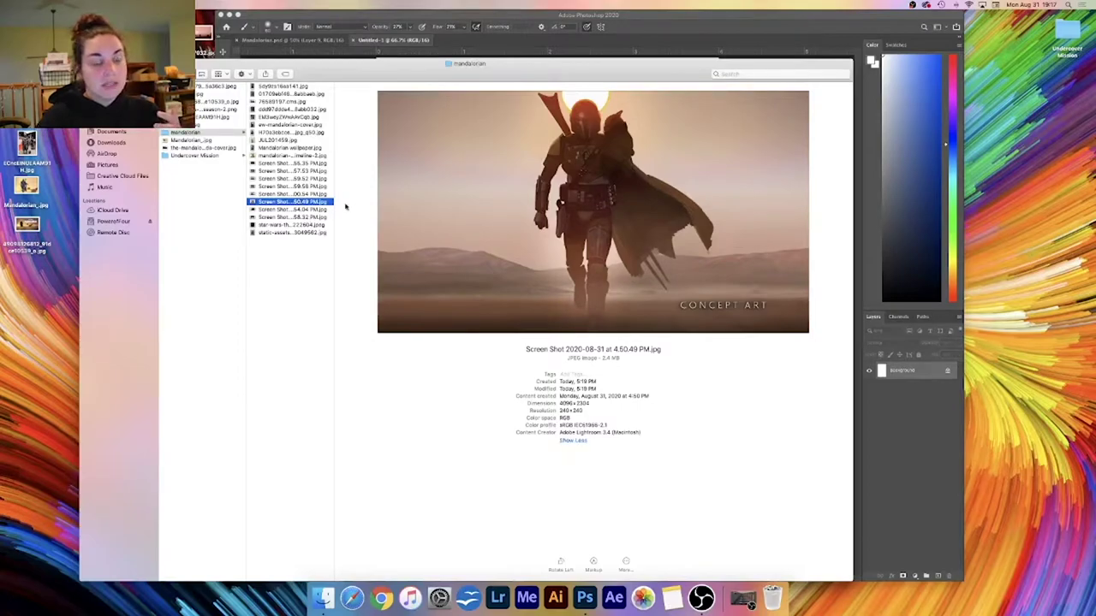
- Preview the mandalorian folder's static-assets portrait, Black Series figure, mandalorian-star-wars-timeline-2.jpg, Mandalorian wallpaper.jpg and JUL201459.jpg
left_click(276, 232)
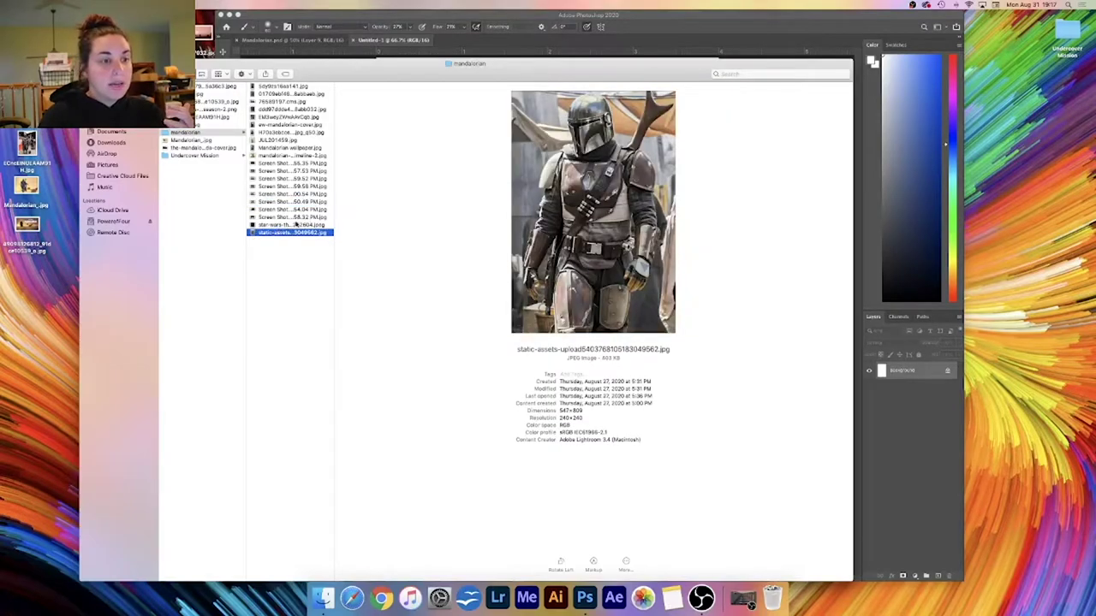
left_click(297, 224)
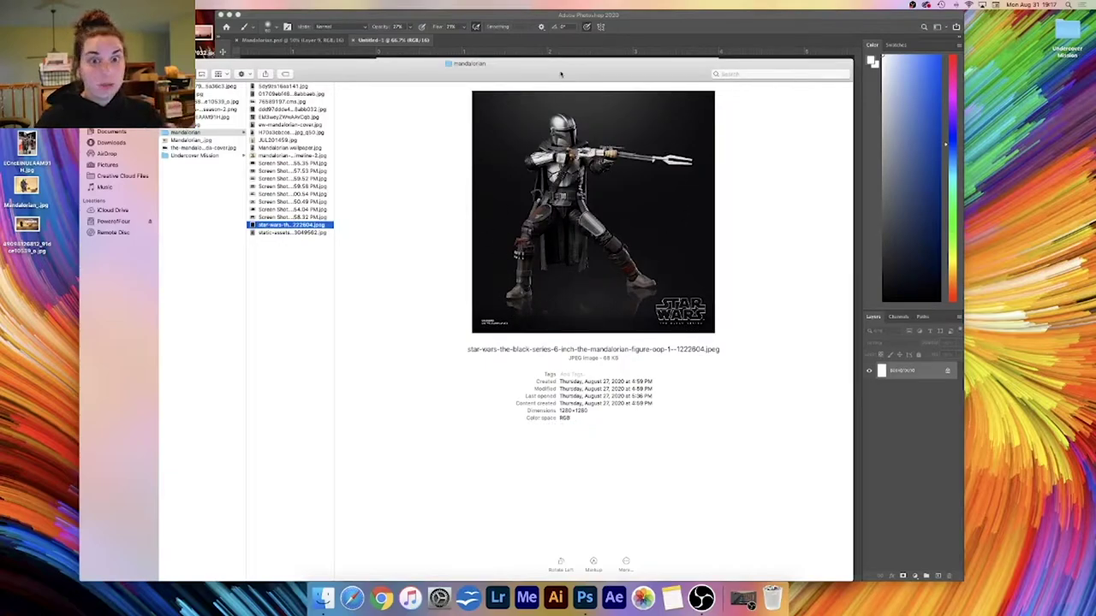
left_click(280, 158)
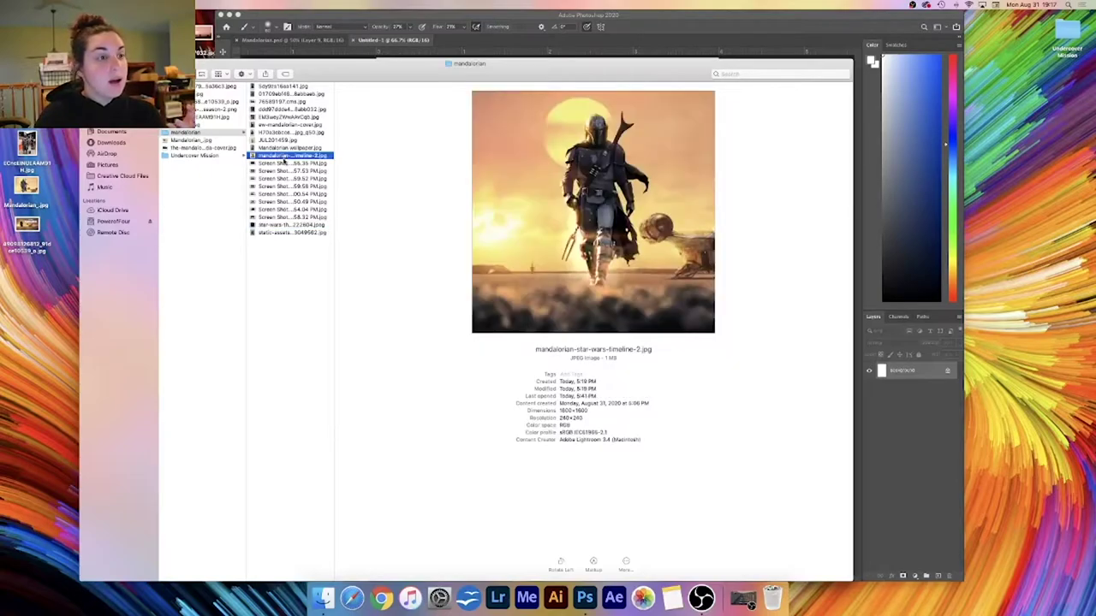
key("Up")
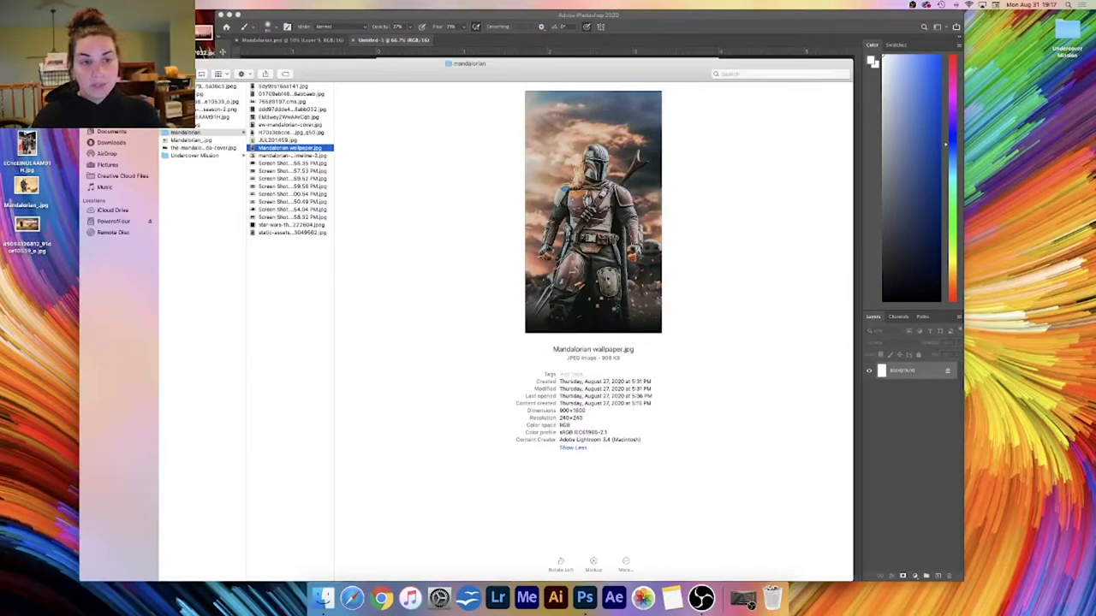
left_click(285, 140)
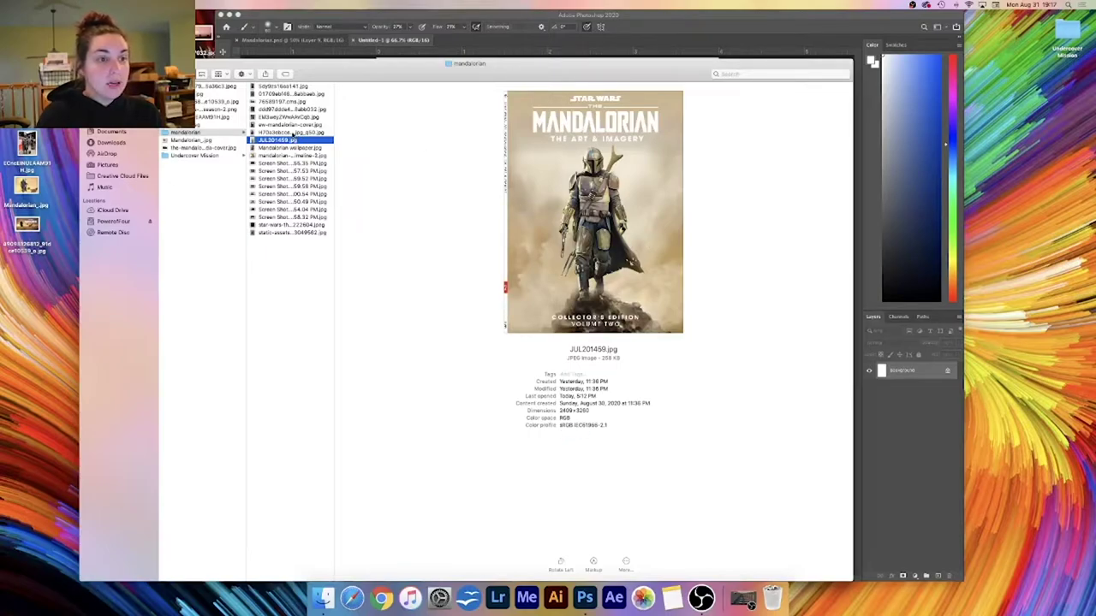
- Preview the remaining references above JUL201459.jpg, from the armored portrait through ew-mandalorian-cover.jpg to the seated pose in 5dy9zs16aa141.jpg
left_click(294, 132)
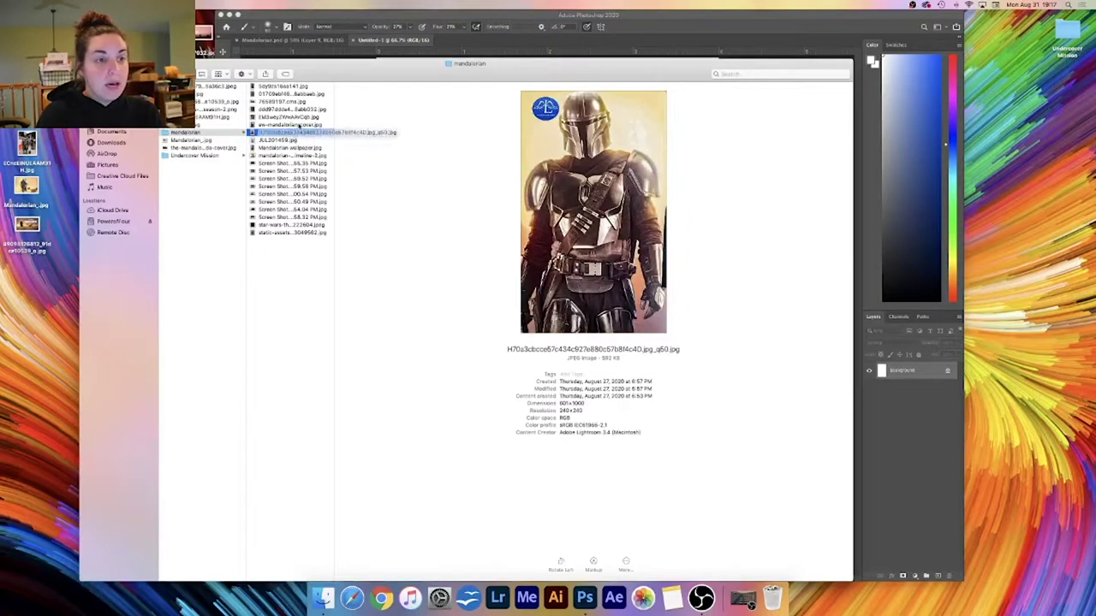
left_click(299, 125)
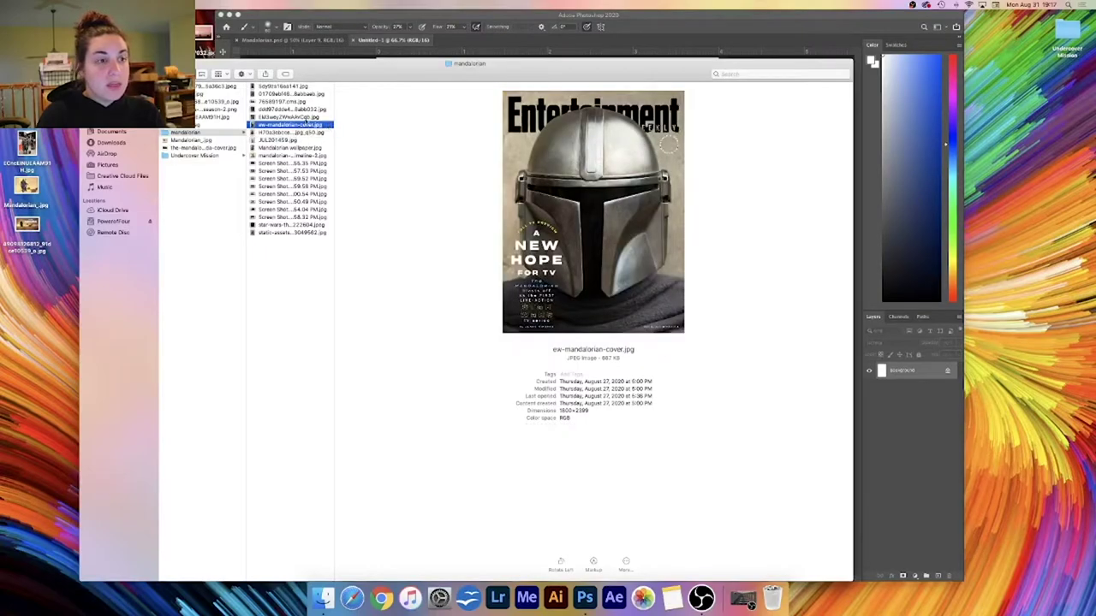
left_click(305, 118)
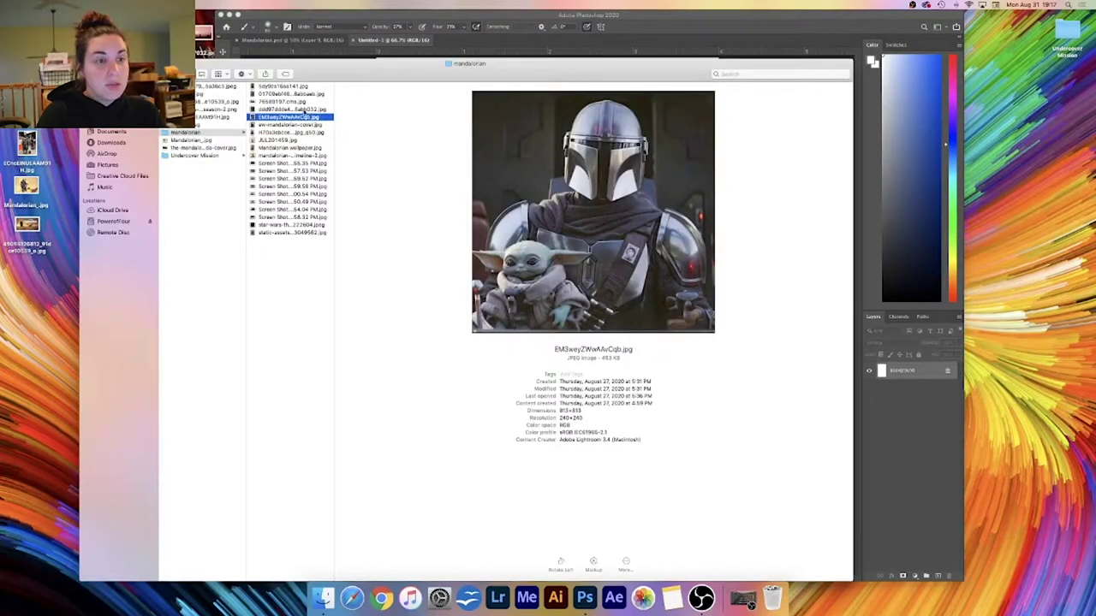
left_click(303, 110)
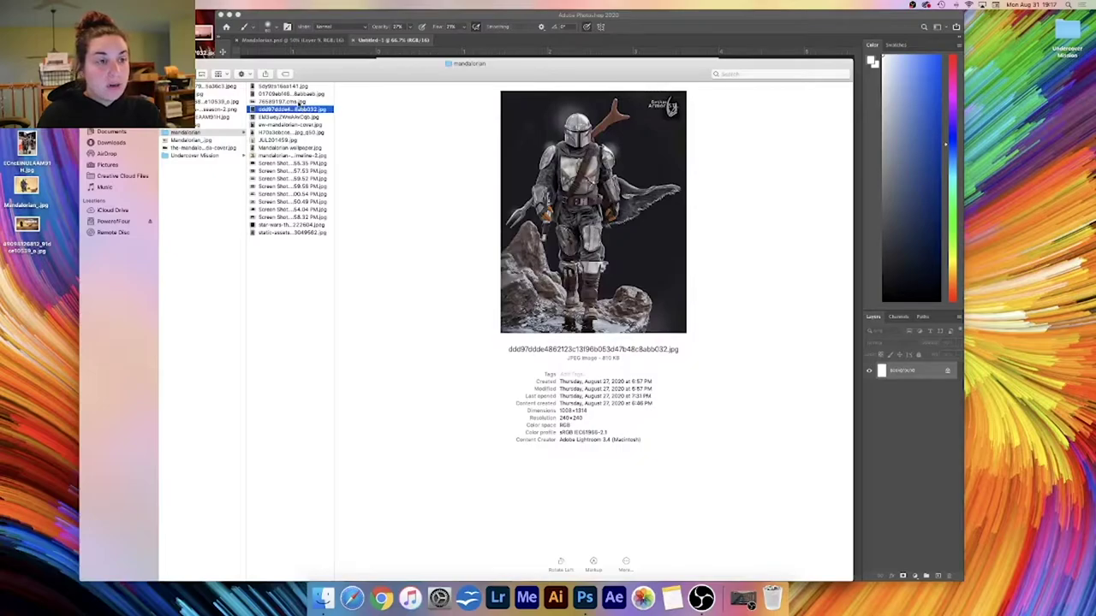
left_click(300, 102)
left_click(297, 94)
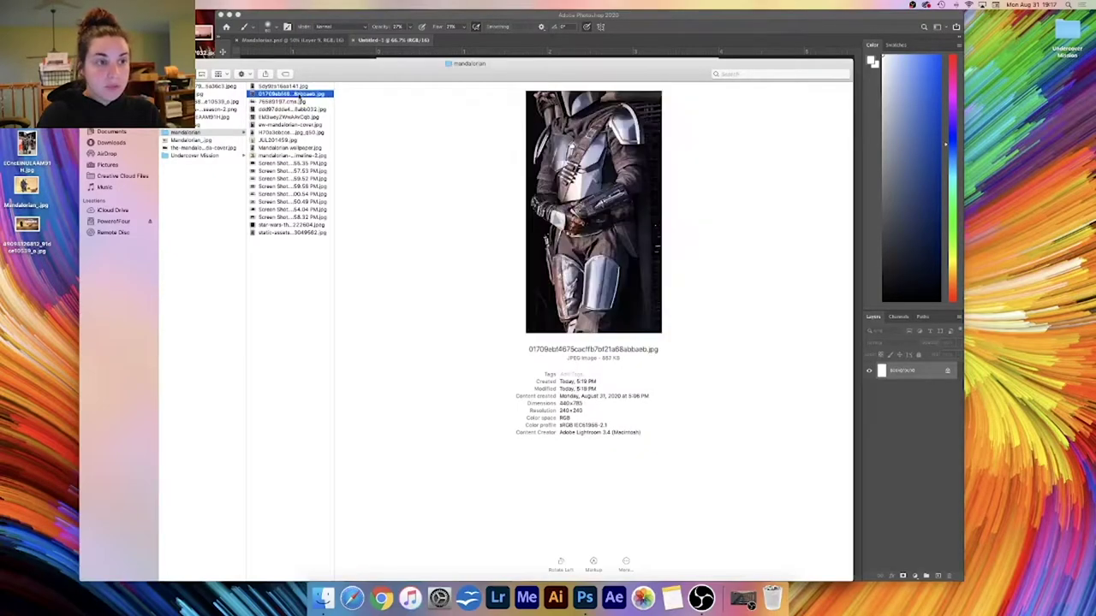
left_click(300, 86)
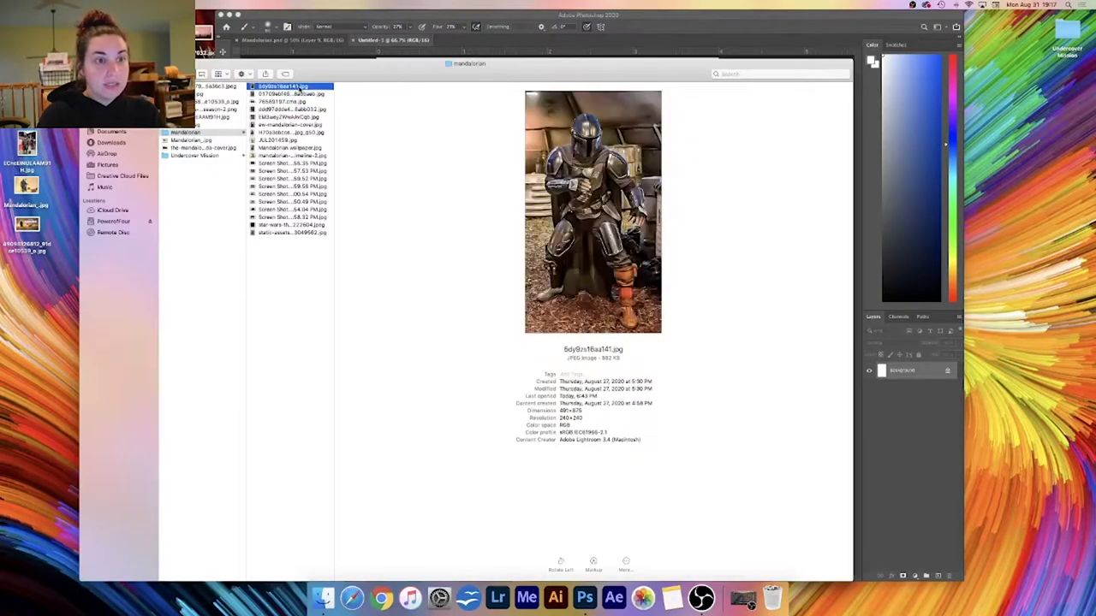
- Shrink the Finder window and position it beside the blank canvas so both the file list and the document are accessible
left_click_drag(408, 75, 334, 19)
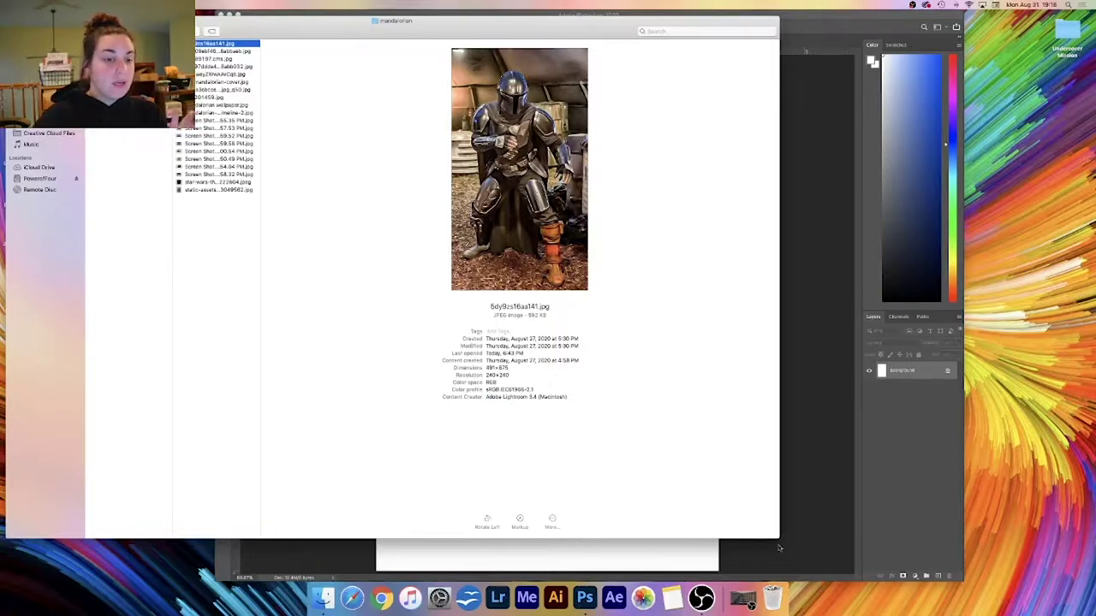
left_click_drag(775, 539, 398, 327)
left_click_drag(300, 31, 324, 154)
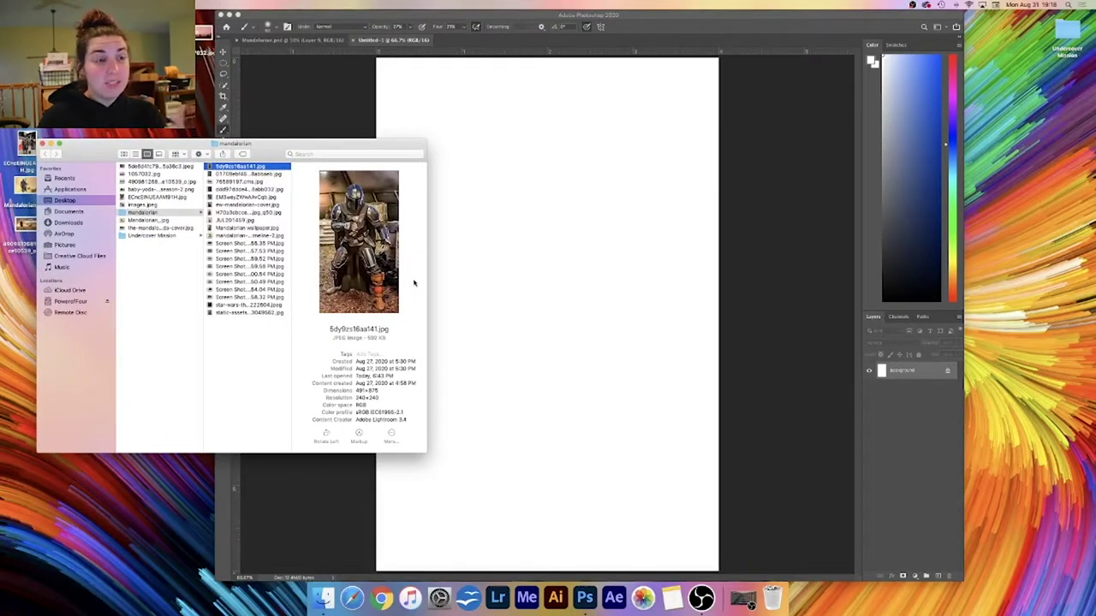
- View the finished artwork in Mandalorian.psd and return to the blank Untitled-1 document
left_click(331, 41)
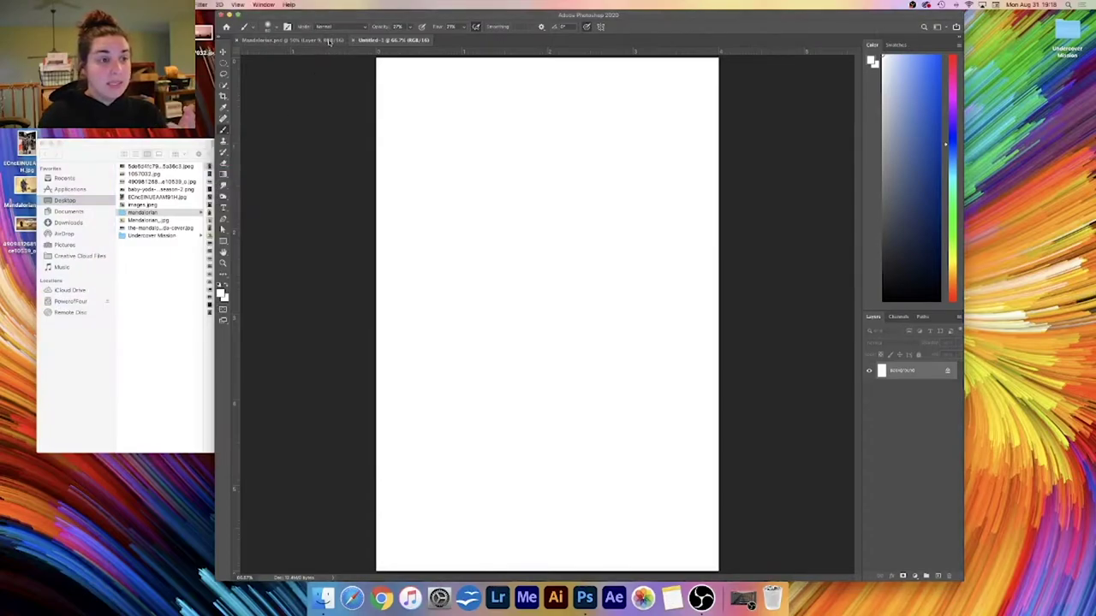
left_click(327, 43)
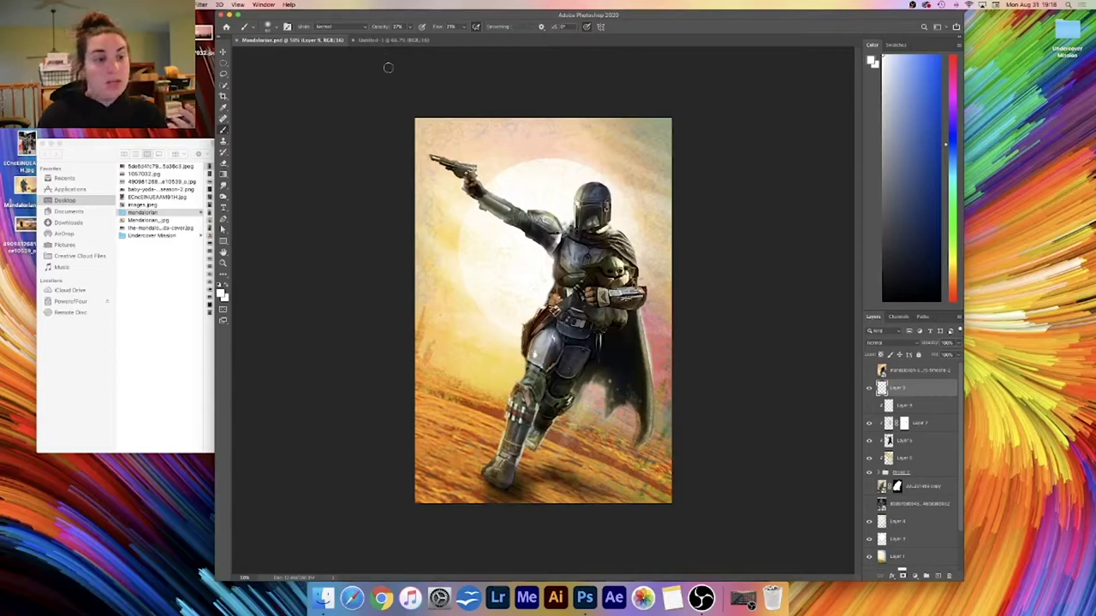
left_click(390, 40)
- Place the seated Mandalorian photo 5dy9zs16aa141.jpg from the mandalorian folder onto the Untitled-1 canvas at its default size
left_click(253, 167)
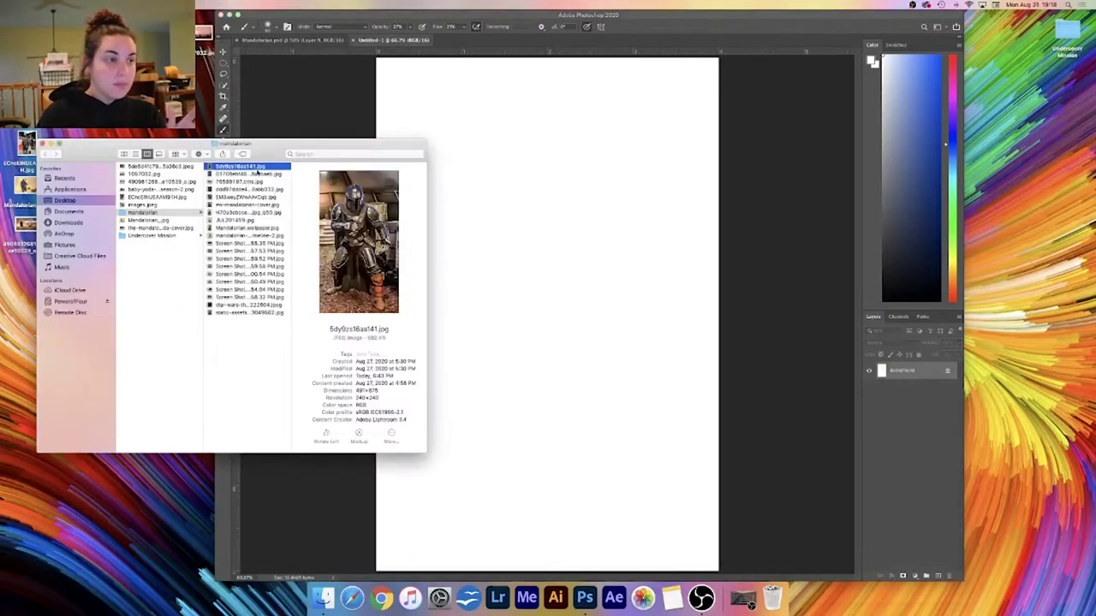
left_click_drag(242, 169, 600, 197)
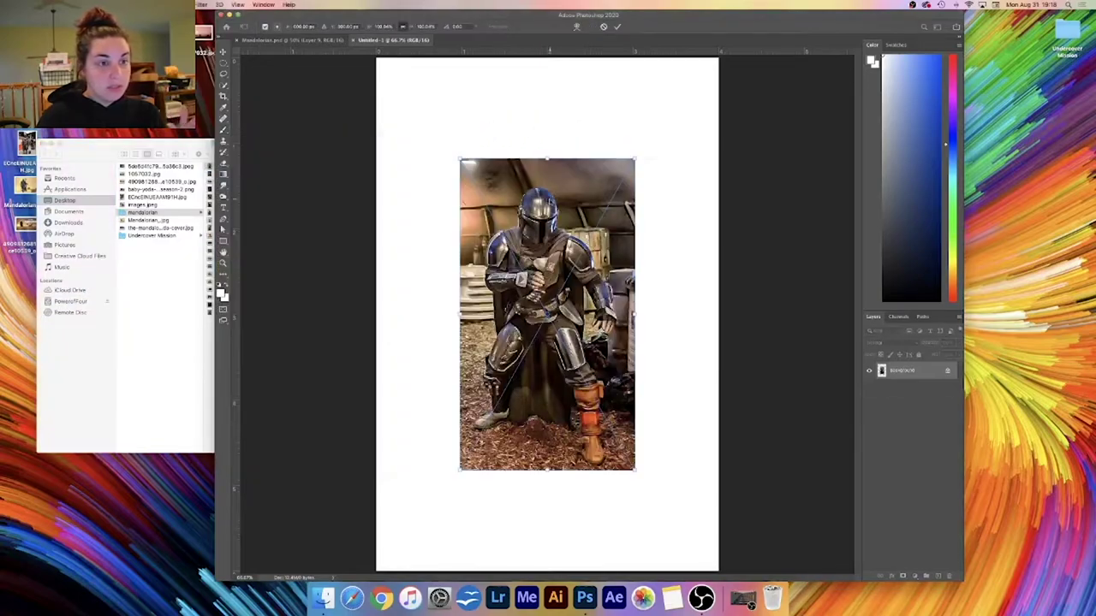
key("Return")
- Place 76589197.cms.jpg, showing the Mandalorian aiming a pistol beside a stormtrooper, on the Untitled-1 canvas
left_click(126, 318)
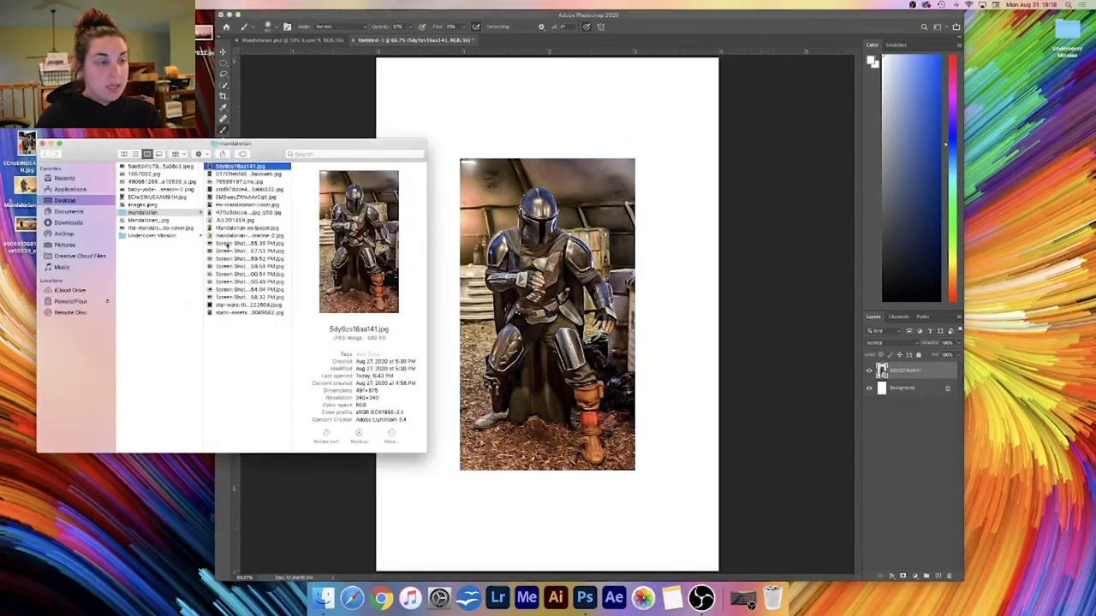
left_click(263, 174)
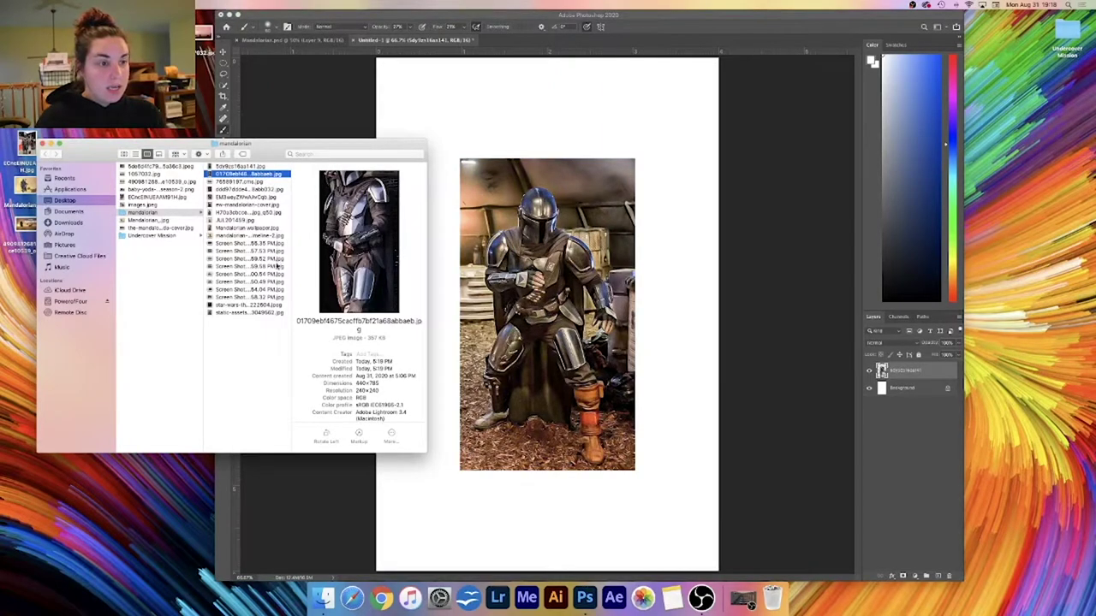
left_click(271, 182)
left_click_drag(261, 187, 547, 135)
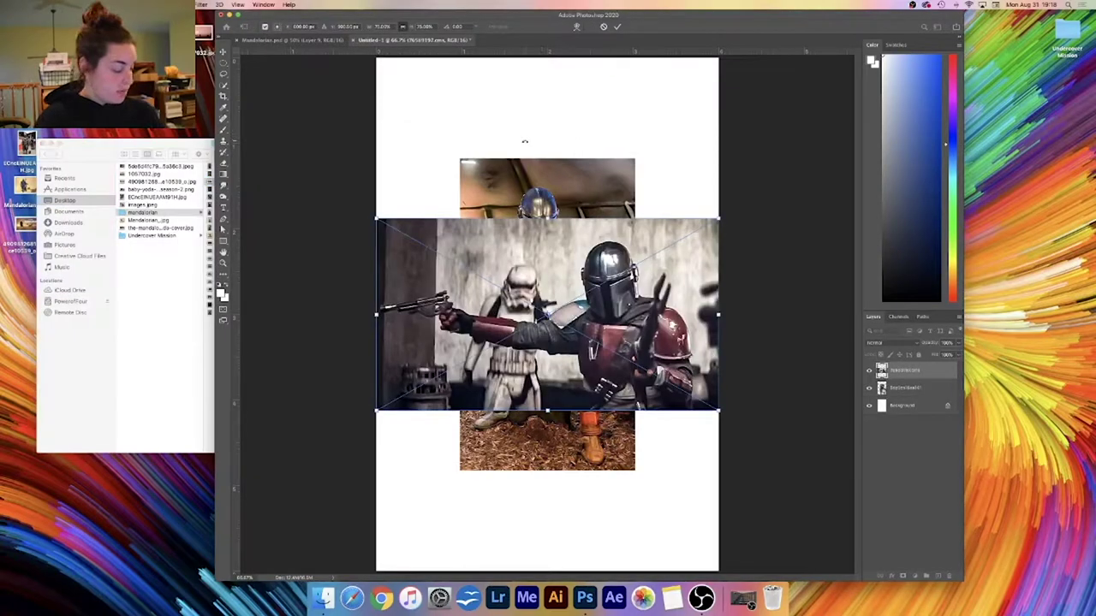
key("Return")
- Browse the following reference images and bring the front-facing armored portrait whose file name starts with H70a3cbcce onto the Untitled-1 canvas
left_click(194, 274)
key("Down")
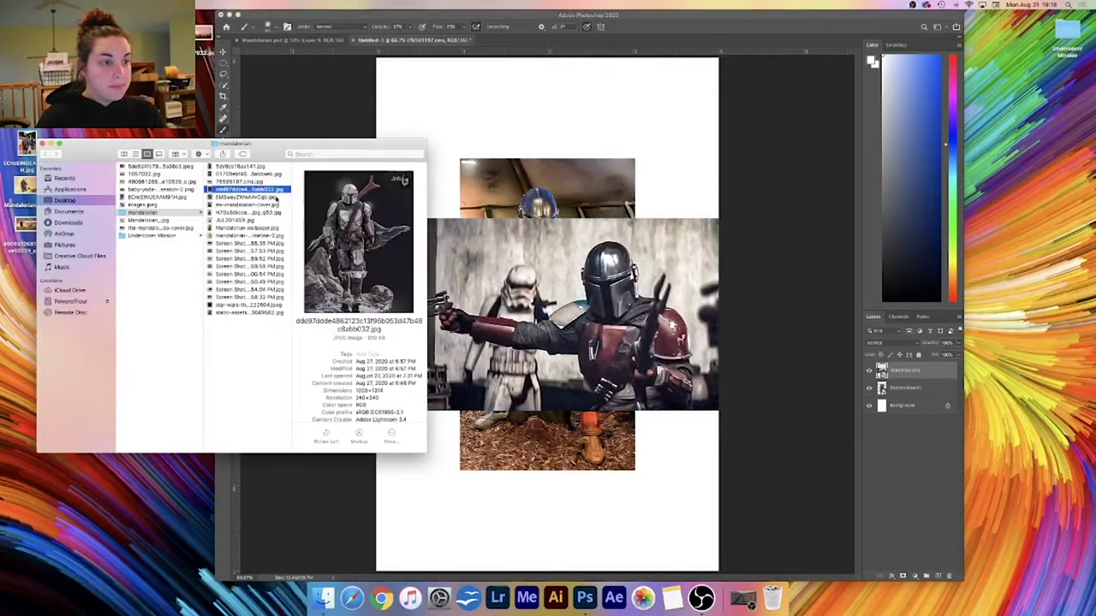
key("Down")
key("Up")
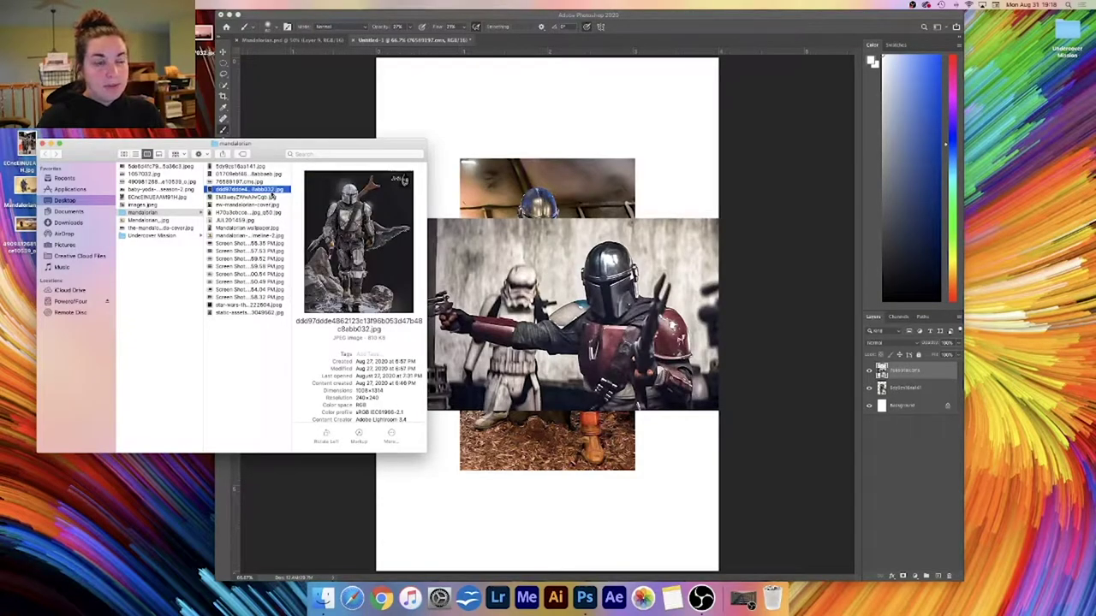
key("Down")
key("Down")
key("Down")
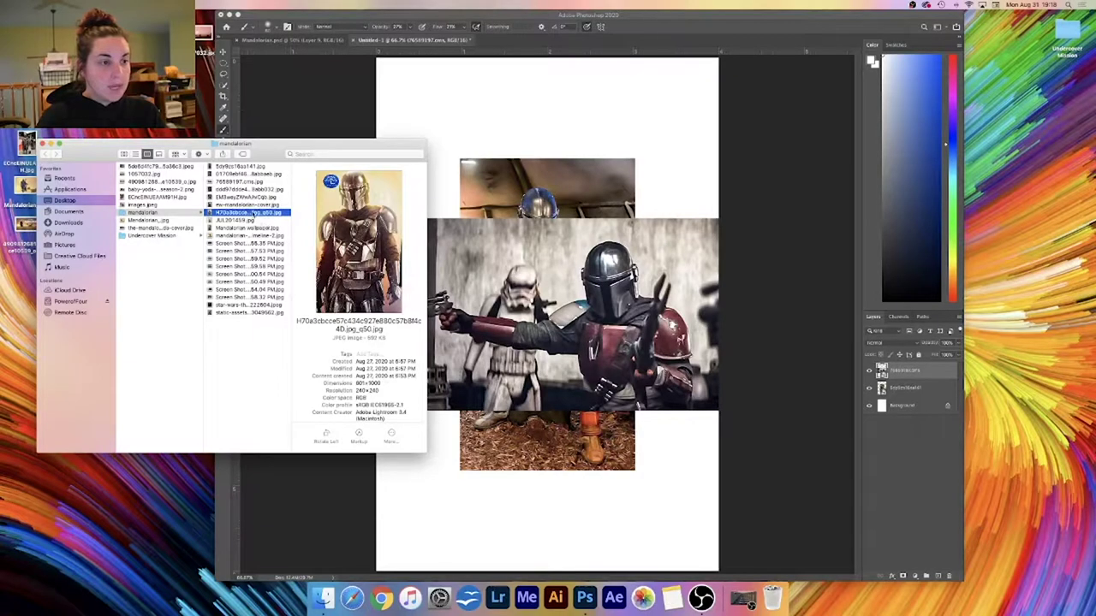
left_click_drag(248, 212, 564, 257)
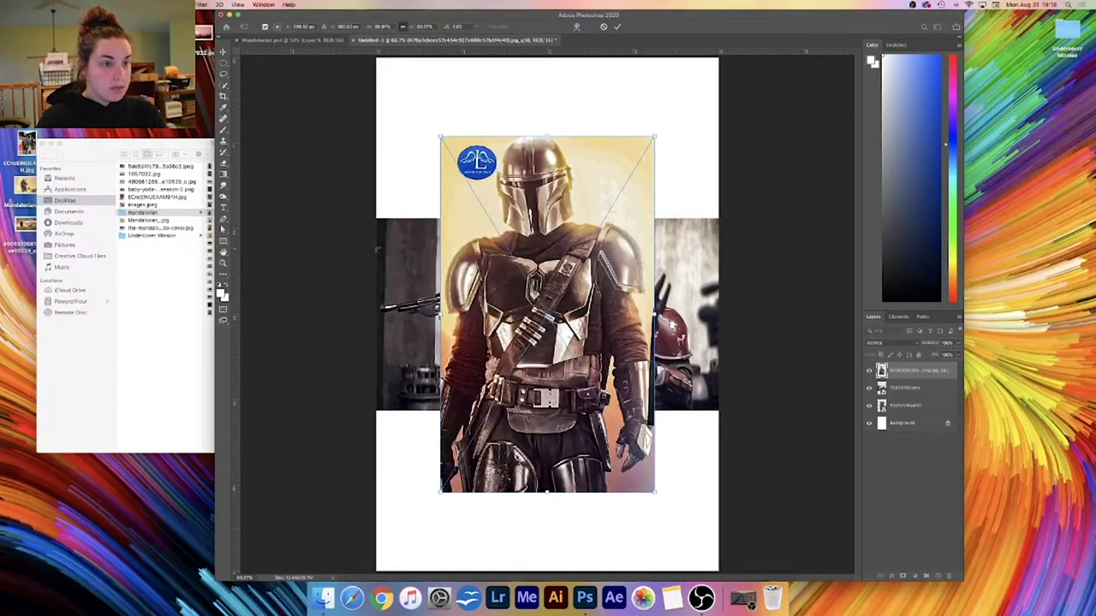
- Preview the files from JUL201459.jpg down to the first show screenshots and select the 3.57.53 PM screenshot
left_click(179, 248)
left_click(244, 220)
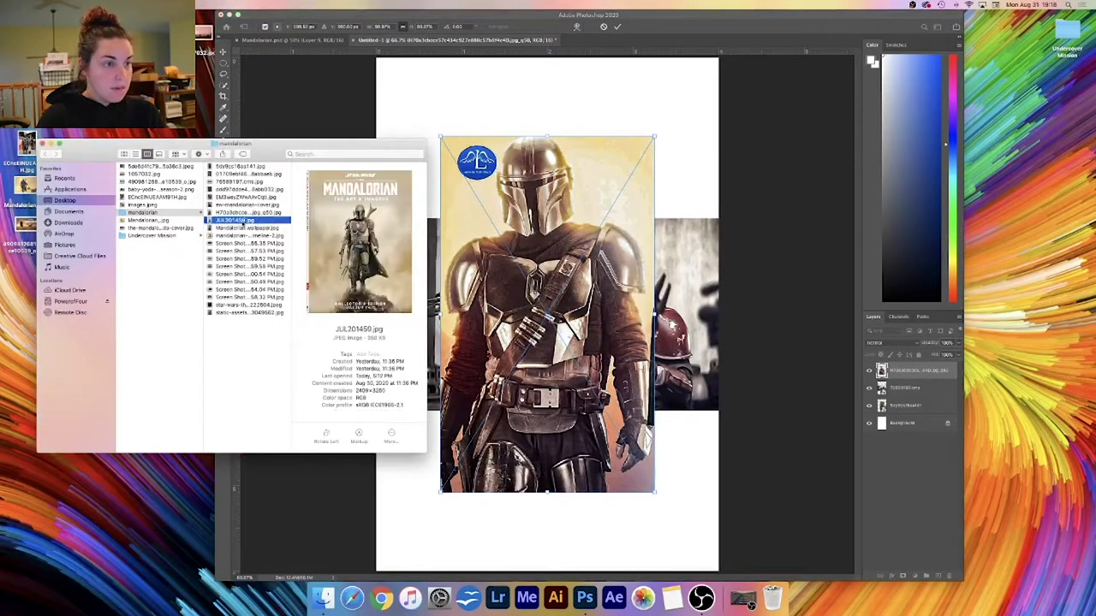
left_click(247, 227)
left_click(250, 221)
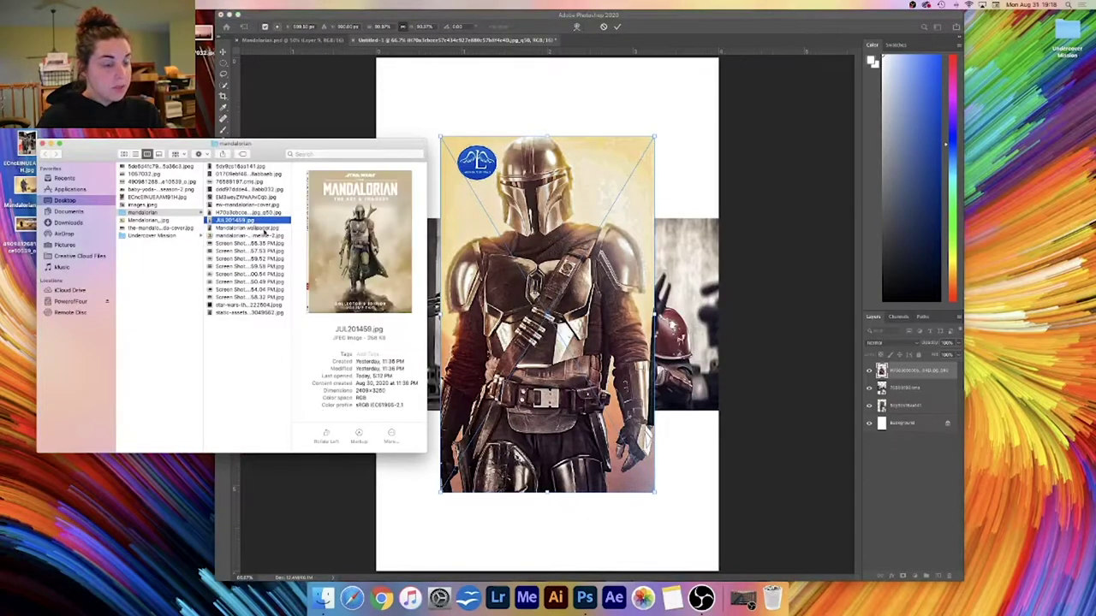
left_click(262, 228)
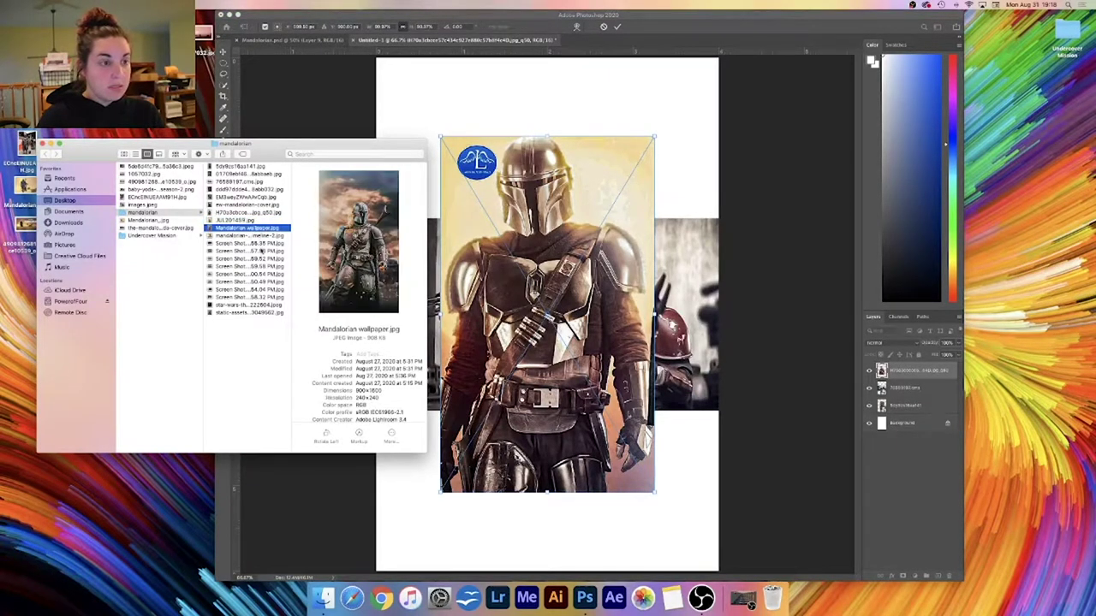
key("Down")
key("Down")
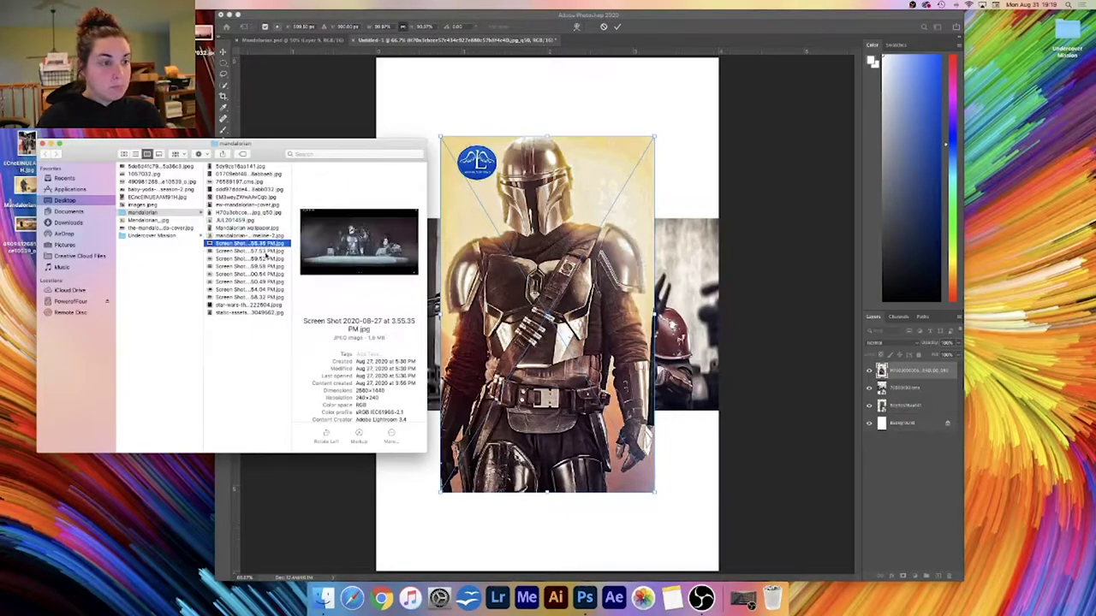
key("Down")
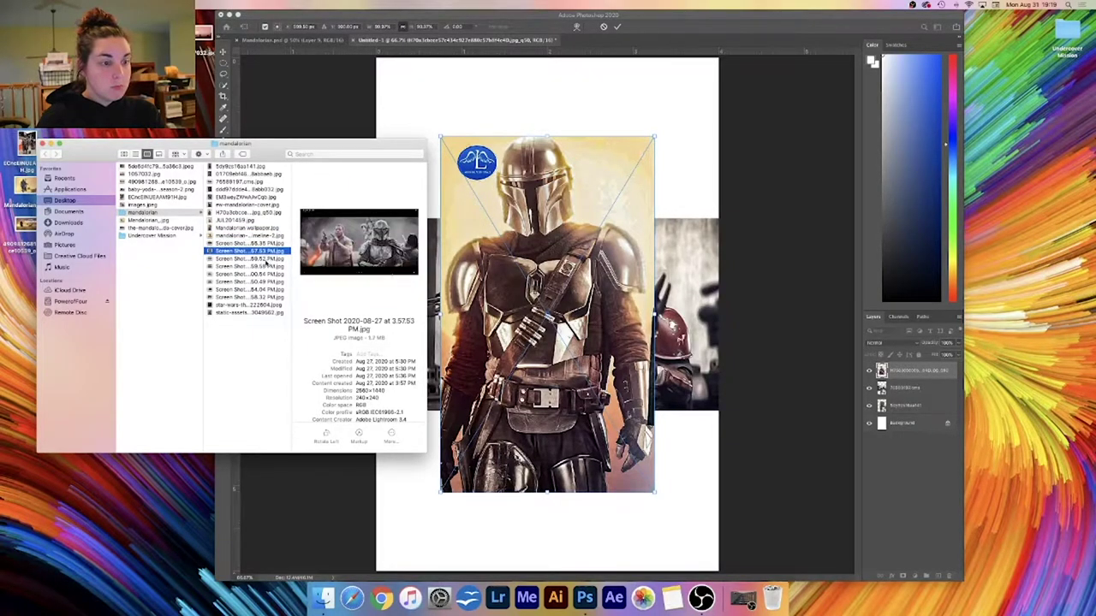
key("Down")
key("Up")
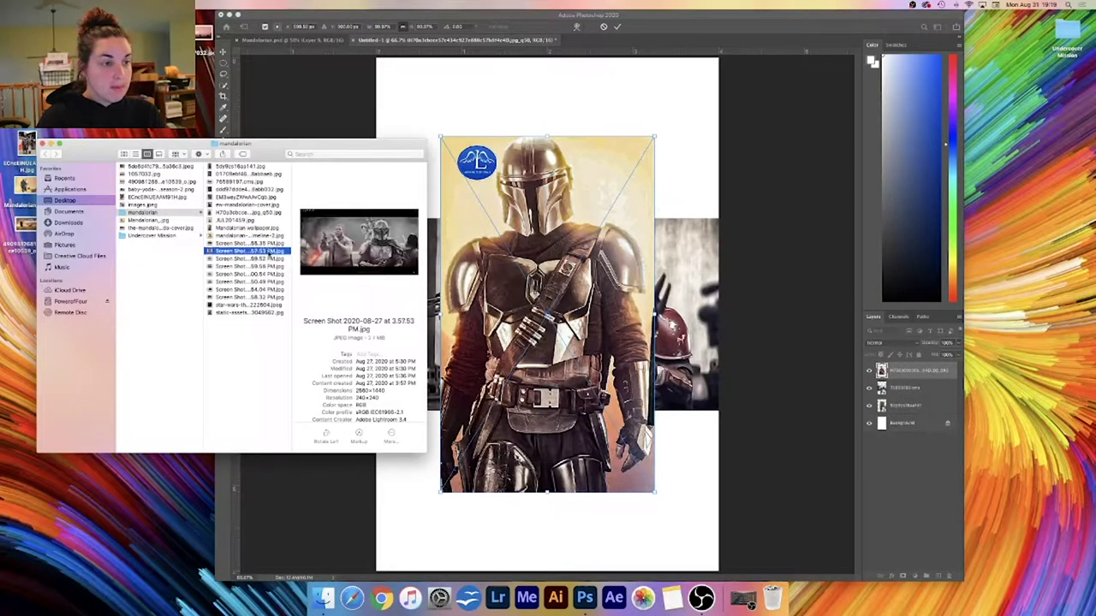
- Commit the armored portrait's placement and place Screen Shot 2020-08-27 at 3.57.53 PM.jpg on the Untitled-1 canvas
left_click_drag(261, 251, 580, 197)
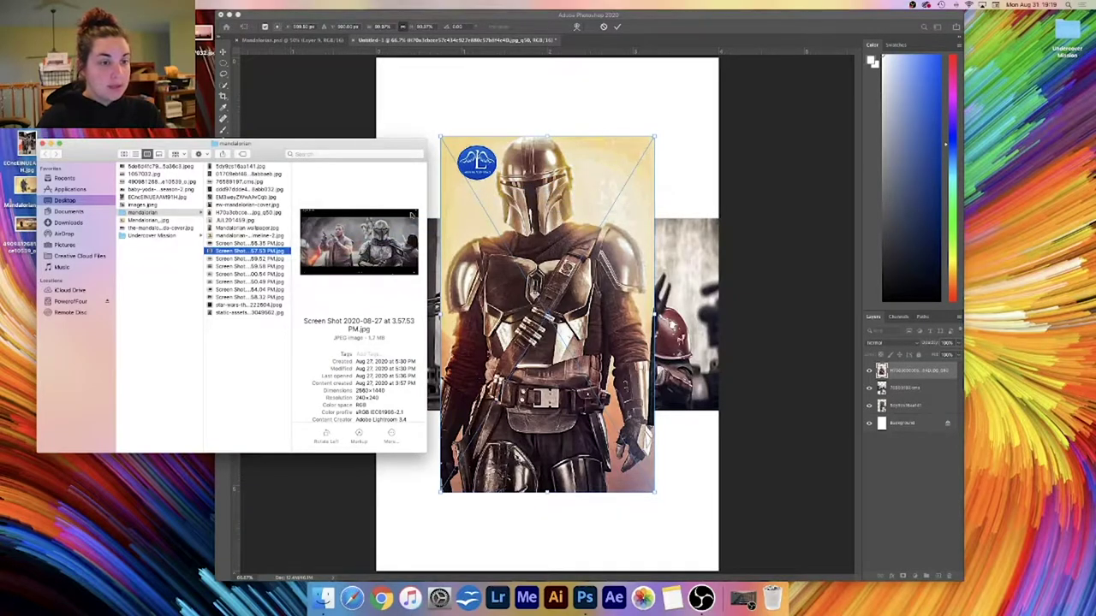
left_click(538, 188)
key("Return")
left_click(171, 328)
left_click_drag(280, 252, 479, 193)
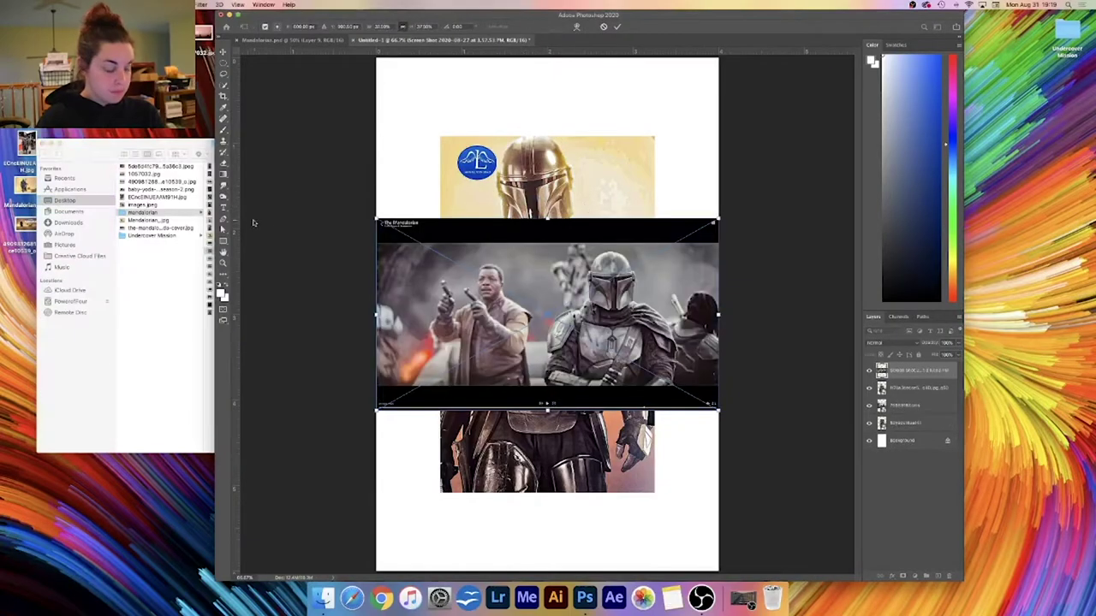
key("Return")
- Preview the mandalorian folder's screenshots from 3.59.58 PM through 4.54.04 PM to find another usable reference
left_click(167, 300)
left_click(256, 259)
left_click(263, 267)
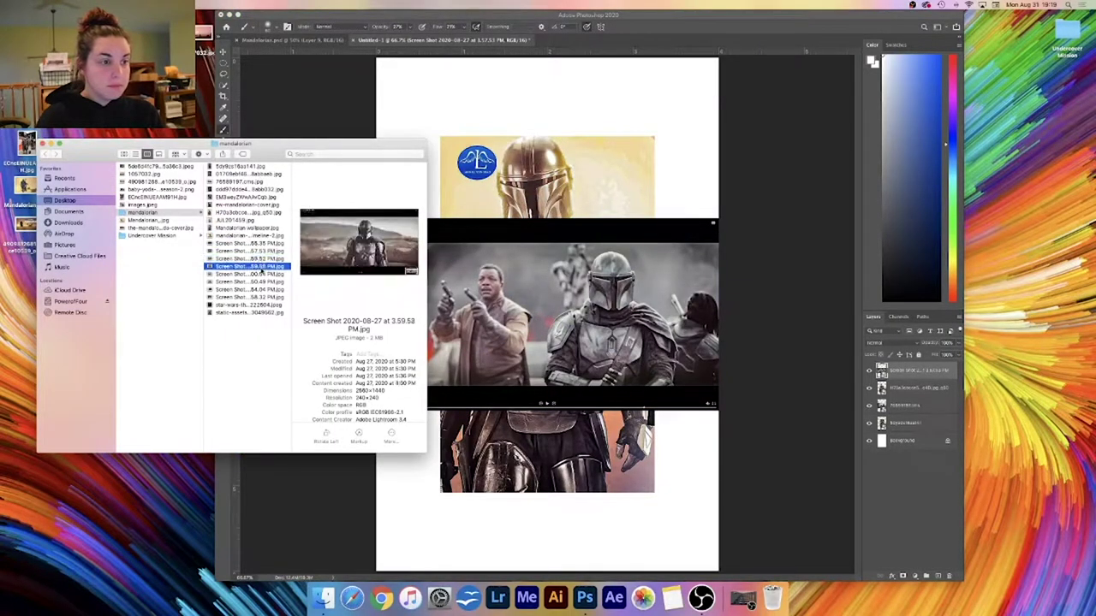
left_click(262, 274)
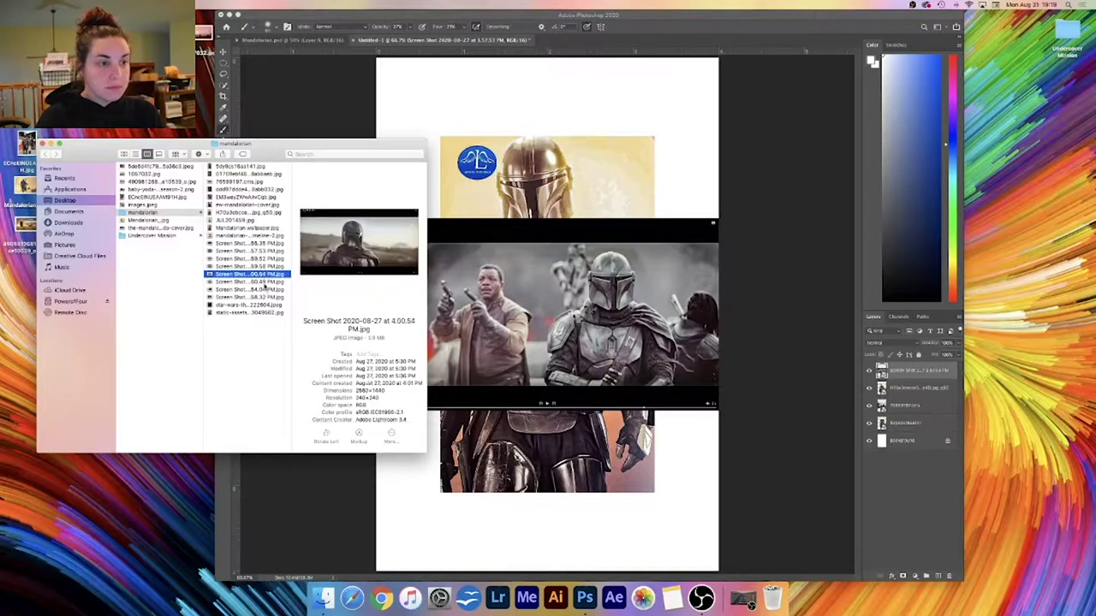
left_click(266, 283)
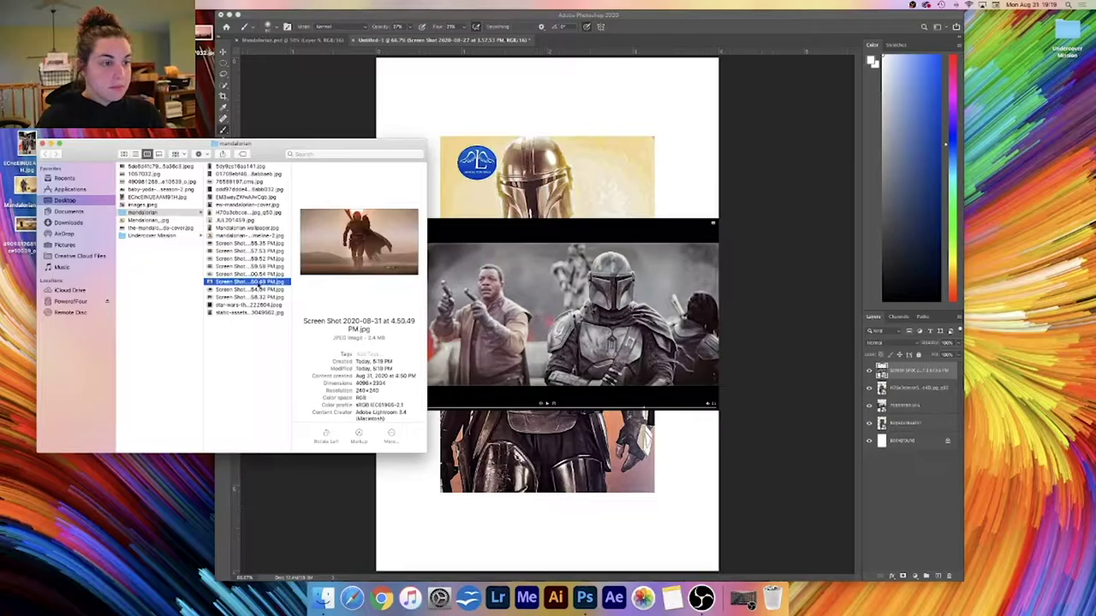
left_click(258, 283)
left_click(260, 285)
left_click(266, 334)
left_click(246, 282)
mouse_move(236, 283)
left_mouse_down()
mouse_move(287, 291)
mouse_move(241, 292)
left_mouse_up()
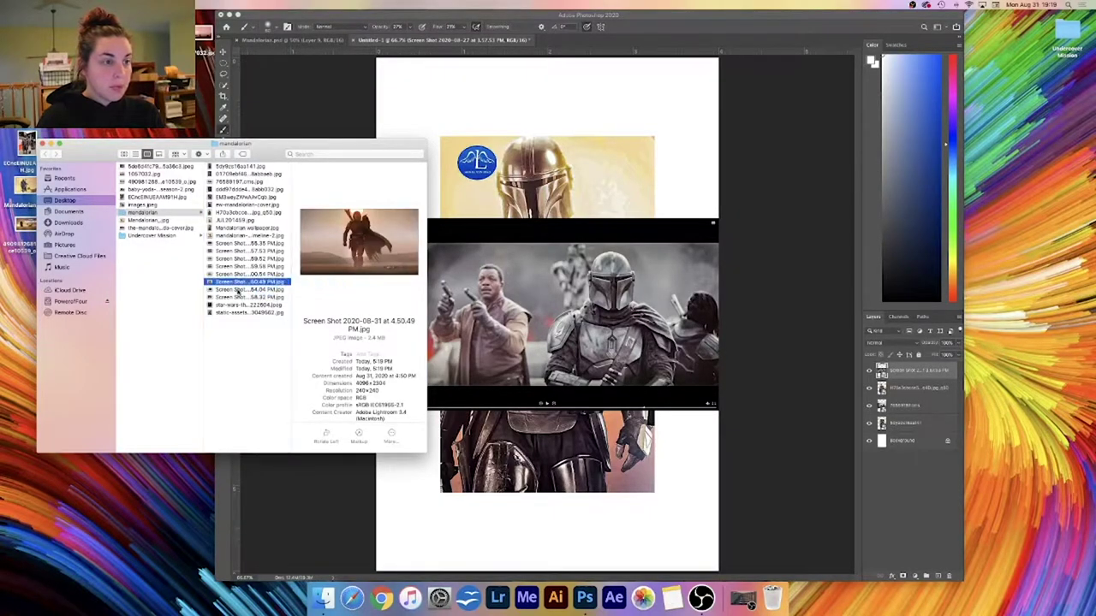
left_click(240, 291)
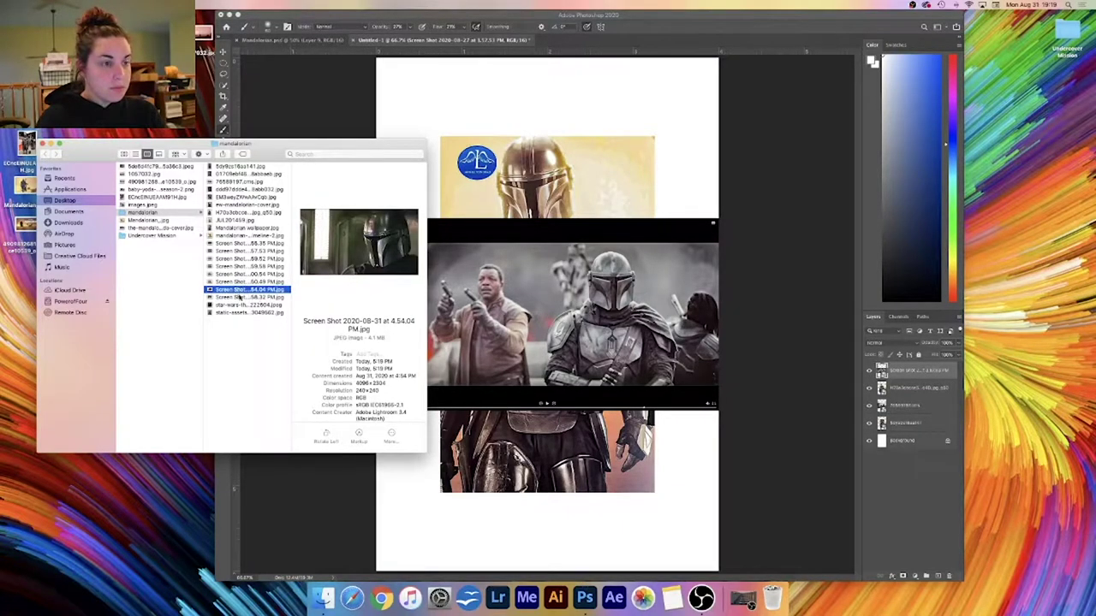
- Place Screen Shot 2020-08-31 at 4.58.32 PM.jpg, showing the Mandalorian walking on set beside a camera, on the Untitled-1 canvas
left_click(243, 297)
left_click_drag(237, 301, 548, 313)
key("Return")
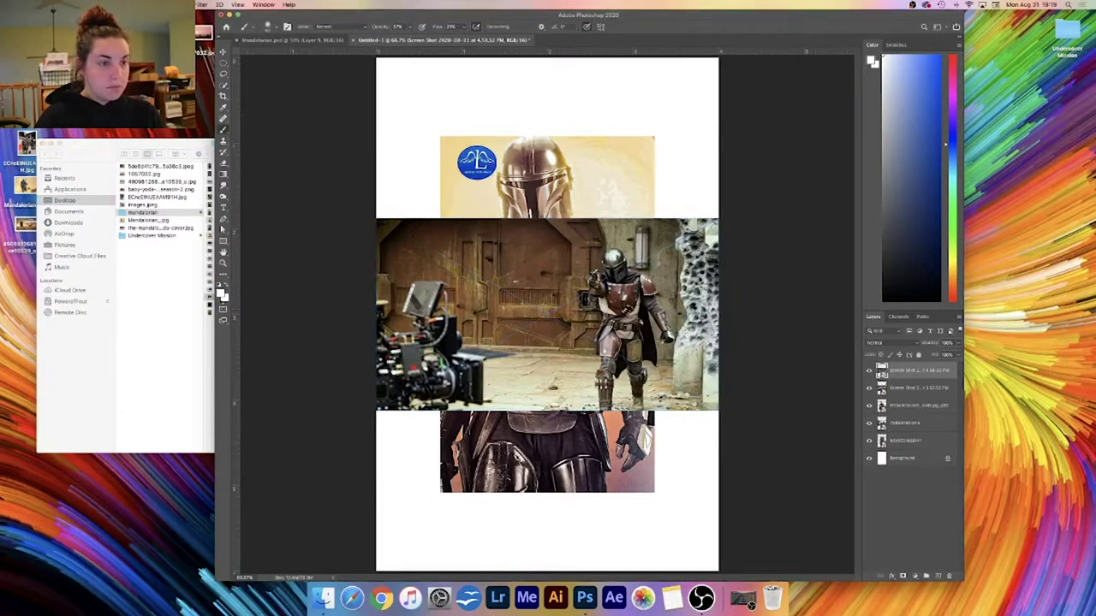
- Preview the last two files in the mandalorian folder, then the first few images at the start of the list
left_click(192, 322)
left_click(254, 305)
left_click(248, 312)
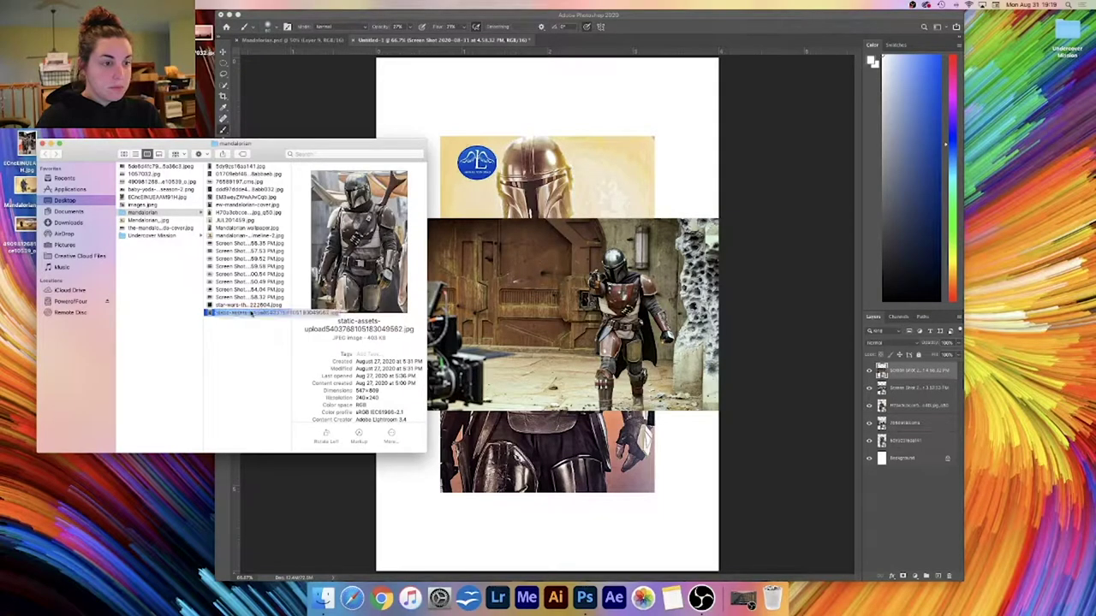
left_click_drag(252, 313, 255, 176)
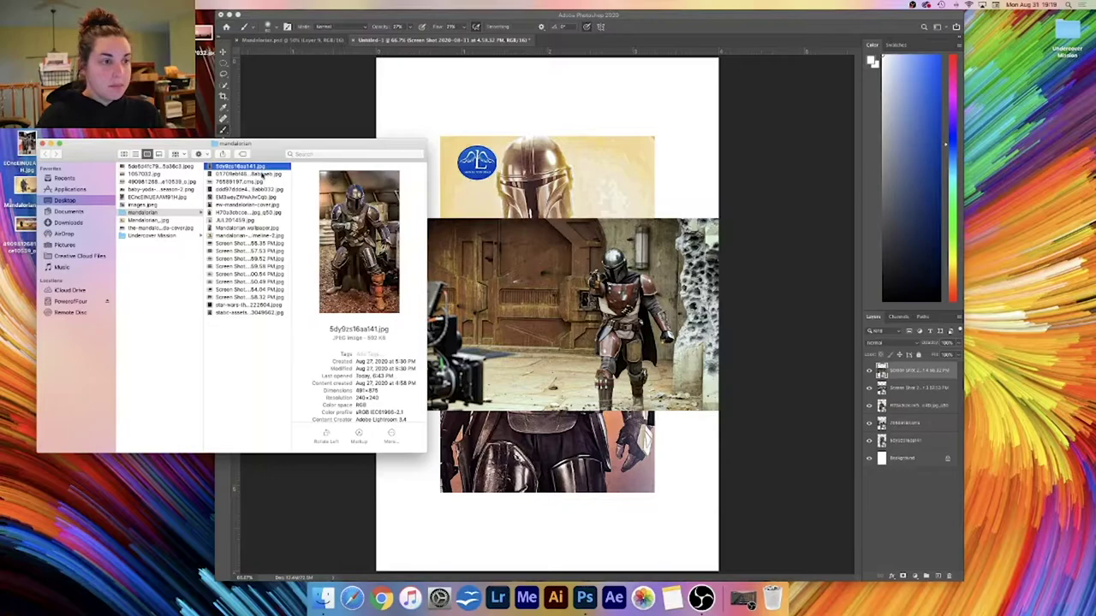
left_click(267, 175)
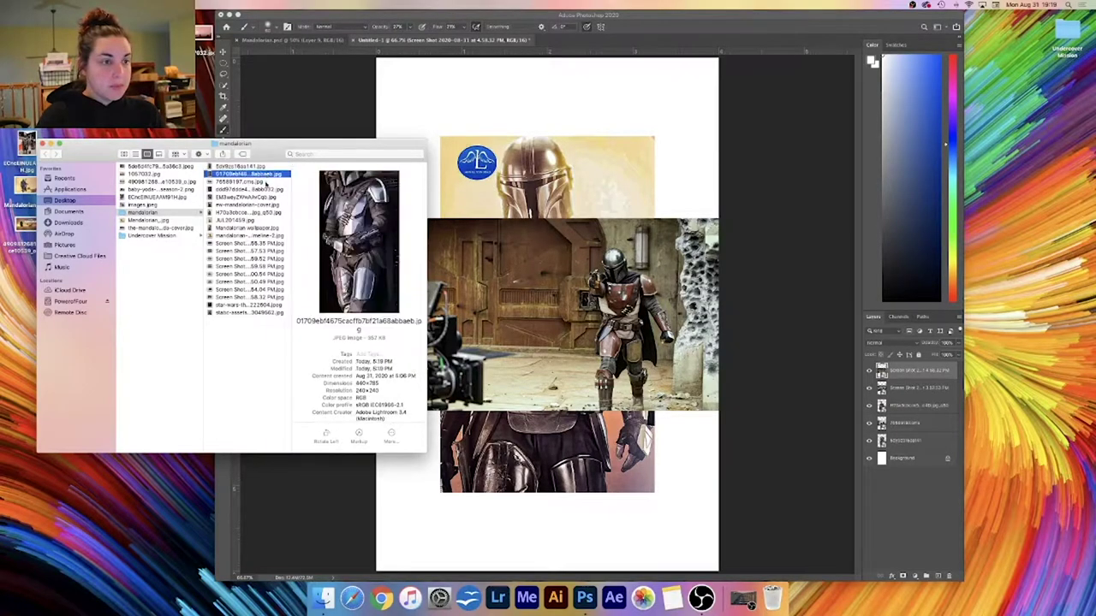
left_click(264, 183)
left_click_drag(265, 192, 269, 197)
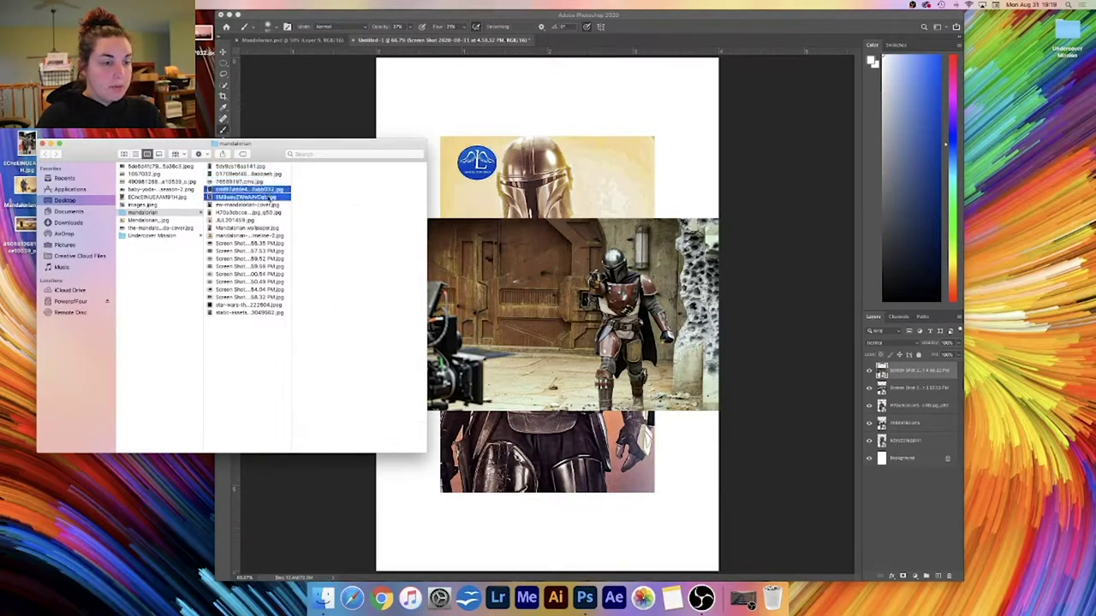
- Step through the middle files of the folder, past Mandalorian wallpaper.jpg, down to the 3.59.52 PM screenshot
left_click(265, 212)
left_click(262, 197)
left_click(262, 203)
key("Down")
key("Down")
key("Down")
key("Down")
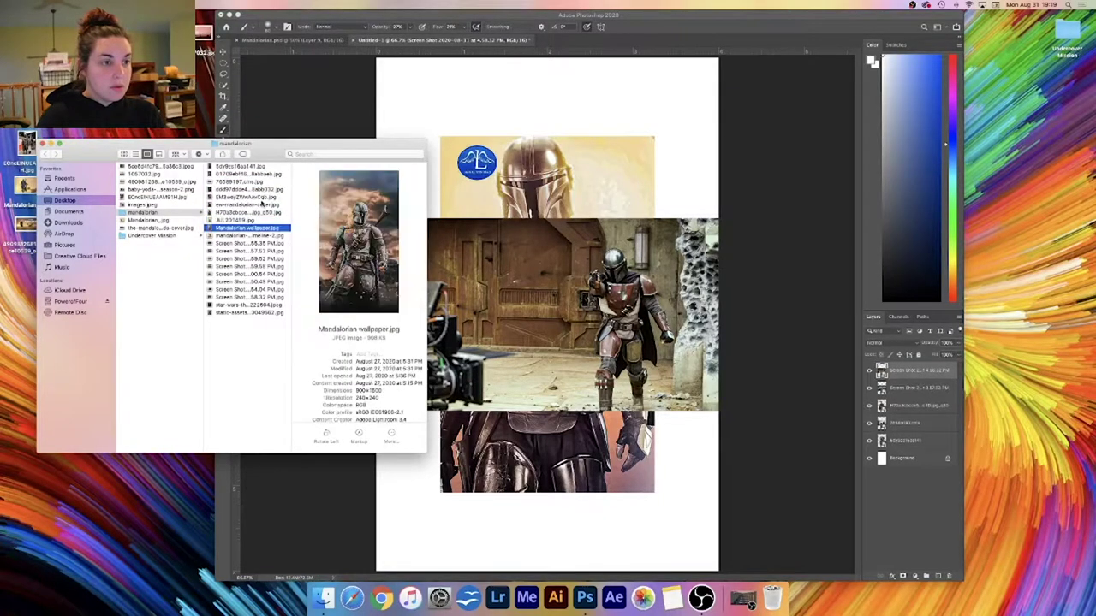
key("Down")
key("Down")
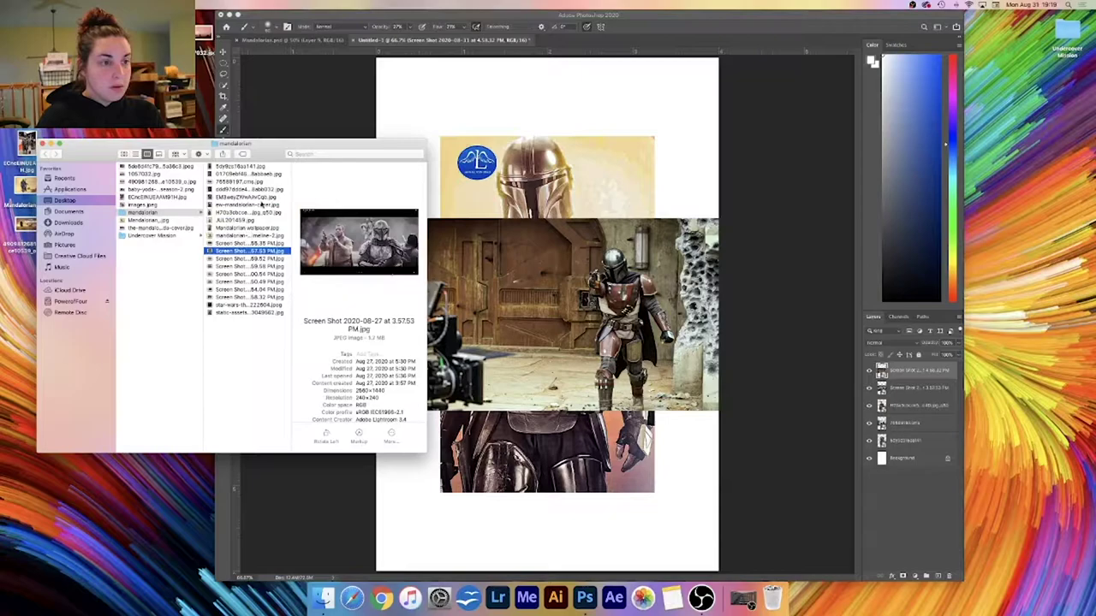
key("Down")
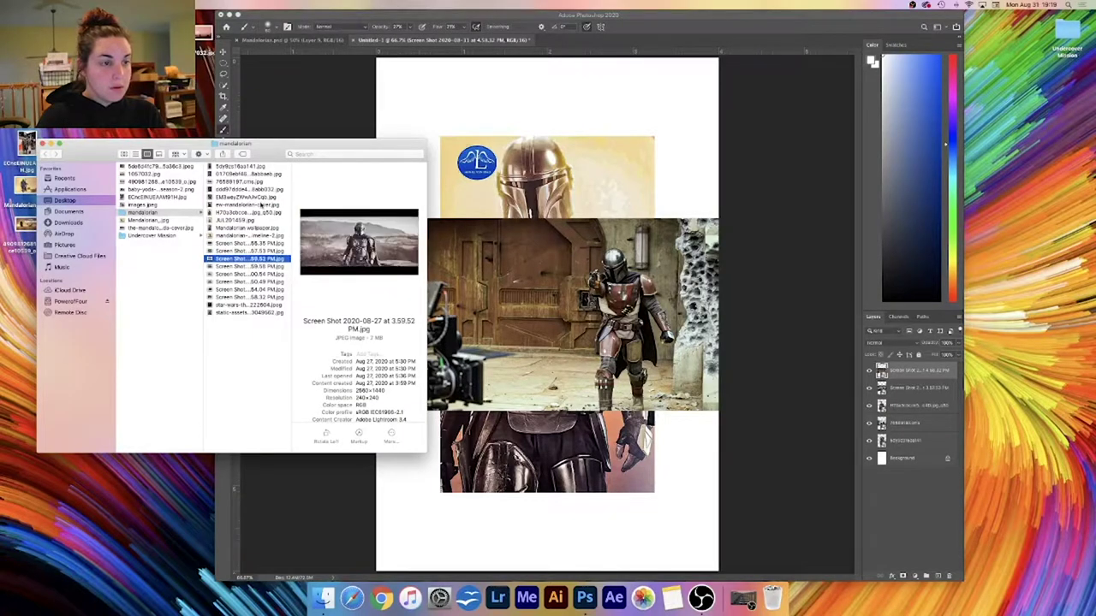
- Place Screen Shot 2020-08-27 at 4.00.54 PM.jpg, the close view of the helmet and cloak, on the Untitled-1 canvas
key("Down")
key("Down")
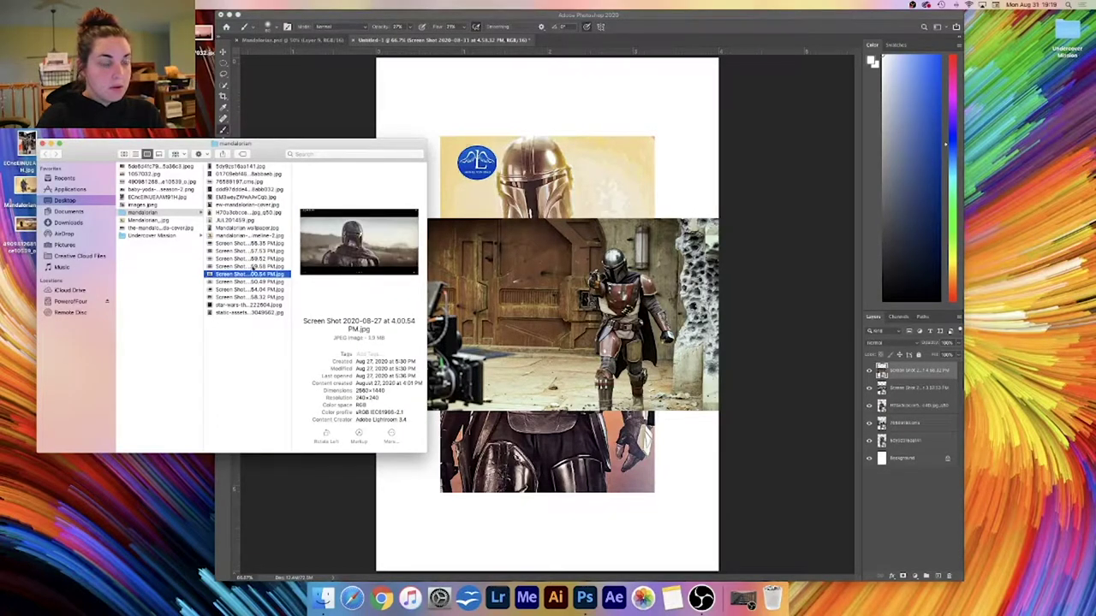
left_click_drag(240, 275, 579, 228)
key("Return")
- Check the remaining files down to the Black Series figure image and close the mandalorian folder window
left_click(179, 302)
left_click(259, 281)
left_click(260, 290)
key("Down")
key("Down")
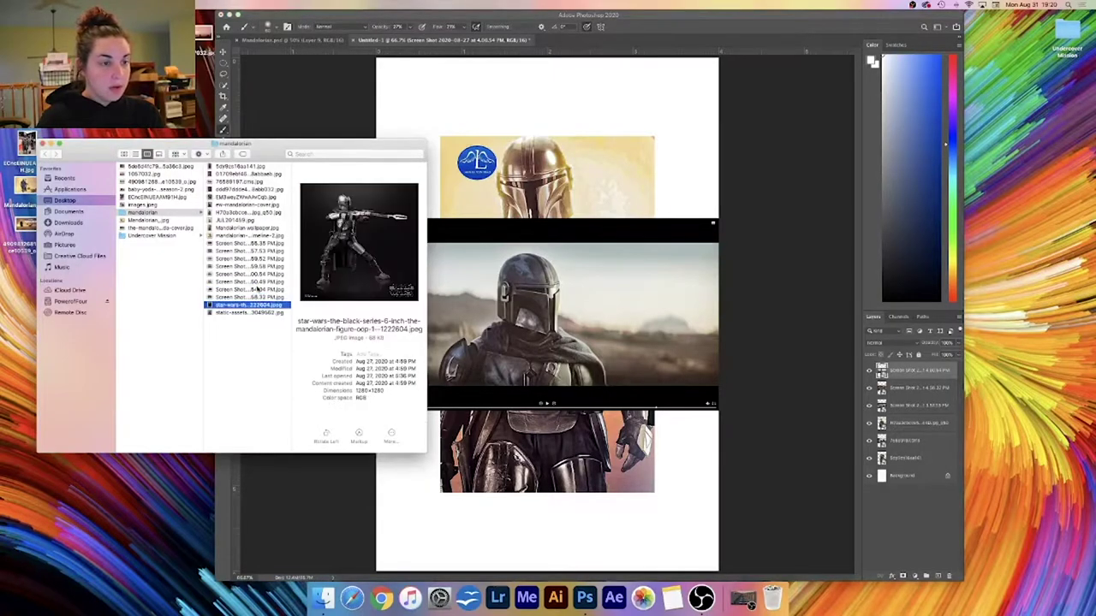
left_click(42, 144)
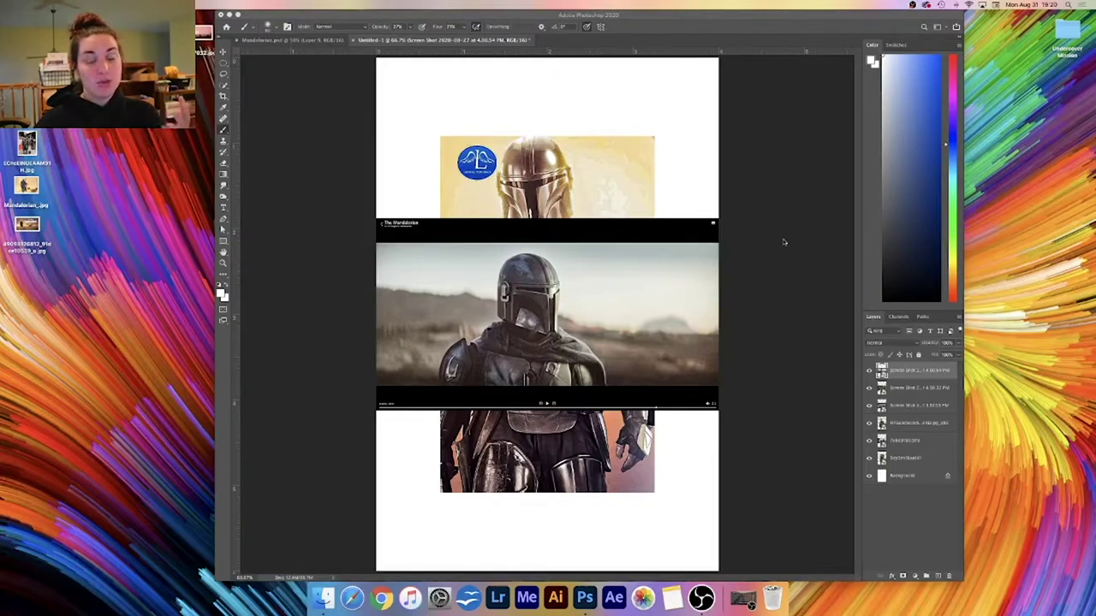
- Hide the five reference layers beneath the 4.00.54 PM screenshot and show the document in full-screen mode, close up on the helmet
left_click_drag(868, 389, 869, 458)
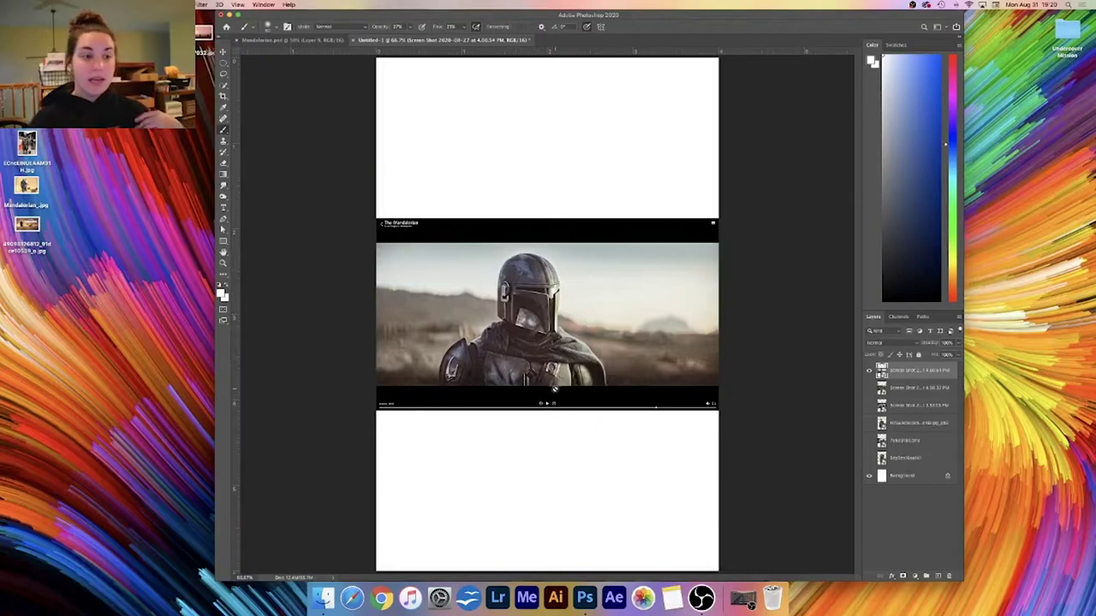
key("super+equal")
key("super+equal")
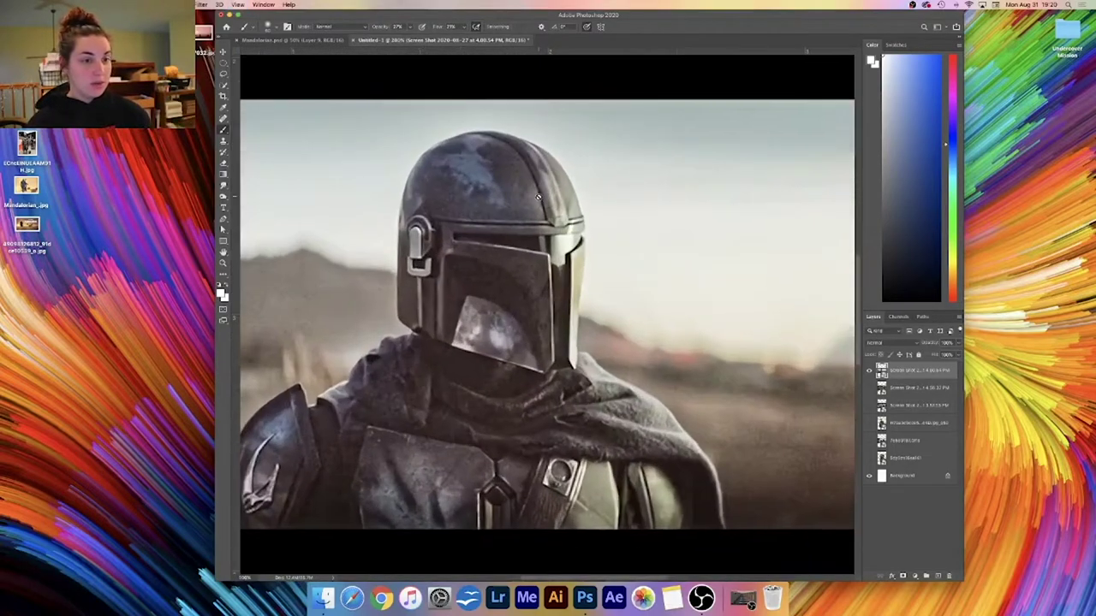
left_click_drag(548, 296, 586, 305)
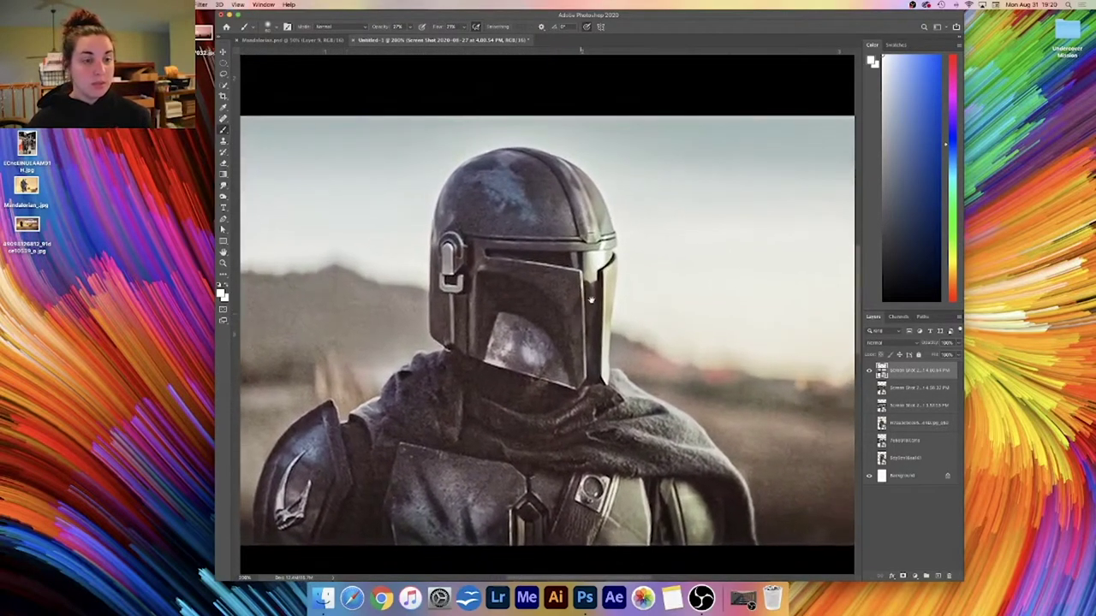
key("f")
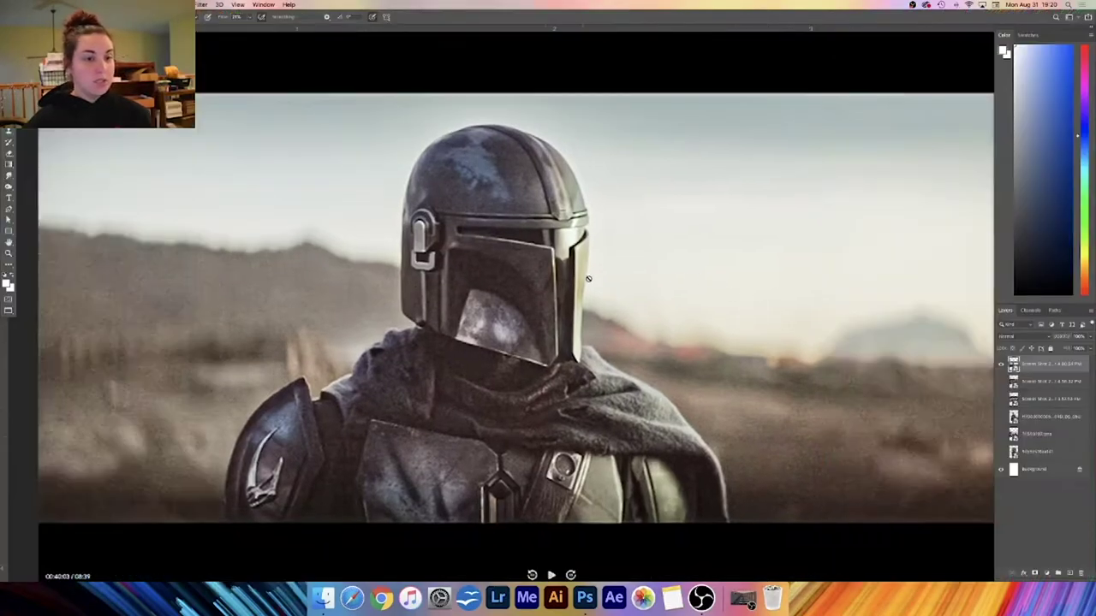
- Select the Mandalorian's helmet and the cloak around his shoulders with the Quick Selection tool
key("w")
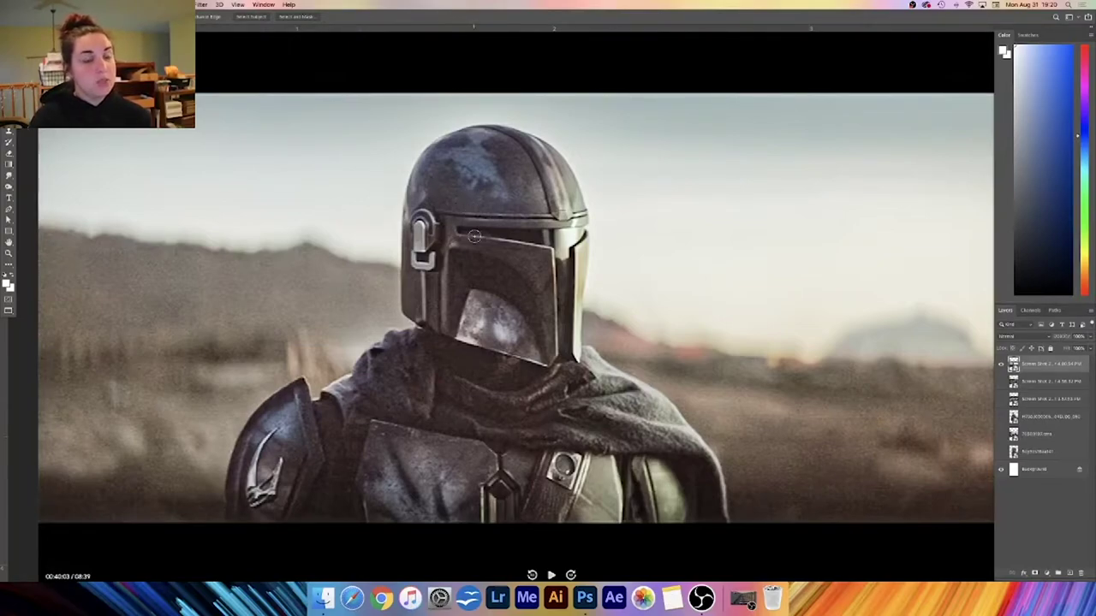
mouse_move(473, 170)
left_mouse_down()
mouse_move(446, 196)
mouse_move(450, 223)
mouse_move(436, 203)
mouse_move(435, 276)
mouse_move(472, 263)
mouse_move(490, 279)
mouse_move(488, 268)
mouse_move(450, 283)
mouse_move(426, 317)
left_mouse_up()
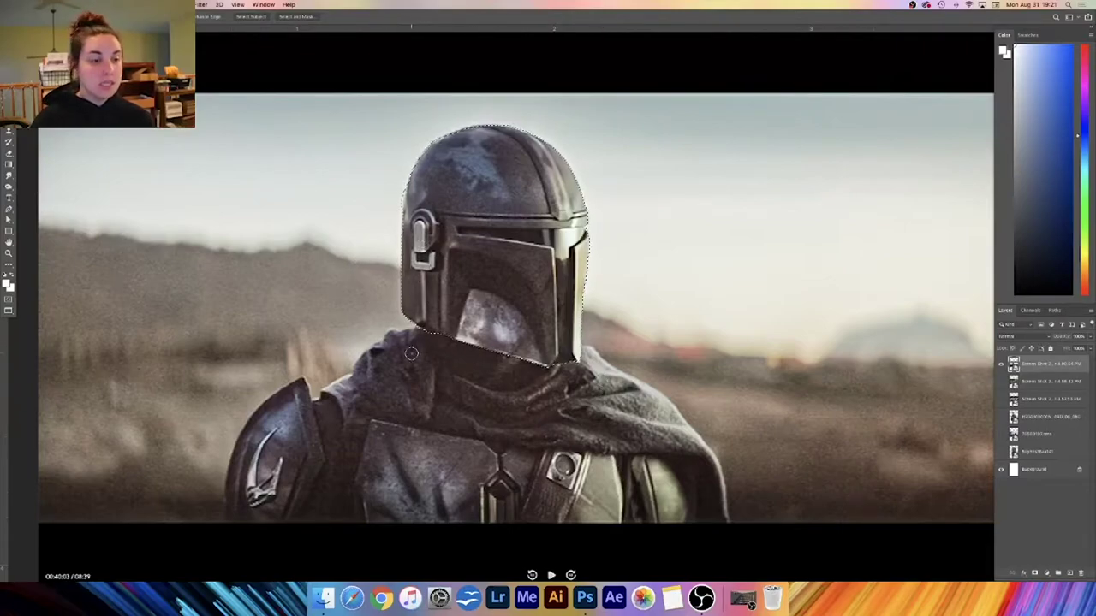
mouse_move(388, 378)
left_mouse_down()
mouse_move(473, 395)
mouse_move(496, 383)
mouse_move(589, 406)
left_mouse_up()
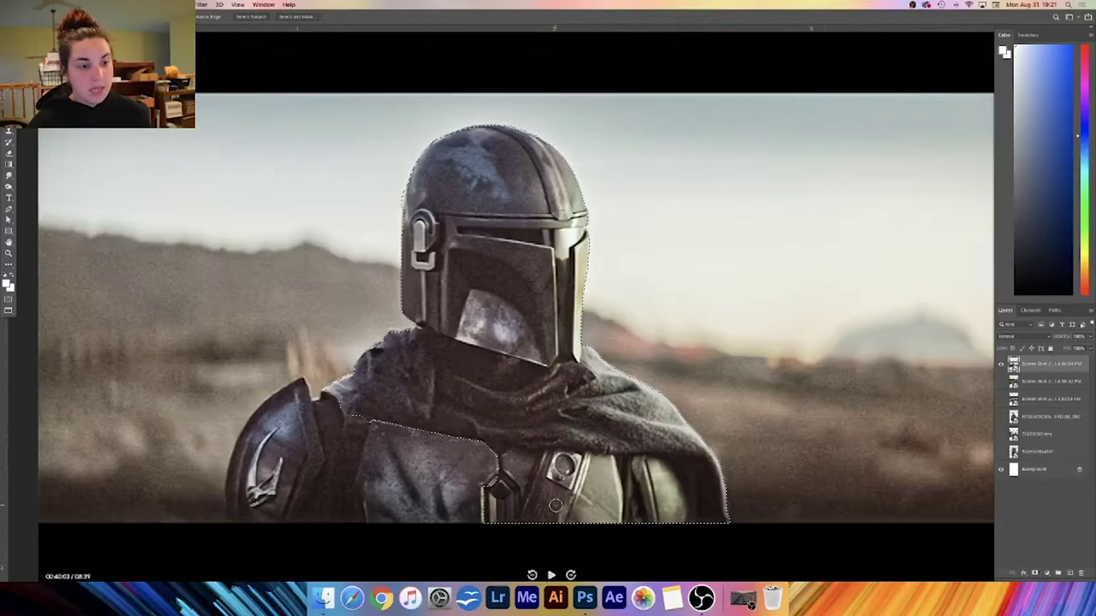
- Subtract the chest armor and strap below the cloak from the selection and add a layer mask from it
key("super+plus")
key("super+plus")
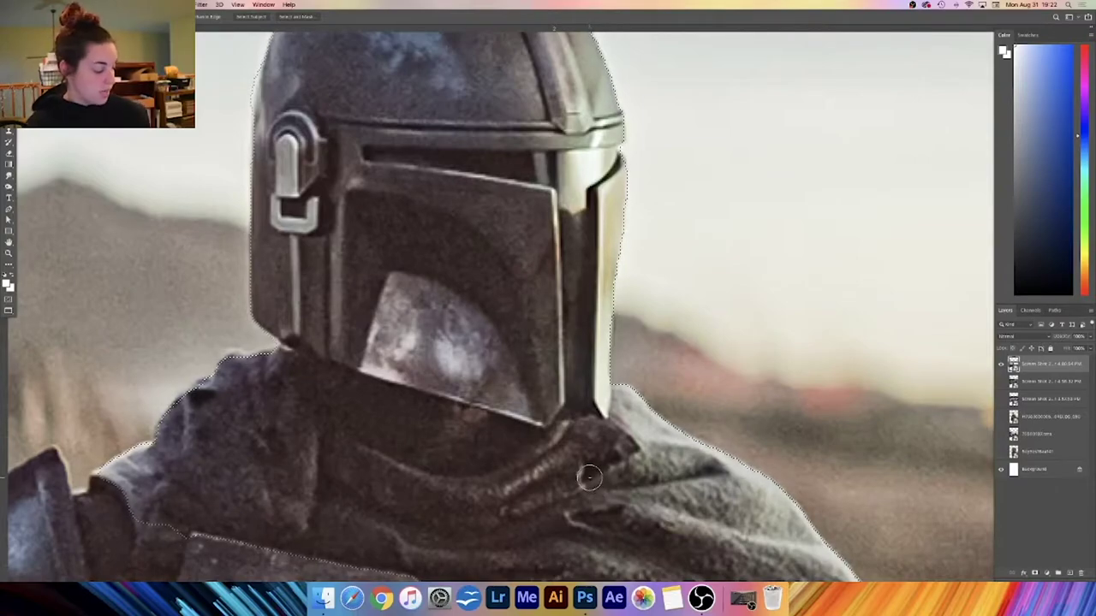
key("super+minus")
key("super+minus")
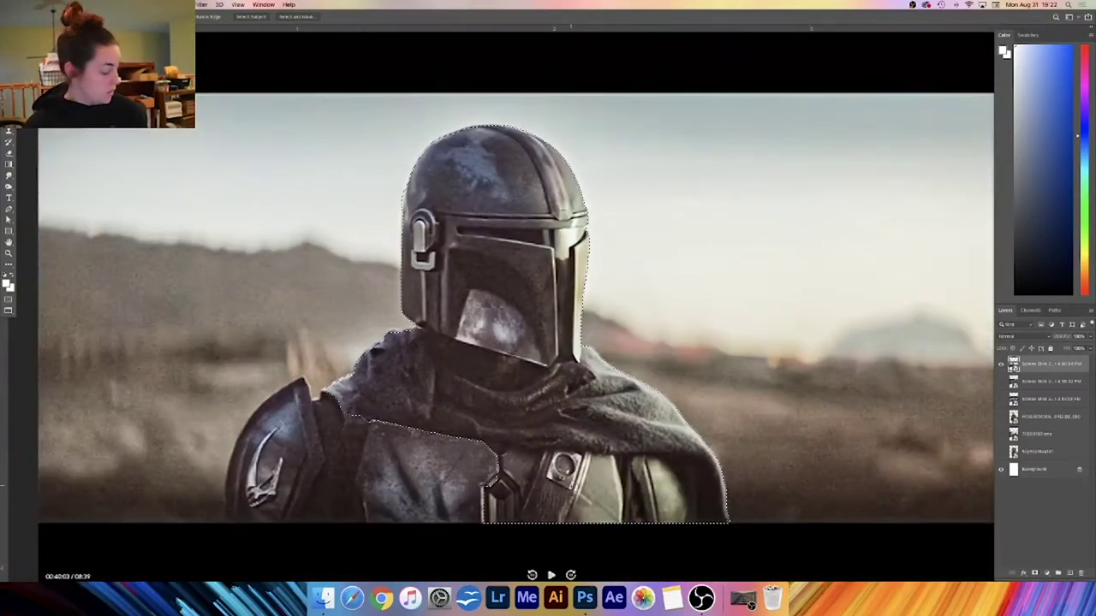
mouse_move(499, 507)
left_mouse_down()
mouse_move(515, 468)
mouse_move(496, 453)
mouse_move(632, 501)
mouse_move(640, 484)
mouse_move(674, 512)
left_mouse_up()
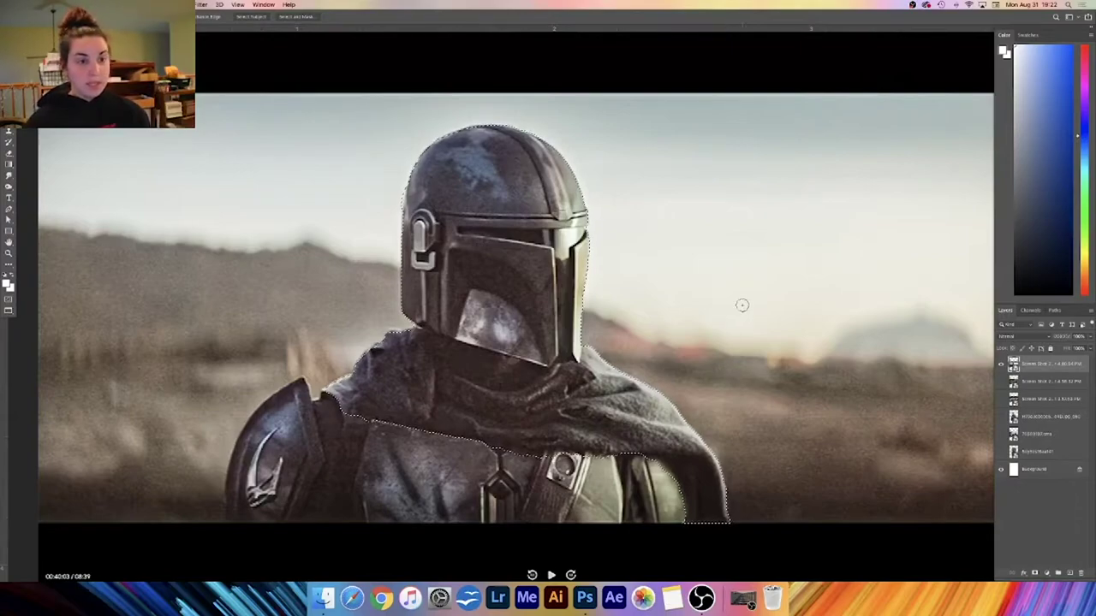
left_click(1034, 575)
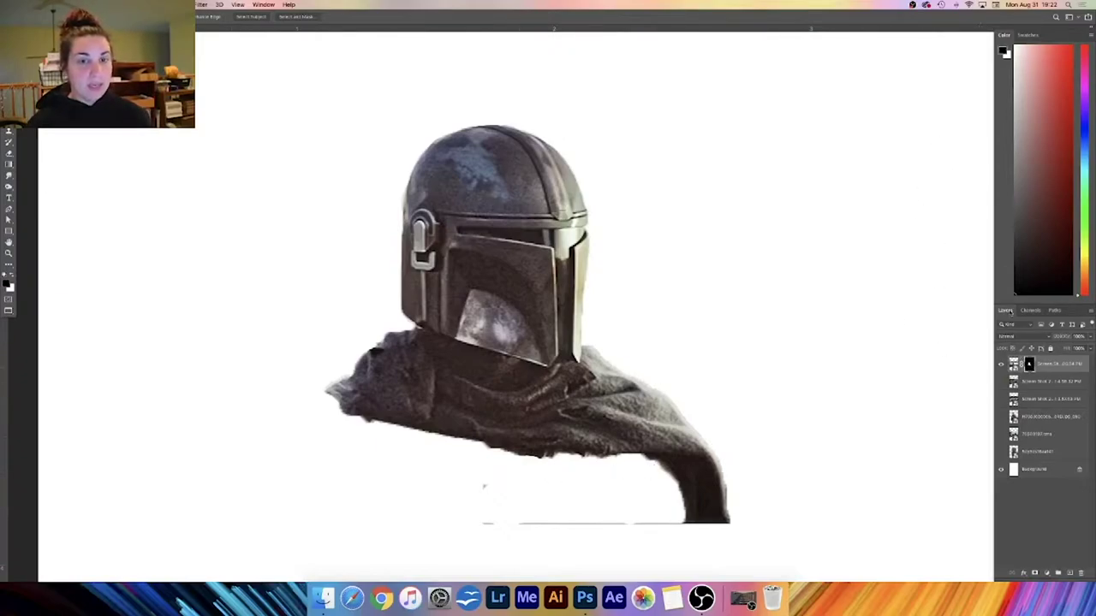
- Paint black on the layer mask with a smaller brush at 100% flow to remove the stray specks and line below the cloak
key("b")
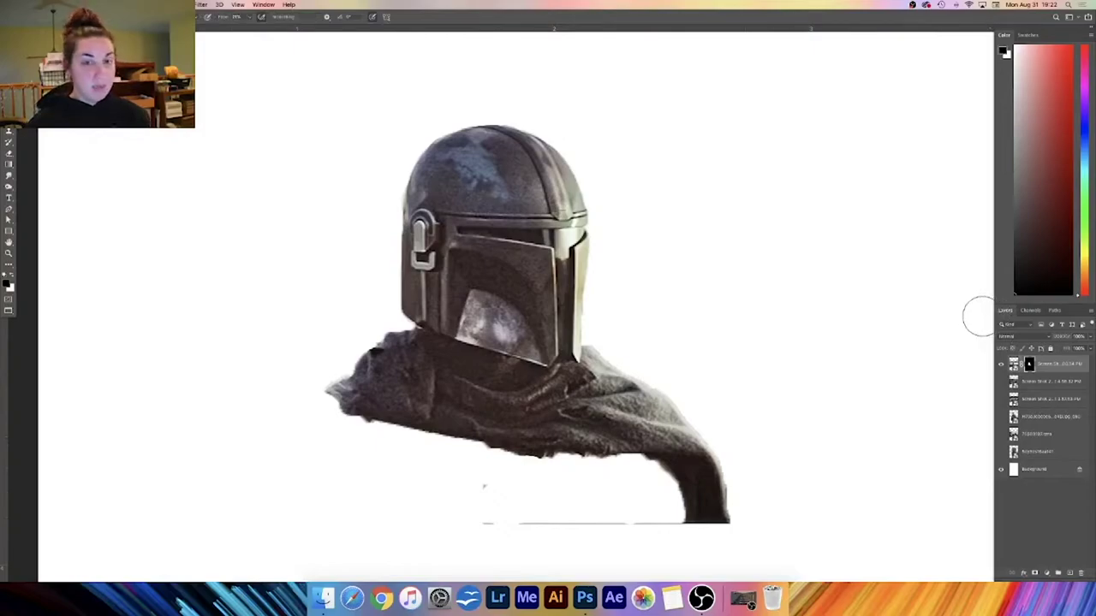
key("[")
key("[")
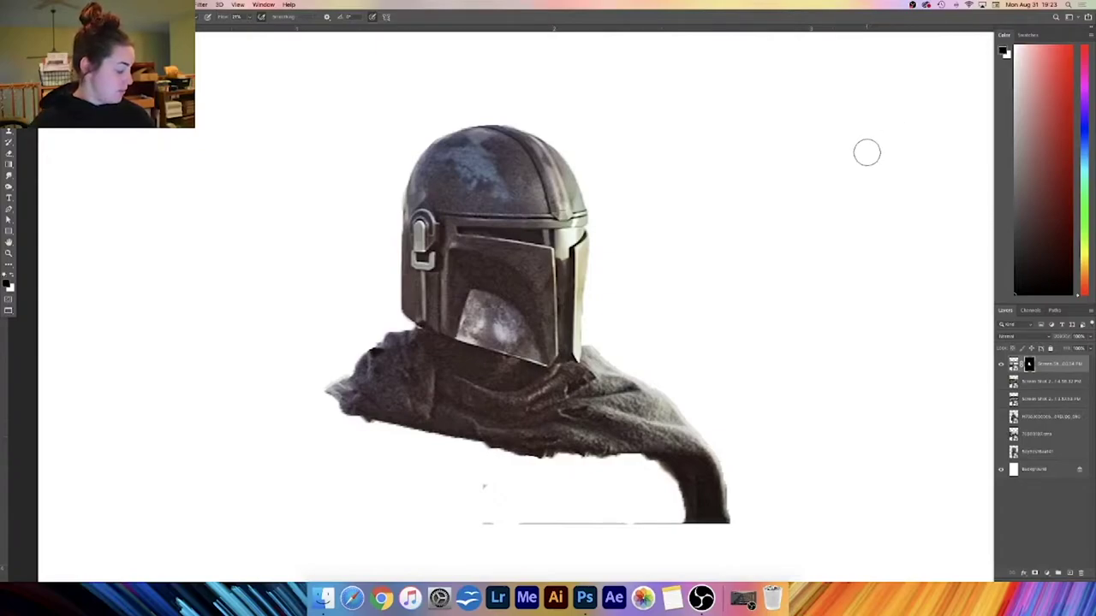
key("x")
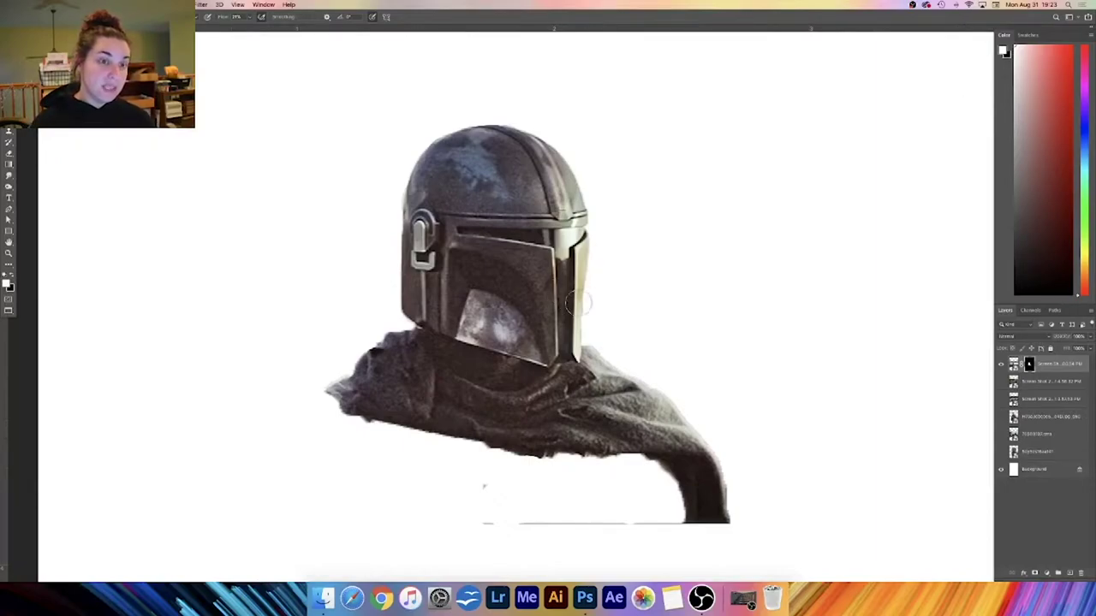
key("x")
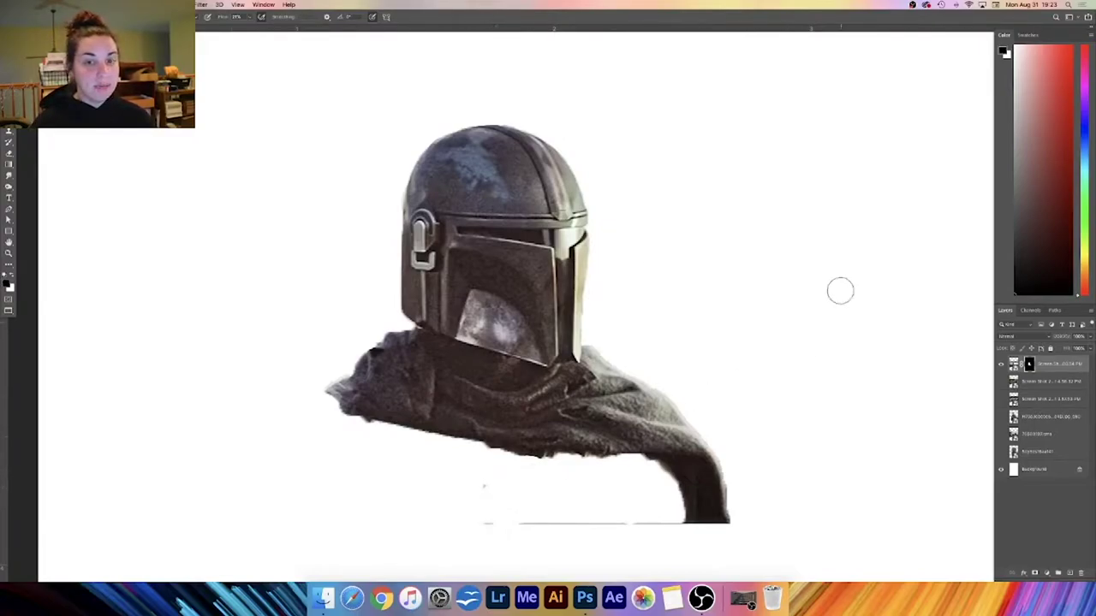
left_click(250, 18)
left_click_drag(246, 27, 286, 28)
left_click(572, 423)
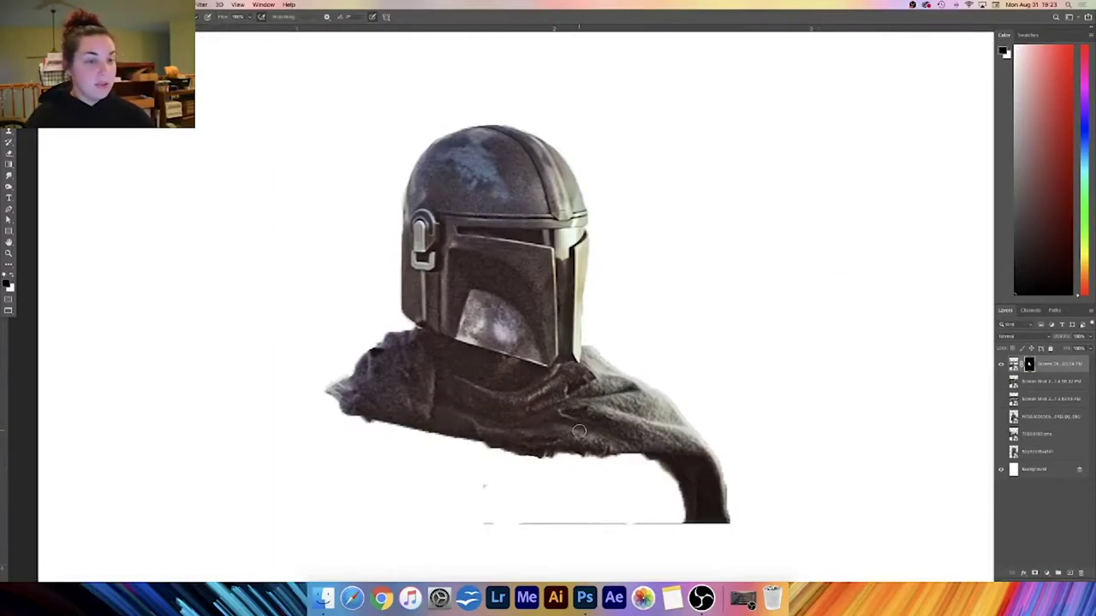
left_click(486, 488)
left_click_drag(485, 522, 685, 522)
mouse_move(733, 486)
left_mouse_down()
mouse_move(735, 522)
mouse_move(728, 471)
left_mouse_up()
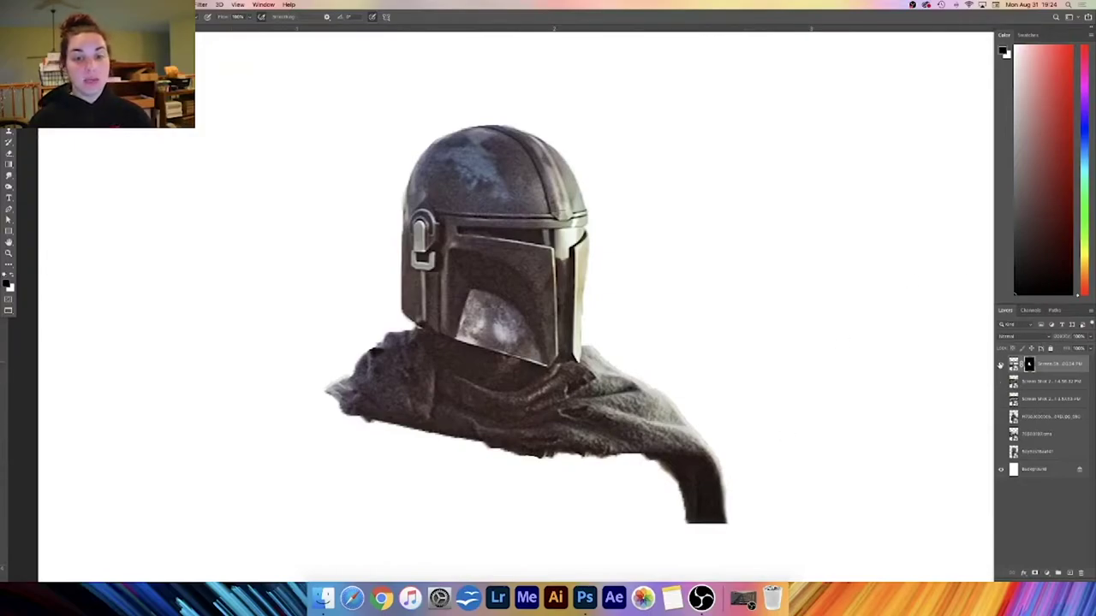
- Move the masked helmet and cloak cutout up about 1.8 in, into the upper part of the canvas
key("super+0")
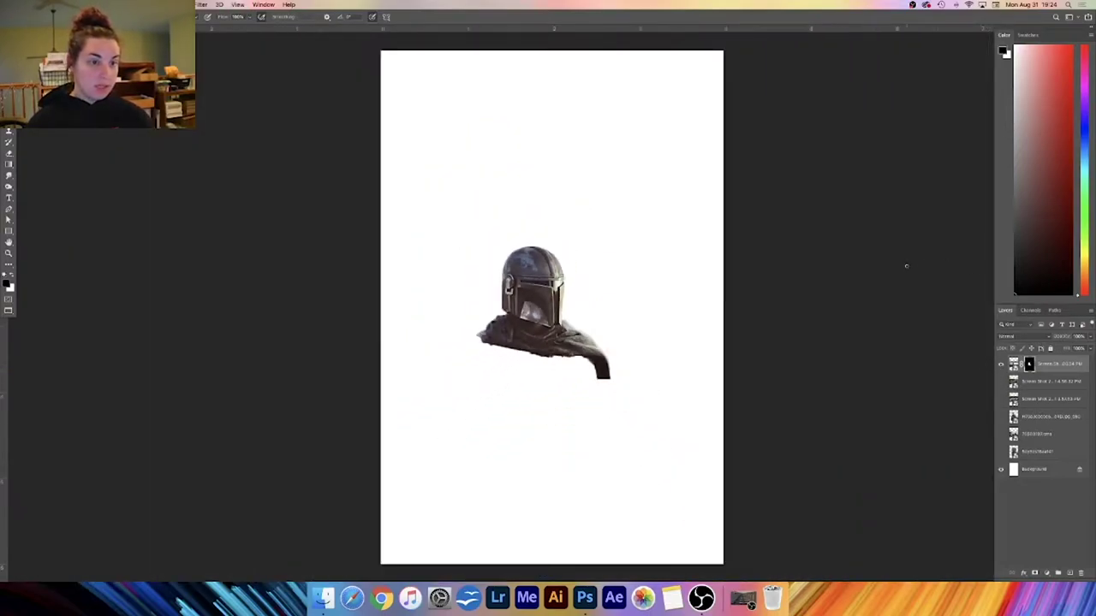
key("v")
left_click_drag(561, 391, 576, 233)
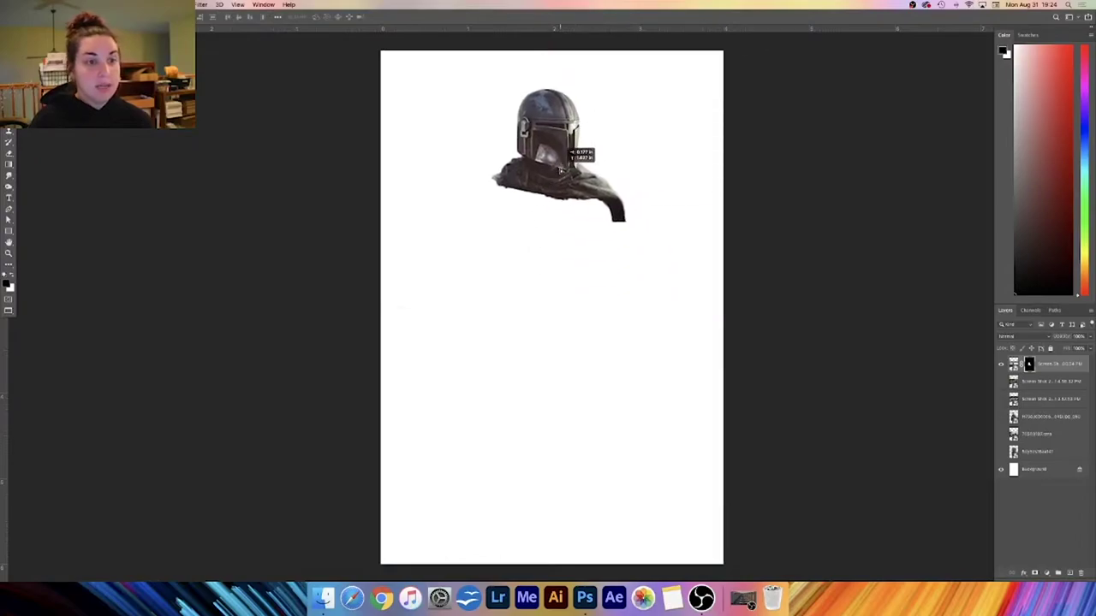
- Hide the helmet cutout layer and show and select the screenshot layer of the Mandalorian aiming his blaster
left_click(1001, 363)
left_click(1001, 381)
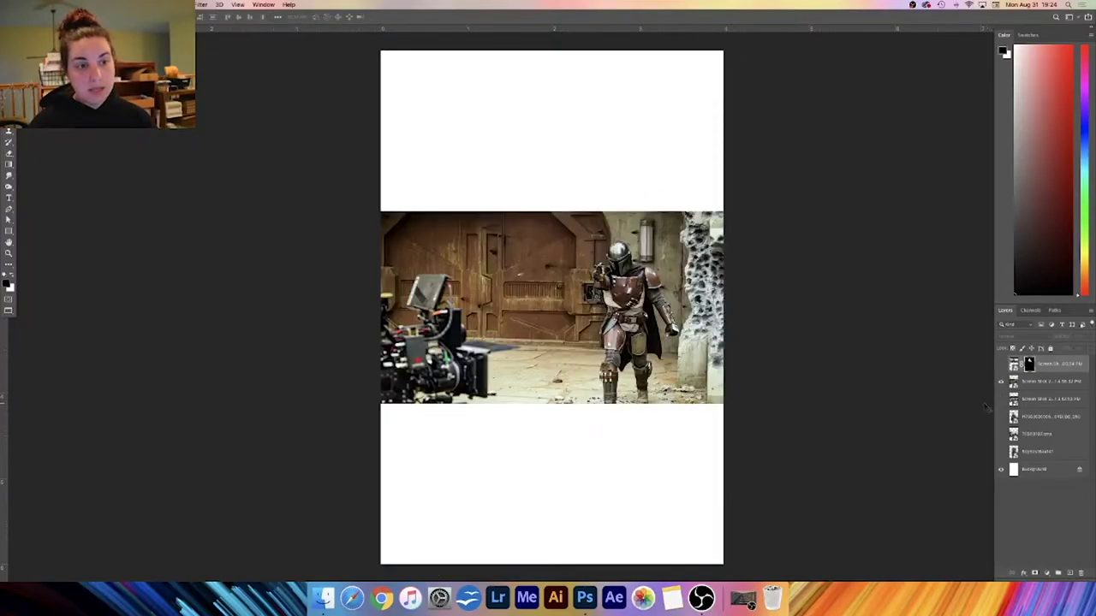
left_click(1047, 385)
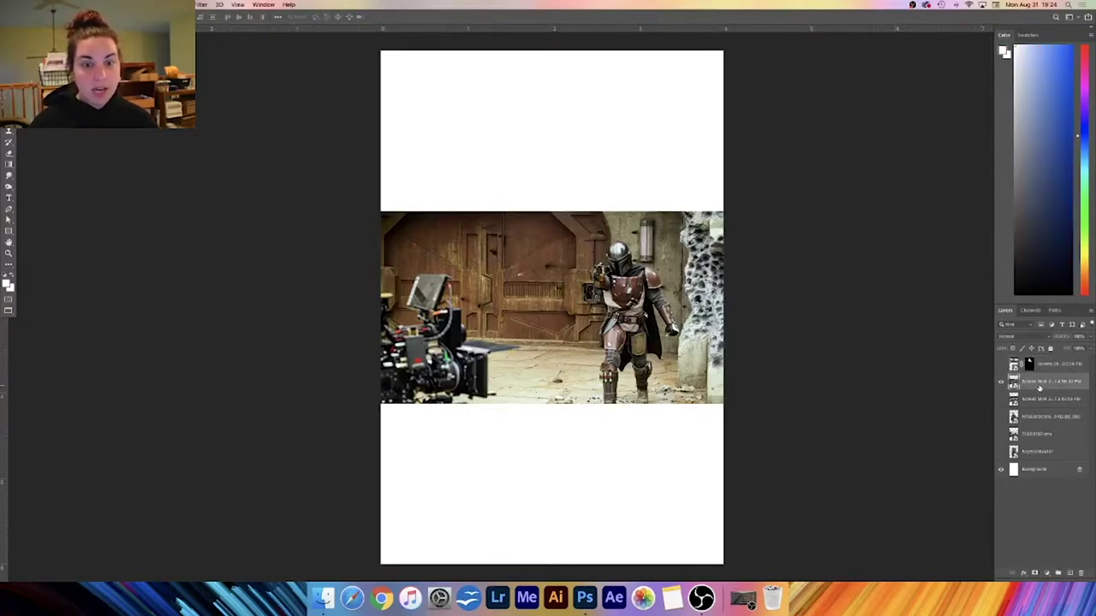
- Lasso loosely around the Mandalorian's waist and legs and add a layer mask from the selection
key("super+equal")
key("super+equal")
key("super+equal")
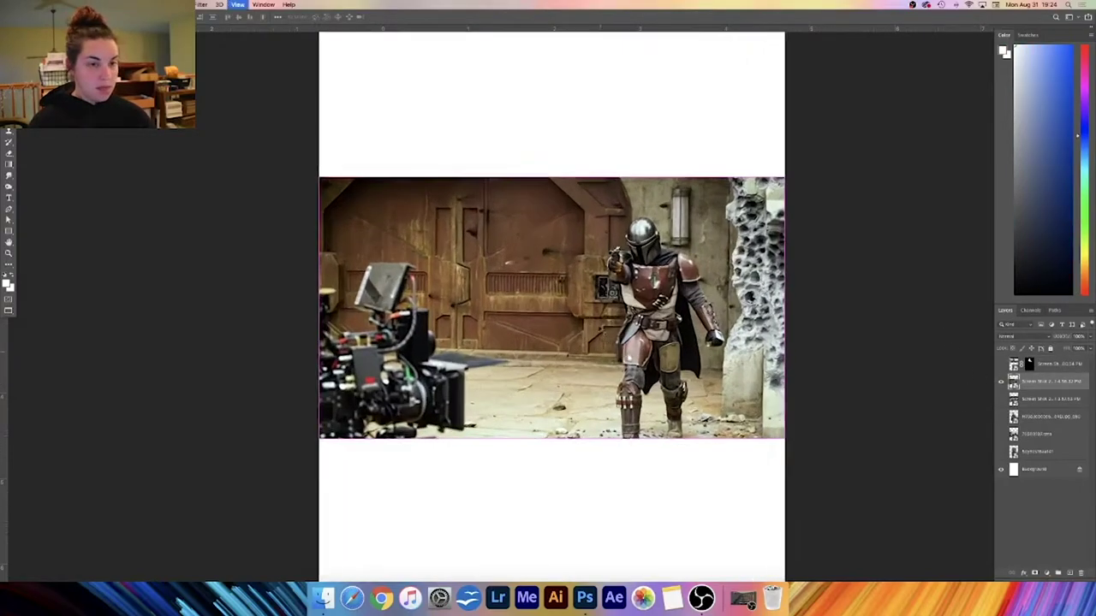
key("super+equal")
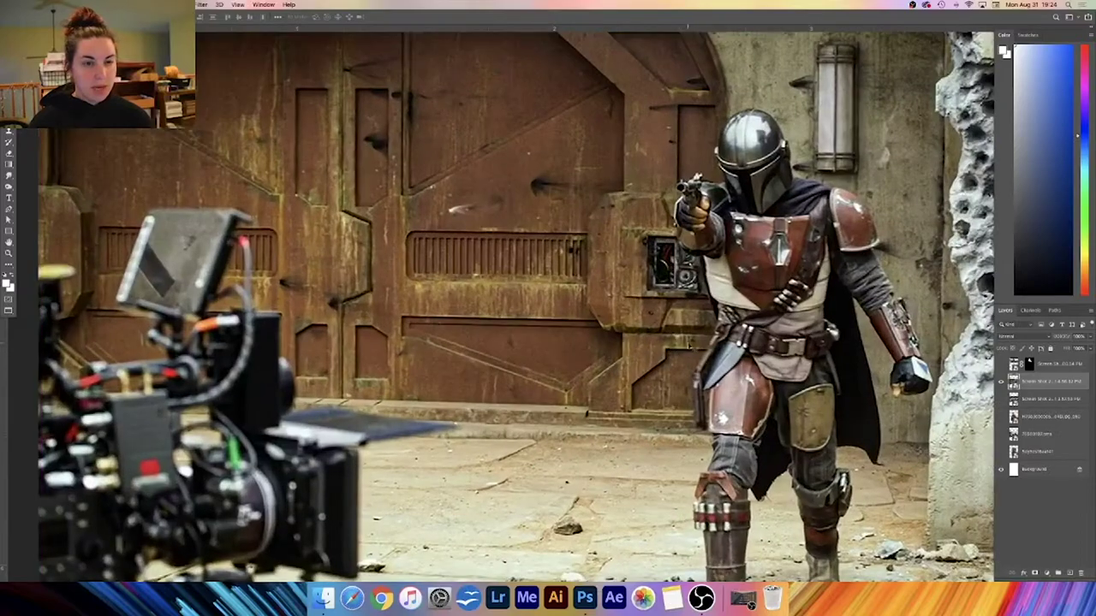
left_click_drag(838, 421, 593, 387)
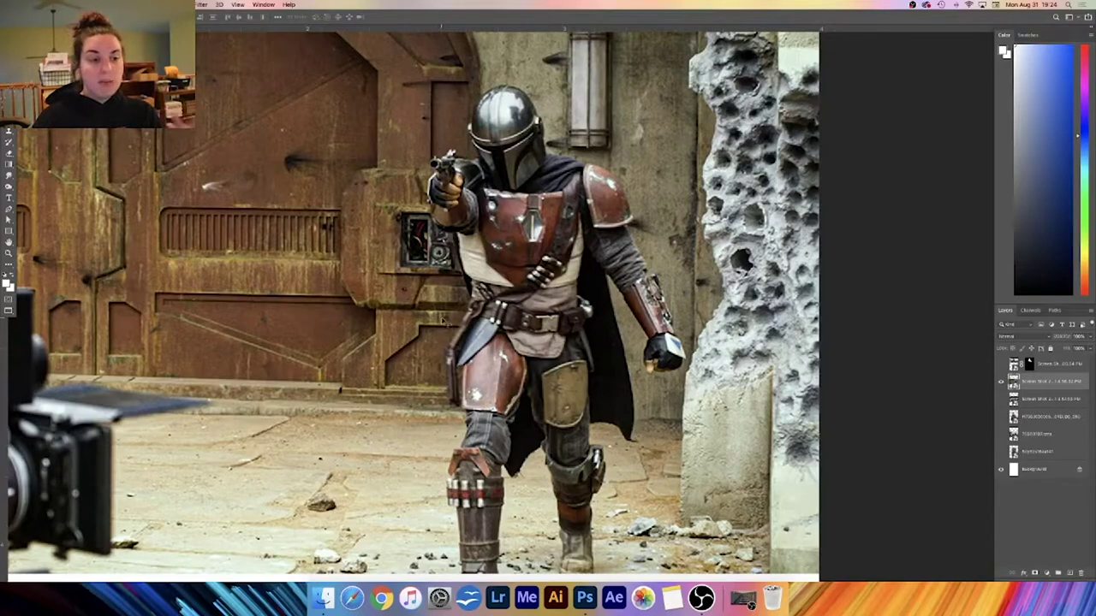
key("super+minus")
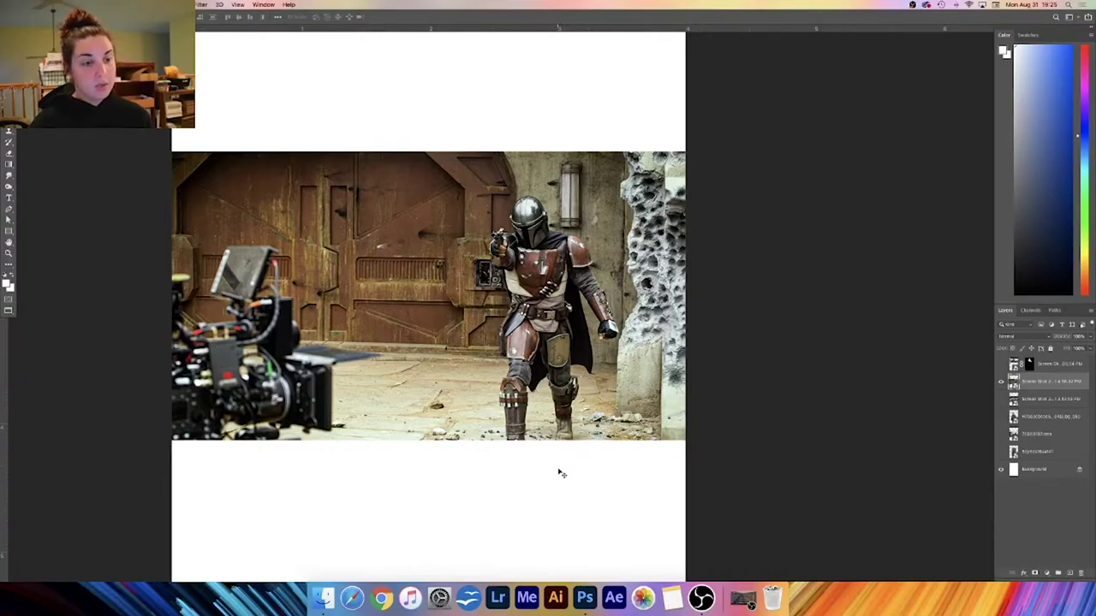
key("l")
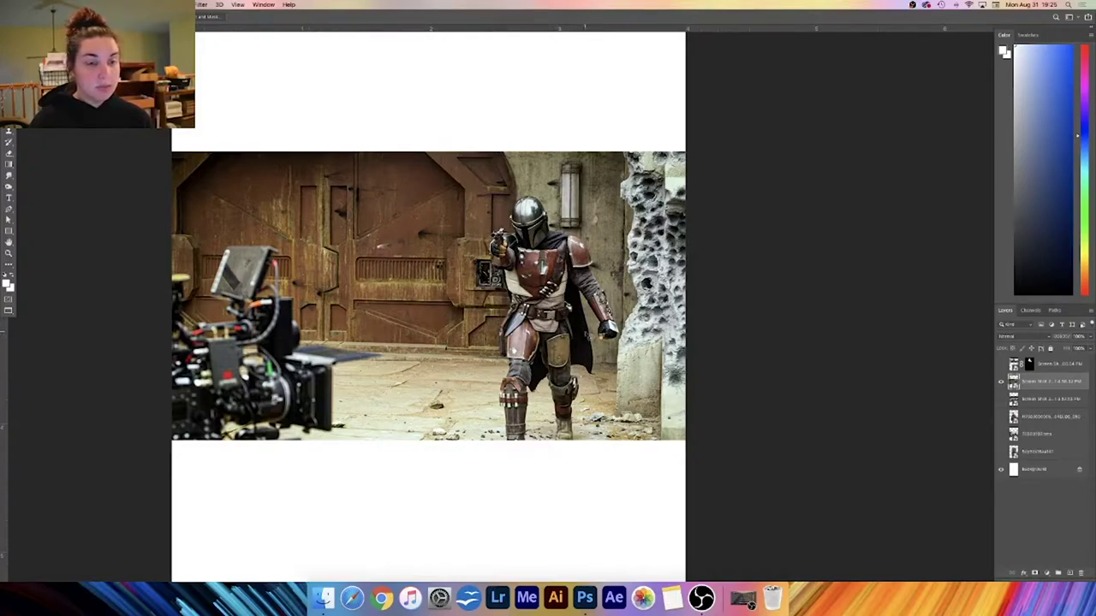
mouse_move(547, 292)
left_mouse_down()
mouse_move(503, 298)
mouse_move(489, 377)
mouse_move(534, 449)
mouse_move(588, 447)
mouse_move(588, 330)
mouse_move(564, 292)
left_mouse_up()
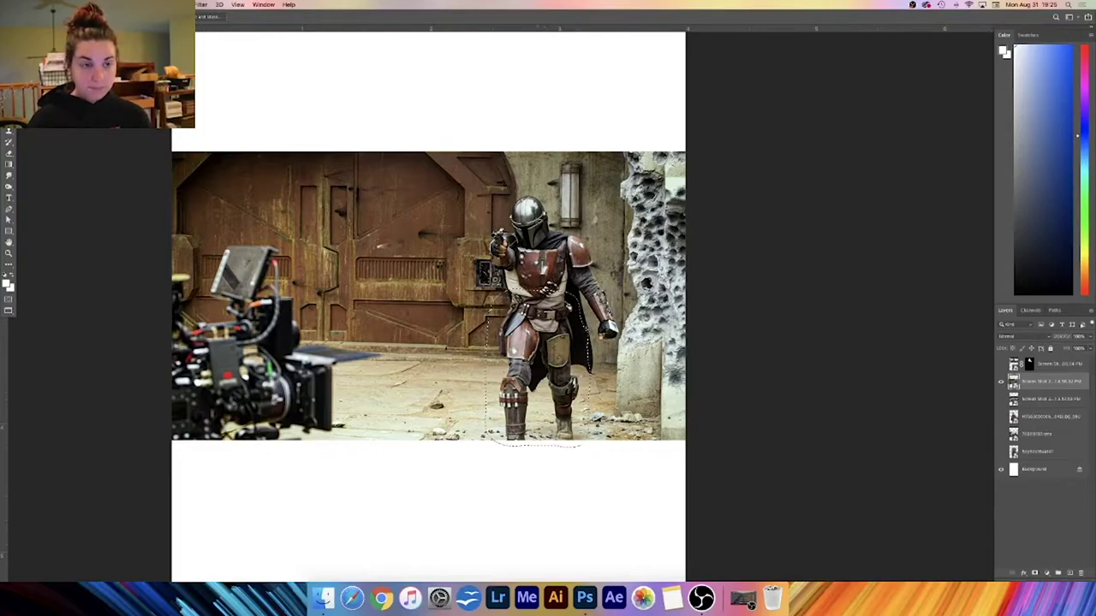
left_click(1034, 574)
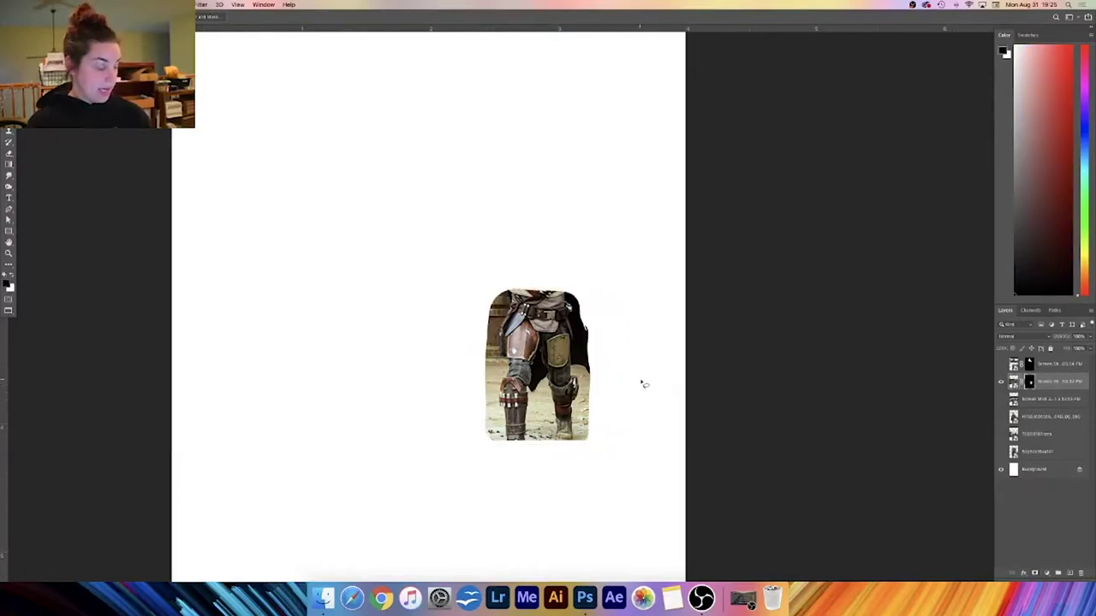
- Select the Mandalorian's belt, both legs and boots with the Quick Selection tool
key("super+plus")
key("super+plus")
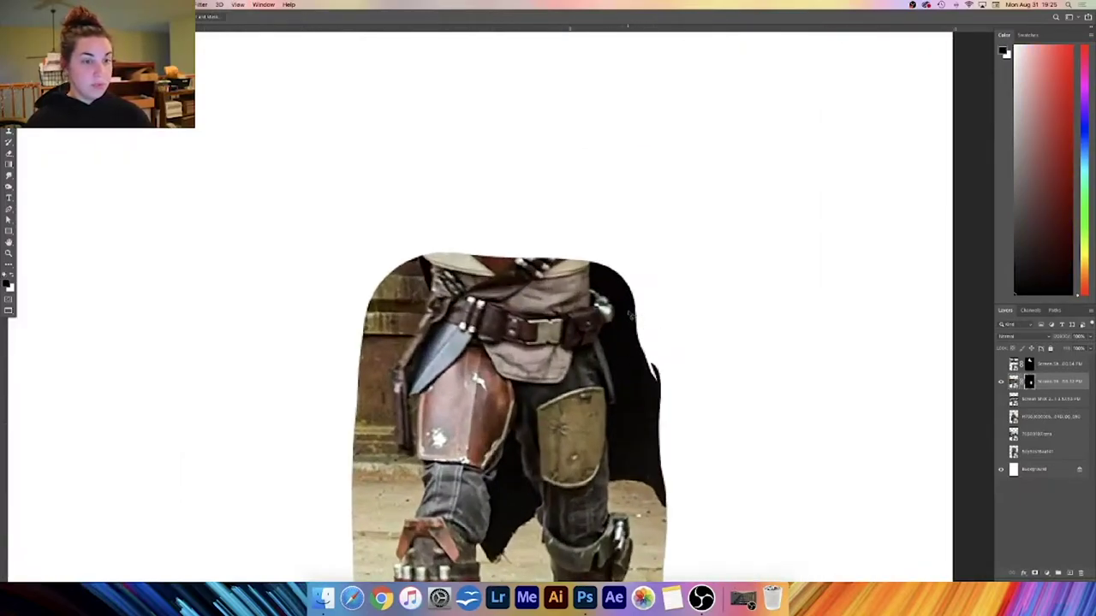
left_click_drag(632, 391, 639, 178)
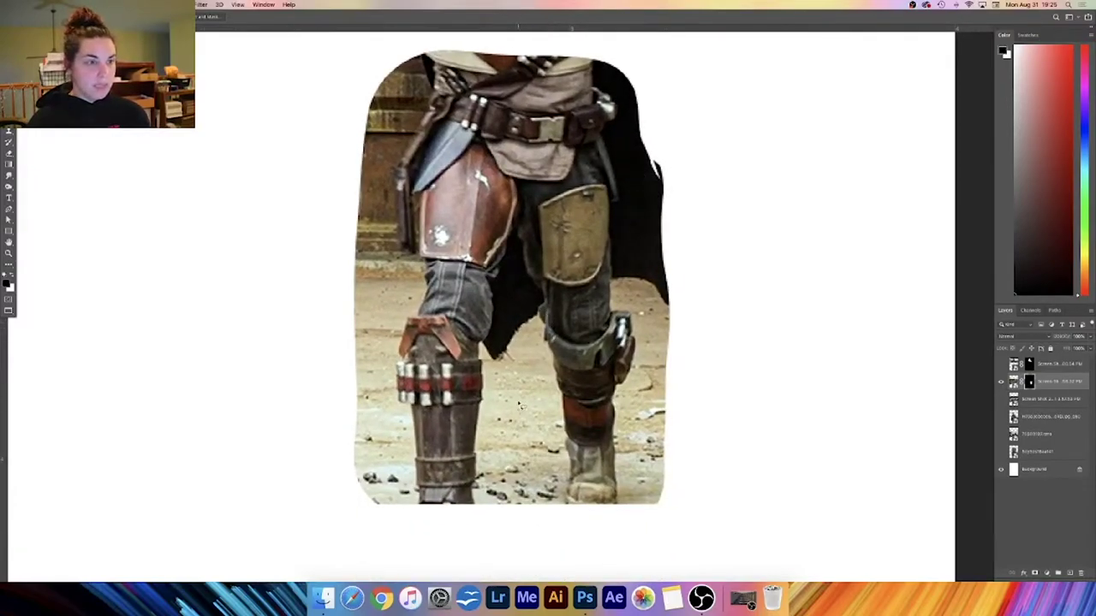
key("w")
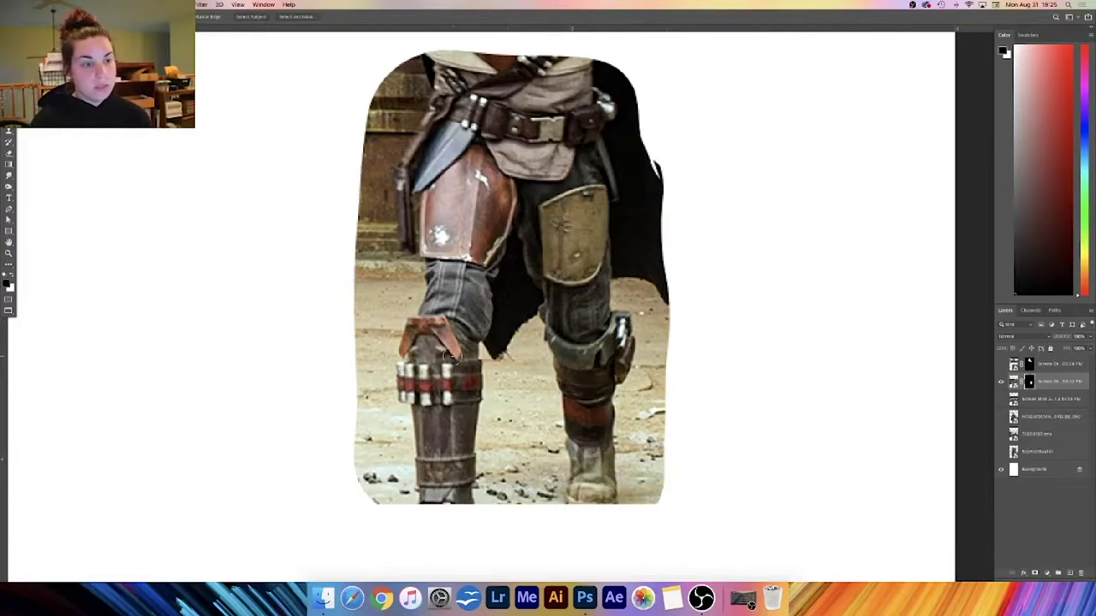
mouse_move(437, 336)
left_mouse_down()
mouse_move(437, 409)
mouse_move(413, 376)
mouse_move(467, 299)
mouse_move(467, 192)
mouse_move(443, 137)
mouse_move(453, 128)
mouse_move(411, 173)
mouse_move(402, 228)
mouse_move(417, 149)
mouse_move(347, 171)
left_mouse_up()
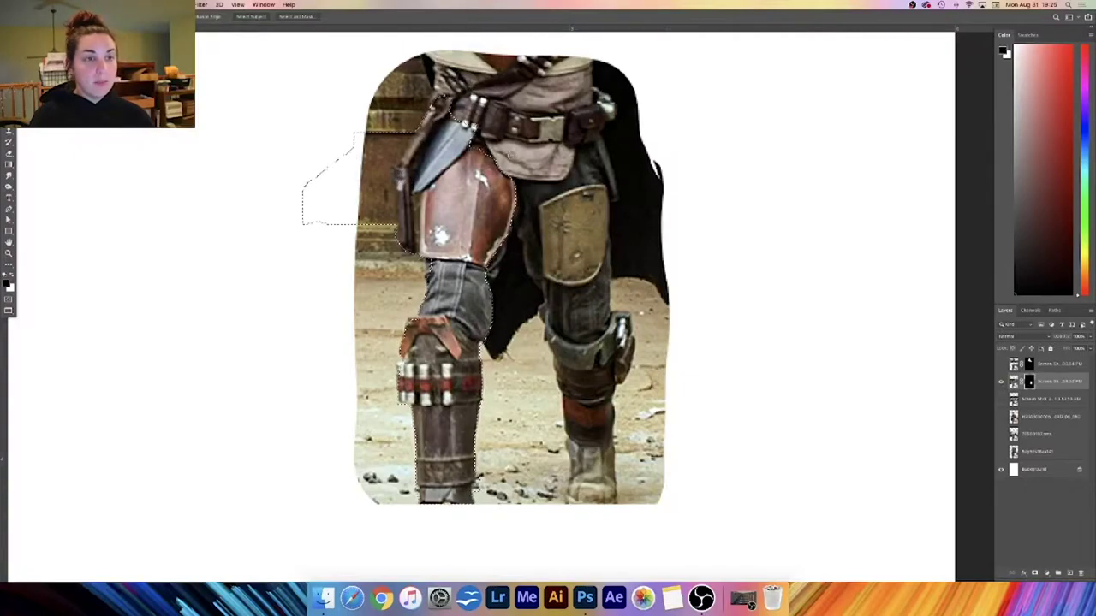
mouse_move(500, 180)
left_mouse_down()
mouse_move(565, 269)
mouse_move(559, 206)
mouse_move(575, 256)
mouse_move(594, 170)
mouse_move(591, 271)
mouse_move(590, 258)
mouse_move(553, 311)
mouse_move(578, 340)
mouse_move(577, 366)
mouse_move(601, 358)
mouse_move(587, 440)
mouse_move(599, 501)
left_mouse_up()
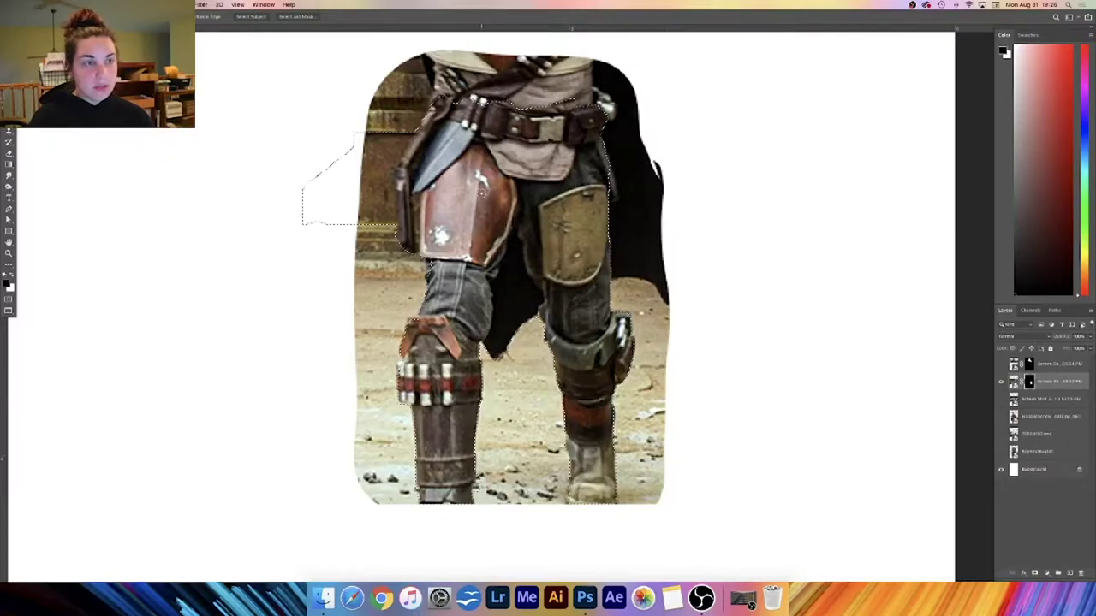
- Subtract the spill beside the holster and the black cape between the legs from the selection
mouse_move(358, 139)
left_mouse_down()
mouse_move(318, 178)
mouse_move(321, 190)
left_mouse_up()
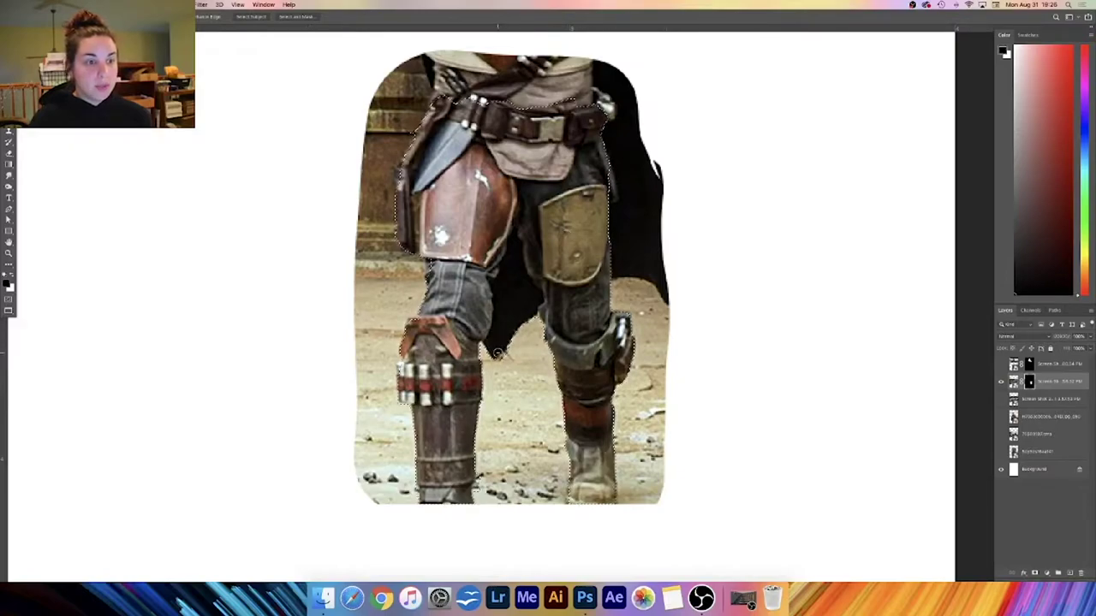
mouse_move(510, 325)
left_mouse_down()
mouse_move(526, 296)
mouse_move(496, 271)
left_mouse_up()
mouse_move(483, 334)
left_mouse_down()
mouse_move(515, 256)
mouse_move(511, 285)
mouse_move(517, 261)
mouse_move(503, 262)
mouse_move(515, 249)
left_mouse_up()
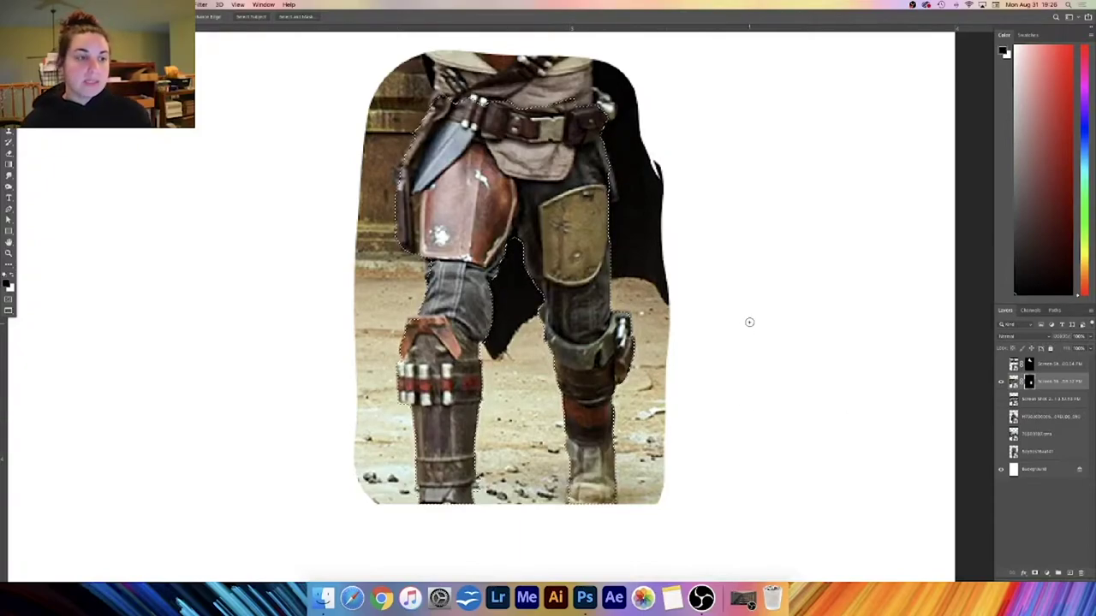
- Fill the inverted selection with black on the layer mask and brush away the stray line beside the belt
key("x")
left_click(1034, 573)
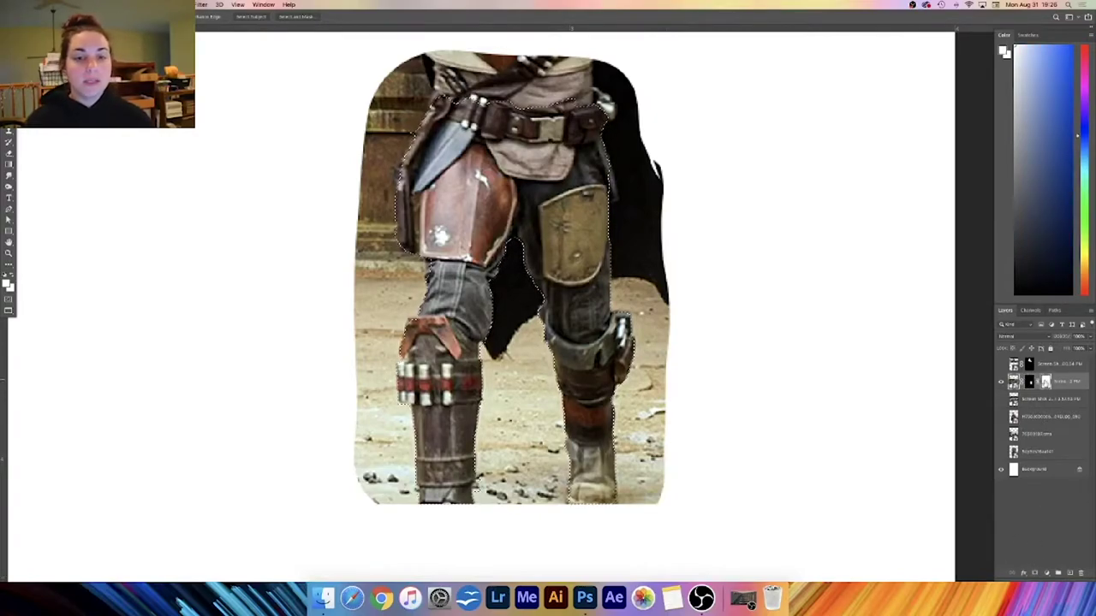
key("super+i")
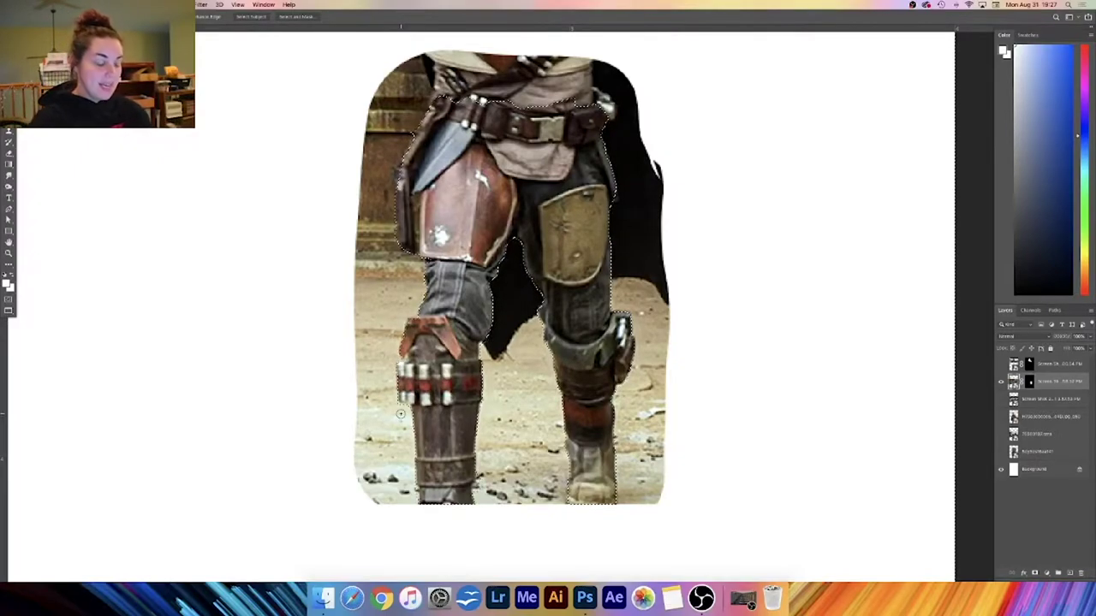
key("super+minus")
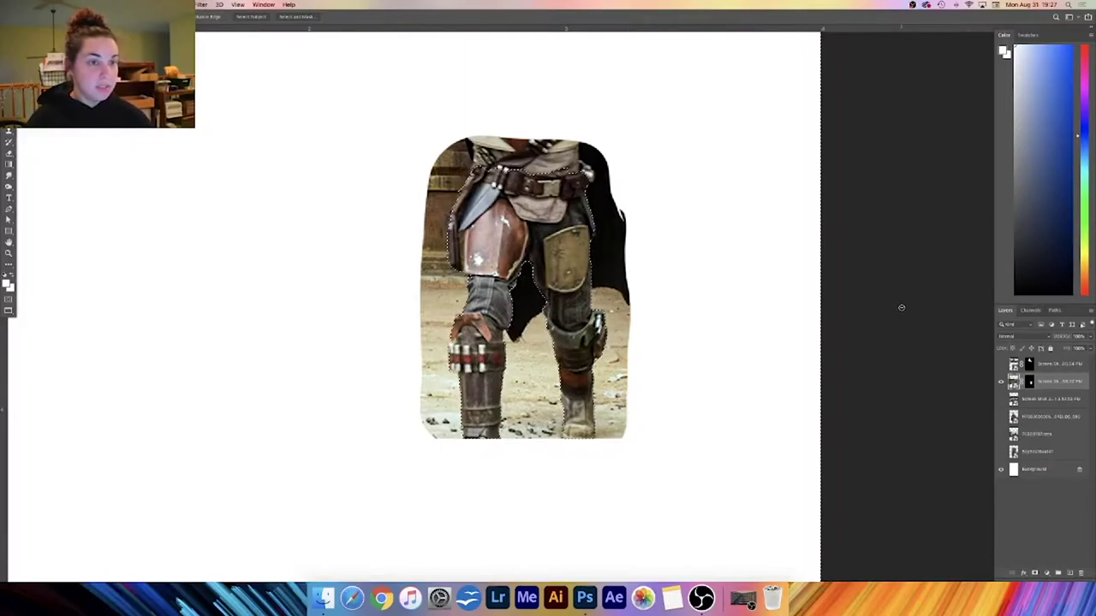
key("x")
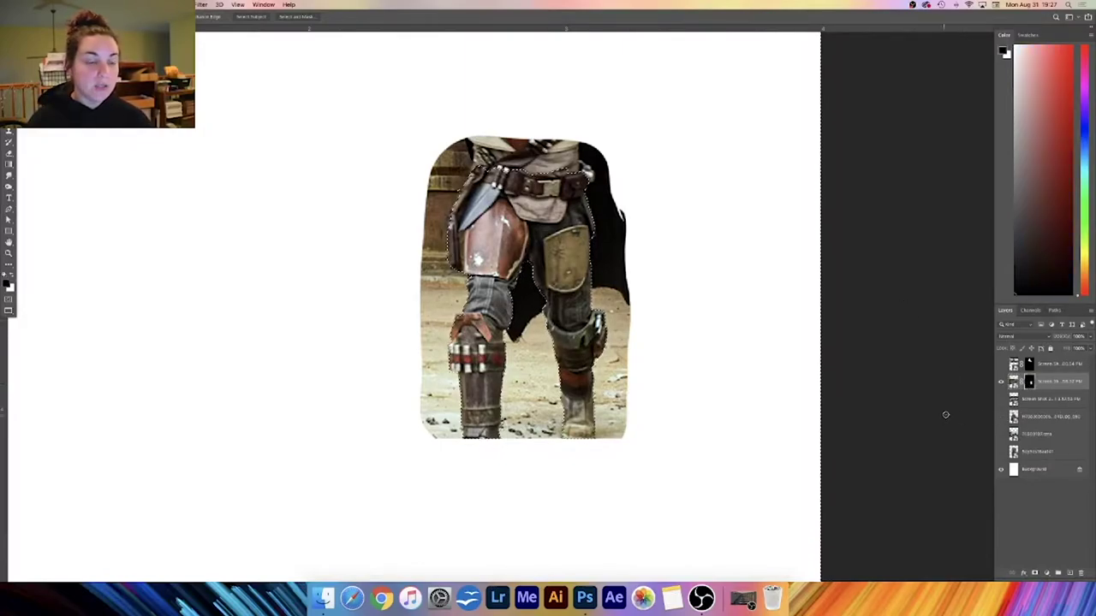
key("alt+BackSpace")
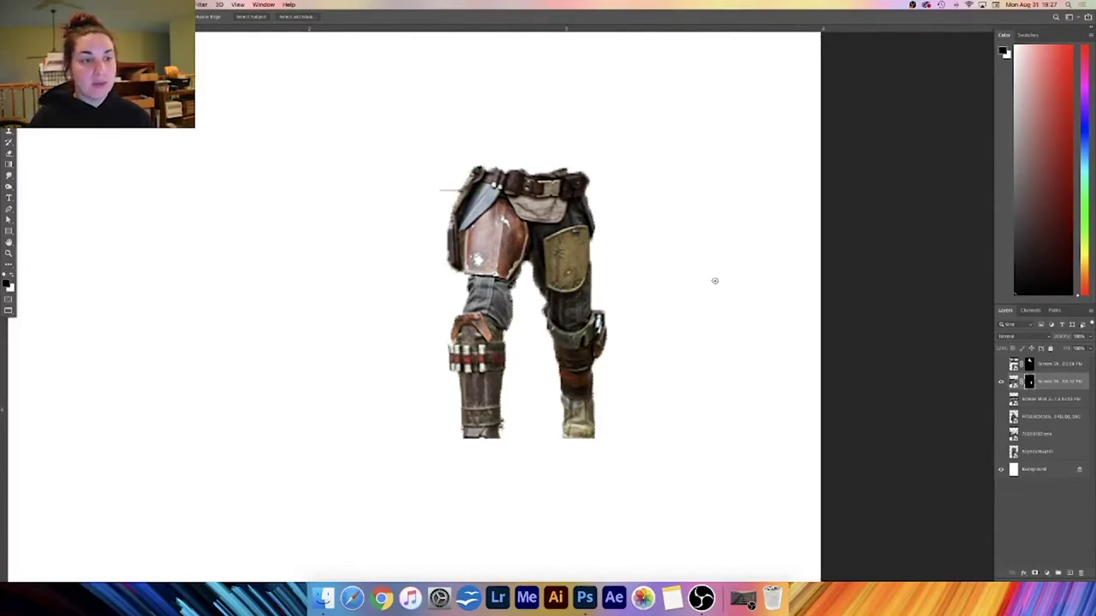
key("b")
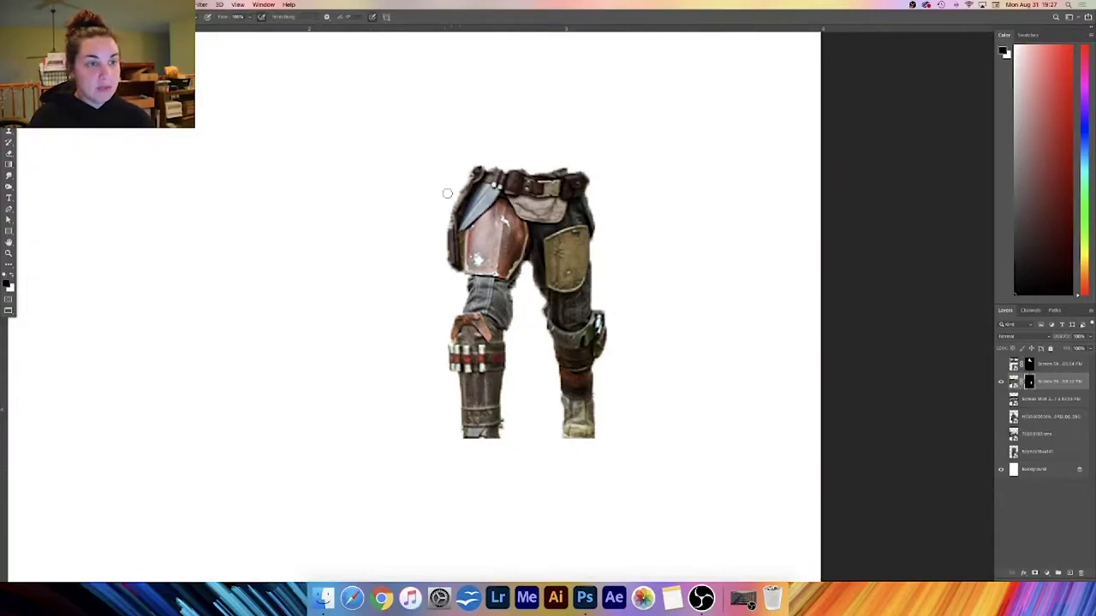
- Enlarge the legs cutout proportionally with Free Transform and center it in the lower half of the canvas
key("super+minus")
key("super+minus")
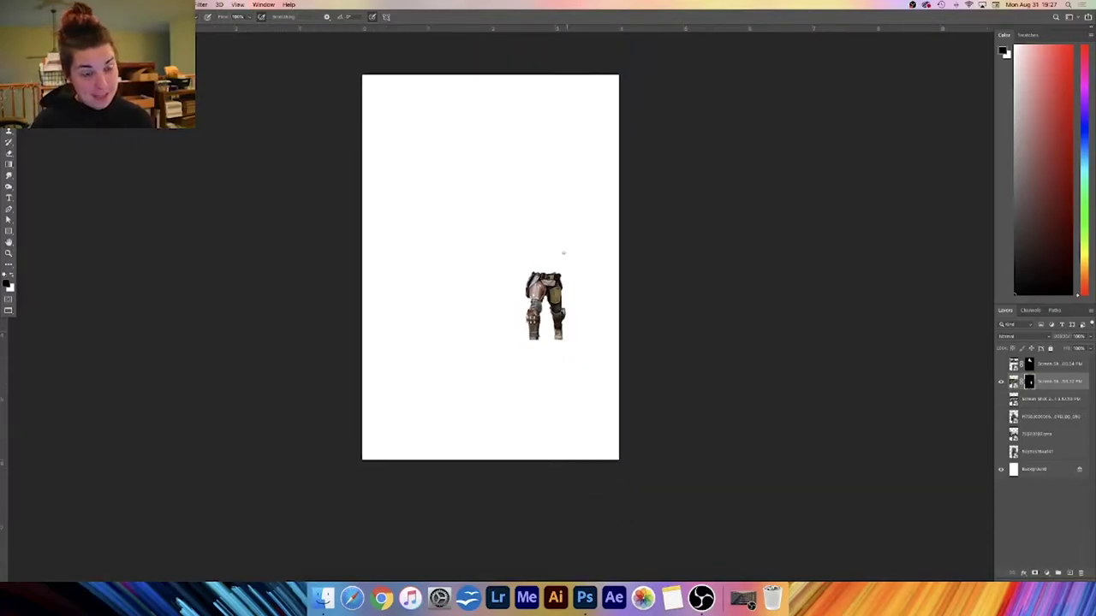
key("x")
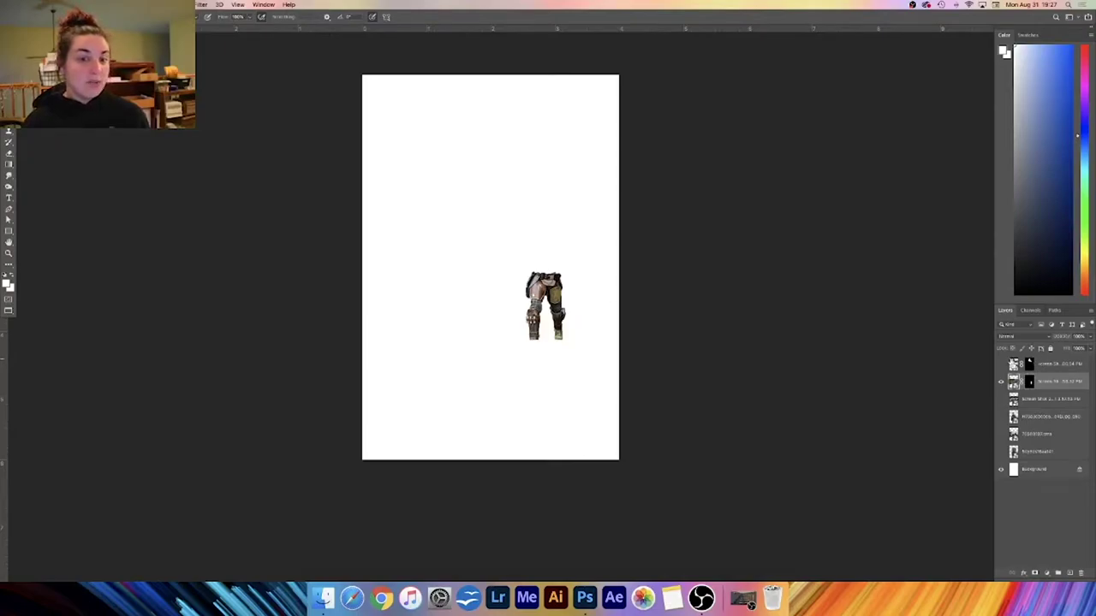
key("super+t")
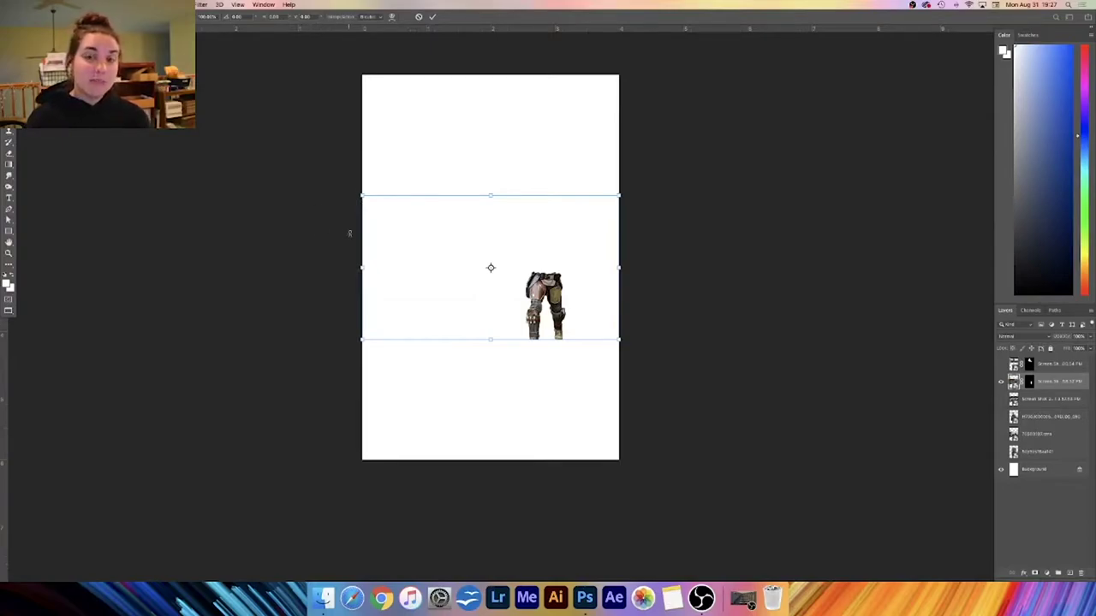
left_click_drag(361, 195, 56, 23)
left_click_drag(618, 339, 773, 426)
left_click_drag(603, 267, 526, 266)
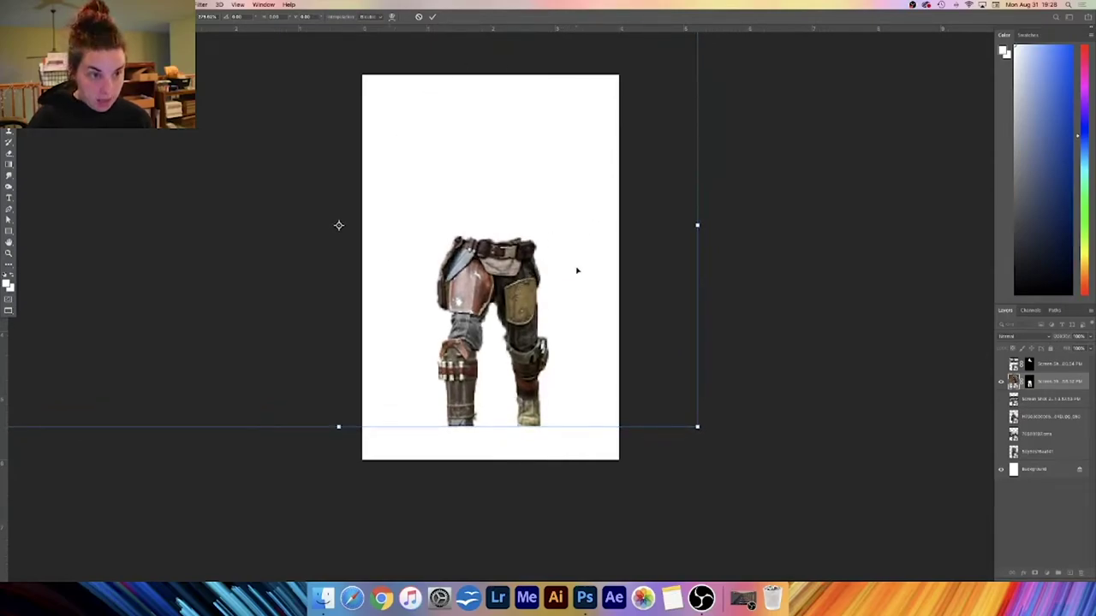
mouse_move(536, 247)
left_mouse_down()
mouse_move(569, 285)
mouse_move(560, 267)
mouse_move(532, 259)
left_mouse_up()
key("Return")
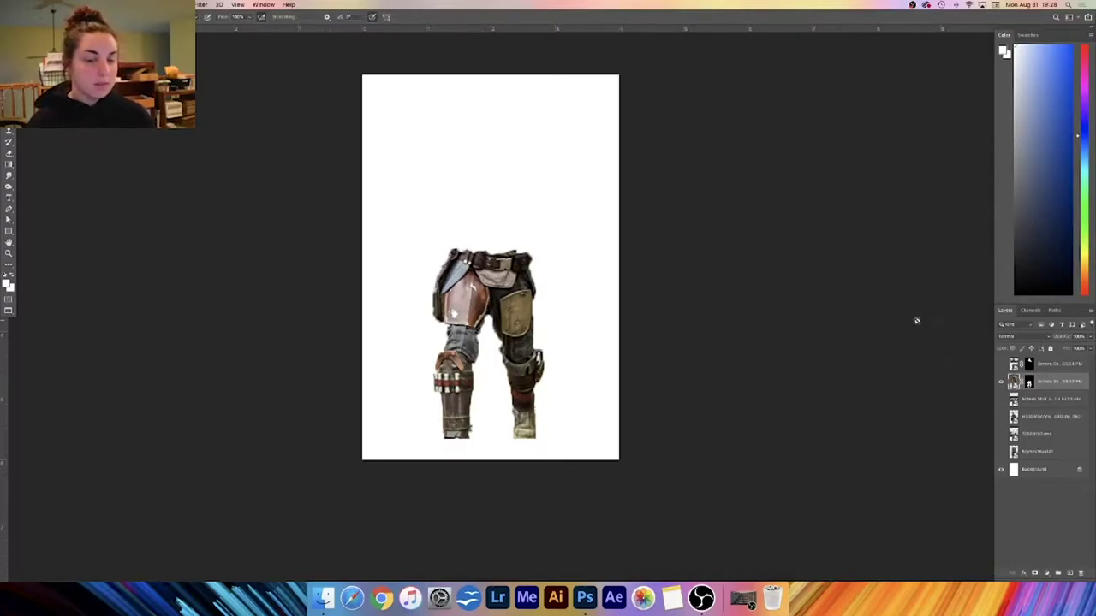
key("v")
mouse_move(518, 301)
left_mouse_down()
mouse_move(540, 229)
mouse_move(517, 285)
left_mouse_up()
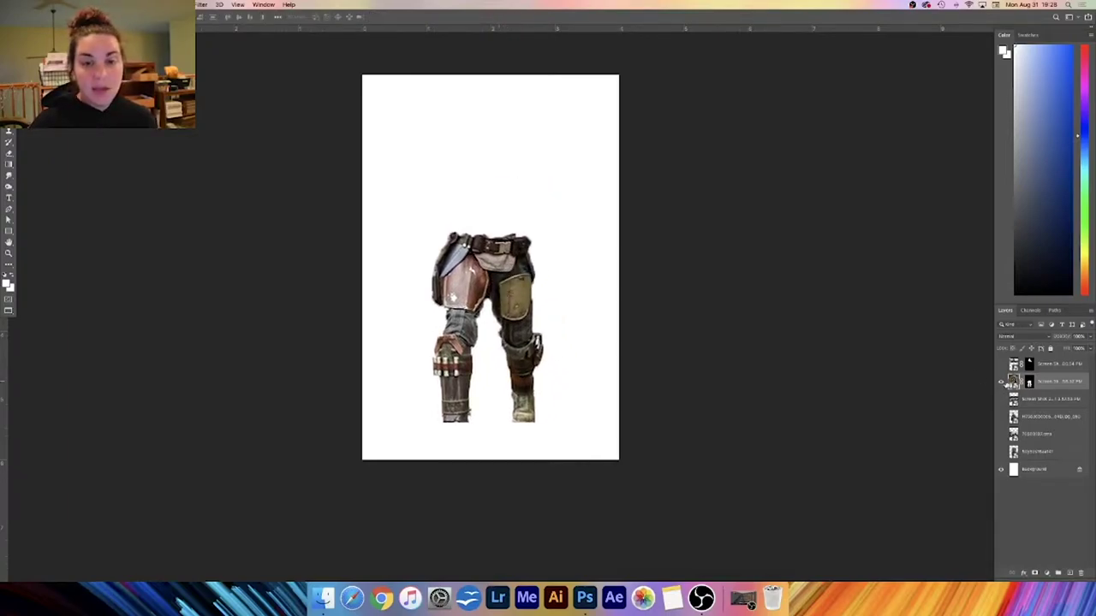
- Rename the masked legs layer as Legs
left_click(1001, 382)
left_click(1002, 383)
double_click(1058, 382)
type("l")
key("Return")
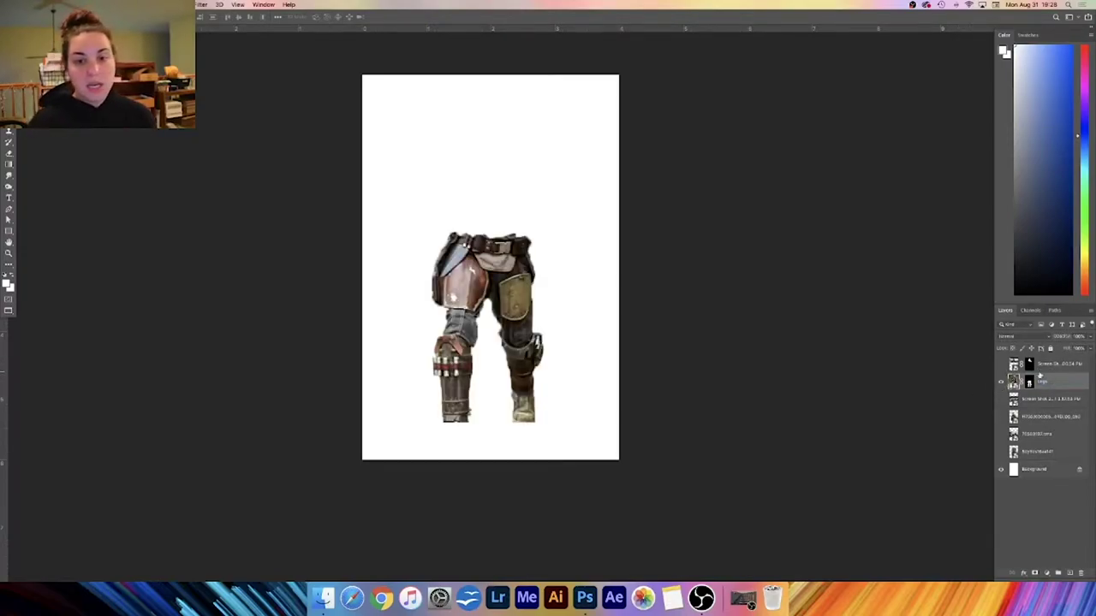
- Show the masked helmet and cloak layer and rename it as Helmet
left_click(1008, 366)
double_click(1052, 365)
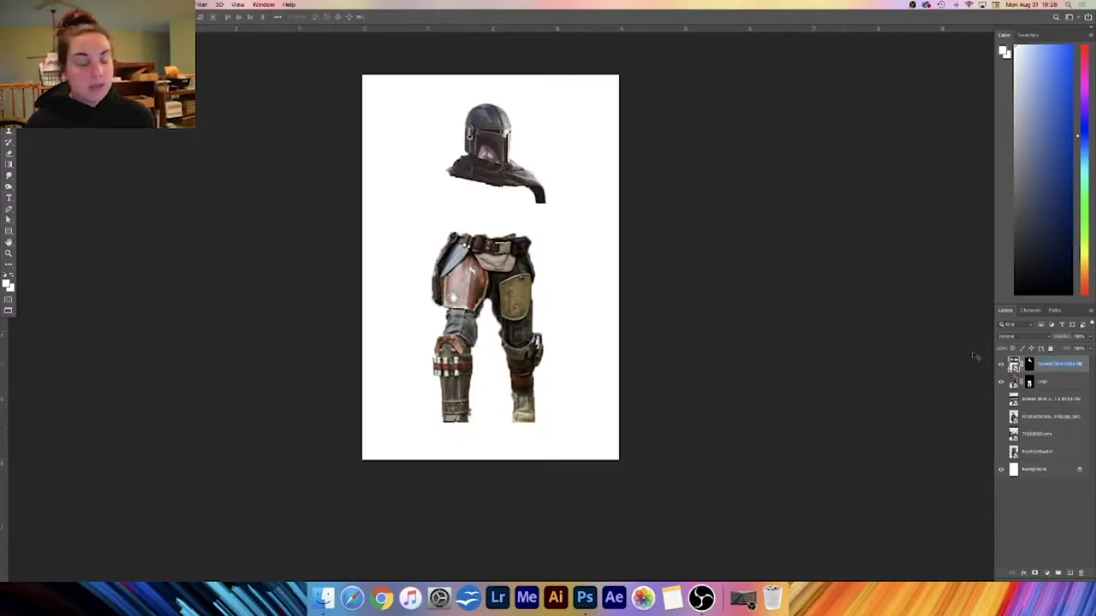
type("Helmet")
key("Return")
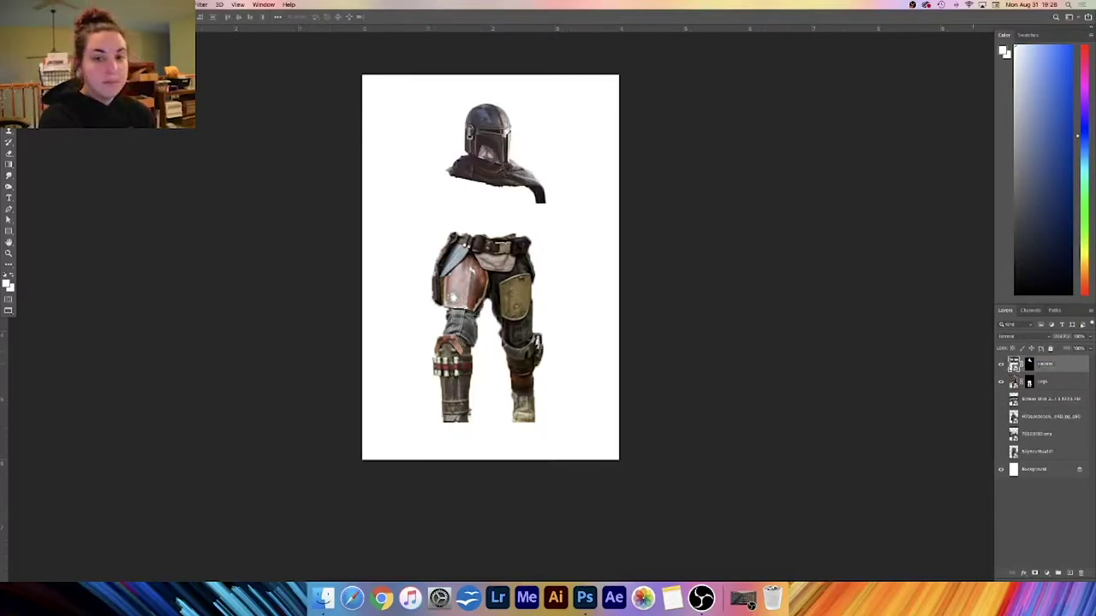
- Hide the Helmet and Legs layers and show and select the screenshot layer with the Mandalorian's silver chest armor
left_click_drag(1002, 365, 1001, 383)
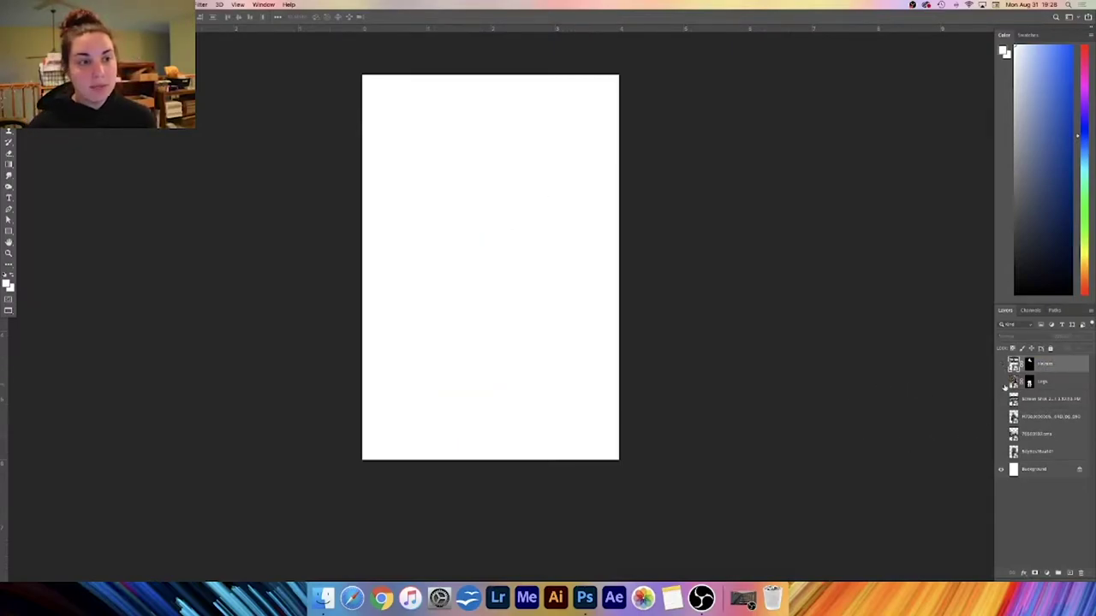
left_click(1001, 399)
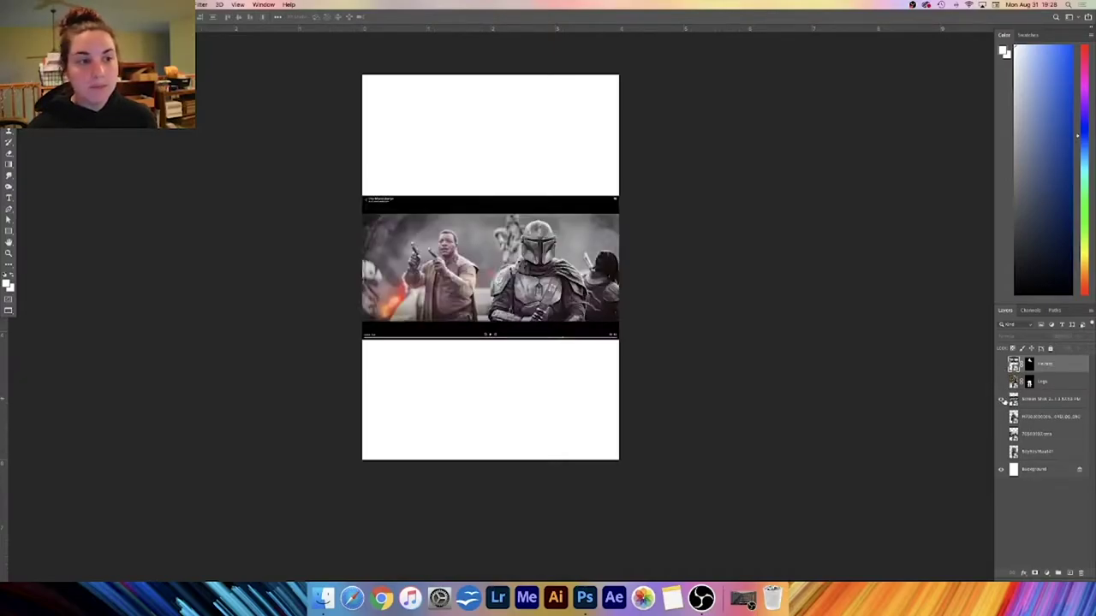
left_click(1050, 401)
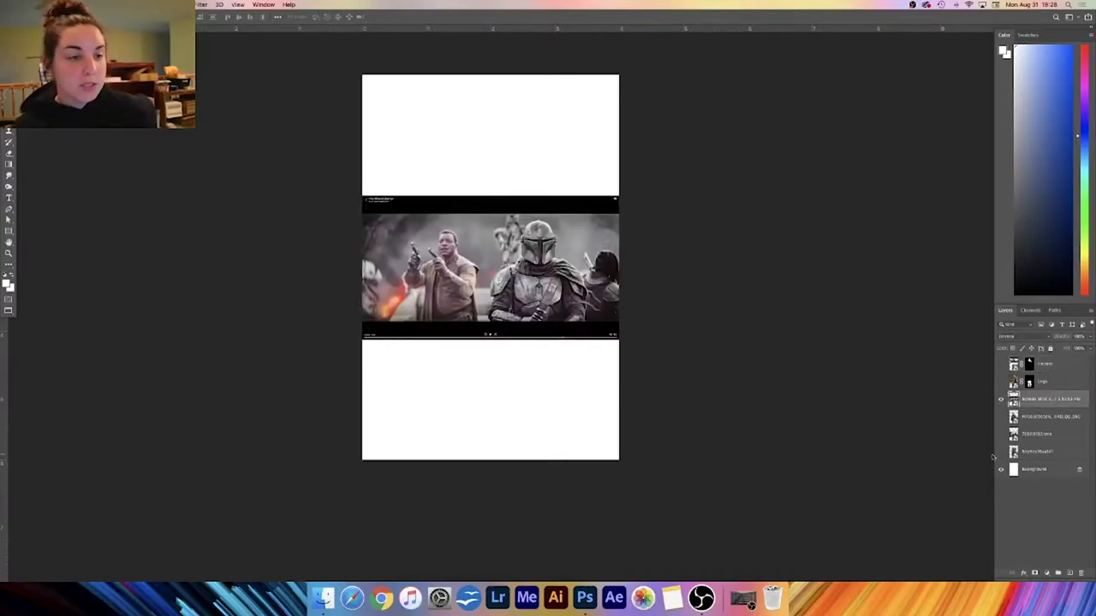
key("super+plus")
key("super+plus")
key("super+plus")
key("super+plus")
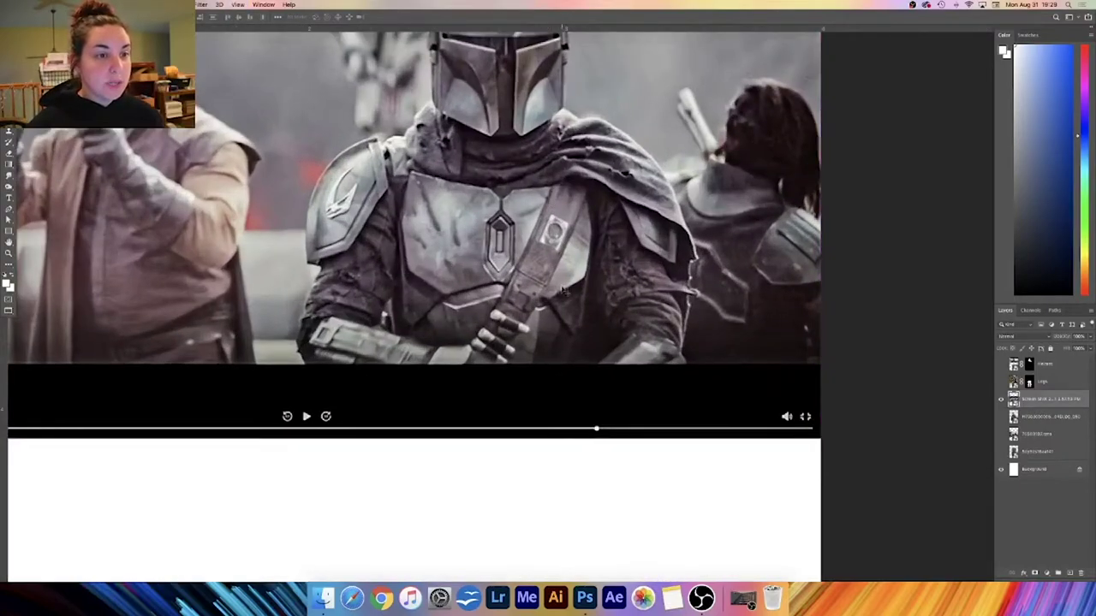
- Select the Mandalorian's helmet, cloak, chest armor and arms in the screenshot with the Quick Selection tool, excluding the background
left_click_drag(594, 270, 636, 428)
scroll(637, 429, "up", 3)
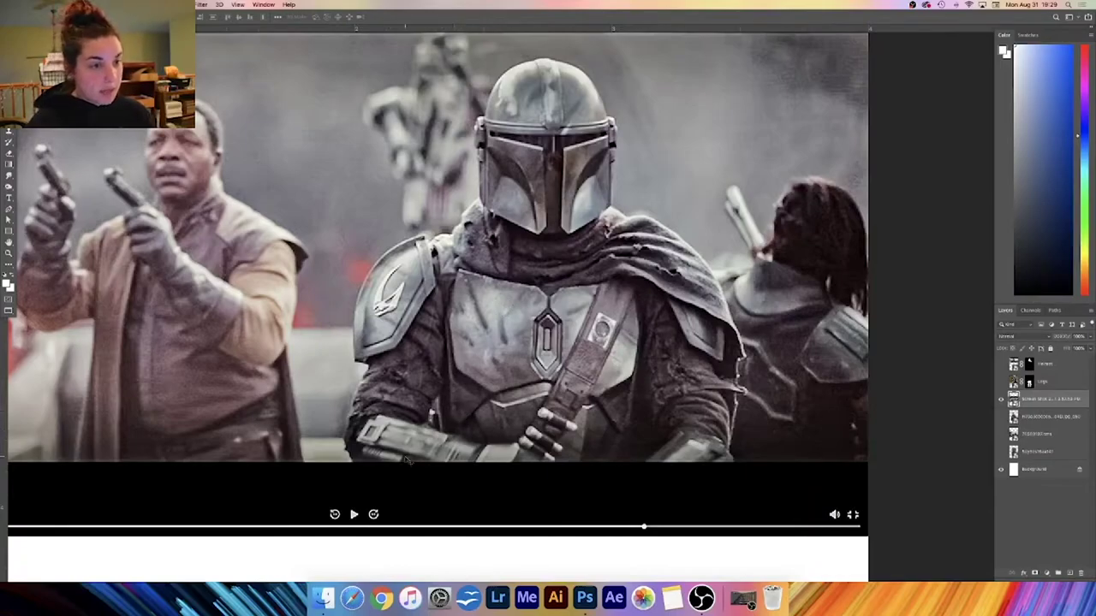
key("w")
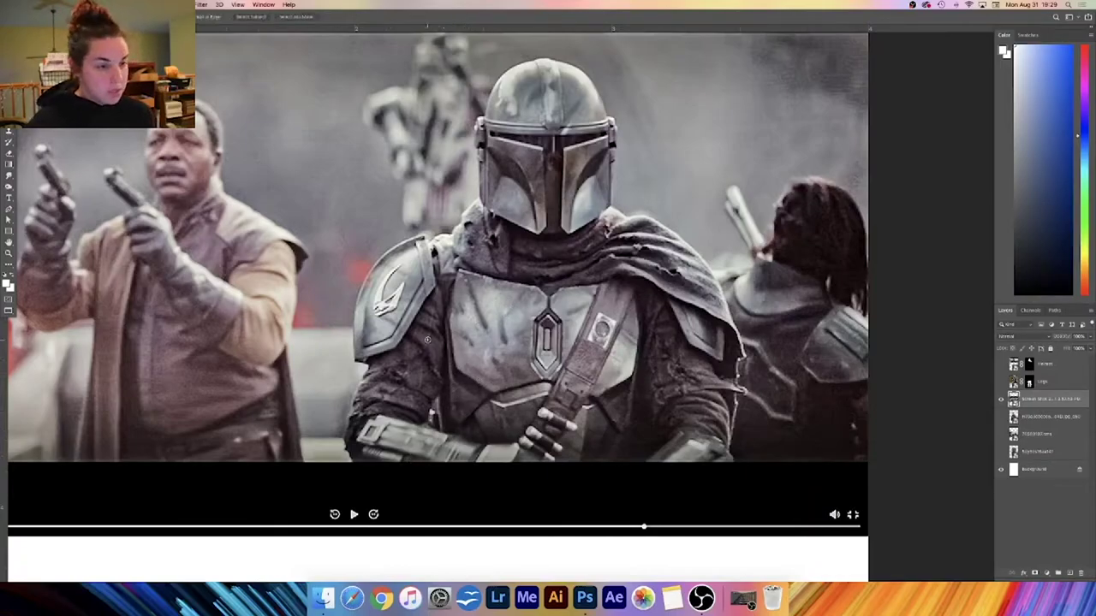
mouse_move(411, 282)
left_mouse_down()
mouse_move(403, 318)
mouse_move(403, 282)
mouse_move(382, 283)
mouse_move(480, 359)
mouse_move(552, 325)
mouse_move(545, 115)
mouse_move(637, 346)
mouse_move(657, 246)
mouse_move(627, 224)
mouse_move(687, 283)
mouse_move(659, 385)
left_mouse_up()
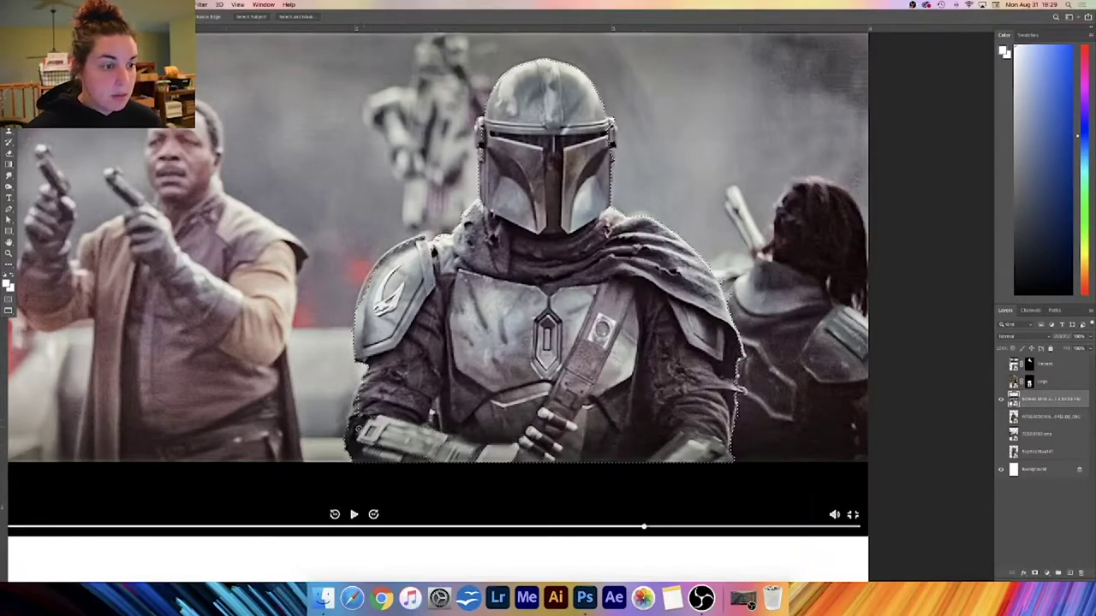
left_click(311, 368)
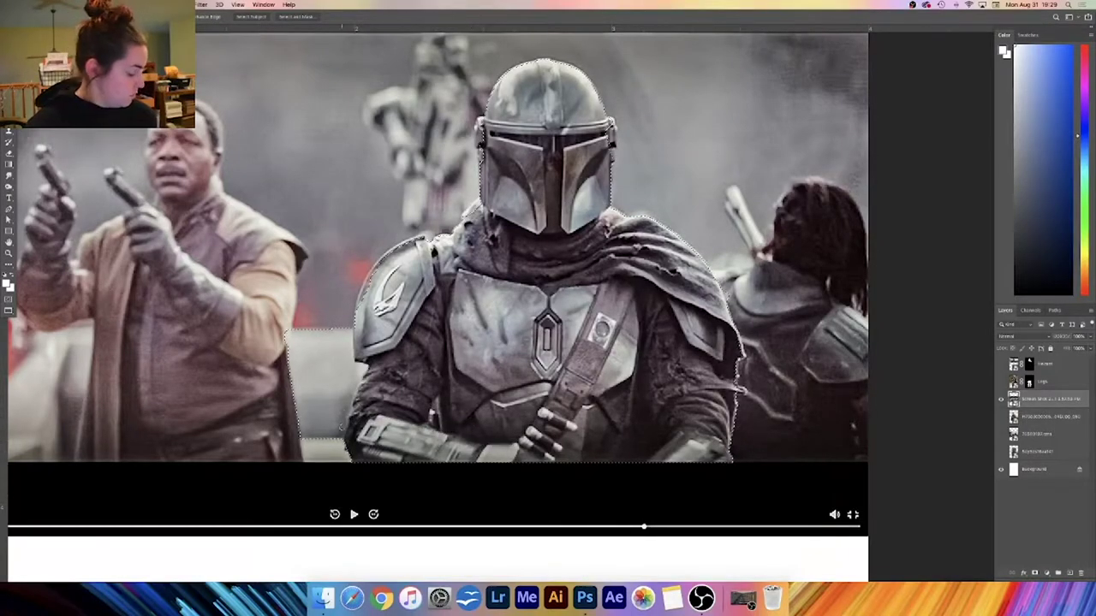
key("super+z")
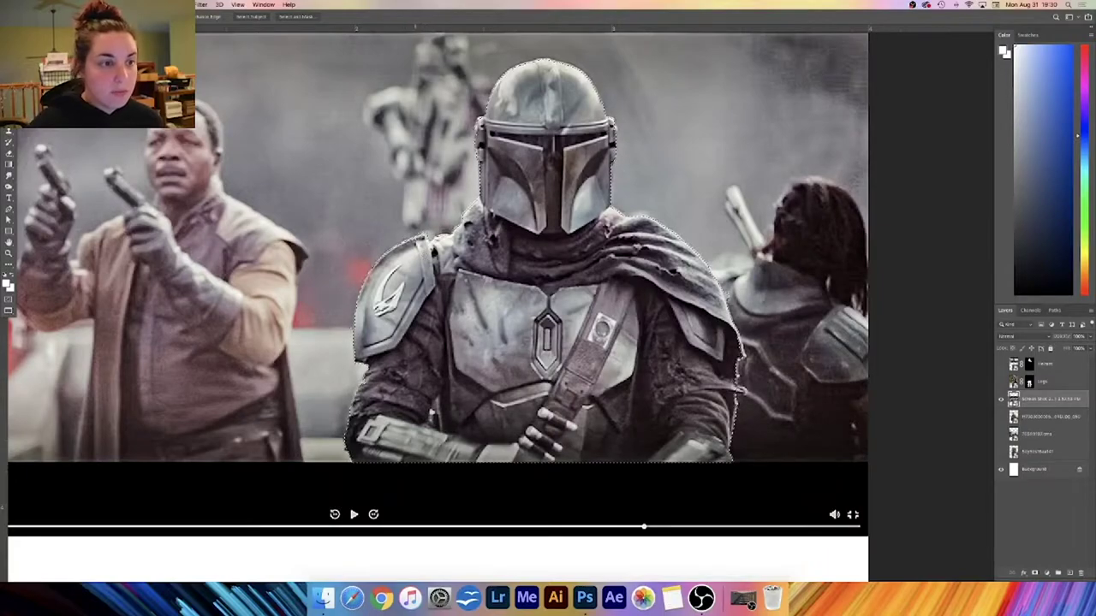
- Mask the screenshot layer to the selected figure and brush on the mask along the outer edge of the emblem-marked shoulder armor
left_click(1034, 574)
left_click(1014, 400)
left_click(1030, 401)
key("b")
mouse_move(281, 344)
left_mouse_down()
mouse_move(309, 454)
mouse_move(345, 327)
left_mouse_up()
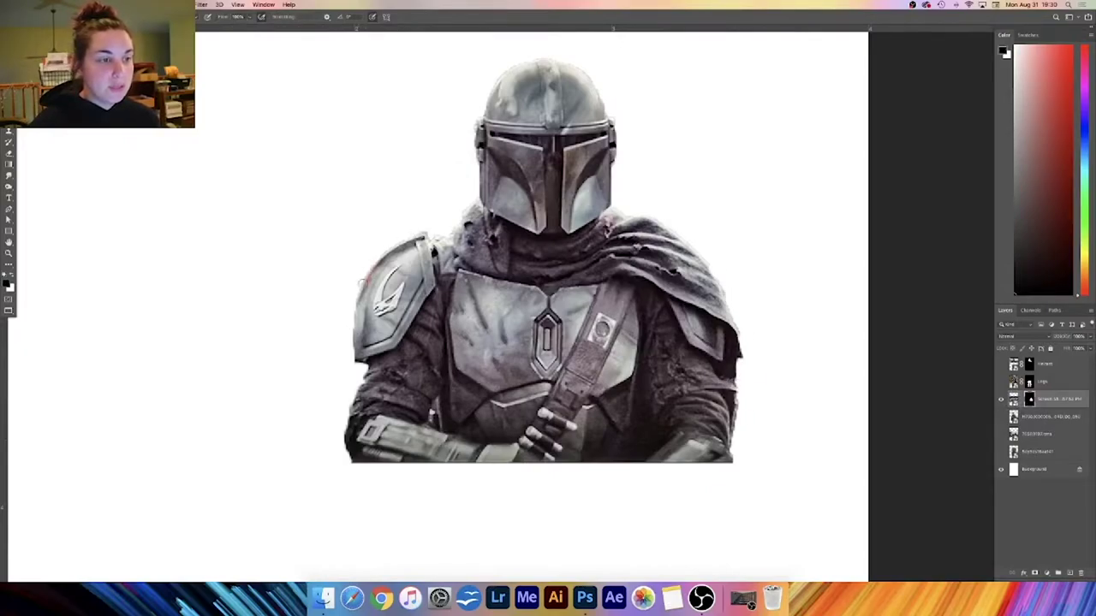
- Refine the mask with the brush along the shoulder armor, neck scarf and draped cloak edges
key("super+plus")
key("super+plus")
mouse_move(335, 289)
left_mouse_down()
mouse_move(680, 320)
mouse_move(594, 349)
mouse_move(515, 308)
left_mouse_up()
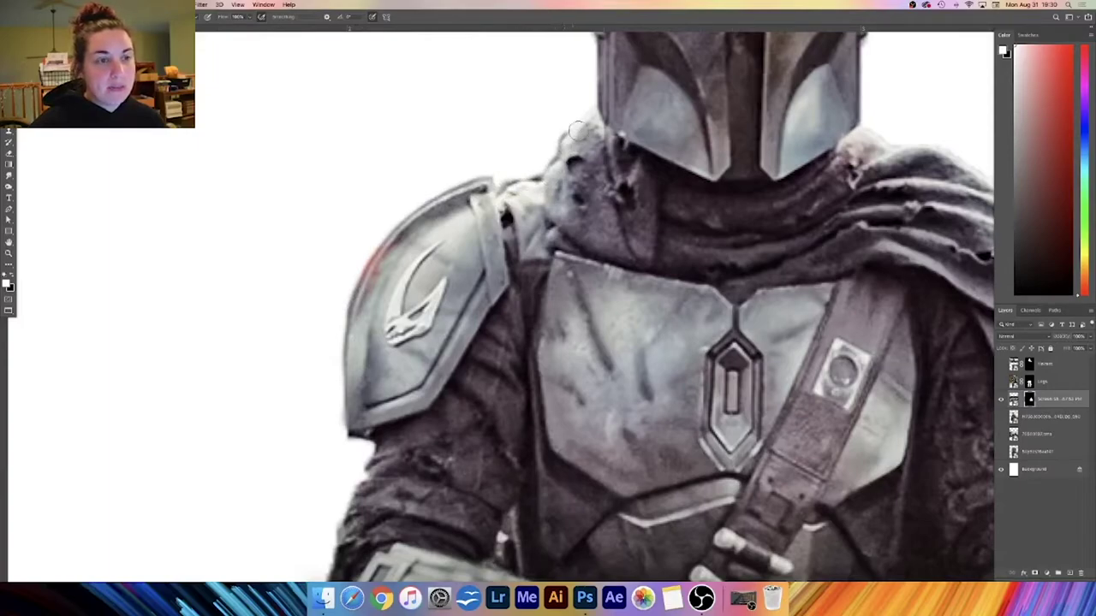
mouse_move(513, 261)
left_mouse_down()
mouse_move(416, 259)
mouse_move(265, 398)
left_mouse_up()
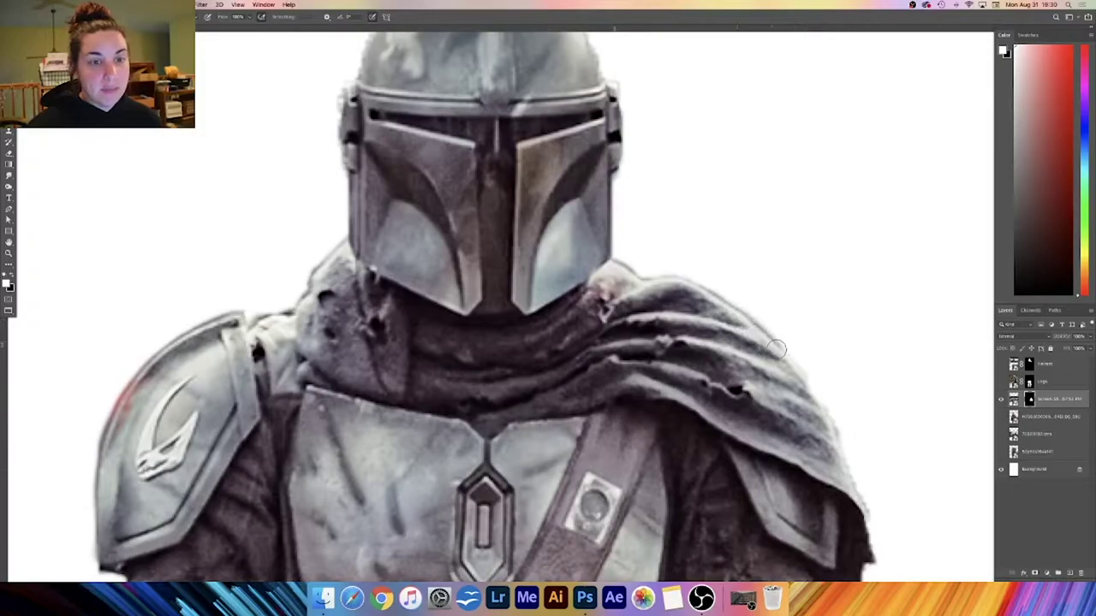
mouse_move(789, 423)
left_mouse_down()
mouse_move(726, 228)
mouse_move(720, 252)
left_mouse_up()
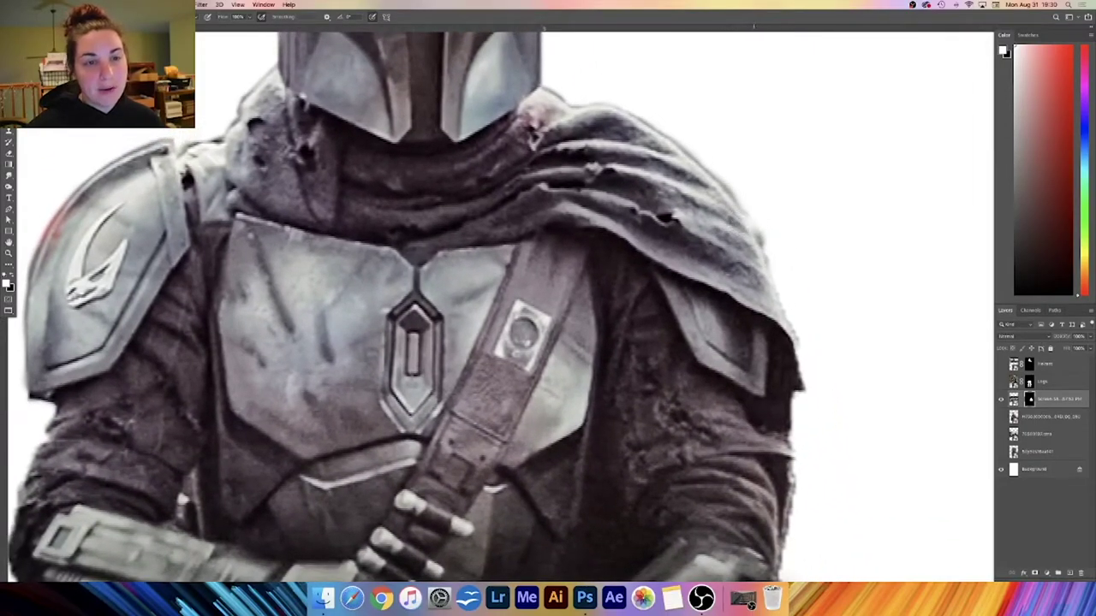
mouse_move(792, 356)
left_mouse_down()
mouse_move(800, 376)
mouse_move(758, 430)
mouse_move(797, 390)
mouse_move(786, 447)
left_mouse_up()
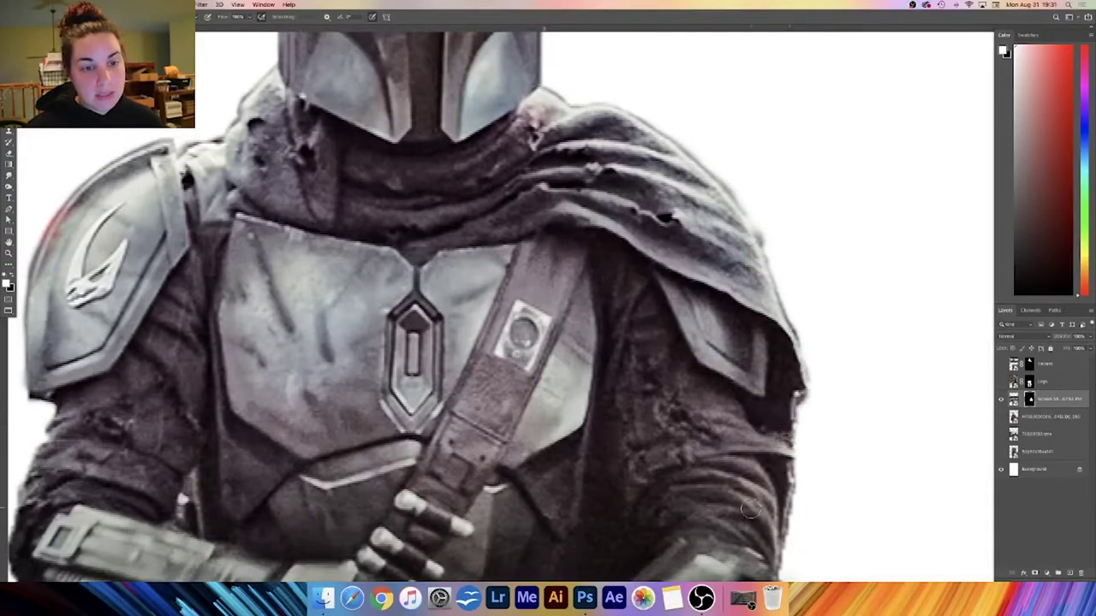
- Touch up the mask around the sleeve and the lower corner of the gauntlet arm
scroll(719, 257, "down", 5)
scroll(388, 361, "left", 10)
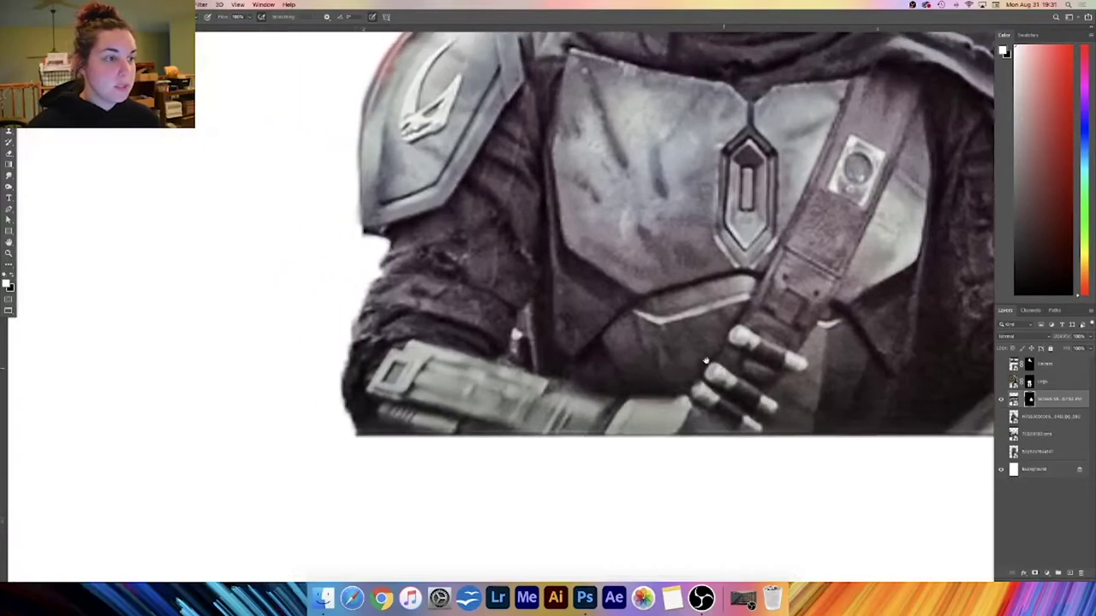
mouse_move(493, 263)
left_mouse_down()
mouse_move(513, 288)
mouse_move(503, 317)
mouse_move(515, 271)
mouse_move(492, 345)
mouse_move(473, 367)
mouse_move(477, 470)
left_mouse_up()
scroll(817, 325, "right", 4)
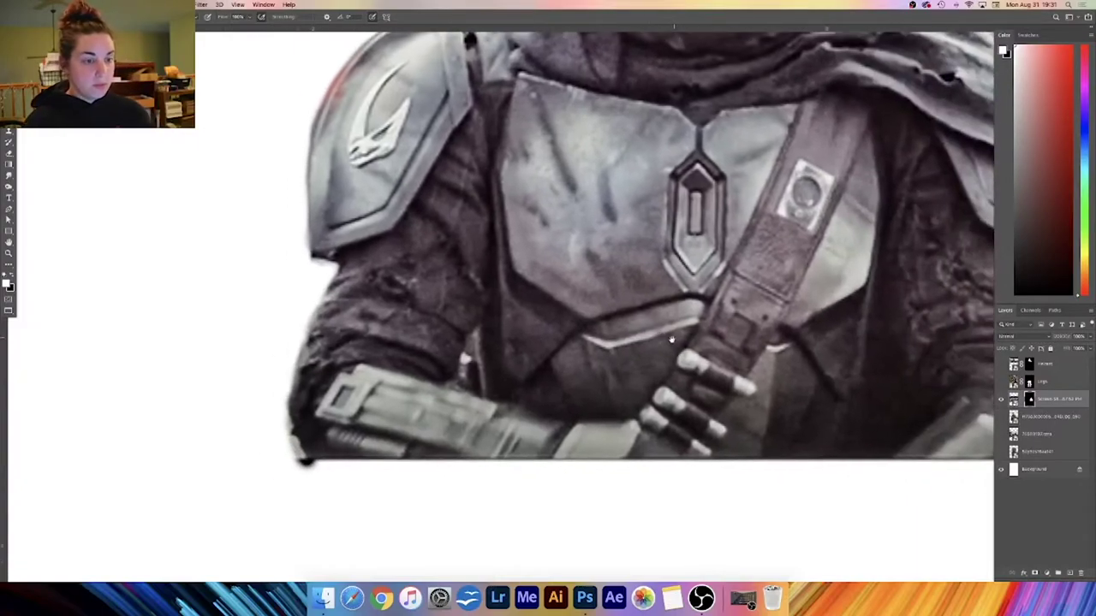
left_click_drag(287, 481, 305, 470)
key("super+minus")
key("super+minus")
key("super+minus")
key("super+minus")
key("super+plus")
key("super+plus")
left_click_drag(804, 337, 632, 382)
scroll(644, 399, "up", 2)
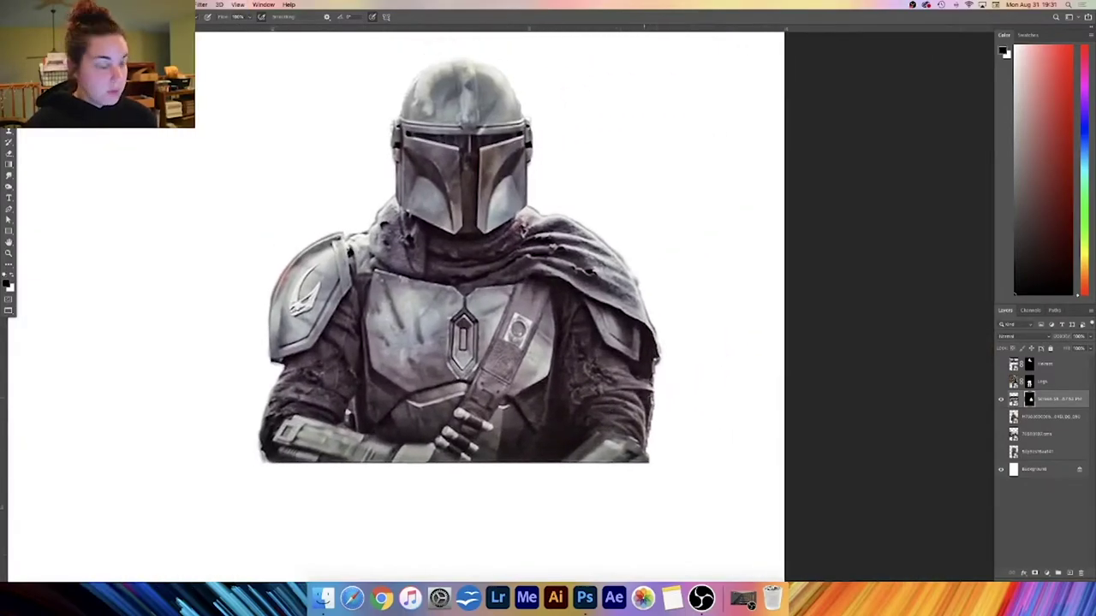
key("super+minus")
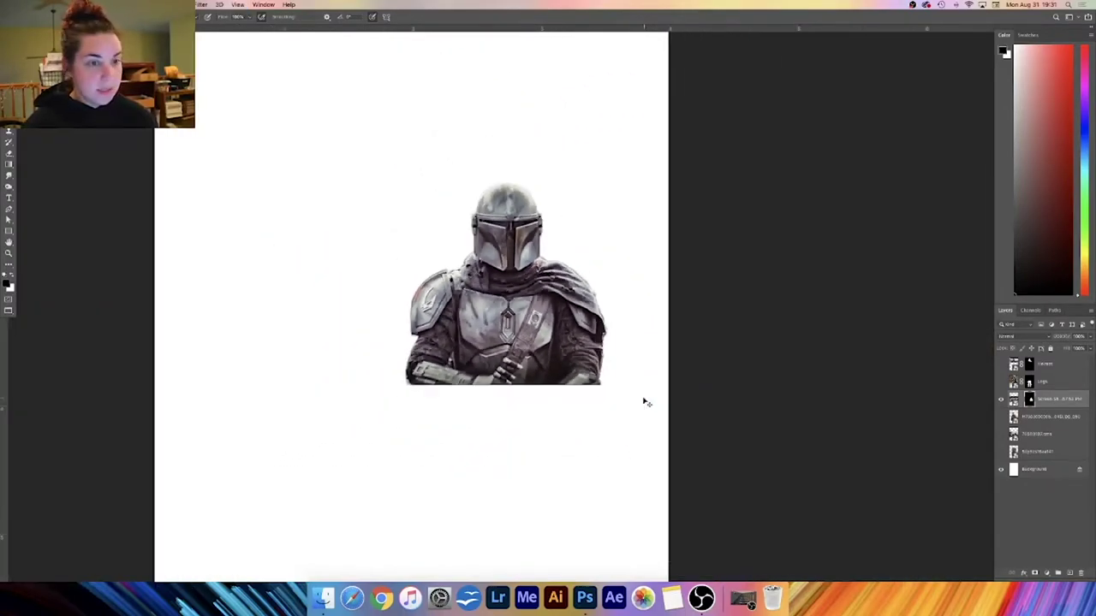
- Rename the masked chest armor layer as shoulders
left_click(1000, 399)
left_click(1001, 401)
double_click(1057, 399)
type("B")
type("houlders")
key("Return")
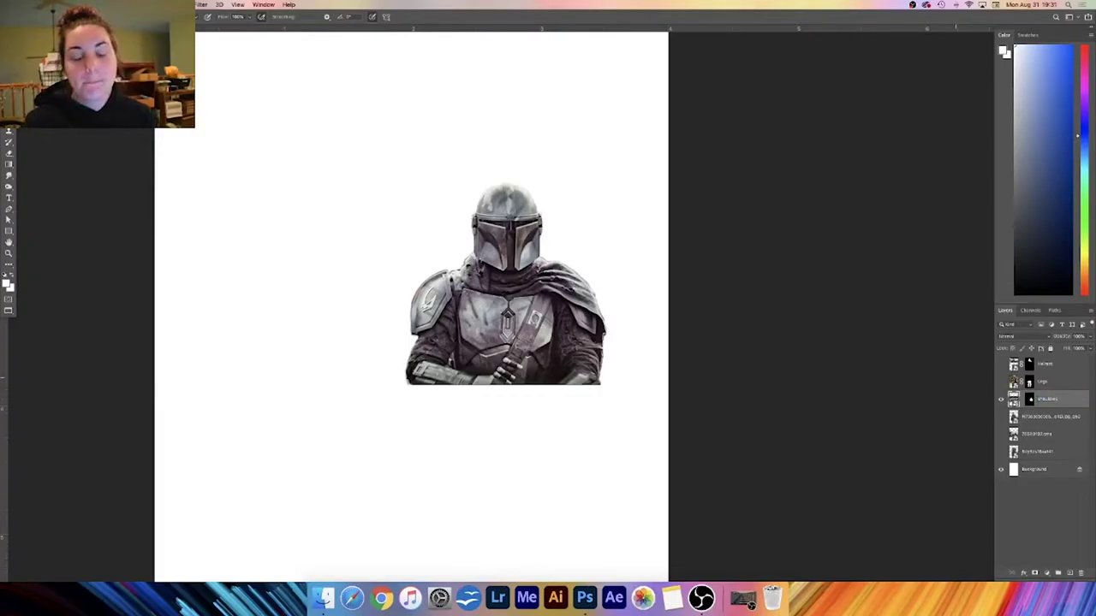
- Hide the shoulders layer and show the reference layer of the standing Mandalorian with the yellow background
left_click(1001, 399)
left_click(1001, 416)
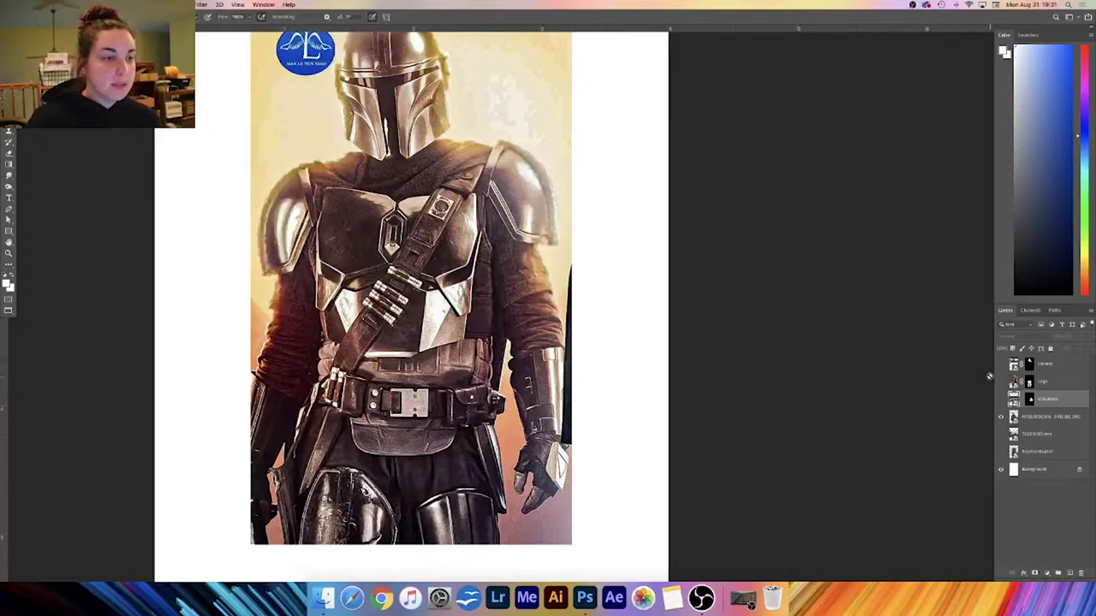
left_click_drag(434, 294, 491, 291)
scroll(492, 293, "down", 1)
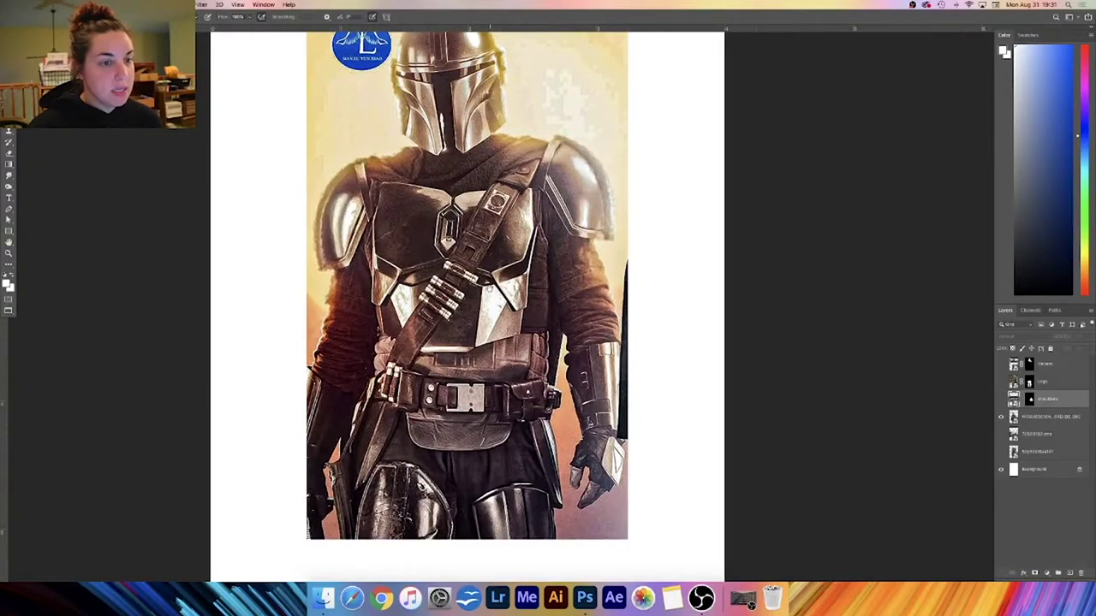
scroll(491, 293, "left", 2)
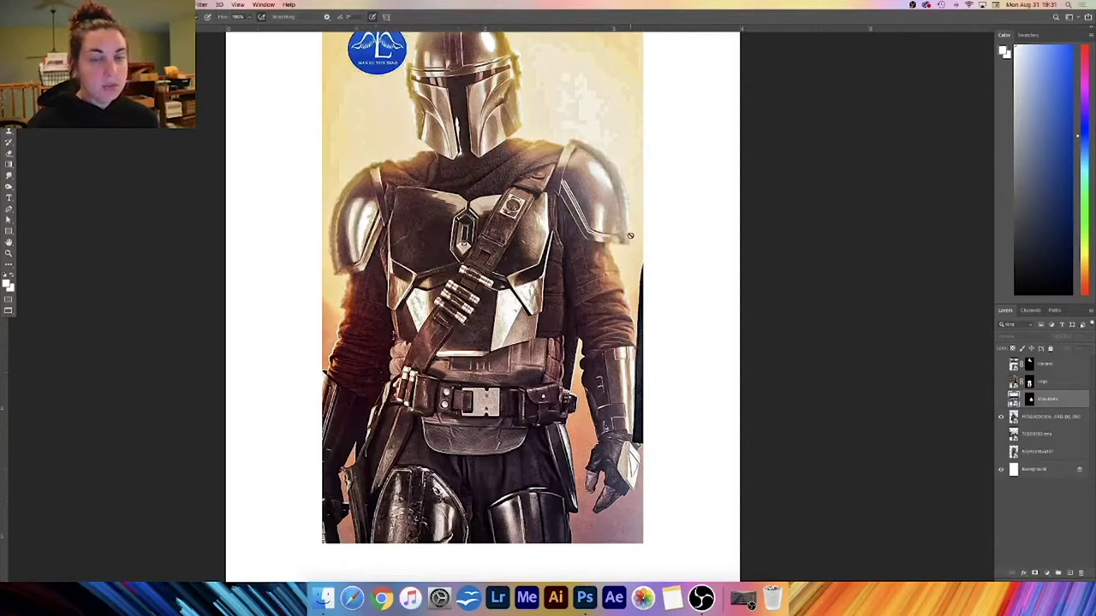
left_click_drag(616, 316, 638, 321)
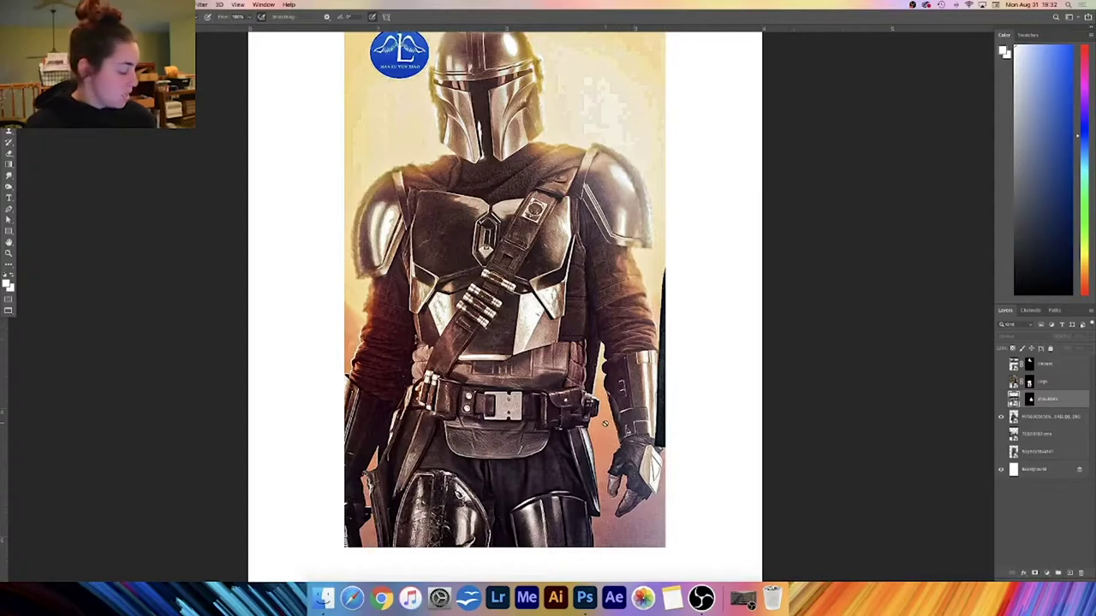
- Select the whole standing Mandalorian on its reference layer with the Quick Selection tool
key("w")
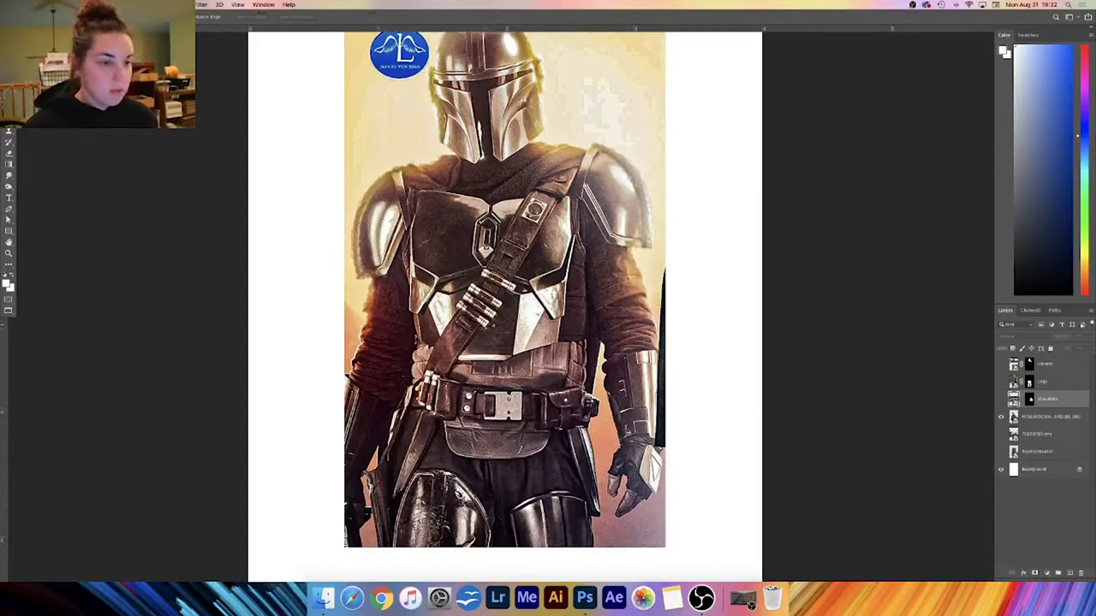
left_click(1046, 418)
mouse_move(449, 249)
left_mouse_down()
mouse_move(462, 278)
mouse_move(501, 257)
mouse_move(470, 124)
left_mouse_up()
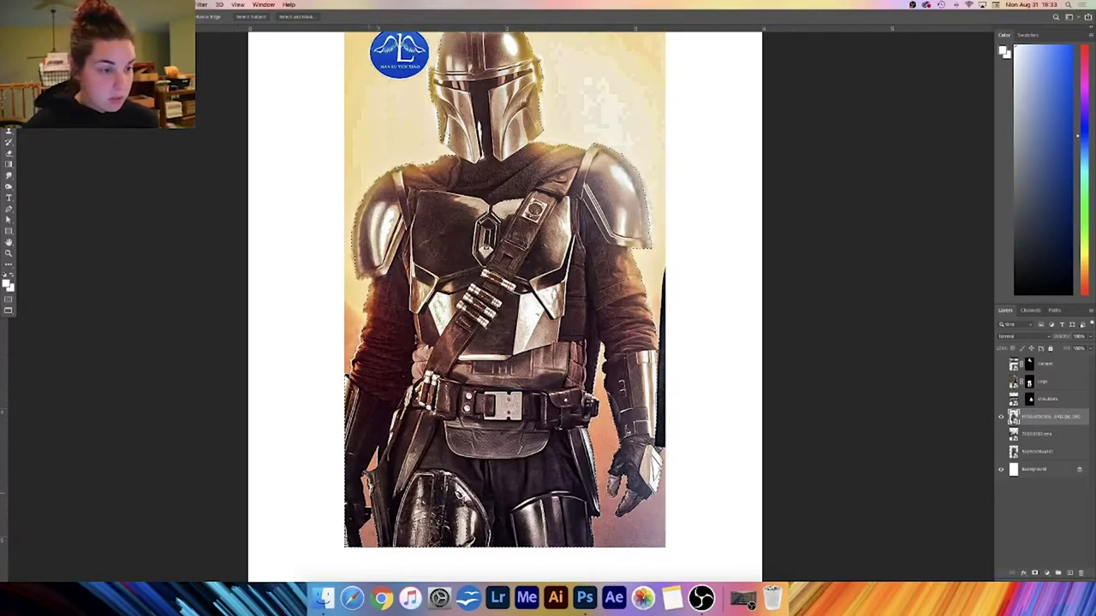
left_click(1034, 574)
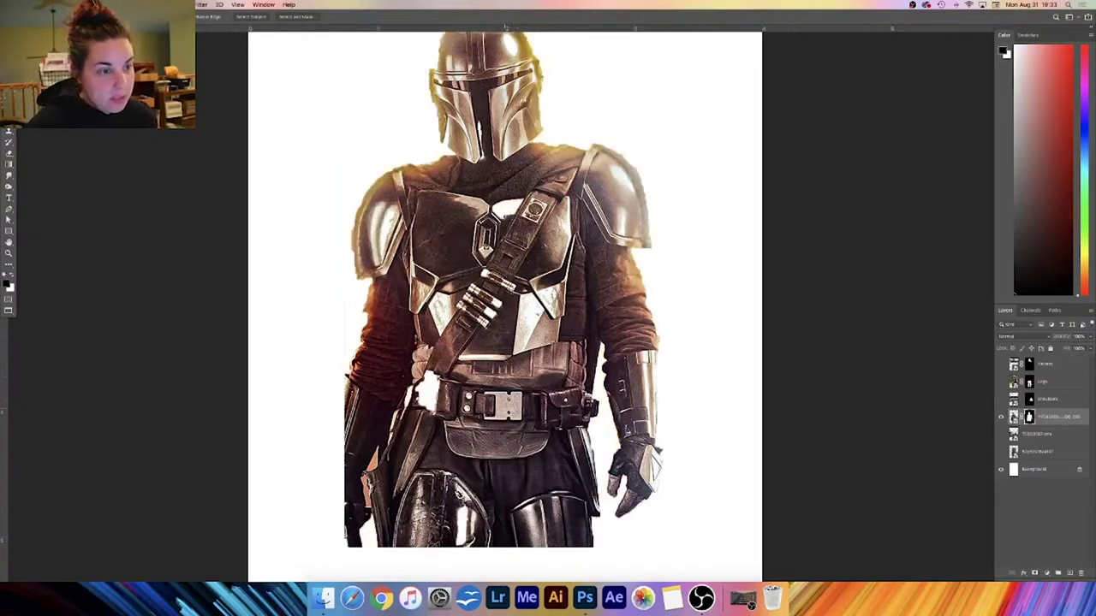
key("super+z")
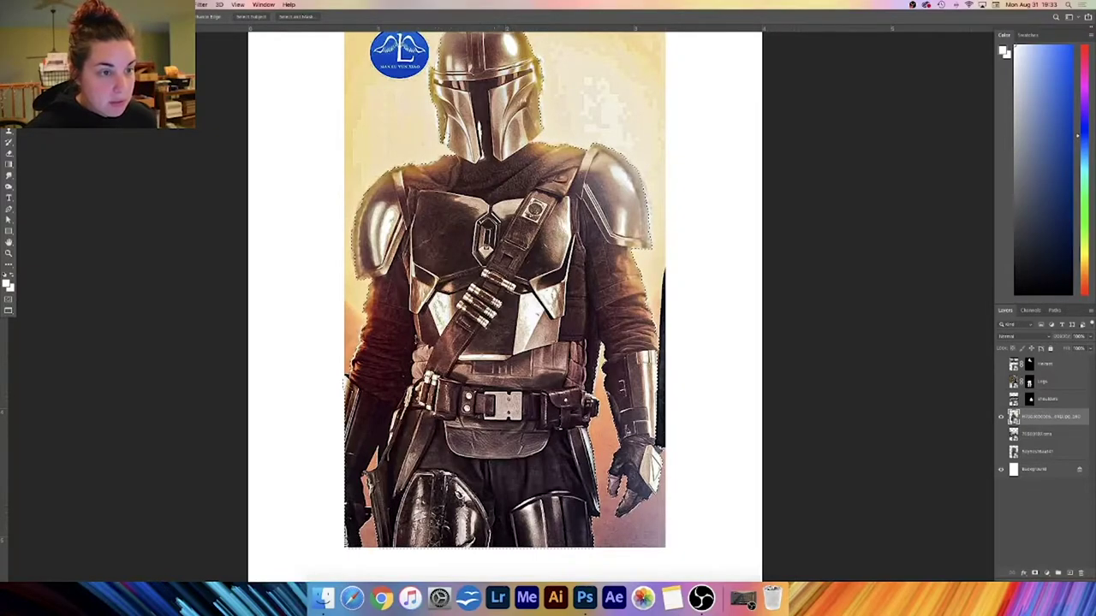
left_click(1034, 573)
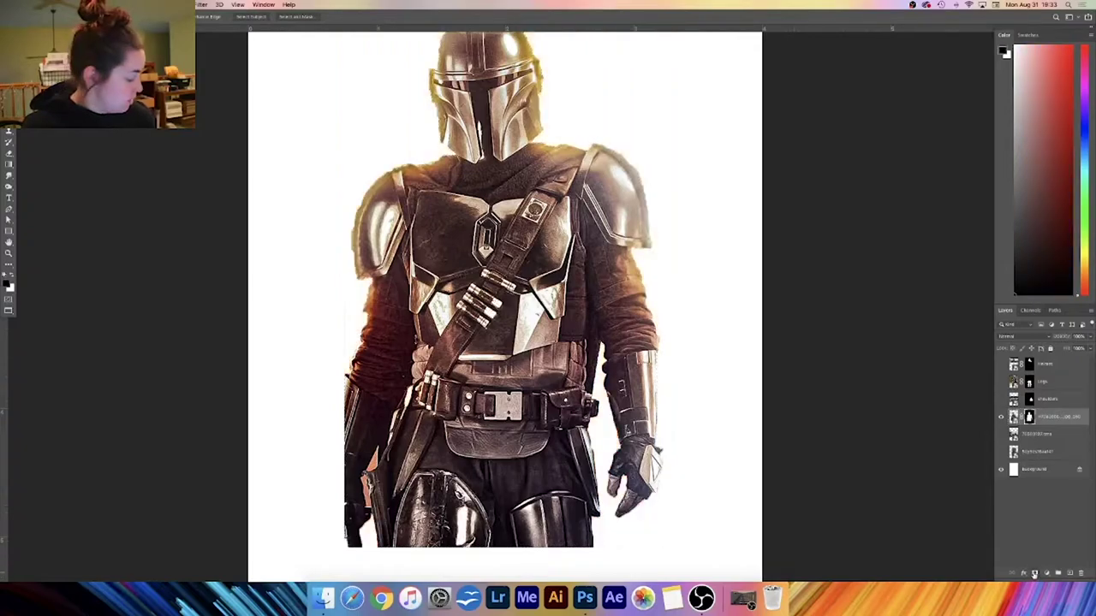
key("super+z")
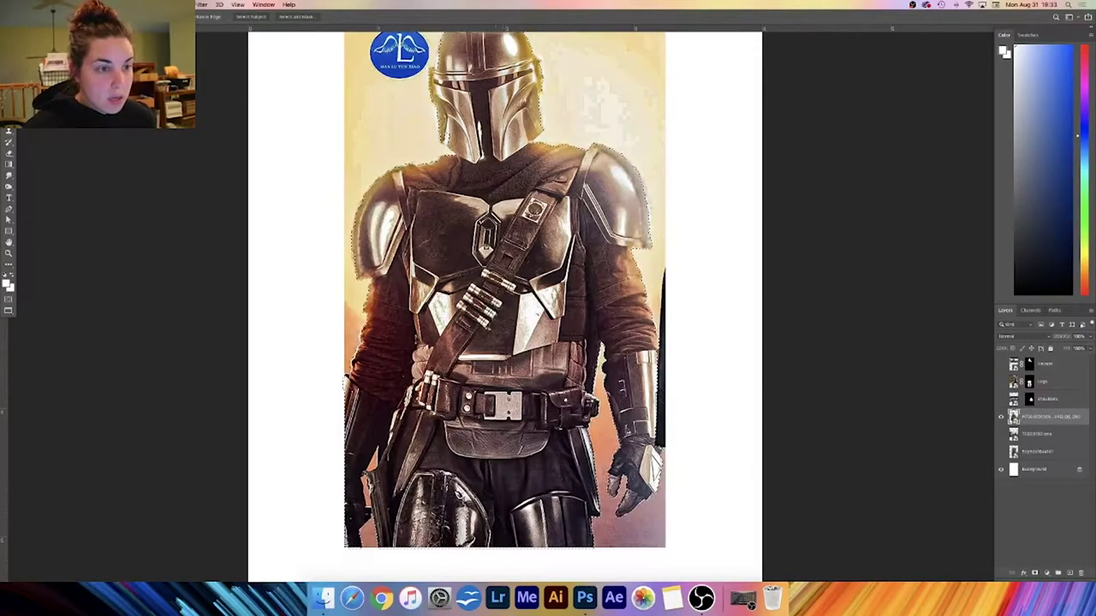
left_click(1034, 573)
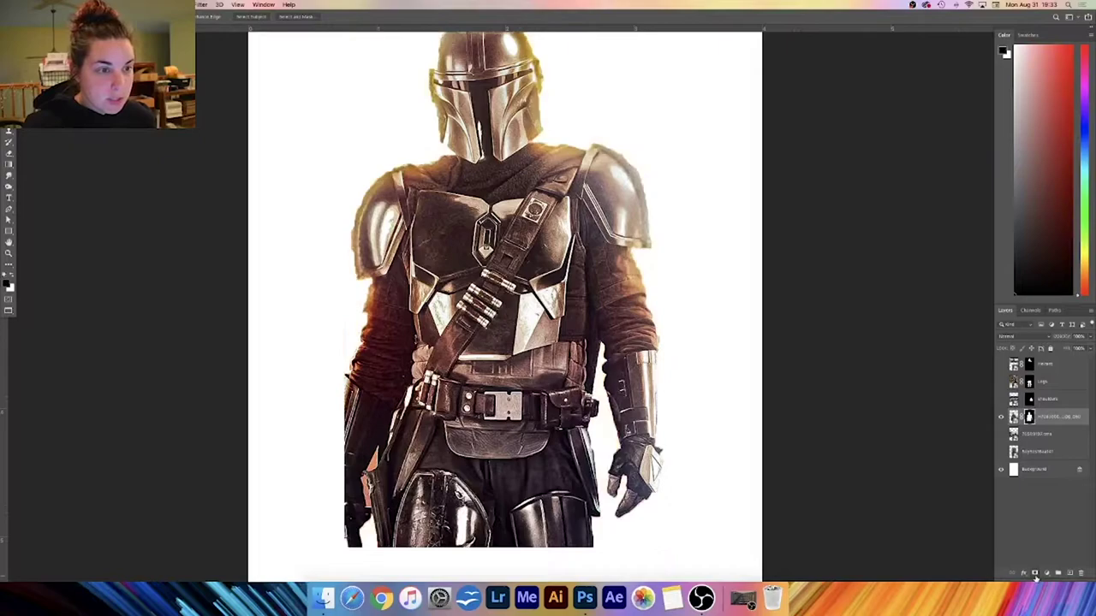
key("super+z")
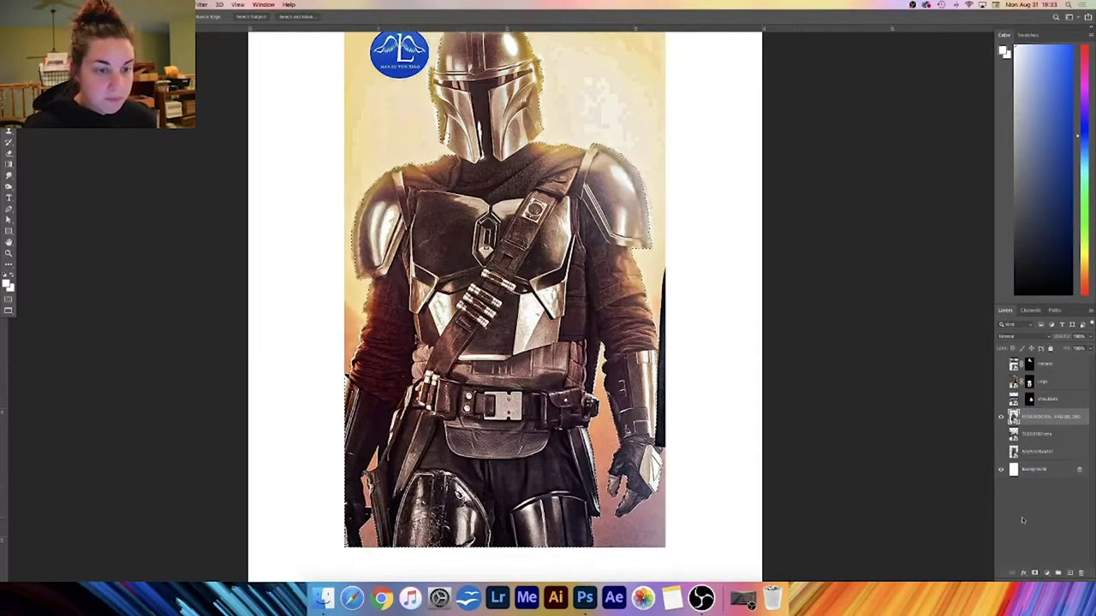
- Add a layer mask from the figure selection and fill the leftover background gap beside the hip with black on the mask
left_click(1034, 573)
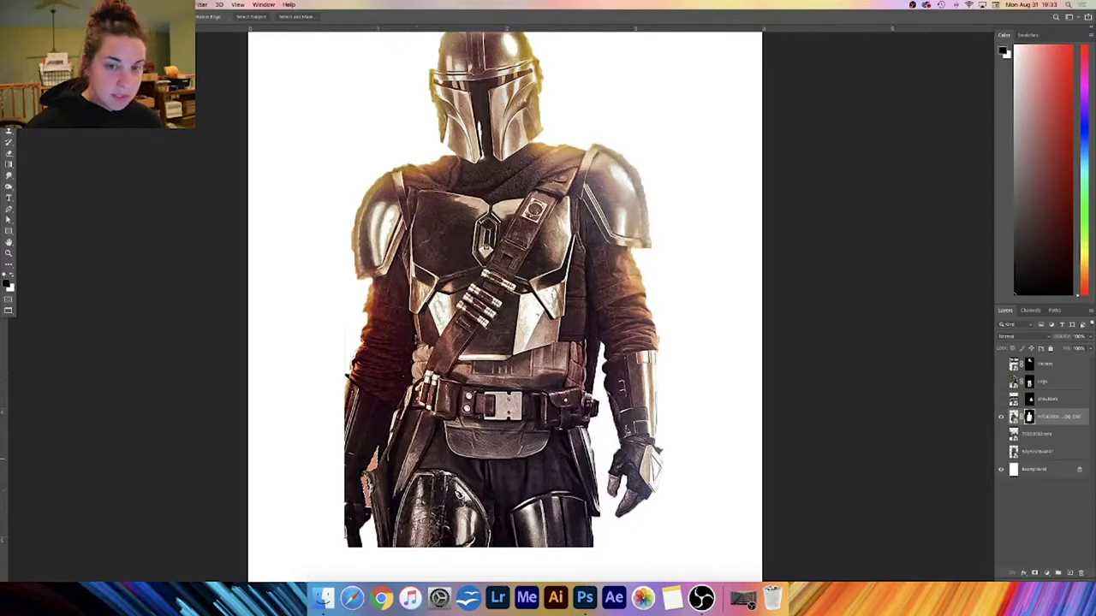
key("alt+BackSpace")
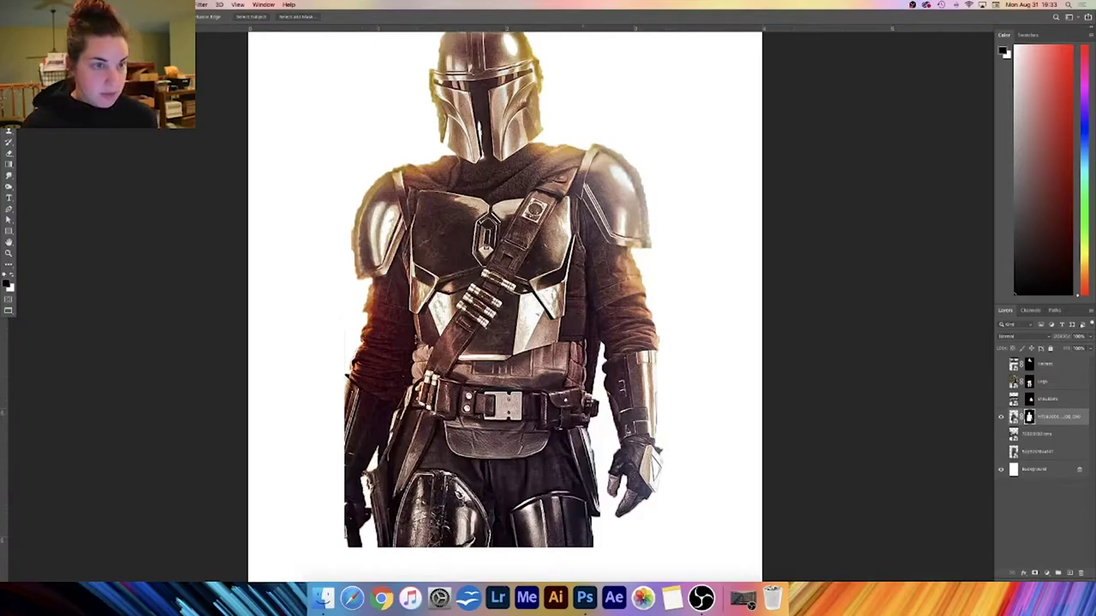
key("super+minus")
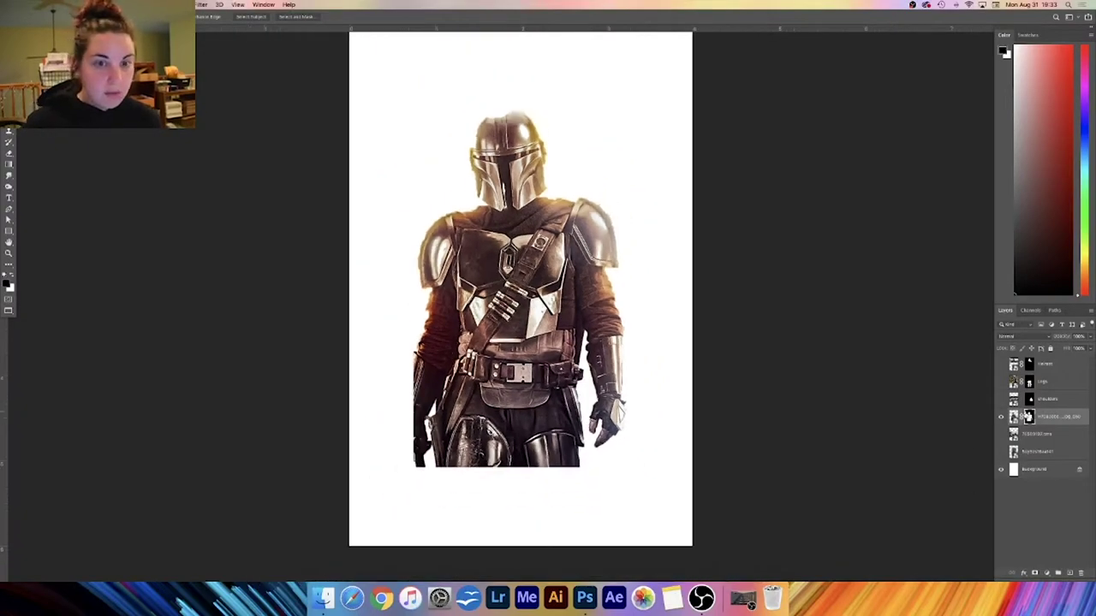
- Rename the masked standing figure layer as torso
double_click(1060, 417)
type("to")
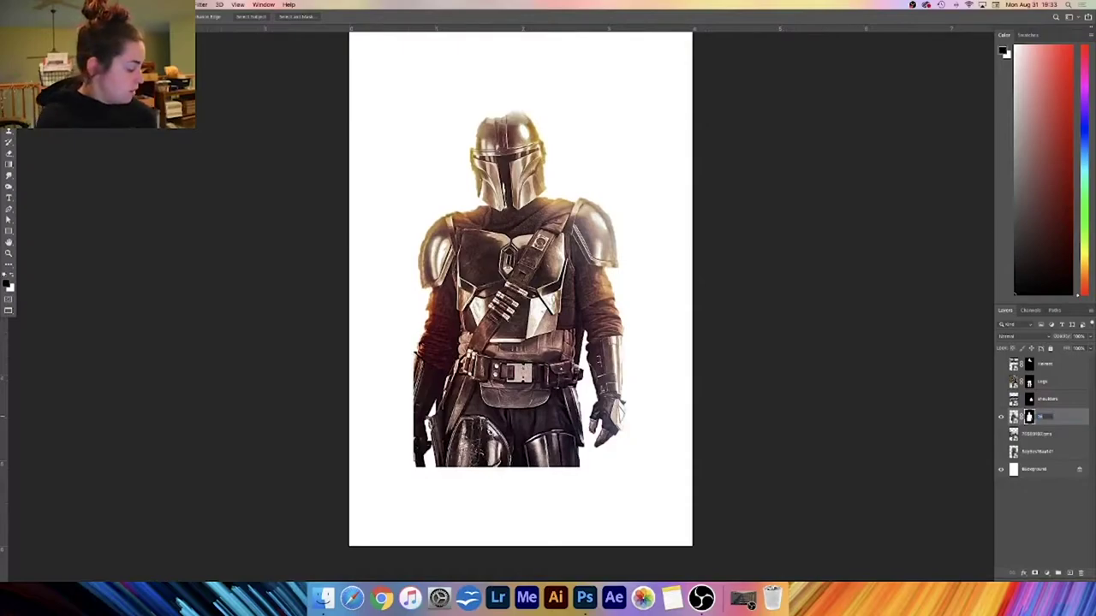
type("rso")
key("Return")
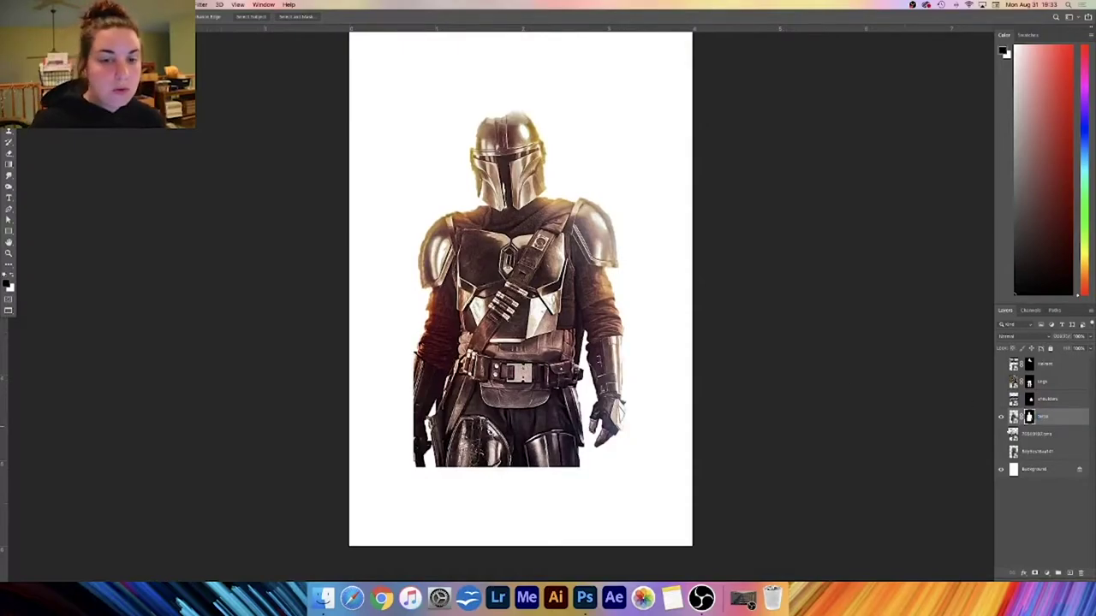
- Hide the torso layer, then show and select the layer of the Mandalorian aiming a blaster beside the stormtrooper
left_click(1003, 417)
left_click(1000, 435)
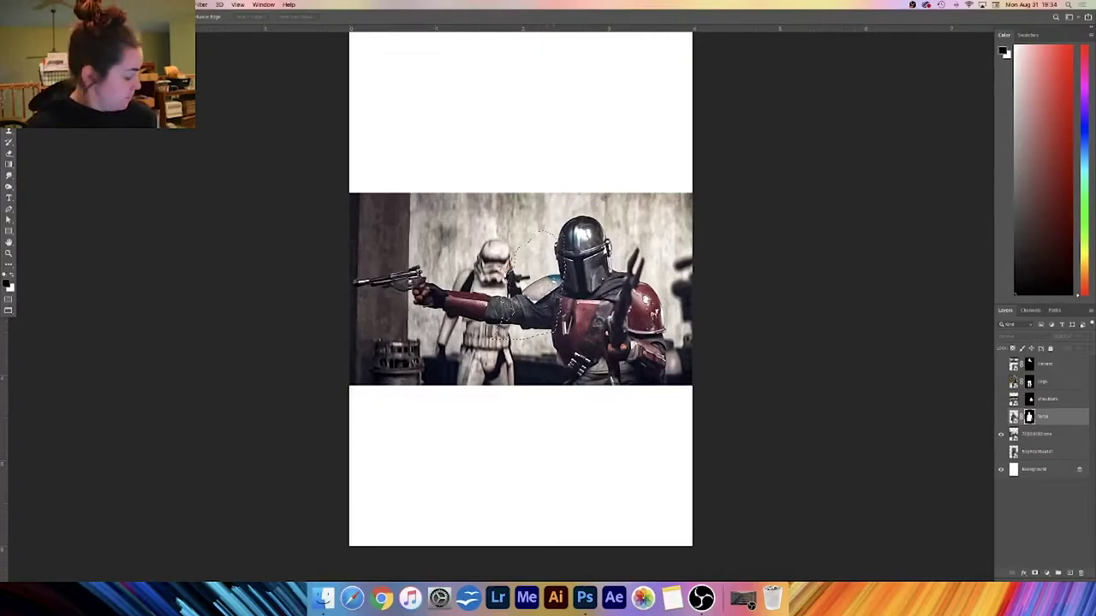
left_click(1042, 437)
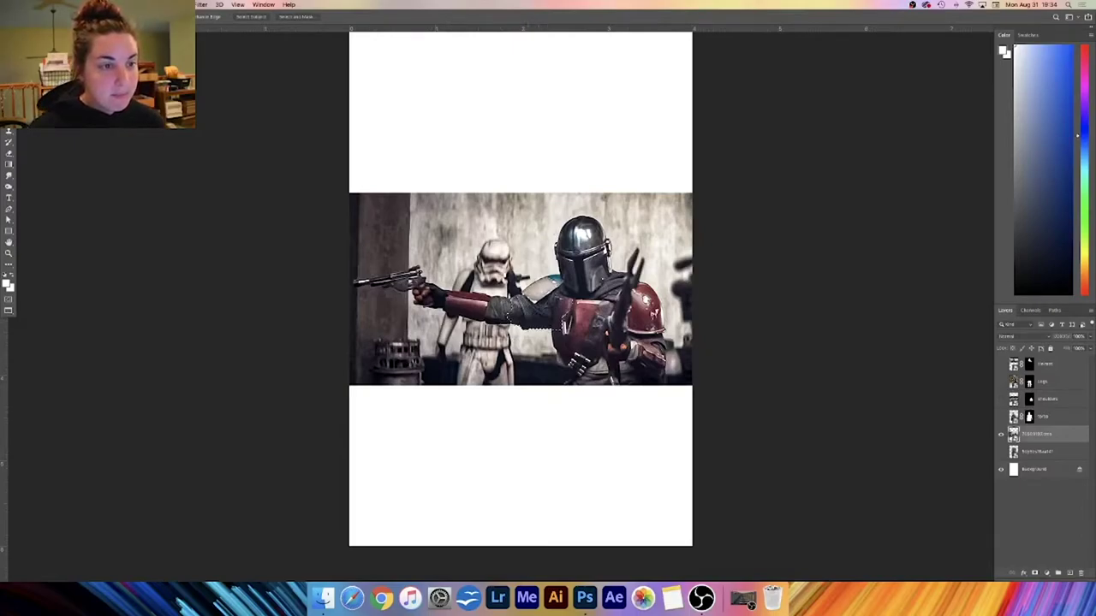
- Extend the arm selection over the hand and blaster, leave out the wall above the gun, and add a layer mask from it
left_click_drag(428, 289, 354, 283)
left_click(420, 272, "alt")
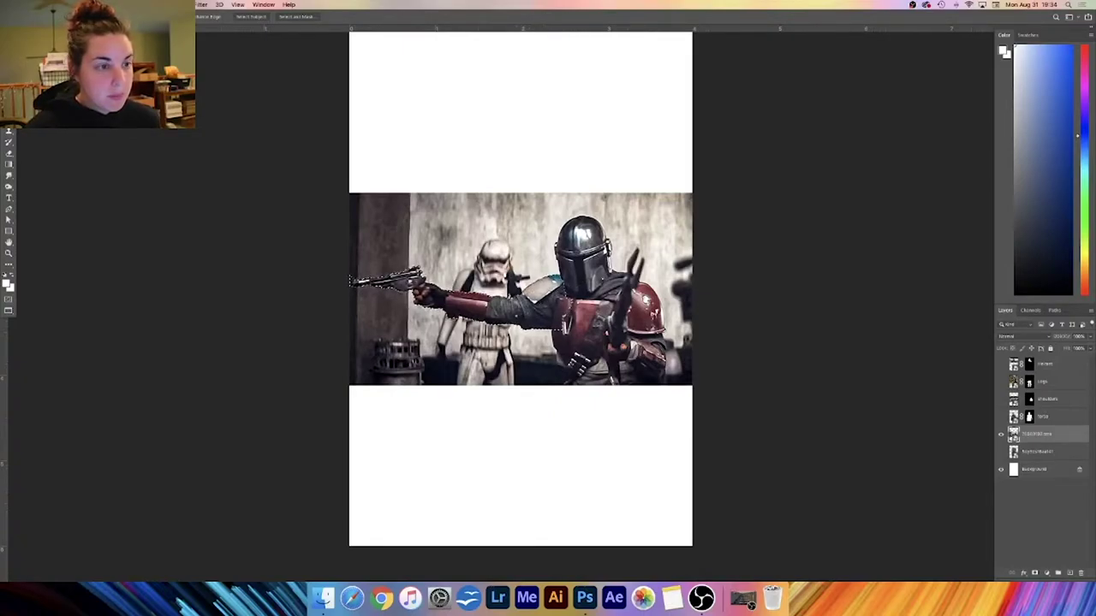
left_click(1034, 574)
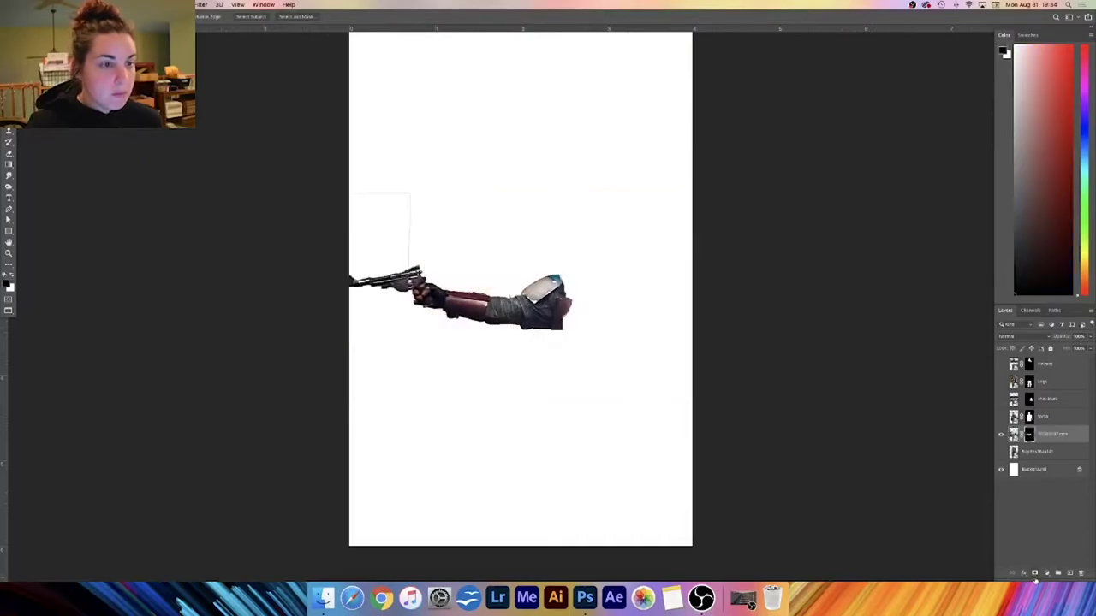
- Clean up the mask around the blaster barrel, hand and forearm by brushing with black and white
key("b")
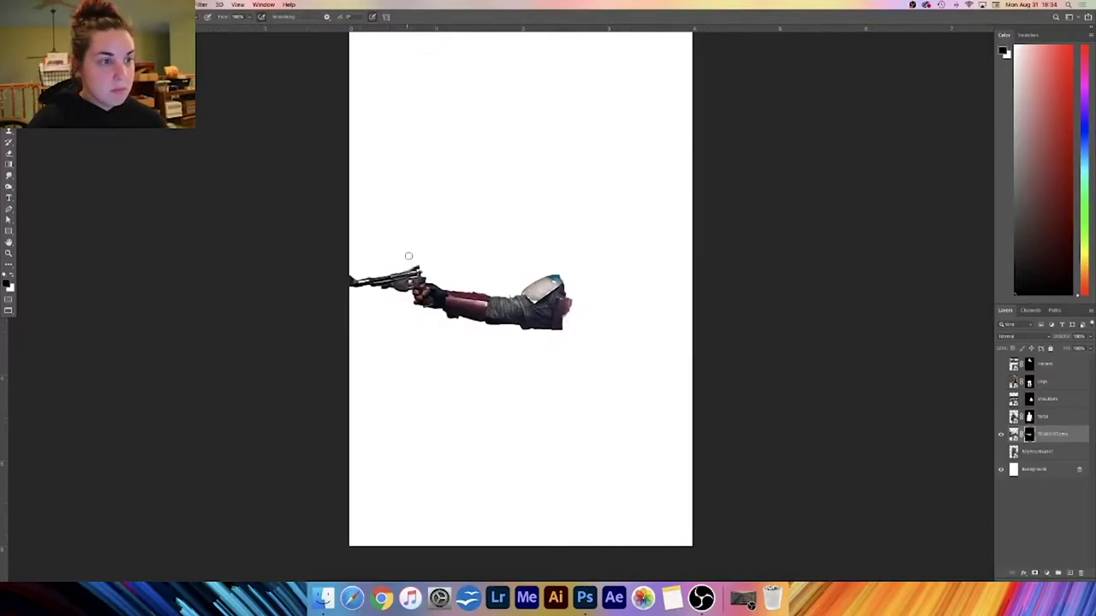
key("x")
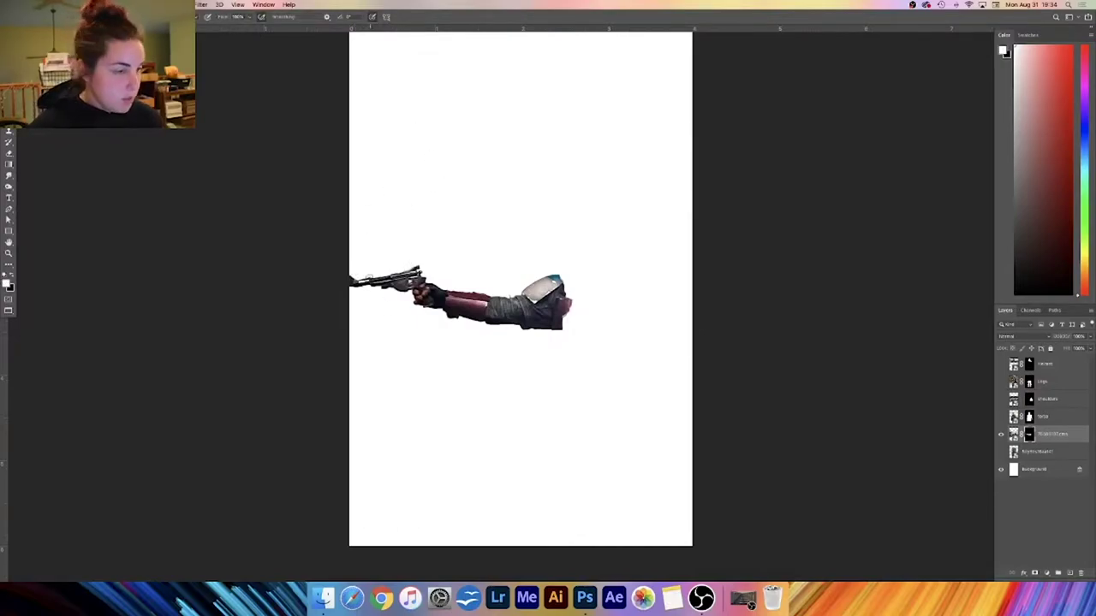
left_click_drag(357, 282, 418, 268)
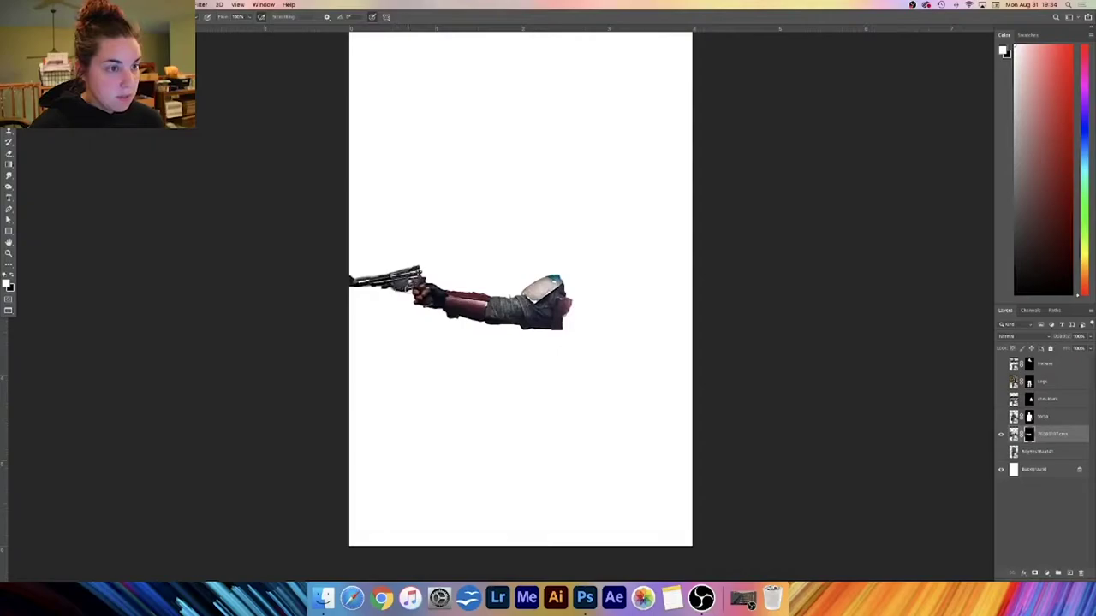
left_click_drag(376, 283, 352, 274)
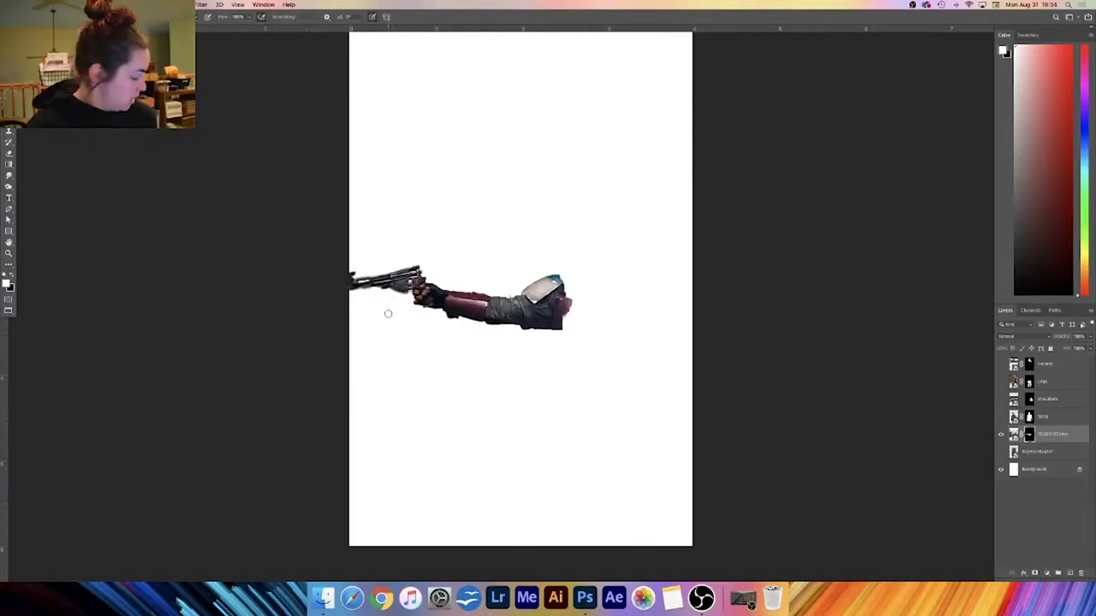
key("x")
mouse_move(365, 289)
left_mouse_down()
mouse_move(351, 294)
mouse_move(357, 276)
left_mouse_up()
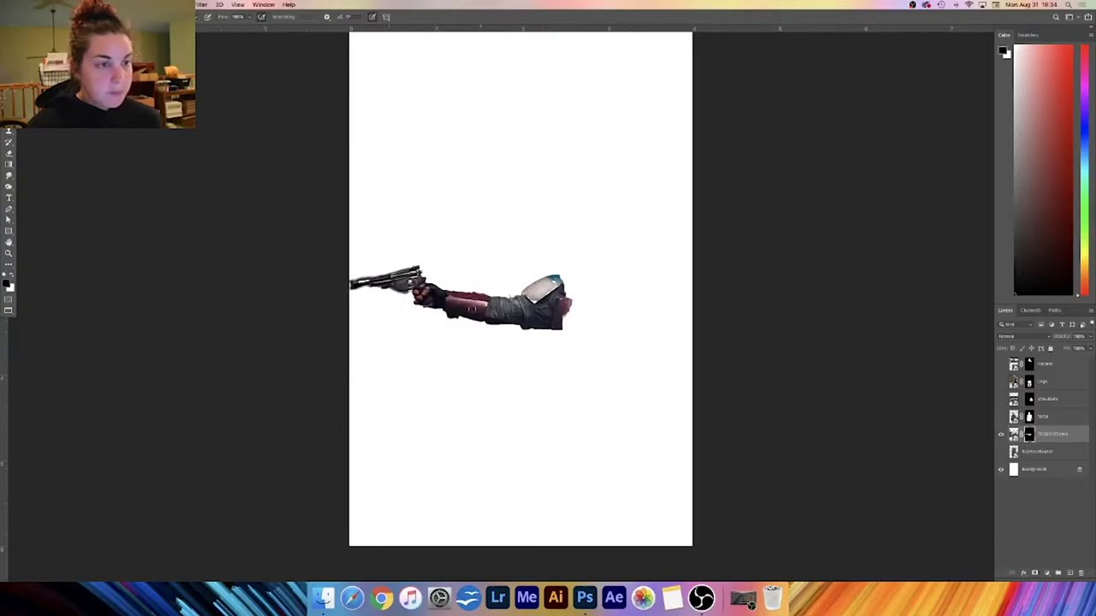
key("x")
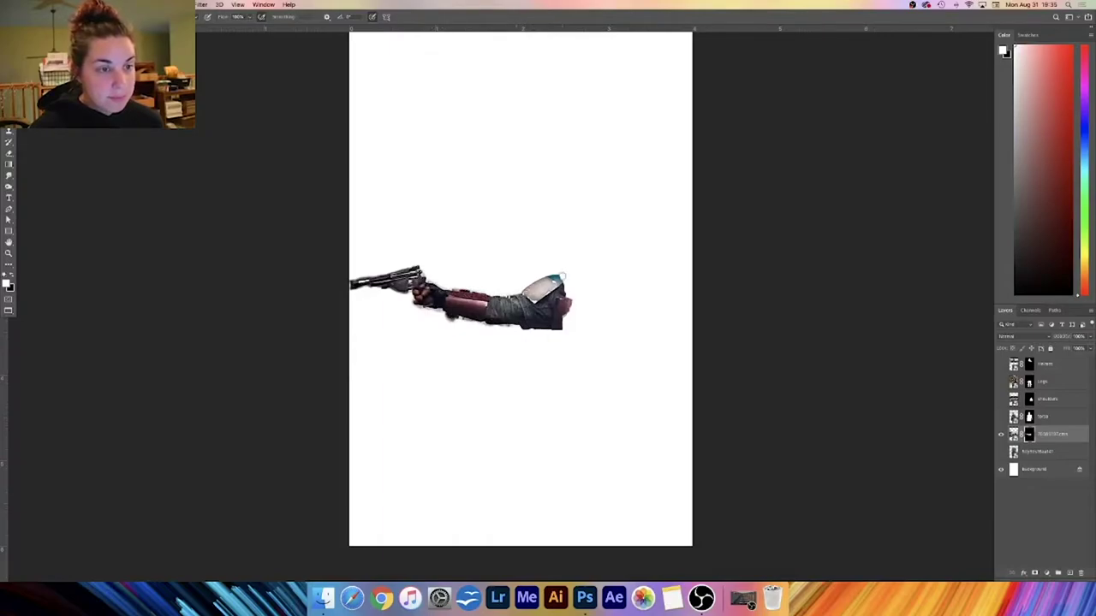
- Rename the masked blaster arm layer as Right arm
double_click(1049, 434)
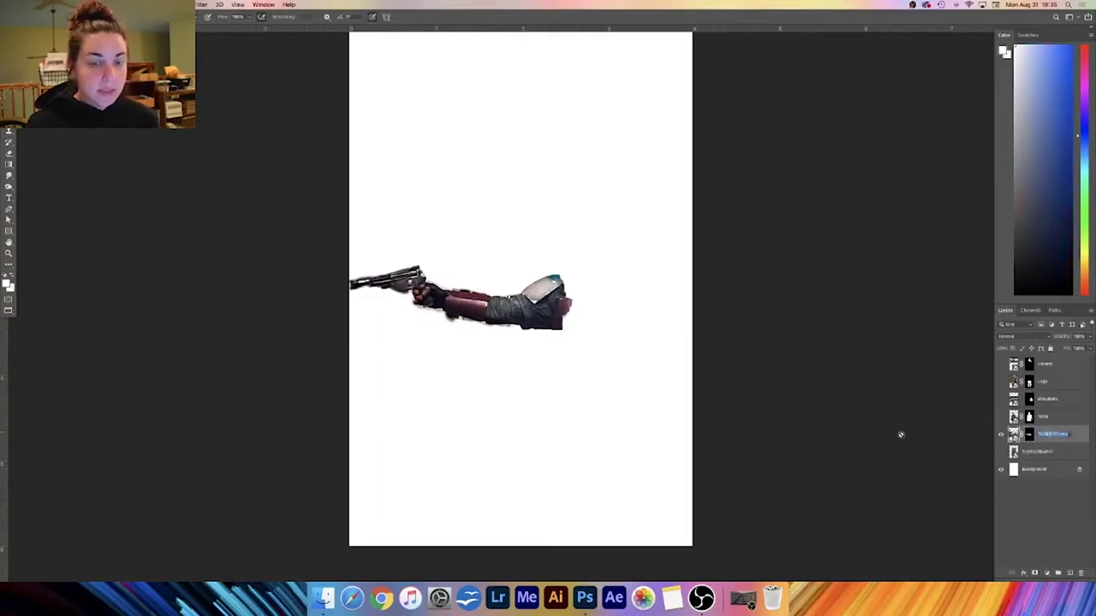
type("Right a")
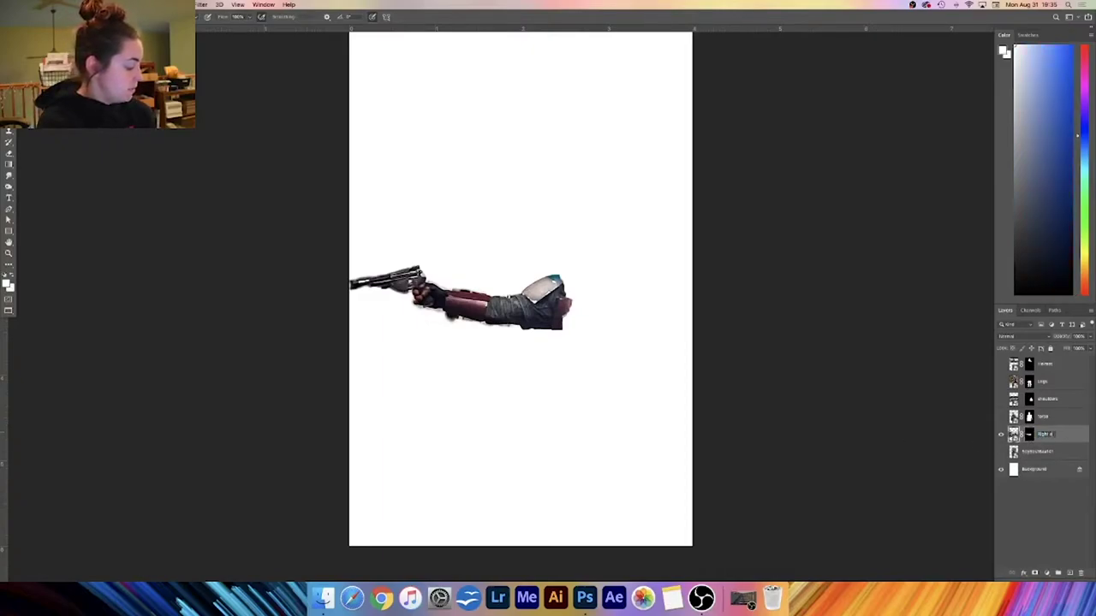
type("rm")
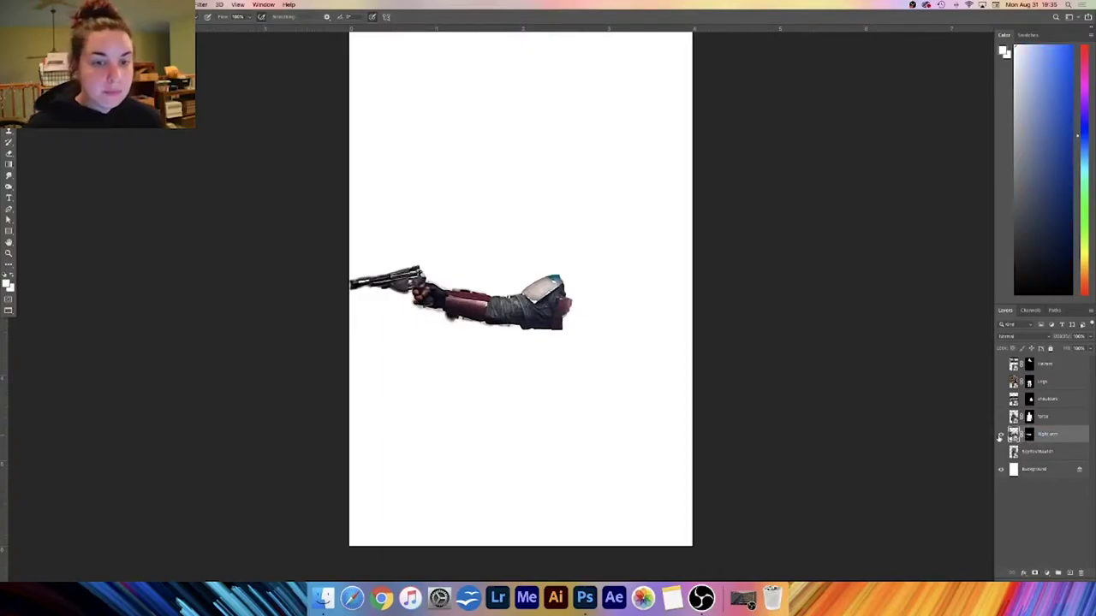
- Hide the Right arm layer, then show and select the layer of the seated Mandalorian
left_click(1000, 435)
left_click(1000, 453)
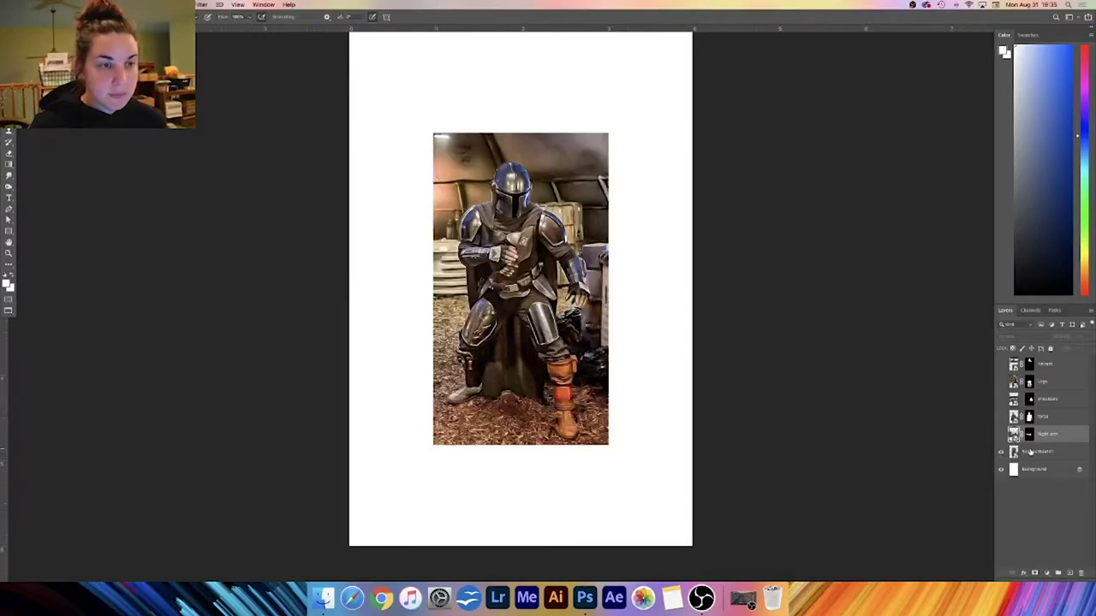
left_click(1028, 452)
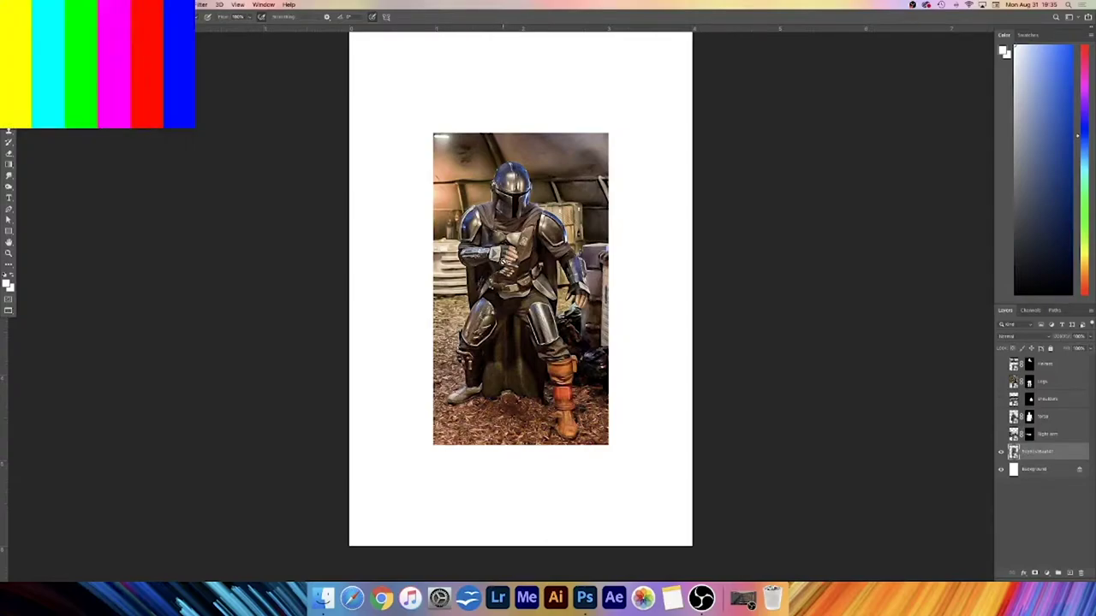
scroll(562, 431, "left", 2)
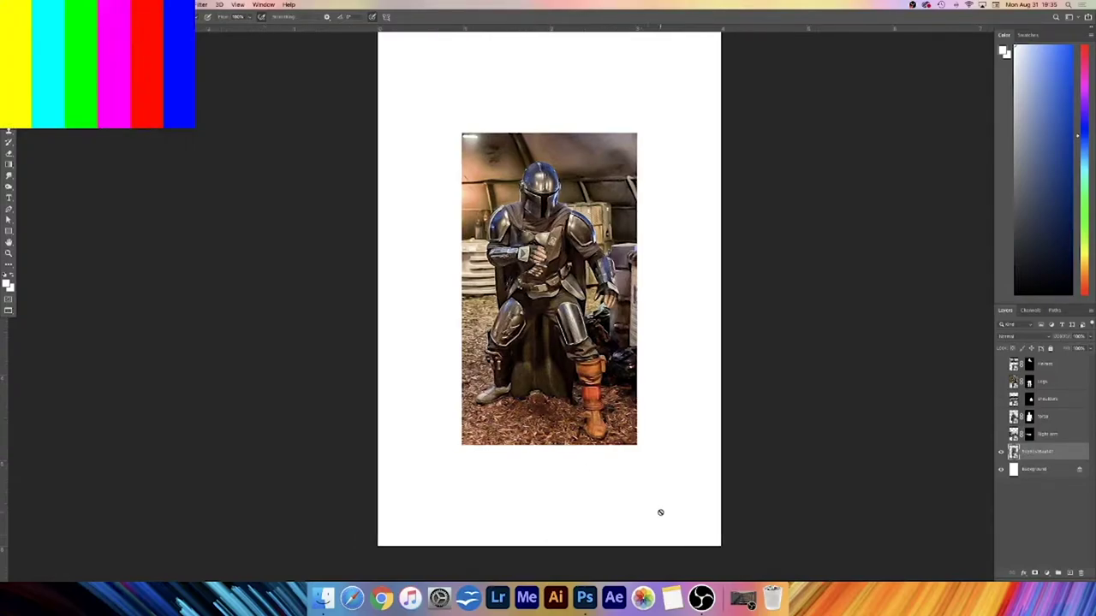
left_click(743, 598)
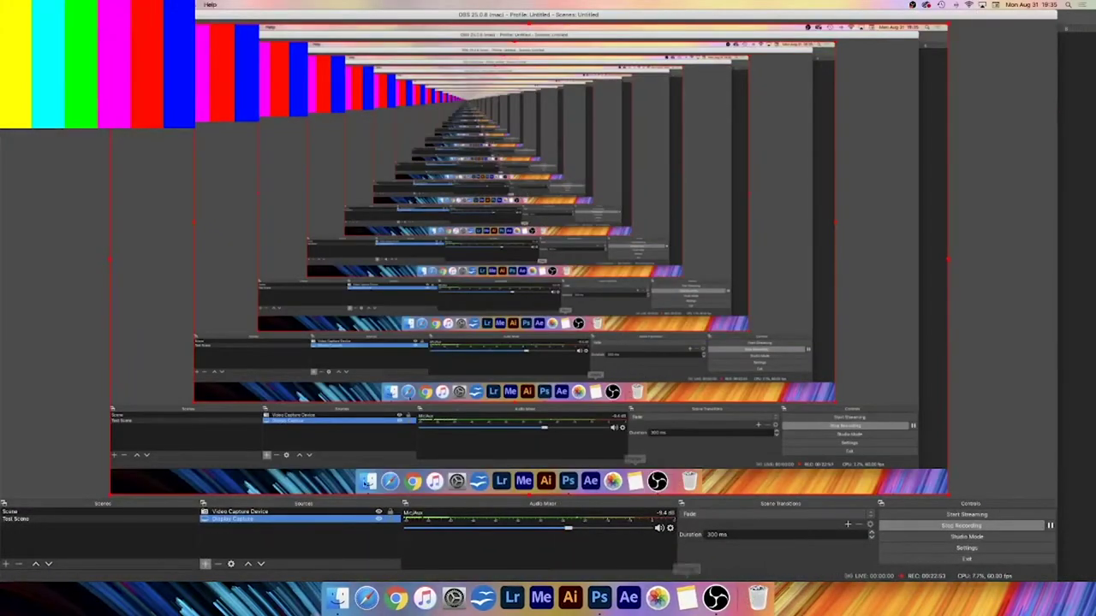
left_click(271, 511)
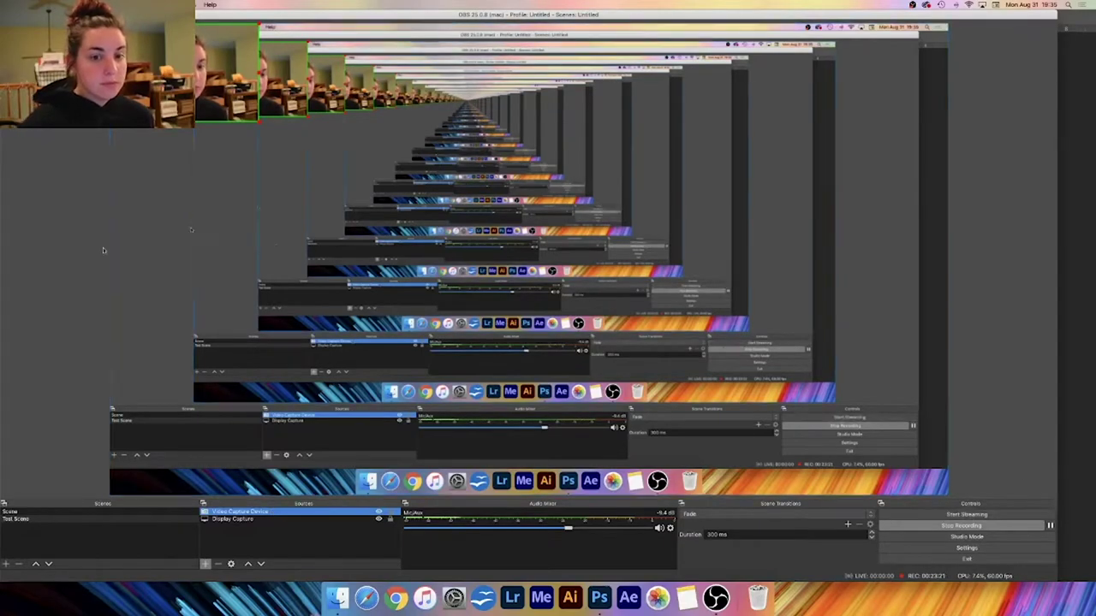
key("super+m")
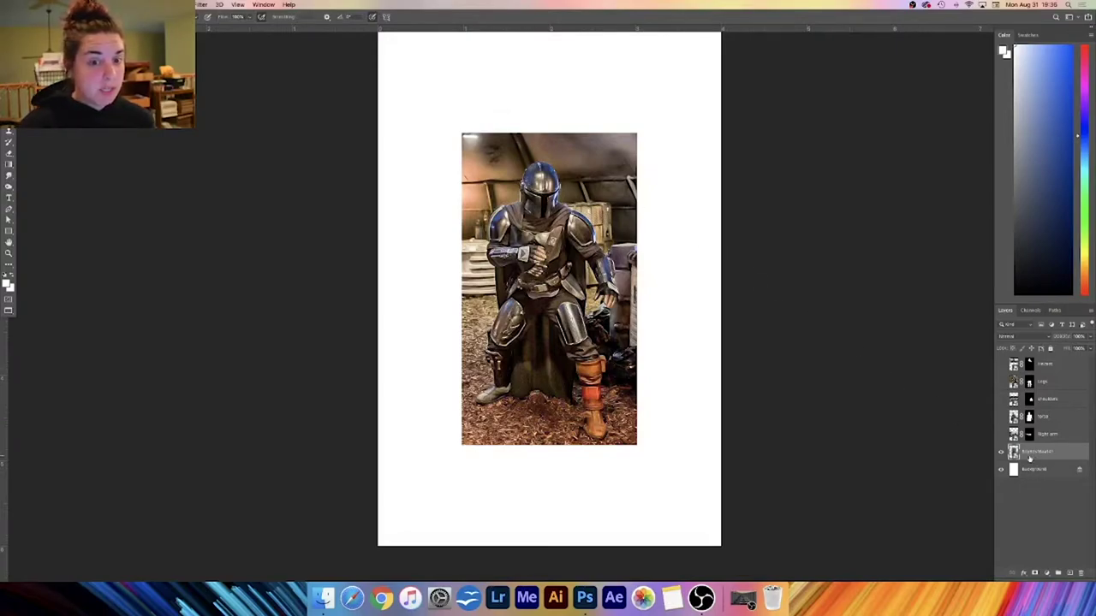
- Select the seated Mandalorian's bent forearm and fist with the Quick Selection tool, excluding the cape below it
key("w")
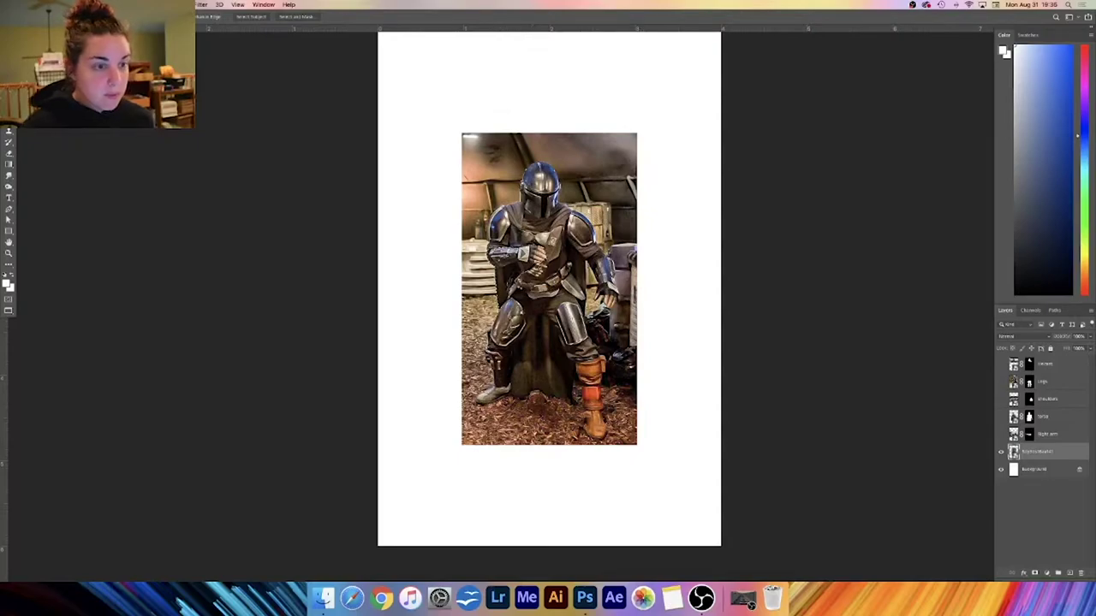
key("super+plus")
key("super+plus")
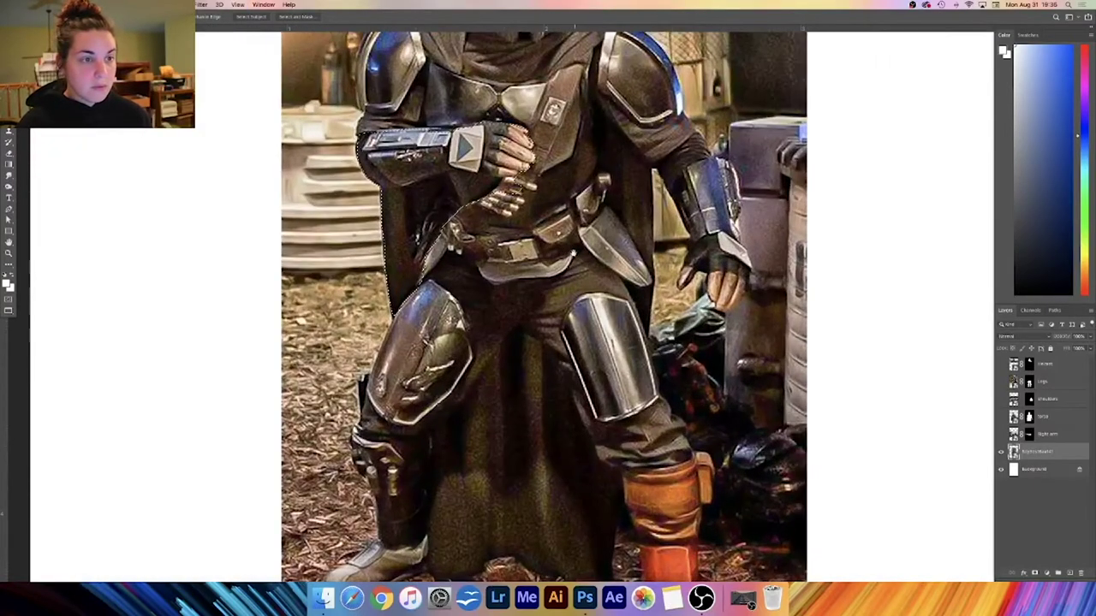
scroll(574, 303, "up", 3)
scroll(574, 304, "left", 3)
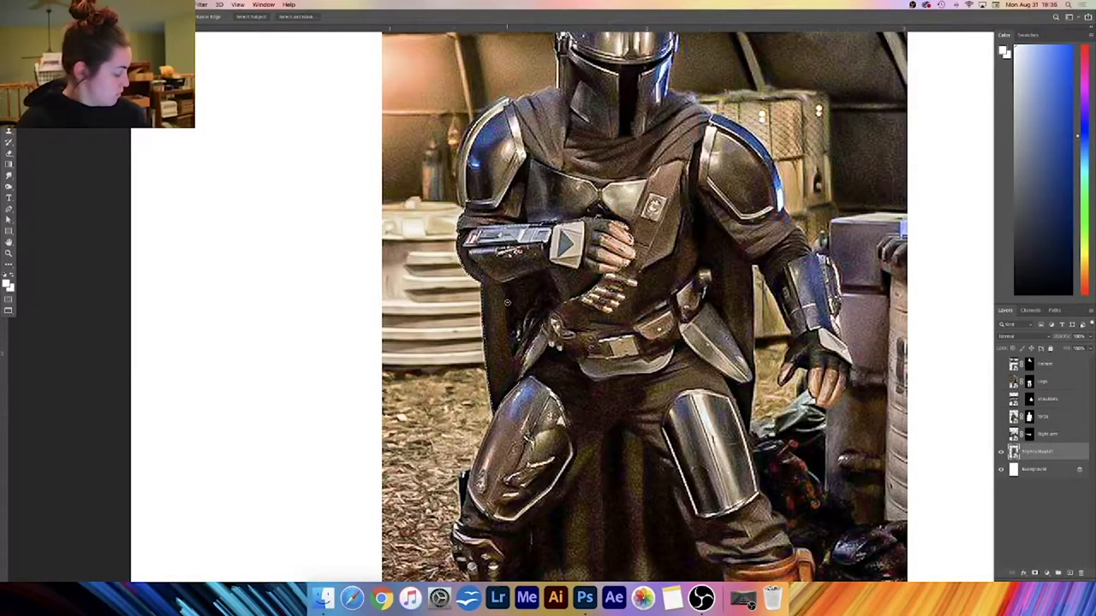
mouse_move(539, 320)
left_mouse_down()
mouse_move(505, 384)
mouse_move(493, 347)
left_mouse_up()
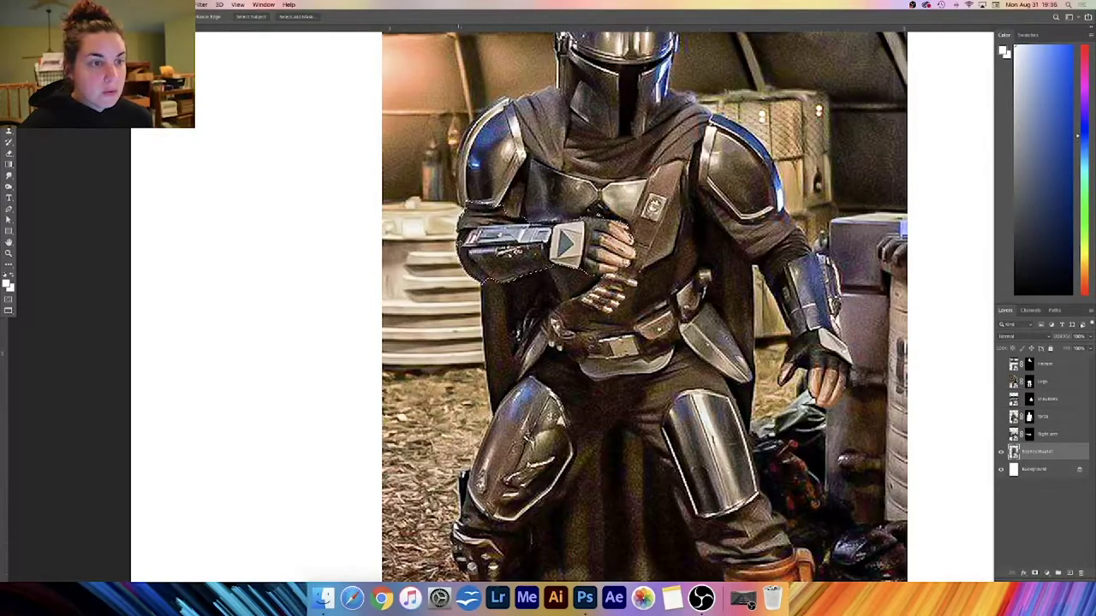
- Add a layer mask from the forearm selection and refine its edges around the sleeve and gauntlet with a smaller brush
left_click(1034, 575)
key("b")
mouse_move(484, 315)
left_mouse_down()
mouse_move(495, 409)
mouse_move(501, 389)
mouse_move(494, 436)
mouse_move(492, 299)
mouse_move(496, 310)
mouse_move(482, 297)
mouse_move(465, 306)
mouse_move(508, 368)
left_mouse_up()
key("x")
key("super+z")
key("bracketleft")
mouse_move(485, 190)
left_mouse_down()
mouse_move(443, 242)
mouse_move(463, 222)
left_mouse_up()
key("x")
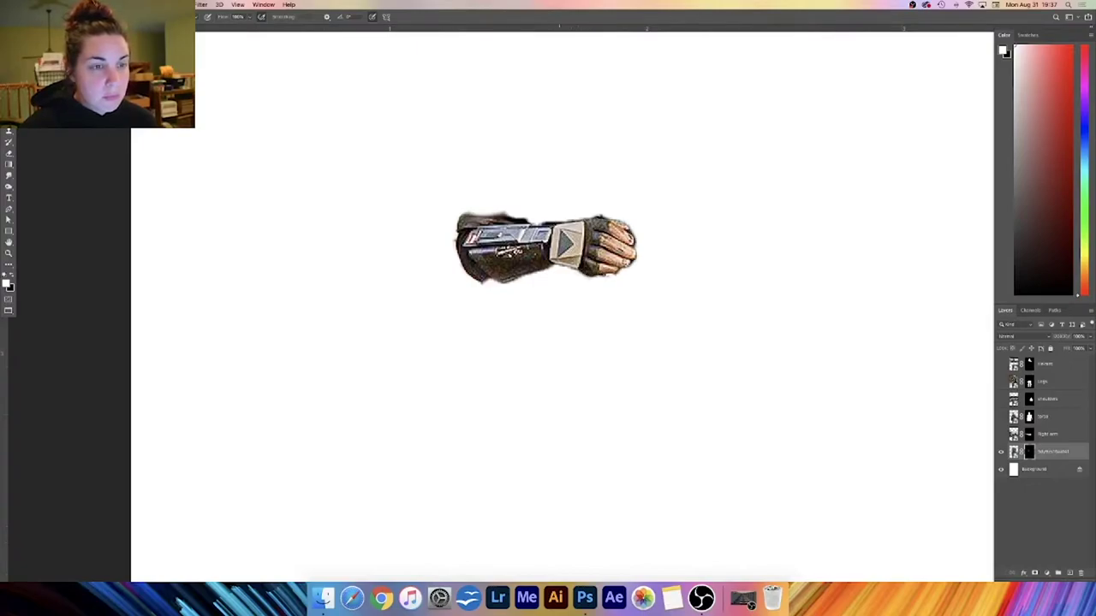
key("x")
mouse_move(510, 203)
left_mouse_down()
mouse_move(505, 210)
mouse_move(528, 215)
mouse_move(499, 218)
left_mouse_up()
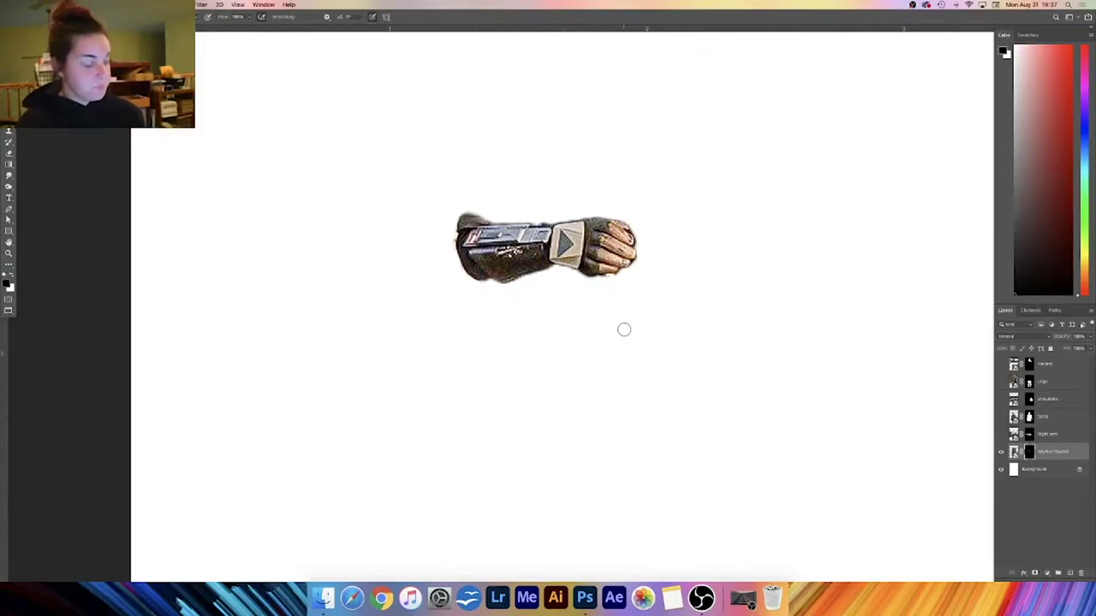
- Rename the masked forearm layer as left arm
key("super+0")
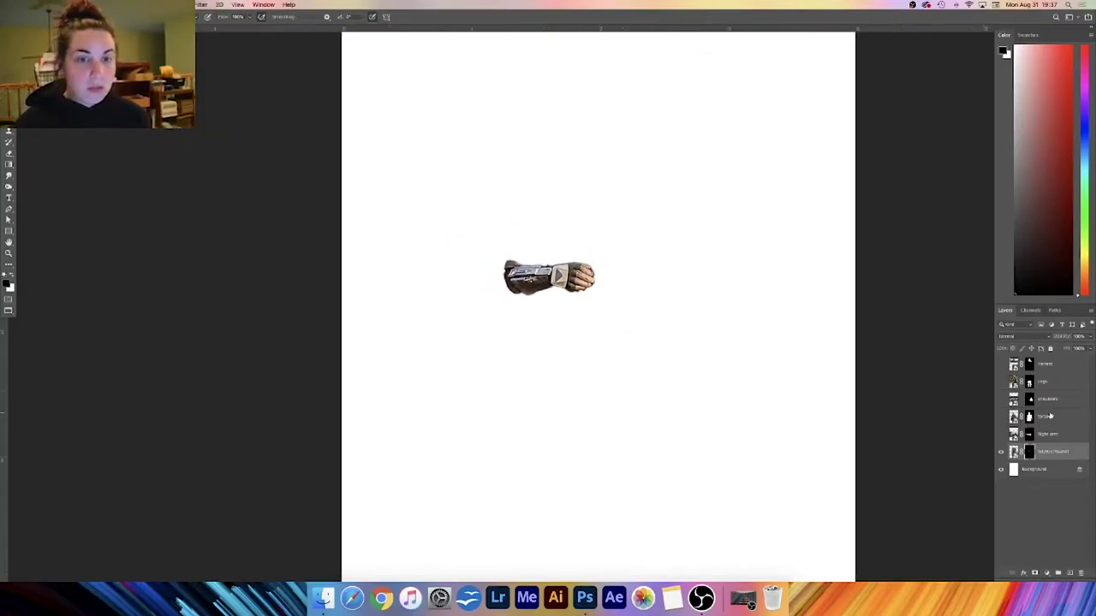
double_click(1046, 452)
type("left arm")
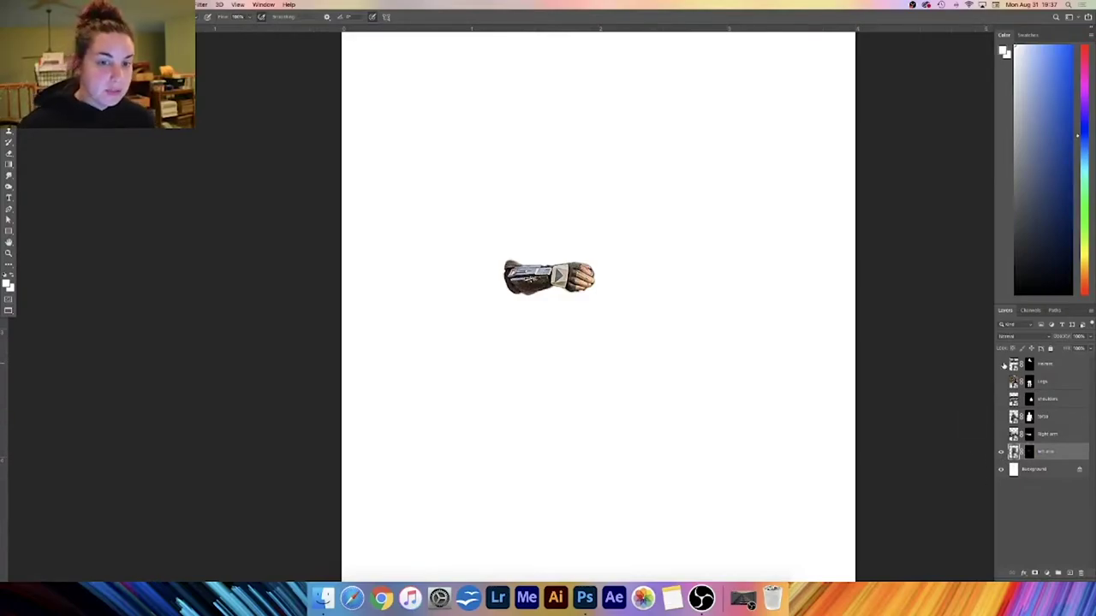
- Show all the masked body part layers together on the page, keeping the left arm layer as a smart object
left_click(1002, 447, "alt")
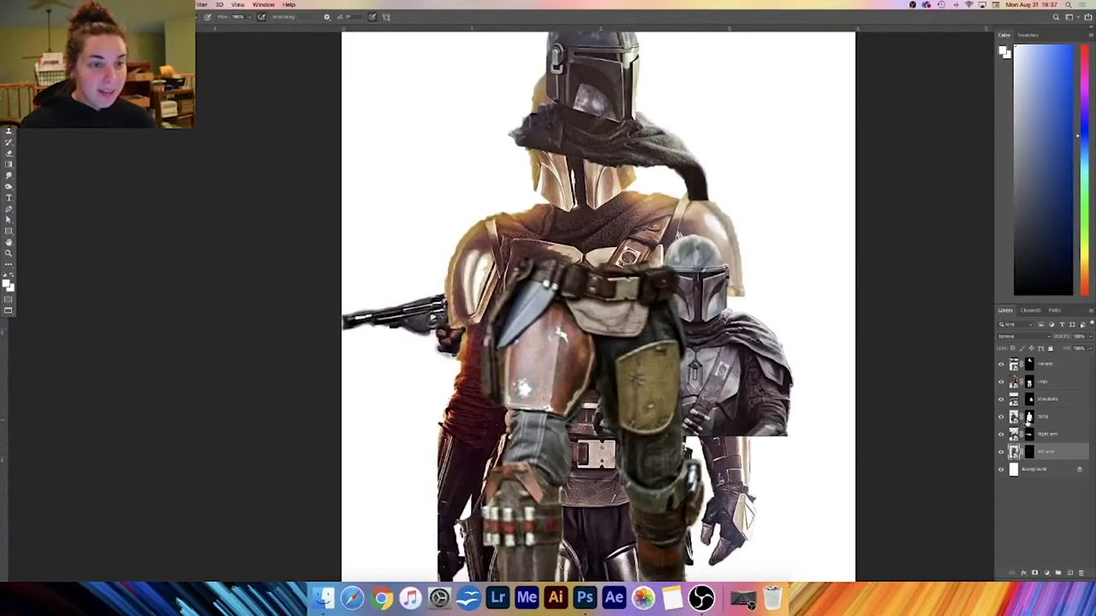
key("super+minus")
key("super+minus")
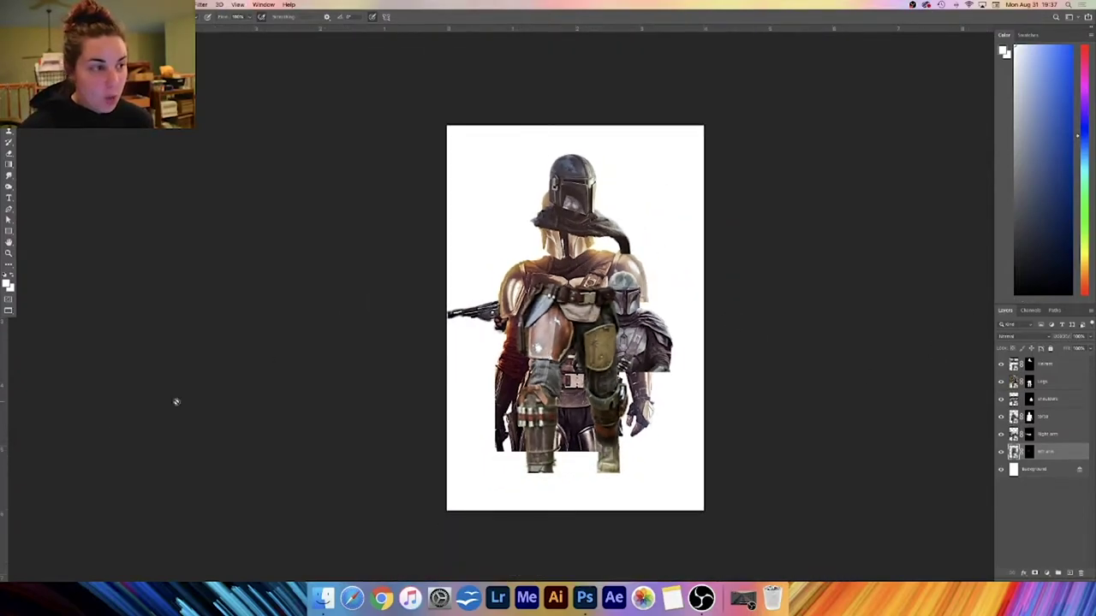
left_click(102, 403)
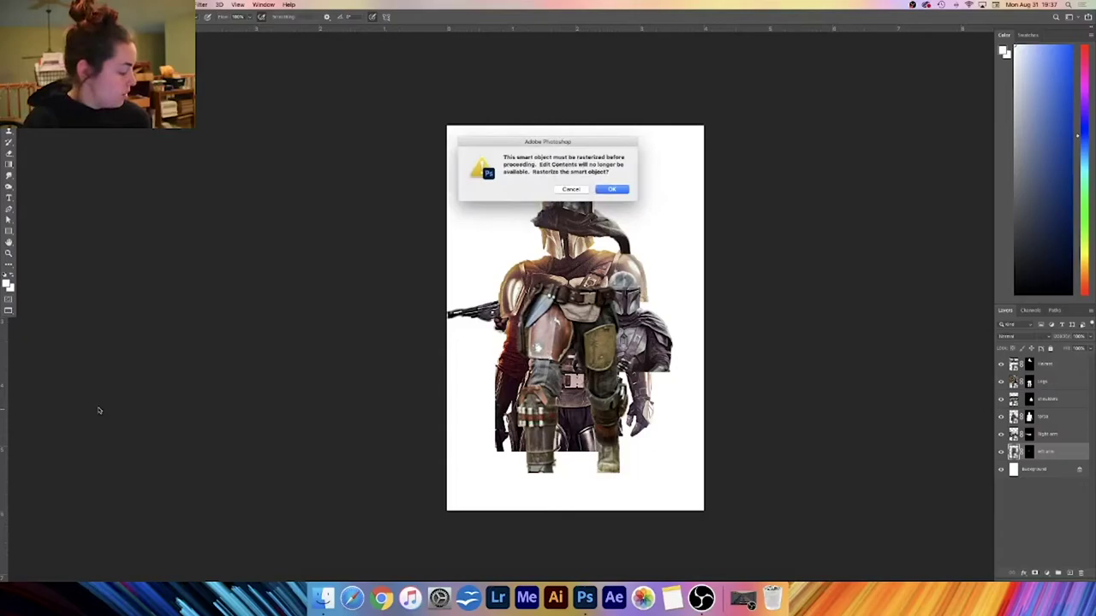
left_click(571, 189)
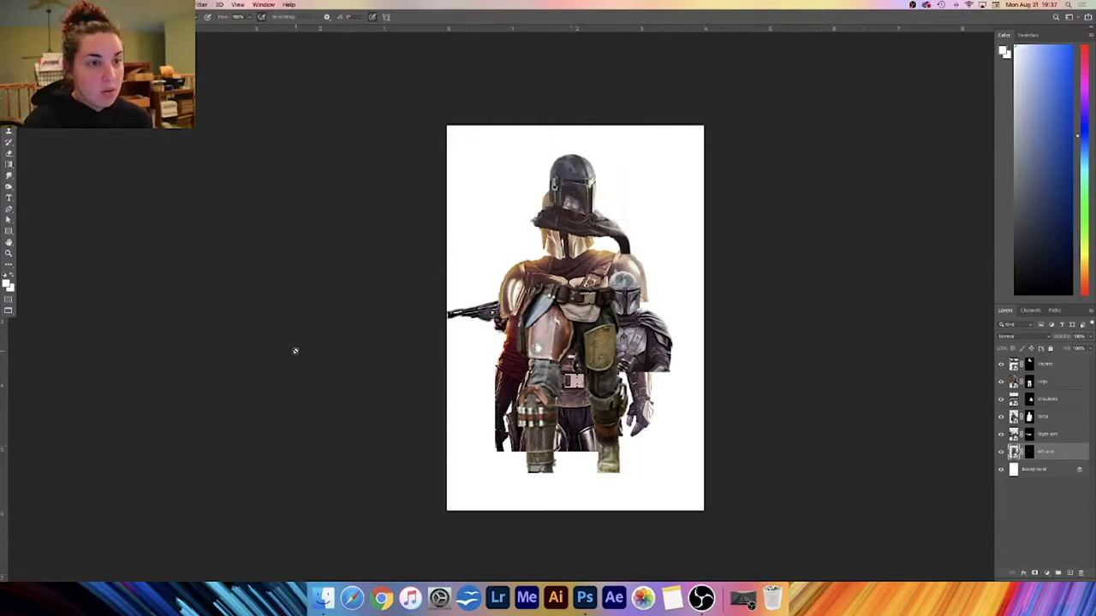
- Return to the standard screen mode and reposition and widen the window so the desktop image files stay accessible
key("f")
key("f")
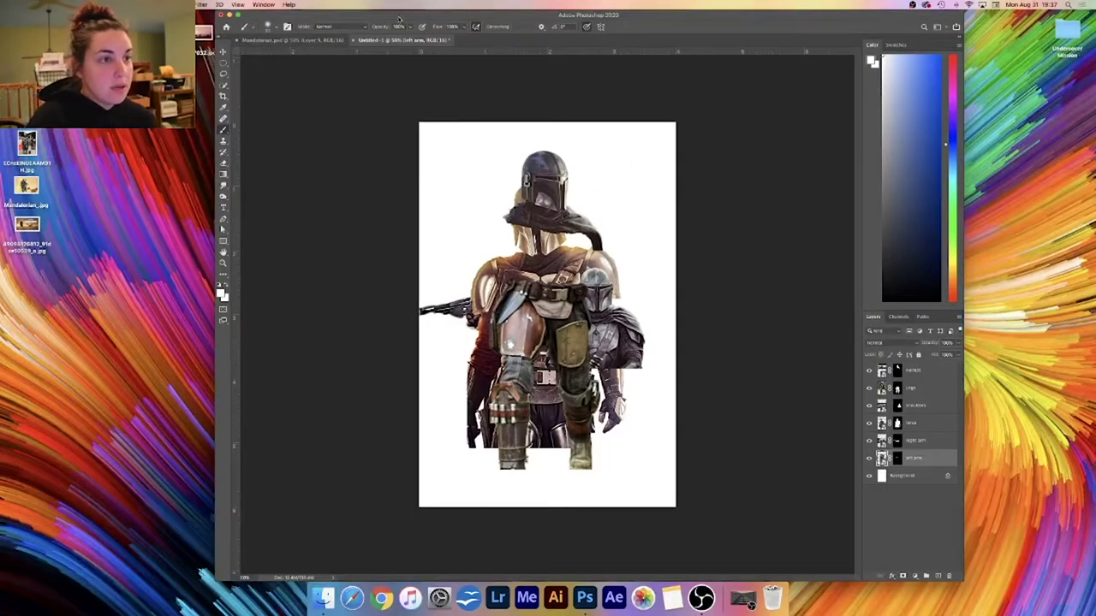
left_click_drag(398, 17, 435, 15)
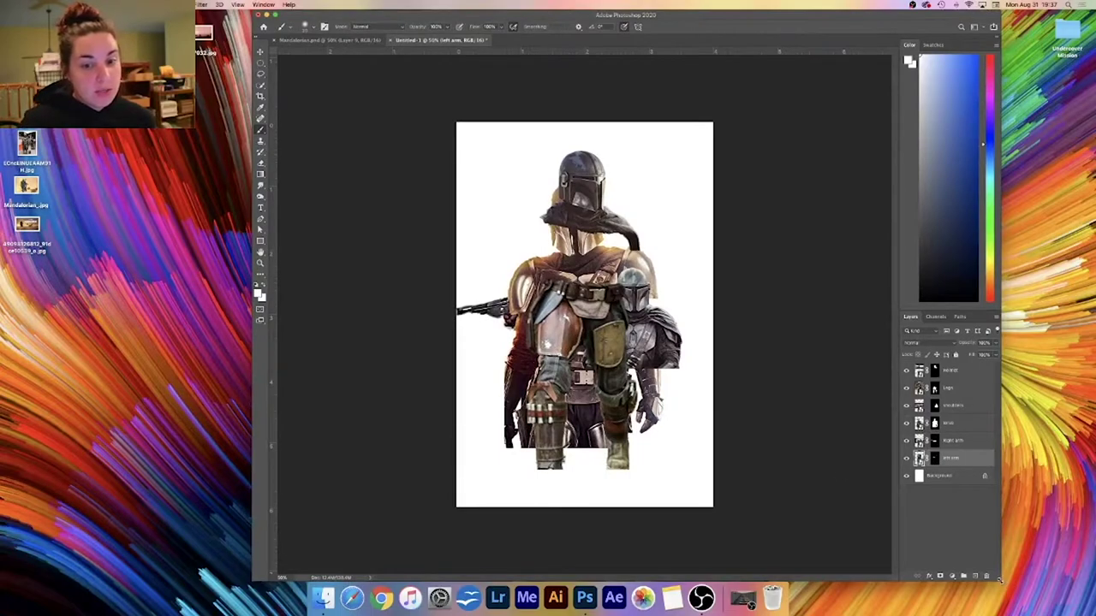
left_click_drag(999, 579, 1094, 580)
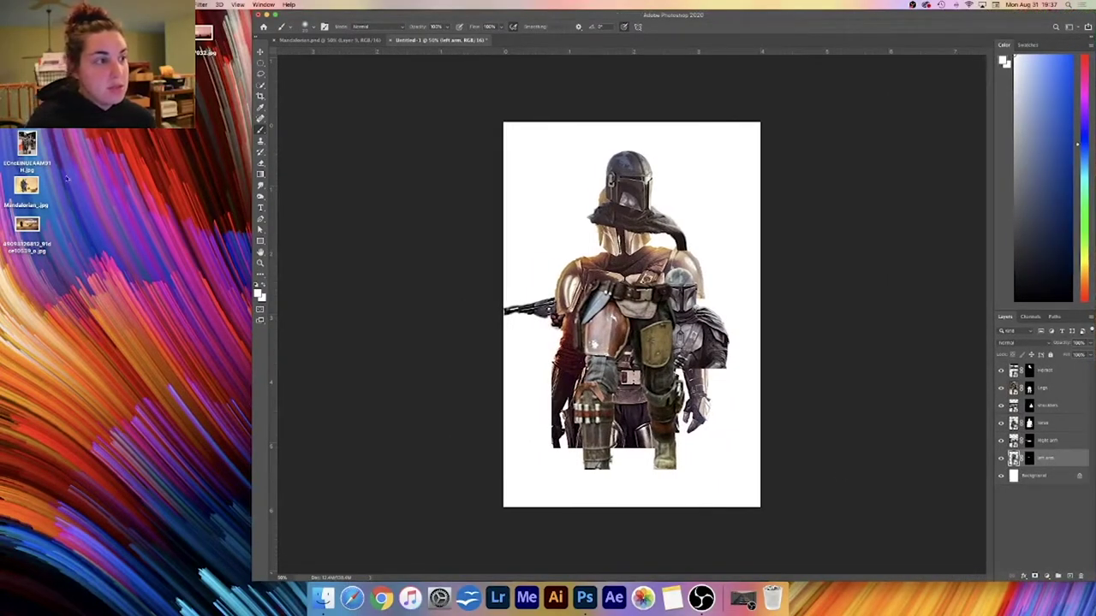
- Check the full-body costume exhibit photo on the desktop and place it in the composite document above the left arm layer
left_click_drag(27, 145, 130, 192)
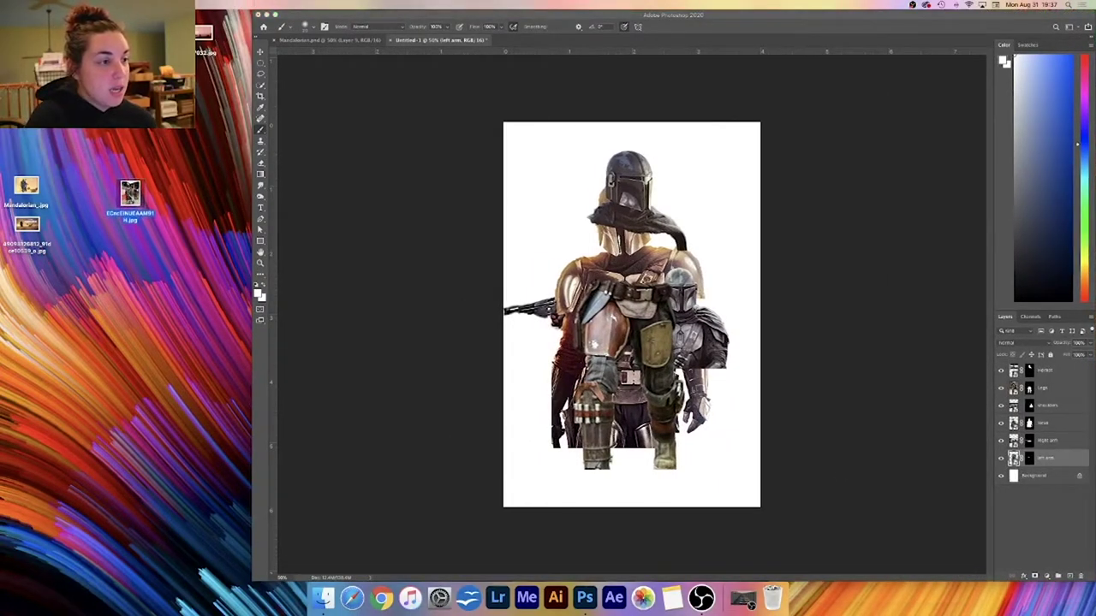
double_click(130, 195)
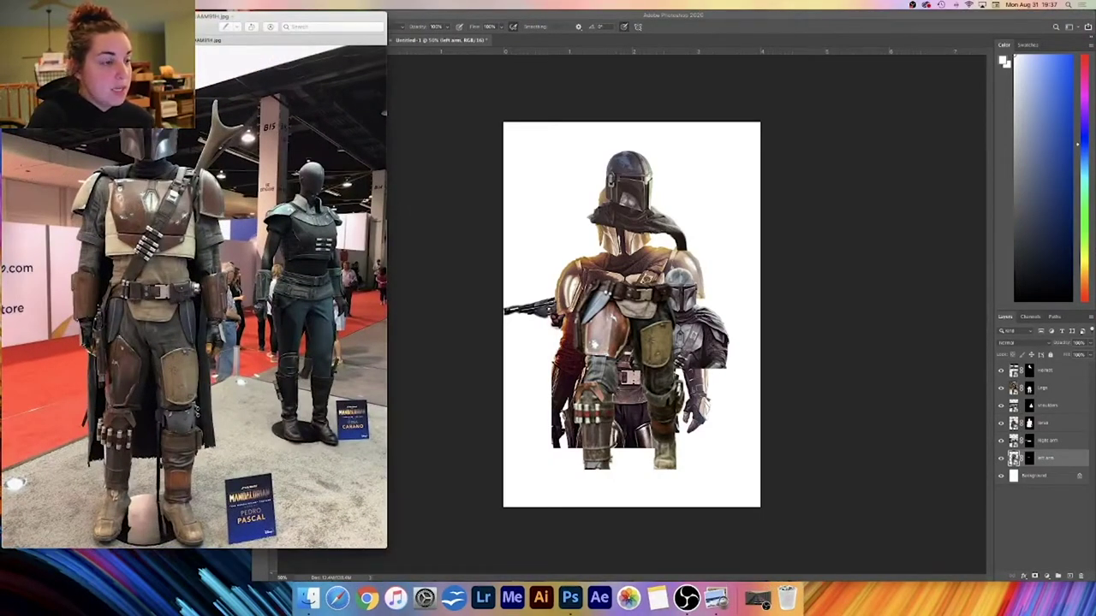
key("super+w")
left_click_drag(130, 193, 568, 303)
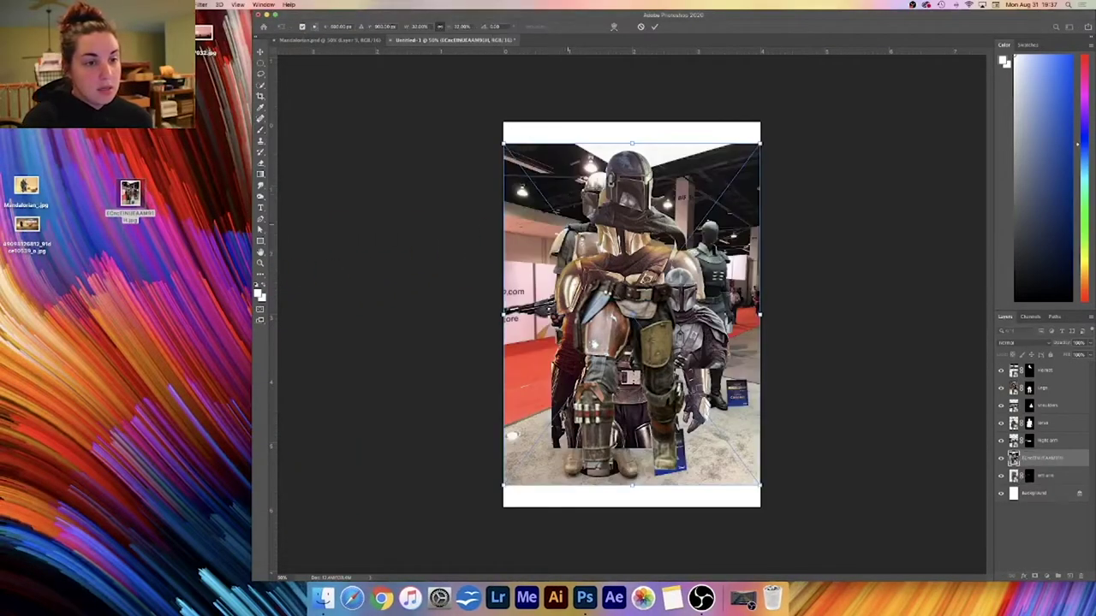
key("Return")
key("b")
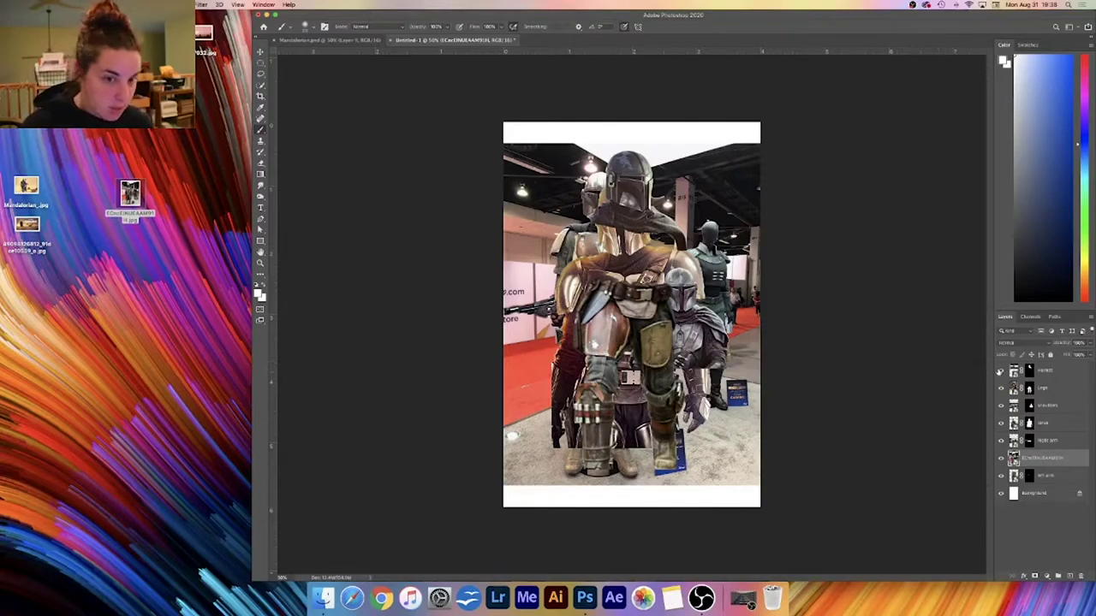
- Hide the helmet, legs, shoulders, torso and right arm layers, tidy away the desktop photo file, and widen the document window
left_click_drag(999, 373, 1000, 442)
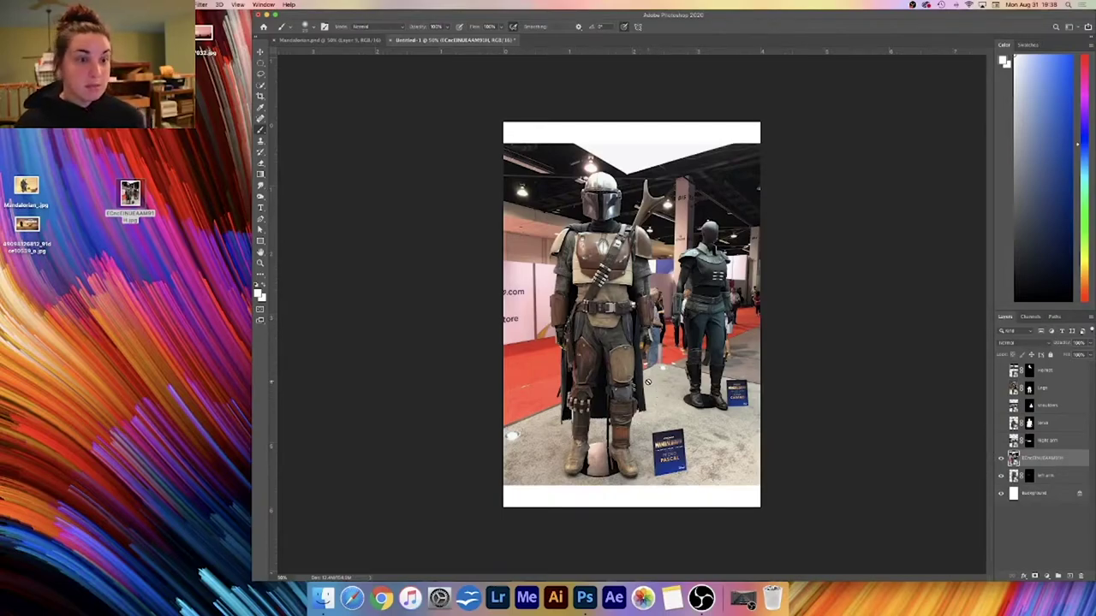
key("super+equal")
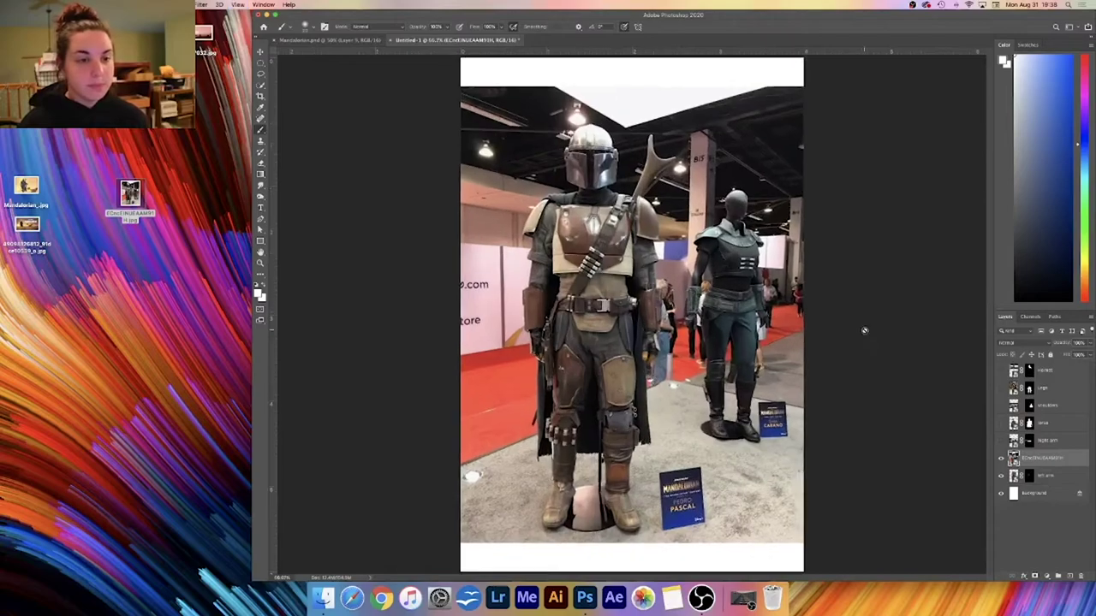
left_click_drag(128, 195, 66, 146)
left_click(343, 281)
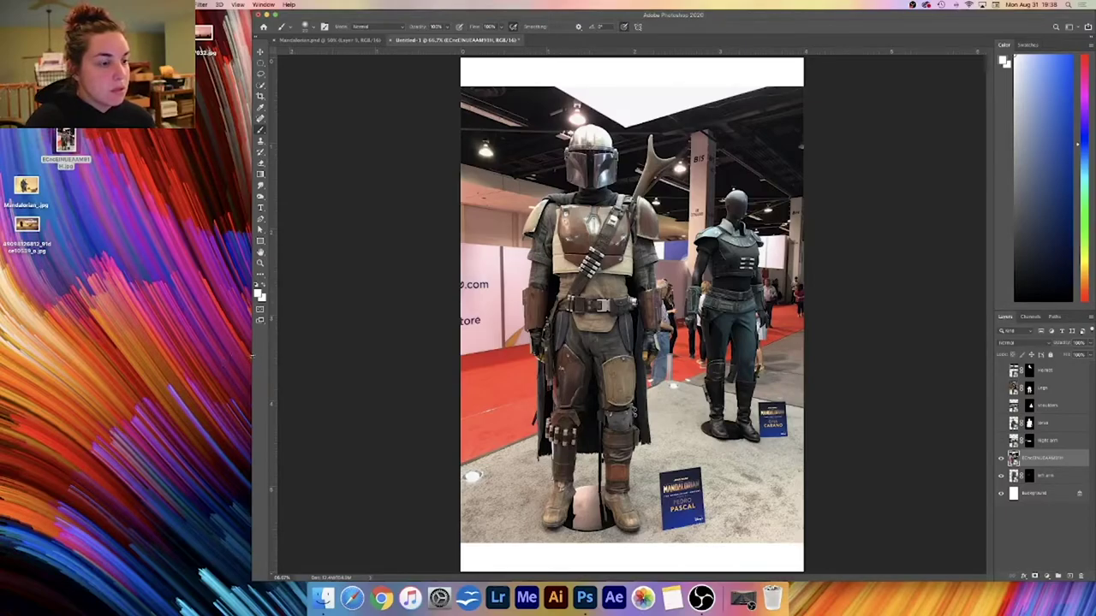
left_click_drag(253, 366, 99, 372)
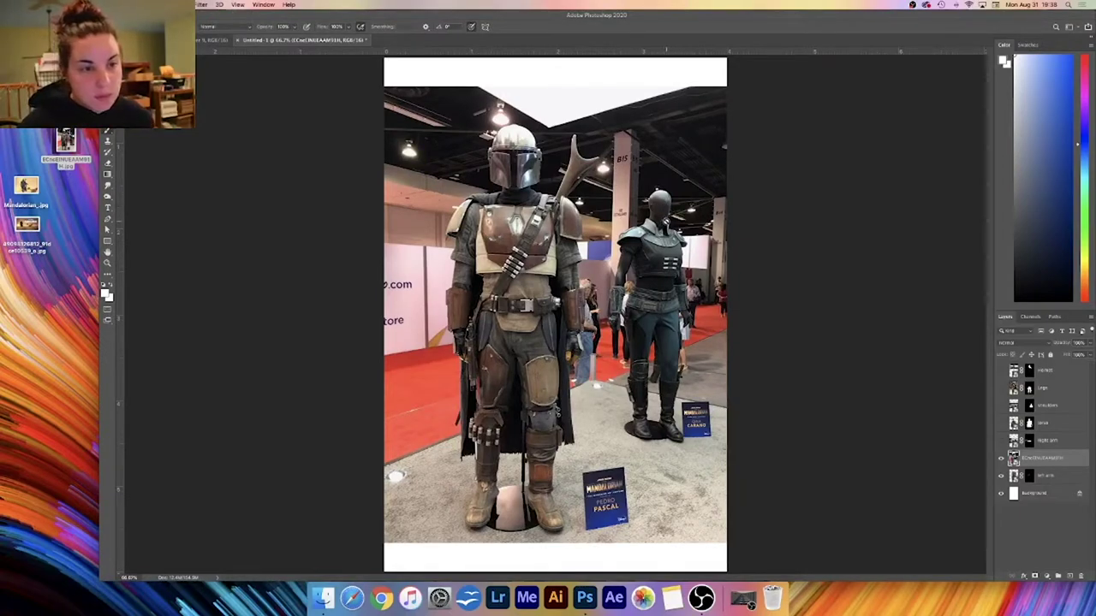
- Lasso loosely around the armoured mannequin with its rifle and add a layer mask from the selection
key("l")
mouse_move(593, 151)
left_mouse_down()
mouse_move(552, 114)
mouse_move(544, 125)
mouse_move(504, 118)
mouse_move(470, 181)
mouse_move(444, 190)
mouse_move(432, 252)
mouse_move(450, 412)
mouse_move(435, 517)
mouse_move(507, 550)
mouse_move(580, 532)
left_mouse_up()
left_click_drag(579, 356, 591, 332)
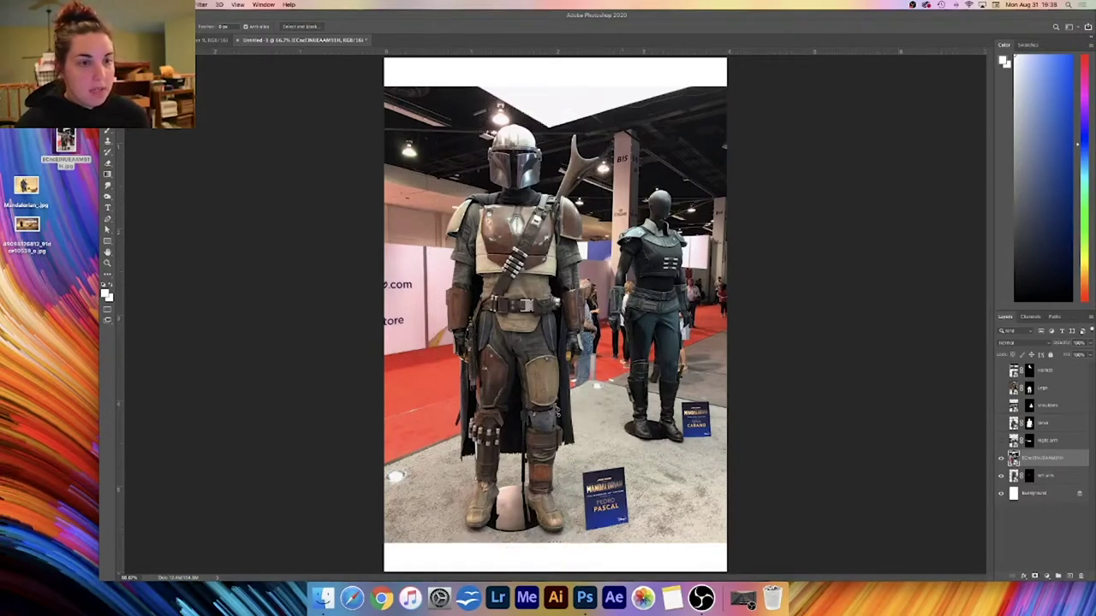
mouse_move(612, 152)
left_mouse_down()
mouse_move(563, 111)
mouse_move(454, 137)
mouse_move(422, 269)
mouse_move(456, 441)
mouse_move(443, 522)
mouse_move(561, 558)
mouse_move(613, 175)
left_mouse_up()
left_click(1034, 577)
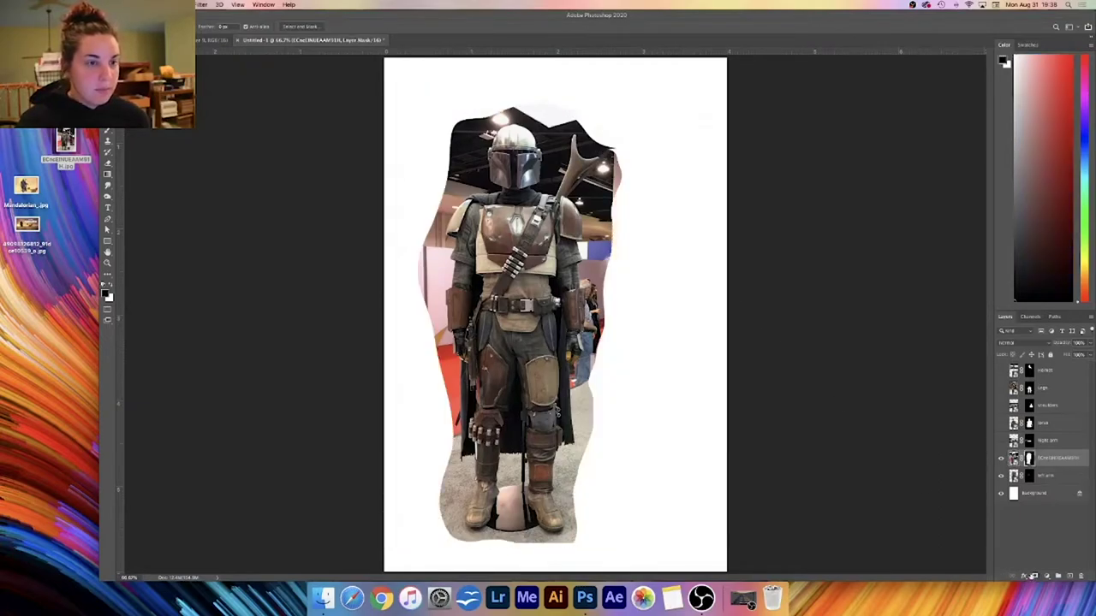
- Paint out the remaining exhibition background around the mannequin on the layer mask with the Brush
key("b")
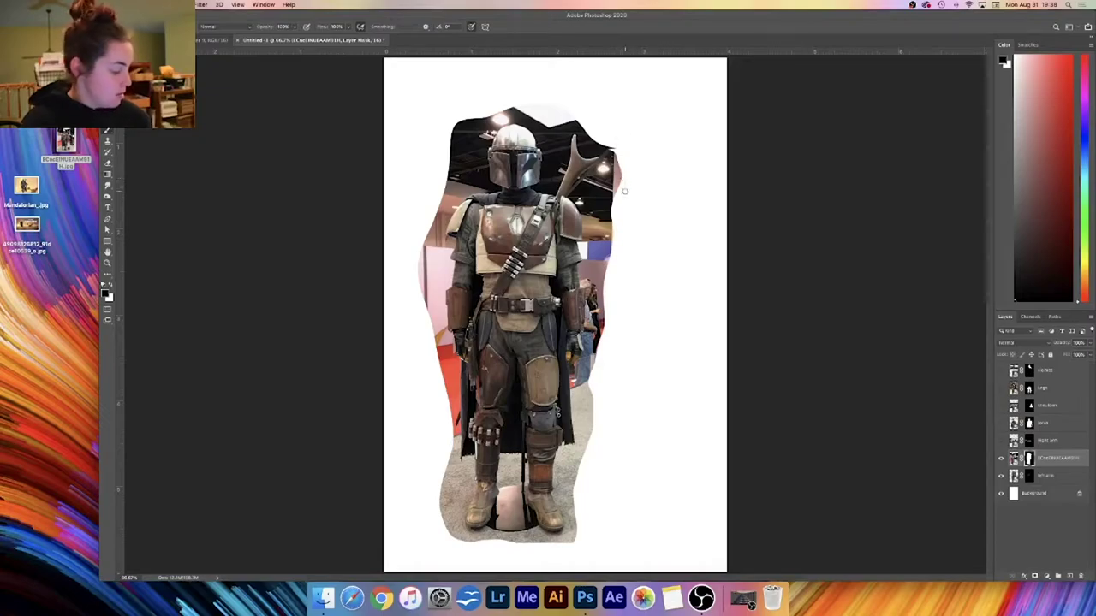
mouse_move(625, 148)
left_mouse_down()
mouse_move(590, 195)
mouse_move(611, 246)
mouse_move(611, 229)
mouse_move(596, 207)
mouse_move(612, 264)
mouse_move(599, 289)
mouse_move(611, 355)
mouse_move(586, 403)
mouse_move(586, 454)
mouse_move(594, 363)
left_mouse_up()
mouse_move(452, 124)
left_mouse_down()
mouse_move(462, 175)
mouse_move(480, 124)
mouse_move(573, 110)
left_mouse_up()
mouse_move(435, 177)
left_mouse_down()
mouse_move(416, 310)
mouse_move(422, 245)
mouse_move(434, 273)
mouse_move(425, 329)
mouse_move(423, 318)
mouse_move(450, 414)
mouse_move(448, 494)
mouse_move(460, 474)
mouse_move(445, 524)
mouse_move(472, 550)
mouse_move(459, 543)
mouse_move(555, 547)
mouse_move(587, 531)
mouse_move(572, 507)
mouse_move(575, 459)
mouse_move(587, 496)
left_mouse_up()
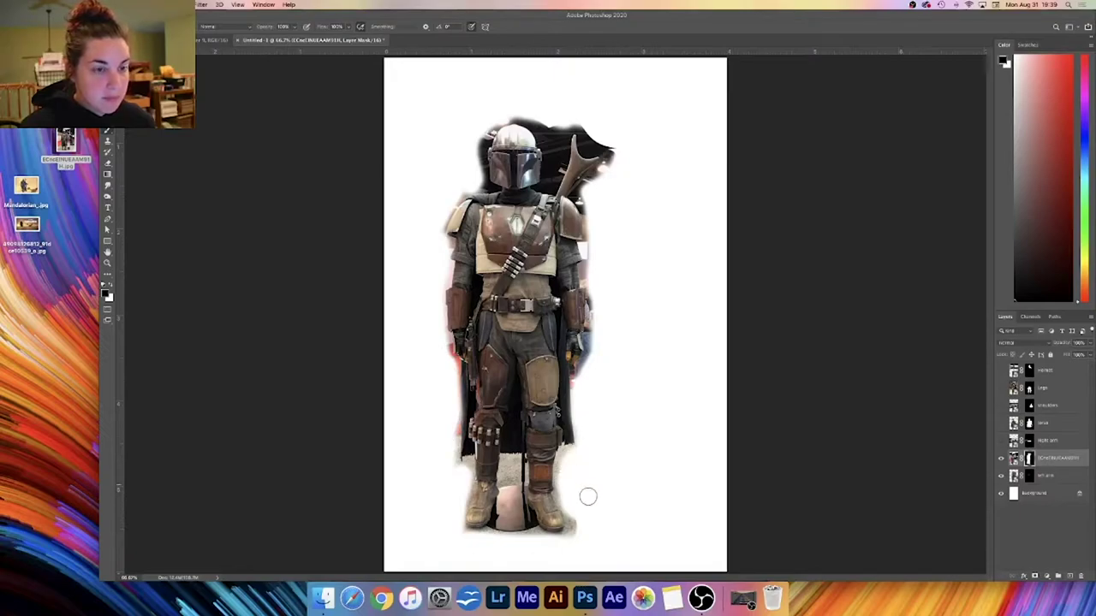
- Refine the mask around the mannequin's helmet, rifle stock and shoulders with a smaller brush
key("bracketleft")
key("bracketleft")
key("bracketleft")
mouse_move(554, 124)
left_mouse_down()
mouse_move(517, 111)
mouse_move(553, 139)
mouse_move(546, 184)
mouse_move(583, 118)
mouse_move(592, 140)
mouse_move(614, 142)
mouse_move(603, 146)
mouse_move(615, 164)
mouse_move(602, 172)
mouse_move(614, 152)
mouse_move(582, 204)
mouse_move(599, 260)
mouse_move(593, 226)
mouse_move(594, 348)
left_mouse_up()
mouse_move(478, 144)
left_mouse_down()
mouse_move(485, 135)
mouse_move(481, 185)
mouse_move(445, 226)
left_mouse_up()
- Shift the masked mannequin to the left side of the page, hide the left arm layer, and order it above the mannequin layer
key("v")
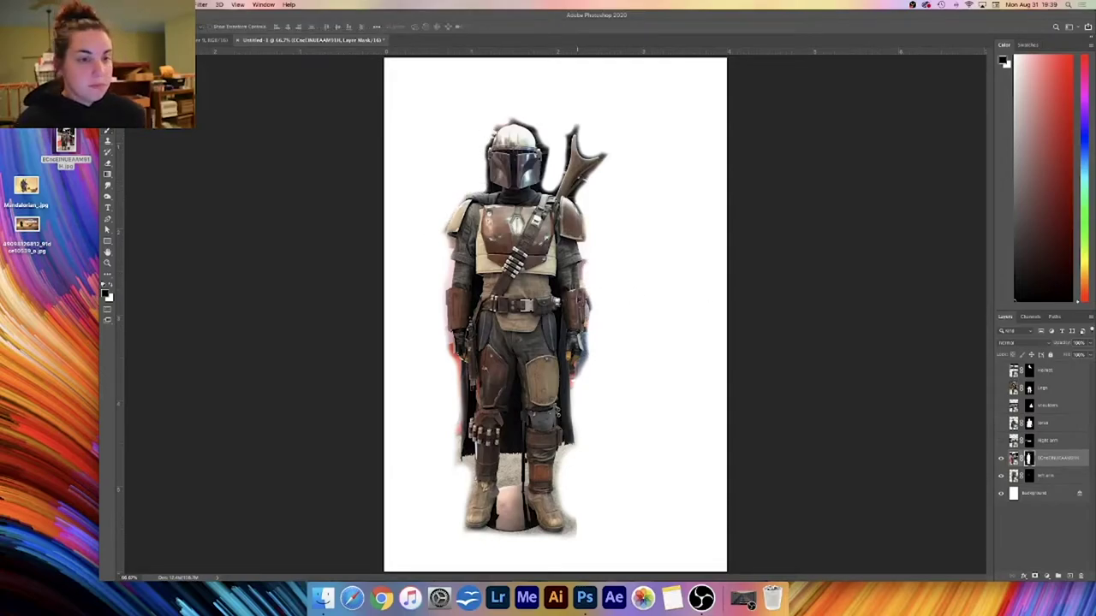
left_click_drag(553, 318, 500, 314)
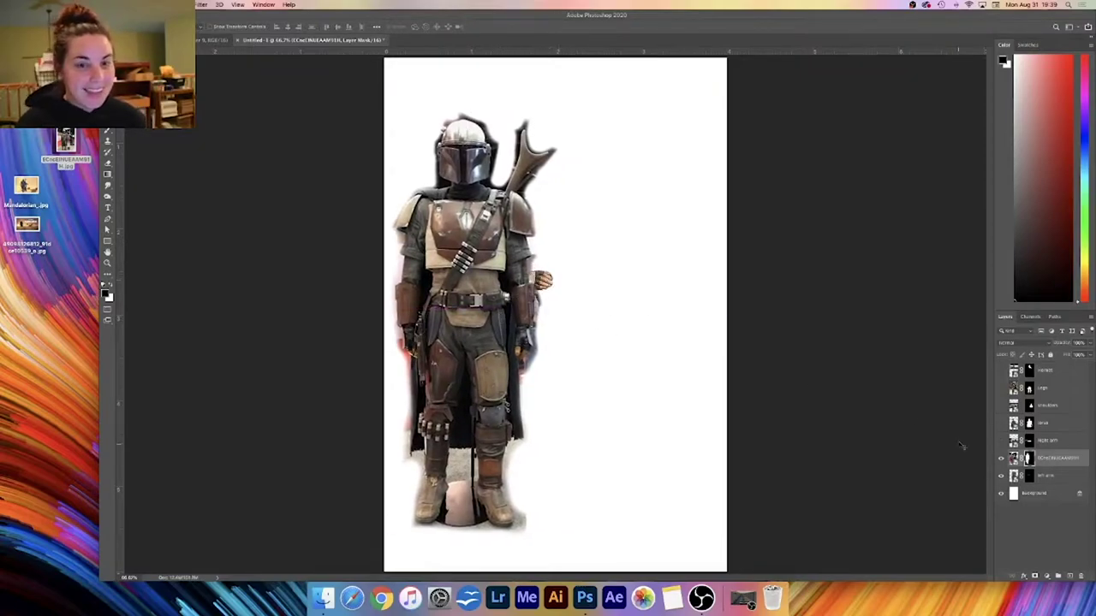
left_click(1001, 476)
left_click(1045, 456)
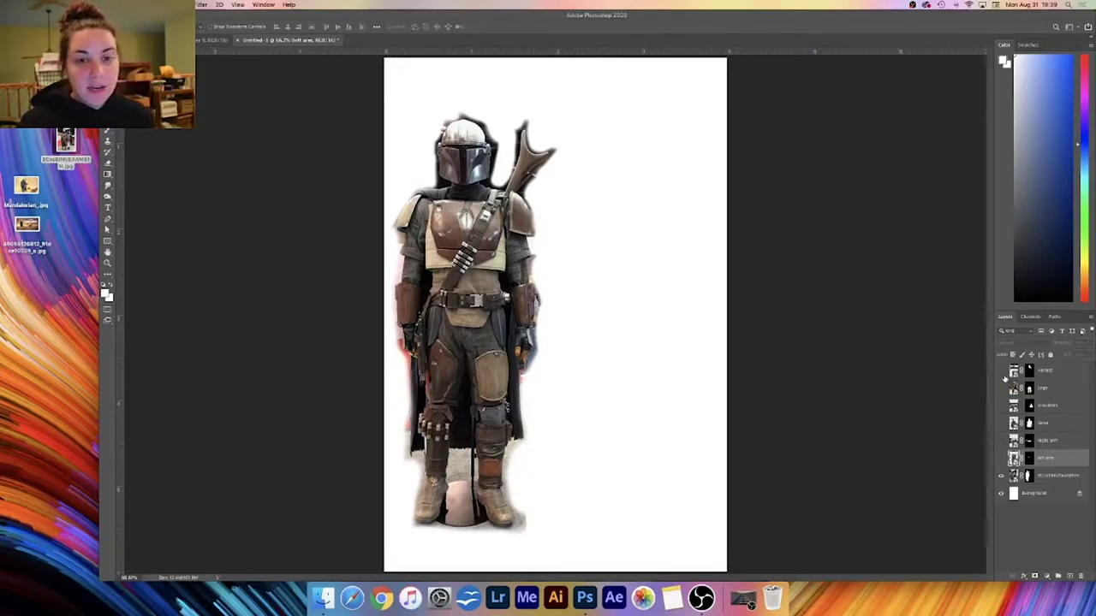
- Show the helmet layer and lower its opacity so it becomes semi-transparent
left_click(1002, 371)
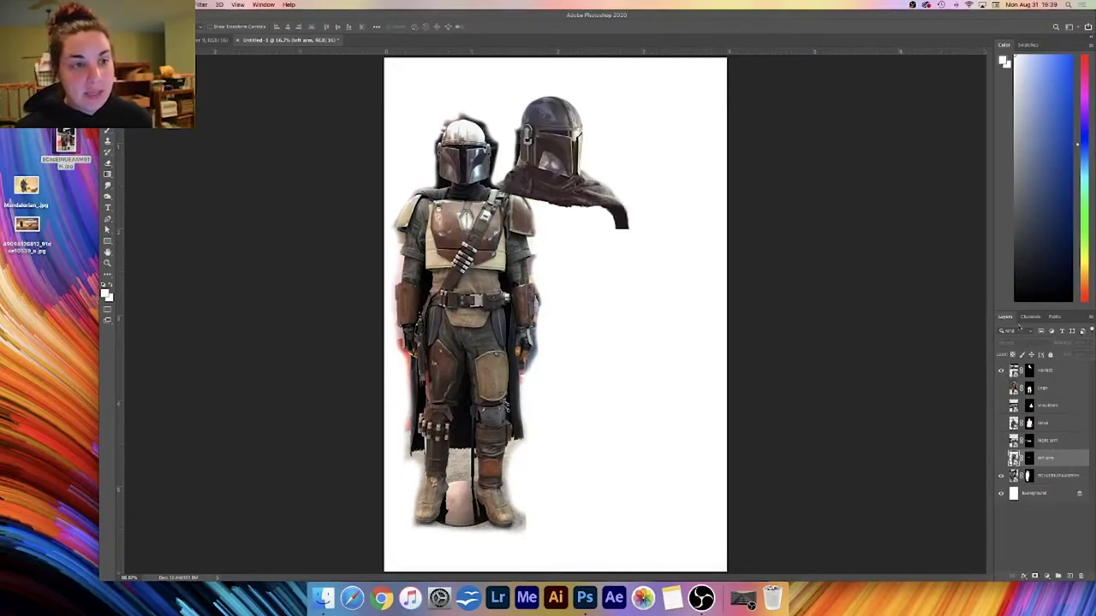
left_click(1058, 373)
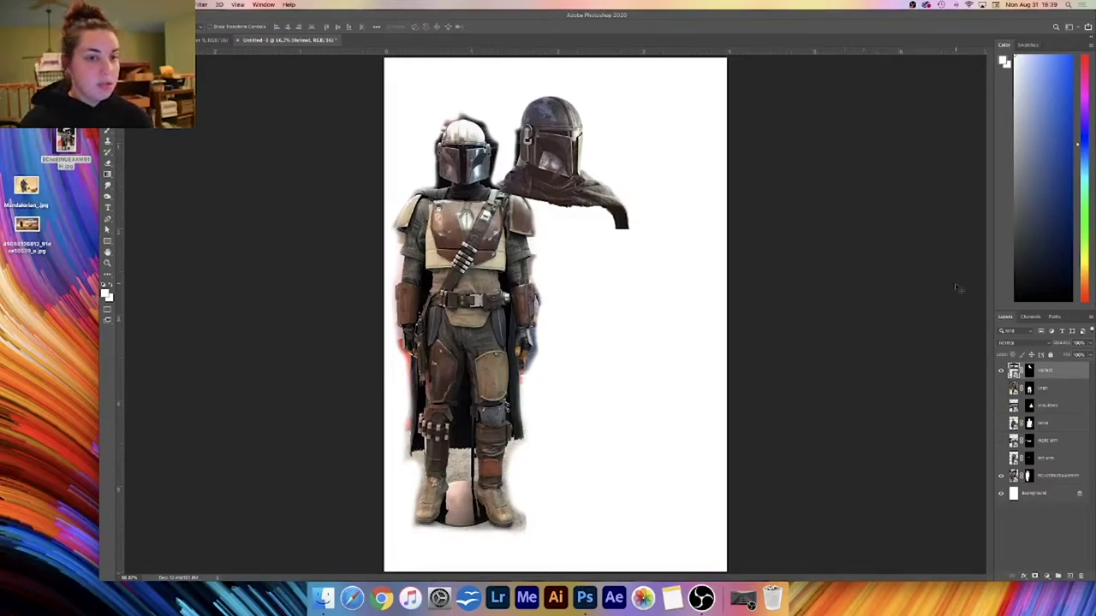
left_click(1090, 344)
left_click(1071, 355)
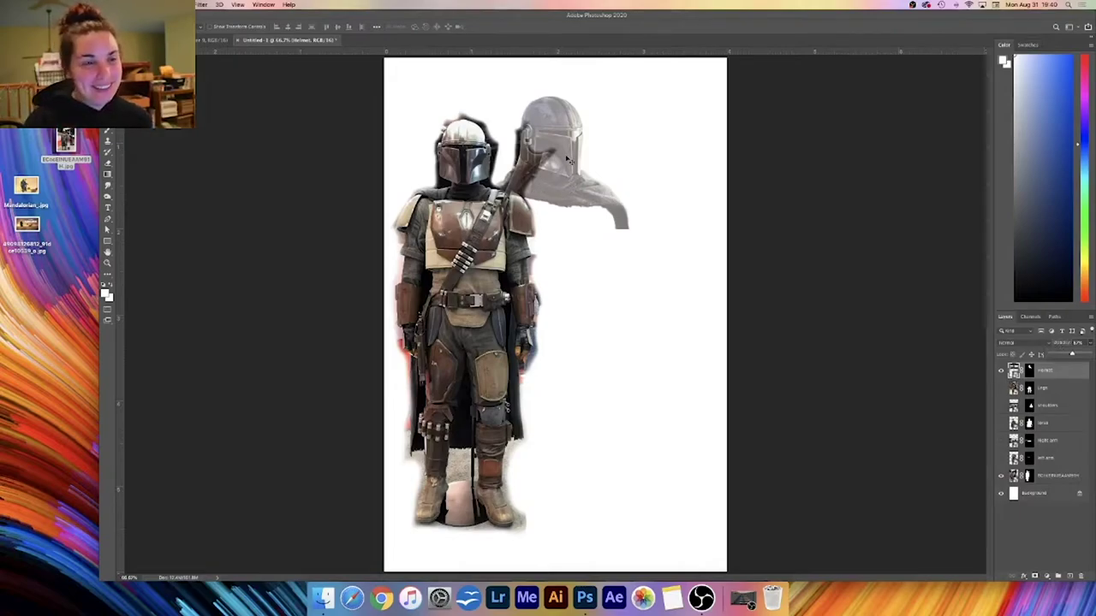
- Position the semi-transparent helmet to the right of the mannequin's head, clear of the rifle
left_click_drag(568, 160, 608, 223)
key("super+plus")
key("super+plus")
left_click_drag(626, 177, 741, 531)
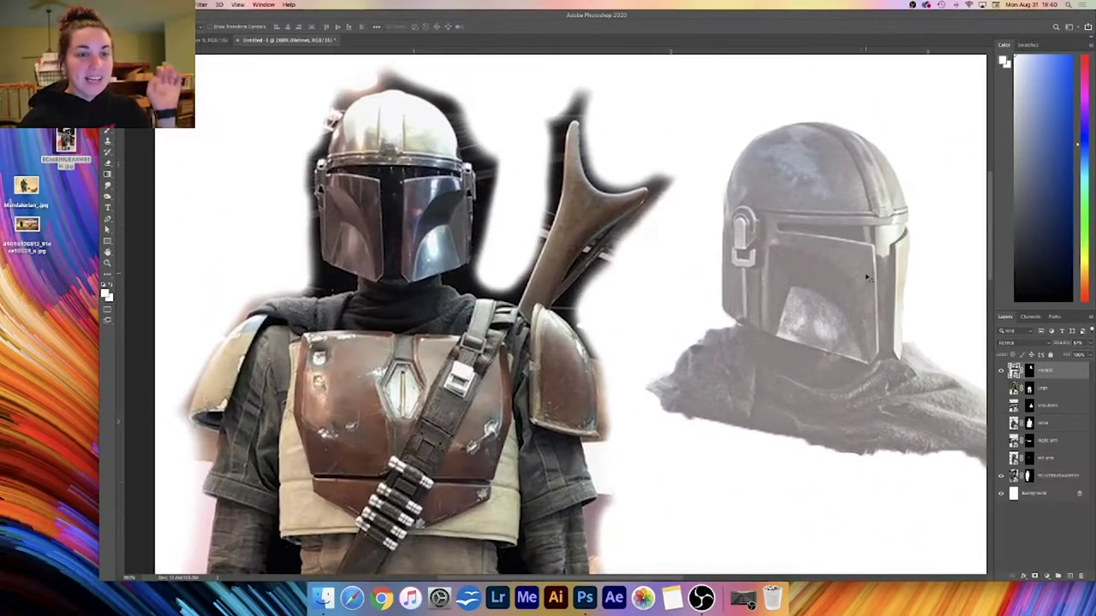
left_click_drag(864, 274, 824, 231)
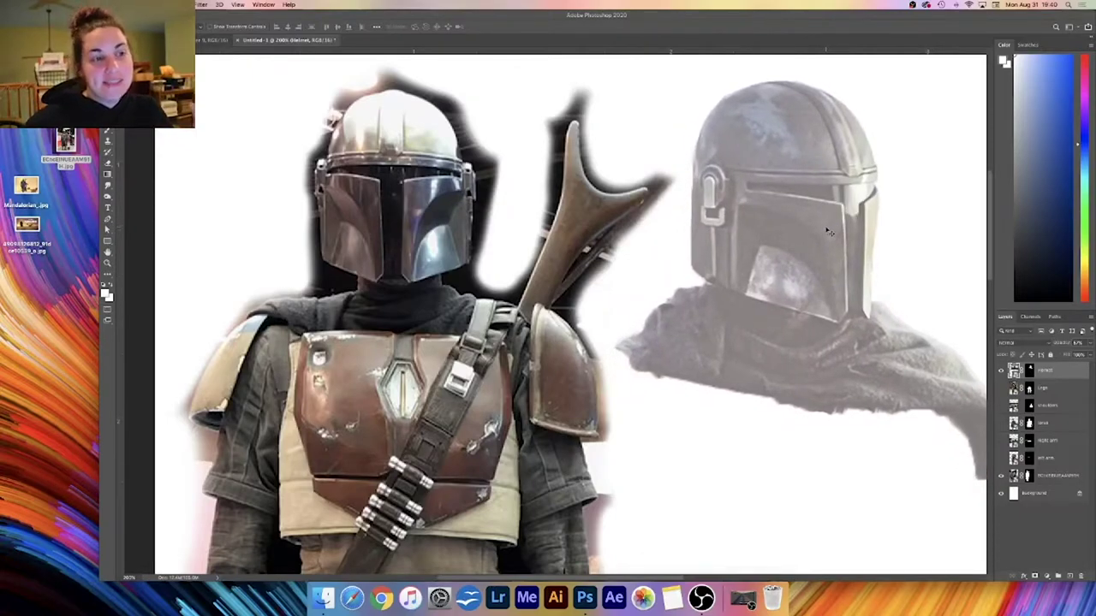
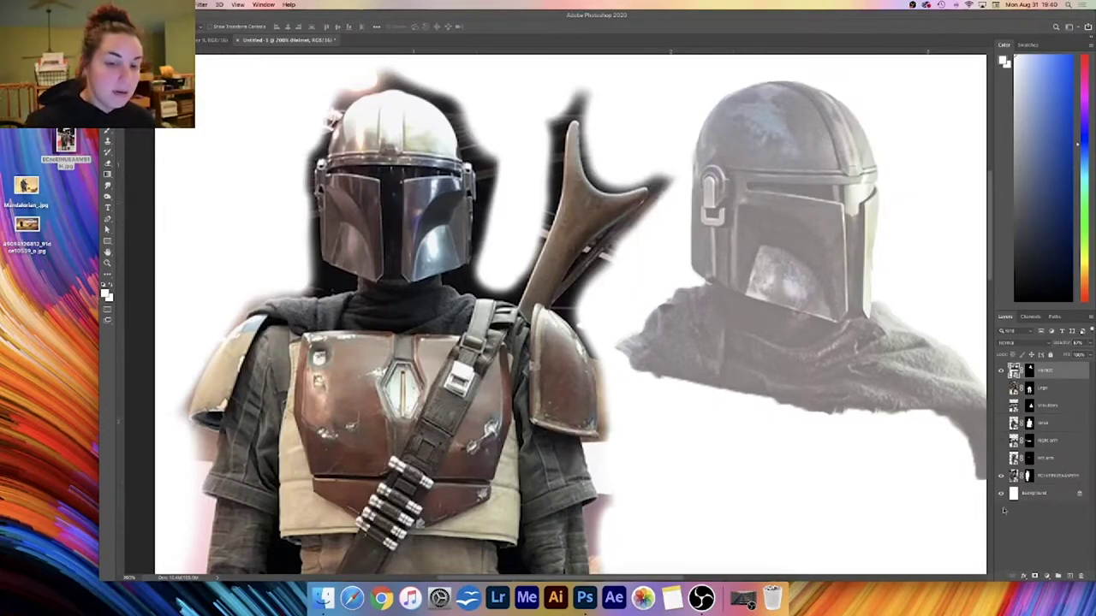
- Add a new layer above the helmet, choose magenta as the brush colour, and try a stroke along the mannequin's visor
left_click(1068, 579)
key("b")
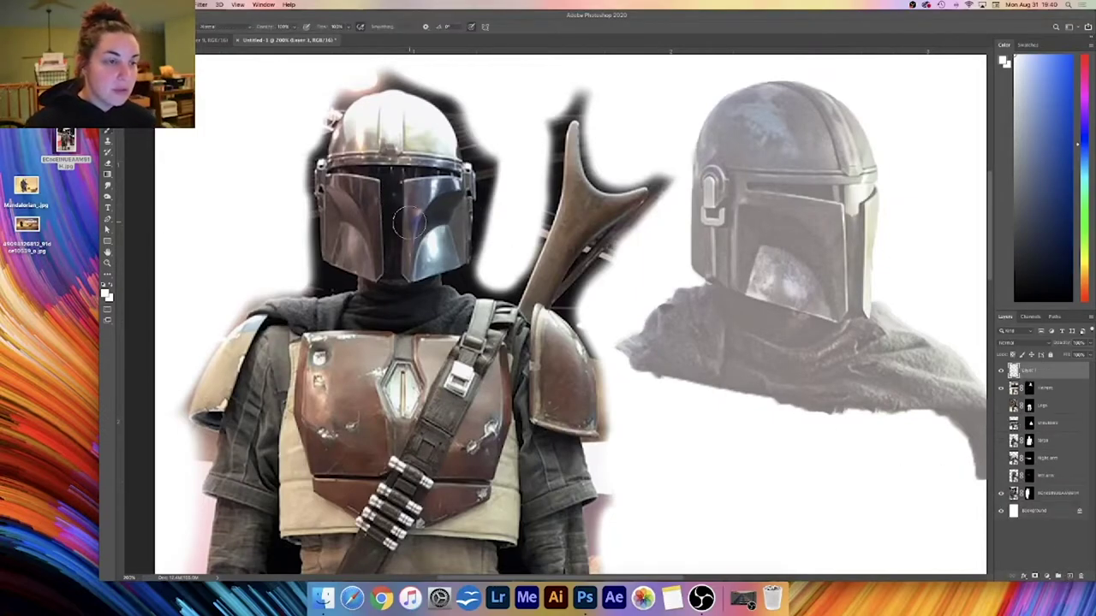
left_click_drag(1083, 101, 1084, 83)
left_click(1067, 87)
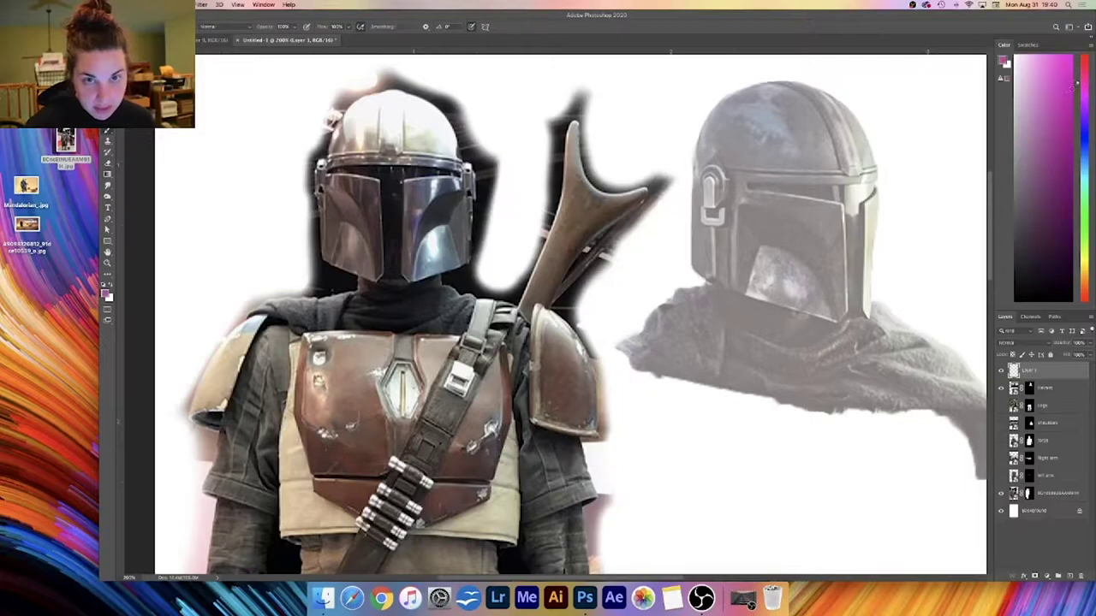
left_click_drag(380, 182, 387, 261)
key("super+z")
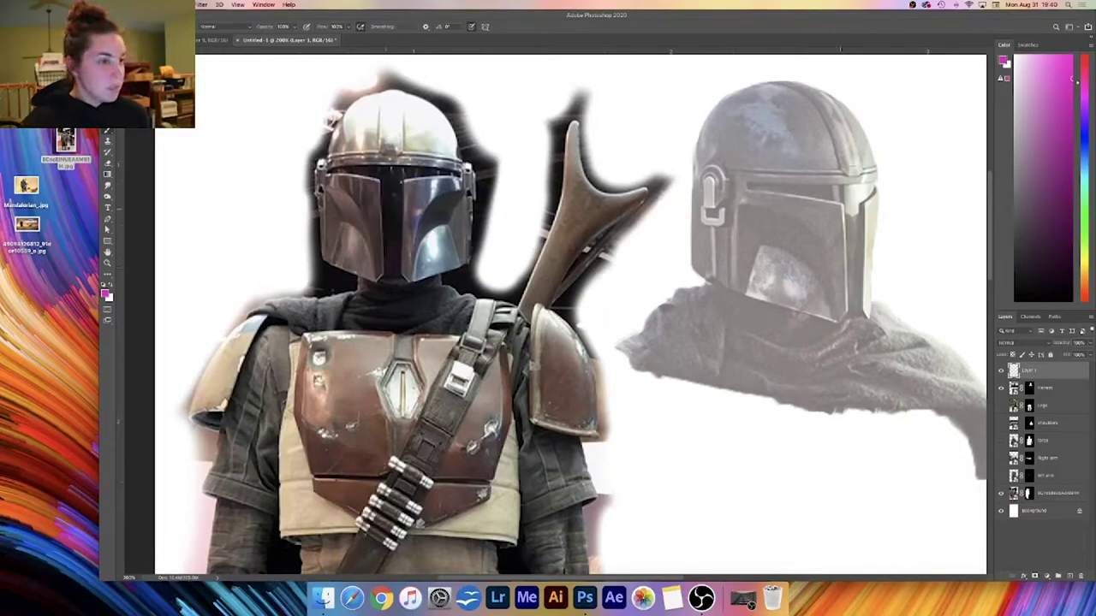
- Free-transform the helmet over the mannequin's head and scale it down proportionally to match the size of the mannequin's visor
left_click(1044, 388)
key("super+t")
left_click_drag(827, 241, 387, 181)
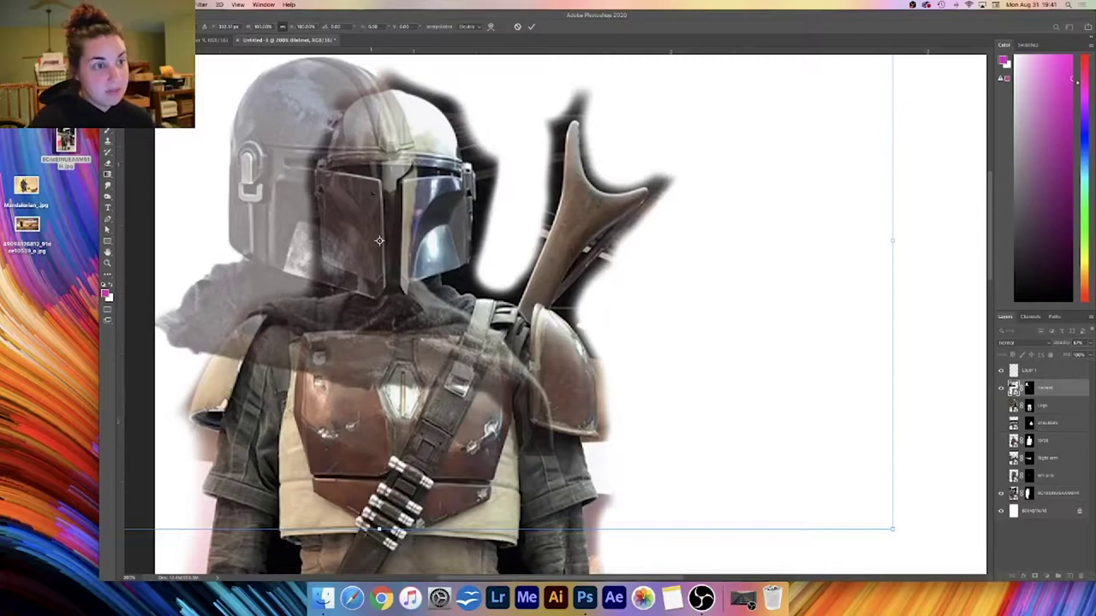
left_click_drag(895, 532, 673, 406)
left_click_drag(270, 179, 379, 226)
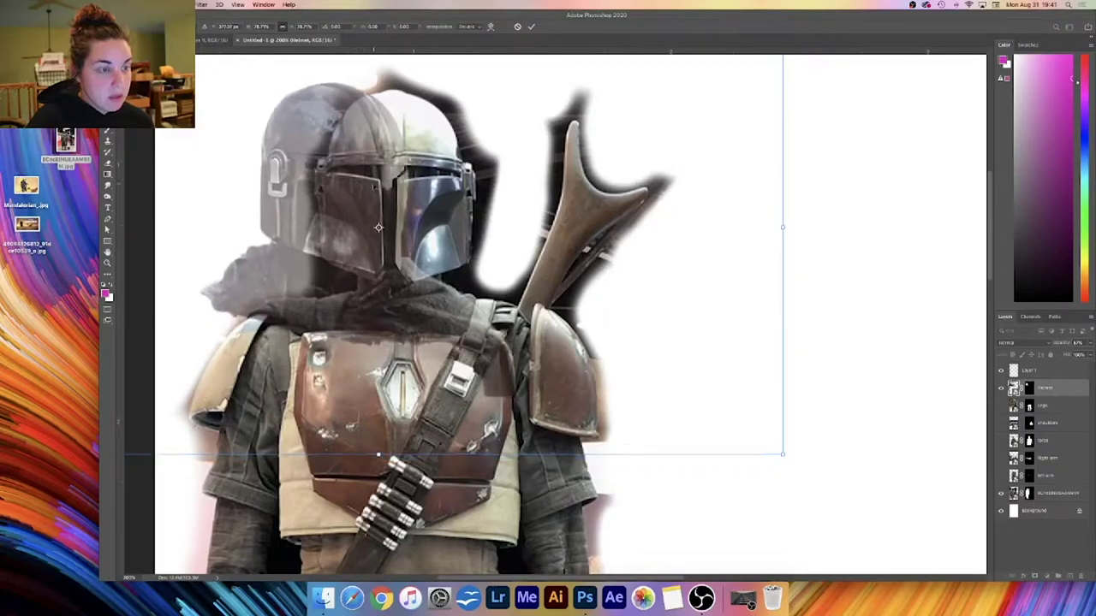
left_click_drag(784, 454, 815, 493)
left_click_drag(646, 285, 626, 278)
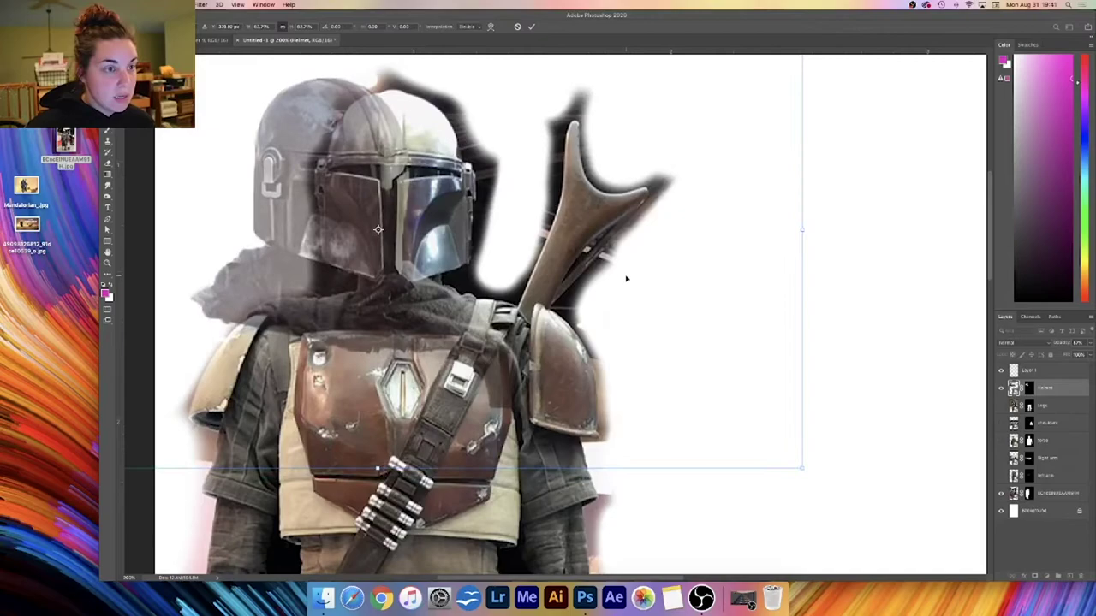
left_click_drag(799, 467, 820, 478)
left_click_drag(729, 350, 721, 347)
mouse_move(499, 266)
left_mouse_down()
mouse_move(513, 262)
mouse_move(512, 277)
mouse_move(499, 262)
mouse_move(727, 267)
mouse_move(838, 296)
mouse_move(605, 195)
mouse_move(516, 281)
mouse_move(501, 268)
left_mouse_up()
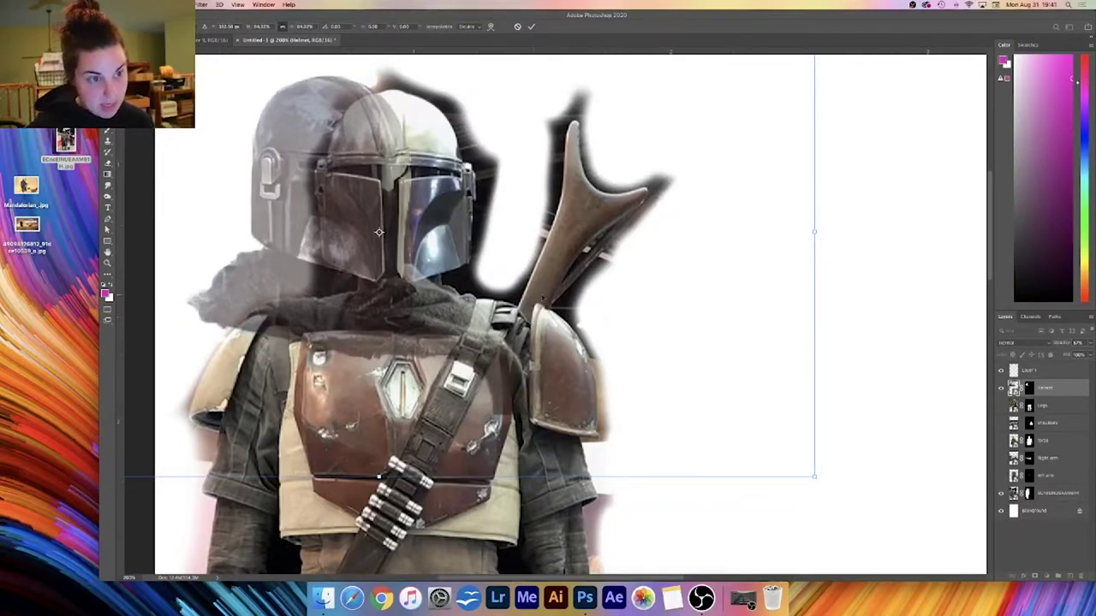
- Move the resized helmet back beside the mannequin and restore its opacity to 100%, keeping it a smart object
left_click_drag(363, 255, 845, 243)
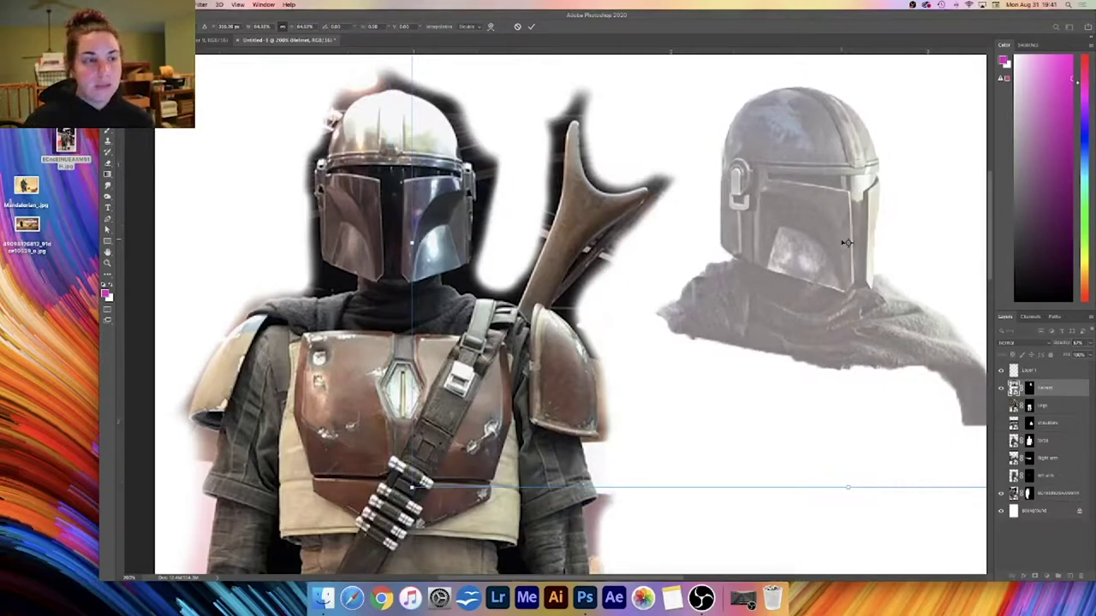
key("Return")
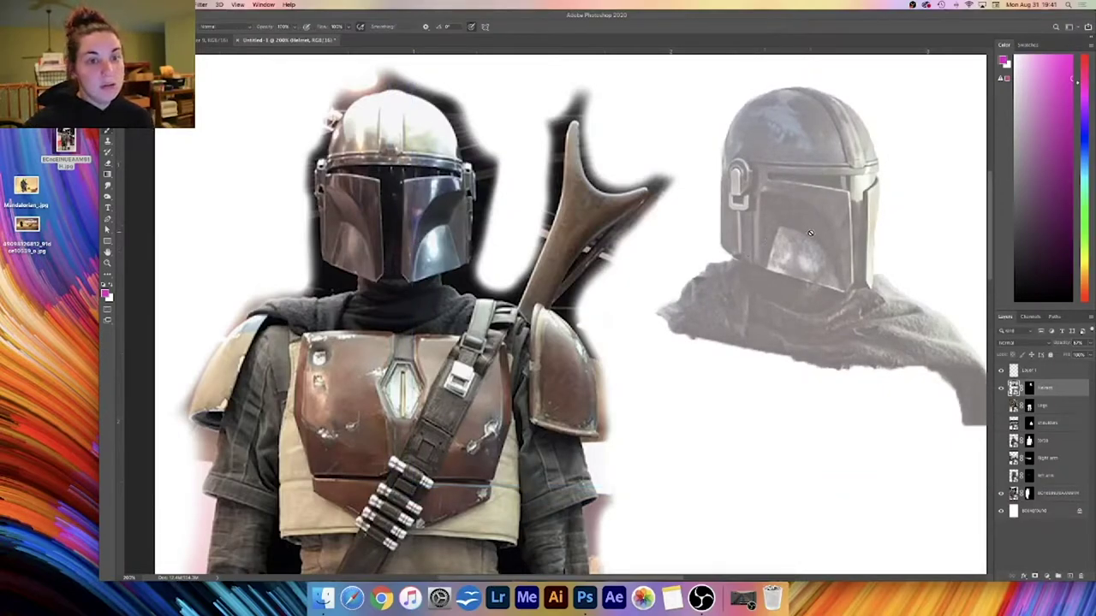
left_click(1090, 343)
left_click_drag(1079, 356, 1091, 356)
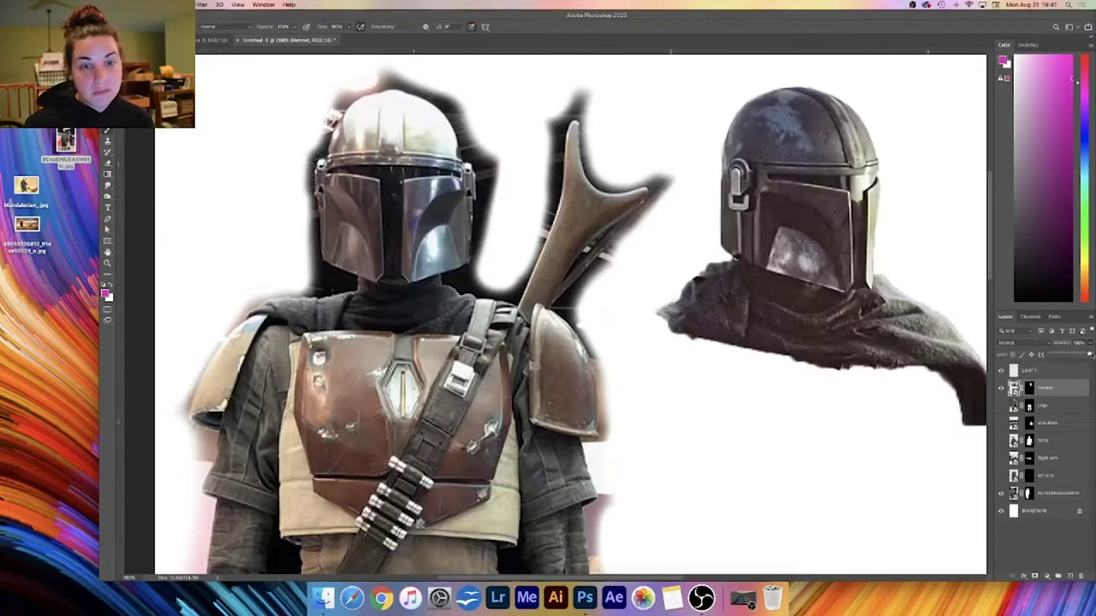
left_click(791, 180)
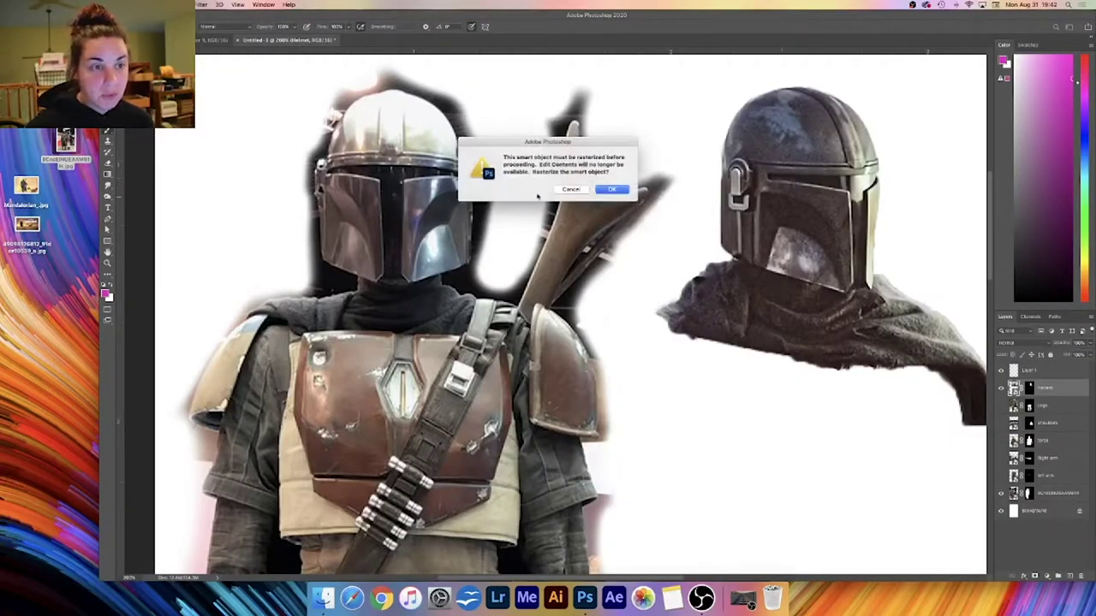
left_click(572, 190)
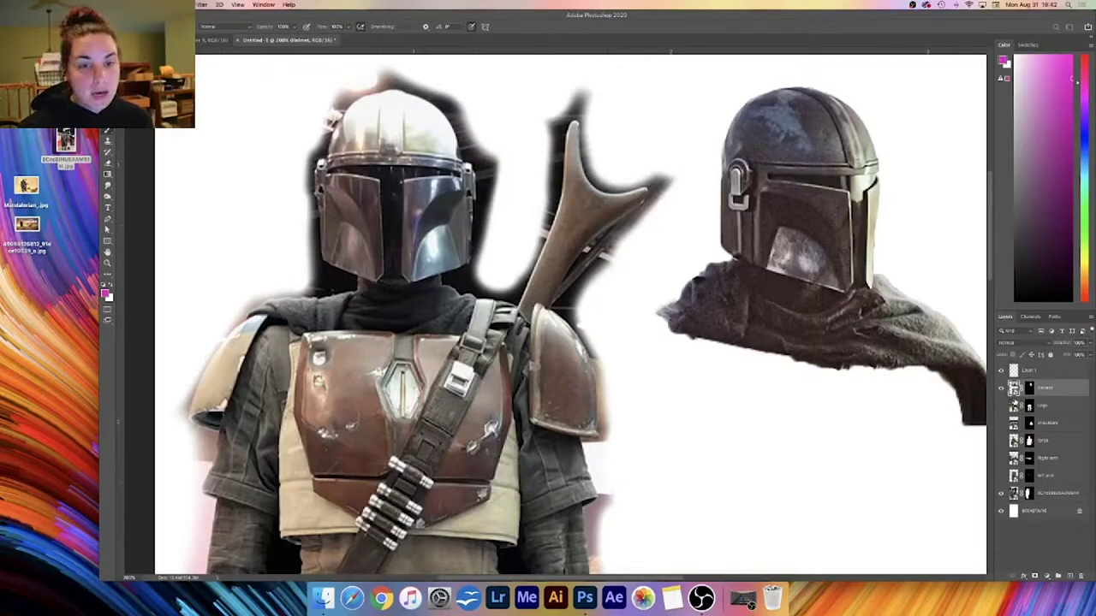
- Show the shoulders layer and move the armoured bust up to the right of the mannequin, below the helmet
left_click(1052, 425)
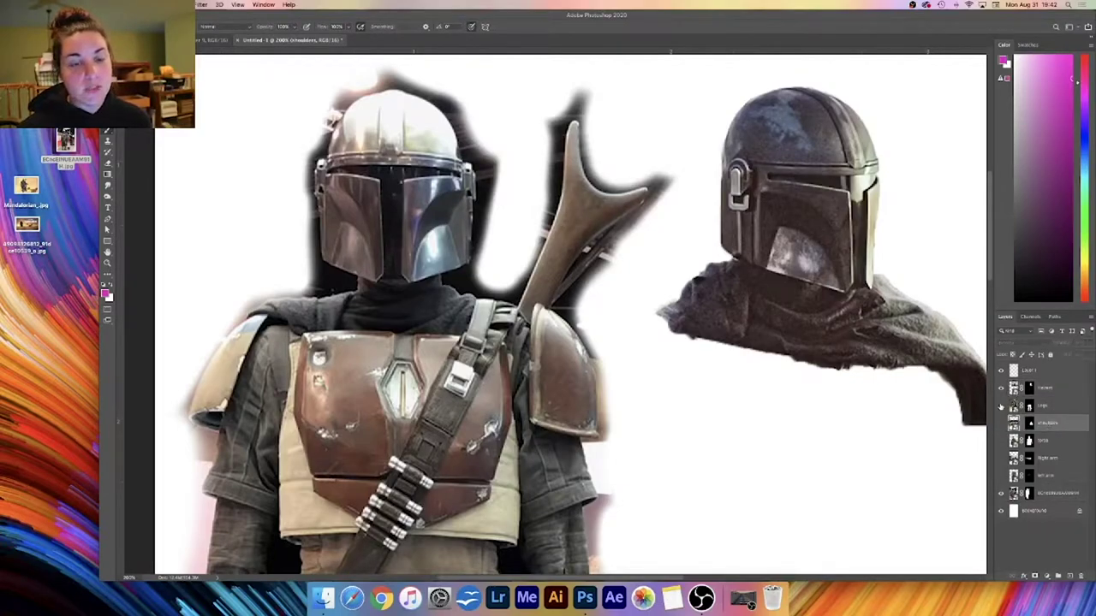
left_click(1000, 423)
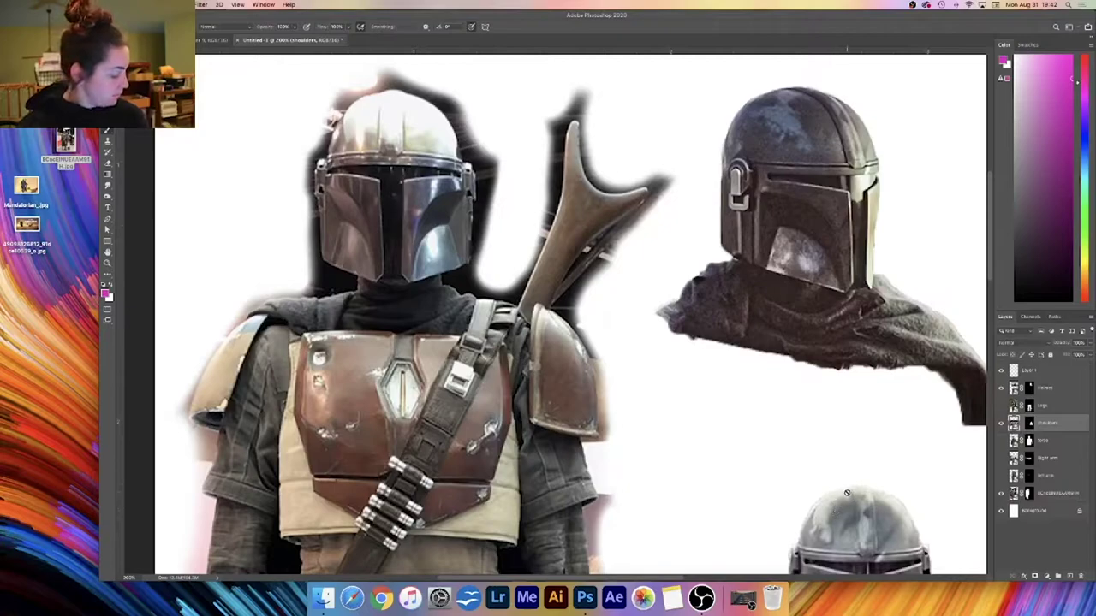
key("v")
mouse_move(845, 519)
left_mouse_down()
mouse_move(551, 228)
mouse_move(716, 364)
mouse_move(843, 385)
left_mouse_up()
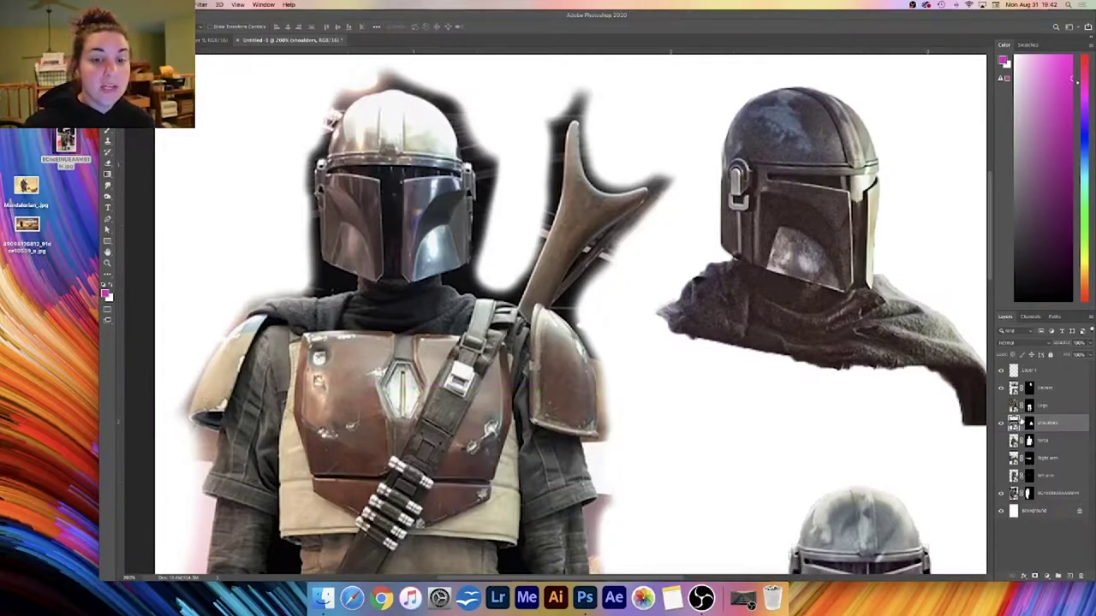
left_click_drag(901, 520, 907, 462)
left_click_drag(909, 513, 766, 226)
key("super+minus")
- Raise the shoulders bust to the mannequin's upper-body level and hide the helmet layer
left_click(1060, 446)
left_click(1046, 427)
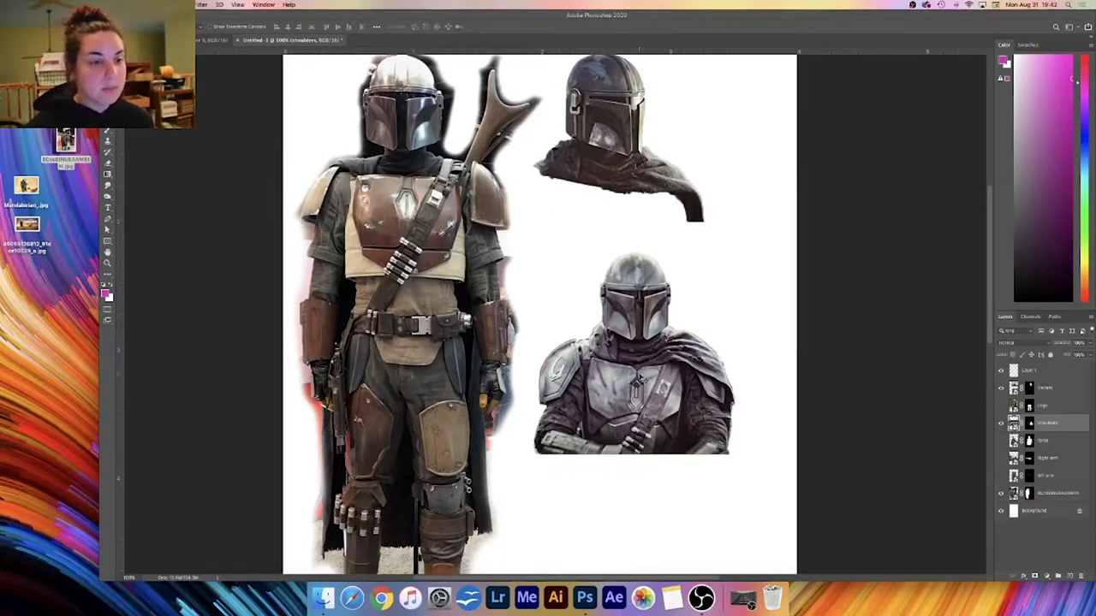
left_click_drag(640, 377, 673, 244)
left_click(1001, 388)
- Make the shoulders layer partly transparent and shift the bust slightly closer to the mannequin
left_click(1089, 346)
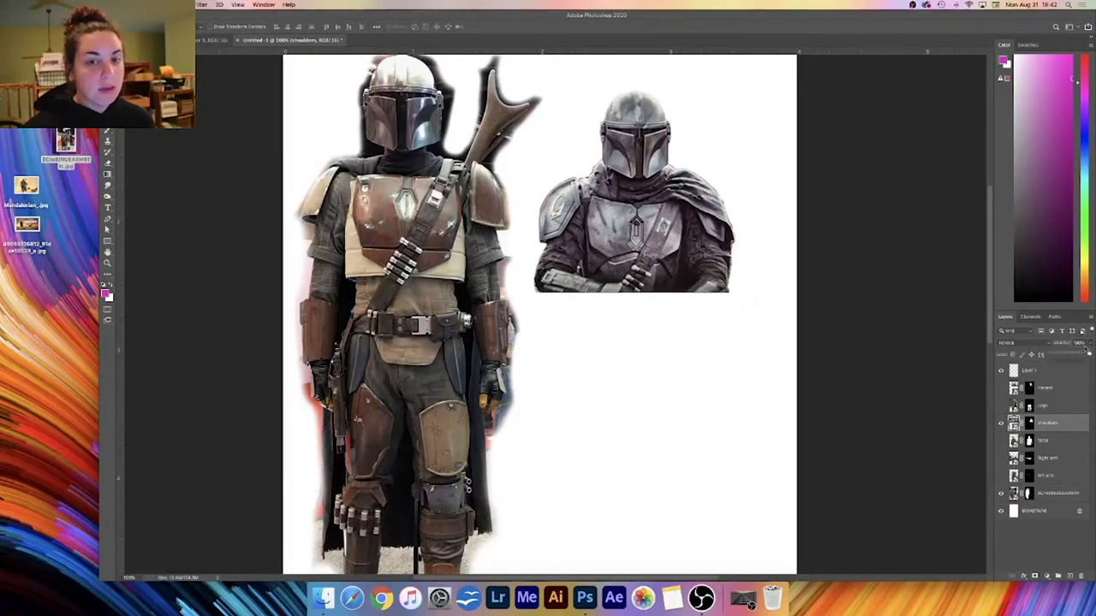
left_click_drag(1060, 356, 1058, 356)
mouse_move(686, 246)
left_mouse_down()
mouse_move(664, 257)
mouse_move(680, 236)
left_mouse_up()
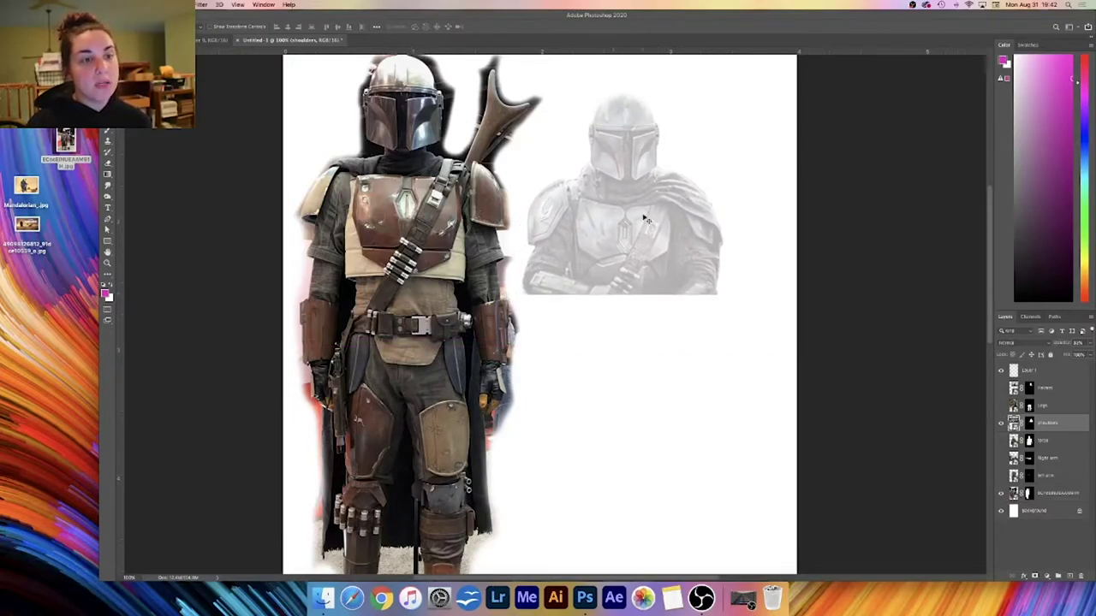
left_click(1088, 345)
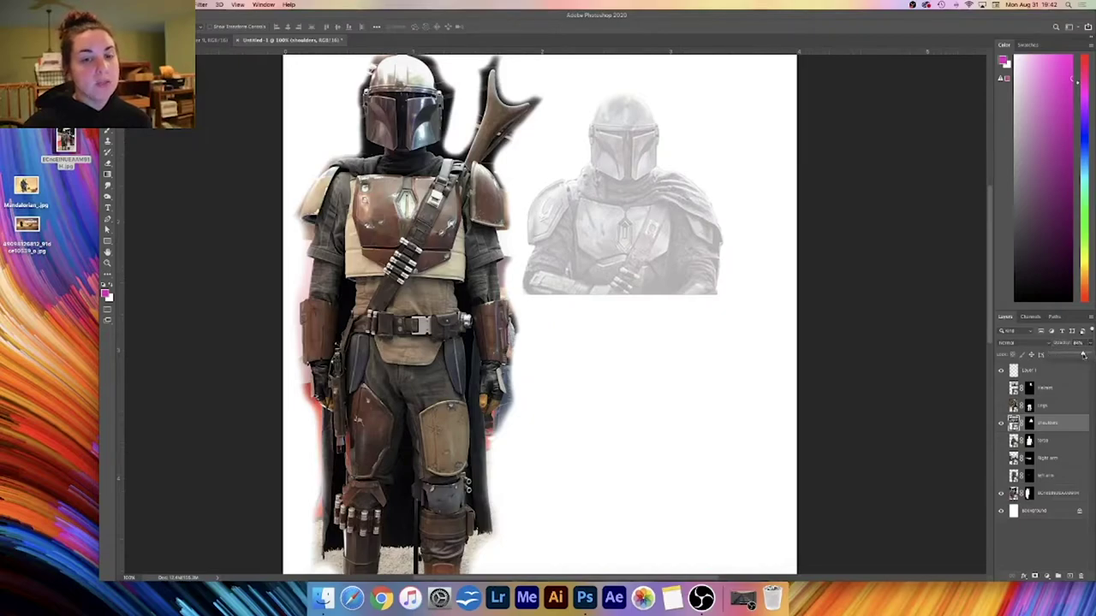
left_click_drag(1084, 355, 1080, 356)
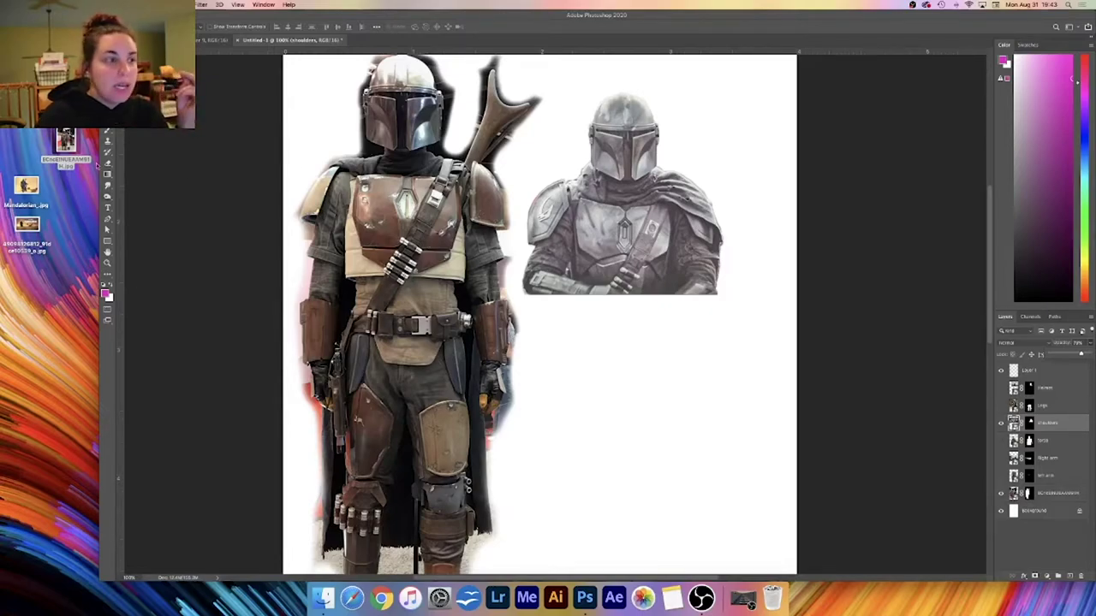
- Switch to Finder and preview the images in the mandalorian folder to find a full-body figure in beskar armour
left_click(323, 597)
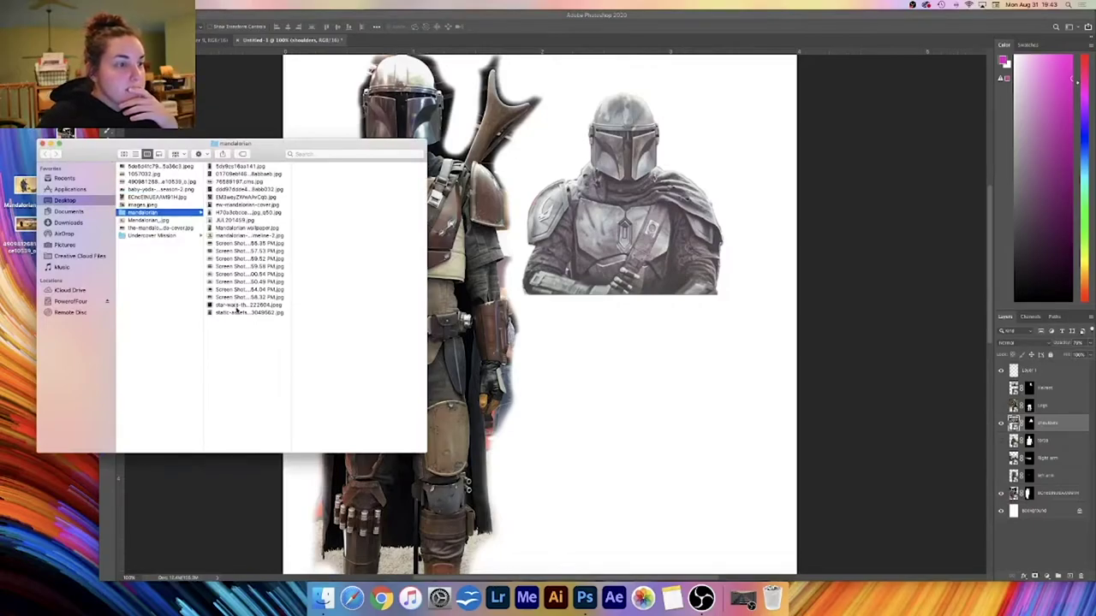
left_click(237, 307)
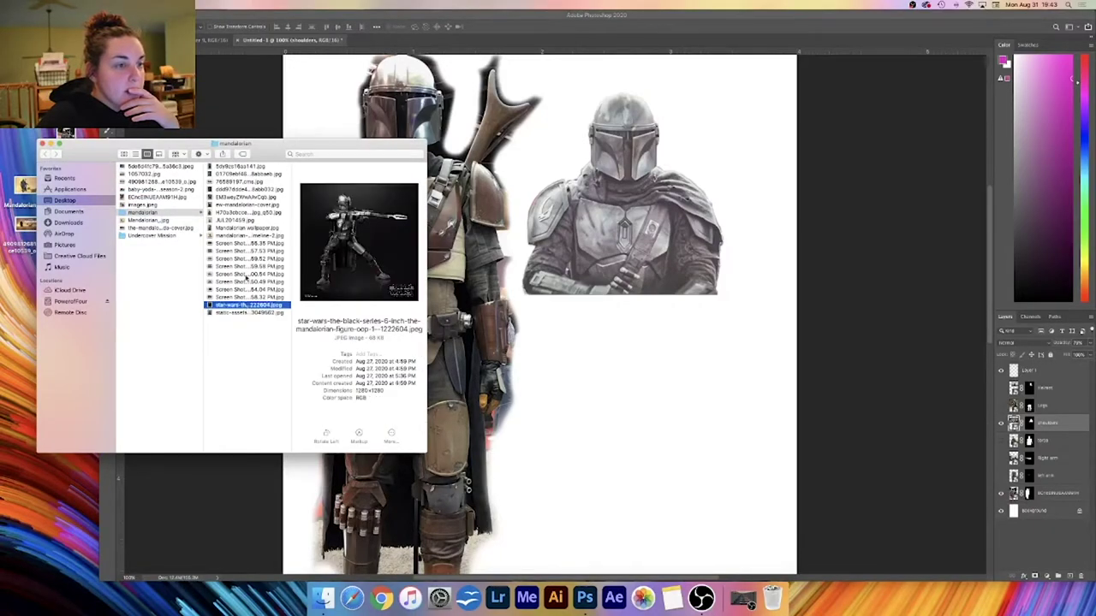
left_click(235, 228)
left_click(237, 220)
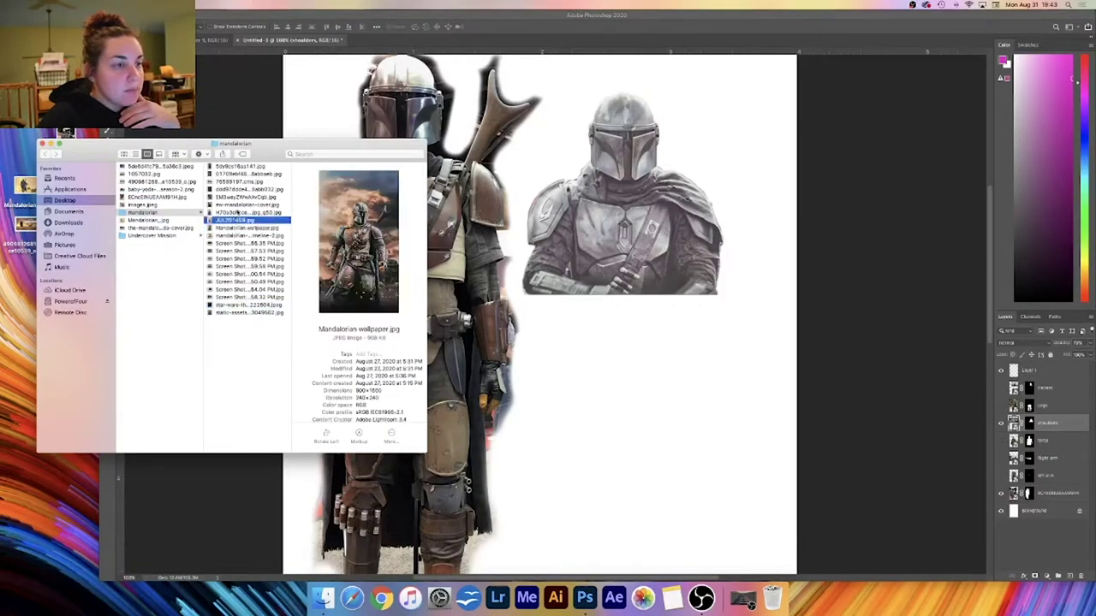
left_click(237, 213)
left_click(241, 205)
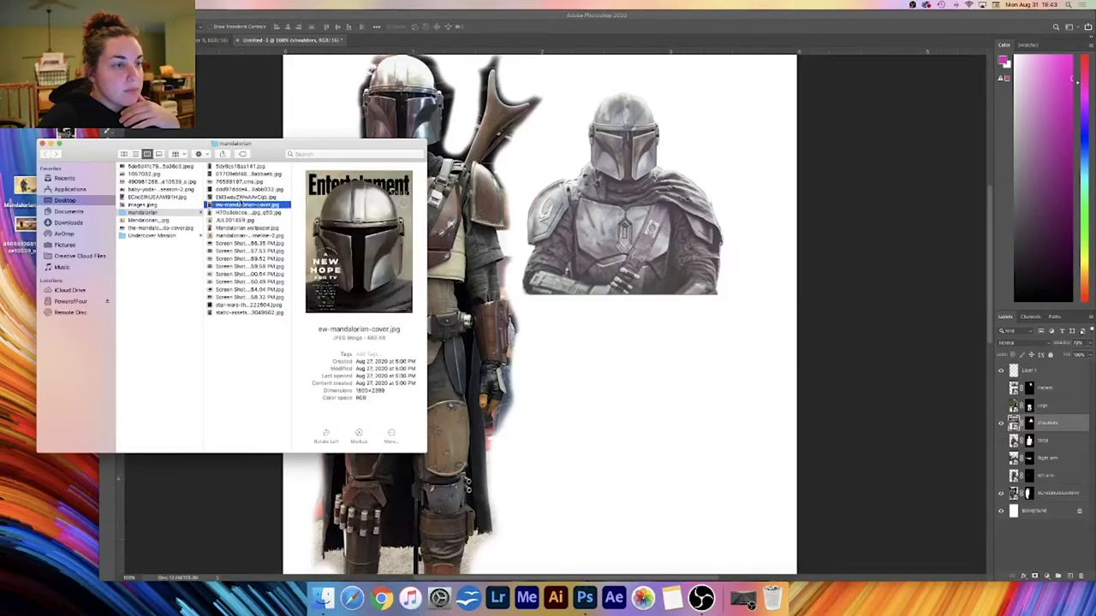
left_click(250, 190)
left_click(254, 182)
left_click(253, 190)
- Place the full-body walking Mandalorian image above the shoulders layer at its fitted size and hide the shoulders layer
left_click_drag(404, 182, 557, 314)
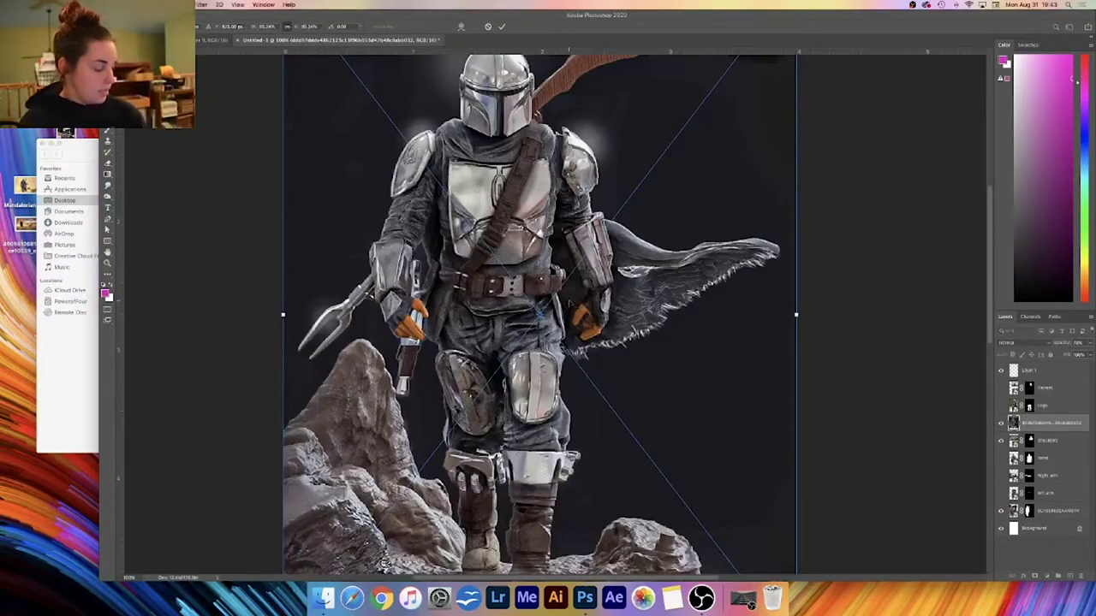
key("Return")
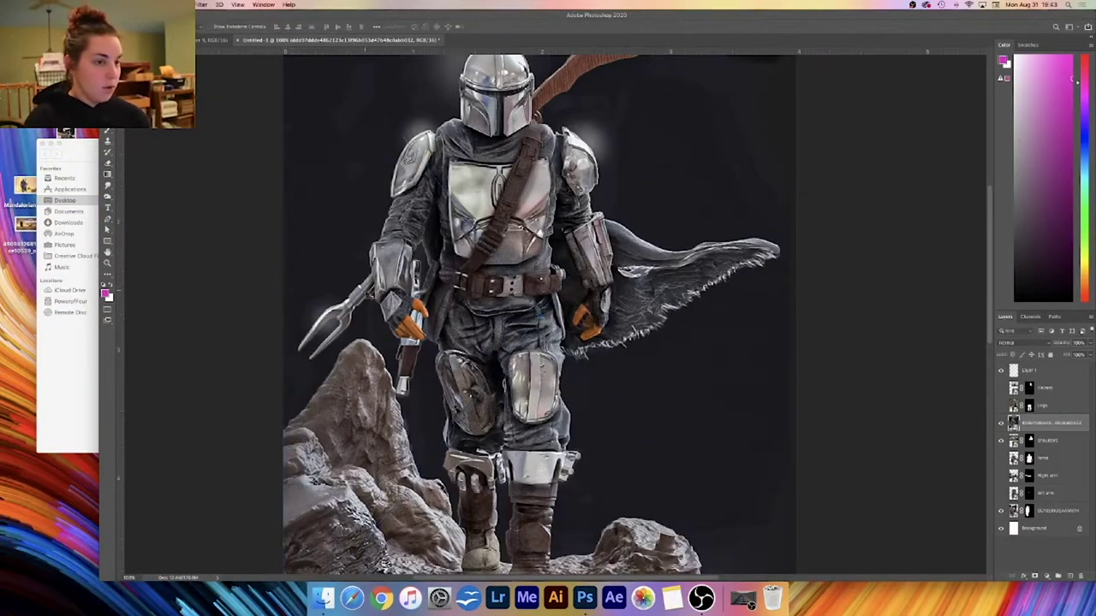
key("super+minus")
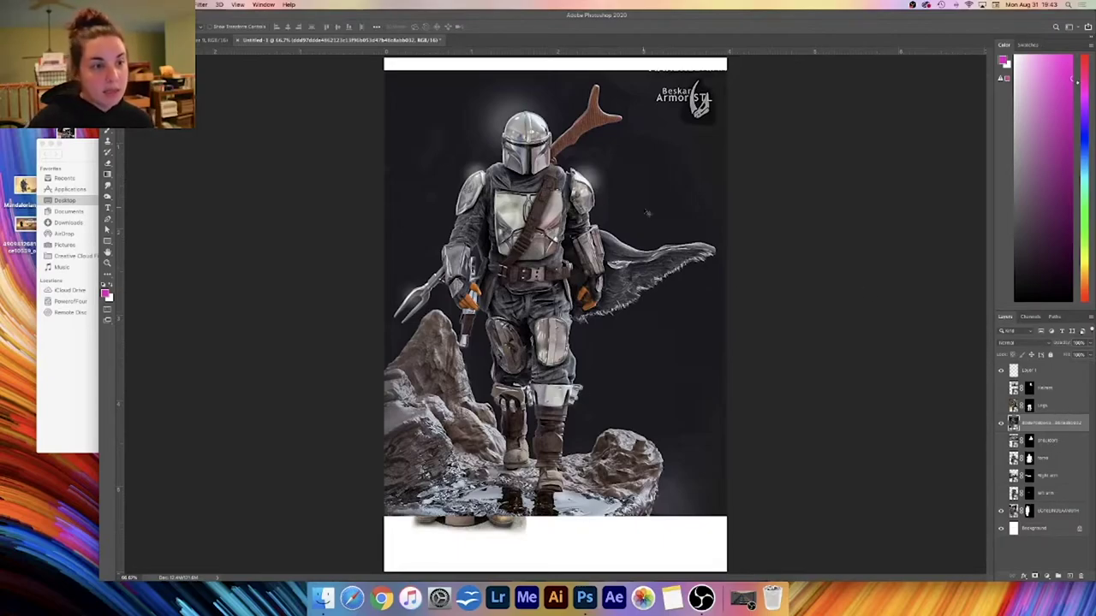
- Shift the walking figure image toward the mannequin and lower its opacity so the mannequin shows through
left_click_drag(524, 188, 540, 221)
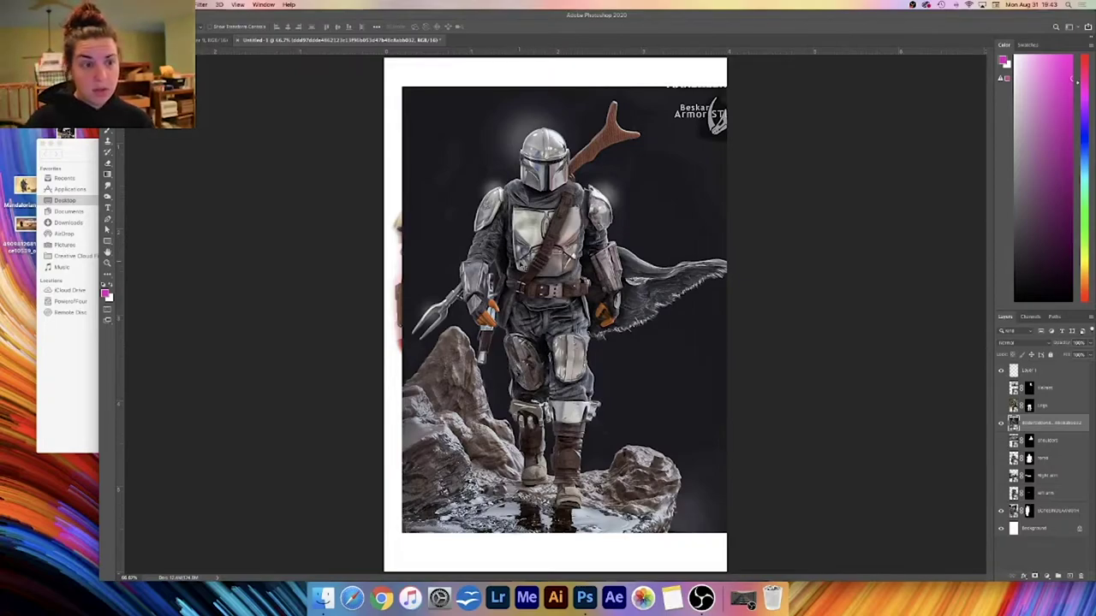
mouse_move(503, 261)
left_mouse_down()
mouse_move(565, 248)
mouse_move(641, 280)
mouse_move(650, 256)
mouse_move(489, 251)
left_mouse_up()
left_click_drag(1064, 354, 1062, 354)
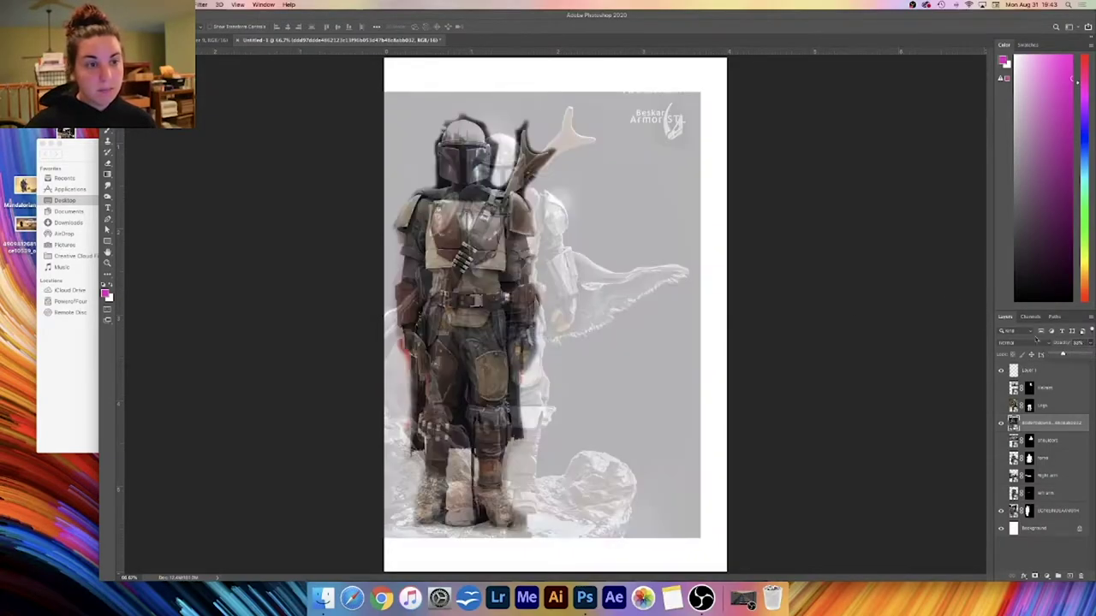
- Switch to full-screen view and align the walking figure's helmet over the mannequin's helmet
left_click_drag(557, 254, 663, 428)
key("super+plus")
key("super+plus")
scroll(663, 429, "up", 3)
key("f")
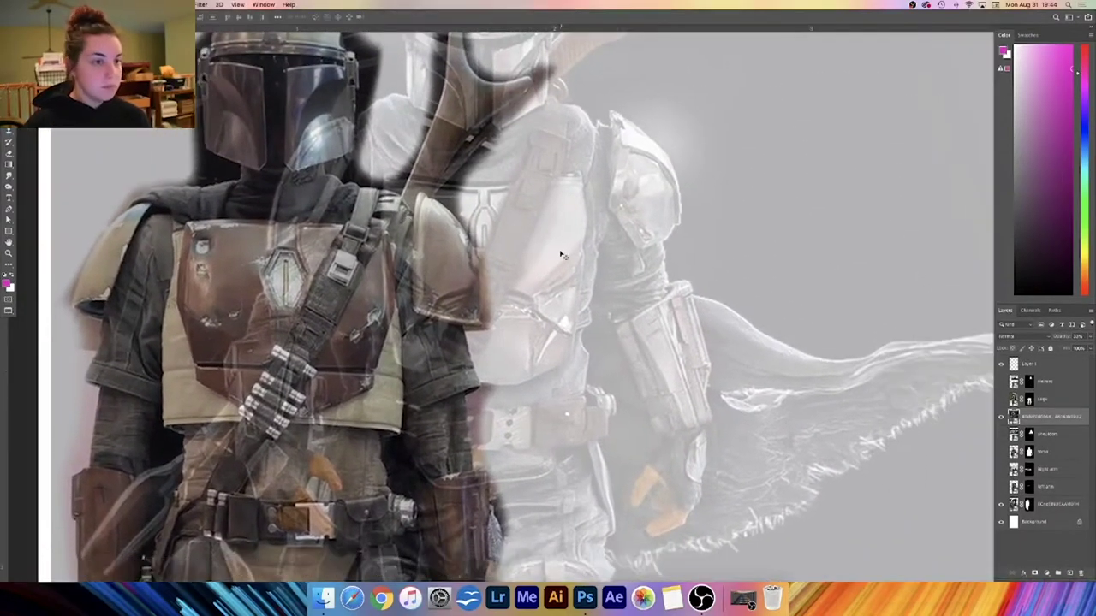
left_click_drag(544, 191, 655, 371)
left_click_drag(634, 247, 420, 180)
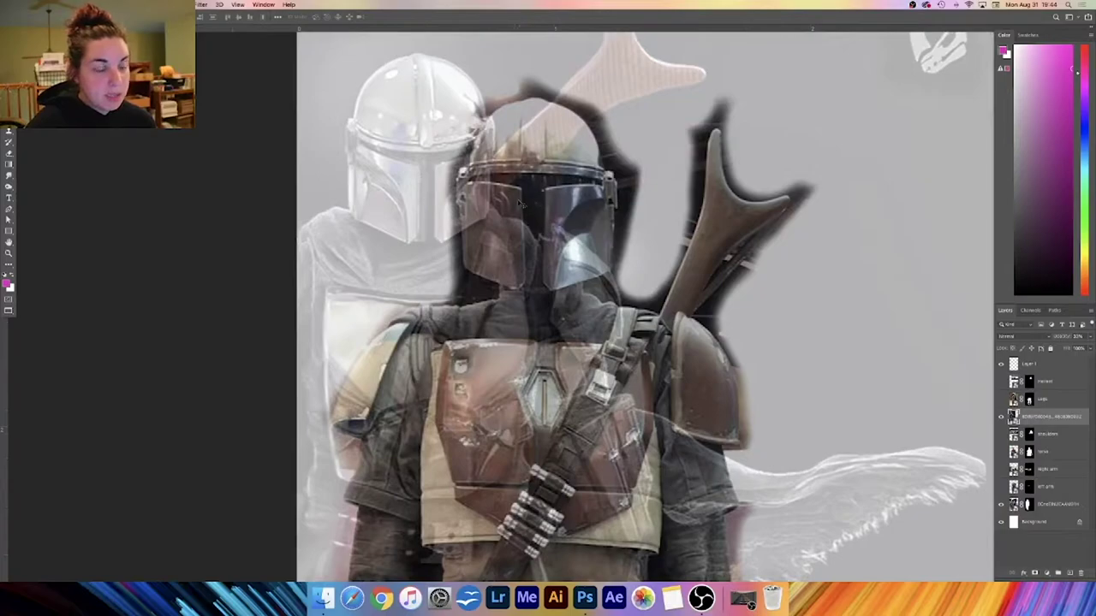
left_click_drag(457, 195, 558, 211)
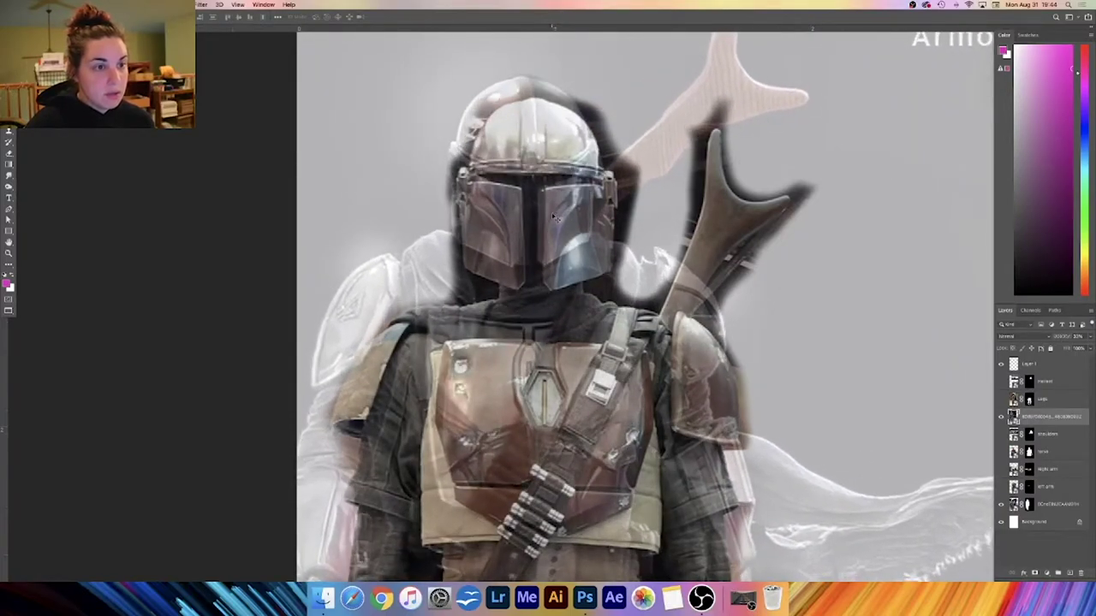
- Free-transform the walking figure image, enlarging it proportionally and repositioning it against the mannequin's full height
key("super+minus")
key("super+minus")
key("super+minus")
left_click_drag(725, 366, 673, 216)
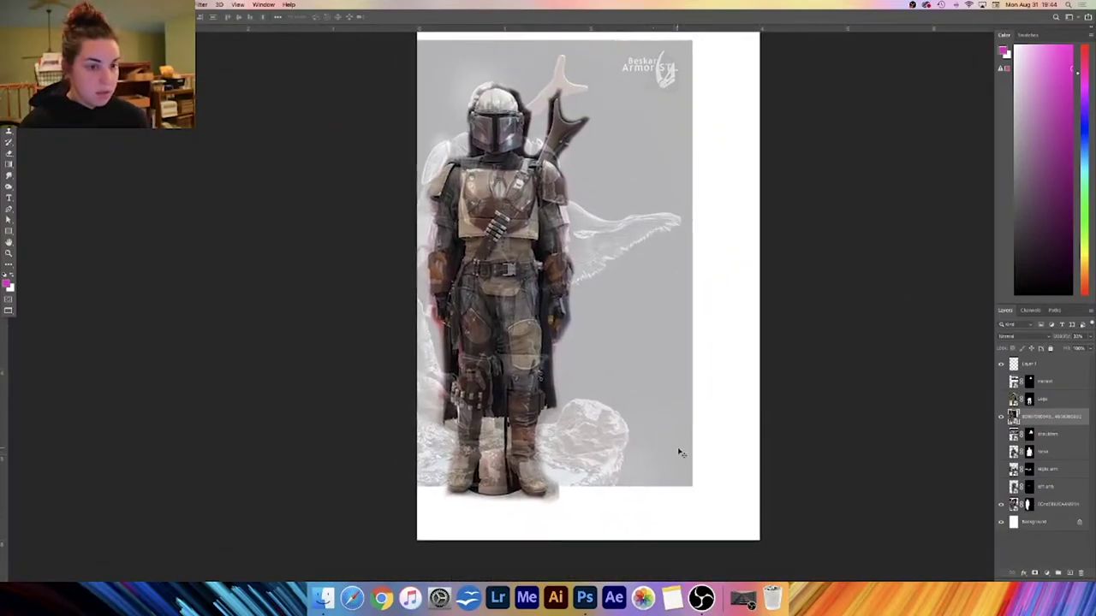
key("super+t")
left_click_drag(691, 483, 724, 520)
mouse_move(627, 253)
left_mouse_down()
mouse_move(612, 242)
mouse_move(636, 245)
left_mouse_up()
left_click_drag(707, 518, 766, 569)
left_click_drag(662, 334, 626, 264)
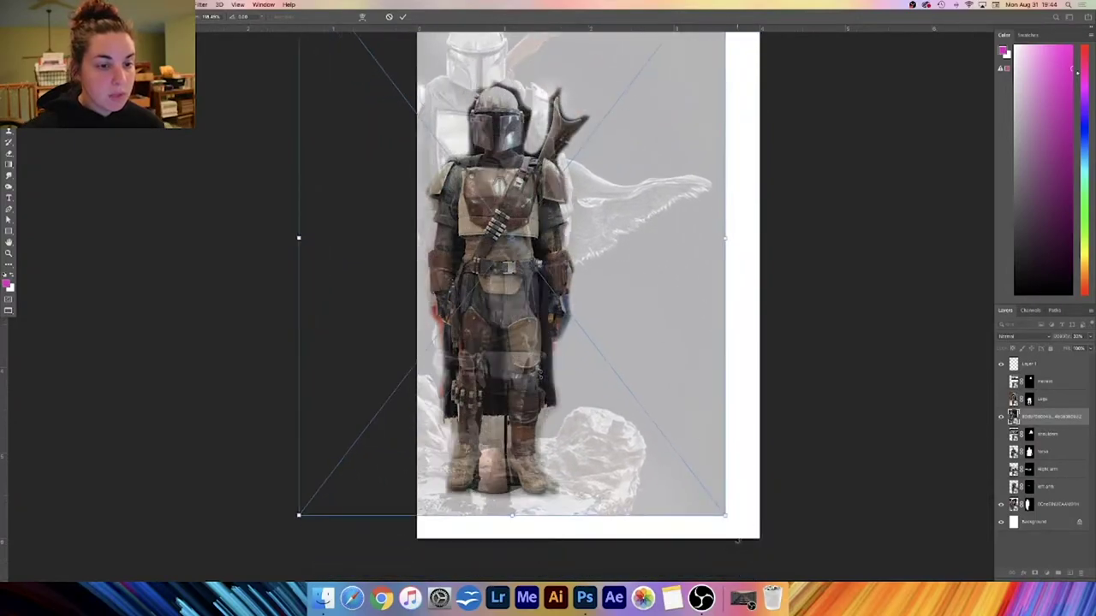
left_click_drag(726, 516, 696, 443)
left_click_drag(561, 162, 796, 490)
key("Return")
- Move the enlarged walking figure to the right of the mannequin for a side-by-side comparison
key("super+plus")
key("super+plus")
left_click_drag(713, 256, 710, 374)
left_click_drag(626, 193, 686, 285)
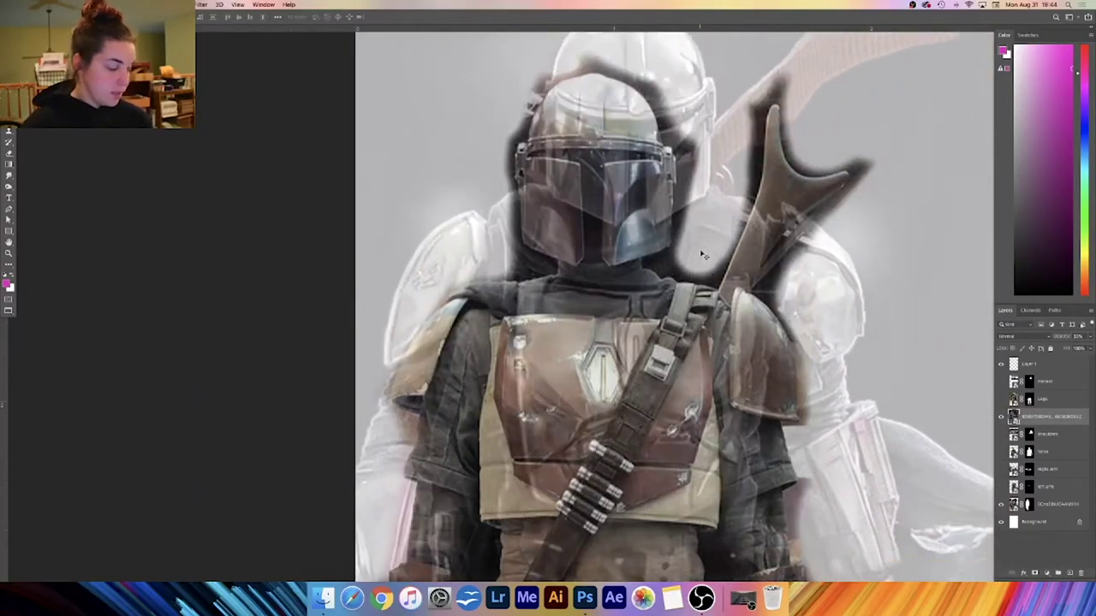
key("super+minus")
left_click_drag(744, 364, 731, 334)
left_click_drag(832, 388, 731, 261)
left_click_drag(594, 236, 717, 306)
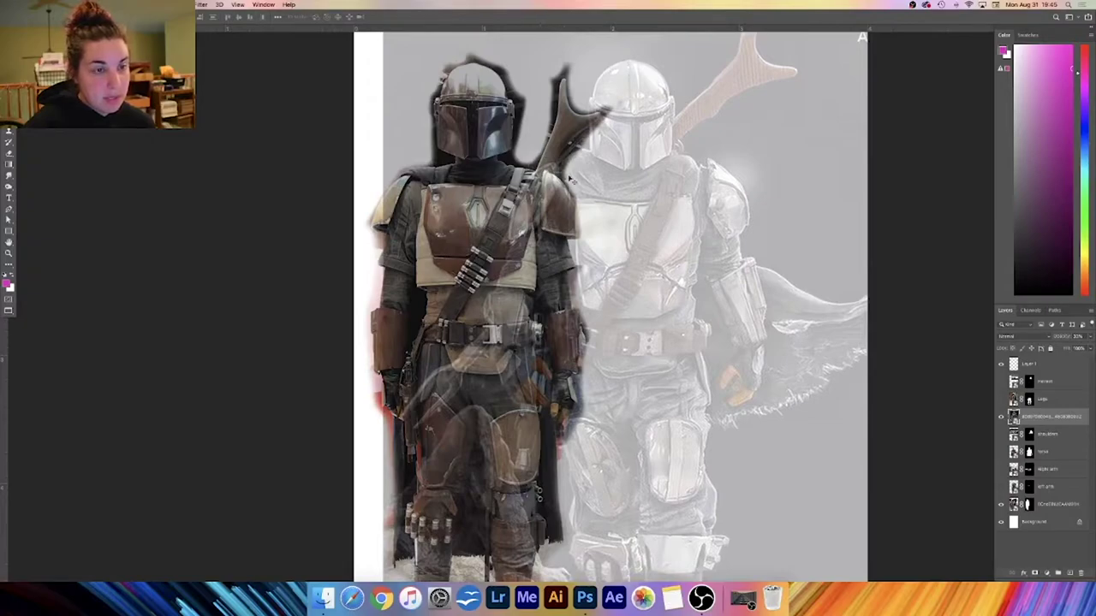
- Shift the walking figure around beside the mannequin to compare the helmets, belts, knees and feet
left_click_drag(603, 181, 579, 216)
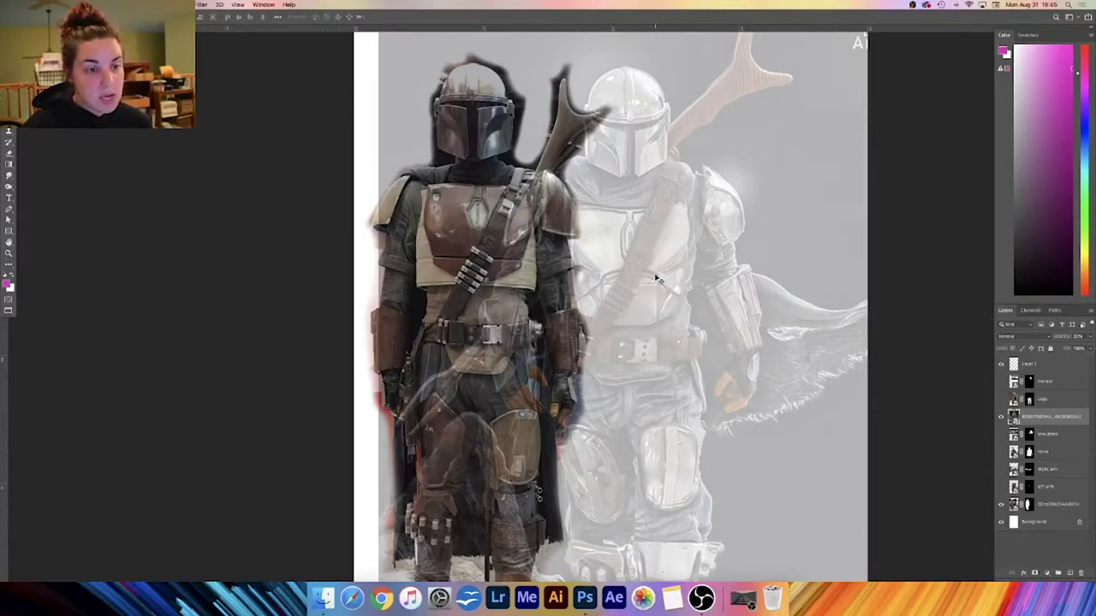
left_click_drag(652, 275, 681, 275)
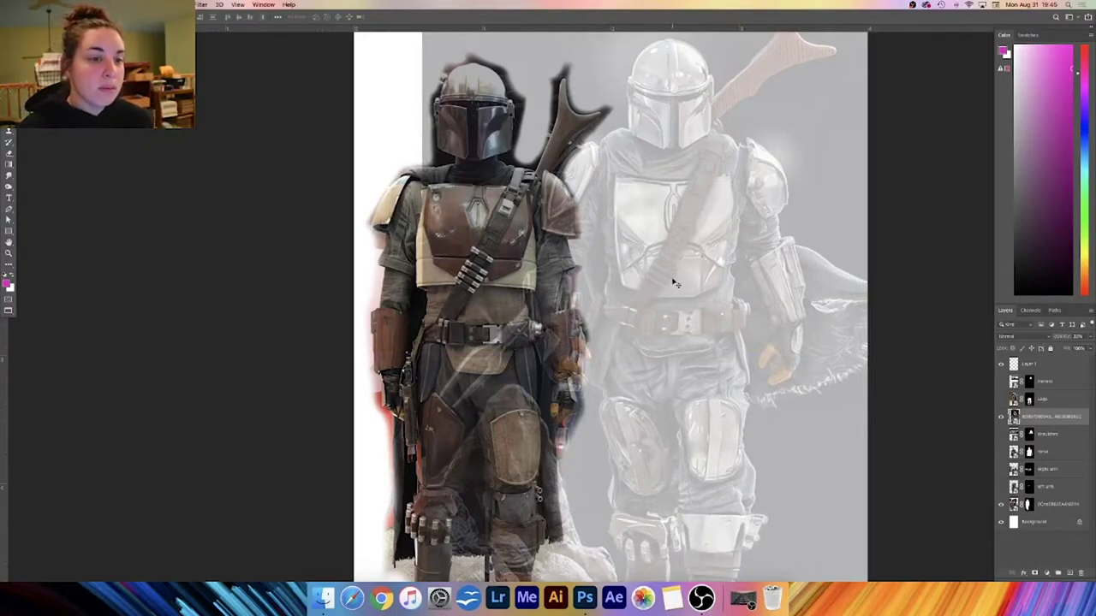
left_click_drag(670, 289, 687, 224)
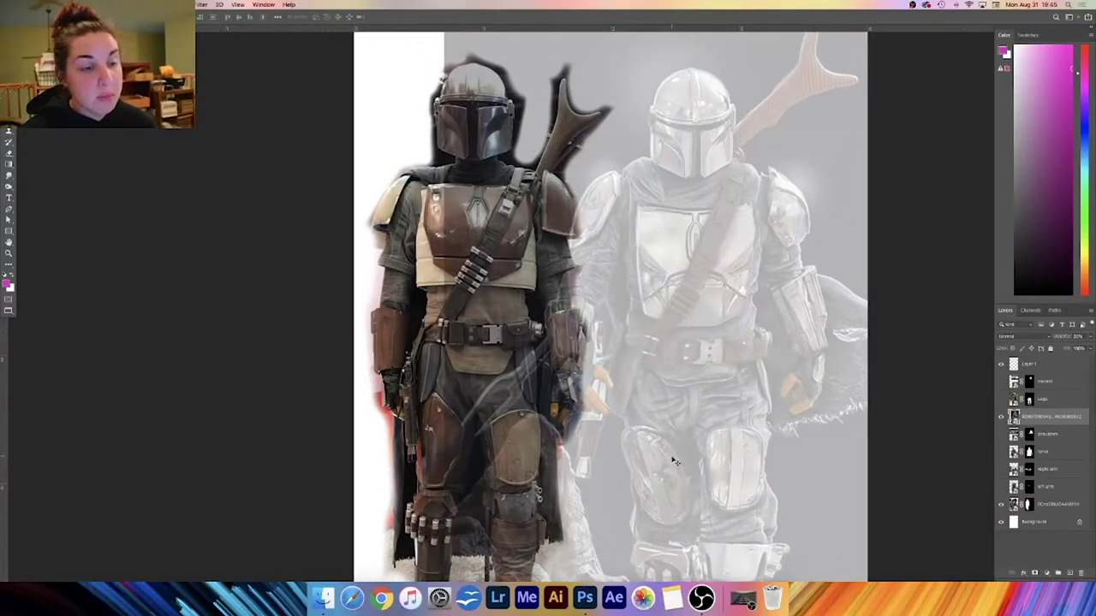
left_click_drag(715, 319, 691, 295)
scroll(691, 296, "down", 5)
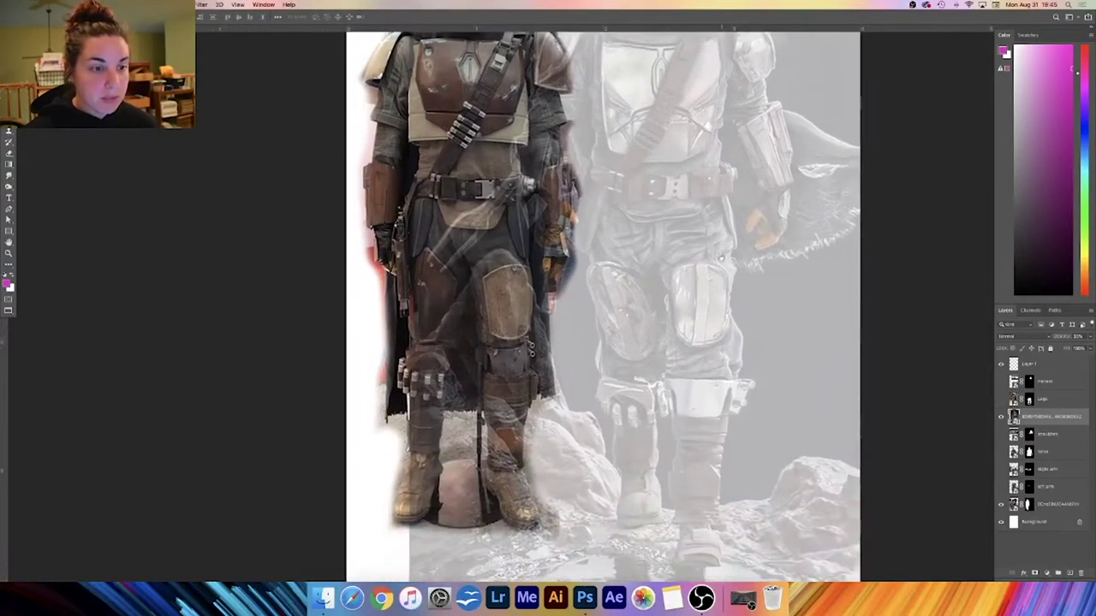
left_click_drag(729, 328, 635, 301)
scroll(640, 273, "down", 6)
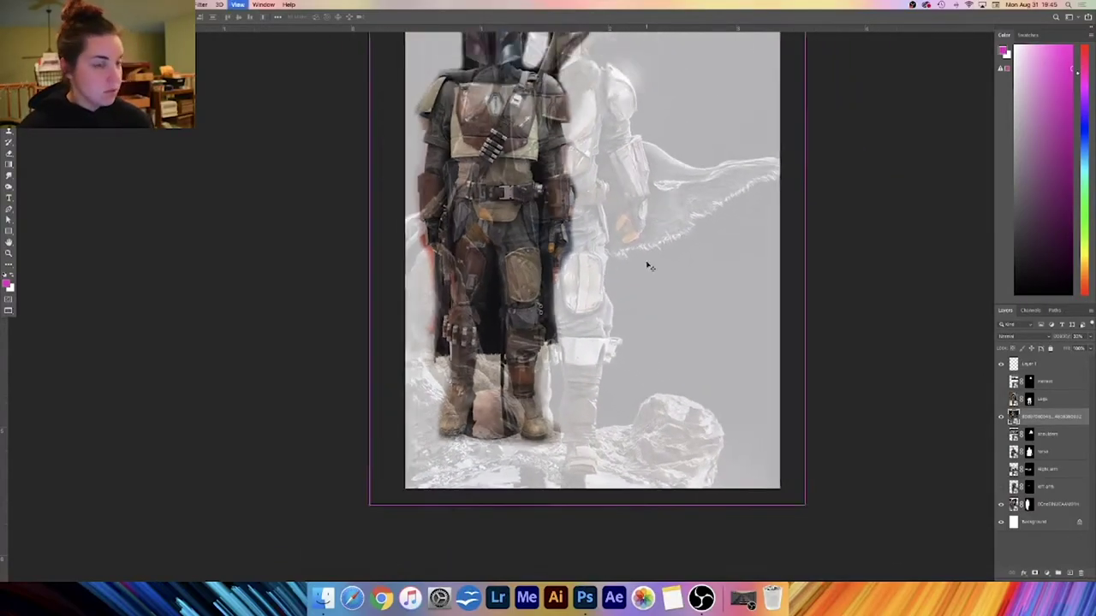
scroll(643, 295, "up", 2)
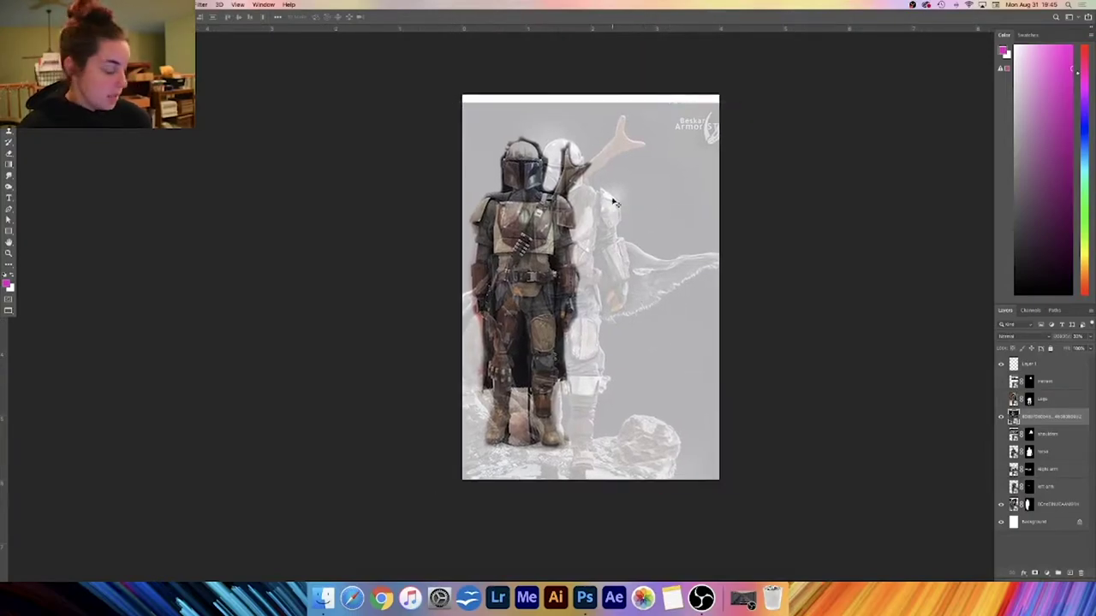
scroll(587, 129, "up", 5)
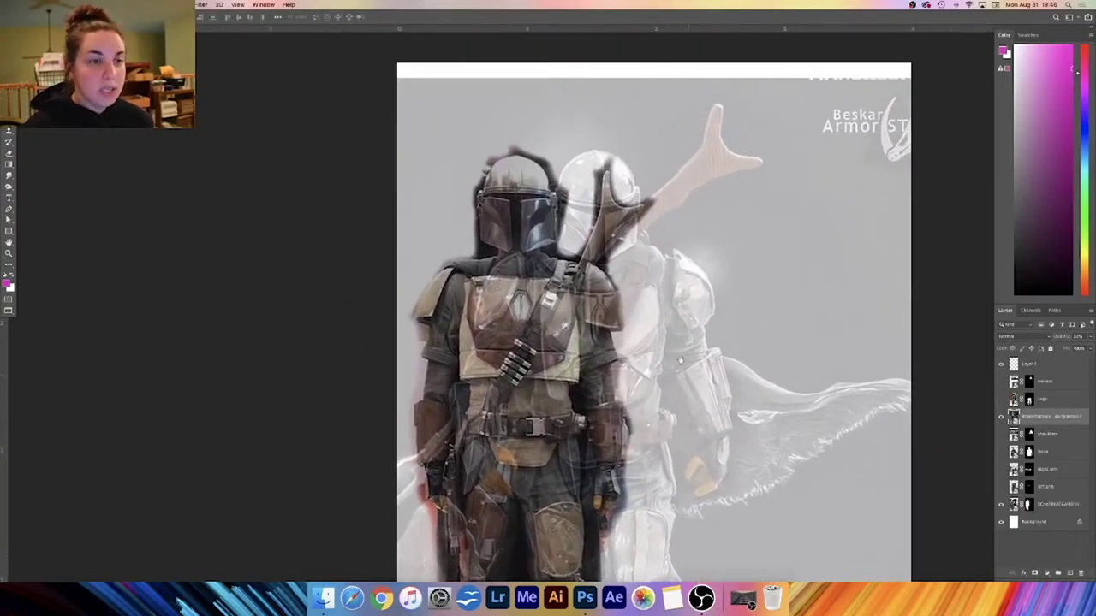
- Move the walking figure back over the mannequin and free-transform it down proportionally to match the mannequin's helmet size
left_click_drag(645, 249, 589, 231)
key("super+minus")
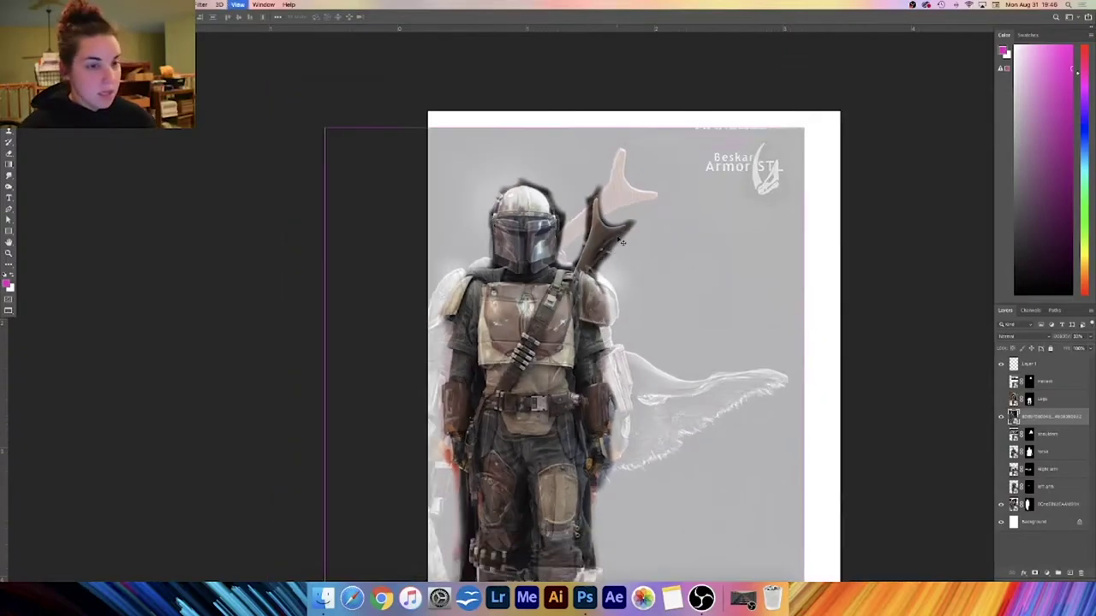
left_click_drag(757, 428, 759, 288)
key("super+t")
left_click_drag(759, 535, 707, 468)
left_click_drag(608, 196, 629, 205)
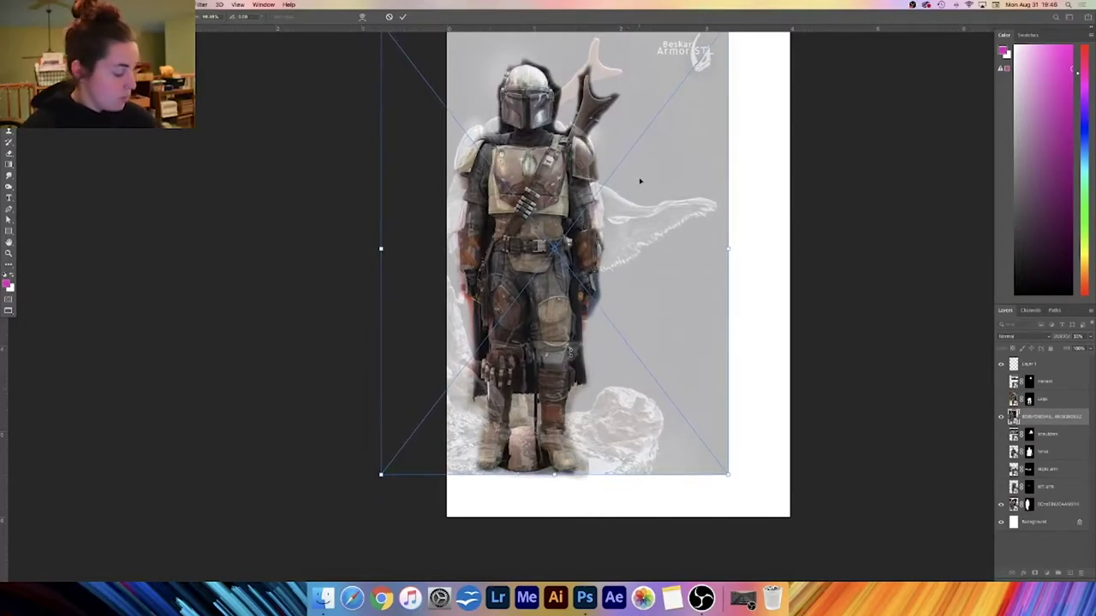
- Fine-align the scaled walking figure's helmet over the mannequin's helmet and commit the transform
key("super+plus")
key("super+plus")
key("super+plus")
left_click_drag(719, 216, 686, 280)
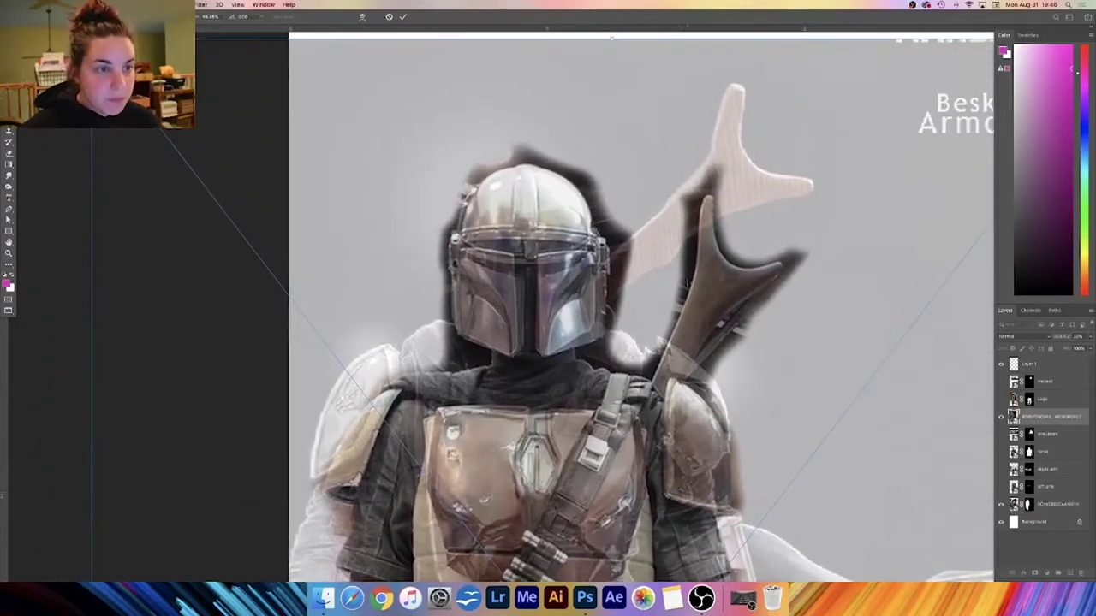
left_click_drag(577, 248, 579, 249)
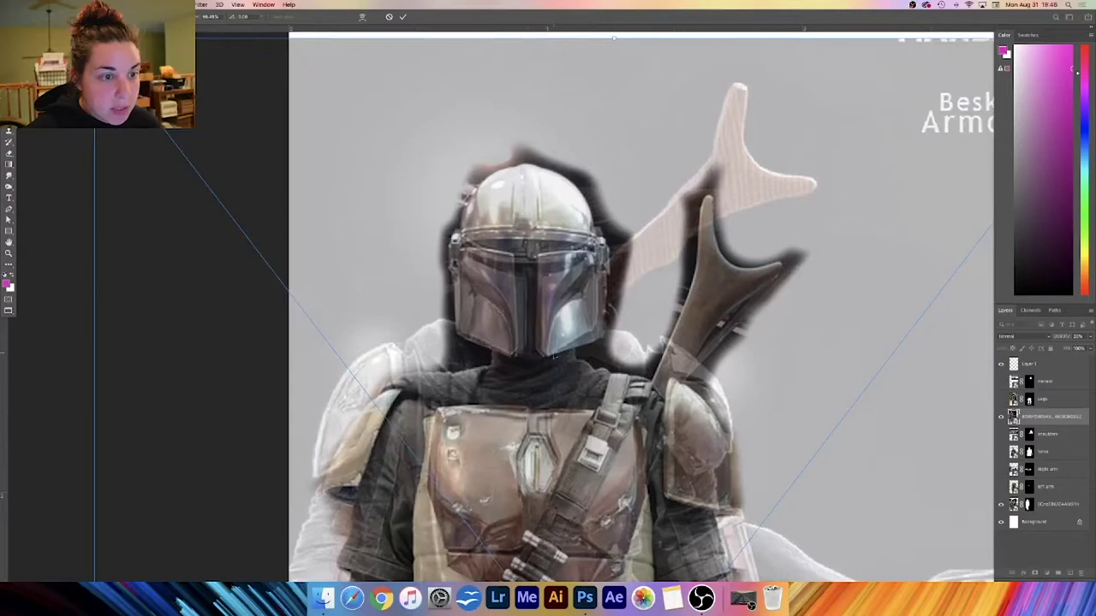
left_click_drag(551, 202, 551, 201)
key("Return")
- Move the walking figure beside the mannequin to compare their proportions, leaving the two partly overlapping
key("super+minus")
key("super+minus")
left_click_drag(563, 419, 691, 406)
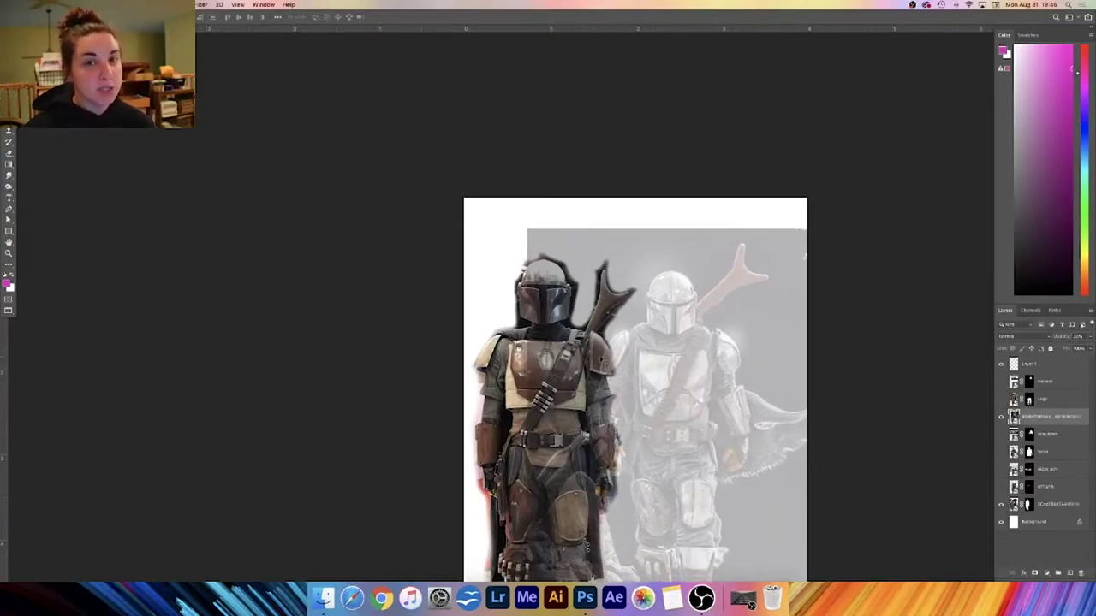
left_click_drag(702, 406, 633, 390)
- Move the walking figure layer below the left arm layer, directly above the mannequin layer, and hide it
left_click_drag(1040, 417, 999, 490)
left_click(1000, 505)
left_click(1000, 505)
left_click(1000, 486)
- Rename the masked mannequin layer as reference1
double_click(1046, 505)
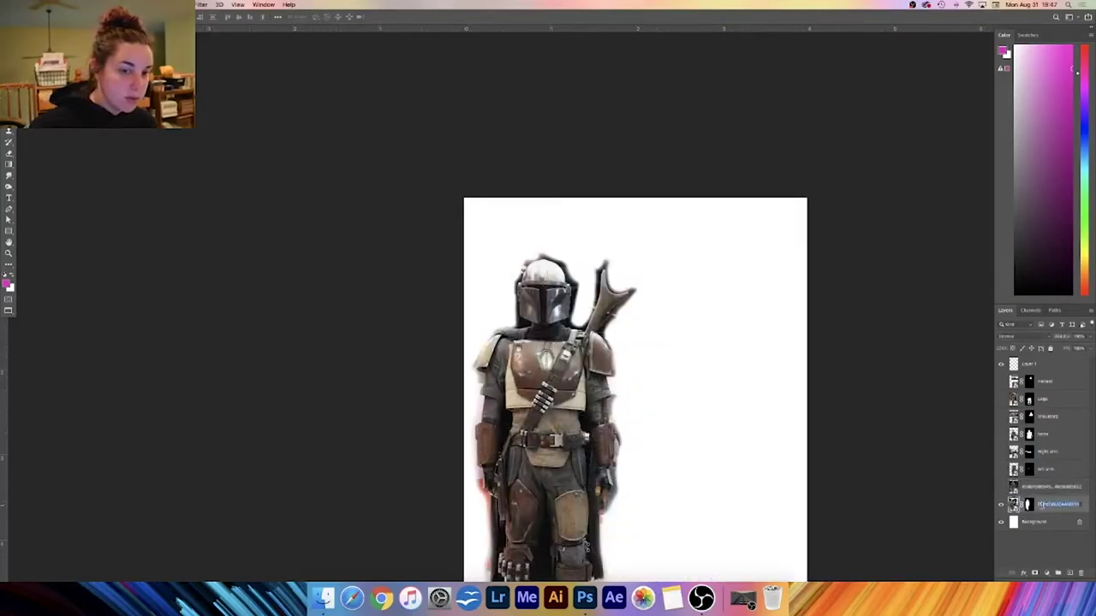
double_click(1055, 505)
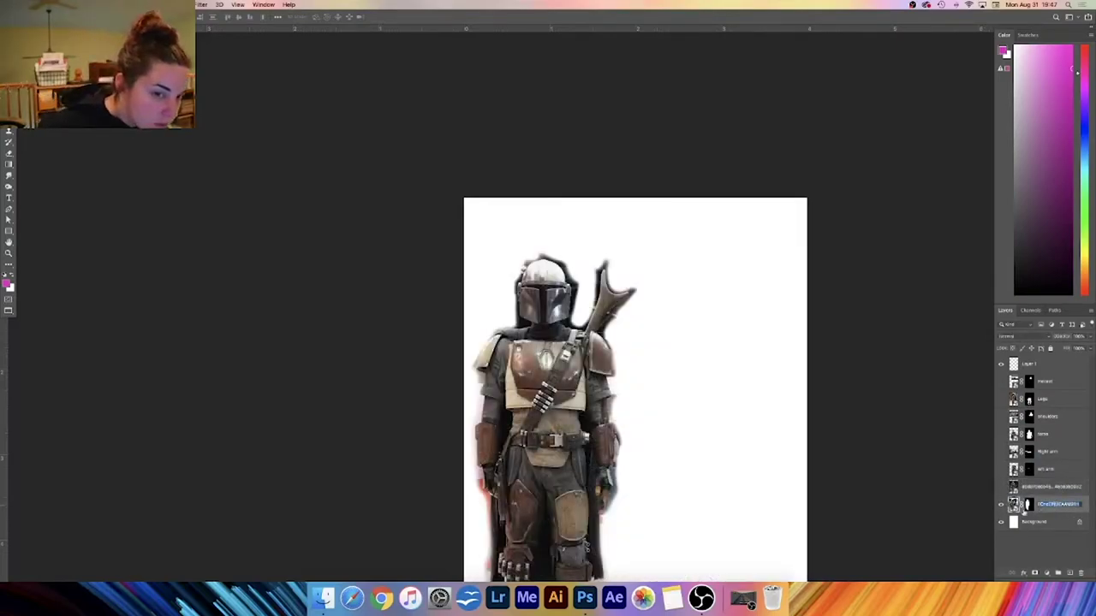
type("reference")
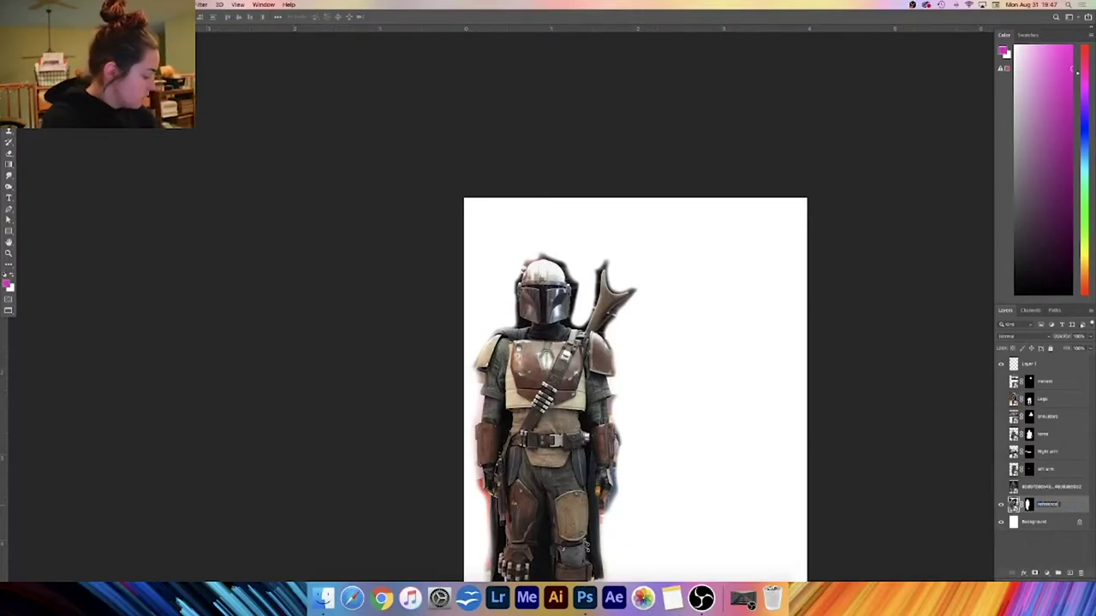
key("Return")
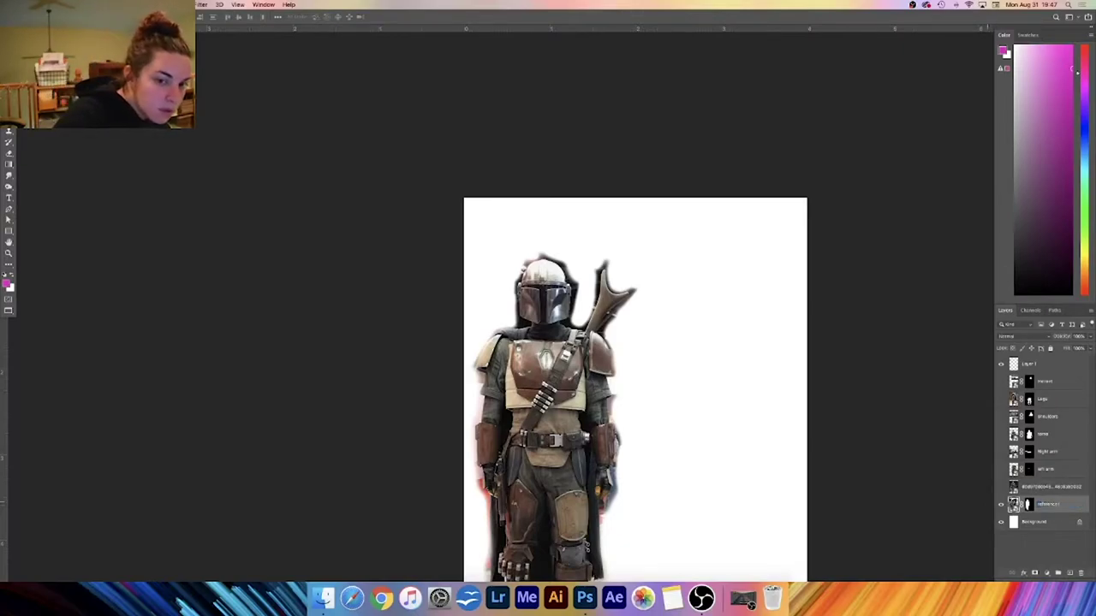
- Show the walking figure layer again and rename it as reference 2
left_click(1001, 487)
double_click(1040, 487)
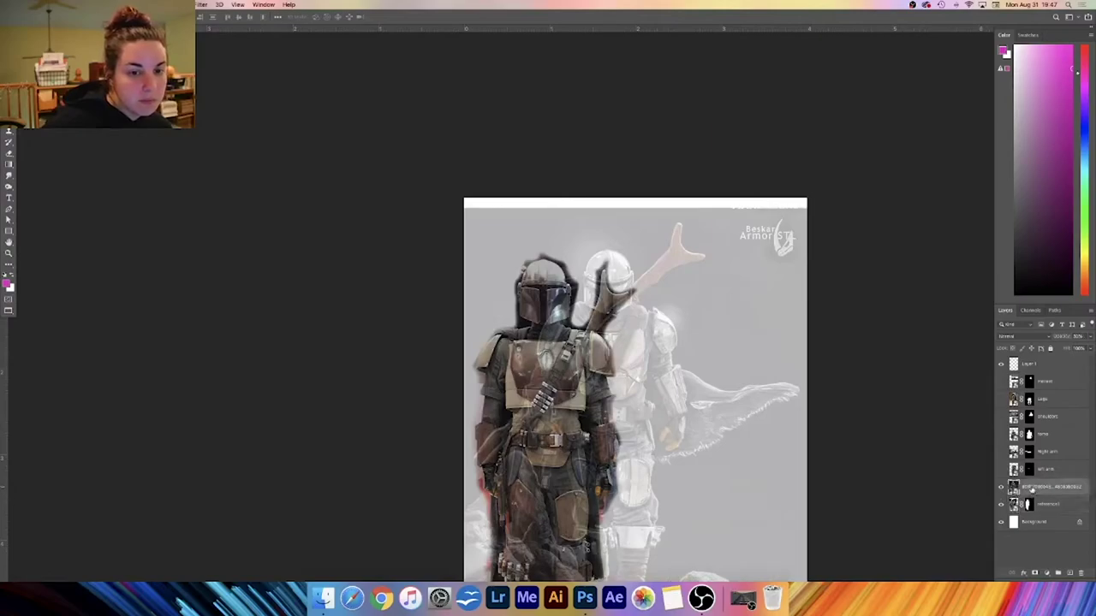
type("reference 2")
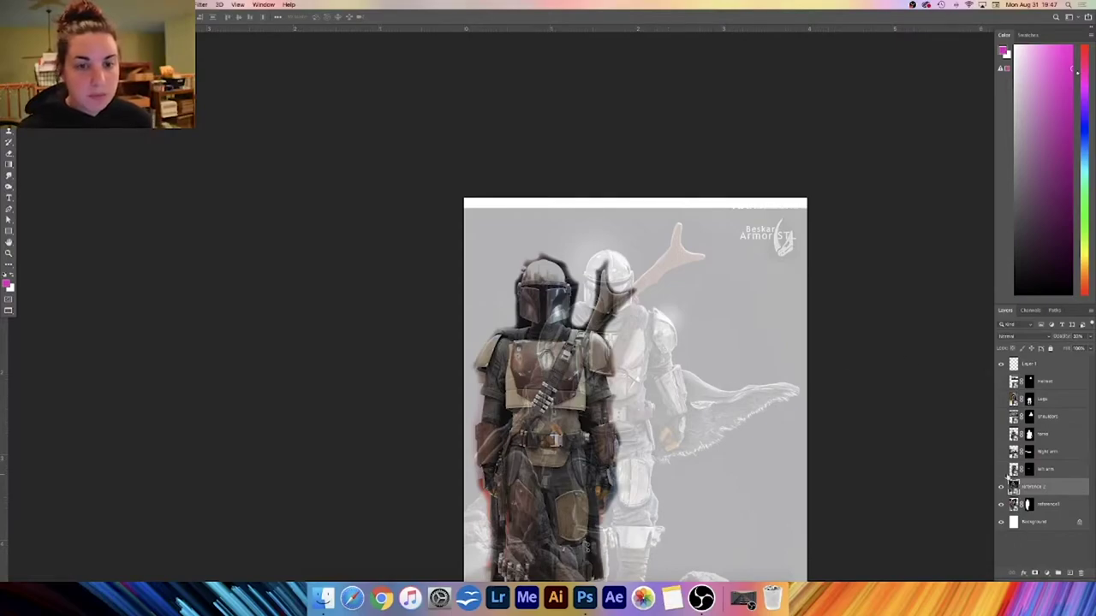
- Hide the mannequin reference layer and set the walking figure's opacity to 100%
left_click(1001, 504)
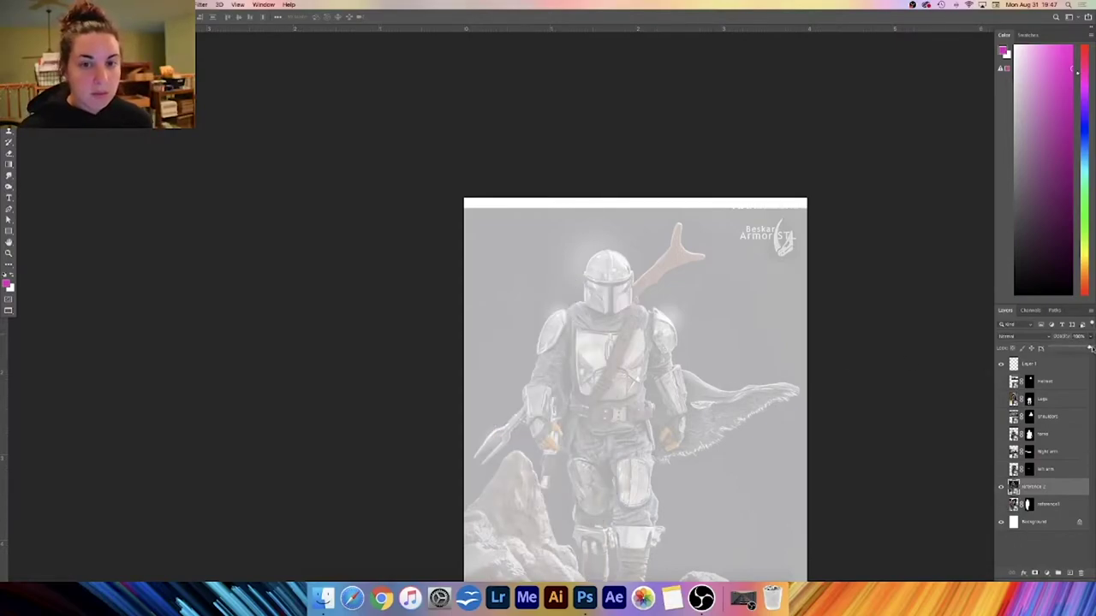
left_click_drag(1088, 348, 1094, 348)
key("super+=")
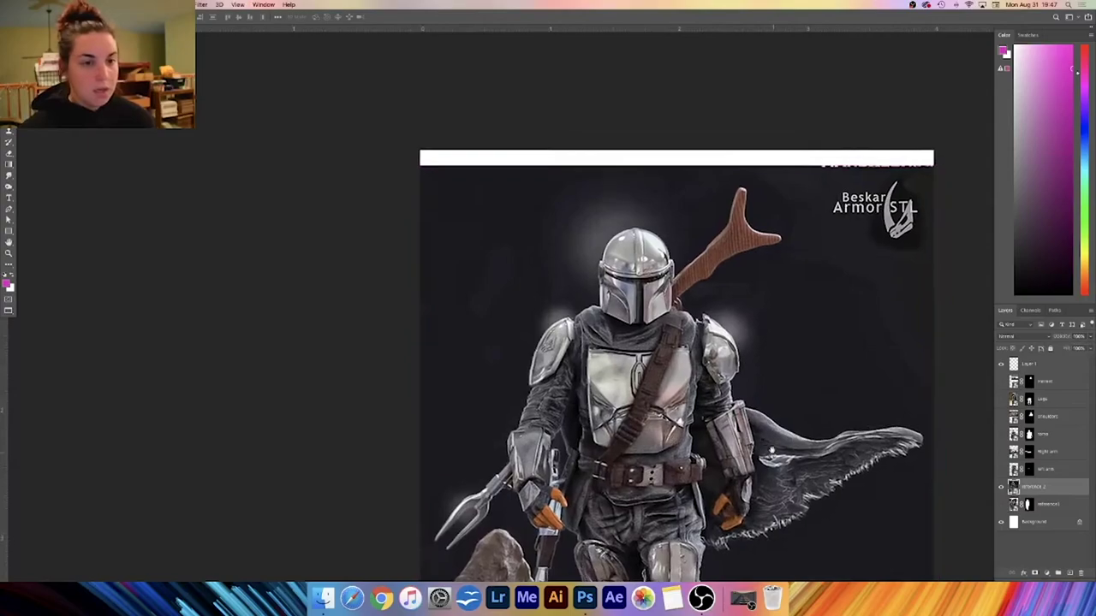
scroll(631, 308, "down", 5)
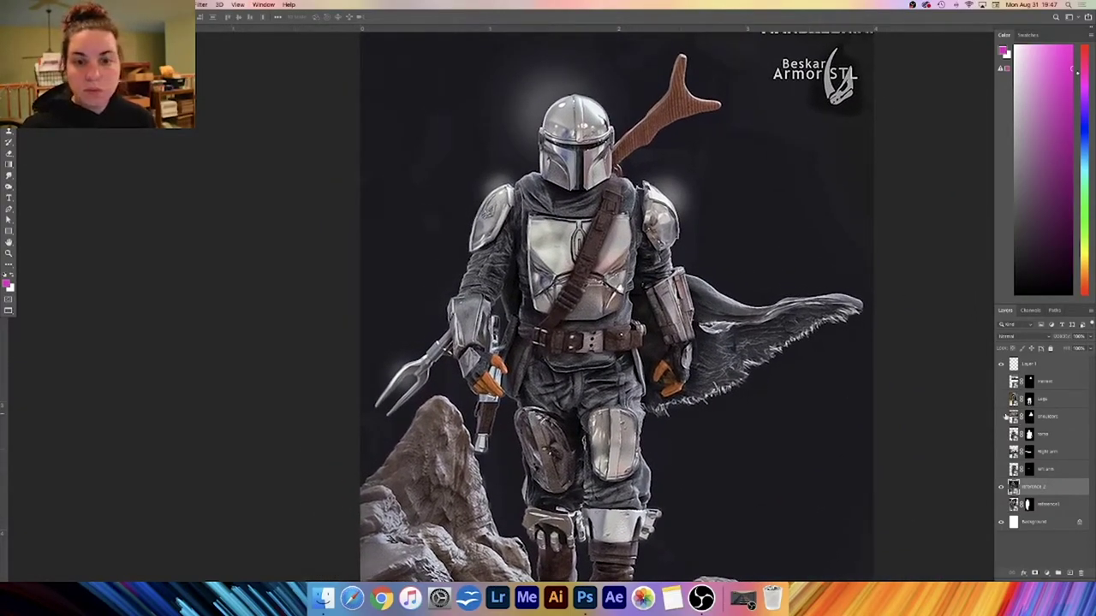
- Show the shoulders layer and lower its opacity to about 45%
left_click(1000, 416)
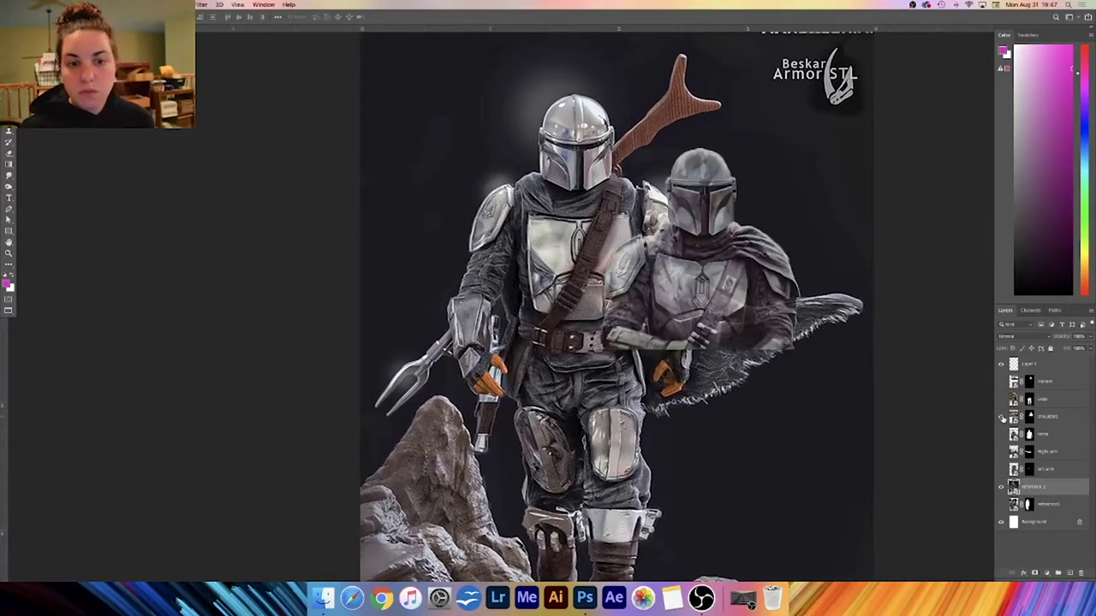
left_click(1058, 416)
left_click(1089, 338)
left_click_drag(1077, 348, 1068, 350)
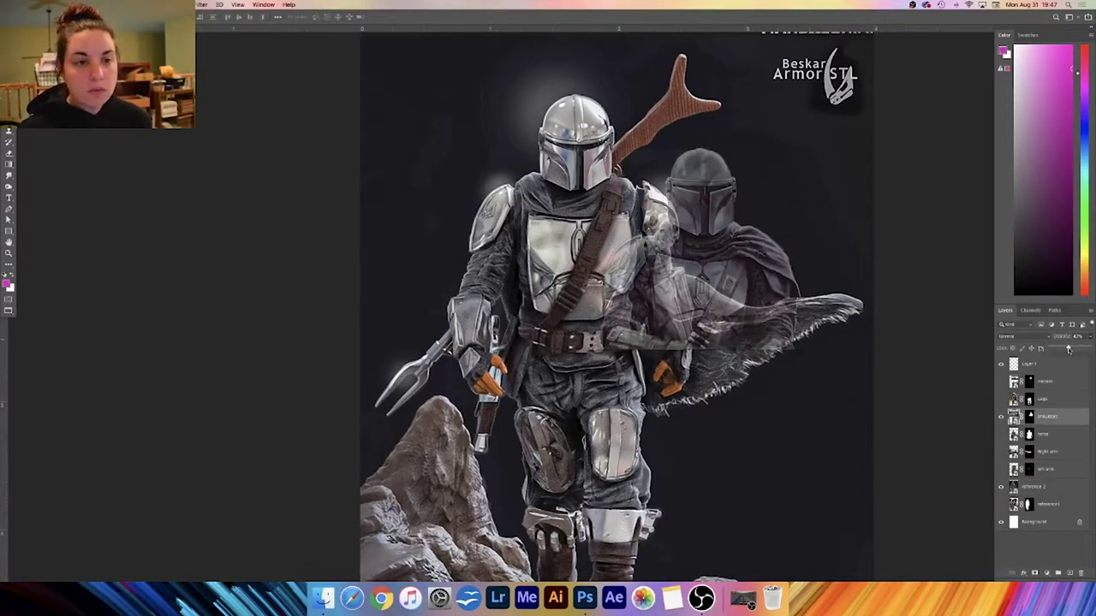
- Move the shoulders figure closer to the walking figure and free-transform it proportionally larger
left_click_drag(760, 293, 700, 261)
key("super+t")
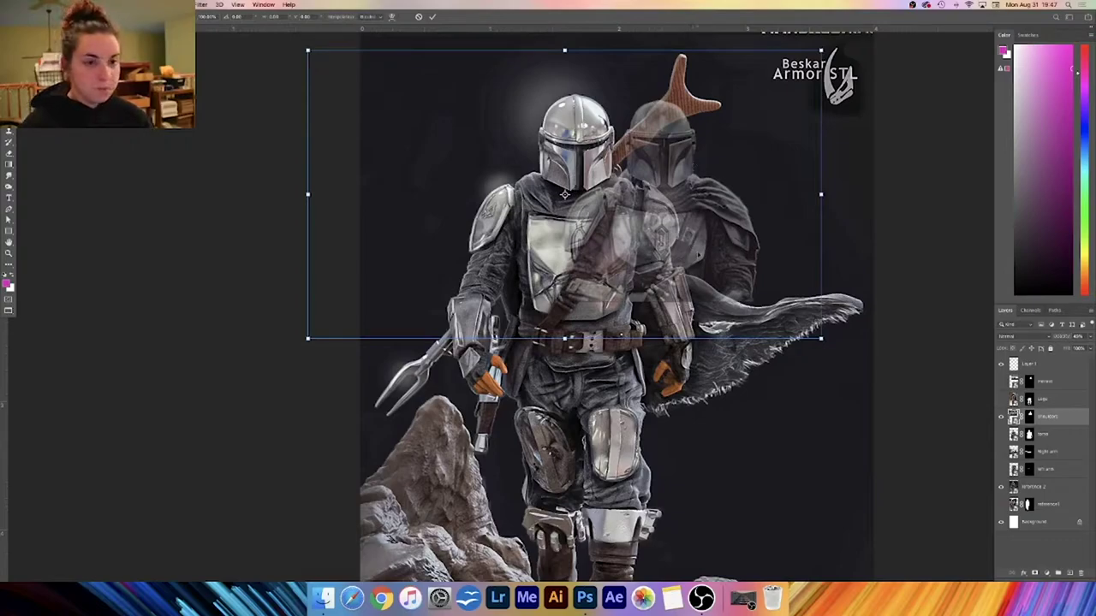
left_click_drag(822, 339, 845, 352)
key("Return")
- Shift the shoulders figure to either side of the walking figure to compare sizes, ending over its torso
left_click_drag(747, 264, 577, 236)
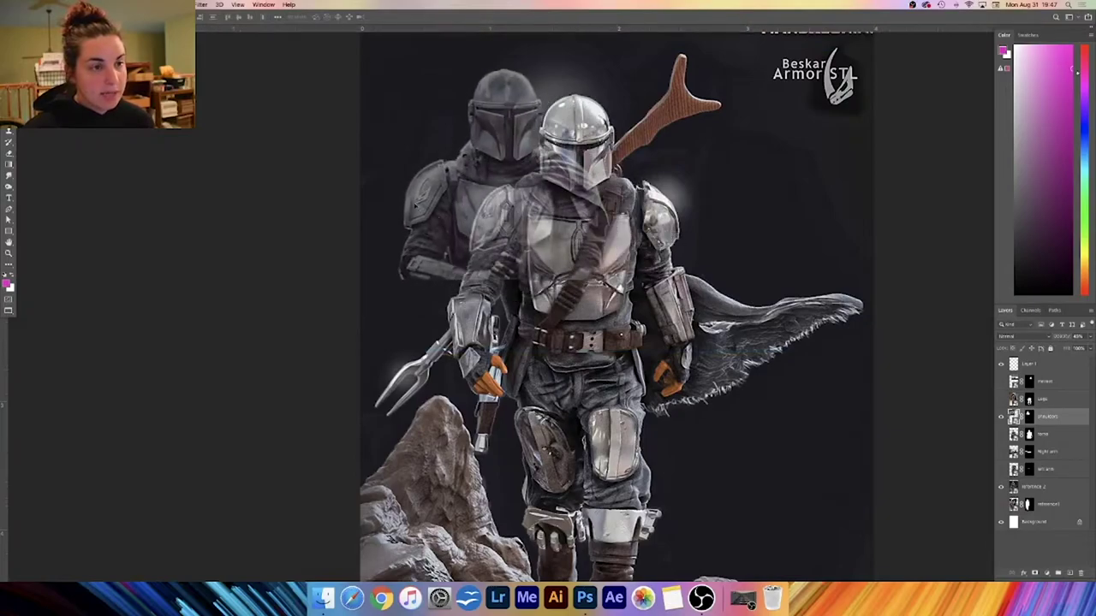
left_click_drag(495, 169, 747, 163)
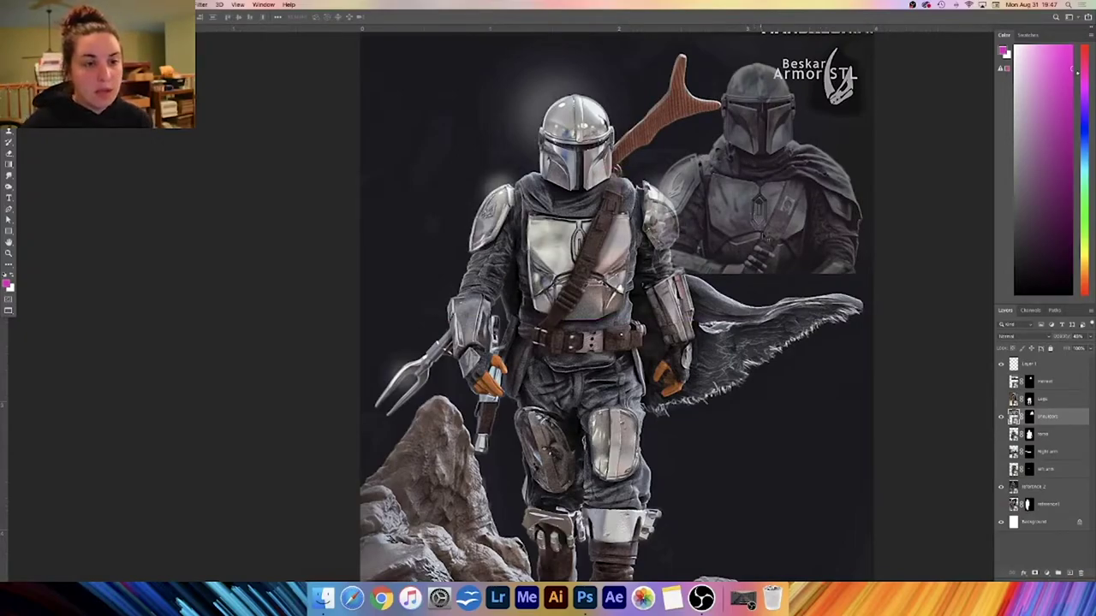
left_click_drag(799, 194, 618, 226)
- Align the semi-transparent shoulders figure with the walking figure's chest plate and shoulder armor
key("super+plus")
key("super+plus")
scroll(658, 201, "down", 5)
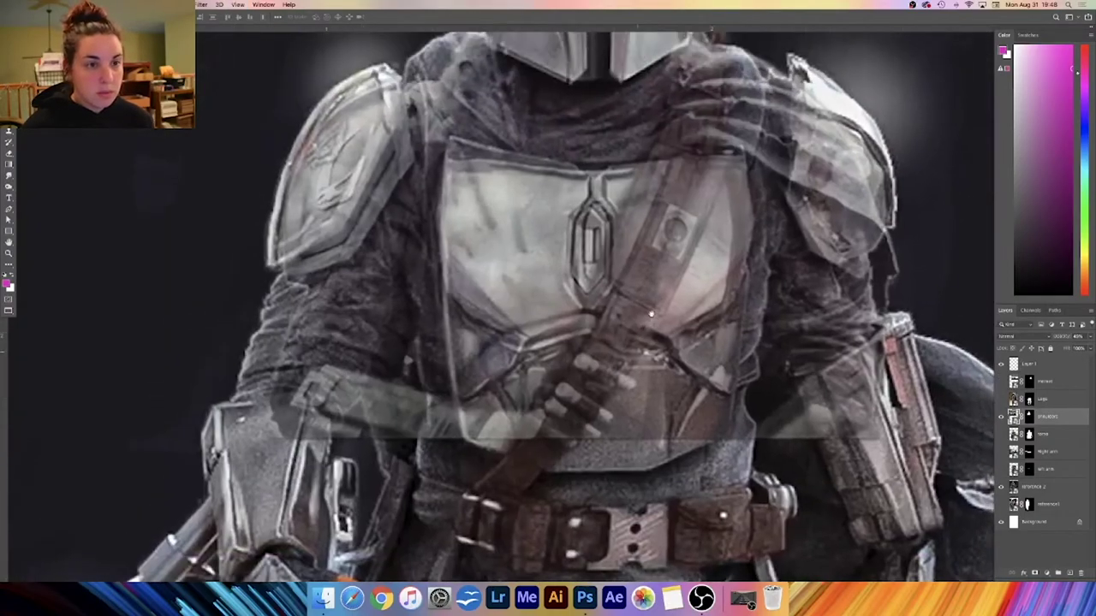
left_click_drag(642, 261, 626, 246)
- Free-transform the shoulders figure to fine-tune its size against reference 2, and move it to the right of that figure
key("super+minus")
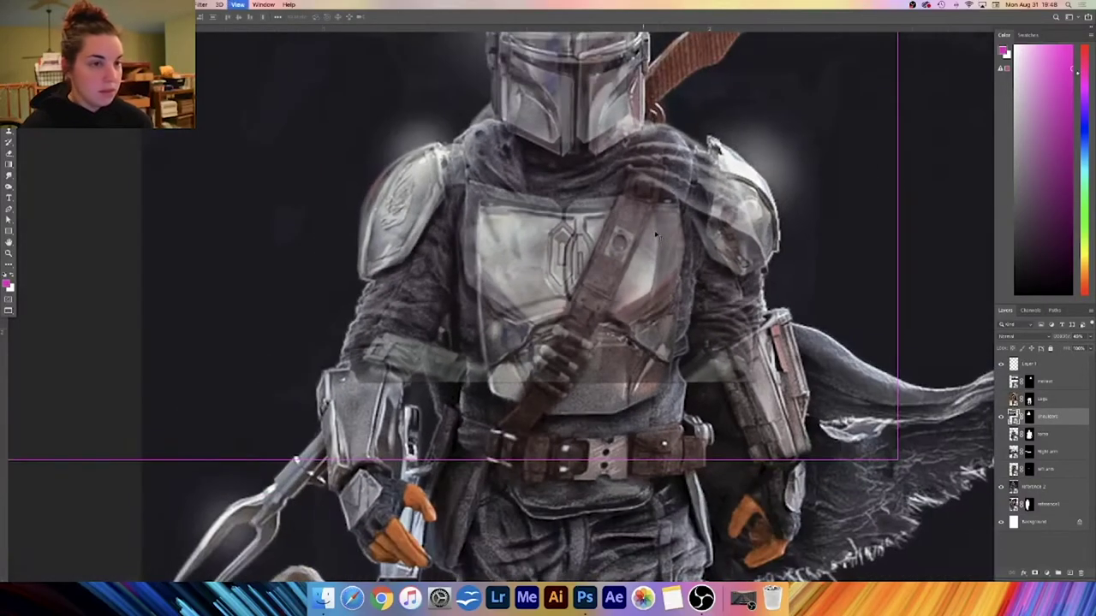
key("super+minus")
key("super+t")
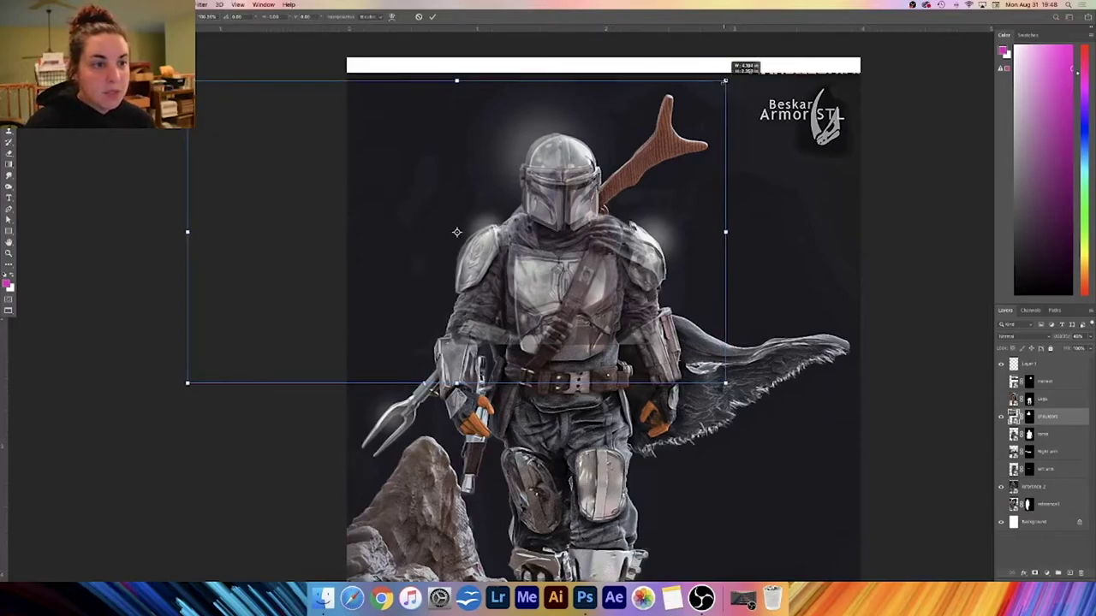
key("Return")
left_click_drag(562, 265, 724, 266)
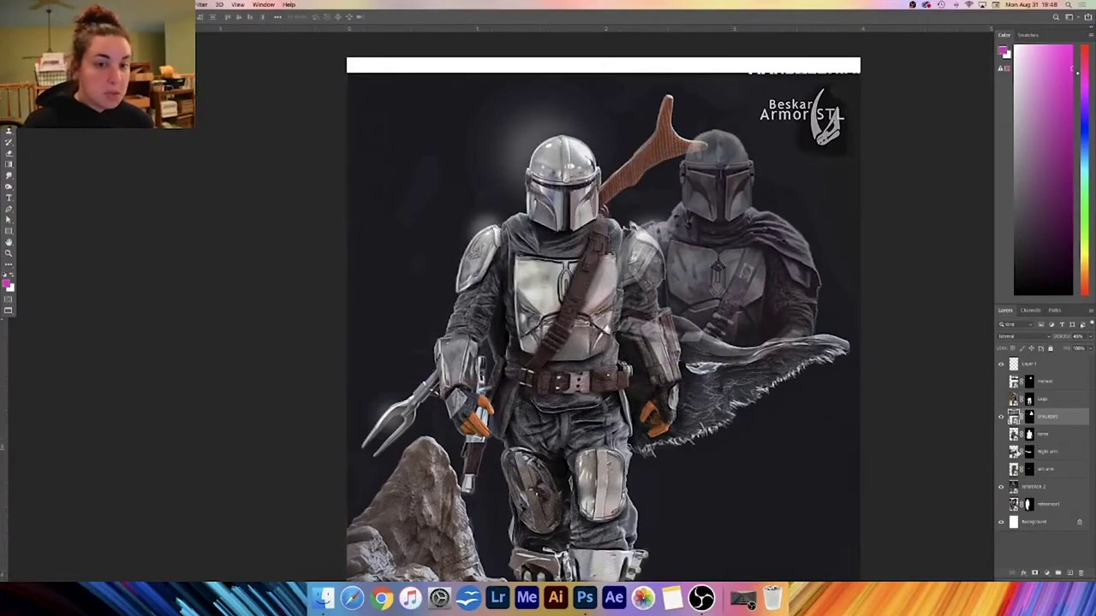
- Place the shoulders layer directly below the helmet layer and show only these two parts, with reference 2 hidden
left_click(1001, 417)
left_click(1001, 485)
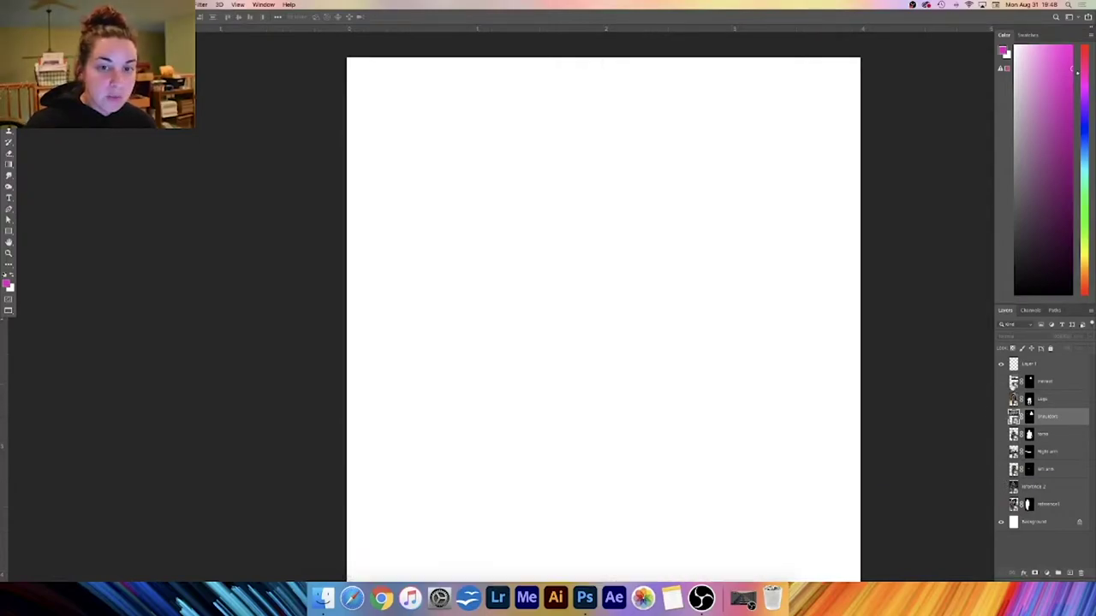
left_click(1002, 383)
left_click_drag(1048, 416, 1046, 386)
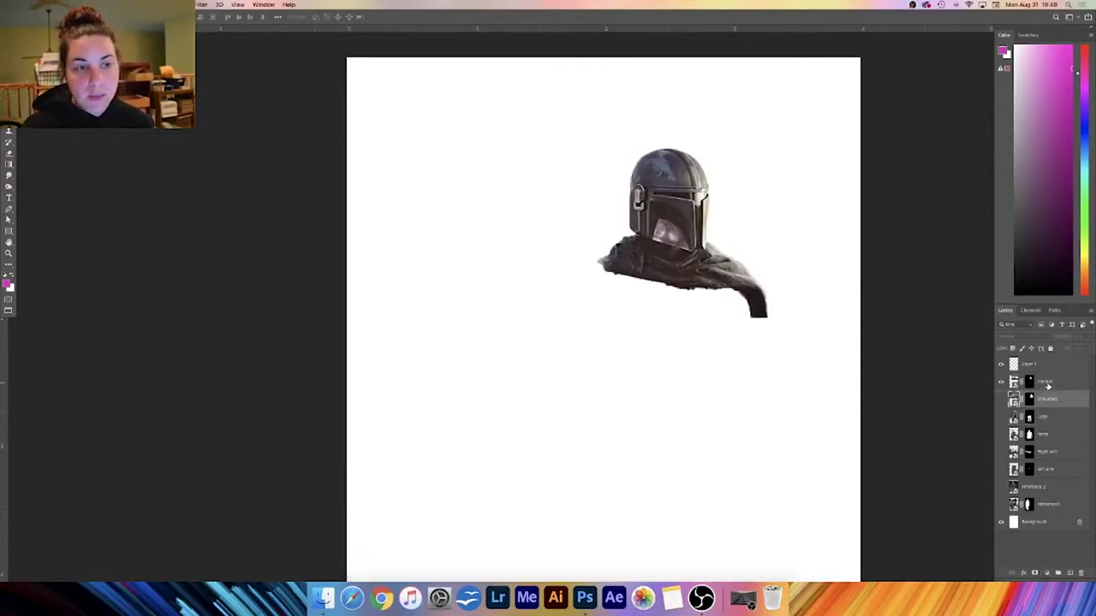
left_click(1001, 400)
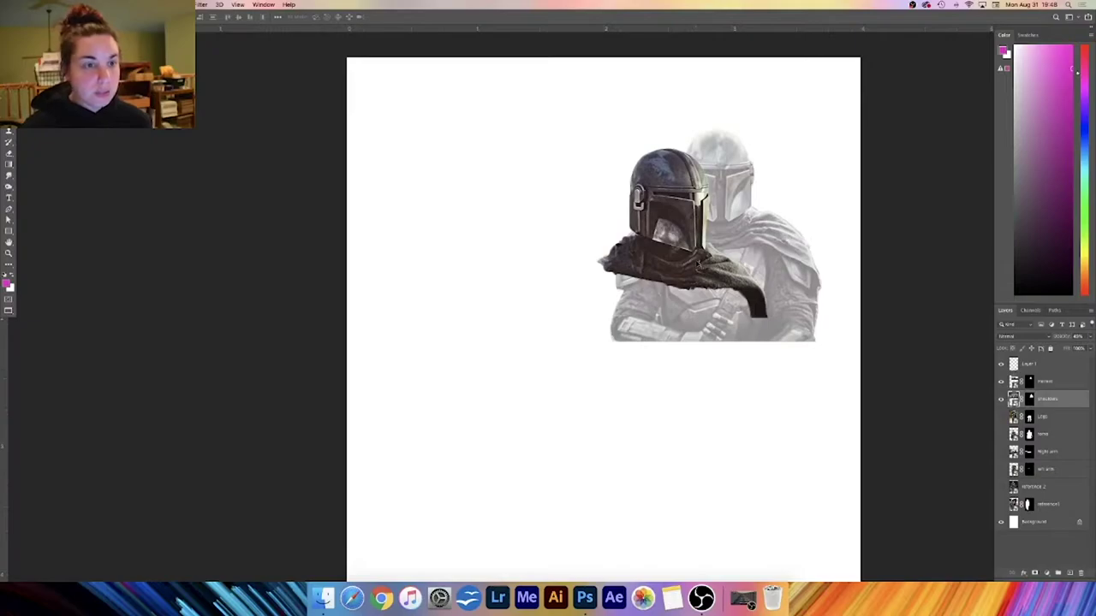
- Restore the shoulders layer's opacity to 100% and move the figure to the left of the masked helmet
left_click(1089, 339)
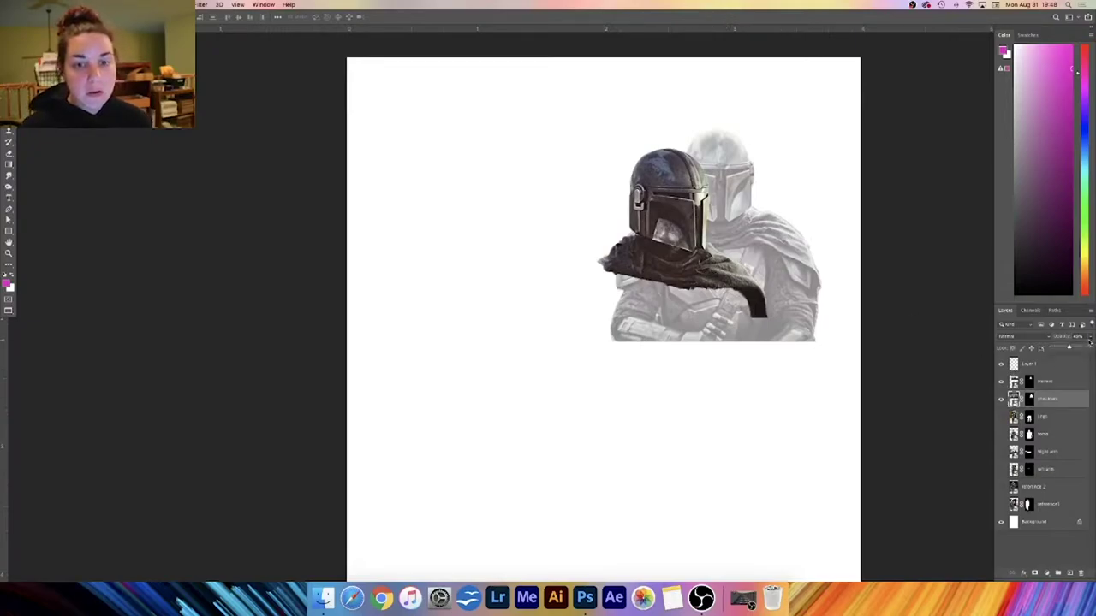
left_click(710, 252)
left_click_drag(766, 239, 631, 256)
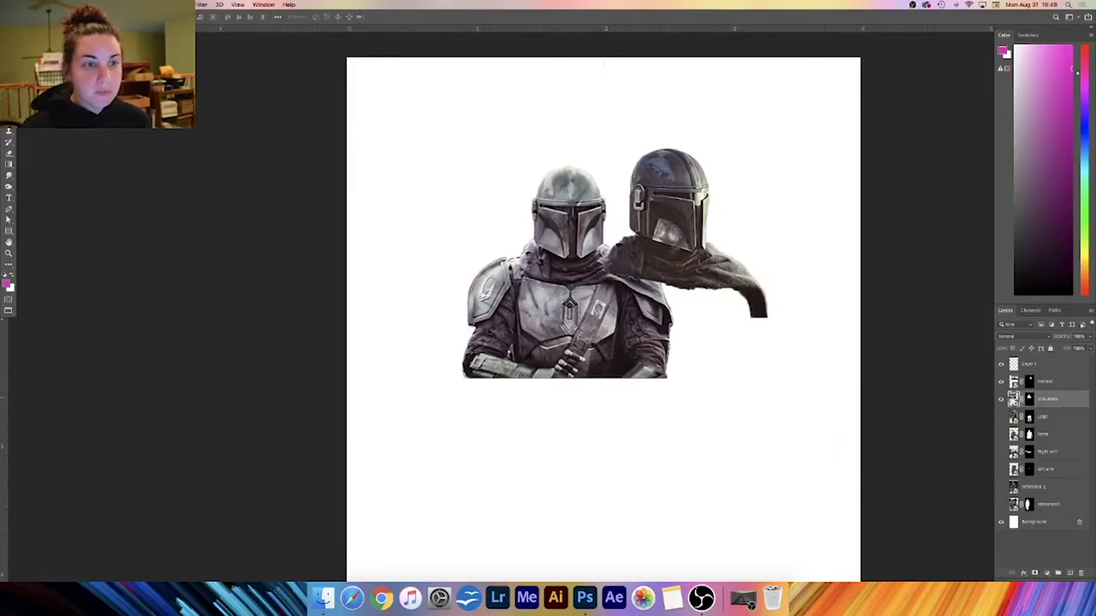
- Move the masked helmet and scarf over the head of the shoulders figure
left_click(1045, 385)
left_click_drag(681, 226, 582, 237)
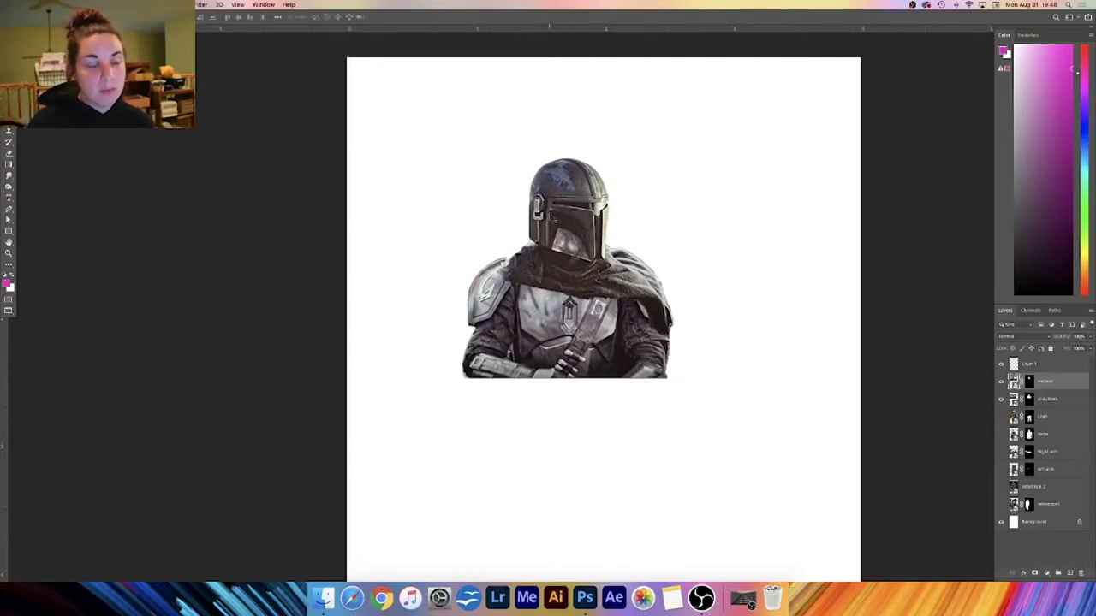
right_click(1056, 383)
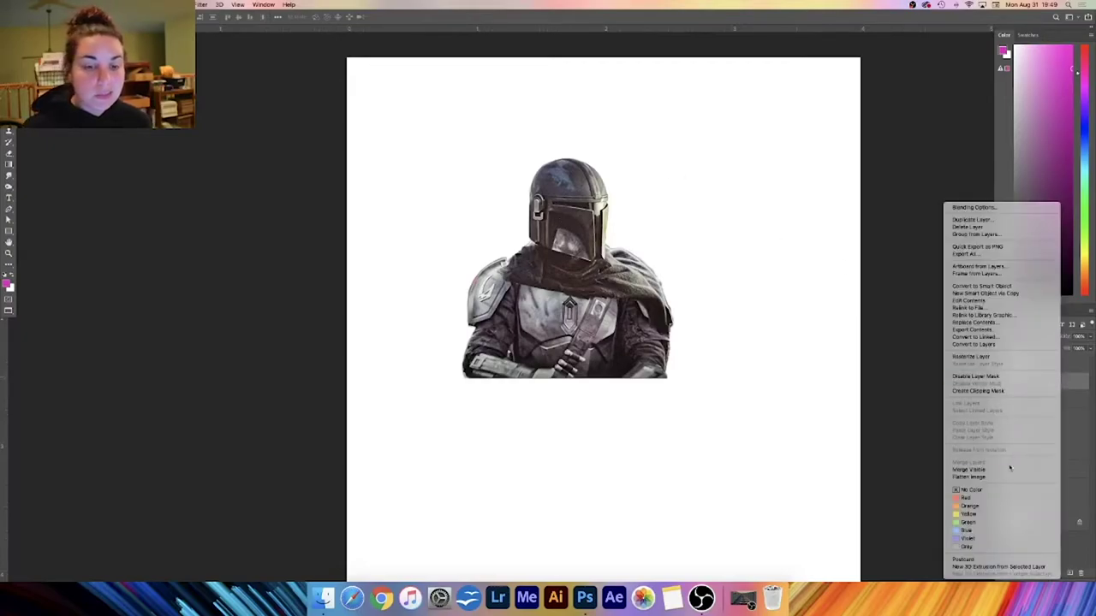
left_click(734, 391)
- Flip the helmet layer horizontally and reposition it above and to the right of the shoulders figure's head
key("ctrl+t")
right_click(570, 219)
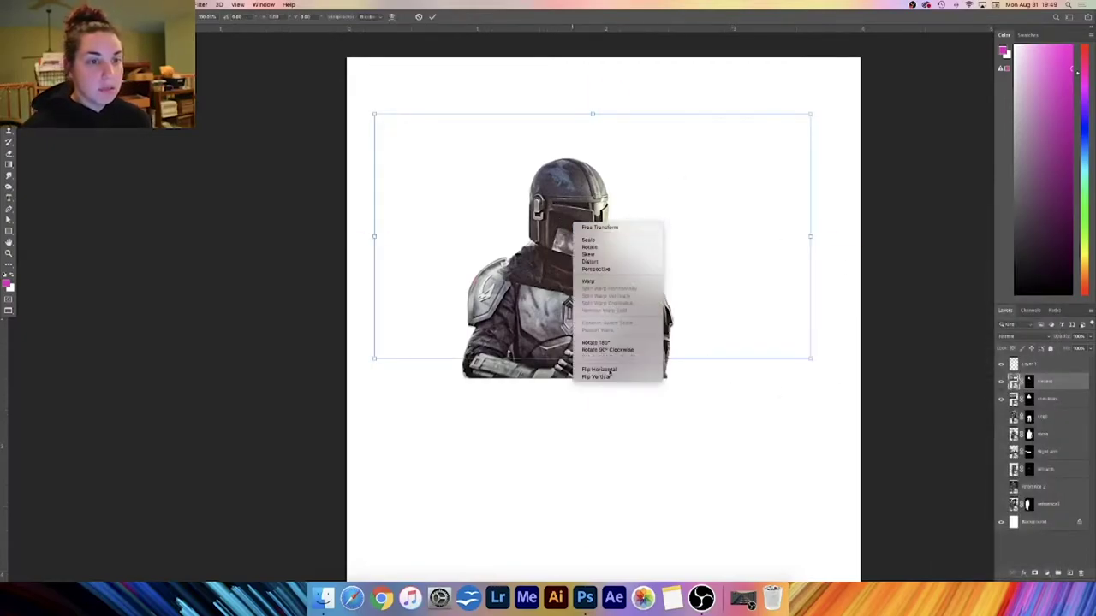
left_click(616, 370)
left_click_drag(593, 236, 541, 231)
left_click_drag(611, 214, 667, 169)
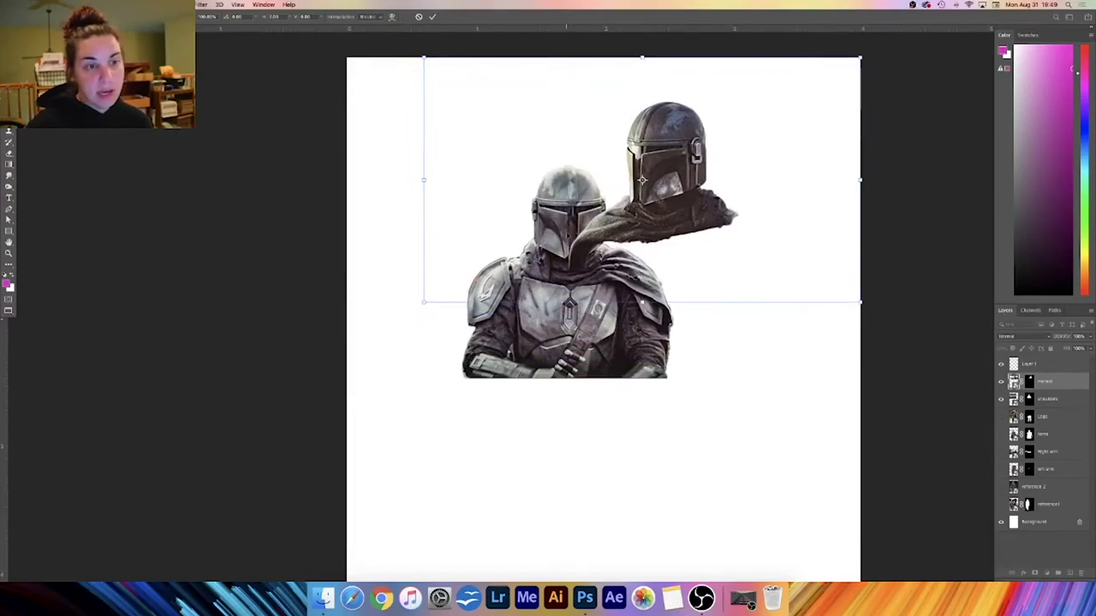
left_click_drag(641, 179, 612, 237)
left_click_drag(593, 241, 715, 236)
key("Return")
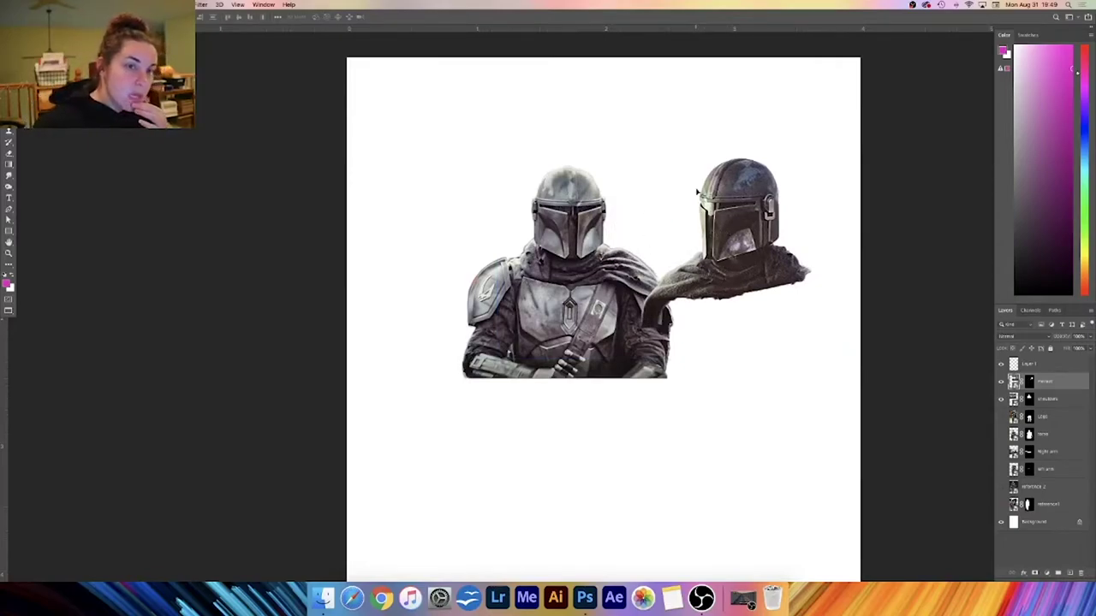
left_click_drag(753, 245, 669, 197)
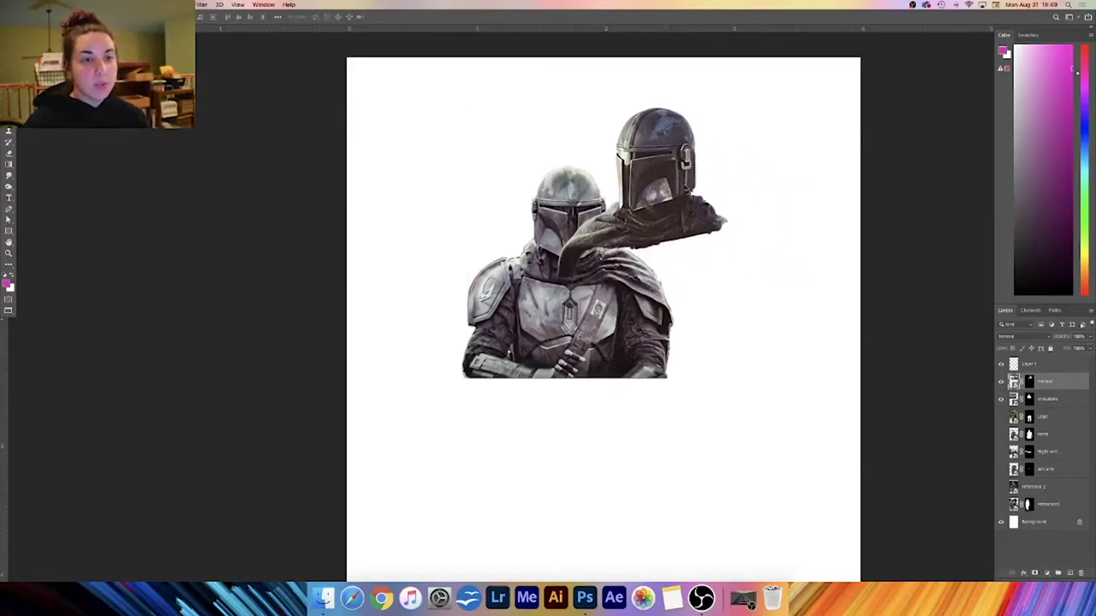
- Select the shoulders layer and lower its opacity to just under half for matching the helmet
left_click(1046, 397)
key("super+t")
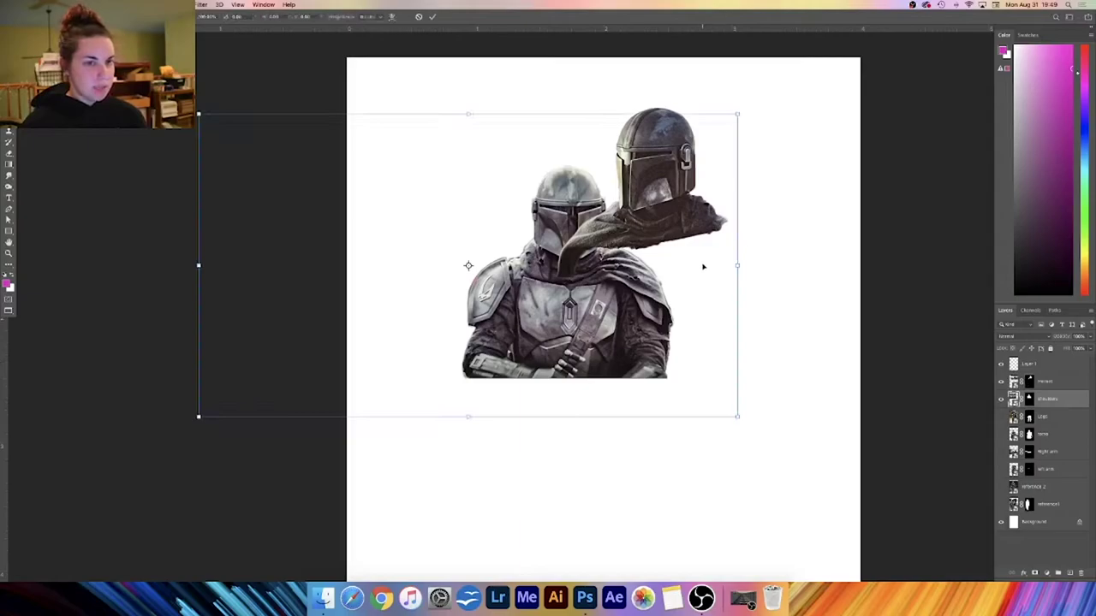
key("Return")
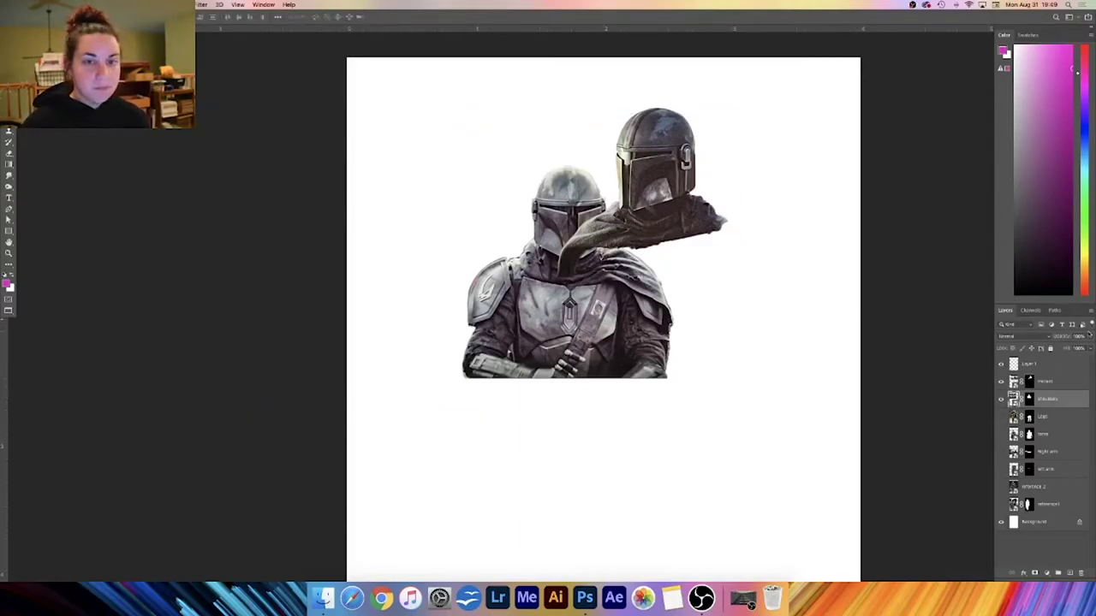
left_click(1068, 348)
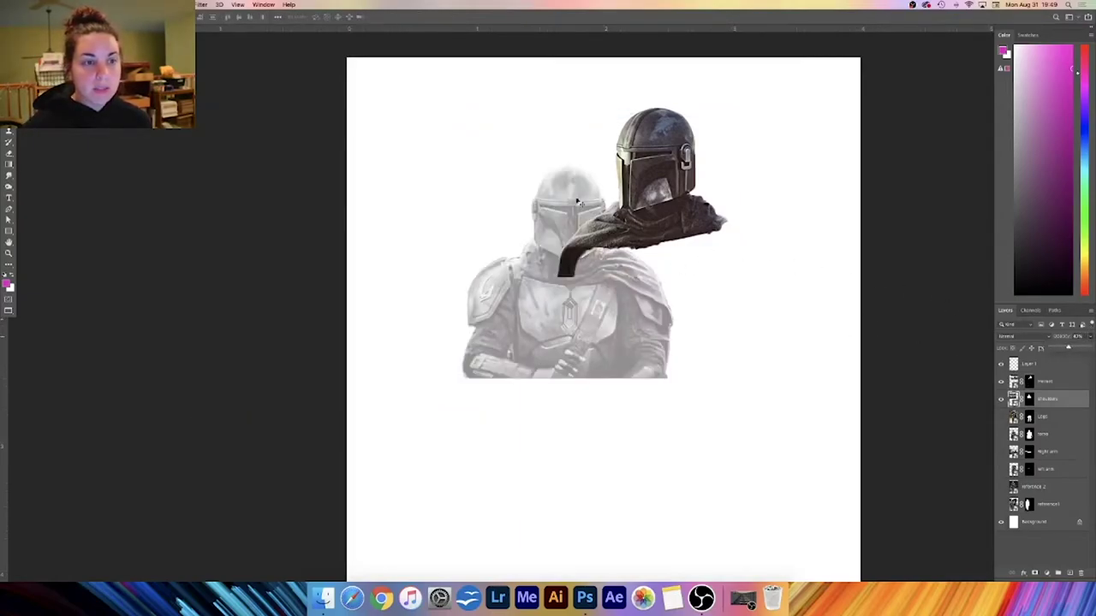
- Move the shoulders layer above the helmet layer and shift the faded shoulders figure so its head overlaps the masked helmet
left_click_drag(1049, 402, 1053, 382)
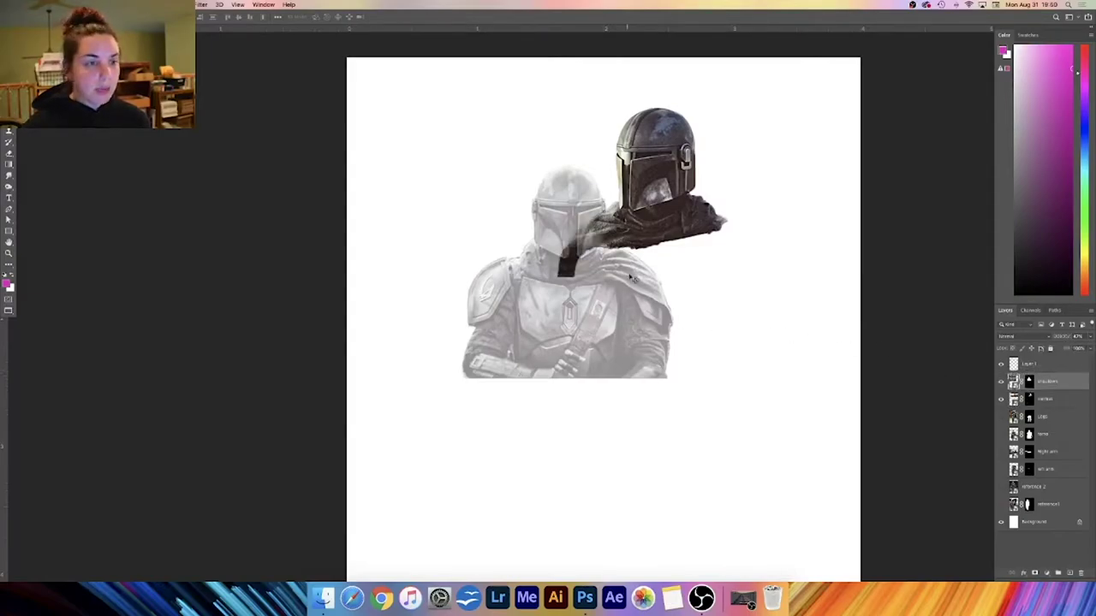
left_click_drag(614, 321, 673, 268)
key("super+=")
key("super+=")
left_click_drag(800, 71, 582, 325)
left_click_drag(594, 193, 588, 185)
- Enlarge the faded shoulders figure slightly with Free Transform and realign its head with the masked helmet
key("ctrl+0")
key("ctrl+t")
left_click_drag(179, 447, 154, 462)
left_click_drag(562, 268, 569, 267)
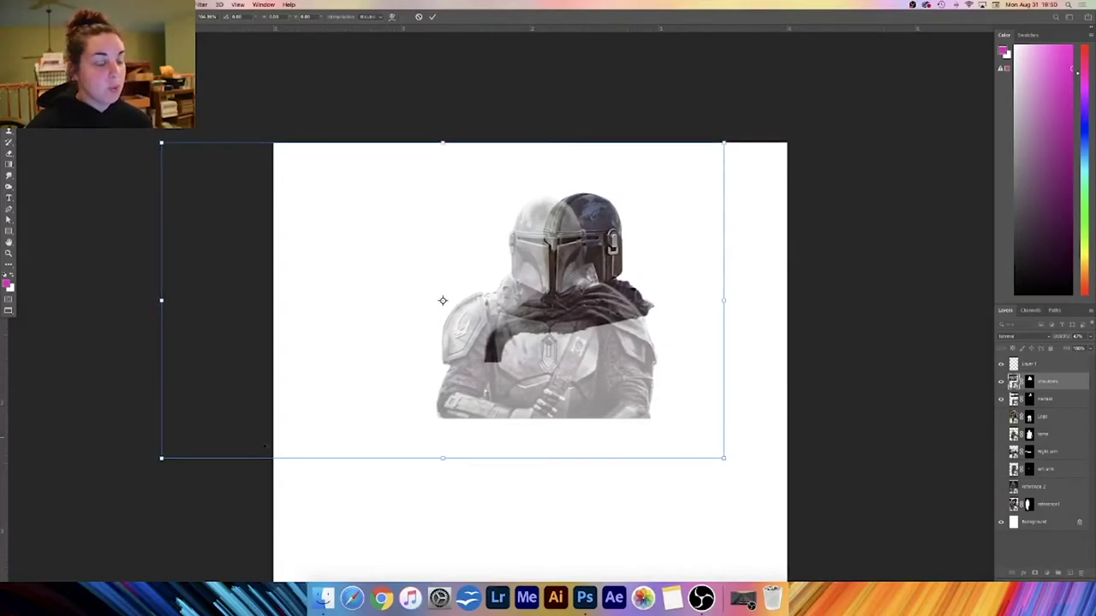
left_click_drag(160, 459, 150, 465)
left_click_drag(571, 264, 575, 263)
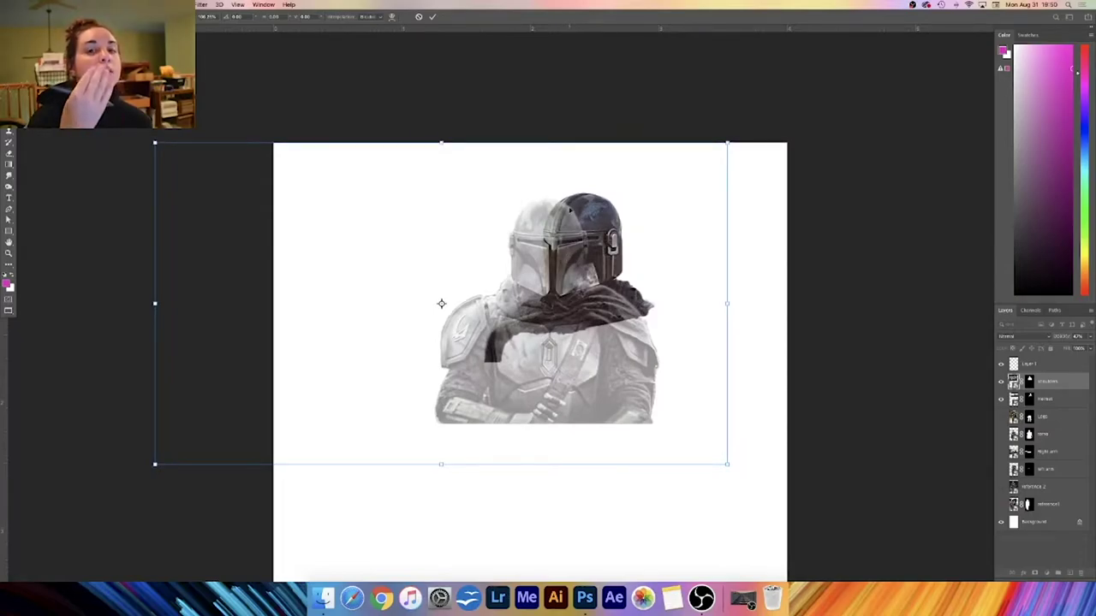
left_click_drag(561, 260, 571, 263)
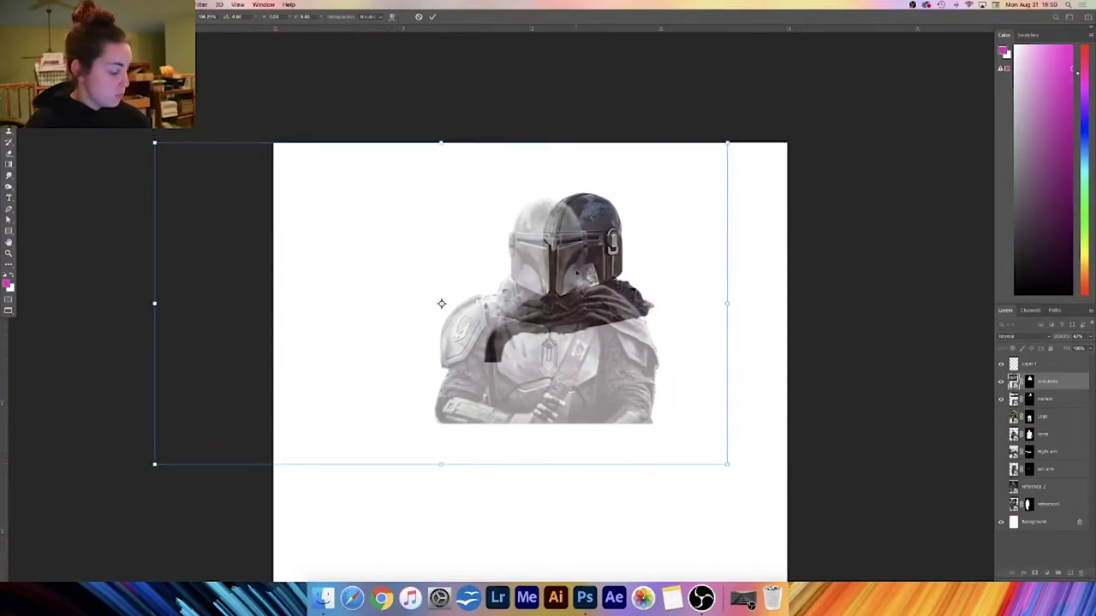
- Scale the shoulders figure up a little more and fine-tune its position so both helmets match in size
key("super+plus")
key("super+plus")
mouse_move(600, 177)
left_mouse_down()
mouse_move(608, 194)
mouse_move(599, 174)
left_mouse_up()
scroll(702, 424, "down", 5)
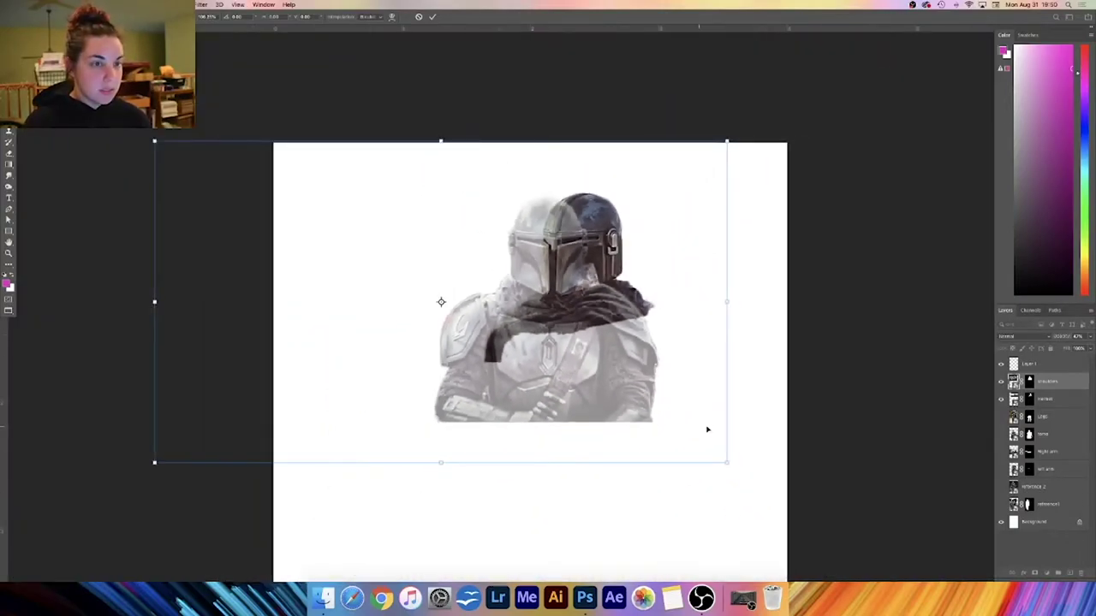
left_click_drag(727, 465, 738, 468)
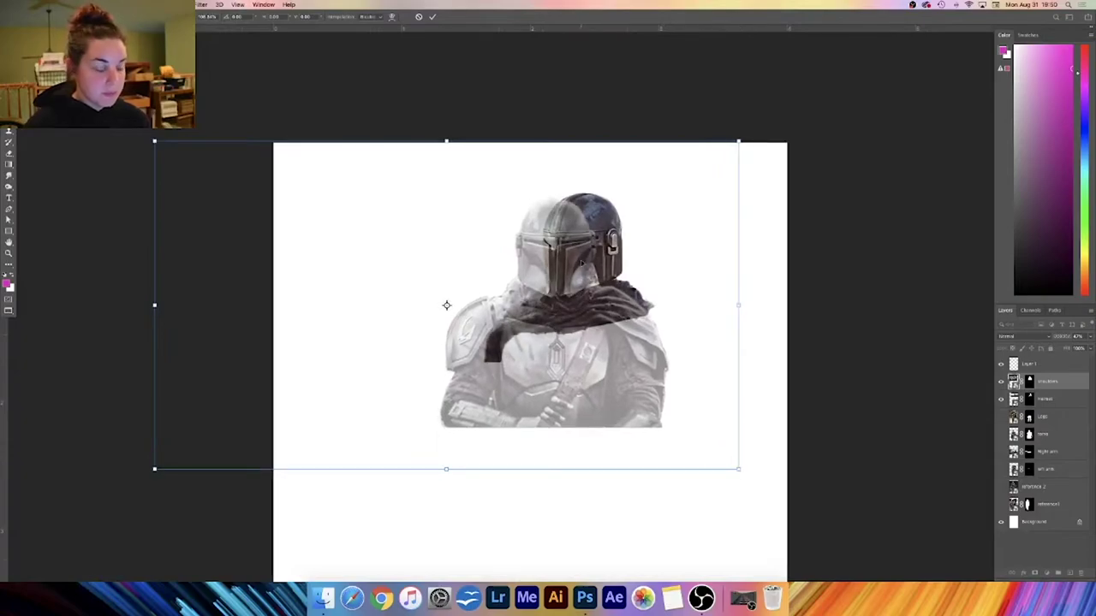
key("super+plus")
left_click_drag(599, 232, 584, 226)
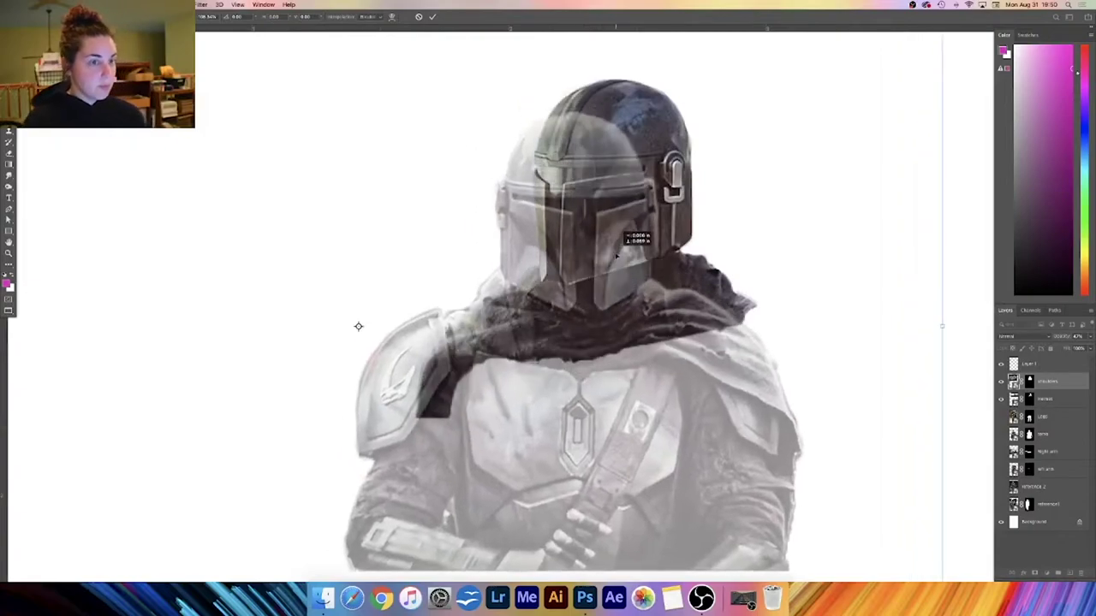
key("super+minus")
key("super+minus")
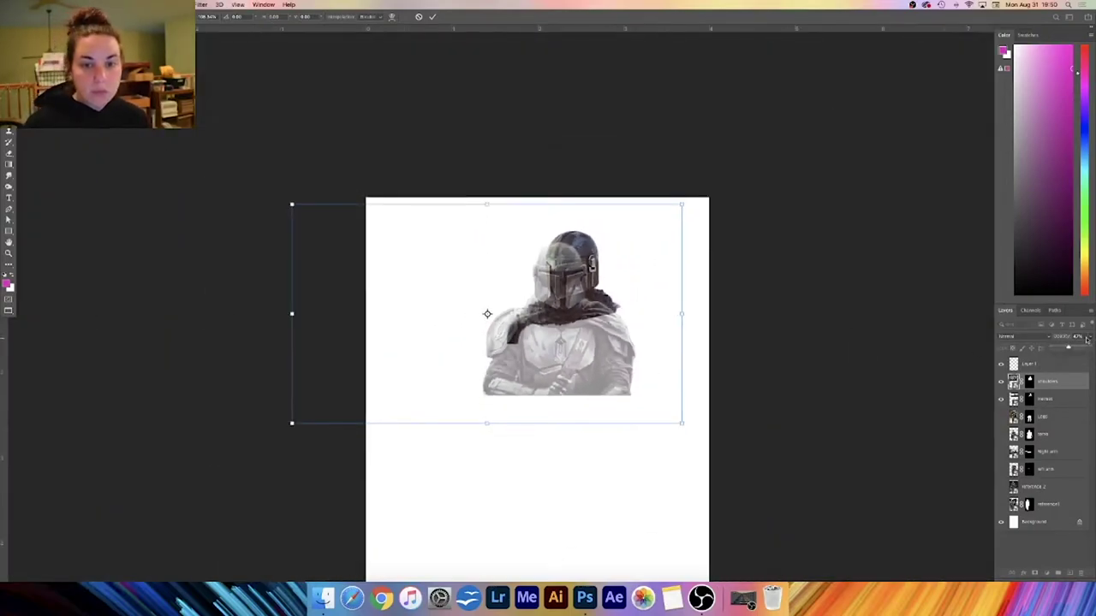
- Apply the scaling, place the shoulders layer at 100% opacity beneath the helmet layer, and position the body under the masked helmet
left_click_drag(593, 352, 574, 362)
key("Return")
left_click_drag(1059, 386, 1055, 406)
left_click_drag(573, 294, 603, 279)
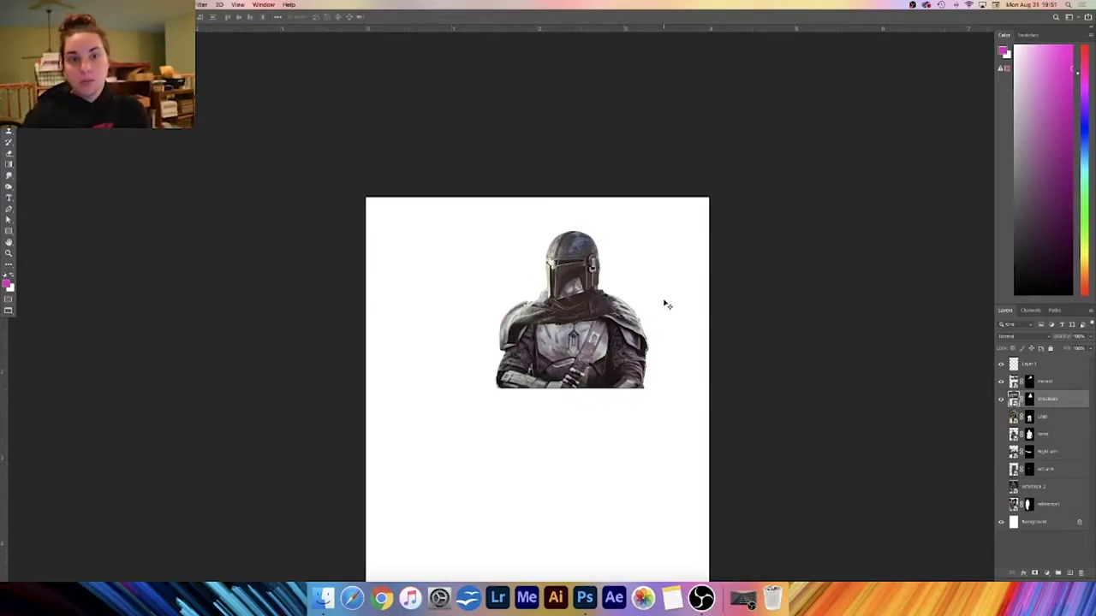
- Hide the helmet and shoulders layers and show the legs layer, leaving its layer style unchanged
left_click_drag(1001, 381, 1000, 399)
left_click(1001, 417)
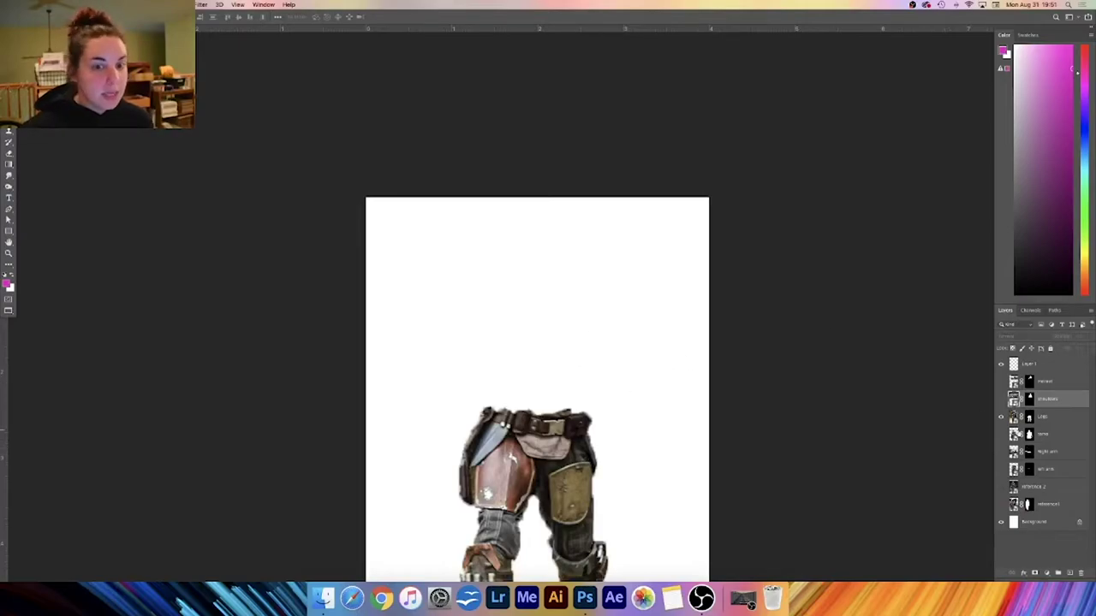
double_click(1058, 419)
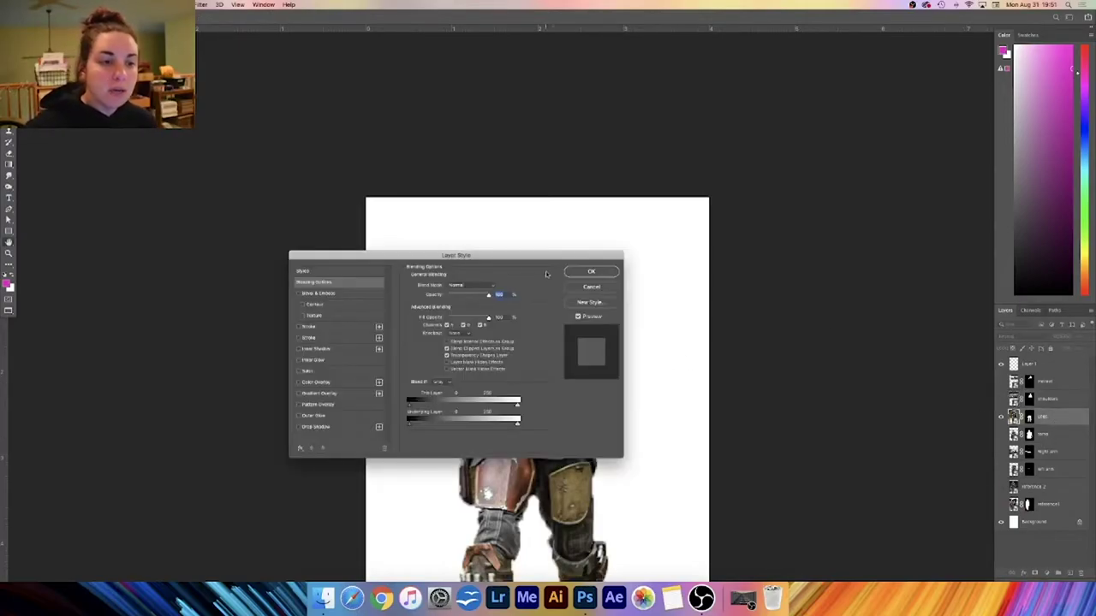
left_click(597, 290)
- Move the legs layer below the torso layer, then show the torso and hide the legs
left_click_drag(1069, 421, 1058, 442)
left_click(1055, 419)
left_click(1000, 417)
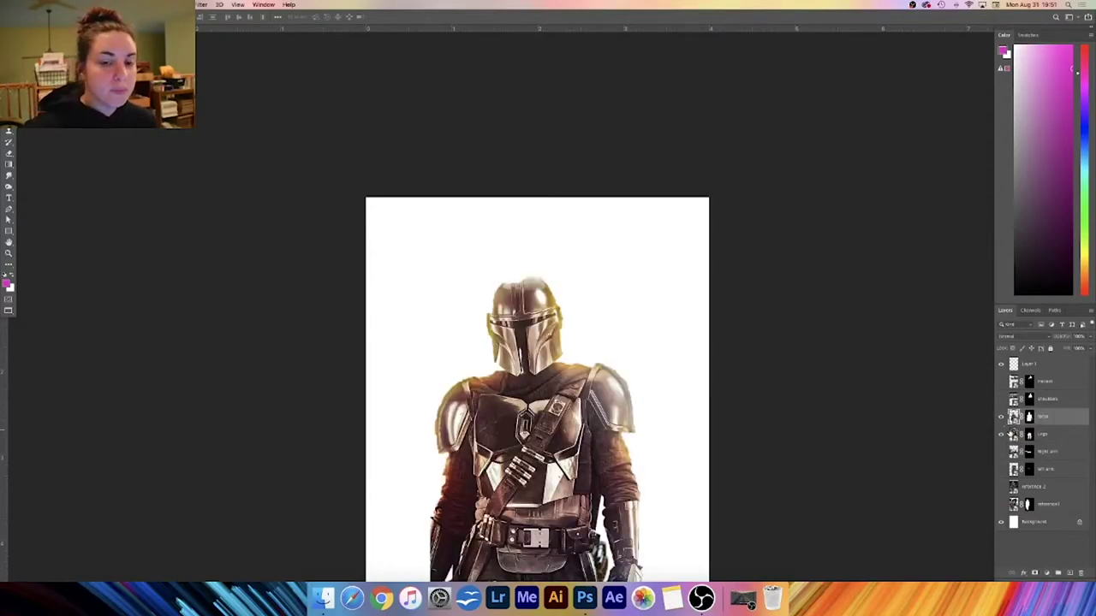
left_click(1000, 434)
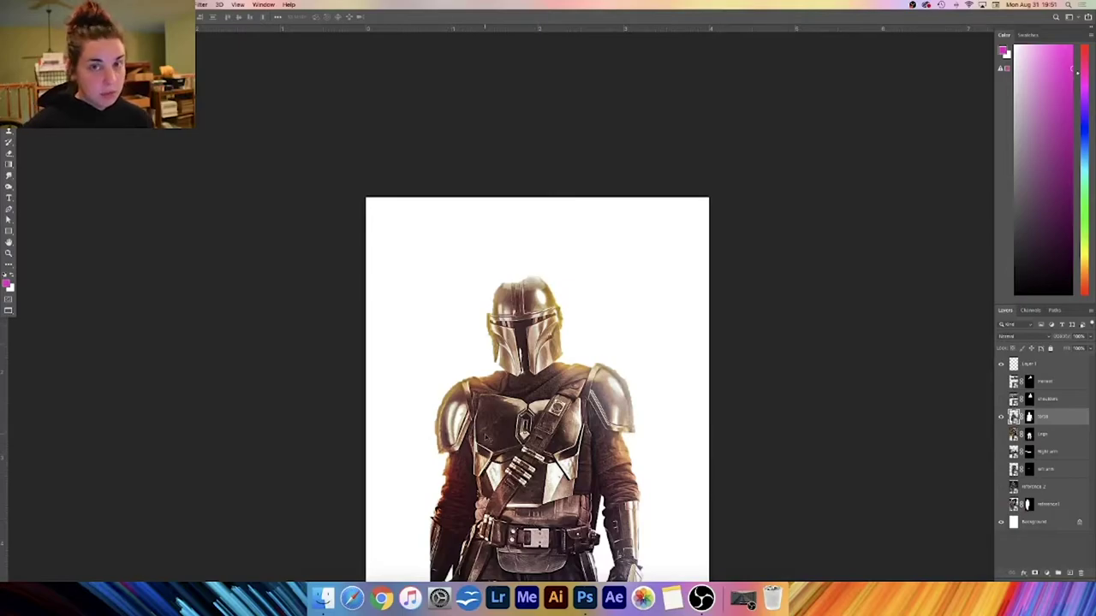
- Scale the torso layer's figure down slightly and reposition it near the centre of the canvas
key("super+plus")
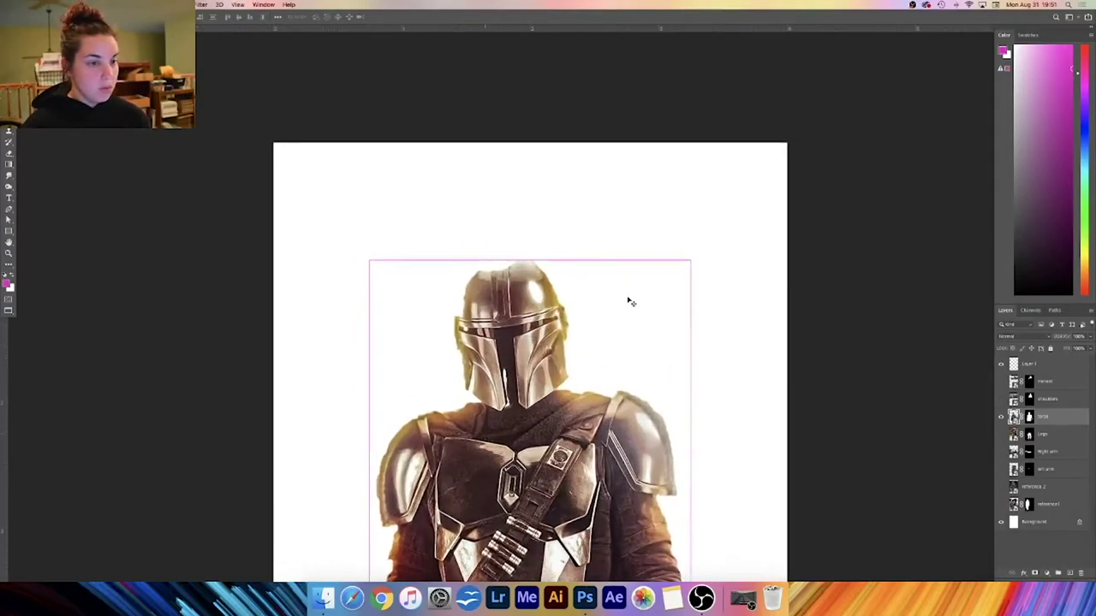
key("super+minus")
key("super+minus")
left_click_drag(621, 387, 640, 307)
scroll(640, 299, "up", 3)
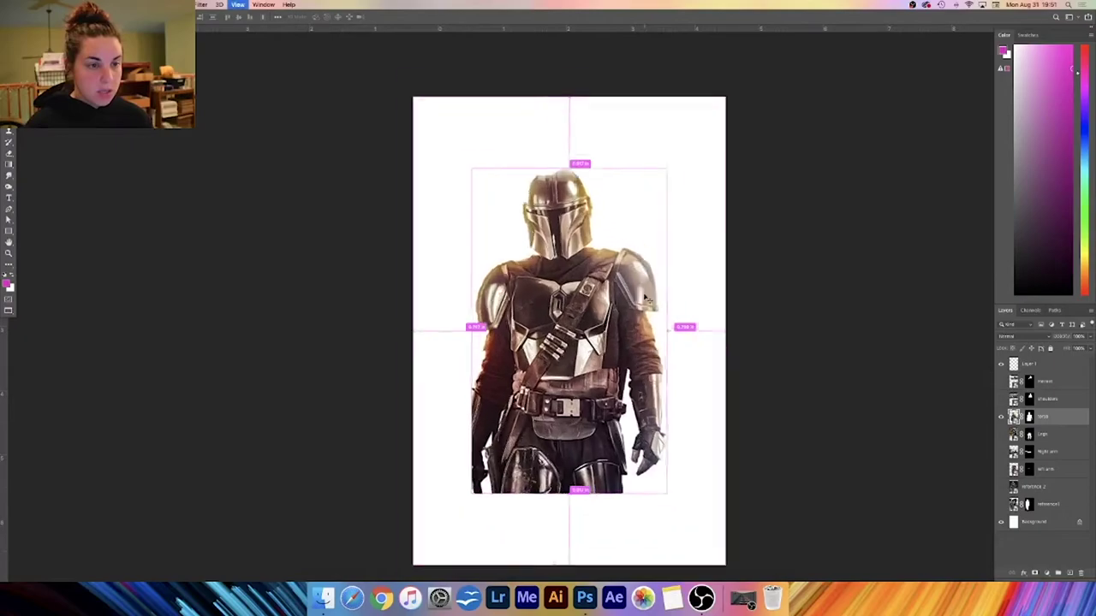
key("super+t")
left_click_drag(616, 313, 624, 274)
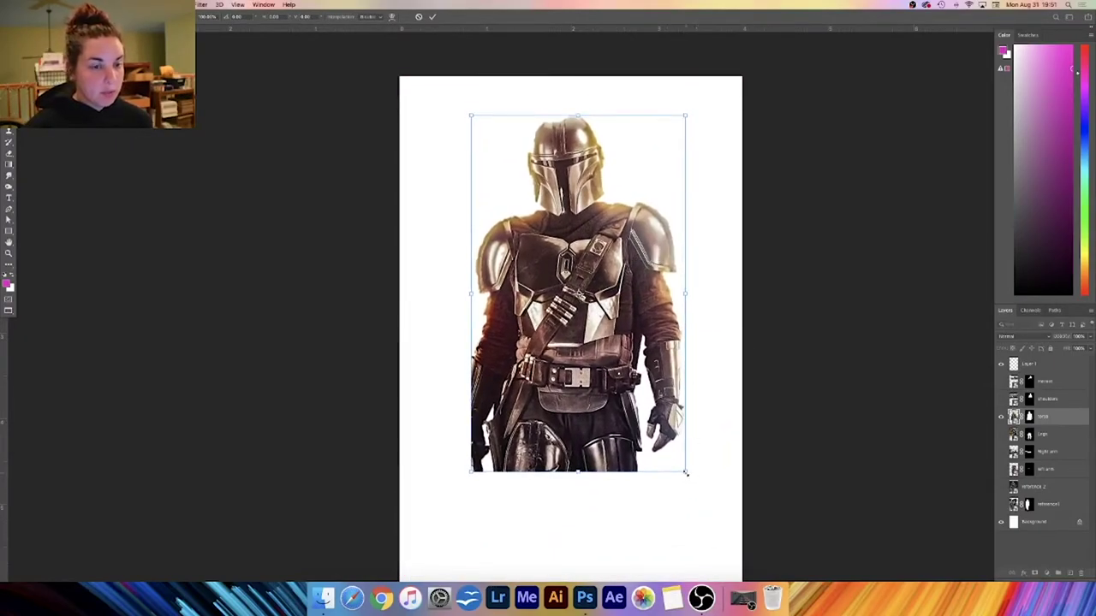
left_click_drag(686, 473, 661, 428)
key("Return")
left_click_drag(606, 257, 625, 306)
- Show the shoulders layer, then place the torso layer above it and lower the torso's opacity so both figures show through
left_click(1000, 399)
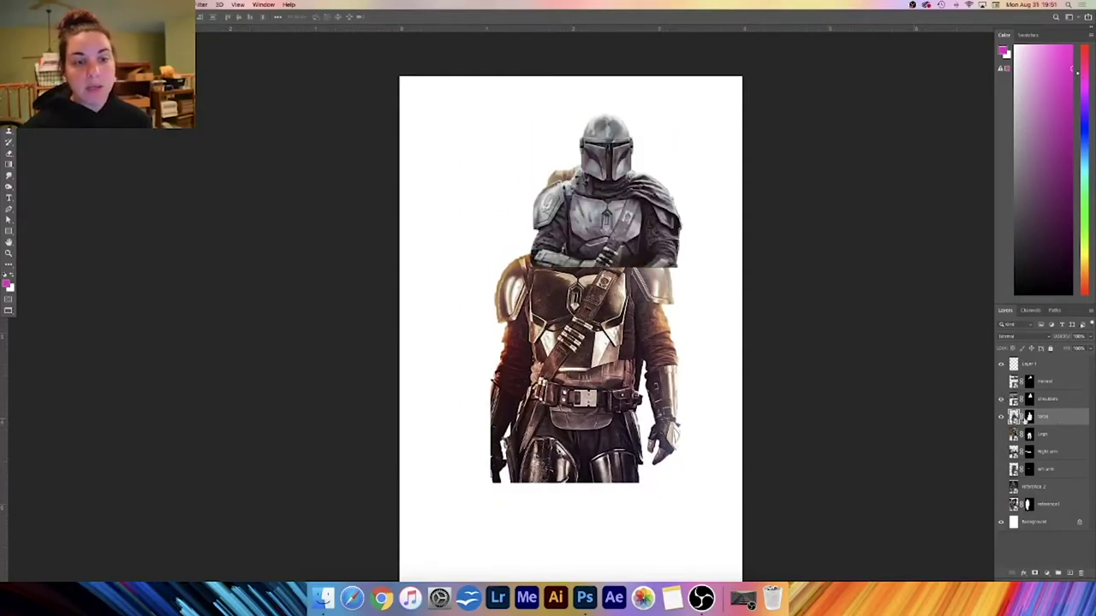
key("super+equal")
key("super+t")
scroll(676, 274, "right", 3)
scroll(676, 274, "up", 2)
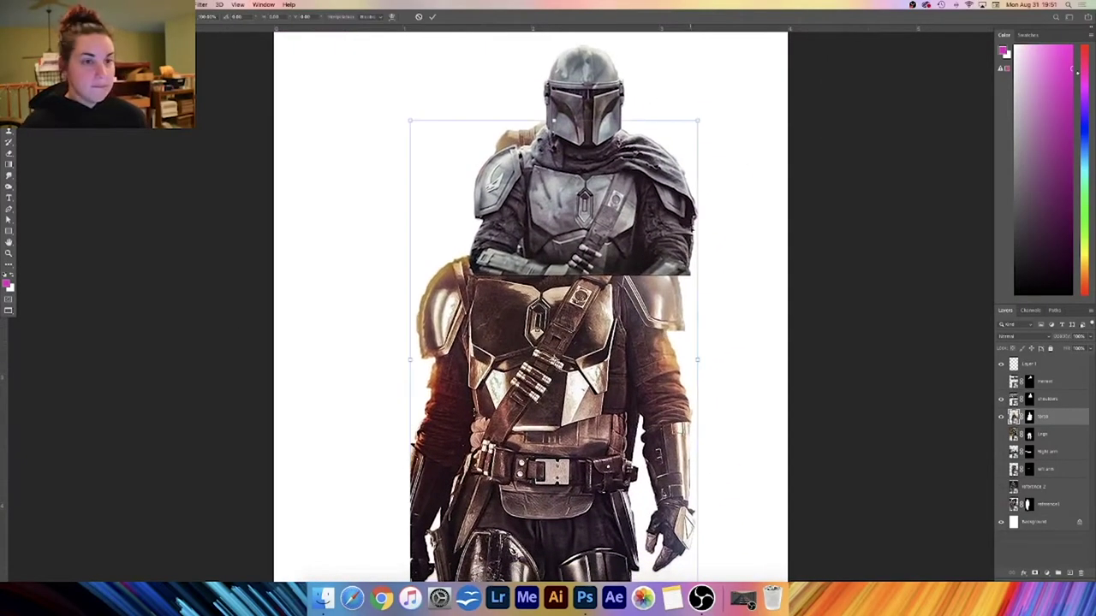
key("Return")
key("super+bracketright")
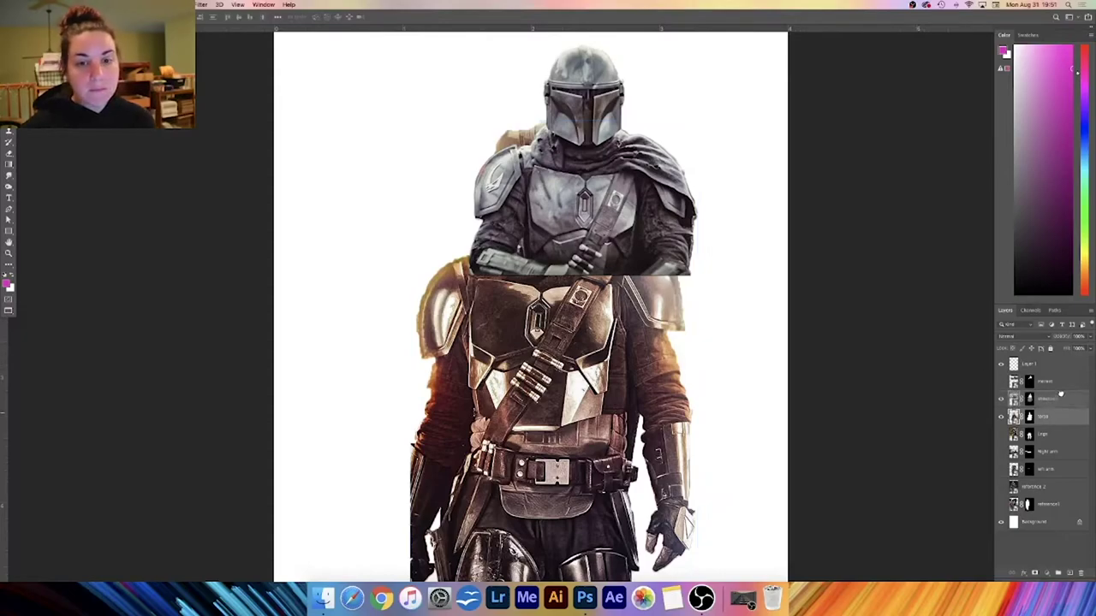
left_click(1089, 337)
left_click(1072, 347)
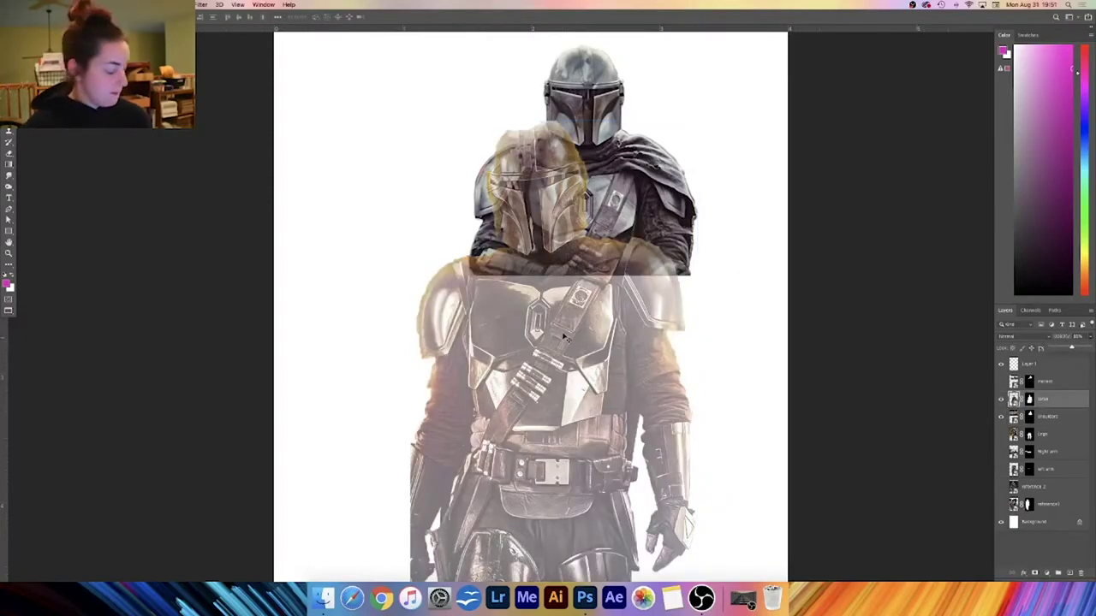
- Move the torso figure to the left of the grey shoulders figure and restore its opacity to 100%
key("super+t")
left_click_drag(599, 347, 492, 385)
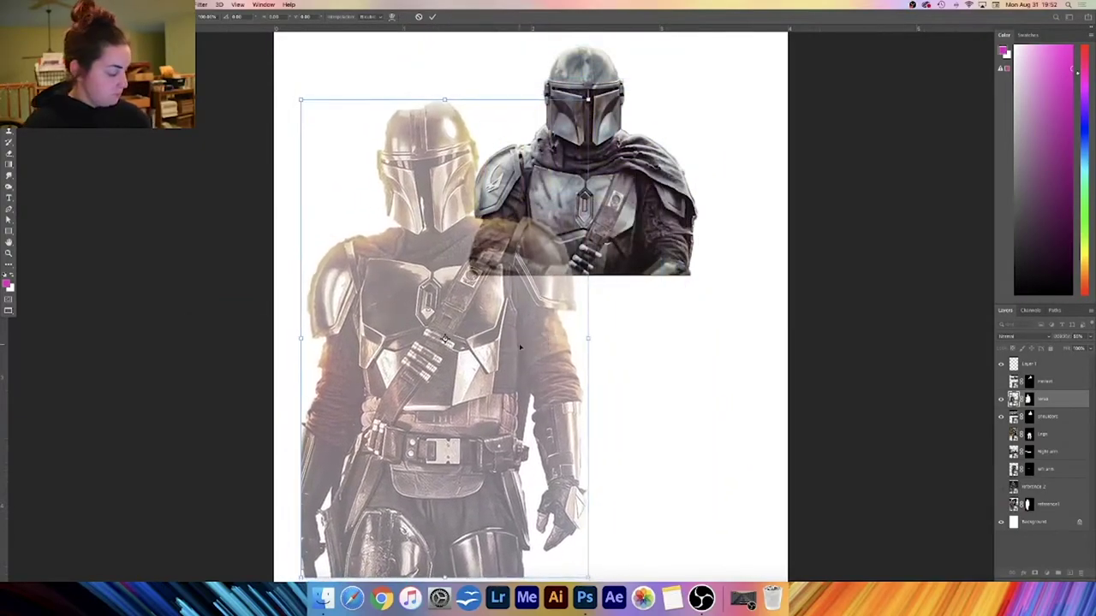
key("super+minus")
left_click(1088, 336)
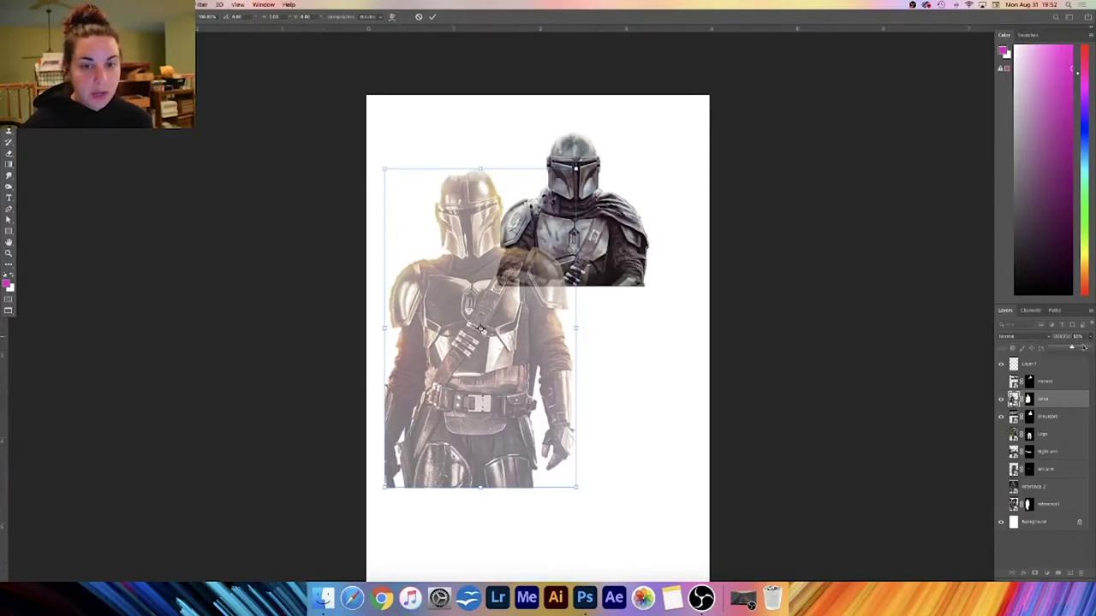
left_click_drag(1081, 347, 1091, 347)
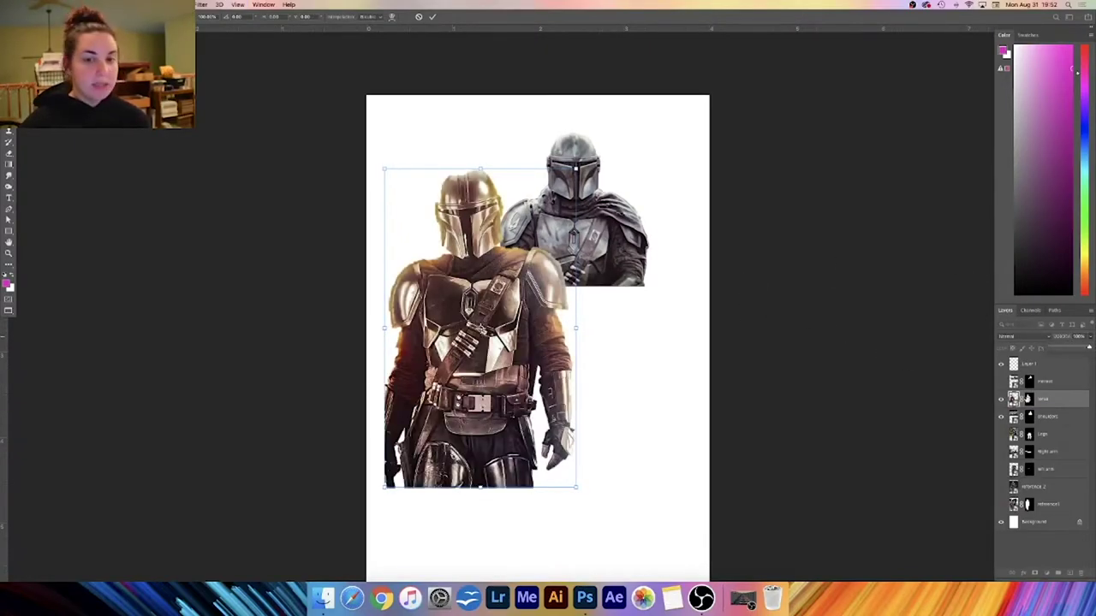
- Set the brush colour to bright green and move the shoulders figure up and right, away from the torso figure
left_click(1046, 366)
key("b")
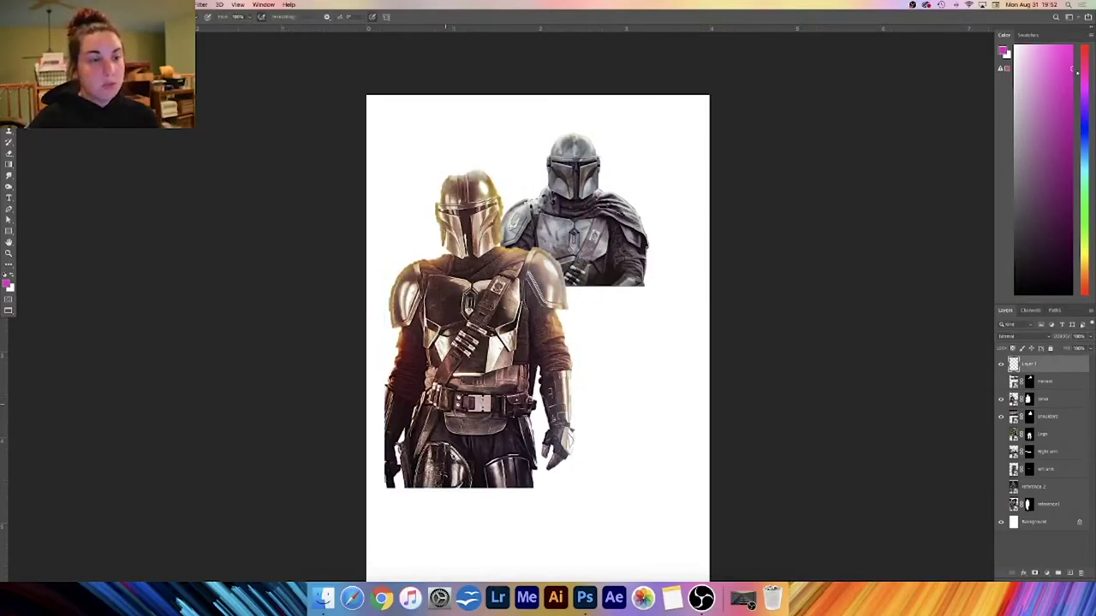
left_click(1084, 219)
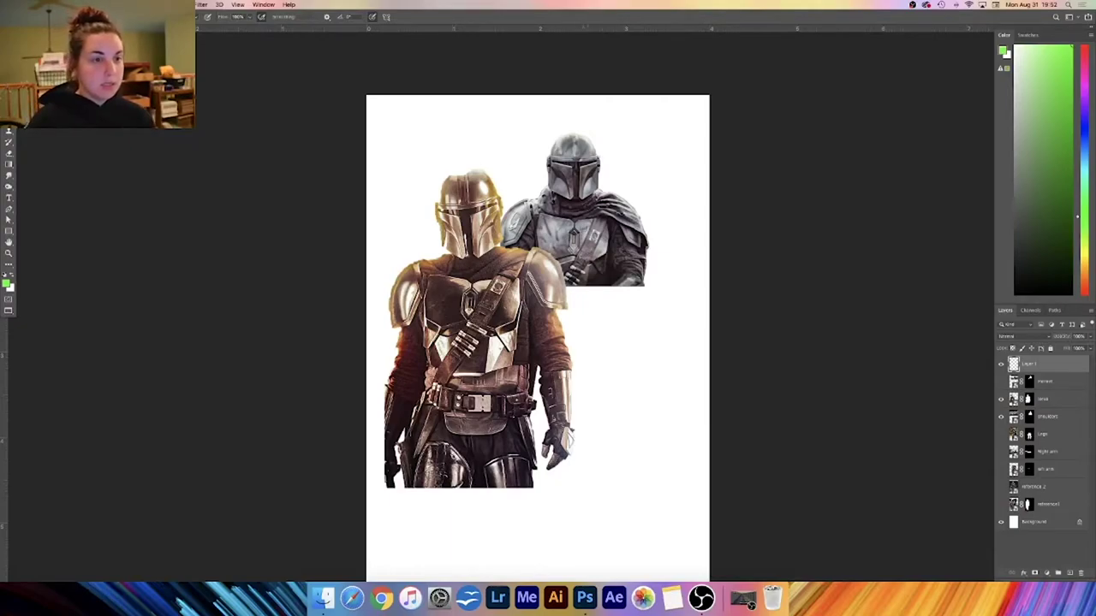
left_click(1055, 418)
key("v")
left_click_drag(585, 228, 620, 219)
- On Layer 1, brush a vertical green centre line through the grey shoulders figure
left_click(1074, 366)
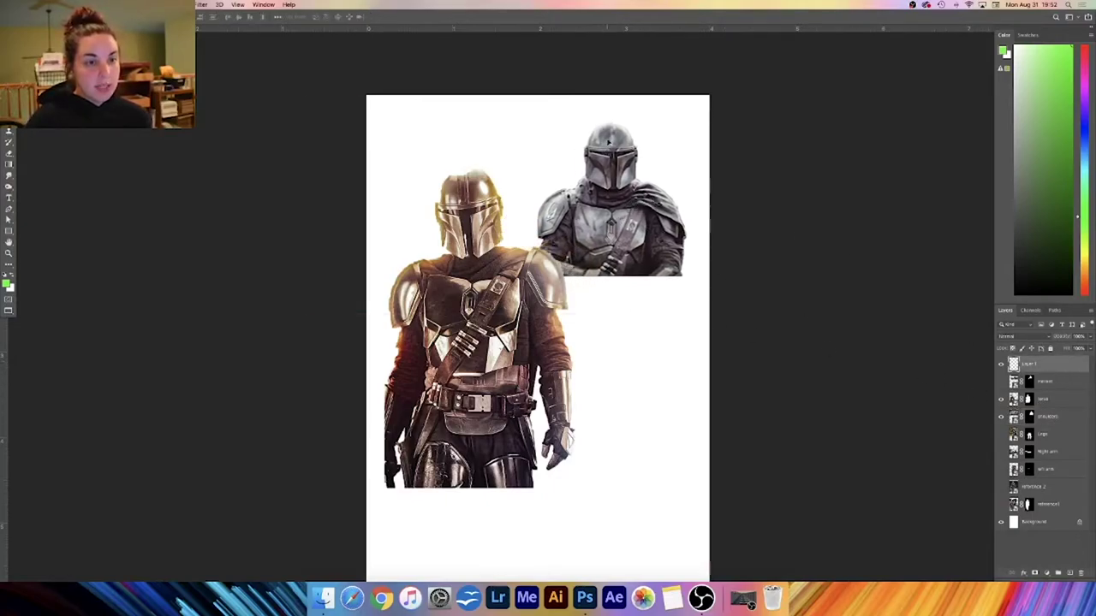
key("b")
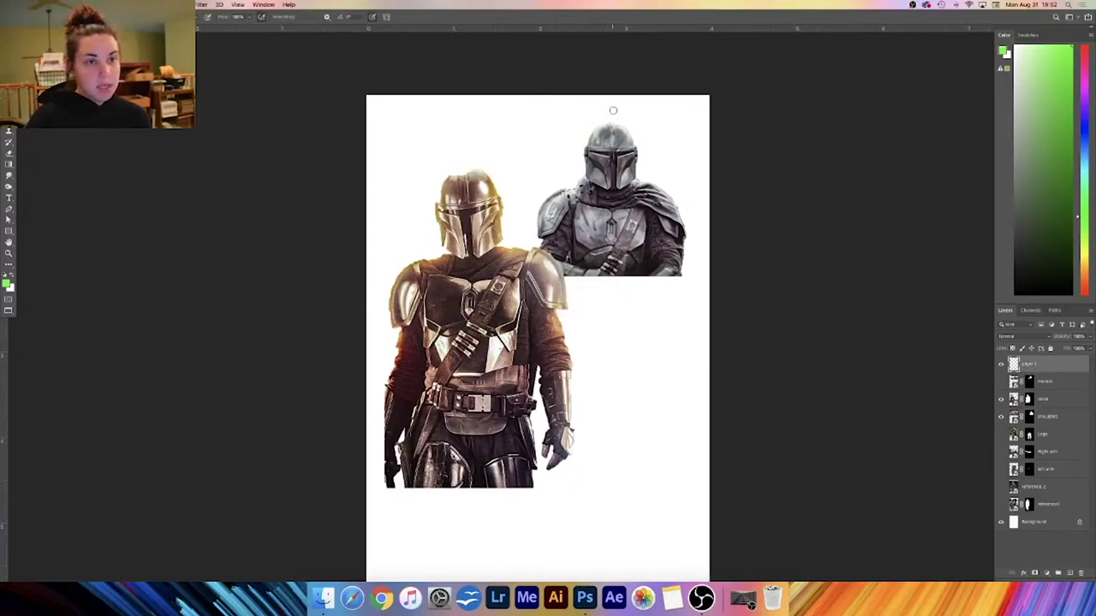
mouse_move(614, 107)
left_mouse_down()
mouse_move(615, 300)
mouse_move(608, 111)
left_mouse_up()
key("ctrl+z")
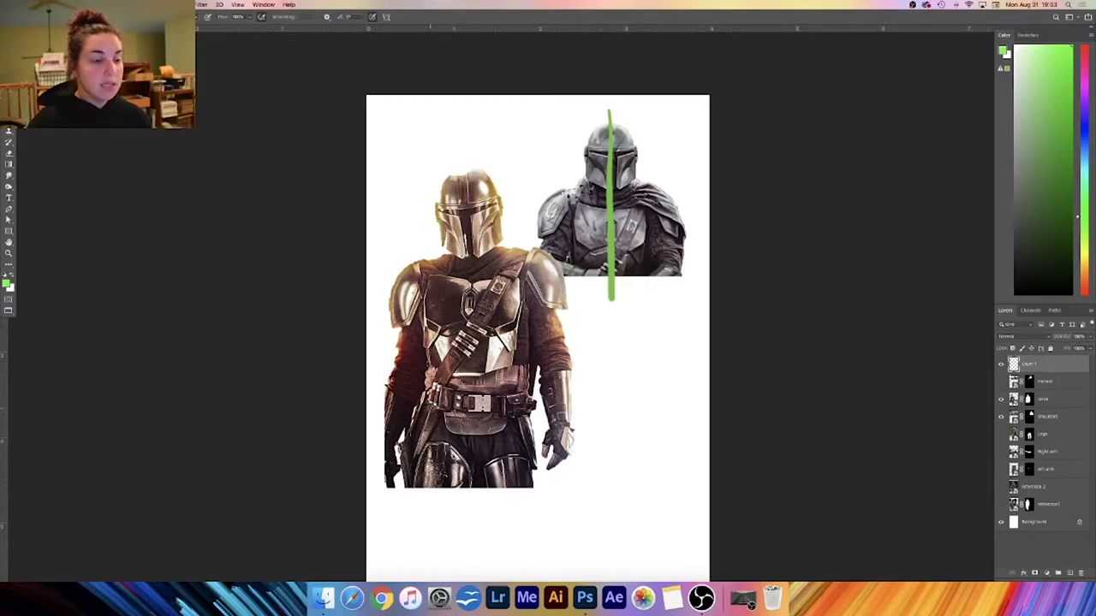
- Brush green curves along the torso figure's belt and shoulders, with vertical centre lines down its chest and hips
mouse_move(424, 405)
left_mouse_down()
mouse_move(520, 418)
mouse_move(469, 421)
mouse_move(424, 404)
left_mouse_up()
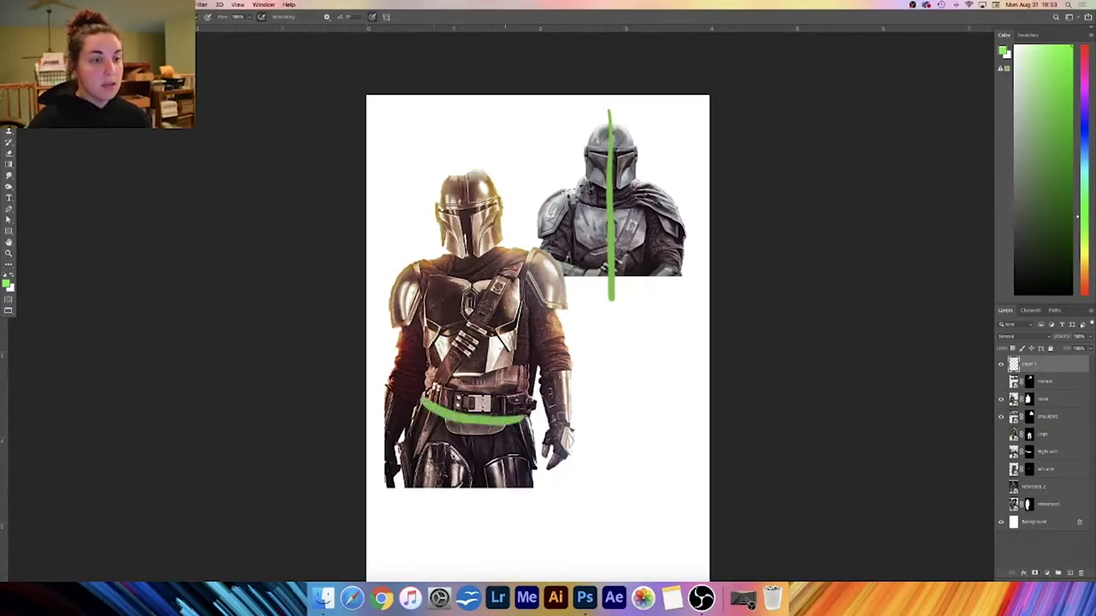
mouse_move(415, 274)
left_mouse_down()
mouse_move(538, 253)
mouse_move(412, 276)
left_mouse_up()
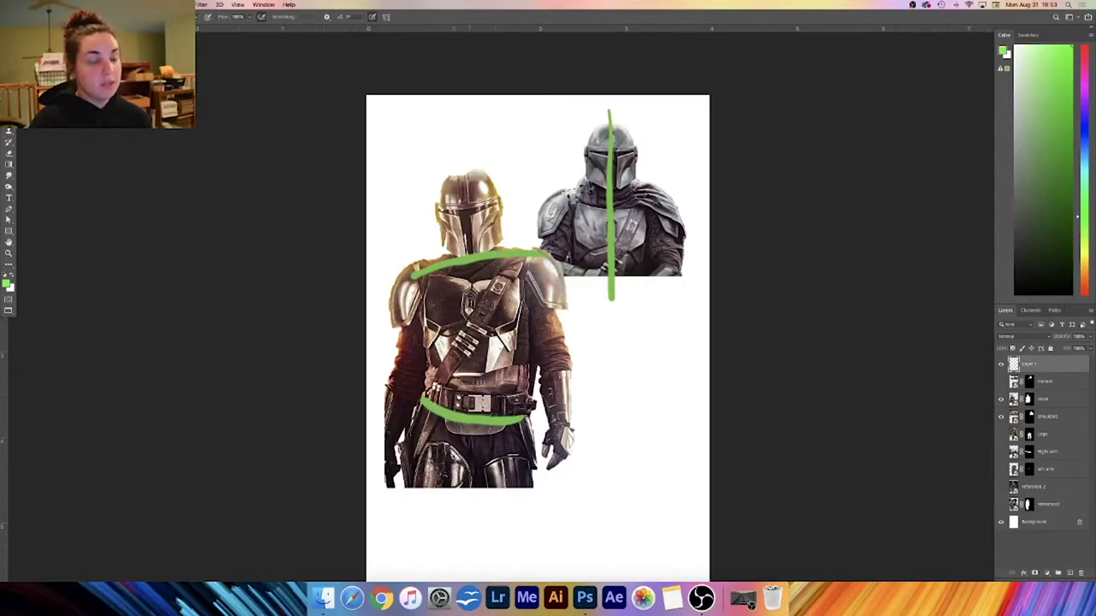
mouse_move(471, 273)
left_mouse_down()
mouse_move(468, 370)
mouse_move(473, 264)
left_mouse_up()
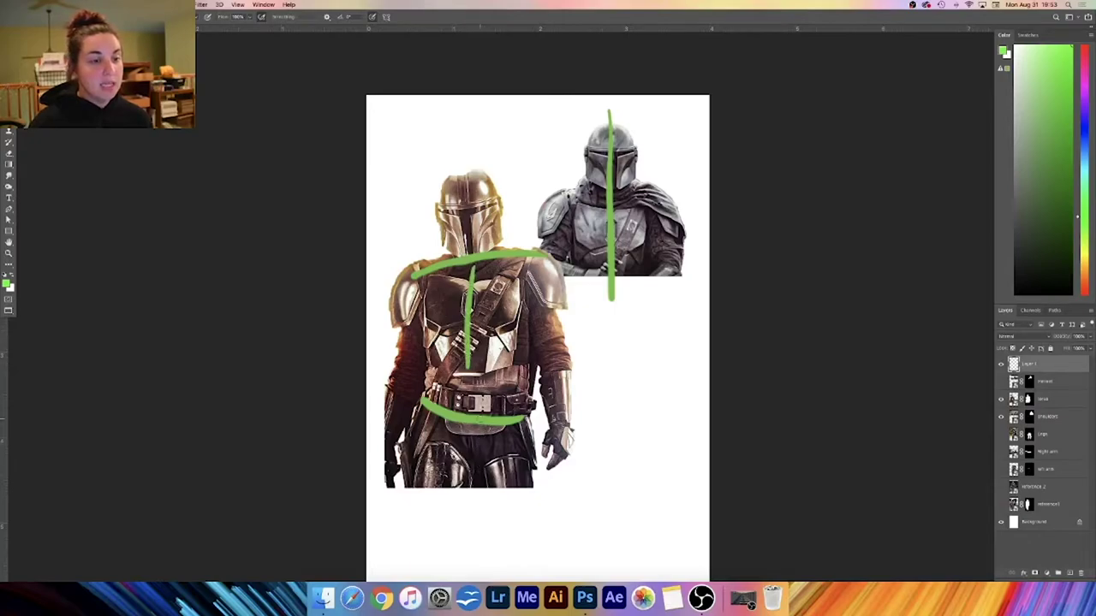
left_click_drag(474, 413, 477, 471)
left_click_drag(474, 413, 477, 464)
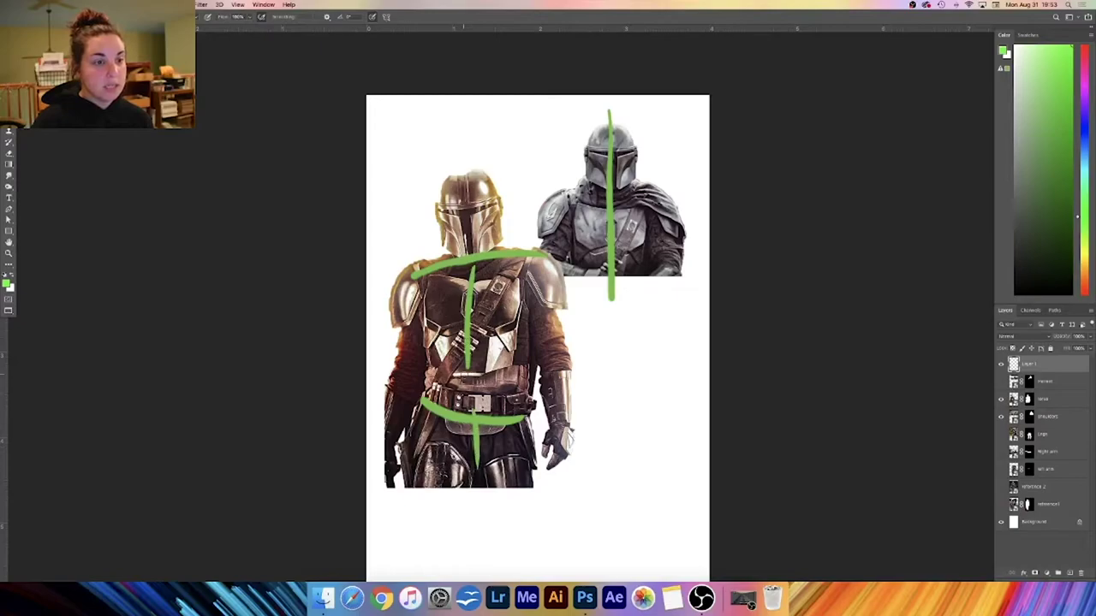
left_click_drag(472, 262, 466, 377)
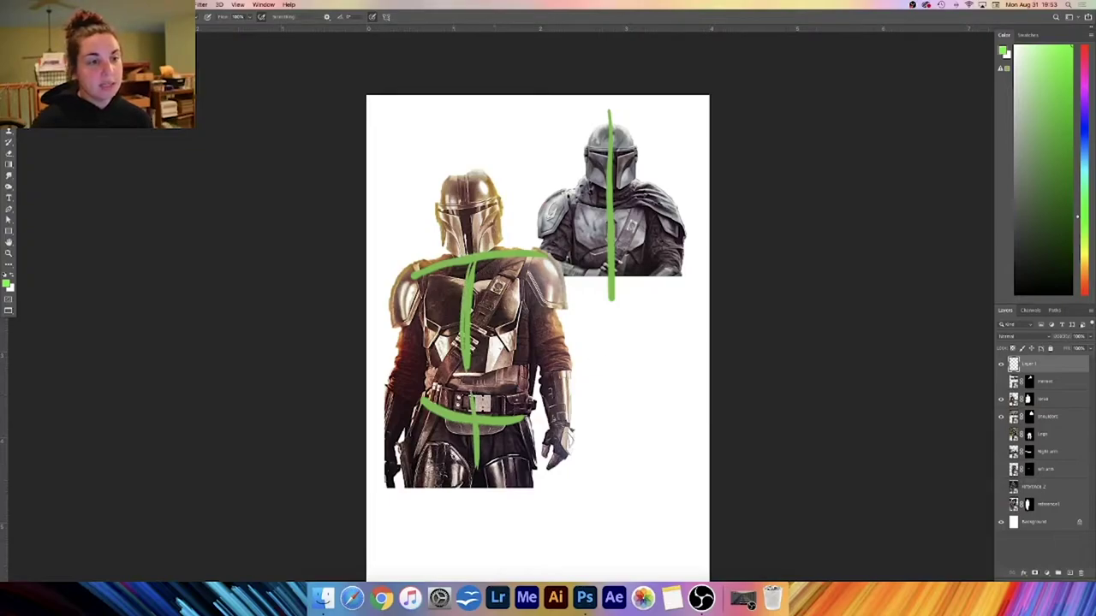
mouse_move(512, 258)
left_mouse_down()
mouse_move(514, 382)
mouse_move(537, 498)
left_mouse_up()
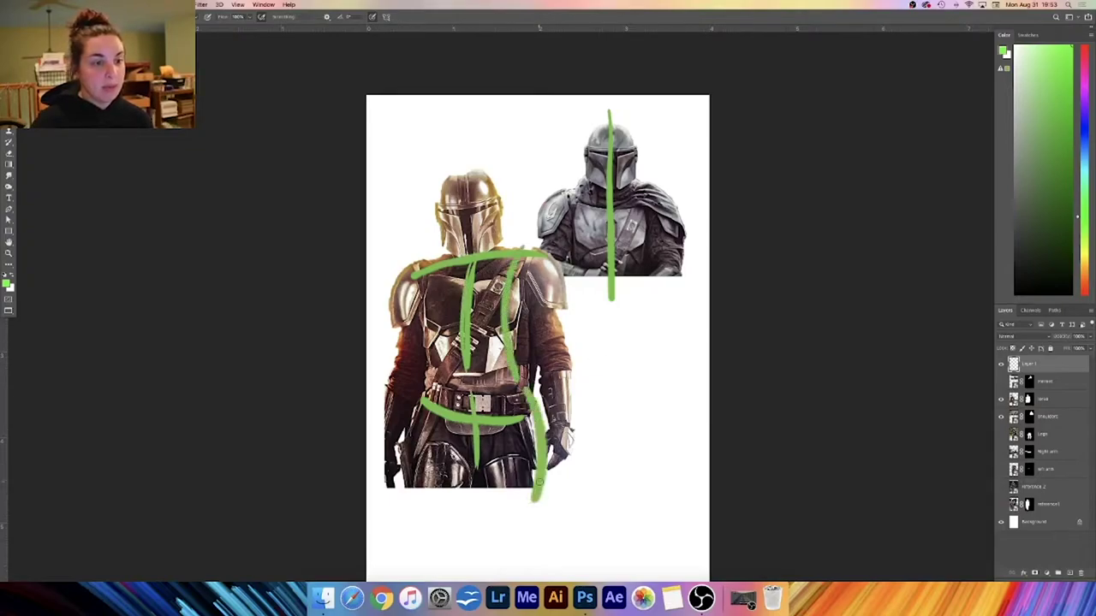
key("super+z")
key("super+z")
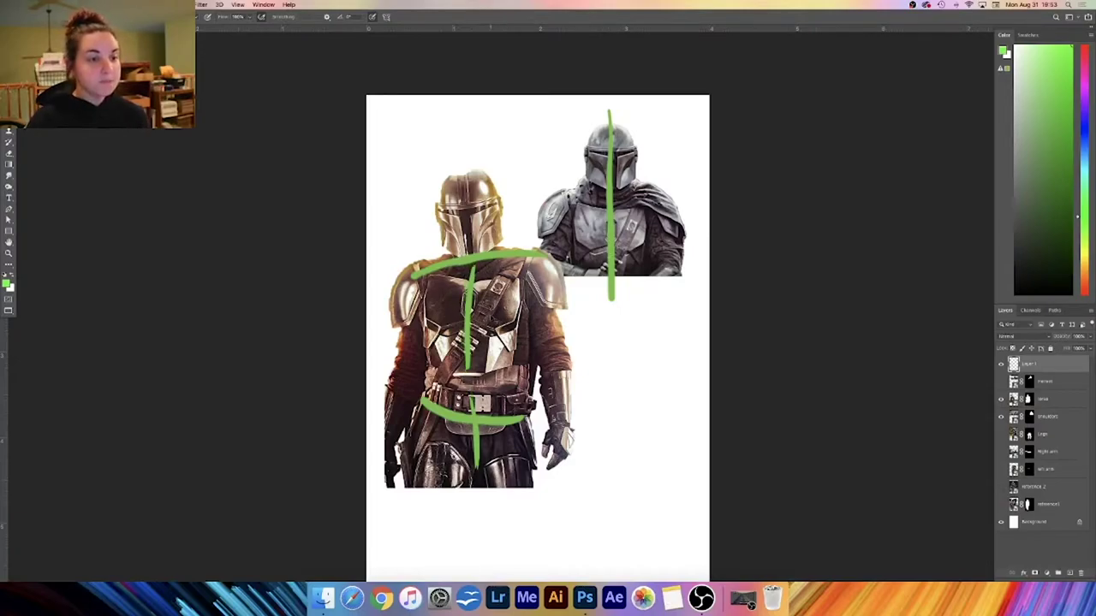
- Outline the torso figure's chest as a green box and thicken the vertical centre line inside it
mouse_move(426, 274)
left_mouse_down()
mouse_move(515, 275)
mouse_move(514, 370)
left_mouse_up()
mouse_move(430, 277)
left_mouse_down()
mouse_move(428, 360)
mouse_move(459, 377)
mouse_move(512, 363)
left_mouse_up()
left_click_drag(467, 262, 472, 385)
left_click_drag(464, 299, 464, 373)
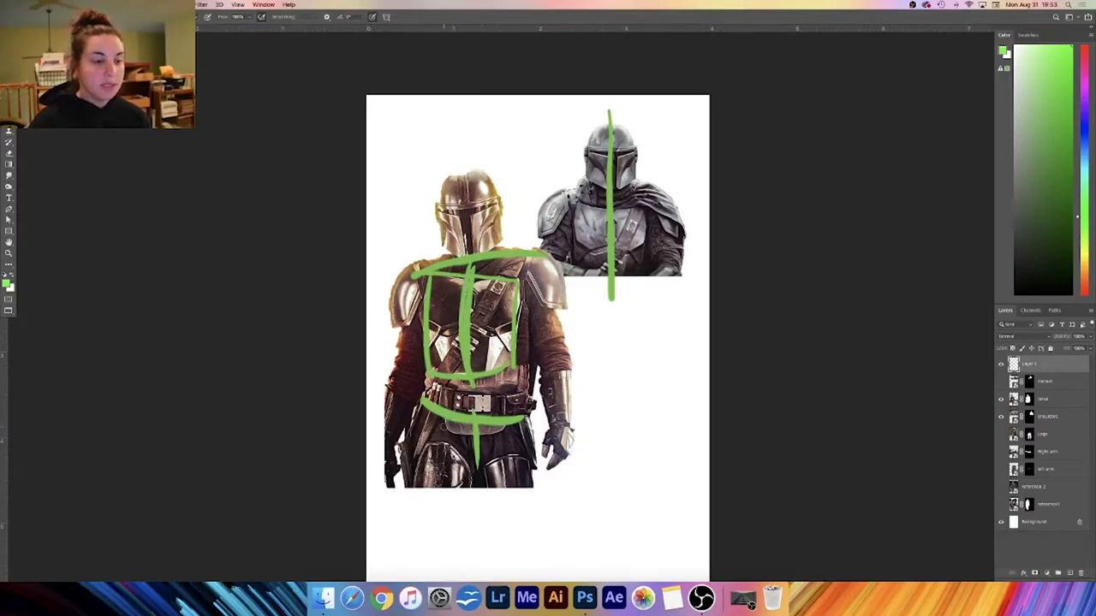
- Sketch rounded green pelvis outlines below the torso figure's belt, then hide Layer 1
left_click_drag(530, 418, 500, 449)
mouse_move(458, 414)
left_mouse_down()
mouse_move(481, 455)
mouse_move(485, 435)
mouse_move(514, 439)
left_mouse_up()
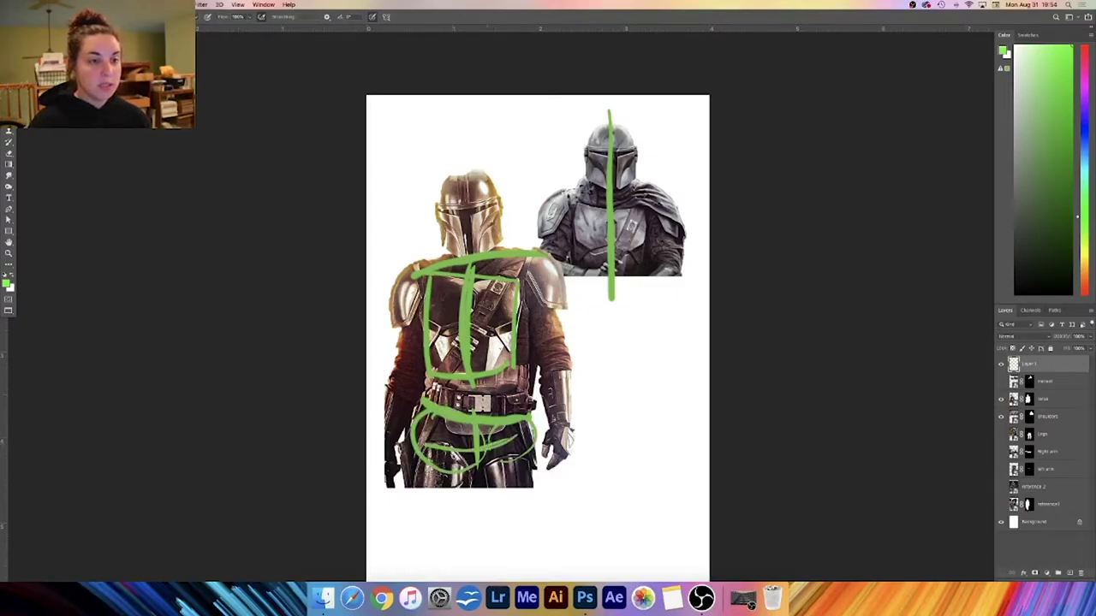
left_click(1003, 364)
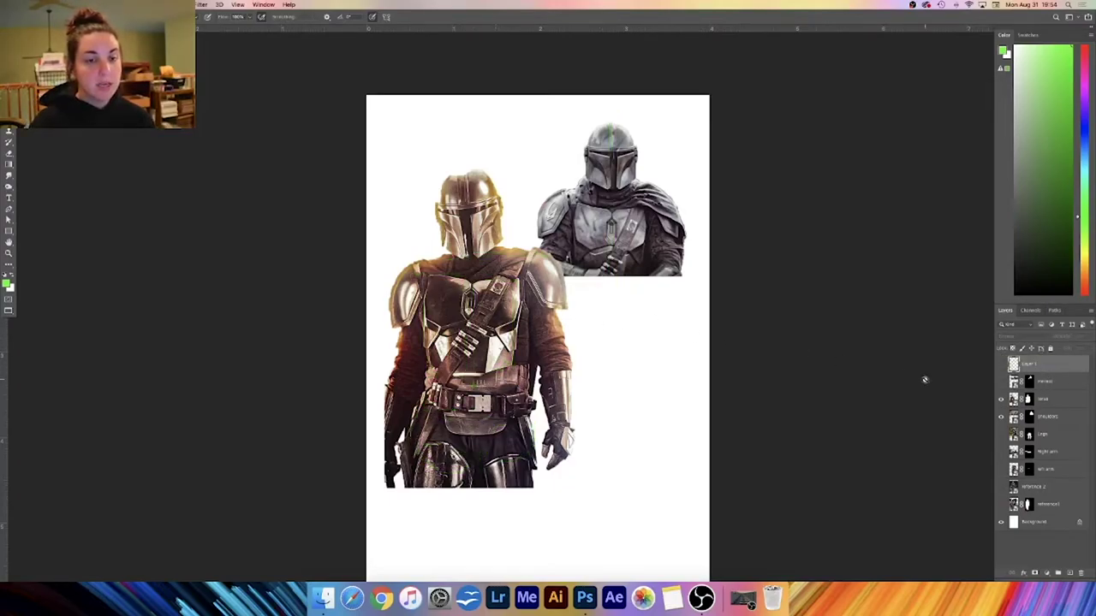
- Move the torso figure right and slightly down to the middle of the canvas
left_click(1064, 418)
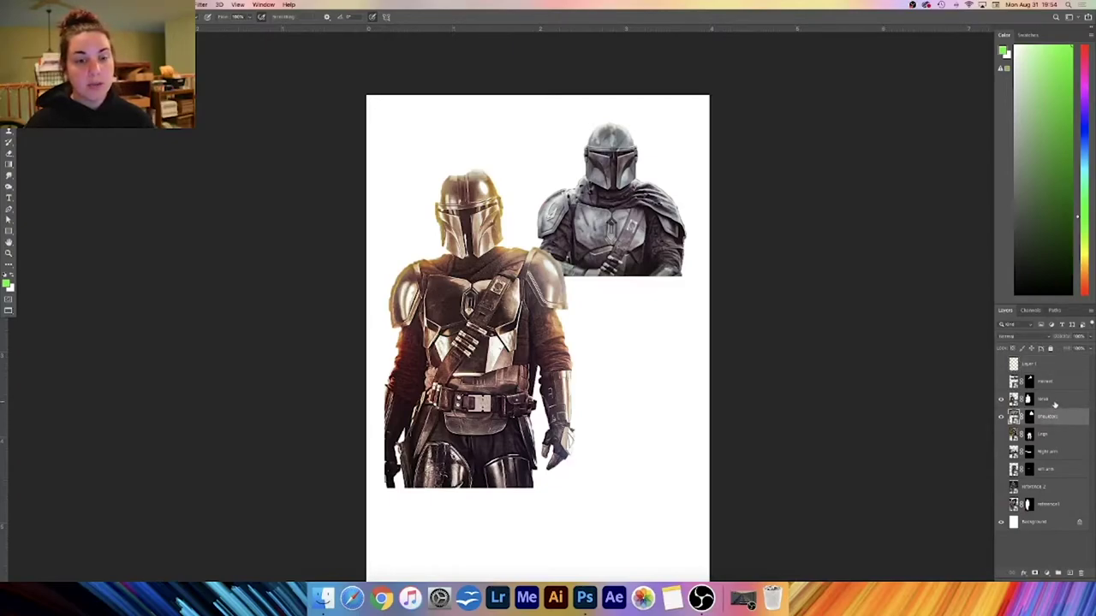
left_click(1054, 400)
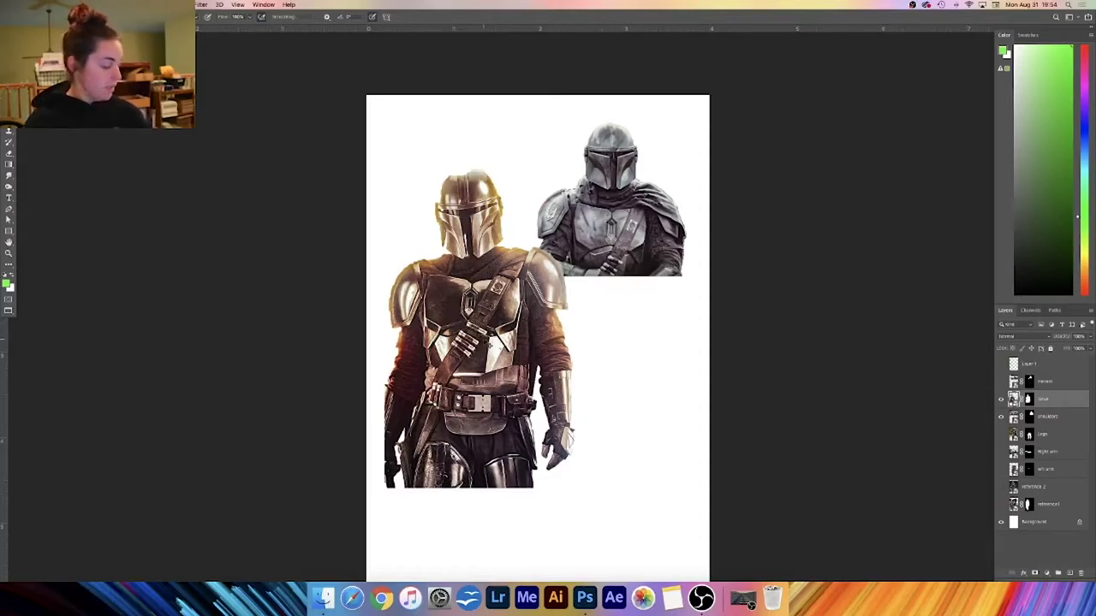
key("super+t")
mouse_move(538, 265)
left_mouse_down()
mouse_move(619, 265)
mouse_move(673, 207)
mouse_move(580, 289)
mouse_move(595, 290)
left_mouse_up()
key("Return")
key("b")
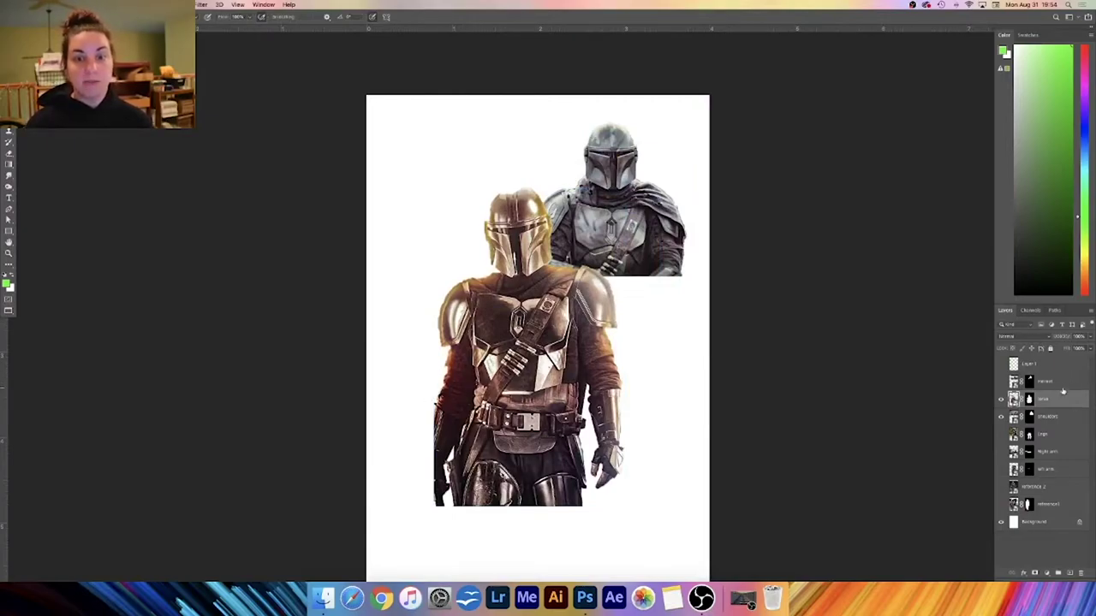
- Move the shoulders figure left so it sits behind and above the torso figure
left_click(1060, 417)
key("v")
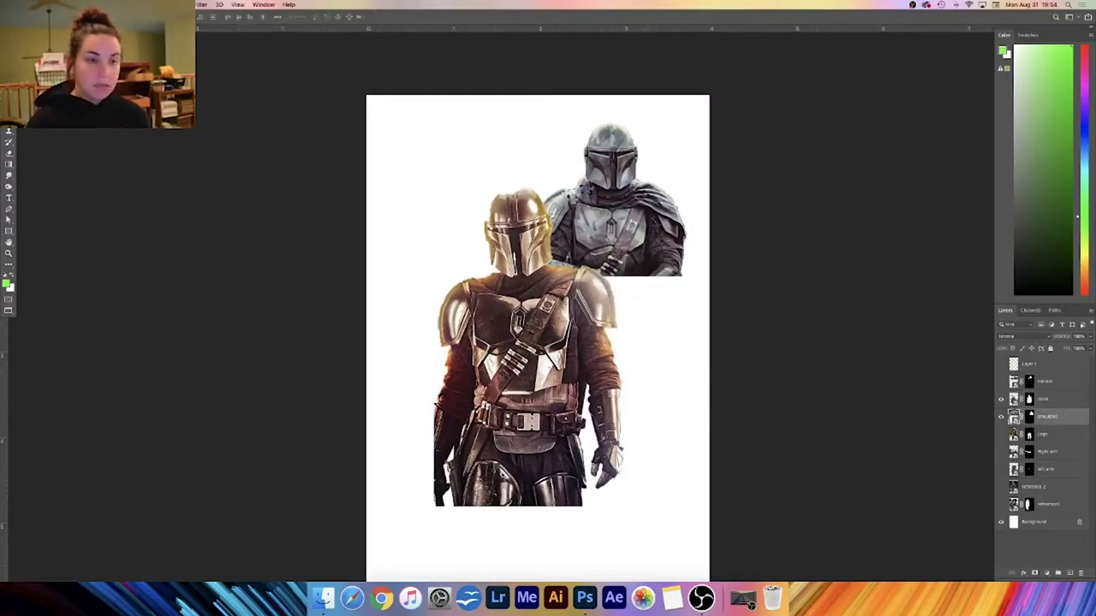
left_click_drag(655, 249, 578, 252)
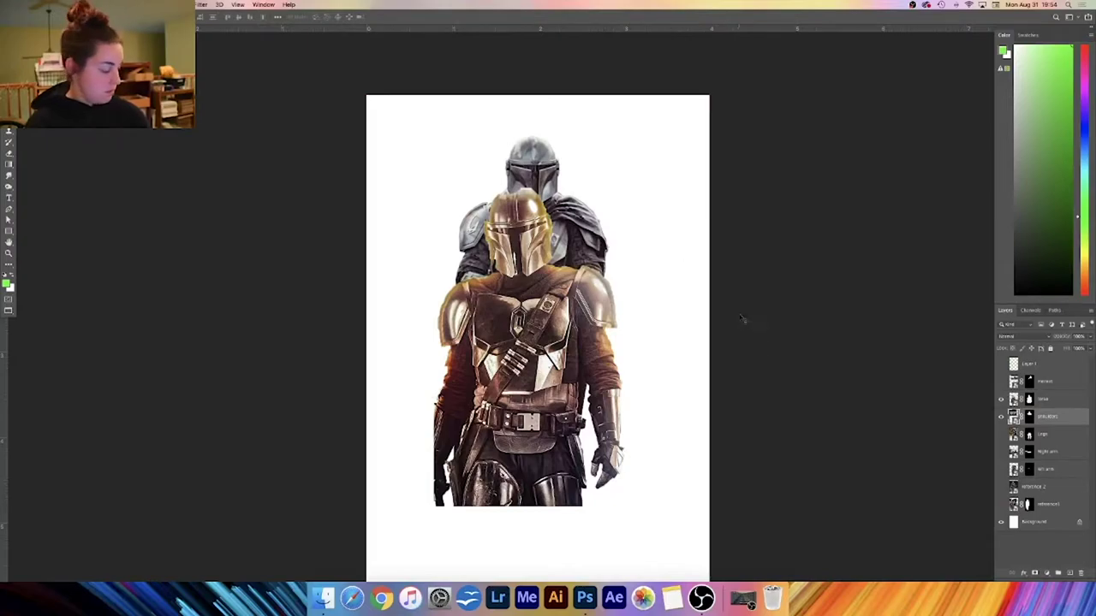
- Lower the torso layer's opacity and move it up so it overlaps the shoulders figure
key("super+equal")
left_click(1068, 398)
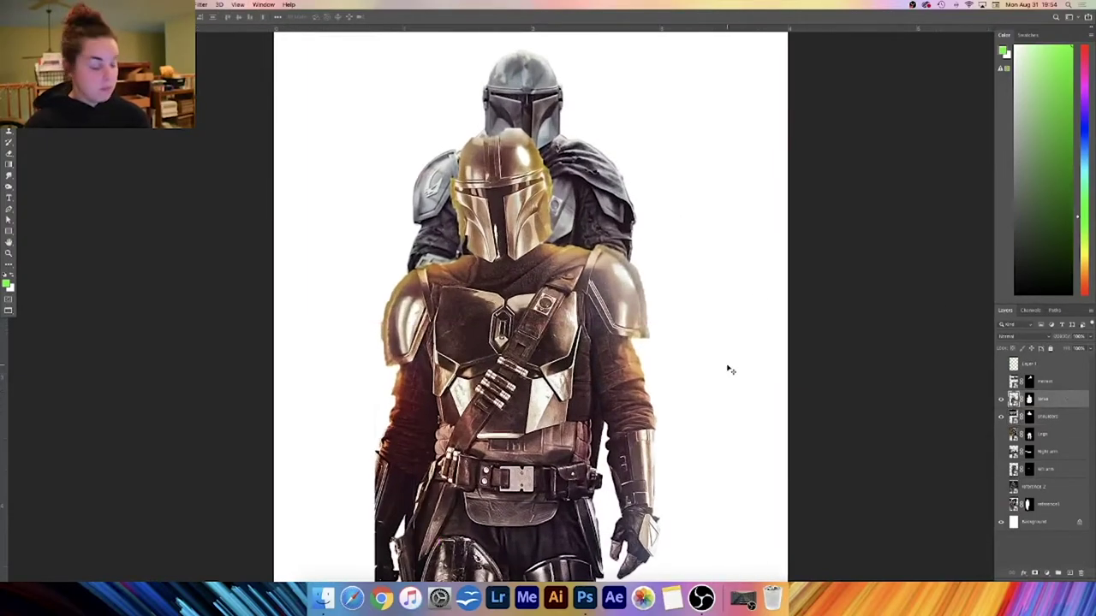
key("super+t")
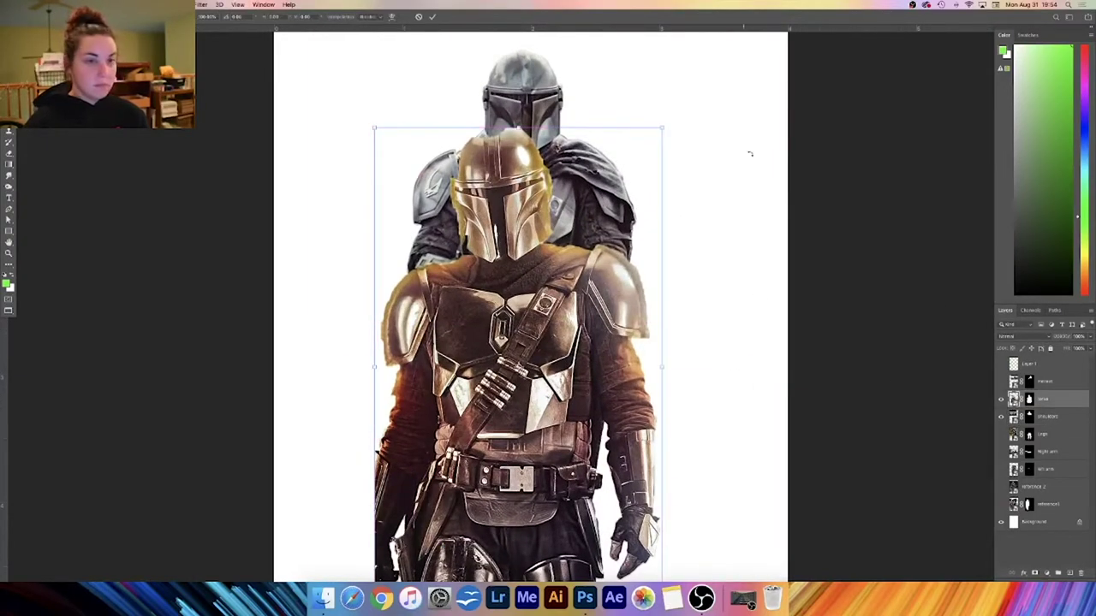
left_click(1089, 337)
left_click_drag(1089, 347, 1065, 348)
left_click_drag(552, 344, 539, 311)
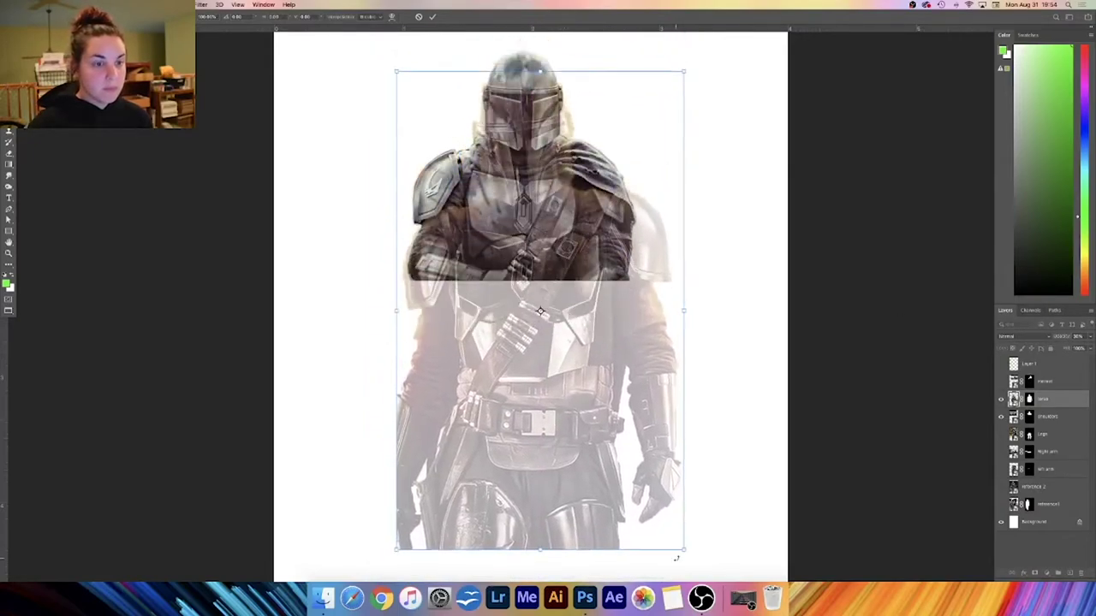
- Scale the torso down to about 75% and align its chest plate with the grey figure's chest plate
left_click_drag(685, 551, 611, 428)
left_click_drag(523, 226, 661, 411)
key("super+plus")
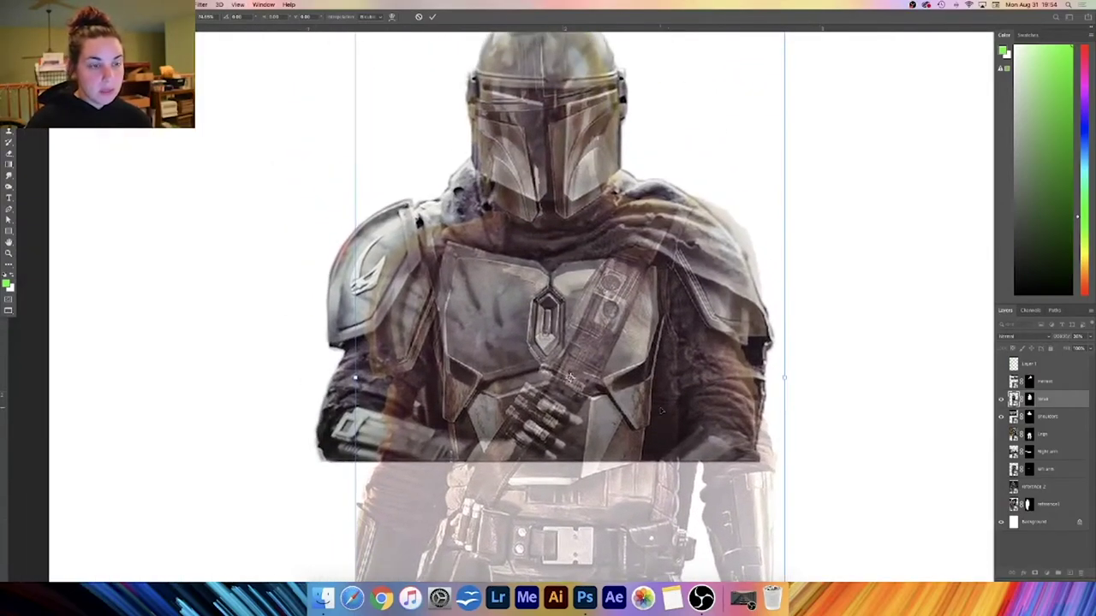
left_click_drag(632, 298, 652, 313)
mouse_move(600, 338)
left_mouse_down()
mouse_move(624, 338)
mouse_move(596, 334)
left_mouse_up()
- Try rotating the torso slightly counter-clockwise and enlarging it so its chest plate matches the shoulders figure
left_click_drag(814, 360, 812, 345)
mouse_move(704, 353)
left_mouse_down()
mouse_move(715, 357)
mouse_move(699, 354)
left_mouse_up()
key("super+minus")
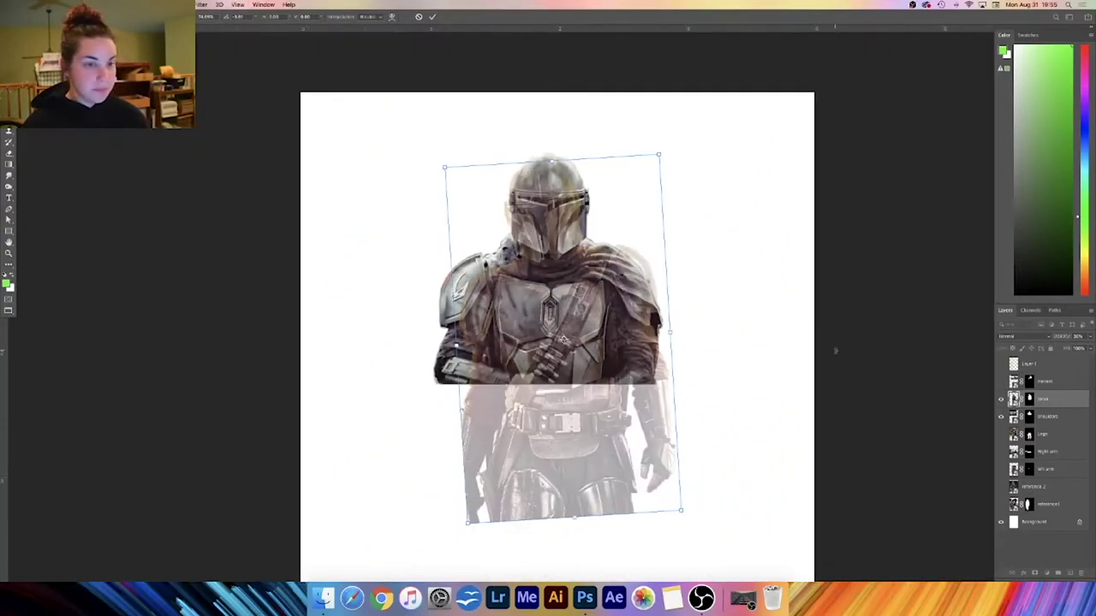
left_click_drag(680, 510, 691, 526)
left_click_drag(632, 363, 655, 295)
key("ctrl+plus")
key("ctrl+plus")
key("super+minus")
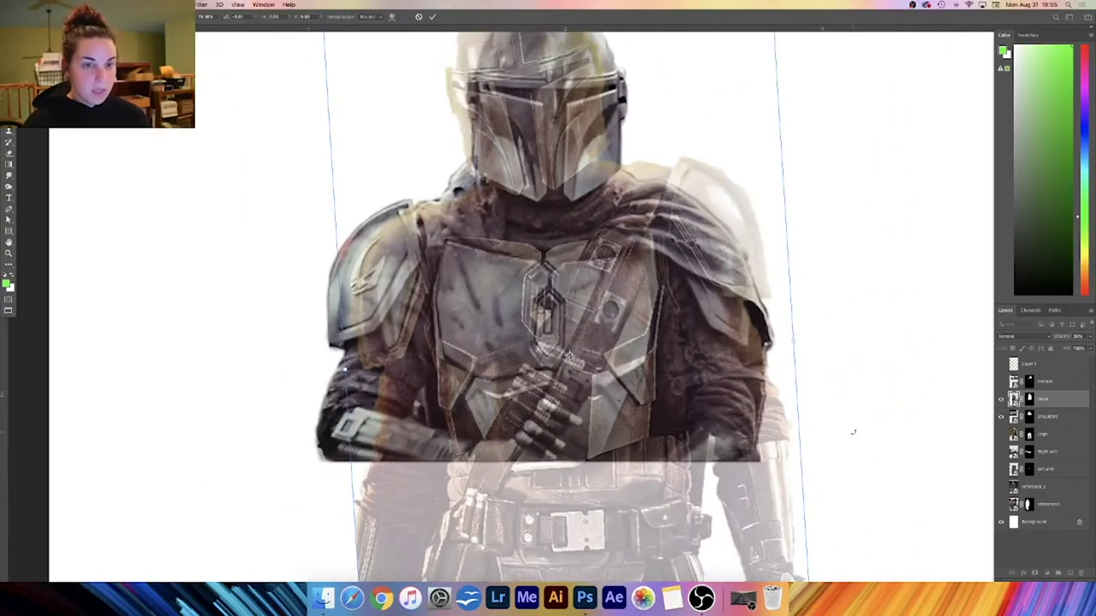
- Set the torso's rotation angle to 0 degrees
left_click_drag(860, 425, 861, 440)
left_click(223, 16)
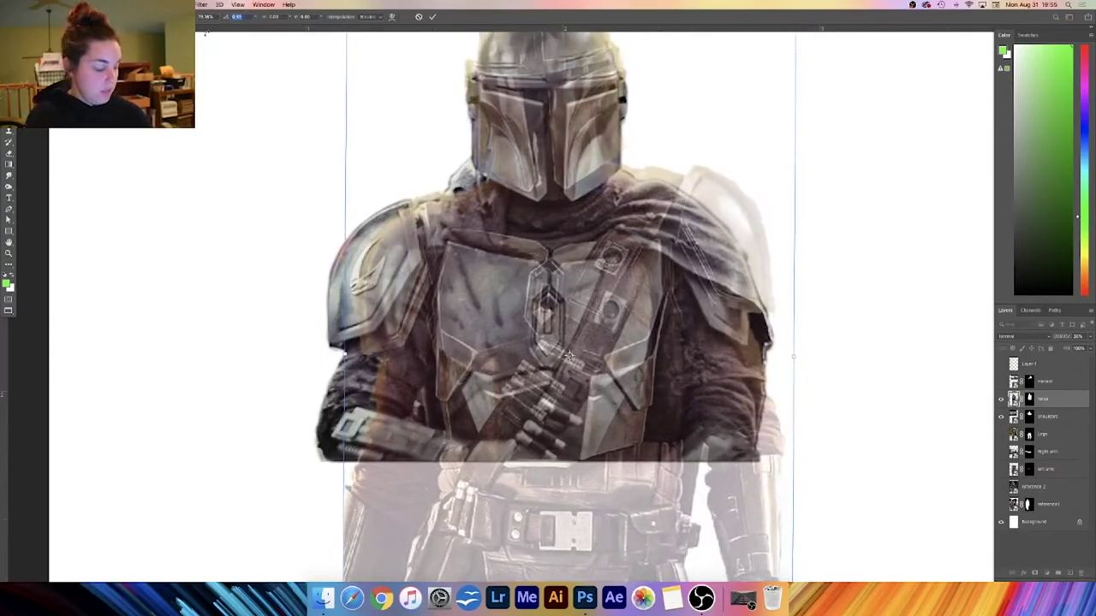
type("0")
key("Return")
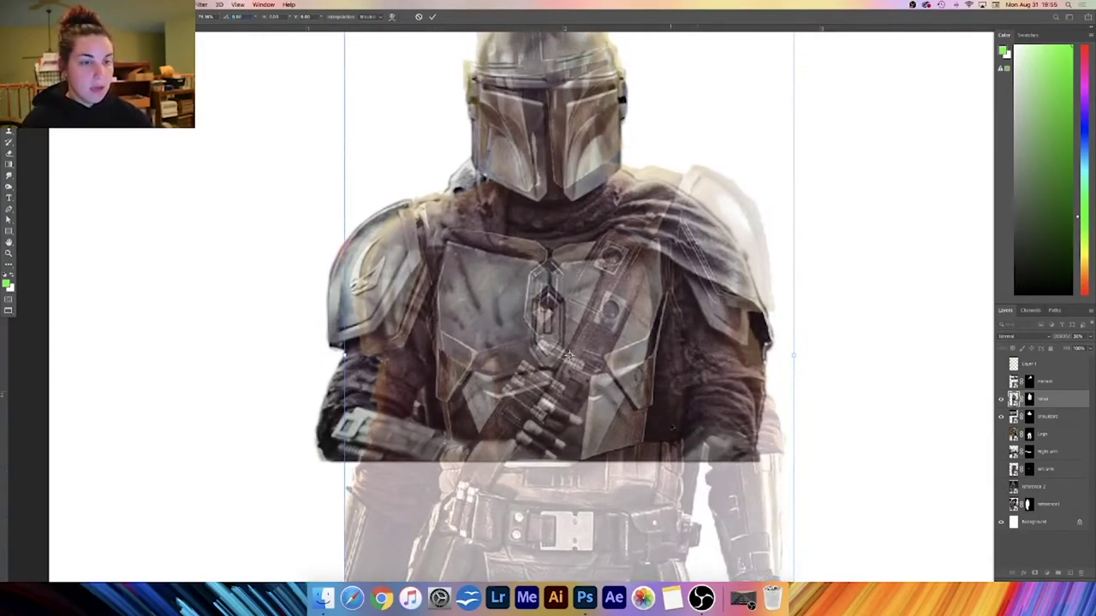
- Scale the torso down to about 71%, align its chest emblem with the shoulders figure's, and apply the transform
left_click_drag(568, 356, 265, 359)
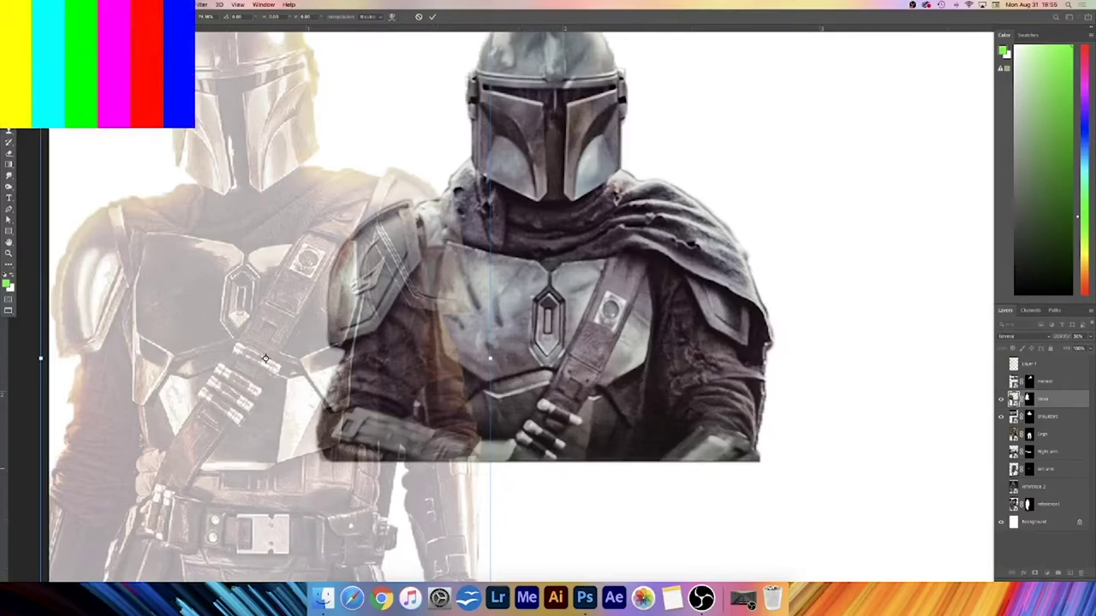
left_click_drag(306, 336, 573, 215)
key("super+minus")
left_click_drag(654, 461, 636, 434)
left_click_drag(570, 240, 596, 323)
key("super+plus")
left_click_drag(621, 405, 633, 468)
left_click_drag(771, 113, 765, 129)
left_click_drag(565, 413, 584, 330)
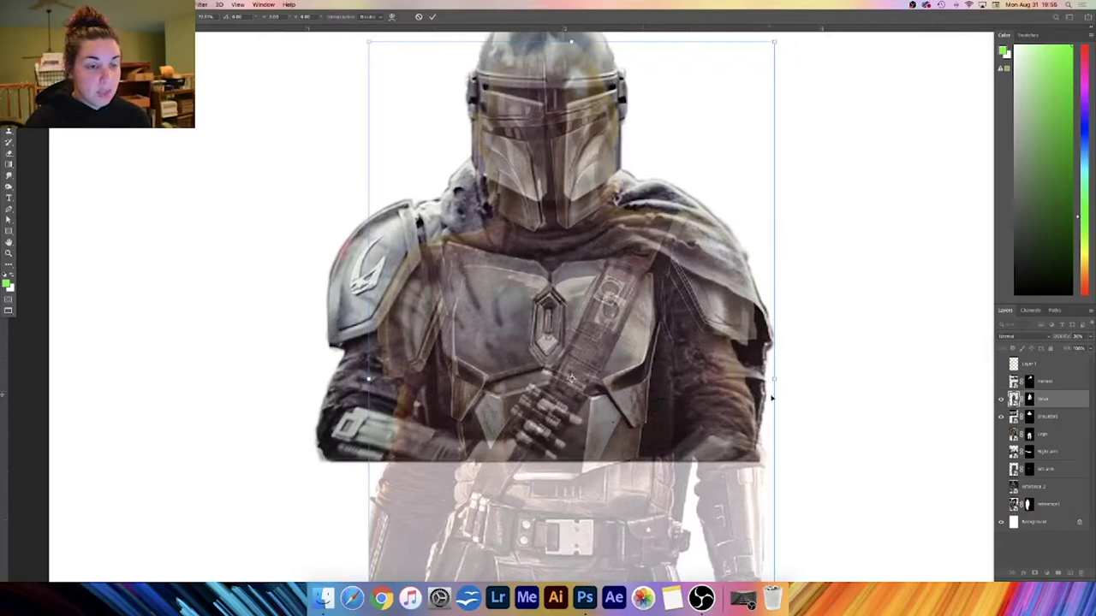
key("Return")
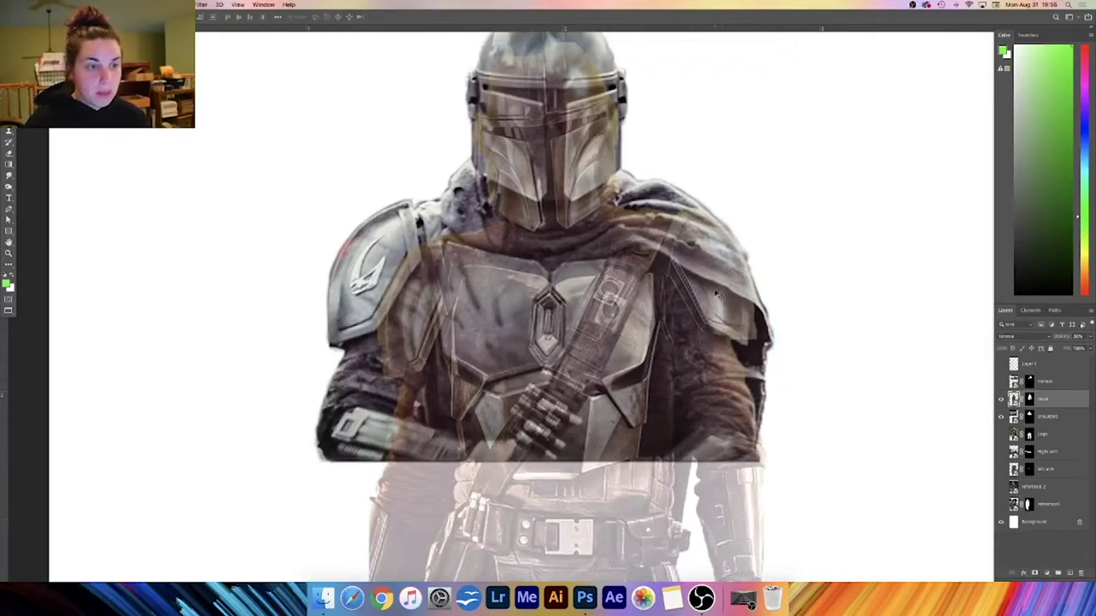
- Nudge the torso layer in small moves to fine-tune its chest armour against the shoulders figure's chest plate
left_click_drag(538, 376, 536, 373)
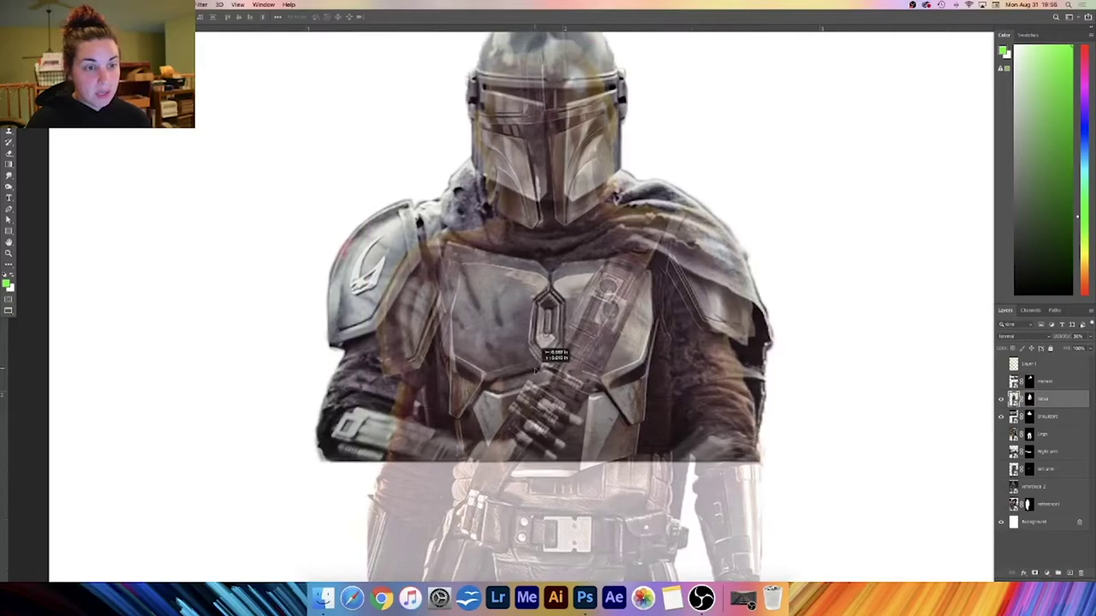
mouse_move(607, 422)
left_mouse_down()
mouse_move(625, 428)
mouse_move(605, 427)
mouse_move(609, 436)
mouse_move(604, 398)
mouse_move(611, 432)
left_mouse_up()
key("super+minus")
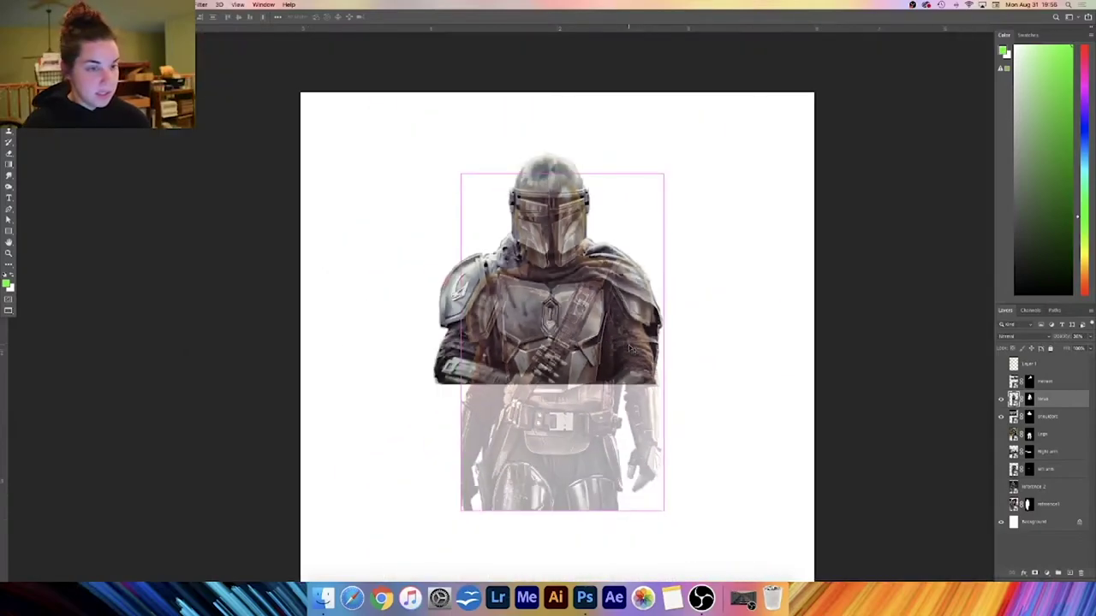
left_click_drag(590, 385, 633, 424)
mouse_move(638, 387)
left_mouse_down()
mouse_move(653, 386)
mouse_move(629, 383)
left_mouse_up()
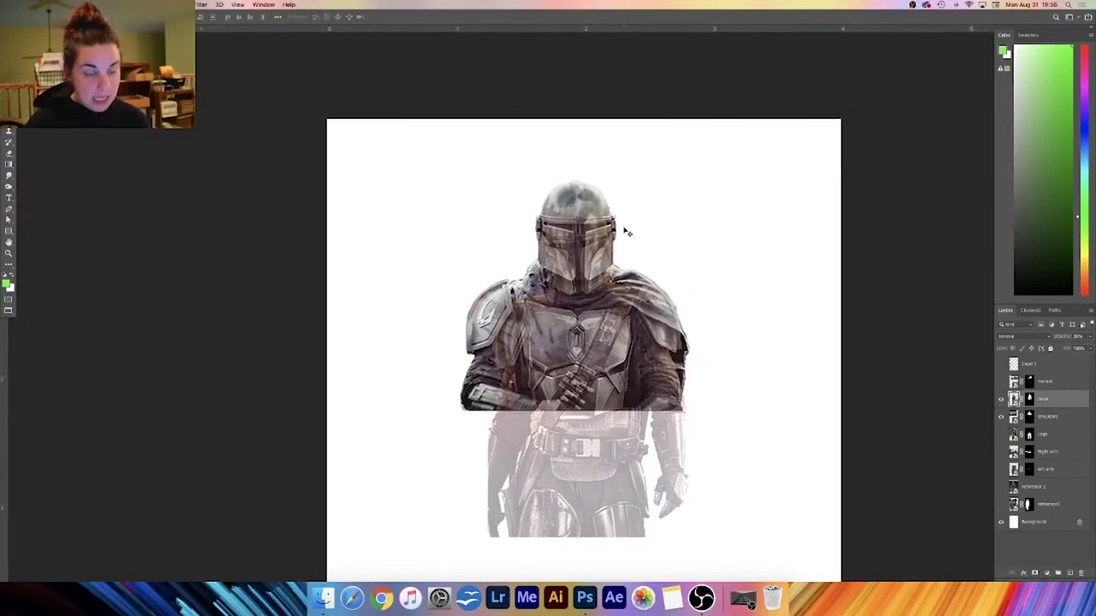
left_click_drag(561, 331, 553, 352)
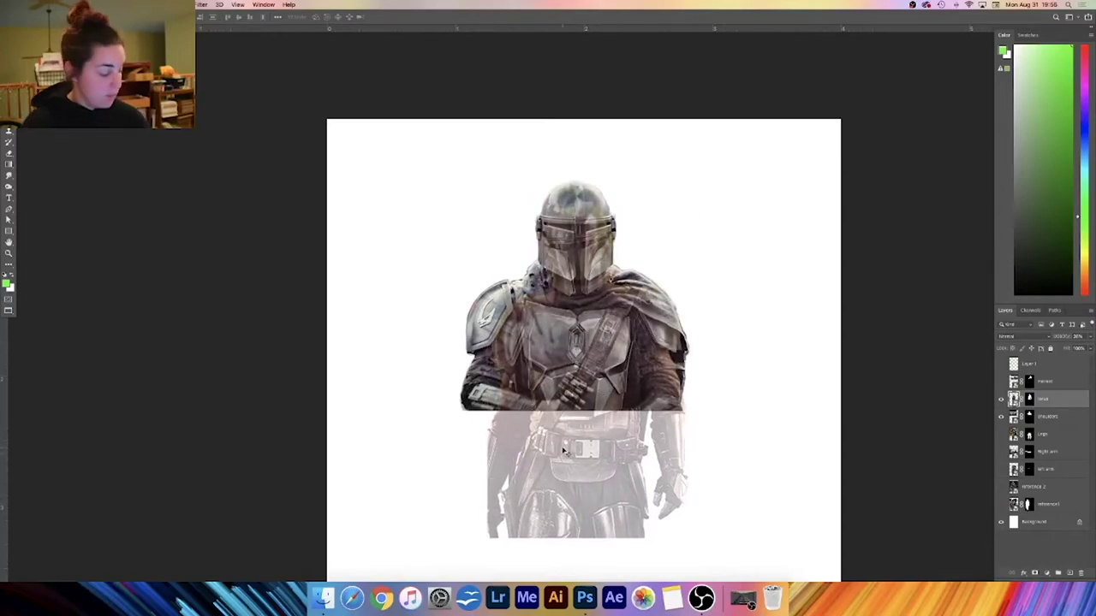
key("super+plus")
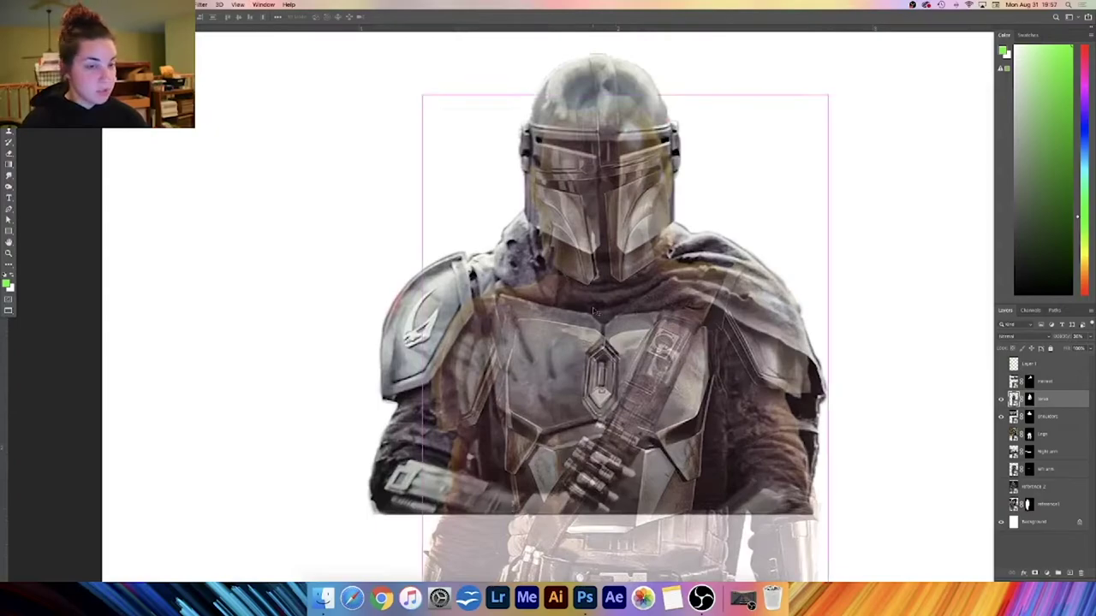
scroll(706, 377, "down", 10)
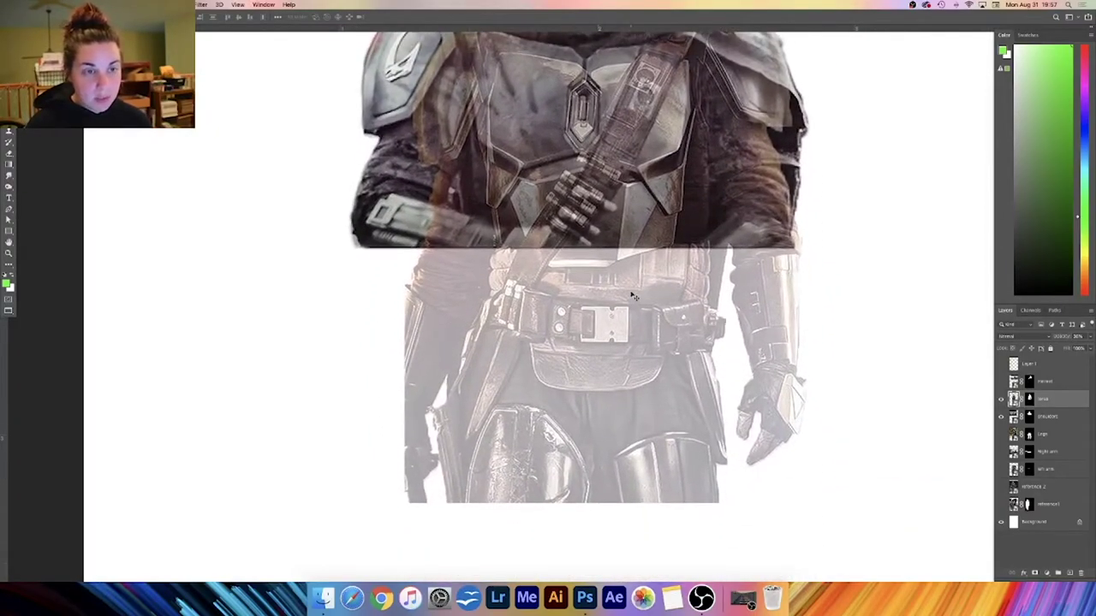
left_click_drag(635, 289, 613, 297)
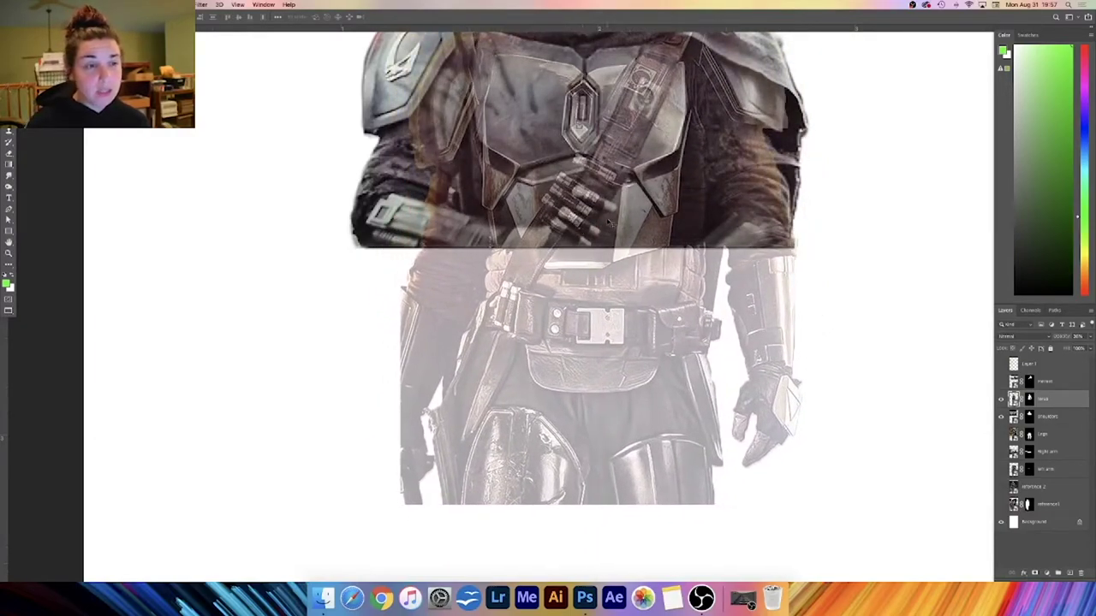
left_click_drag(619, 232, 628, 210)
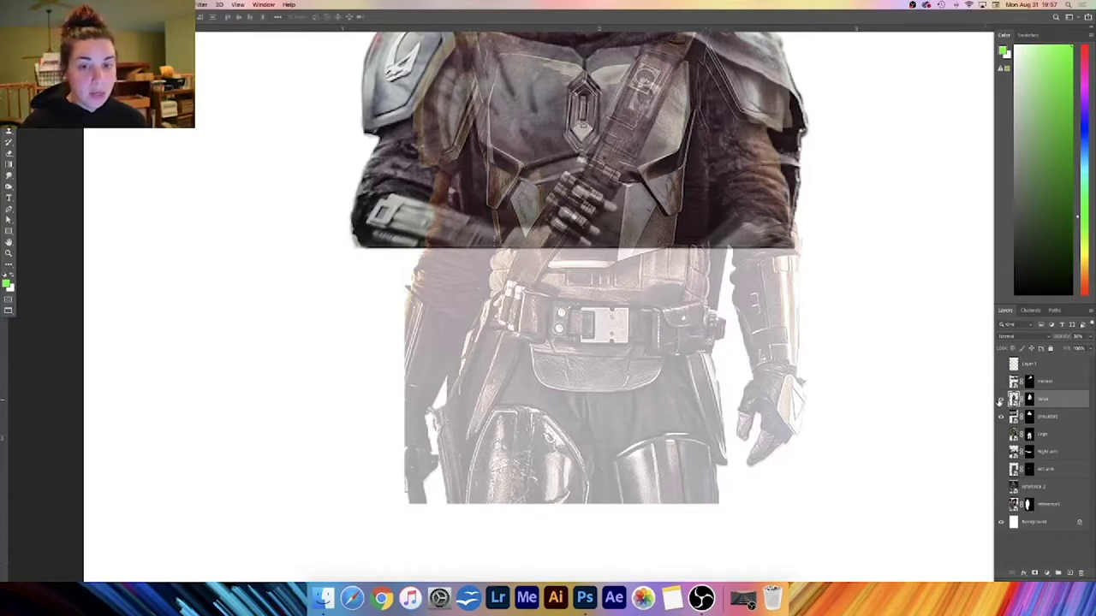
- Toggle the shoulders layer's visibility several times to compare the chest alignment with the torso beneath
left_click(1001, 417)
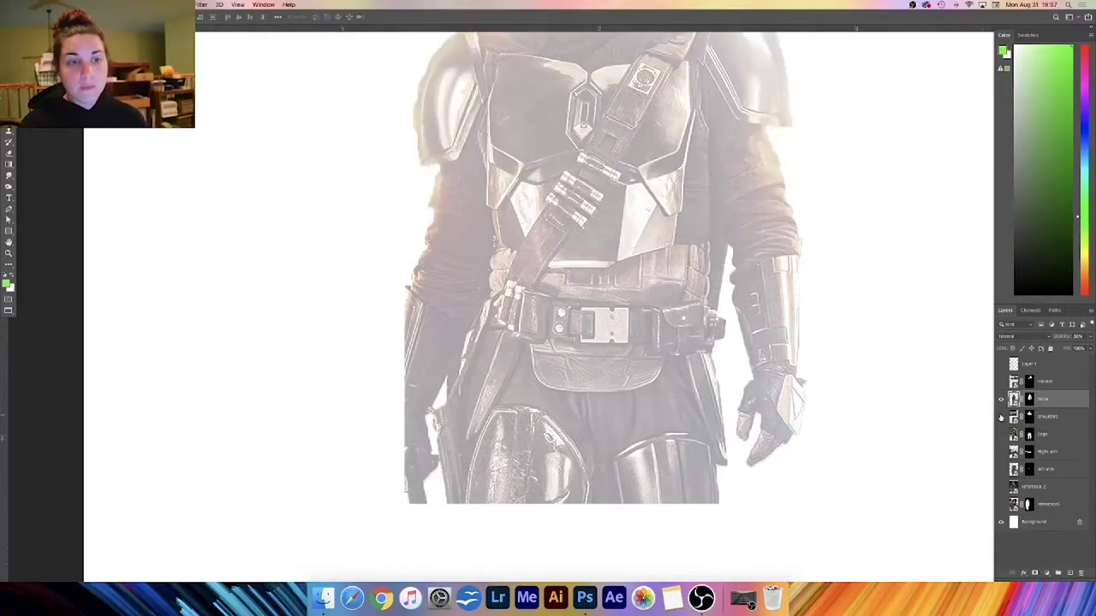
left_click(1001, 417)
left_click(1001, 417)
left_click(1001, 417)
left_click(1002, 417)
left_click(1001, 417)
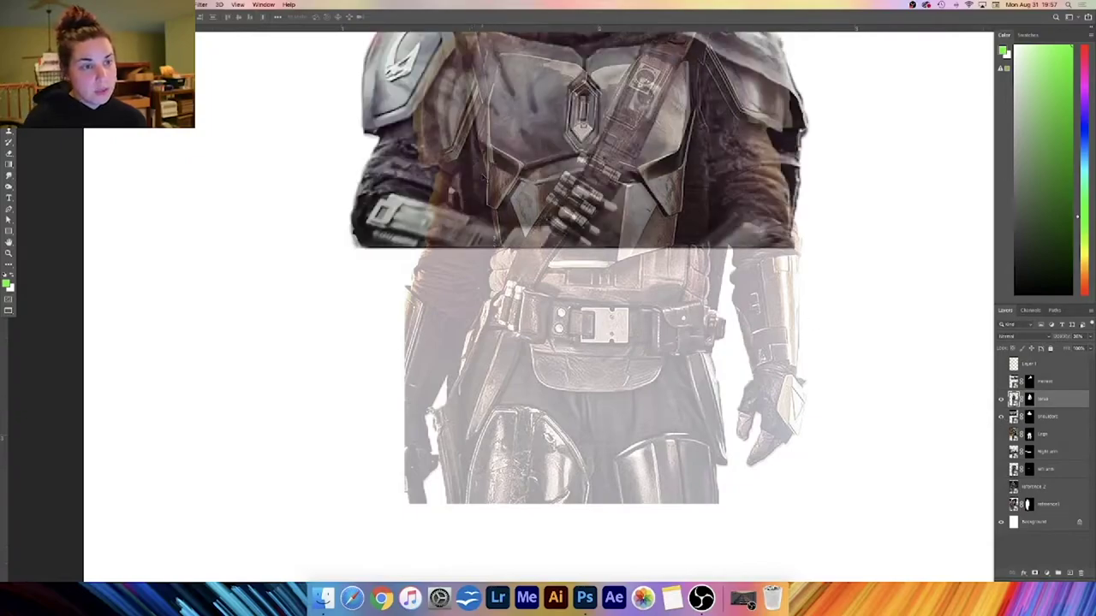
- Toggle the torso layer off and on repeatedly to check its chest plate and bandolier against the shoulders figure
left_click(1001, 400)
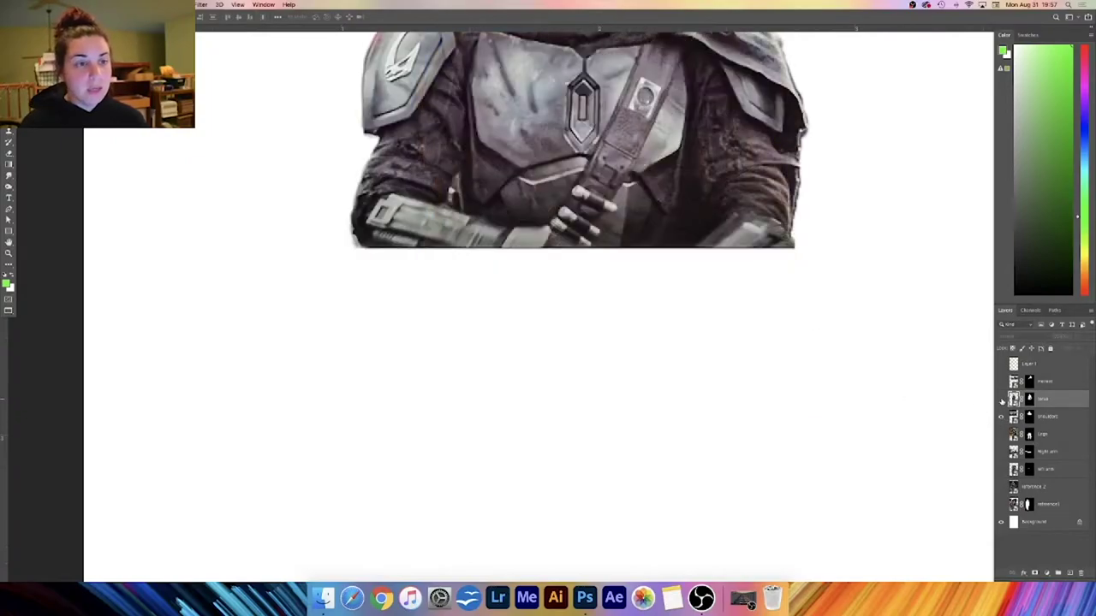
left_click(1001, 400)
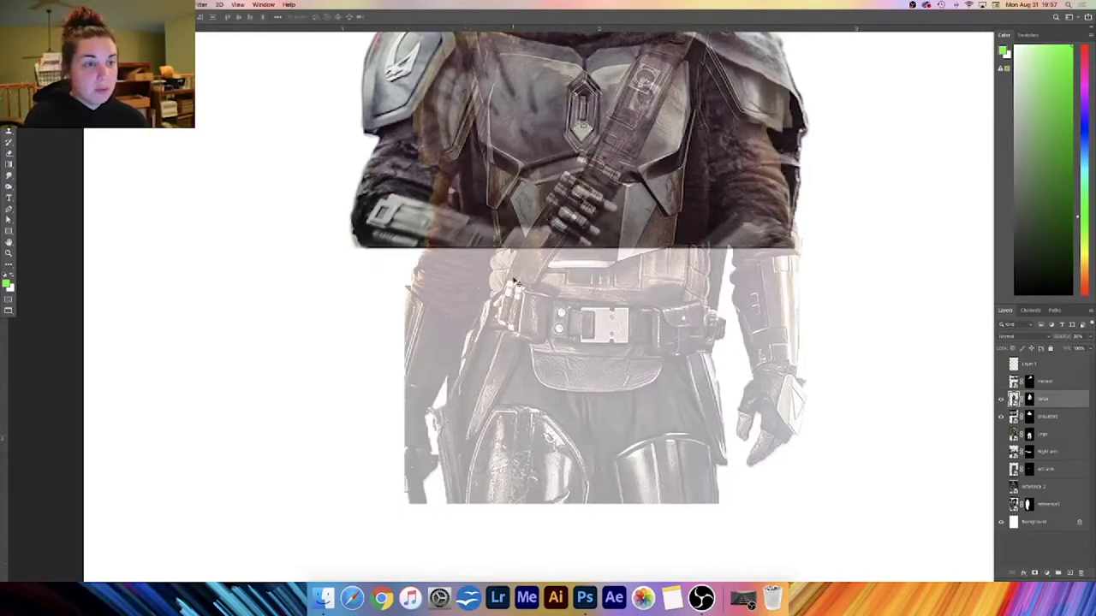
left_click(1001, 400)
left_click(1001, 399)
left_click(1002, 399)
left_click(1001, 400)
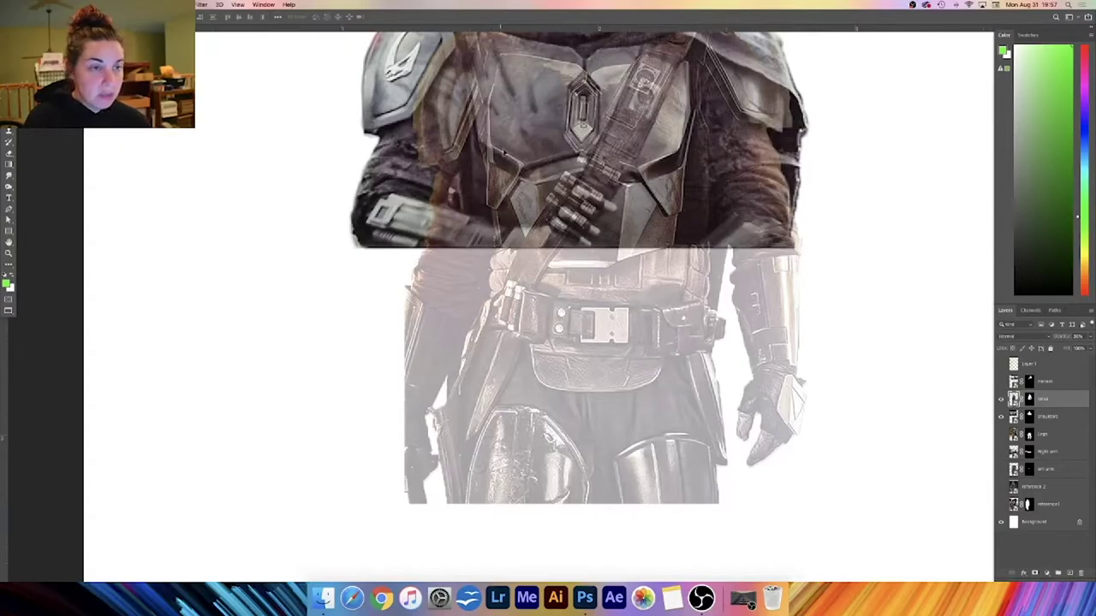
left_click(1002, 400)
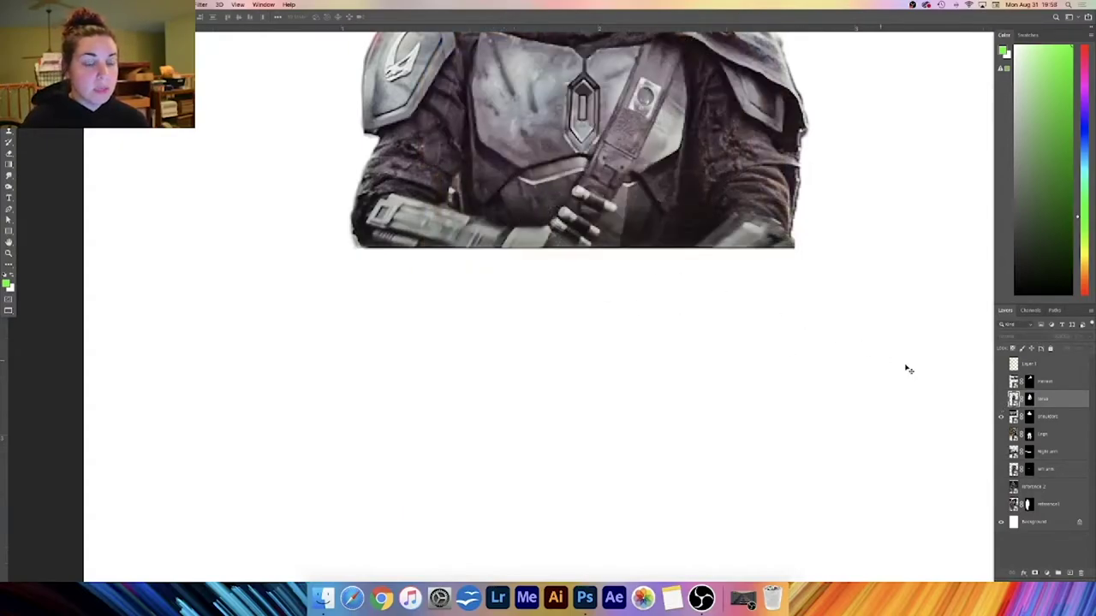
left_click(1001, 399)
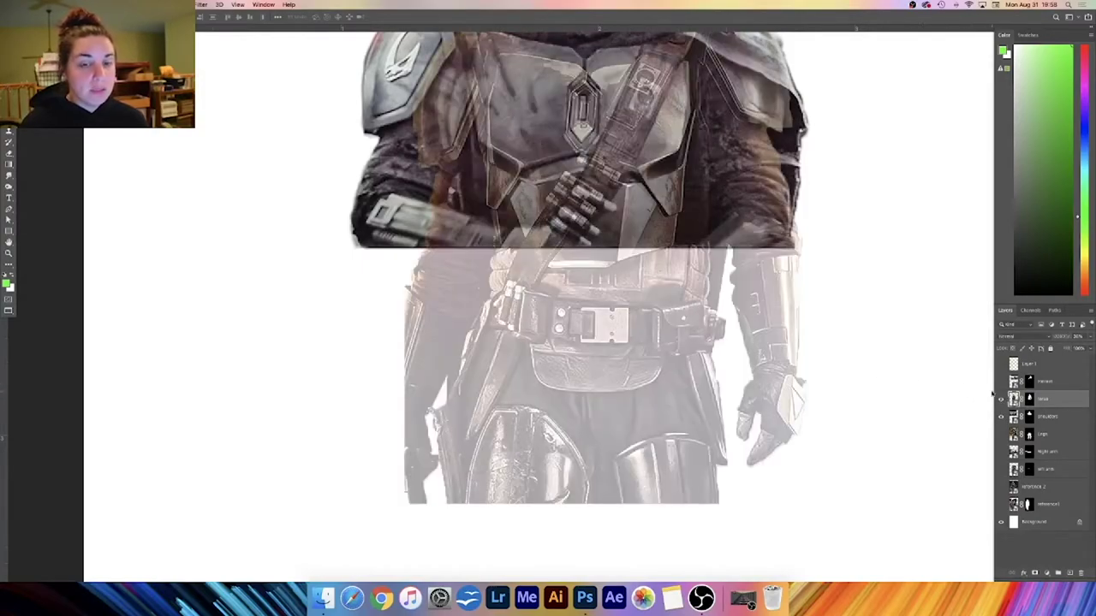
left_click(1002, 400)
left_click(1001, 400)
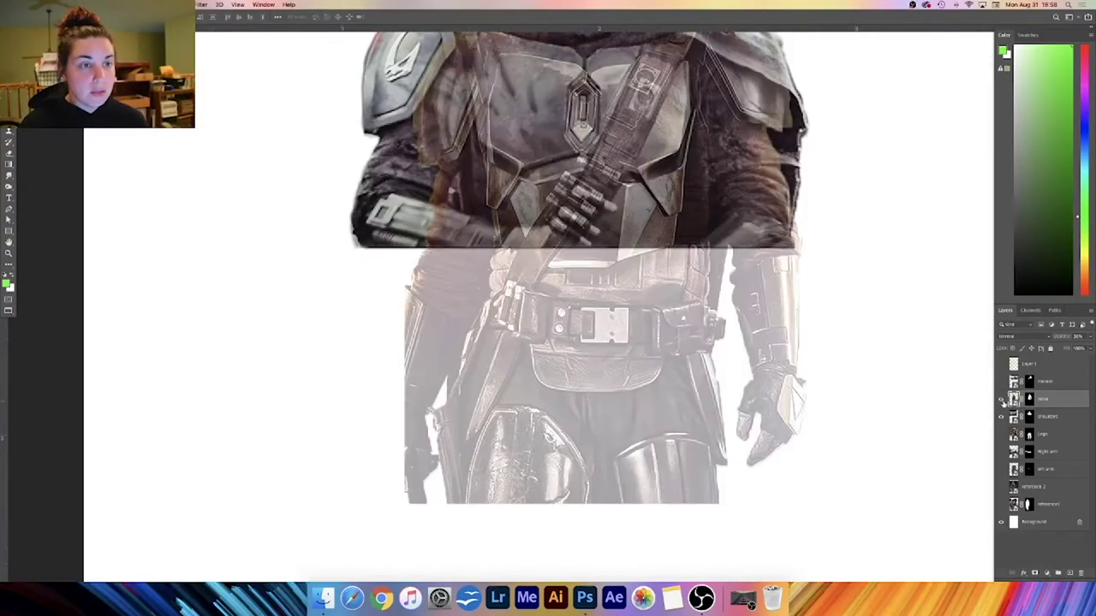
left_click(1002, 399)
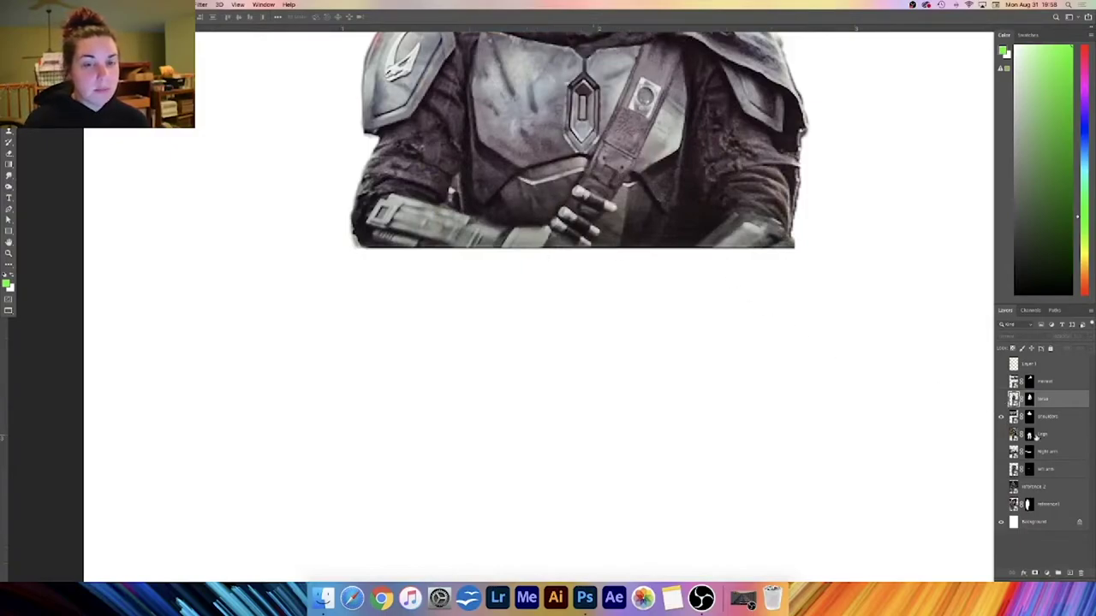
left_click(1001, 400)
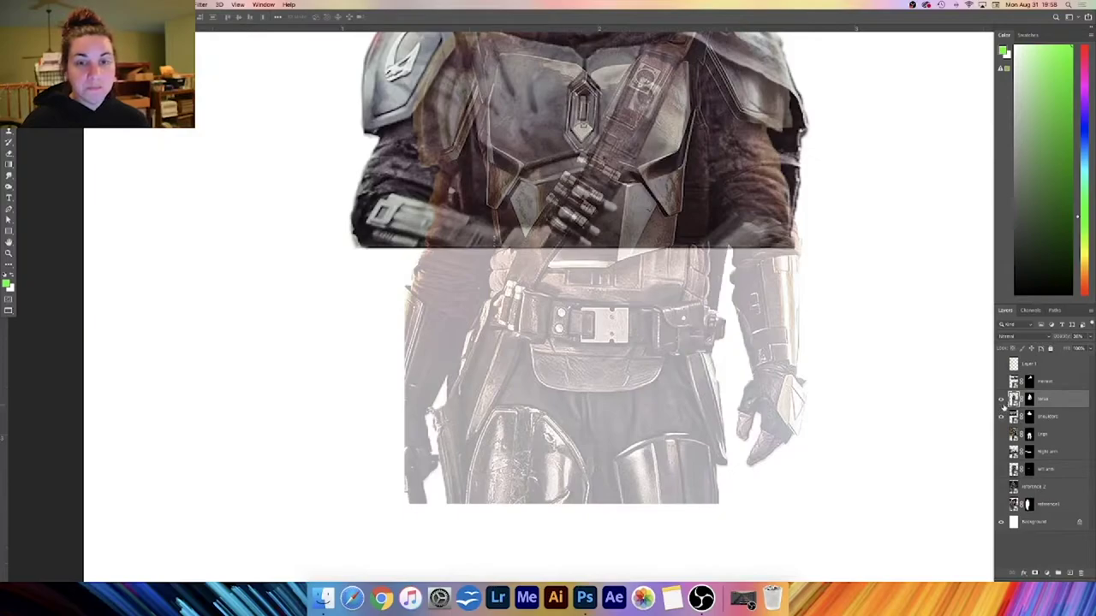
left_click(1002, 400)
left_click(1001, 400)
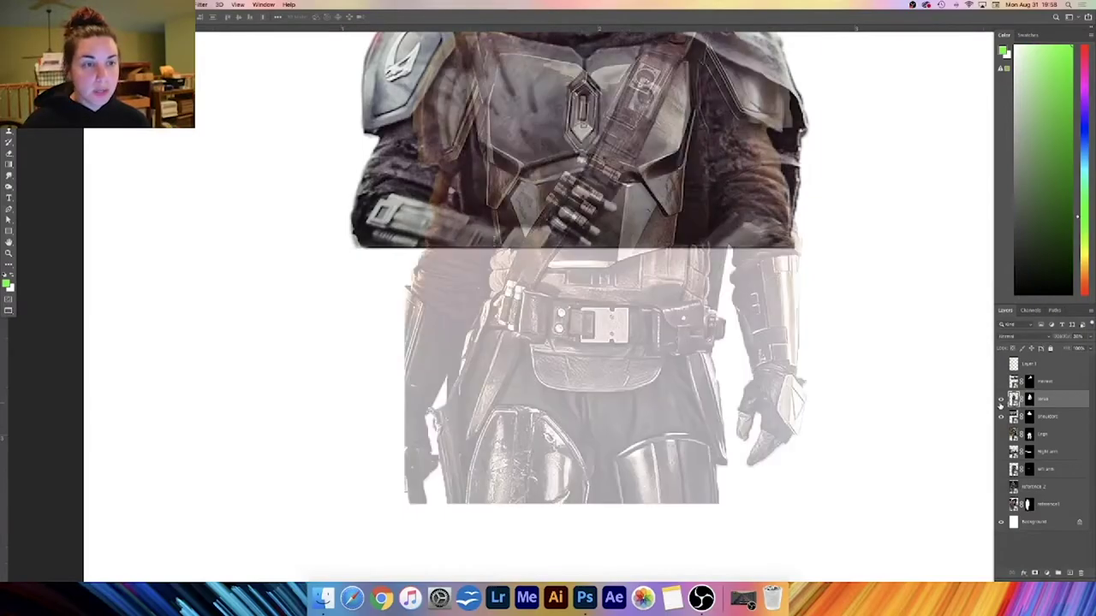
- Nudge the torso slightly right and place its layer below the shoulders layer
mouse_move(649, 223)
left_mouse_down()
mouse_move(663, 216)
mouse_move(649, 224)
left_mouse_up()
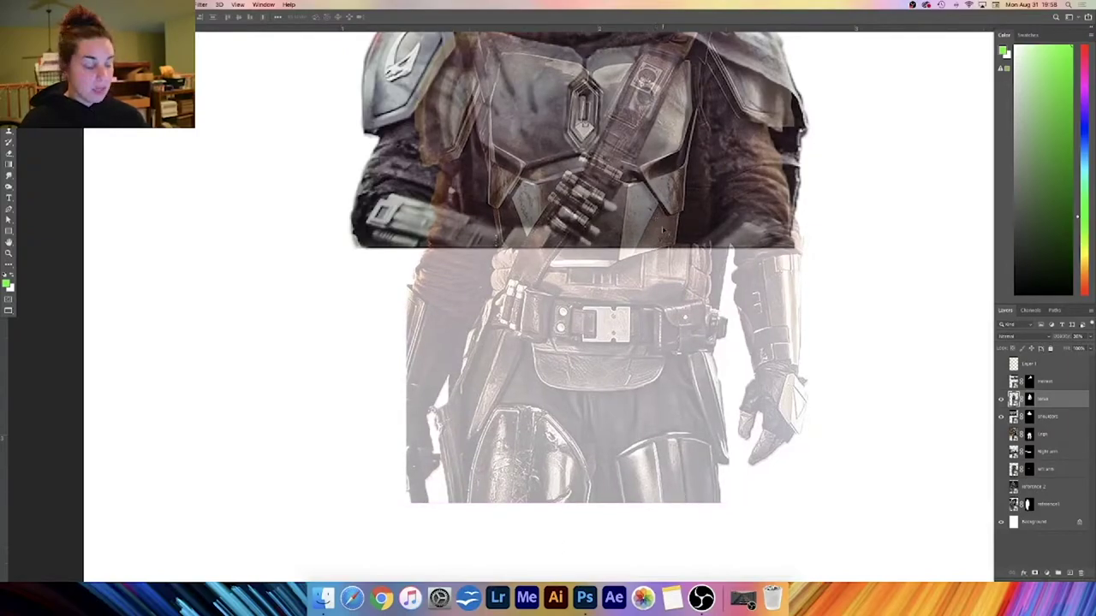
key("super+minus")
key("super+minus")
key("super+minus")
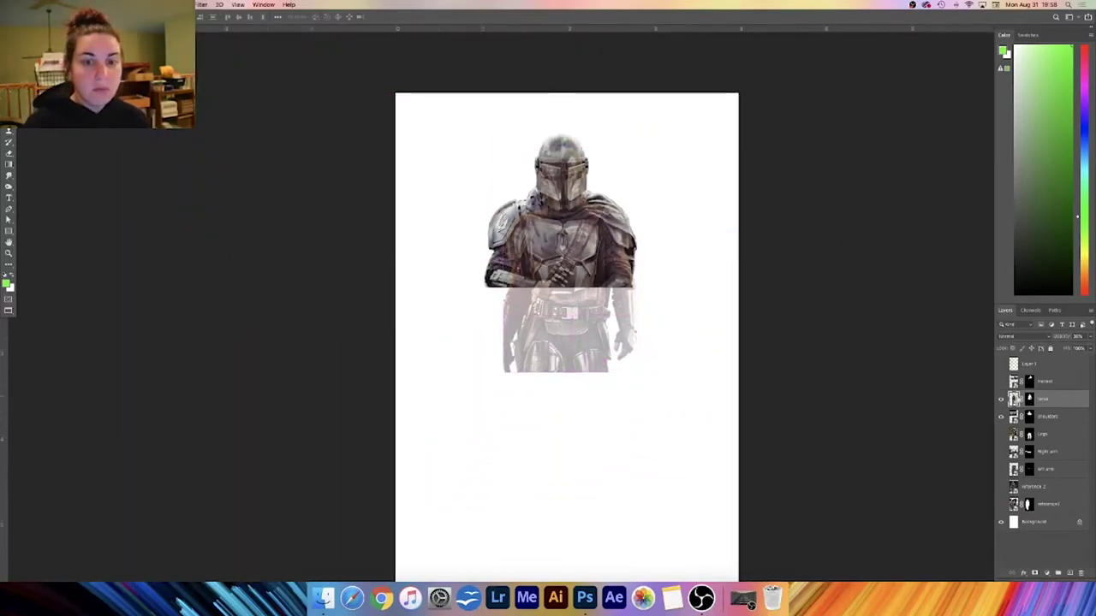
left_click_drag(1054, 419, 1051, 419)
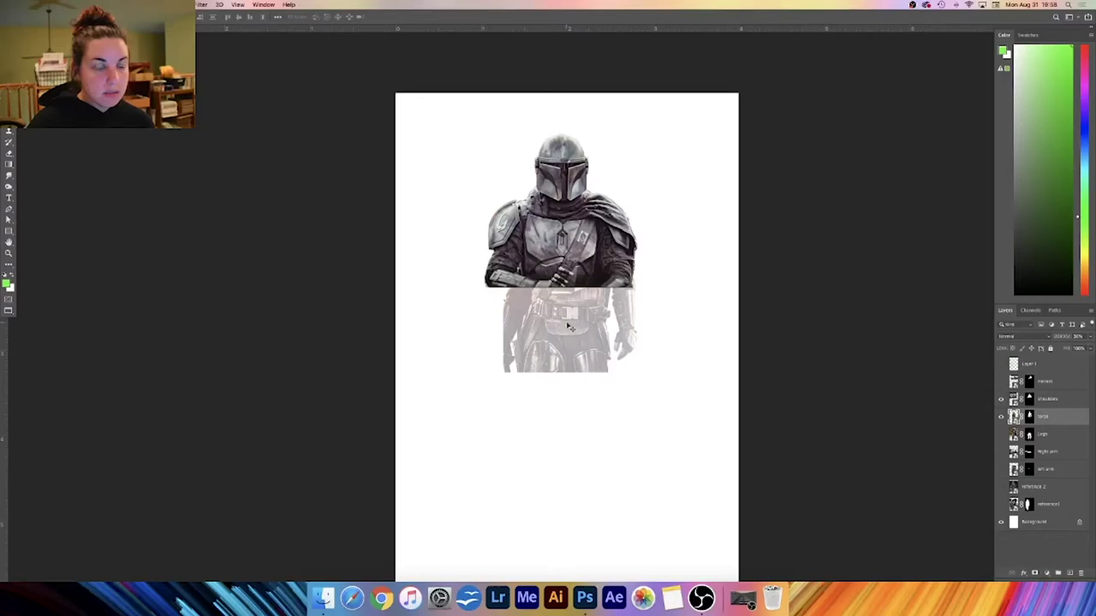
- Enlarge the torso slightly, reposition it under the shoulders figure, and apply the transform
left_click_drag(565, 325, 568, 334)
key("super+t")
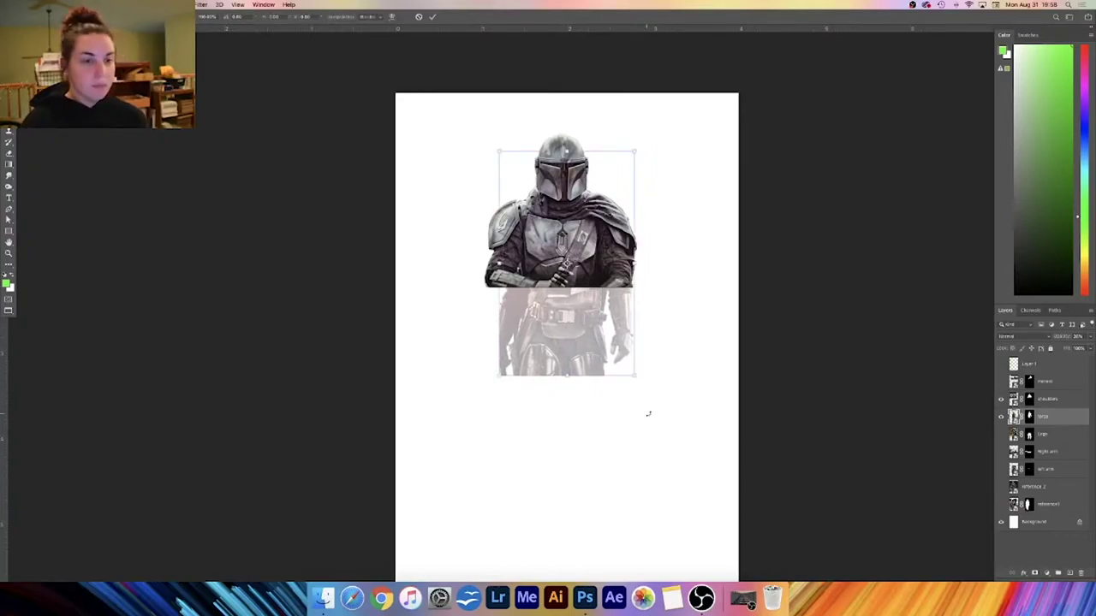
left_click_drag(633, 376, 640, 386)
left_click_drag(578, 337, 575, 332)
key("Return")
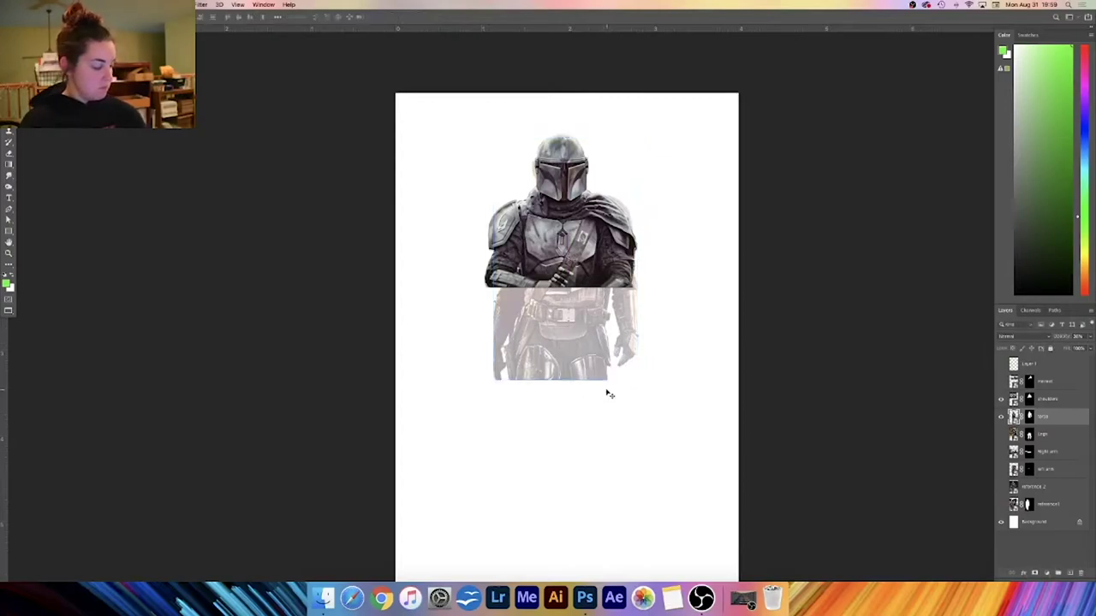
key("super+plus")
mouse_move(601, 323)
left_mouse_down()
mouse_move(596, 306)
mouse_move(596, 342)
mouse_move(596, 318)
mouse_move(585, 330)
mouse_move(595, 324)
left_mouse_up()
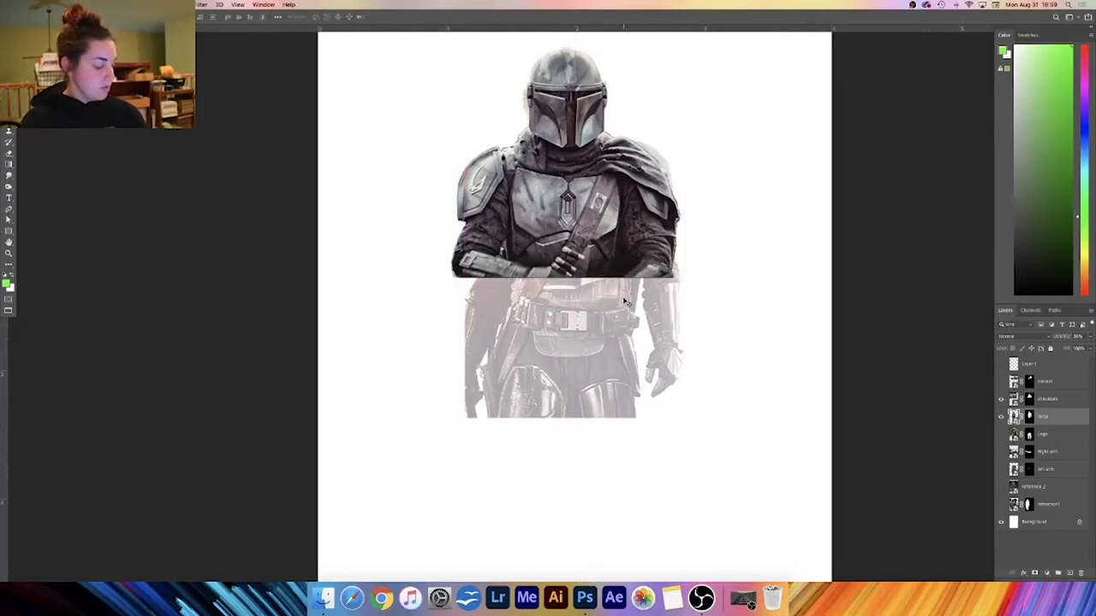
key("super+minus")
key("super+plus")
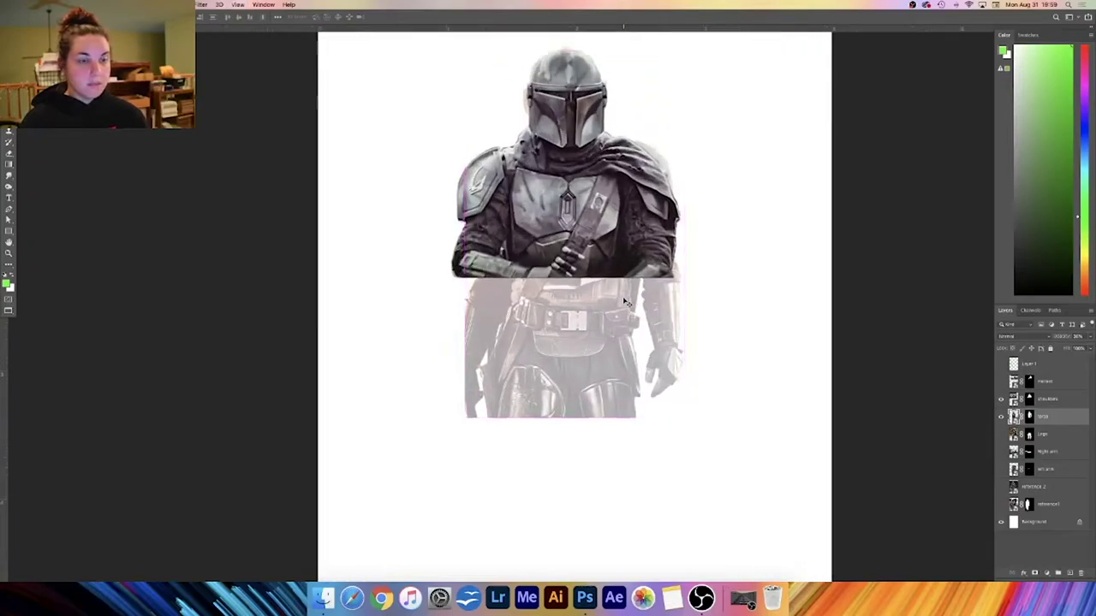
- Hide the shoulders layer and raise the torso layer's opacity to 100%
left_click(1000, 417)
left_click(1001, 399)
left_click(1001, 416)
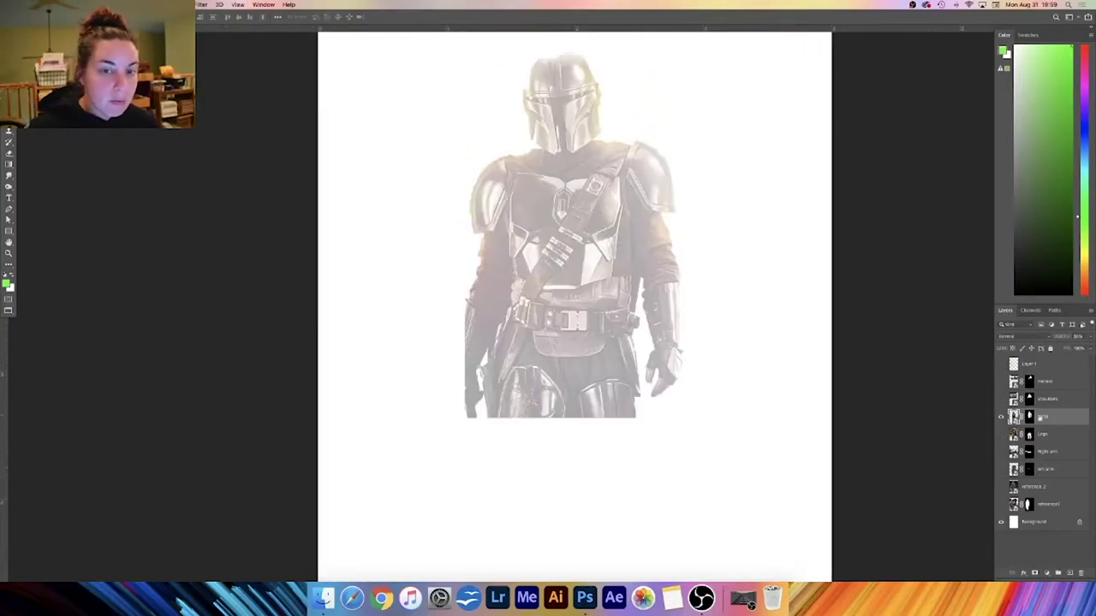
left_click(1089, 337)
left_click(1089, 347)
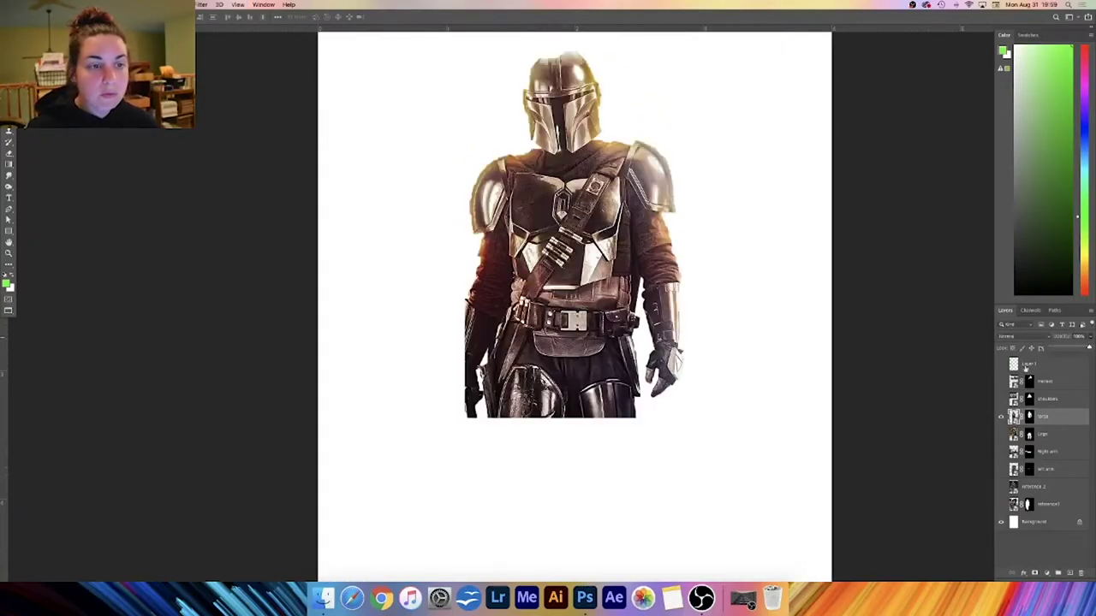
- Show the shoulders and helmet layers, and shift the torso slightly right and down beneath them
left_click(1001, 400)
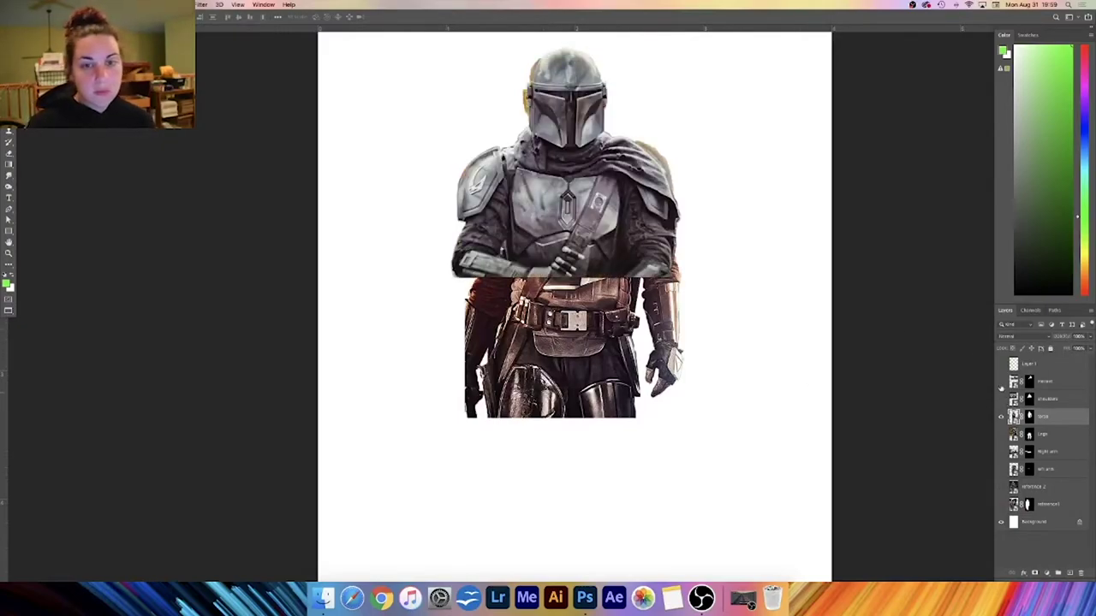
left_click(1001, 400)
left_click(1001, 383)
left_click(1001, 400)
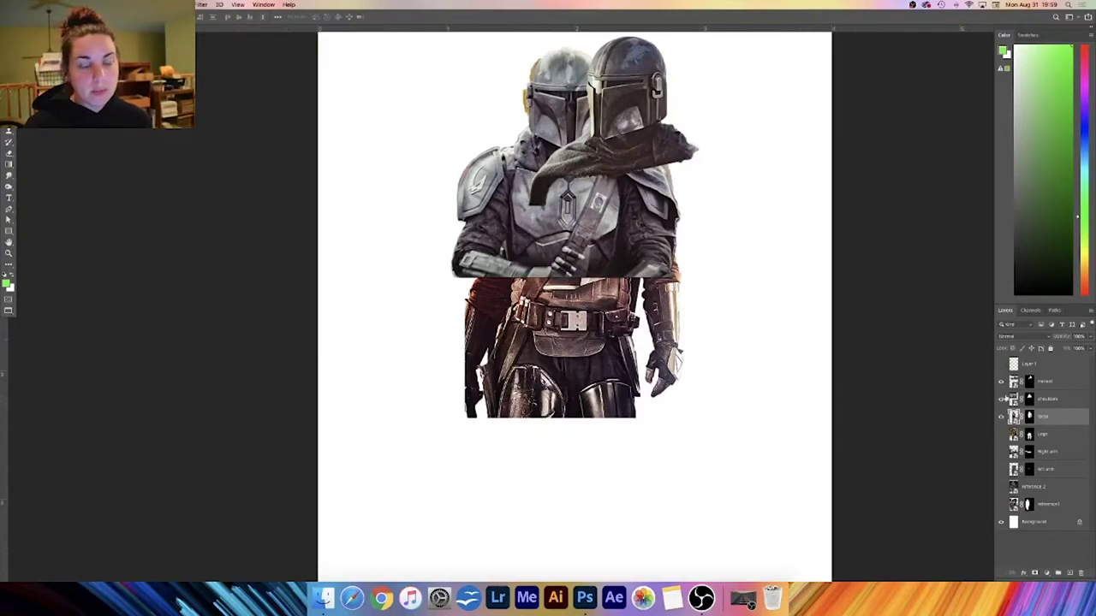
left_click(1002, 434)
left_click(1002, 434)
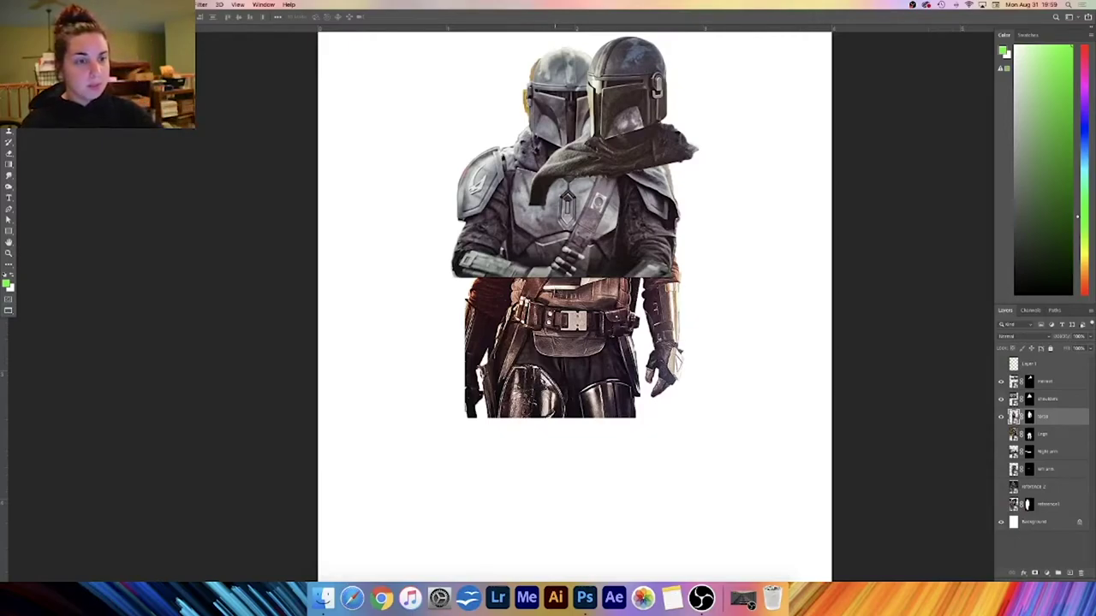
left_click_drag(591, 350, 608, 365)
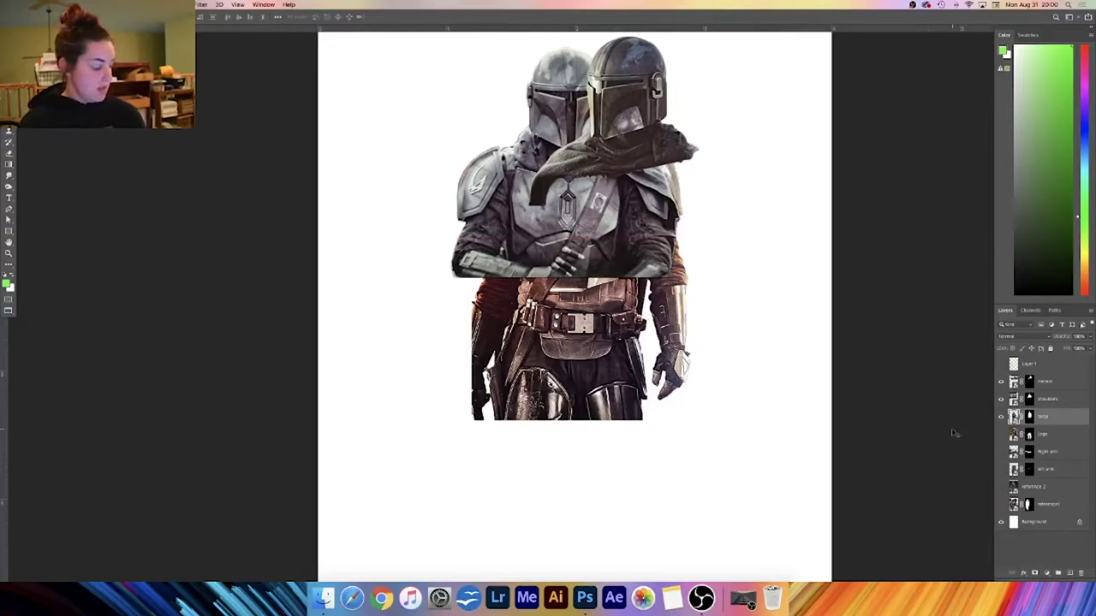
- Hide the helmet layer and toggle the shoulders layer repeatedly to compare it with the torso, leaving only the torso visible
key("super+minus")
key("super+minus")
key("super+equal")
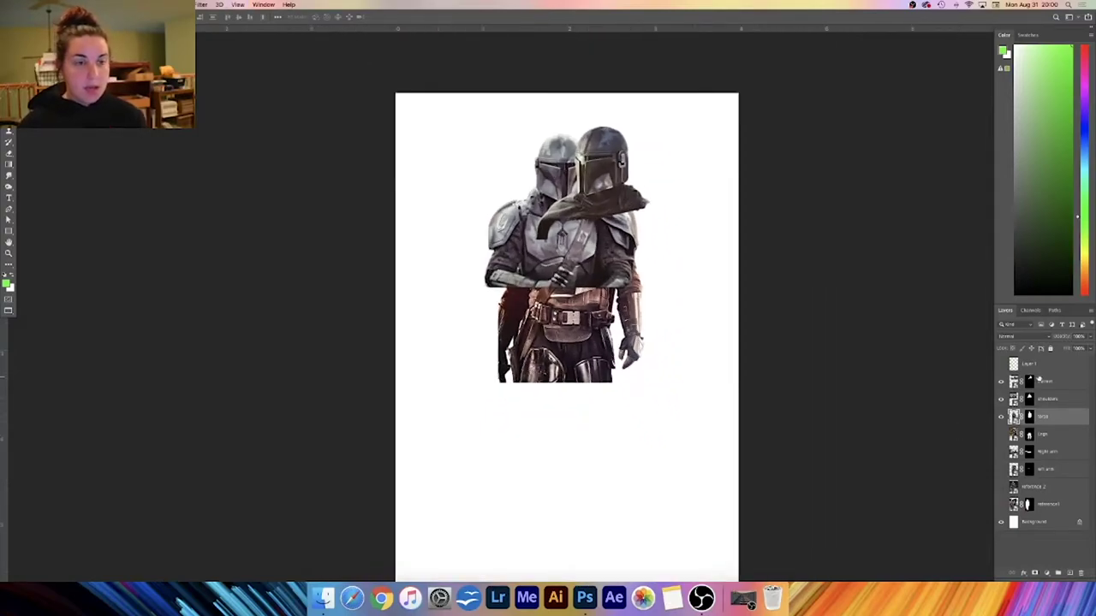
left_click(1002, 381)
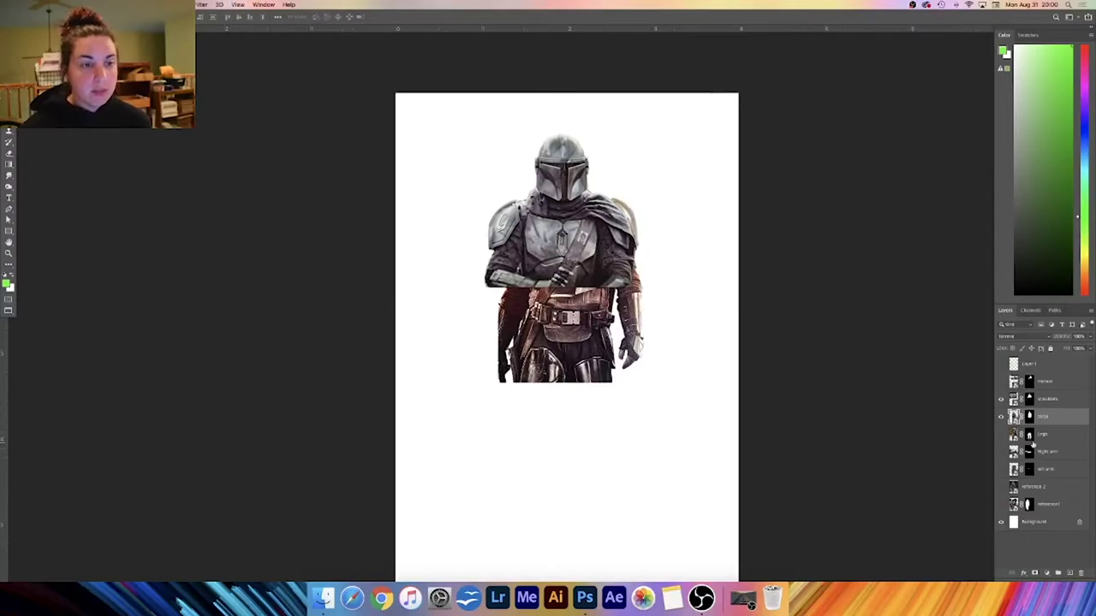
left_click(1001, 399)
left_click(1002, 399)
left_click(1001, 399)
left_click(1002, 399)
left_click(1001, 399)
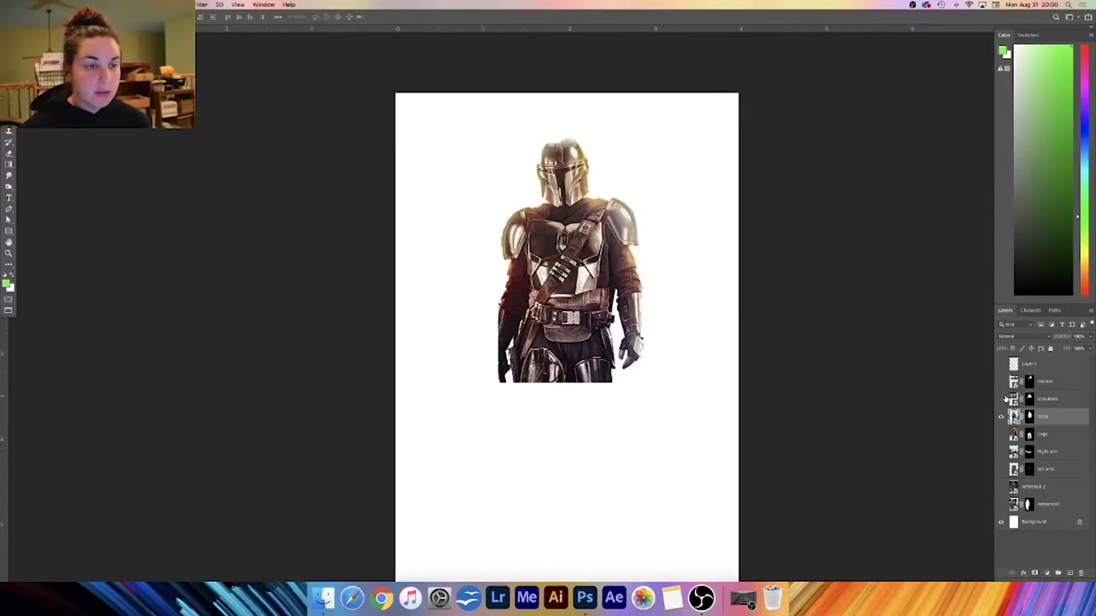
left_click(1001, 399)
left_click(1002, 399)
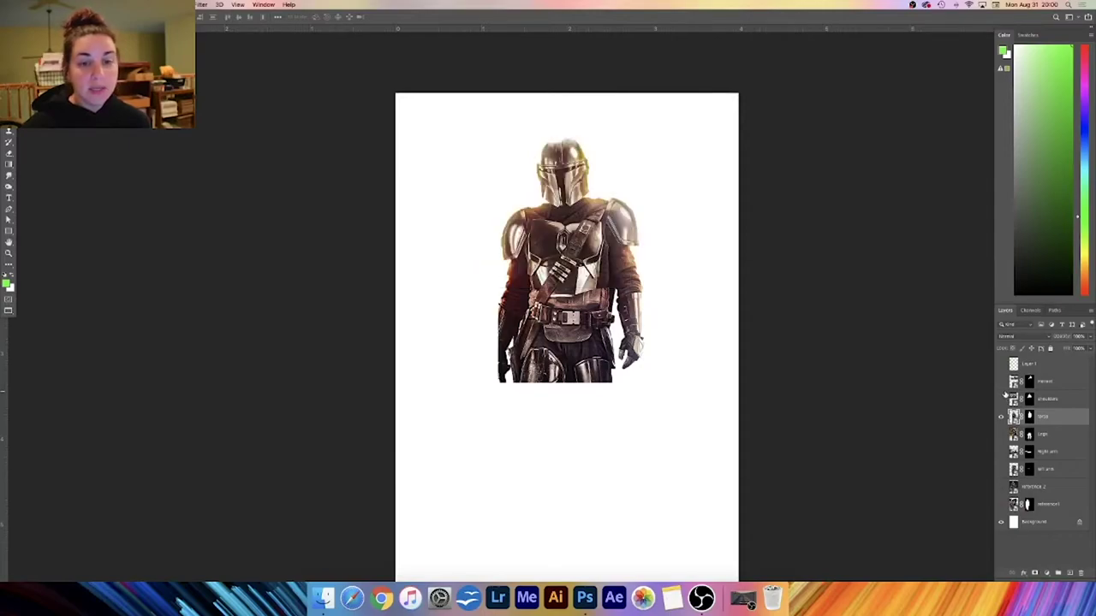
left_click(1002, 399)
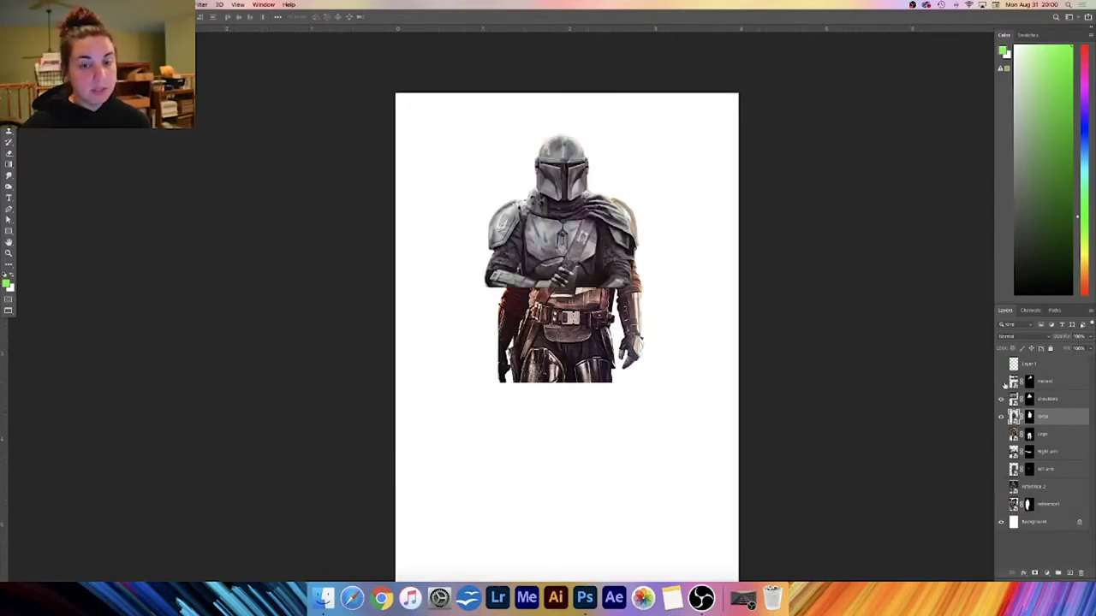
left_click(1001, 399)
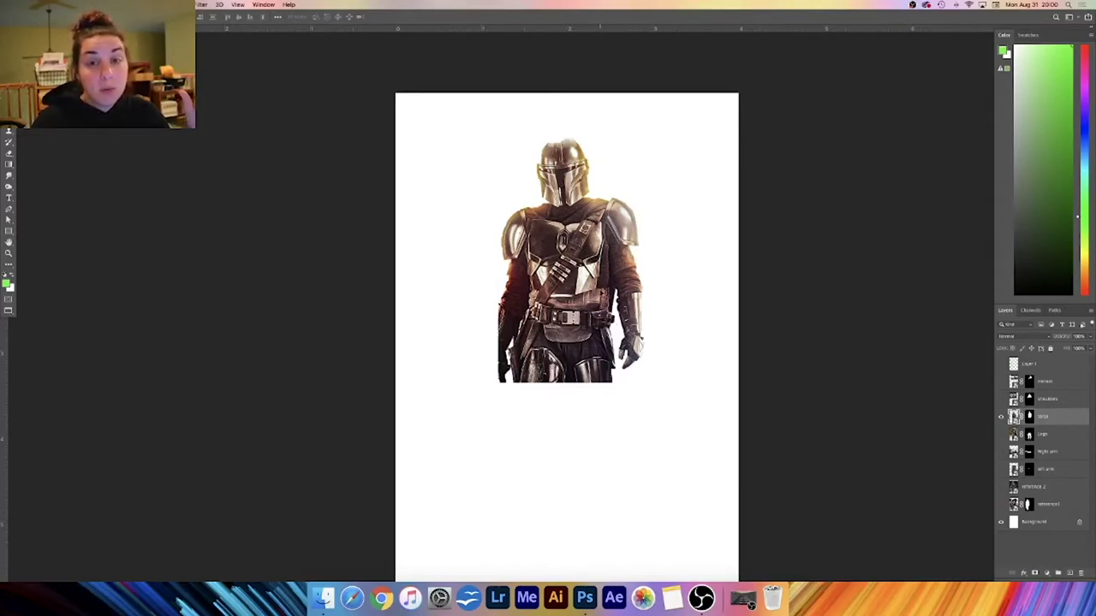
- Paint black on the torso's layer mask to hide the head, shoulder armour and both arms
left_click(1028, 417)
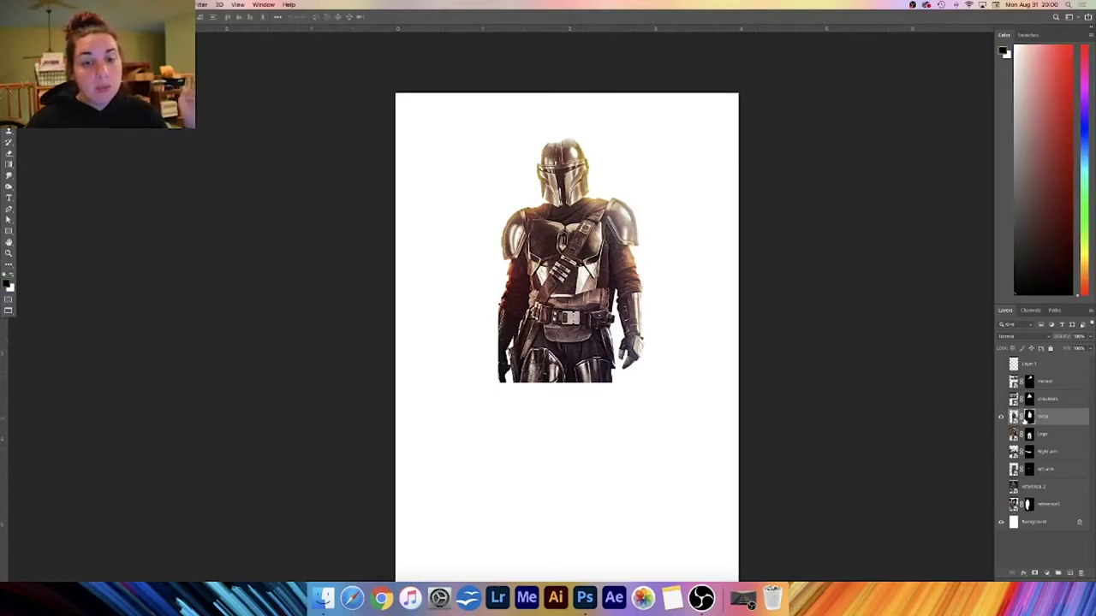
key("b")
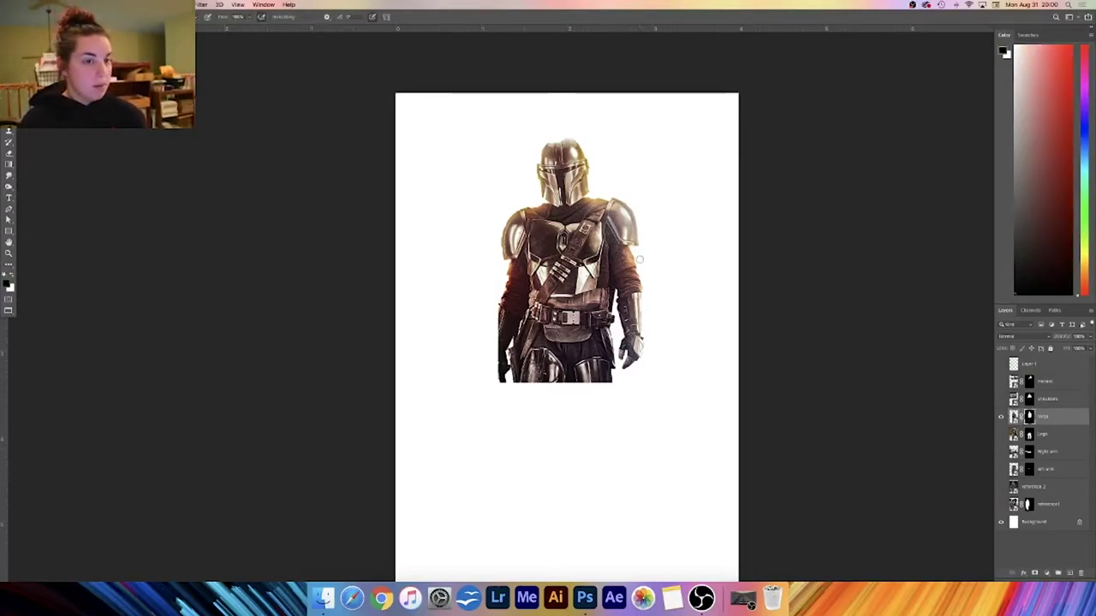
mouse_move(559, 136)
left_mouse_down()
mouse_move(557, 171)
mouse_move(583, 141)
mouse_move(552, 192)
mouse_move(582, 172)
mouse_move(591, 210)
mouse_move(623, 220)
left_mouse_up()
key("]")
mouse_move(647, 290)
left_mouse_down()
mouse_move(635, 366)
mouse_move(622, 358)
mouse_move(632, 256)
mouse_move(634, 299)
left_mouse_up()
mouse_move(494, 376)
left_mouse_down()
mouse_move(494, 302)
mouse_move(508, 352)
mouse_move(515, 276)
mouse_move(508, 330)
mouse_move(521, 295)
mouse_move(518, 264)
mouse_move(519, 295)
mouse_move(503, 262)
mouse_move(512, 221)
mouse_move(511, 279)
left_mouse_up()
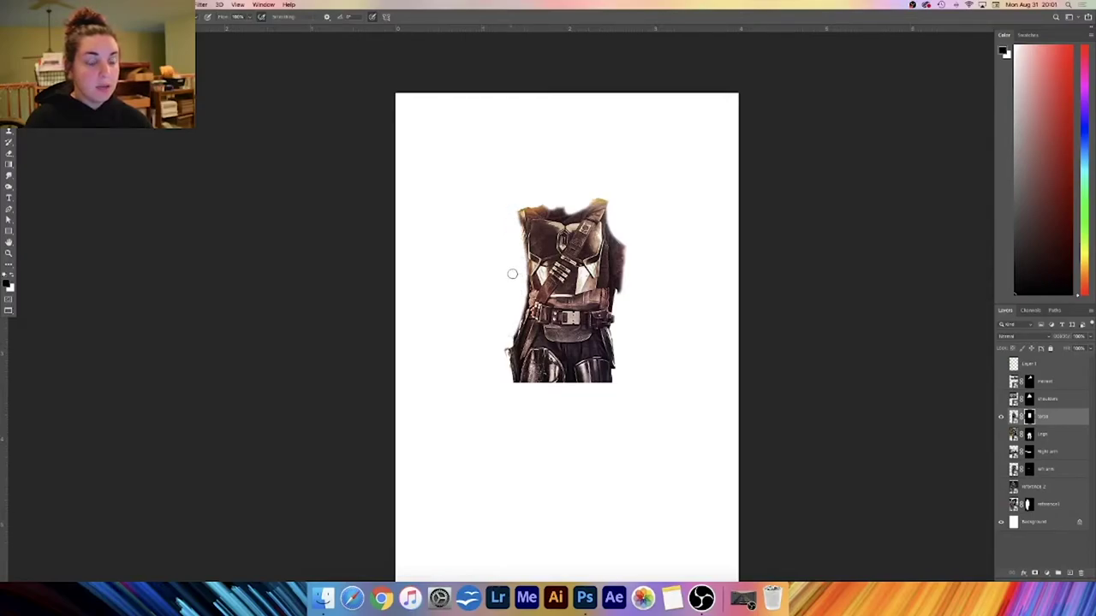
mouse_move(654, 268)
left_mouse_down()
mouse_move(622, 228)
mouse_move(621, 293)
mouse_move(617, 227)
left_mouse_up()
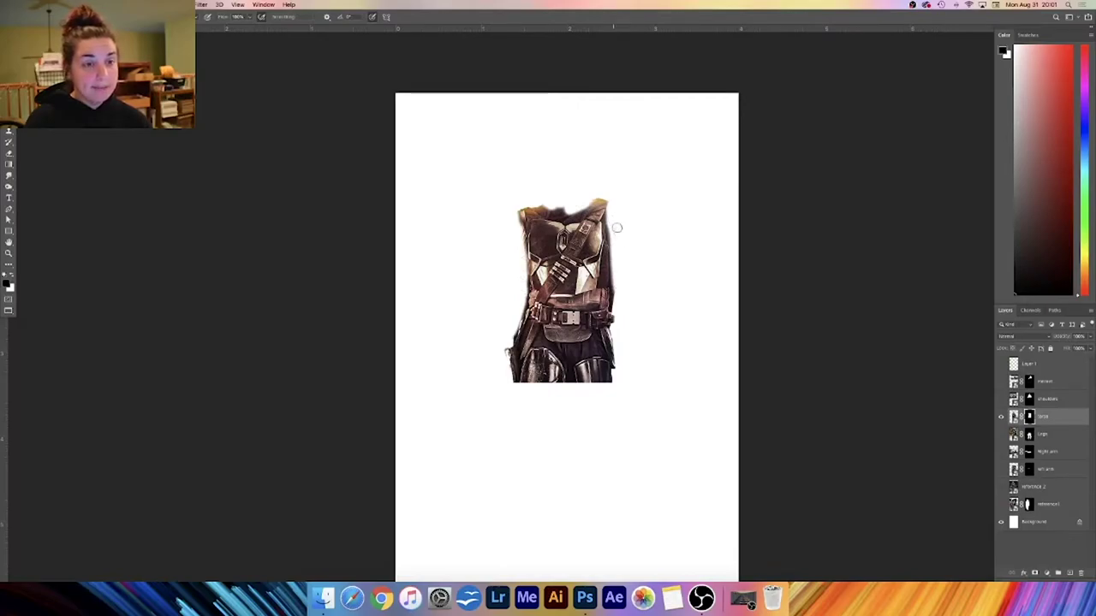
- With the shoulders layer visible again, rasterize the torso layer and apply its layer mask
left_click(1000, 398)
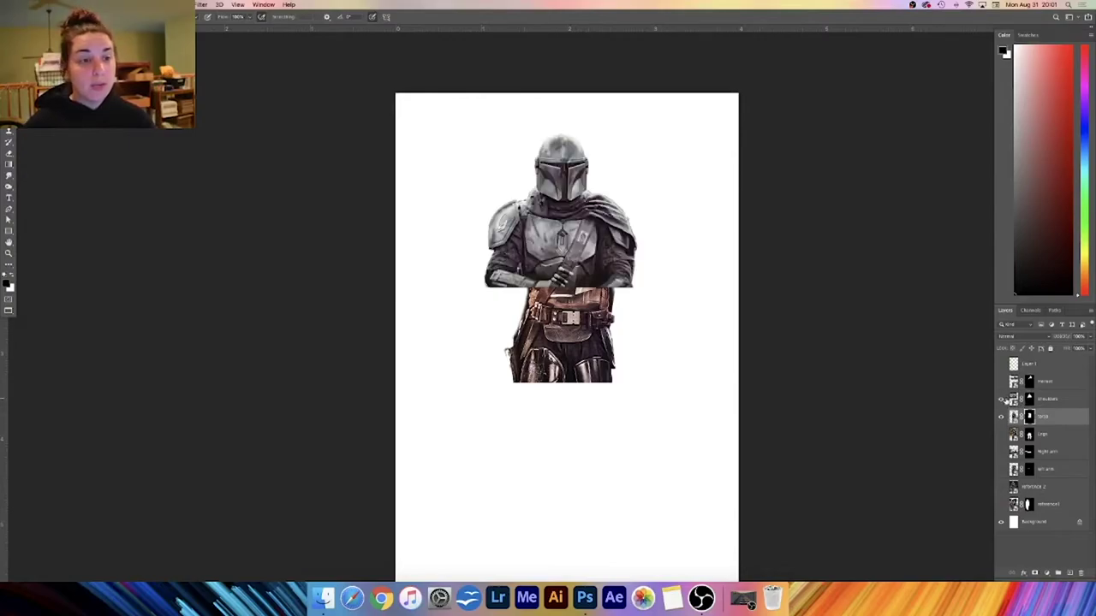
left_click(1069, 402)
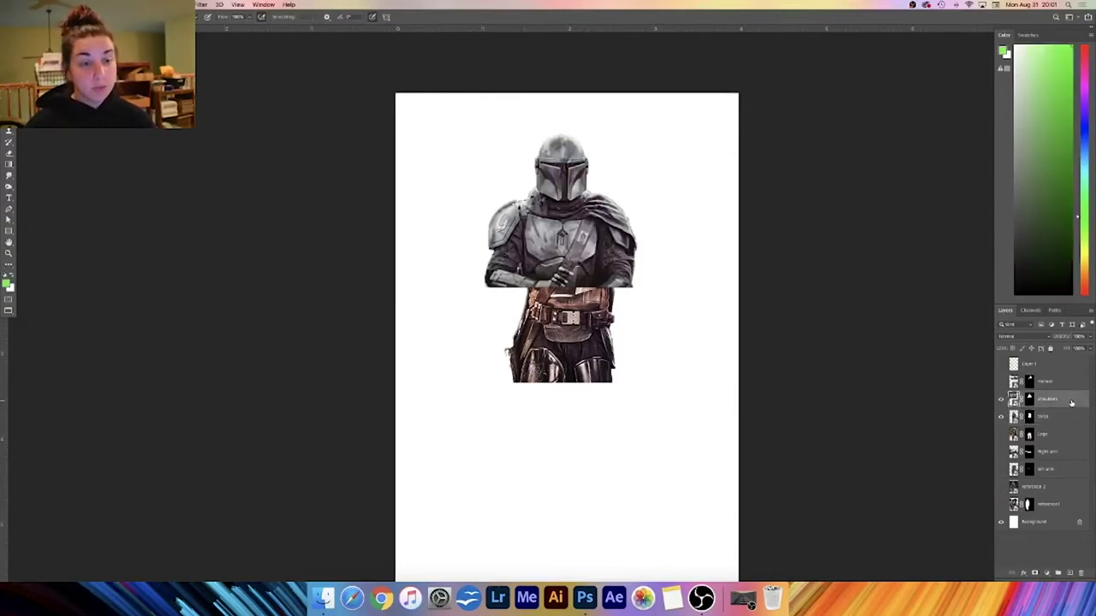
left_click(1057, 421)
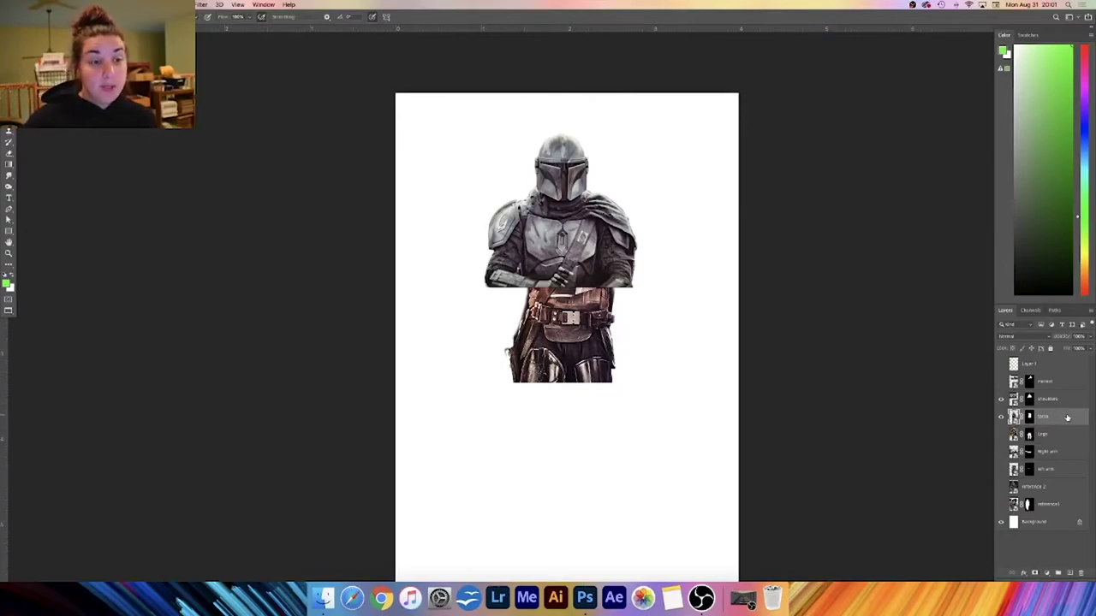
right_click(1063, 419)
key("Escape")
right_click(974, 349)
key("Escape")
right_click(1067, 417)
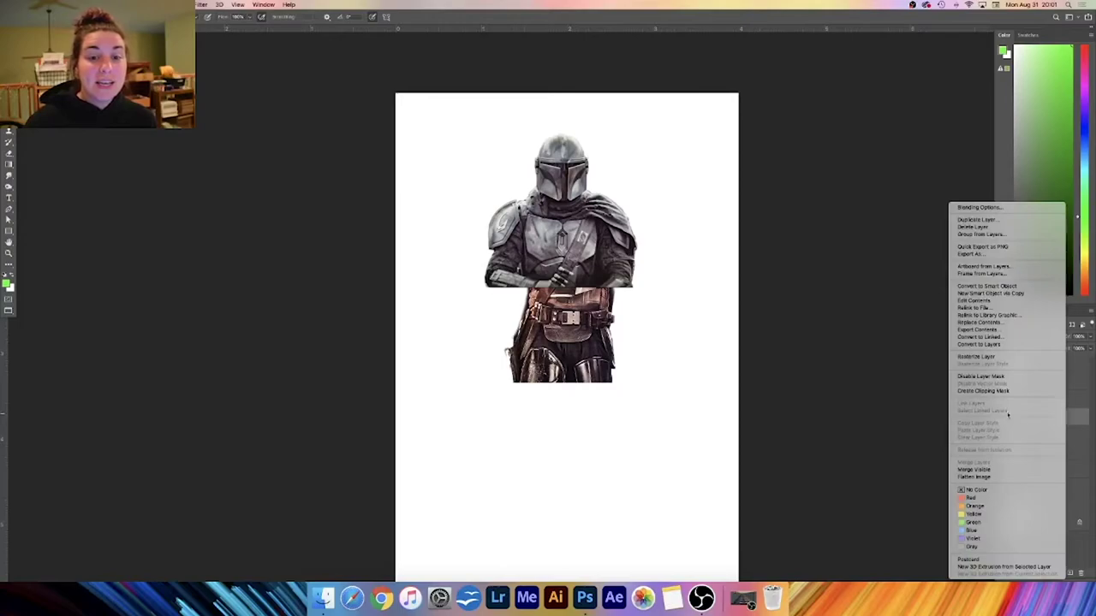
left_click(976, 356)
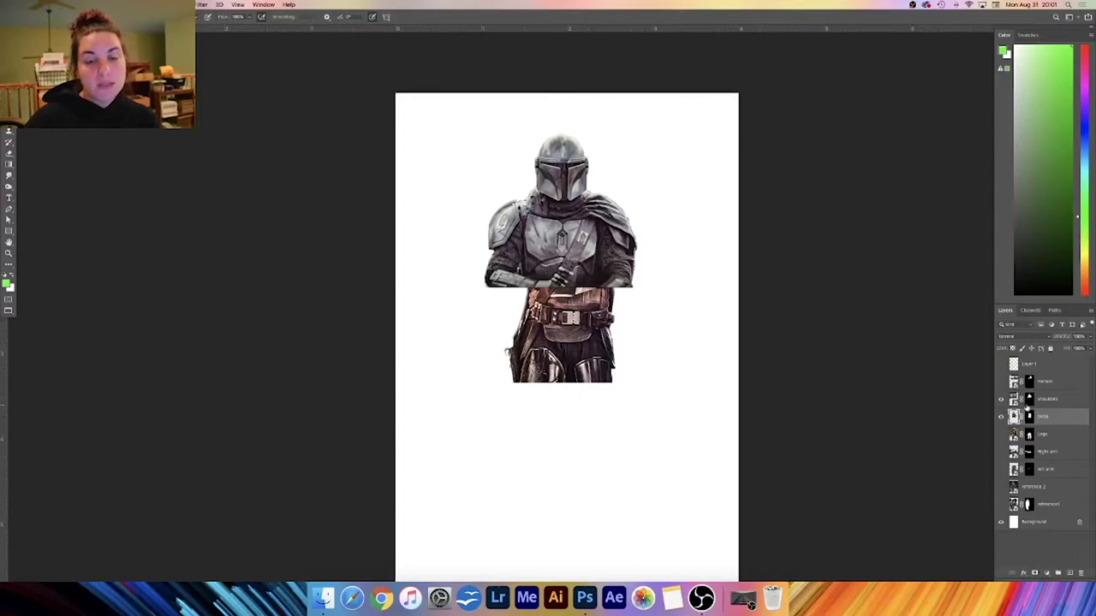
right_click(1028, 417)
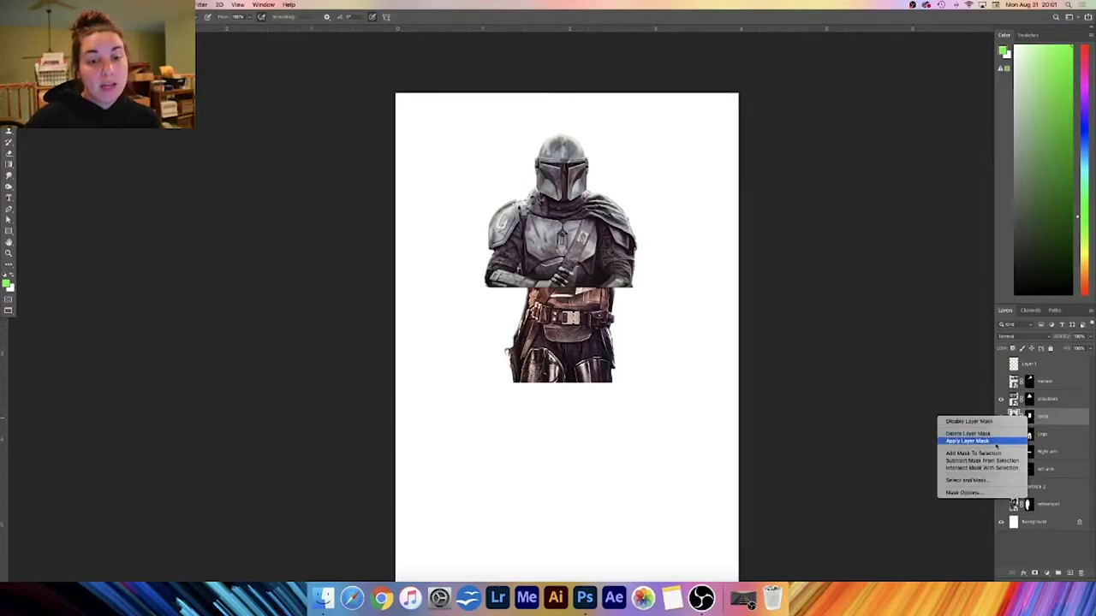
left_click(999, 441)
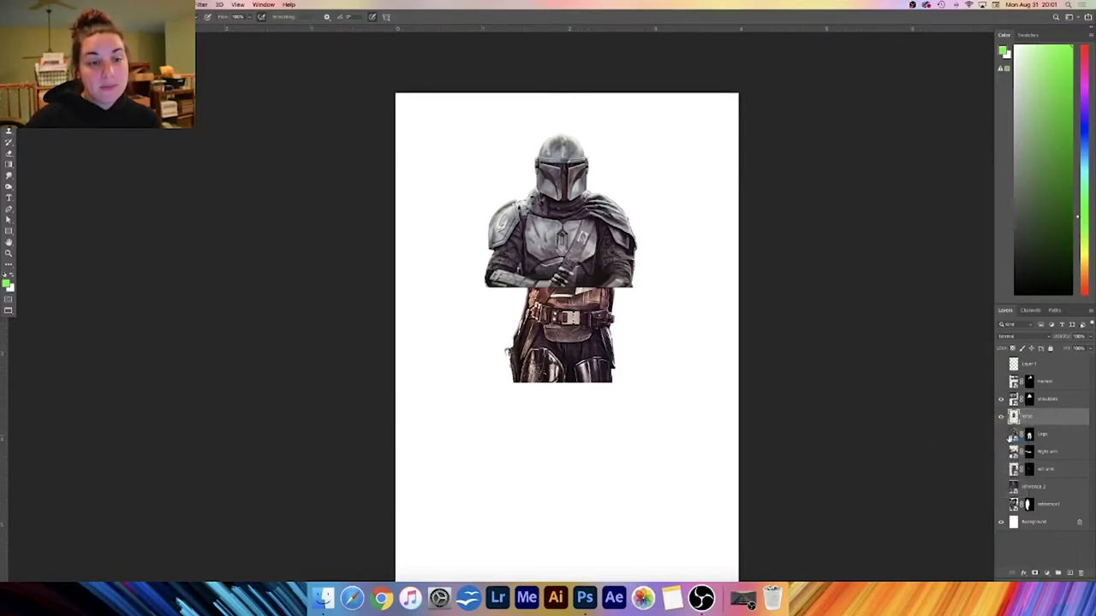
- Reposition the torso beneath the shoulders figure with Free Transform, and check the fit by toggling the torso layer
key("super+t")
left_click_drag(569, 324, 623, 351)
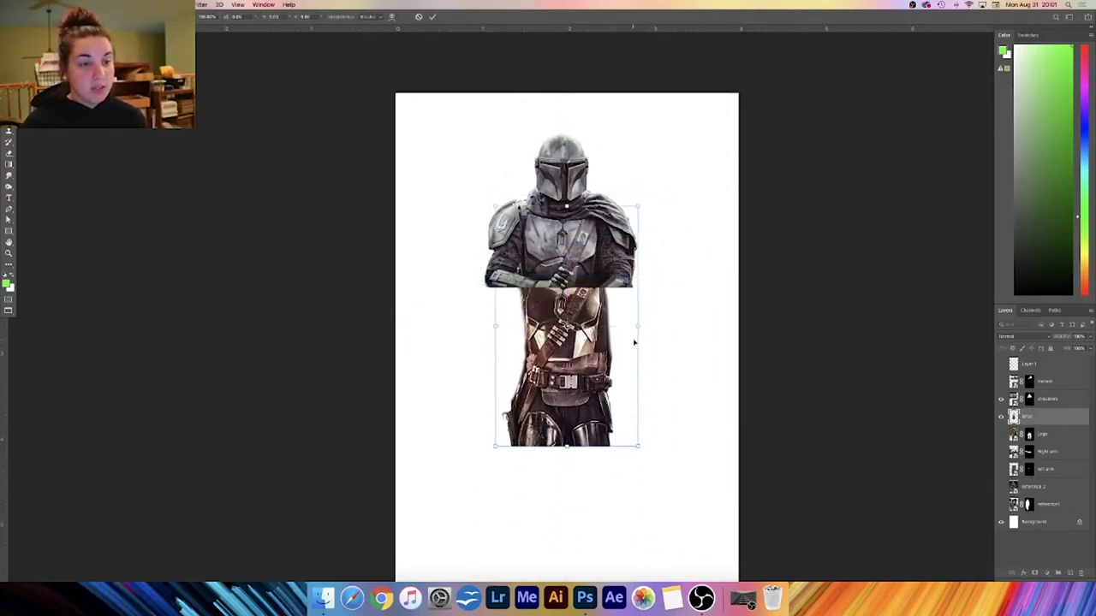
left_click_drag(572, 327, 589, 284)
key("Return")
key("b")
key("super+equal")
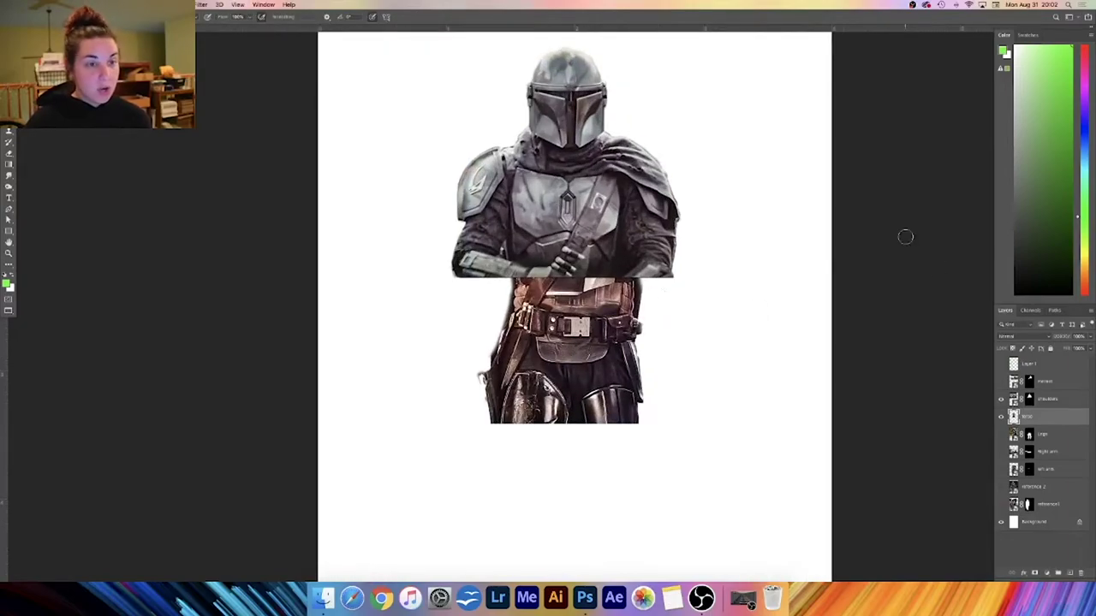
left_click(1001, 418)
left_click(1001, 417)
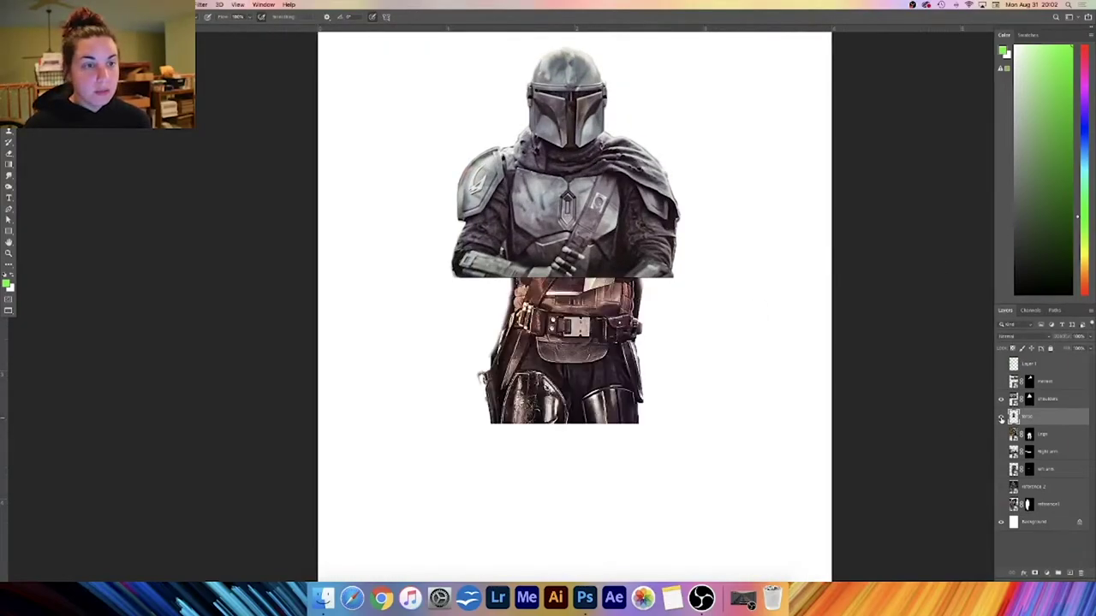
- Place the torso layer above the shoulders layer and lower its opacity so both chest plates can be compared
left_click(1088, 338)
left_click(1089, 339)
left_click_drag(1052, 412, 1056, 389)
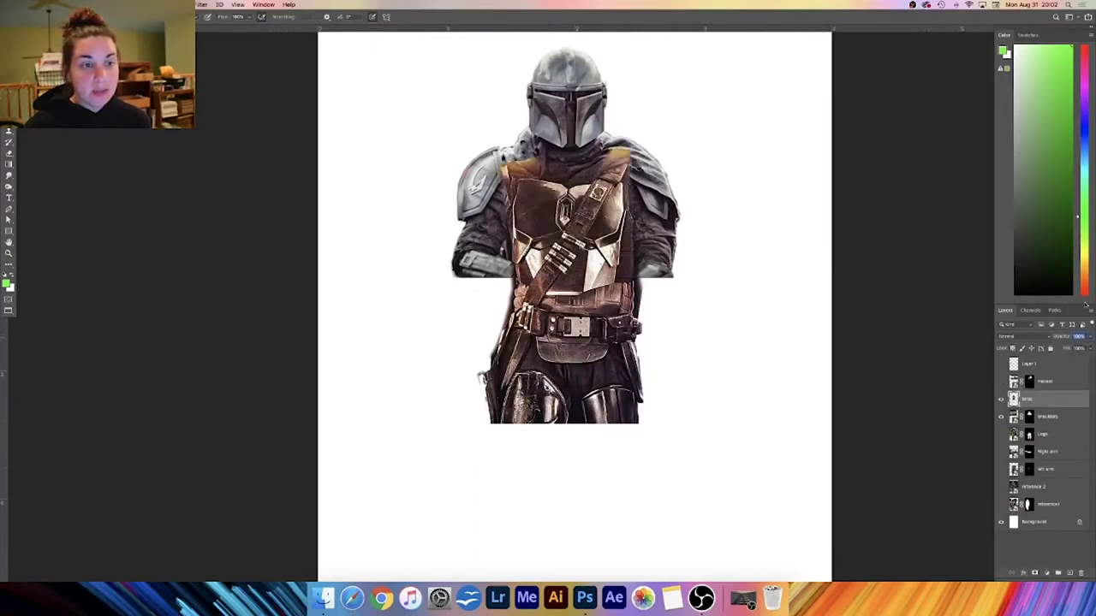
left_click(1091, 336)
left_click_drag(1088, 349, 1066, 349)
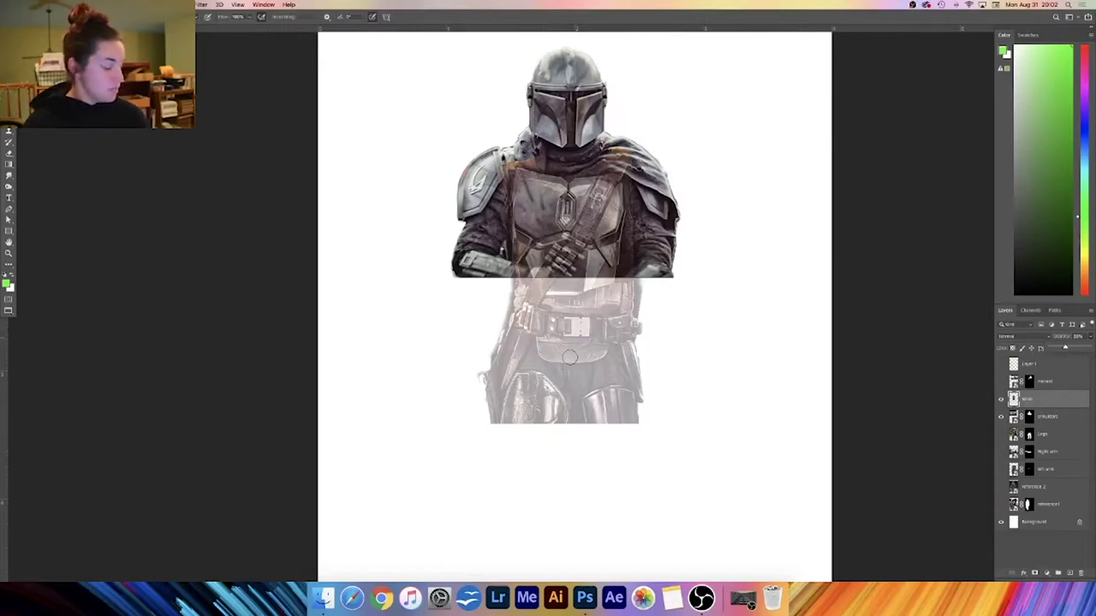
- Nudge the torso up to match the shoulders figure's chest plate, and return its layer below the shoulders at 100% opacity
key("v")
mouse_move(582, 356)
left_mouse_down()
mouse_move(604, 337)
mouse_move(575, 362)
mouse_move(595, 368)
mouse_move(580, 332)
left_mouse_up()
mouse_move(572, 240)
left_mouse_down()
mouse_move(609, 276)
mouse_move(585, 320)
mouse_move(575, 236)
mouse_move(587, 269)
mouse_move(592, 247)
left_mouse_up()
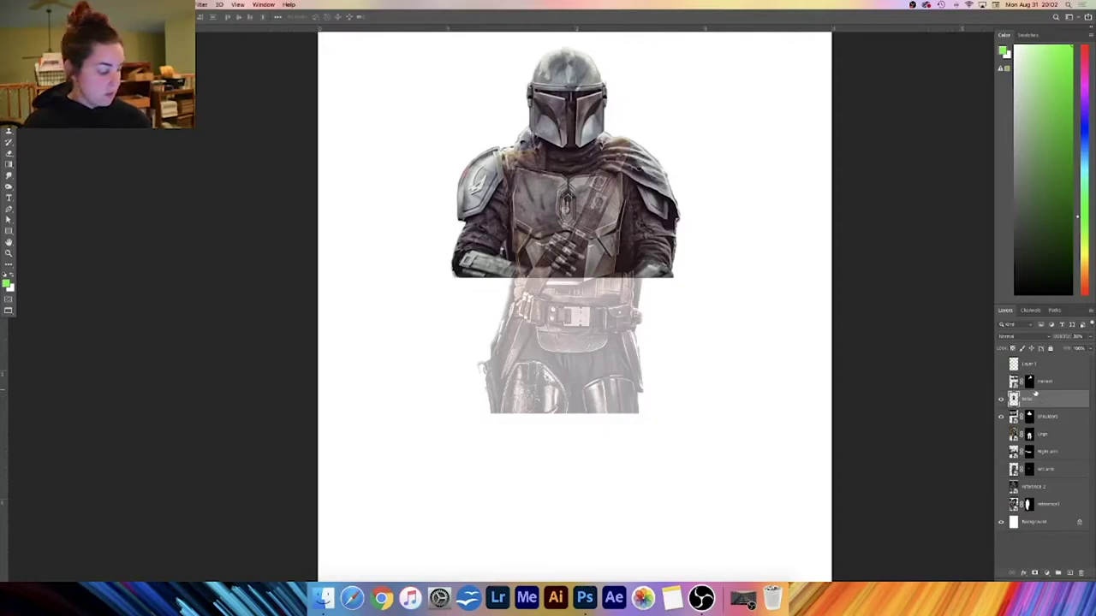
left_click_drag(1046, 409, 1046, 425)
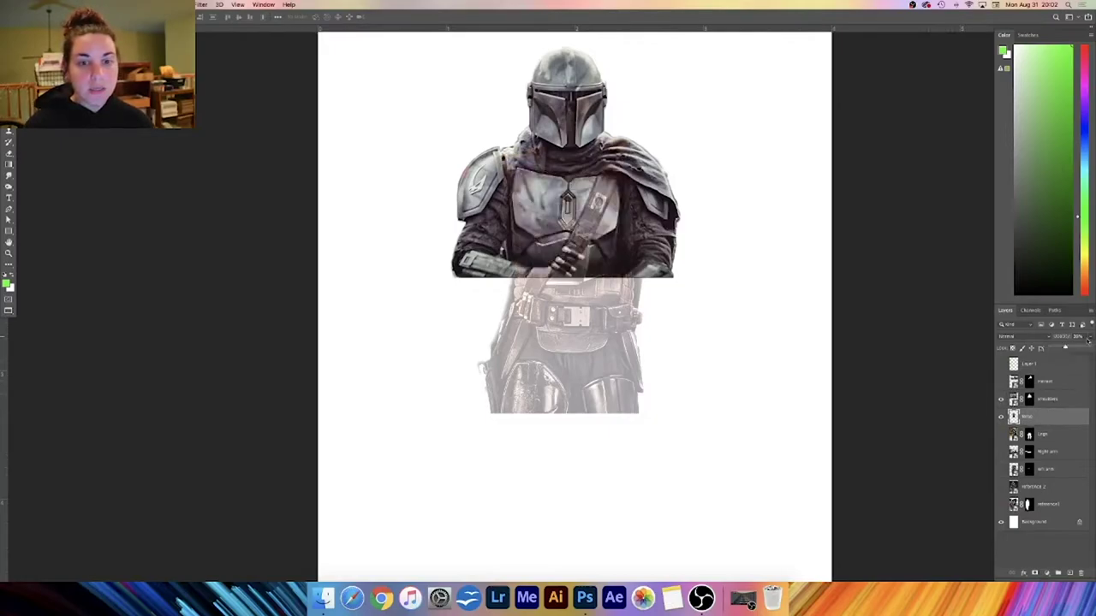
key("0")
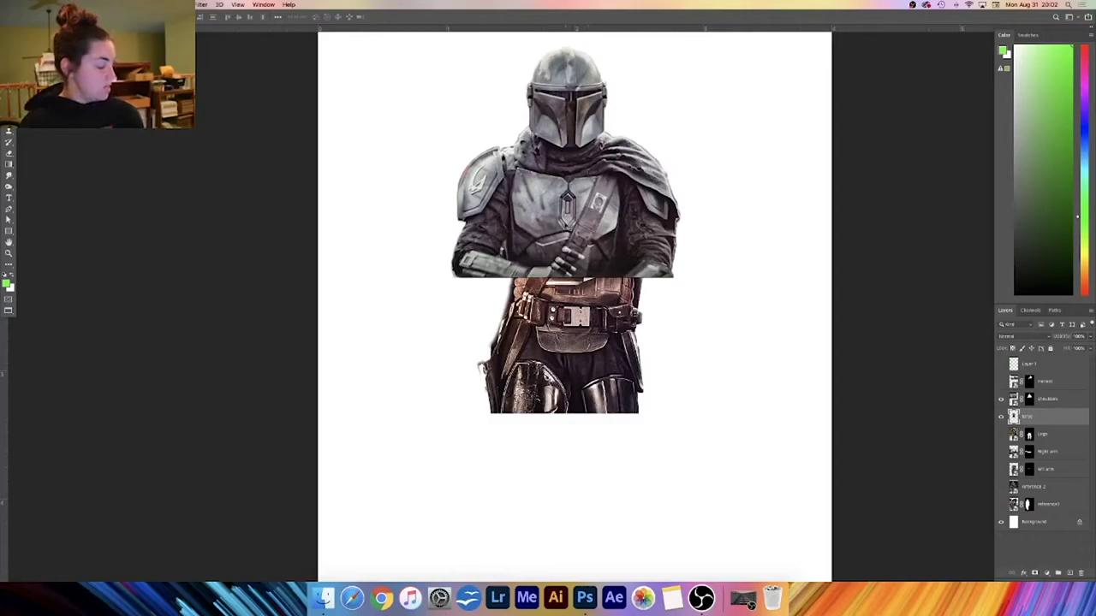
- Warp the torso's left edge outward and its right edge inward around the waist, and place its layer above the shoulders layer
key("super+t")
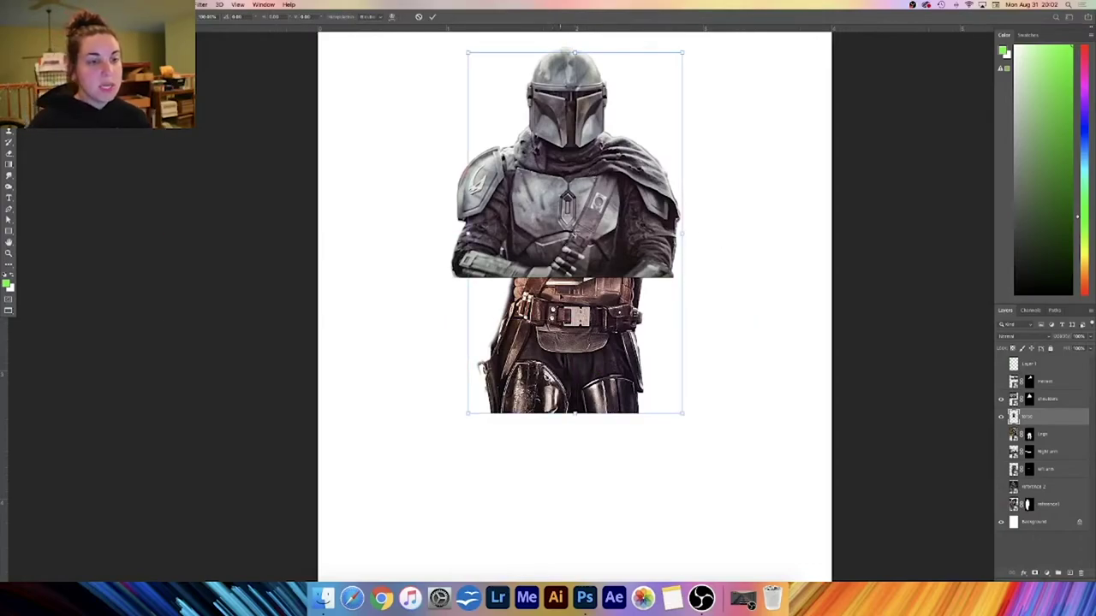
right_click(558, 288)
left_click(599, 354)
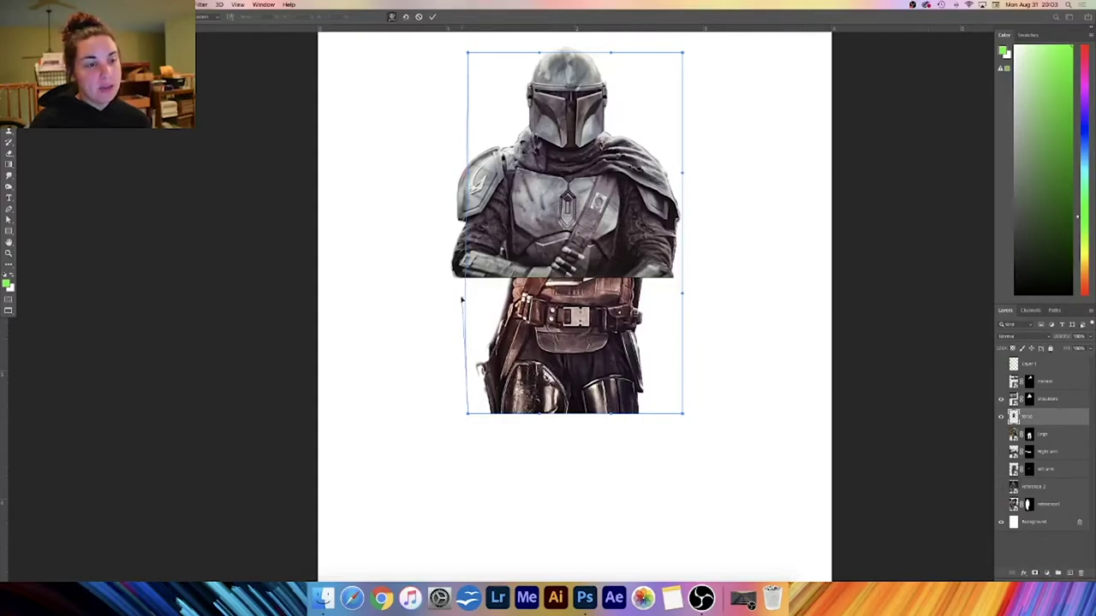
left_click_drag(456, 293, 430, 302)
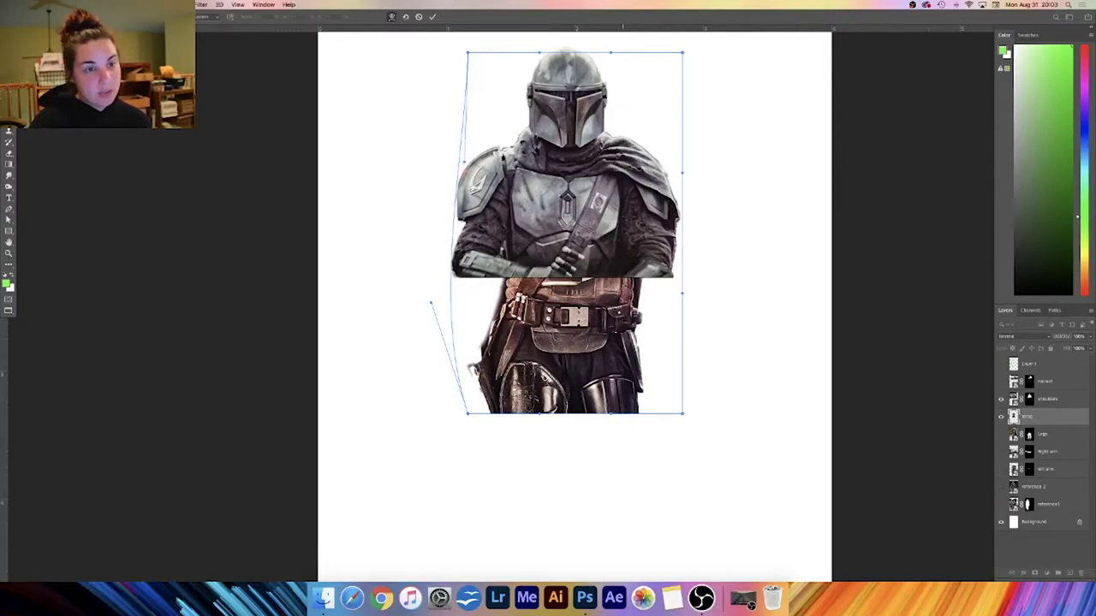
left_click_drag(683, 296, 621, 278)
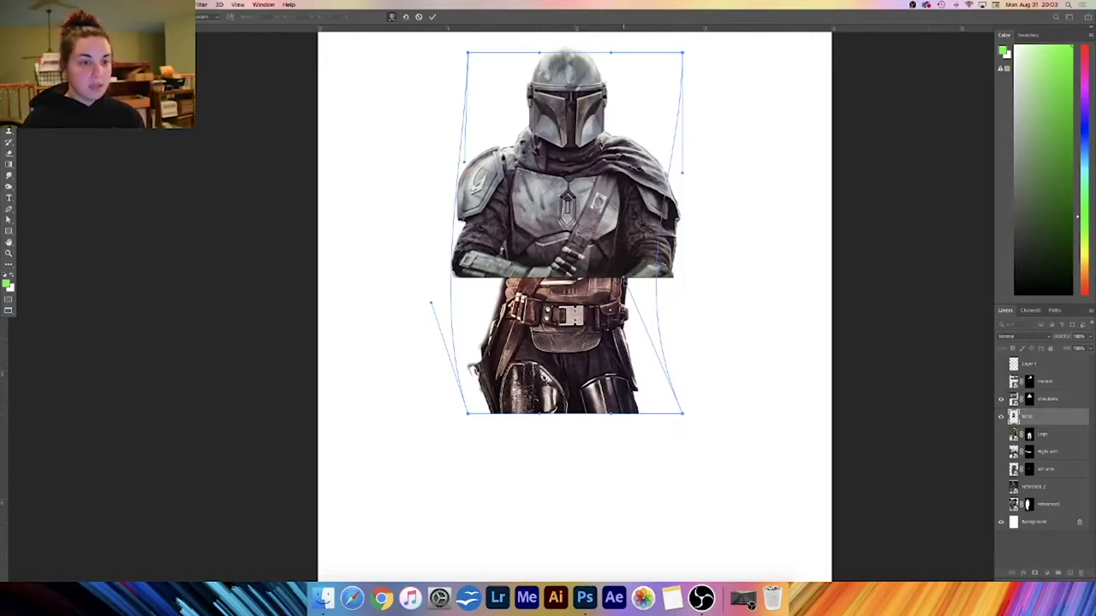
left_click_drag(623, 279, 623, 278)
key("Return")
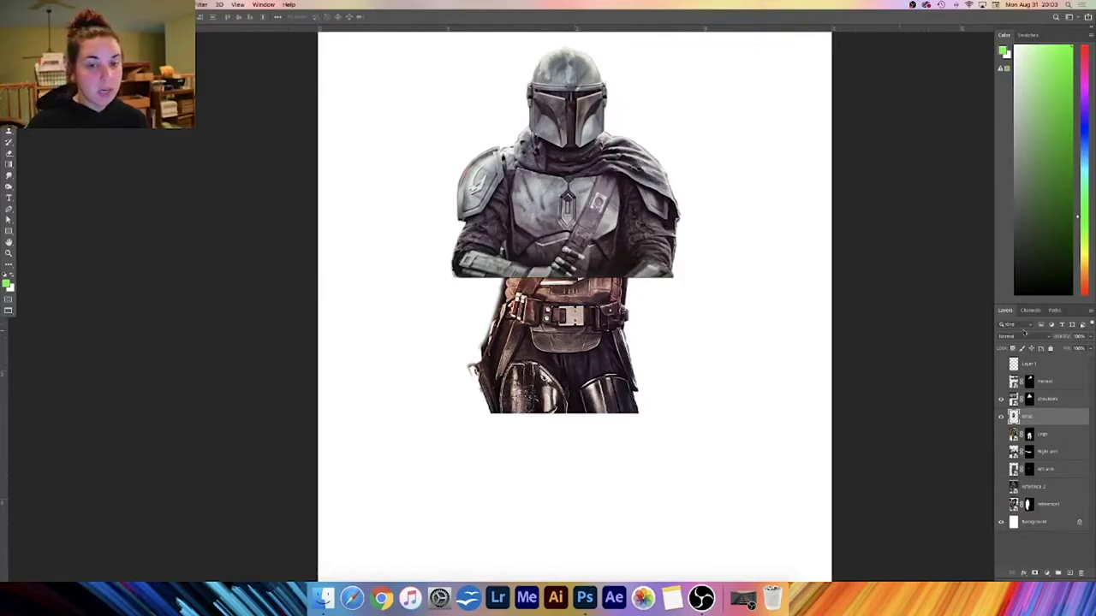
left_click_drag(1044, 416, 1042, 392)
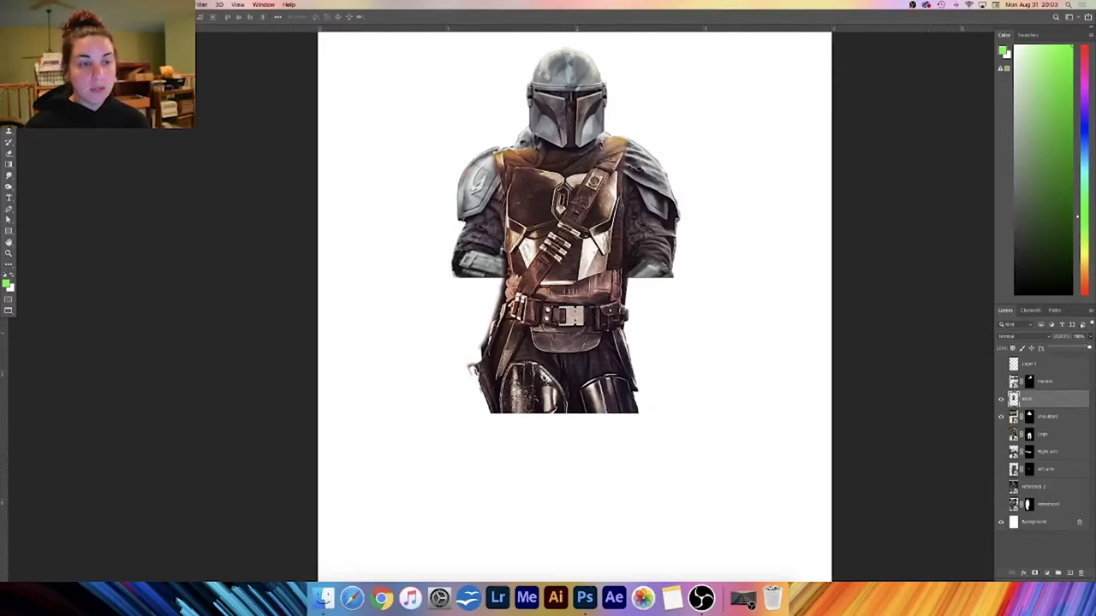
- Lower the torso layer's opacity so its chest plate can be compared with the shoulders figure beneath
left_click(1068, 348)
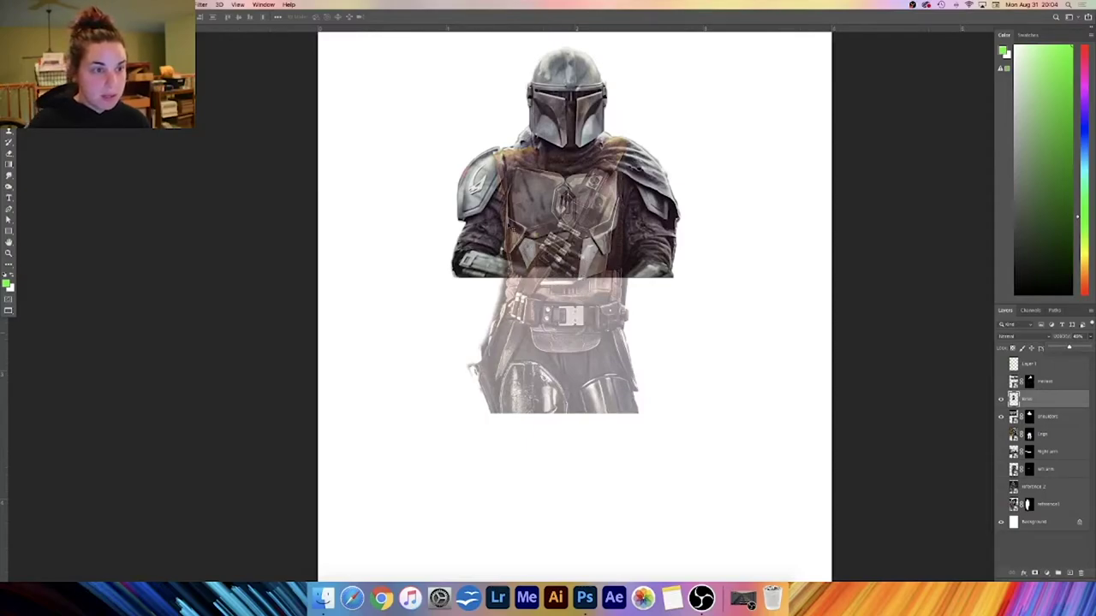
mouse_move(524, 235)
left_mouse_down()
mouse_move(561, 225)
mouse_move(534, 214)
mouse_move(623, 233)
mouse_move(540, 243)
left_mouse_up()
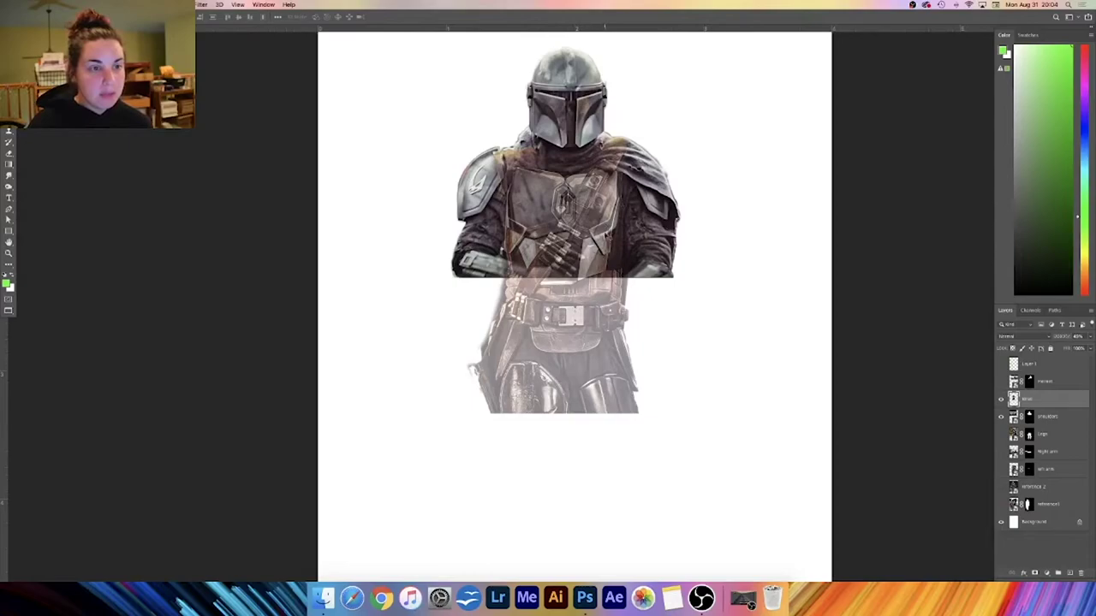
left_click_drag(584, 255, 525, 257)
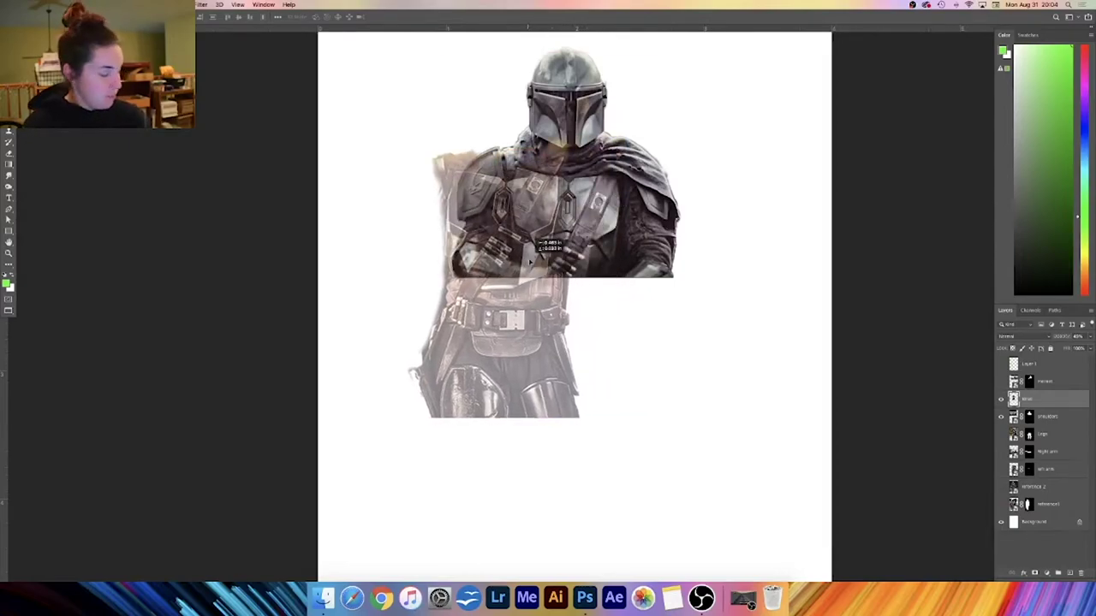
key("super+z")
left_click_drag(578, 252, 628, 261)
key("super+z")
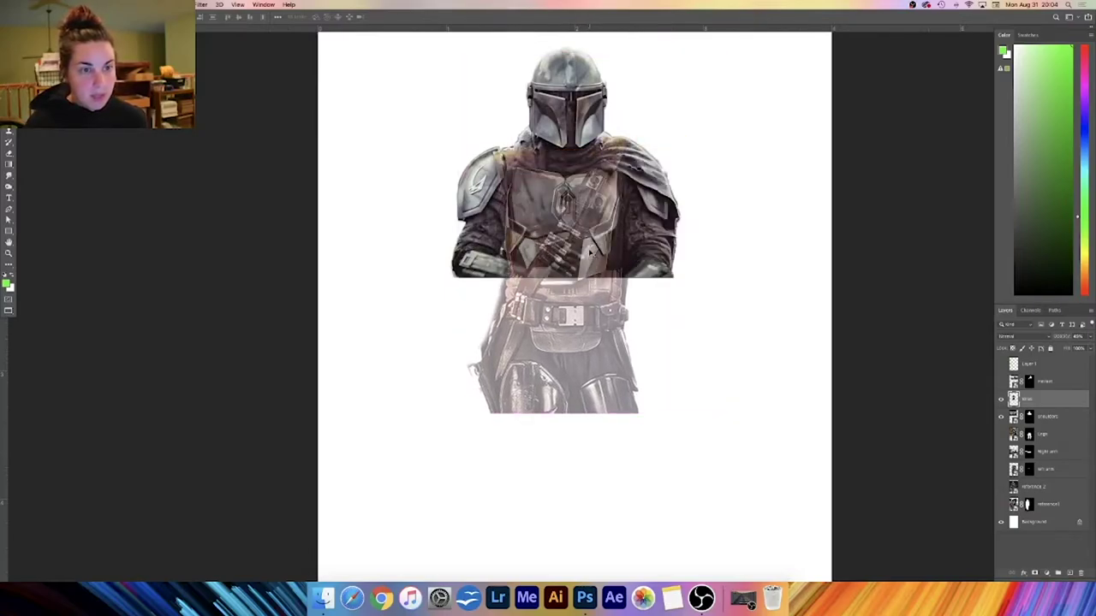
- Warp the torso so its chest emblem lines up with the shoulders figure, pulling the right waist inward and the left waist outward
key("super+t")
right_click(565, 292)
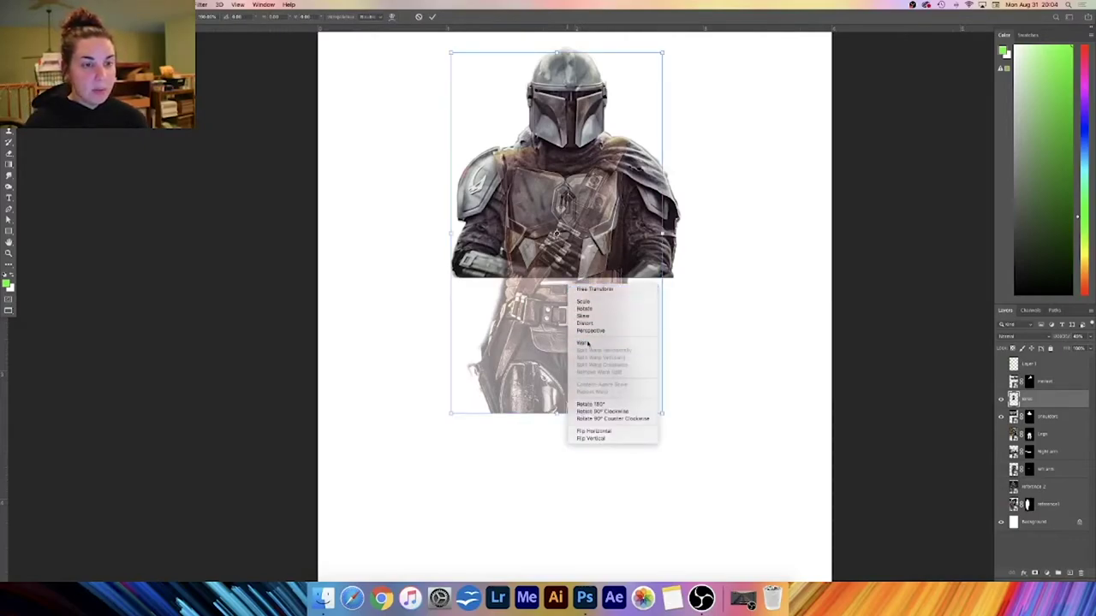
left_click(590, 342)
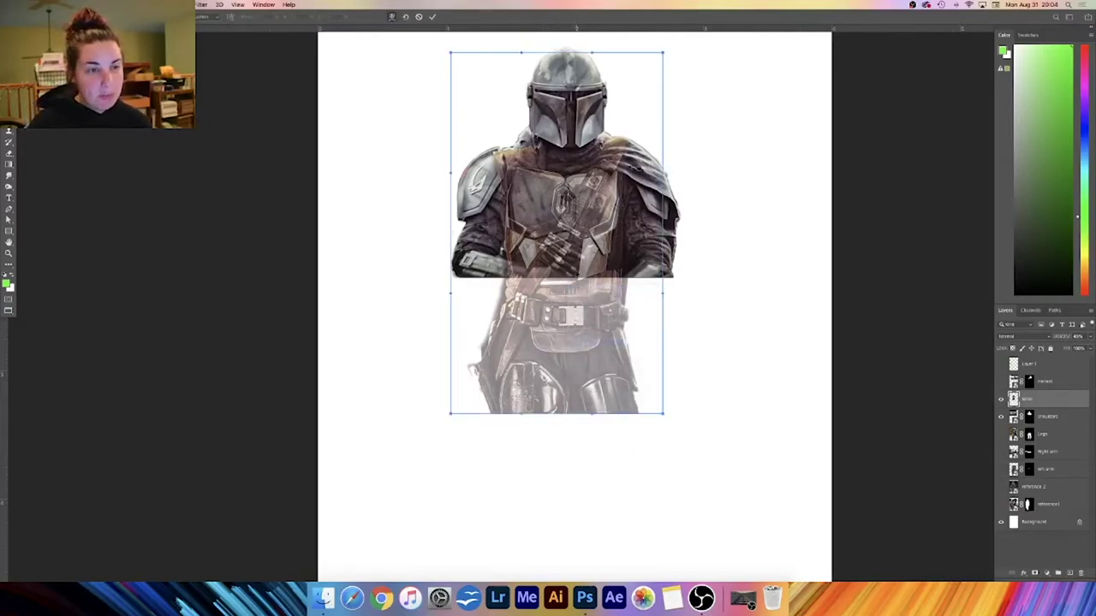
left_click_drag(578, 271, 641, 291)
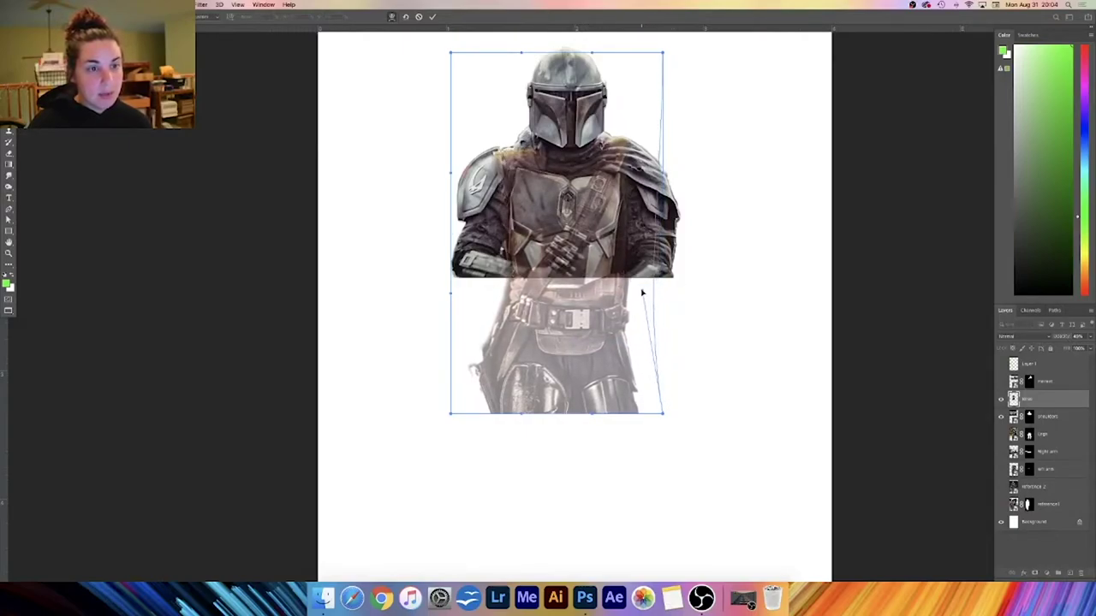
left_click_drag(581, 270, 587, 270)
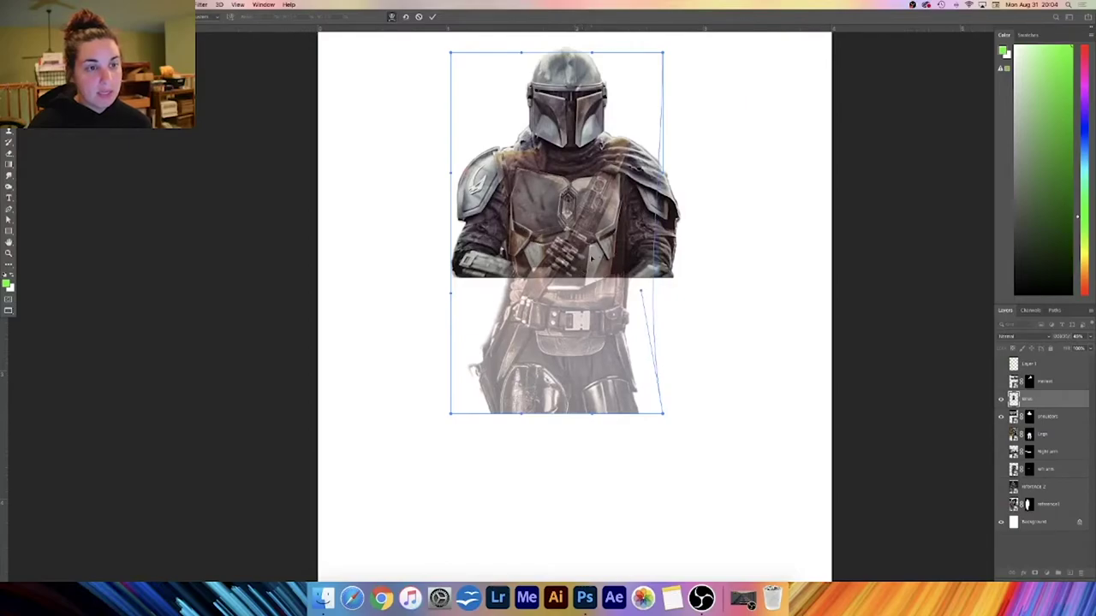
left_click_drag(639, 293, 569, 271)
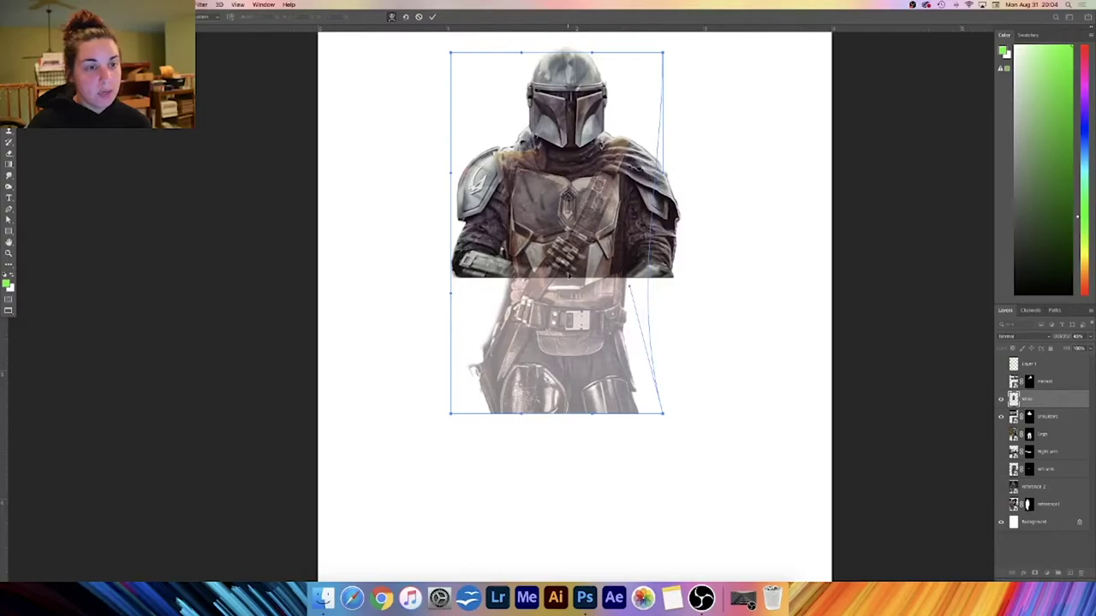
left_click_drag(451, 296, 429, 327)
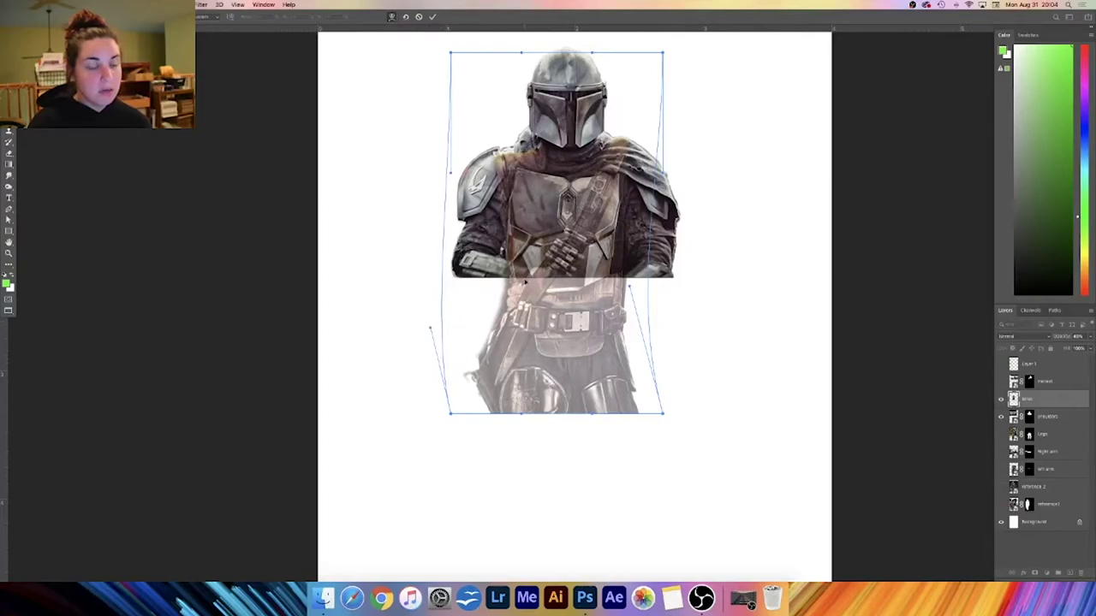
key("Return")
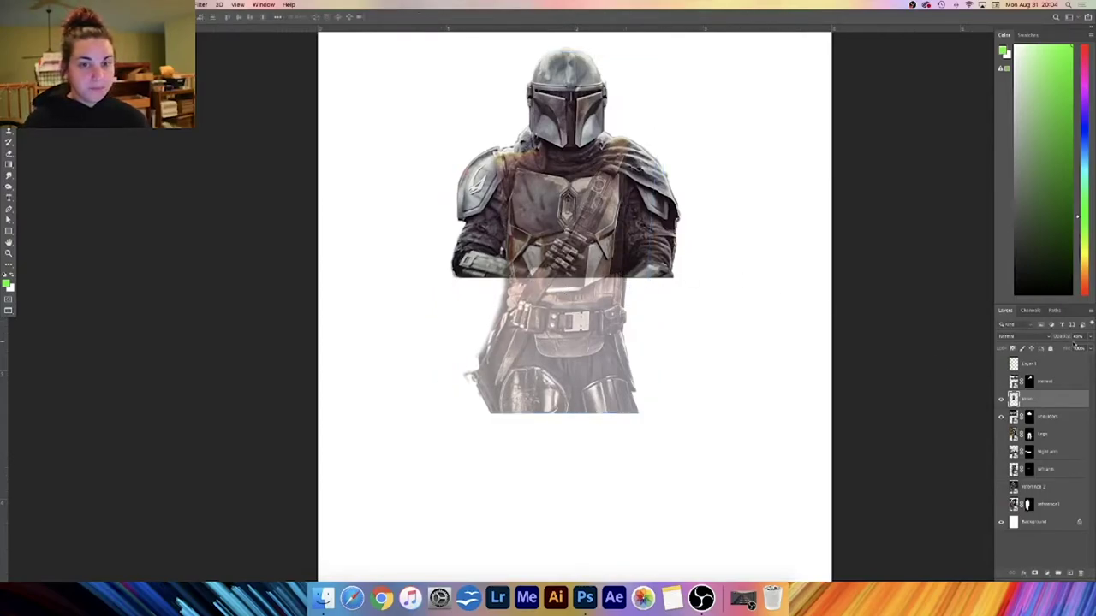
- Place the shoulders layer above the semi-transparent torso layer
left_click_drag(1045, 414, 1050, 390)
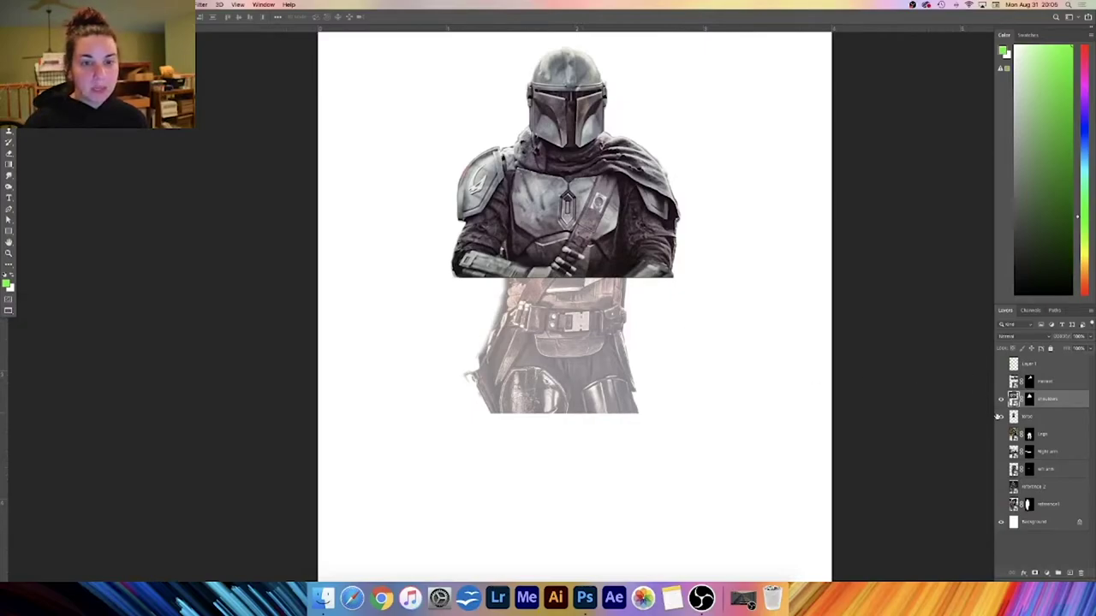
key("super+t")
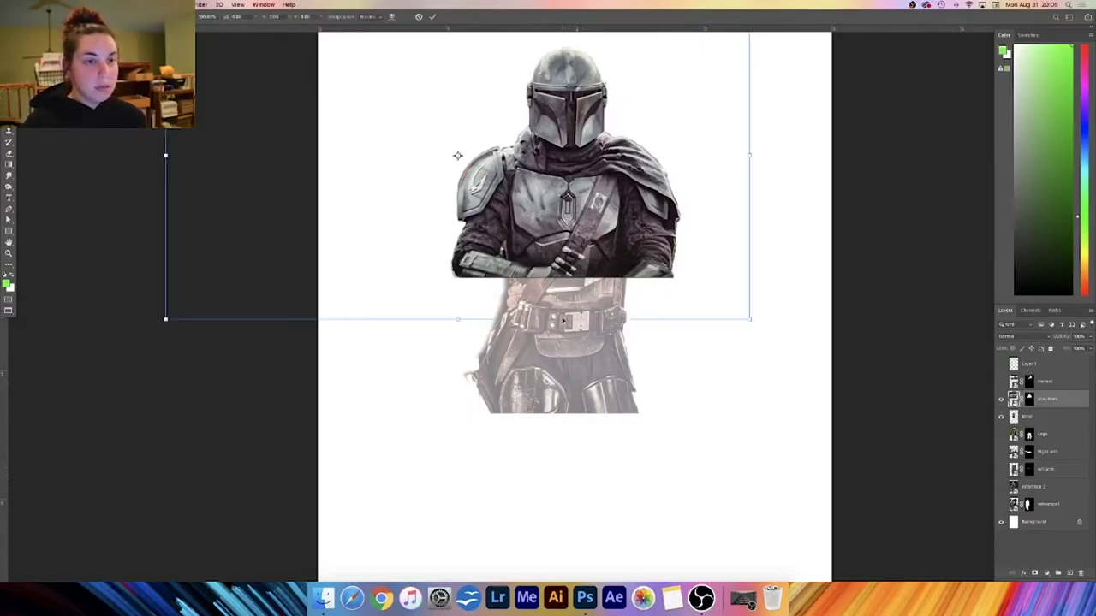
key("Escape")
- Start another warp on the torso layer, pulling its lower-right corner and right waist edge inward
left_click(1044, 417)
key("super+t")
right_click(515, 312)
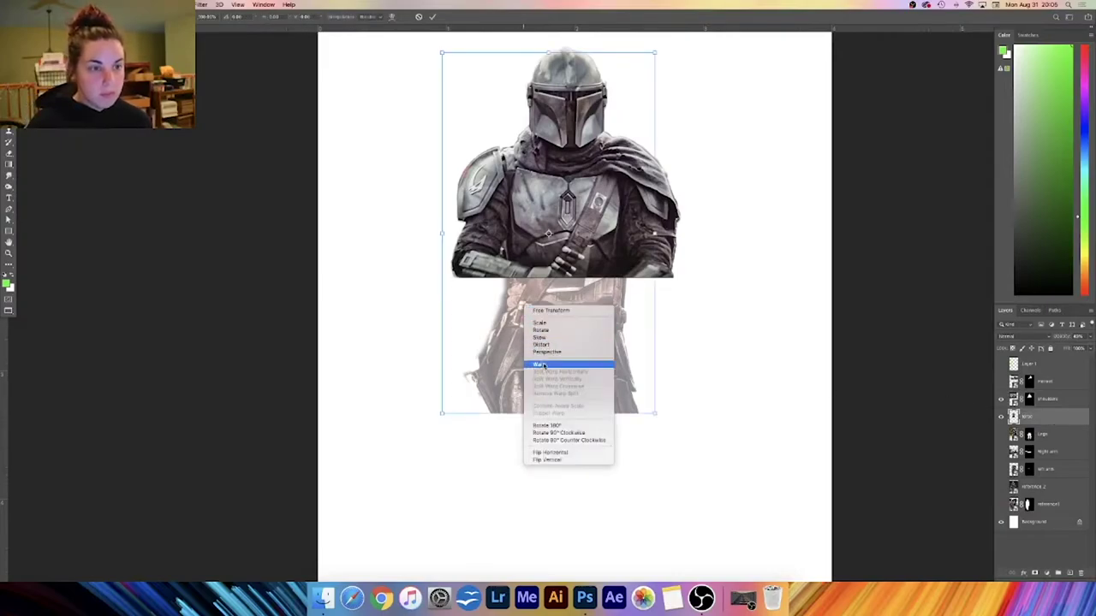
left_click(544, 366)
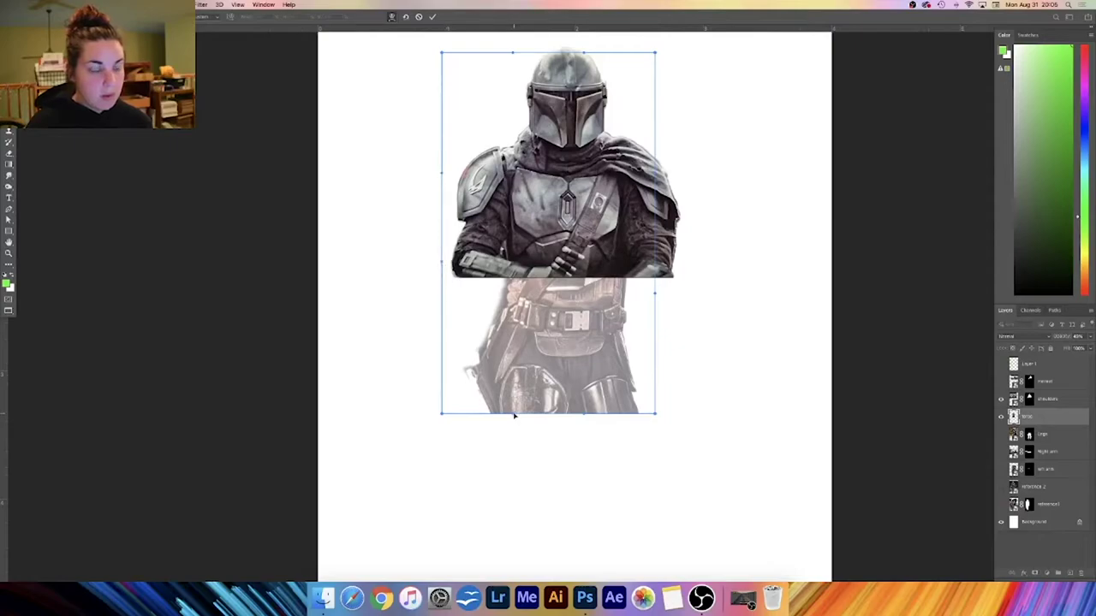
left_click_drag(656, 417, 641, 414)
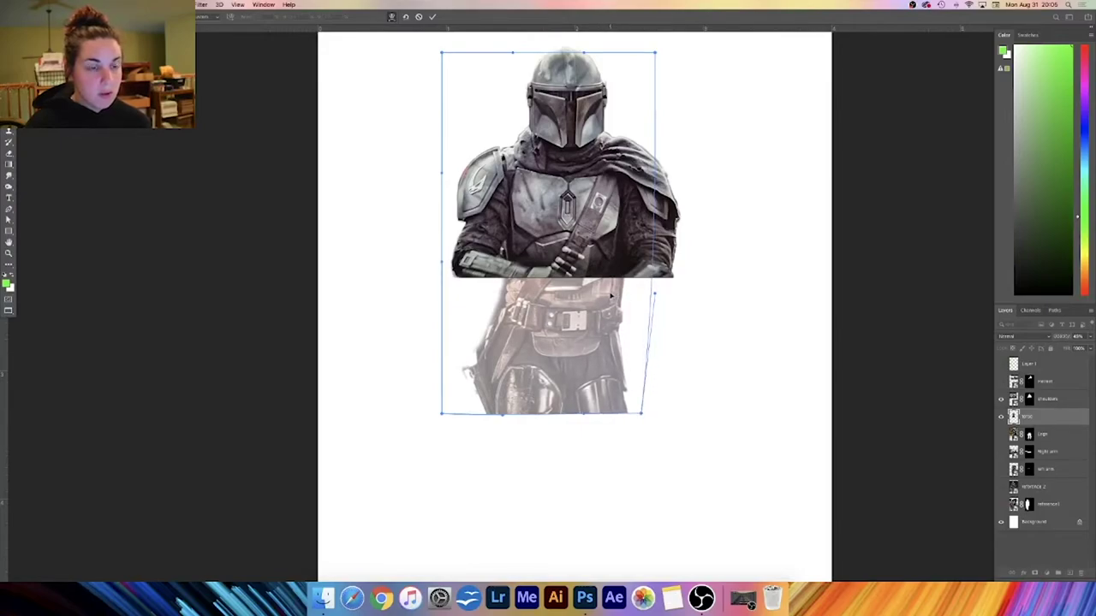
left_click_drag(571, 288, 582, 286)
left_click_drag(655, 294, 641, 289)
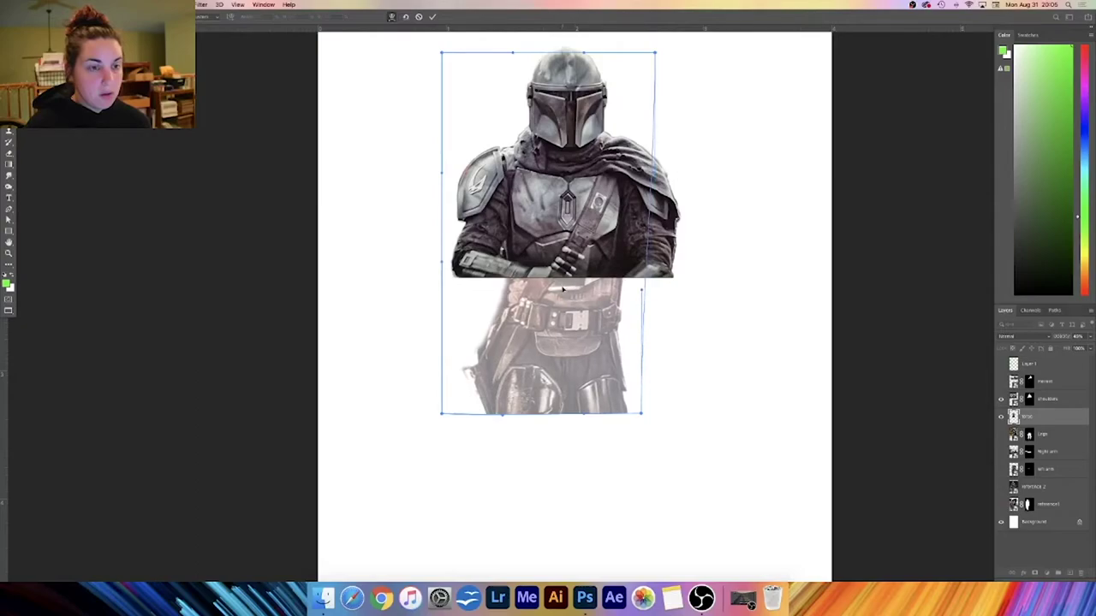
- Warp the torso's left waist edge and lower-left corner outward, and shift the belt area slightly right
left_click_drag(443, 268, 416, 261)
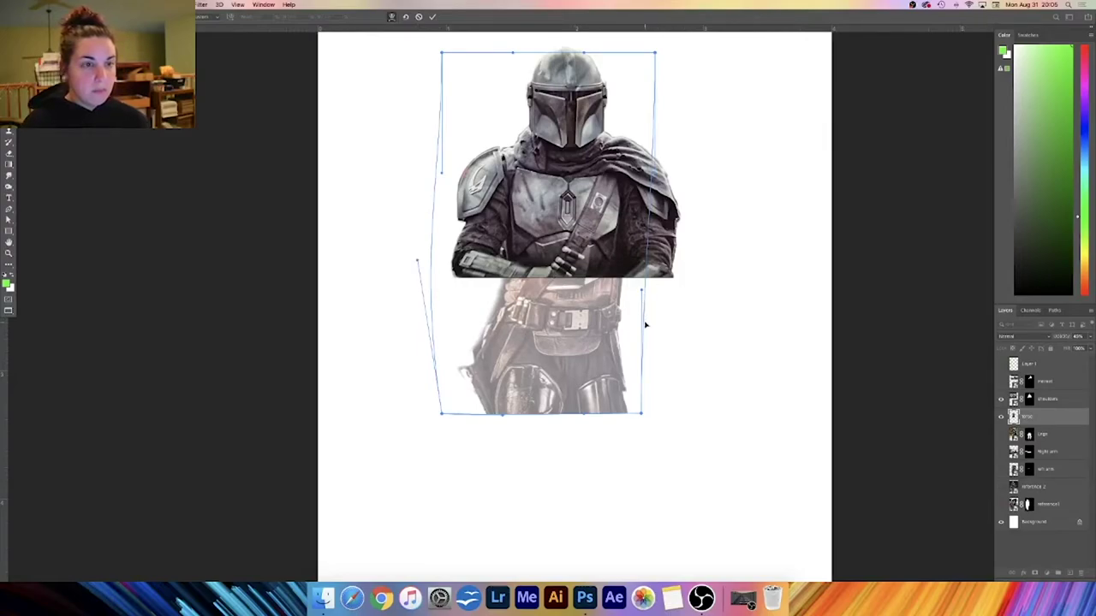
left_click_drag(643, 288, 648, 290)
left_click_drag(441, 414, 428, 416)
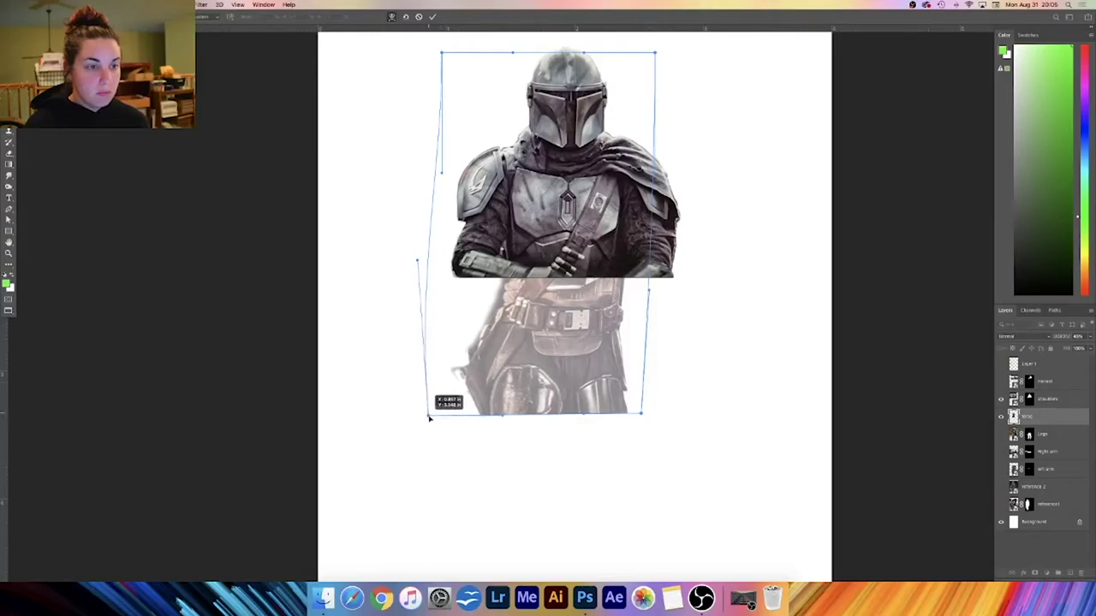
left_click_drag(418, 262, 451, 276)
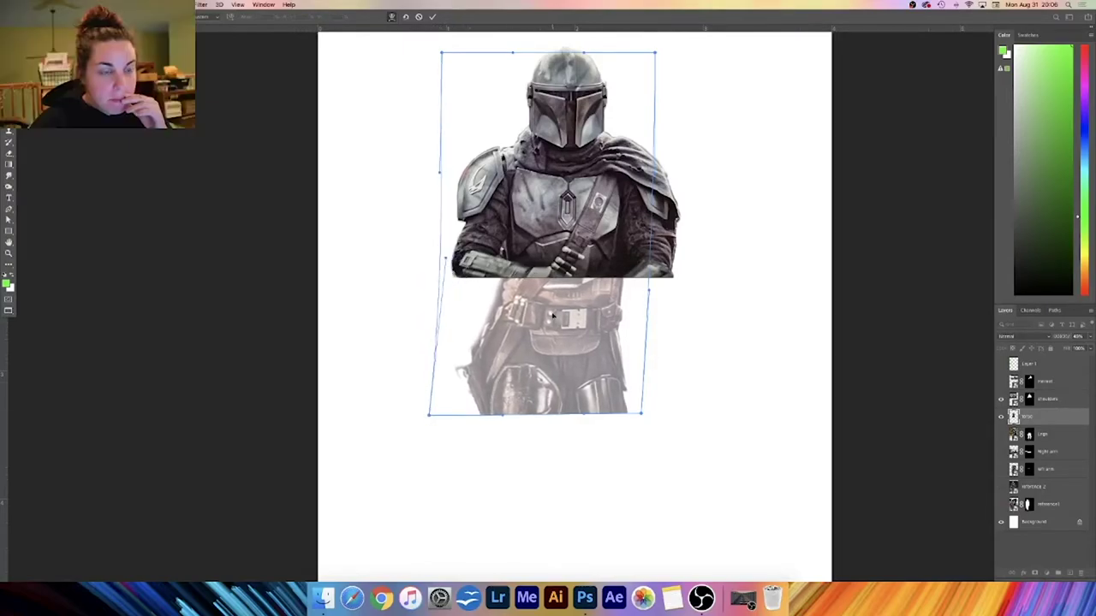
key("super+z")
left_click_drag(544, 303, 549, 303)
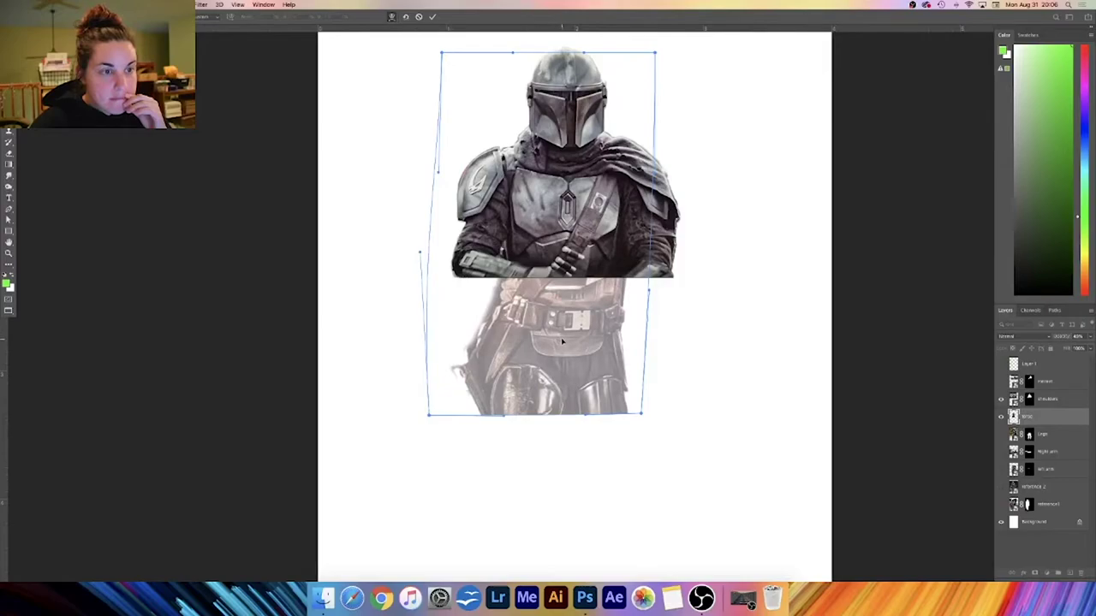
- Flare the torso's lower-right corner outward, shape the right waist inward in the warp, and apply it
left_click_drag(642, 414, 676, 411)
left_click_drag(650, 290, 625, 283)
left_click_drag(676, 417, 658, 412)
mouse_move(609, 278)
left_mouse_down()
mouse_move(632, 279)
mouse_move(623, 279)
left_mouse_up()
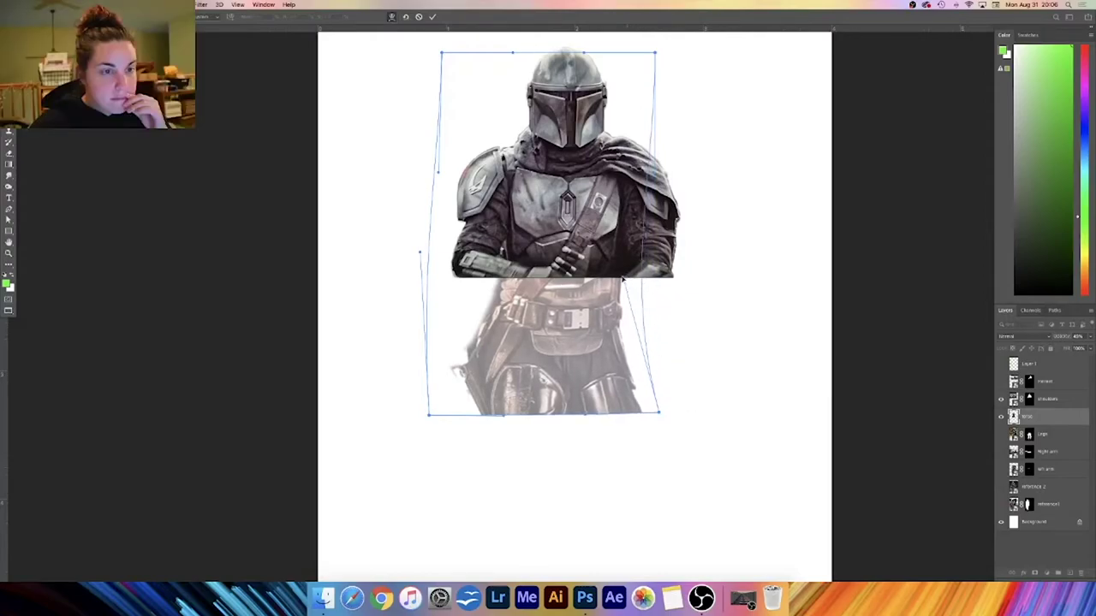
left_click_drag(657, 413, 663, 417)
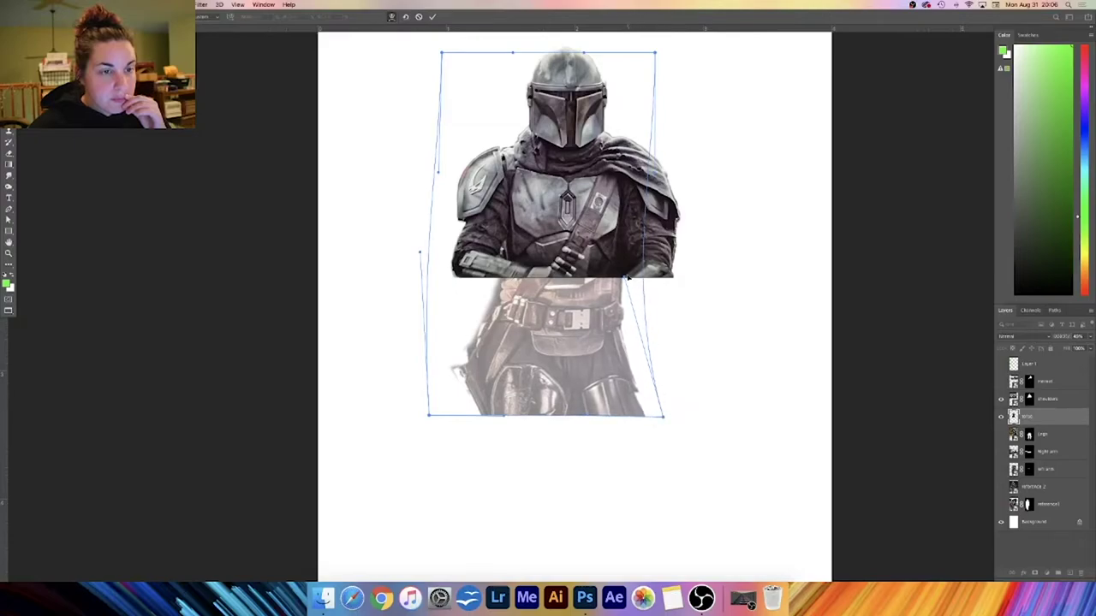
left_click_drag(638, 278, 630, 319)
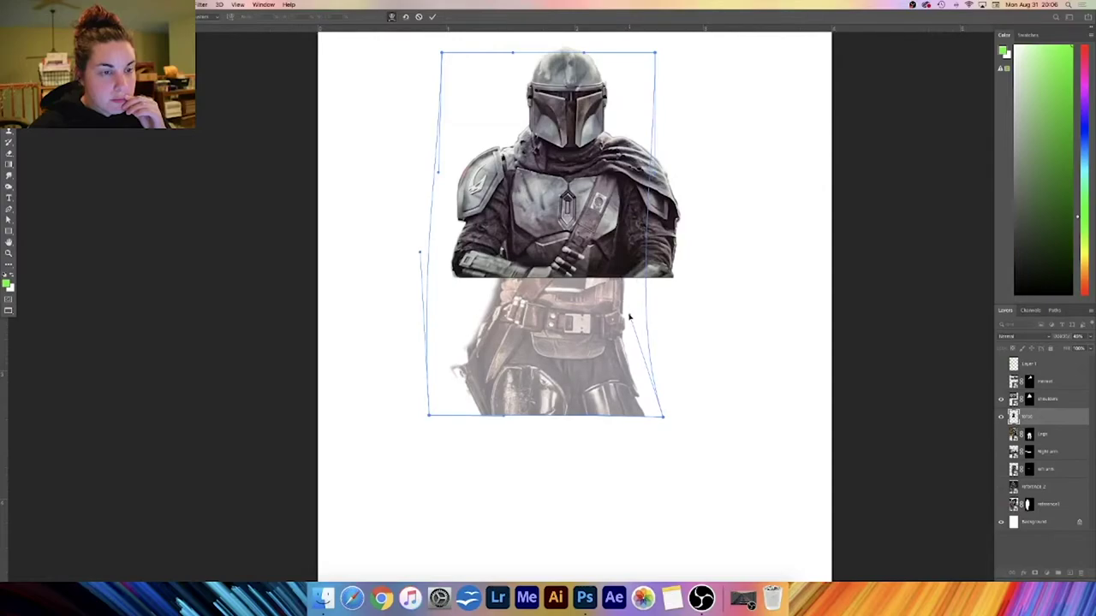
key("Return")
- Place the torso layer above the shoulders layer and toggle the visibility of both layers to compare their alignment
left_click_drag(1041, 411, 1041, 395)
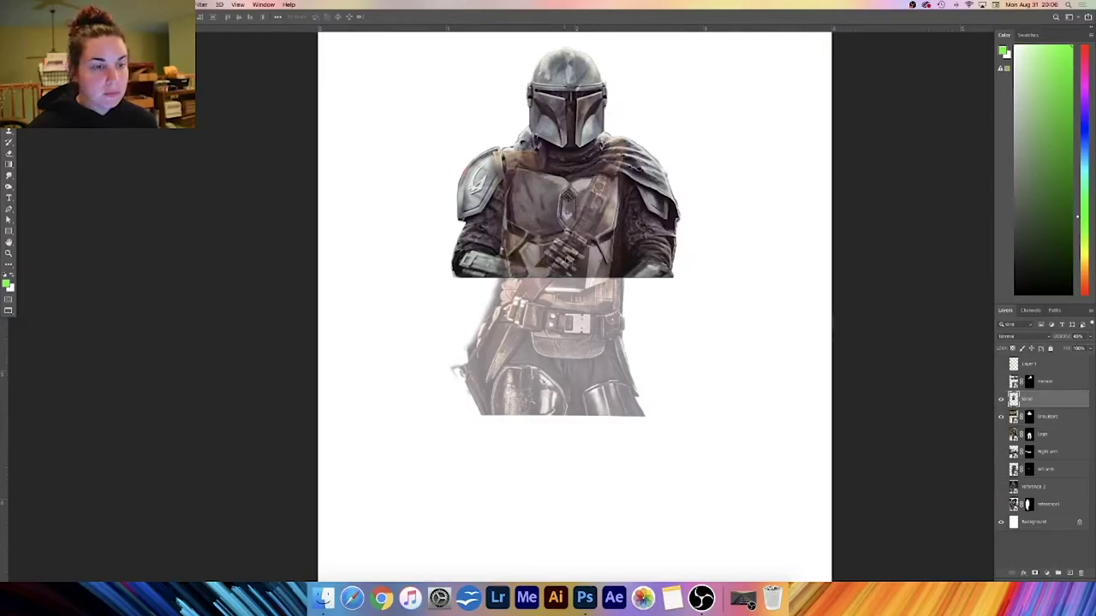
left_click(1002, 400)
left_click(1001, 399)
left_click(1002, 400)
left_click(1001, 400)
left_click(1001, 400)
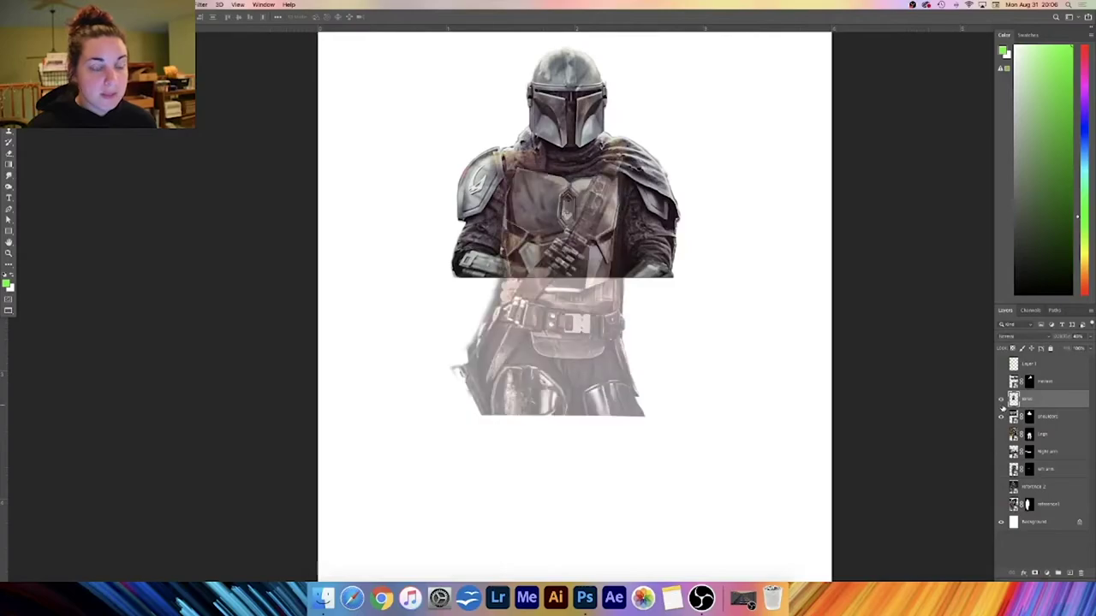
left_click(1002, 401)
left_click(1001, 401)
left_click(1001, 415)
left_click(1002, 415)
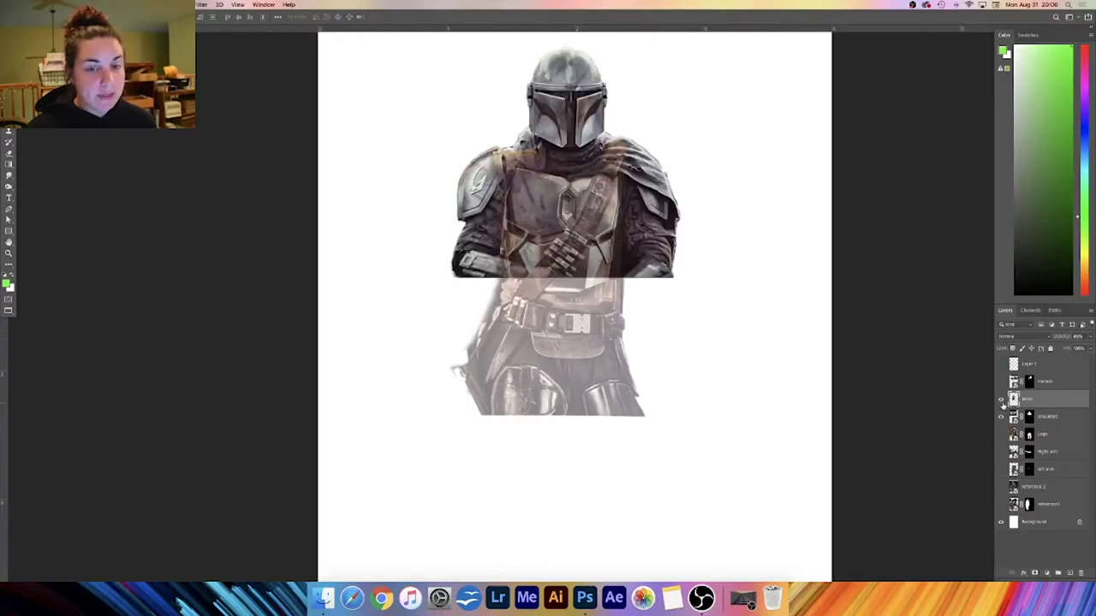
left_click(1001, 400)
left_click(1002, 400)
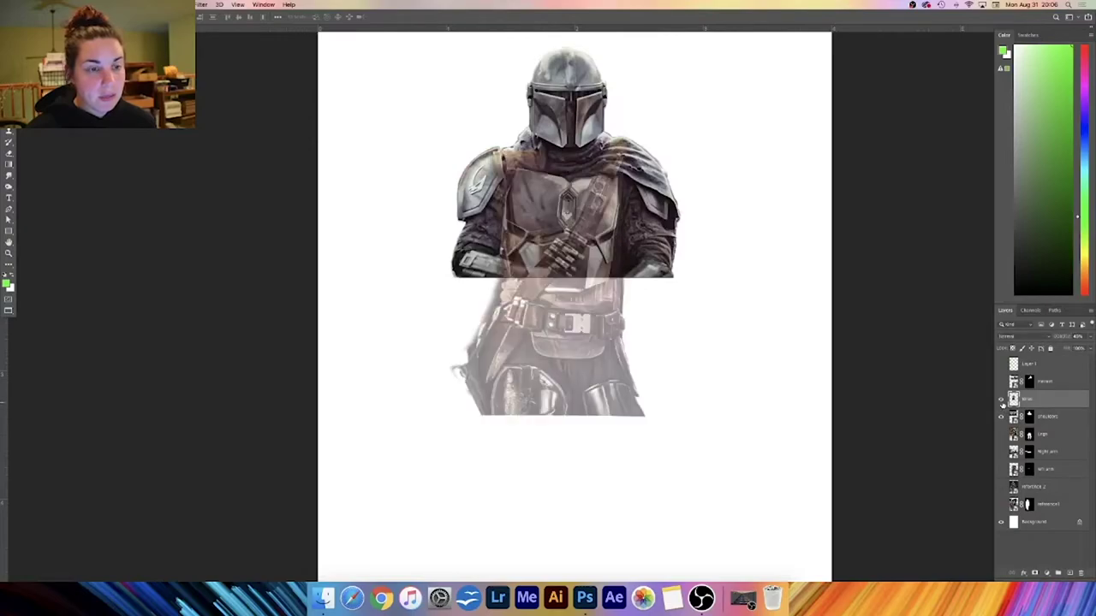
left_click(1001, 400)
left_click(1001, 400)
left_click(1001, 399)
left_click(1002, 399)
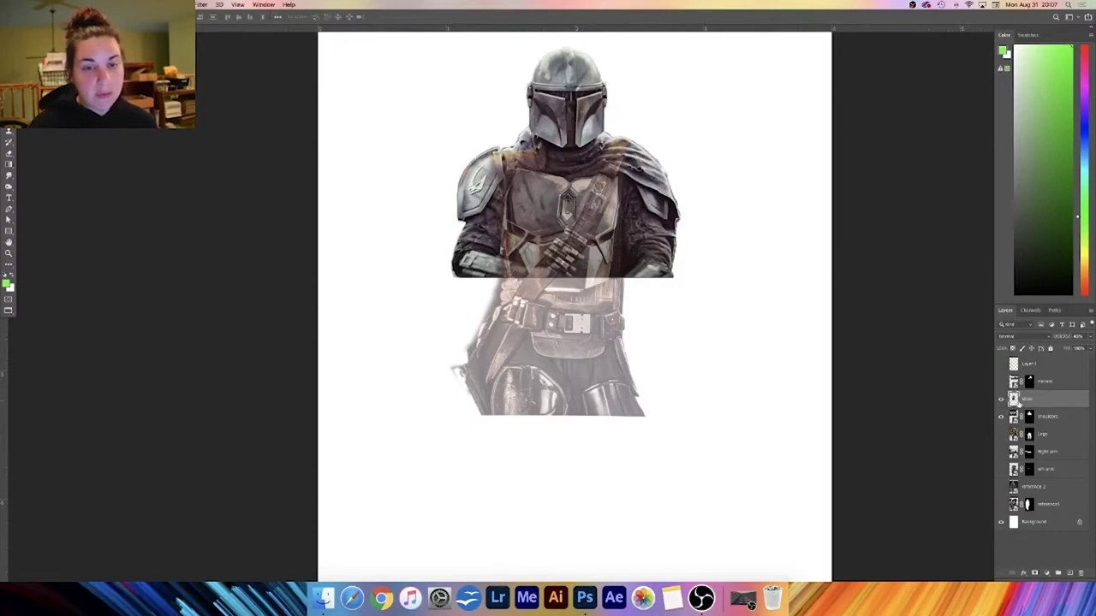
- Erase the upper chest and shoulder area of the torso layer where it overlaps the shoulders figure
key("e")
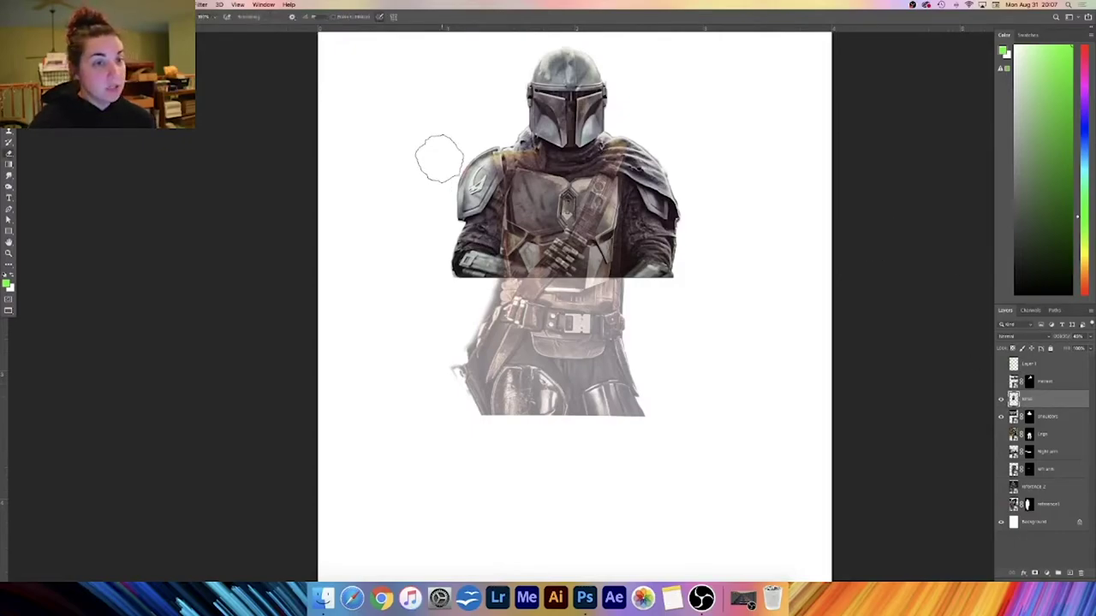
left_click_drag(582, 162, 612, 166)
mouse_move(494, 160)
left_mouse_down()
mouse_move(512, 198)
mouse_move(599, 147)
mouse_move(609, 202)
mouse_move(566, 205)
mouse_move(542, 229)
mouse_move(598, 234)
left_mouse_up()
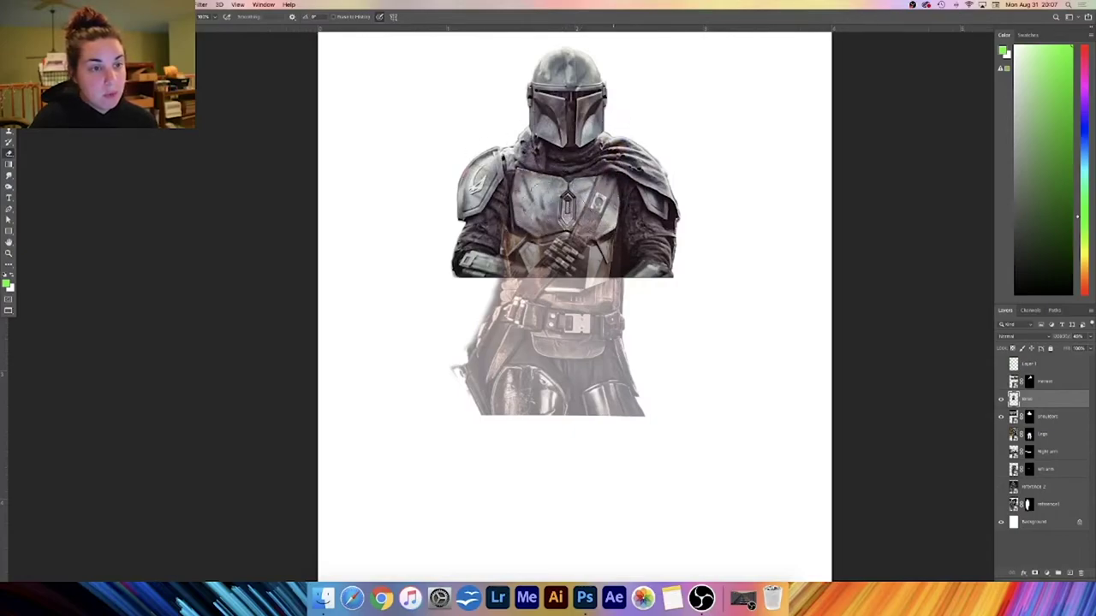
- Return the torso layer below the shoulders layer, check the legs layer's visibility, and restore the torso's opacity to 100%
left_click_drag(1044, 400, 1046, 427)
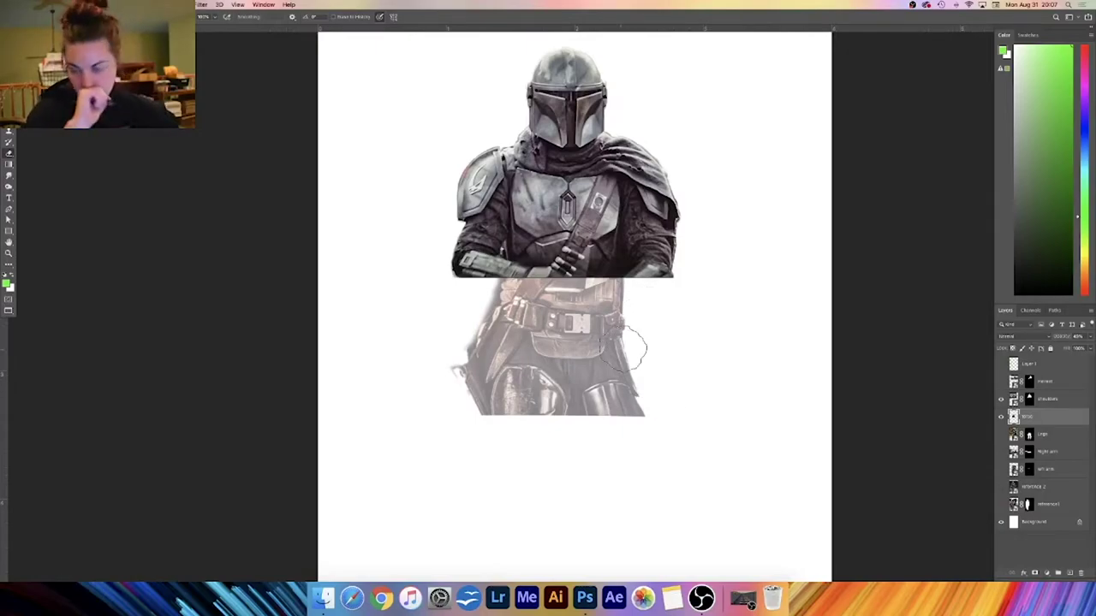
left_click(999, 435)
left_click(999, 435)
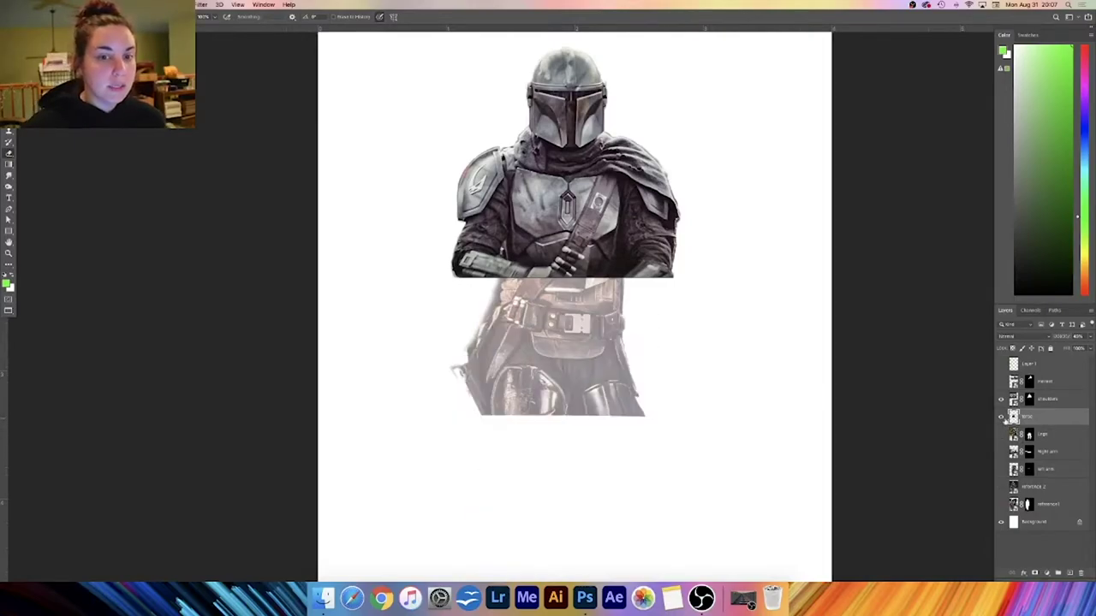
left_click(1090, 340)
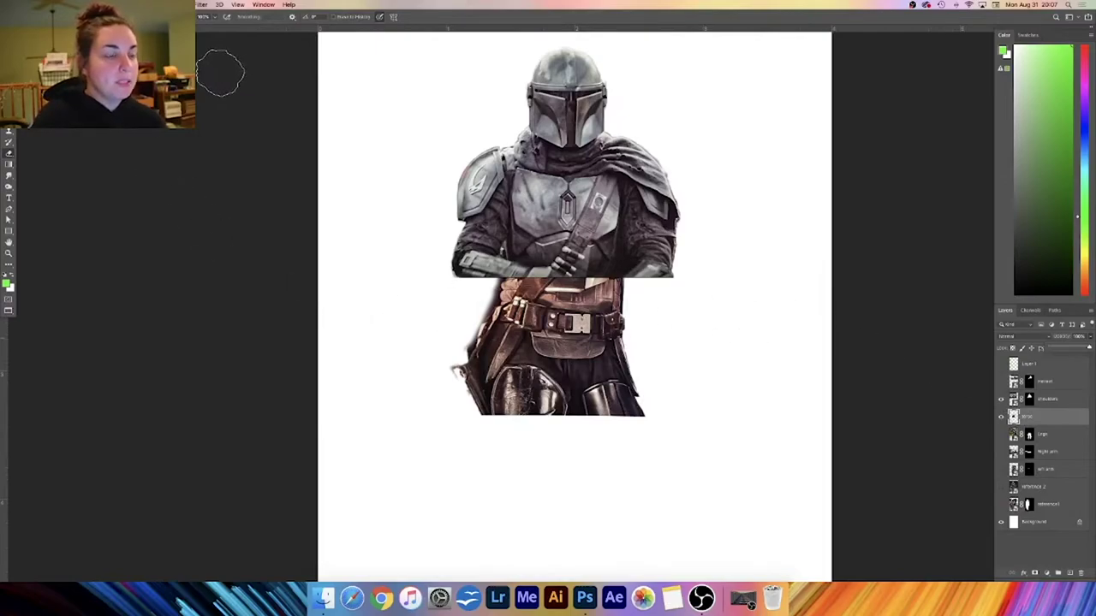
- Liquify the torso layer by pushing the belt and waist area on the figure's left-hand side slightly outward, and apply the filter
left_click(203, 6)
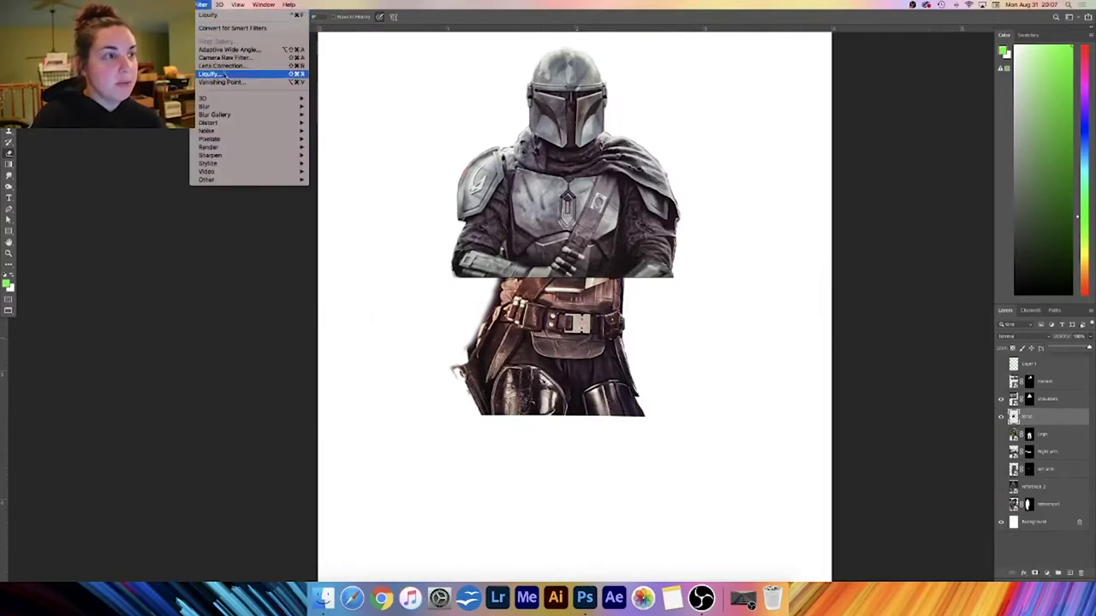
left_click(227, 75)
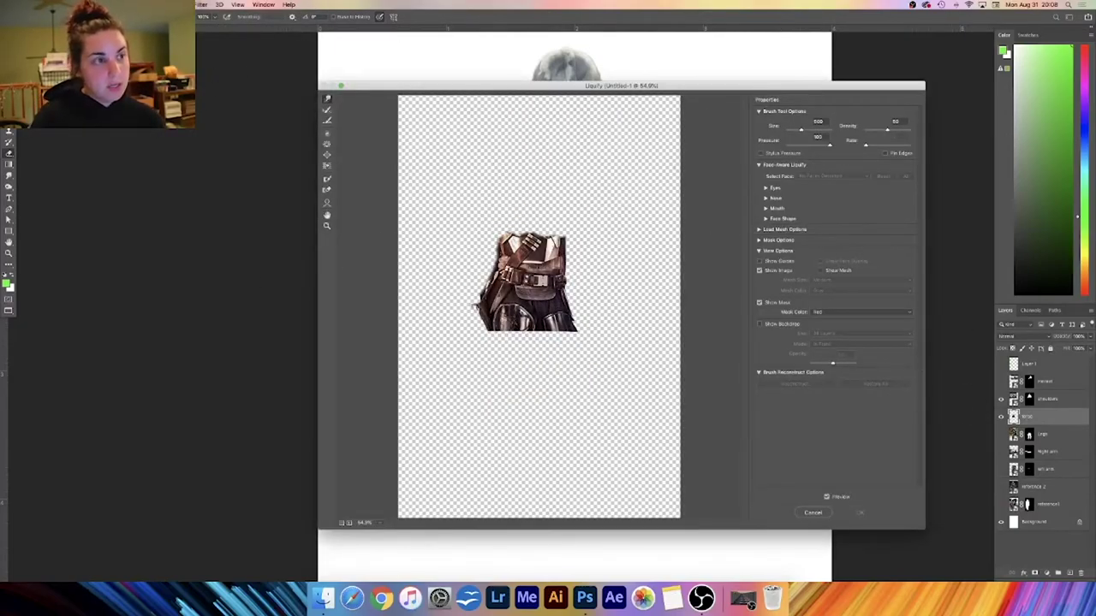
key("super+plus")
key("super+plus")
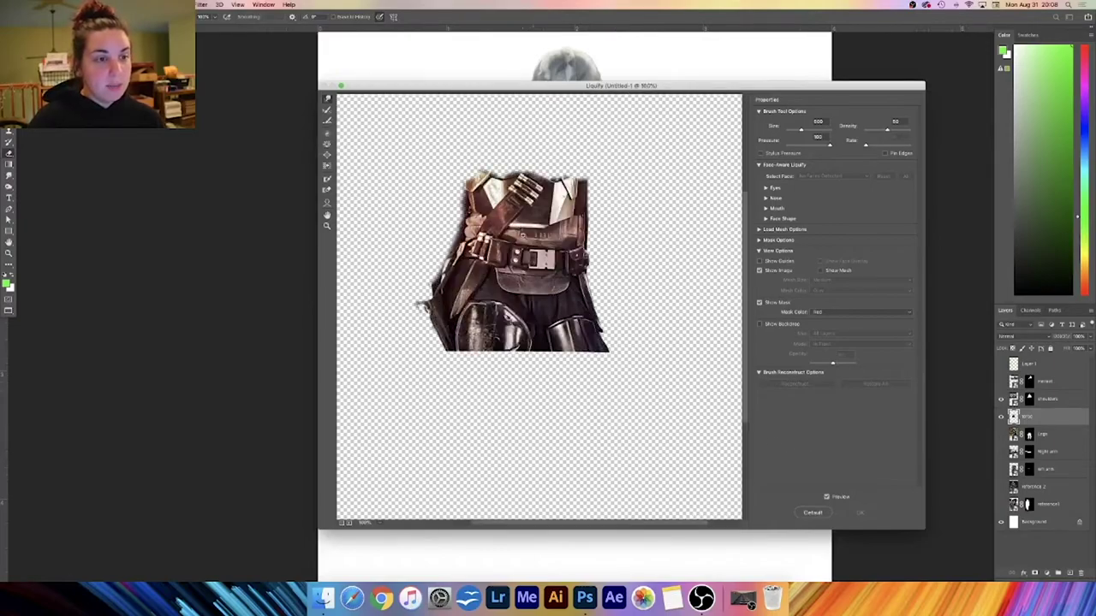
key("super+plus")
key("super+minus")
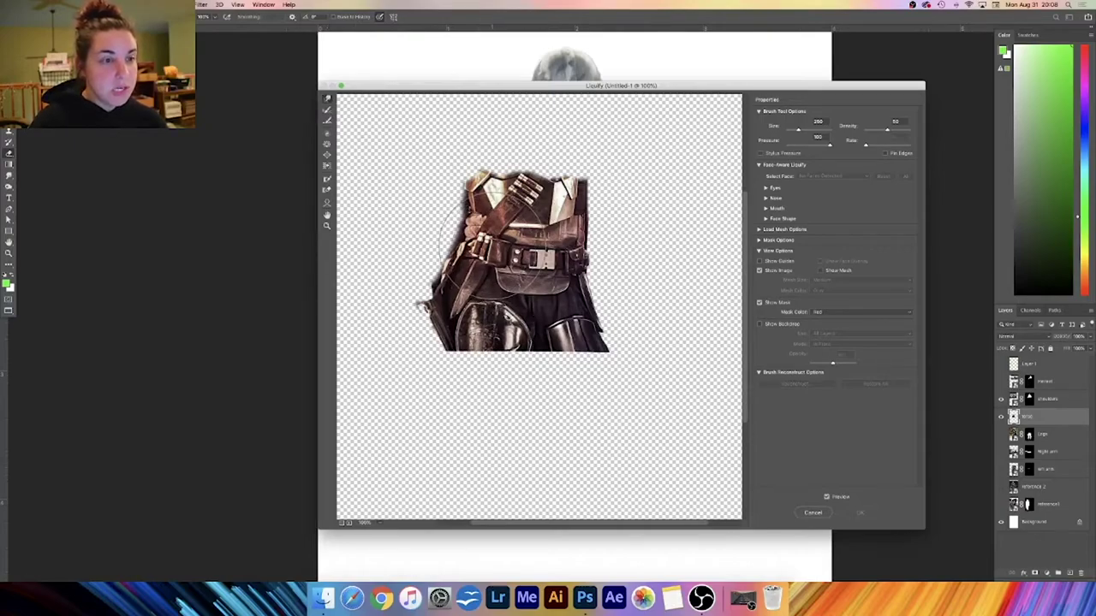
left_click_drag(495, 250, 464, 222)
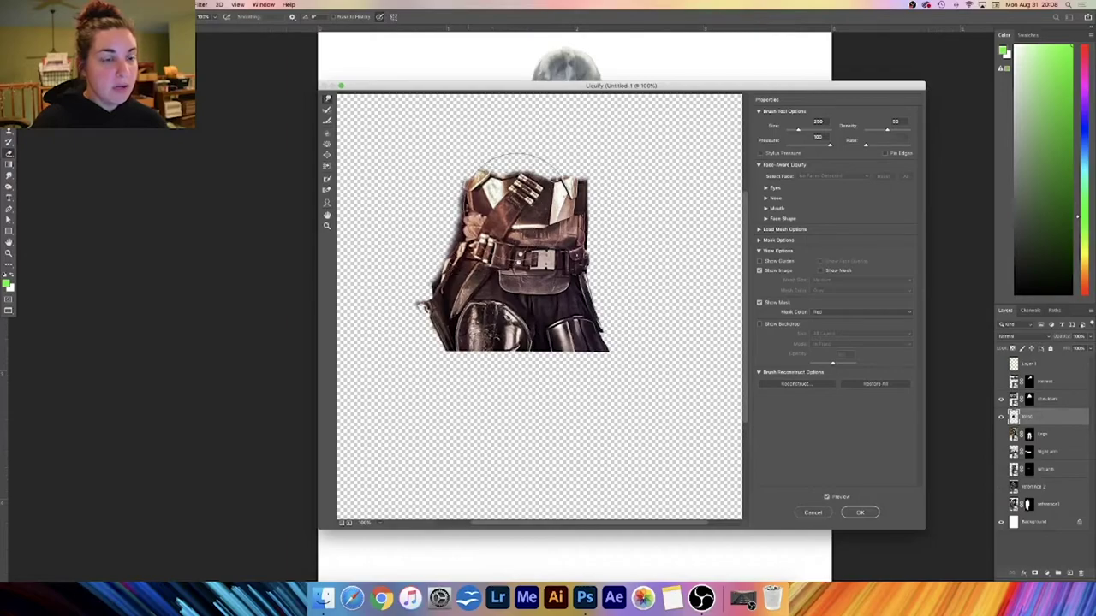
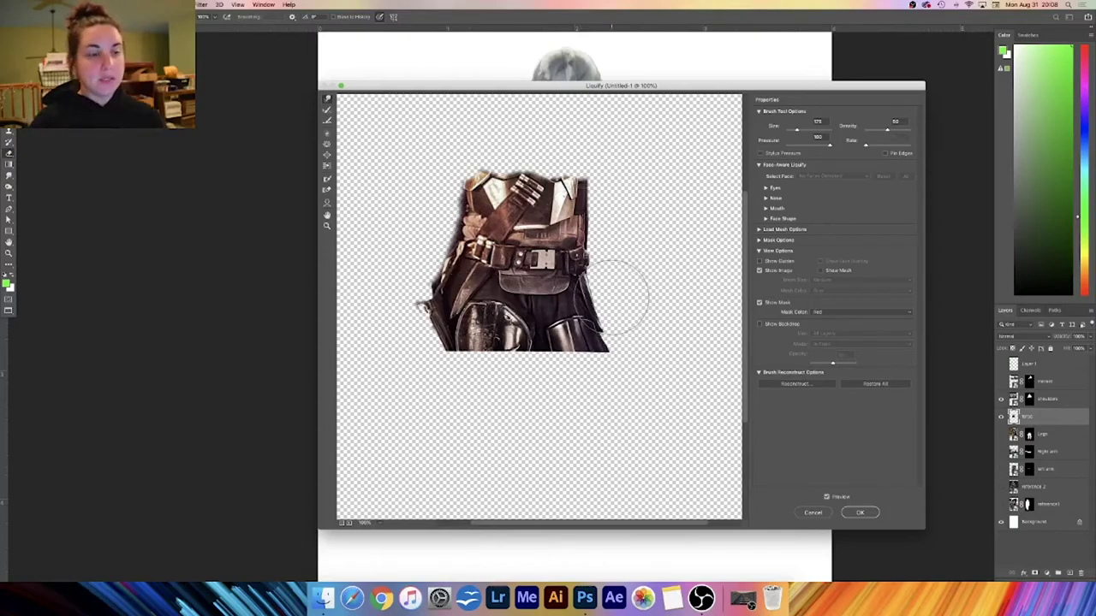
left_click(860, 512)
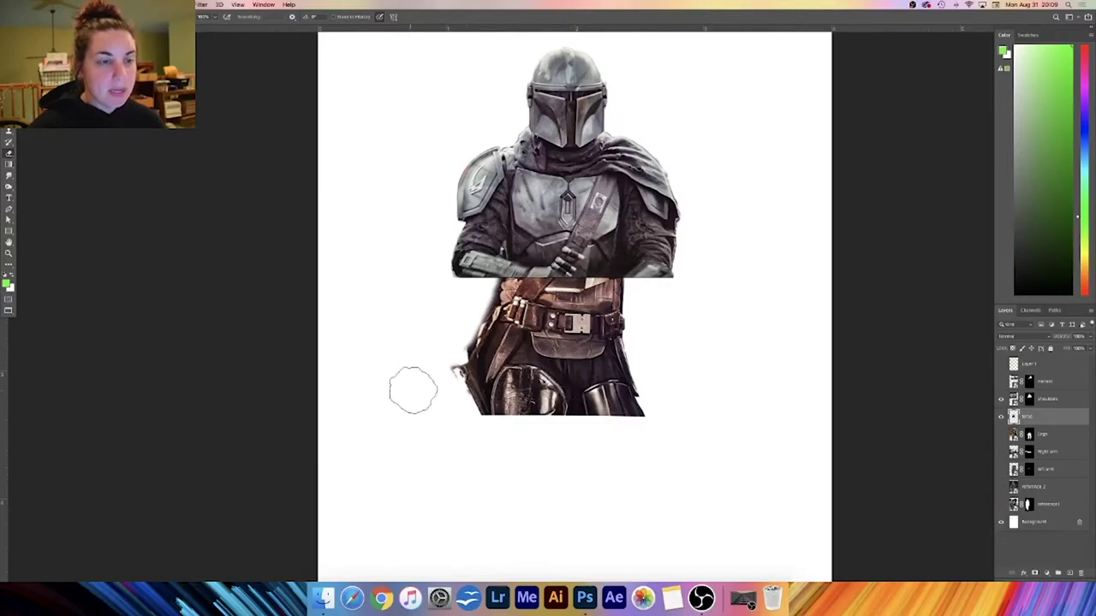
- Show the legs layer, scale the legs down proportionally, and position them beneath the torso
key("super+minus")
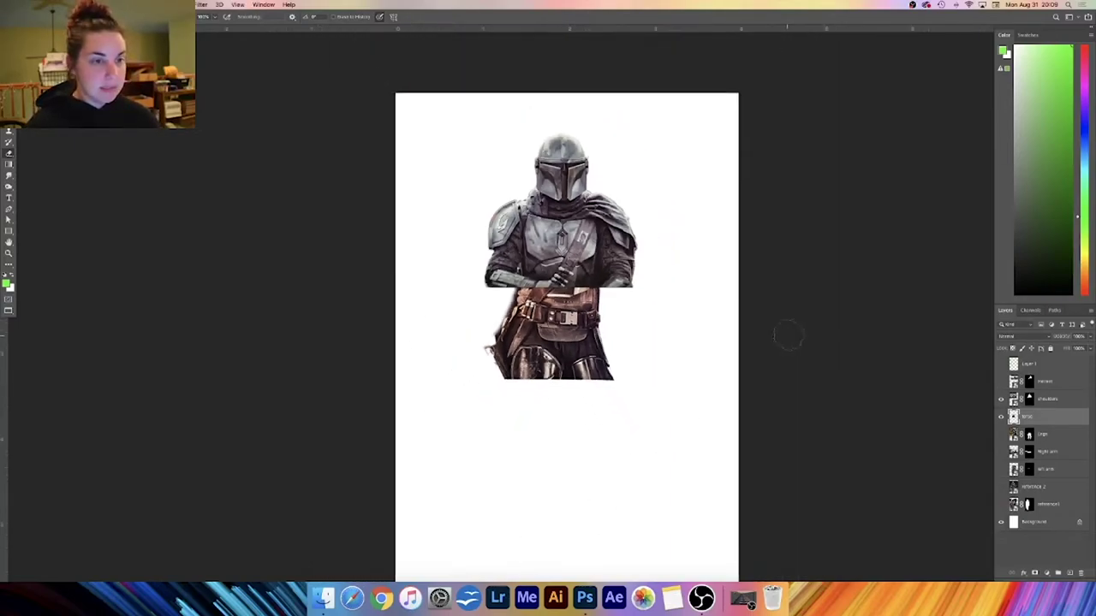
key("super+minus")
key("super+equal")
scroll(685, 257, "down", 5)
left_click(1000, 434)
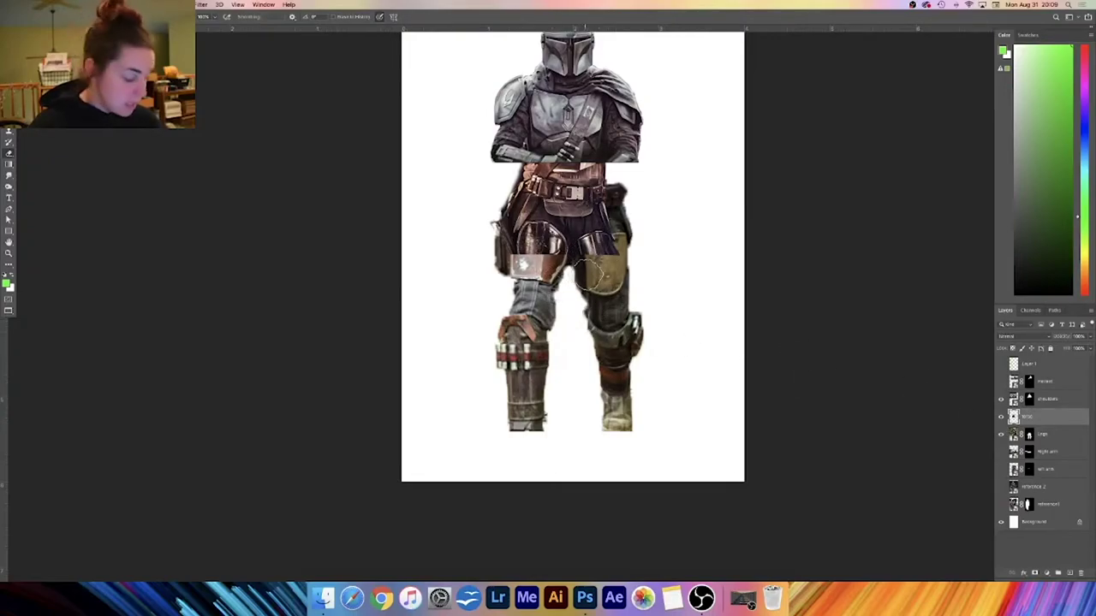
left_click(1057, 438)
key("super+t")
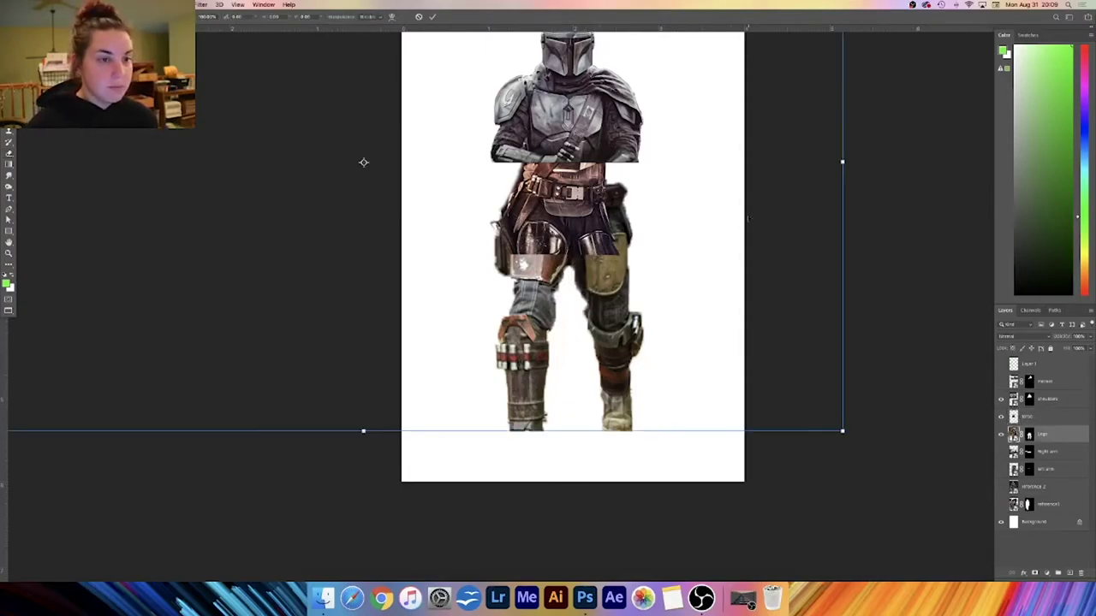
left_click_drag(363, 162, 273, 127)
left_click_drag(476, 215, 598, 299)
key("Return")
- Hide the shoulders layer, and place the legs layer above the torso layer at reduced opacity
left_click(1001, 401)
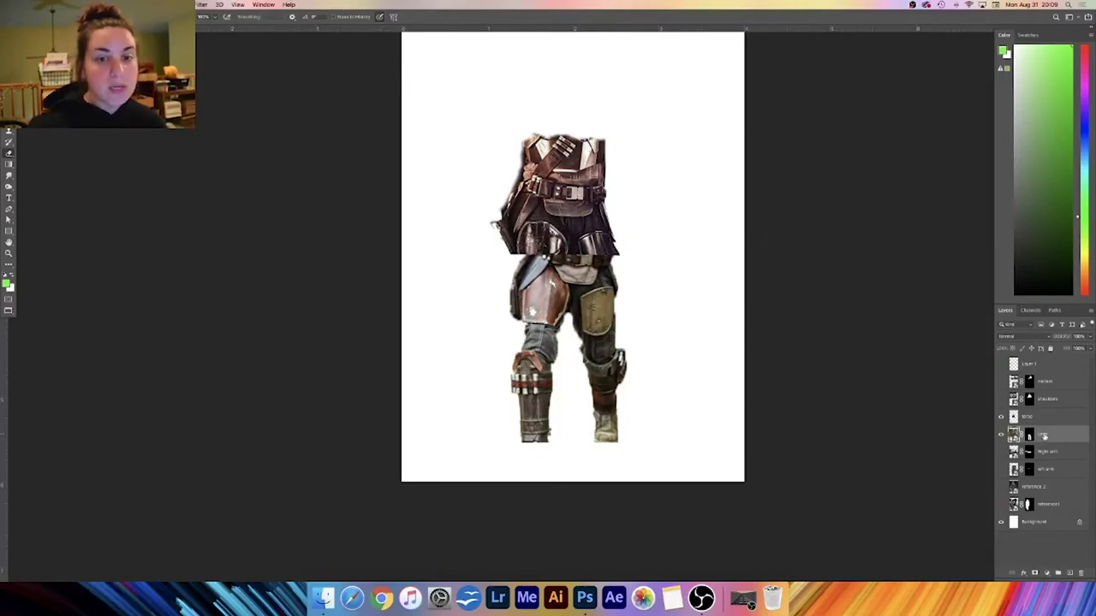
key("super+t")
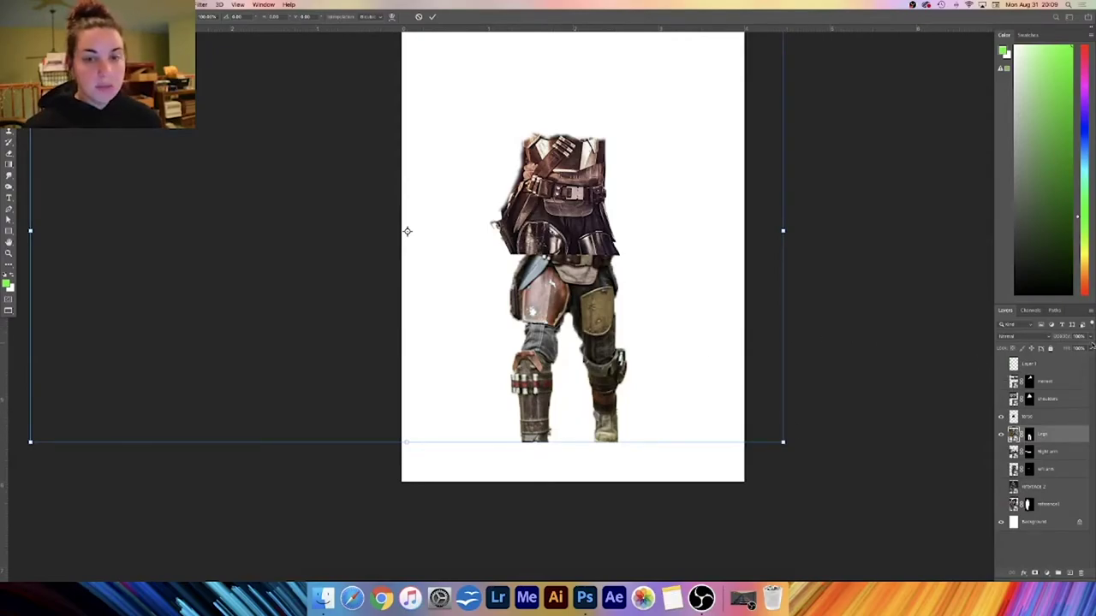
left_click_drag(1064, 348, 1063, 348)
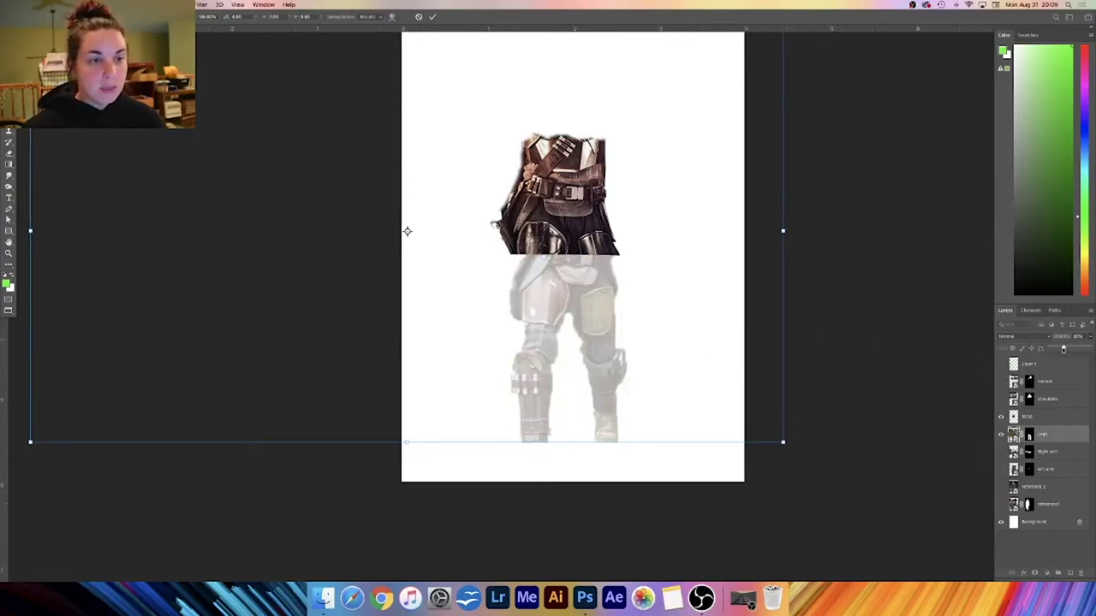
key("Return")
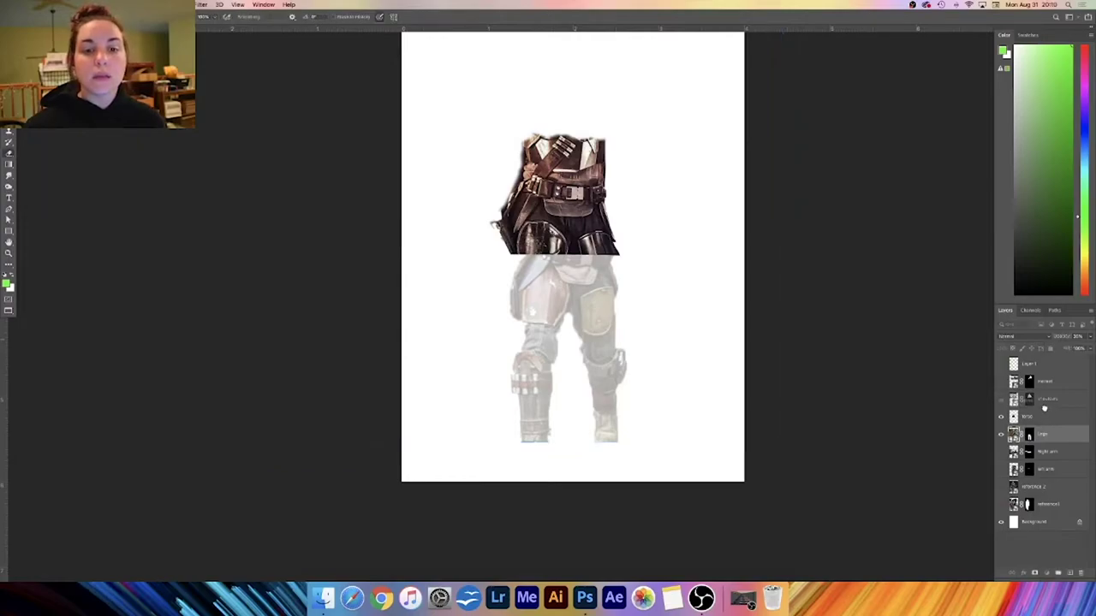
left_click(1045, 416)
left_click_drag(1057, 434, 1048, 422)
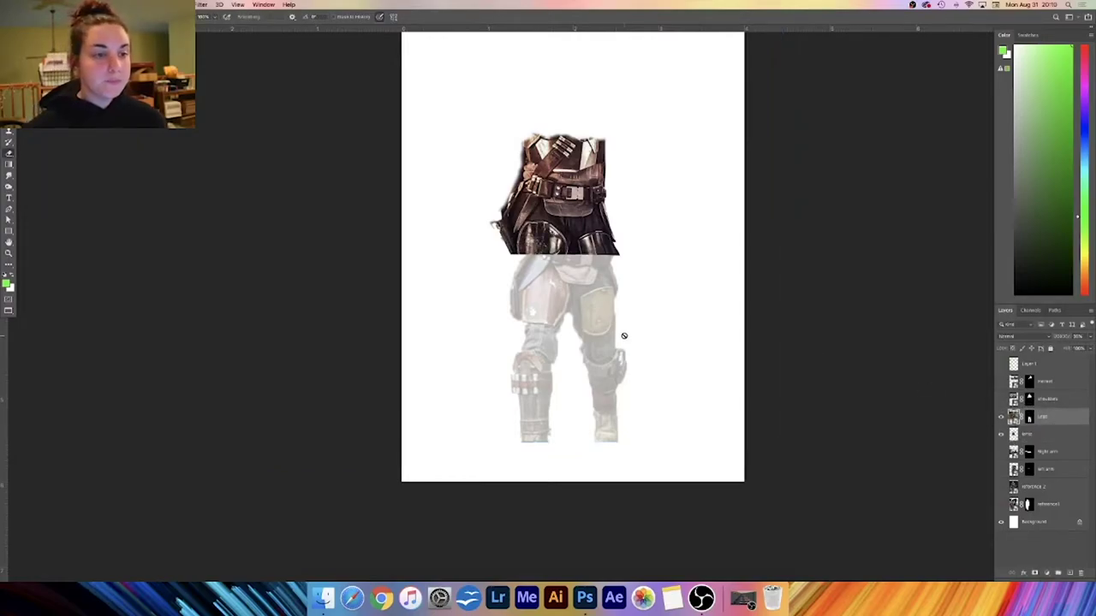
left_click(1084, 337)
left_click_drag(1082, 348, 1077, 351)
- Align the legs' belt over the torso's belt, setting the legs beside the torso in between to compare their proportions
left_click_drag(606, 353, 594, 326)
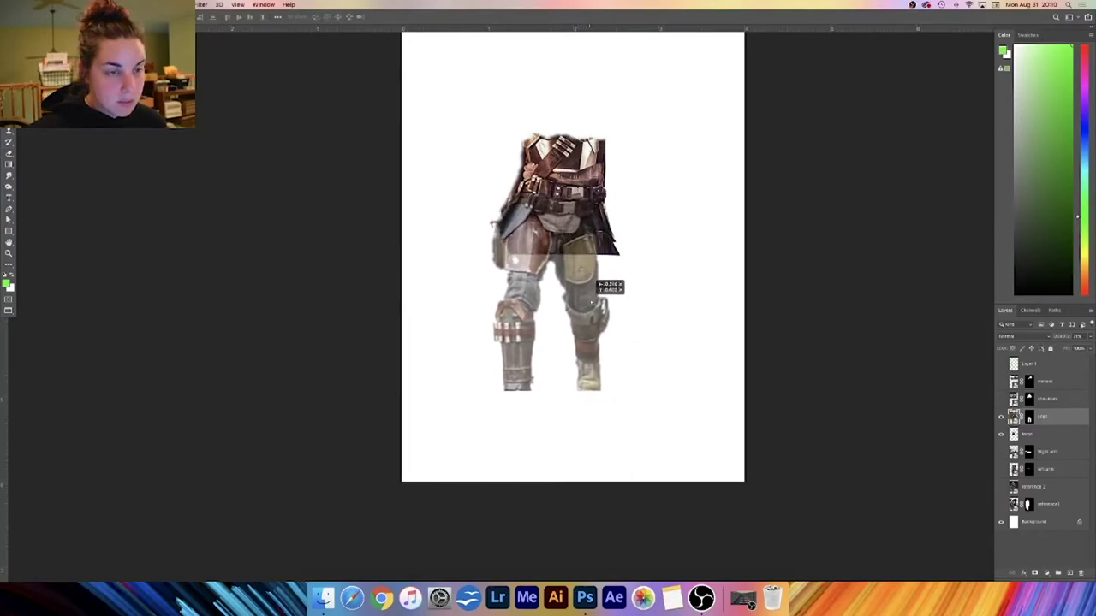
left_click_drag(598, 310, 616, 255)
key("super+equal")
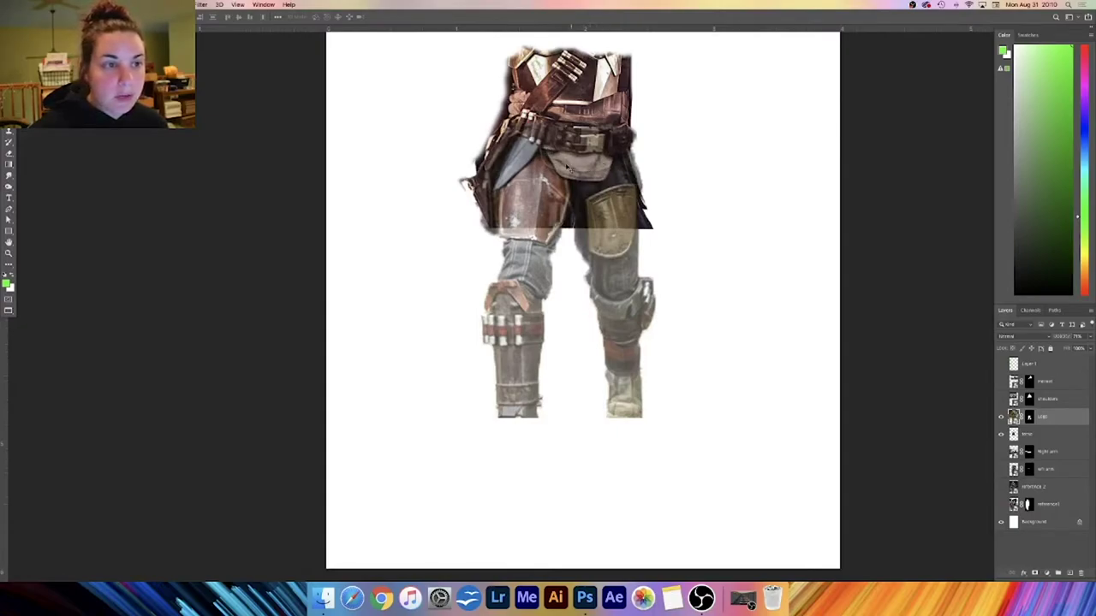
mouse_move(590, 121)
left_mouse_down()
mouse_move(569, 180)
mouse_move(579, 117)
left_mouse_up()
left_click_drag(616, 181, 766, 171)
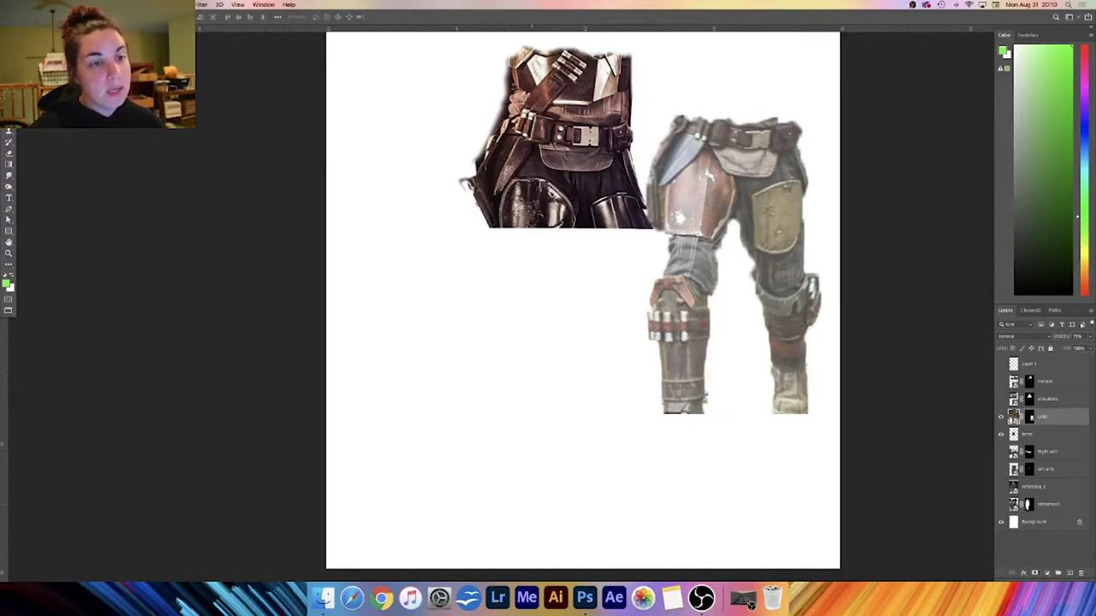
left_click_drag(769, 220, 771, 186)
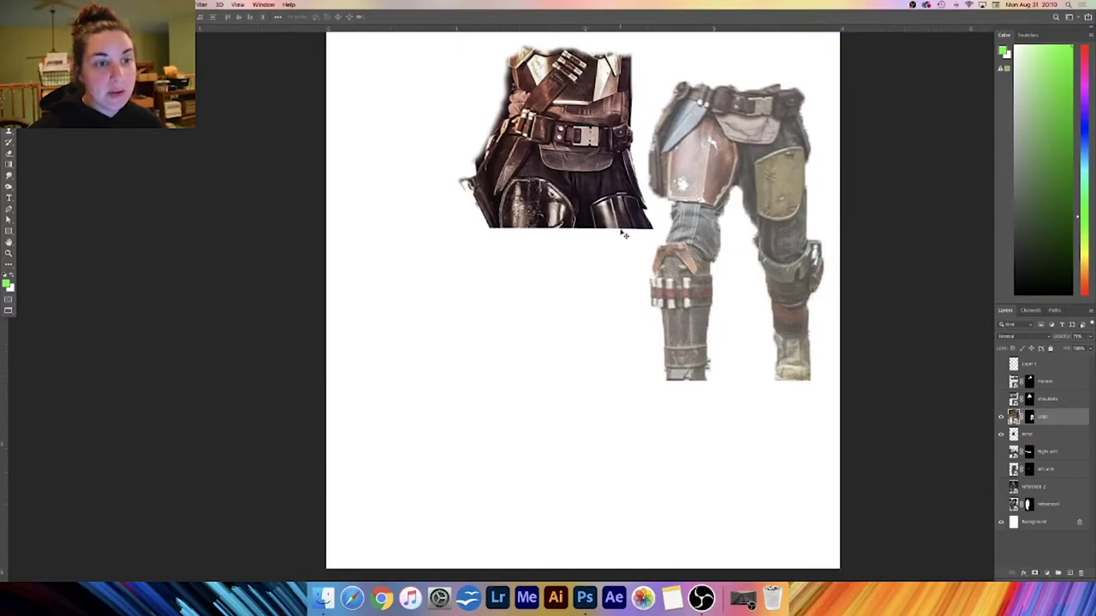
left_click_drag(770, 160, 601, 184)
- Enlarge the legs slightly to match the torso's belt and hips, and restore the legs layer's opacity to 100%
key("super+t")
left_click_drag(884, 409, 910, 424)
mouse_move(729, 199)
left_mouse_down()
mouse_move(718, 194)
mouse_move(731, 201)
left_mouse_up()
key("Return")
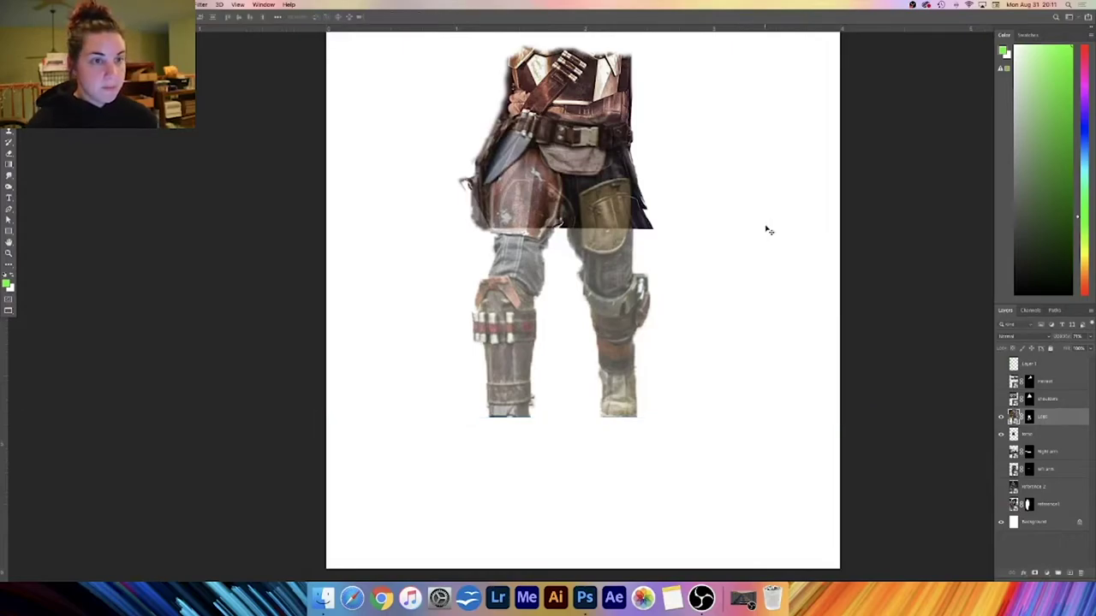
key("super+minus")
key("super+plus")
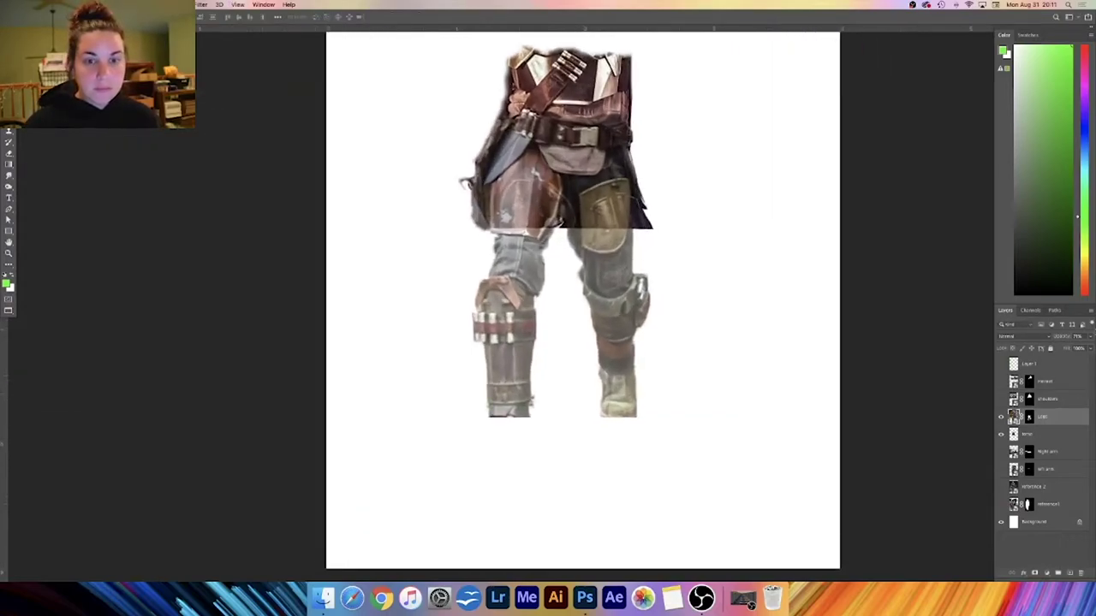
left_click(1090, 337)
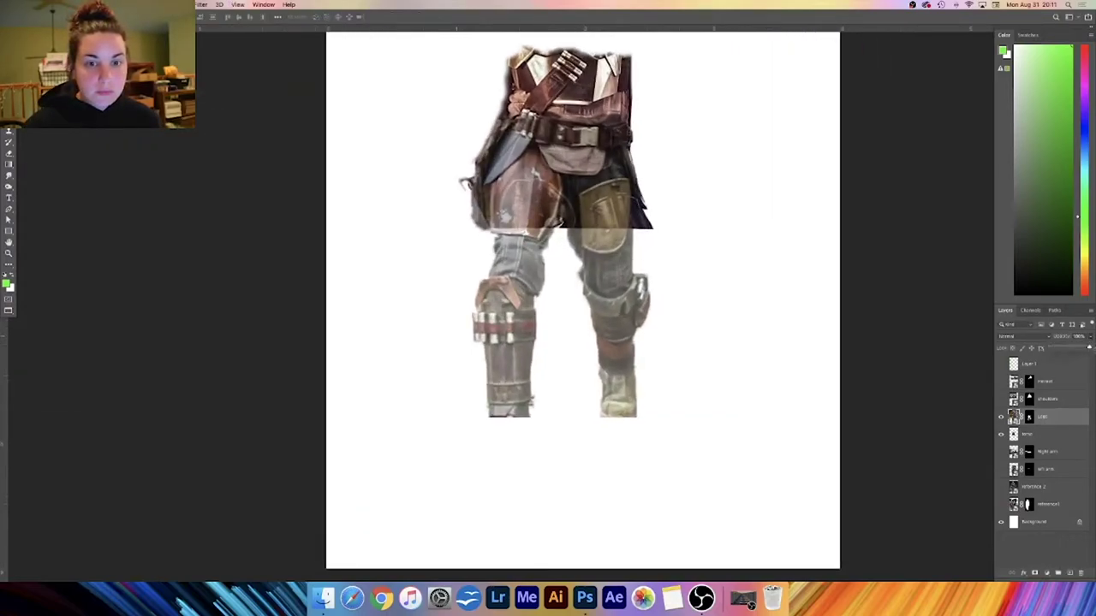
left_click_drag(1080, 348, 1093, 352)
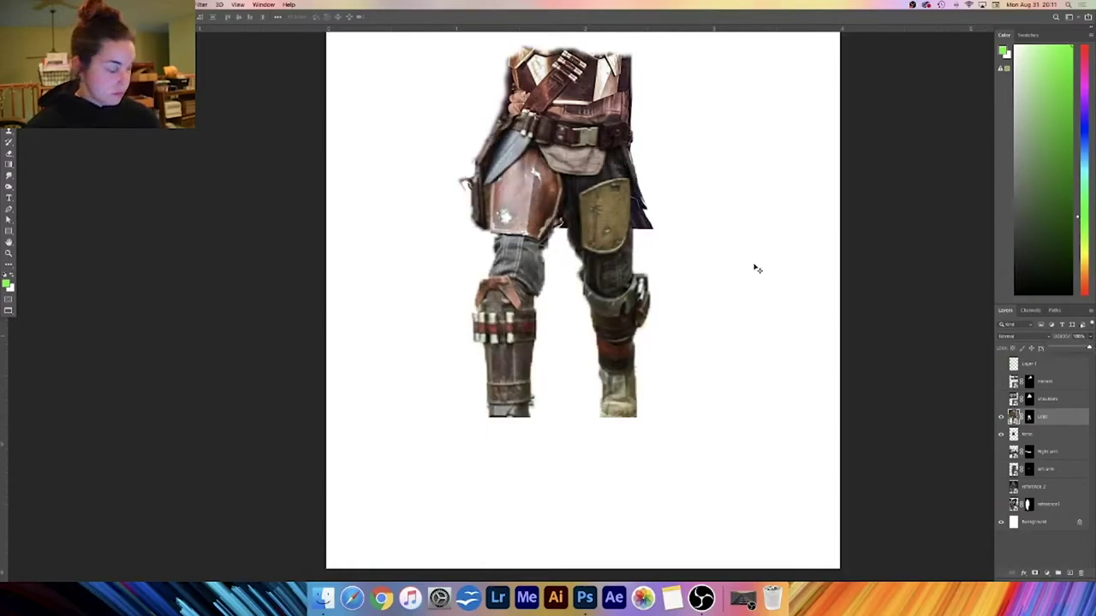
- Show the shoulders and helmet layers, and move the helmet over the head of the shoulders figure
key("super+minus")
key("super+minus")
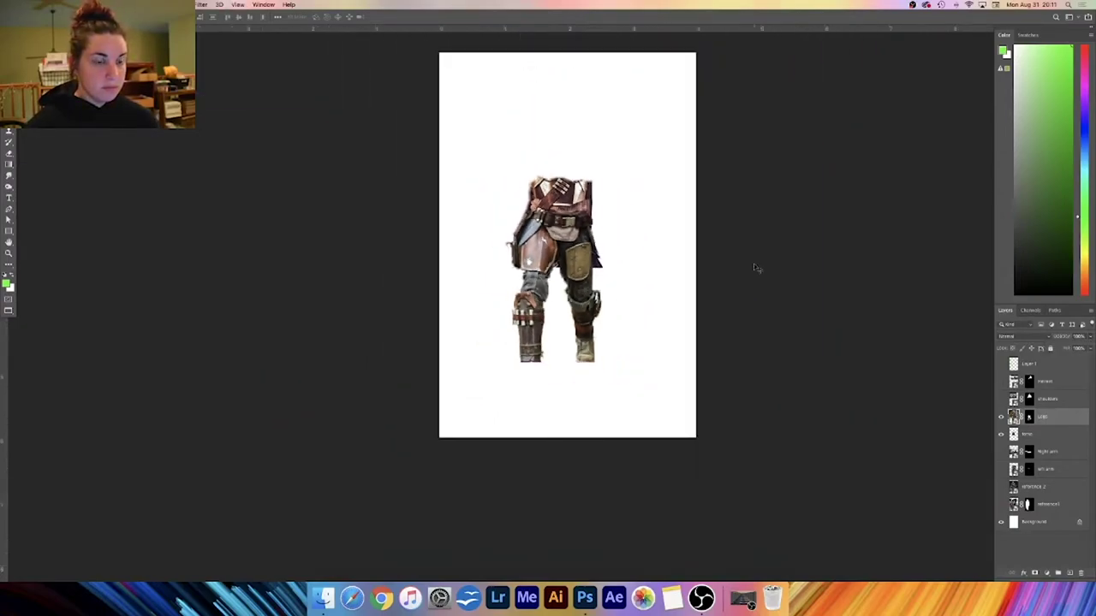
left_click_drag(1001, 400, 1001, 383)
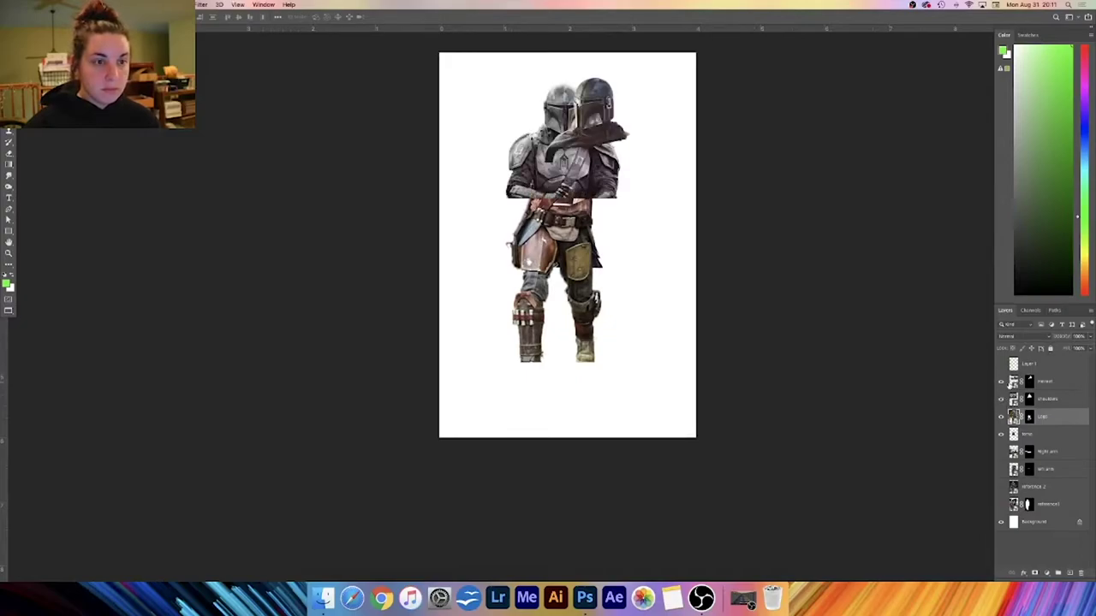
left_click(1049, 383)
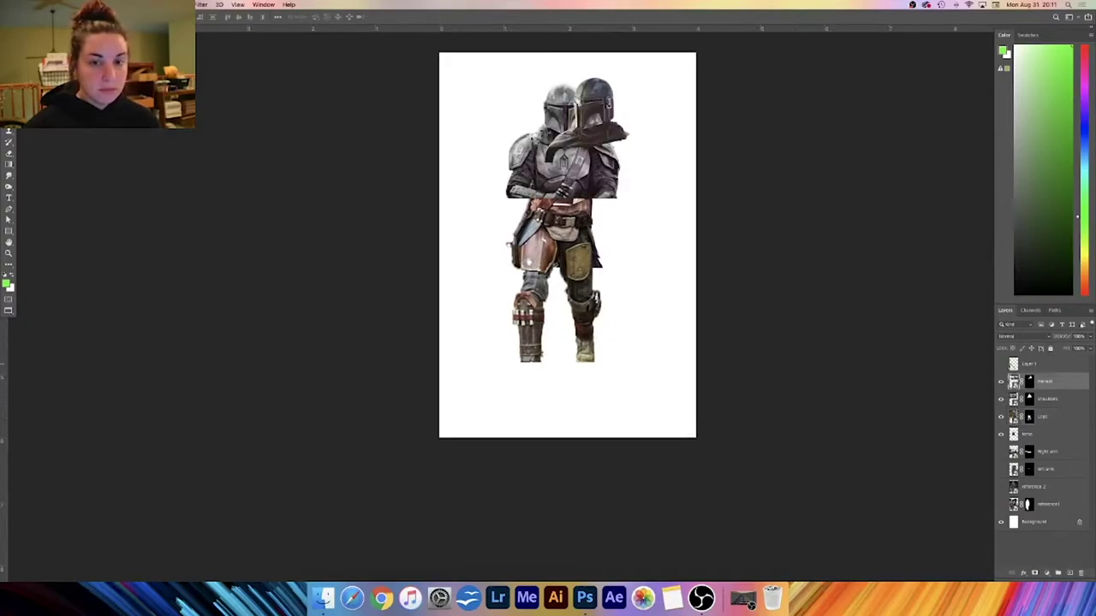
left_click_drag(616, 130, 581, 137)
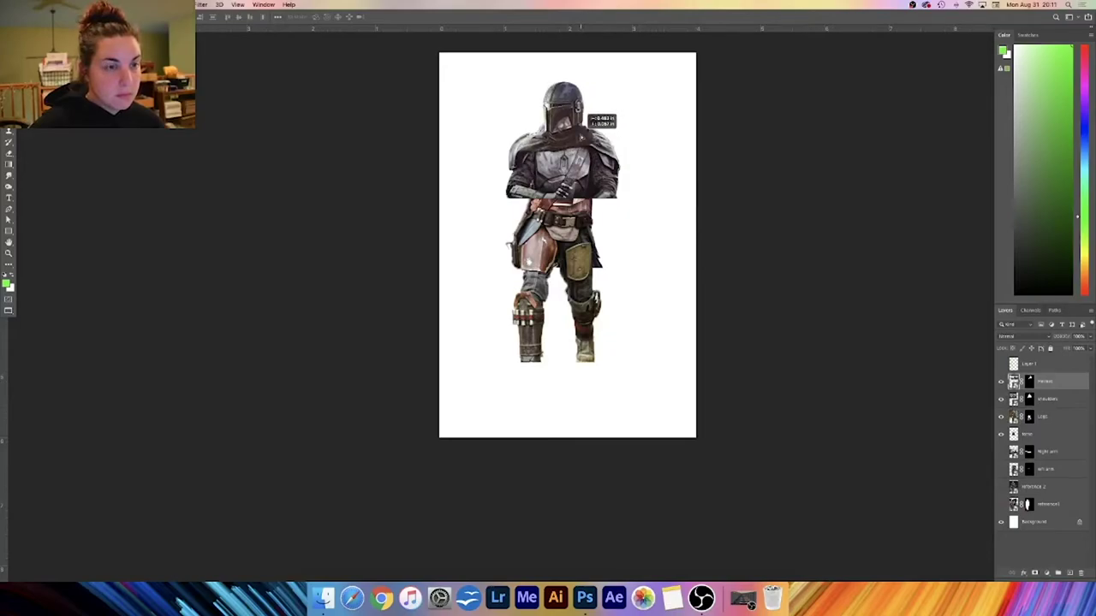
left_click_drag(581, 137, 586, 106)
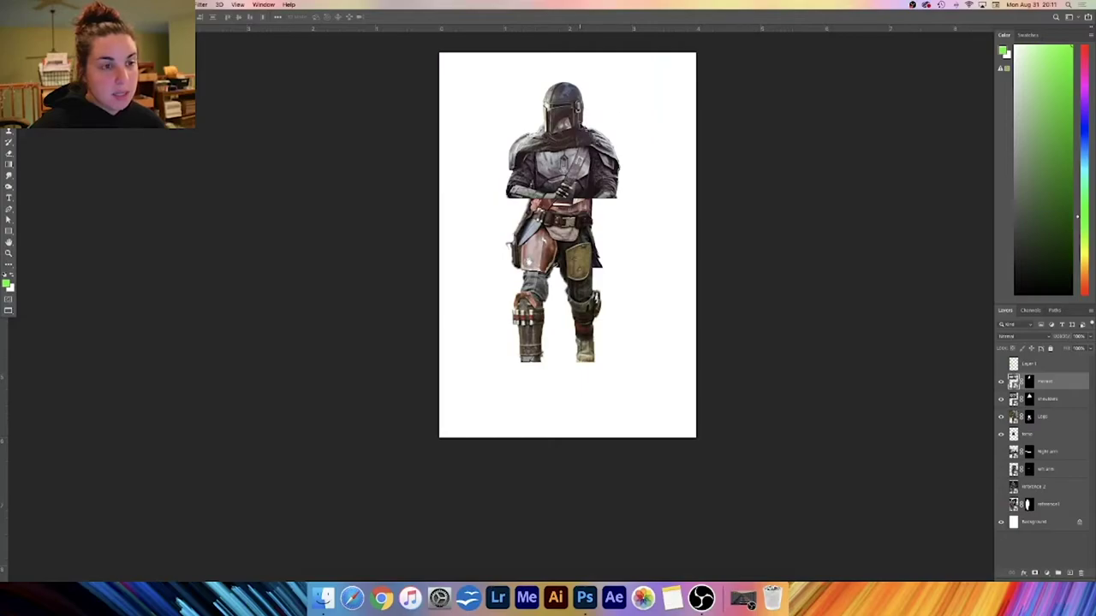
- Scale the torso and legs layers up slightly together and reposition them beneath the shoulders figure
left_click(1060, 417)
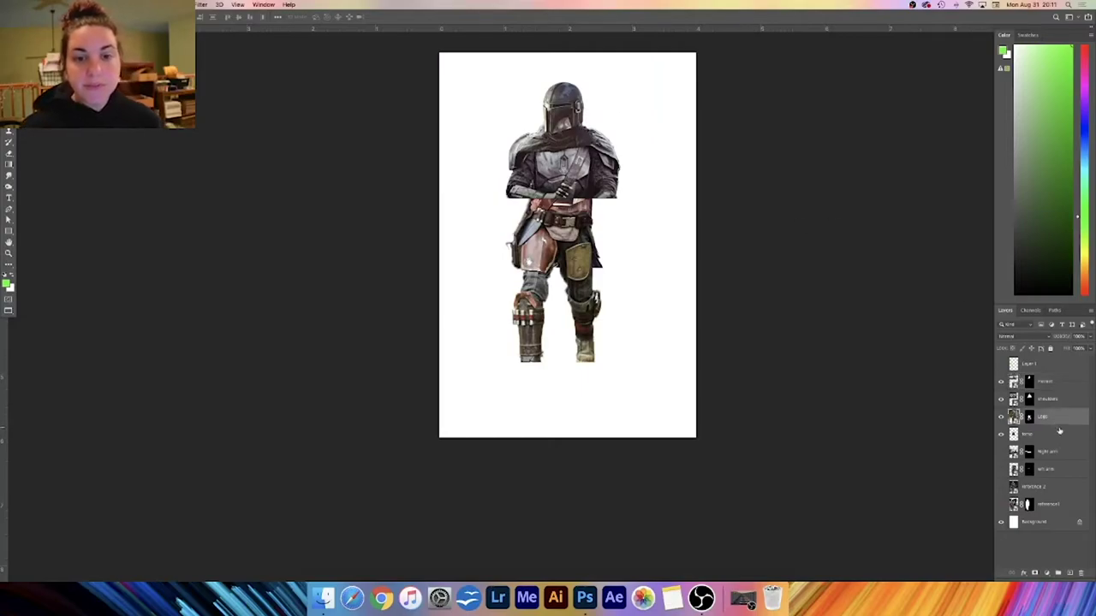
left_click(1060, 436, "shift")
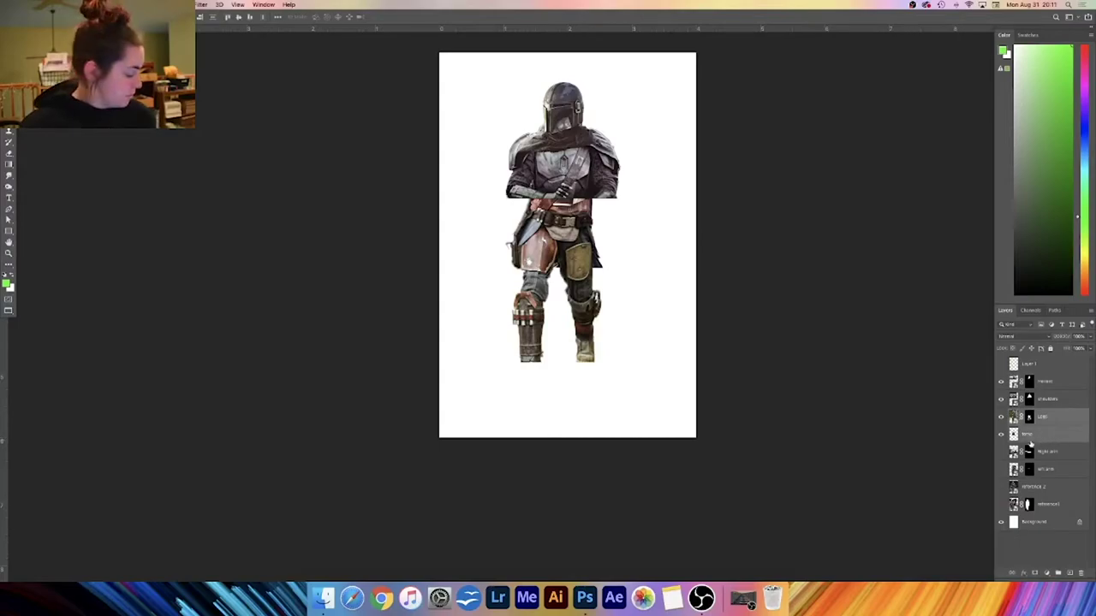
key("ctrl+t")
left_click_drag(722, 362, 745, 381)
left_click_drag(642, 239, 610, 228)
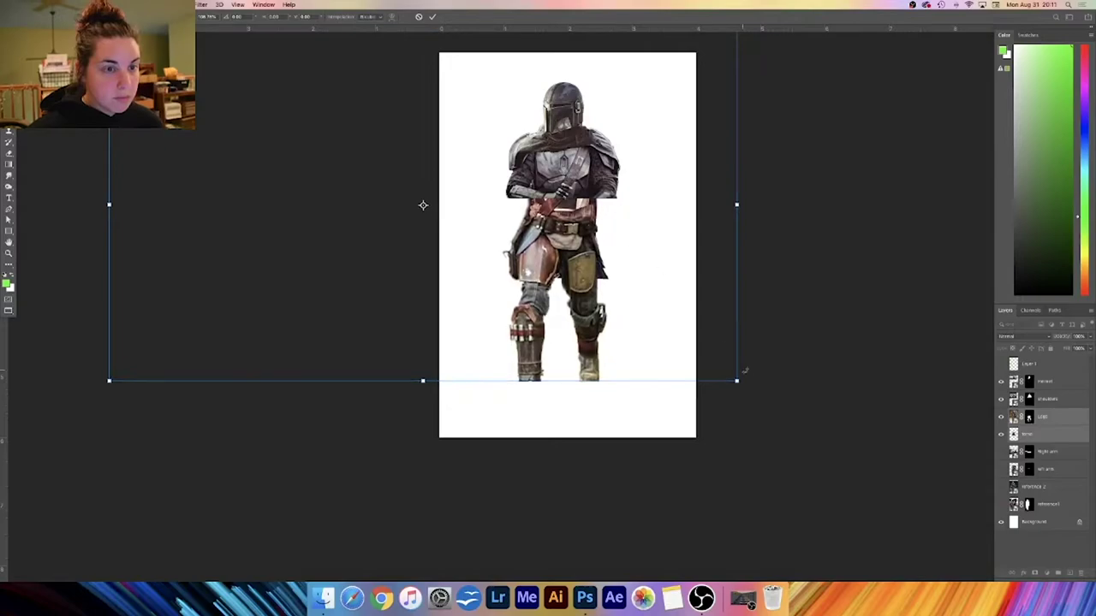
mouse_move(632, 296)
left_mouse_down()
mouse_move(643, 296)
mouse_move(635, 289)
left_mouse_up()
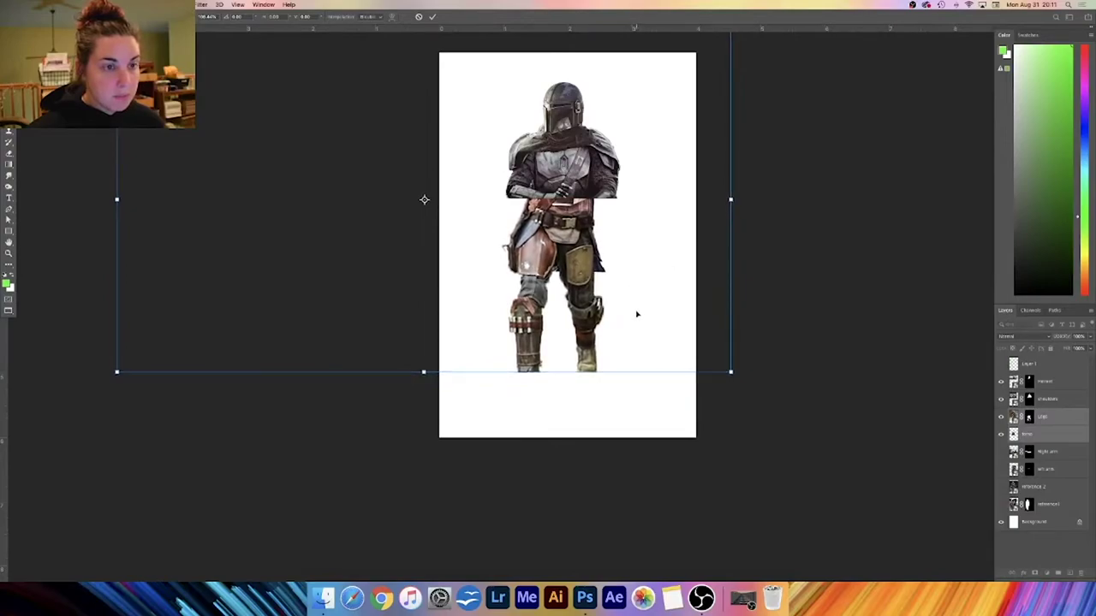
key("Return")
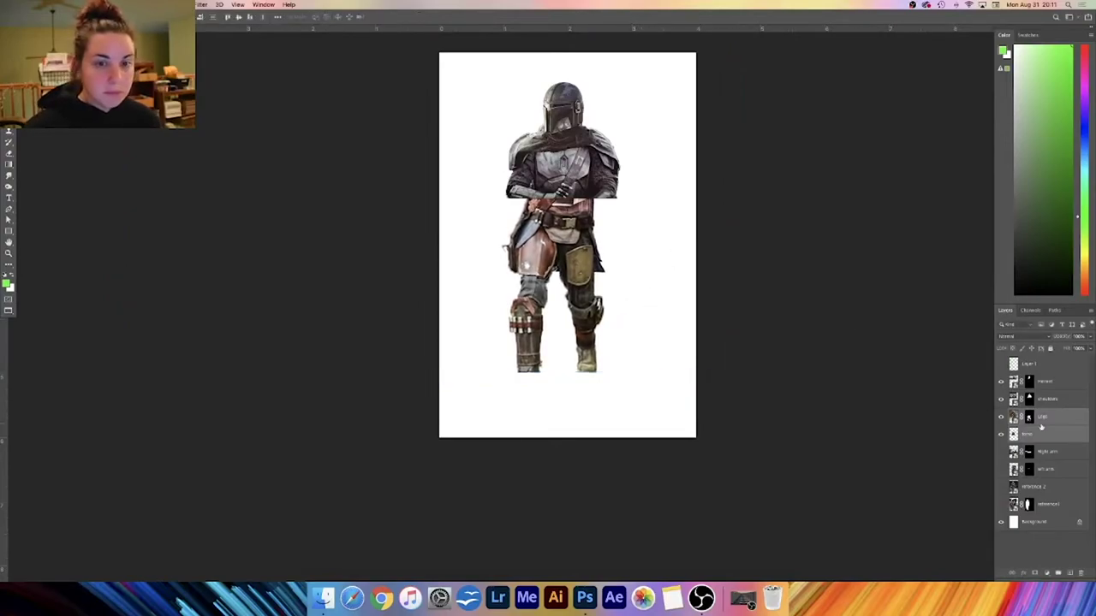
- Undo a trial downward move of the torso and legs, and place the legs layer below the torso layer
left_click_drag(567, 259, 570, 297)
key("super+z")
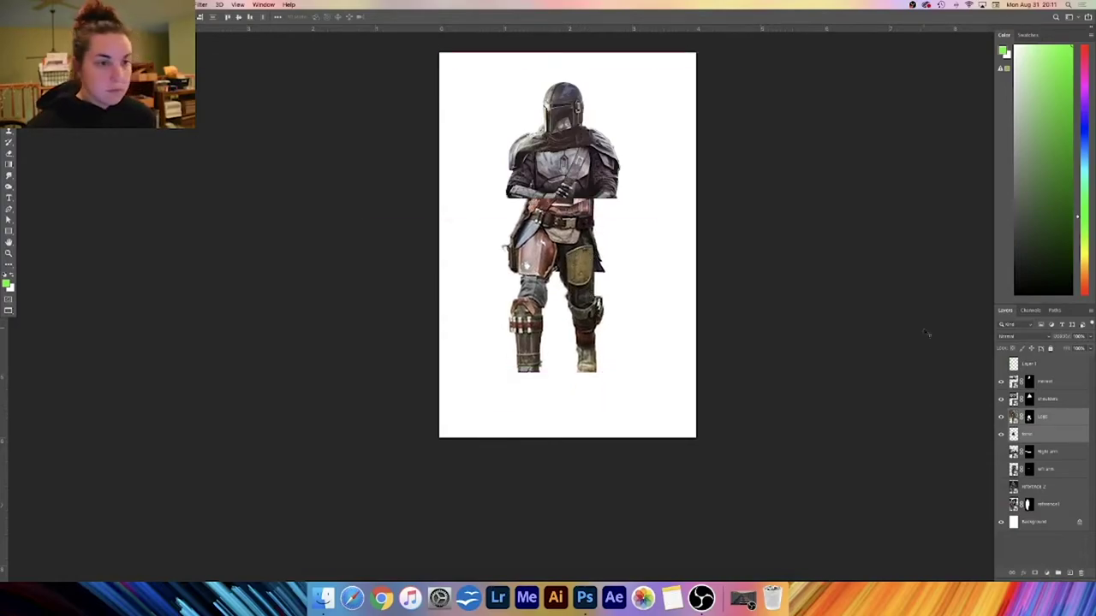
left_click_drag(1059, 418, 1054, 441)
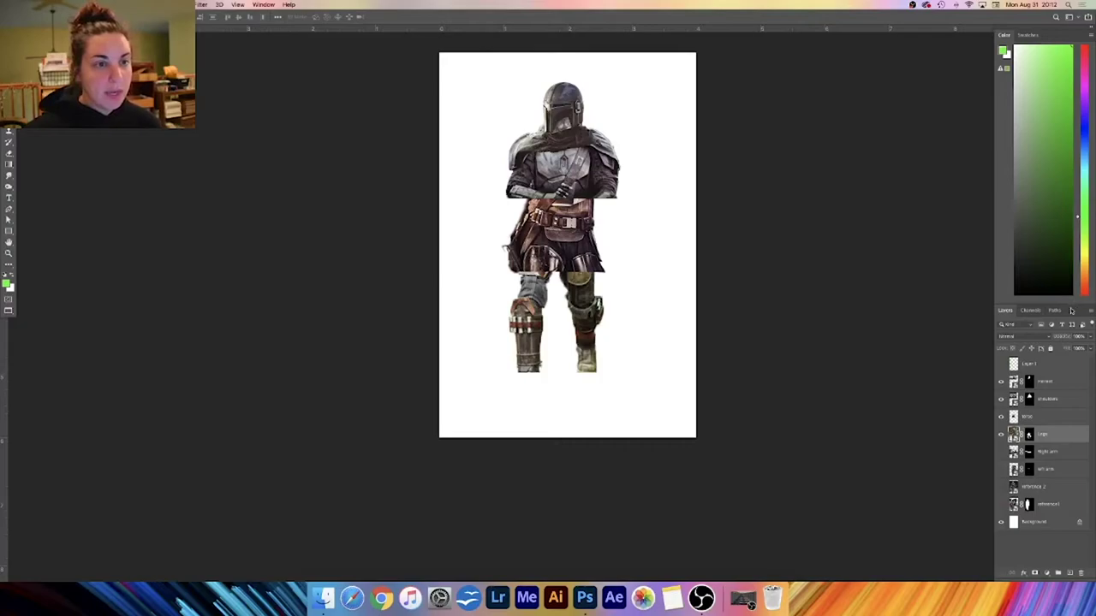
- Undo the latest helmet, torso and legs adjustments, and place the legs layer below the torso layer again
key("super+z")
key("super+z")
key("super+z")
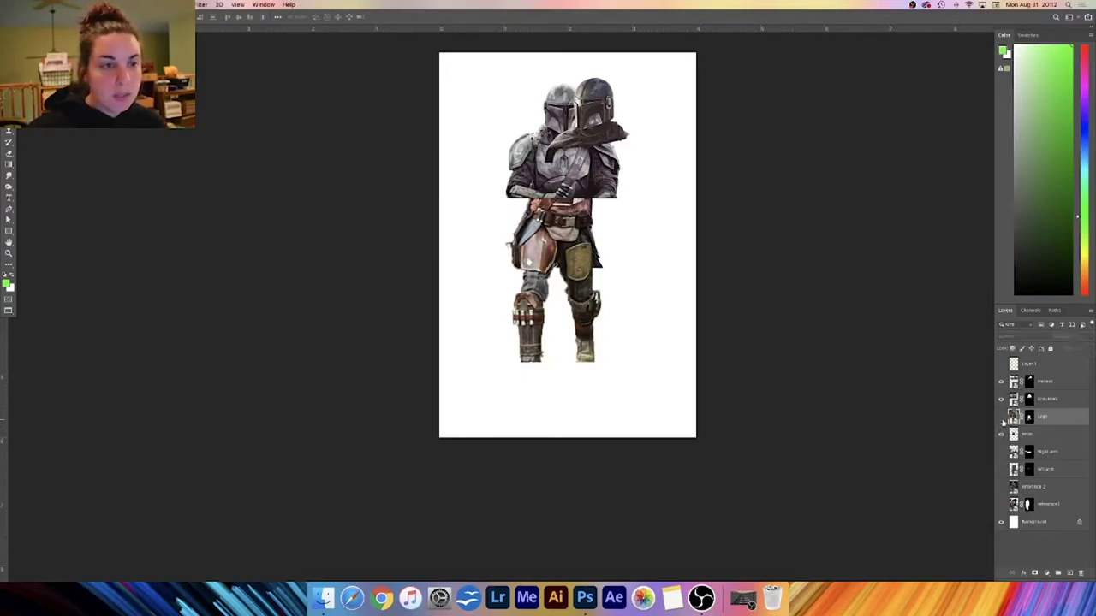
left_click(1001, 433)
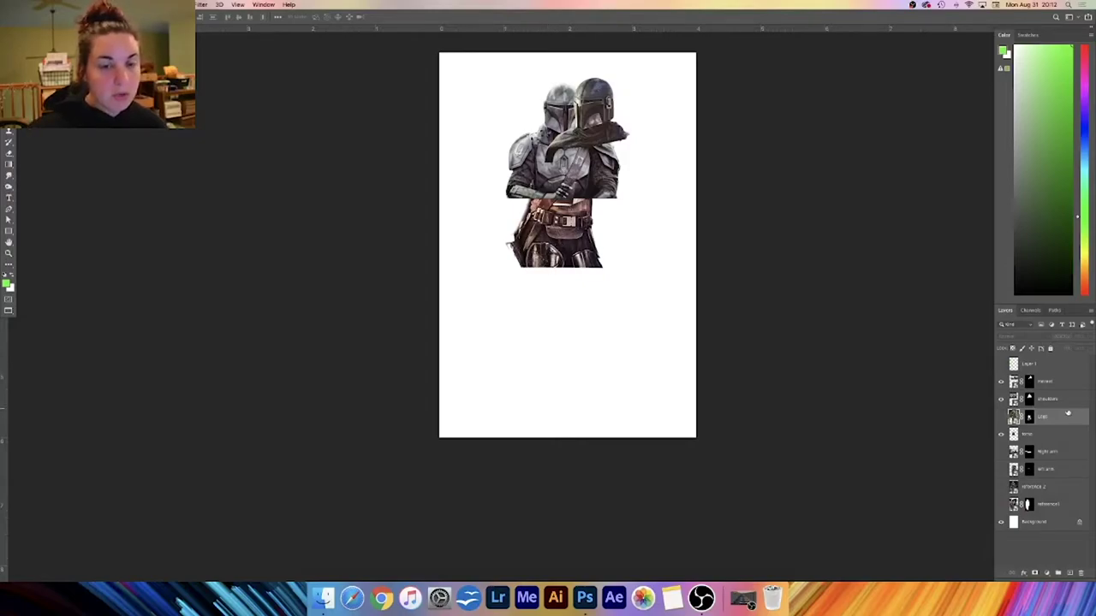
left_click(1000, 416)
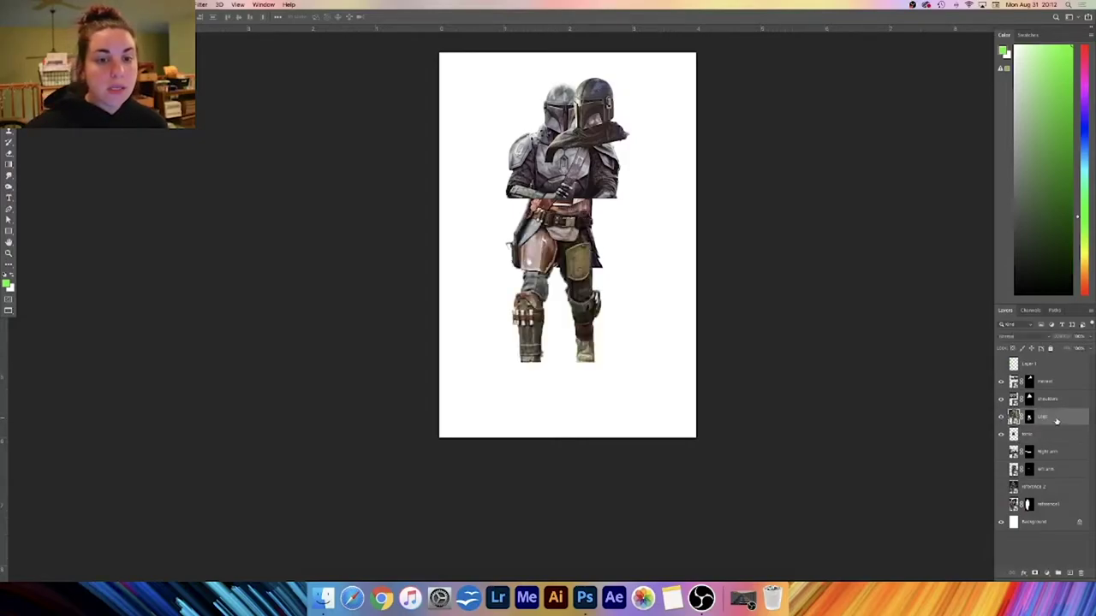
left_click_drag(1056, 422, 1053, 439)
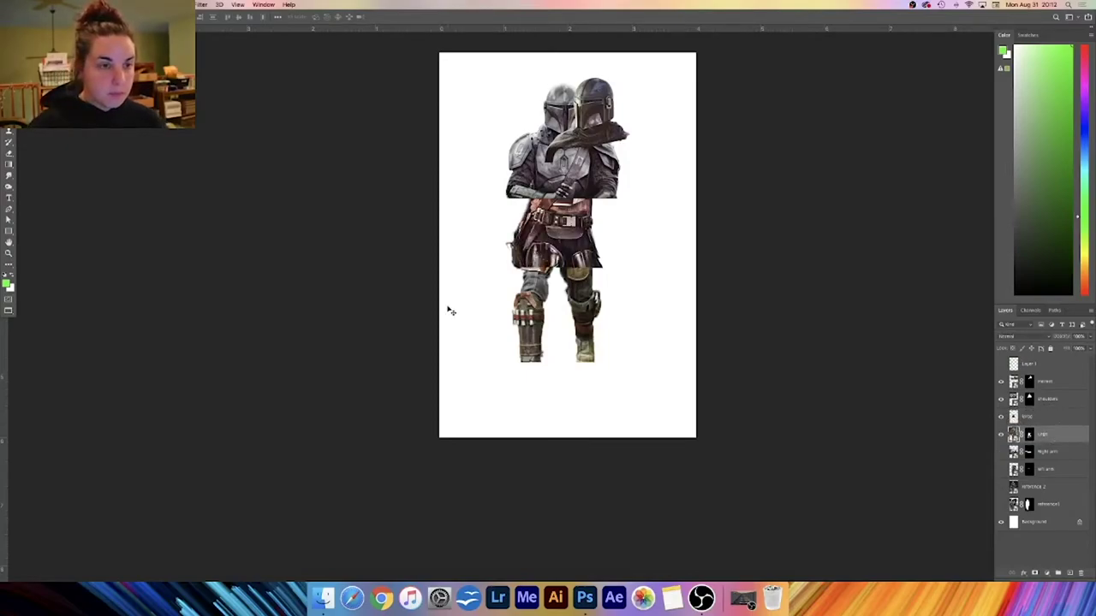
- Move the legs down beneath the torso's skirt, rotate them slightly counterclockwise and enlarge them a little
scroll(561, 315, "up", 5)
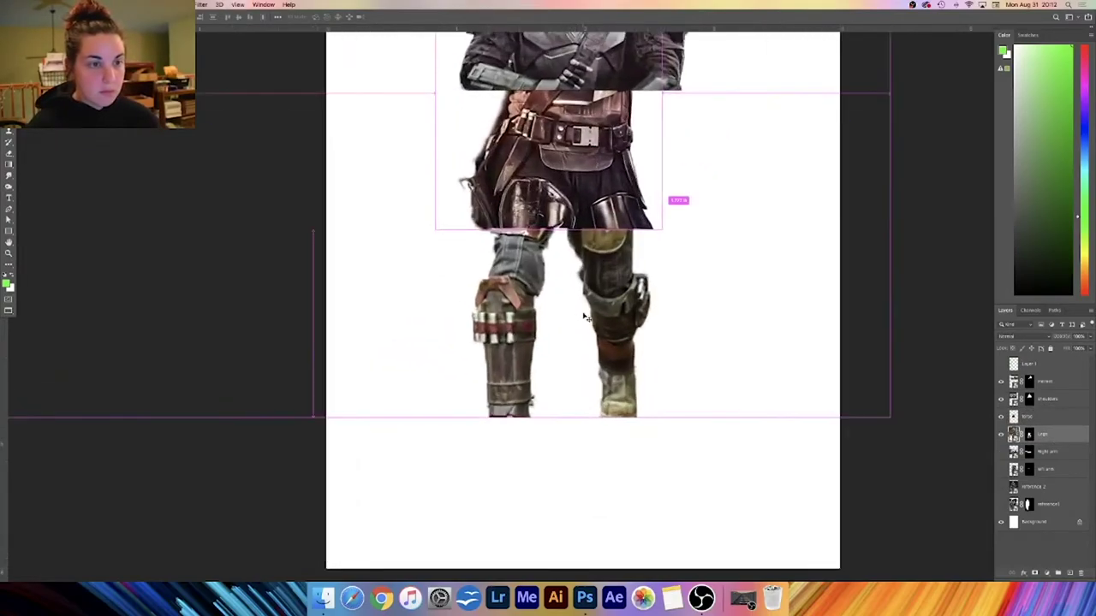
scroll(581, 317, "up", 3)
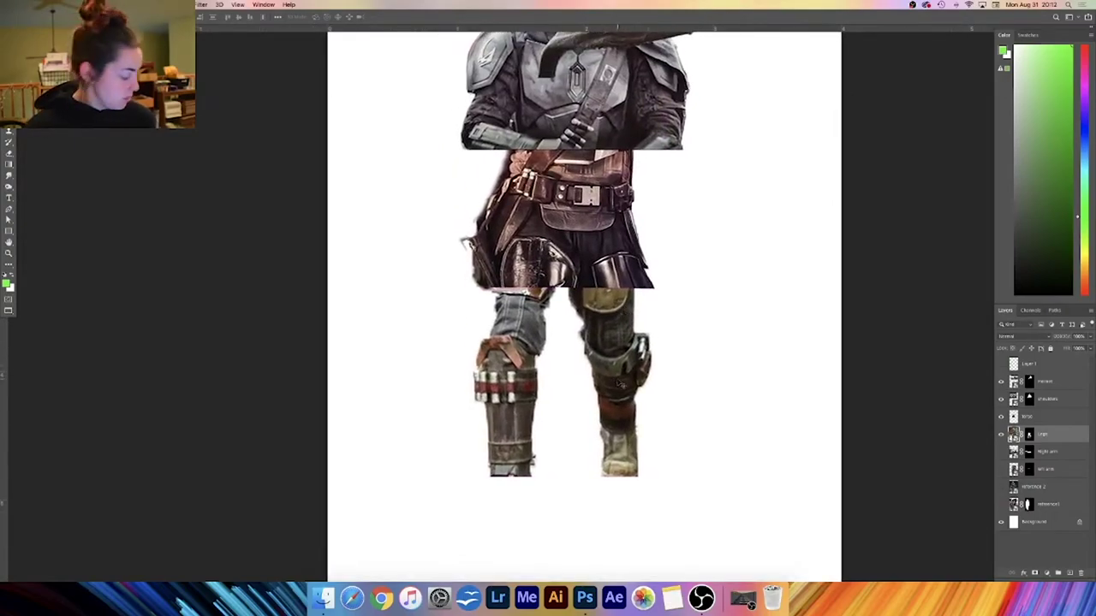
left_click_drag(624, 389, 632, 423)
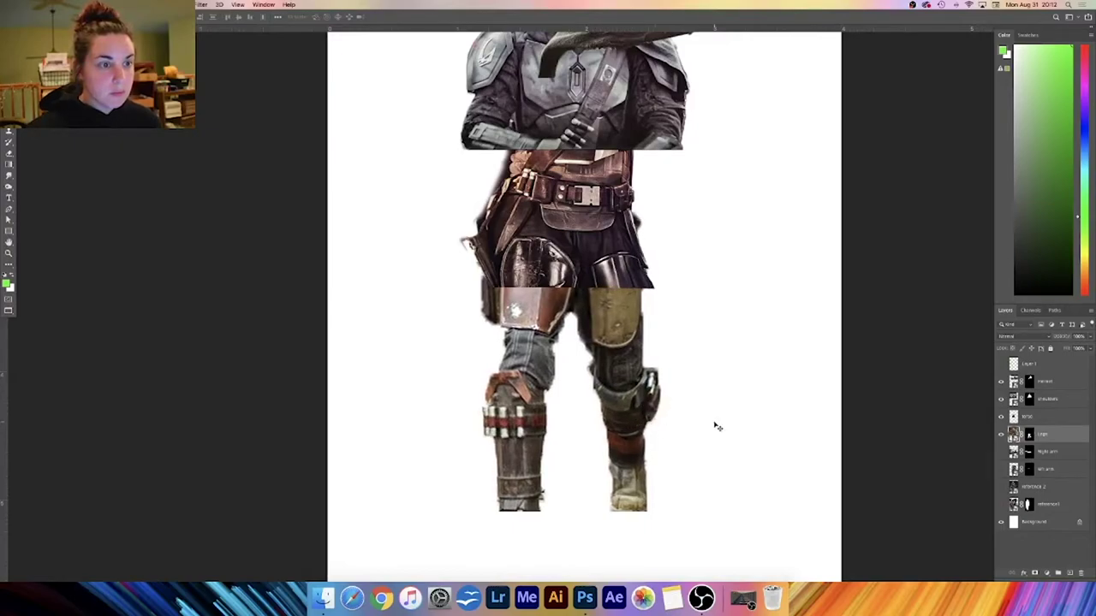
key("super+t")
left_click_drag(925, 386, 781, 354)
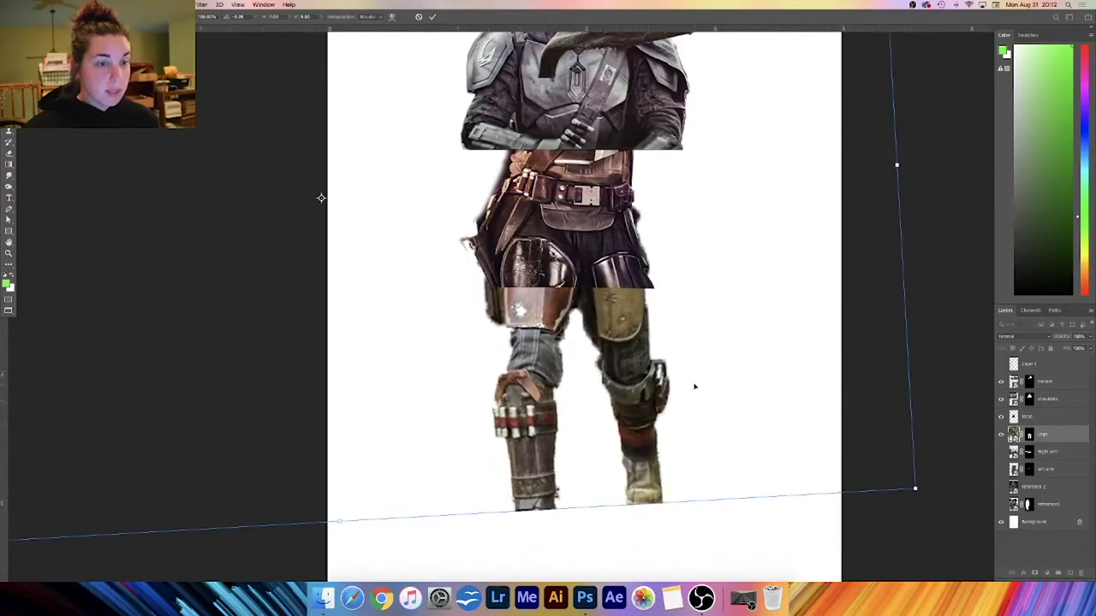
left_click_drag(914, 489, 956, 515)
left_click_drag(884, 408, 863, 403)
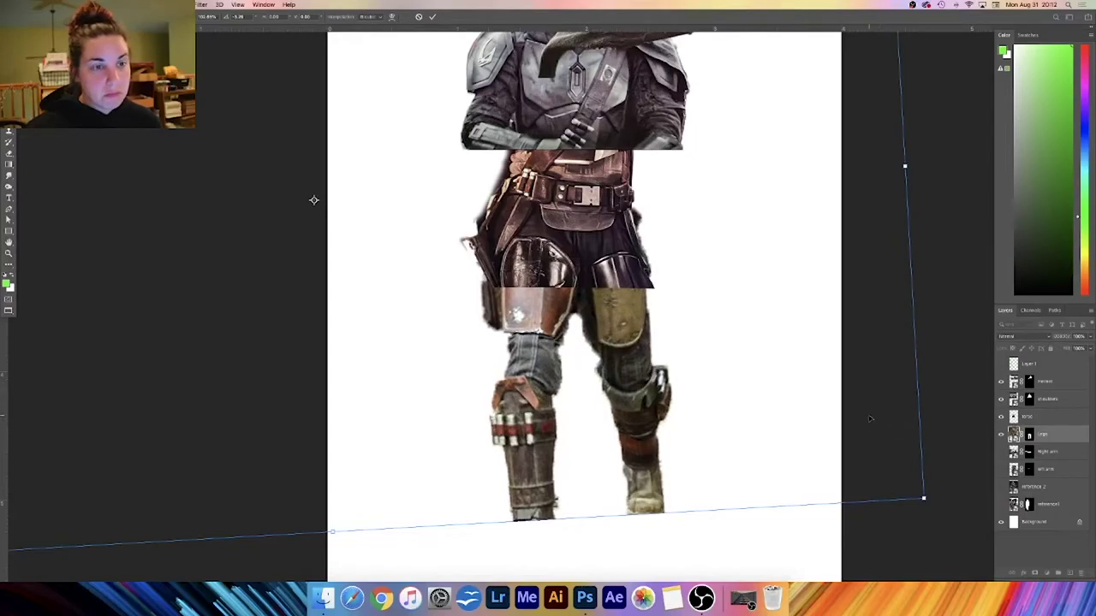
- Tilt the legs further counterclockwise, apply the transform, and shift them slightly down so the thighs line up under the torso
left_click_drag(860, 402, 839, 413)
left_click_drag(941, 432, 922, 200)
left_click_drag(768, 245, 755, 300)
left_click_drag(926, 326, 878, 548)
left_click_drag(647, 366, 719, 317)
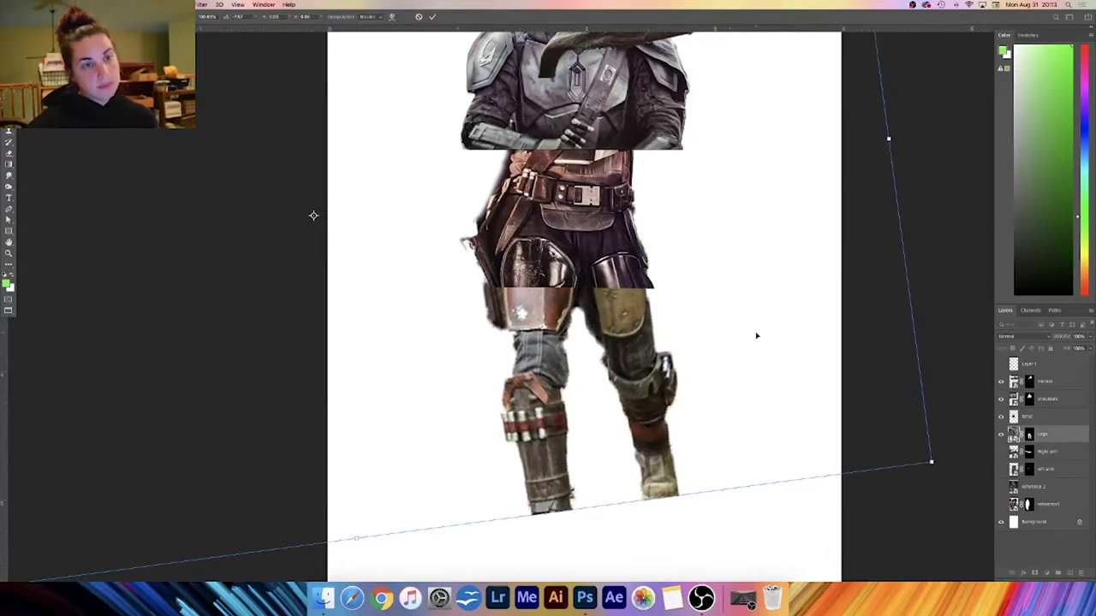
key("Return")
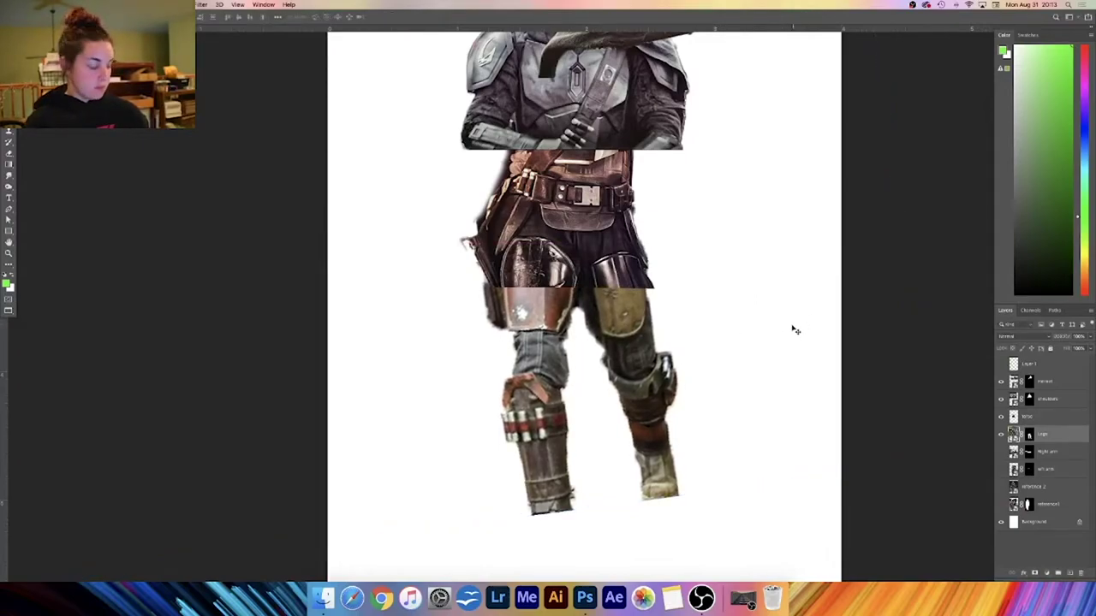
key("super+minus")
key("super+minus")
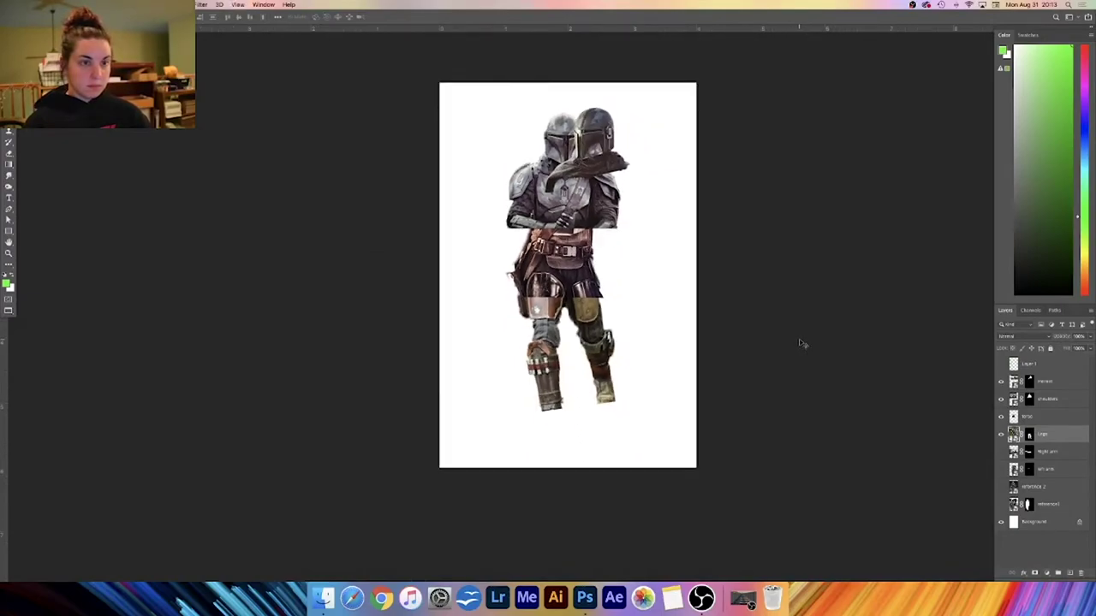
key("super+plus")
key("super+plus")
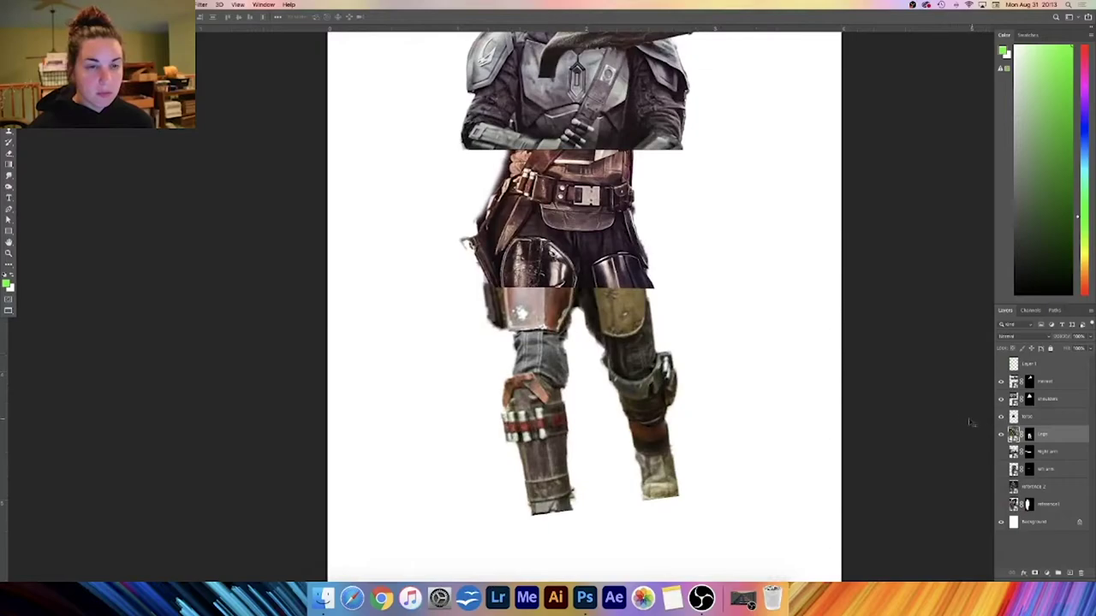
mouse_move(633, 333)
left_mouse_down()
mouse_move(651, 334)
mouse_move(655, 306)
mouse_move(632, 335)
left_mouse_up()
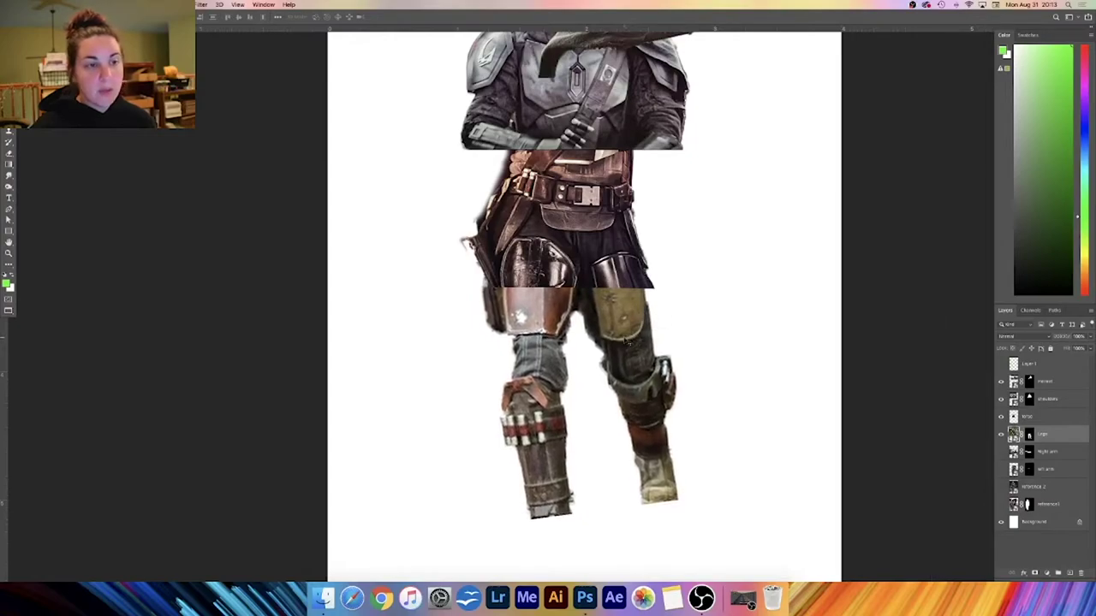
- Paint out the holster beside the figure's outer thigh on the legs layer's mask
left_click(1029, 434)
key("b")
mouse_move(479, 285)
left_mouse_down()
mouse_move(487, 277)
mouse_move(498, 337)
mouse_move(487, 276)
left_mouse_up()
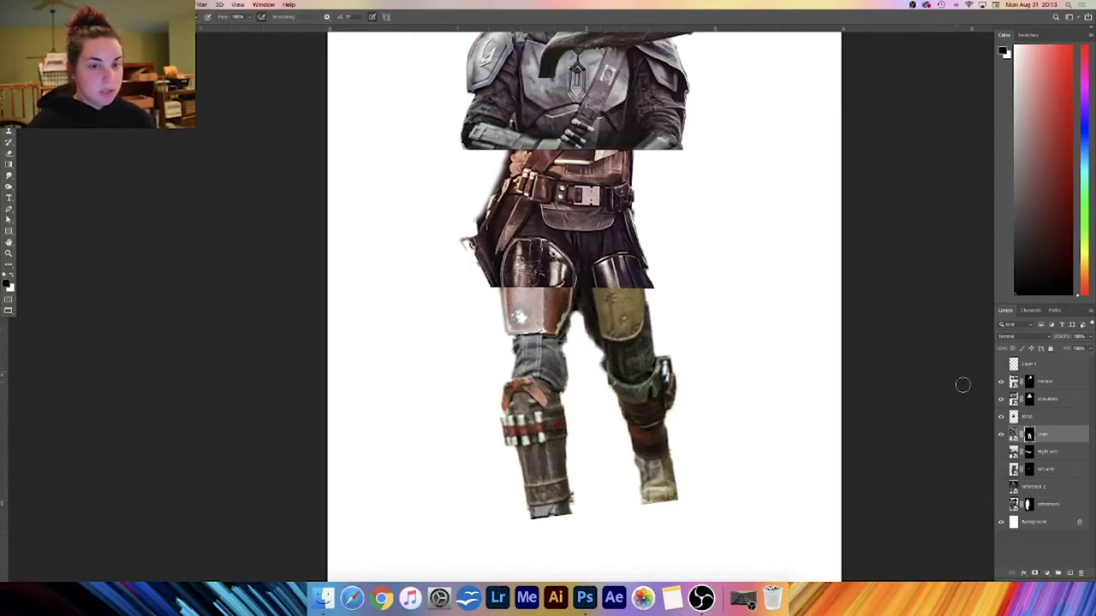
- Add a mask to the torso layer and paint out its skirt and thigh armour so the legs show through
left_click(1037, 416)
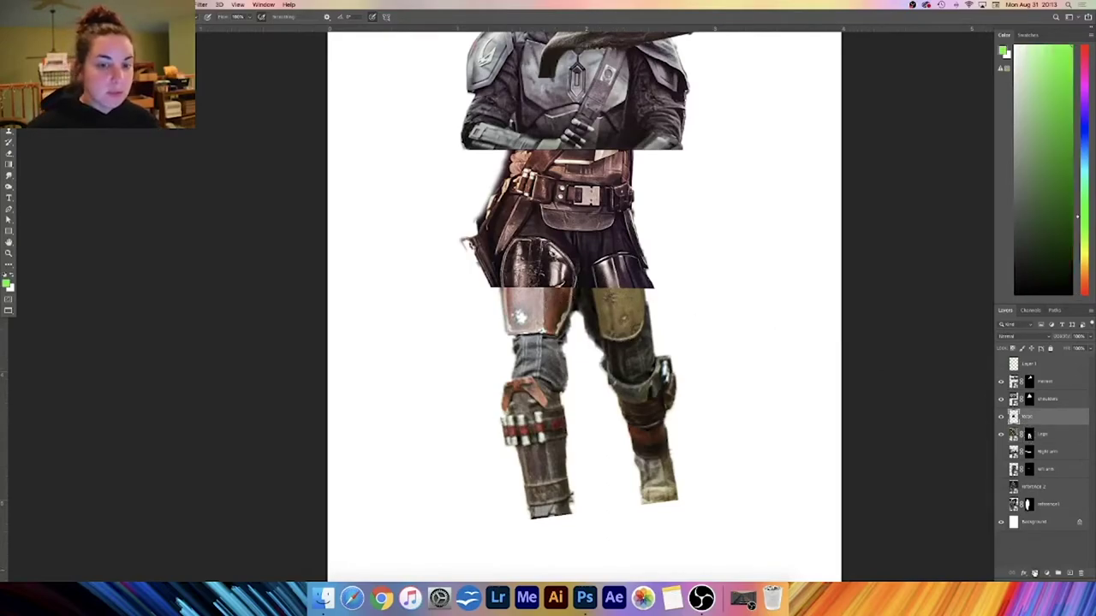
left_click(1035, 572)
mouse_move(526, 265)
left_mouse_down()
mouse_move(509, 276)
mouse_move(539, 244)
mouse_move(565, 279)
mouse_move(527, 244)
mouse_move(537, 232)
mouse_move(612, 270)
mouse_move(591, 283)
mouse_move(629, 274)
mouse_move(638, 257)
mouse_move(620, 233)
mouse_move(625, 219)
mouse_move(548, 249)
left_mouse_up()
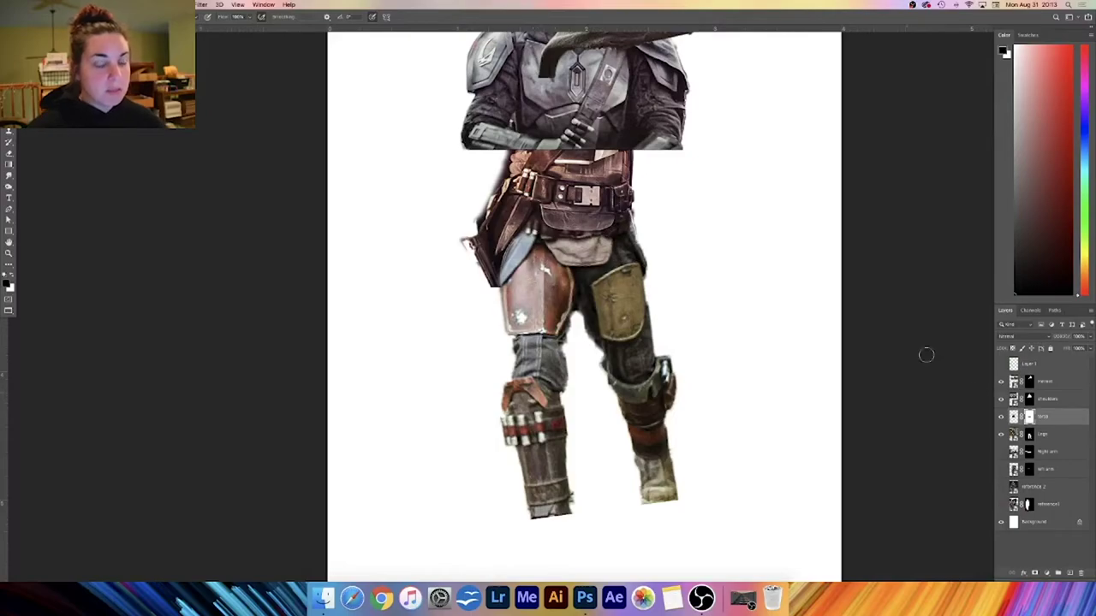
- Rotate the legs layer clockwise to an upright stance and move it up to meet the torso's belt
left_click(1053, 438)
key("super+t")
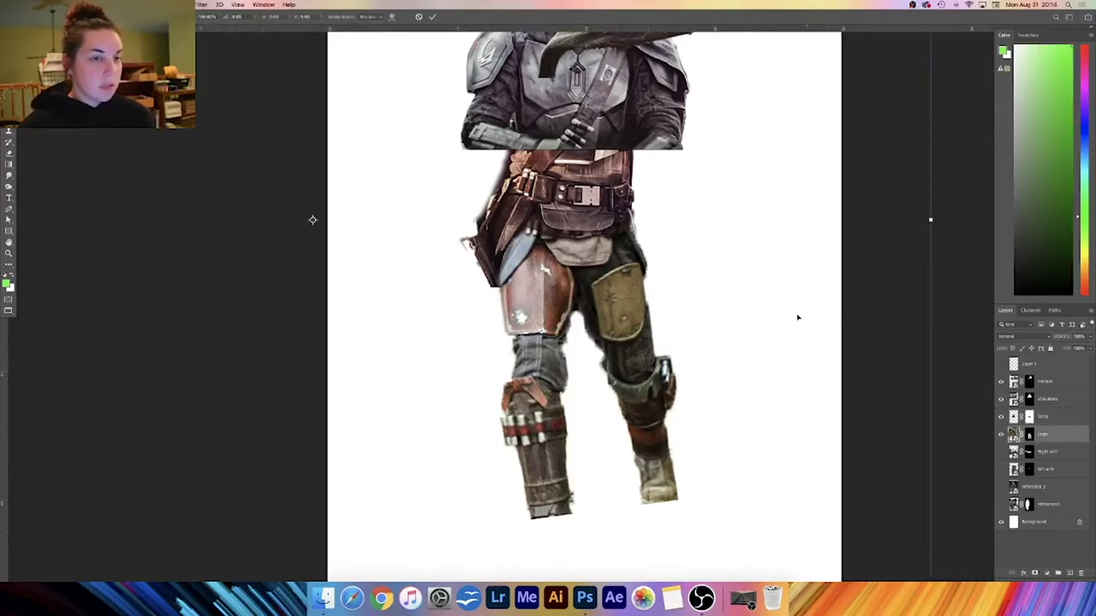
left_click_drag(953, 279, 936, 340)
left_click_drag(312, 220, 314, 156)
left_click_drag(611, 224, 619, 255)
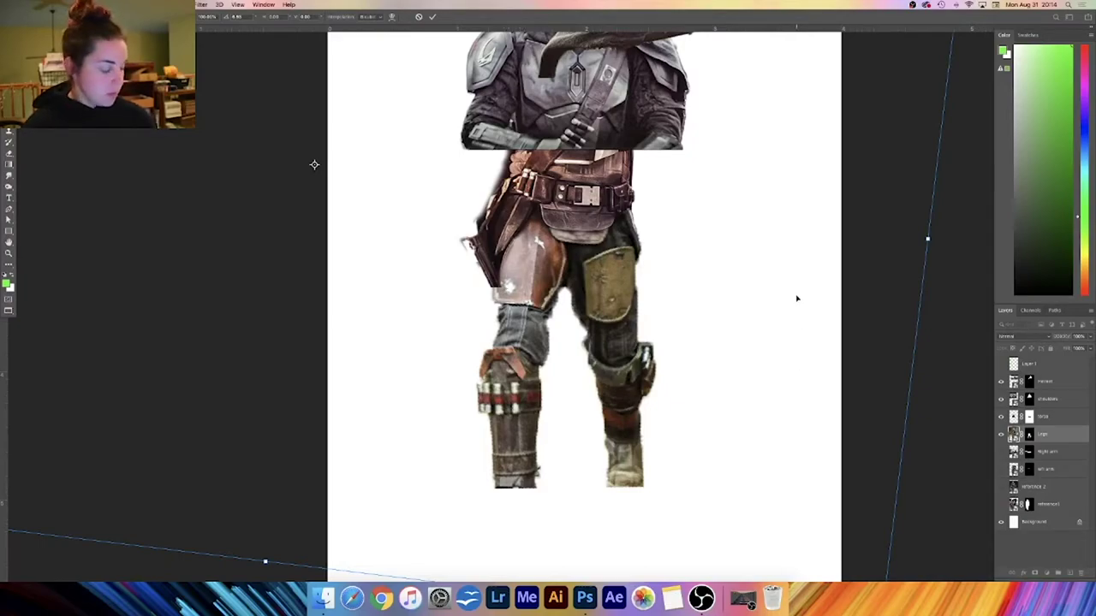
- Enlarge the legs slightly, tilt them back a little counterclockwise, position them under the belt and apply the transform
key("super+minus")
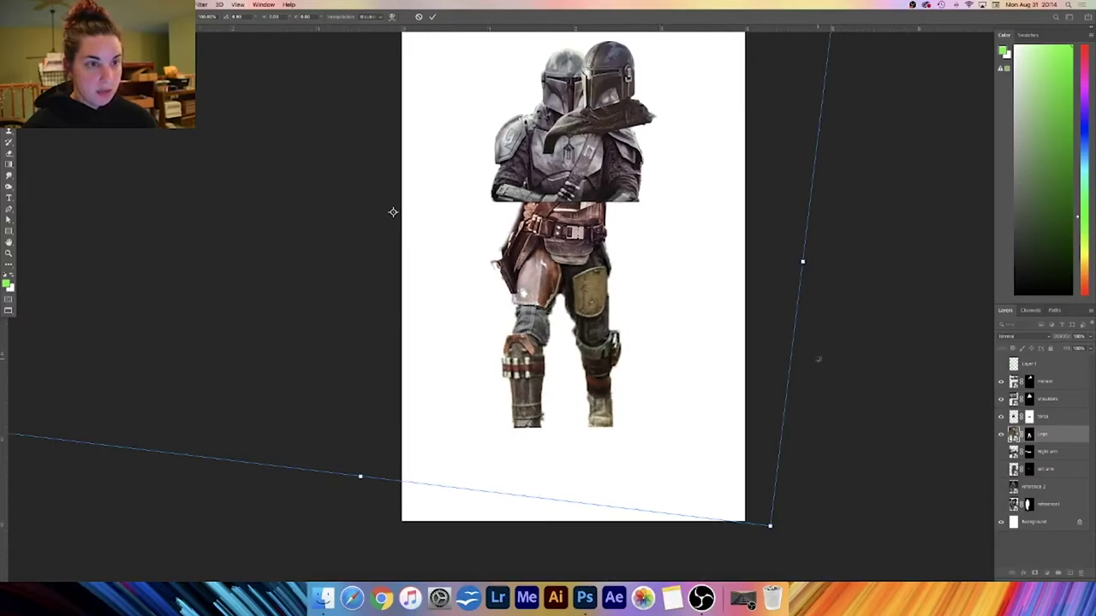
left_click_drag(769, 525, 797, 548)
left_click_drag(722, 263, 709, 247)
left_click_drag(847, 398, 839, 367)
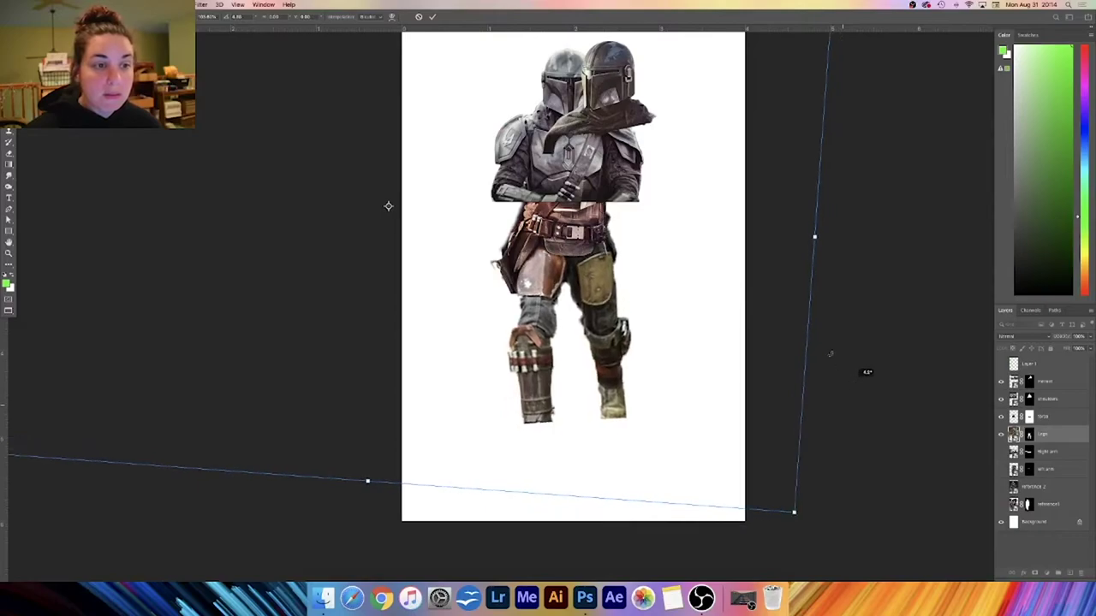
left_click_drag(636, 276, 632, 281)
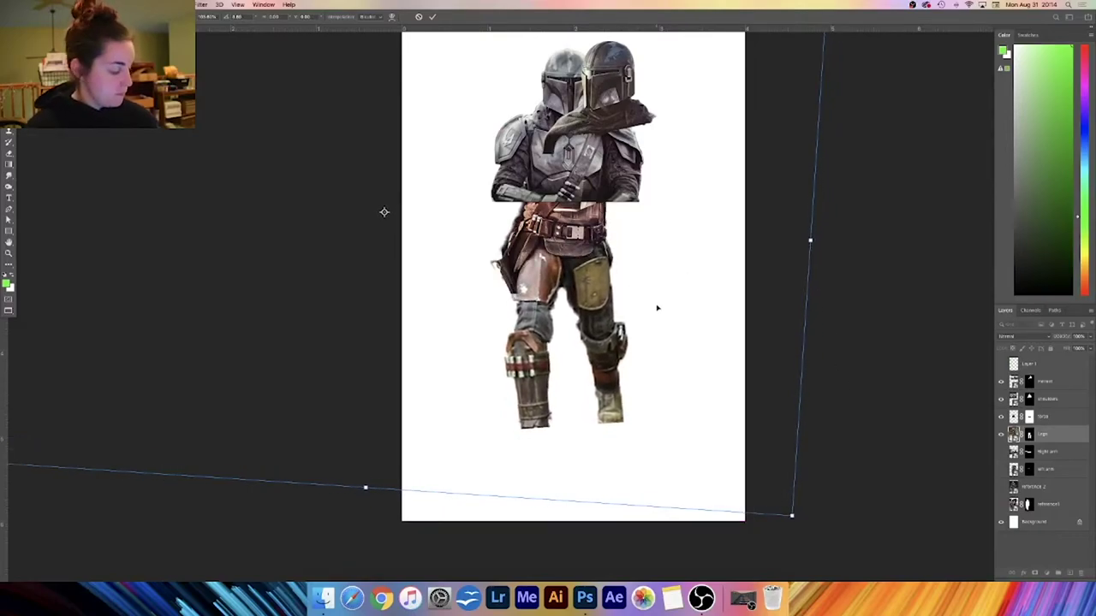
key("Return")
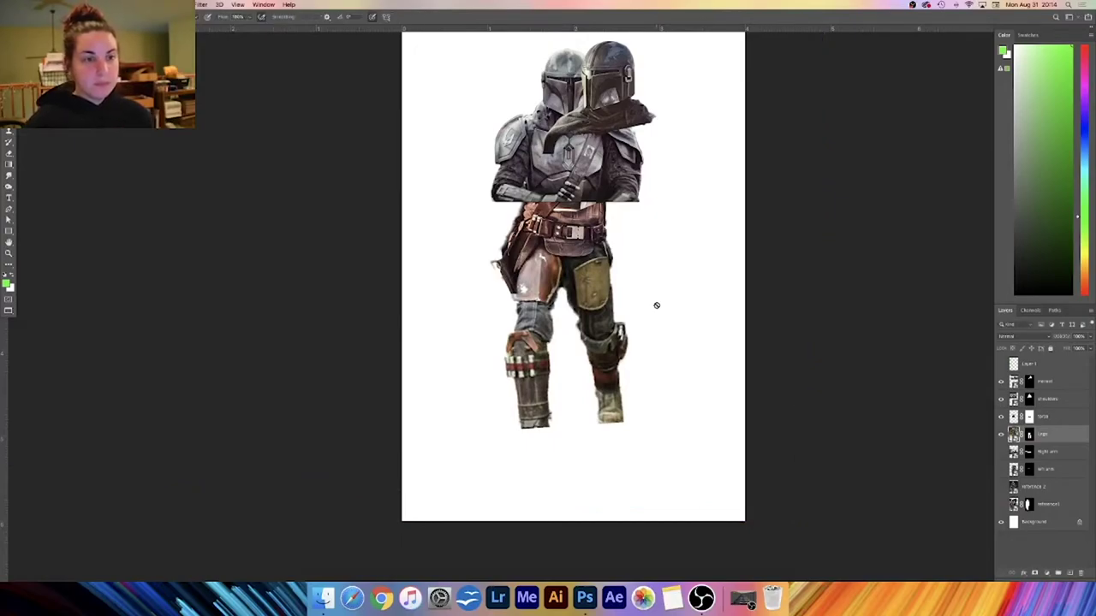
- Nudge the legs layer down in small increments to lengthen the figure below the belt
key("v")
key("Down")
key("Down")
key("Down")
key("Down")
key("Down")
key("Down")
key("Down")
key("Down")
key("Down")
key("Down")
key("Down")
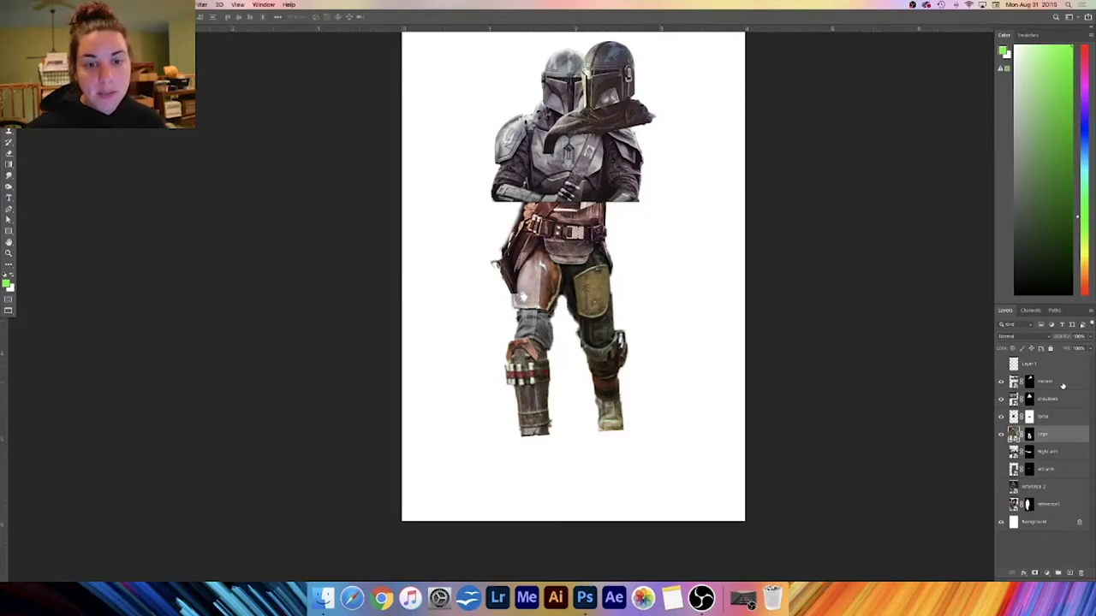
- Move the helmet over the shoulders figure's head, and shift the helmet, shoulders, torso and legs layers together to the canvas's right half
left_click(1062, 382)
left_click_drag(635, 84, 587, 82)
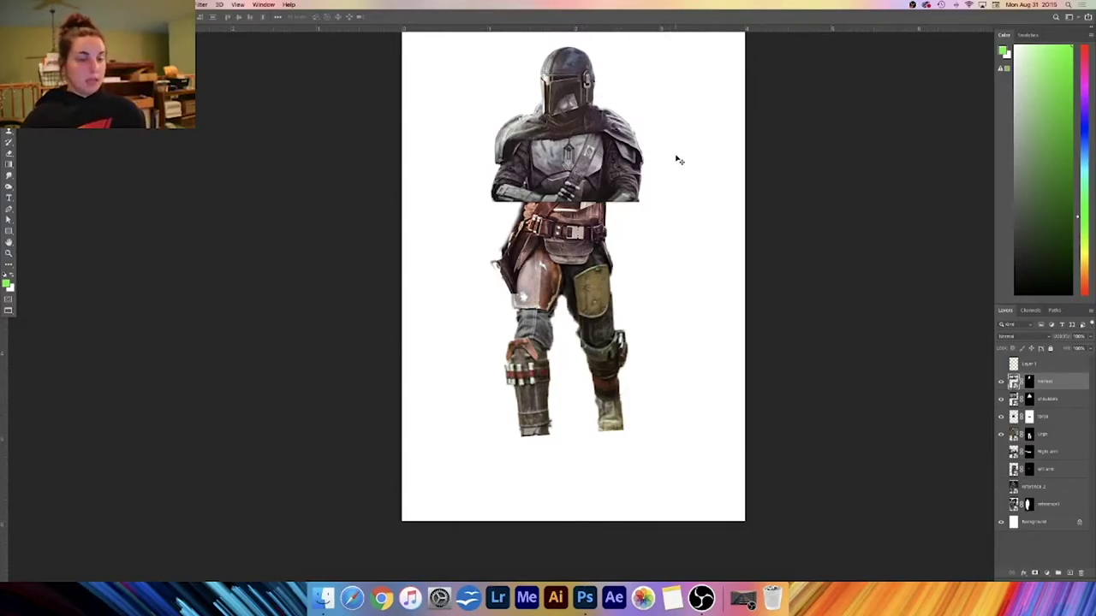
left_click(1054, 434, "shift")
left_click_drag(523, 297, 593, 304)
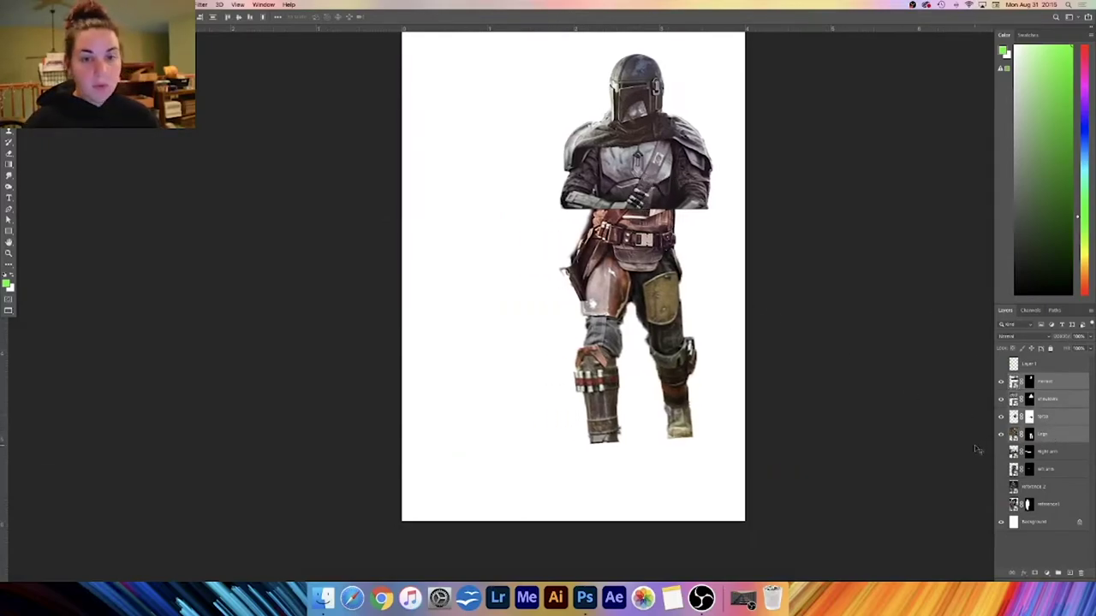
- Toggle the reference 2 and left arm layers for a check, and show the masked full-body reference beside the composite
left_click(1002, 487)
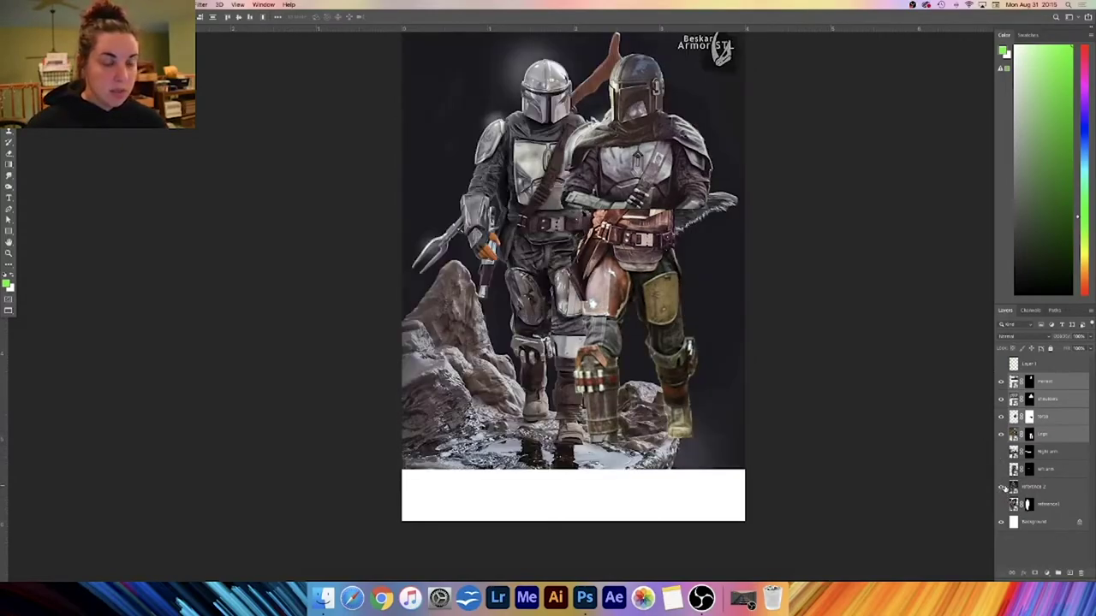
left_click(1001, 487)
left_click(1001, 469)
left_click(1002, 469)
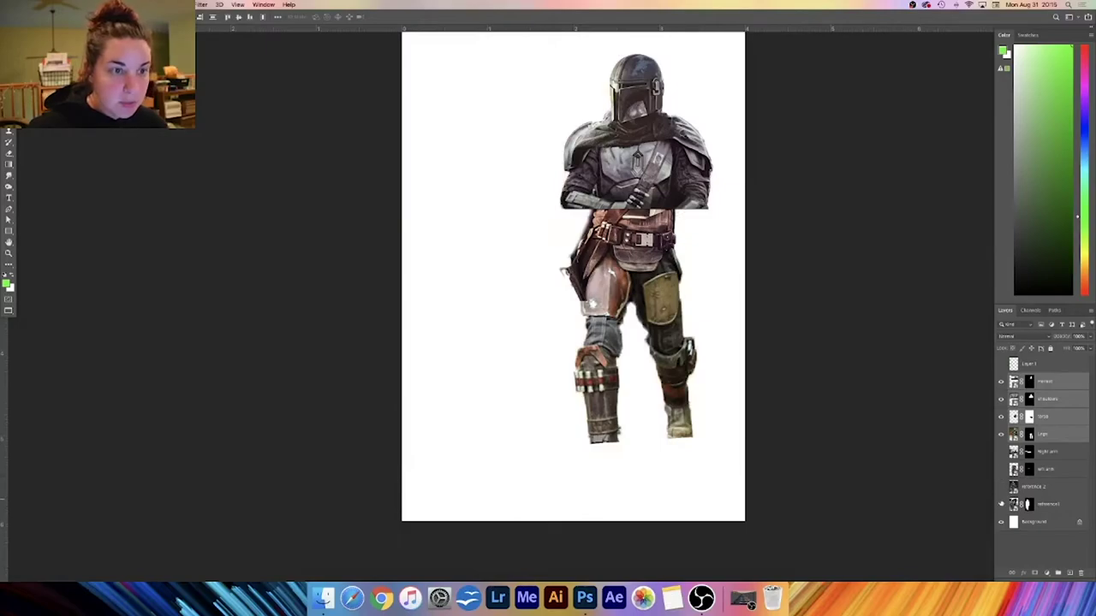
left_click(1001, 505)
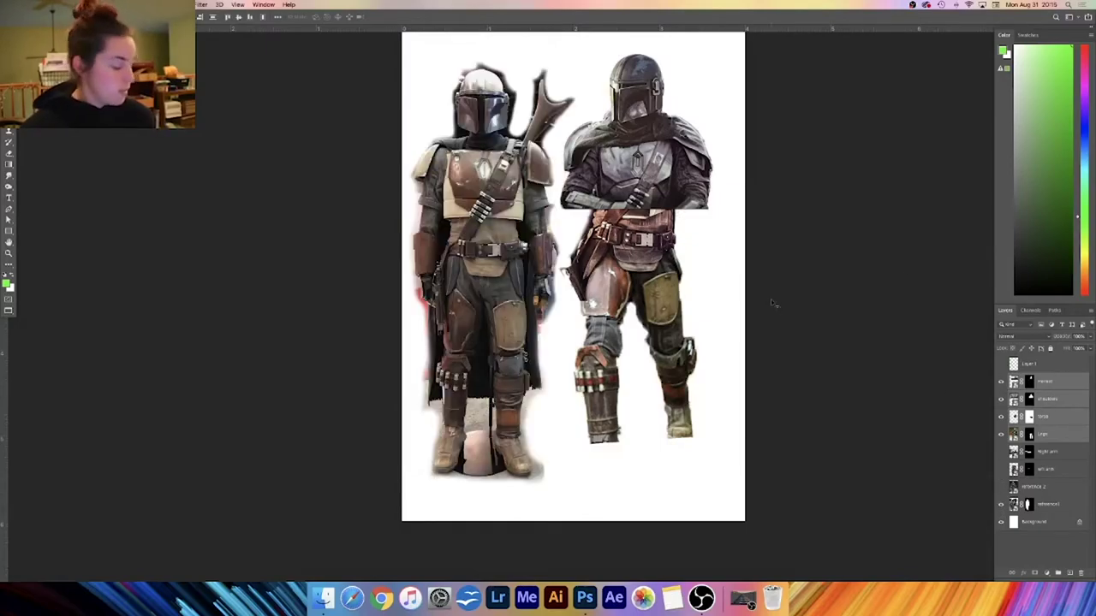
- Move the composite figure closer to the reference, add a horizontal guide at the helmet tops, and align the composite's helmet to it
left_click_drag(642, 165, 625, 176)
key("shift+Up")
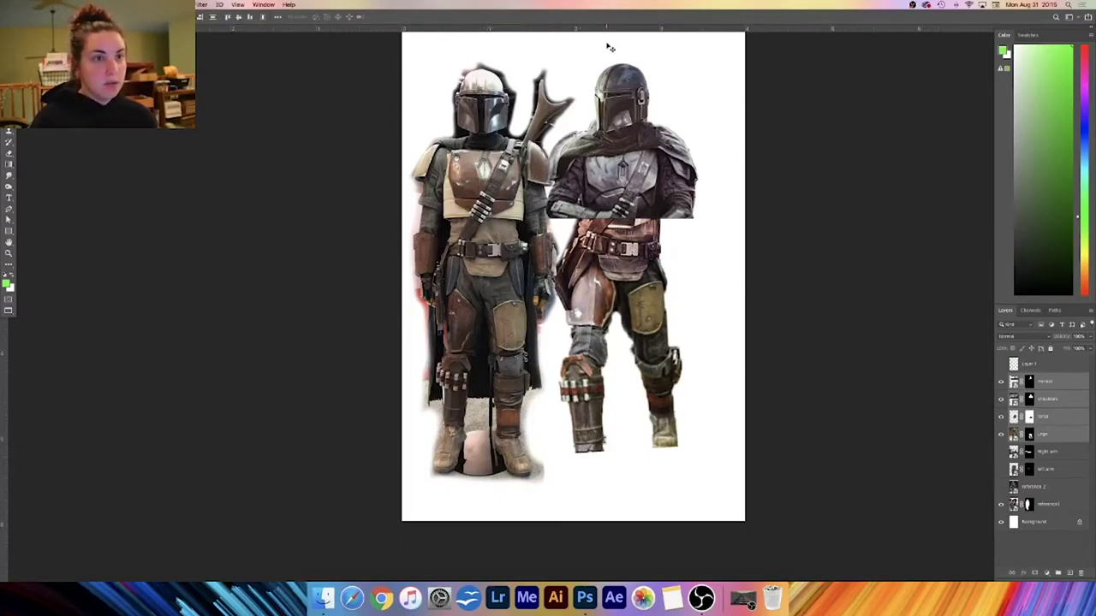
left_click_drag(611, 30, 611, 67)
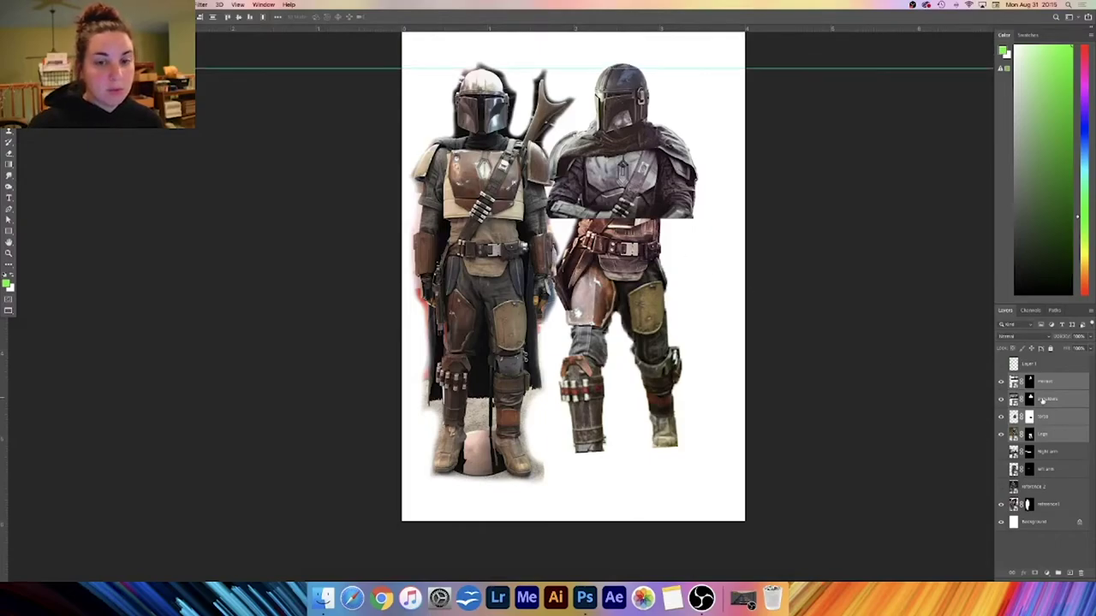
left_click_drag(612, 122, 620, 97)
mouse_move(632, 29)
left_mouse_down()
mouse_move(631, 452)
mouse_move(649, 28)
left_mouse_up()
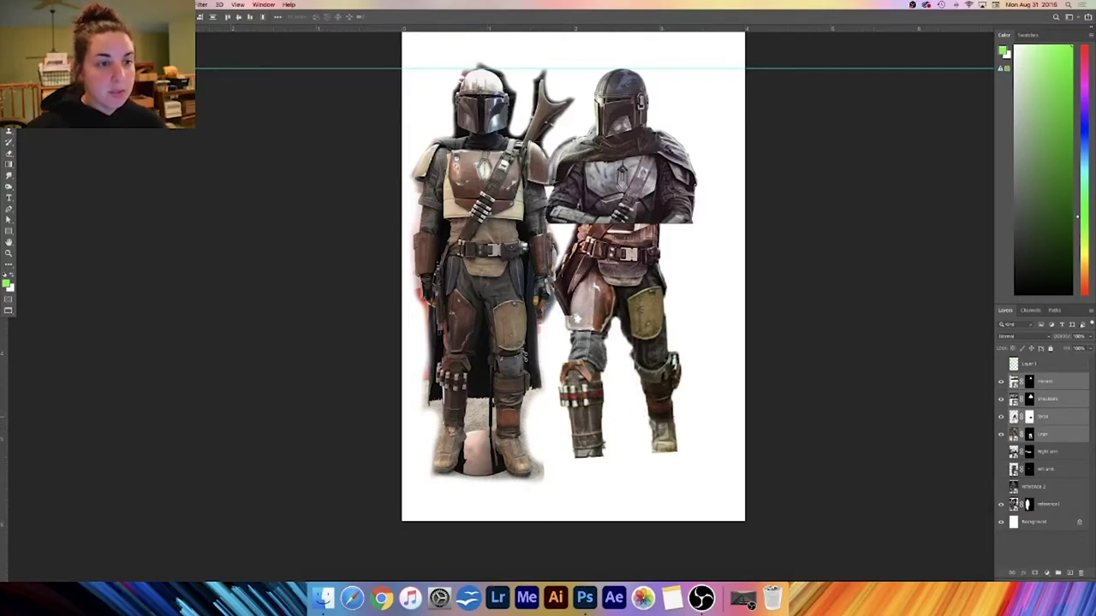
- Warp the torso layer, pulling its left edge inward and its lower-left corner slightly outward and up
left_click(1053, 420)
key("super+t")
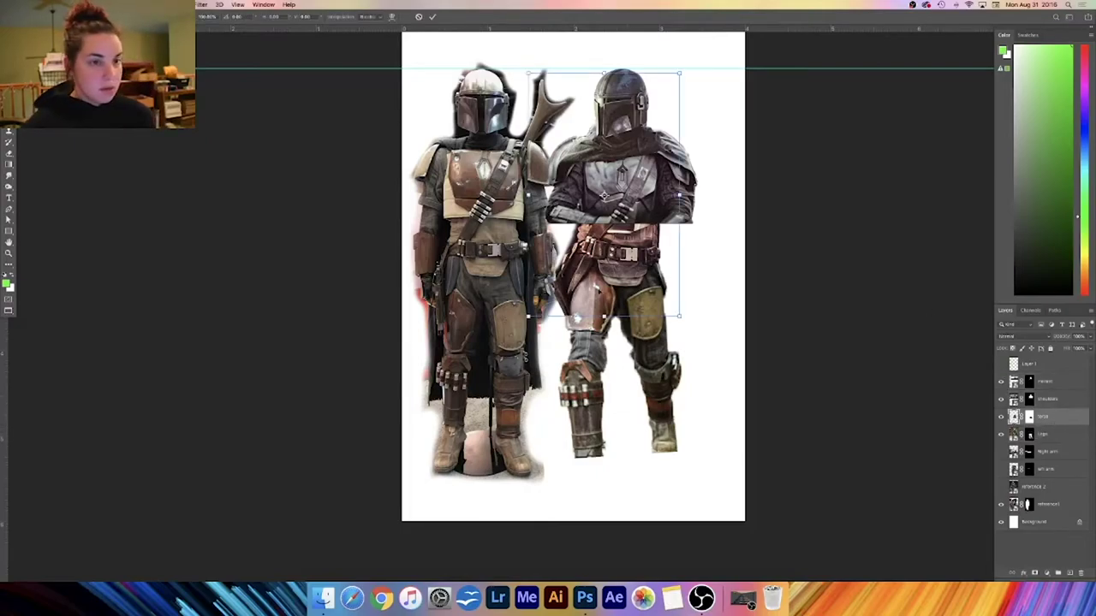
right_click(582, 236)
left_click(605, 296)
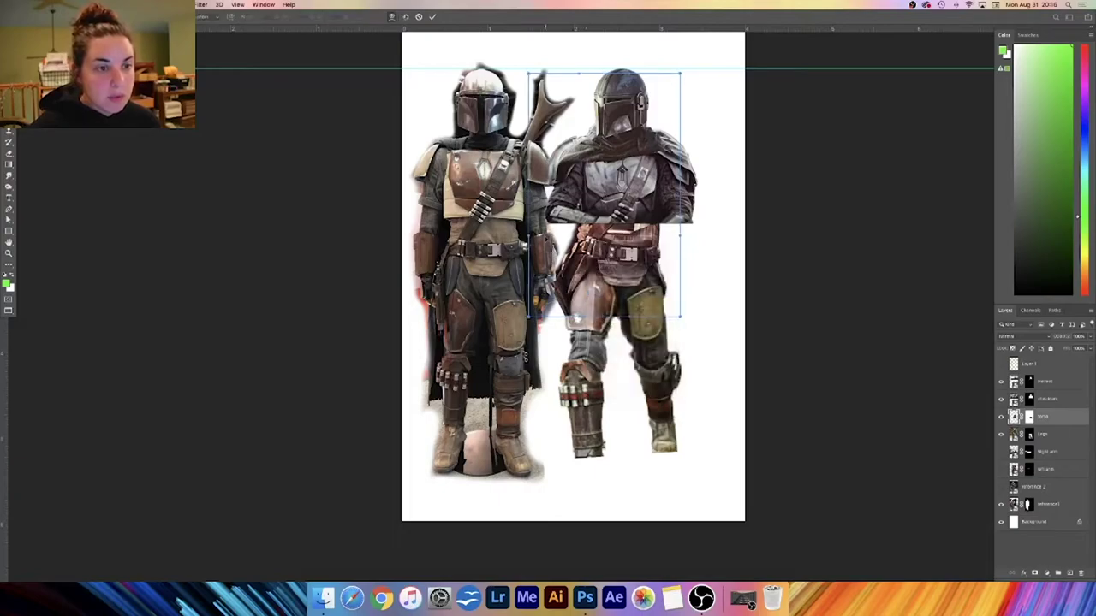
left_click_drag(529, 232, 544, 241)
left_click_drag(528, 316, 522, 303)
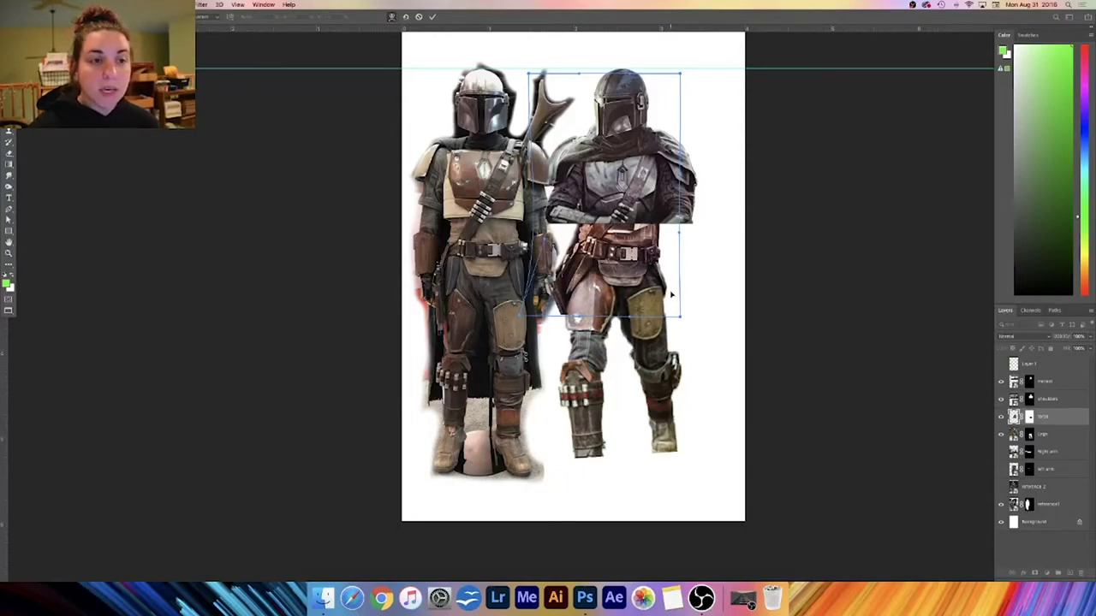
key("Return")
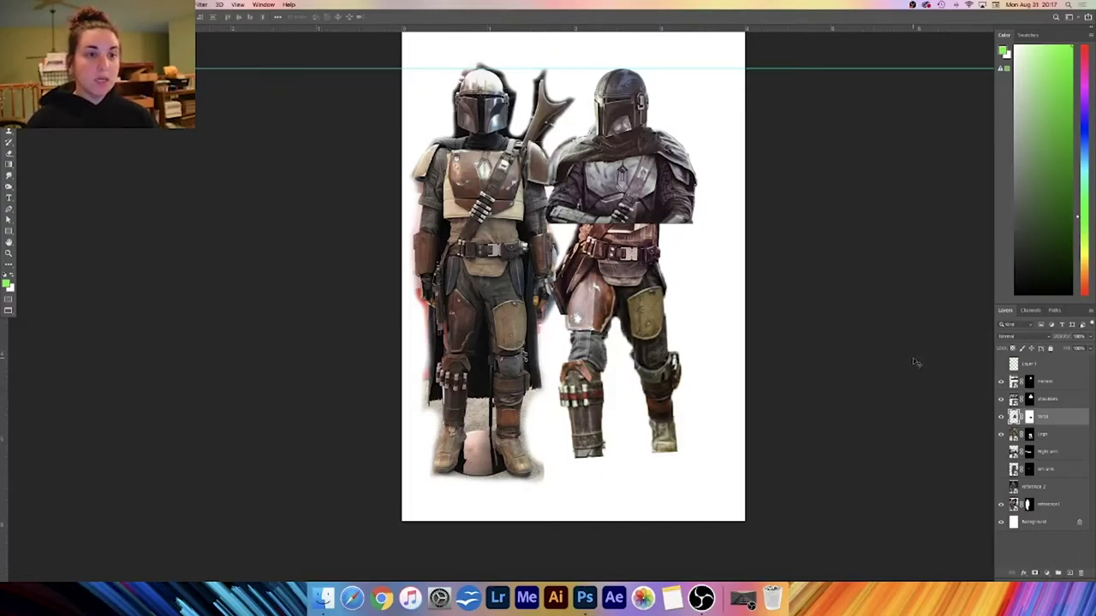
- Hide the full-body reference, and toggle the right arm and left arm layers one after the other for a check
left_click(1000, 505)
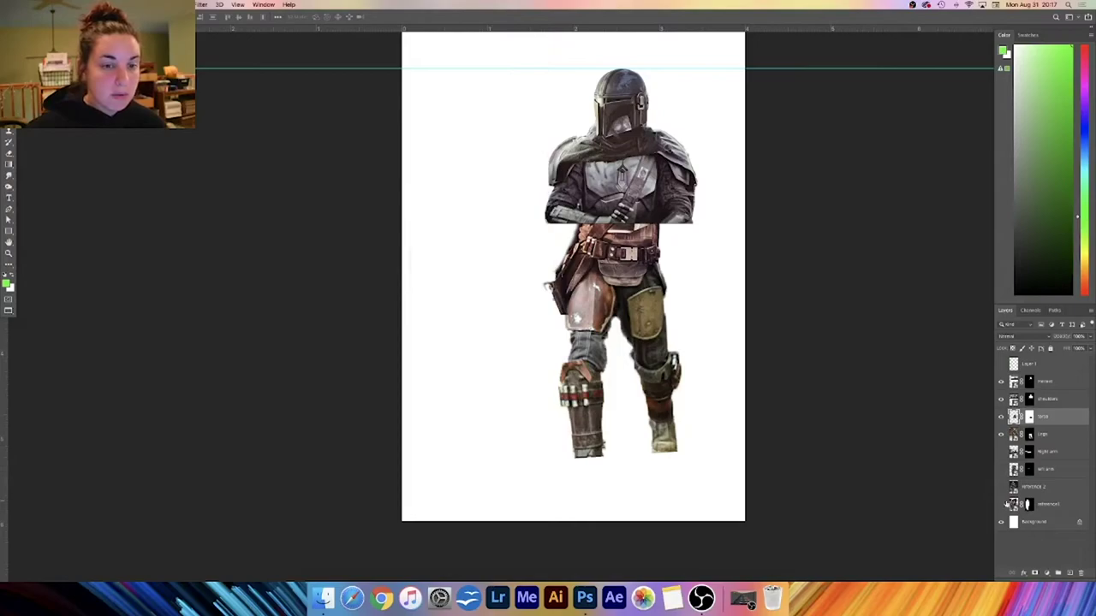
left_click(1001, 453)
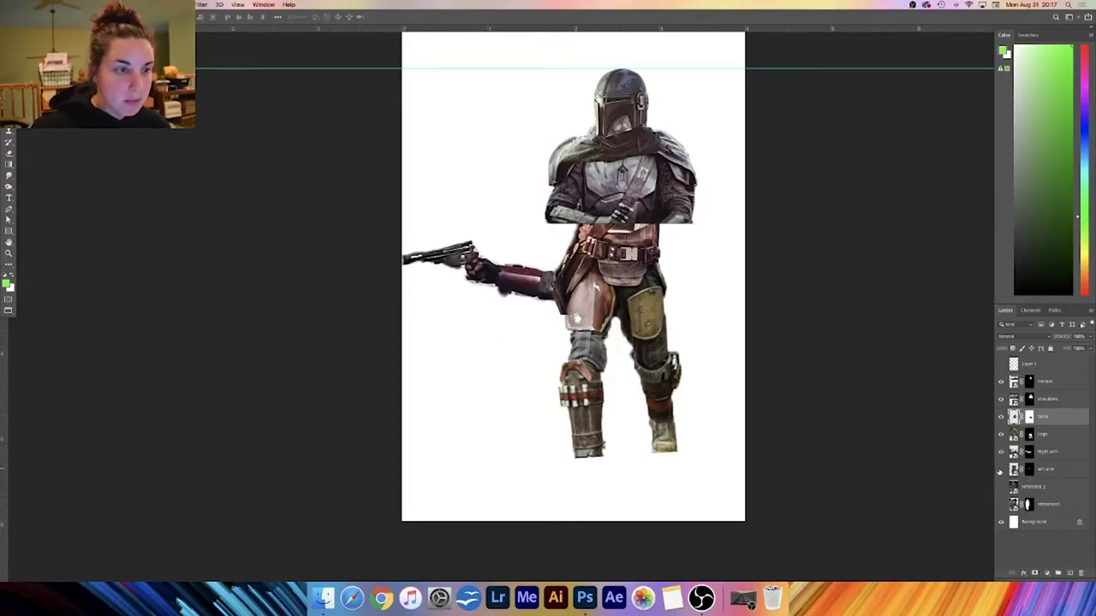
left_click(1001, 452)
left_click(1001, 470)
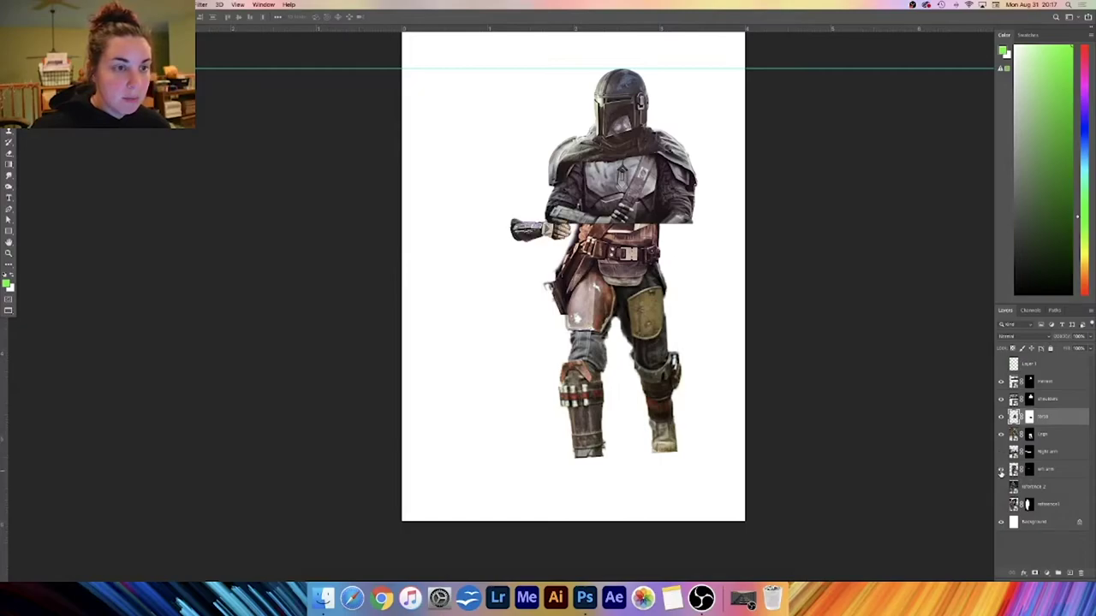
left_click(1000, 470)
- Leave full-screen view and place the cover image JUL201459.jpg from the mandalorian folder above the torso layer
key("f")
left_click(85, 160)
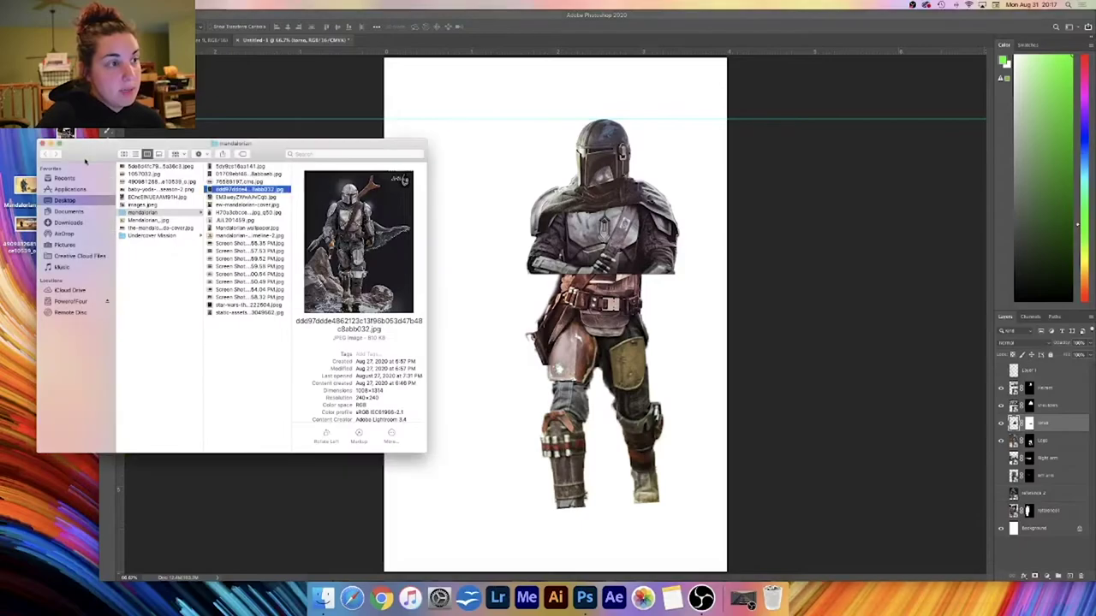
left_click_drag(100, 152, 132, 187)
left_click(74, 181)
mouse_move(178, 15)
left_mouse_down()
mouse_move(222, 7)
mouse_move(213, 2)
mouse_move(215, 111)
mouse_move(194, 5)
left_mouse_up()
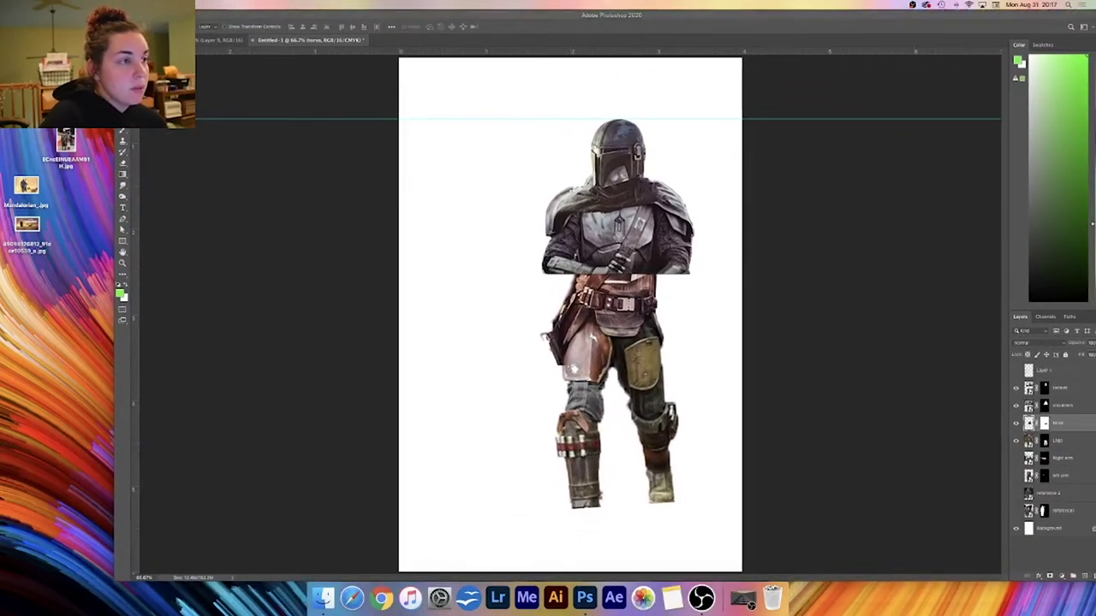
key("super+n")
left_click(266, 257)
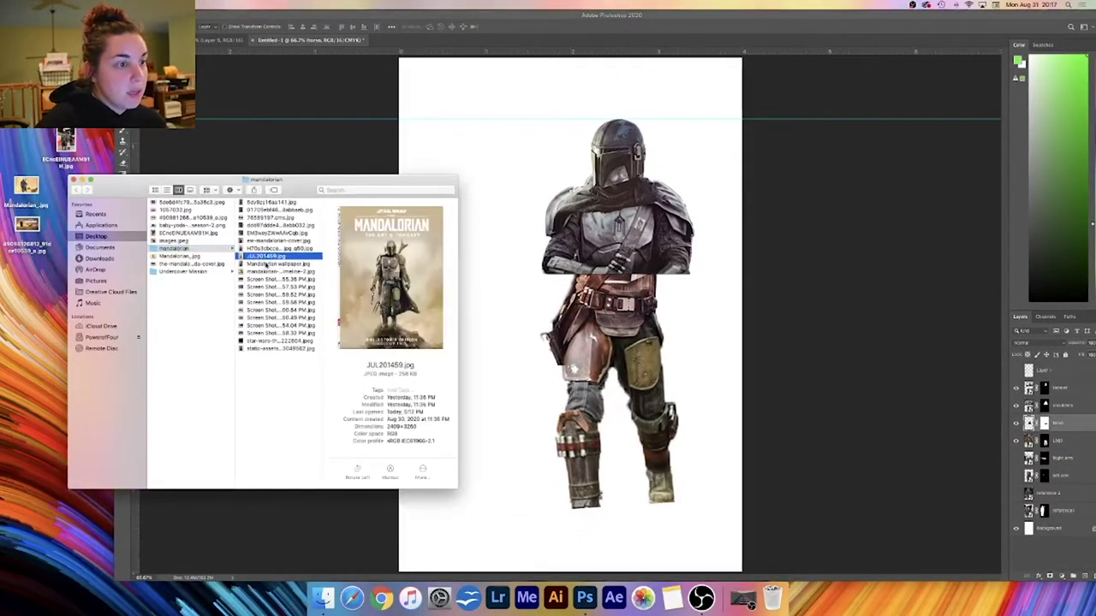
left_click_drag(290, 256, 548, 315)
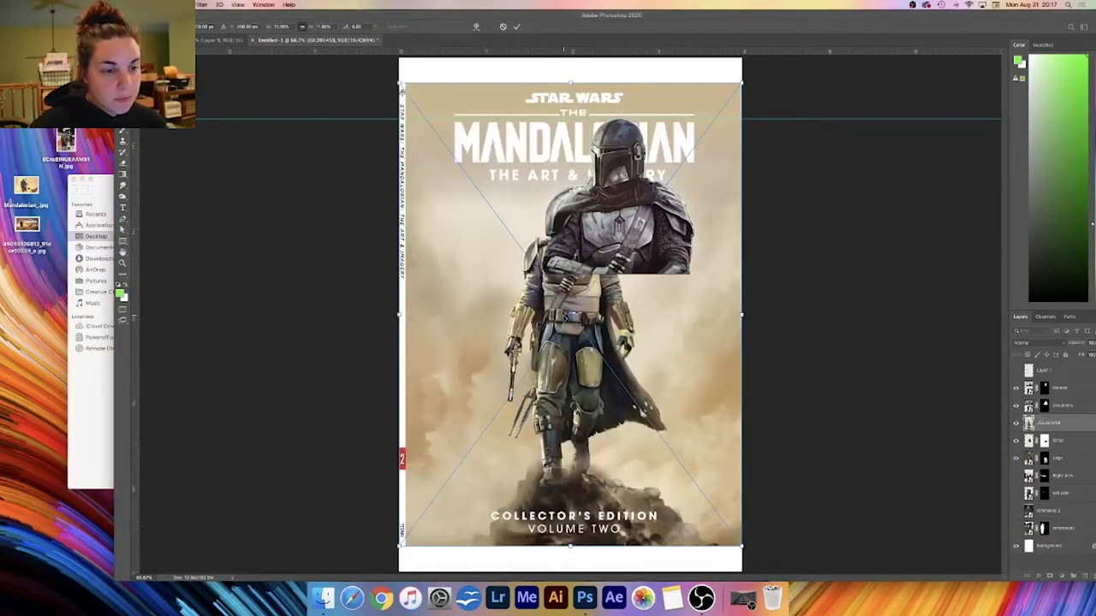
key("Return")
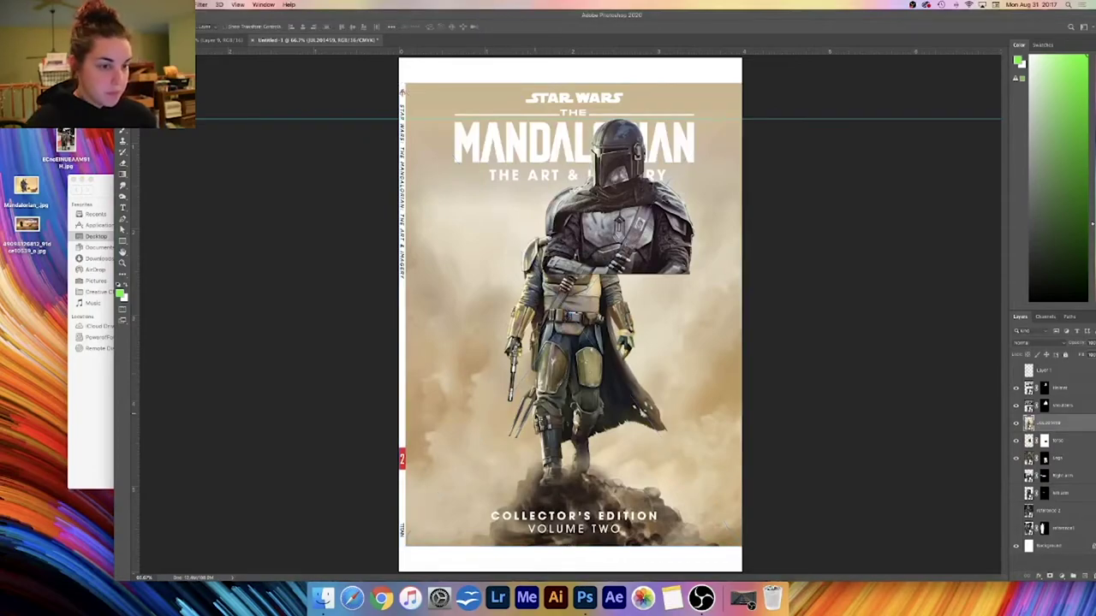
- Select the cover figure's front boot with an ellipse, and mask the placed image to that selection
mouse_move(569, 460)
left_mouse_down()
mouse_move(537, 481)
mouse_move(565, 493)
mouse_move(567, 459)
left_mouse_up()
left_click(1050, 577)
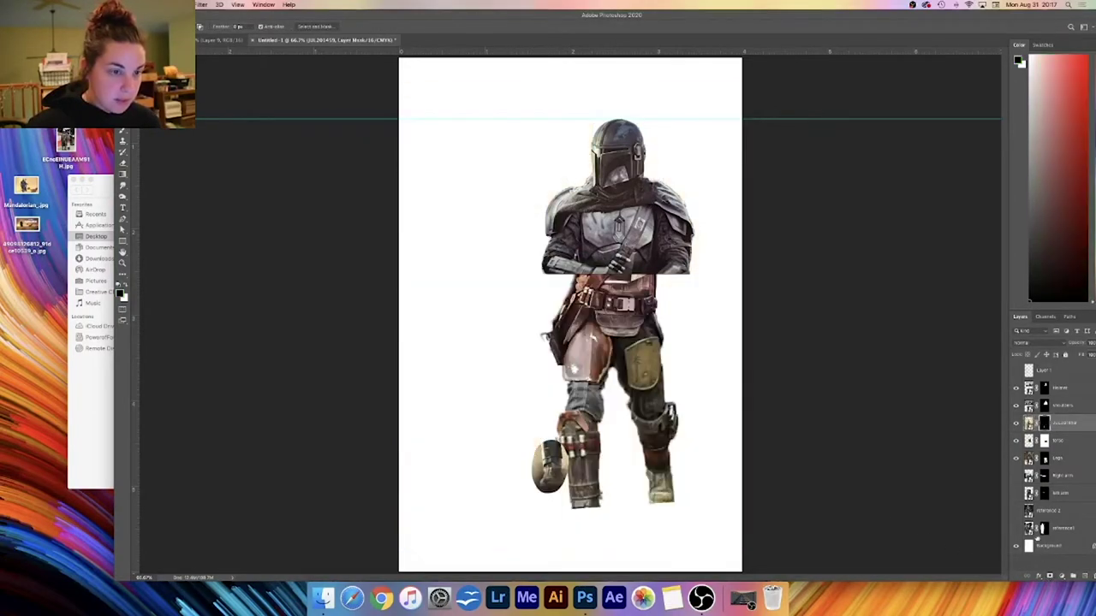
key("super+t")
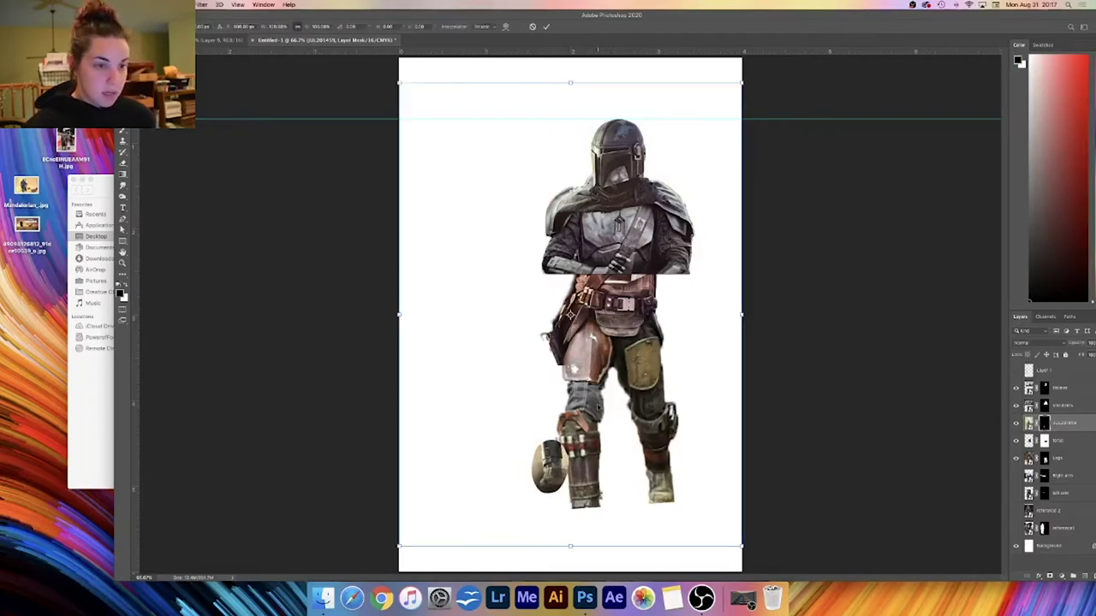
key("Return")
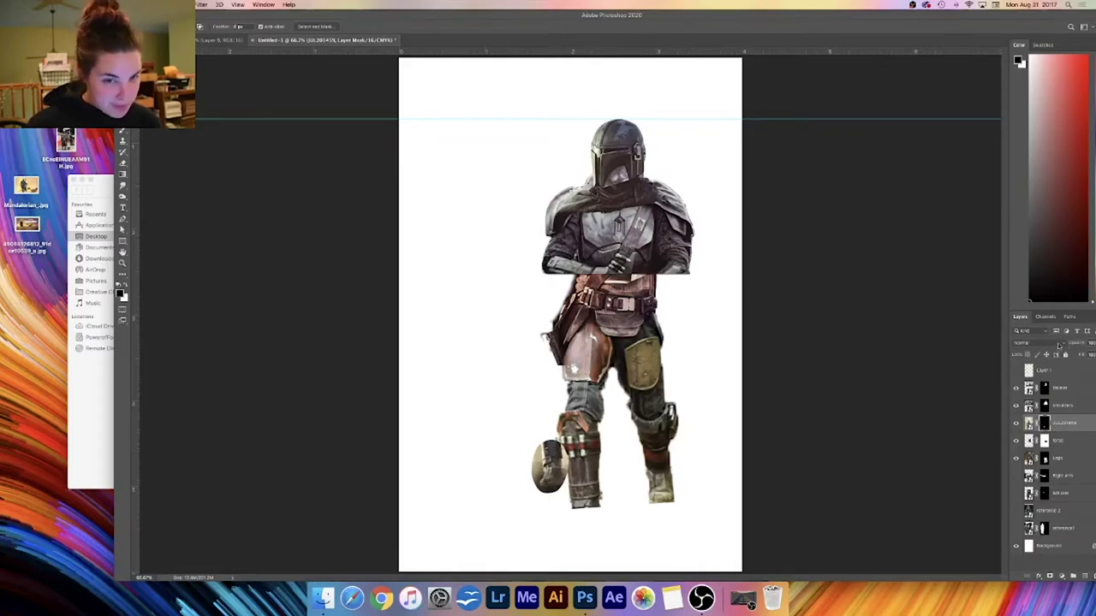
- Rasterize the placed boot layer and apply its layer mask
left_click_drag(869, 19, 813, 23)
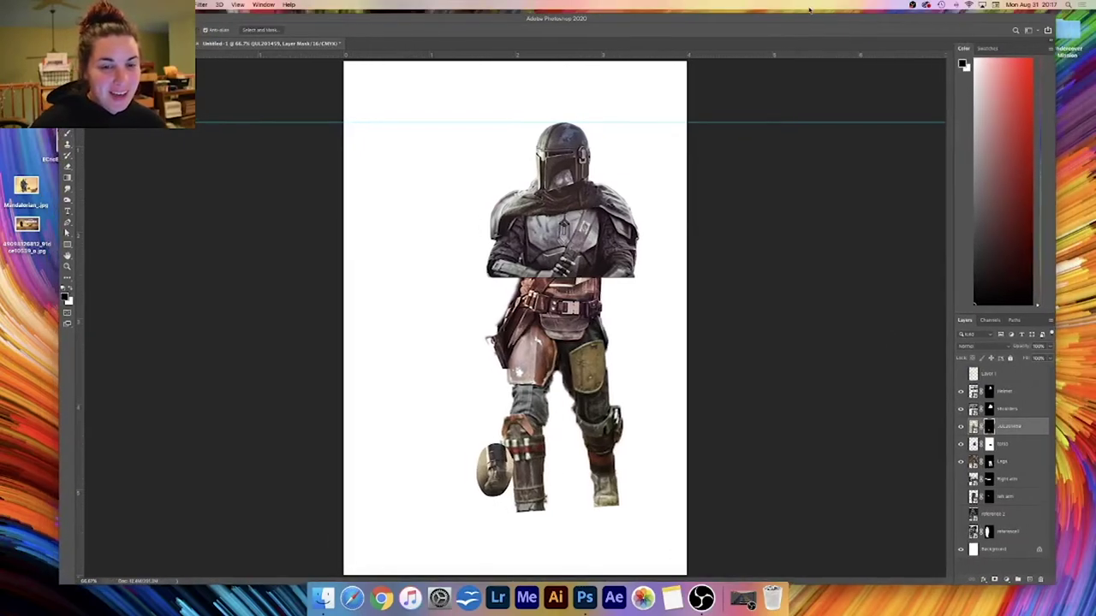
right_click(1015, 428)
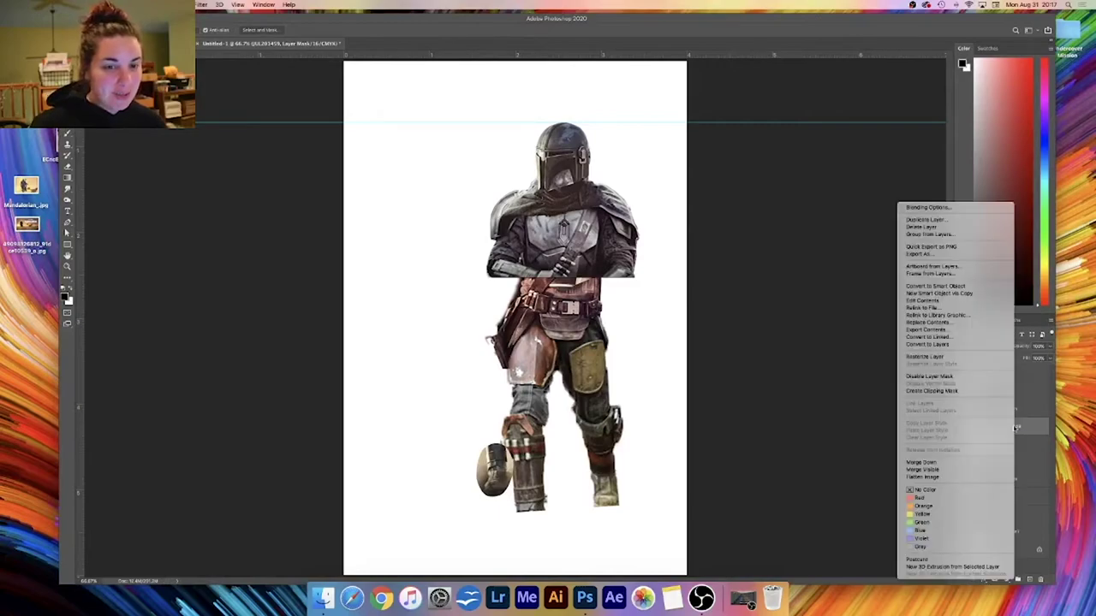
left_click(944, 357)
right_click(990, 431)
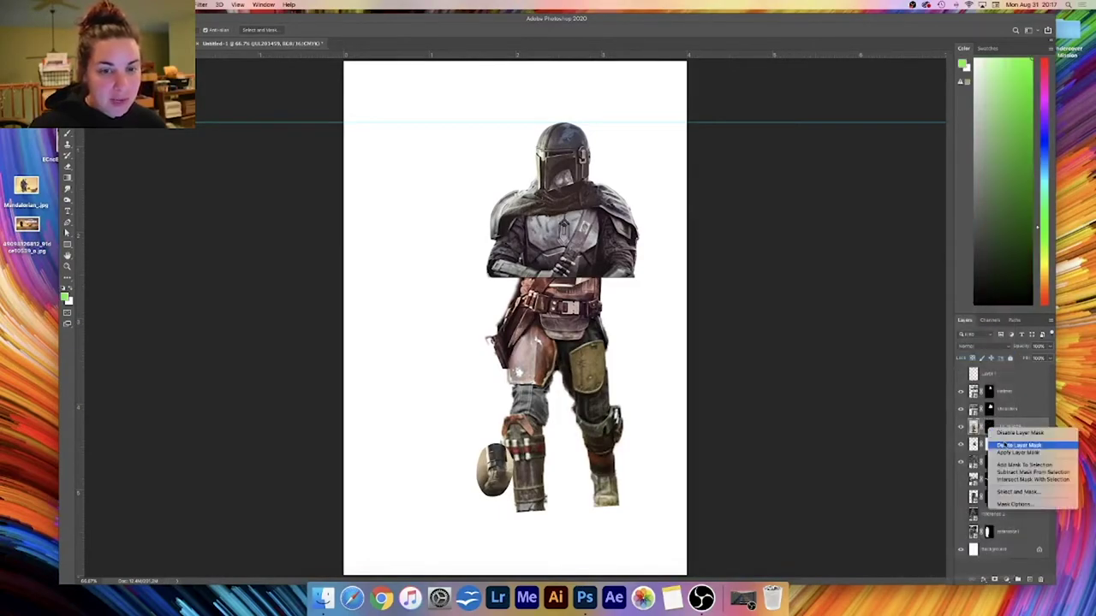
left_click(1014, 451)
- Enlarge the boot cutout over the end of the cut-off shin, and move it into the gap between the two legs
key("super+t")
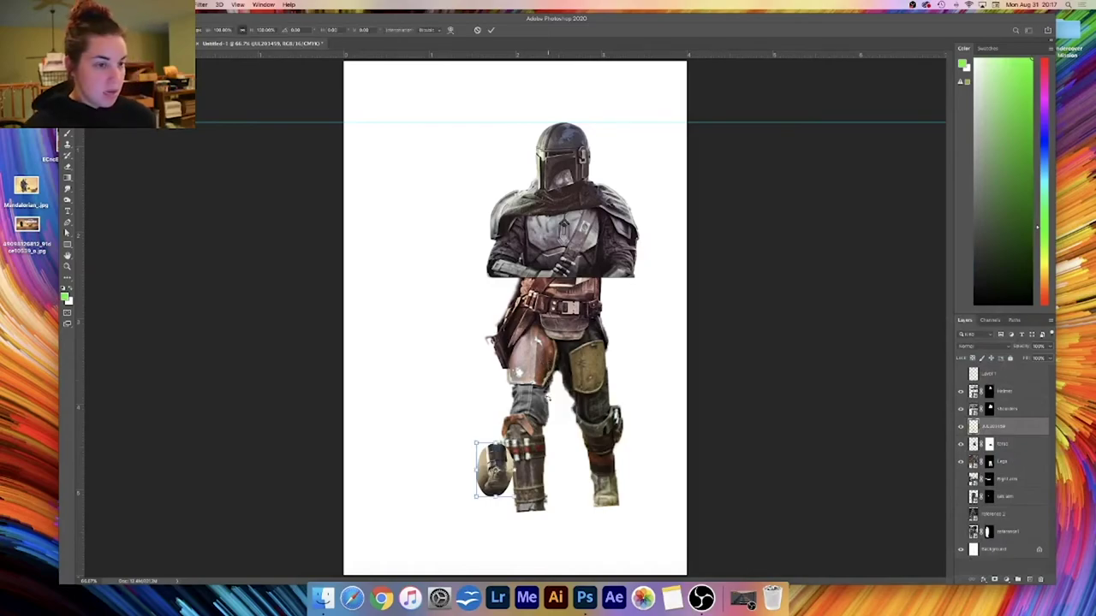
left_click_drag(514, 442, 544, 471)
key("Return")
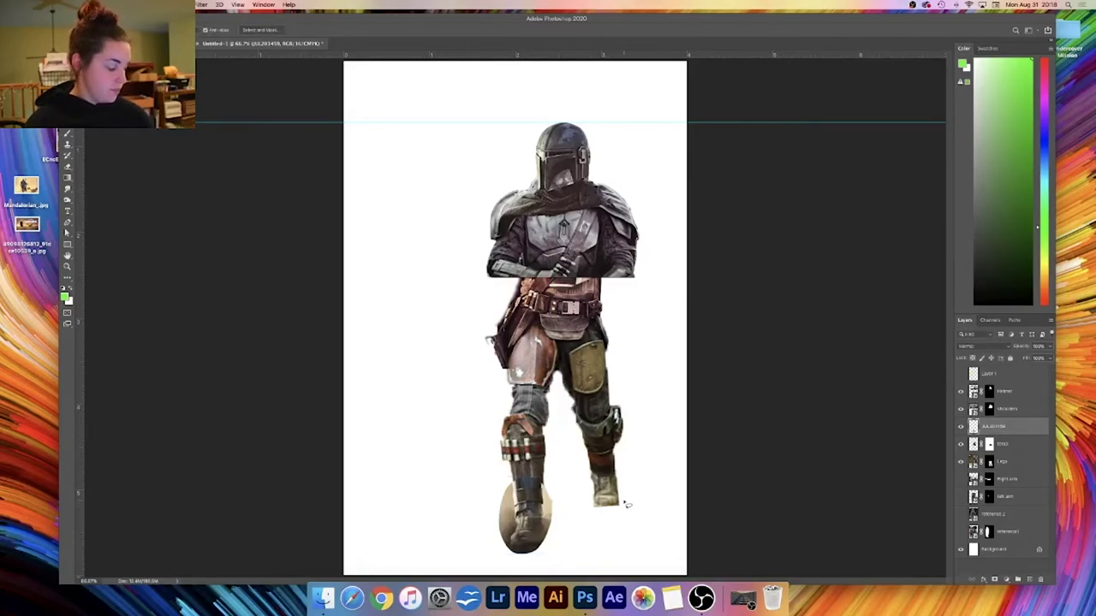
key("super+plus")
left_click_drag(704, 457, 724, 225)
key("v")
left_click_drag(554, 346, 628, 335)
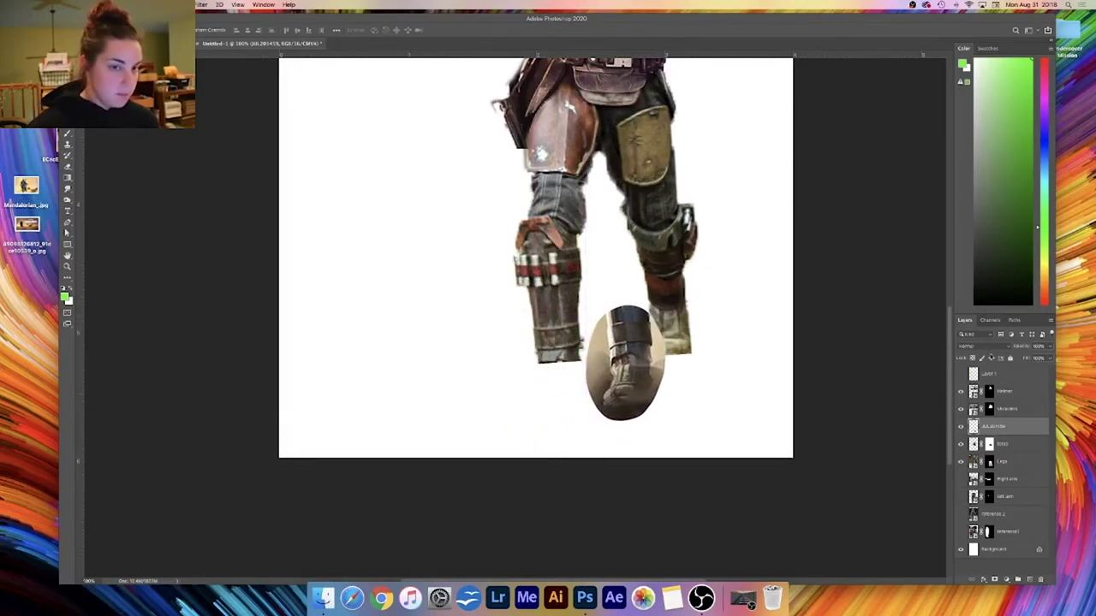
- Show Layer 1, paint green curves across the lower shin and the boot's cuff to compare their angles, and hide the layer
left_click(992, 375)
key("b")
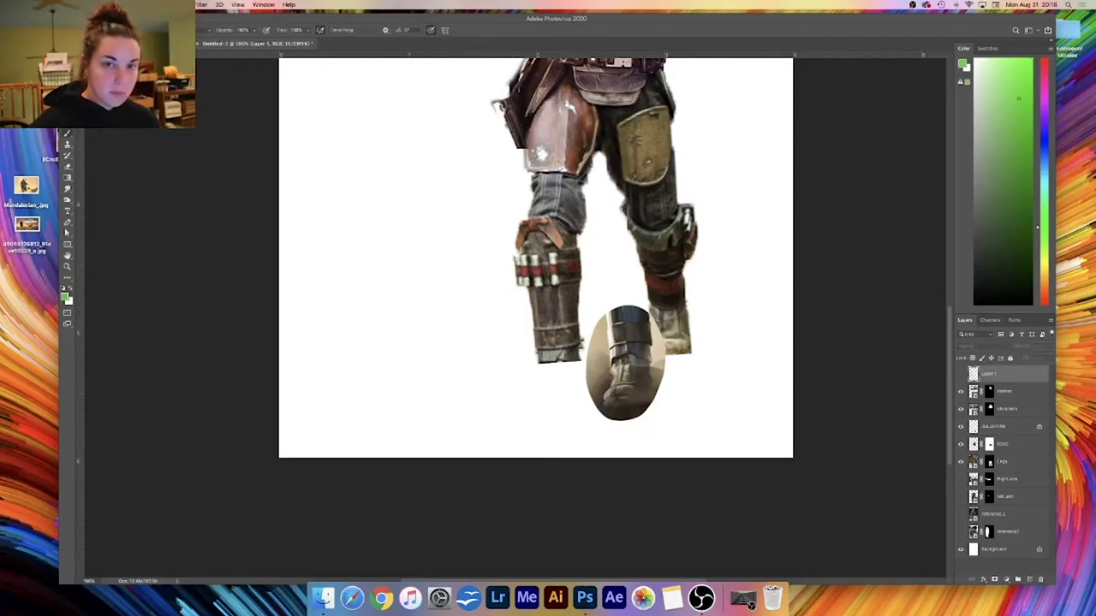
left_click(961, 375)
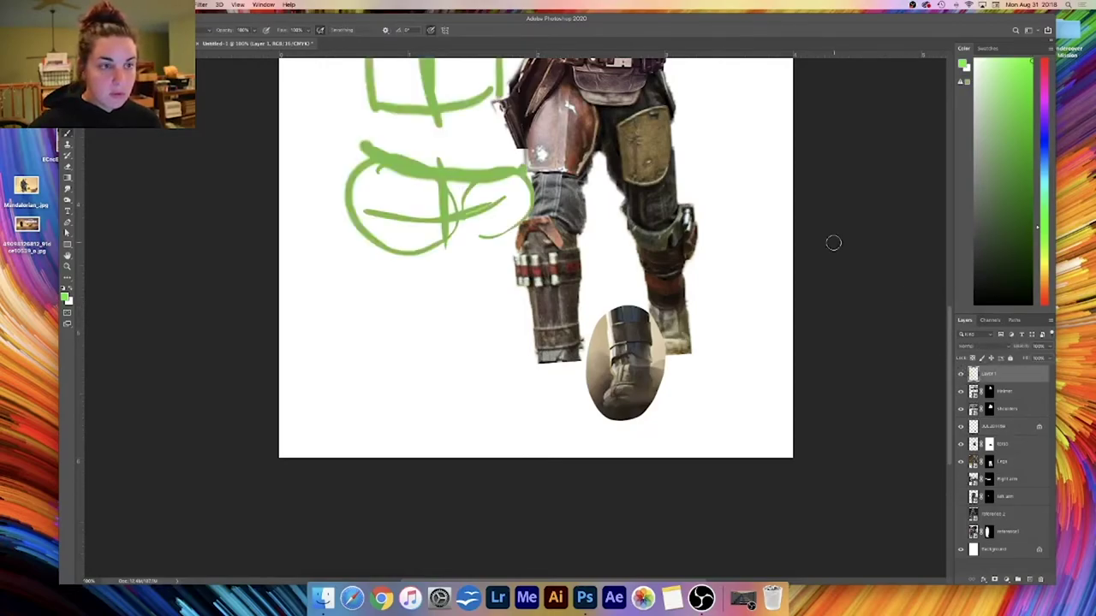
left_click_drag(538, 336, 578, 327)
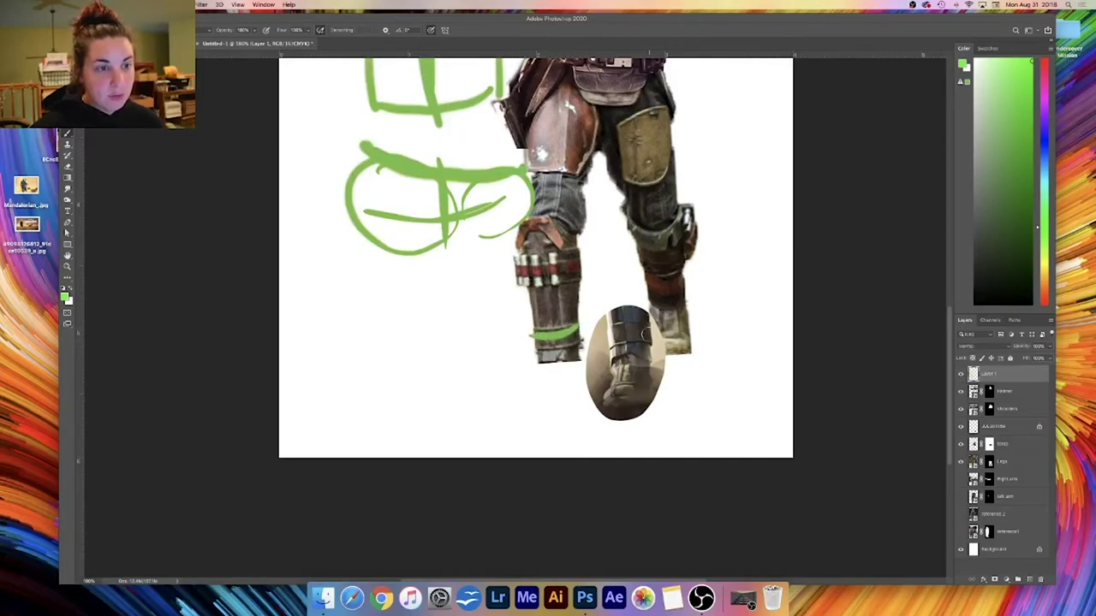
mouse_move(649, 332)
left_mouse_down()
mouse_move(618, 331)
mouse_move(606, 342)
left_mouse_up()
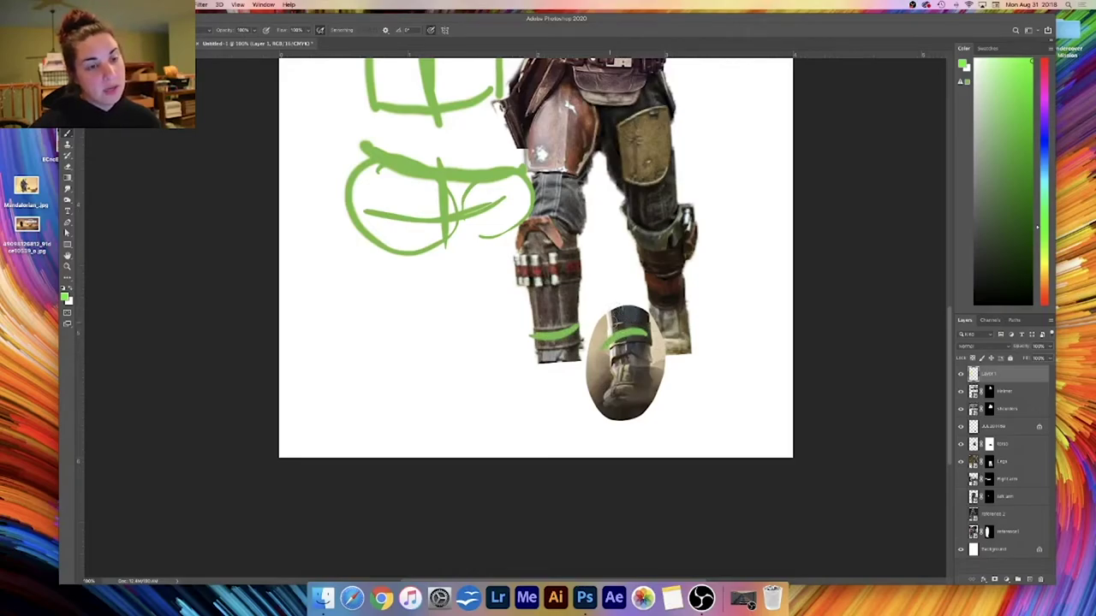
left_click(960, 374)
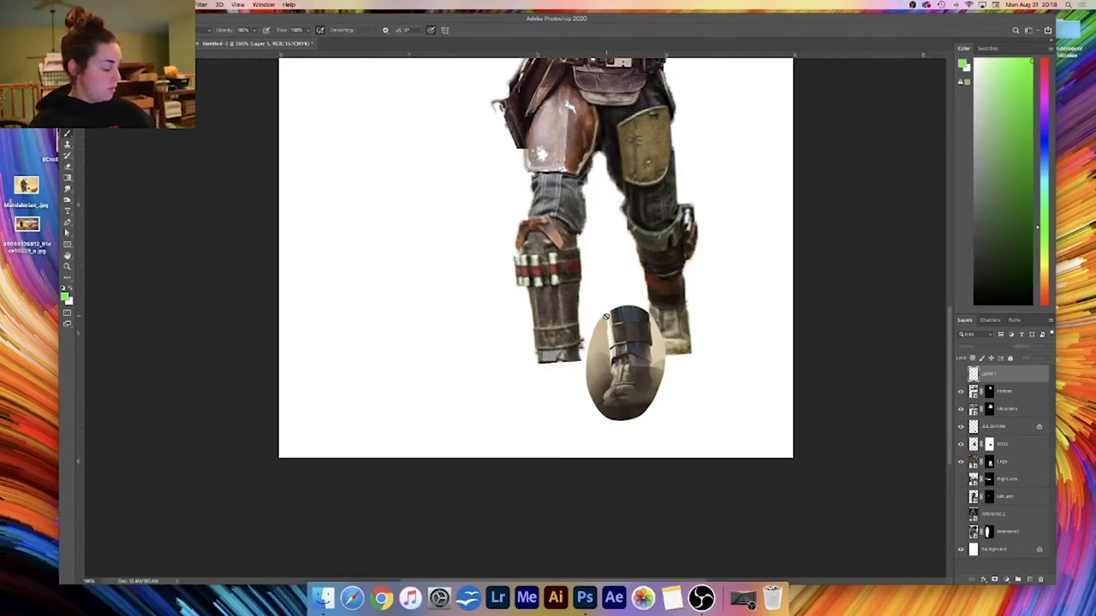
- Select the boot layer, toggle its visibility, and try to move the boot
left_click(1001, 426)
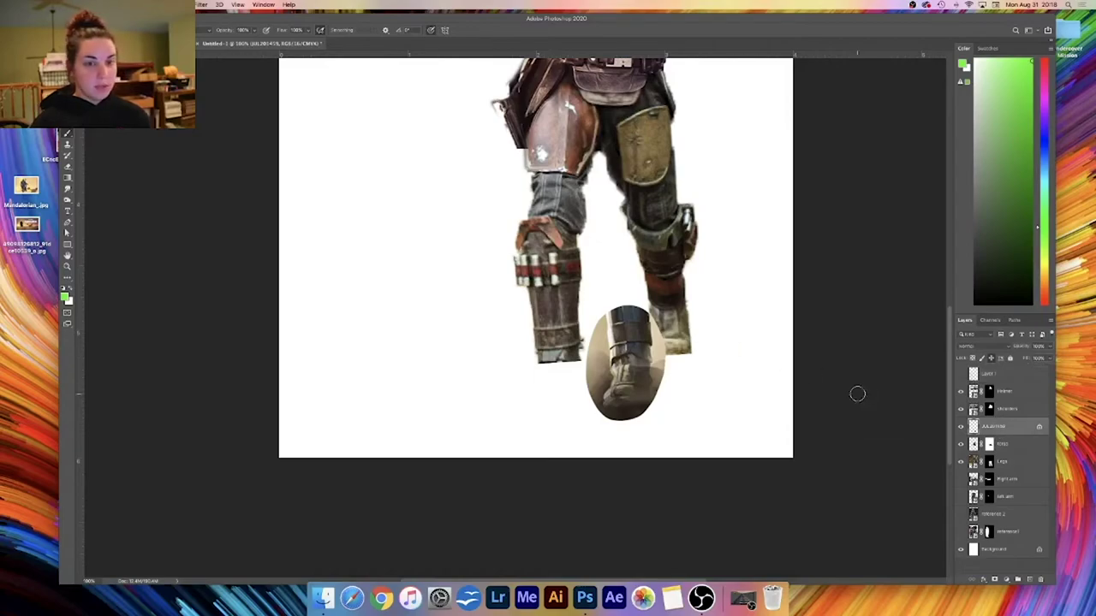
left_click(960, 427)
left_click(961, 428)
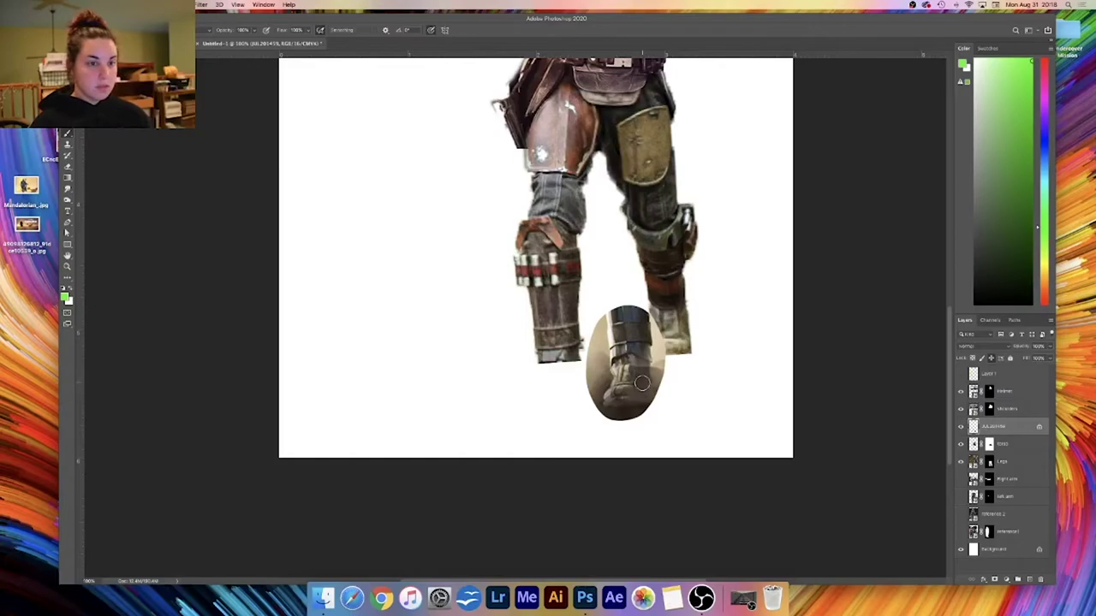
key("v")
mouse_move(638, 382)
left_mouse_down()
mouse_move(605, 371)
mouse_move(638, 358)
mouse_move(632, 369)
left_mouse_up()
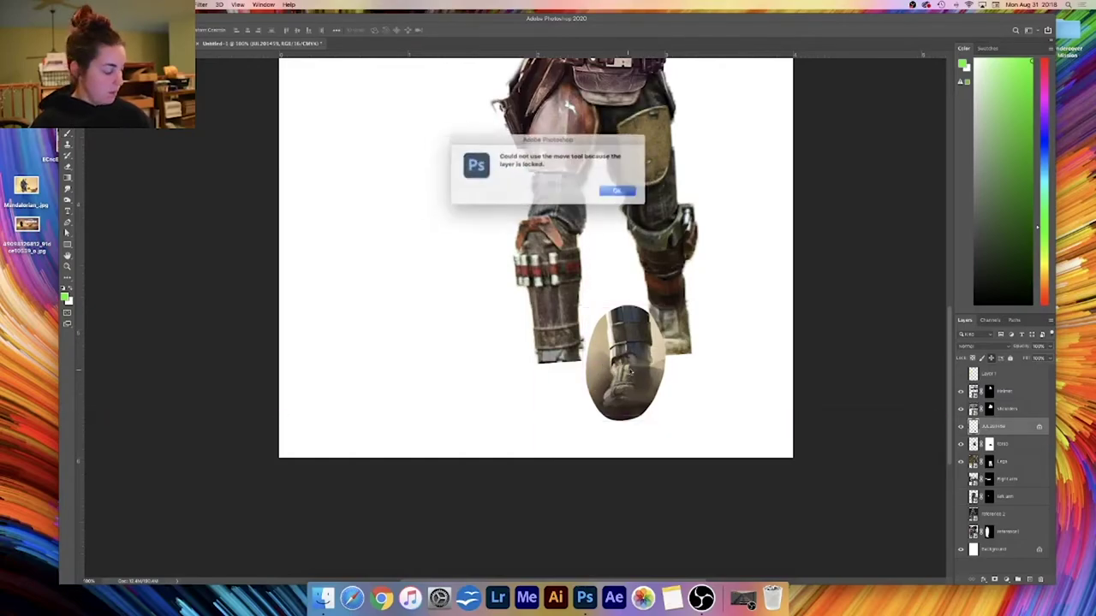
left_click(612, 190)
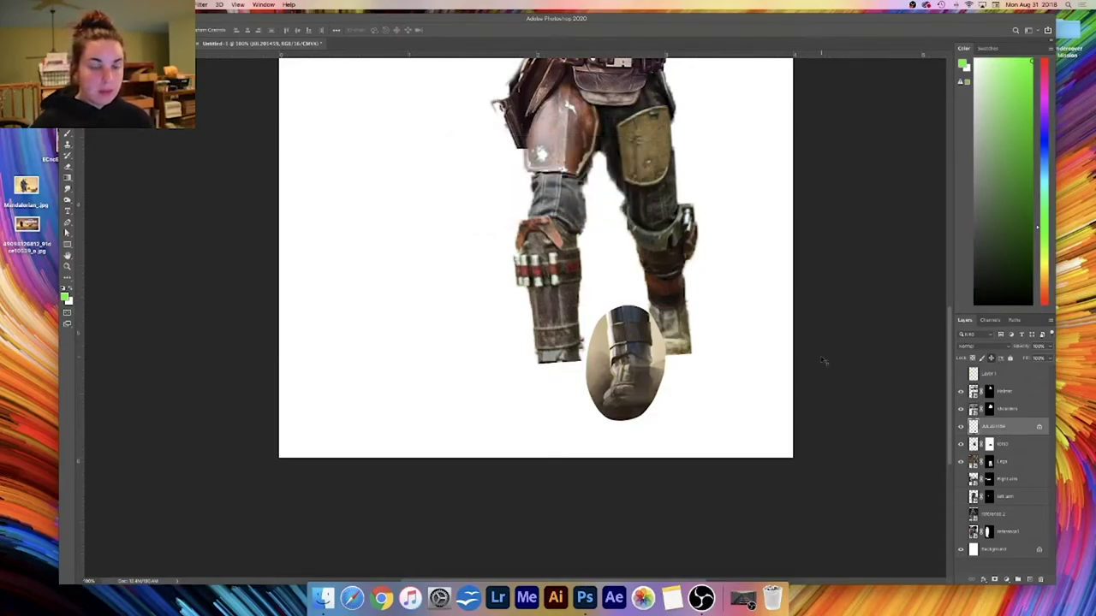
- Unlock the boot layer's position, and move the boot to the outer side of the cut-off shin
left_click(1005, 378)
left_click(1006, 430)
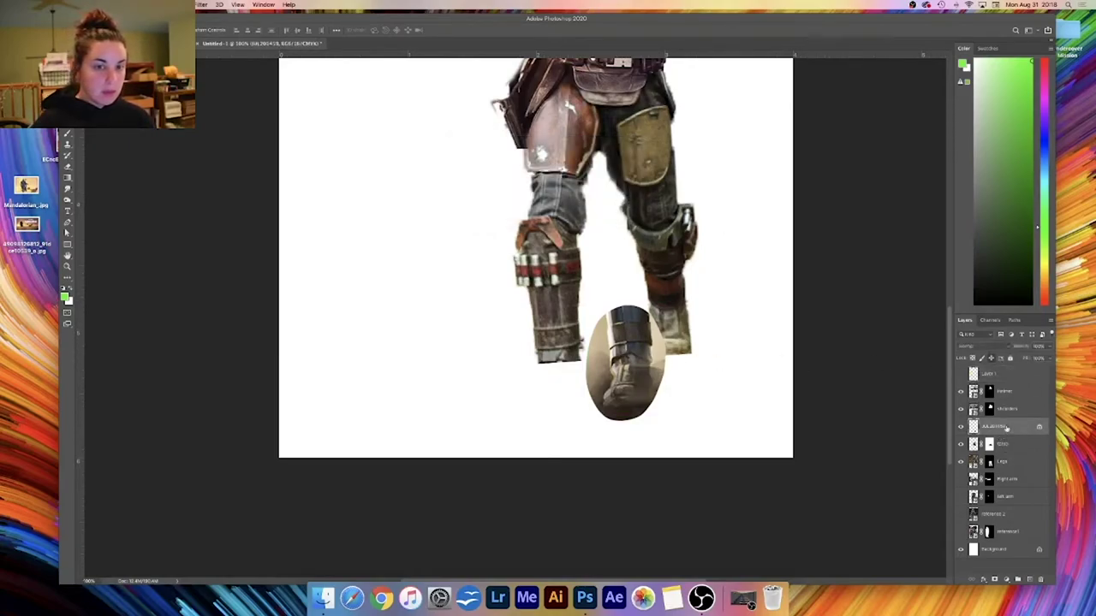
left_click(641, 375)
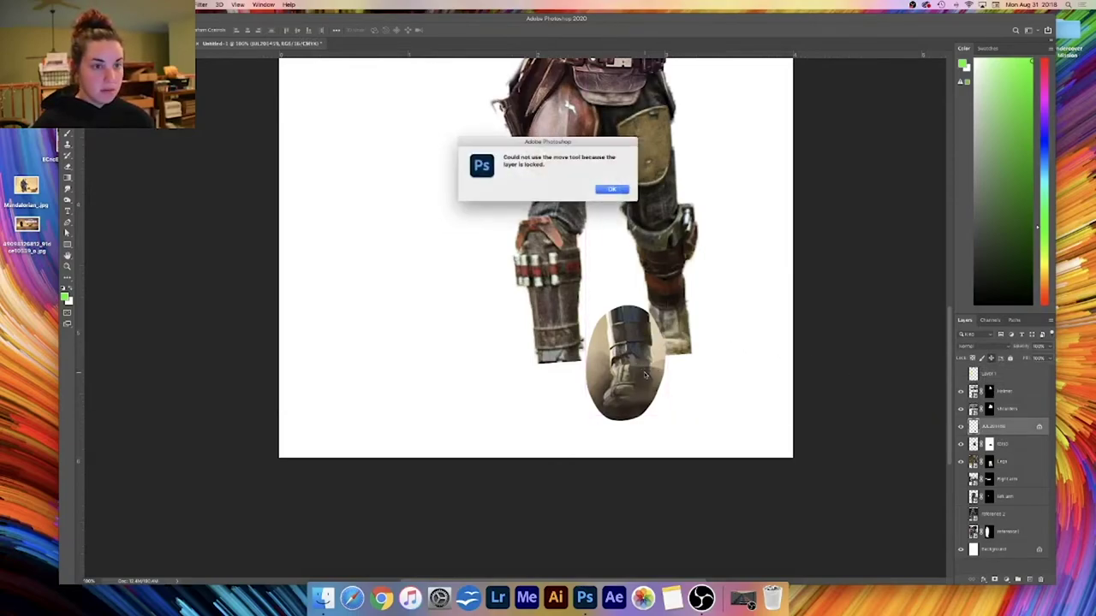
left_click(612, 190)
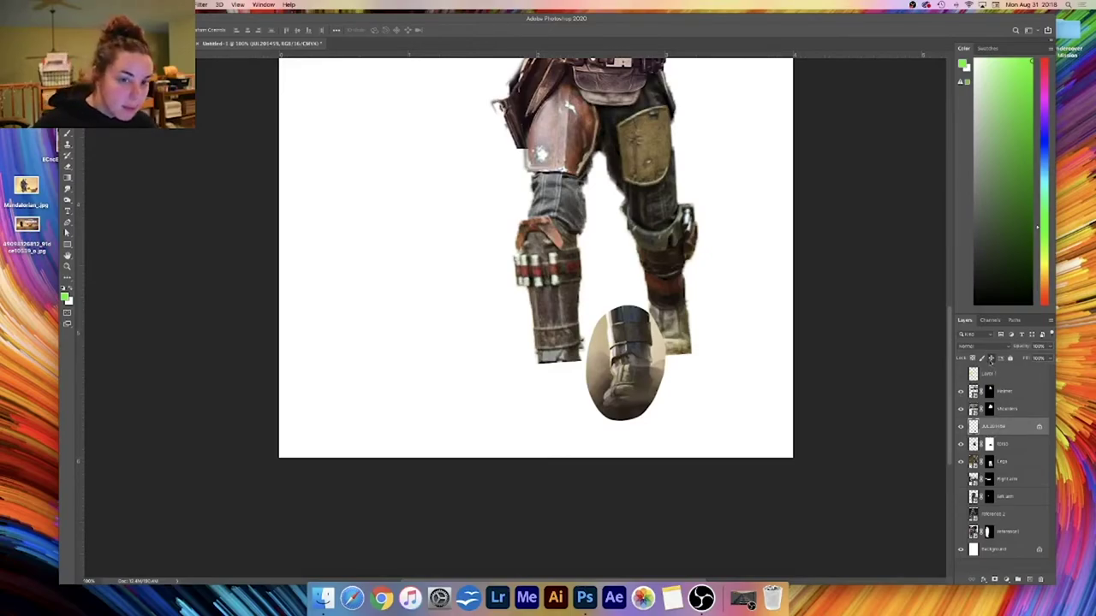
left_click_drag(672, 381, 557, 384)
- Warp the boot cutout slightly around its cuff and apply the transform
key("super+t")
right_click(513, 355)
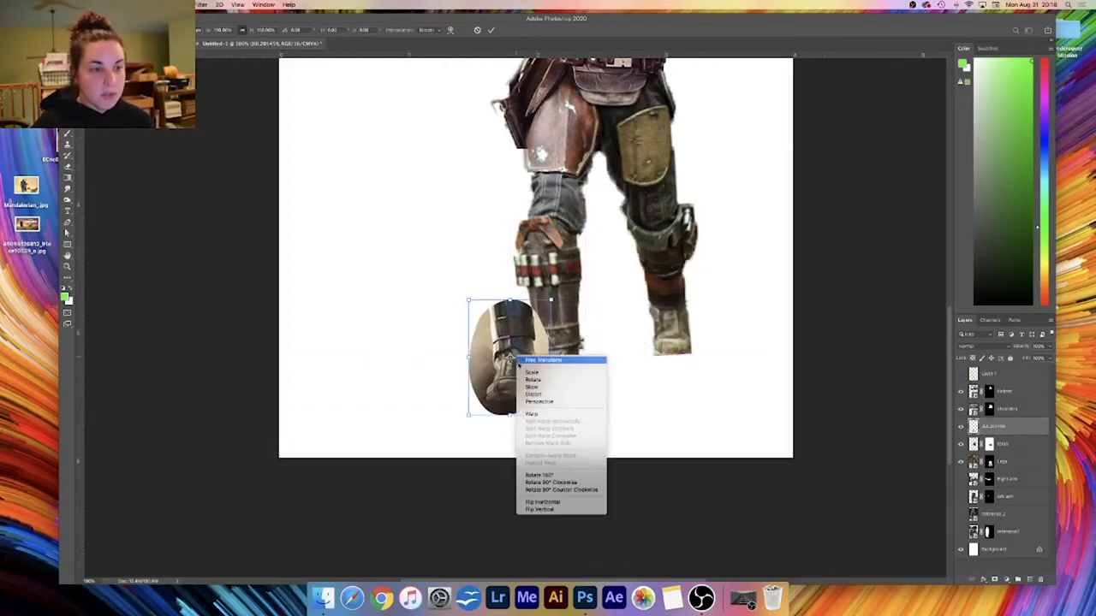
left_click(548, 412)
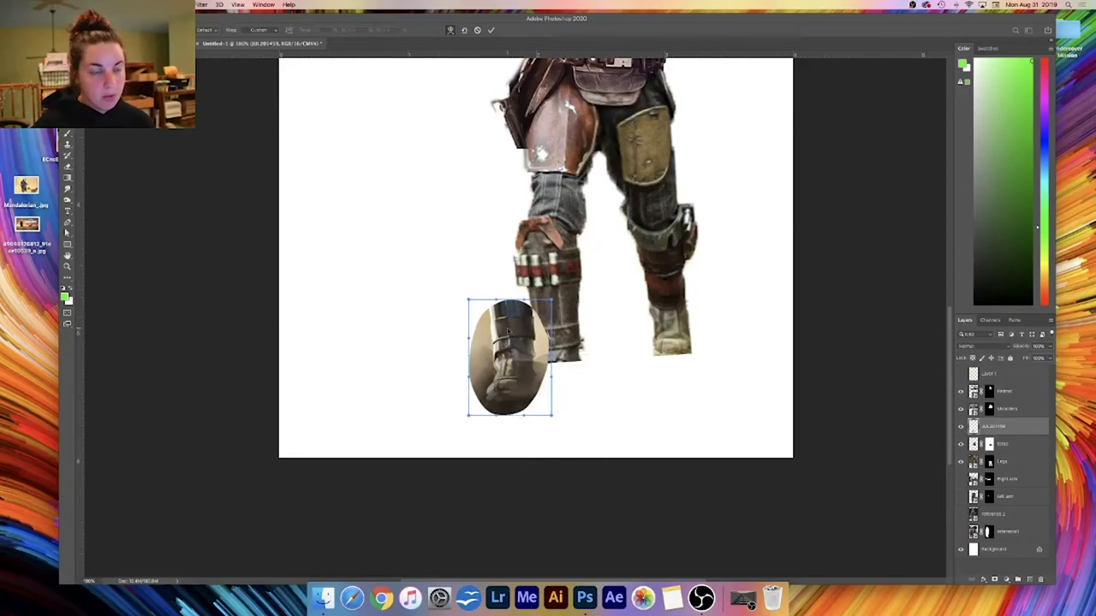
mouse_move(507, 333)
left_mouse_down()
mouse_move(508, 347)
mouse_move(515, 323)
left_mouse_up()
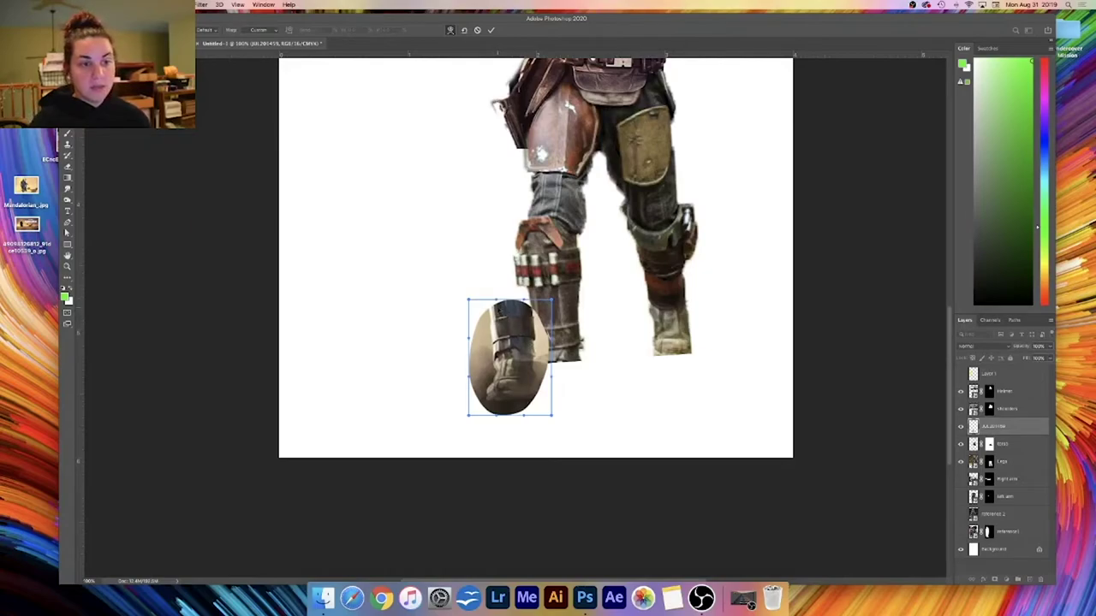
key("Return")
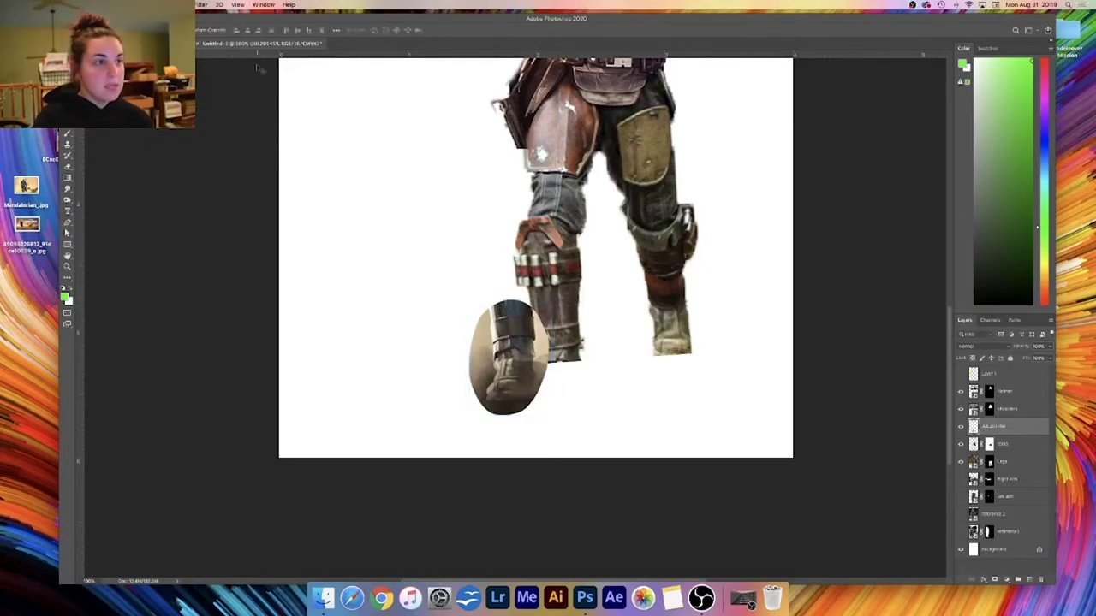
- Open the boot layer in Liquify and push the bands of the boot's cuff upward with a large warp brush
left_click(199, 4)
left_click(199, 4)
left_click(199, 5)
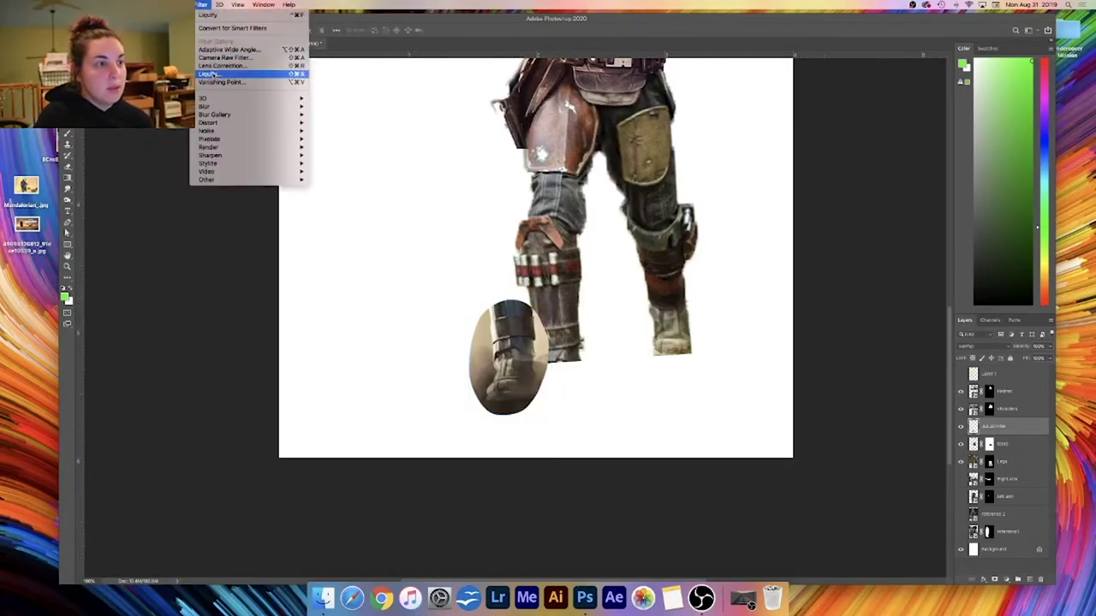
left_click(212, 74)
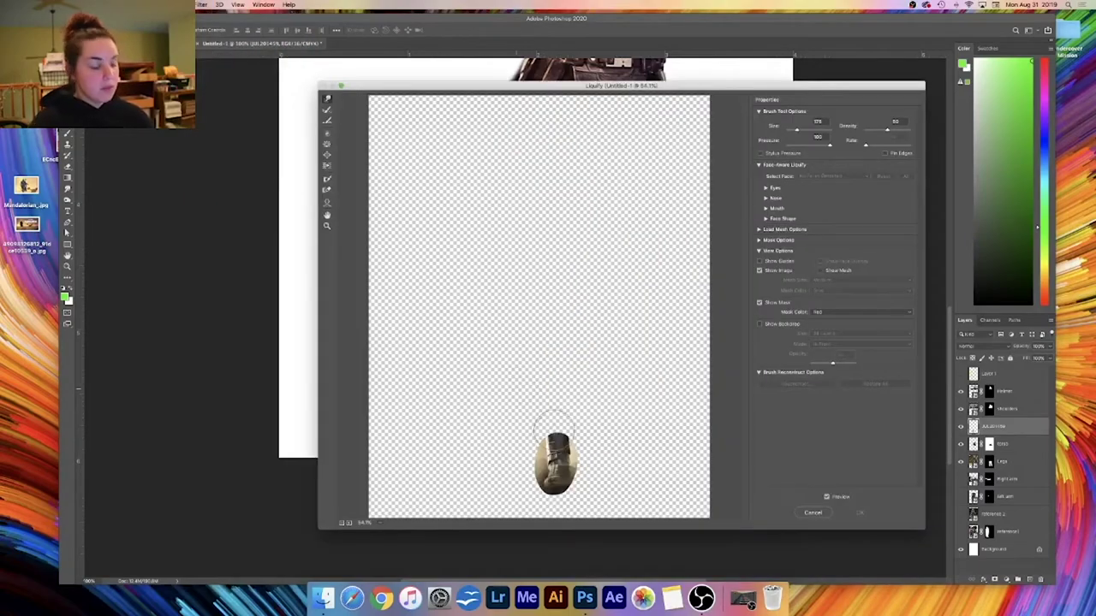
key("super+plus")
key("super+plus")
key("super+plus")
scroll(618, 311, "down", 10)
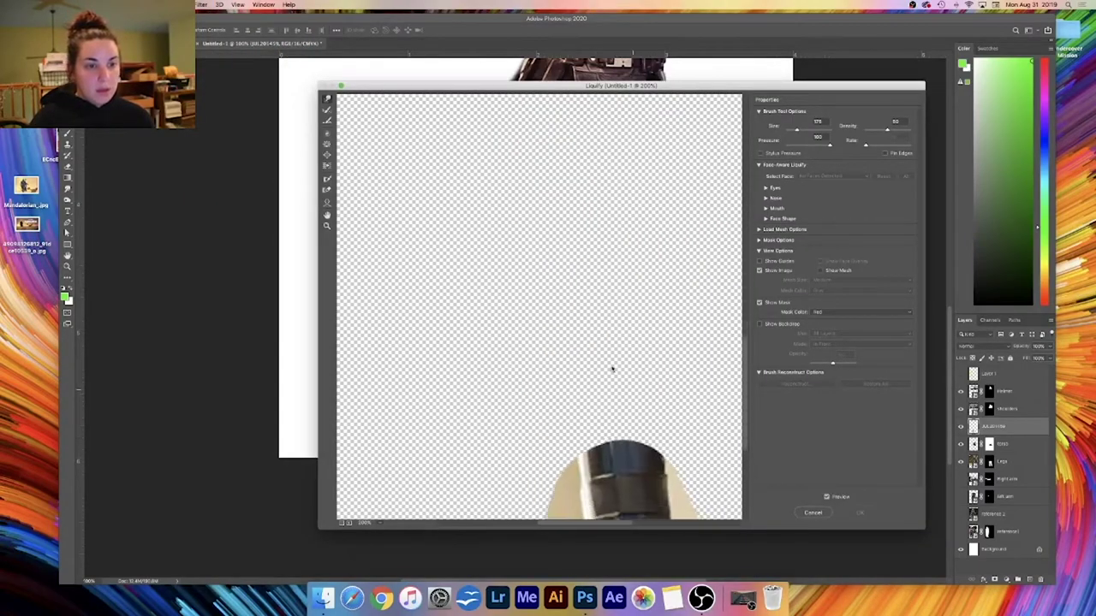
scroll(593, 378, "down", 3)
scroll(593, 378, "right", 2)
key("bracketleft")
key("bracketleft")
key("bracketleft")
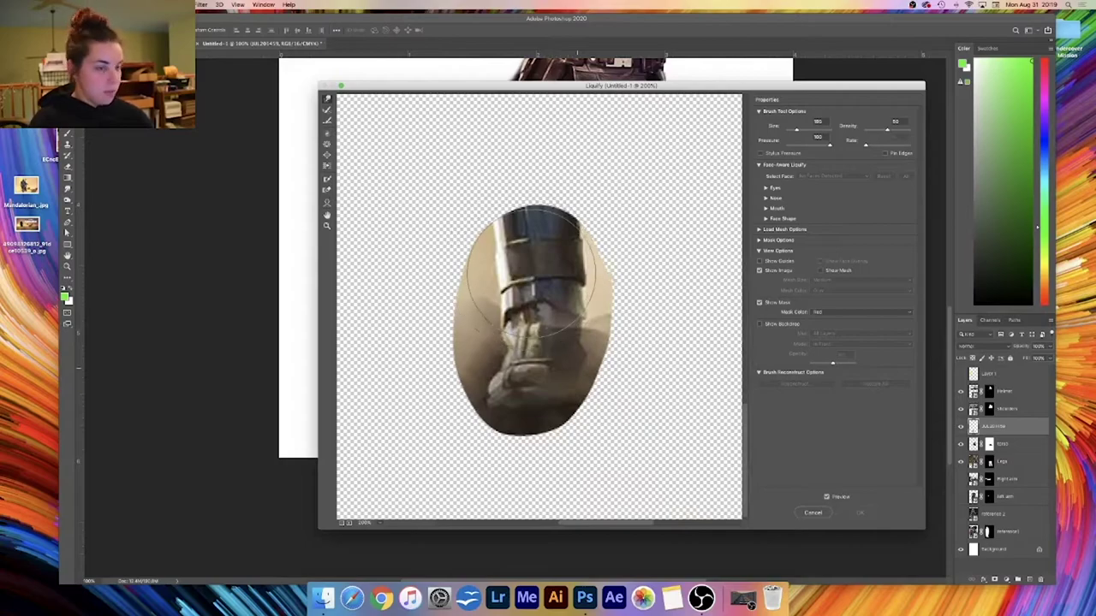
key("bracketright")
key("bracketright")
key("bracketright")
key("bracketright")
key("bracketright")
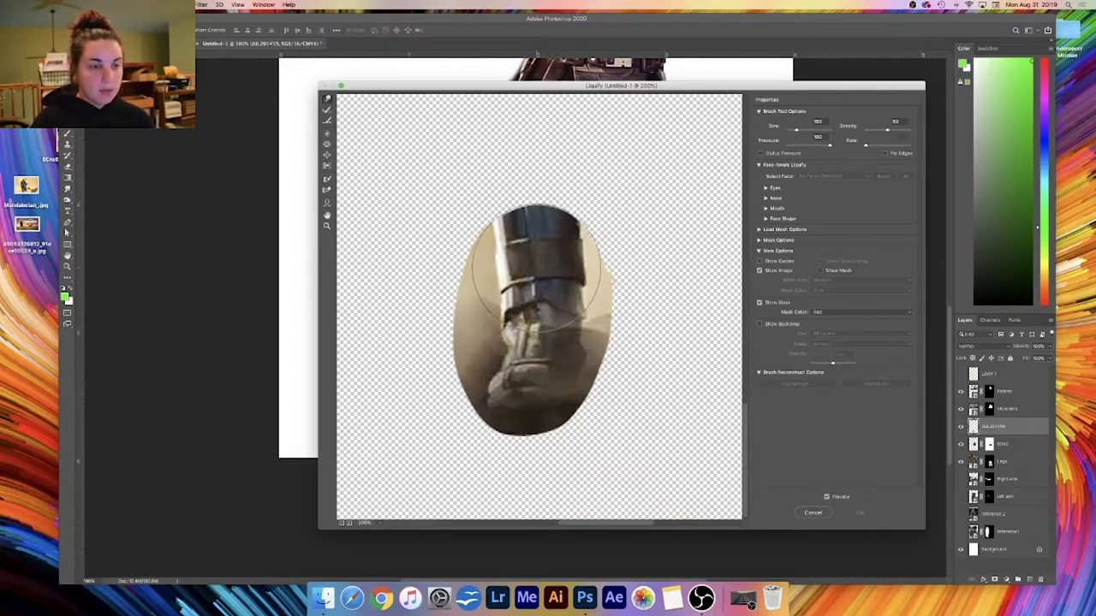
mouse_move(534, 268)
left_mouse_down()
mouse_move(503, 246)
mouse_move(531, 271)
mouse_move(487, 280)
mouse_move(485, 265)
mouse_move(587, 256)
mouse_move(483, 279)
mouse_move(506, 271)
mouse_move(481, 246)
mouse_move(487, 297)
mouse_move(485, 284)
mouse_move(535, 272)
mouse_move(594, 286)
mouse_move(600, 225)
mouse_move(590, 242)
mouse_move(586, 213)
left_mouse_up()
- Refine the outer edge of the boot's cuff with a smaller brush and apply the Liquify filter
key("bracketleft")
key("bracketleft")
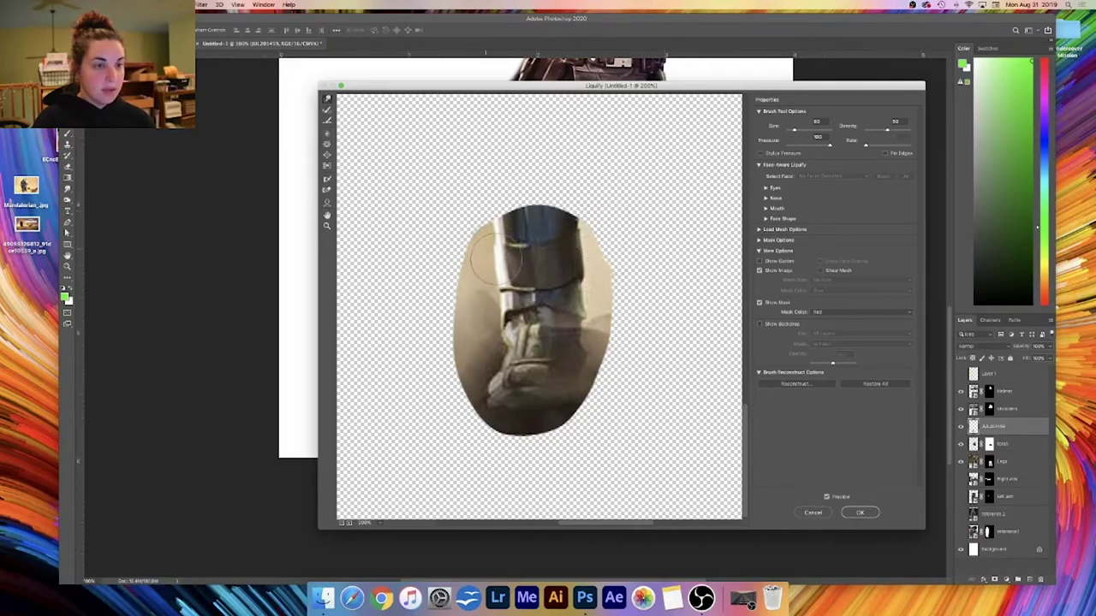
mouse_move(491, 295)
left_mouse_down()
mouse_move(490, 264)
mouse_move(494, 288)
left_mouse_up()
key("Return")
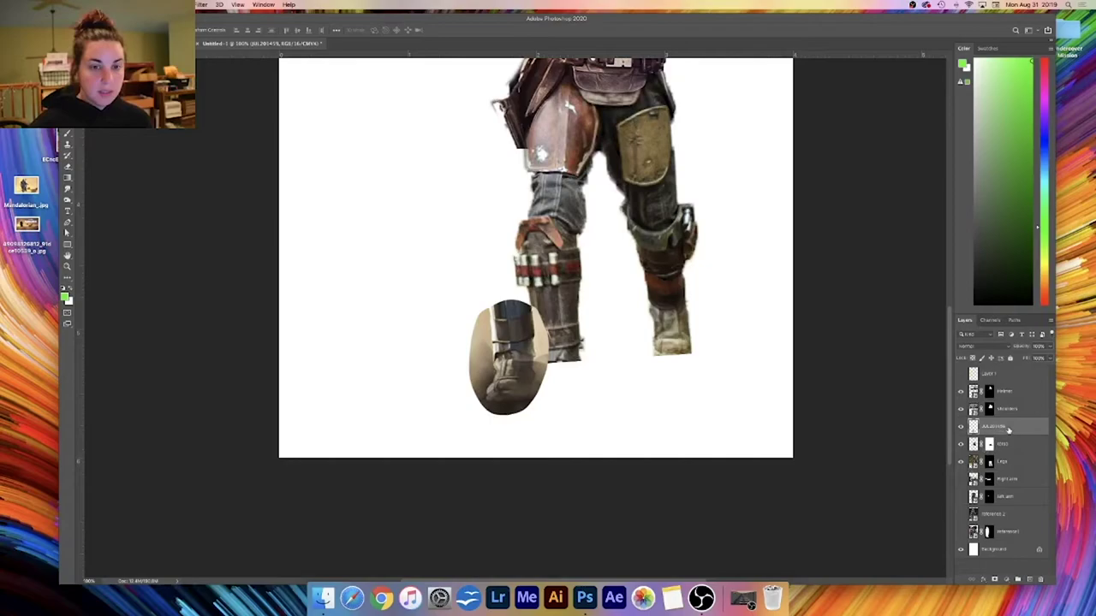
- Lower the boot layer's opacity, then move the boot over the end of the cut-off shin and rotate it slightly to fit
left_click_drag(1039, 358, 1032, 359)
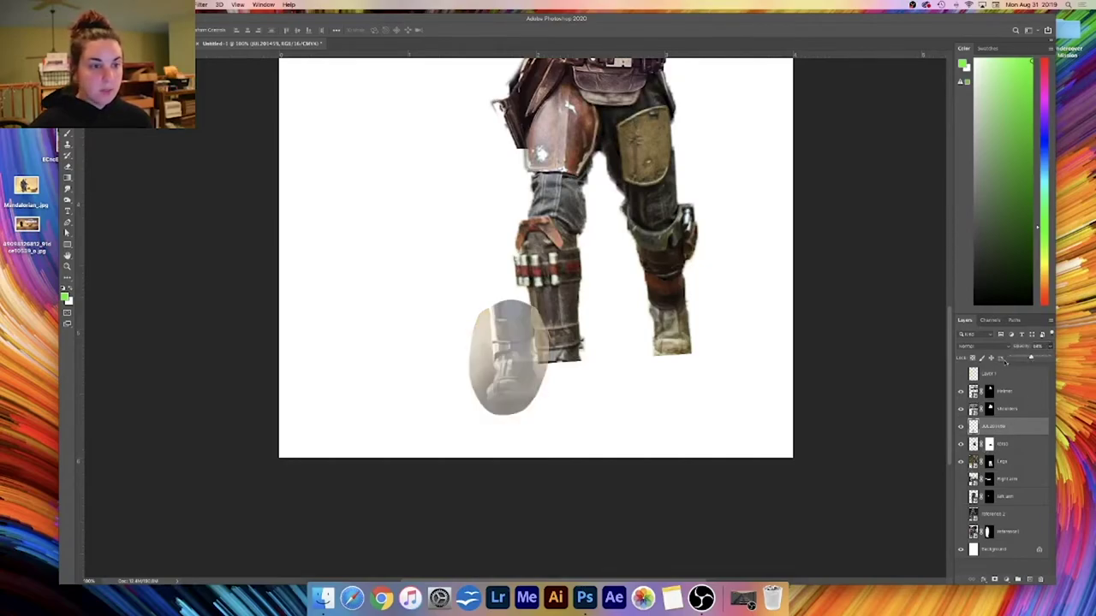
left_click_drag(517, 353, 568, 359)
key("super+t")
key("super+t")
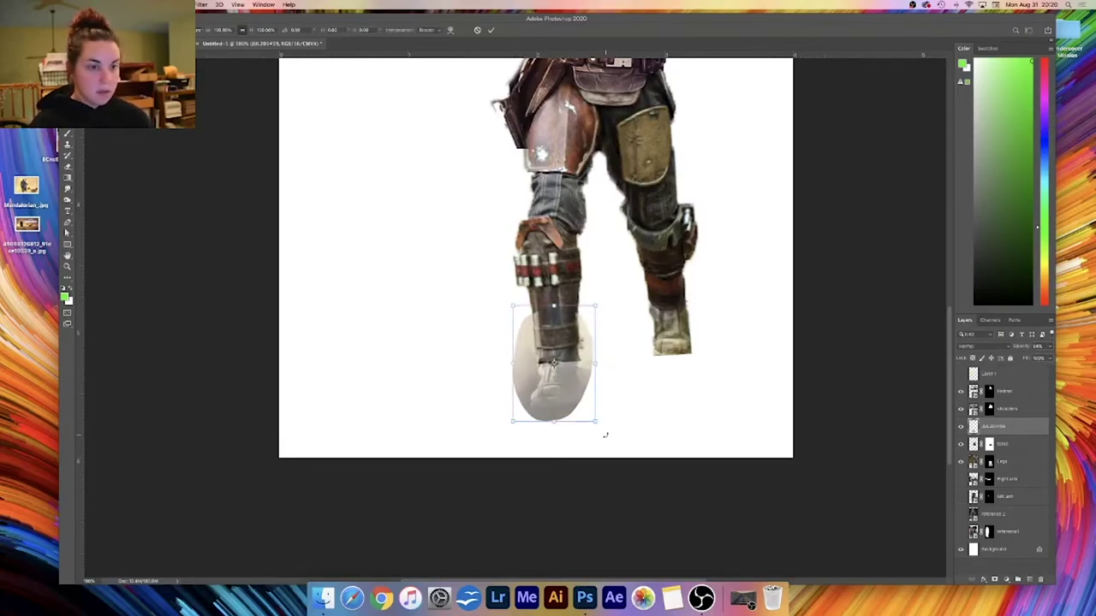
left_click_drag(596, 422, 558, 400)
key("Return")
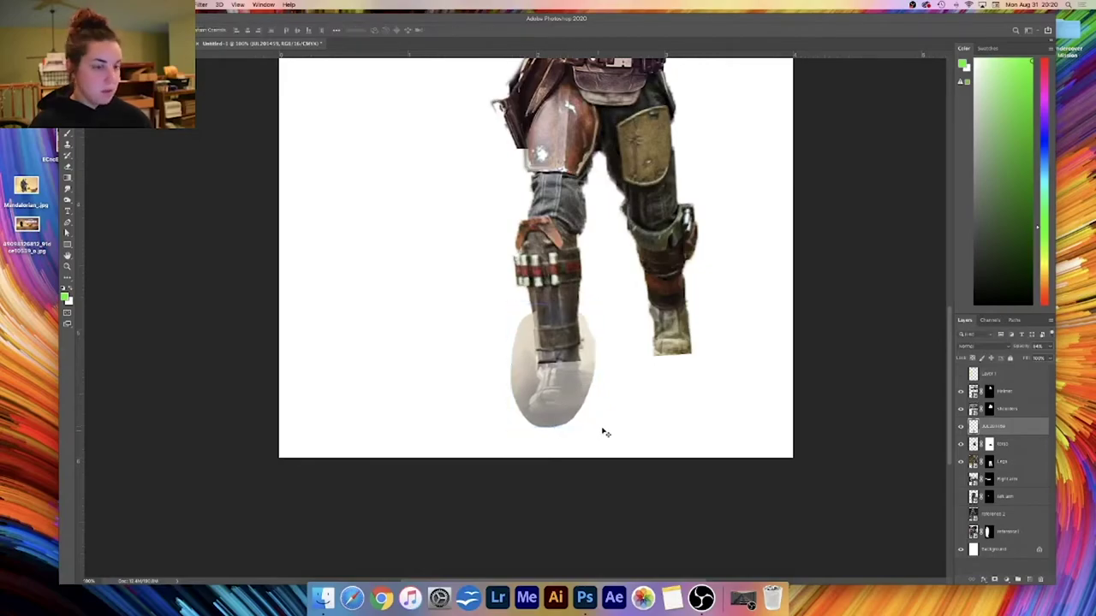
- Place the boot layer below the Legs layer and shift the boot slightly to line up with the shin
left_click_drag(1010, 428, 1003, 469)
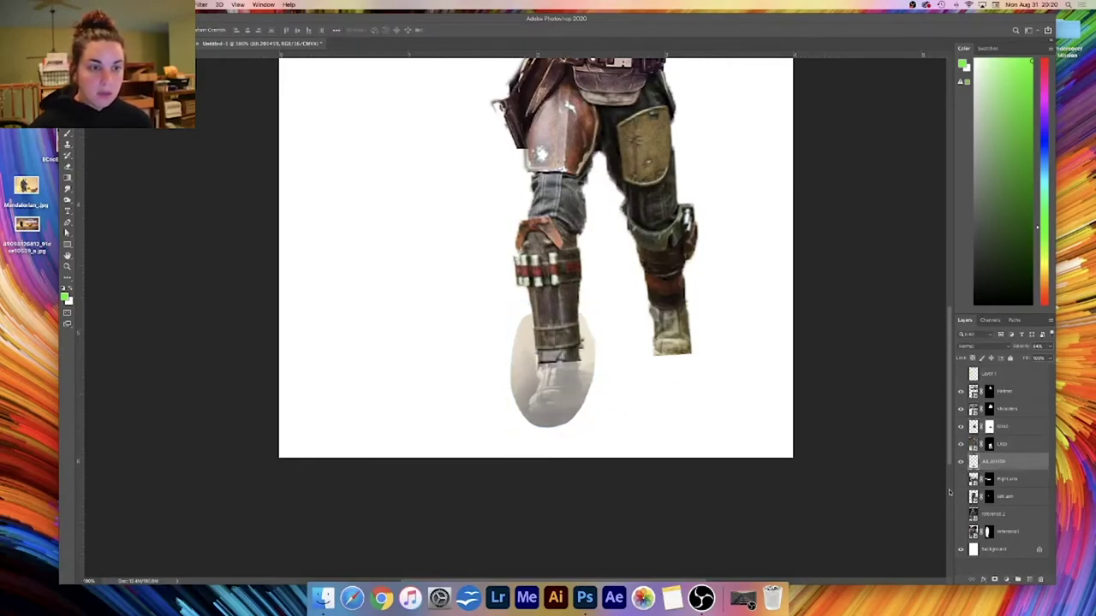
left_click_drag(561, 394, 558, 395)
left_click_drag(560, 396, 559, 399)
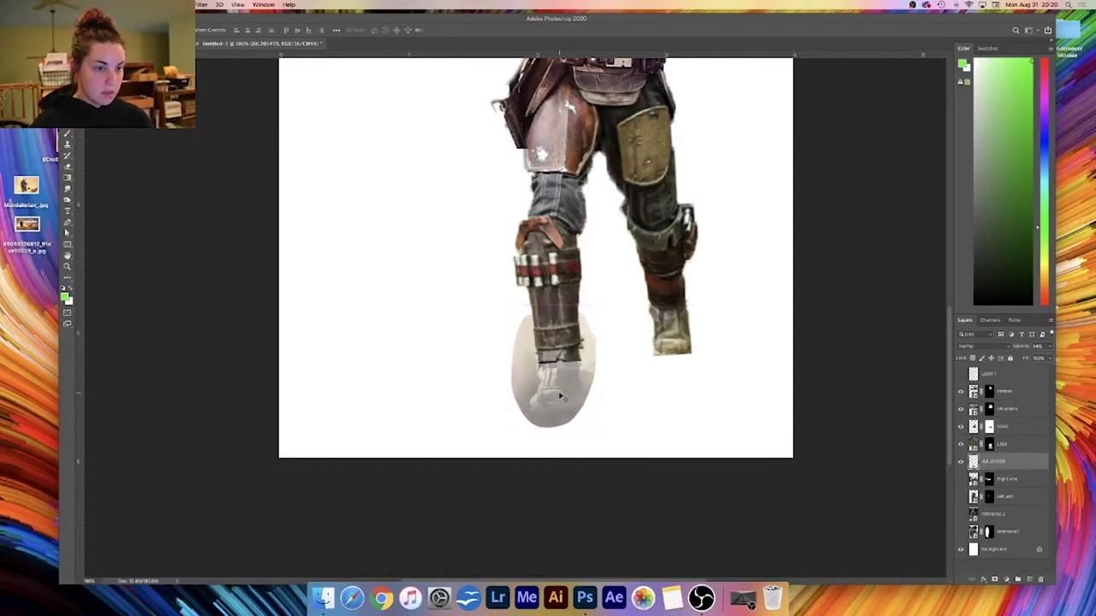
- Restore the boot layer's opacity to 100% and nudge the boot in small steps into line with the shin
left_click_drag(1046, 346, 1063, 368)
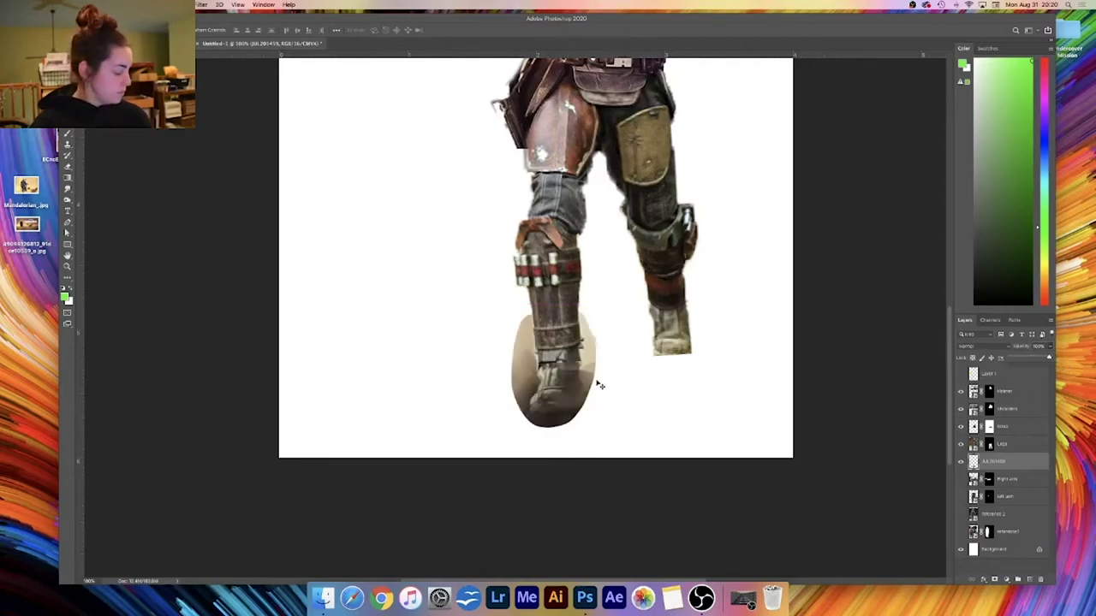
key("Down")
key("Down")
key("Right")
key("Right")
key("Left")
key("Left")
key("Right")
key("Right")
key("Up")
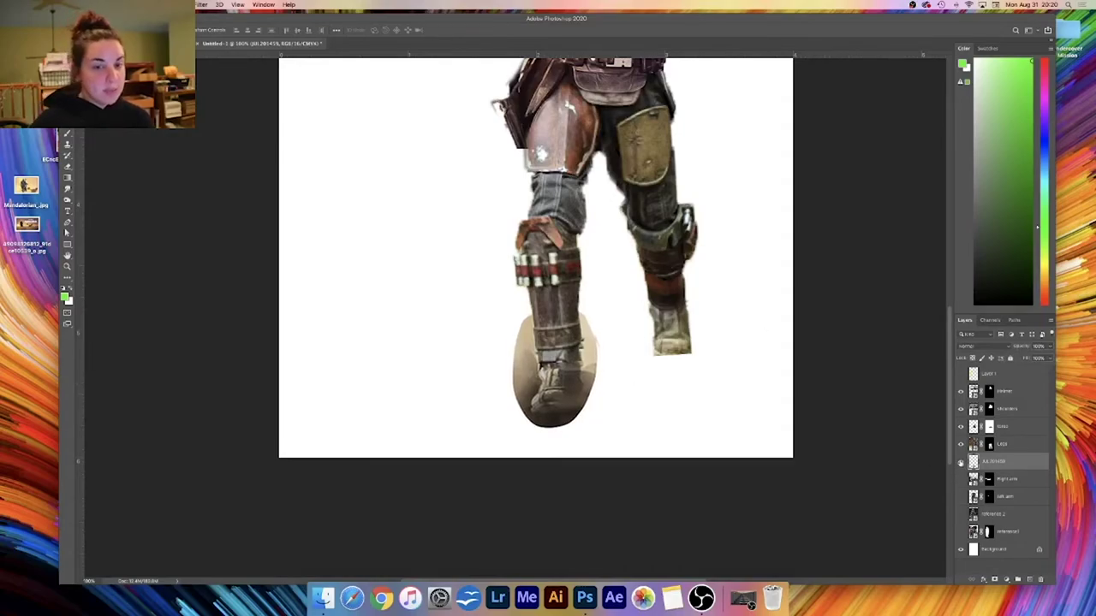
- Erase the leftover photo background around the boot directly on its layer, following the sides and sole with a small eraser
left_click(993, 579)
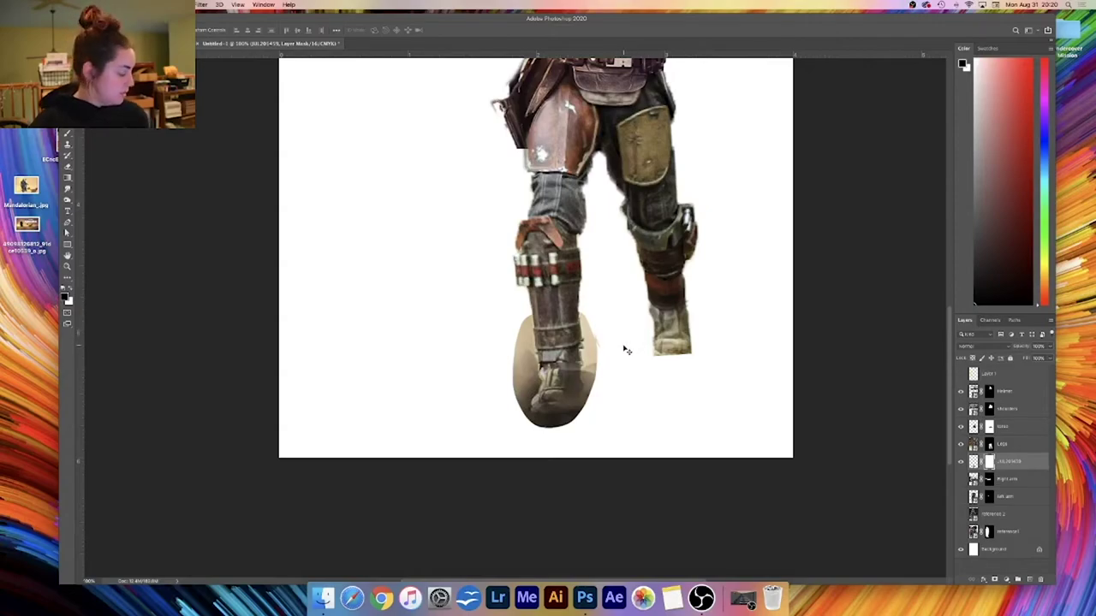
key("super+z")
key("e")
key("bracketleft")
key("bracketleft")
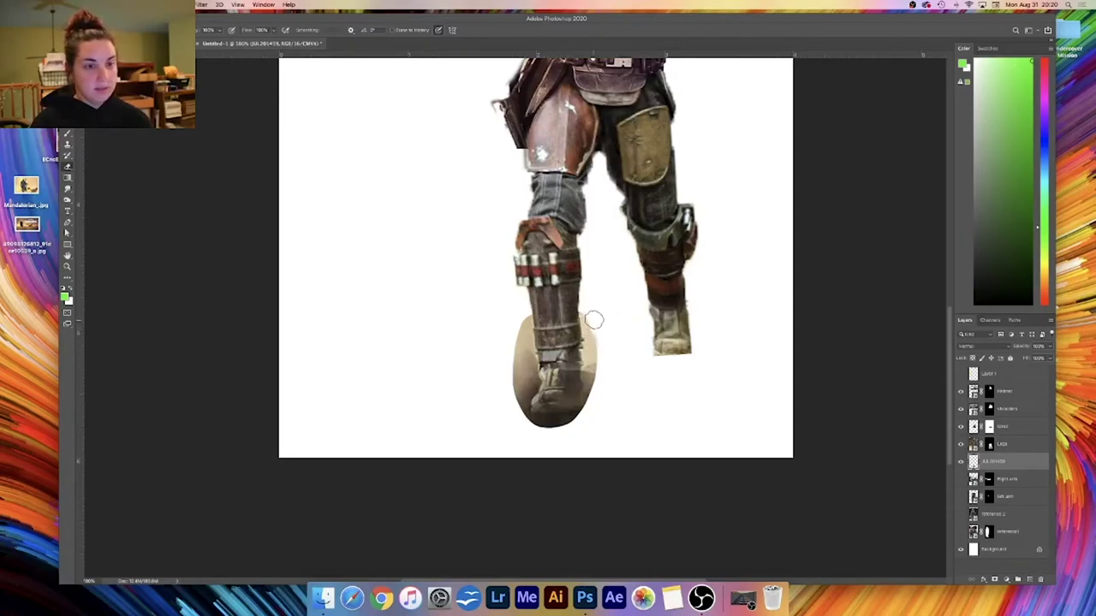
left_click_drag(593, 314, 594, 397)
left_click_drag(515, 329, 529, 385)
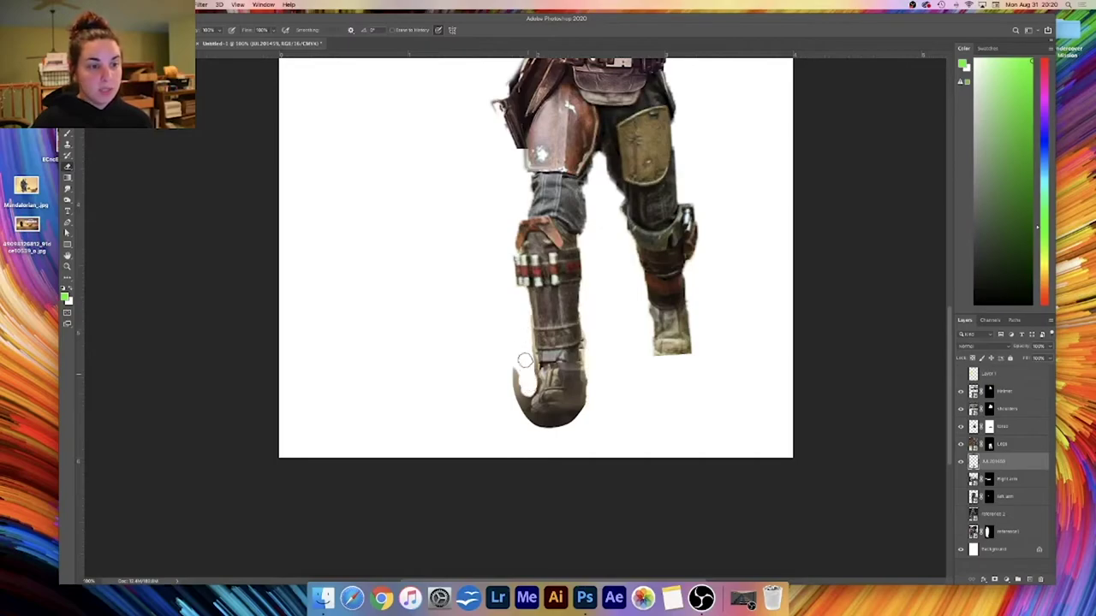
mouse_move(516, 311)
left_mouse_down()
mouse_move(513, 377)
mouse_move(518, 367)
mouse_move(518, 405)
mouse_move(534, 433)
mouse_move(522, 428)
mouse_move(577, 426)
mouse_move(520, 427)
mouse_move(579, 425)
left_mouse_up()
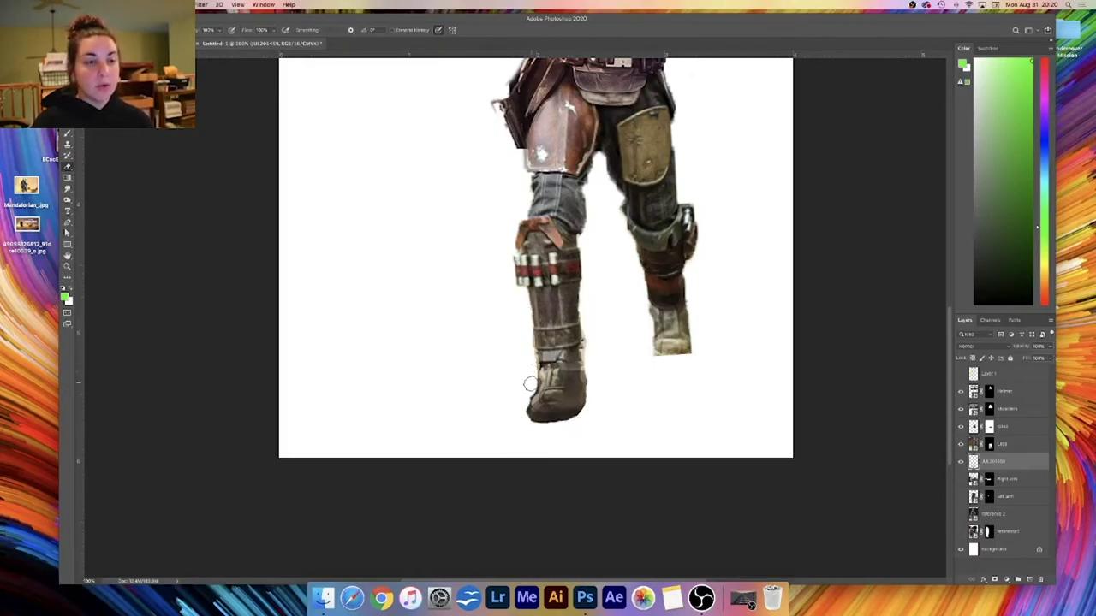
mouse_move(526, 393)
left_mouse_down()
mouse_move(521, 413)
mouse_move(524, 404)
left_mouse_up()
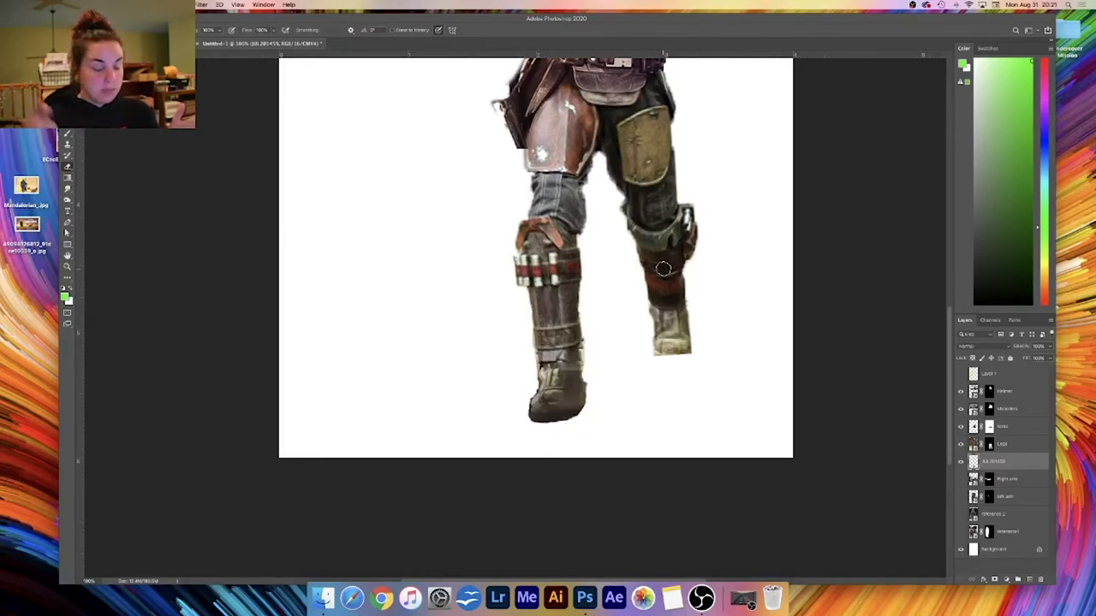
- Save the document to the Desktop as a Photoshop file named Mandalorian, keeping Maximize Compatibility on
key("super+s")
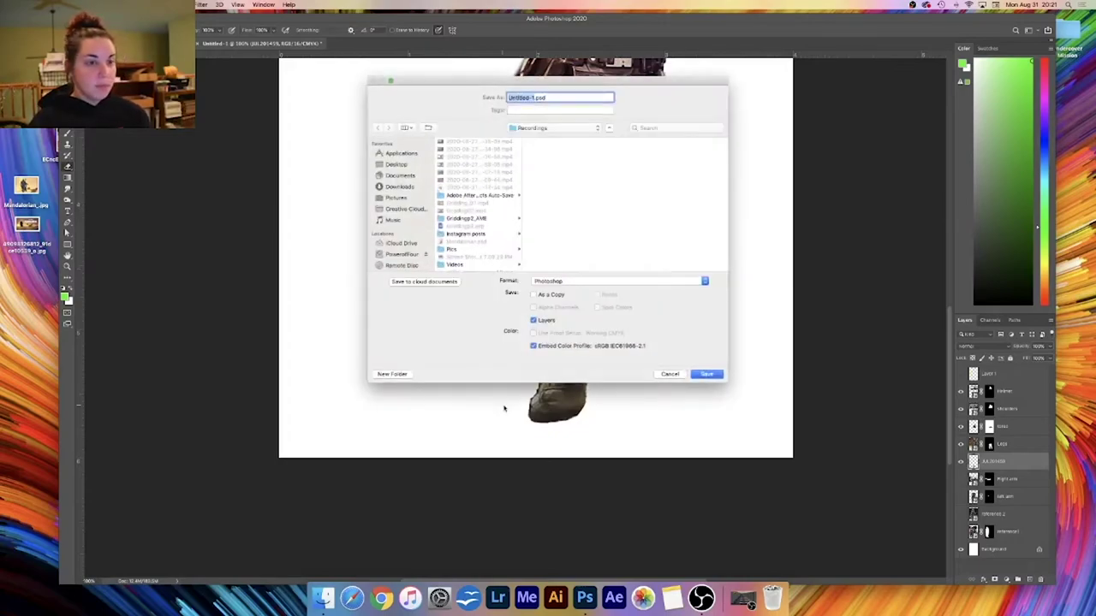
left_click(419, 164)
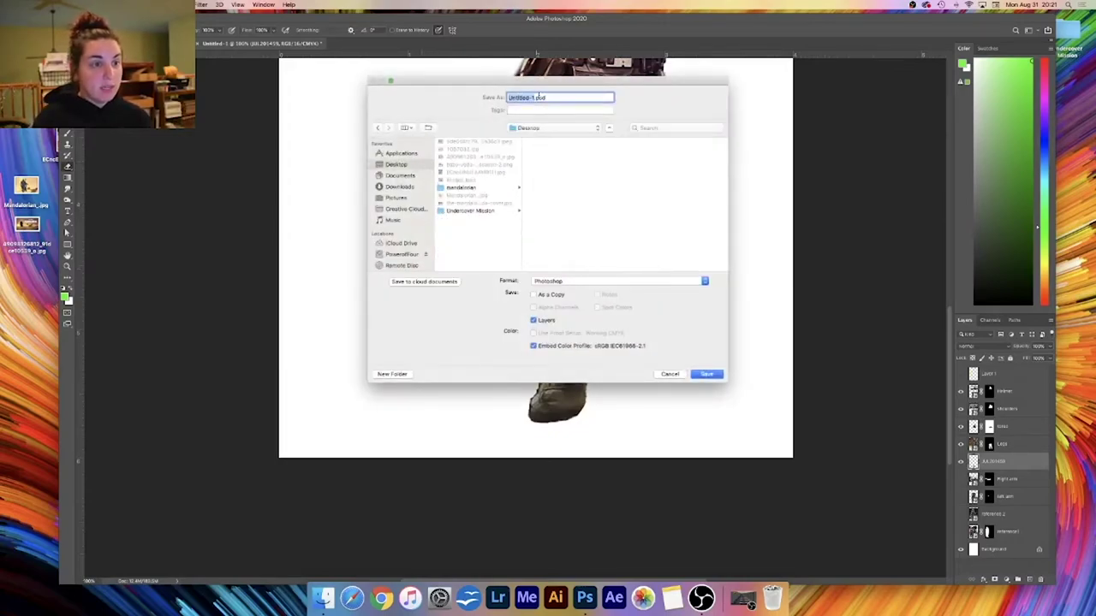
type("Mandalorian")
key("Return")
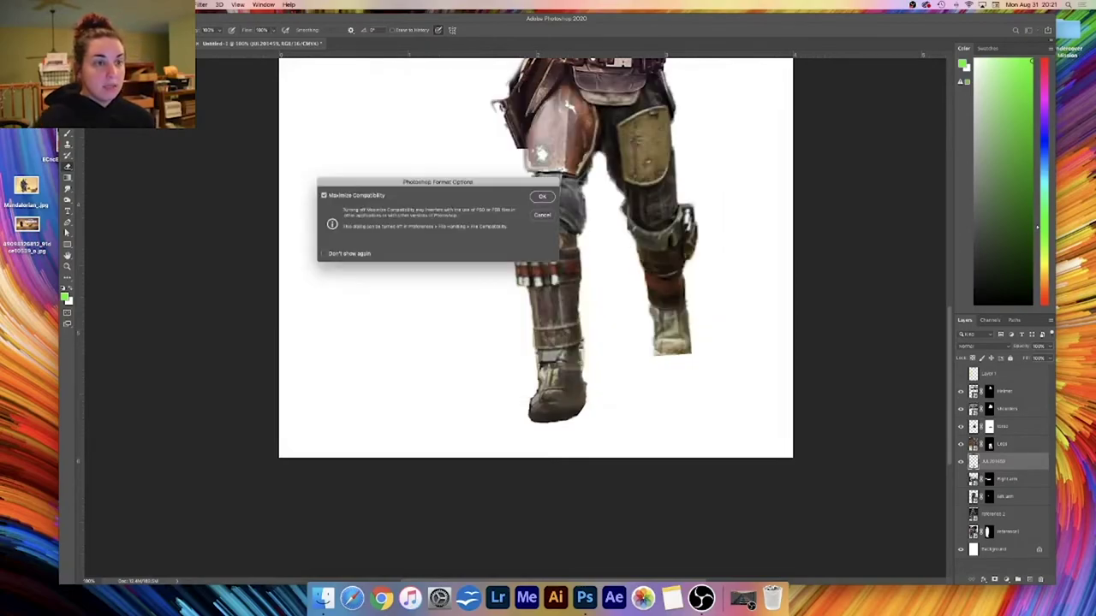
key("Return")
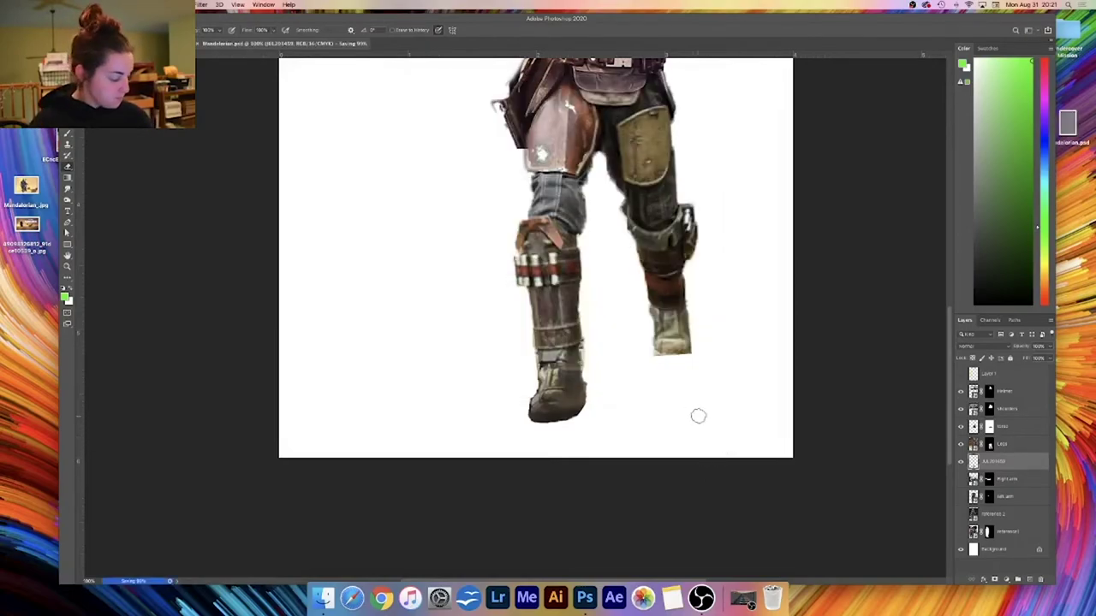
- Remove the horizontal guide at the top of the helmet
scroll(730, 406, "right", 5)
scroll(730, 405, "up", 4)
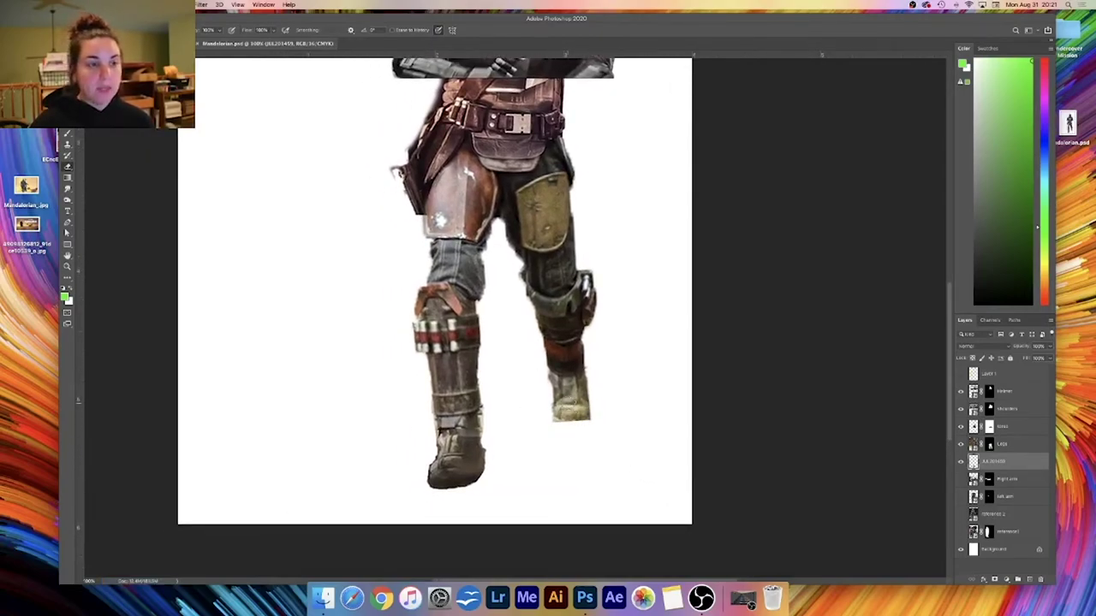
key("super+0")
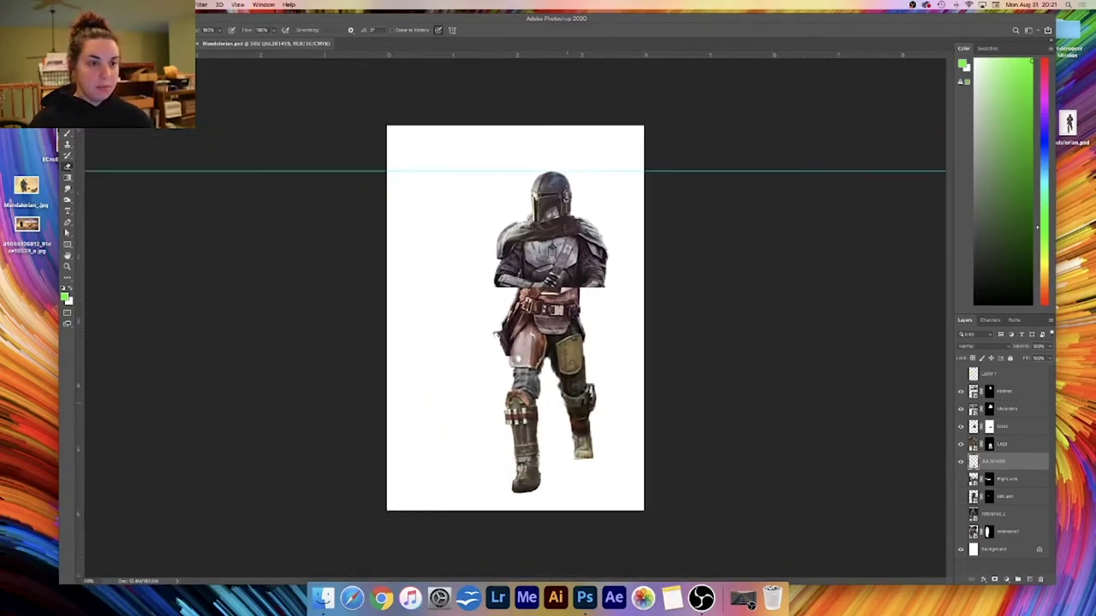
key("super+equal")
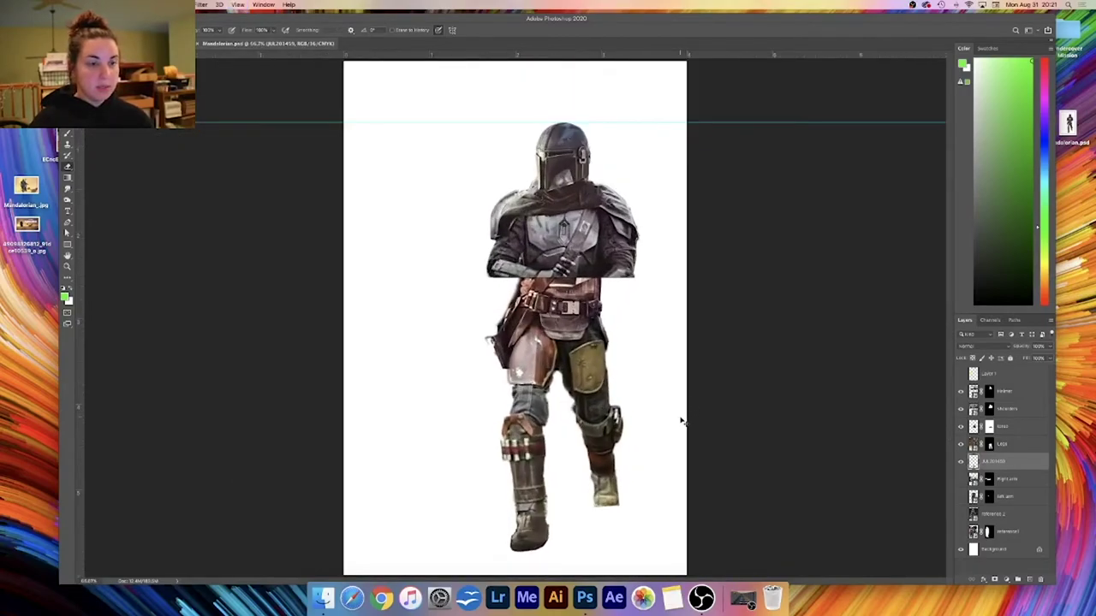
key("v")
left_click_drag(707, 124, 654, 7)
key("super+z")
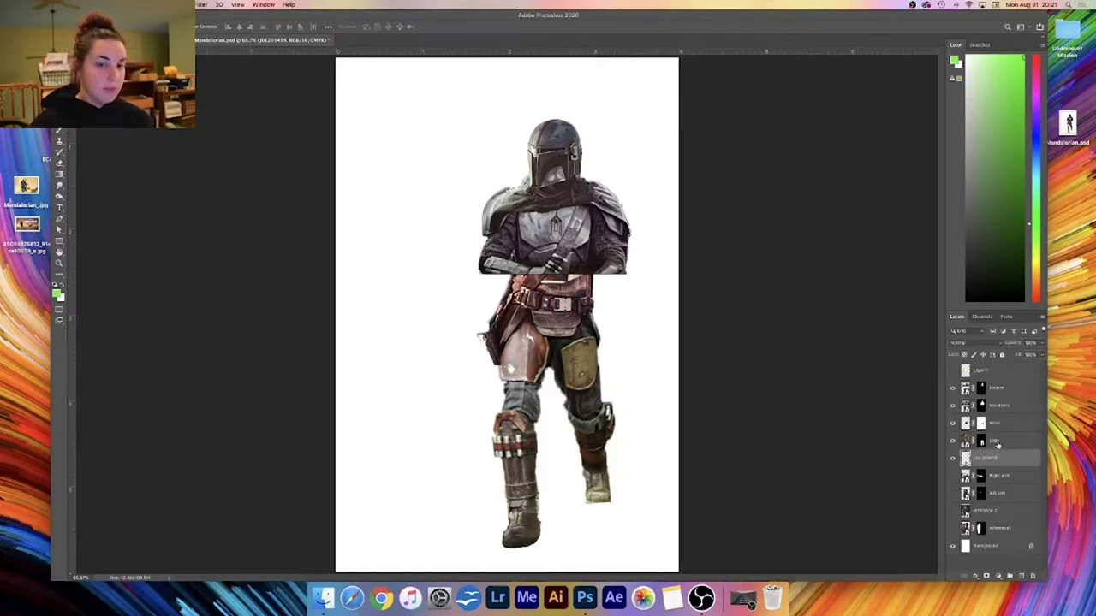
- Show the Right arm layer and move it up the layer stack, directly above the helmet layer
left_click(1000, 442)
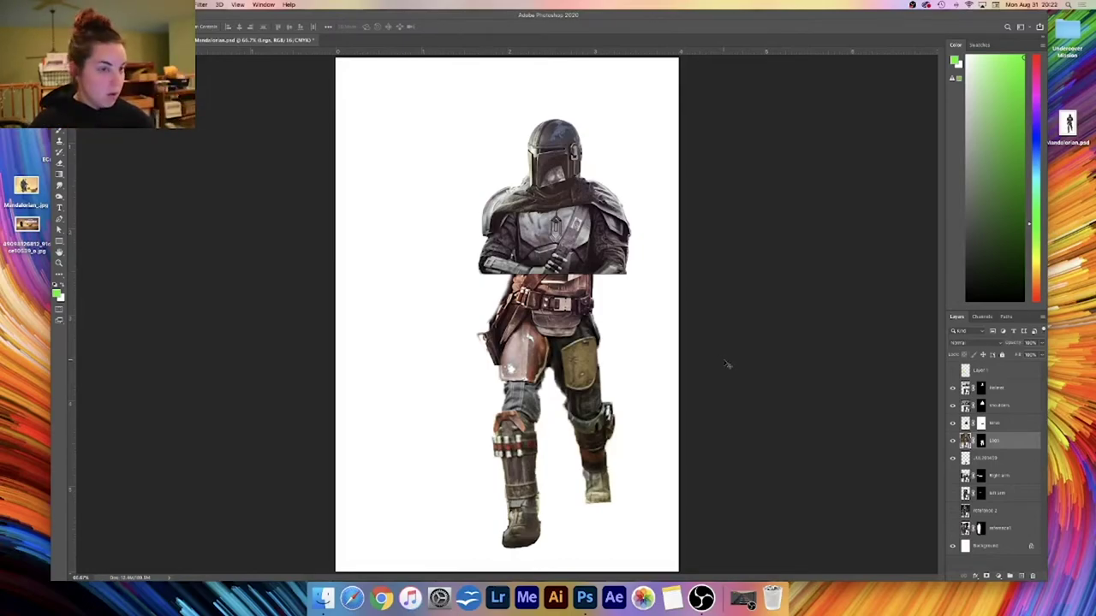
key("super+plus")
scroll(648, 436, "up", 3)
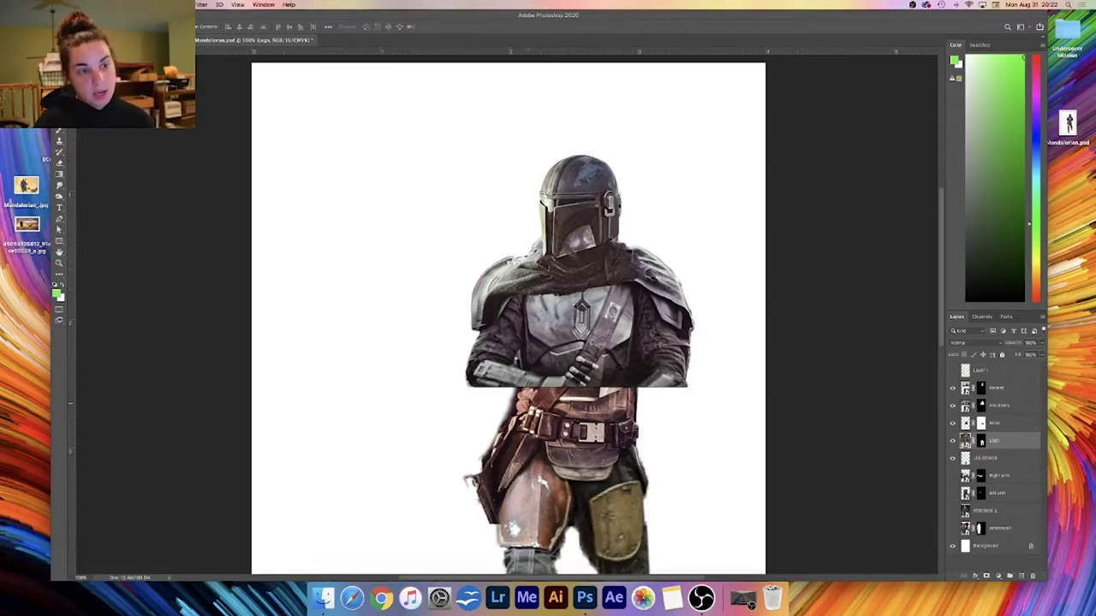
left_click(952, 476)
left_click(1007, 482)
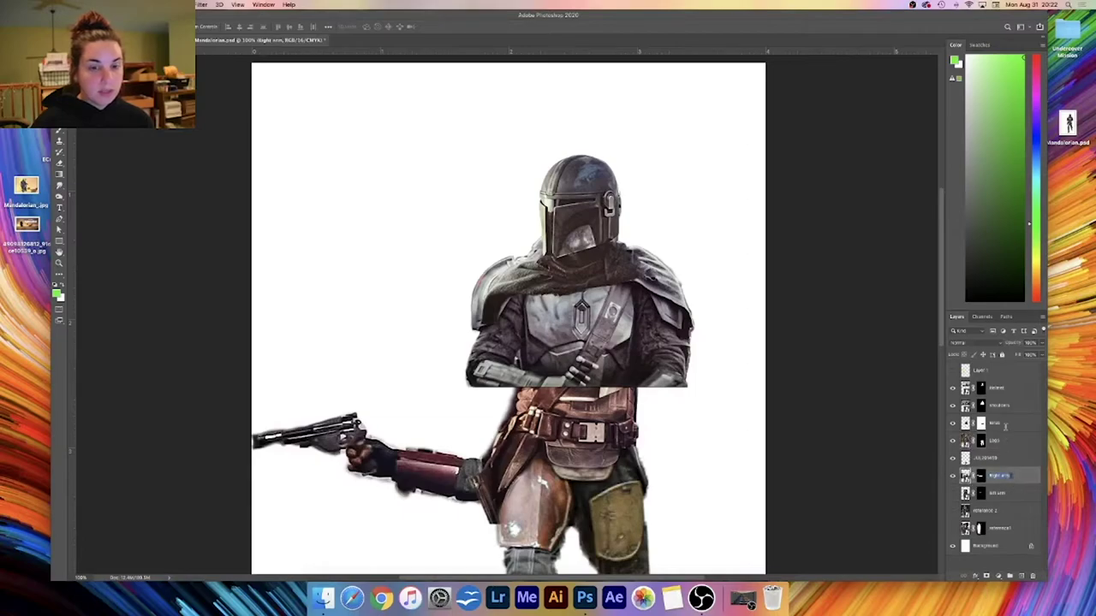
key("Return")
double_click(1021, 476)
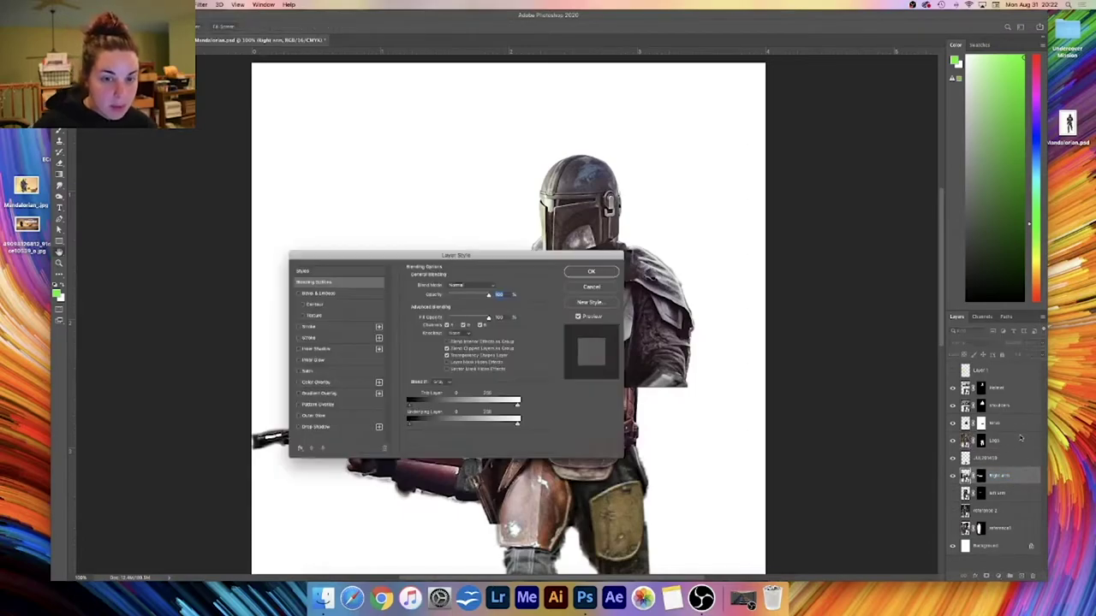
left_click(605, 287)
left_click_drag(1028, 469, 1011, 383)
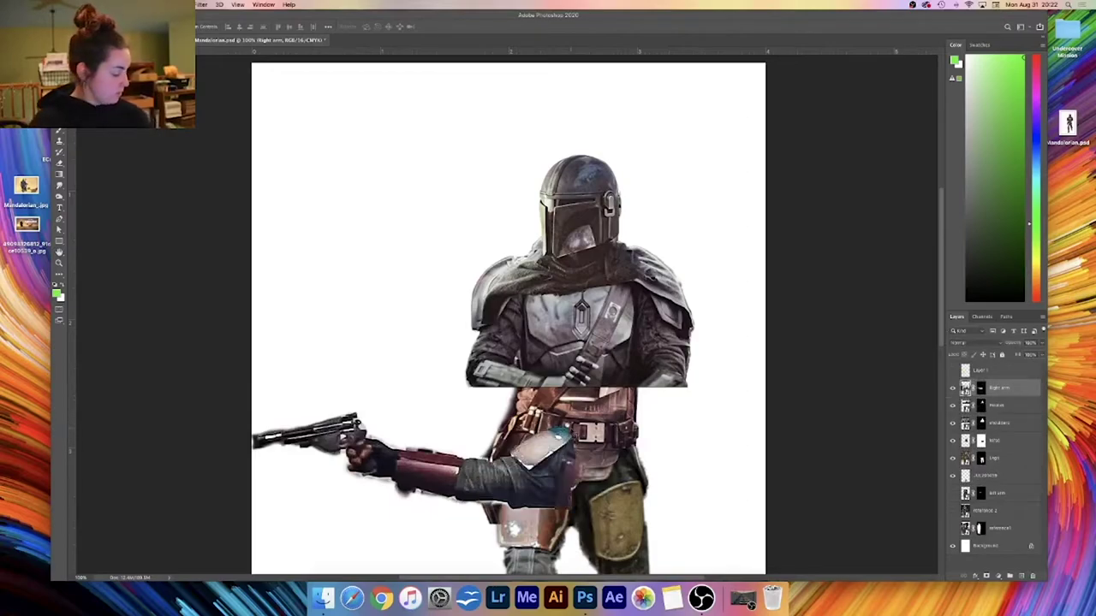
- Move the right arm up to shoulder height and hide the separate helmet layer
left_click_drag(556, 459, 517, 268)
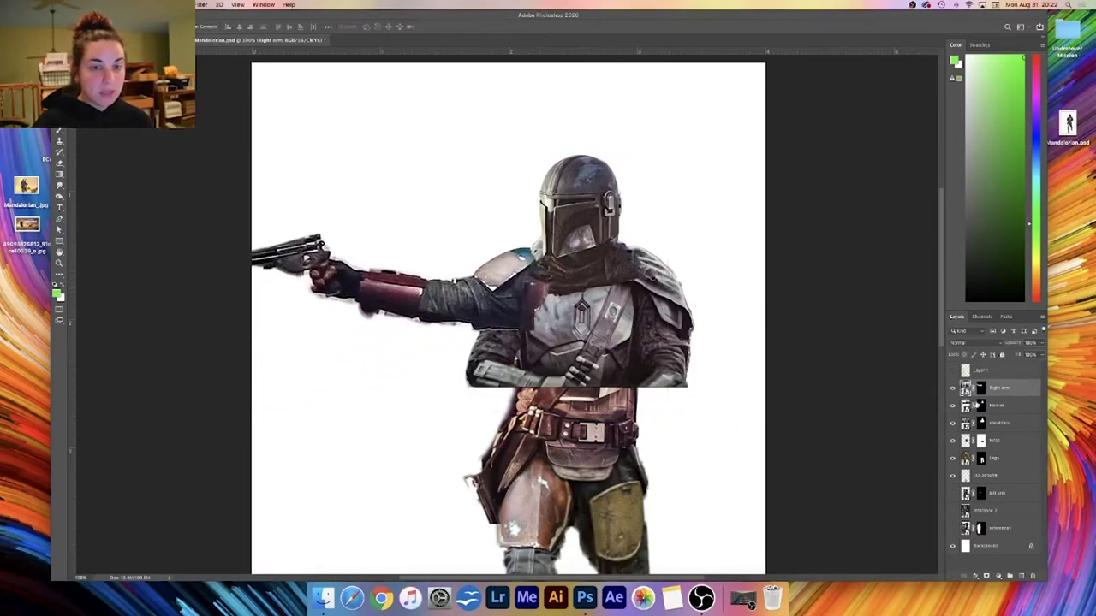
left_click(951, 406)
left_click_drag(511, 308, 557, 298)
- Rotate the right arm so the pistol points down, and place the arm beside the shoulder
key("ctrl+t")
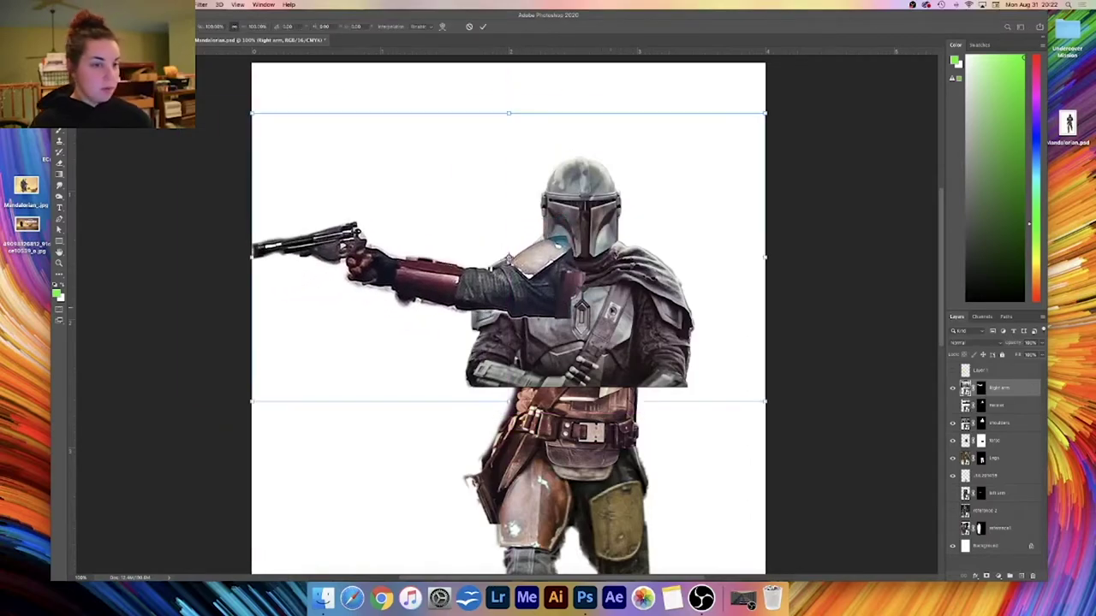
left_click_drag(781, 343, 466, 318)
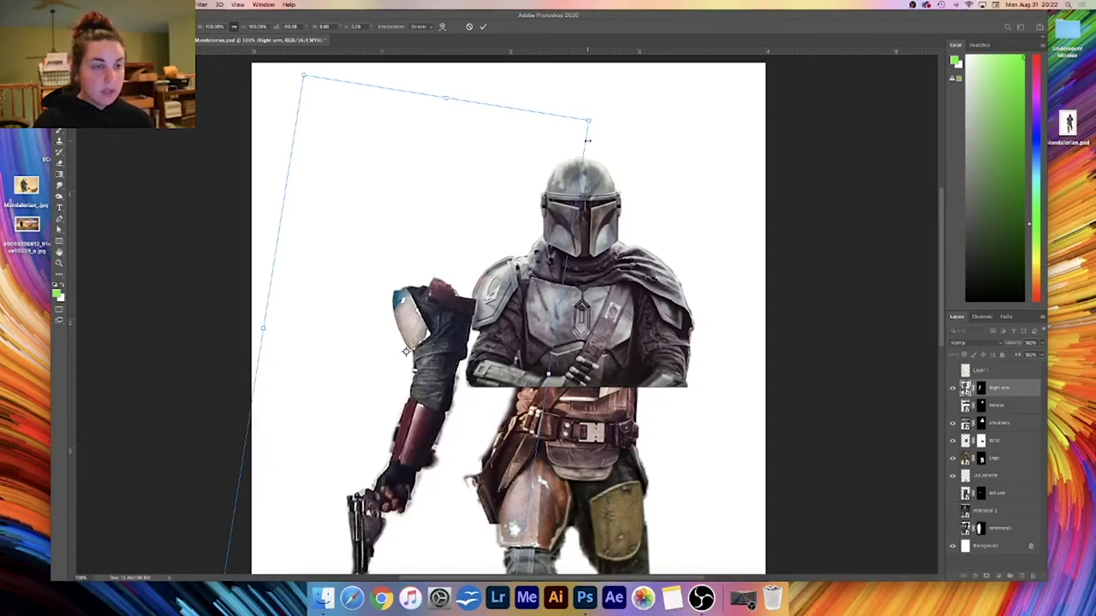
left_click_drag(590, 121, 570, 144)
left_click_drag(433, 337, 465, 263)
key("Return")
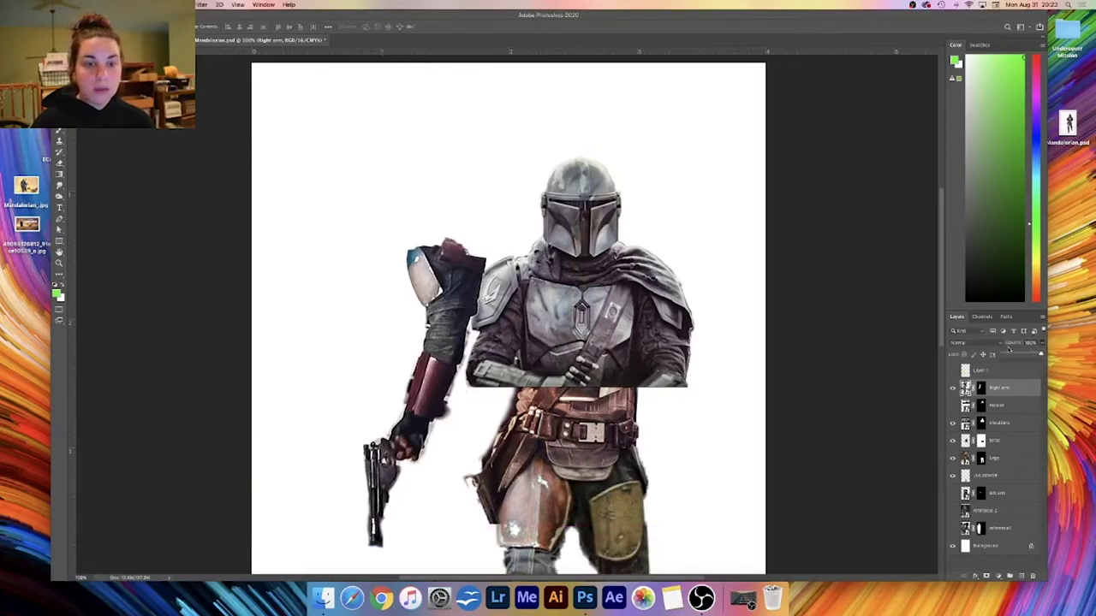
- Lower the arm layer's opacity to 40%, move it over the torso's shoulder, and enlarge it slightly to match the body
key("1")
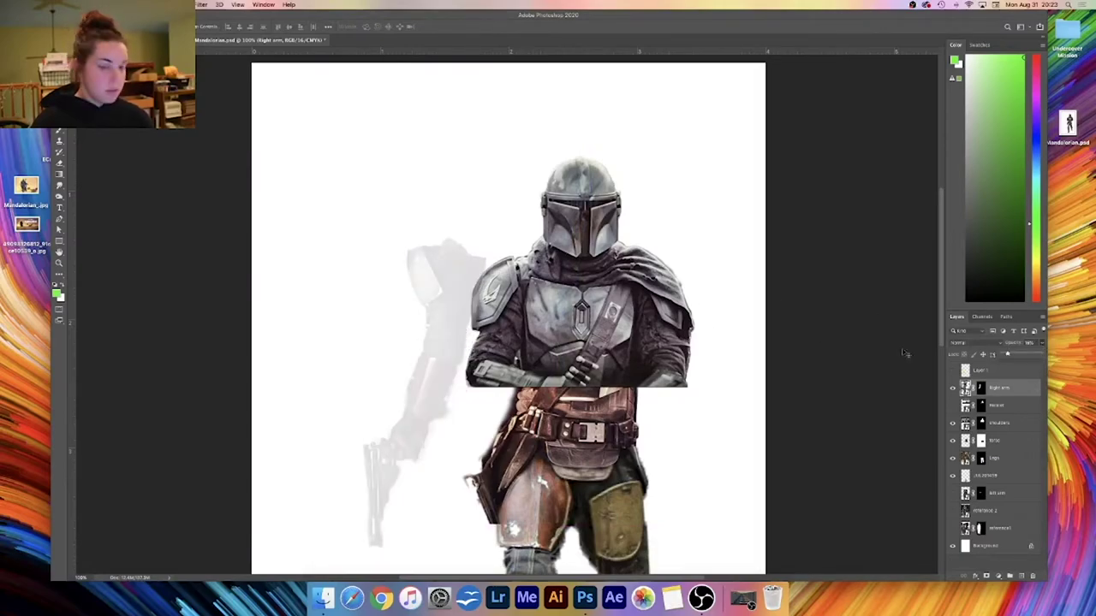
key("Return")
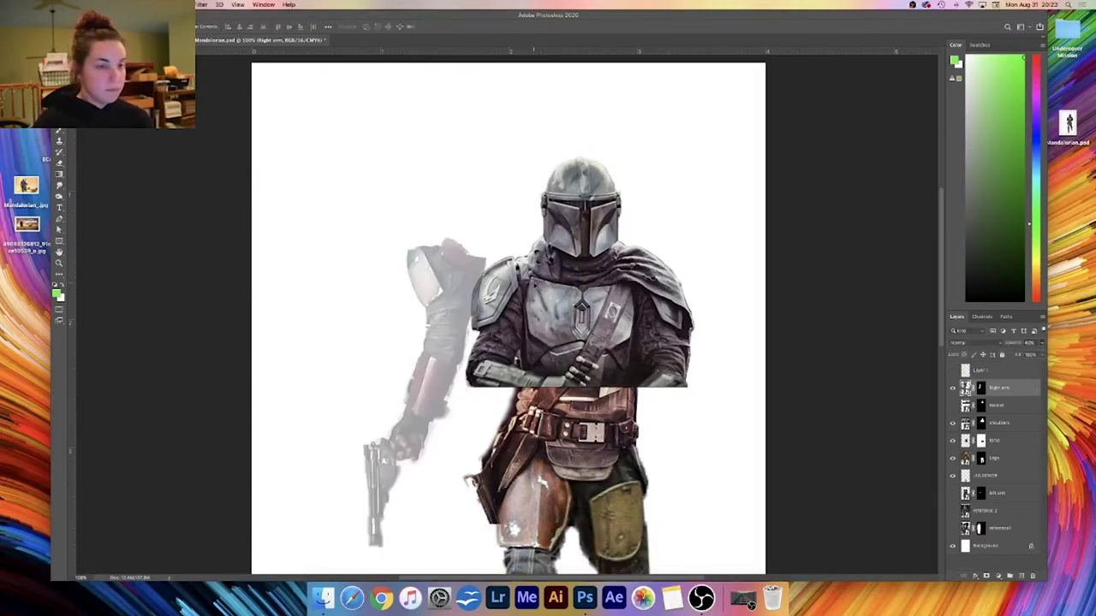
left_click_drag(448, 298, 503, 313)
key("ctrl+t")
left_click_drag(652, 220, 685, 222)
mouse_move(521, 306)
left_mouse_down()
mouse_move(548, 290)
mouse_move(520, 306)
left_mouse_up()
left_click_drag(684, 88, 697, 74)
mouse_move(552, 245)
left_mouse_down()
mouse_move(545, 306)
mouse_move(552, 242)
left_mouse_up()
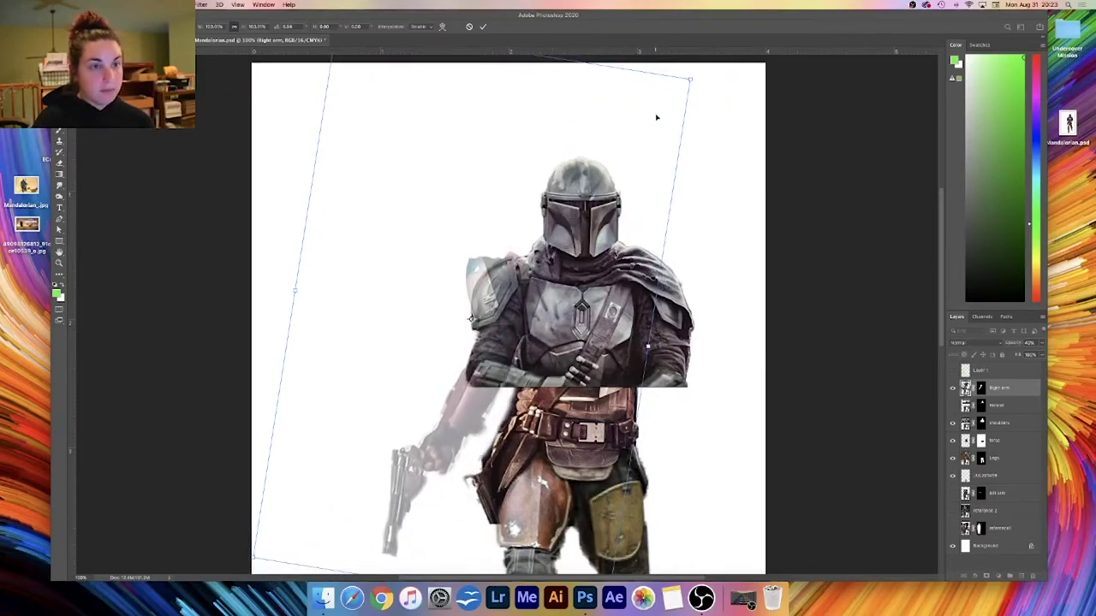
- Restore the arm layer's opacity to 100% and rotate the arm outward and slightly upward, seating its upper end at the shoulder
left_click(1040, 344)
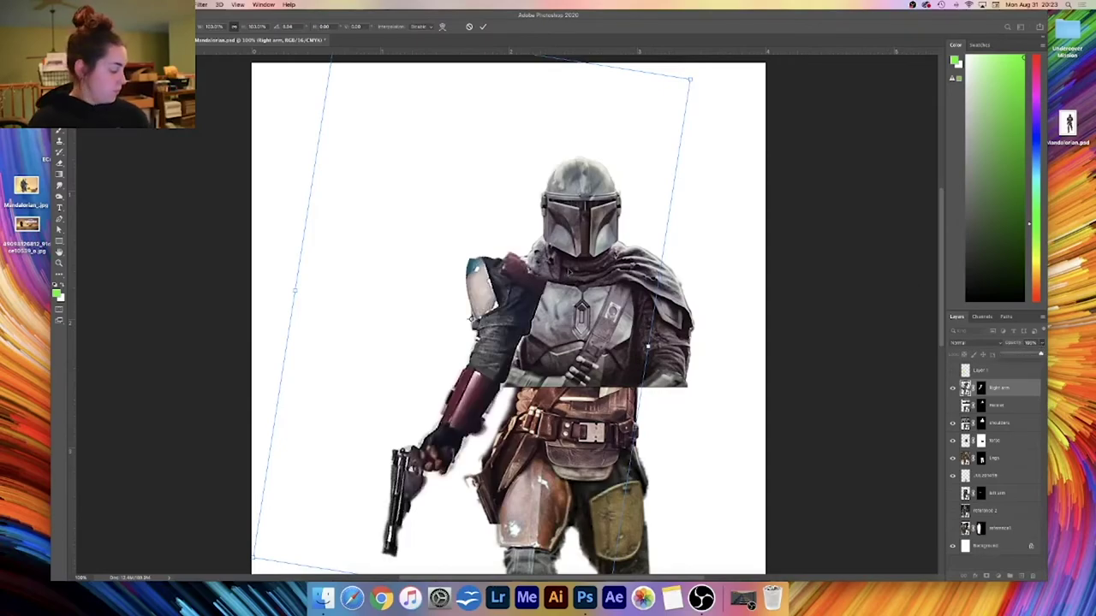
left_click_drag(715, 96, 734, 515)
left_click_drag(470, 319, 467, 271)
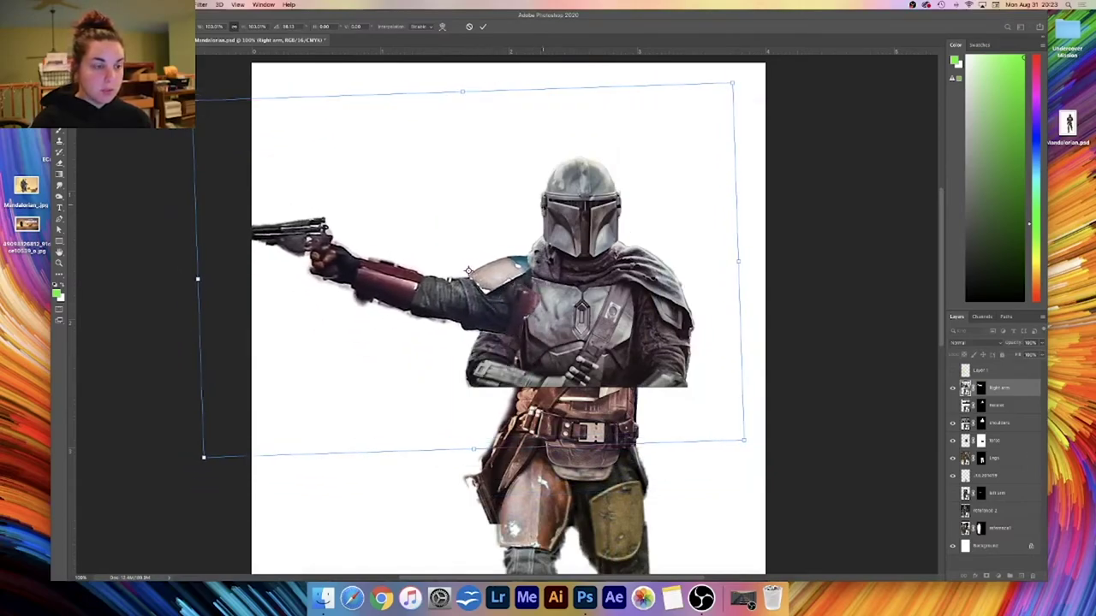
left_click_drag(745, 79, 750, 87)
left_click_drag(755, 109, 755, 114)
left_click_drag(499, 296, 471, 257)
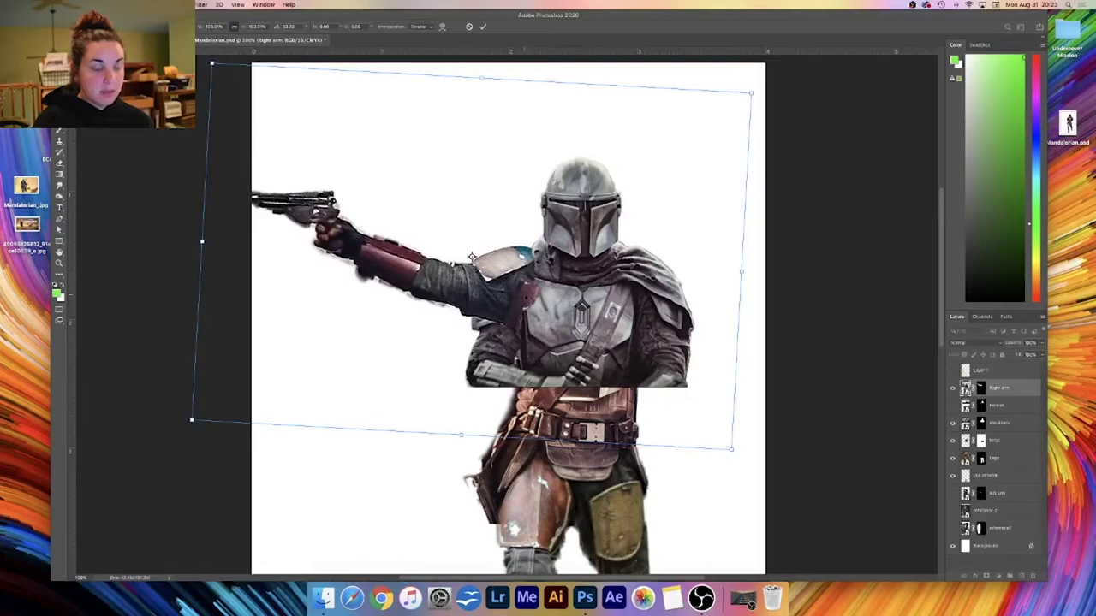
left_click_drag(471, 256, 460, 381)
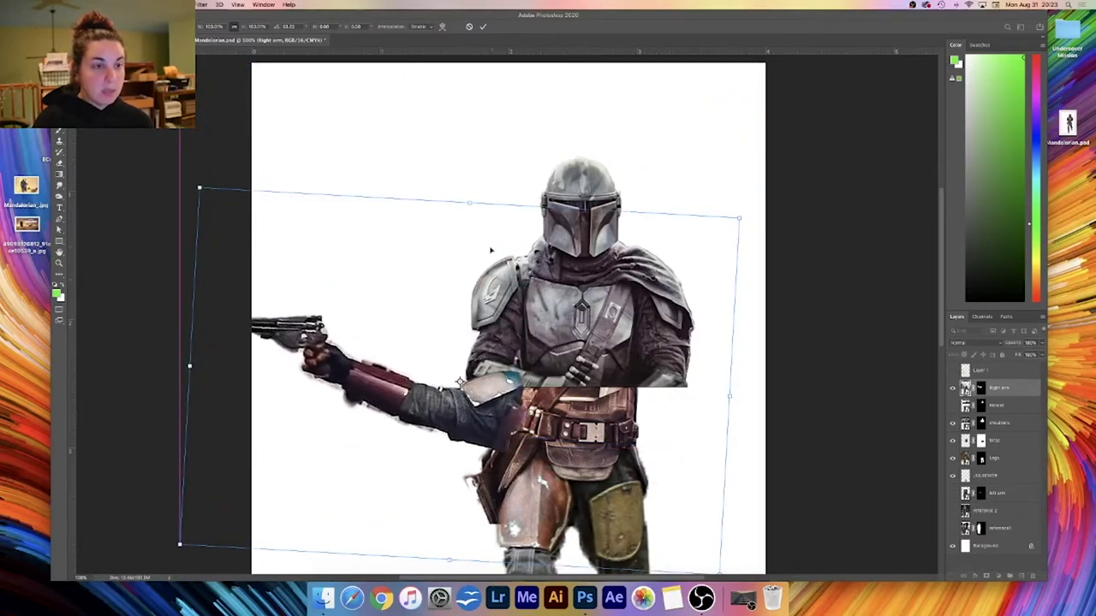
left_click_drag(459, 381, 477, 250)
key("Return")
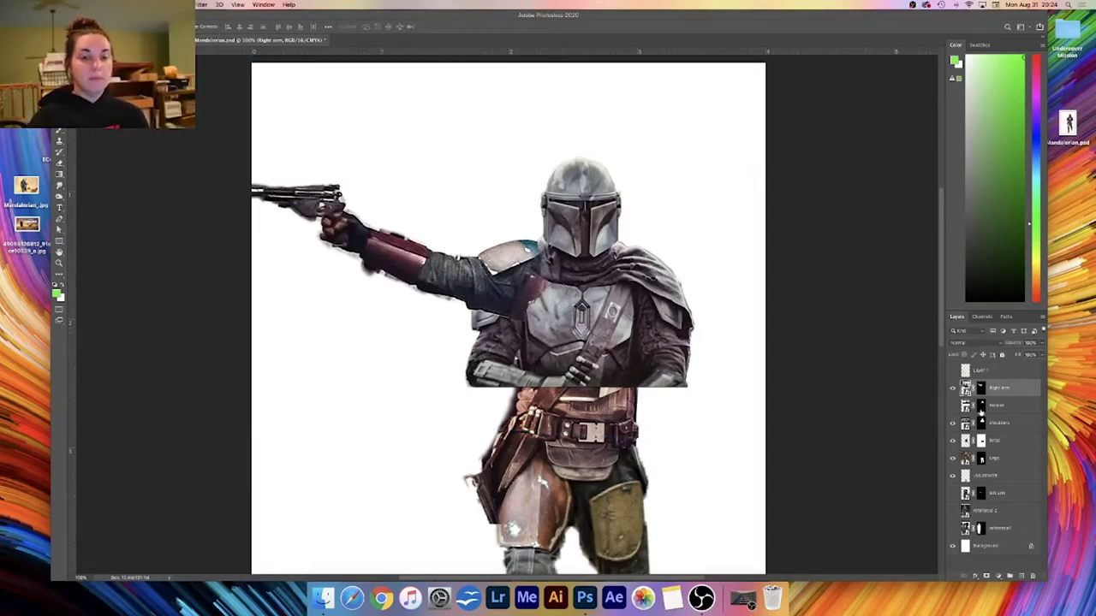
- Hide the Right arm layer and paint out the folded original arm below the shoulder pad on the shoulders layer's mask
left_click(951, 388)
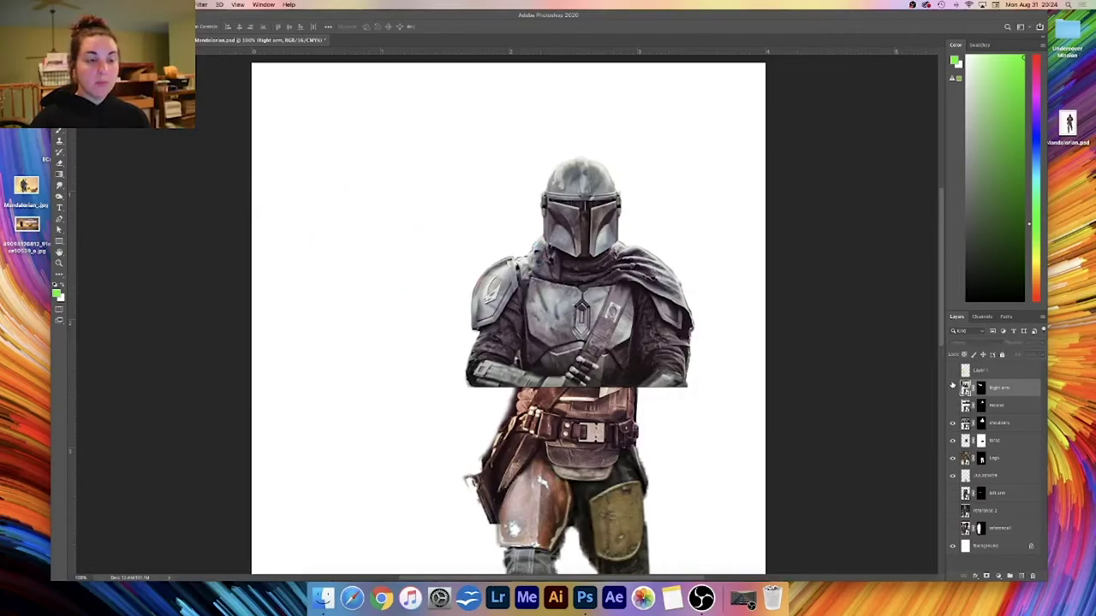
left_click(1003, 424)
left_click(980, 423)
key("b")
mouse_move(473, 364)
left_mouse_down()
mouse_move(517, 380)
mouse_move(469, 346)
mouse_move(483, 330)
mouse_move(493, 354)
mouse_move(493, 335)
mouse_move(496, 355)
mouse_move(509, 356)
mouse_move(512, 314)
left_mouse_up()
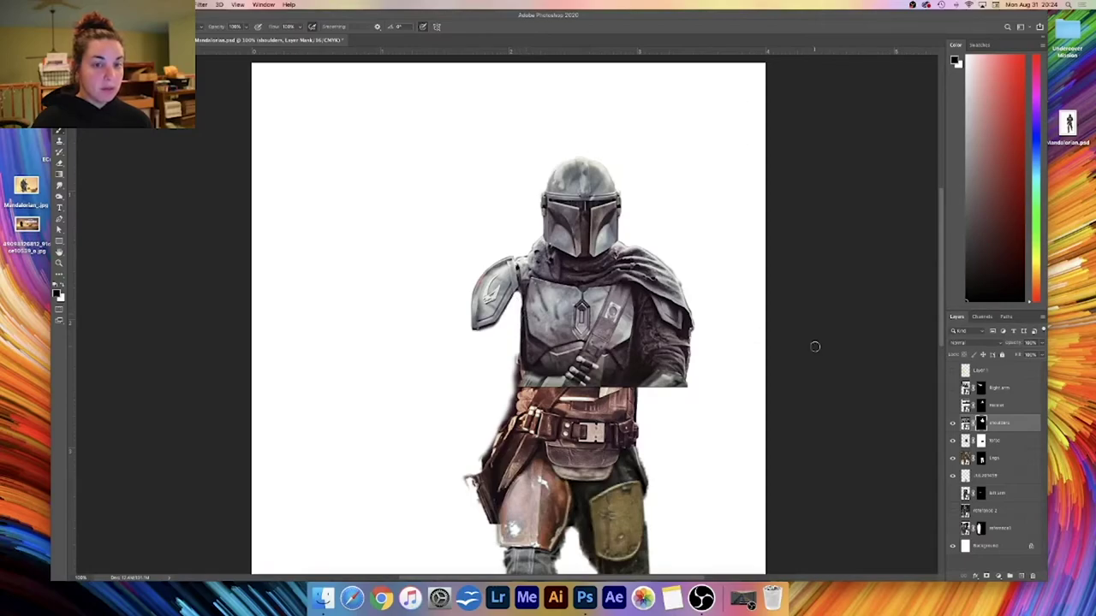
left_click(964, 426)
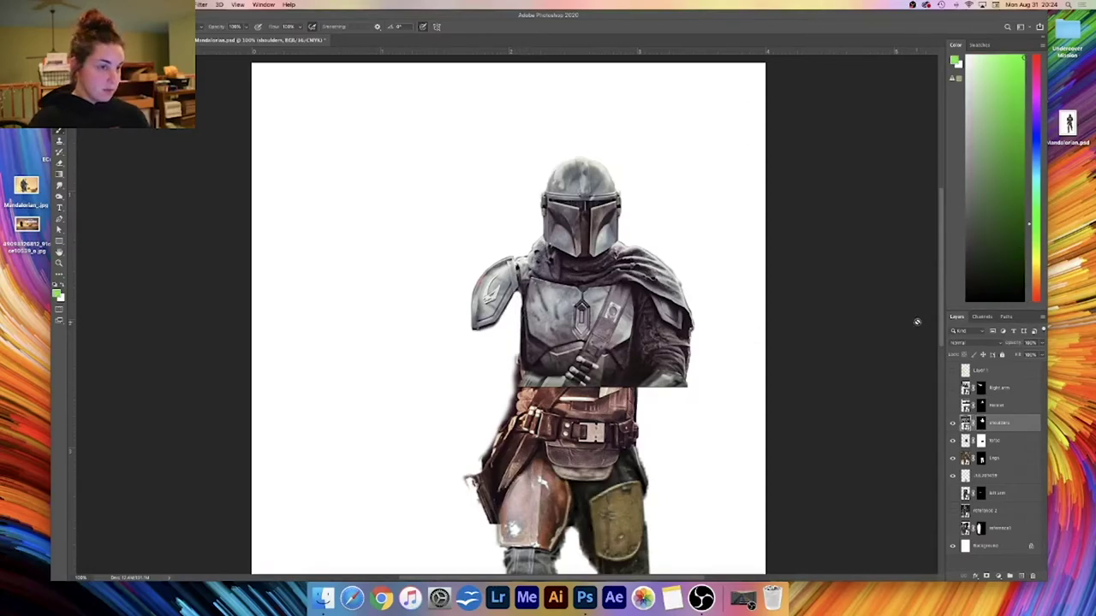
key("l")
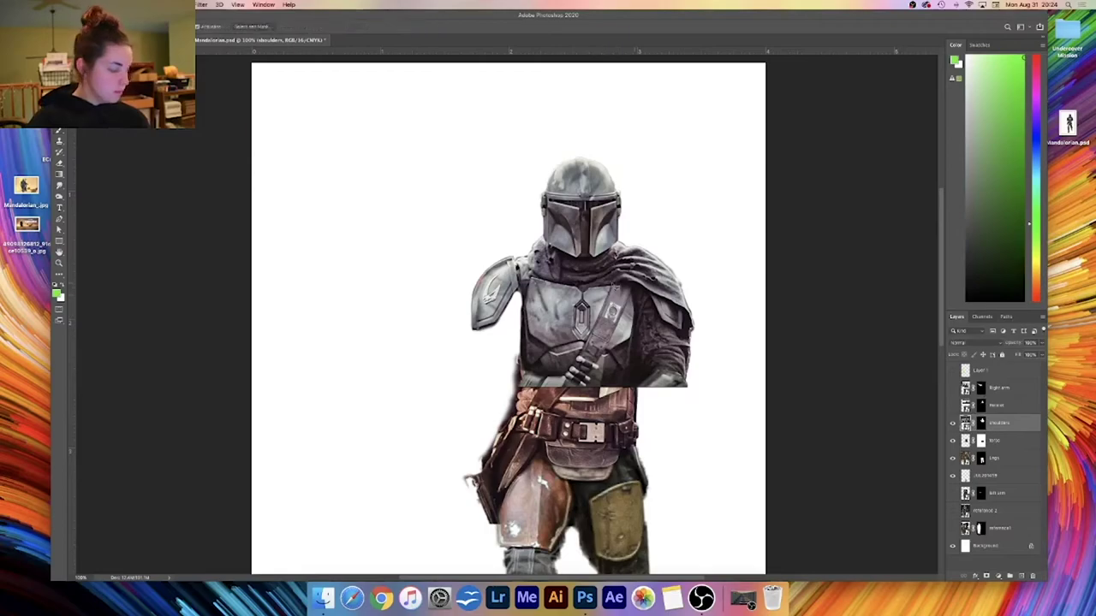
mouse_move(515, 254)
left_mouse_down()
mouse_move(505, 328)
mouse_move(496, 341)
mouse_move(462, 340)
mouse_move(480, 263)
mouse_move(516, 250)
left_mouse_up()
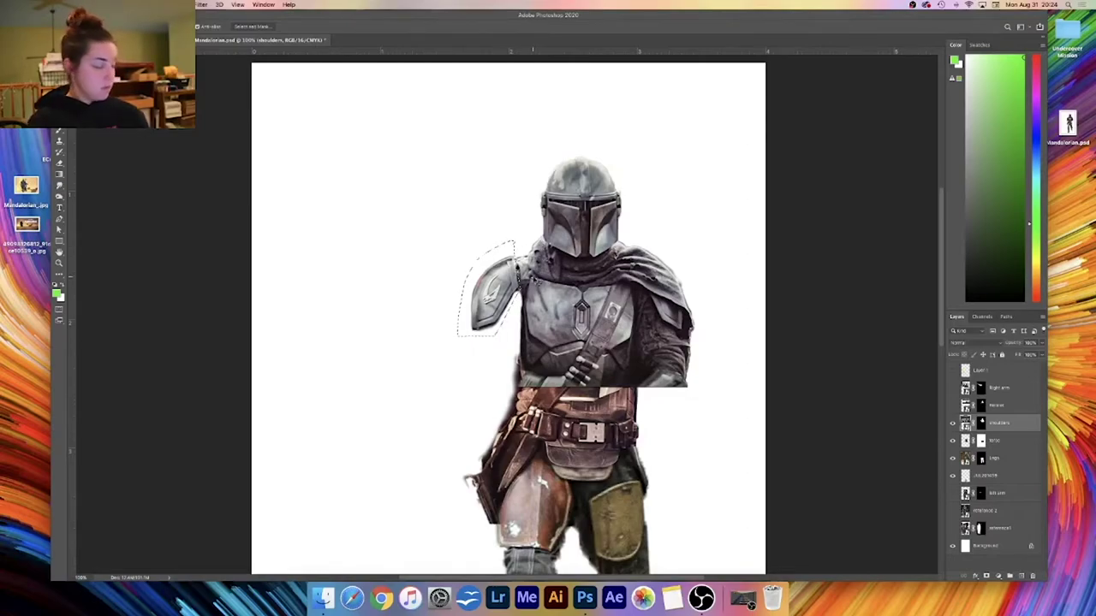
key("t")
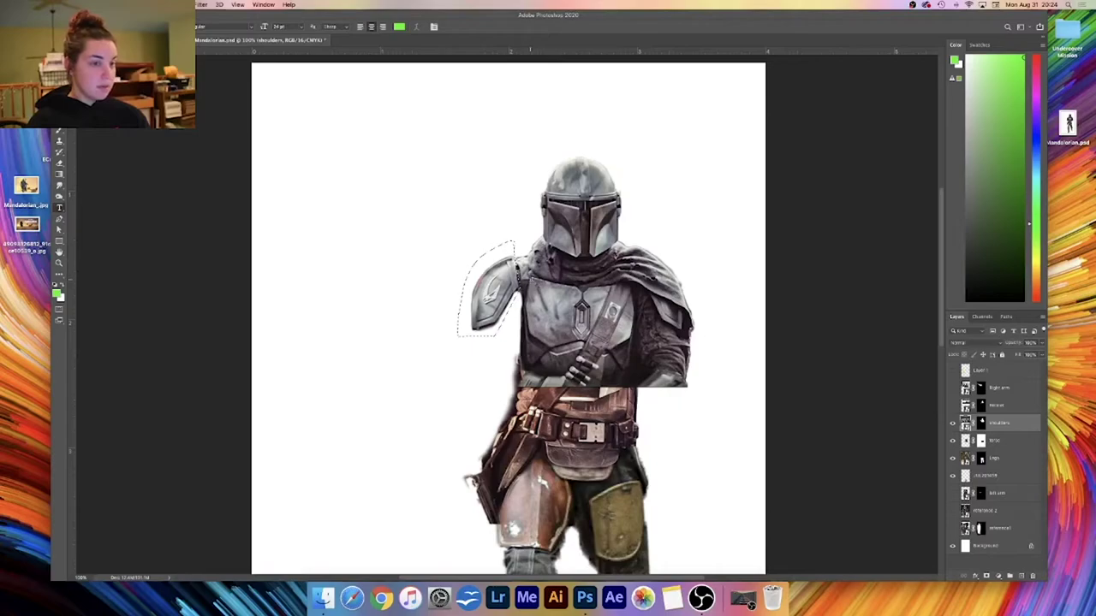
key("super+d")
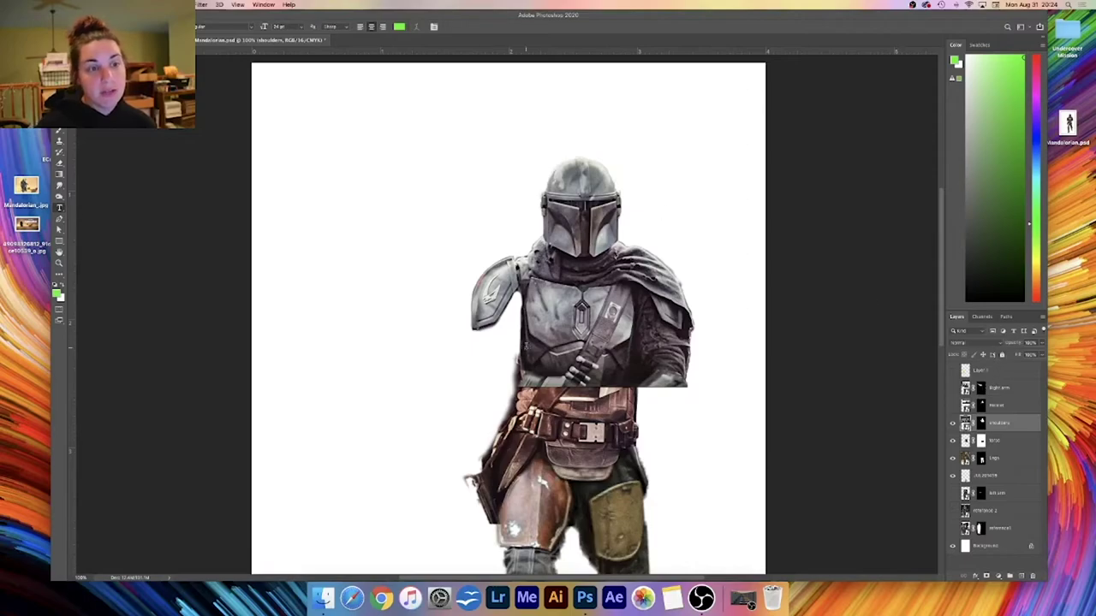
- Rasterize the shoulders layer with its mask applied and lasso the shoulder pad on the arm side
right_click(1006, 427)
left_click(921, 357)
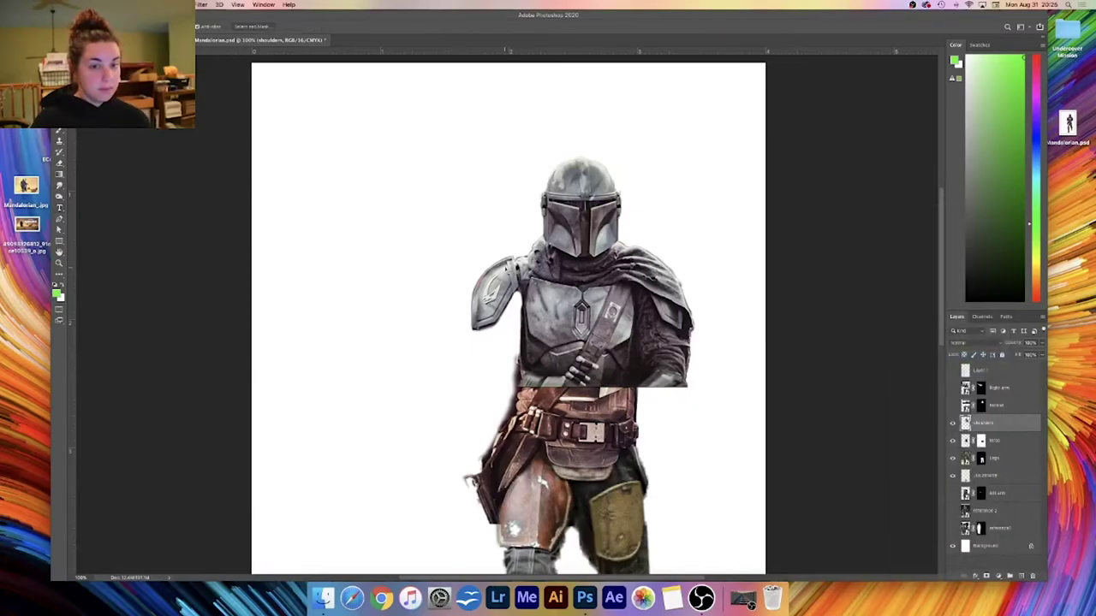
mouse_move(515, 252)
left_mouse_down()
mouse_move(519, 292)
mouse_move(505, 330)
mouse_move(477, 356)
mouse_move(460, 291)
mouse_move(516, 253)
left_mouse_up()
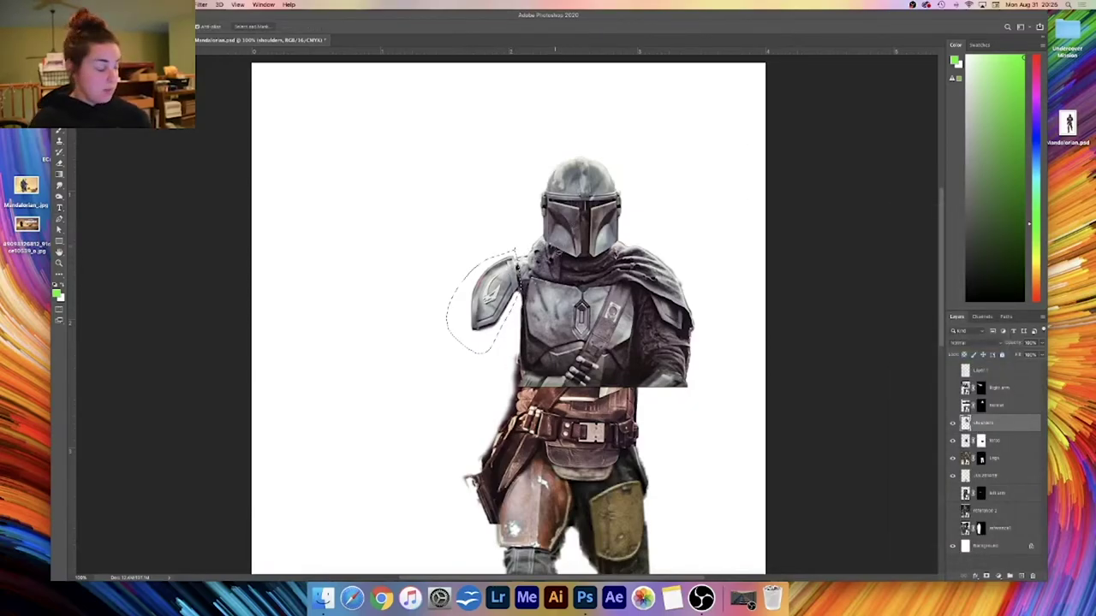
- Rotate the selected shoulder pad upward around its shoulder joint, shift it closer to the neck, and deselect it
key("super+t")
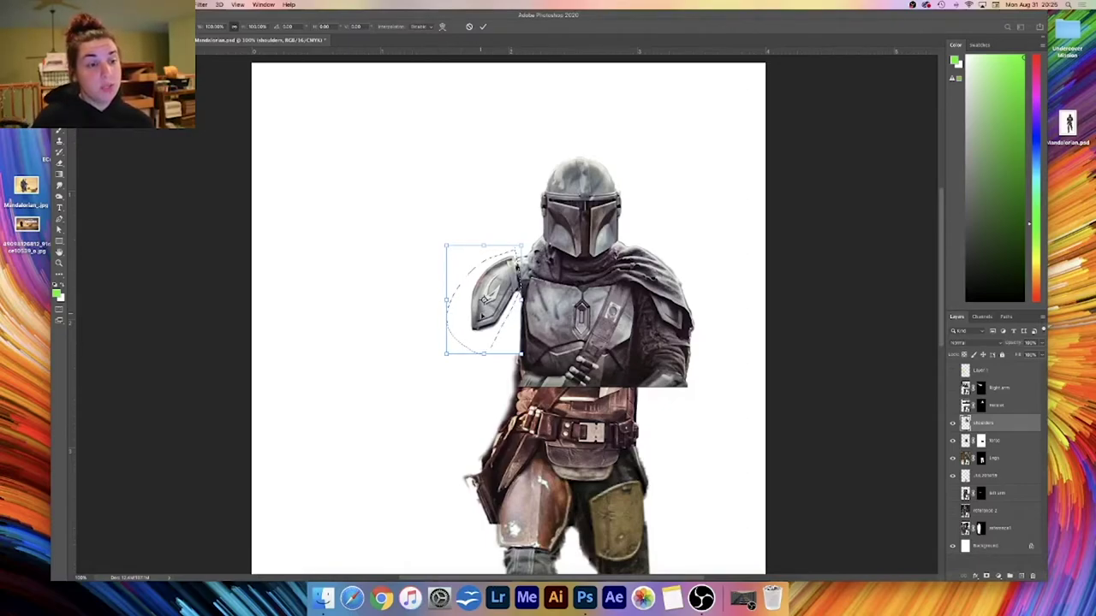
left_click_drag(509, 264, 510, 262)
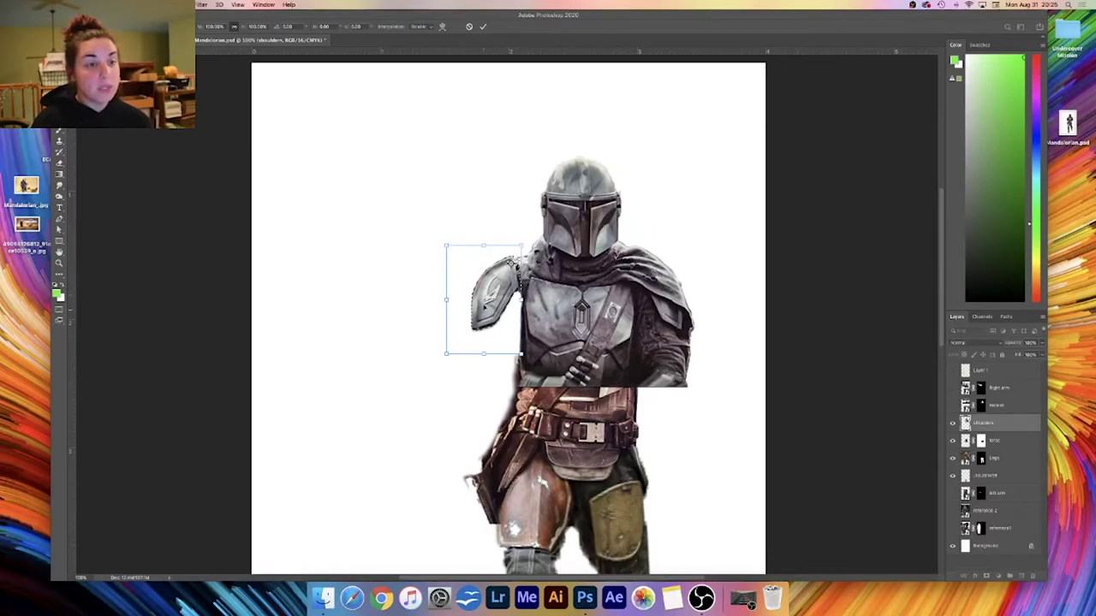
left_click_drag(439, 366, 390, 237)
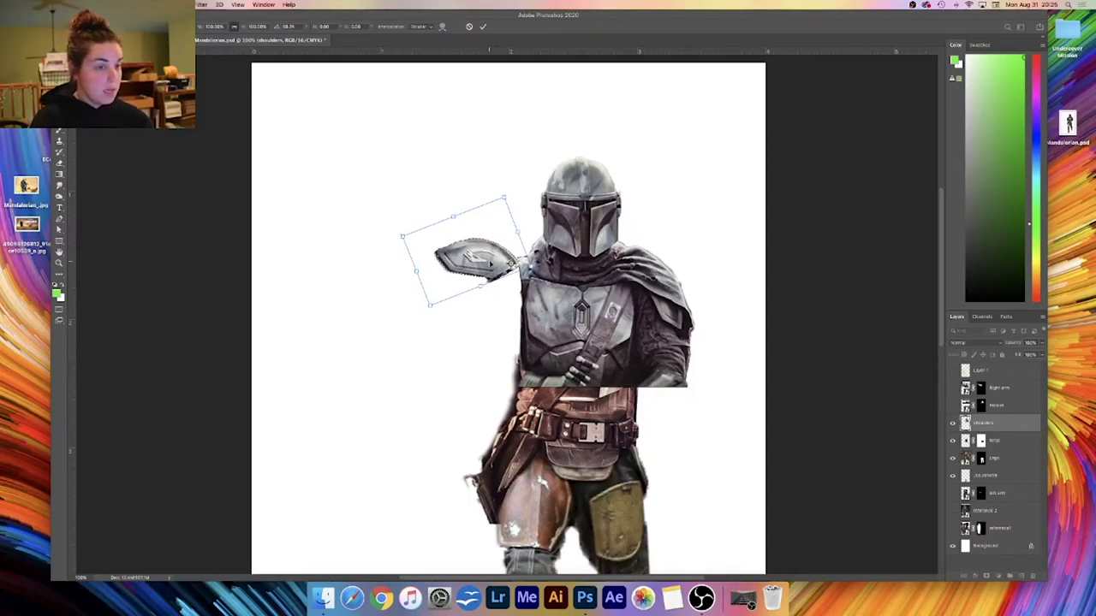
left_click_drag(500, 261, 513, 249)
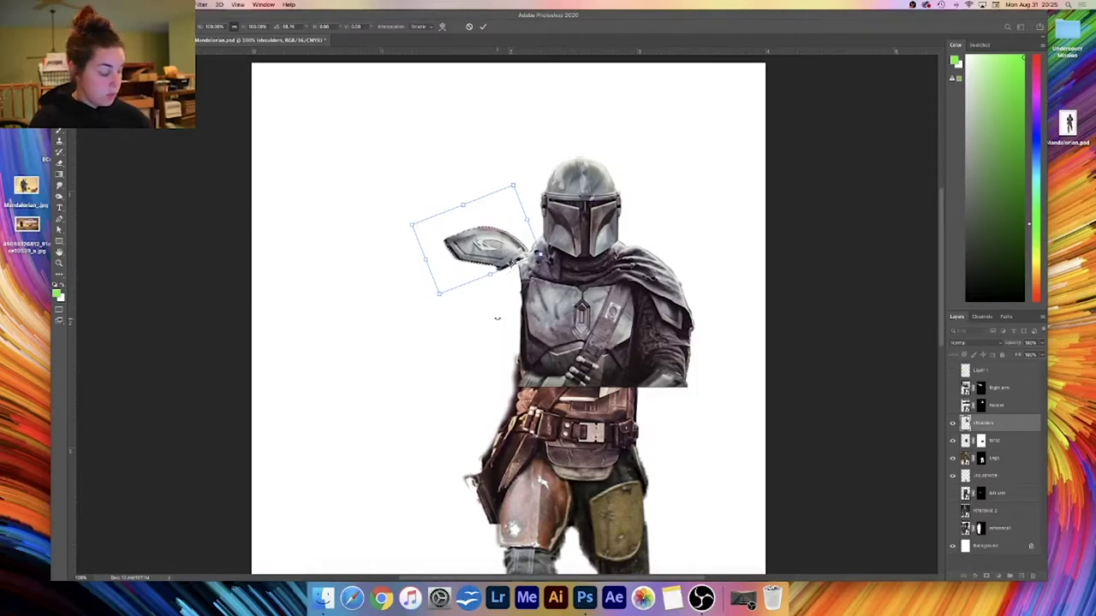
key("Return")
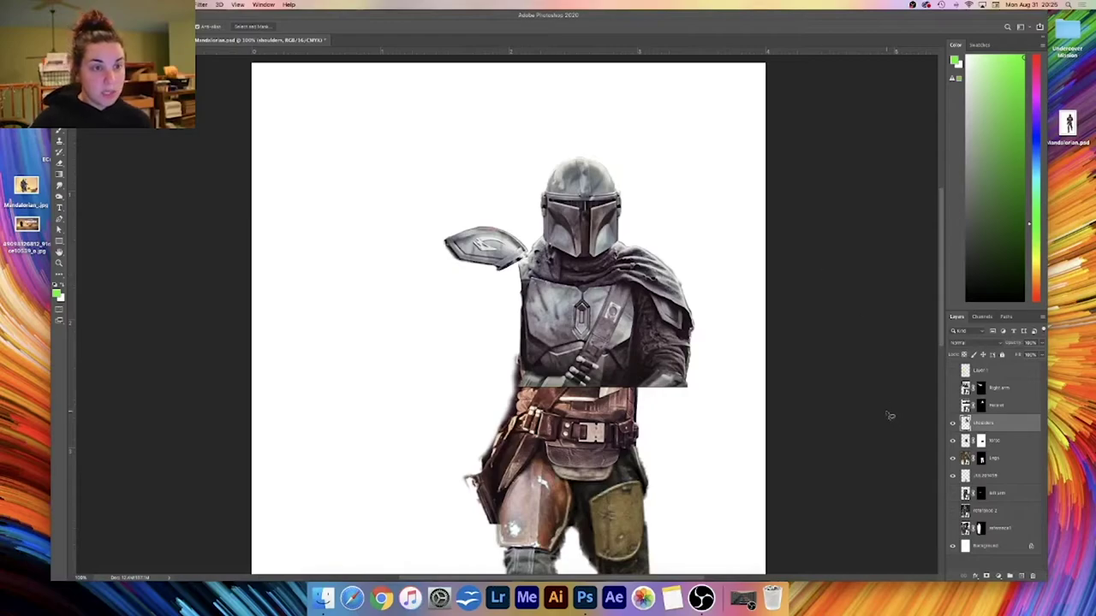
- Show the Right arm layer, place it below the shoulders layer, and nudge the arm into position under the rotated shoulder pad
left_click(953, 388)
left_click_drag(1001, 395, 984, 440)
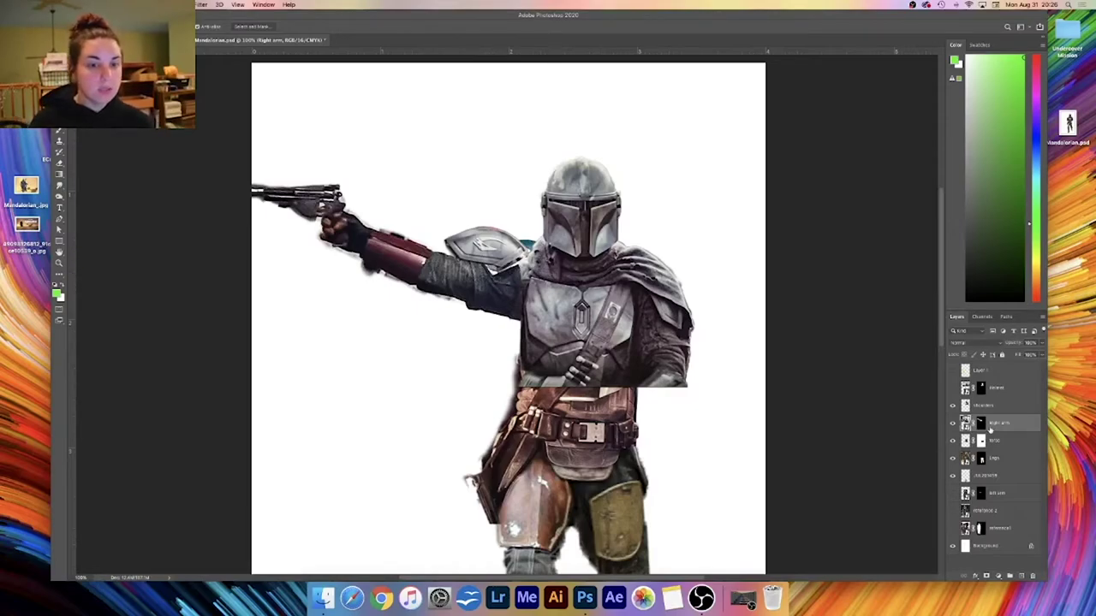
key("v")
mouse_move(491, 297)
left_mouse_down()
mouse_move(478, 288)
mouse_move(492, 288)
left_mouse_up()
key("Right")
key("Right")
key("Right")
key("Right")
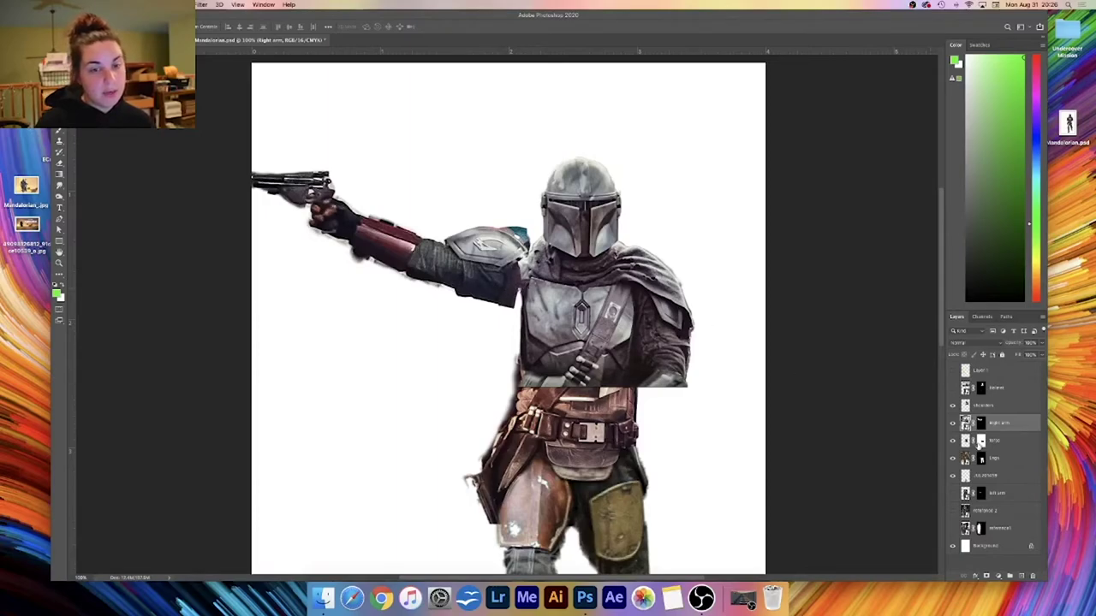
- Paint black on the Right arm layer's mask to hide the arm's original teal shoulder piece behind the armour pad
left_click(980, 423)
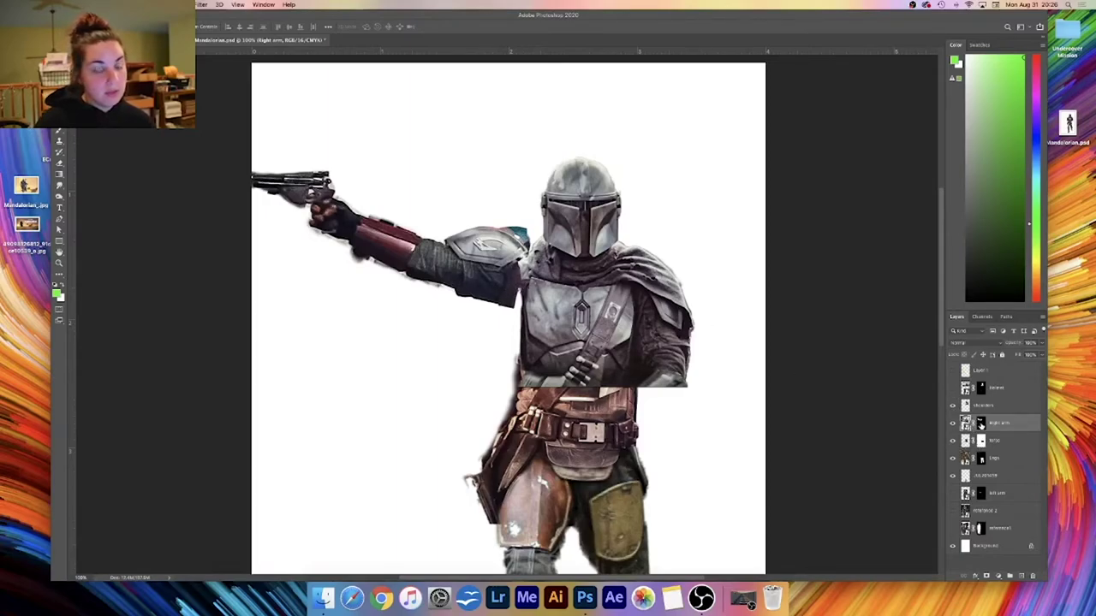
key("d")
key("b")
mouse_move(513, 236)
left_mouse_down()
mouse_move(510, 228)
mouse_move(521, 245)
mouse_move(483, 240)
left_mouse_up()
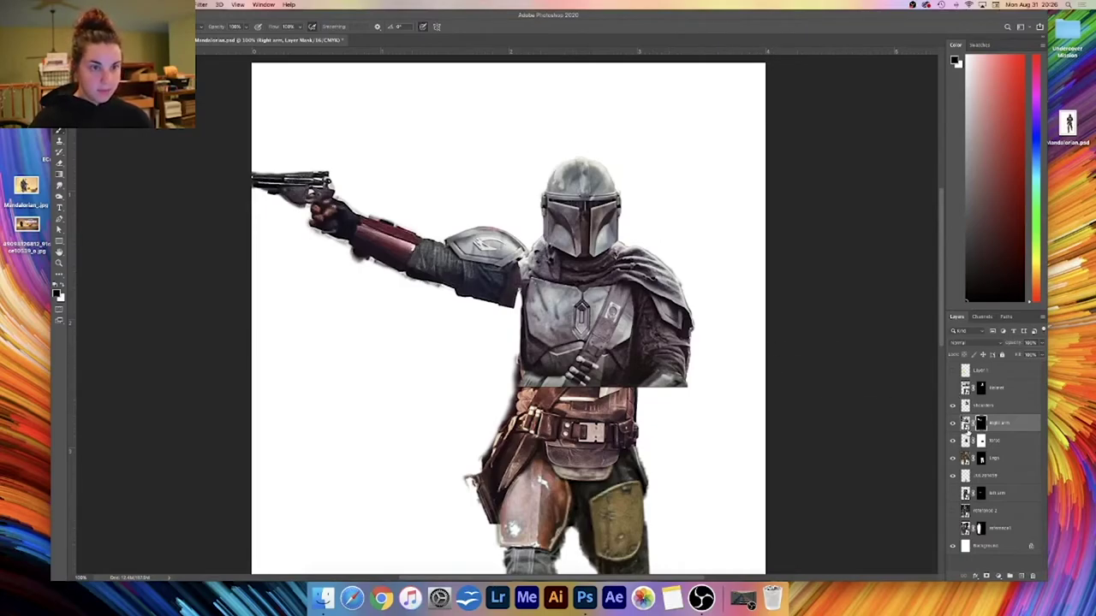
- Preview the hidden layer above the shoulders layer, hide it again, and lasso the raised arm's shoulder pad on the shoulders layer
left_click(951, 389)
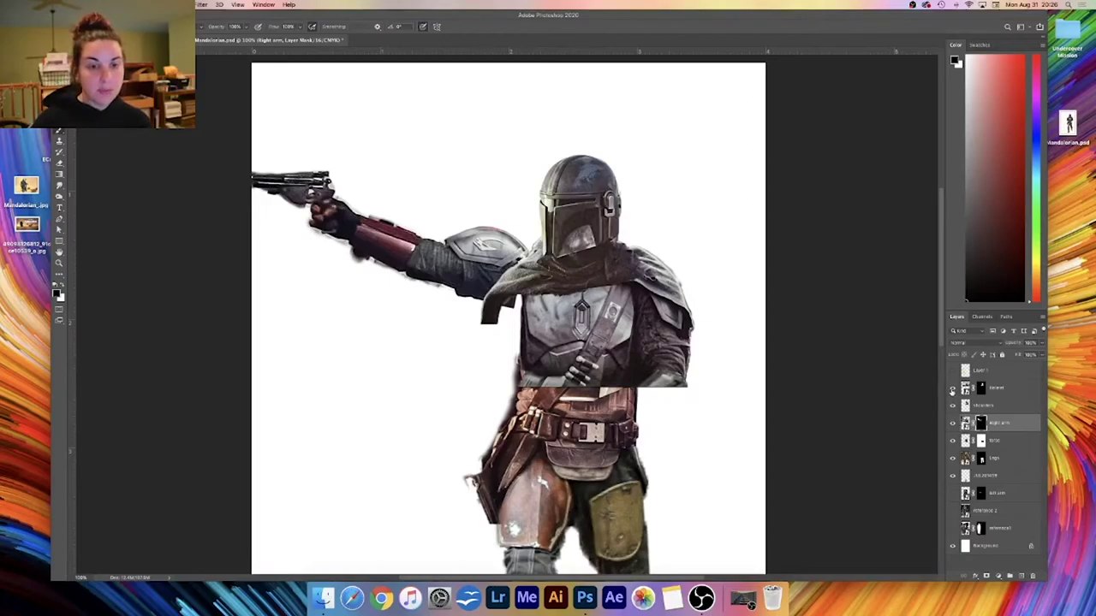
left_click(952, 389)
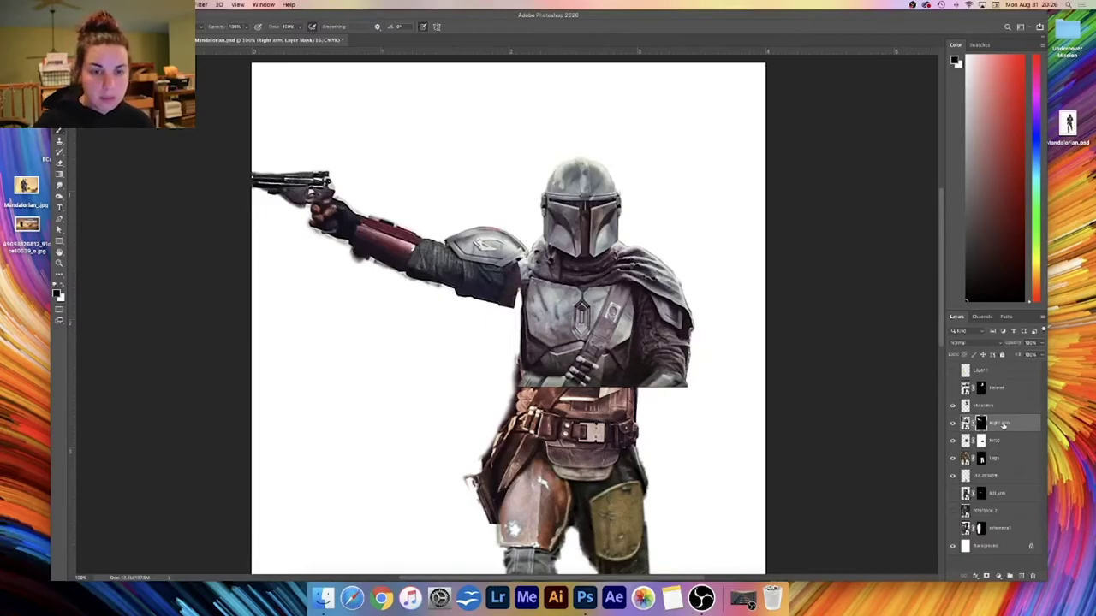
left_click(990, 407)
key("l")
mouse_move(526, 226)
left_mouse_down()
mouse_move(536, 251)
mouse_move(512, 272)
mouse_move(485, 275)
mouse_move(442, 254)
mouse_move(485, 222)
mouse_move(525, 227)
left_mouse_up()
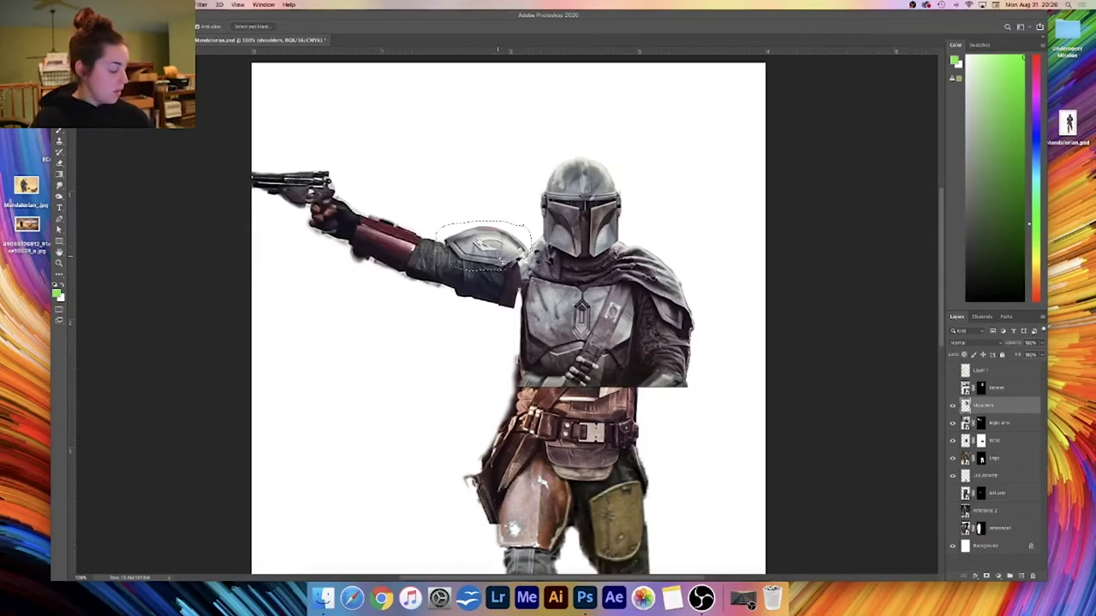
- Try repositioning the selected shoulder pad over and above the raised upper arm, and undo the last move
key("v")
left_click_drag(500, 245, 490, 239)
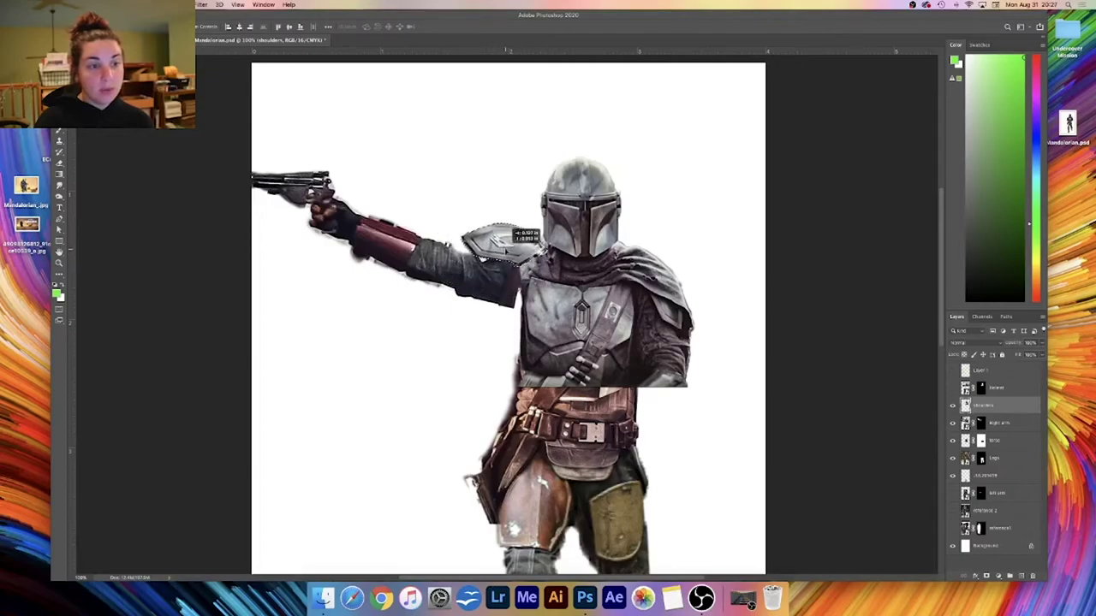
left_click_drag(488, 254, 495, 253)
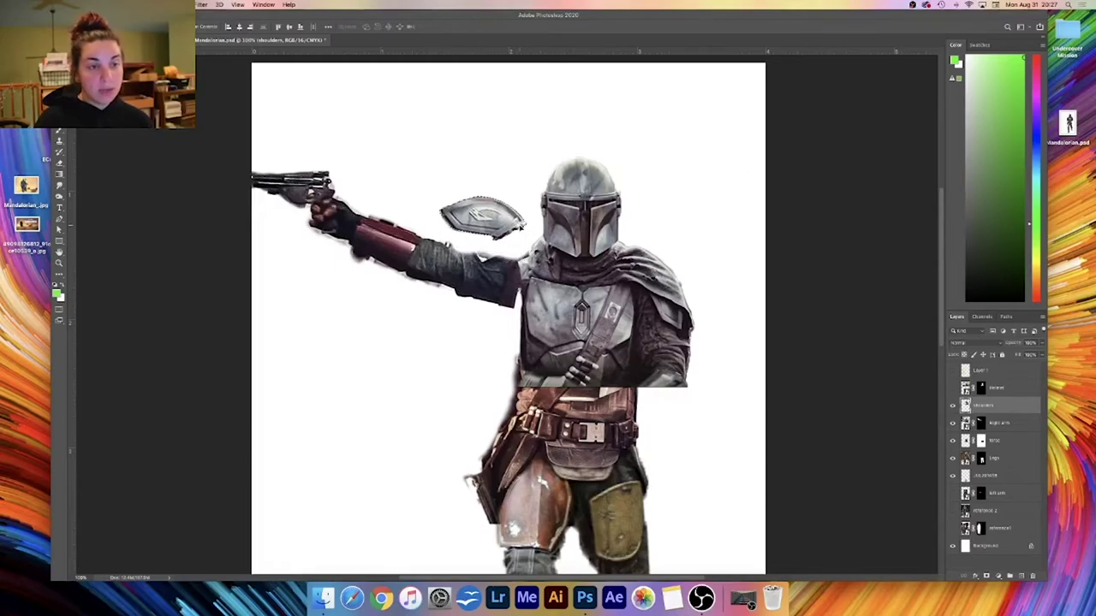
left_click_drag(492, 218, 502, 248)
key("super+z")
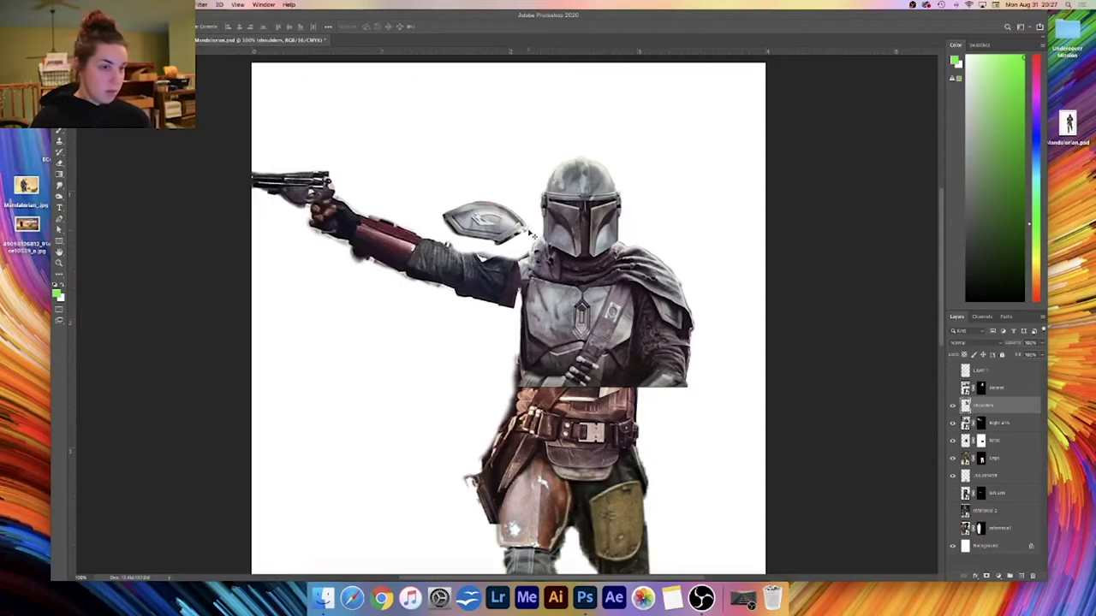
- Select the detached shoulder armour with the Lasso and move it onto the outstretched arm's shoulder, clearing the selection
key("e")
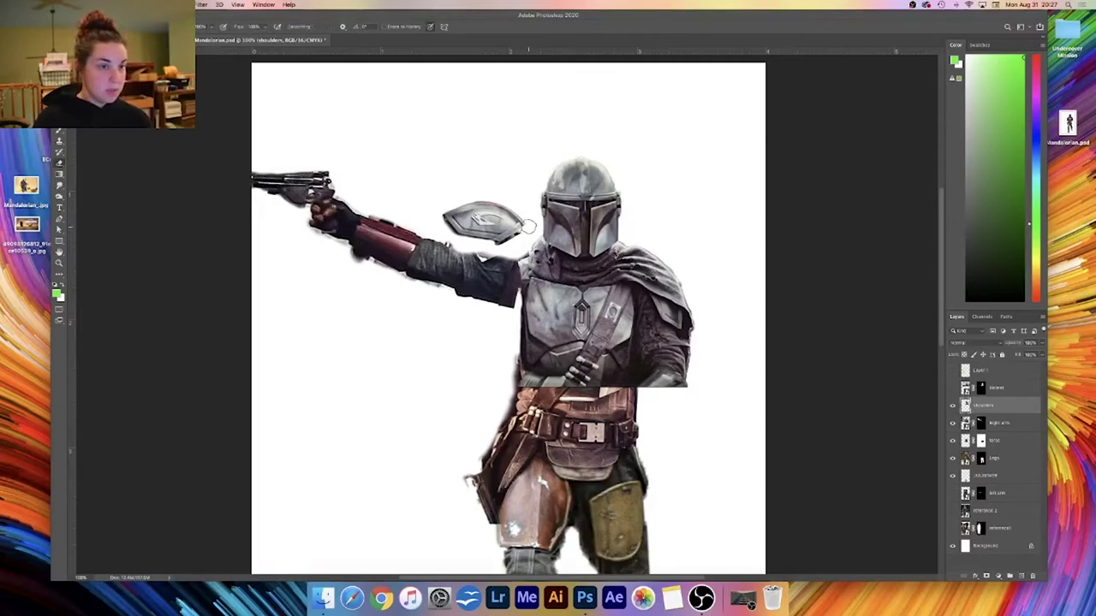
key("l")
mouse_move(518, 195)
left_mouse_down()
mouse_move(433, 210)
mouse_move(442, 240)
mouse_move(518, 247)
mouse_move(531, 230)
mouse_move(512, 195)
mouse_move(497, 246)
left_mouse_up()
key("v")
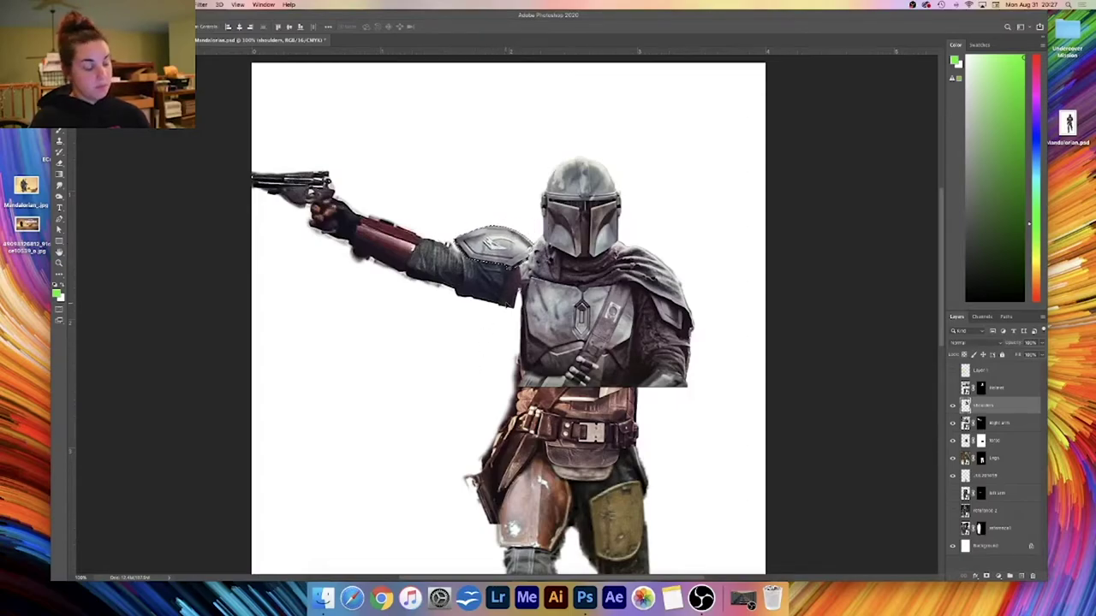
key("super+d")
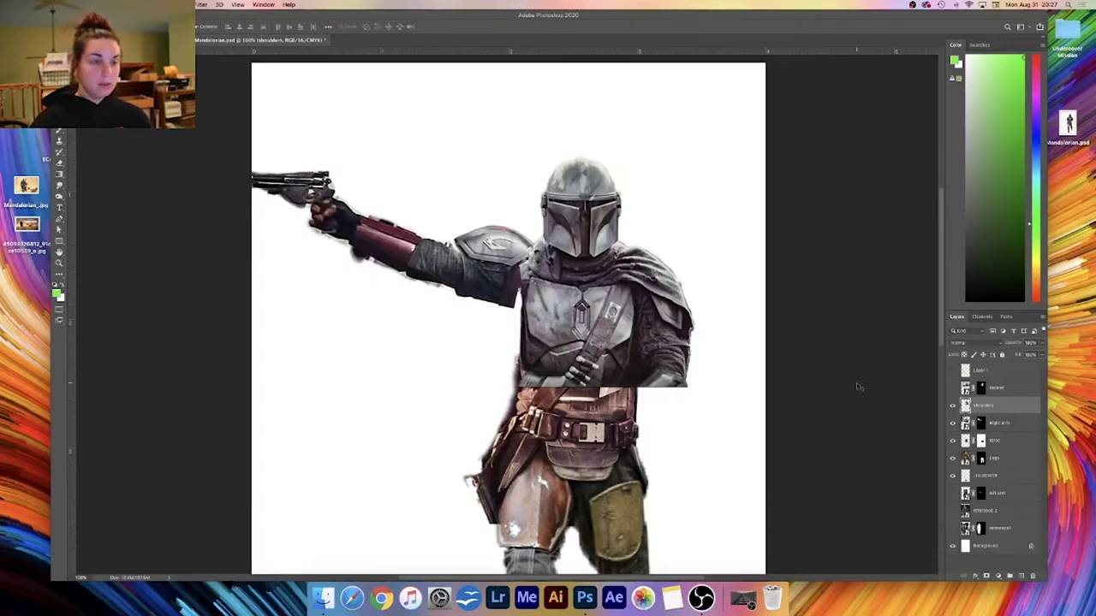
- Rotate the Right arm layer slightly counterclockwise and reposition it so the upper arm sits under the shoulder armour
left_click(969, 425)
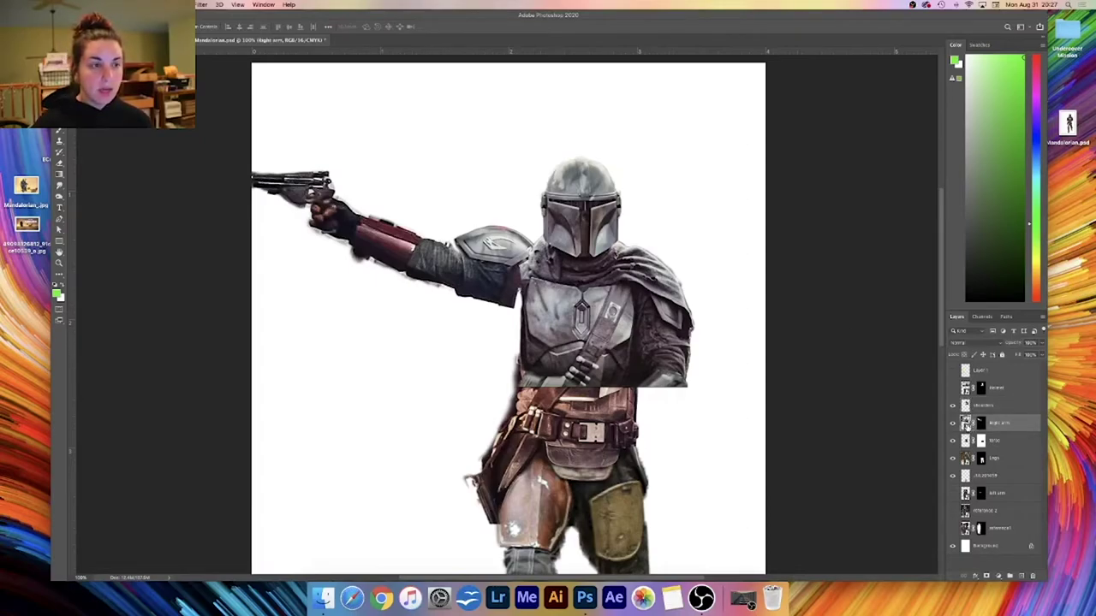
mouse_move(503, 273)
left_mouse_down()
mouse_move(513, 271)
mouse_move(507, 295)
left_mouse_up()
key("ctrl+t")
left_click_drag(130, 249, 240, 257)
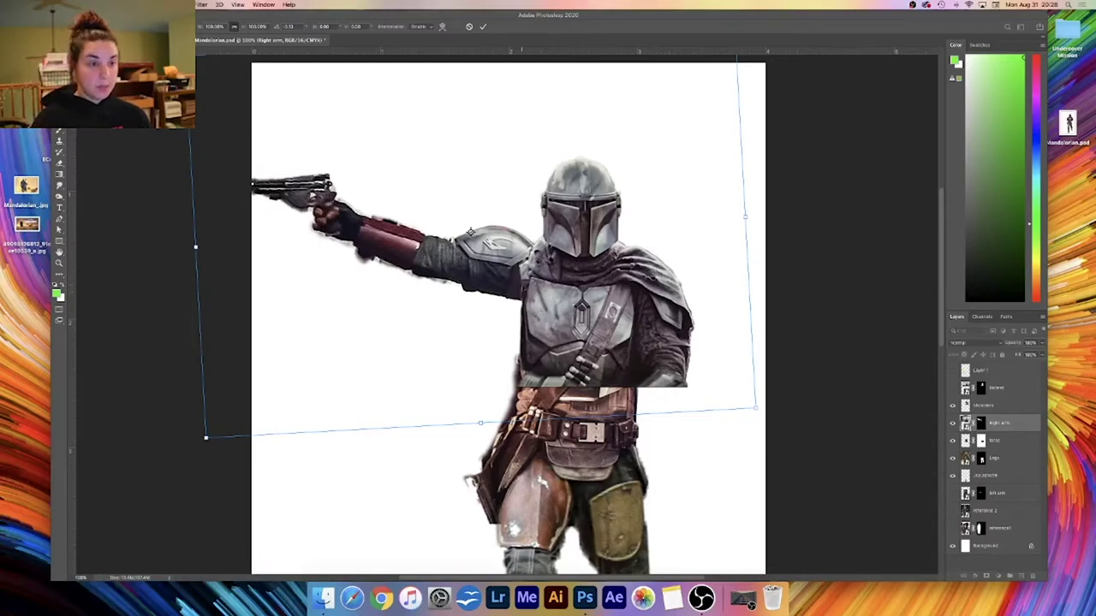
mouse_move(485, 286)
left_mouse_down()
mouse_move(483, 298)
mouse_move(487, 284)
left_mouse_up()
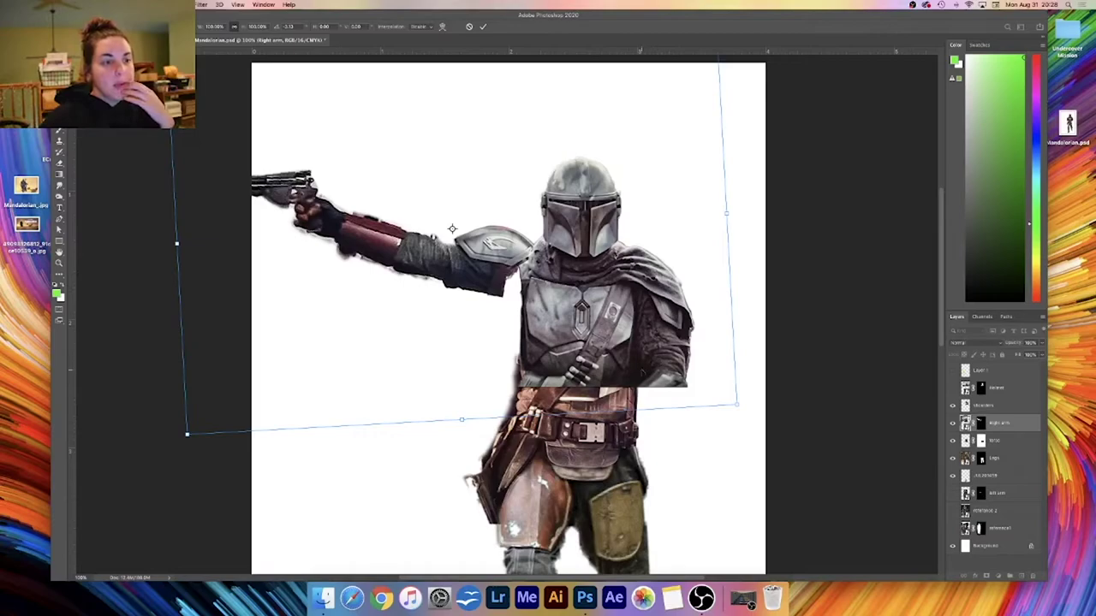
left_click_drag(465, 276, 470, 279)
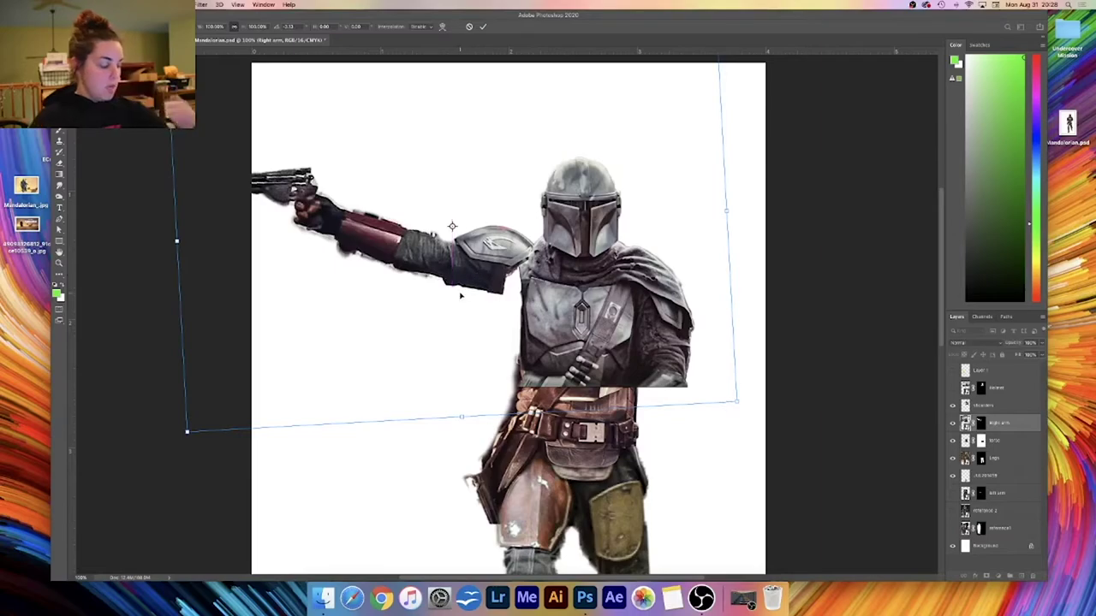
key("Return")
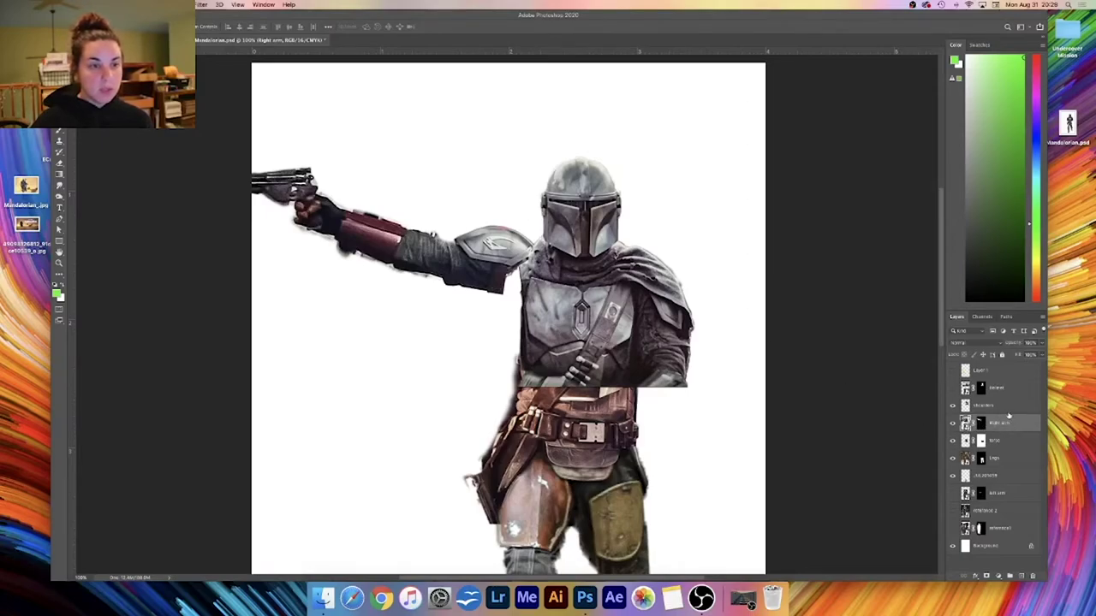
- Rasterize the Right arm layer and apply its layer mask
right_click(1013, 428)
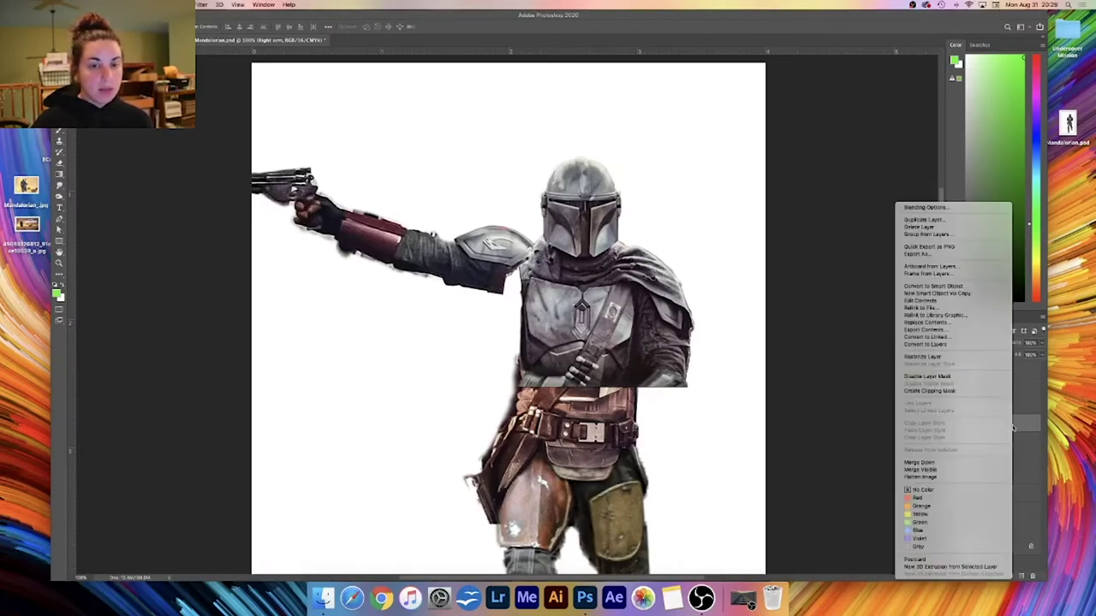
left_click(952, 355)
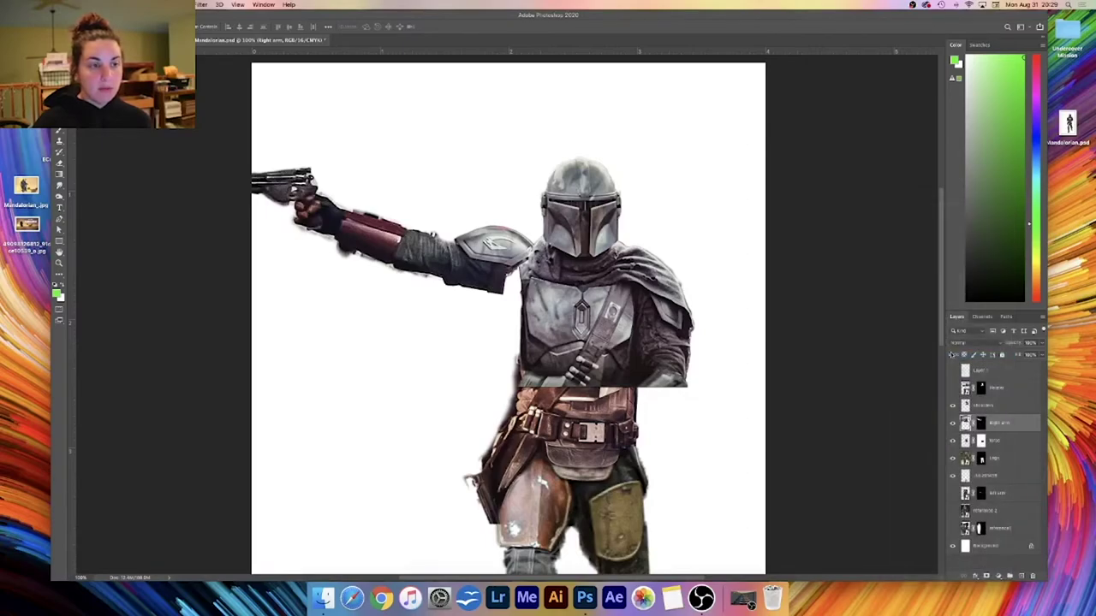
right_click(982, 425)
left_click(1010, 449)
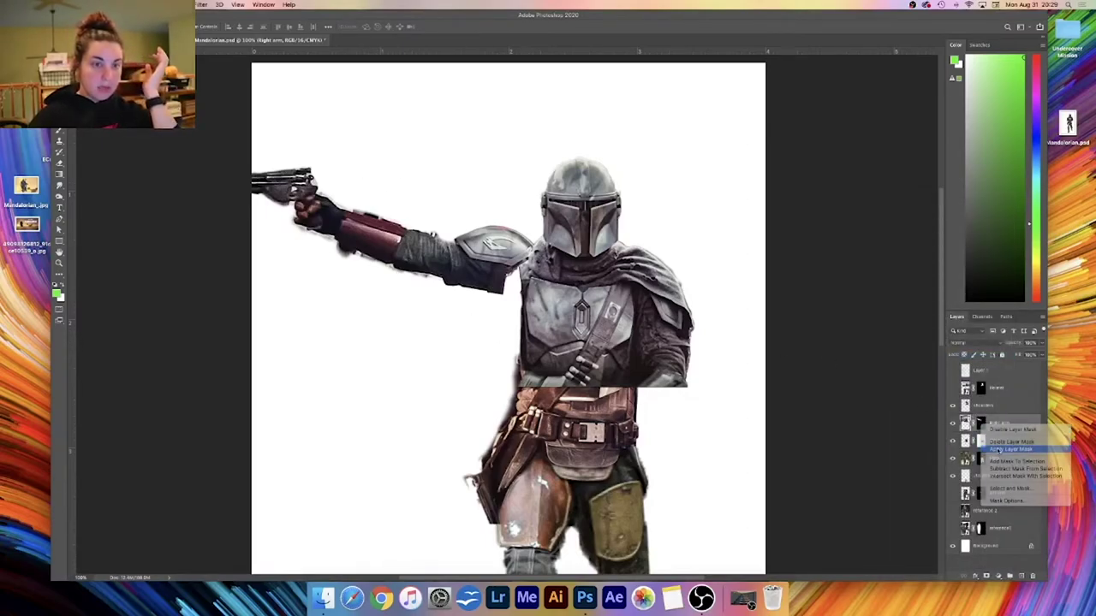
- Set the Clone Stamp opacity to 100% and clone sleeve fabric to fill the gap between the outstretched arm and torso
key("s")
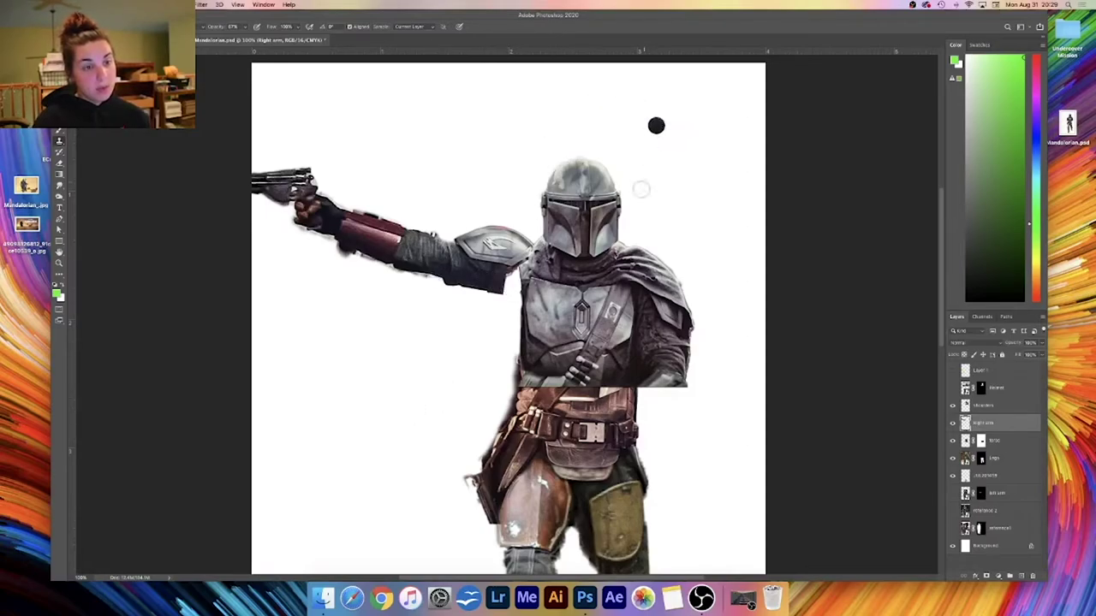
left_click_drag(411, 351, 400, 377)
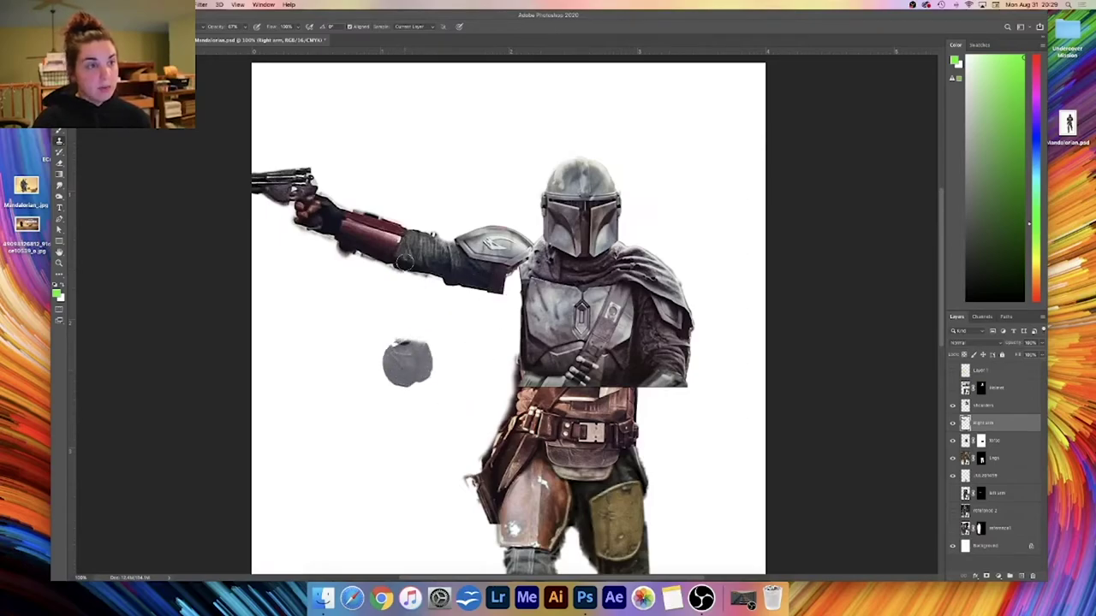
left_click(245, 27)
left_click_drag(245, 37, 258, 37)
mouse_move(402, 355)
left_mouse_down()
mouse_move(421, 376)
mouse_move(377, 346)
mouse_move(355, 359)
mouse_move(428, 351)
mouse_move(433, 377)
left_mouse_up()
key("super+z")
key("super+z")
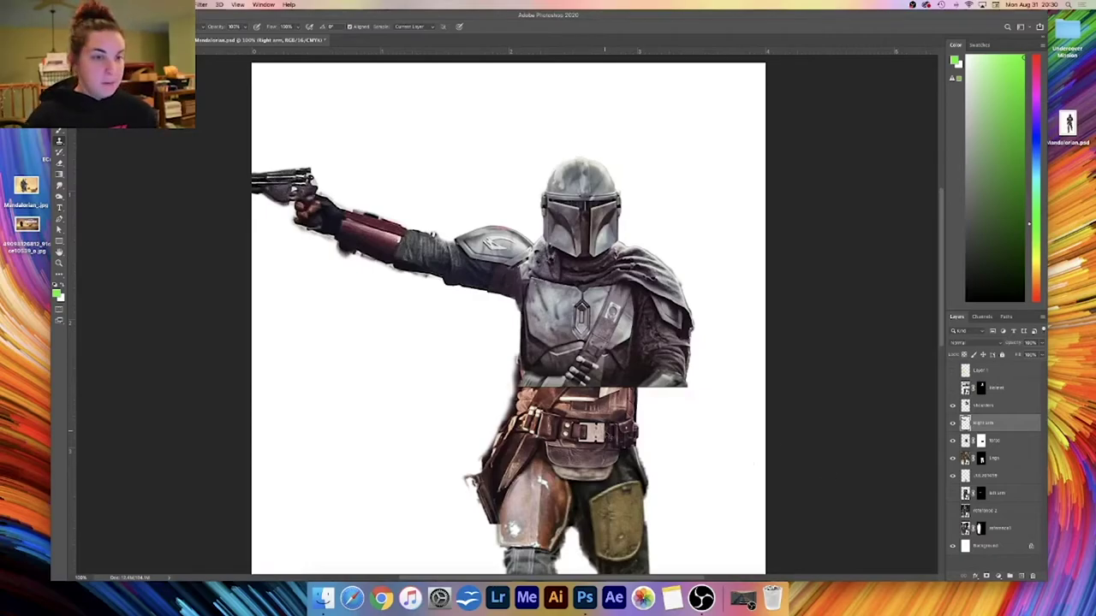
- Examine how the extended right arm joins the torso against the proportions of the whole figure
key("super+minus")
key("super+minus")
key("super+plus")
key("super+plus")
key("super+minus")
key("super+plus")
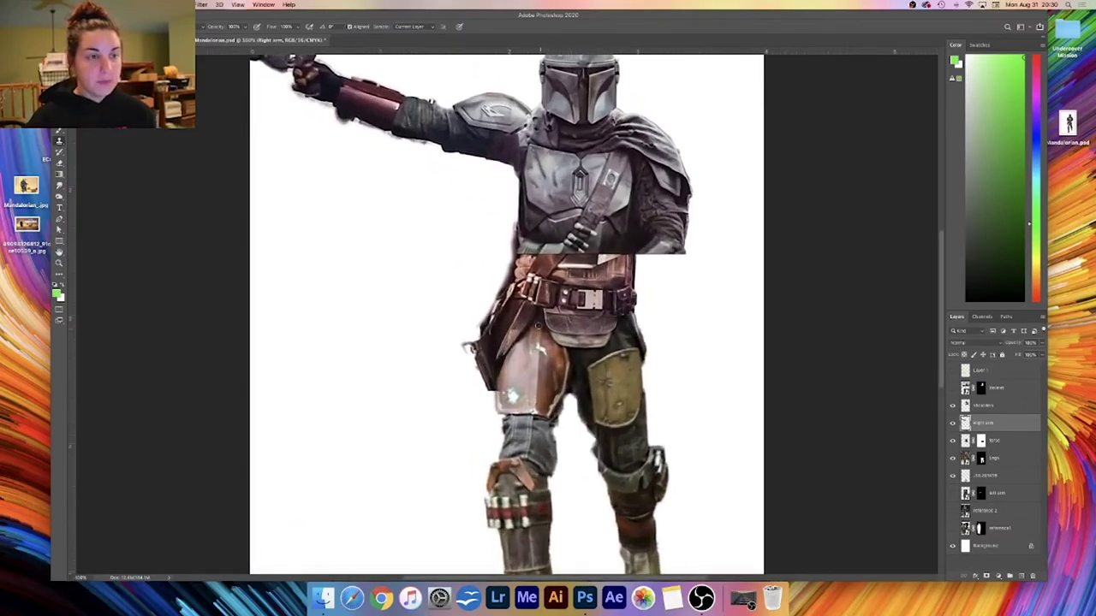
key("super+minus")
key("super+plus")
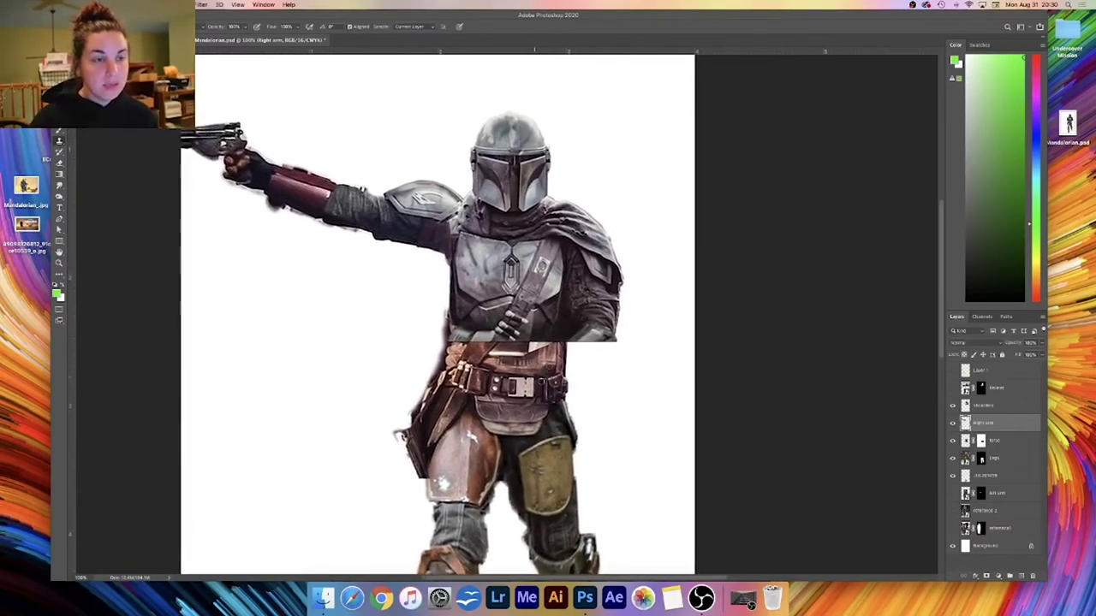
- Erase the cut-off forearm remnant beneath the draped arm's elbow on the shoulders layer
left_click(993, 409)
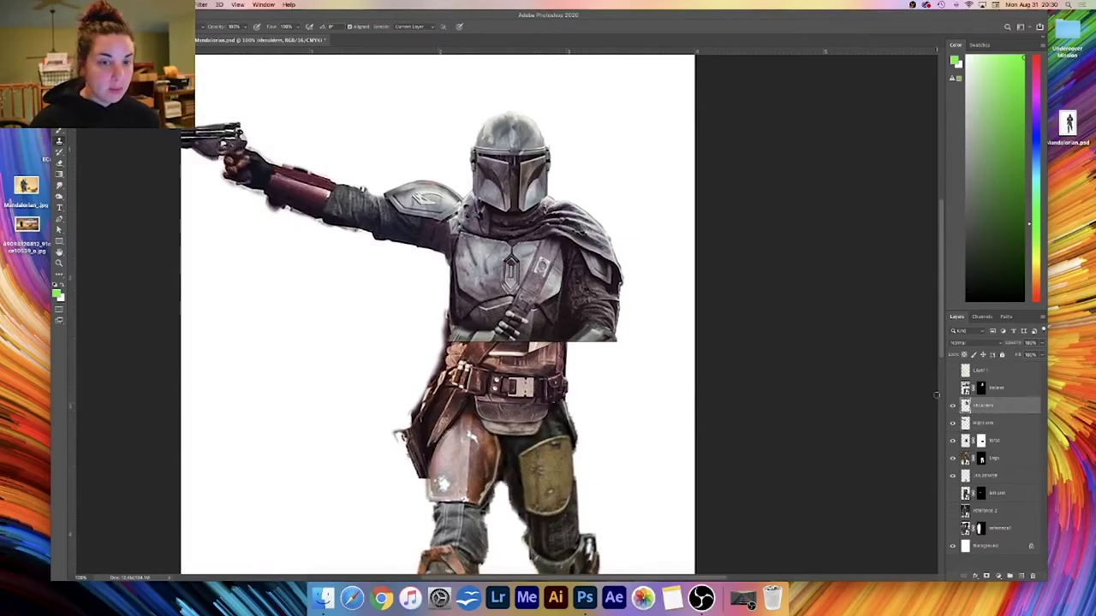
key("e")
mouse_move(573, 346)
left_mouse_down()
mouse_move(613, 340)
mouse_move(572, 339)
left_mouse_up()
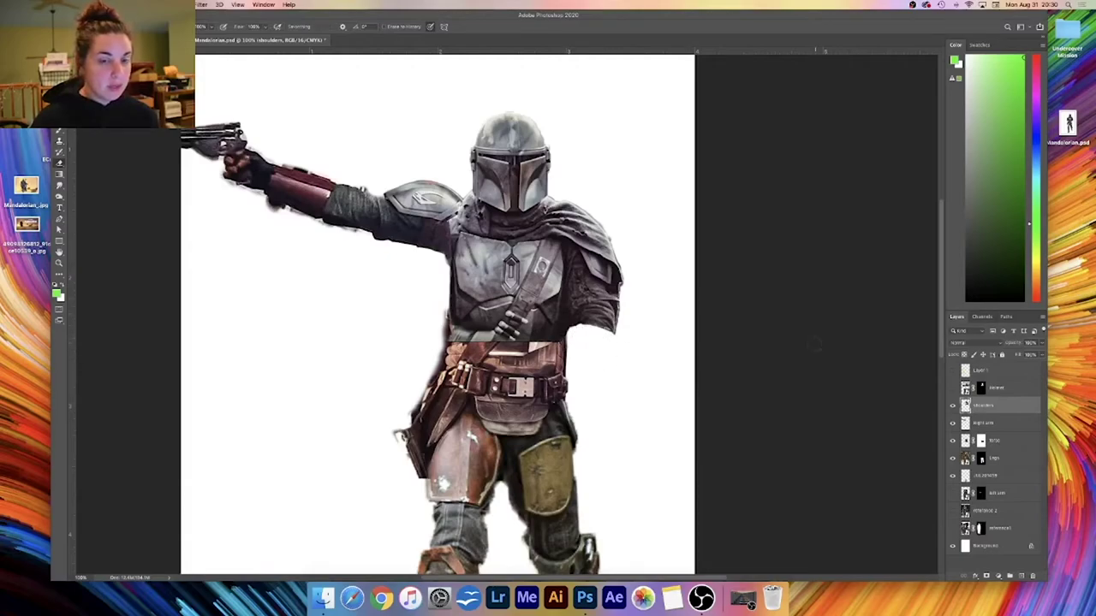
- Show the left arm layer and move it directly above the shoulders layer
left_click(953, 494)
left_click(998, 493)
left_click_drag(998, 493, 997, 405)
- Flip the left forearm horizontally and move it beneath the draped arm's elbow
key("ctrl+t")
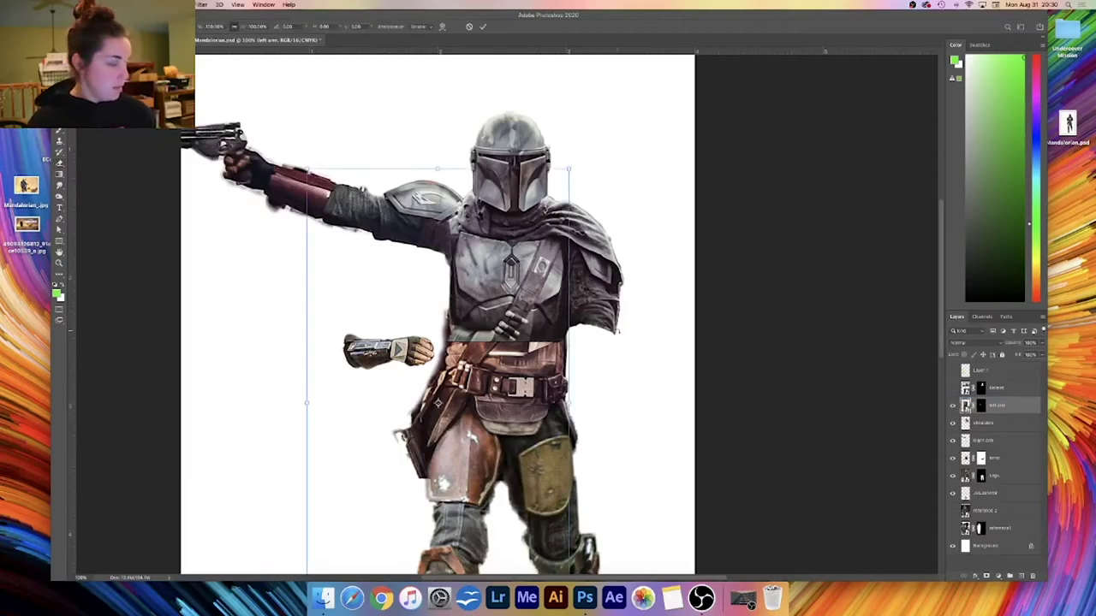
right_click(414, 366)
left_click(454, 501)
left_click_drag(393, 352, 594, 321)
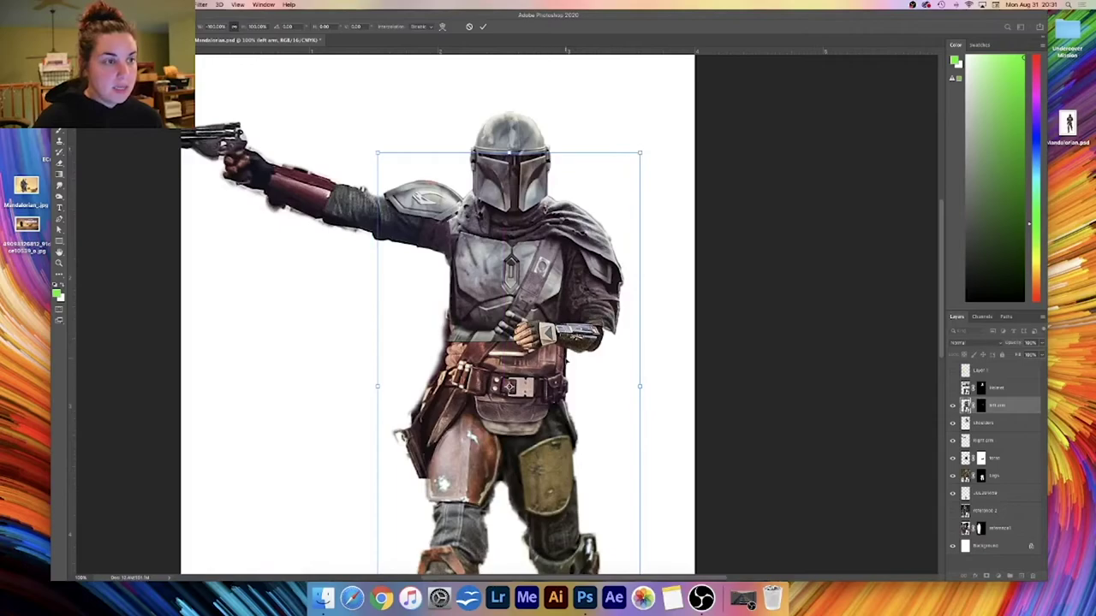
- Compare the left forearm with the right gauntlet, enlarge it to about 135%, and rotate it into place at the draped arm's elbow
left_click_drag(565, 343, 281, 181)
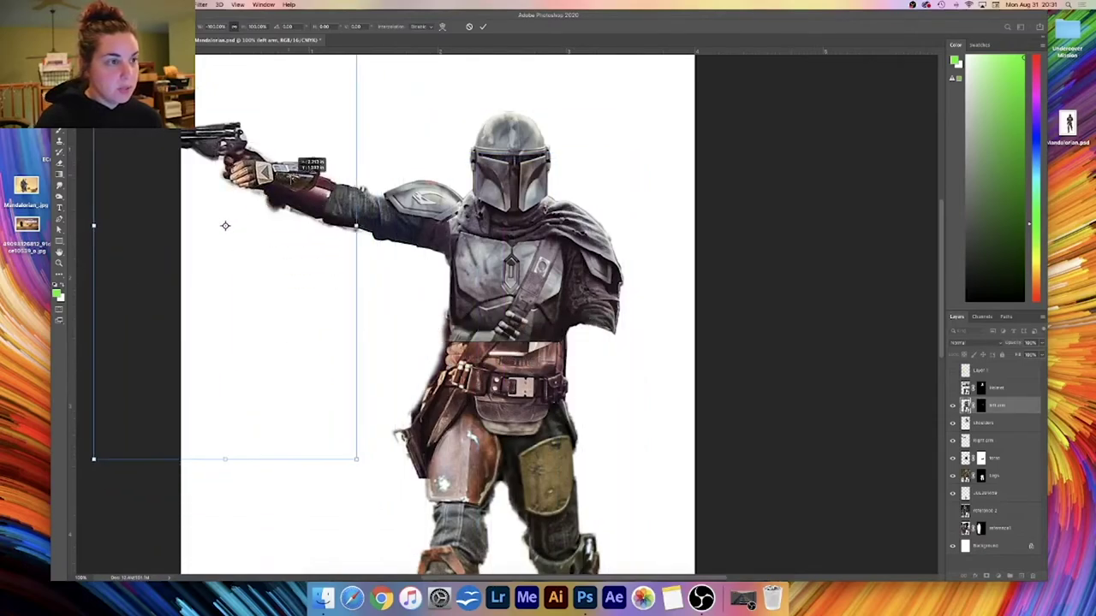
left_click_drag(363, 463, 302, 550)
left_click_drag(283, 490, 299, 558)
left_click_drag(338, 286, 365, 430)
left_click_drag(482, 206, 564, 180)
left_click_drag(300, 368, 193, 227)
left_click_drag(299, 193, 560, 372)
left_click_drag(672, 353, 626, 229)
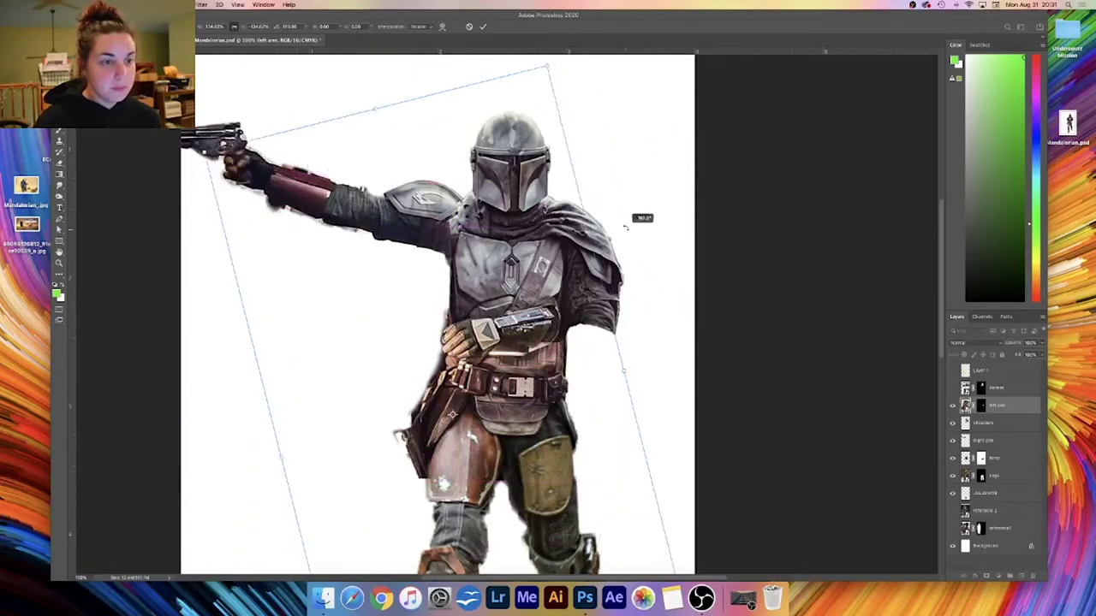
left_click_drag(527, 326, 600, 313)
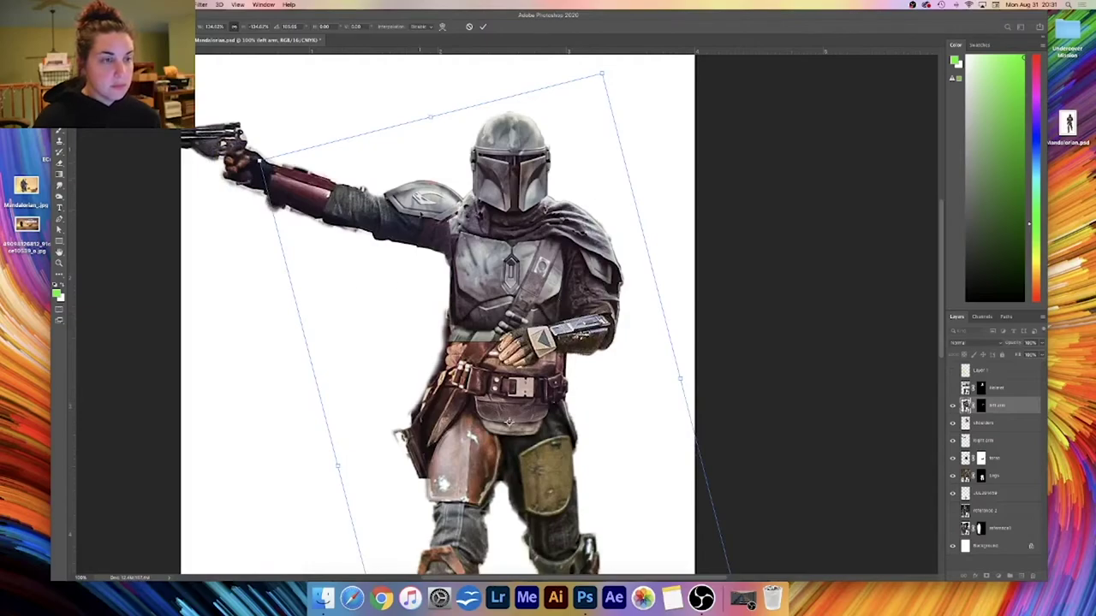
key("Return")
key("e")
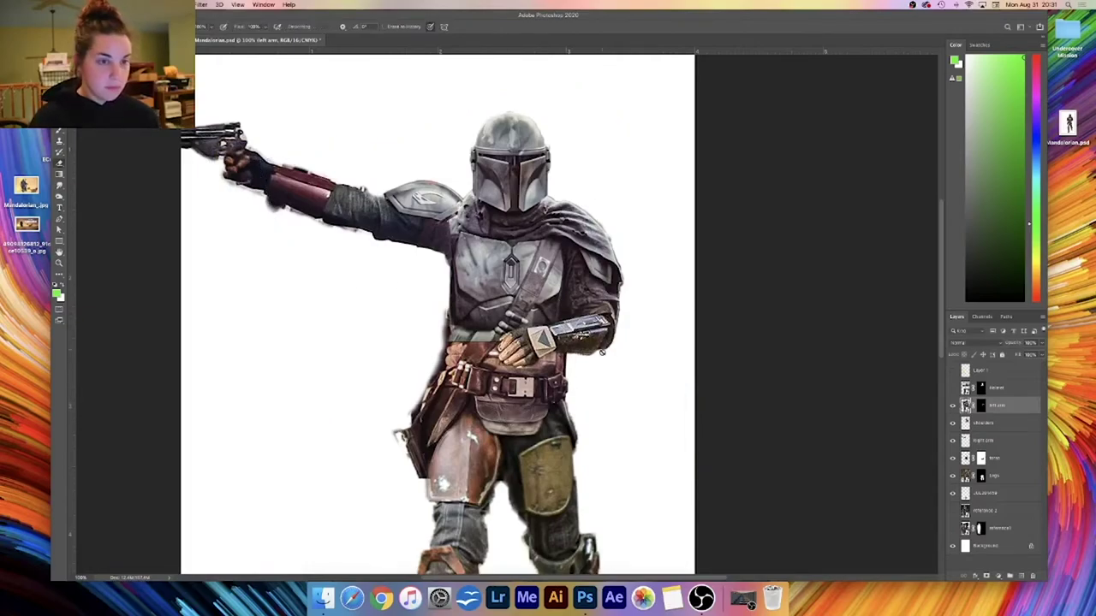
key("ctrl+t")
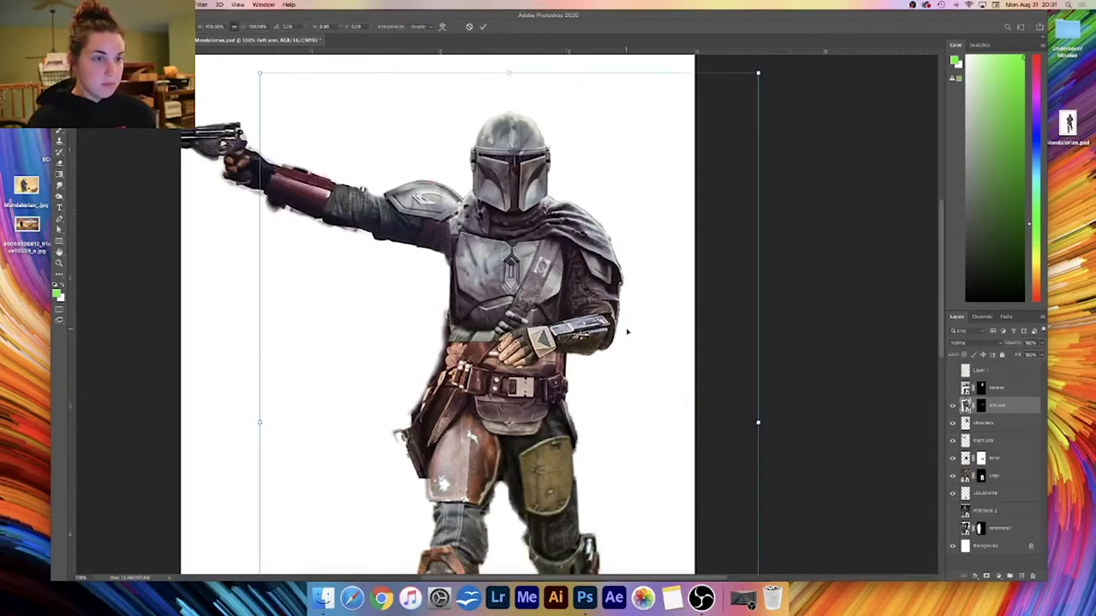
key("Return")
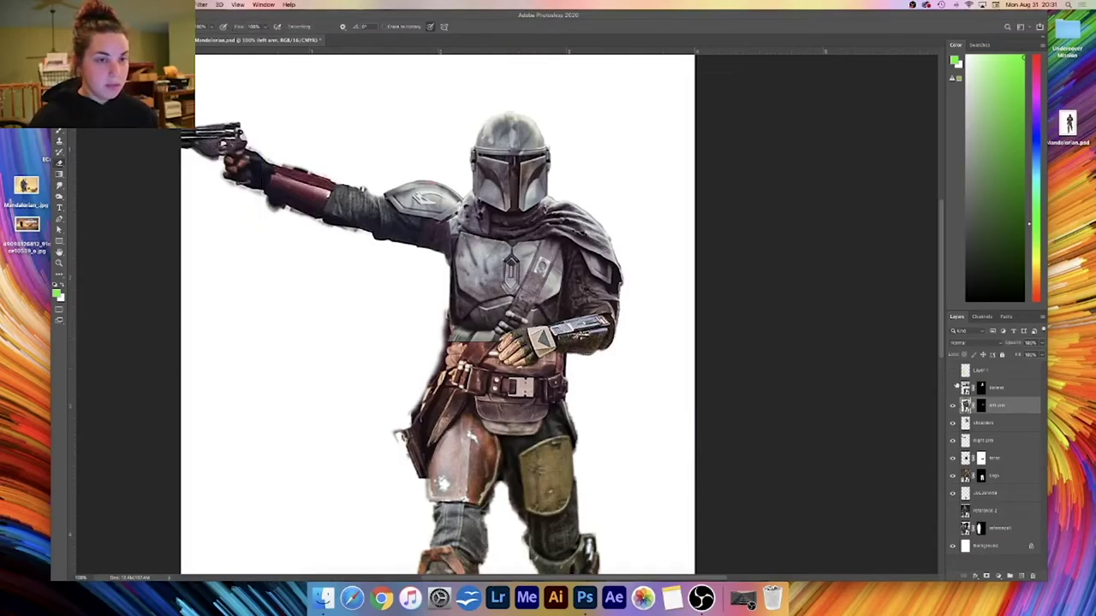
- Rasterize the left arm layer and apply its layer mask
right_click(1003, 411)
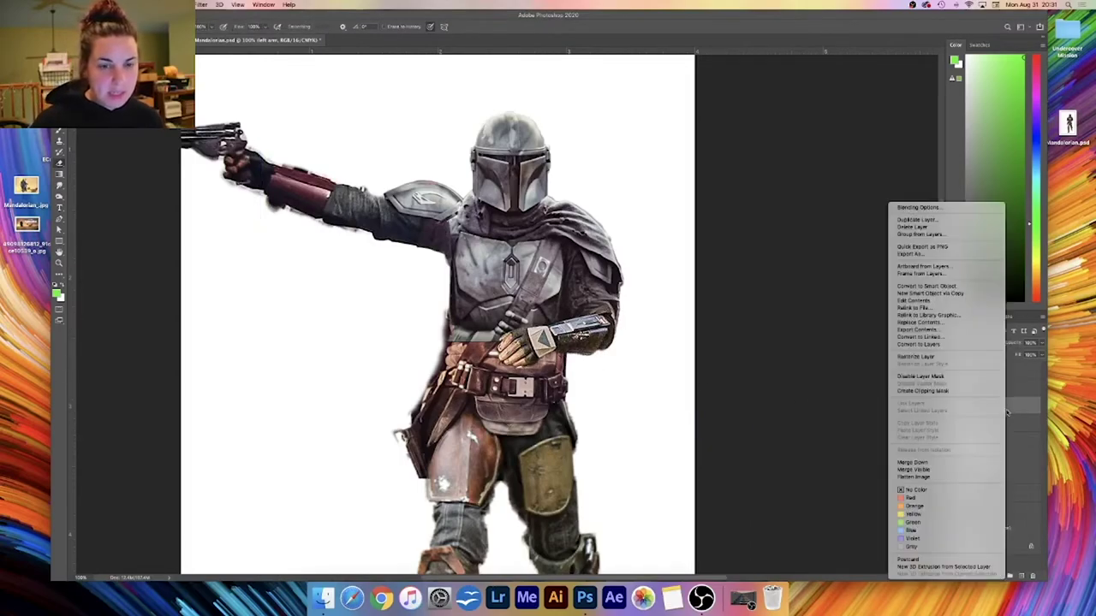
left_click(970, 363)
right_click(983, 413)
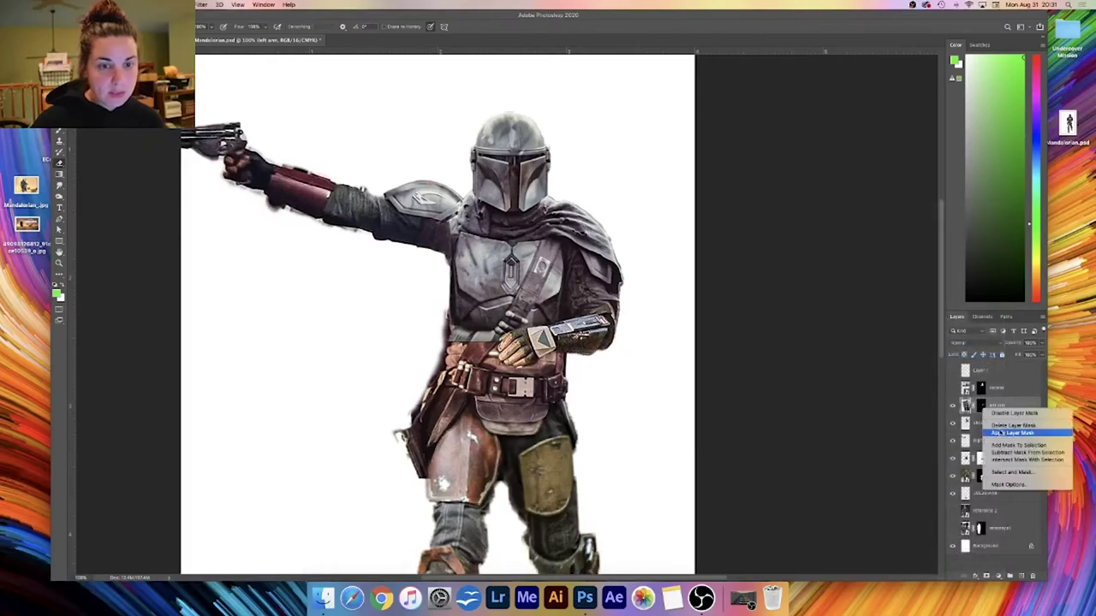
left_click(1013, 433)
- Lasso around the left forearm, invert the selection, and clear the stray pixels outside it on the left arm layer
key("ctrl+t")
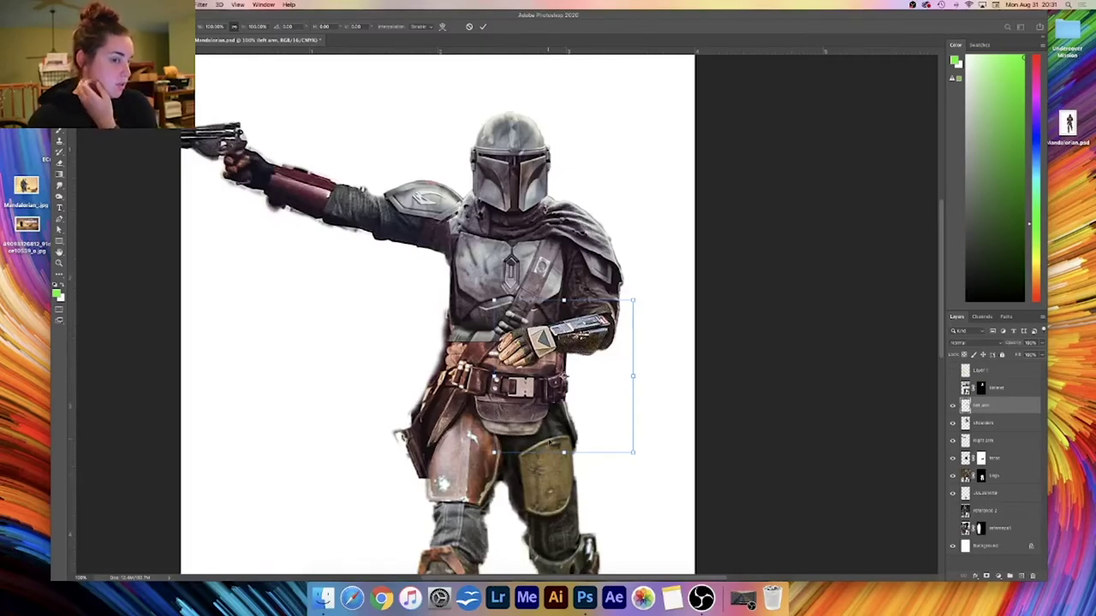
key("Return")
key("l")
mouse_move(518, 320)
left_mouse_down()
mouse_move(488, 366)
mouse_move(552, 370)
mouse_move(618, 338)
mouse_move(560, 304)
left_mouse_up()
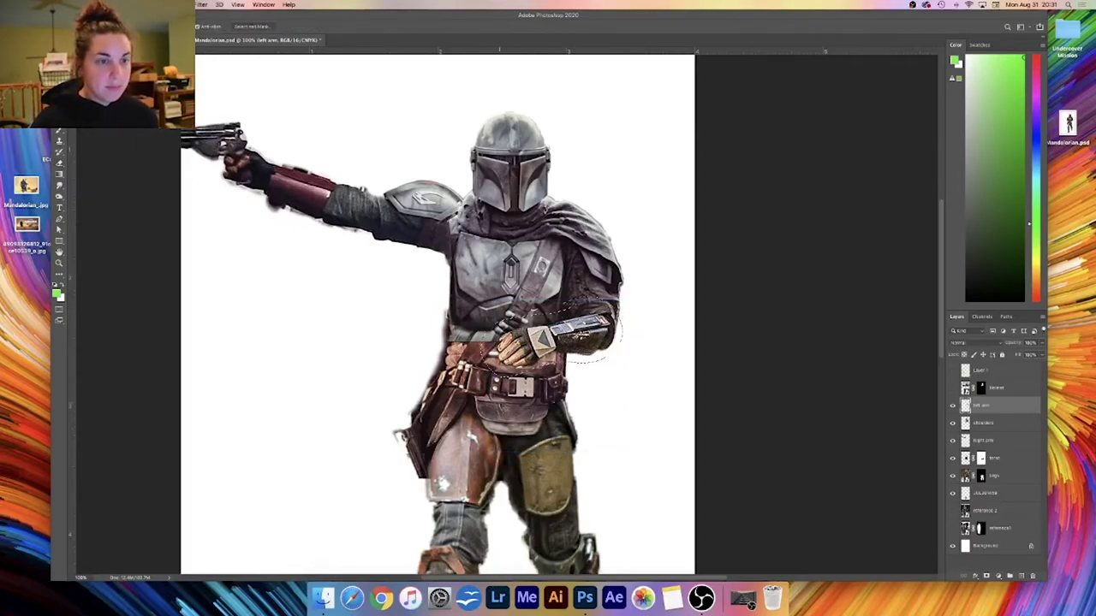
key("super+d")
mouse_move(634, 285)
left_mouse_down()
mouse_move(529, 295)
mouse_move(471, 335)
mouse_move(610, 364)
mouse_move(636, 329)
mouse_move(616, 283)
left_mouse_up()
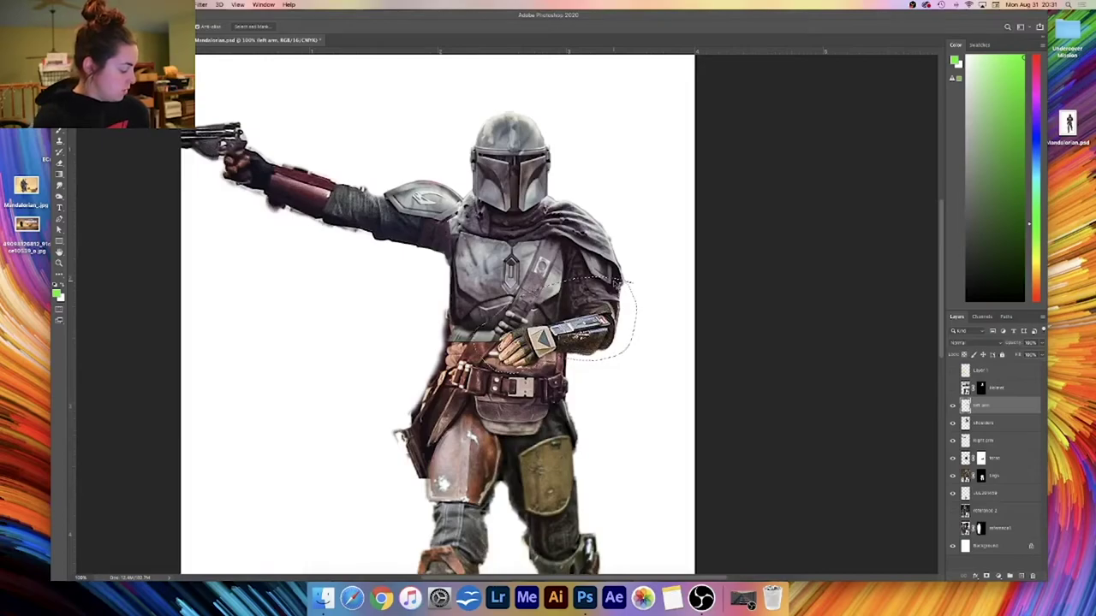
key("super+shift+i")
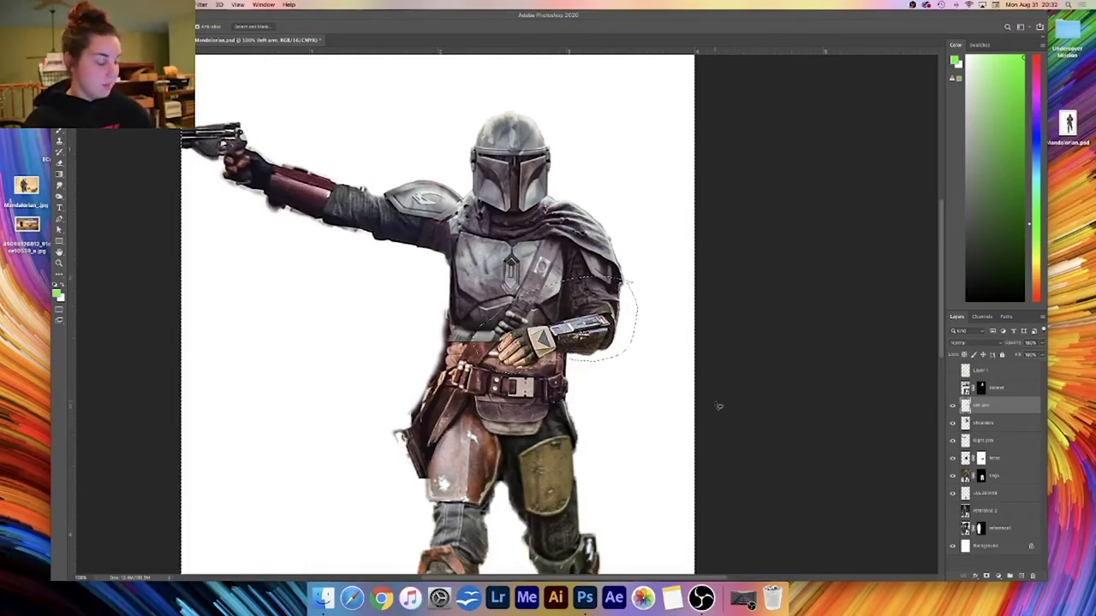
- Rotate the left forearm clockwise by about 20 degrees, enlarge it slightly, and refit it against the draped arm's elbow
key("super+t")
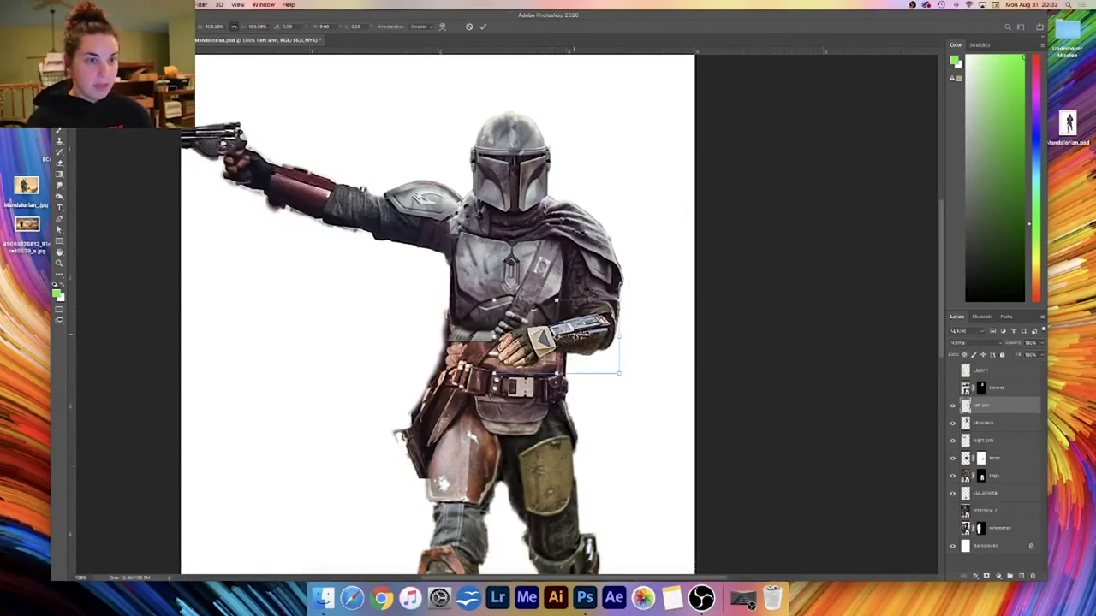
left_click_drag(484, 291, 514, 262)
left_click_drag(577, 350, 577, 329)
left_click_drag(647, 310, 640, 288)
mouse_move(593, 328)
left_mouse_down()
mouse_move(592, 338)
mouse_move(599, 325)
left_mouse_up()
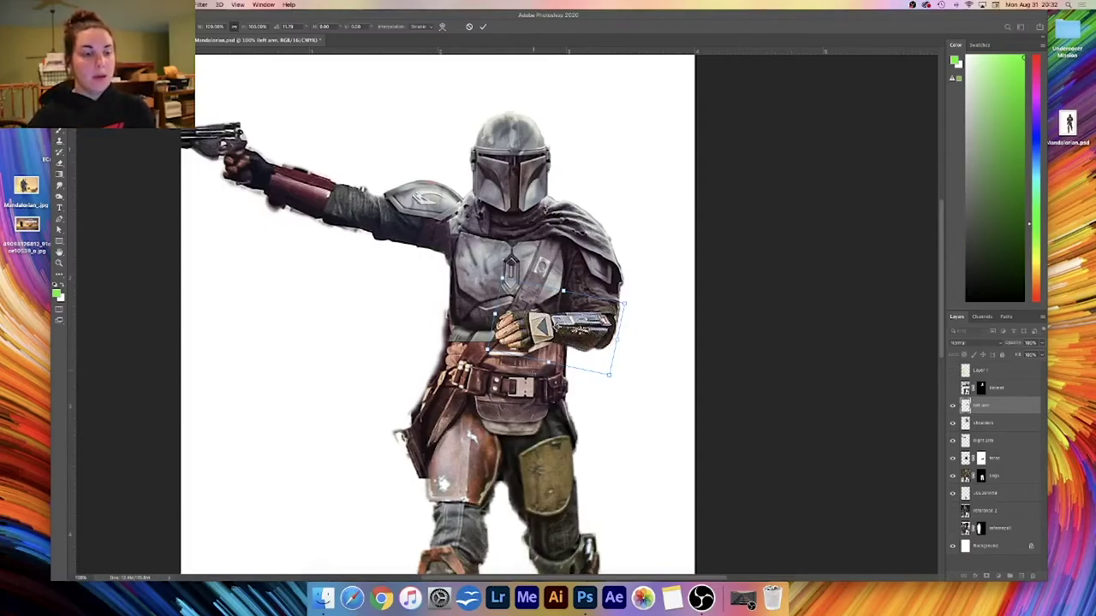
left_click_drag(625, 318, 600, 333)
left_click_drag(467, 315, 504, 275)
left_click_drag(566, 335, 597, 283)
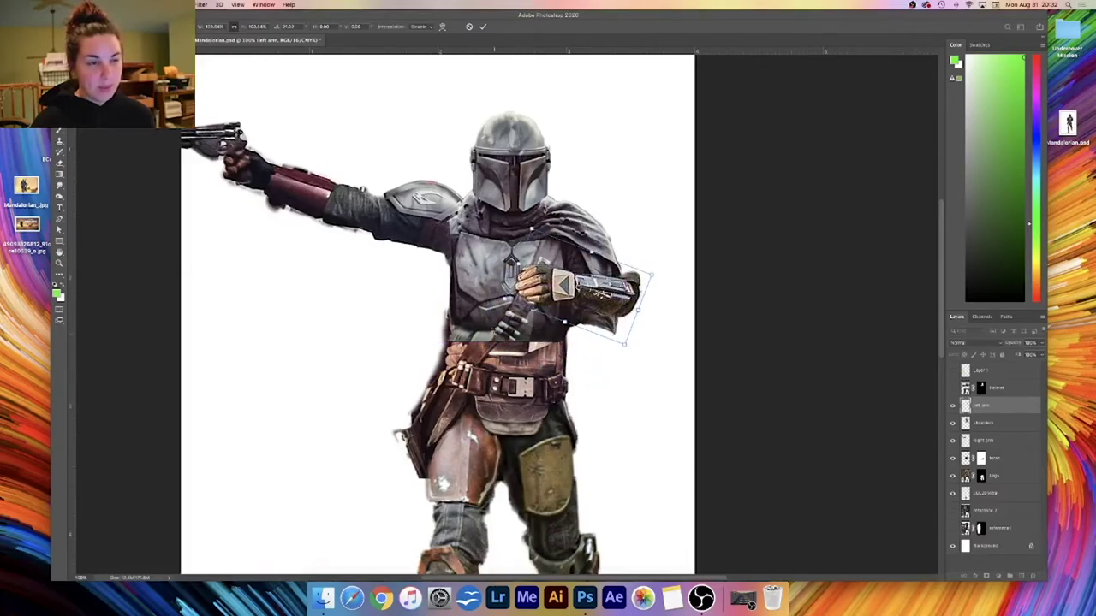
left_click_drag(624, 284, 607, 317)
left_click_drag(514, 258, 512, 253)
left_click_drag(558, 312, 554, 316)
key("Return")
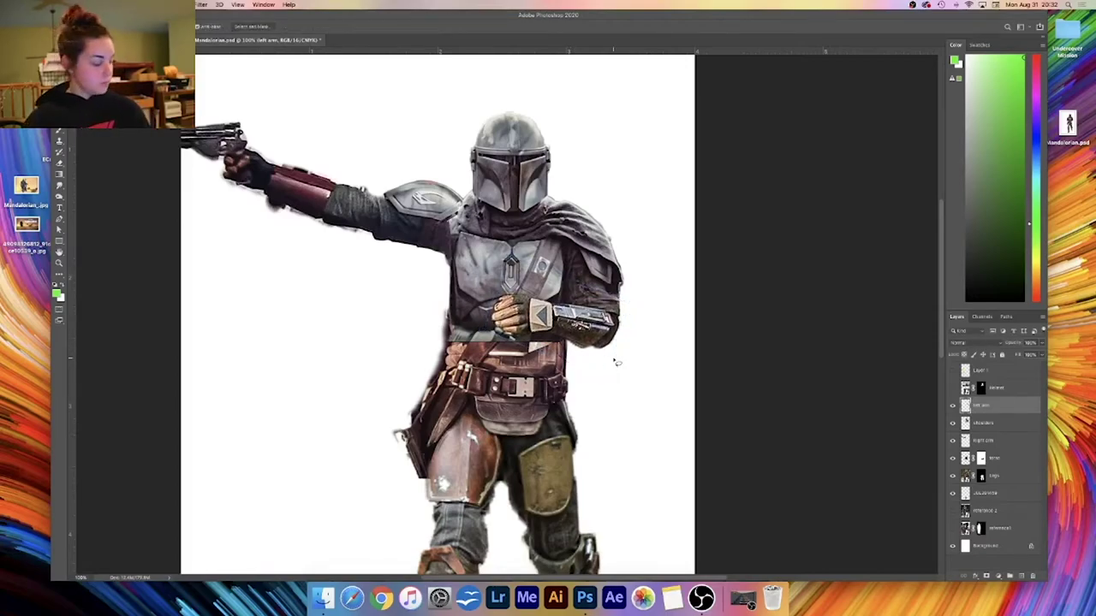
- Show the helmet layer and paint black on its mask to hide the cape around the neck and shoulders
key("super+minus")
key("super+minus")
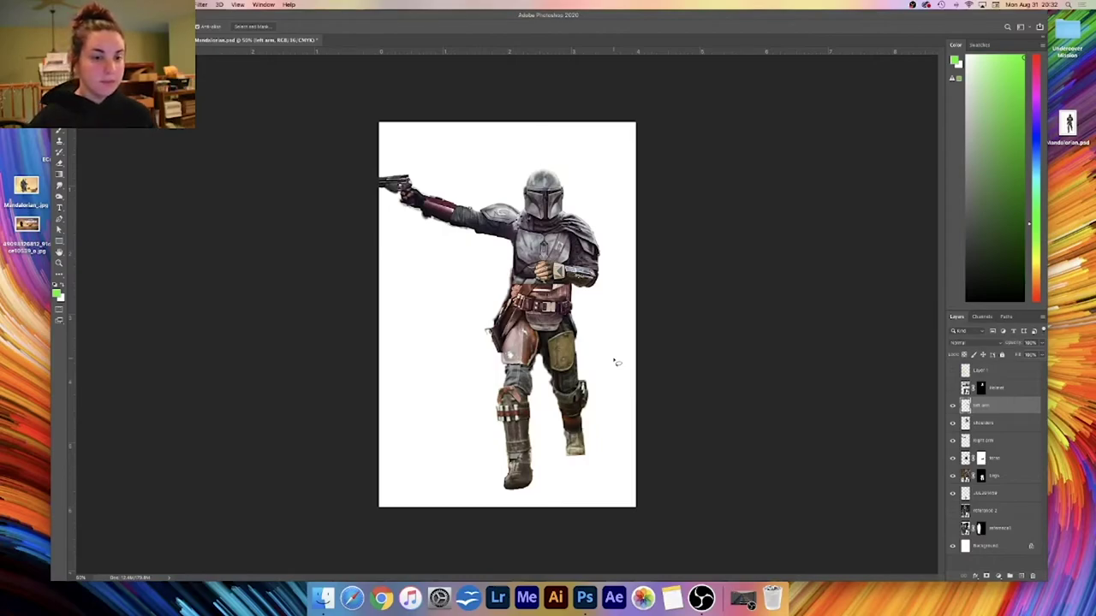
key("super+plus")
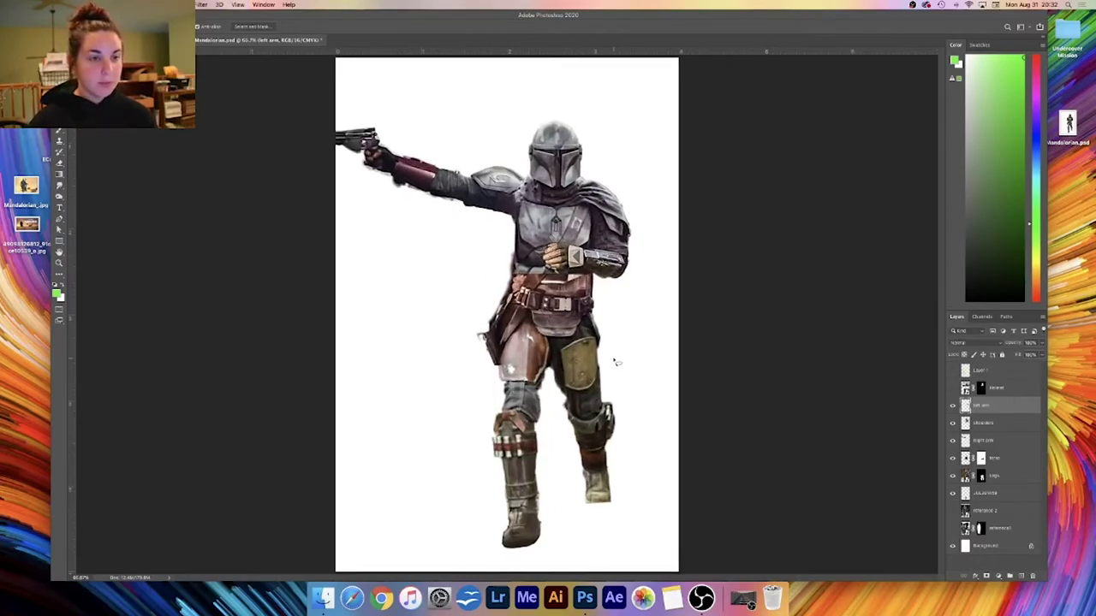
left_click(735, 597)
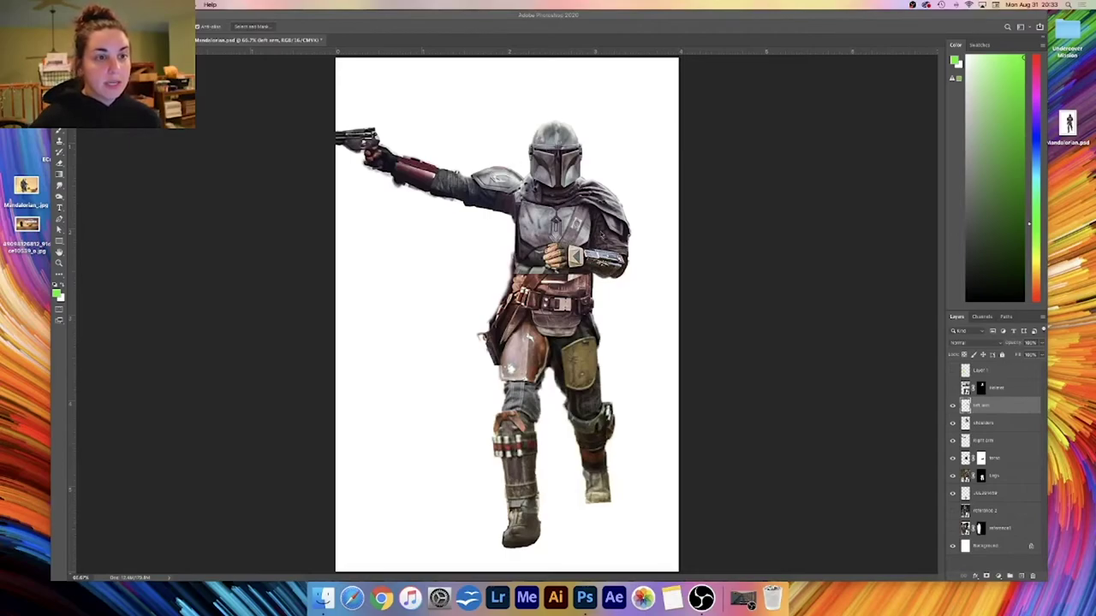
left_click(953, 390)
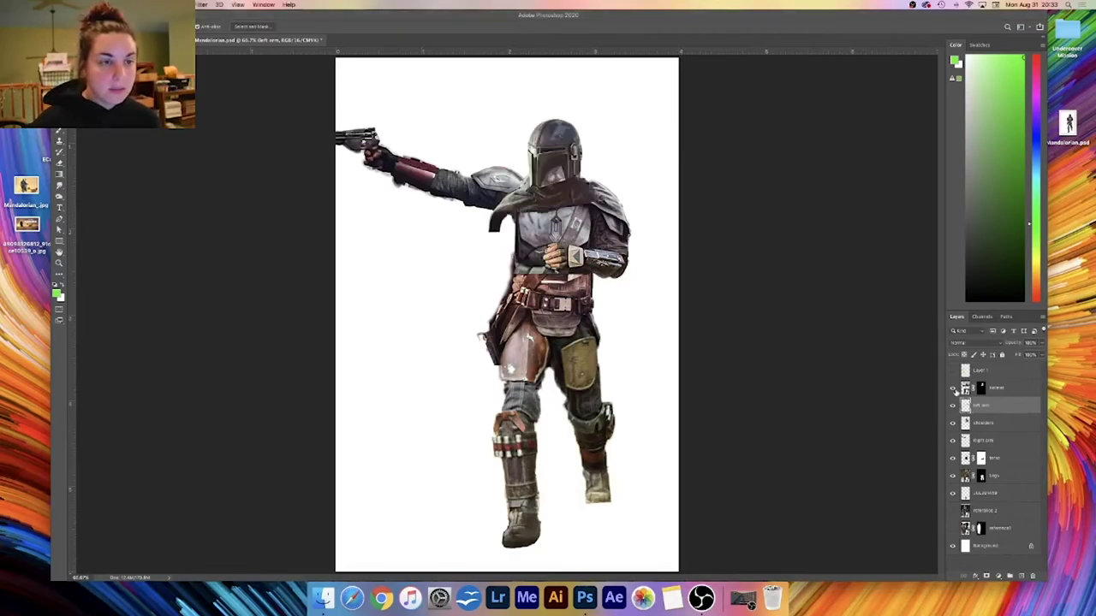
left_click(1010, 391)
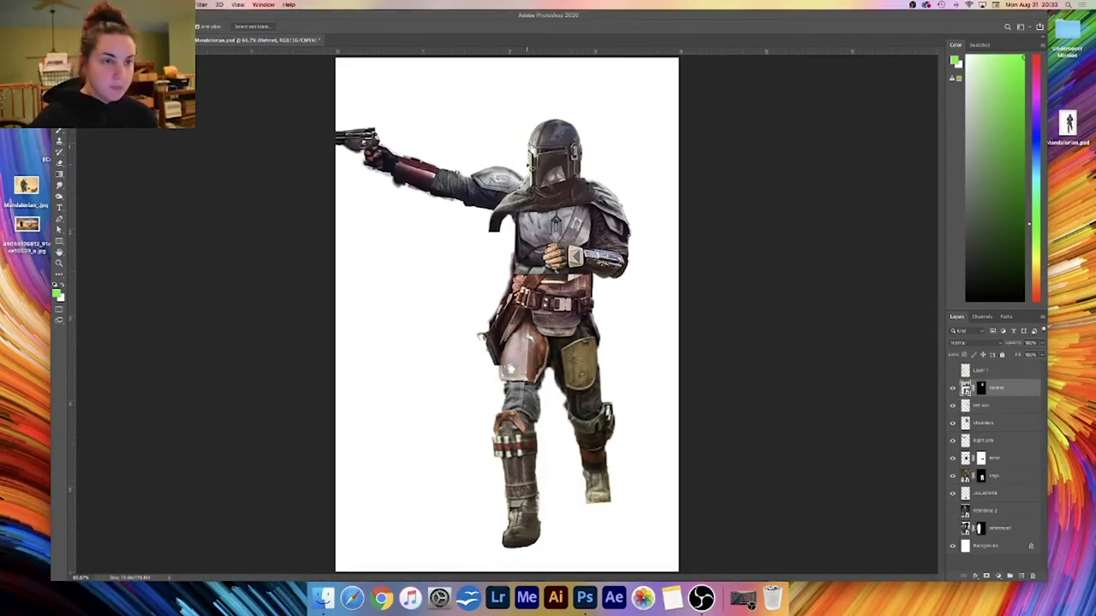
left_click(981, 389)
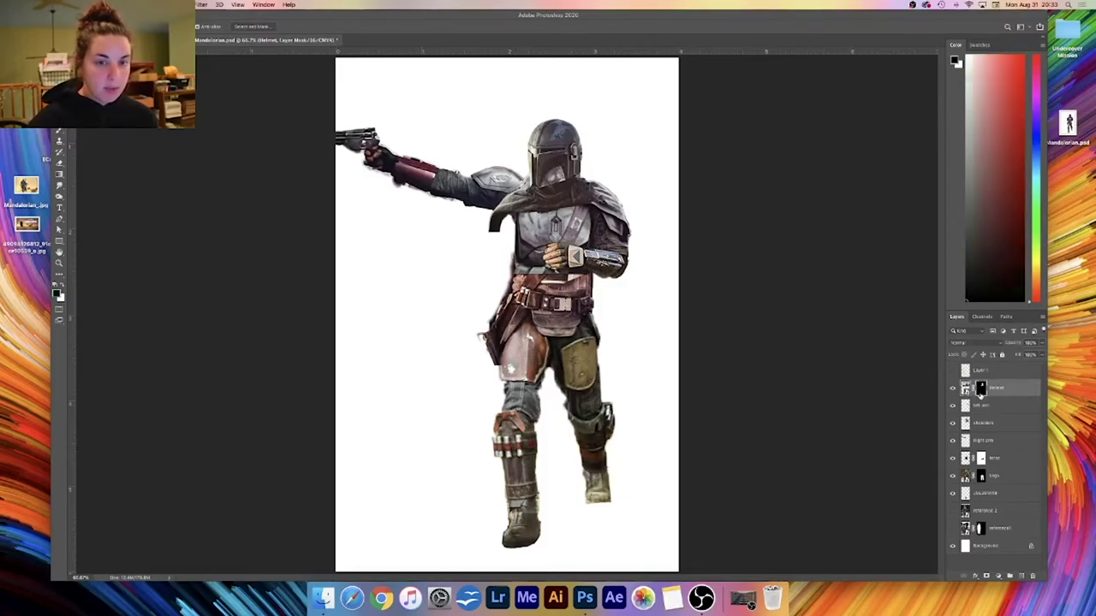
key("b")
mouse_move(502, 226)
left_mouse_down()
mouse_move(510, 202)
mouse_move(548, 210)
mouse_move(594, 195)
mouse_move(586, 181)
mouse_move(580, 193)
left_mouse_up()
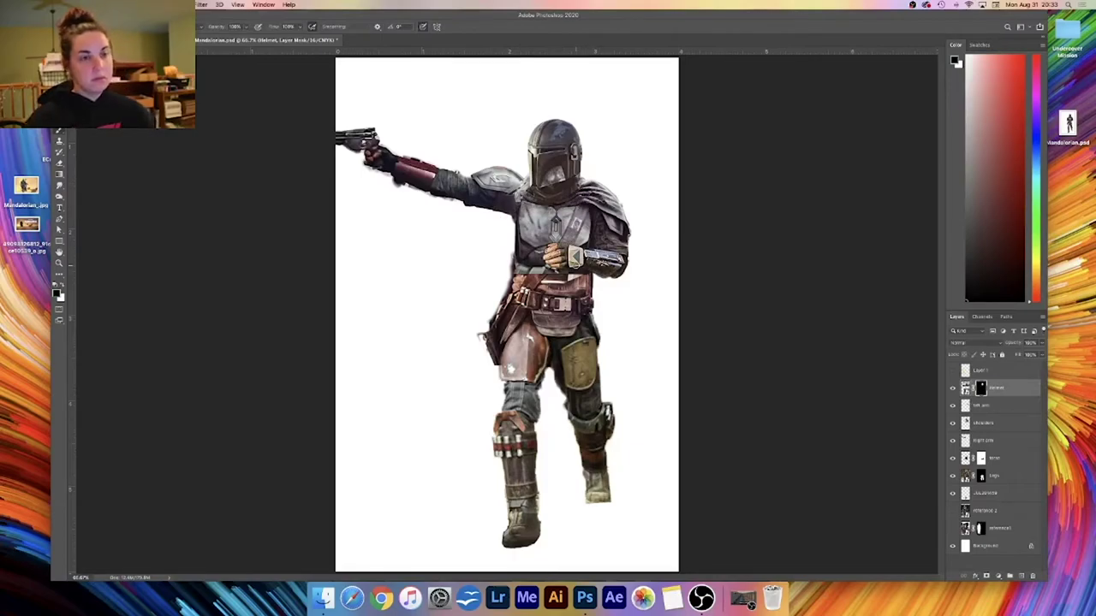
- Tilt the helmet slightly counterclockwise, reposition it over the neck, and save the document
key("super+t")
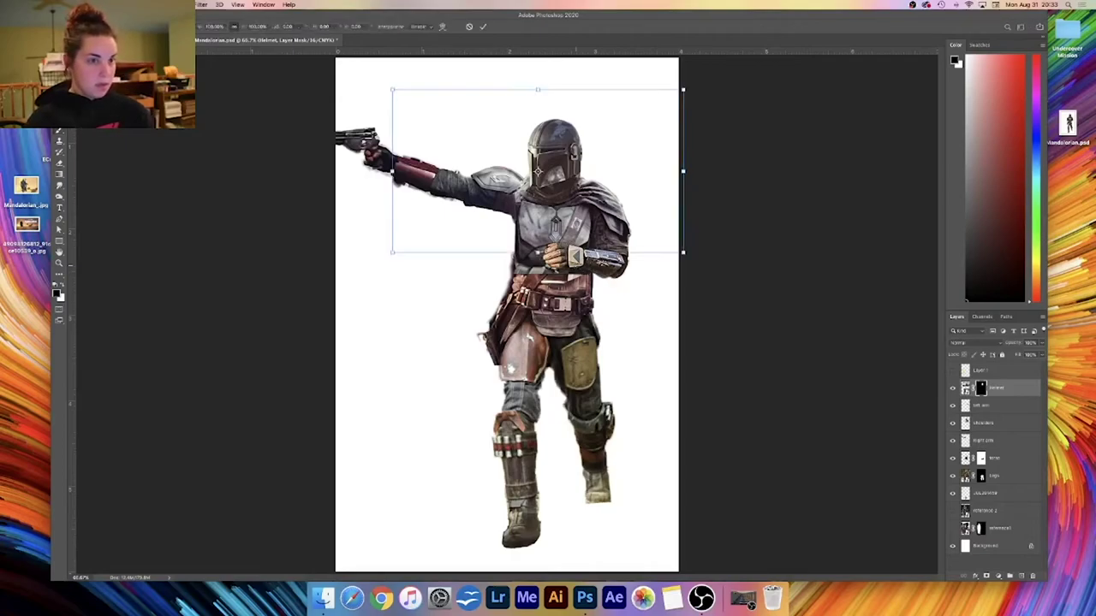
left_click_drag(707, 99, 698, 77)
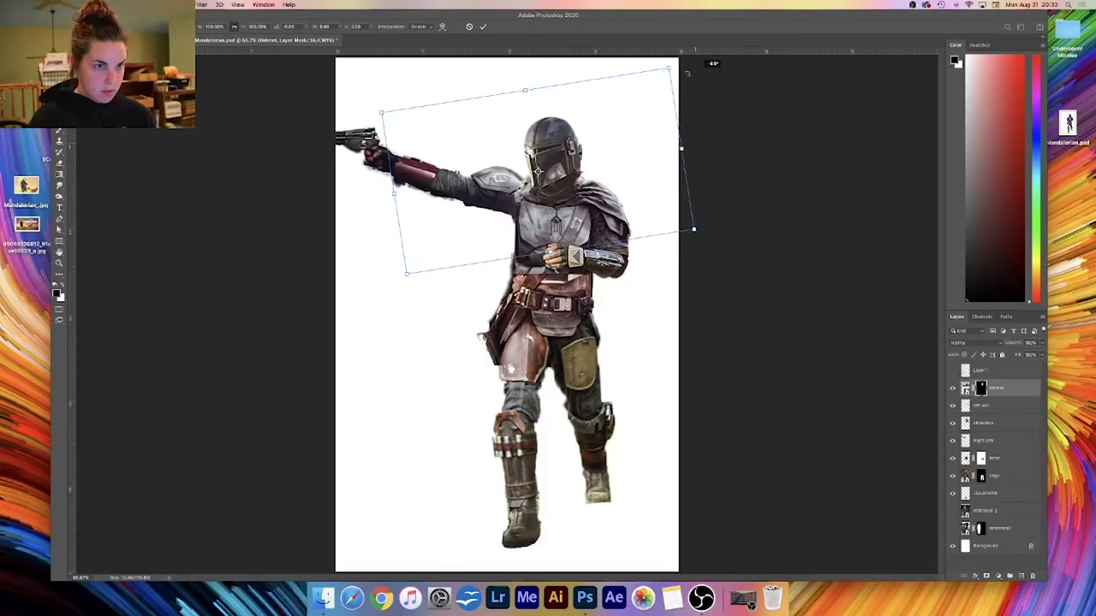
left_click_drag(539, 167, 564, 154)
left_click_drag(705, 139, 705, 146)
left_click_drag(565, 167, 561, 161)
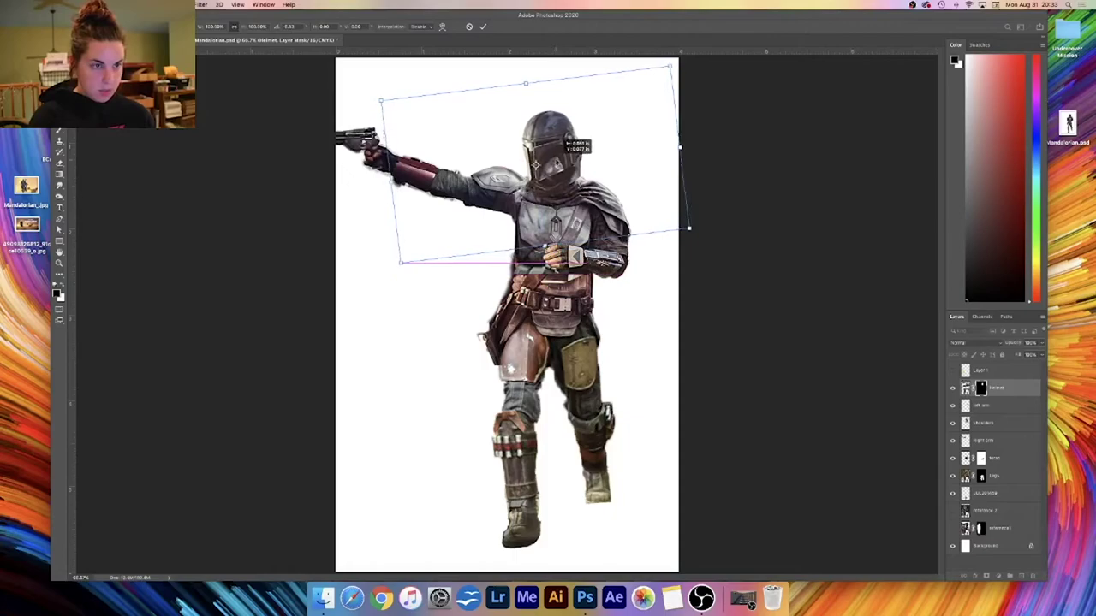
left_click_drag(704, 147, 704, 156)
mouse_move(561, 158)
left_mouse_down()
mouse_move(629, 135)
mouse_move(572, 147)
left_mouse_up()
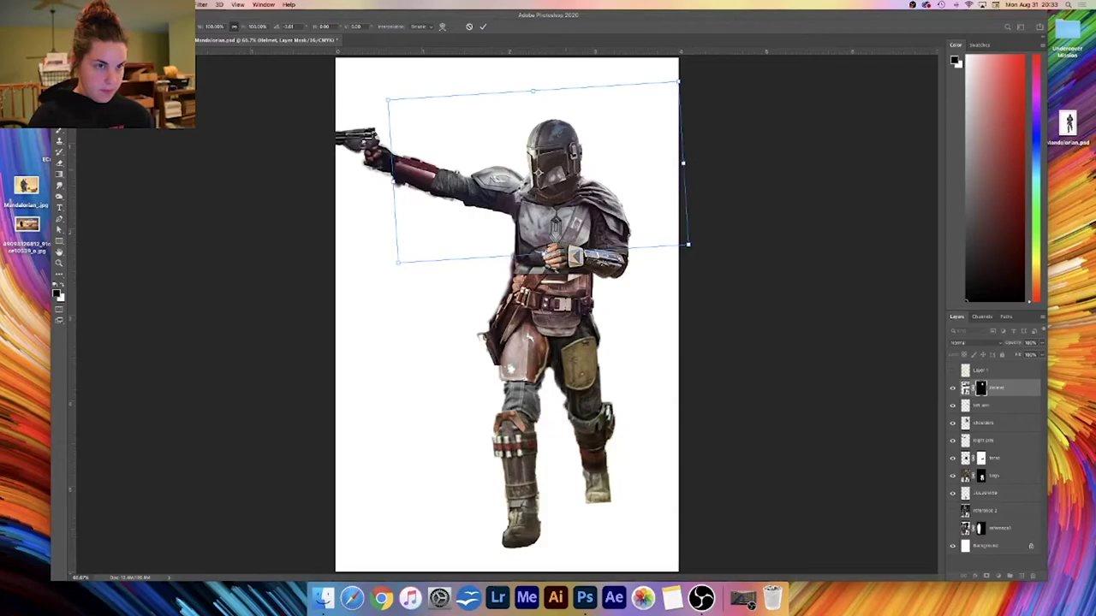
key("Return")
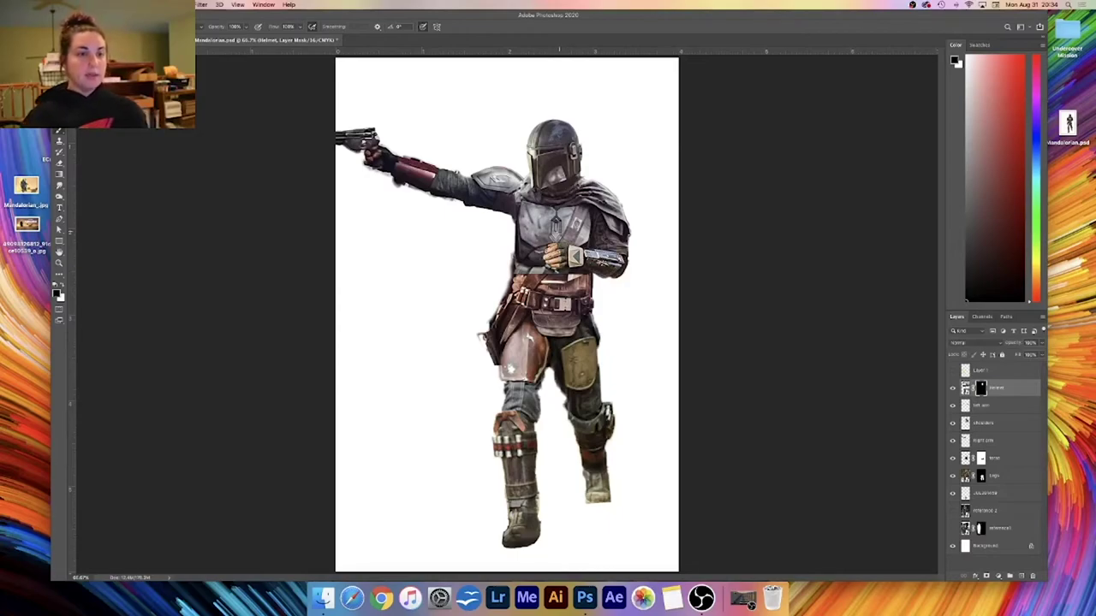
key("super+s")
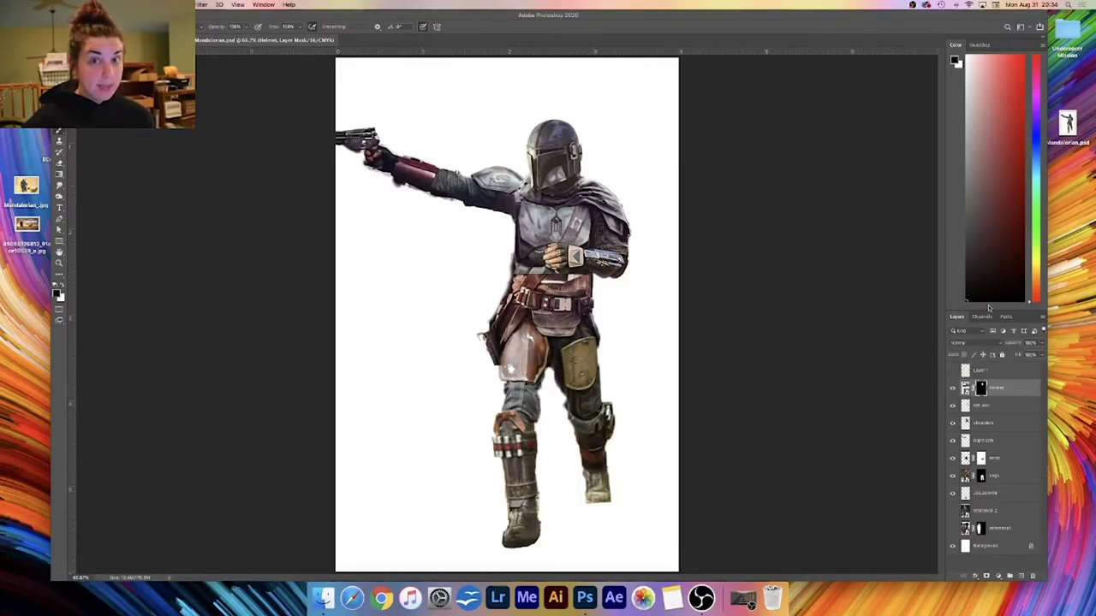
- Narrow the application window to uncover the desktop, and rename the layer directly above reference 2 as "boot"
left_click_drag(50, 264, 204, 245)
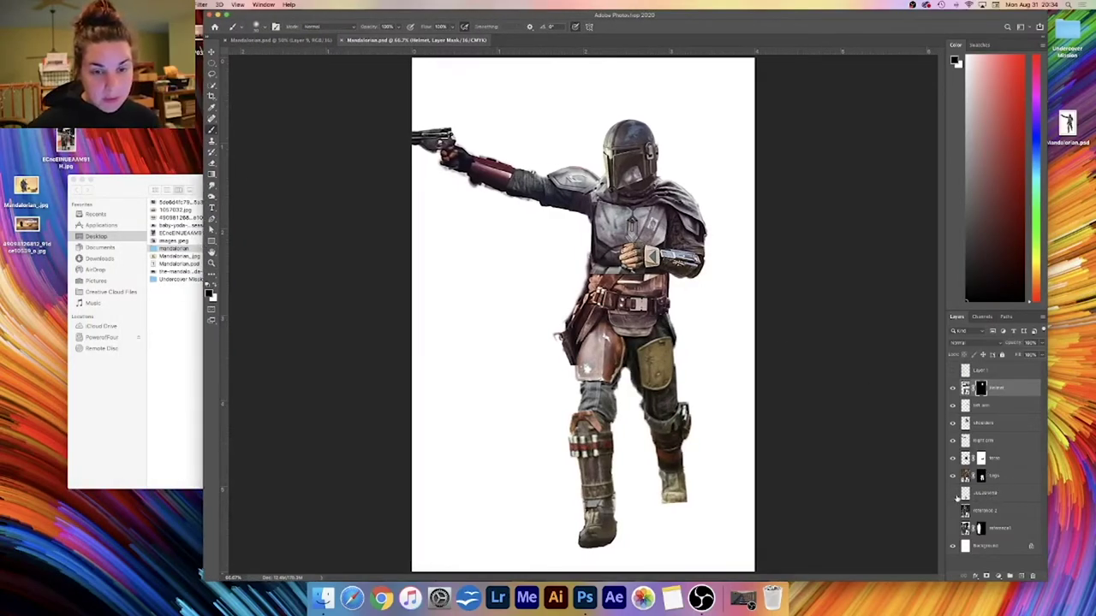
double_click(984, 493)
type("boot")
key("Return")
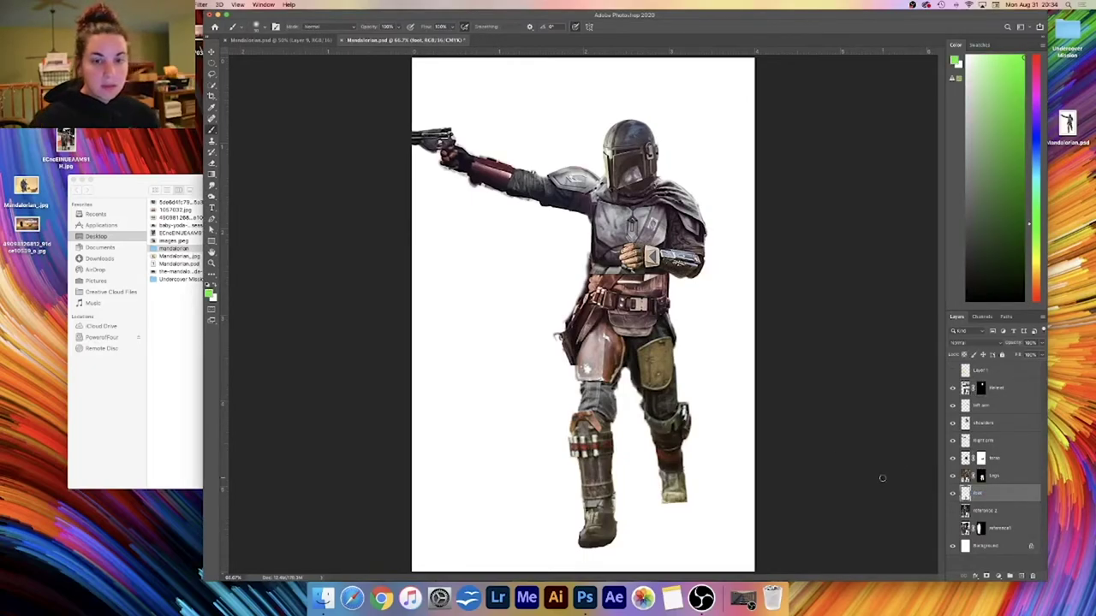
- Place the Baby Yoda pod image from the desktop in the document and move its layer above the helmet layer
left_click(161, 248)
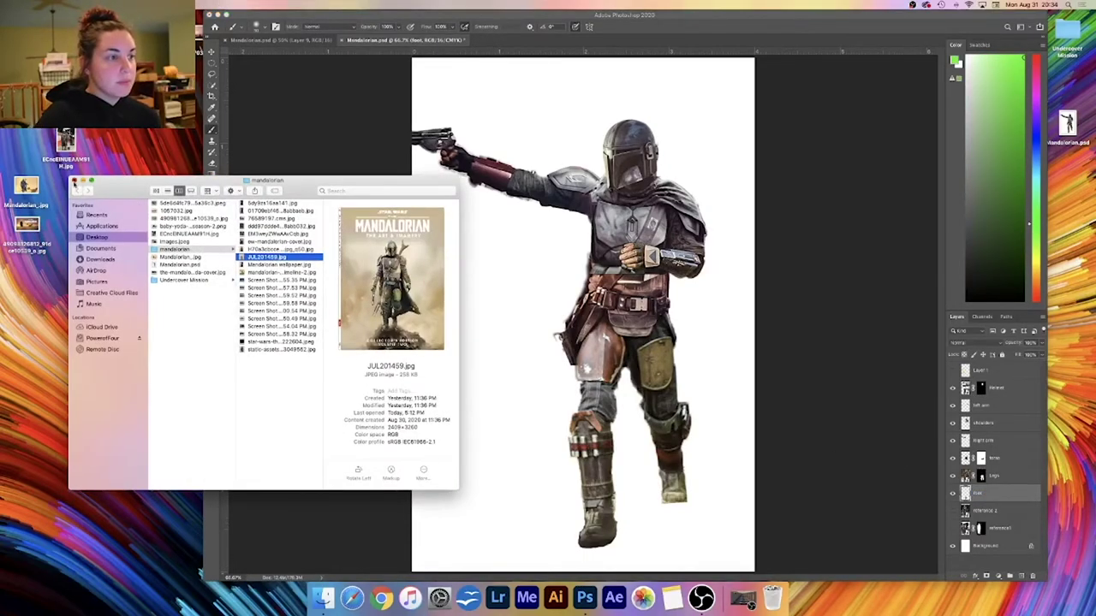
left_click(75, 181)
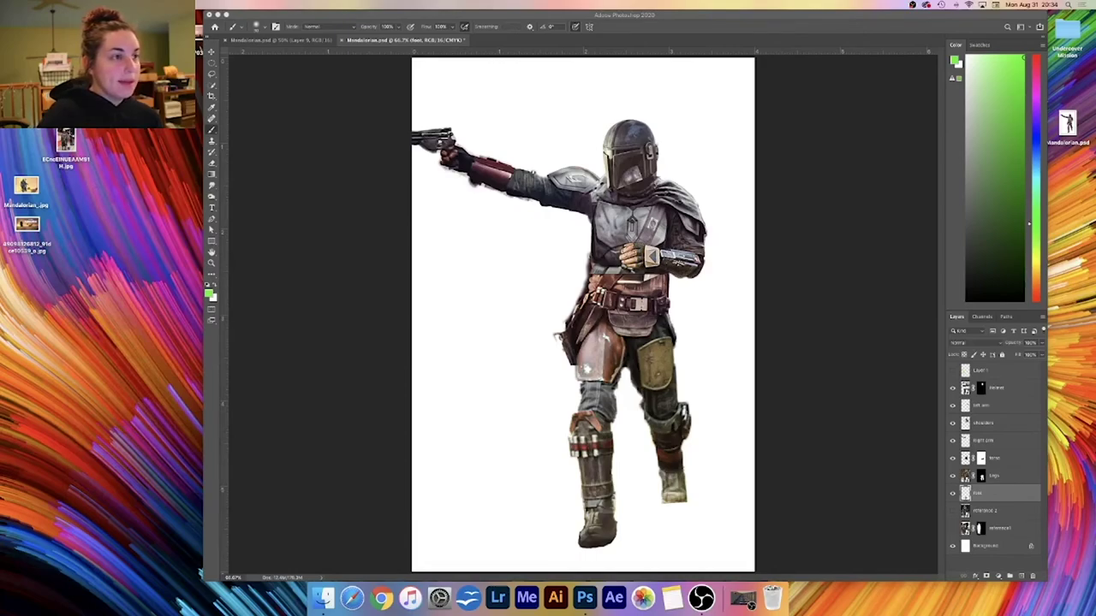
left_click_drag(141, 111, 489, 291)
key("Return")
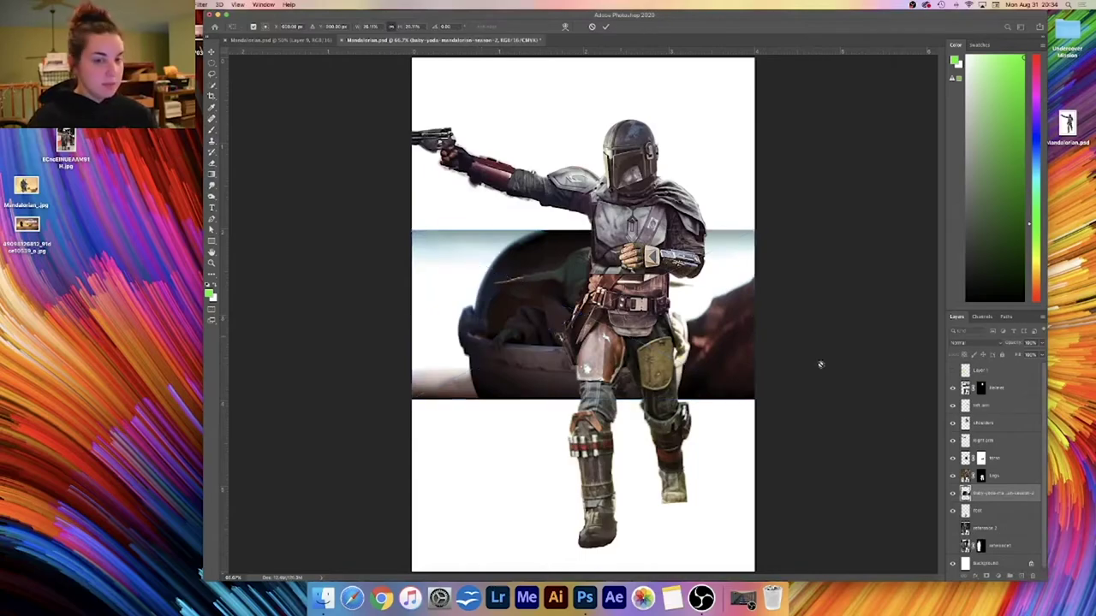
left_click_drag(1013, 495, 1014, 386)
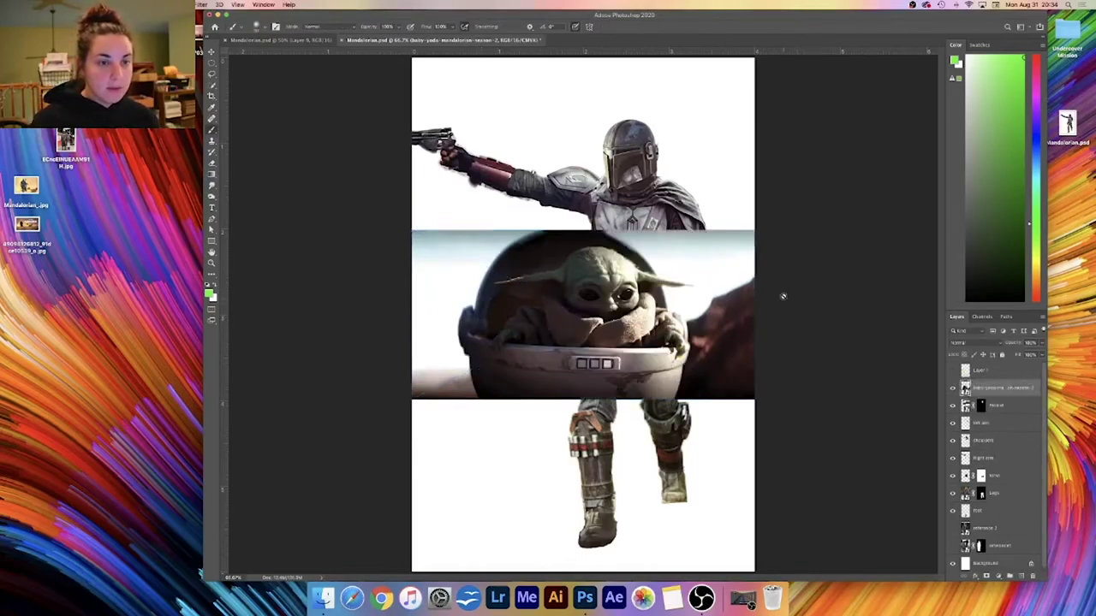
- Place the photo of Baby Yoda holding a cup as another layer and hide it
left_click_drag(141, 111, 539, 200)
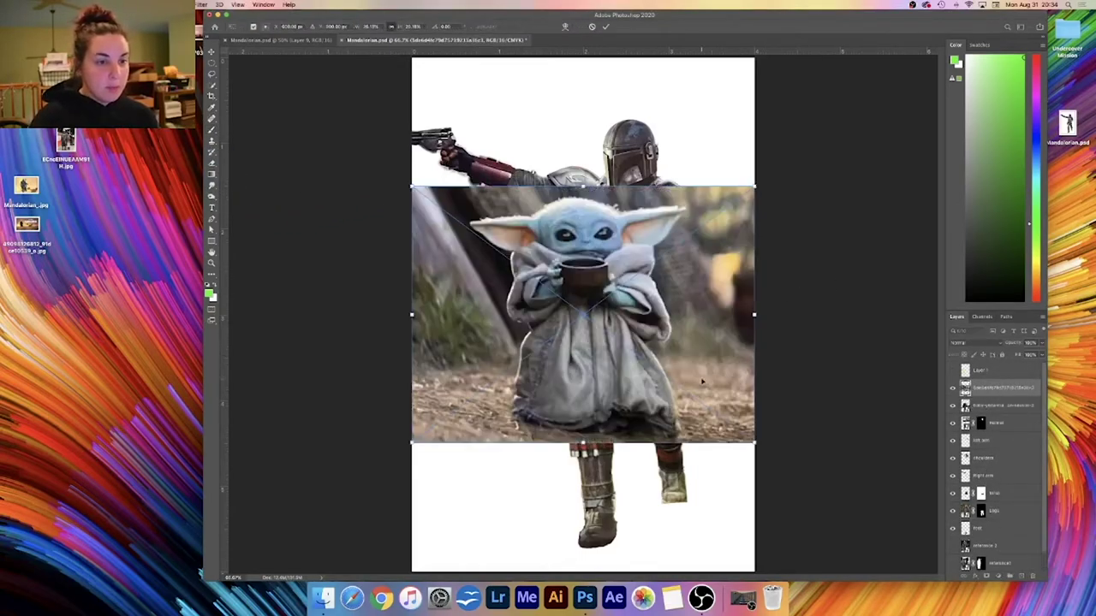
key("Return")
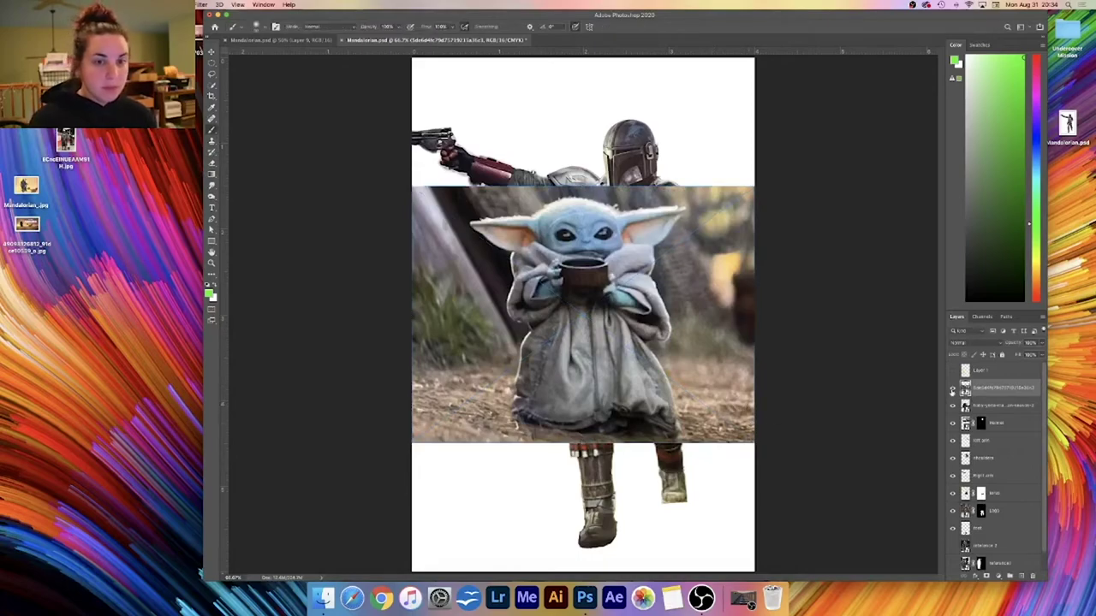
left_click(952, 389)
- Quick-select Baby Yoda on the pod image layer, leaving the pod's lower shell out of the selection
left_click(999, 407)
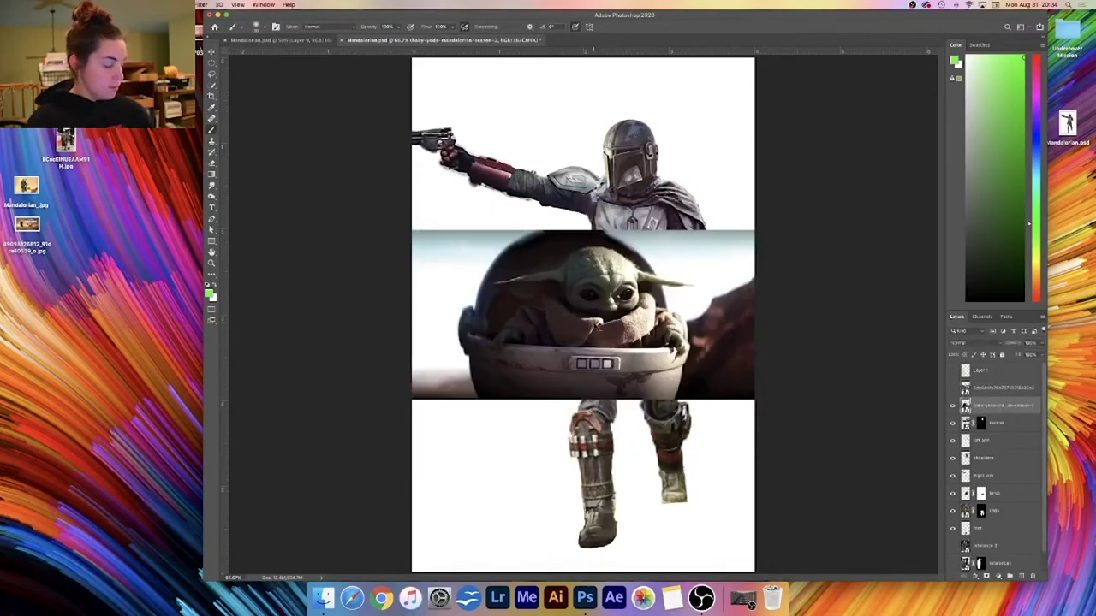
key("super+equal")
key("super+equal")
key("super+minus")
key("super+minus")
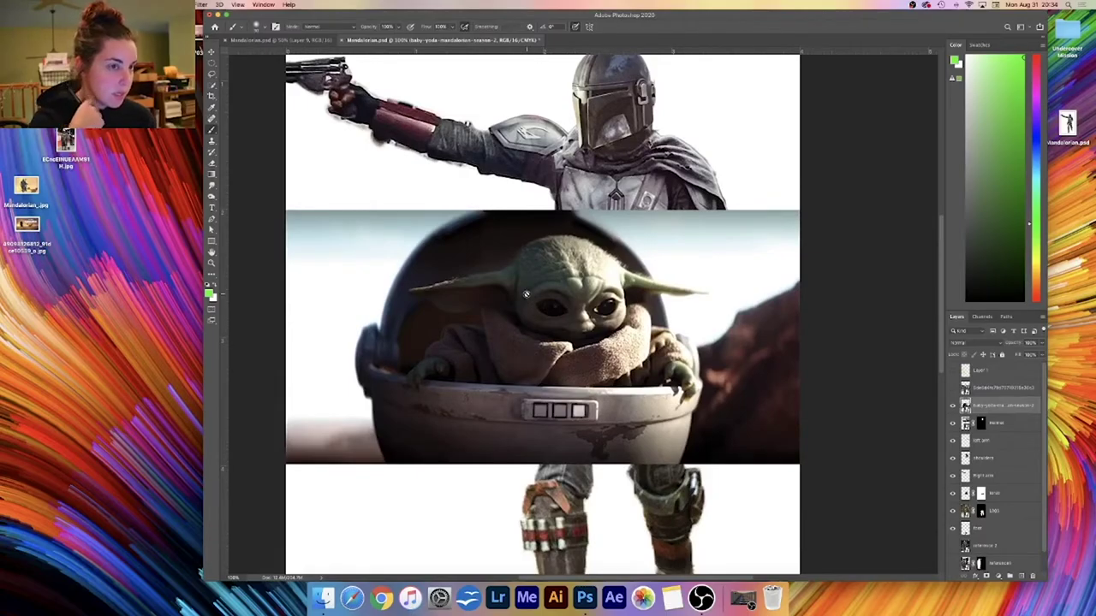
key("w")
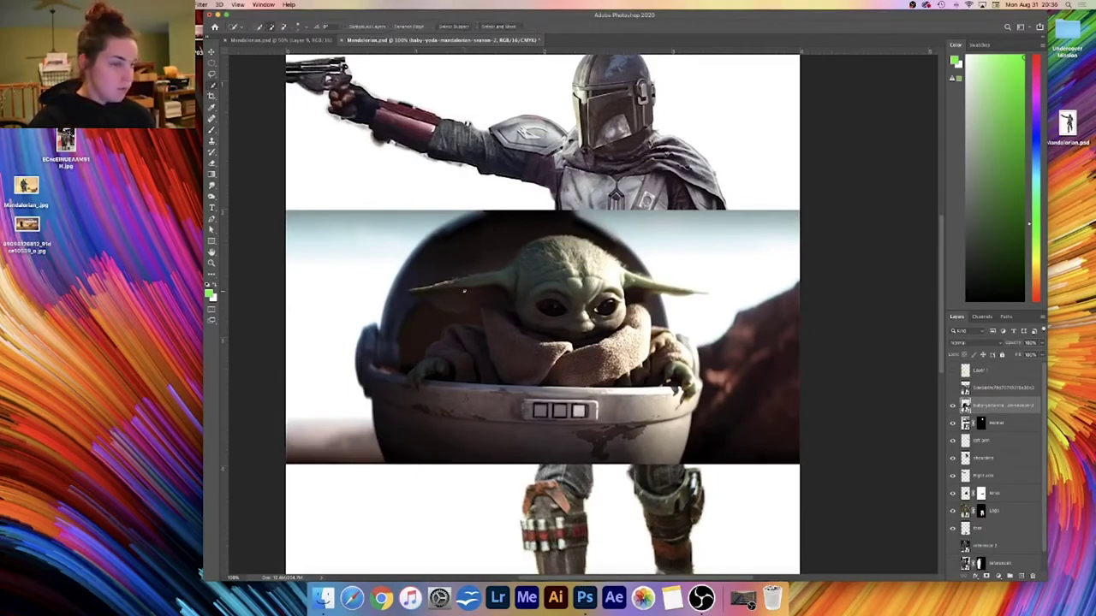
mouse_move(552, 274)
left_mouse_down()
mouse_move(582, 261)
mouse_move(538, 341)
mouse_move(558, 353)
left_mouse_up()
mouse_move(643, 352)
left_mouse_down()
mouse_move(661, 350)
mouse_move(672, 368)
left_mouse_up()
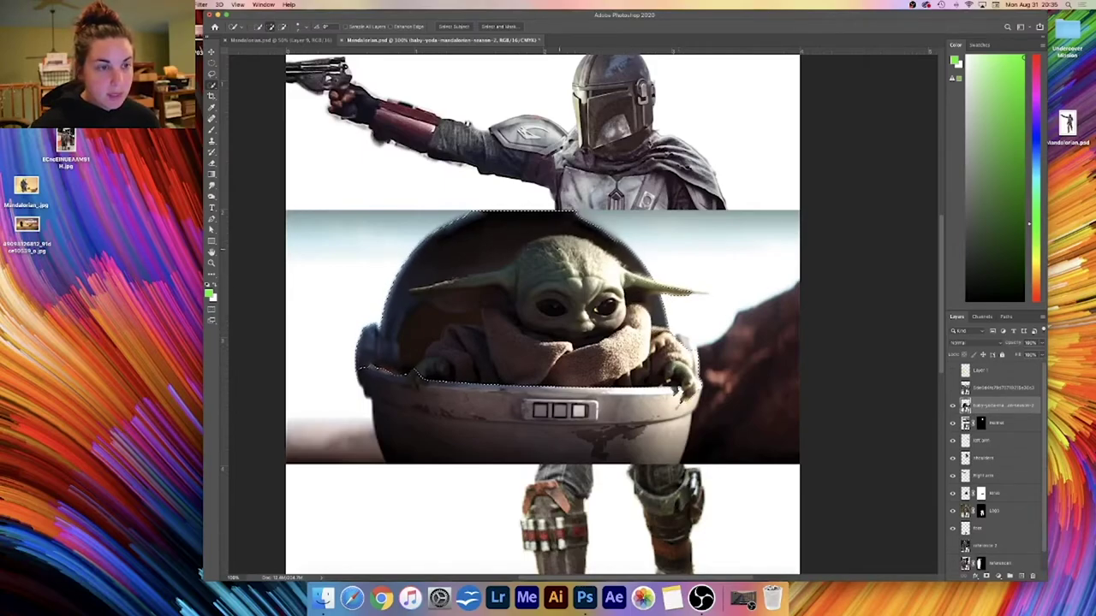
left_click_drag(416, 377, 462, 424)
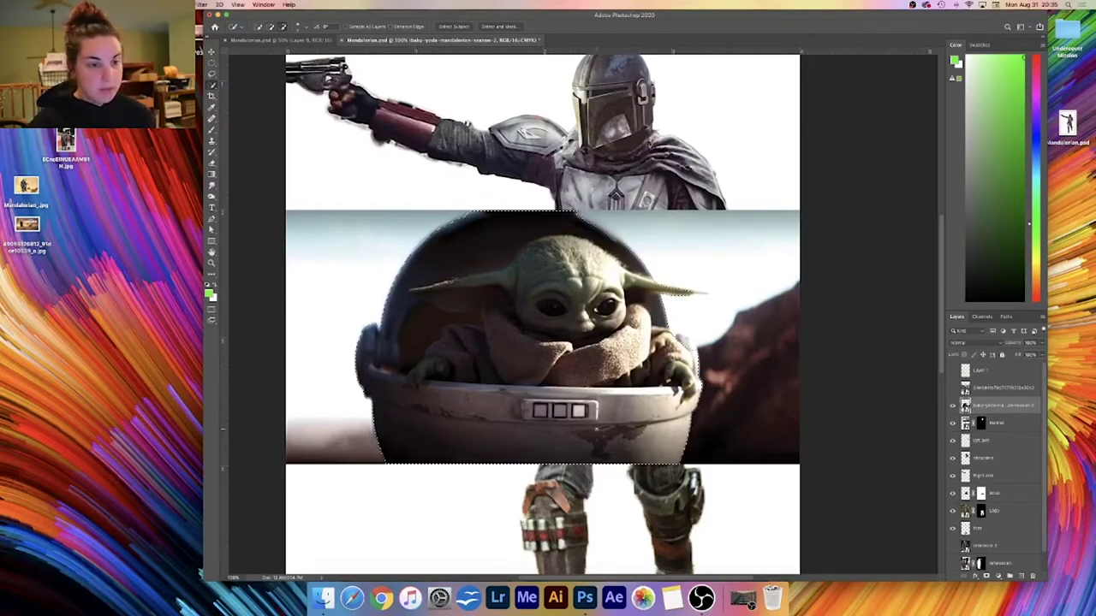
left_click(453, 442, "alt")
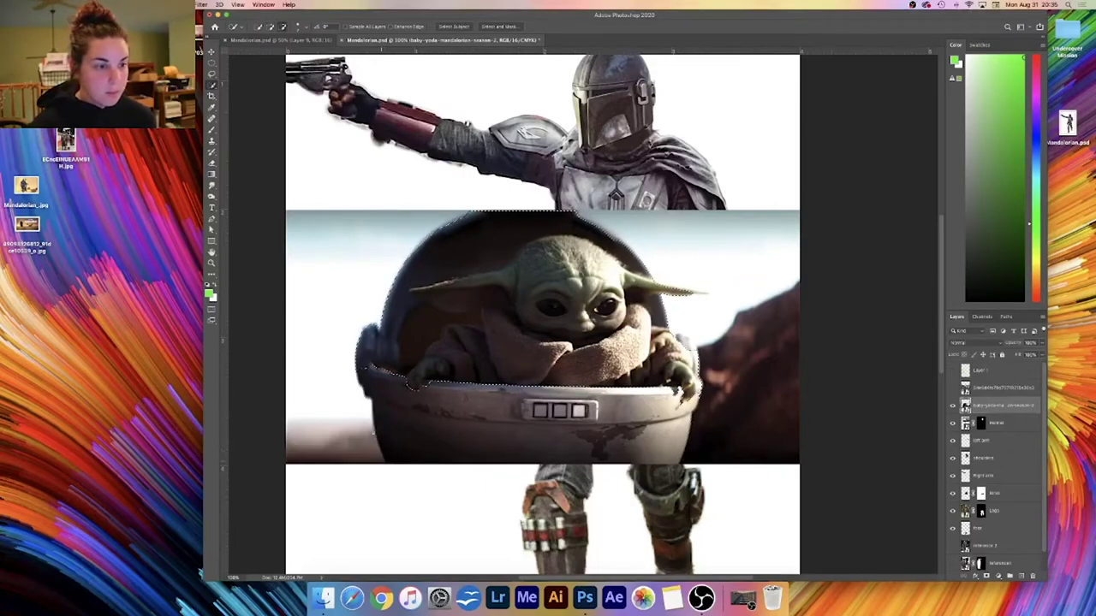
- Subtract the pod's hood and interior beside Baby Yoda's head and ear from the selection
mouse_move(368, 321)
left_mouse_down()
mouse_move(395, 313)
mouse_move(418, 329)
left_mouse_up()
mouse_move(427, 290)
left_mouse_down()
mouse_move(435, 256)
mouse_move(421, 299)
left_mouse_up()
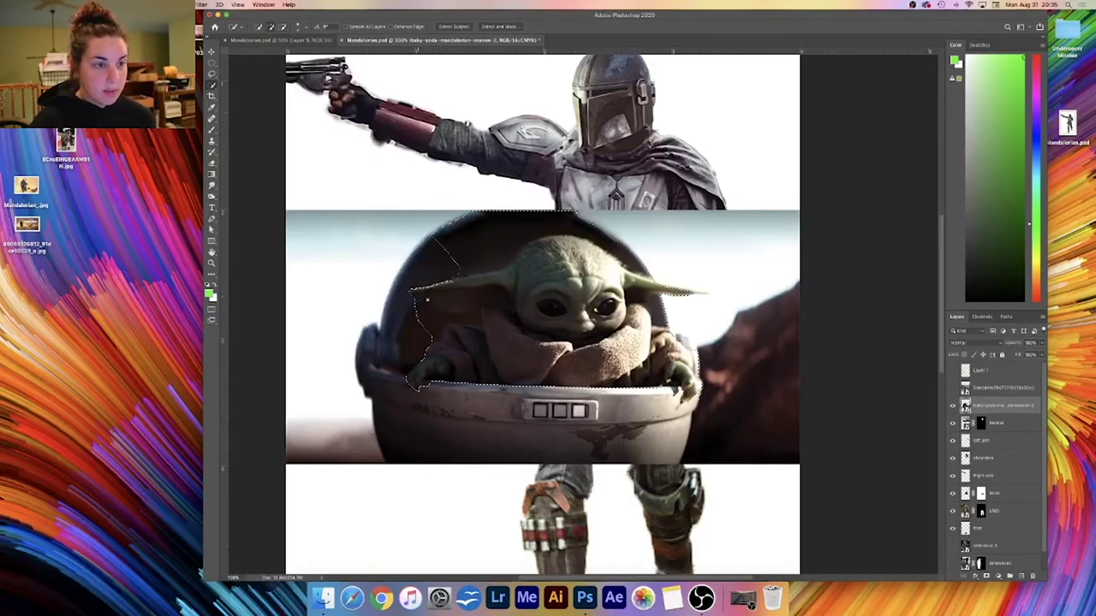
mouse_move(459, 257)
left_mouse_down()
mouse_move(505, 238)
mouse_move(493, 261)
left_mouse_up()
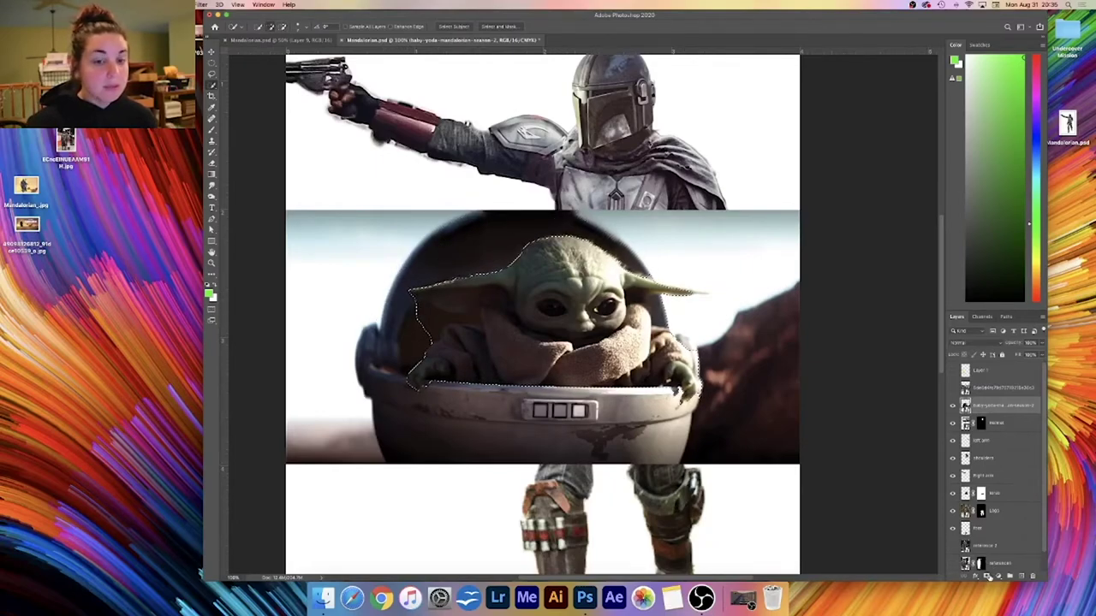
- Mask the pod image layer to the selection and paint out the leftover pod interior beneath Baby Yoda's ear
left_click(988, 579)
key("b")
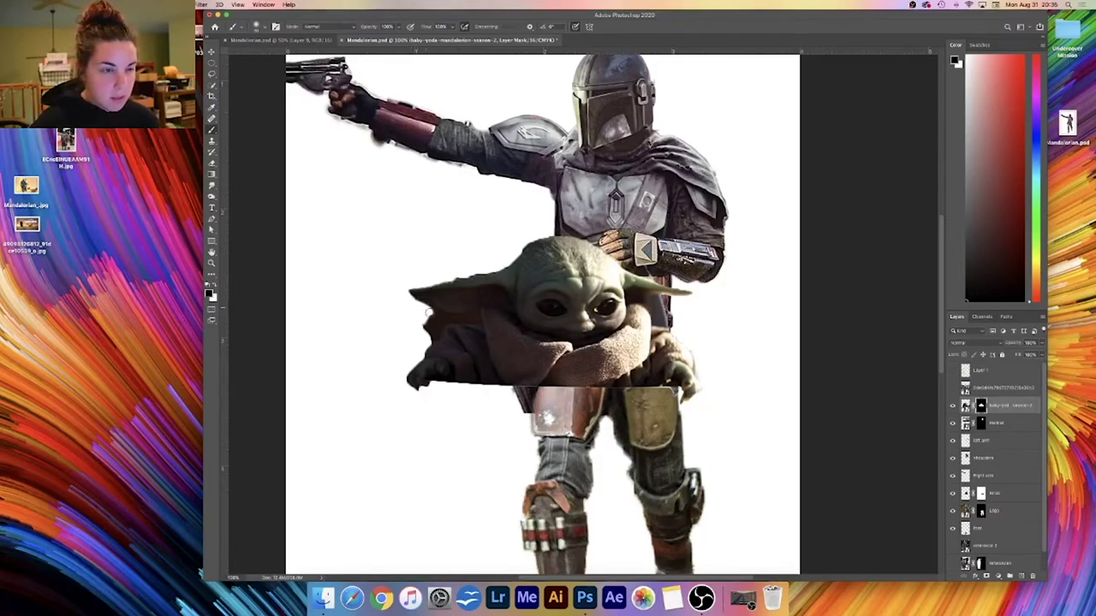
mouse_move(436, 317)
left_mouse_down()
mouse_move(478, 321)
mouse_move(440, 322)
mouse_move(432, 336)
mouse_move(434, 323)
left_mouse_up()
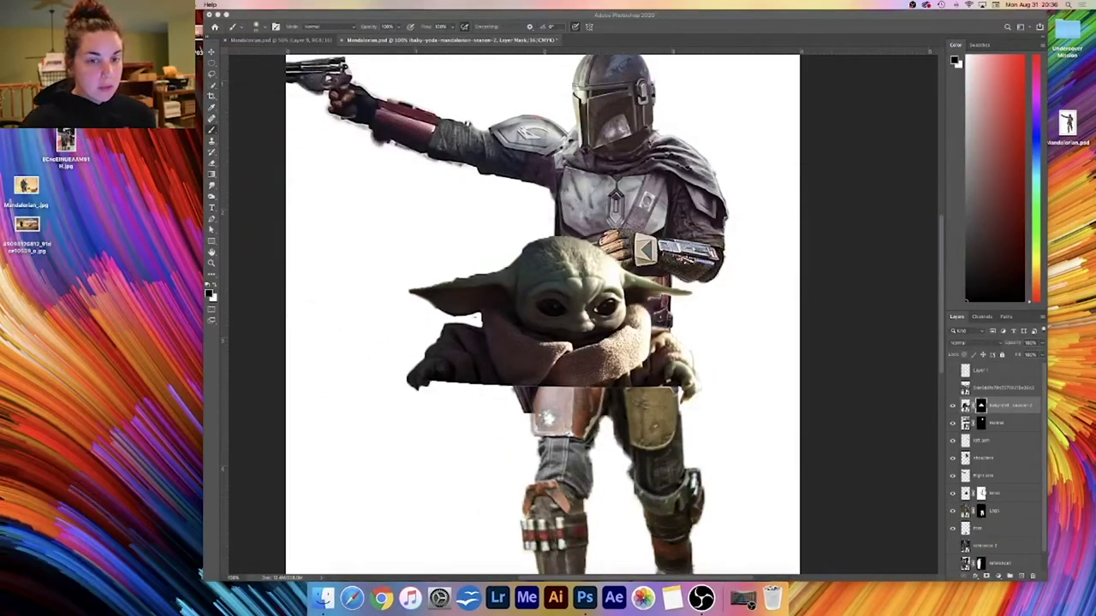
- Add a Brightness/Contrast adjustment above the Baby Yoda layer, brightening it moderately and lowering the contrast to the minimum
left_click(998, 577)
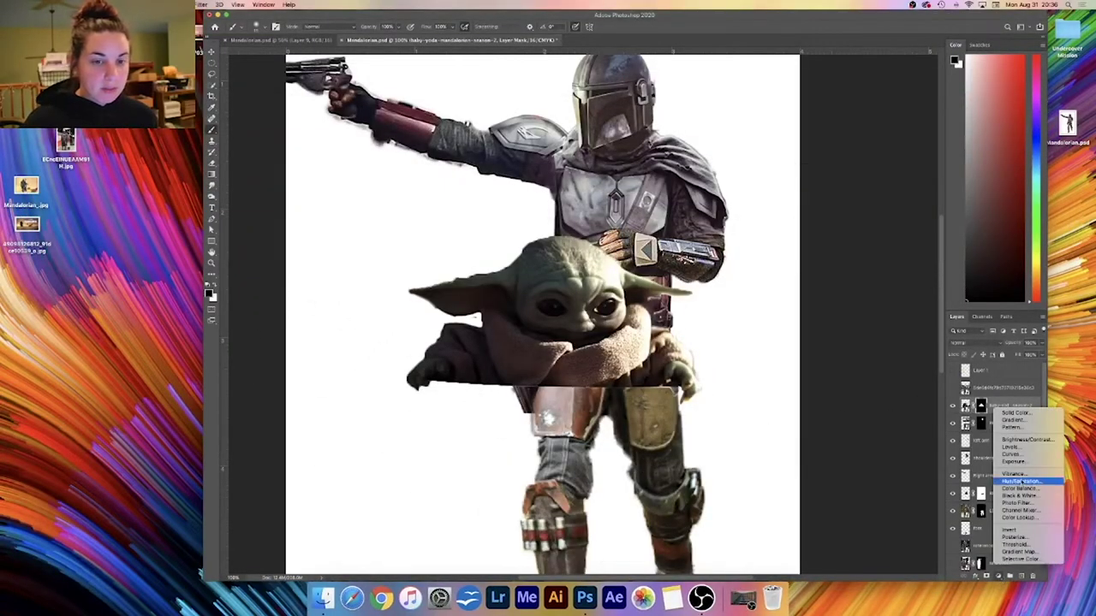
left_click(1023, 440)
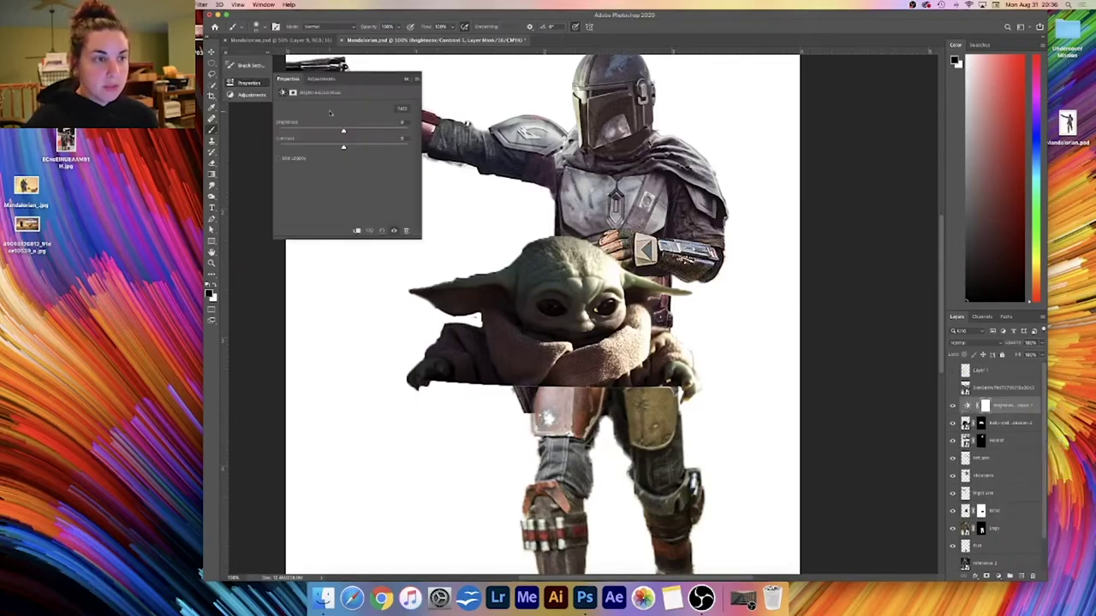
left_click_drag(343, 130, 281, 149)
left_click_drag(368, 131, 353, 131)
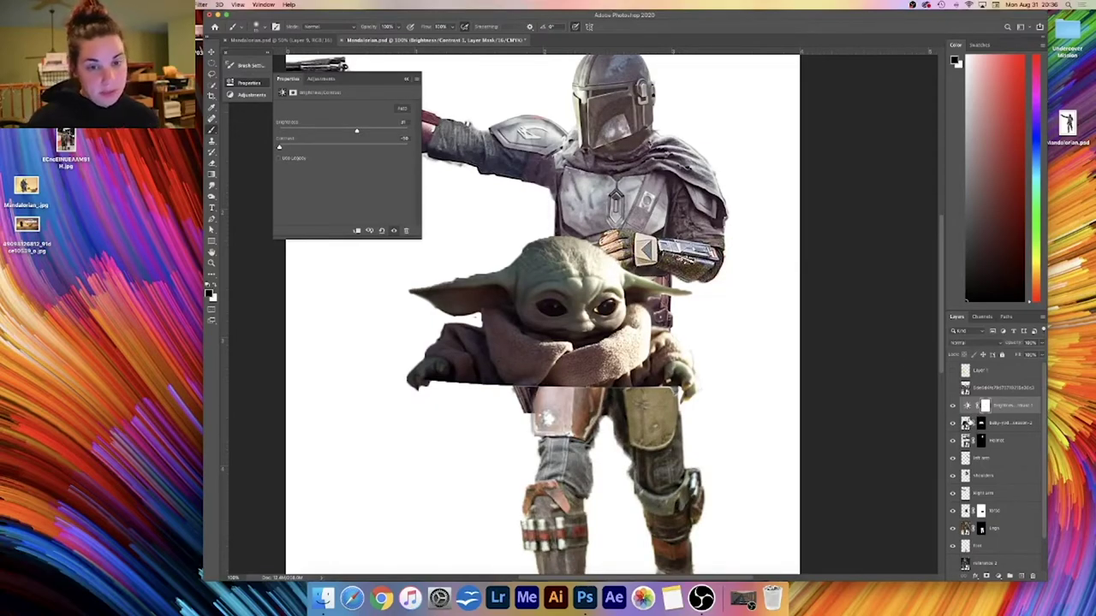
- Clip the Brightness/Contrast adjustment to the Baby Yoda layer and merge the two into one layer
left_click(966, 413, "alt")
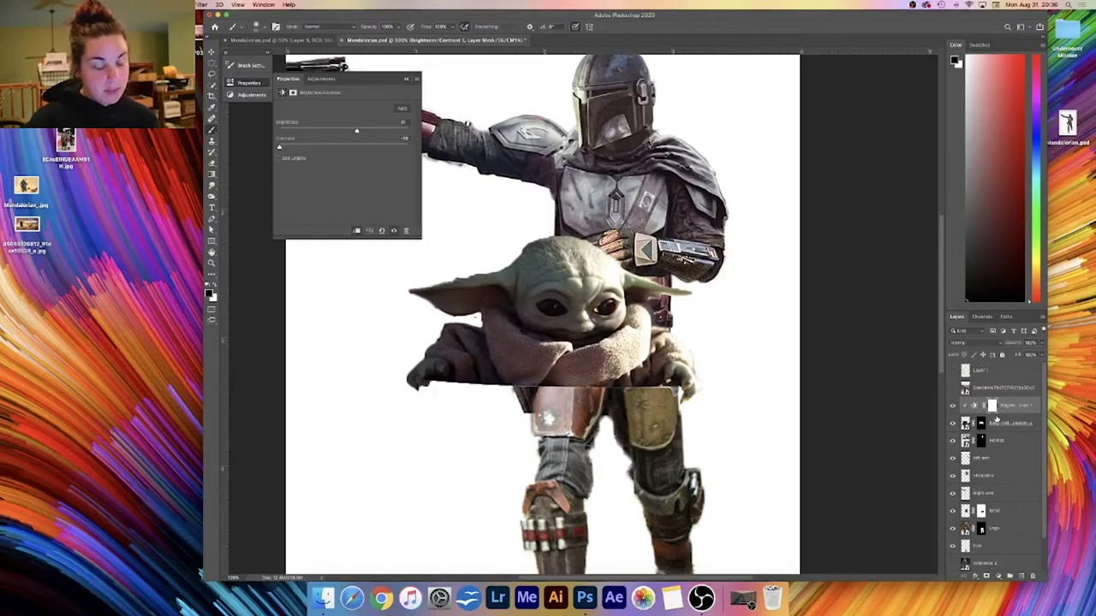
left_click(1010, 424)
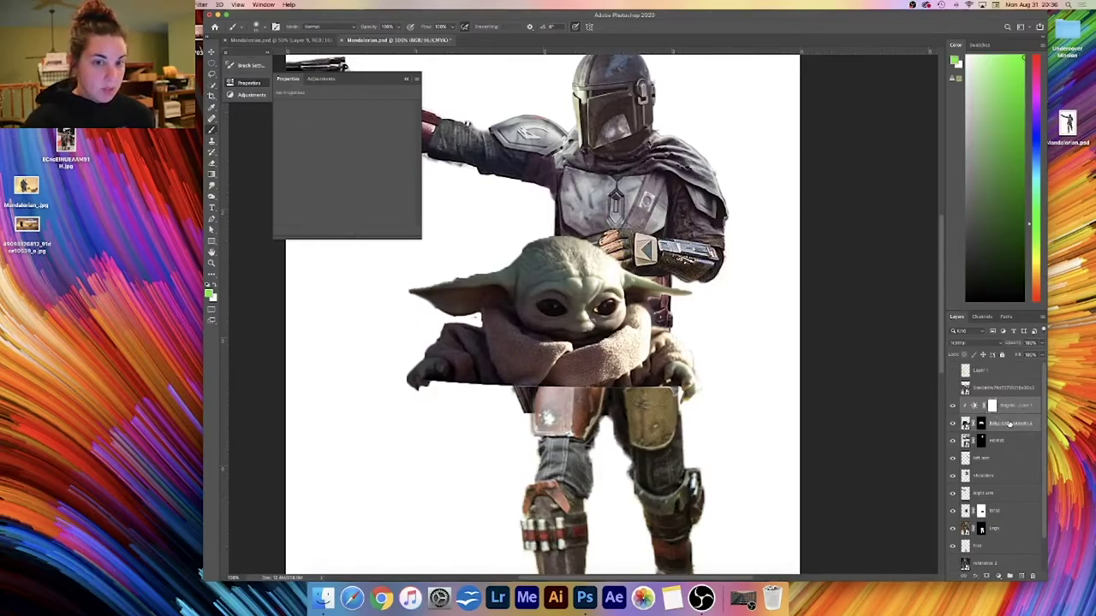
key("super+e")
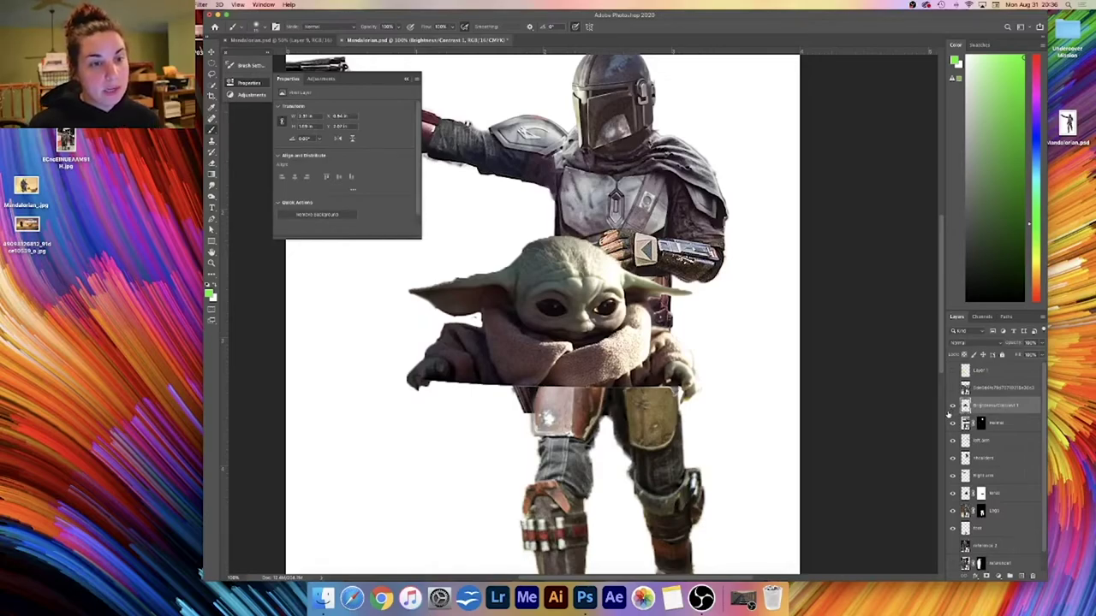
- Scale Baby Yoda down to about 38% and place it on the Mandalorian's chest, just above the bent forearm
key("super+t")
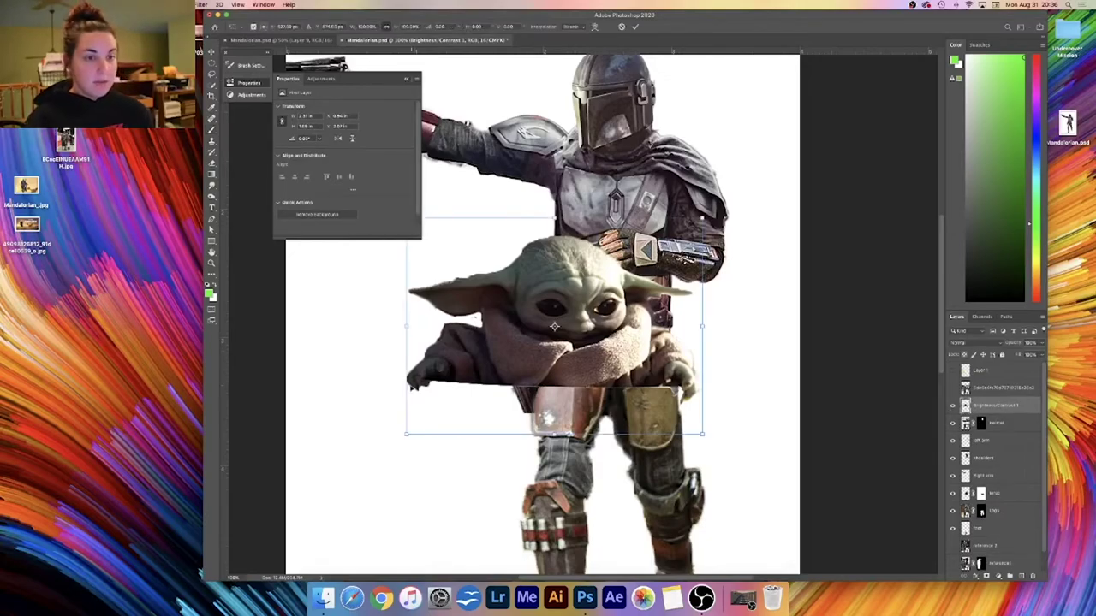
left_click_drag(403, 436, 555, 323)
left_click_drag(643, 291, 667, 239)
left_click_drag(726, 166, 705, 182)
left_click_drag(651, 225, 690, 194)
left_click_drag(737, 167, 745, 166)
left_click_drag(661, 212, 687, 204)
left_click_drag(729, 174, 660, 208)
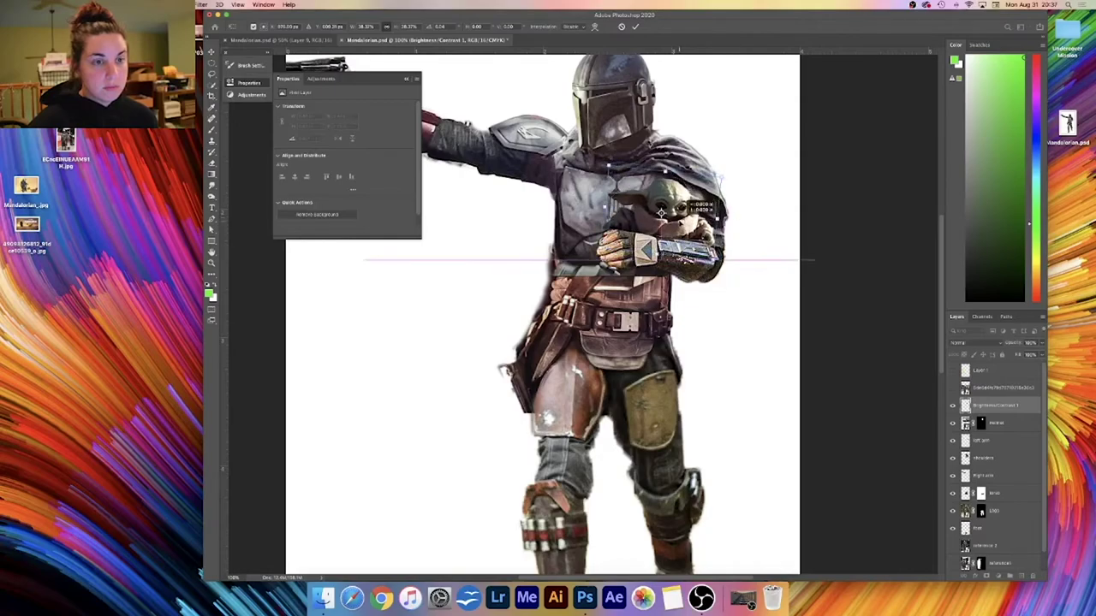
key("Return")
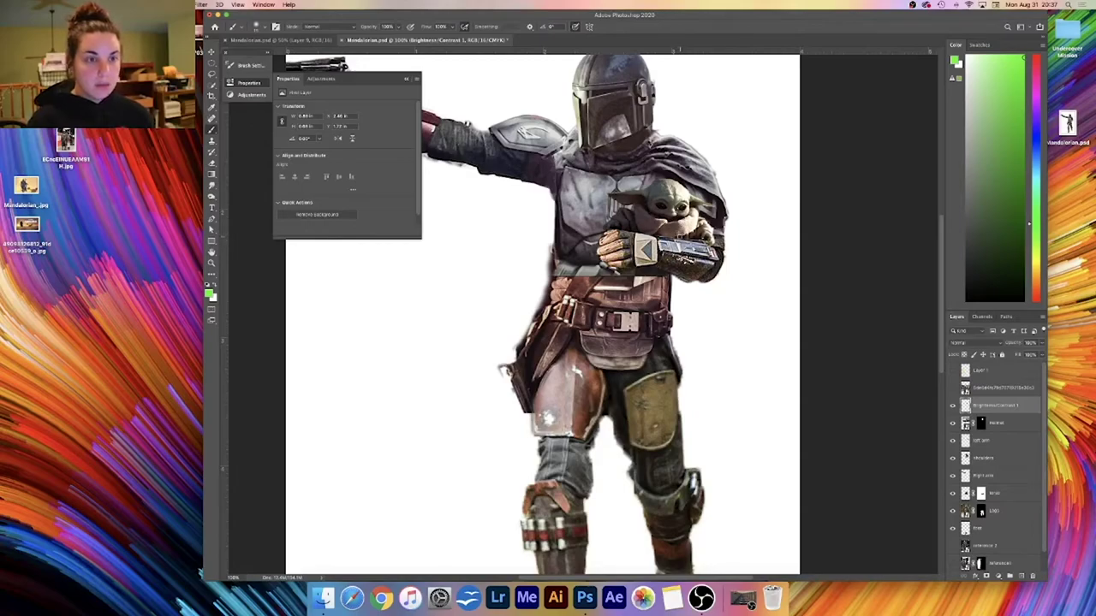
- Enlarge Baby Yoda slightly so it fills the crook of the Mandalorian's arm
key("super+t")
left_click_drag(716, 173, 720, 169)
key("Return")
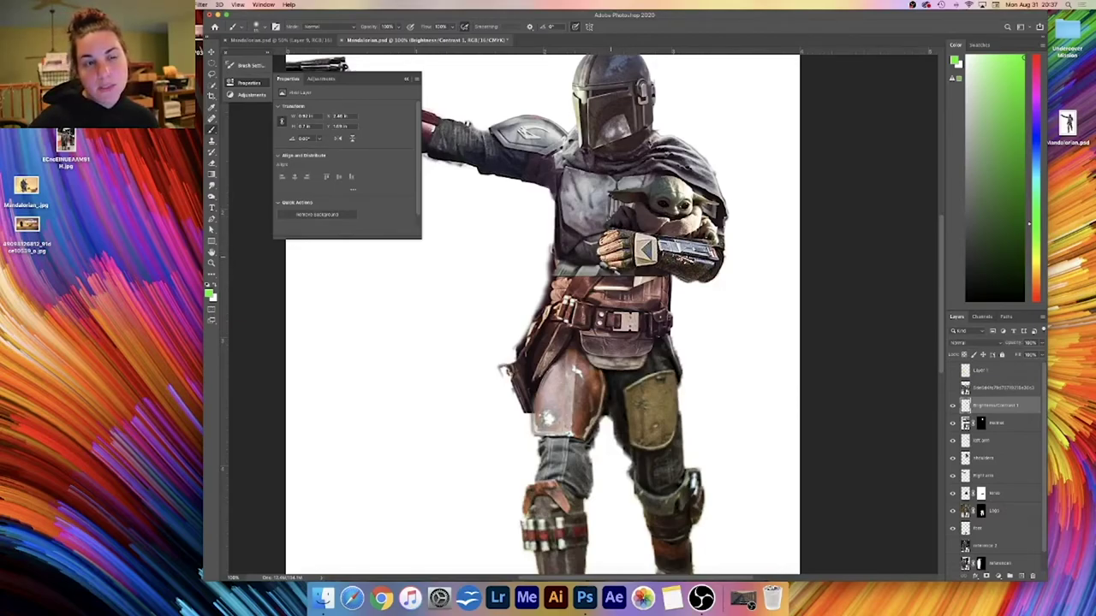
- Rename the merged Baby Yoda layer as baby yoda
double_click(993, 406)
type("bab")
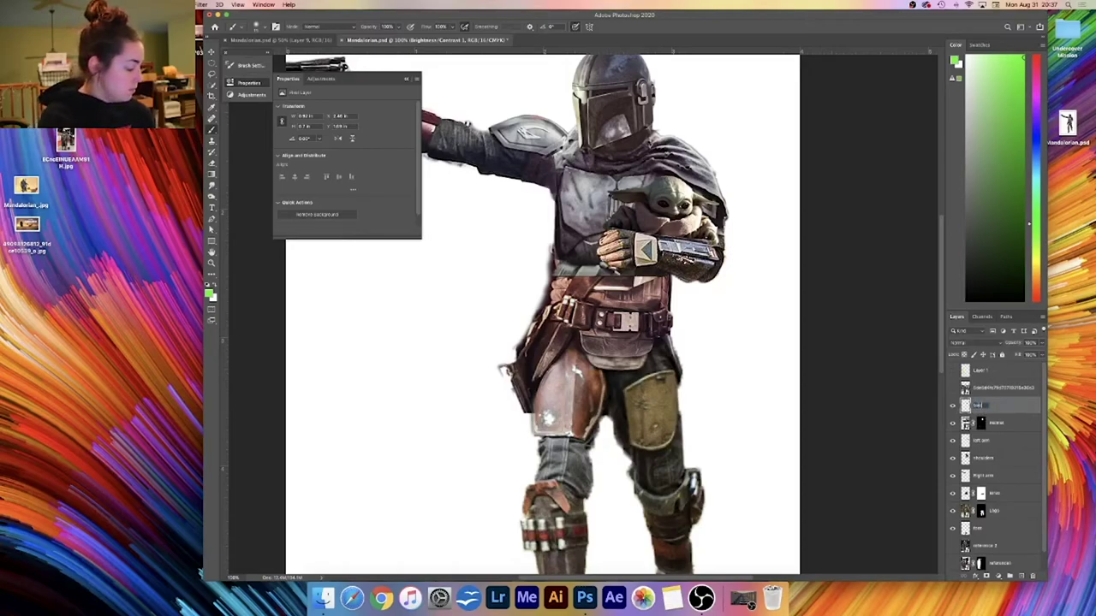
type("y yoda")
key("Return")
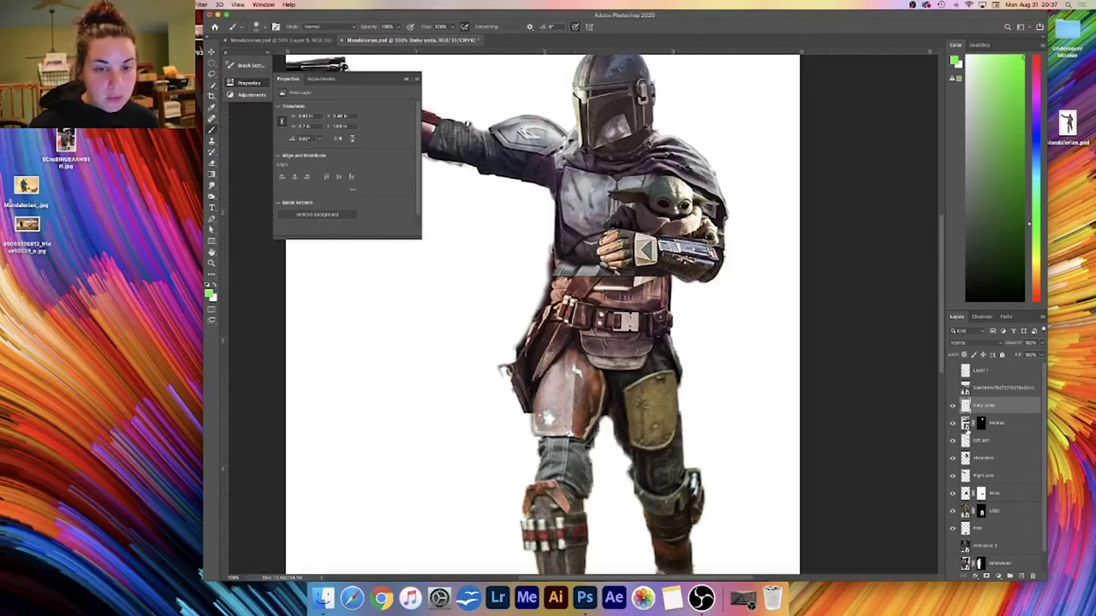
- Open Liquify on the left arm layer and push the glove's cuff toward the fingers with an enlarged Forward Warp brush
left_click(981, 442)
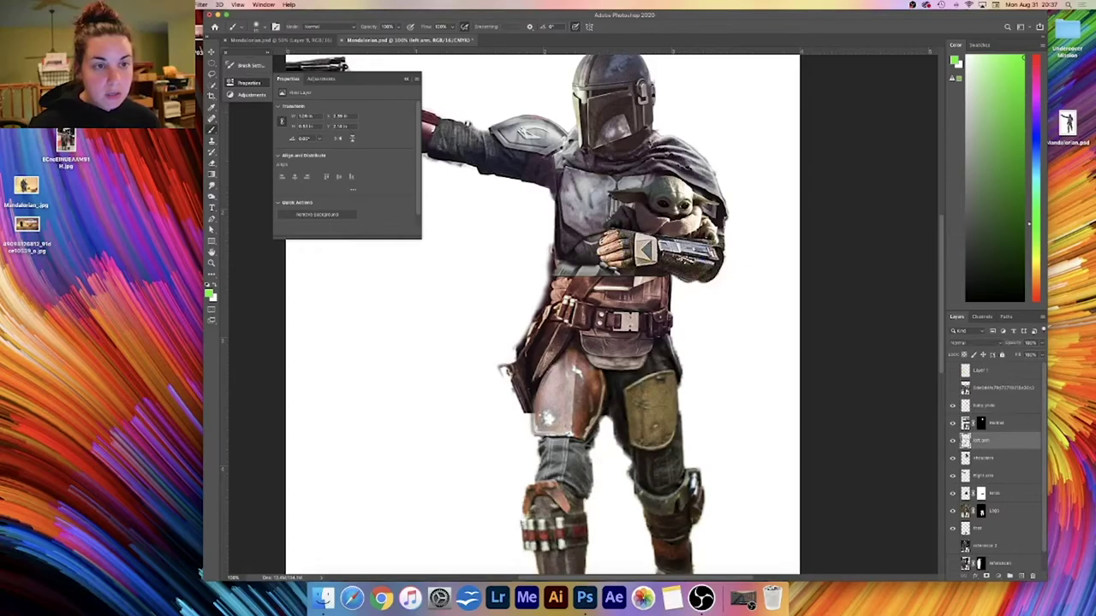
left_click(202, 4)
left_click(224, 74)
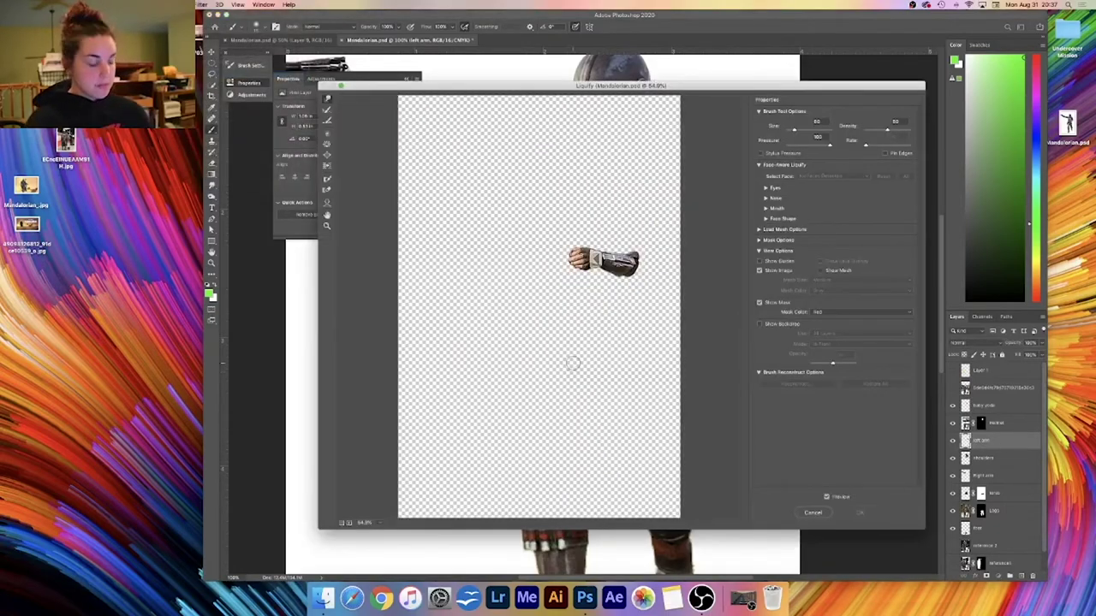
key("super+plus")
key("super+plus")
key("super+plus")
left_click_drag(626, 291, 517, 437)
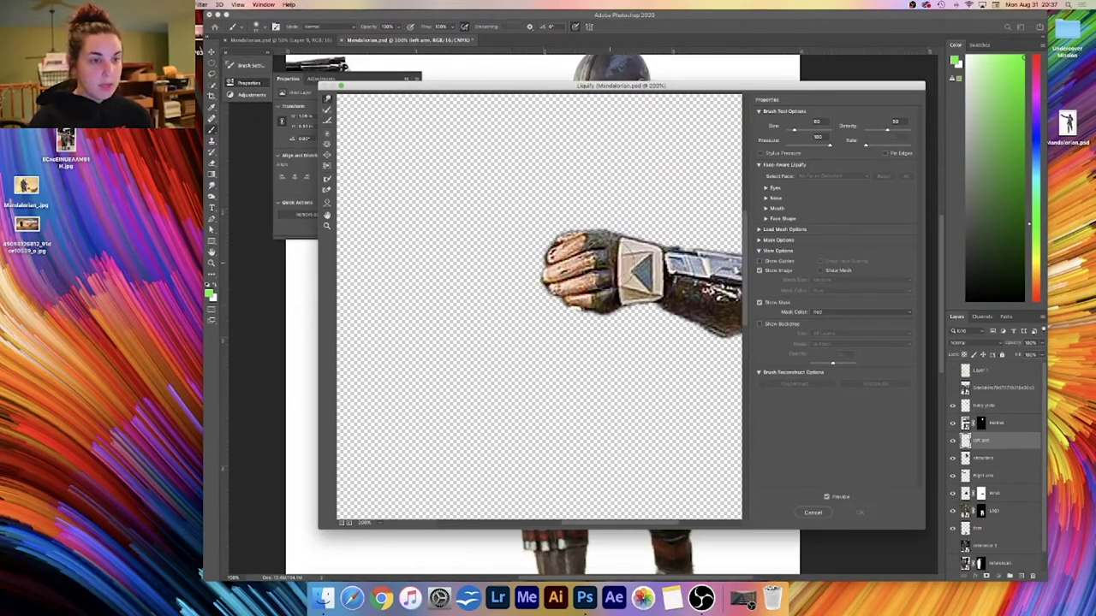
key("bracketright")
key("bracketright")
key("bracketright")
key("bracketright")
key("bracketright")
left_click_drag(624, 271, 607, 270)
- Push the fingertips inward with a smaller warp brush to shorten the fist, and apply the Liquify changes
key("bracketleft")
key("bracketleft")
key("bracketleft")
key("bracketleft")
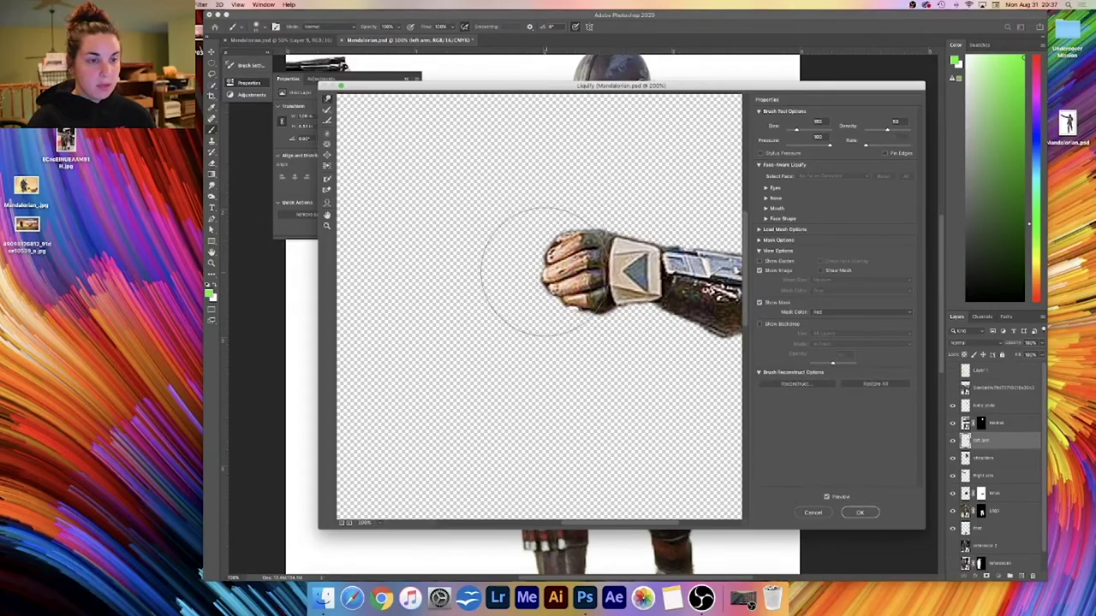
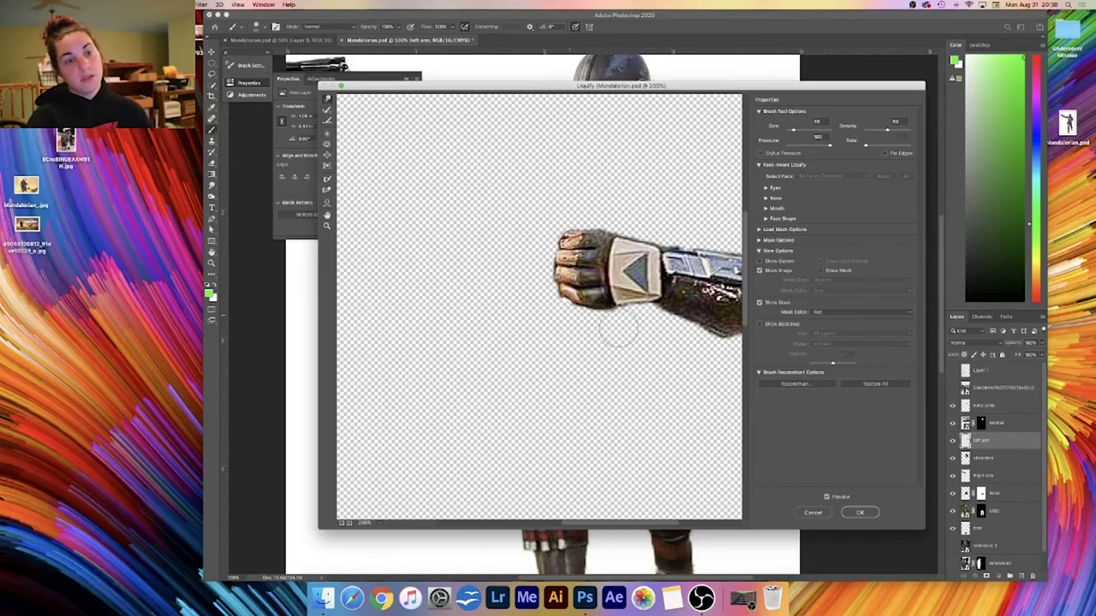
left_click(868, 514)
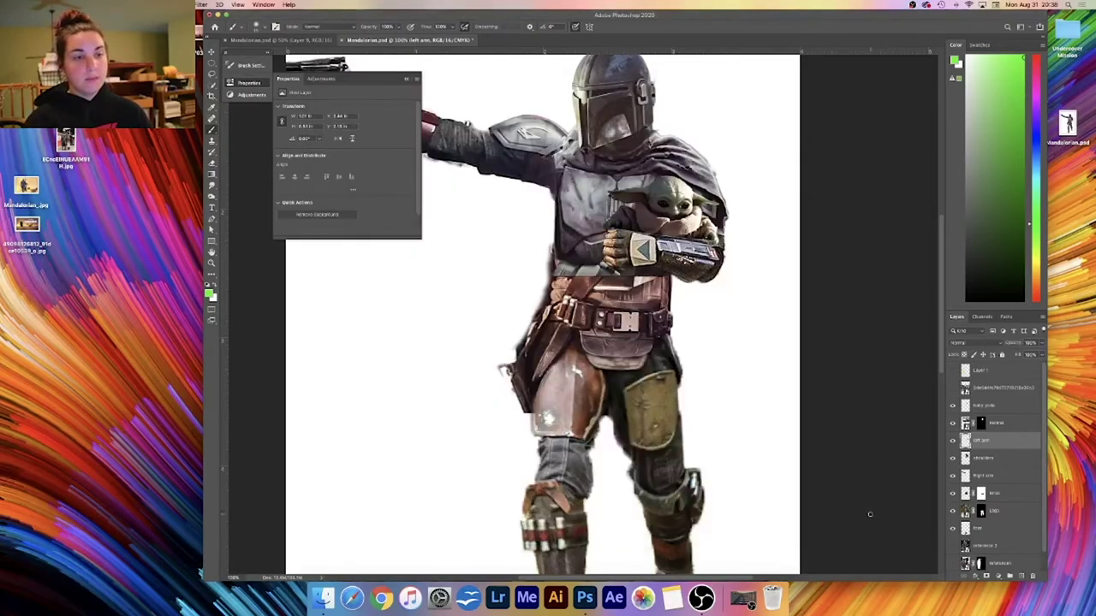
- Show the photo of Baby Yoda with the cup, lasso the lower robe below the sleeves, and mask the layer to that selection
left_click(1002, 407)
left_click(975, 390)
left_click(952, 388)
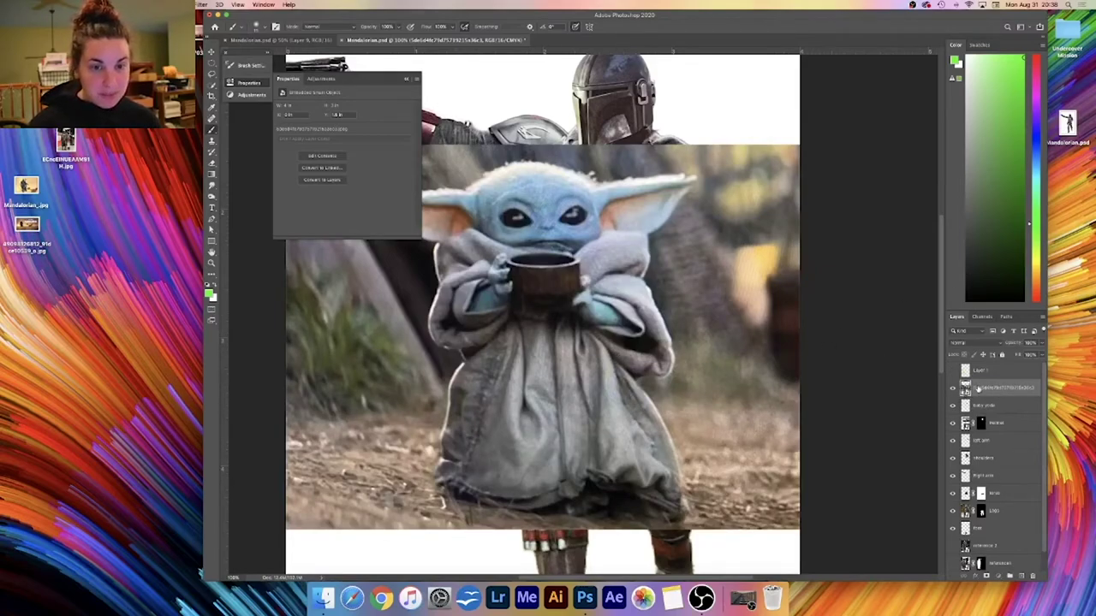
key("l")
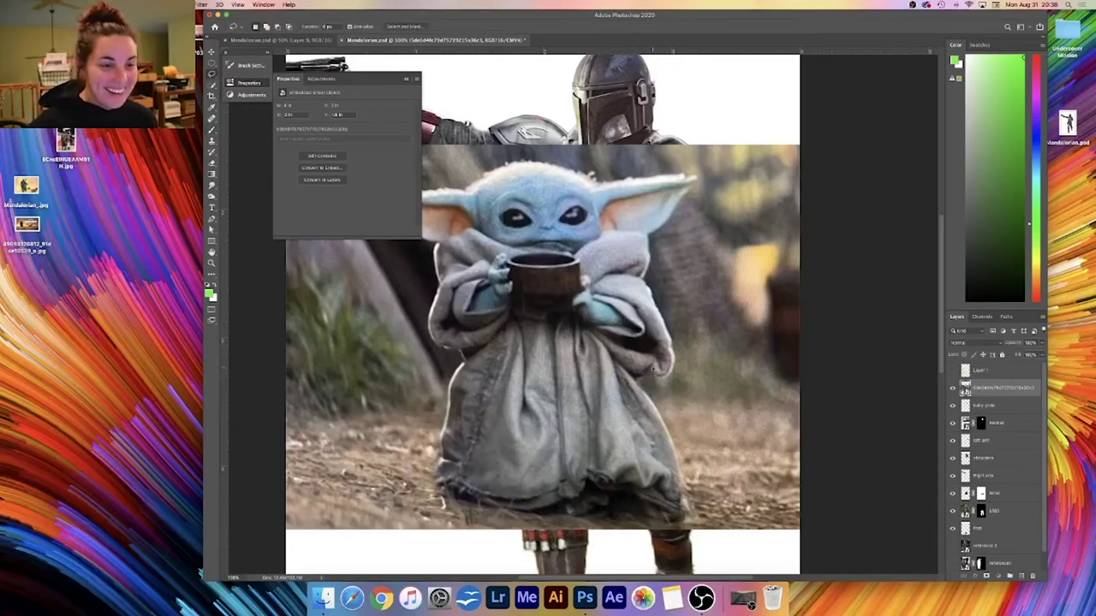
mouse_move(648, 376)
left_mouse_down()
mouse_move(559, 322)
mouse_move(495, 337)
mouse_move(440, 392)
mouse_move(433, 486)
mouse_move(493, 514)
mouse_move(699, 530)
mouse_move(684, 445)
mouse_move(648, 377)
left_mouse_up()
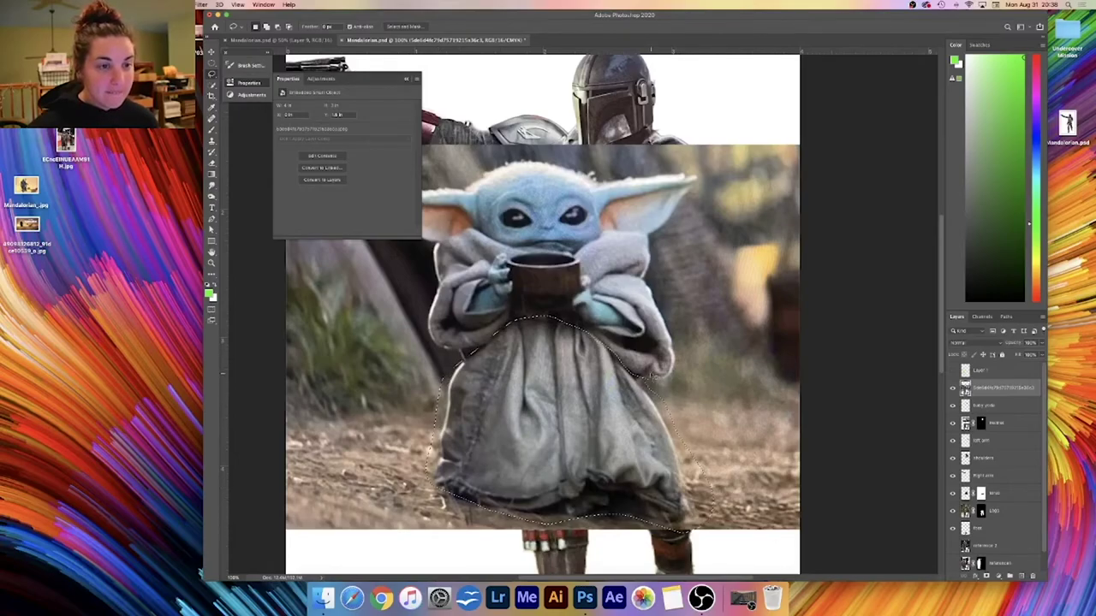
left_click(986, 579)
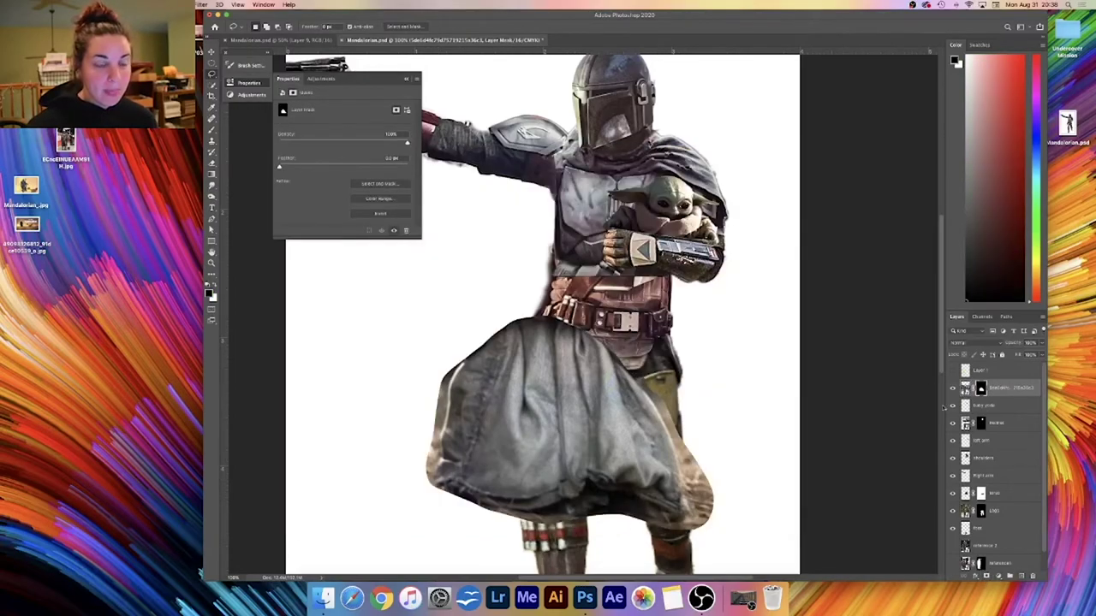
- Rasterize the robe layer and apply its layer mask
right_click(1000, 389)
left_click(977, 357)
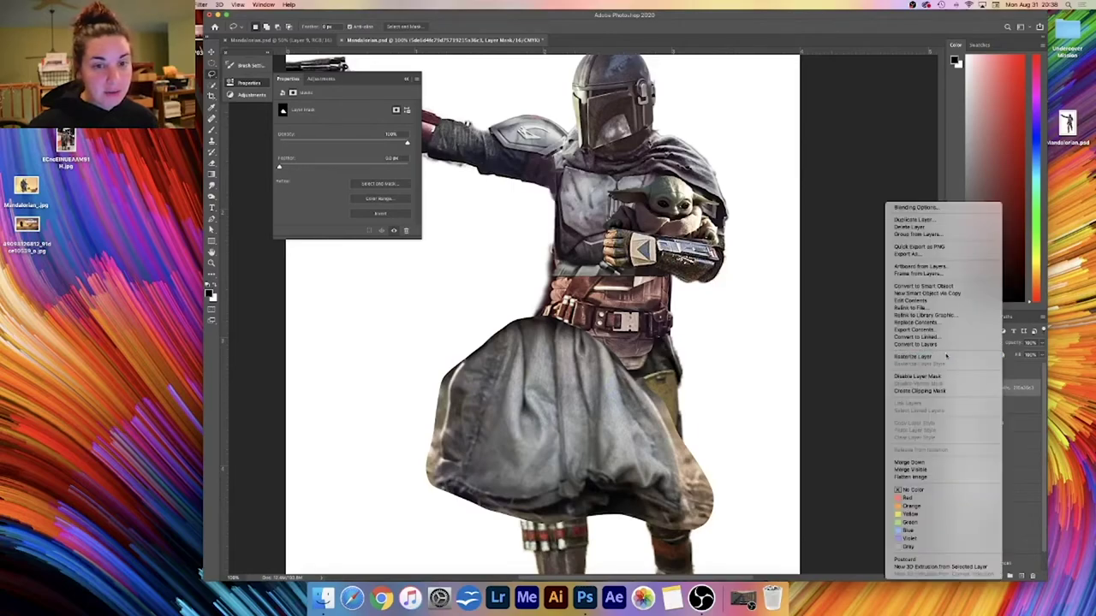
right_click(988, 391)
left_click(997, 411)
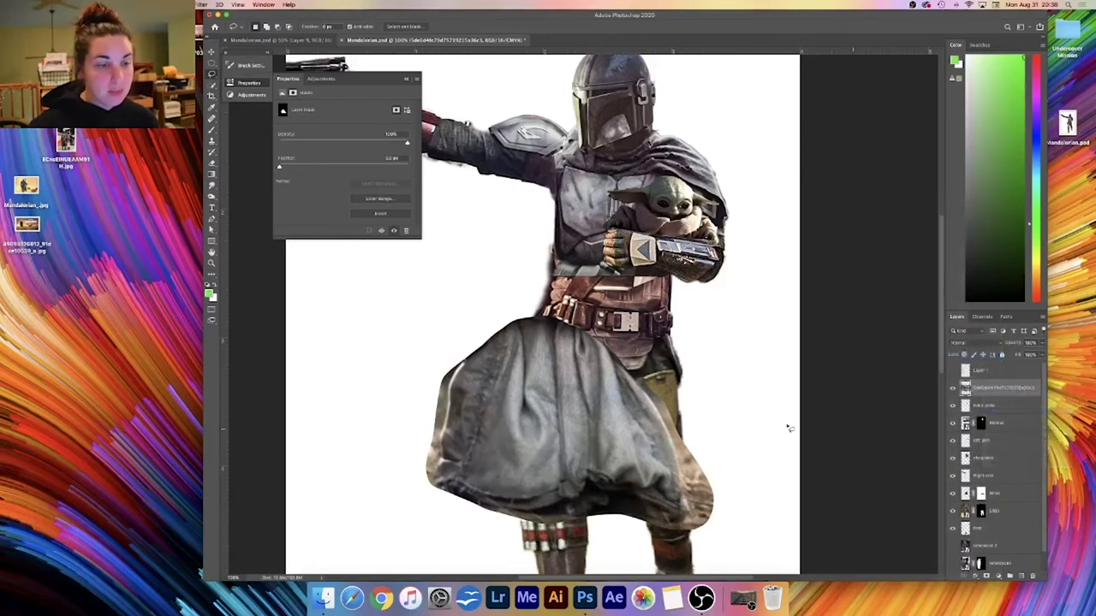
- Erase the leftover photo background around the sides and hem of the robe
key("e")
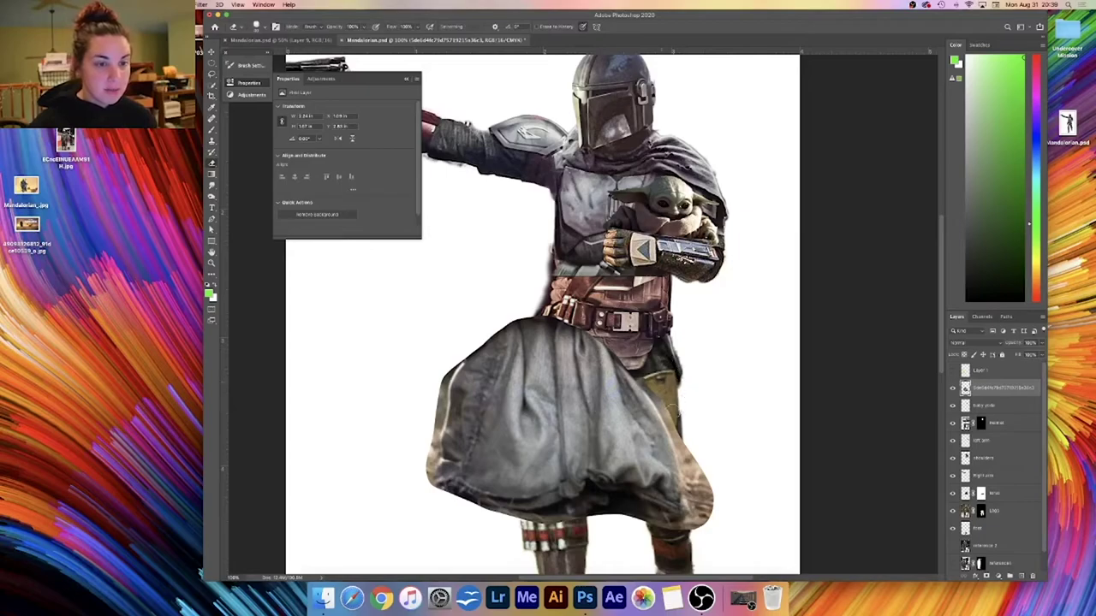
mouse_move(685, 447)
left_mouse_down()
mouse_move(702, 496)
mouse_move(690, 466)
mouse_move(693, 477)
mouse_move(699, 455)
left_mouse_up()
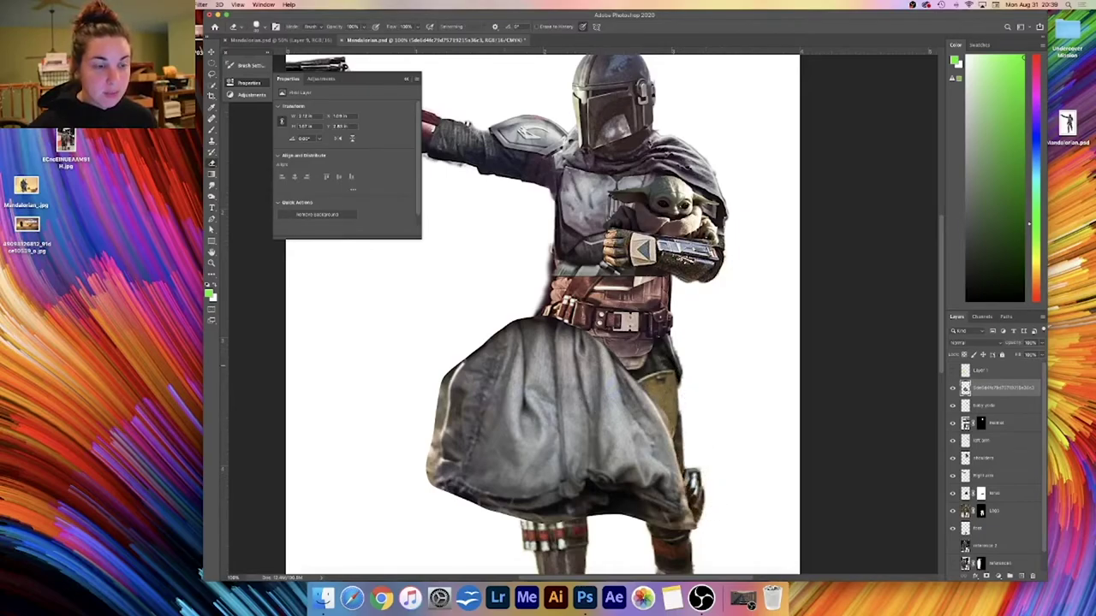
mouse_move(451, 361)
left_mouse_down()
mouse_move(432, 398)
mouse_move(432, 454)
mouse_move(459, 512)
left_mouse_up()
mouse_move(570, 529)
left_mouse_down()
mouse_move(492, 516)
mouse_move(567, 524)
left_mouse_up()
mouse_move(669, 533)
left_mouse_down()
mouse_move(690, 528)
mouse_move(690, 473)
left_mouse_up()
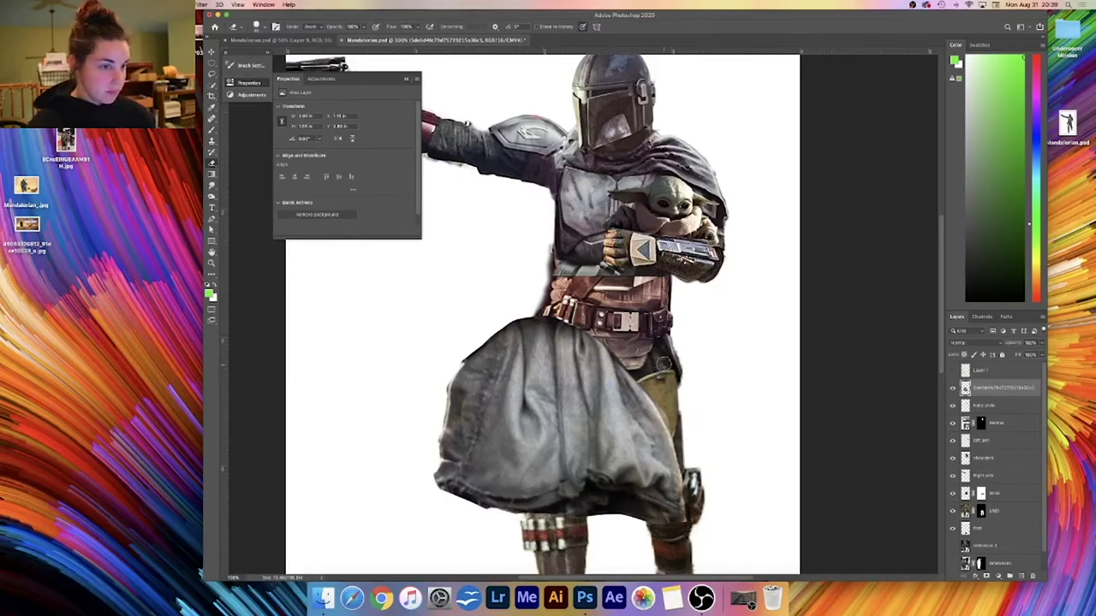
- Scale the robe to roughly half size, position it beneath Baby Yoda, and move its layer directly below the left arm layer
key("super+t")
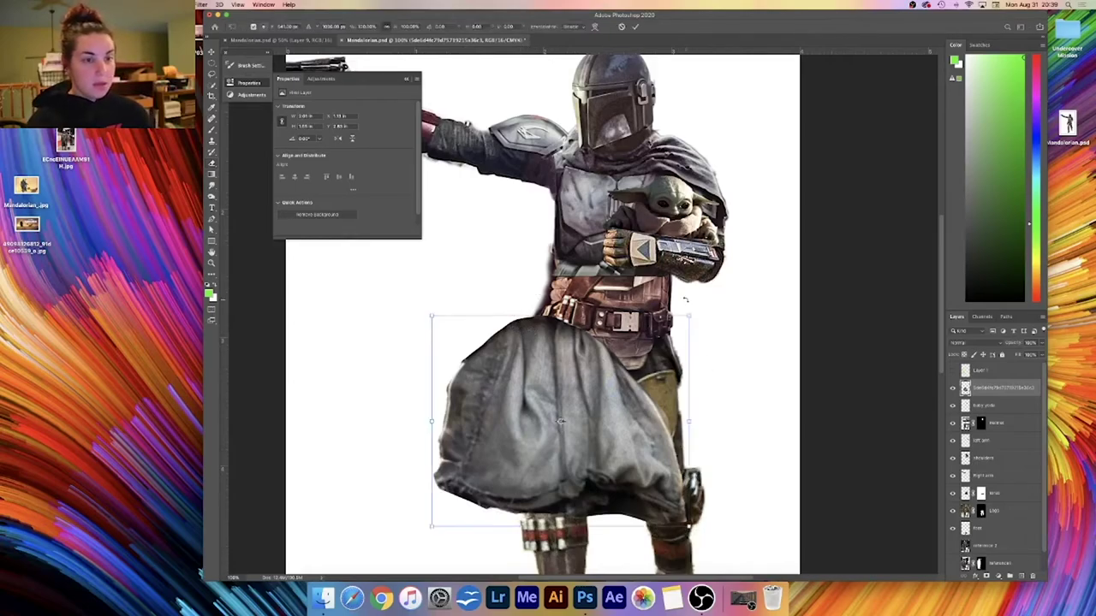
left_click_drag(689, 318, 572, 411)
left_click_drag(533, 468, 695, 295)
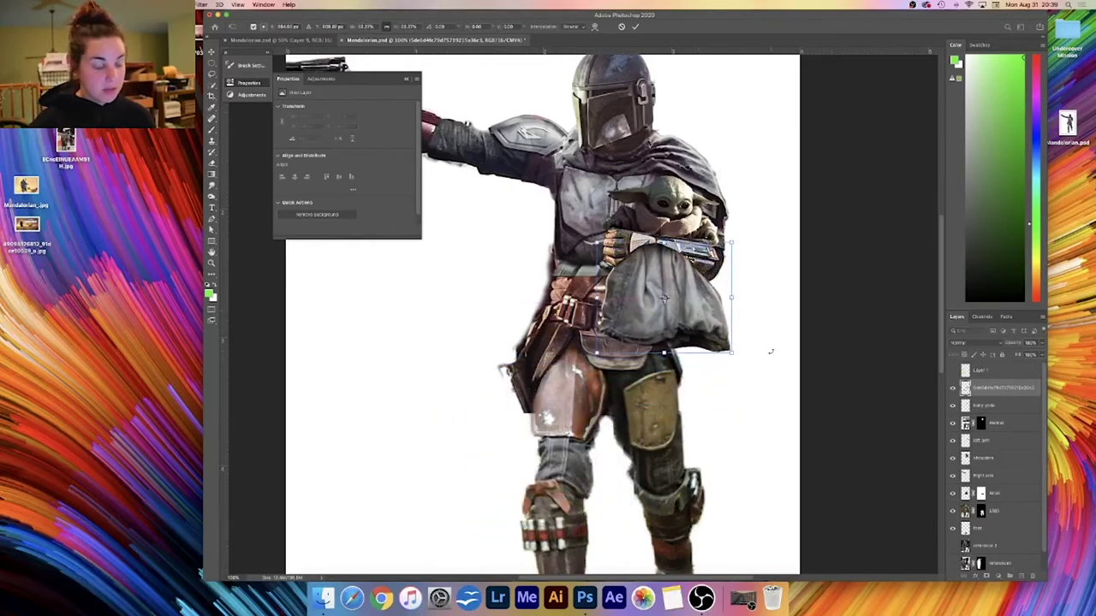
key("Return")
left_click_drag(988, 393, 983, 444)
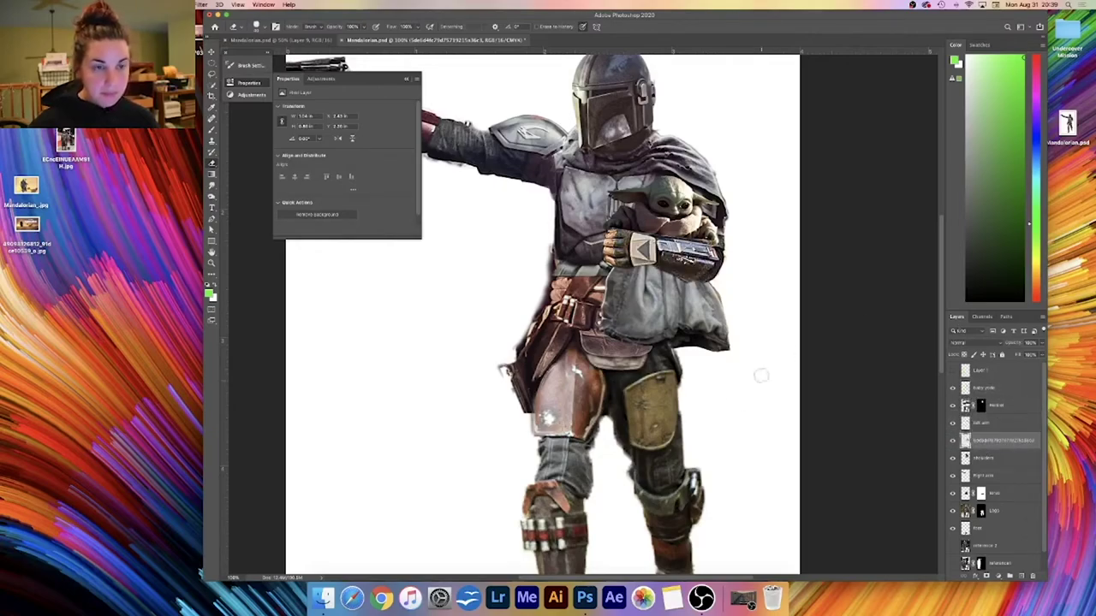
- Shrink the robe further and rotate it slightly so it hangs just below the Mandalorian's forearm
key("super+t")
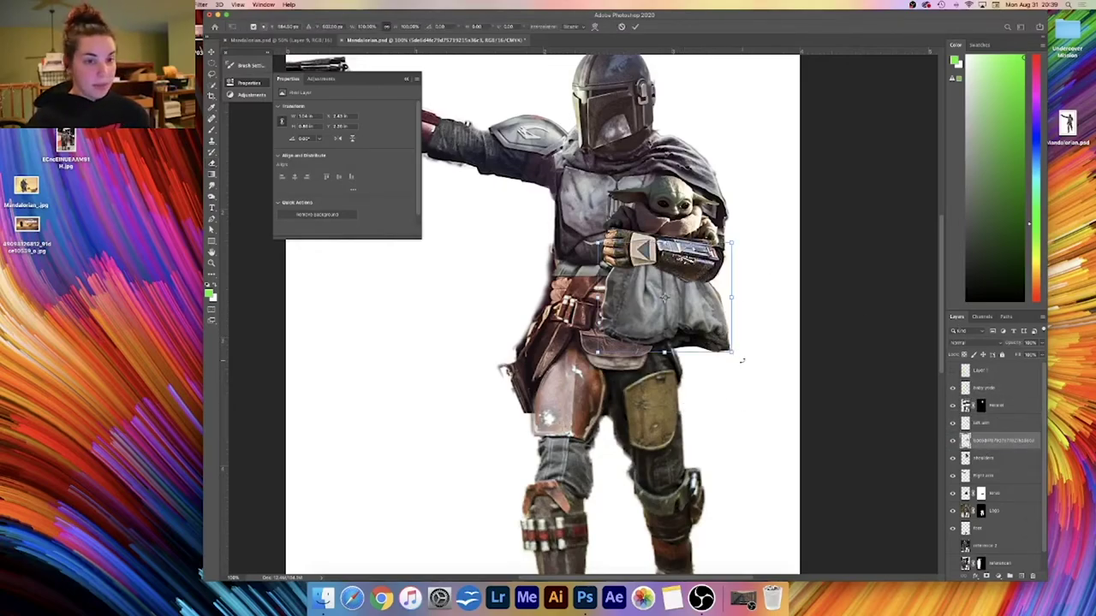
left_click_drag(730, 353, 699, 307)
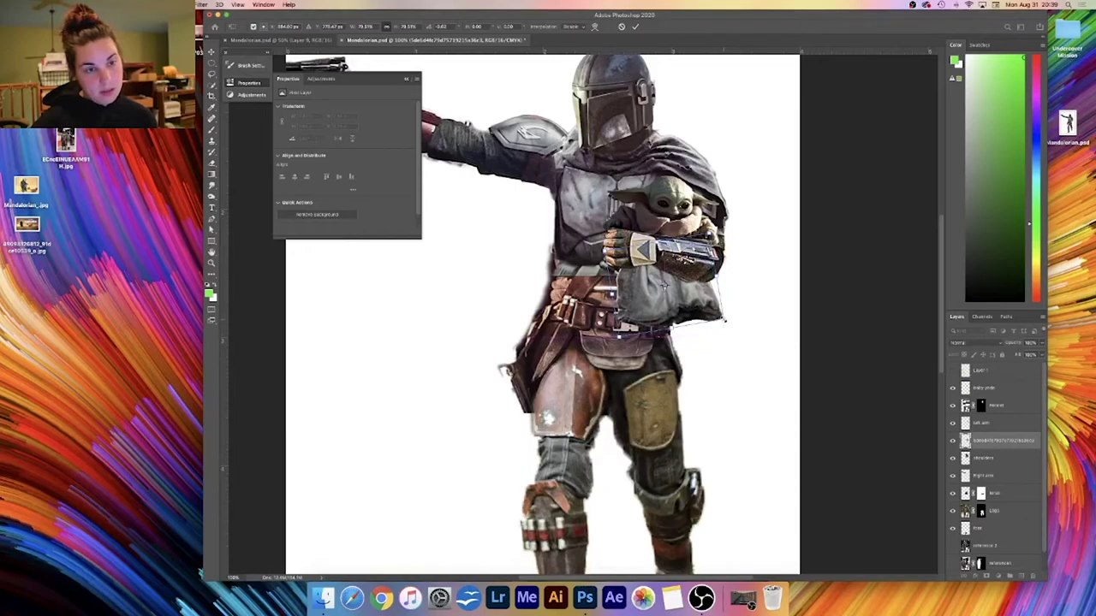
left_click_drag(725, 320, 689, 309)
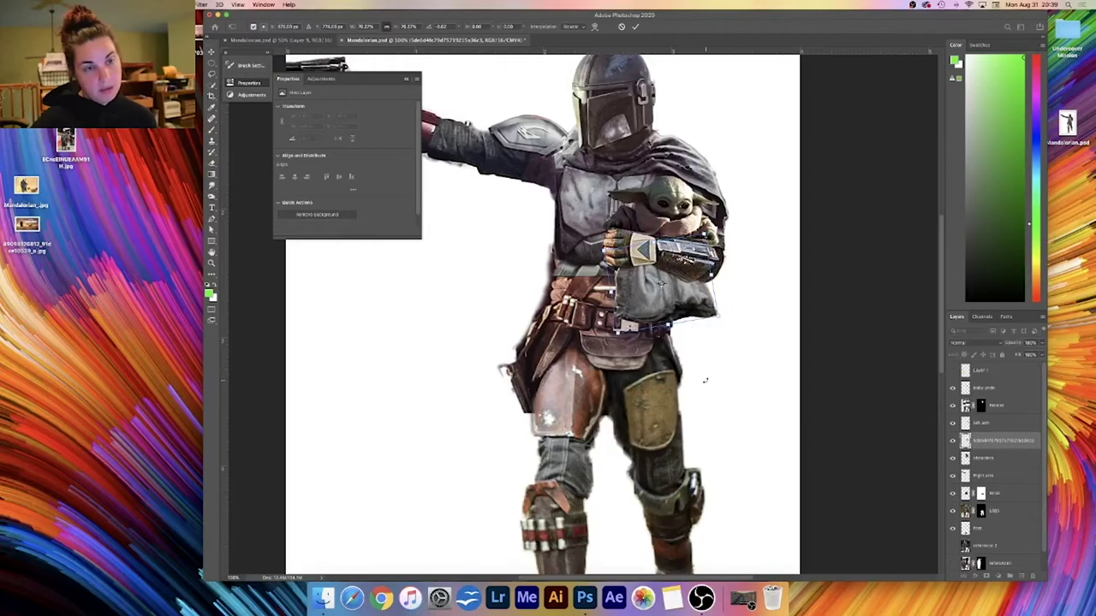
key("Return")
key("e")
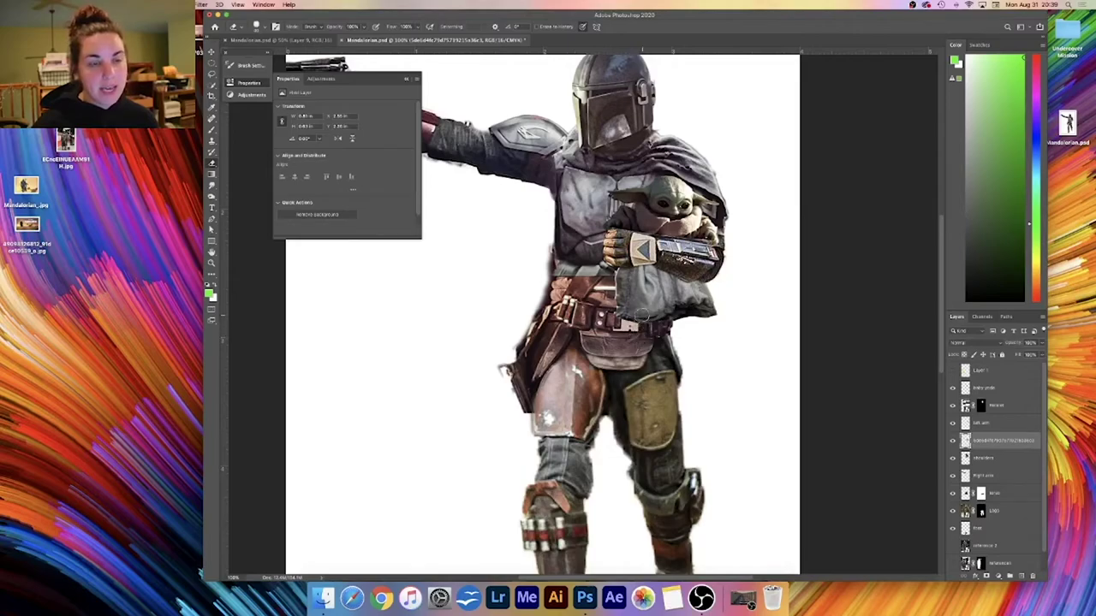
- Rename the robe layer as baby yoda bottom
double_click(984, 444)
type("baby yoda botto")
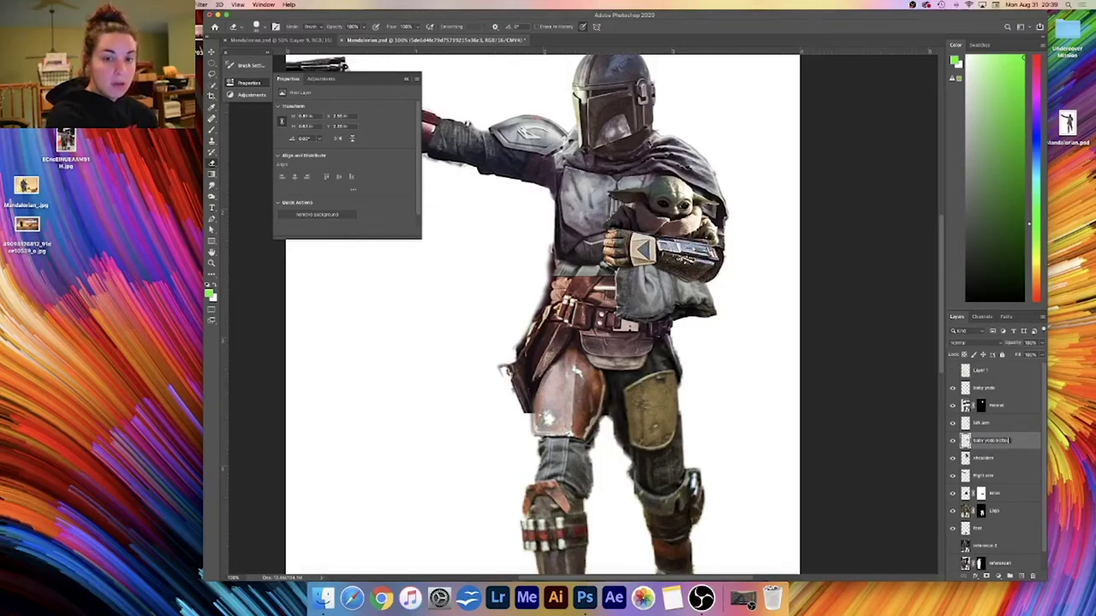
key("Return")
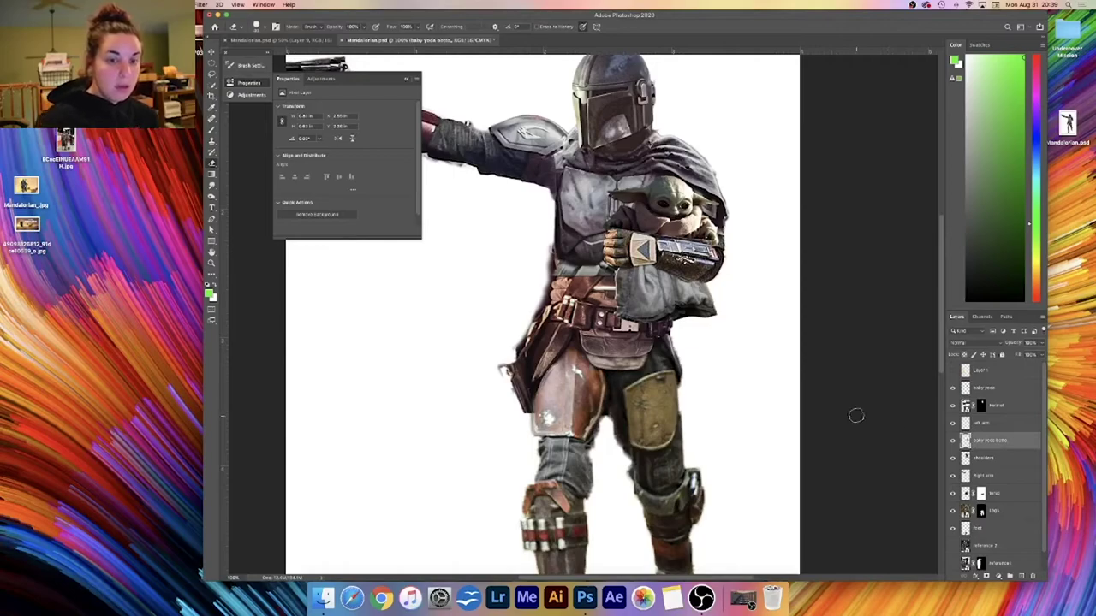
double_click(1004, 442)
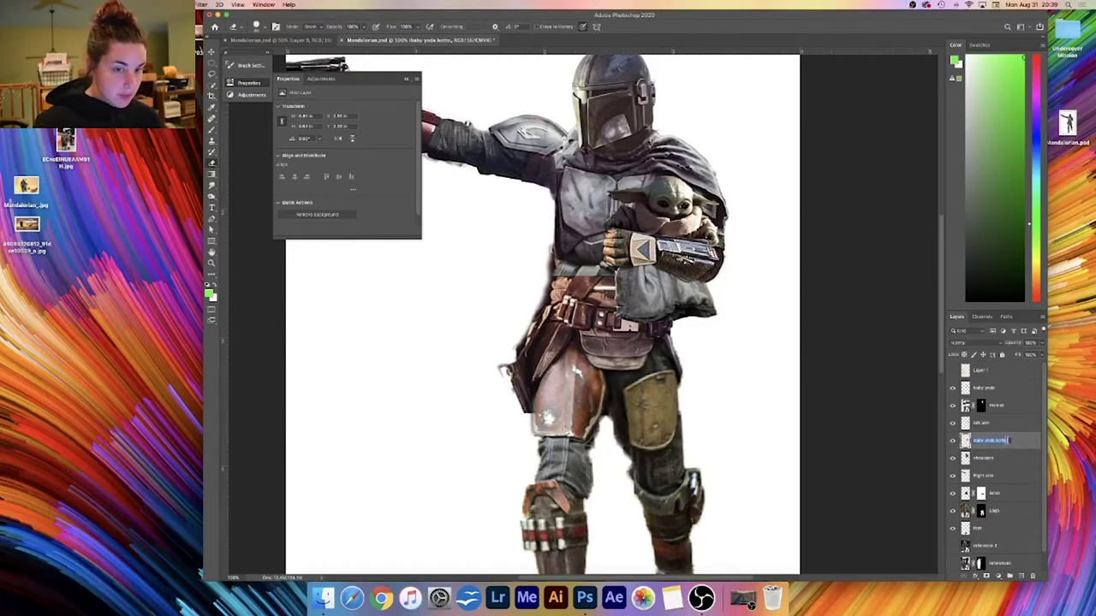
key("Right")
type("m")
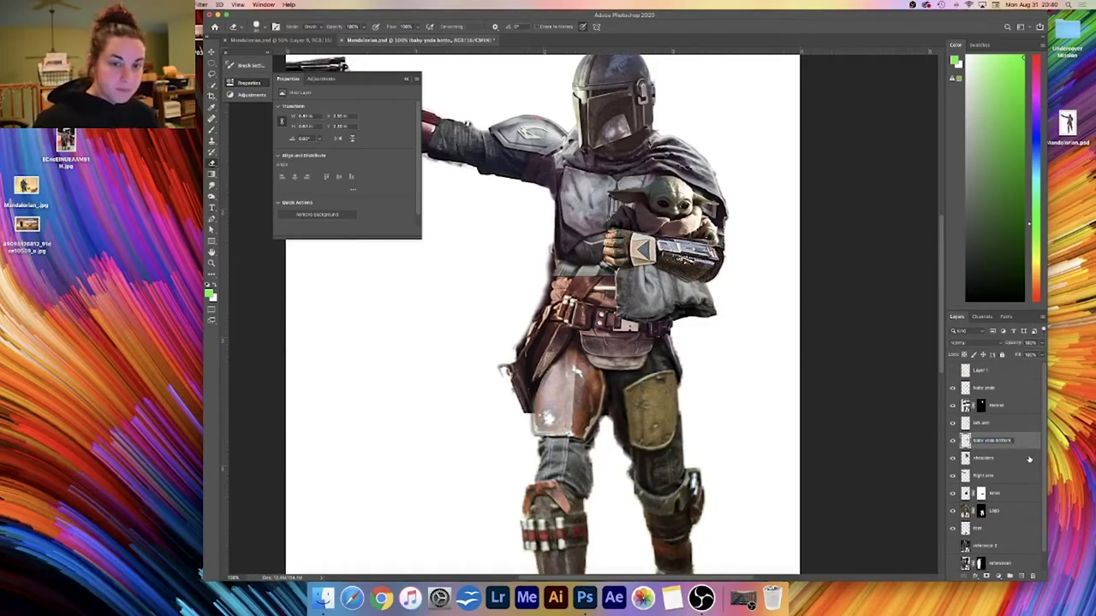
key("Return")
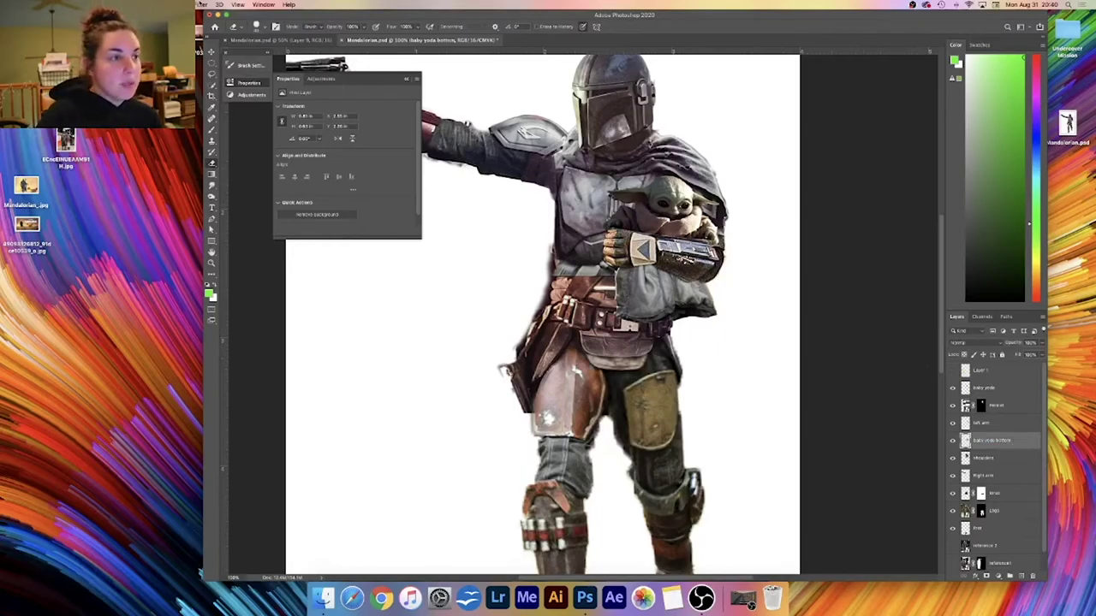
- Open the robe layer in Liquify and push its upper and middle folds sideways using Forward Warp with a brush size of 150
left_click(202, 5)
left_click(227, 72)
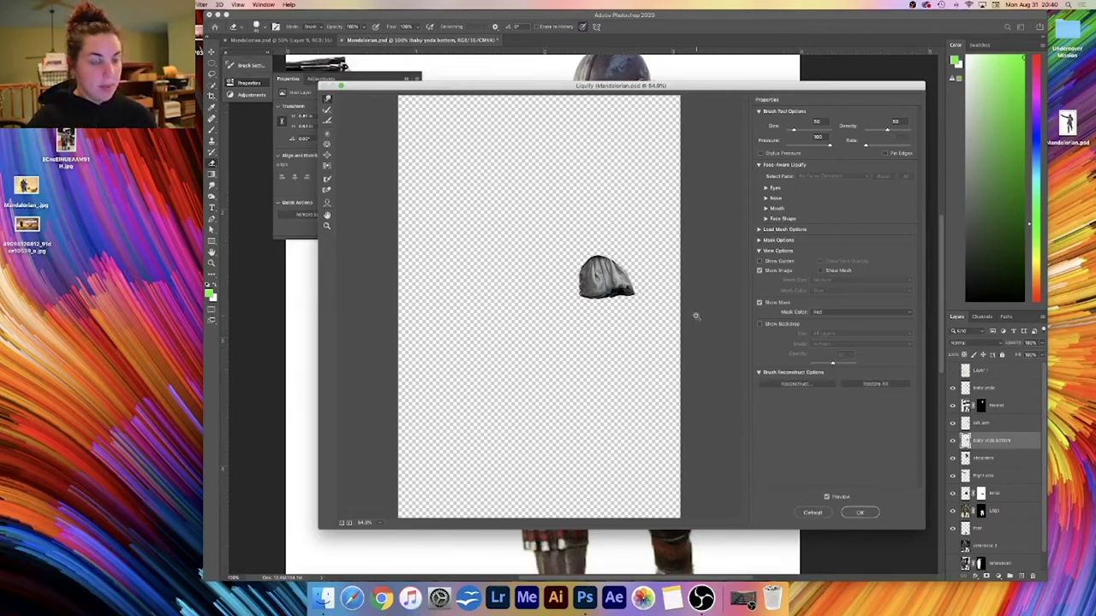
key("super+equal")
key("super+equal")
key("super+equal")
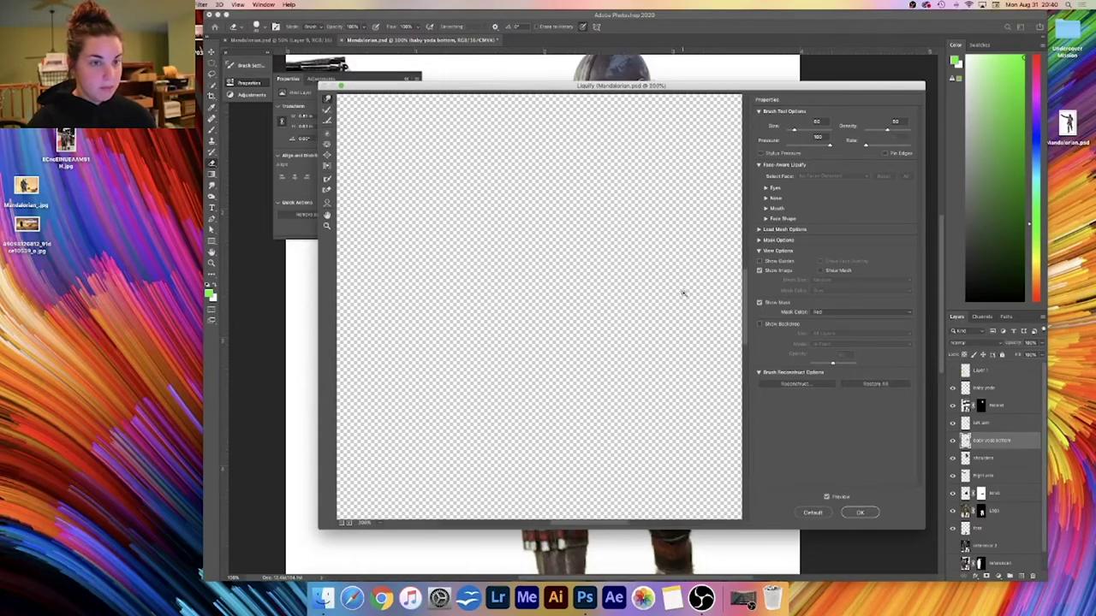
scroll(637, 292, "right", 8)
scroll(638, 291, "up", 3)
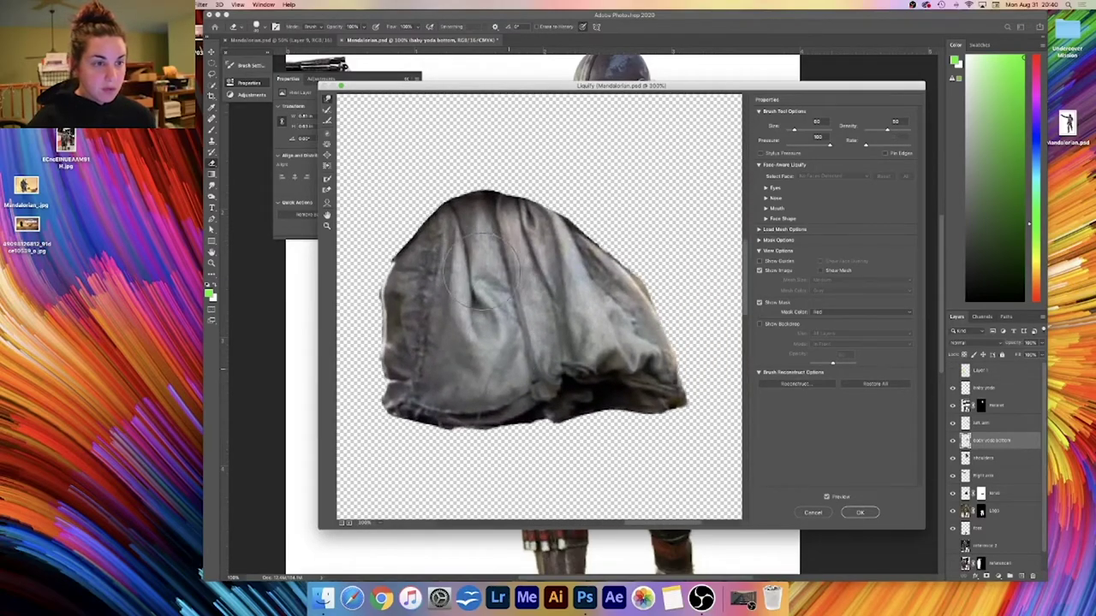
key("bracketright")
key("bracketright")
key("bracketright")
key("bracketright")
key("bracketright")
key("bracketright")
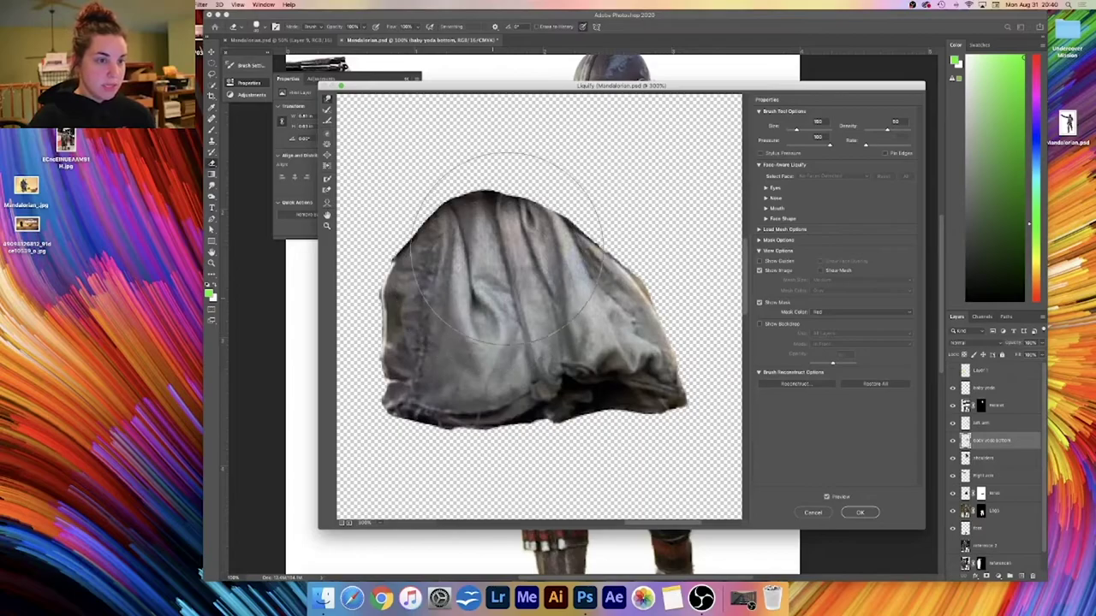
left_click_drag(539, 262, 511, 265)
left_click_drag(474, 308, 463, 310)
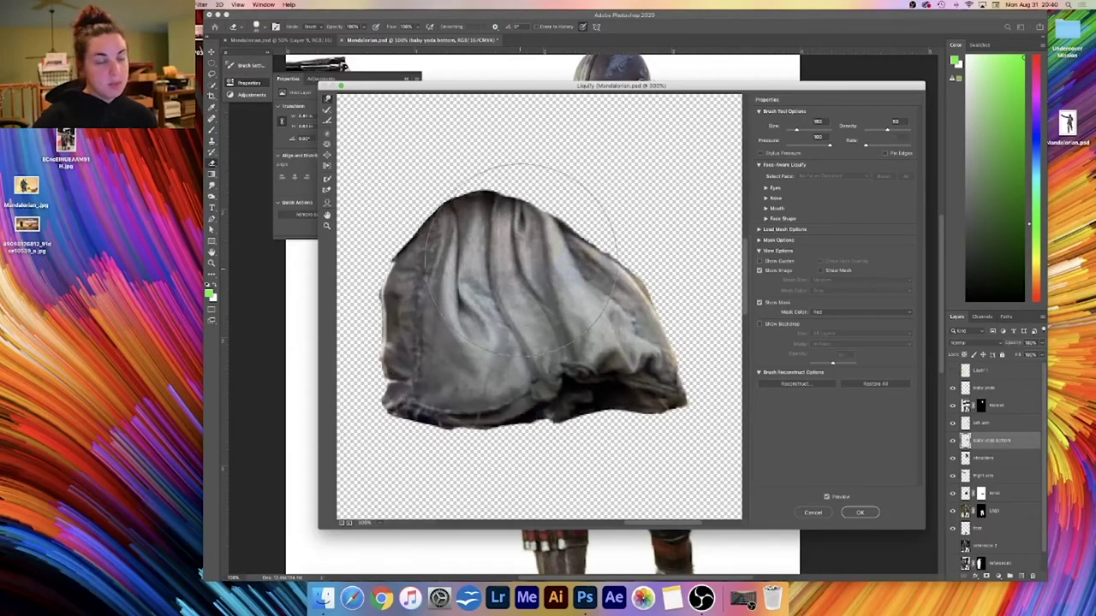
left_click_drag(487, 255, 475, 248)
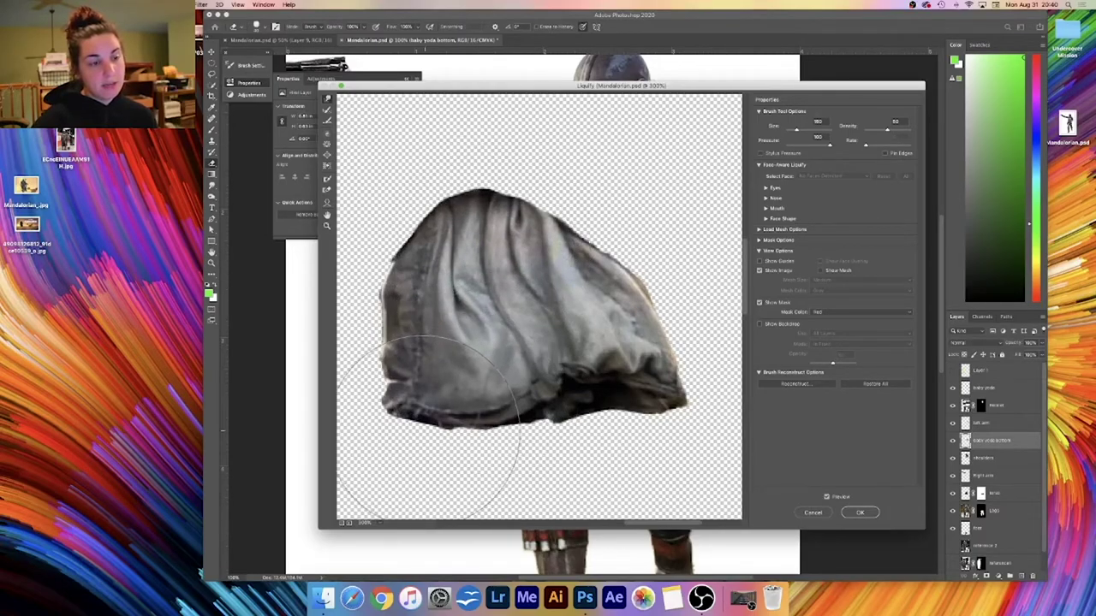
- Reduce the warp brush to 100, then nudge the robe's lower left corner inward and stretch its lower right corner and right edge outward
key("bracketleft")
key("bracketleft")
left_click_drag(398, 428, 419, 425)
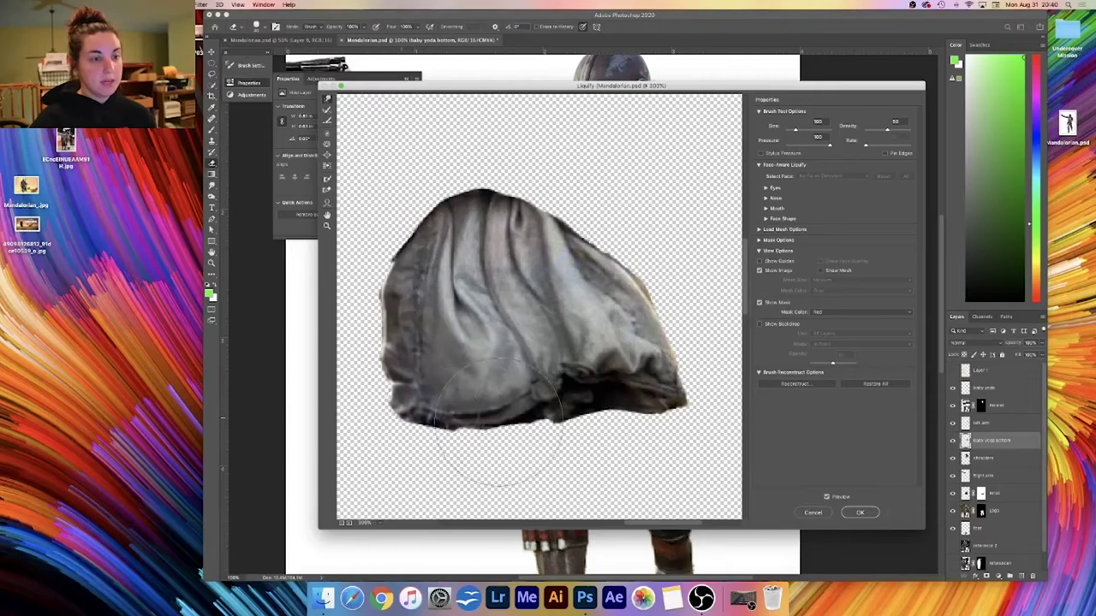
left_click_drag(660, 398, 682, 385)
left_click_drag(566, 386, 572, 401)
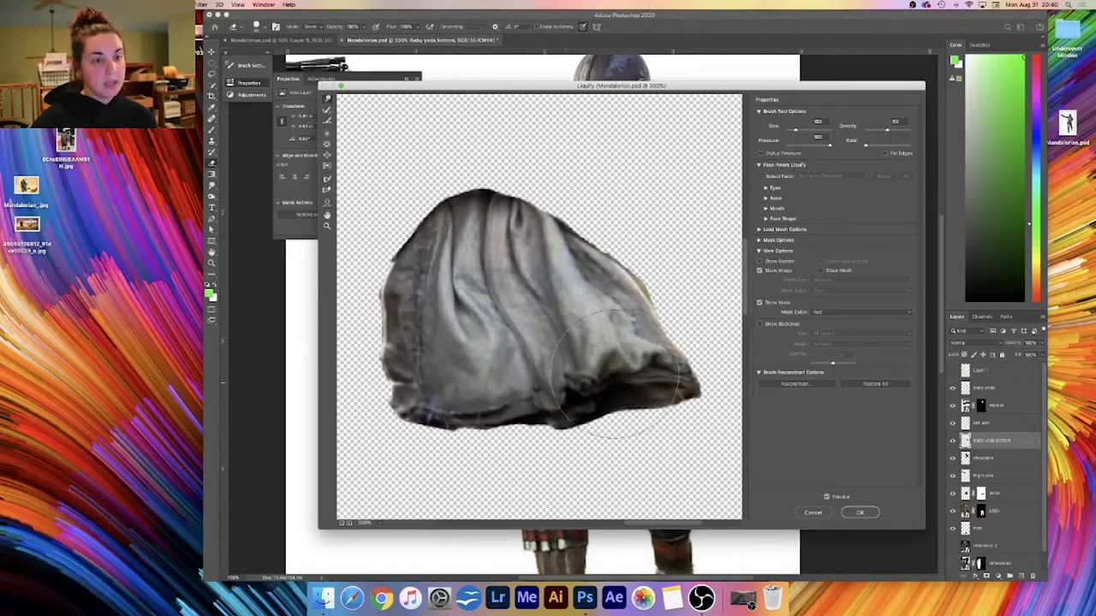
left_click_drag(626, 374, 635, 384)
mouse_move(660, 338)
left_mouse_down()
mouse_move(666, 283)
mouse_move(653, 288)
mouse_move(655, 238)
mouse_move(695, 403)
mouse_move(706, 399)
mouse_move(689, 342)
left_mouse_up()
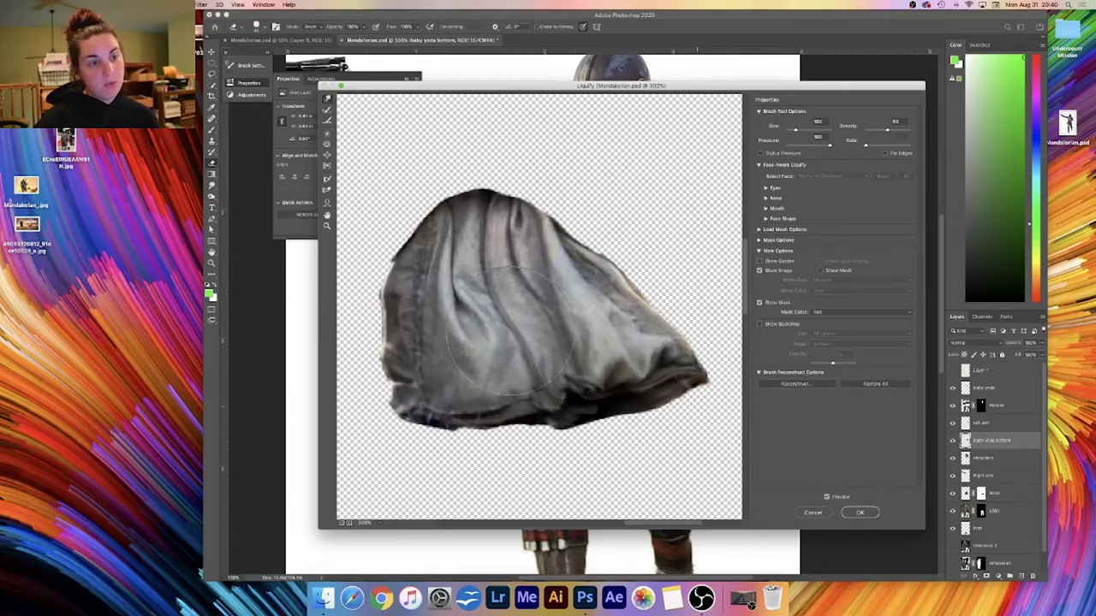
mouse_move(535, 219)
left_mouse_down()
mouse_move(511, 208)
mouse_move(624, 238)
mouse_move(607, 215)
mouse_move(545, 251)
left_mouse_up()
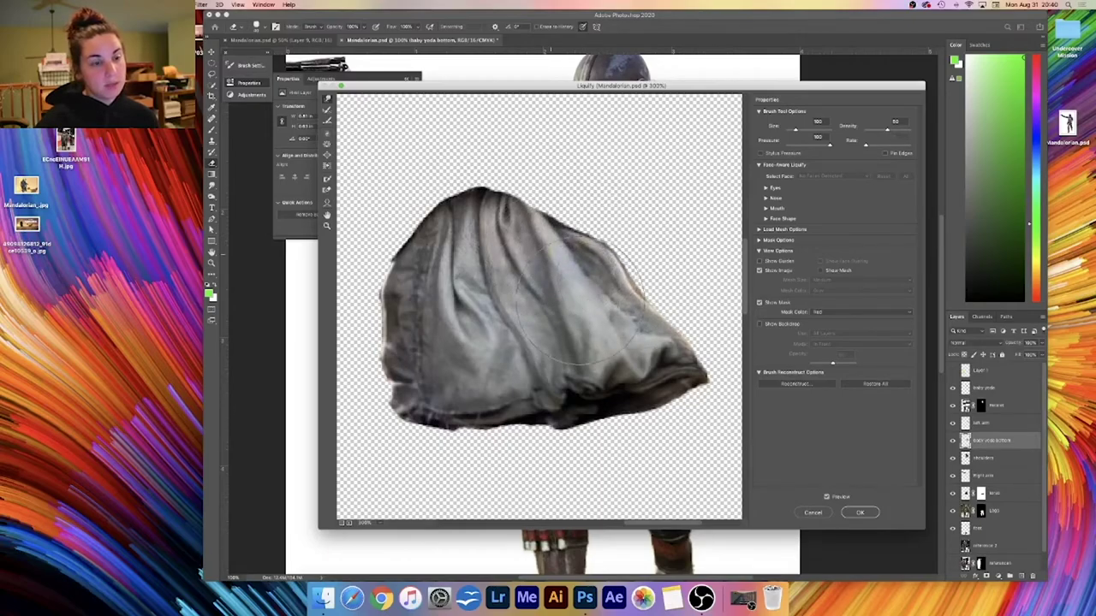
- Swell the lower part of the robe using the Bloat tool with a size-200 brush, and apply the Liquify changes
left_click(328, 155)
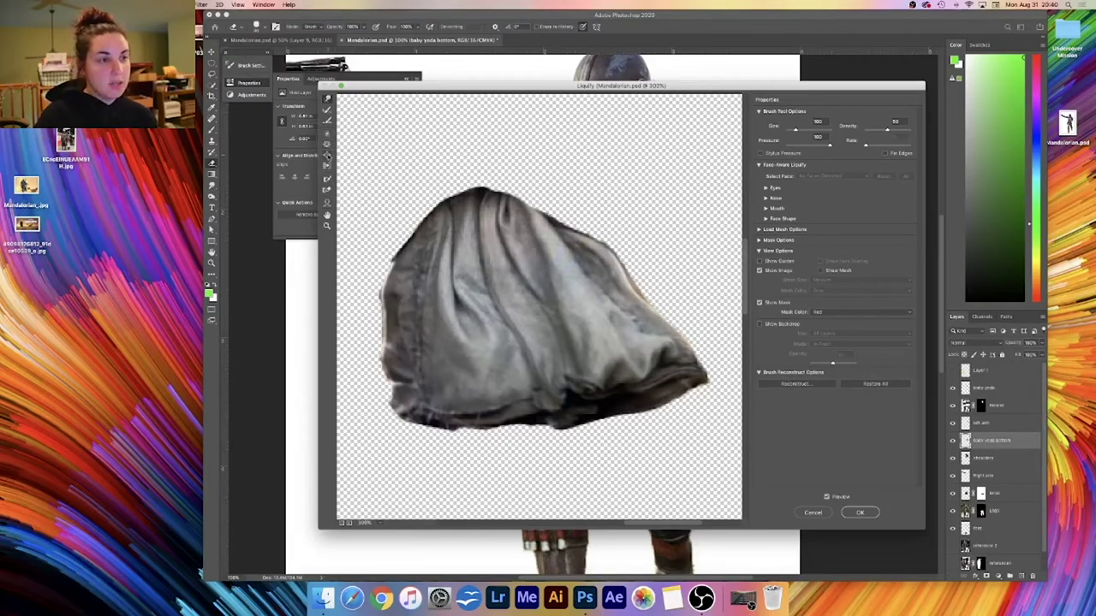
left_click(327, 155)
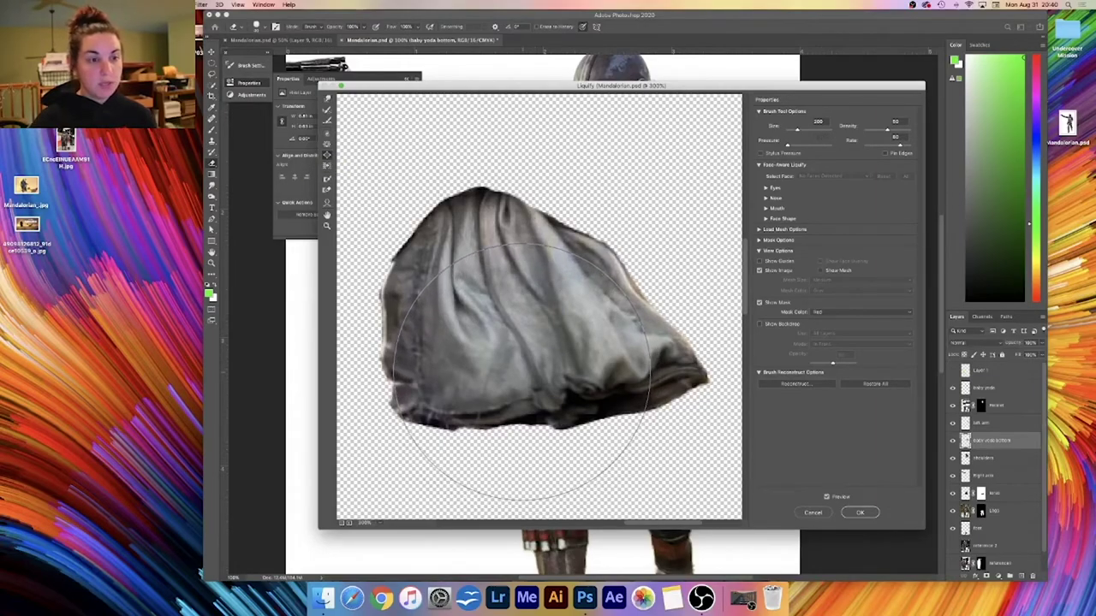
mouse_move(518, 370)
left_mouse_down()
mouse_move(509, 363)
mouse_move(561, 347)
mouse_move(607, 348)
left_mouse_up()
left_click(466, 382)
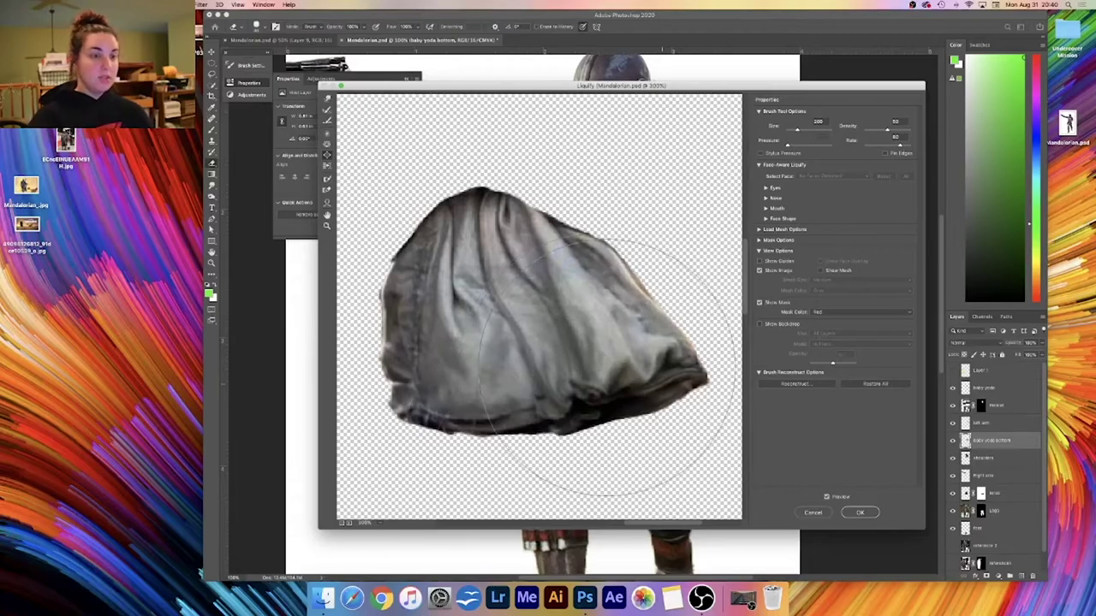
left_click(860, 513)
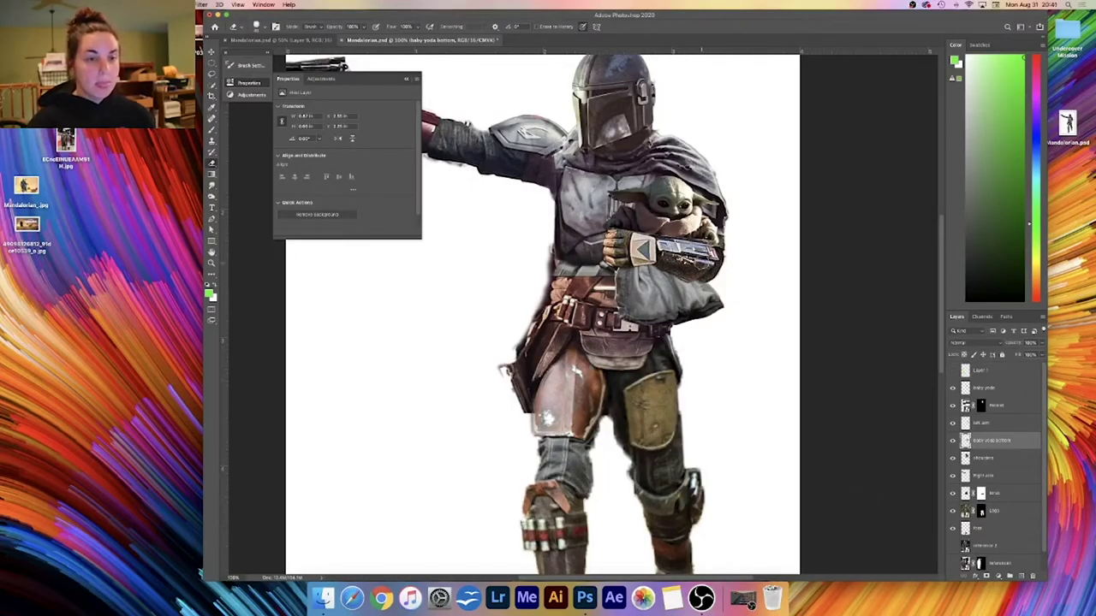
- Save the Mandalorian document and check the whole figure at a reduced zoom
key("super+s")
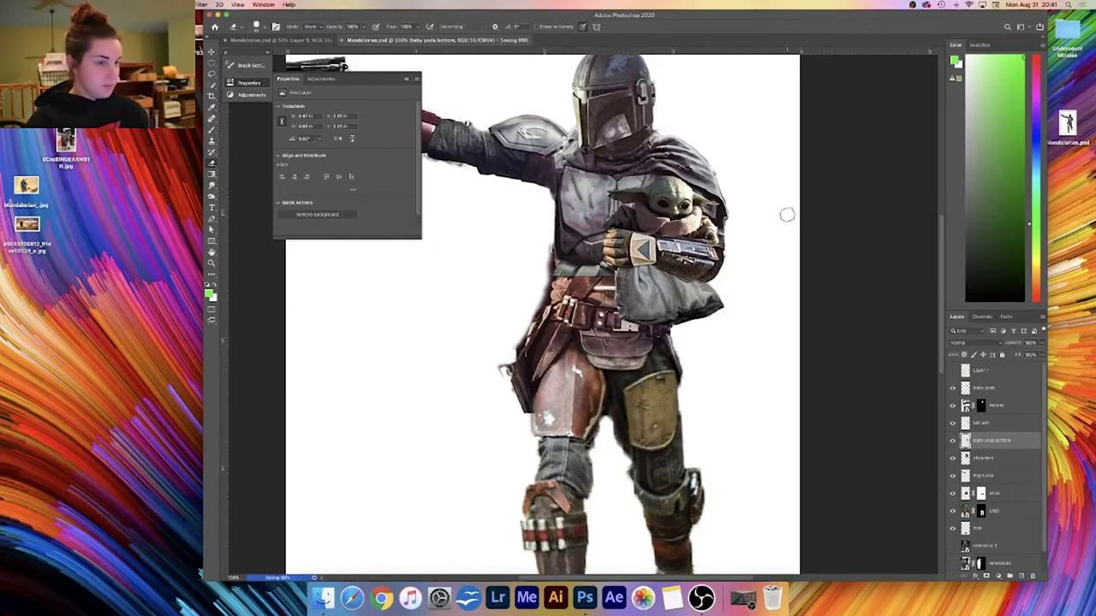
left_click_drag(832, 346, 793, 388)
key("super+minus")
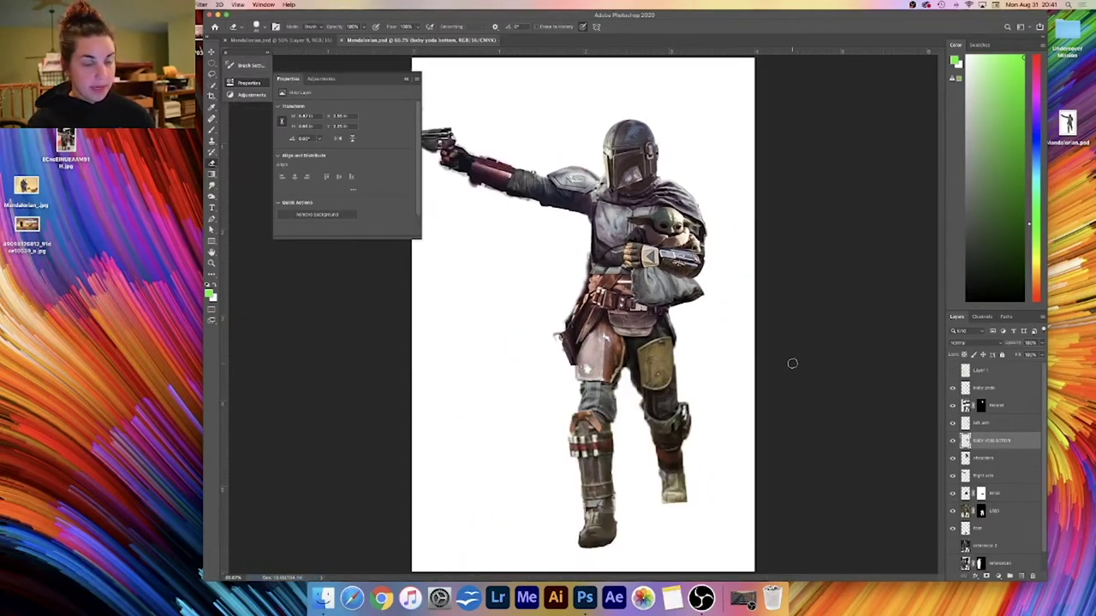
key("super+plus")
key("super+minus")
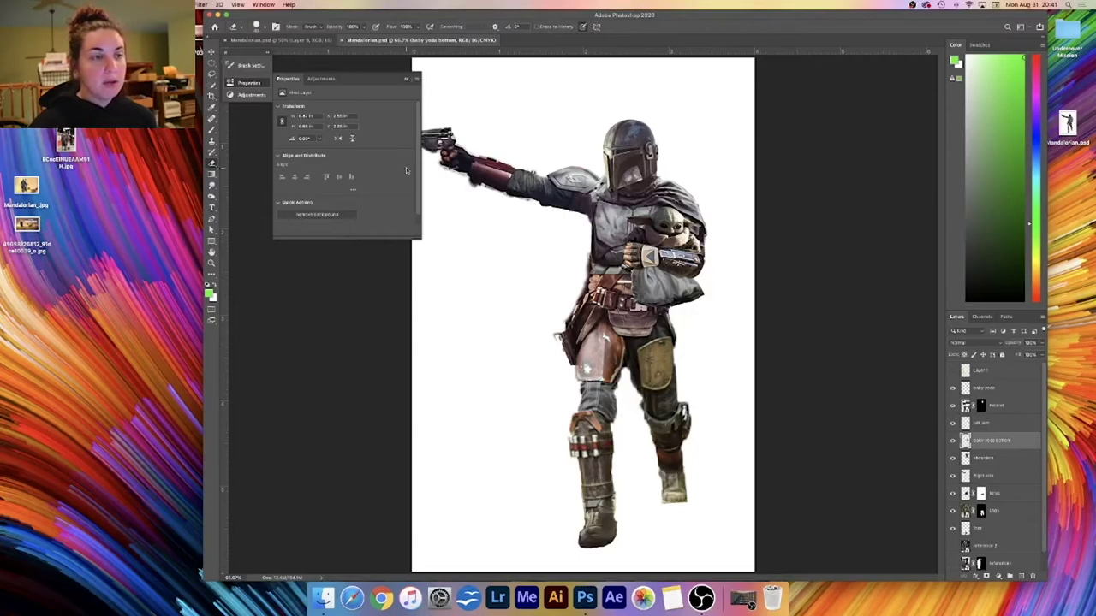
- Switch to the finished poster document, add a new layer above Layer 9, and activate the Brush tool
left_click(291, 41)
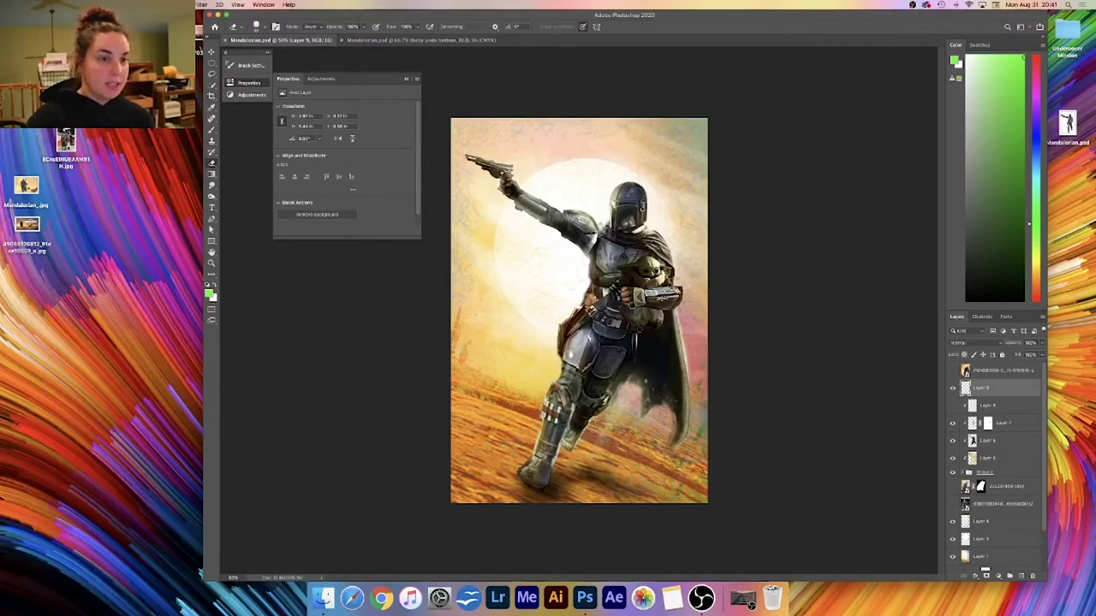
left_click(1020, 575)
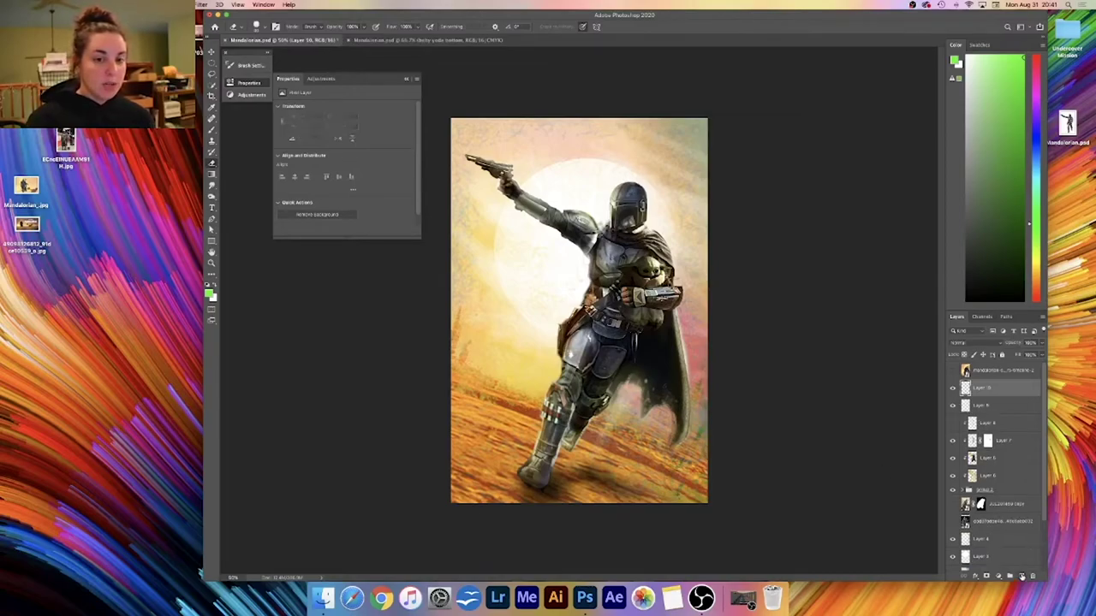
key("b")
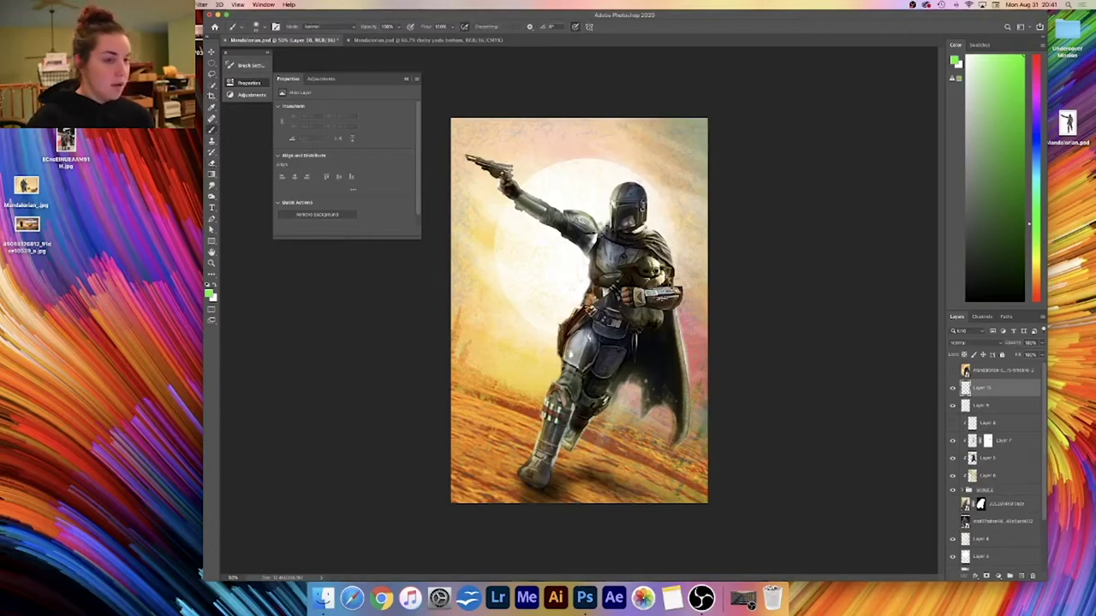
mouse_move(631, 140)
left_mouse_down()
mouse_move(628, 274)
mouse_move(595, 375)
mouse_move(511, 502)
left_mouse_up()
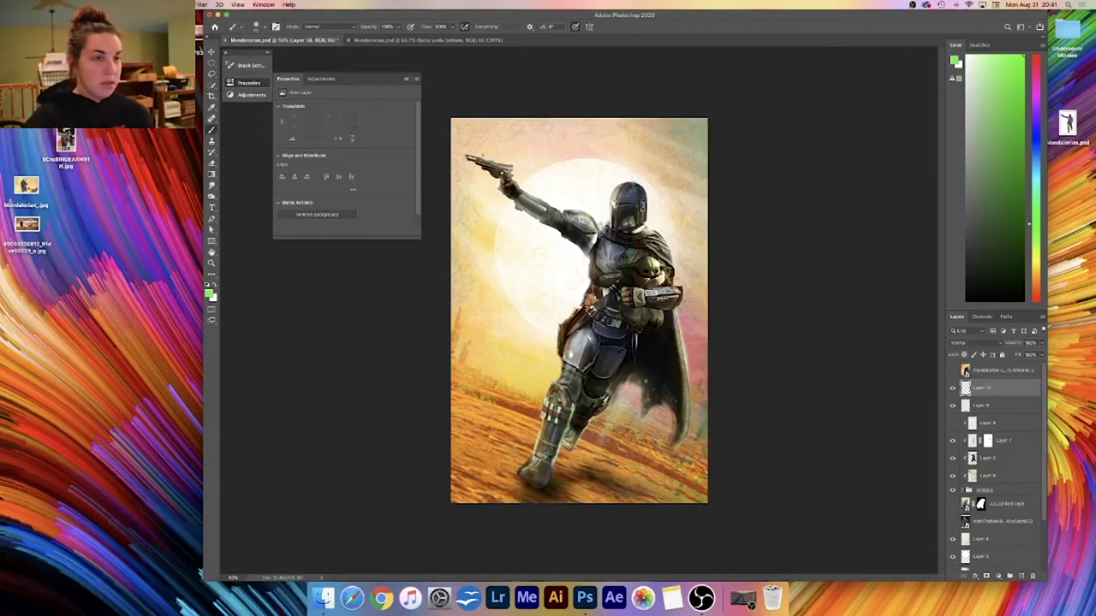
- Compare the assembled cut-out figure with the finished poster by alternating between the two open documents
left_click(415, 40)
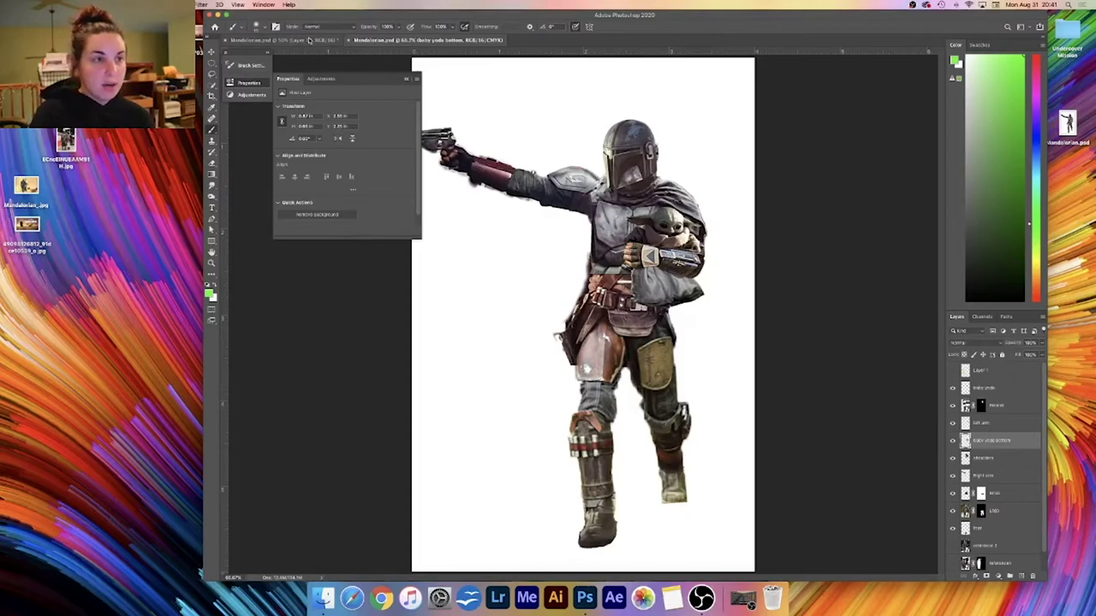
left_click(310, 40)
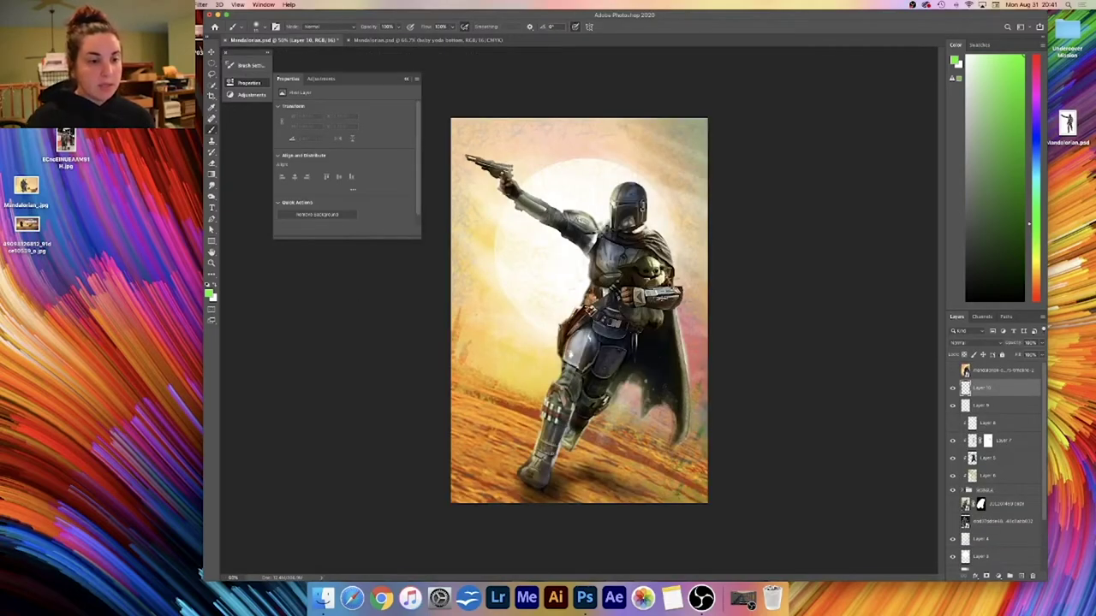
left_click(470, 41)
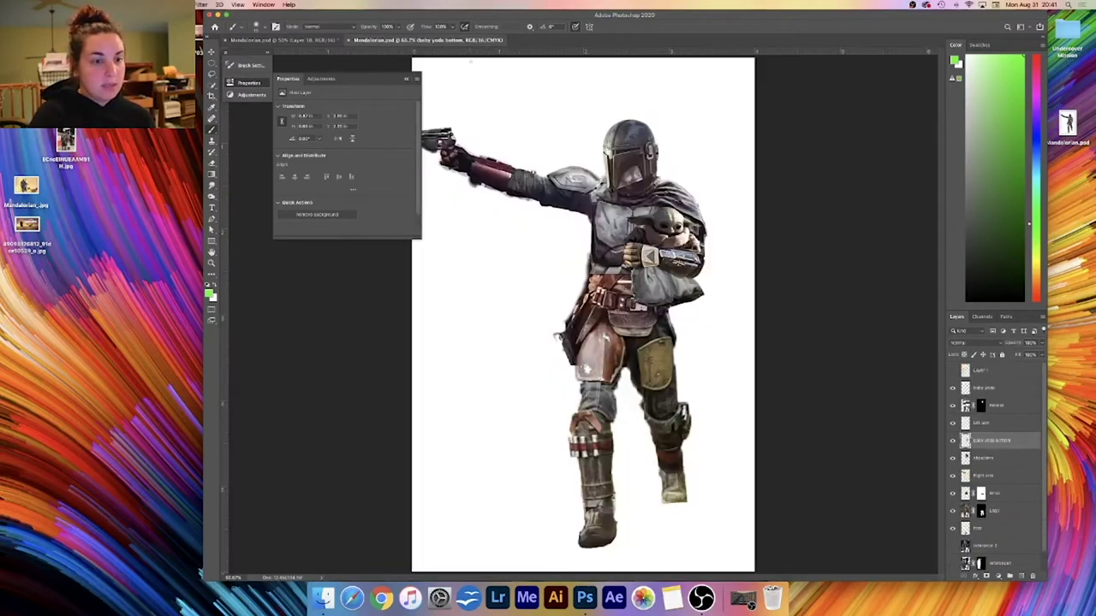
left_click(325, 41)
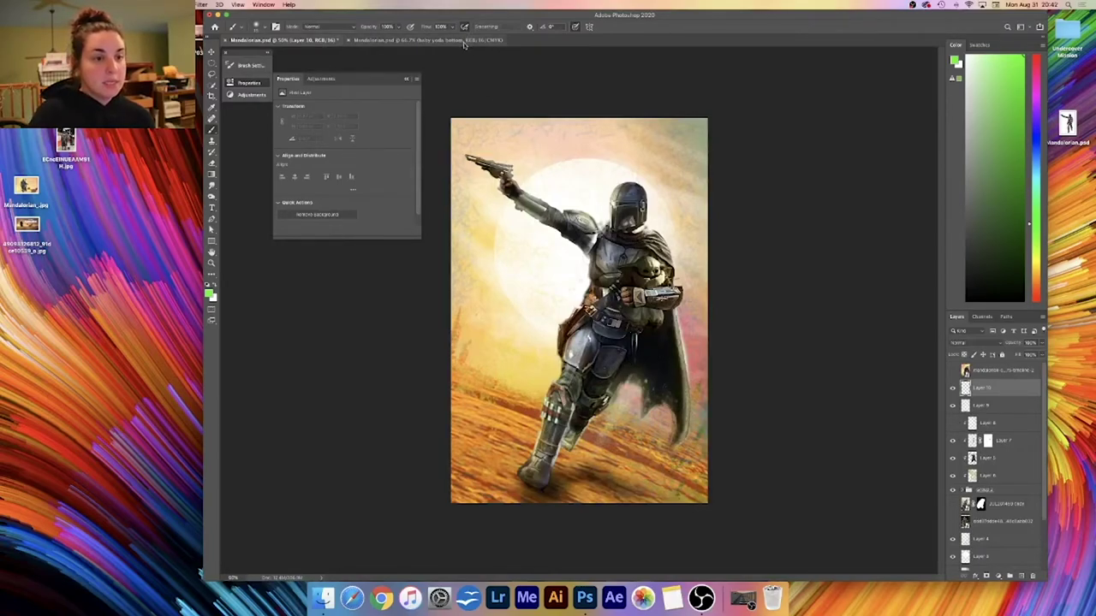
left_click(464, 41)
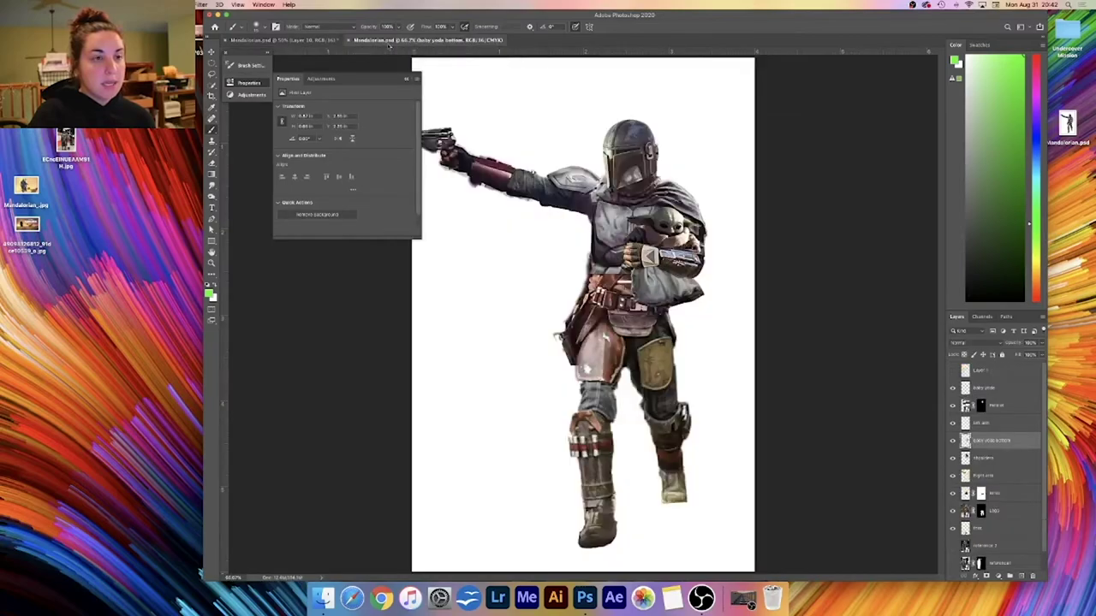
left_click(321, 43)
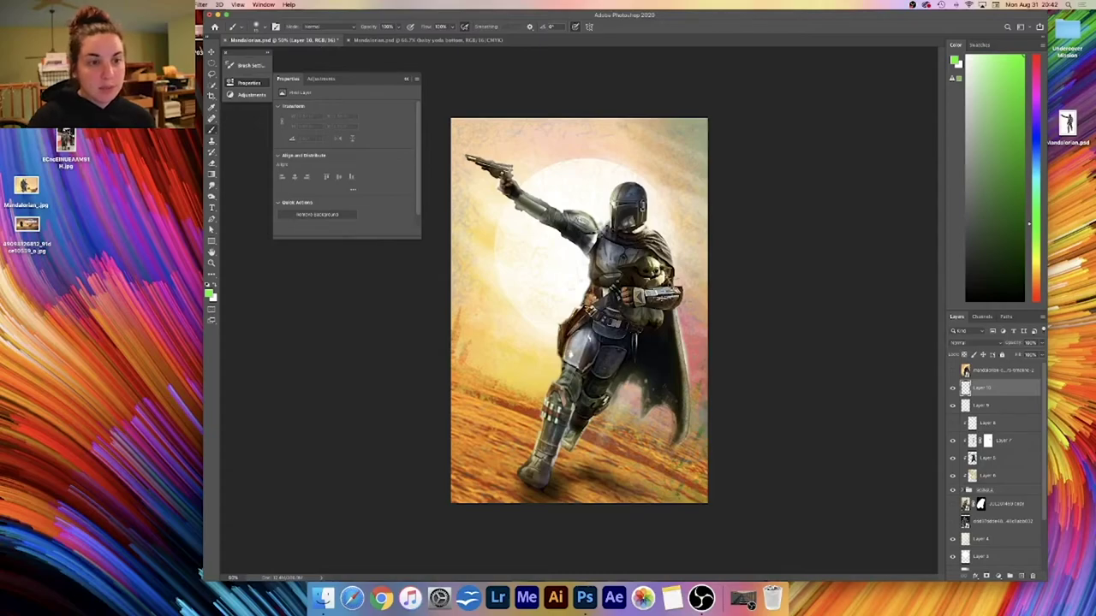
left_click(425, 40)
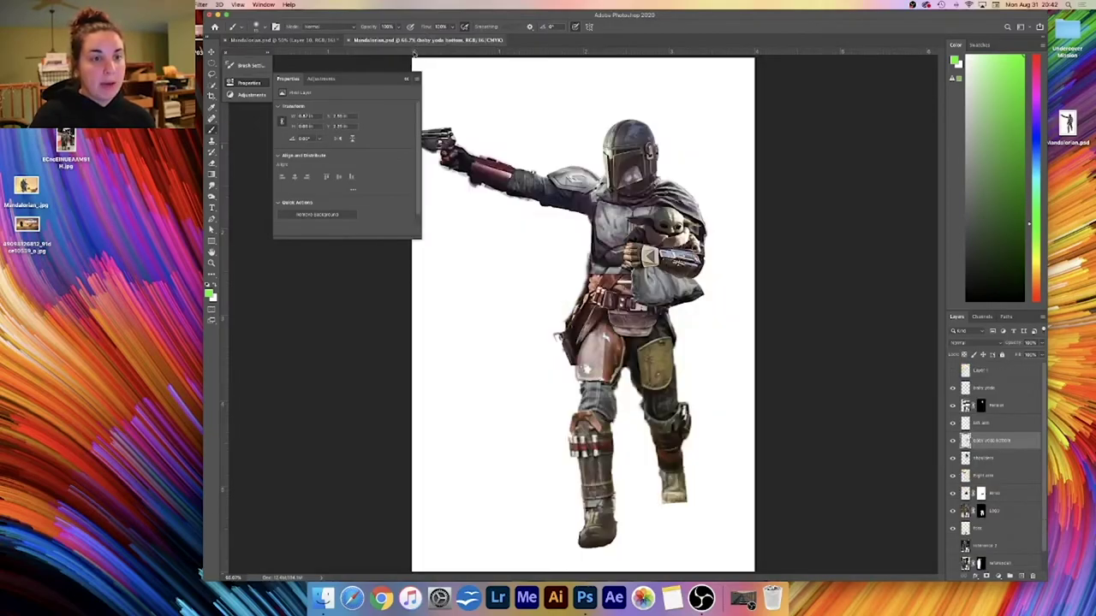
left_click(322, 41)
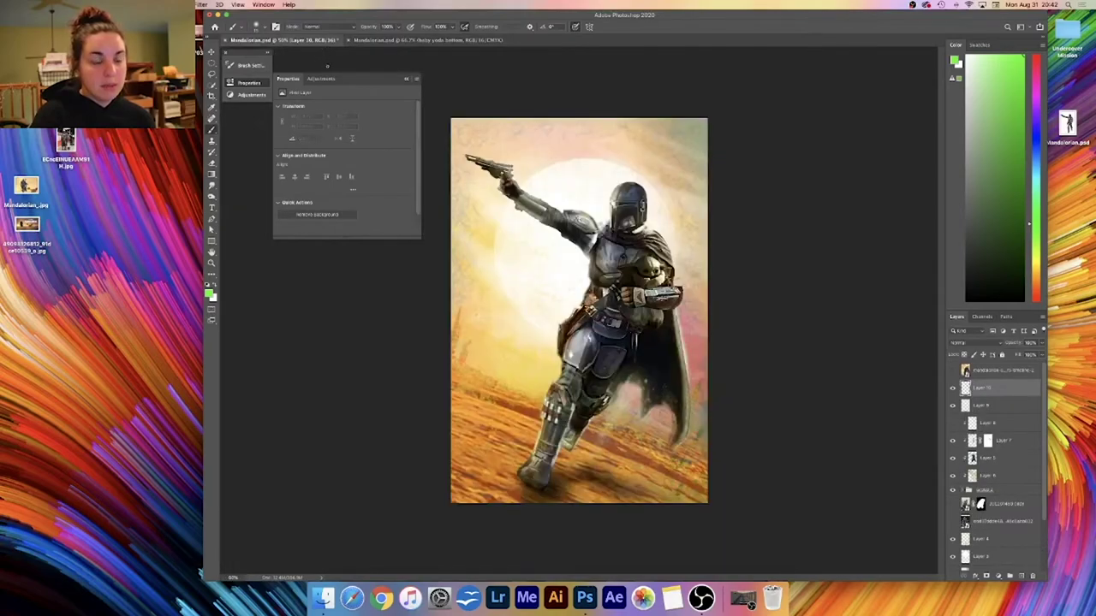
left_click(353, 41)
left_click(326, 43)
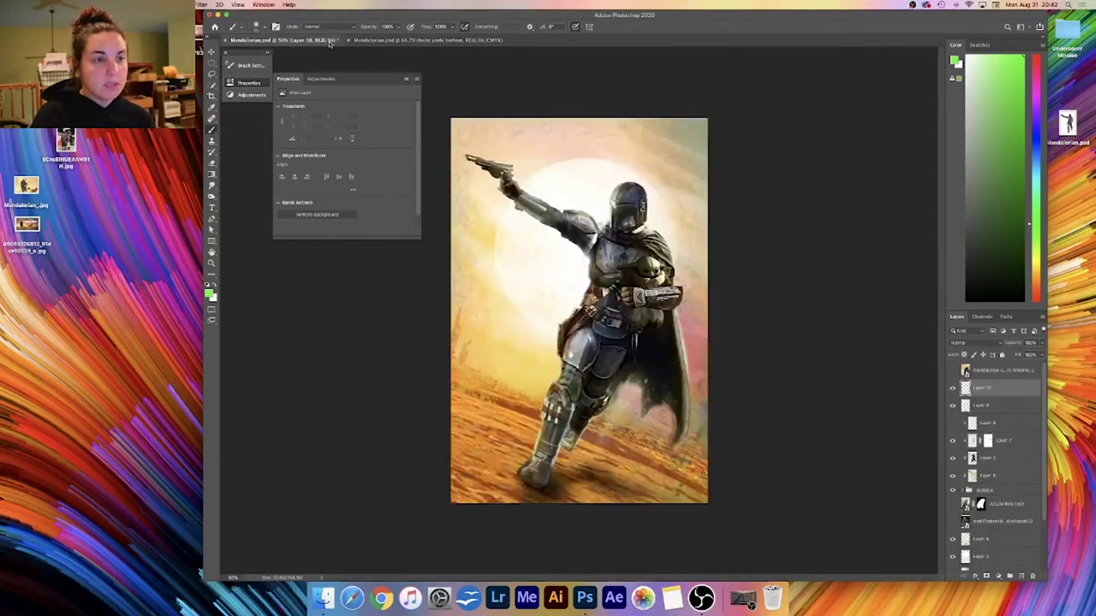
- Check the leg pose in the finished poster against the legs of the assembled cut-out figure
left_click(416, 40)
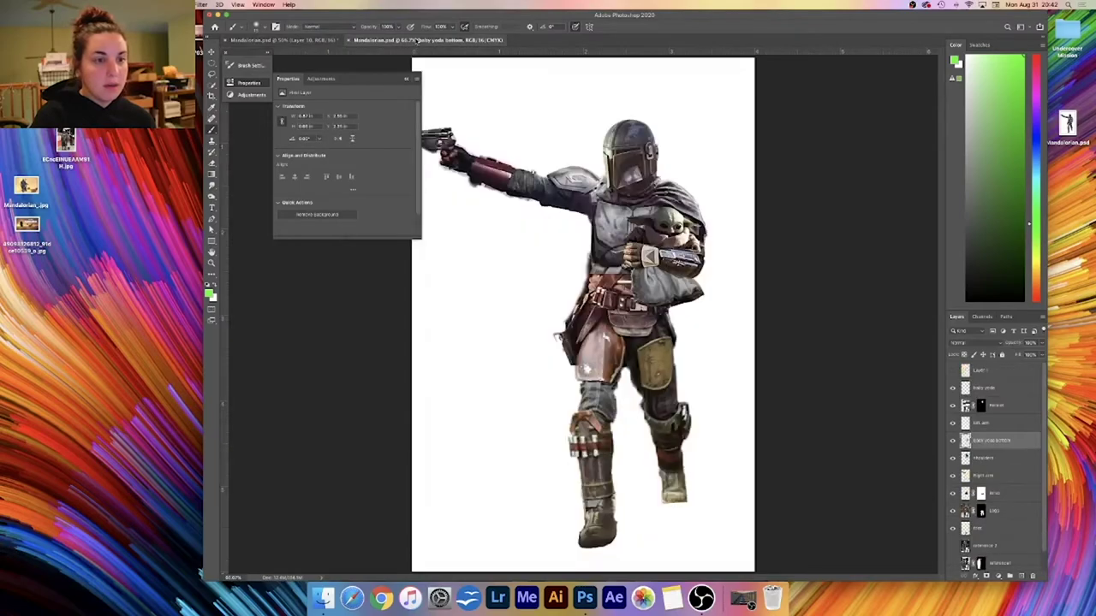
left_click(336, 41)
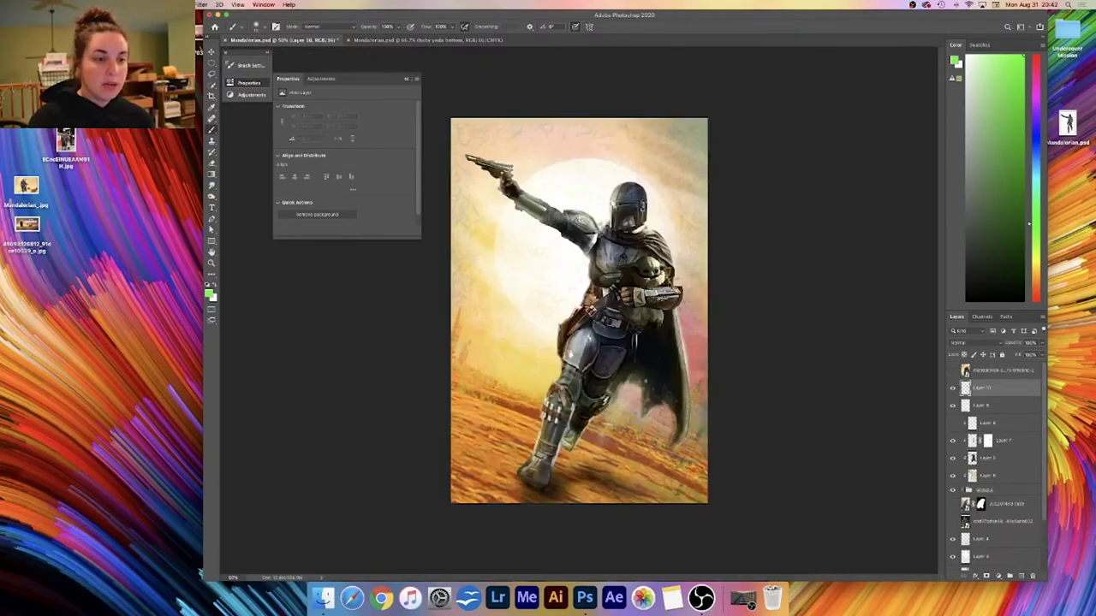
left_click(416, 40)
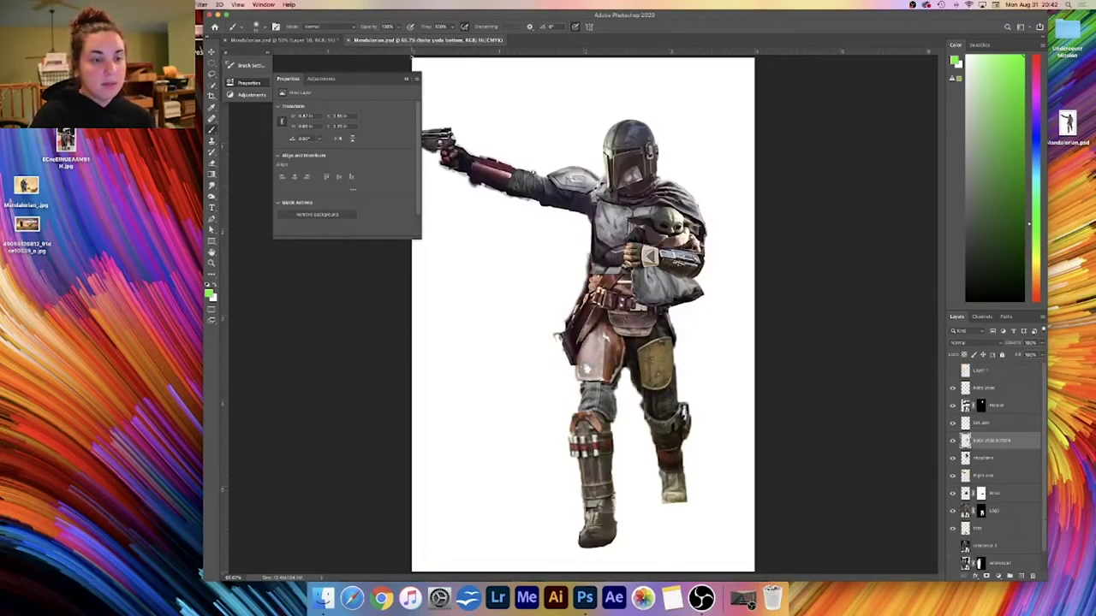
key("super+plus")
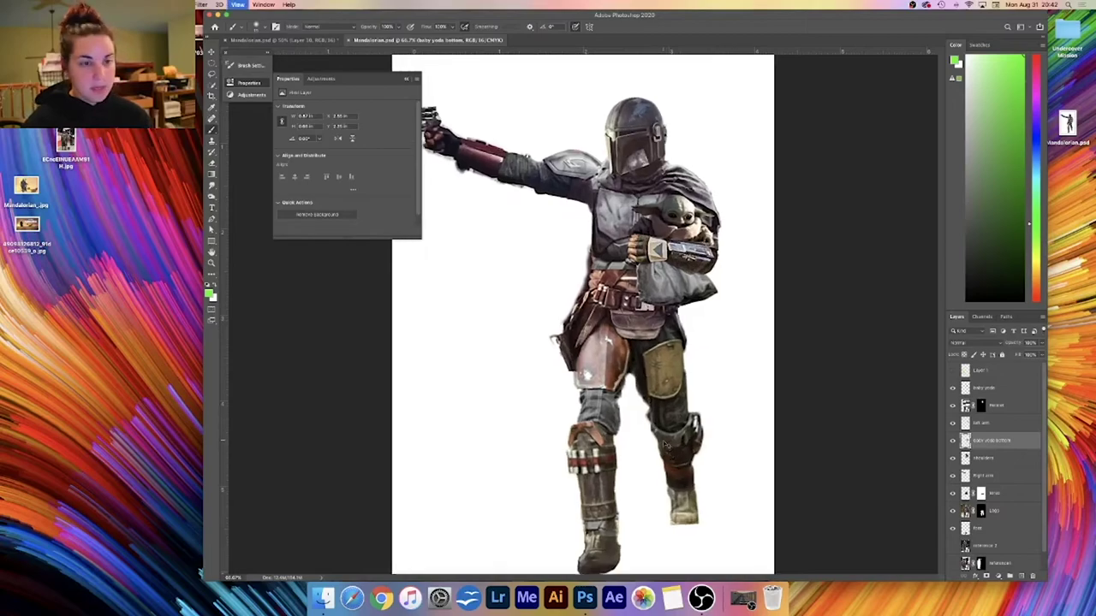
key("super+minus")
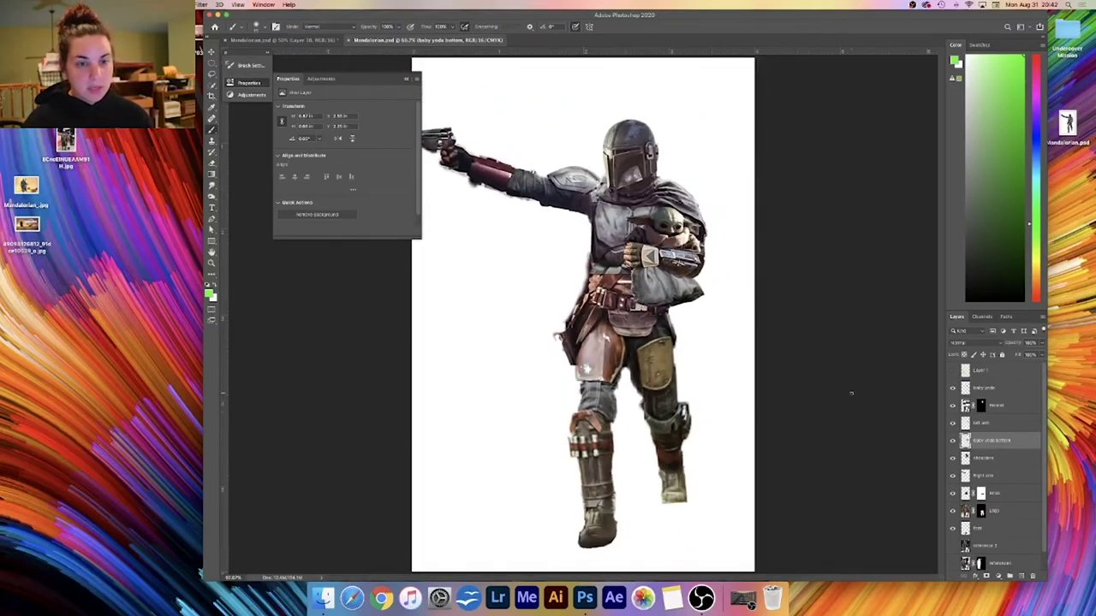
- Duplicate the Legs layer and mask out the leg with the yellow thigh plate on the copy, using a black-filled Lasso selection
left_click(1006, 511)
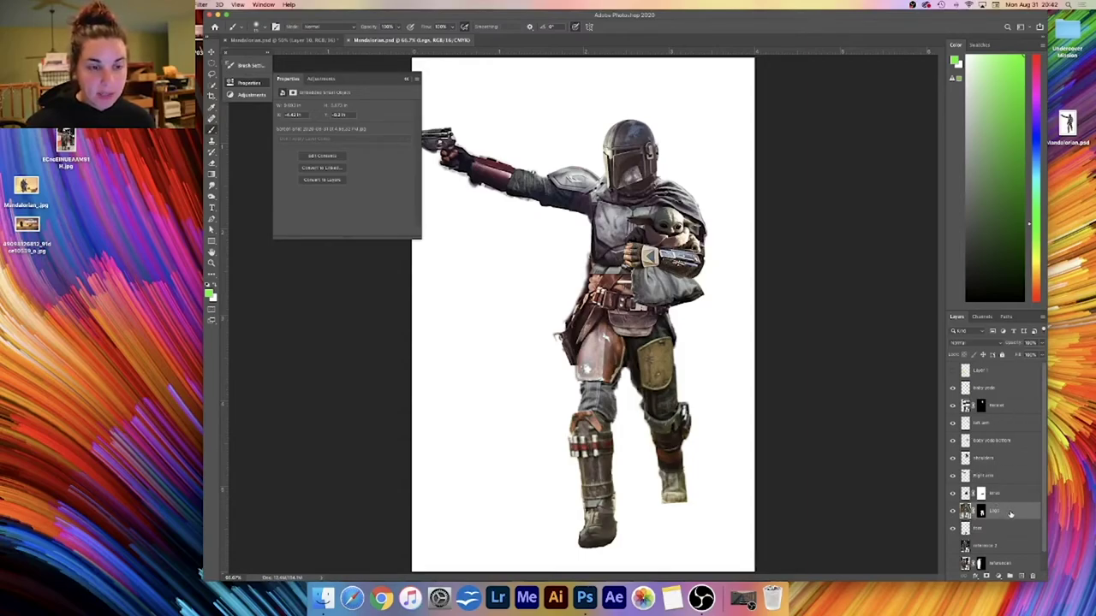
left_click_drag(1012, 515, 1015, 572)
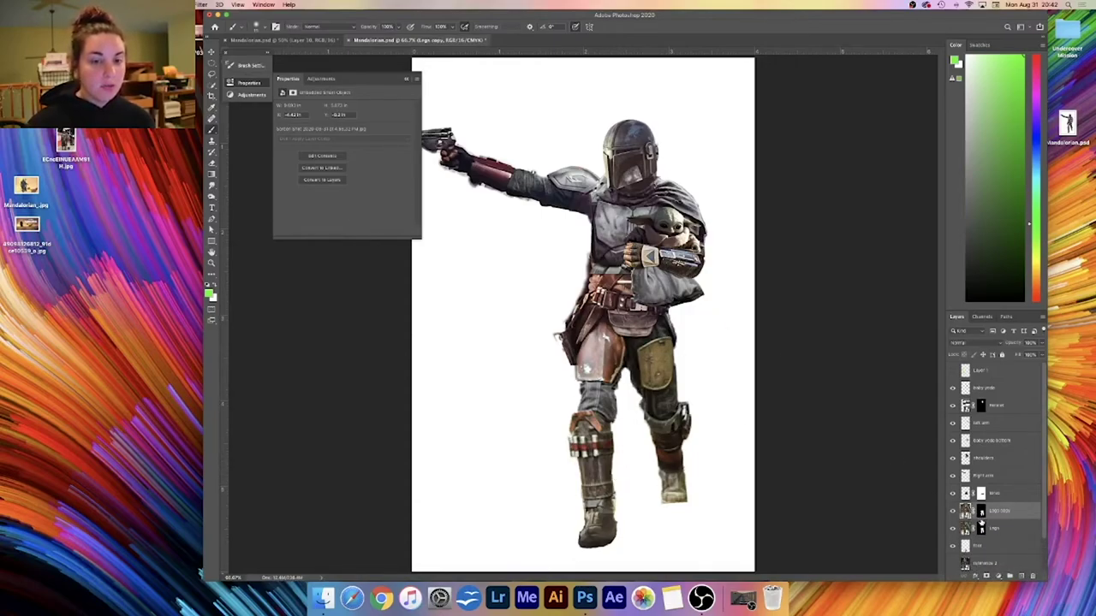
left_click(981, 513)
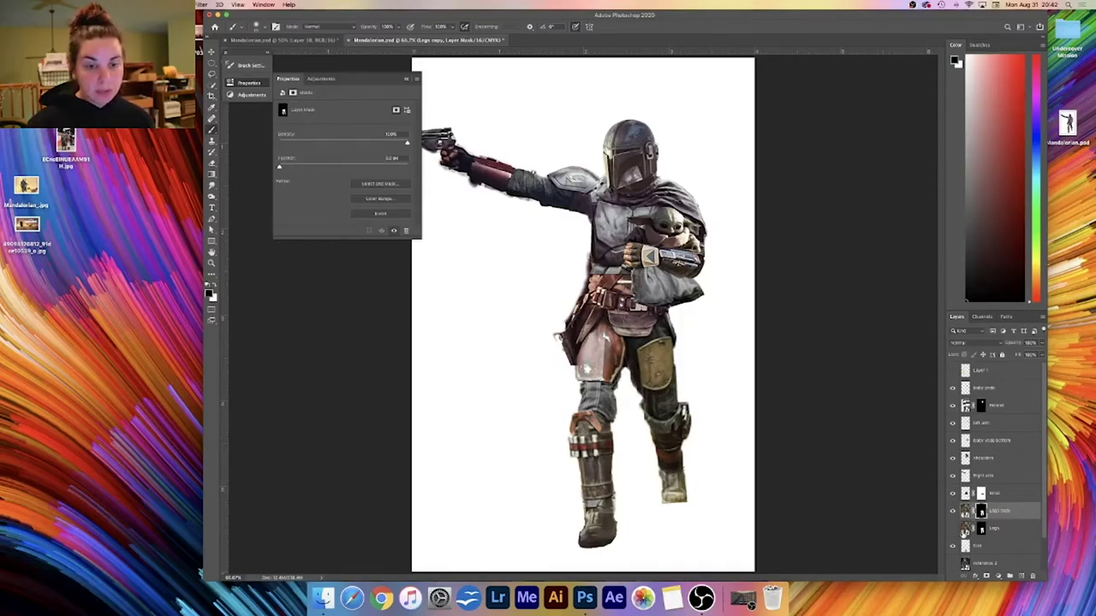
key("l")
mouse_move(690, 329)
left_mouse_down()
mouse_move(670, 297)
mouse_move(633, 327)
mouse_move(633, 404)
mouse_move(692, 531)
mouse_move(700, 351)
mouse_move(684, 323)
left_mouse_up()
key("alt+BackSpace")
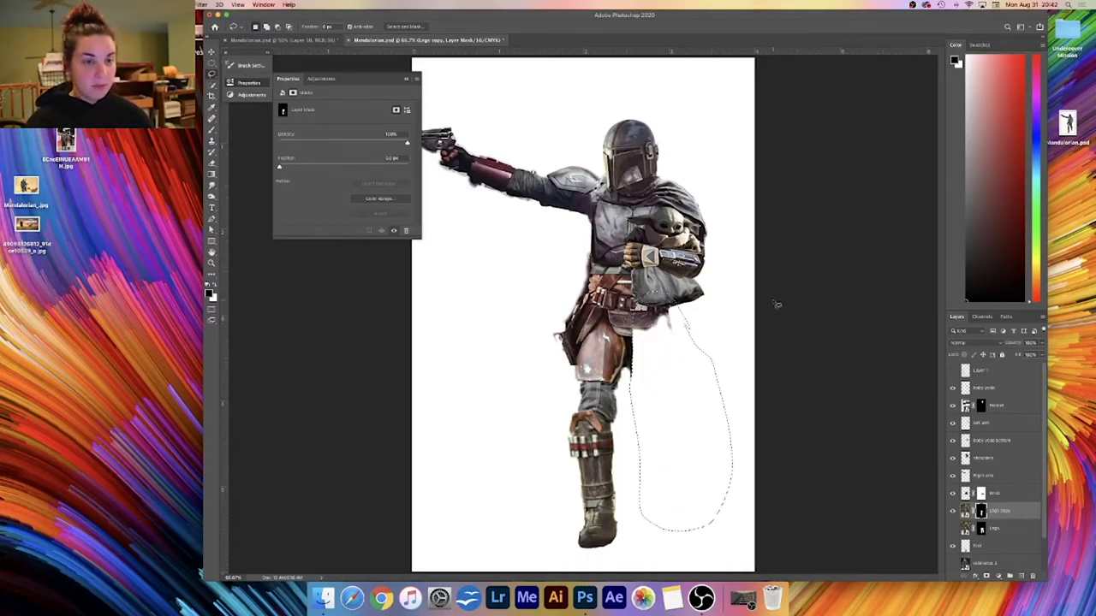
key("ctrl+d")
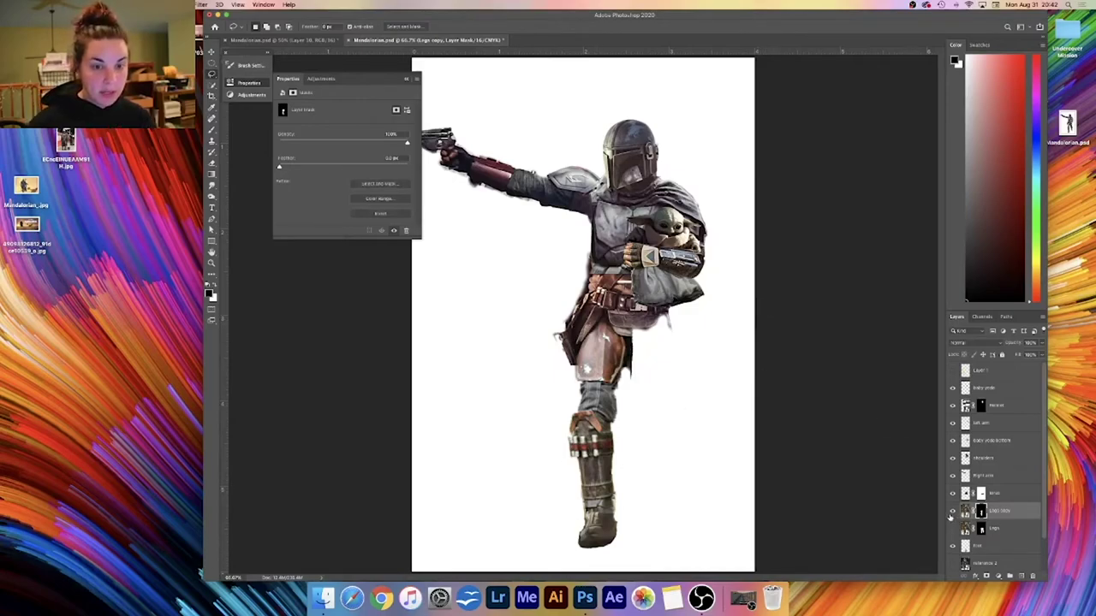
- Rasterize the Legs copy, apply its layer mask, and check the isolated leg by toggling its visibility
right_click(1006, 512)
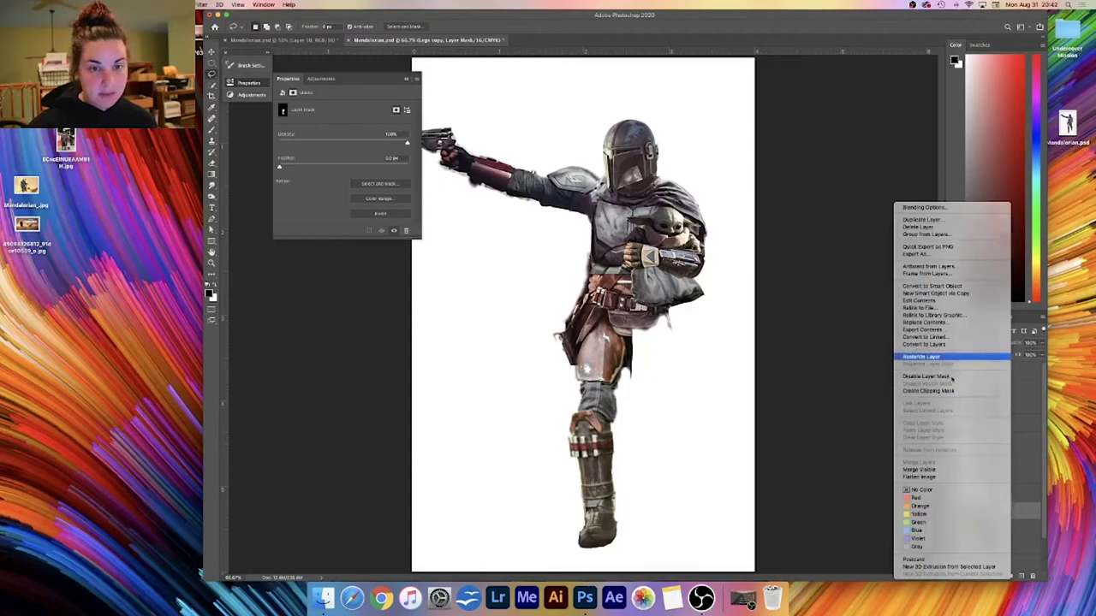
key("Escape")
right_click(982, 512)
left_click(1010, 514)
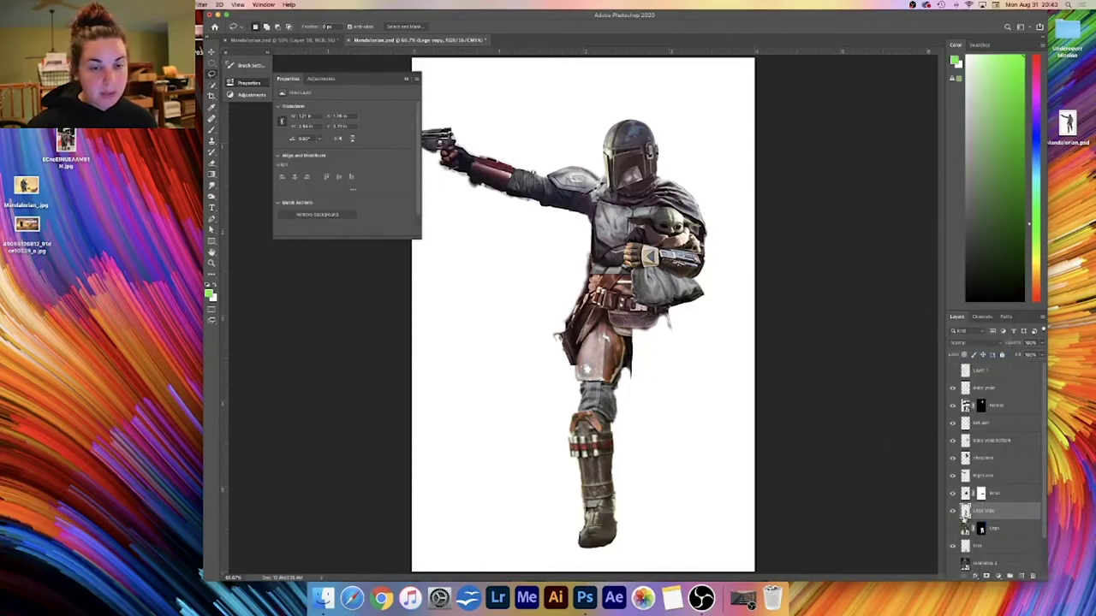
left_click(952, 512)
left_click(952, 513)
left_click(952, 513)
left_click(952, 513)
- Rename the Legs copy layer as Right Leg
double_click(983, 511)
type("leg")
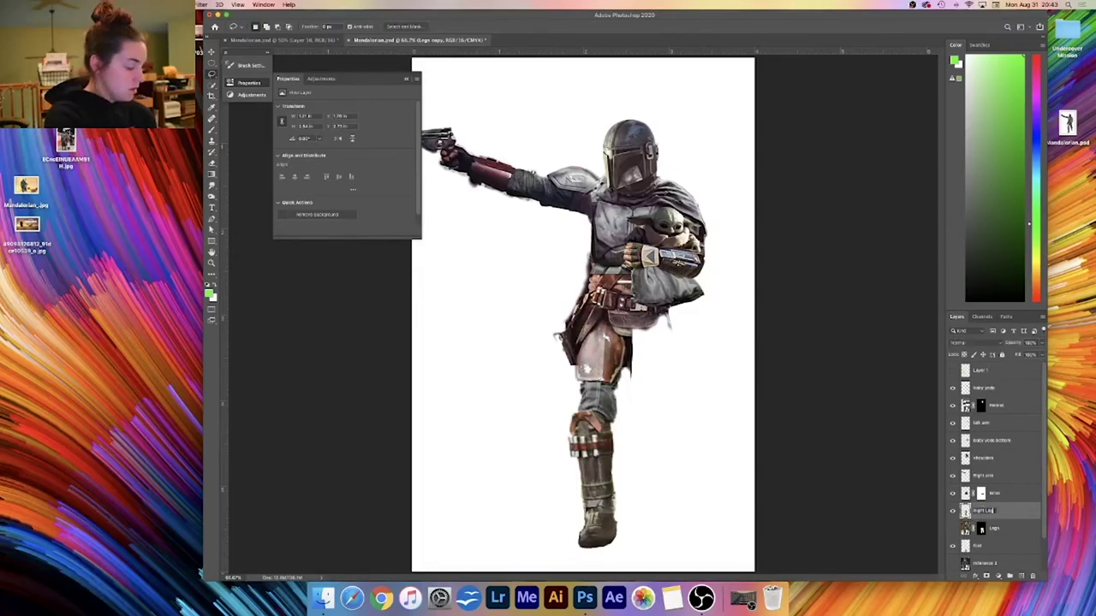
key("Return")
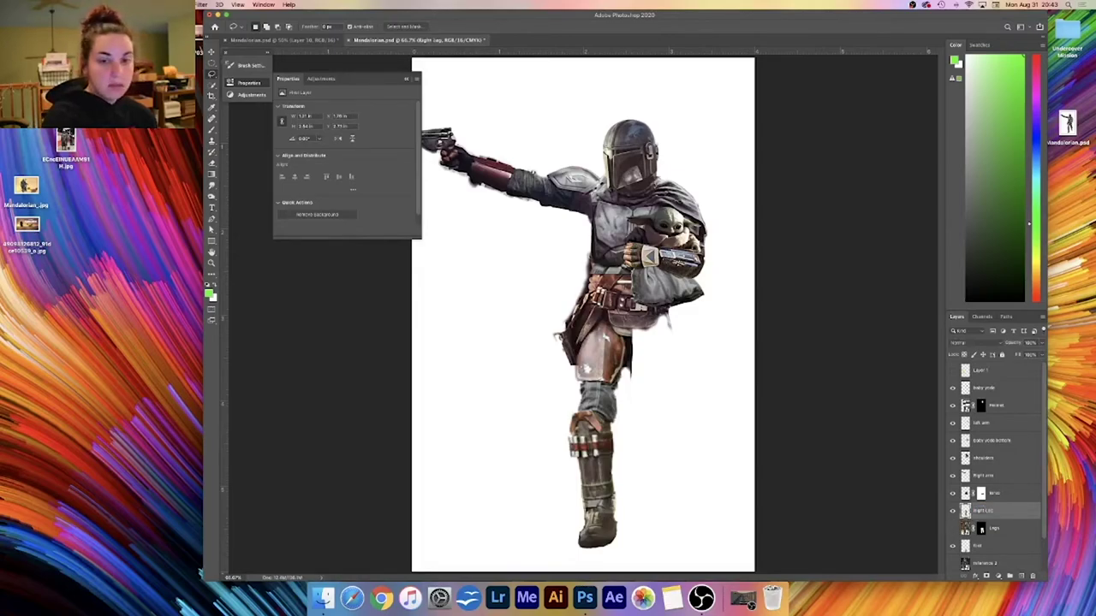
- Show the original Legs layer and mask out its brown-plated front leg with a Lasso selection
left_click(952, 528)
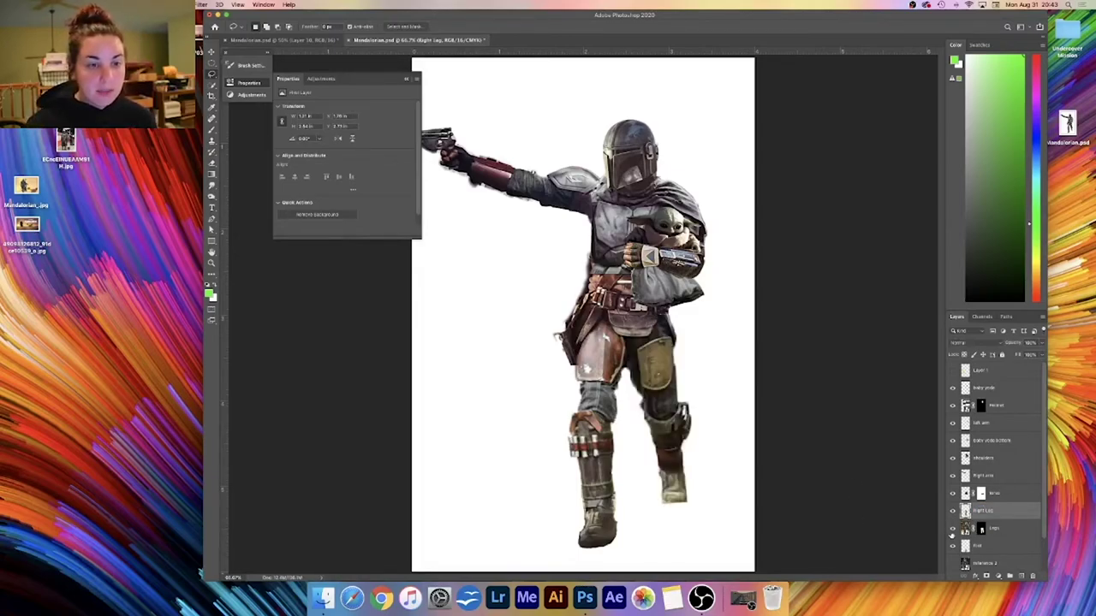
left_click(1000, 530)
left_click(982, 531)
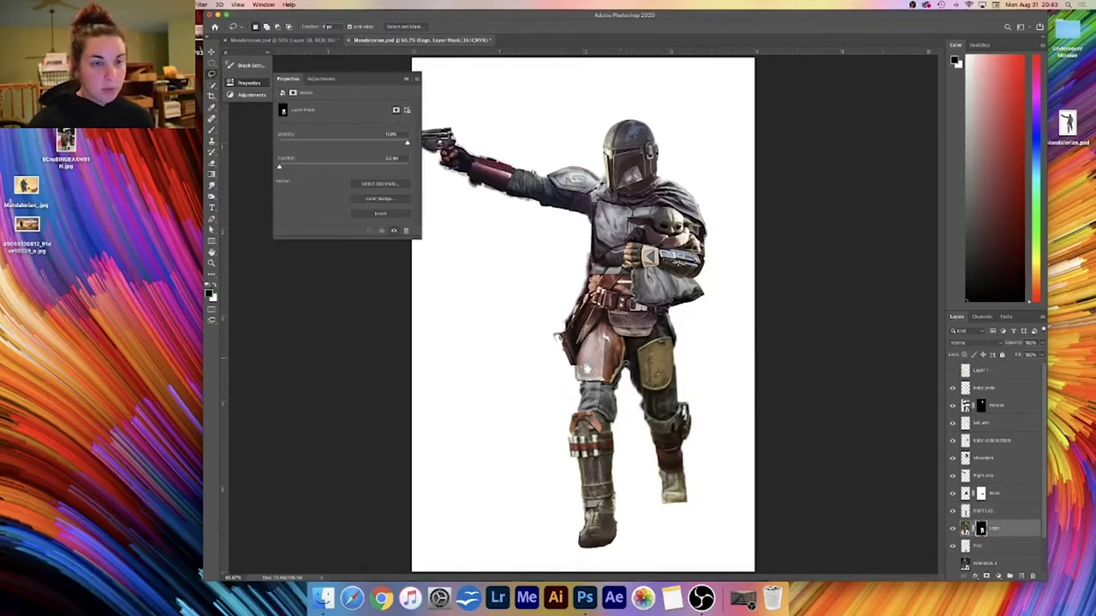
mouse_move(630, 382)
left_mouse_down()
mouse_move(633, 347)
mouse_move(599, 301)
mouse_move(550, 491)
mouse_move(627, 557)
mouse_move(631, 383)
left_mouse_up()
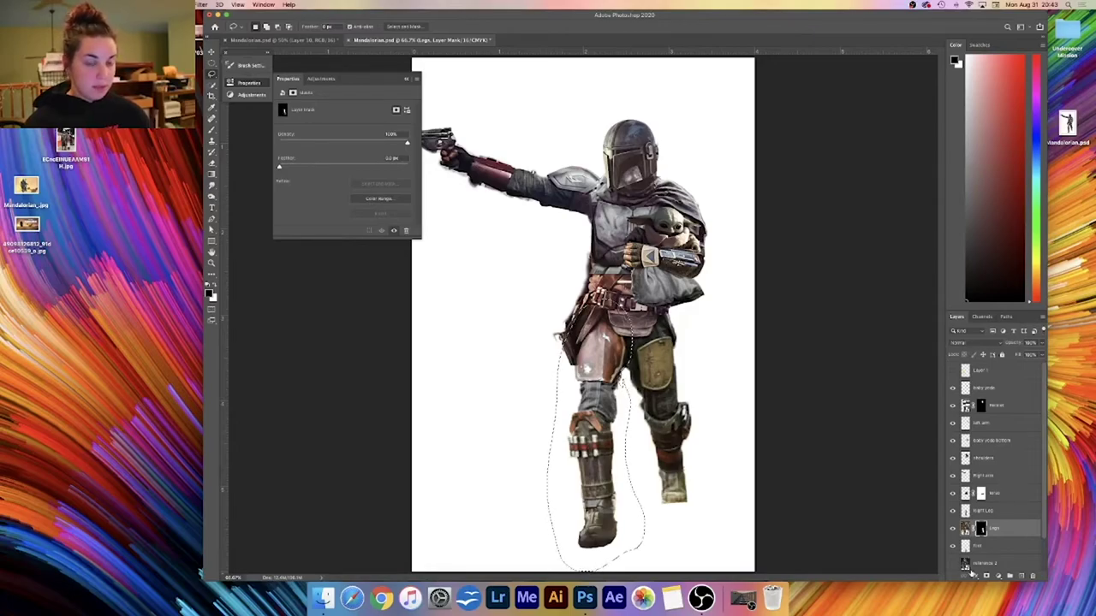
left_click(657, 368)
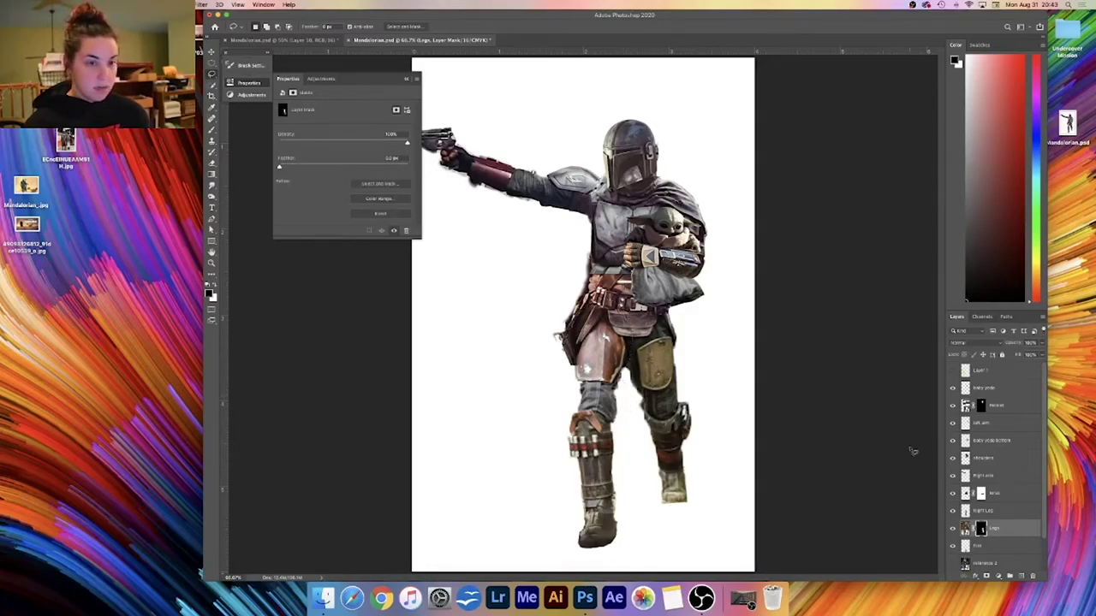
- Hide the Right Leg layer and brush stray remnants of the front leg out of the Legs layer mask
left_click(951, 527)
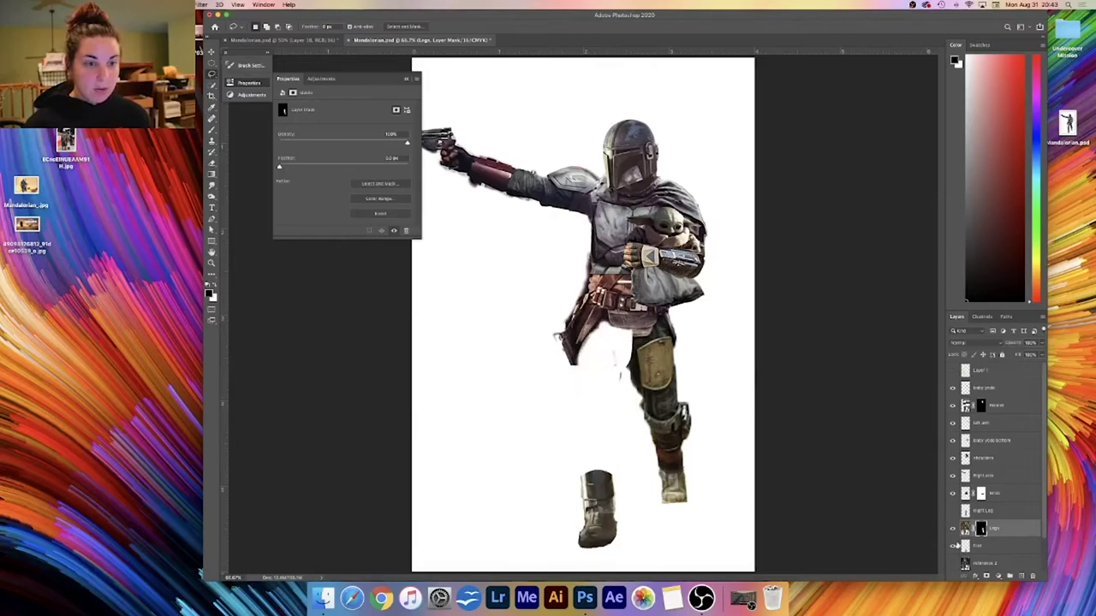
left_click(951, 529)
left_click(952, 531)
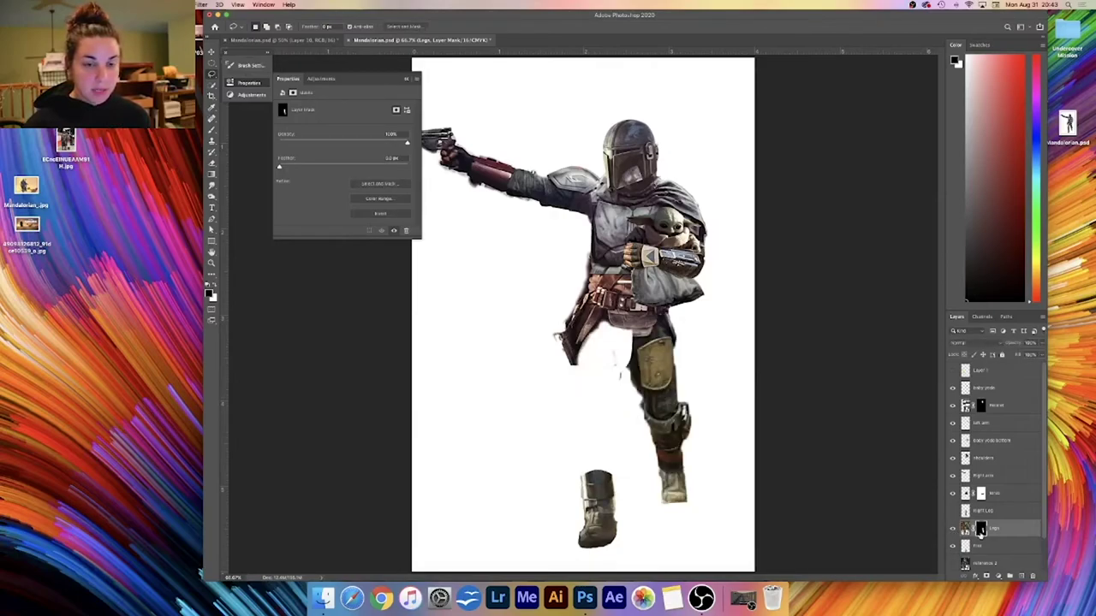
key("b")
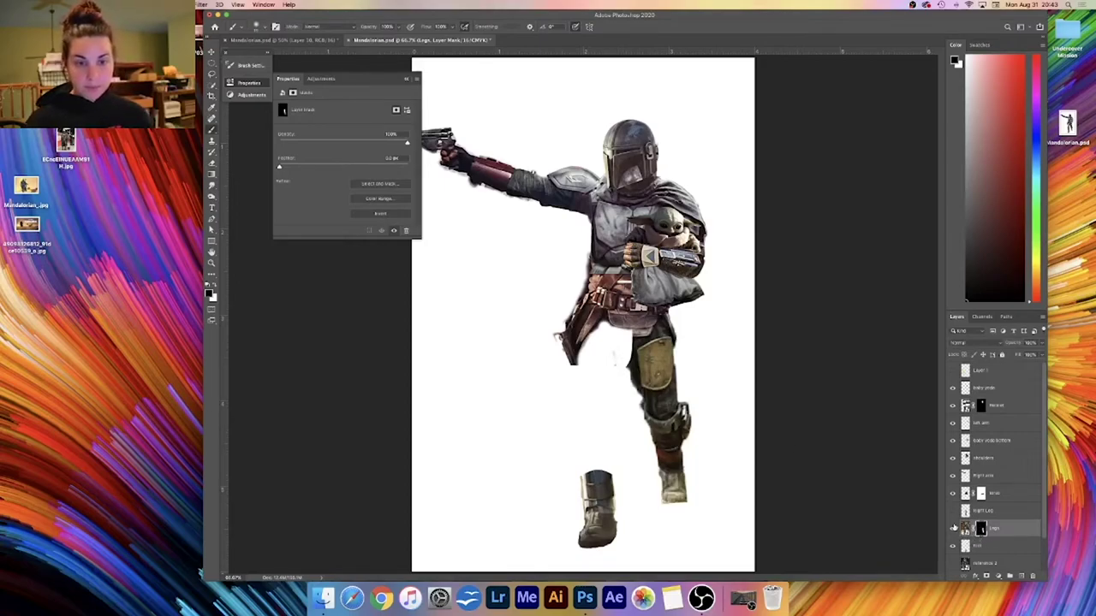
- Rasterize the original Legs layer and apply its layer mask
right_click(1004, 529)
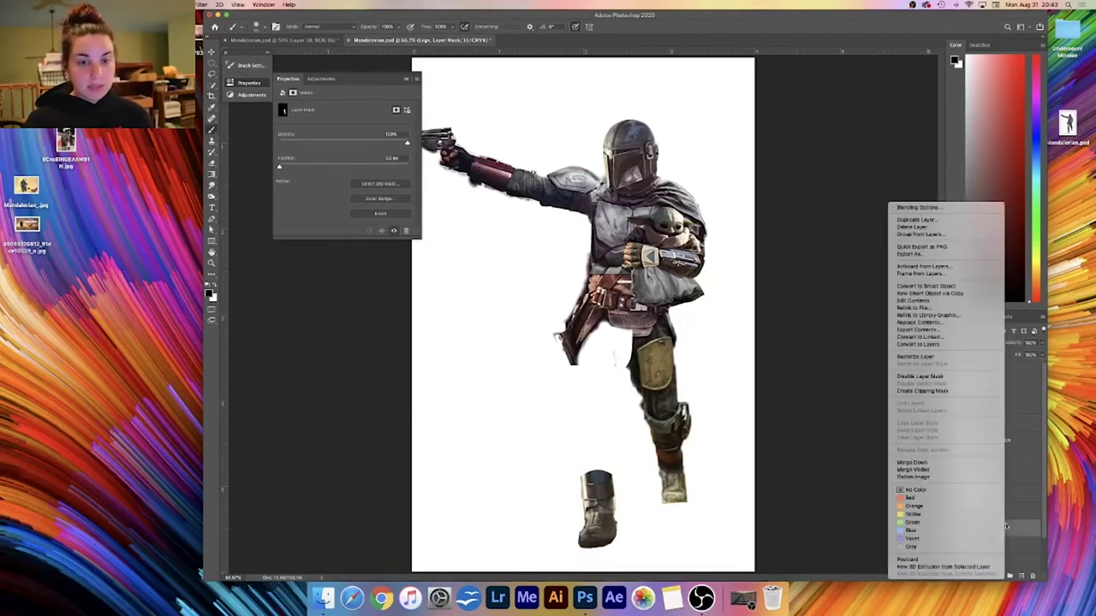
left_click(965, 359)
left_click(997, 531)
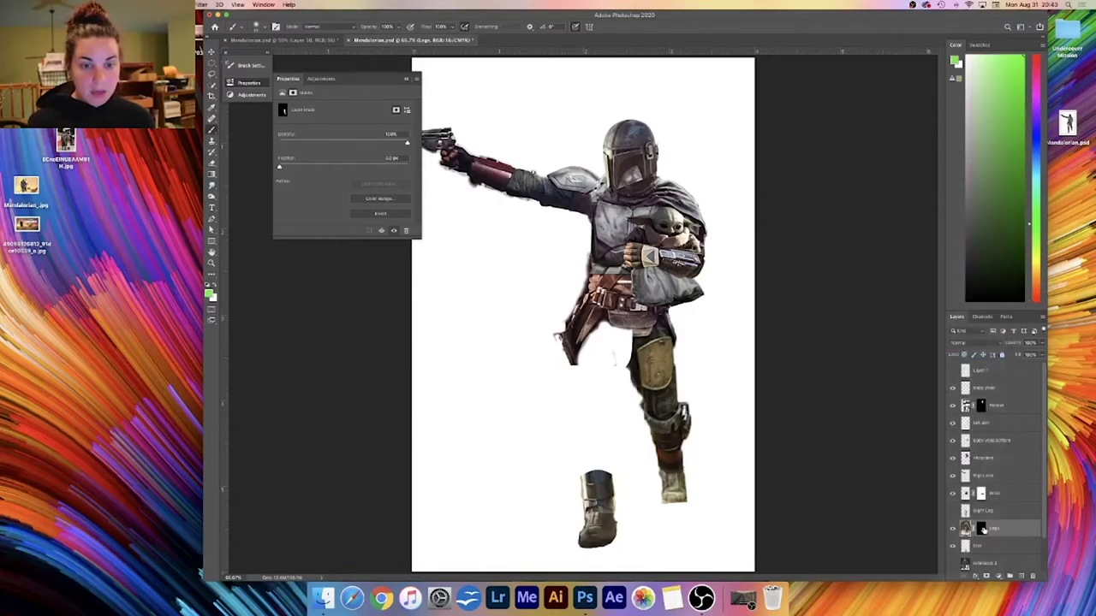
right_click(983, 529)
left_click(1003, 522)
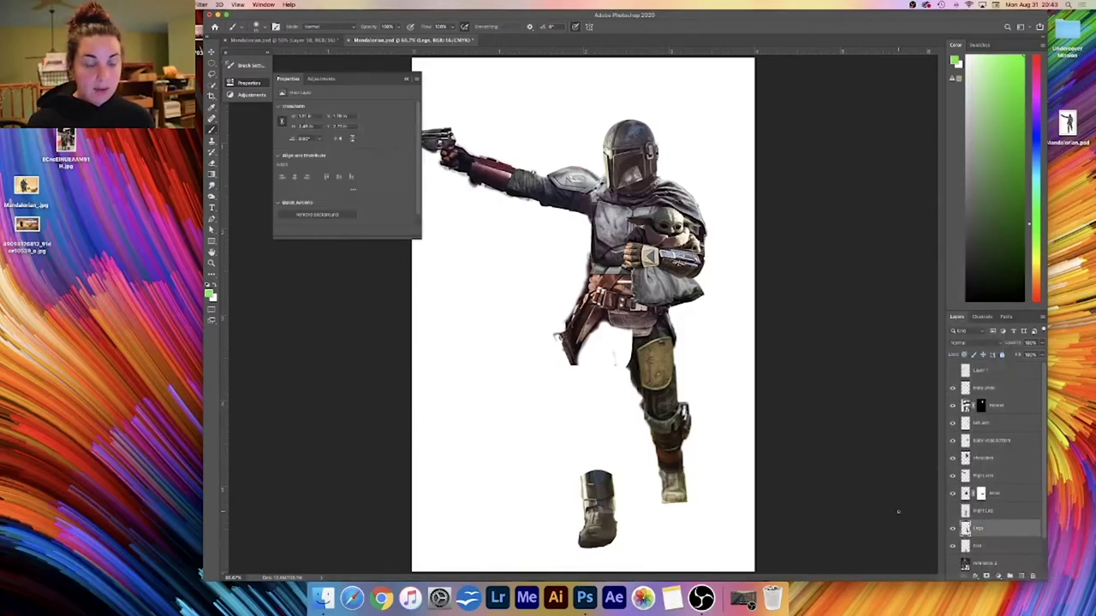
- Rename the Legs layer as left leg and show the Right Leg layer again
double_click(976, 528)
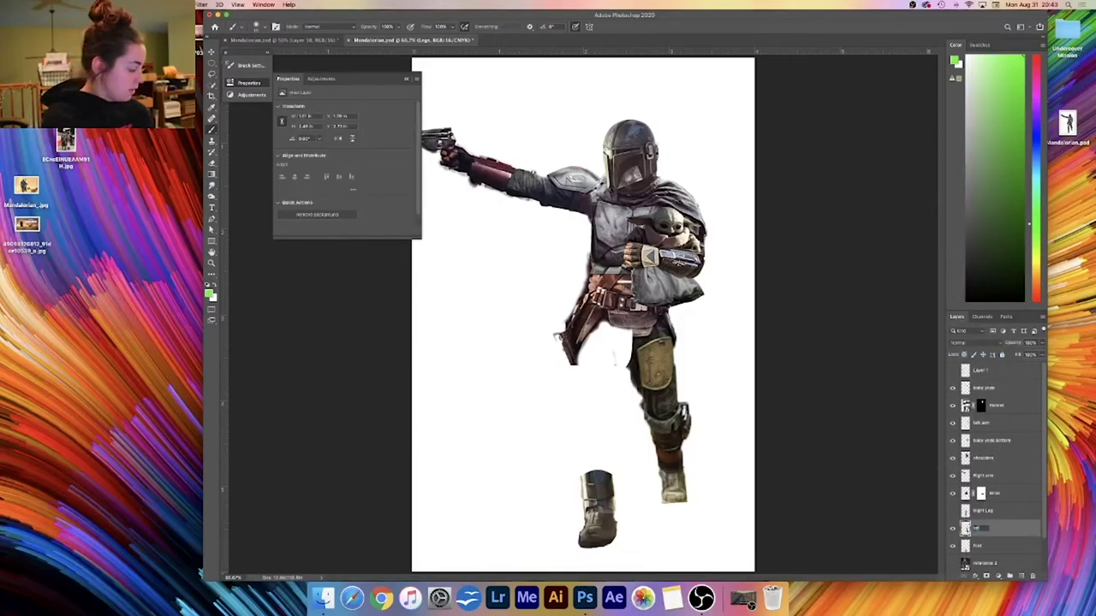
key("Return")
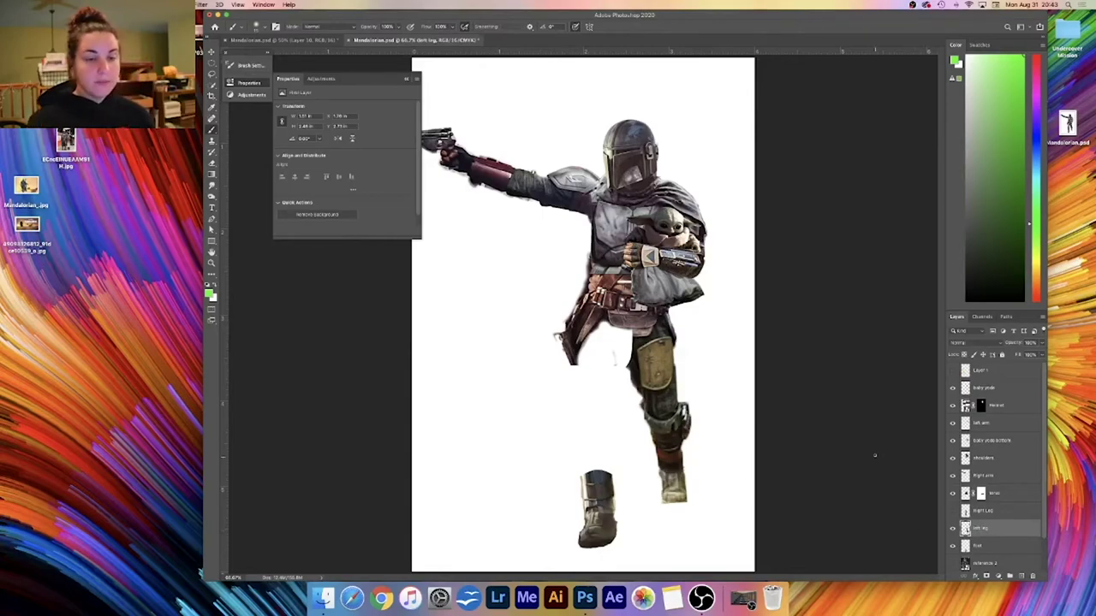
left_click(952, 511)
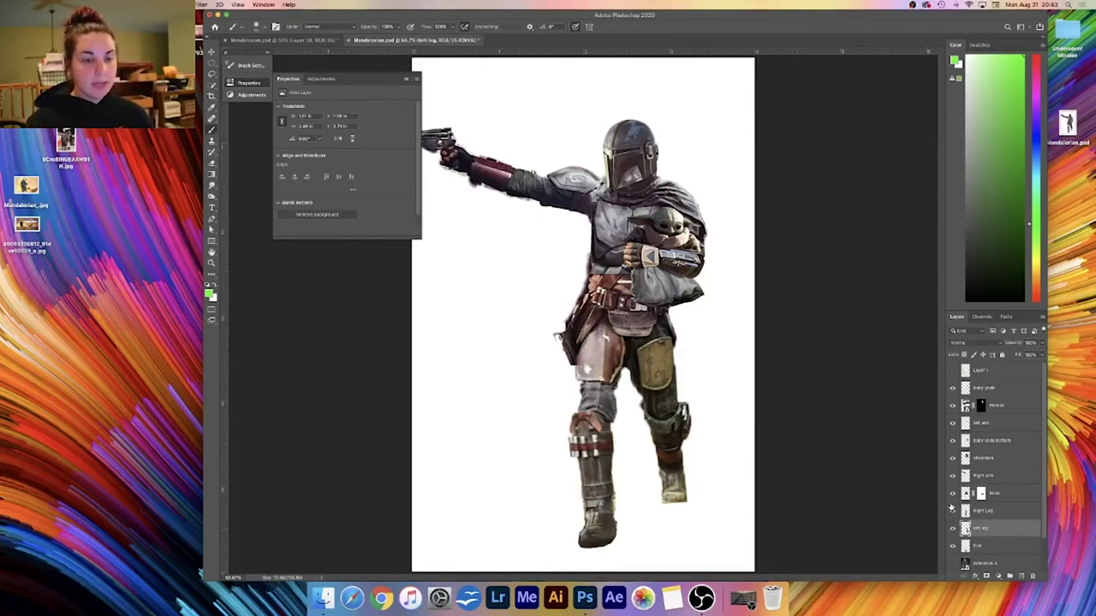
- Following the poster's pose, rotate the left leg clockwise so its foot swings behind the front leg, and reposition it under the hip
left_click(317, 40)
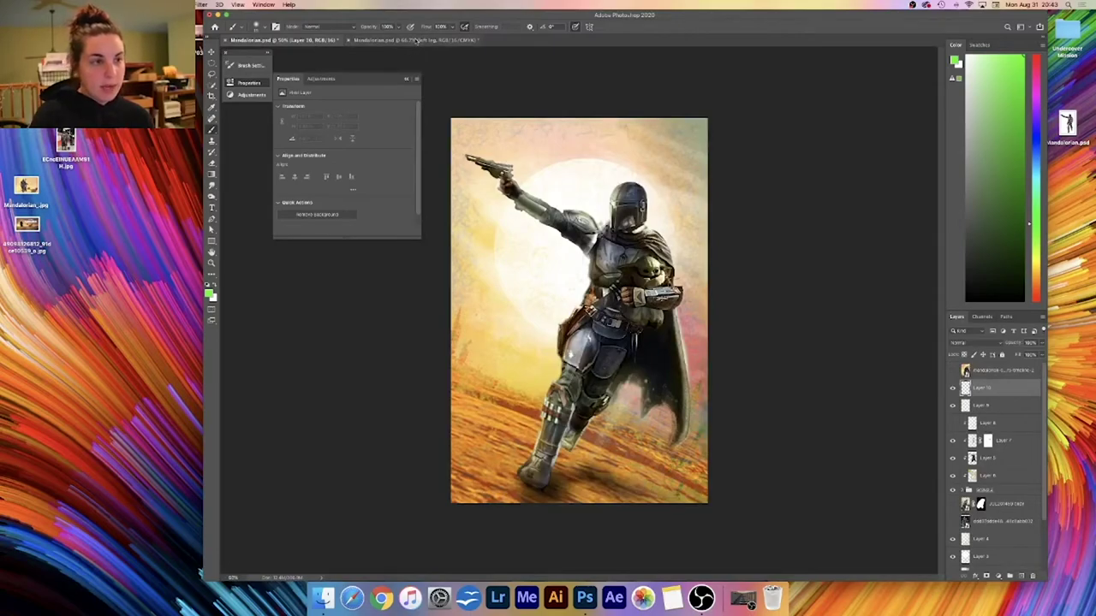
left_click(406, 41)
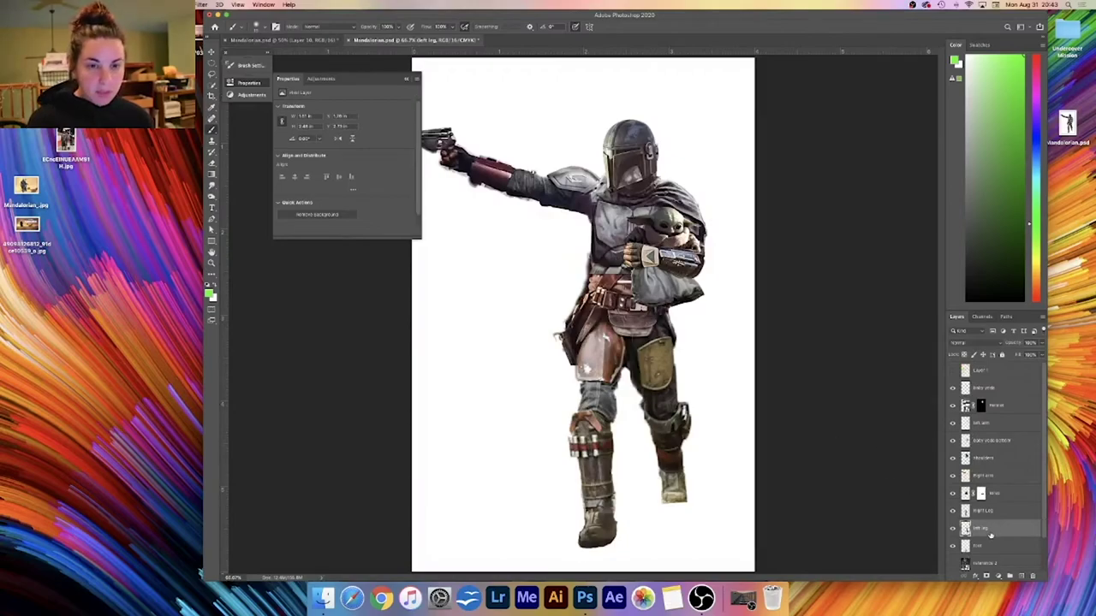
key("super+t")
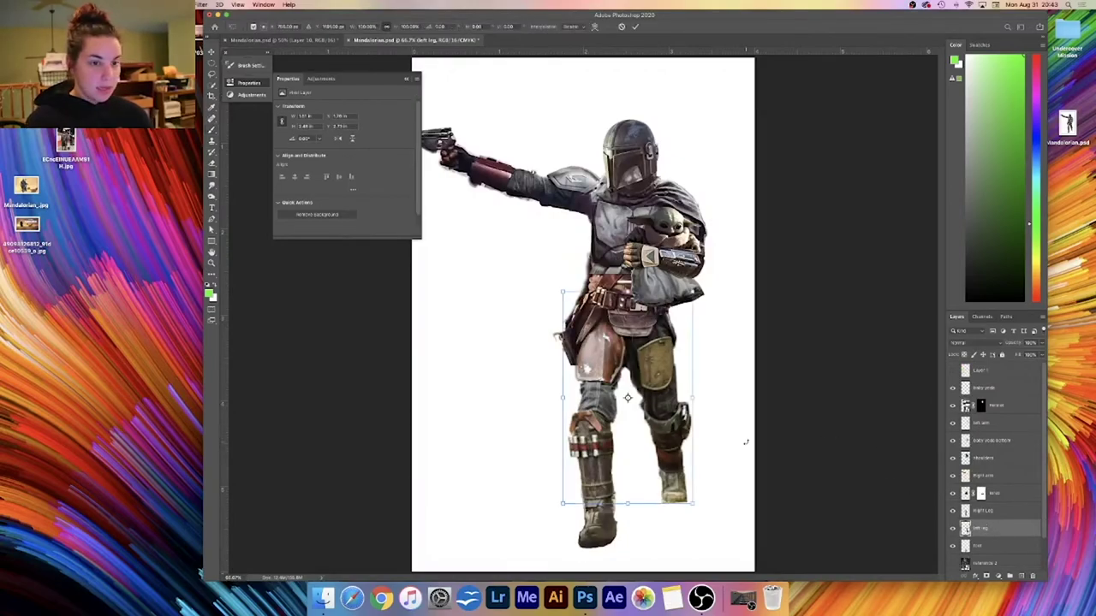
left_click_drag(721, 466, 701, 505)
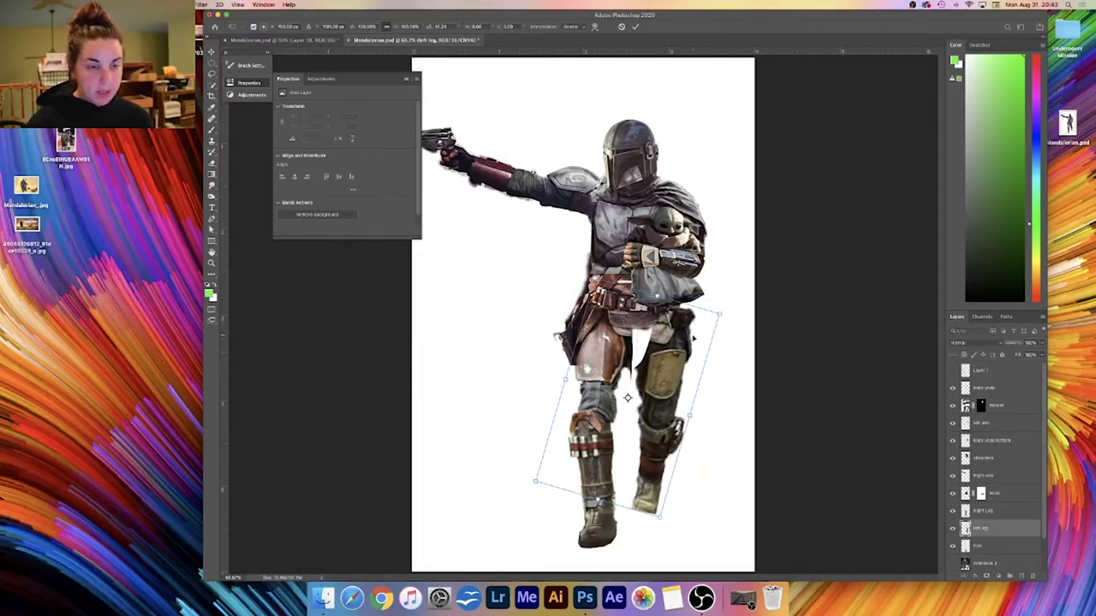
left_click_drag(678, 345, 655, 353)
left_click_drag(606, 400, 650, 365)
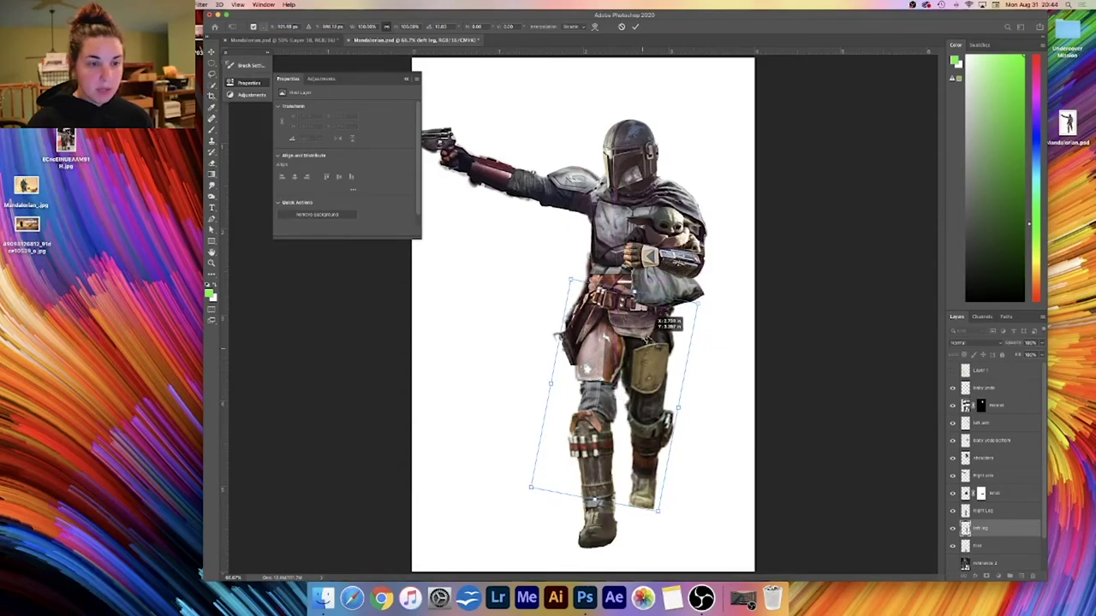
left_click_drag(712, 339, 709, 353)
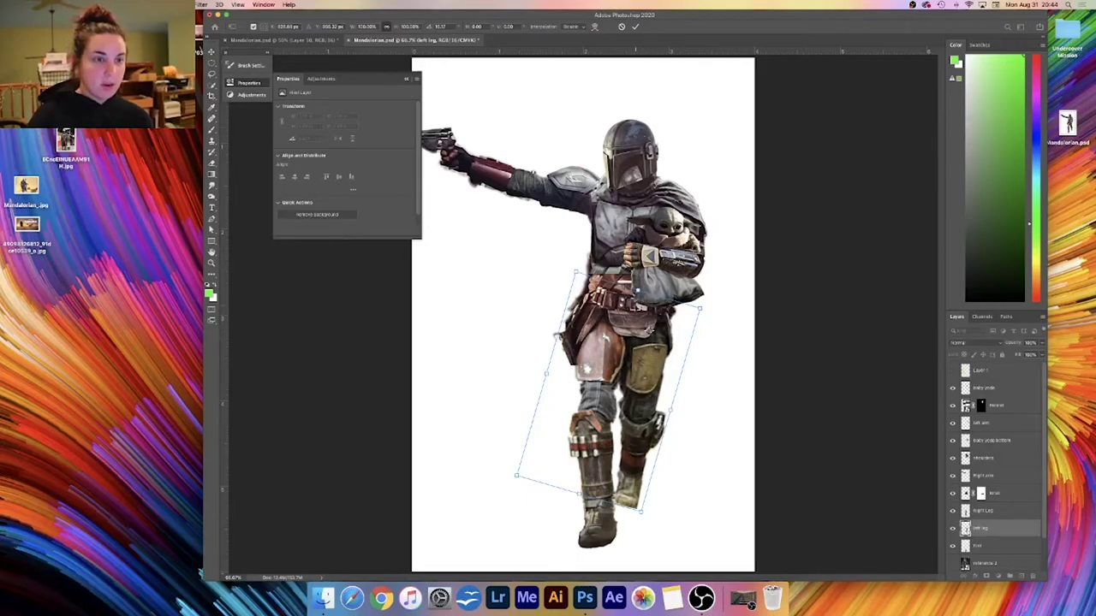
key("Return")
key("b")
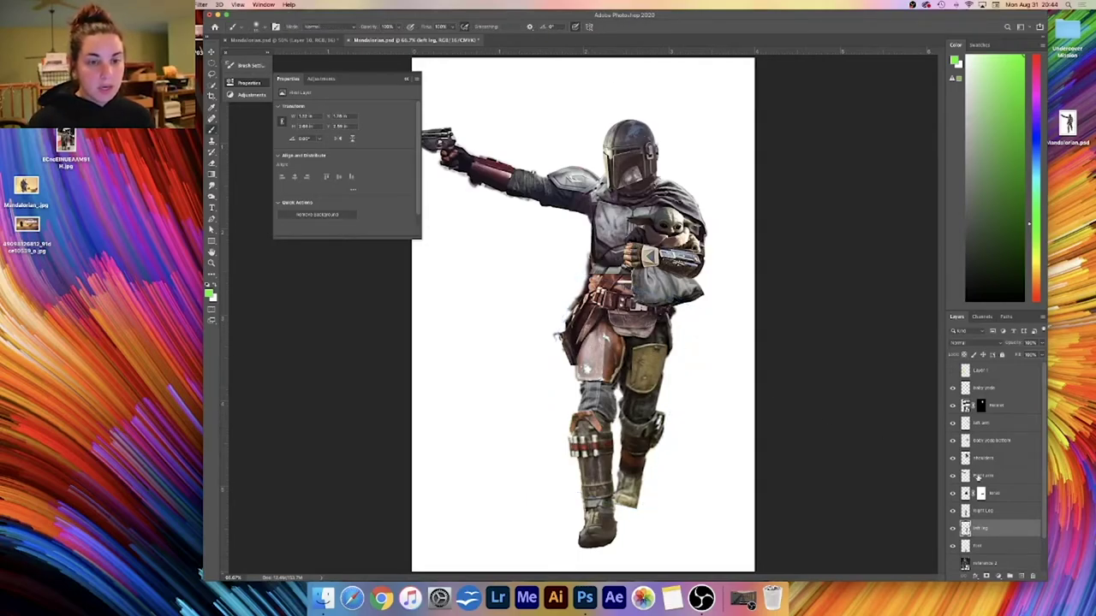
left_click(952, 528)
left_click(952, 528)
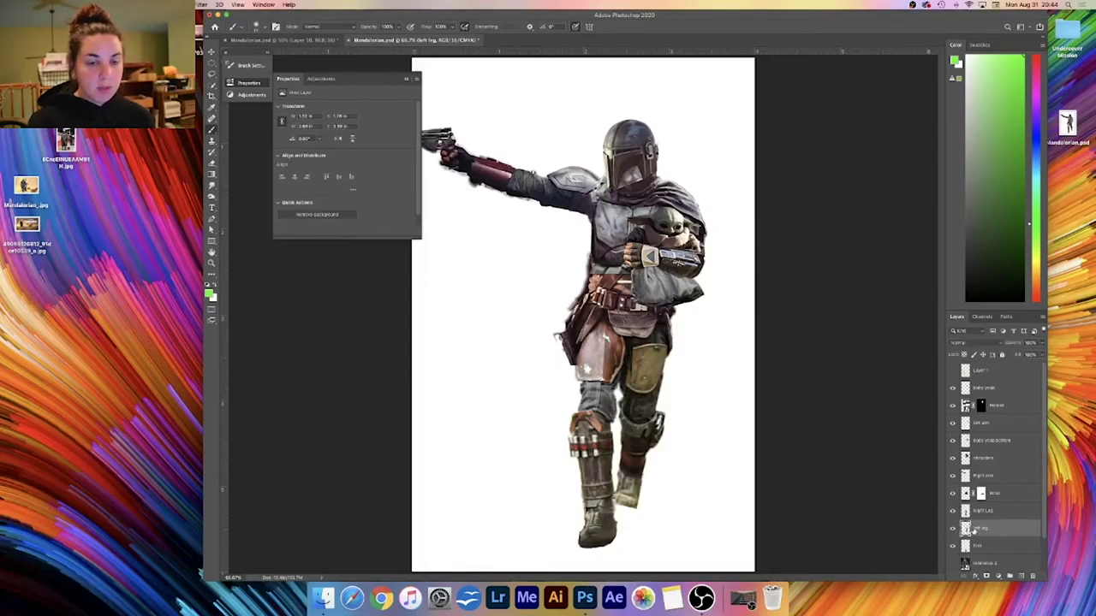
- Select the Right Leg layer and compare the figure's front leg with the pose in the finished poster
key("e")
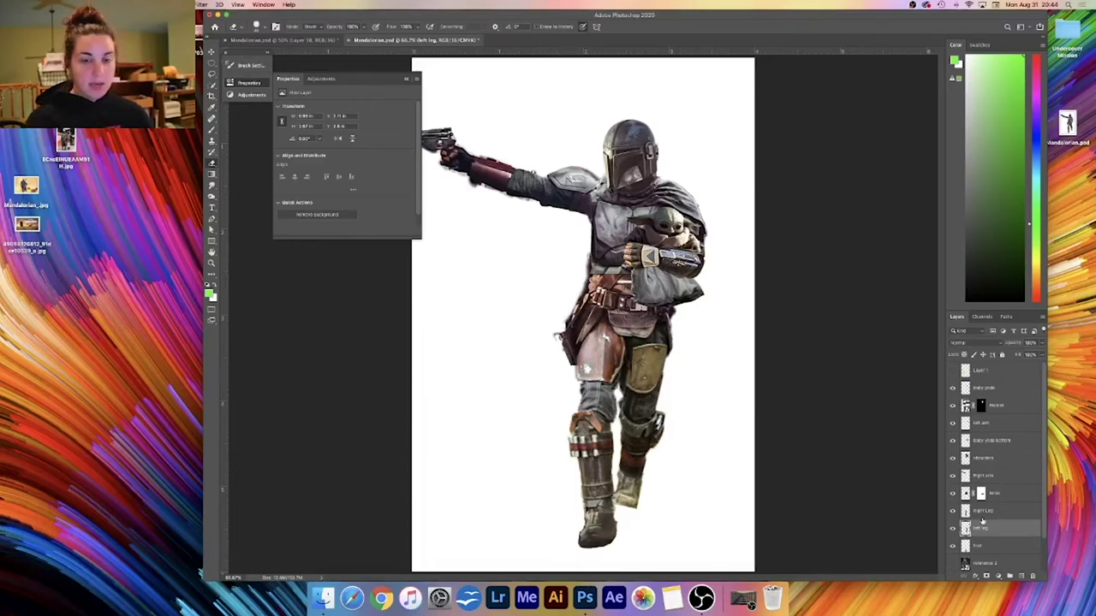
left_click(987, 511)
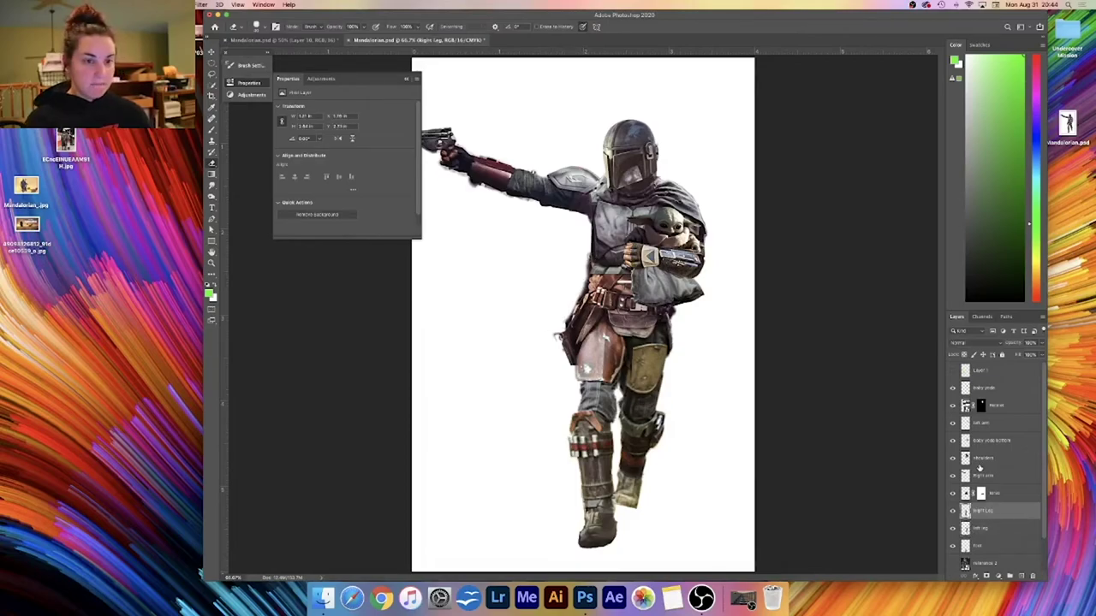
left_click(323, 41)
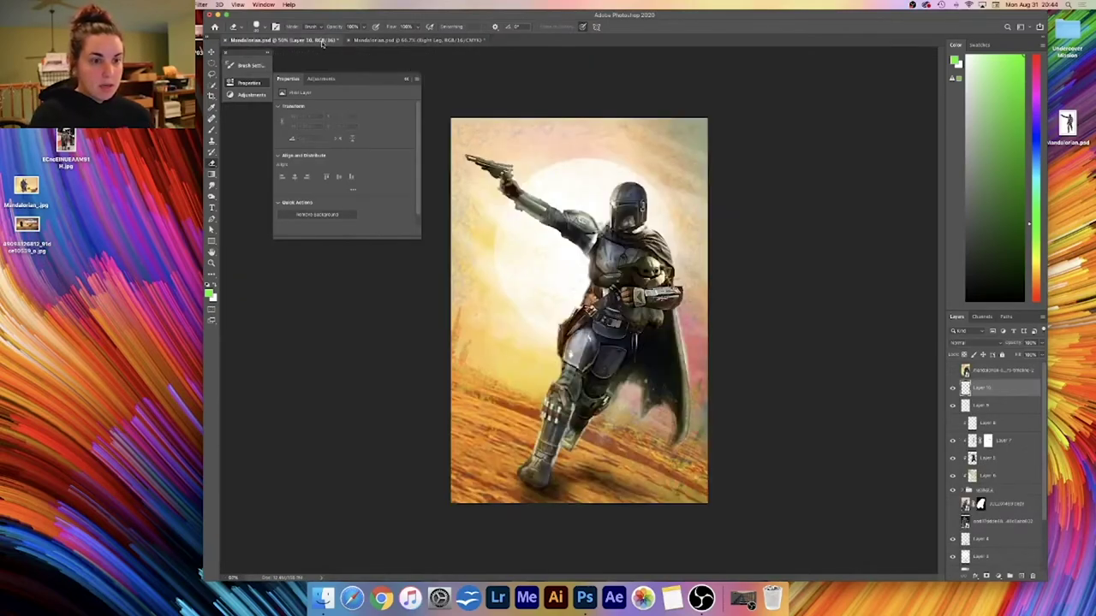
left_click(439, 41)
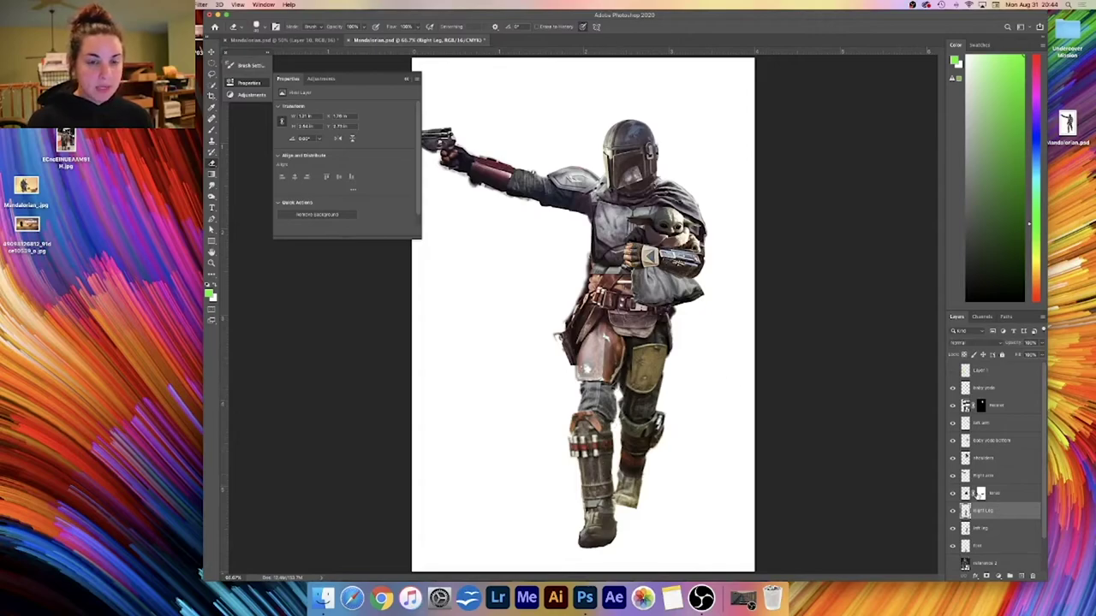
key("super+t")
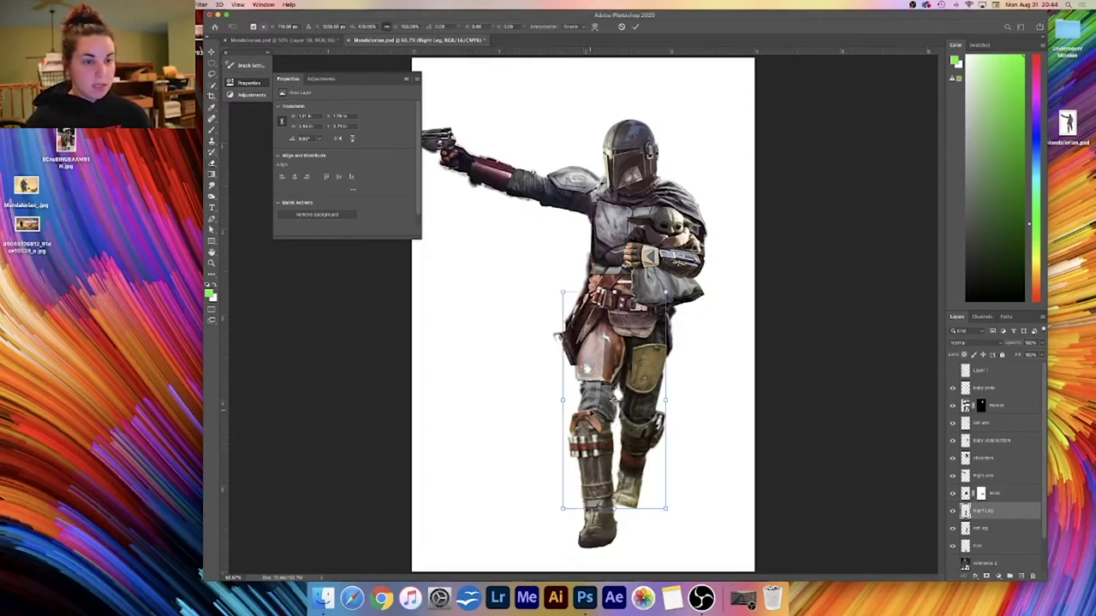
key("Escape")
- Move the Right Leg layer below the left leg, directly above the boot's foot layer, and merge the two into one layer
key("super+bracketleft")
left_click(953, 546)
left_click(953, 546)
left_click(953, 529)
left_click(952, 531)
left_click(987, 547, "shift")
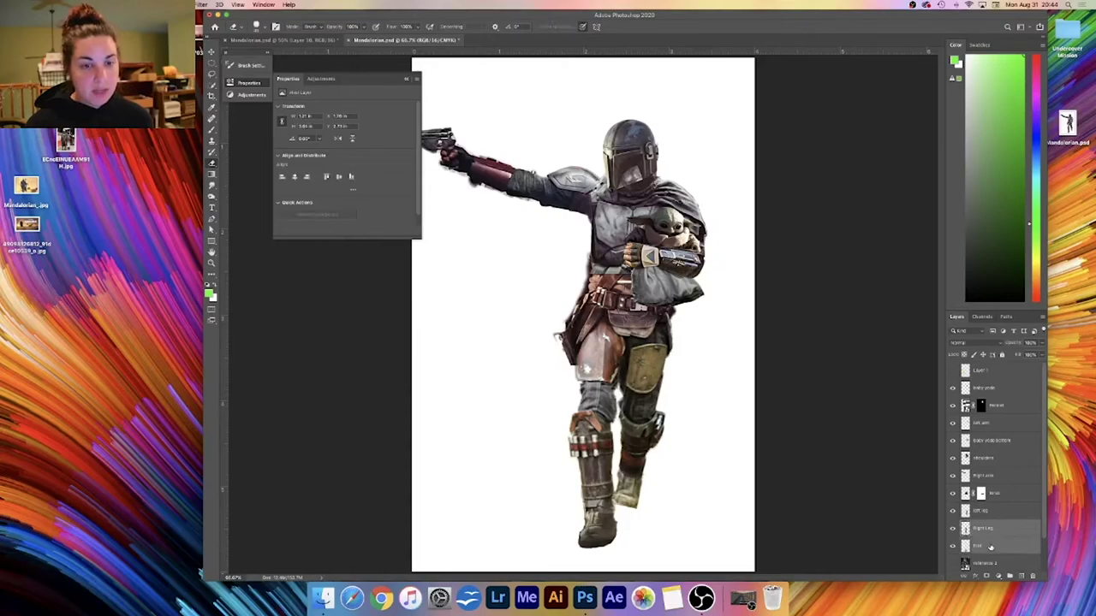
key("super+e")
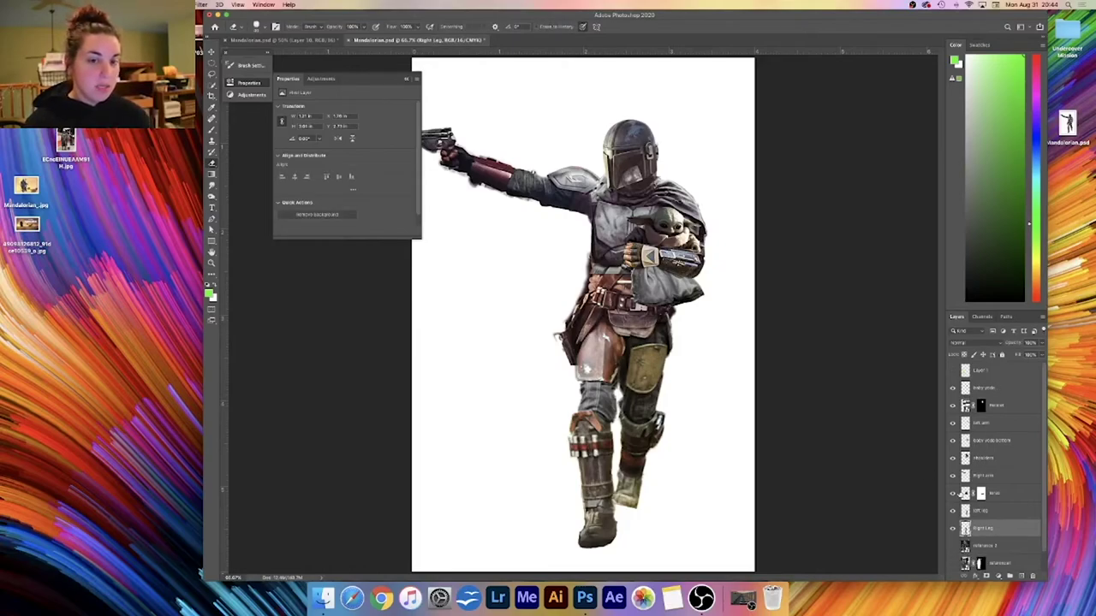
key("super+t")
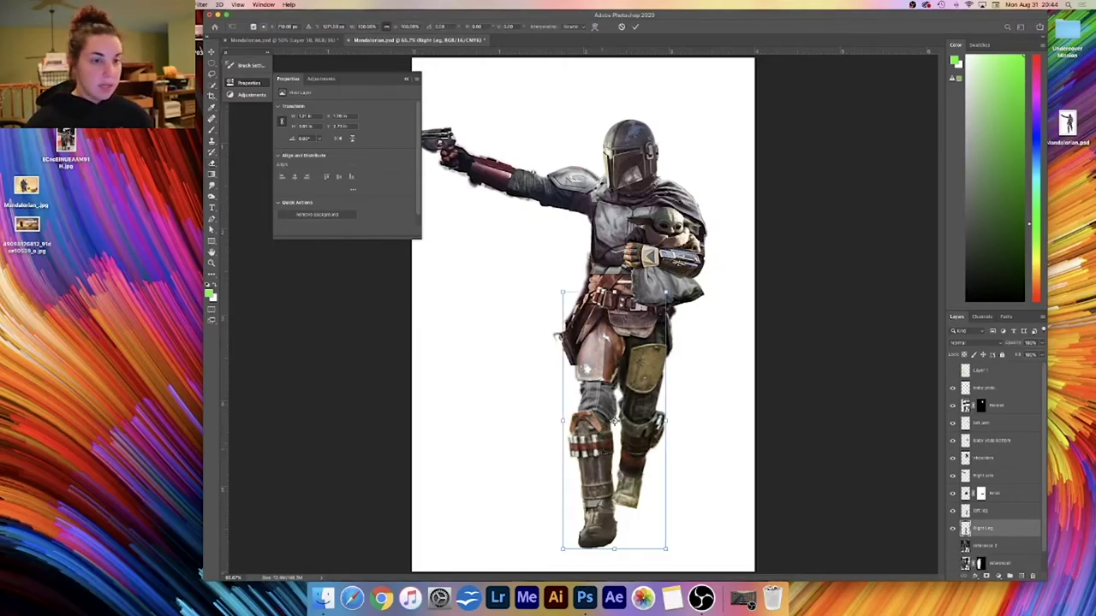
right_click(596, 421)
left_click(609, 478)
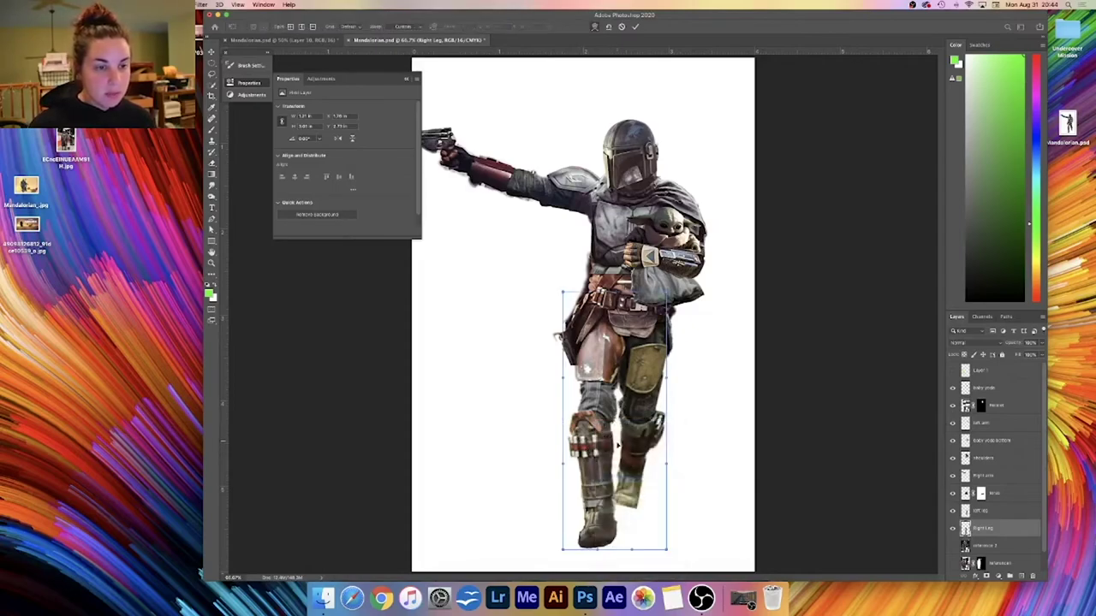
left_click_drag(585, 370, 590, 371)
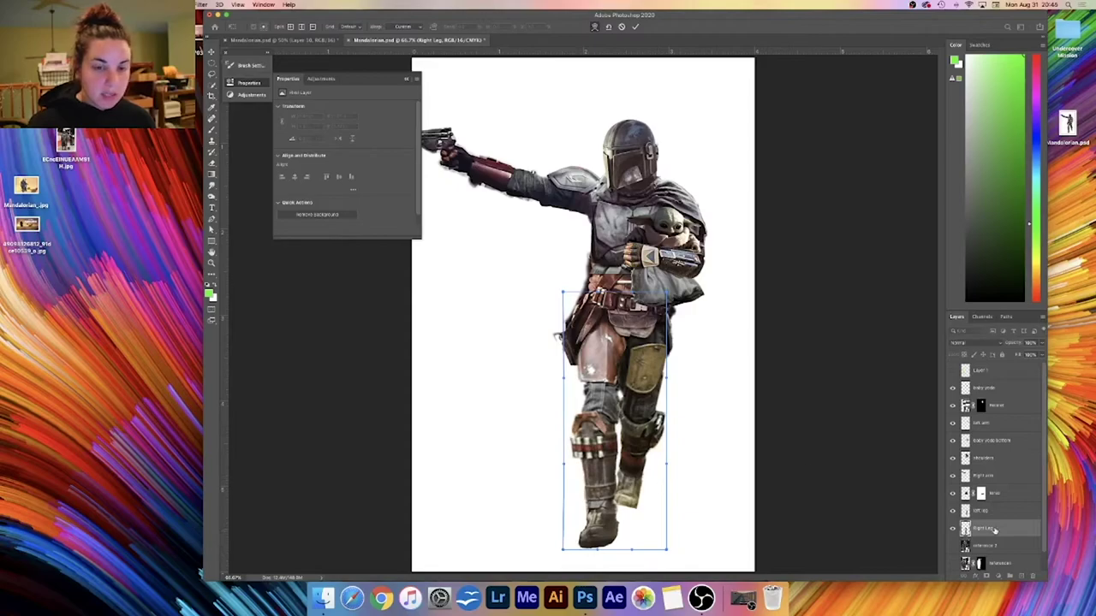
key("Return")
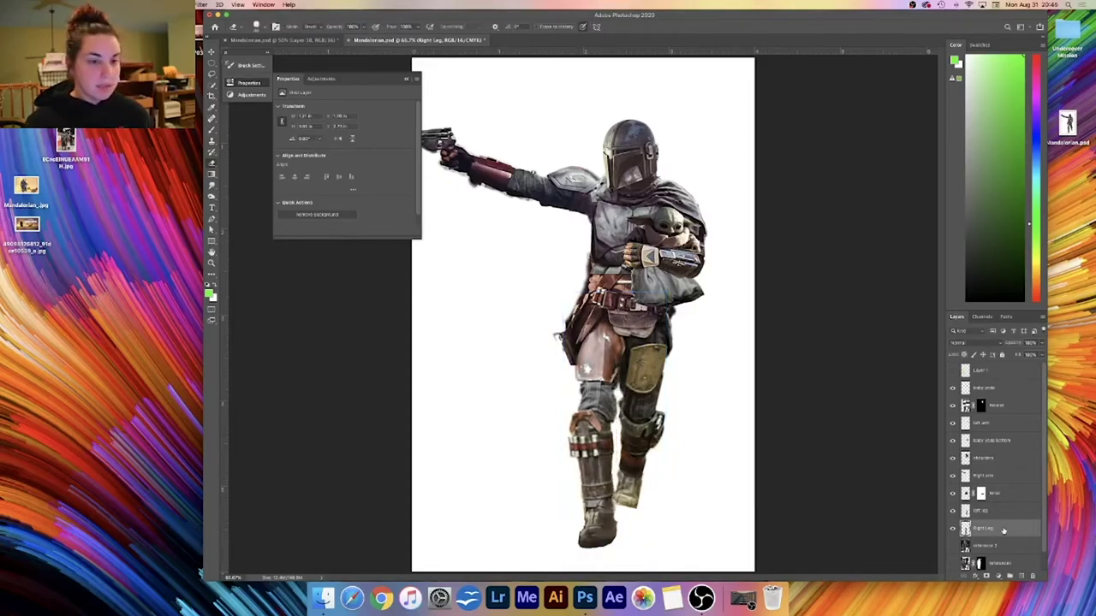
- Move the Right Leg layer above the left leg and warp it, shifting the knee toward the back leg and narrowing the foot end
left_click_drag(1004, 531, 1001, 505)
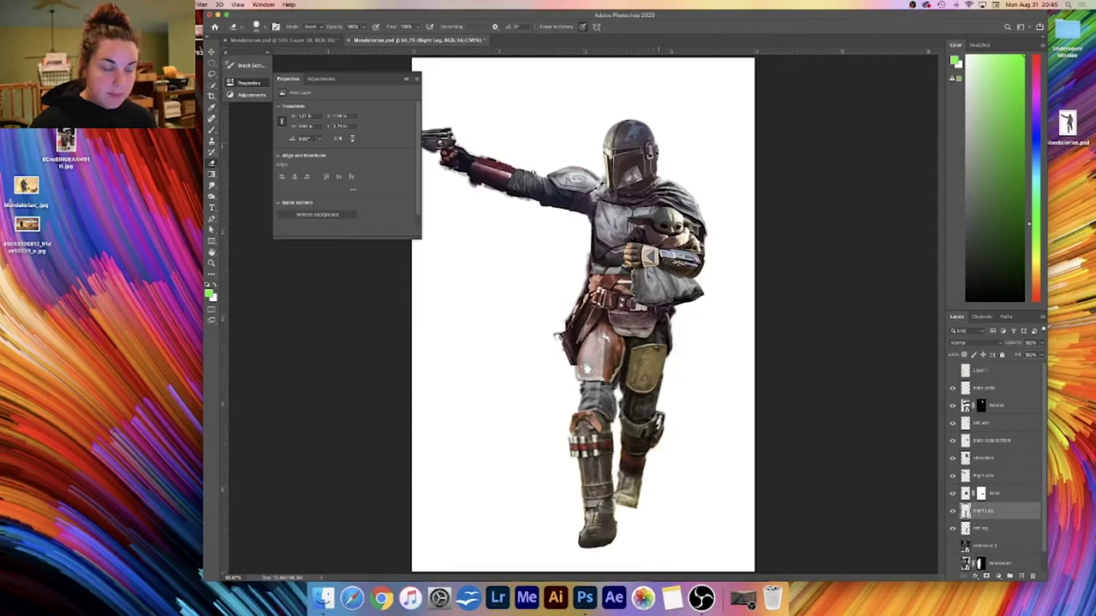
key("ctrl+t")
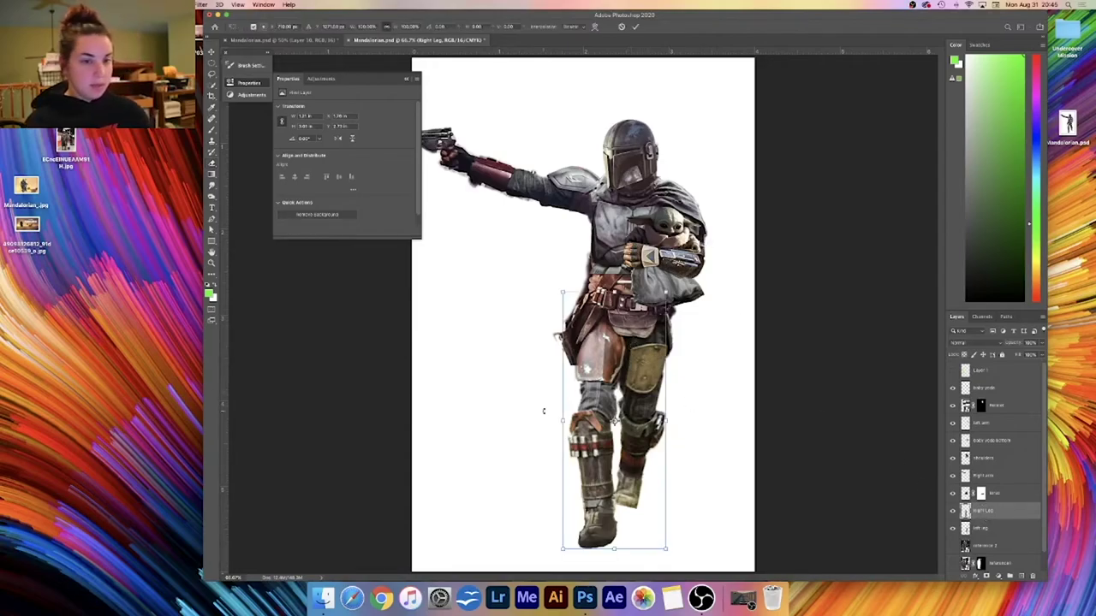
right_click(604, 410)
left_click(633, 470)
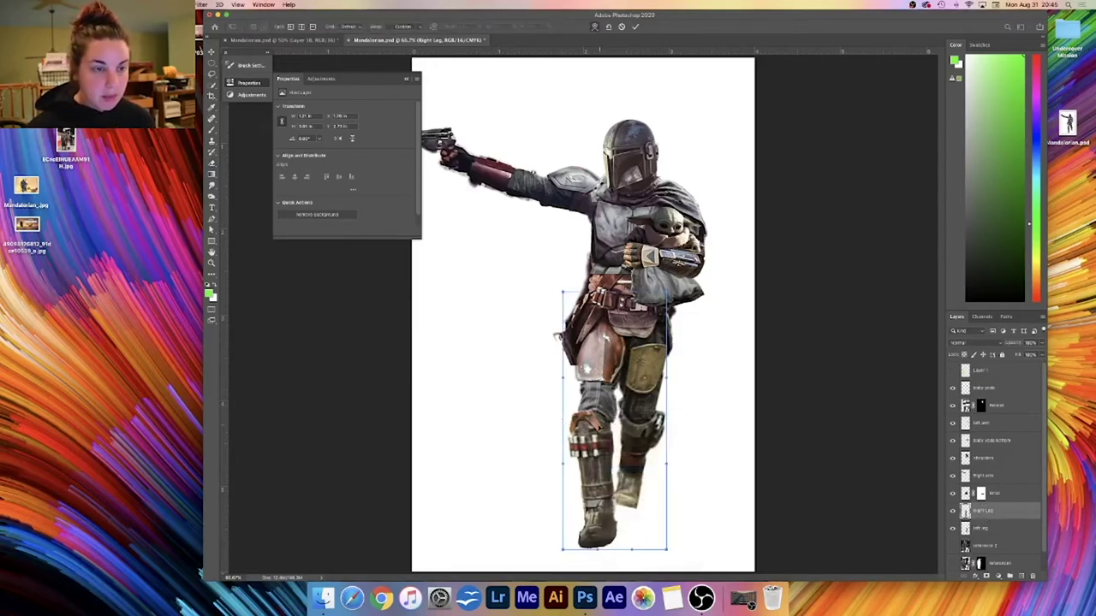
left_click_drag(605, 413, 610, 414)
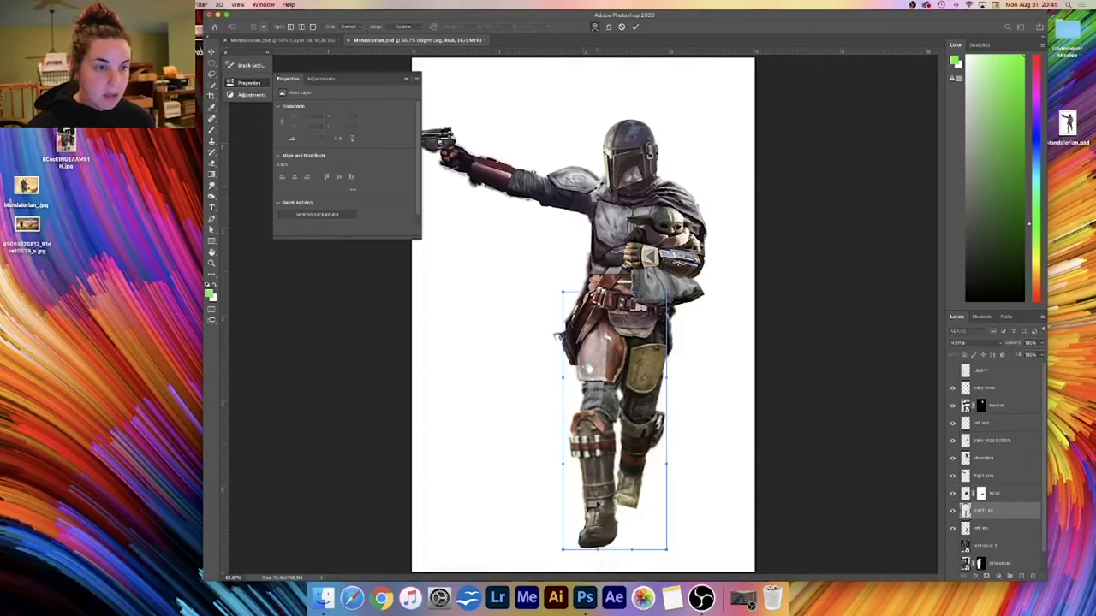
left_click_drag(562, 550, 561, 549)
left_click_drag(666, 551, 620, 551)
left_click_drag(607, 408, 610, 407)
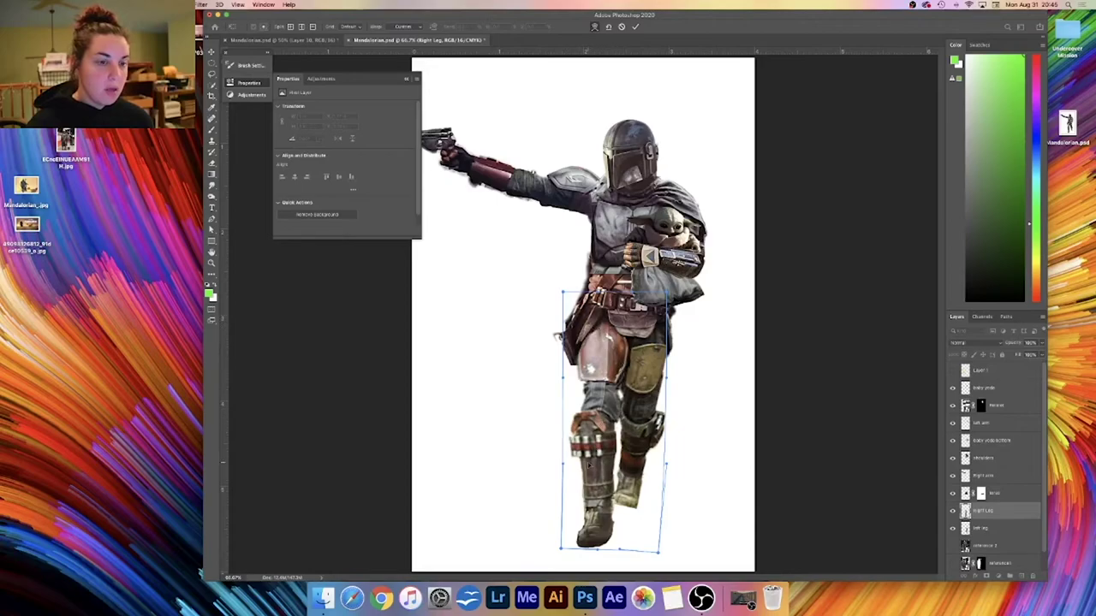
- Warp the front boot outward and upward, nudge the thigh and knee inward to bend the leg, and apply the warp
left_click_drag(587, 537, 583, 533)
left_click_drag(588, 369, 589, 368)
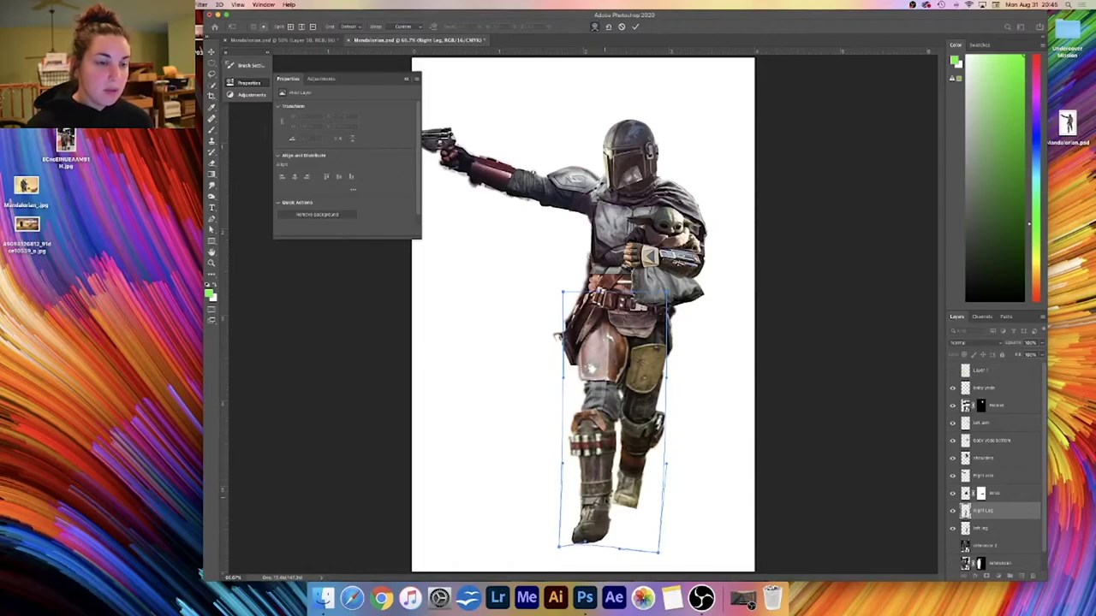
left_click_drag(613, 532, 614, 536)
left_click_drag(601, 429, 605, 430)
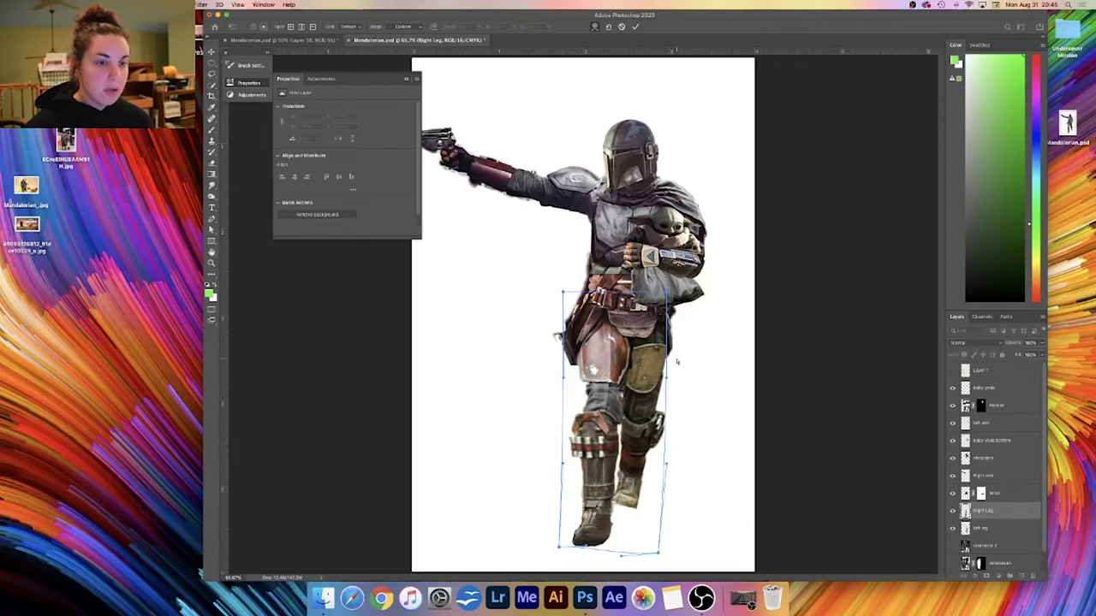
key("Return")
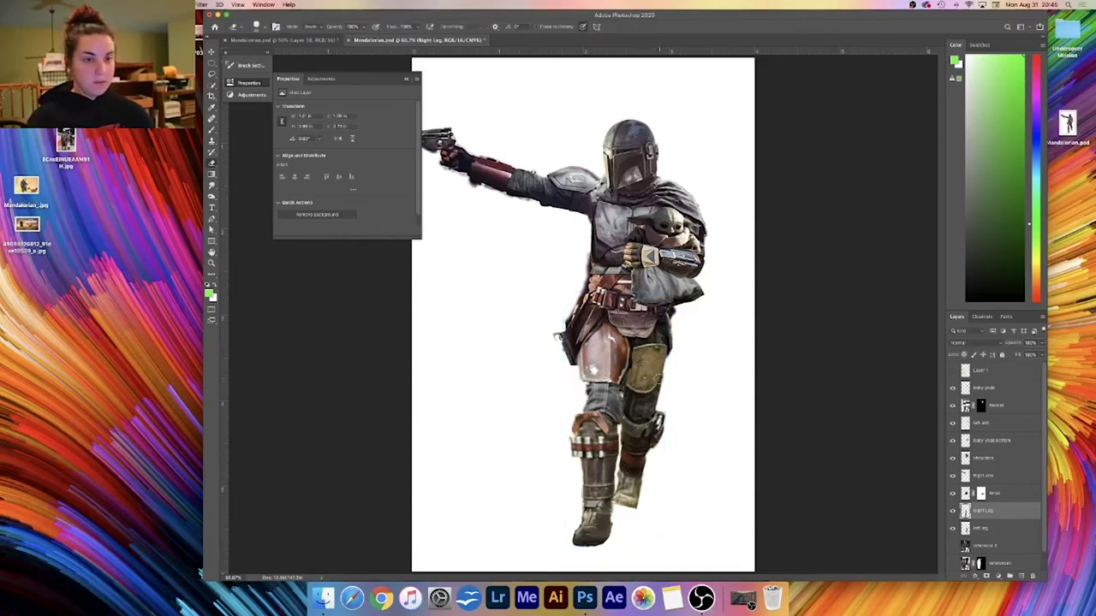
- With the poster as reference, liquify the Right Leg layer, pushing the lower thigh up and outward with a Forward Warp brush of size 400
left_click(320, 40)
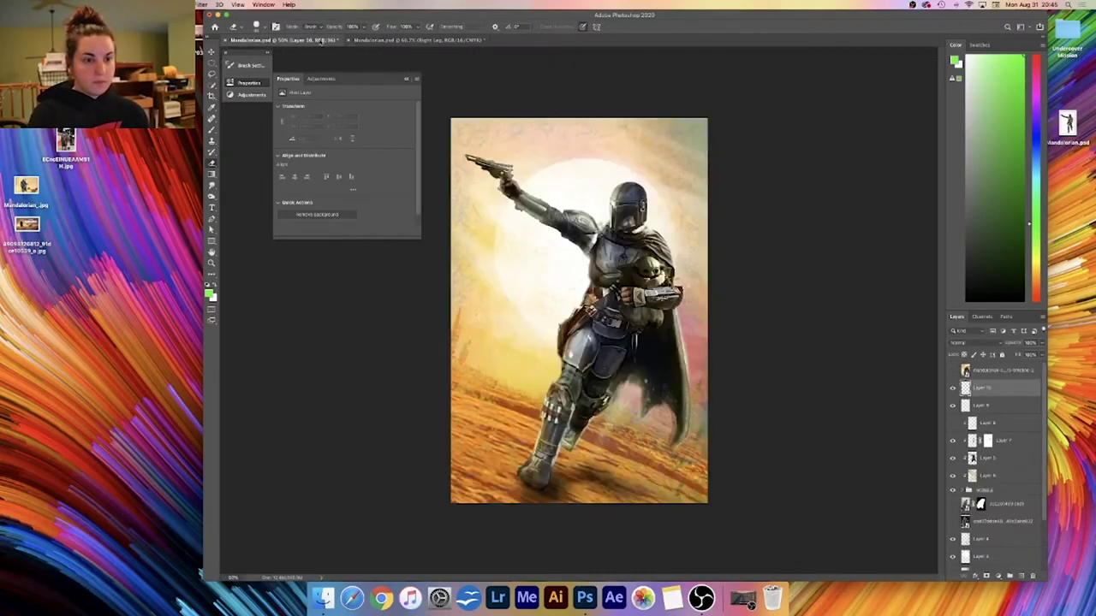
left_click(446, 40)
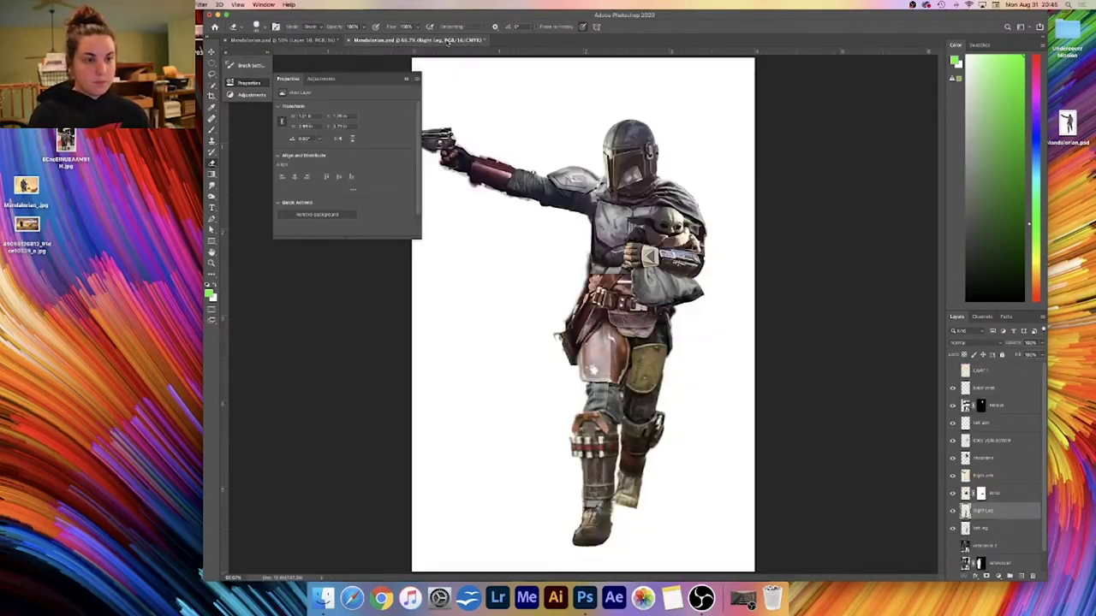
left_click(322, 41)
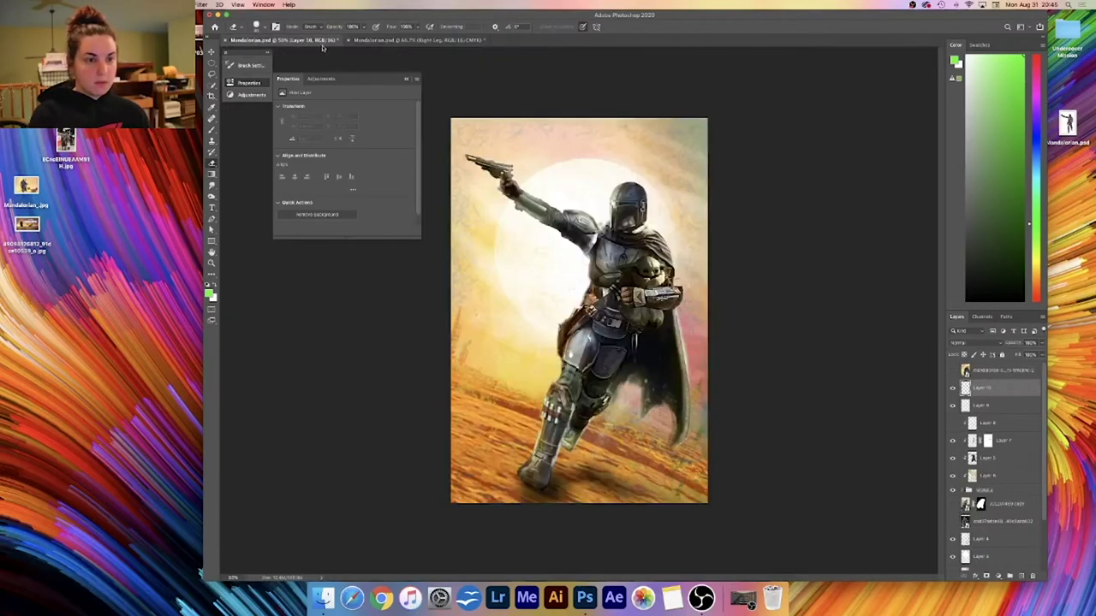
left_click(439, 41)
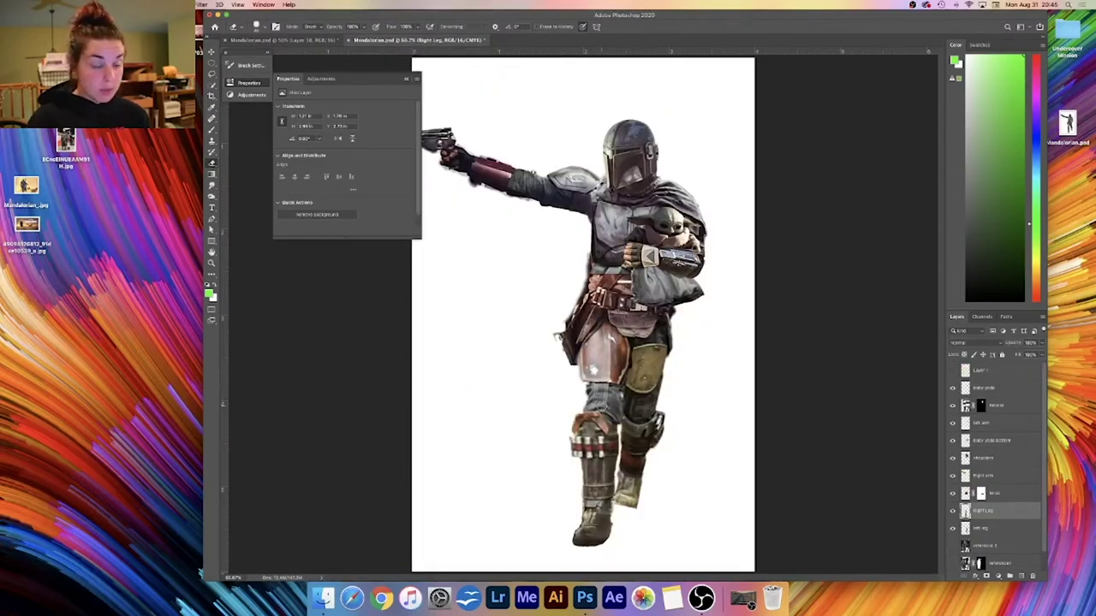
left_click(203, 4)
left_click(231, 76)
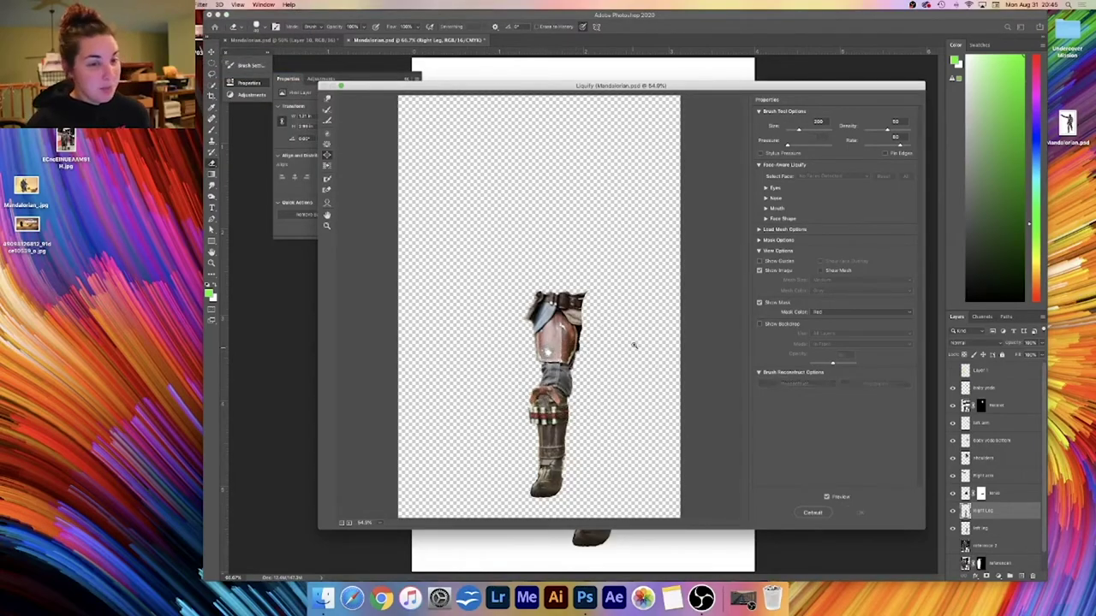
left_click(327, 101)
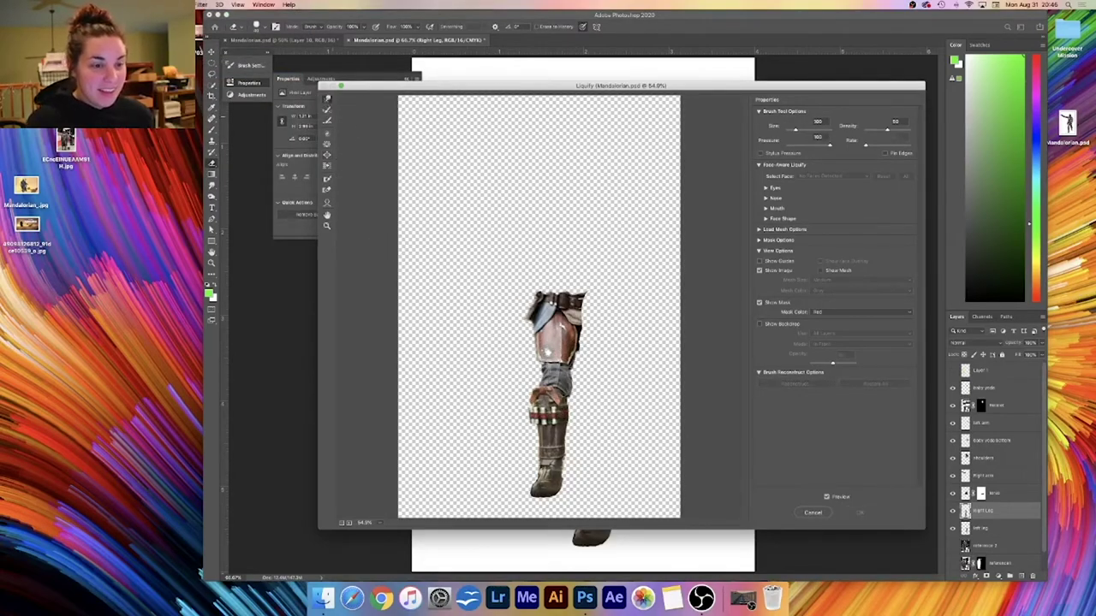
key("bracketright")
key("bracketright")
key("bracketright")
key("bracketright")
key("bracketright")
key("bracketright")
key("bracketright")
key("bracketright")
key("bracketright")
key("bracketright")
mouse_move(556, 377)
left_mouse_down()
mouse_move(550, 355)
mouse_move(536, 354)
mouse_move(545, 352)
left_mouse_up()
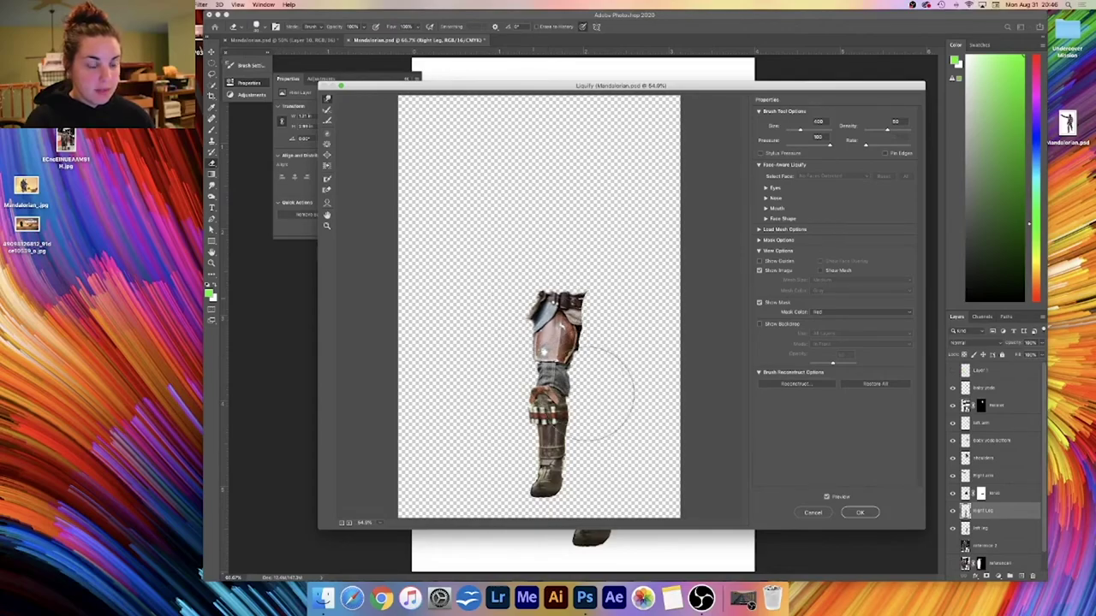
key("Return")
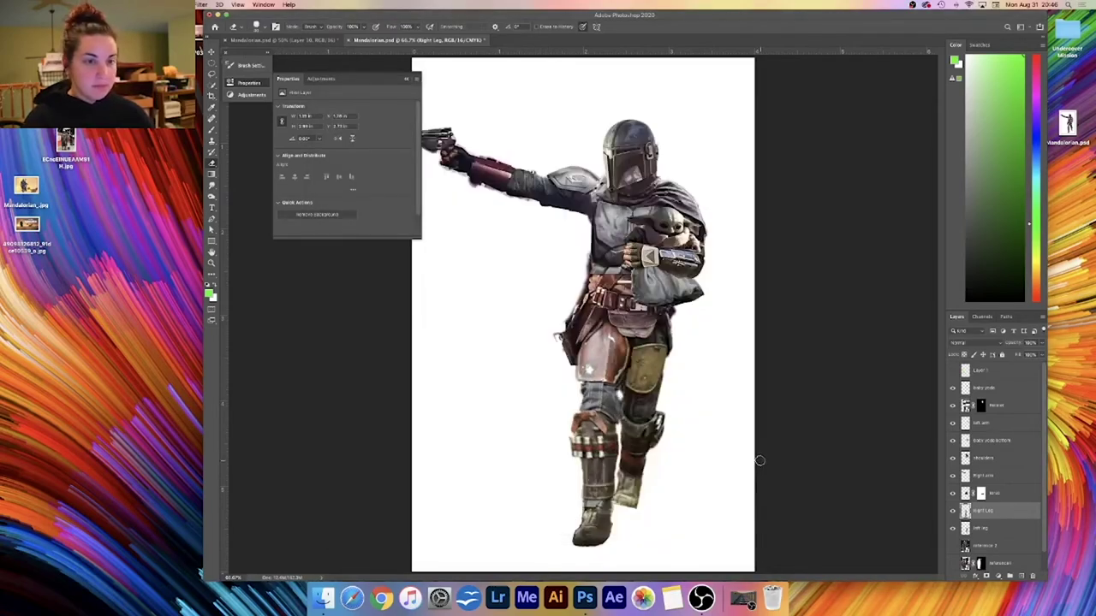
- Rotate the left leg slightly clockwise around a pivot at the hip so its foot tucks further behind the front leg
left_click(992, 530)
key("ctrl+t")
left_click_drag(636, 394, 650, 332)
left_click_drag(695, 504, 696, 505)
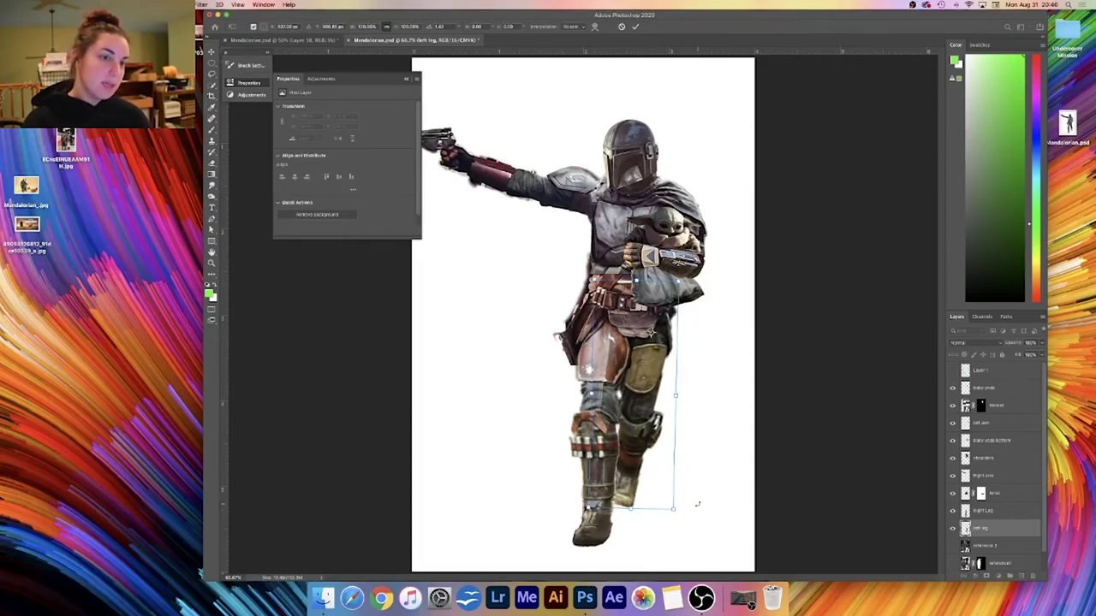
key("Return")
key("e")
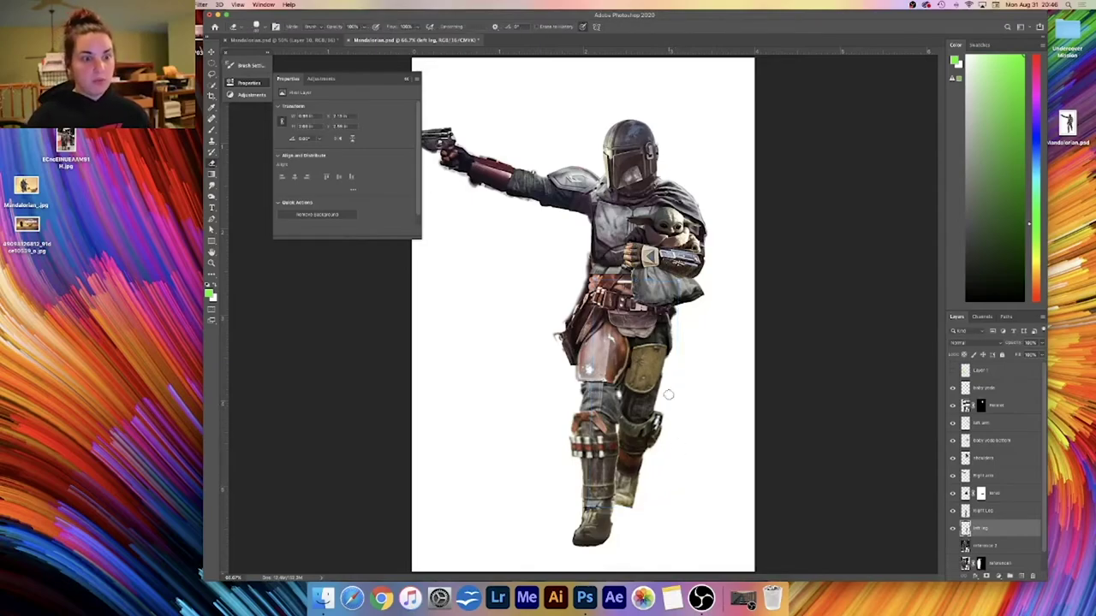
- Reselect the Right Leg layer and compare the reposed figure with the finished poster
left_click(960, 516)
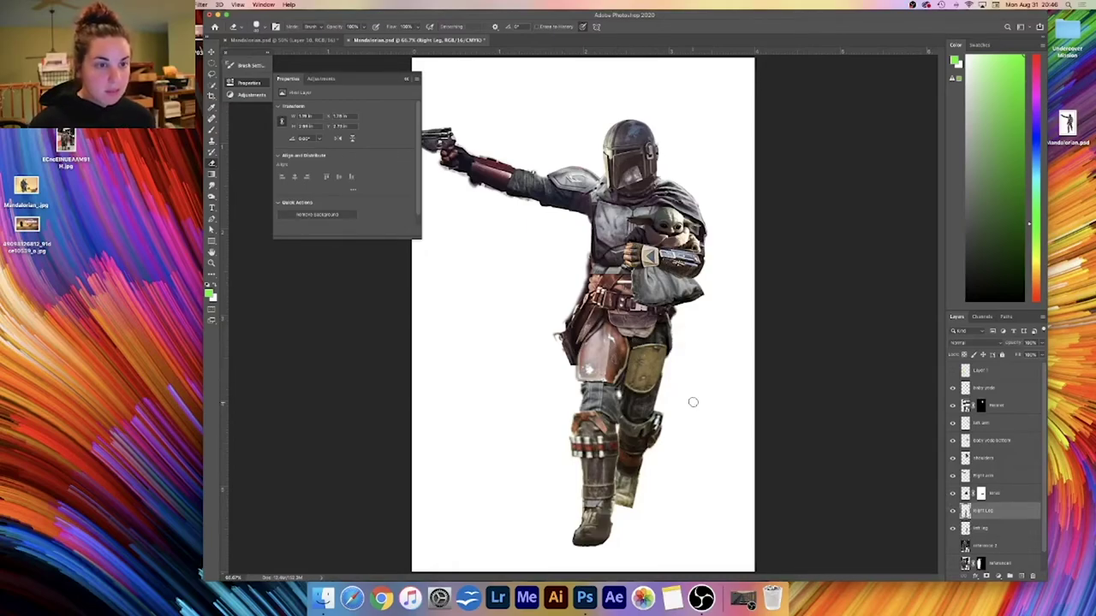
left_click(329, 41)
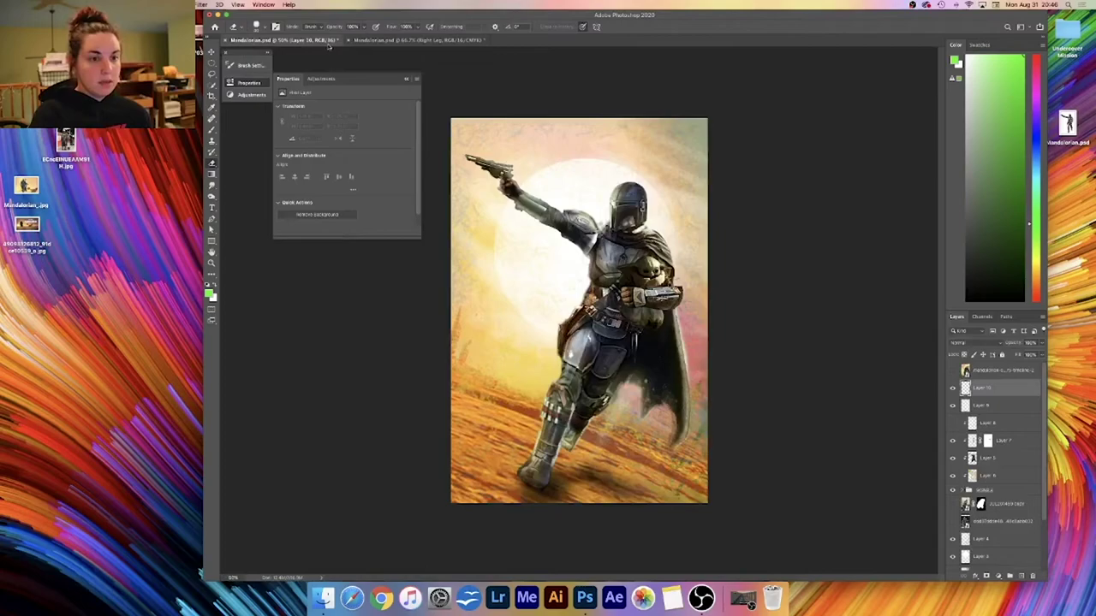
left_click(415, 41)
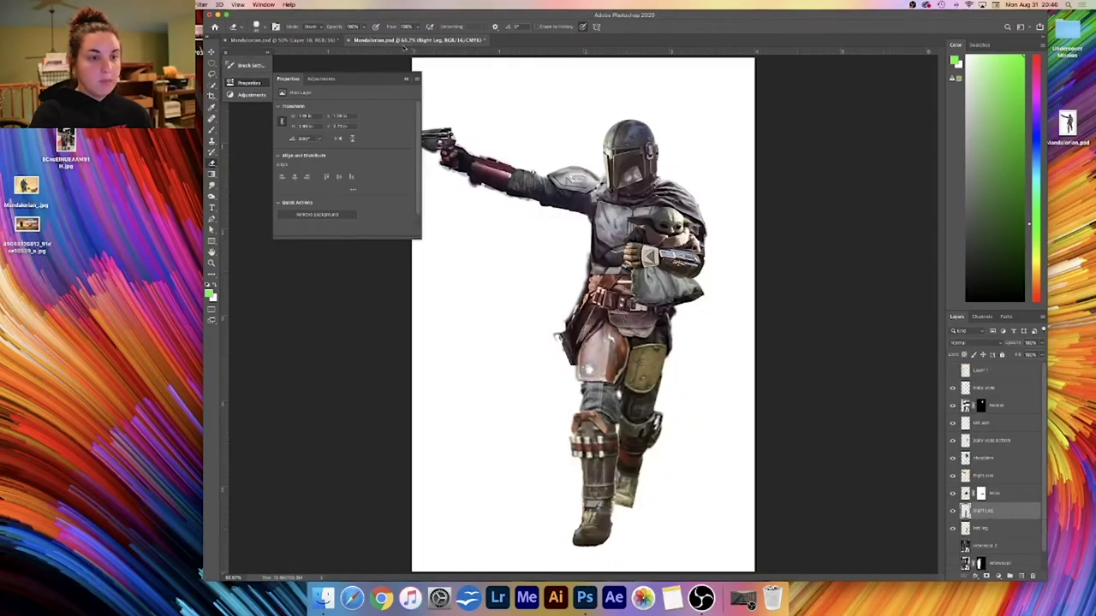
left_click(329, 41)
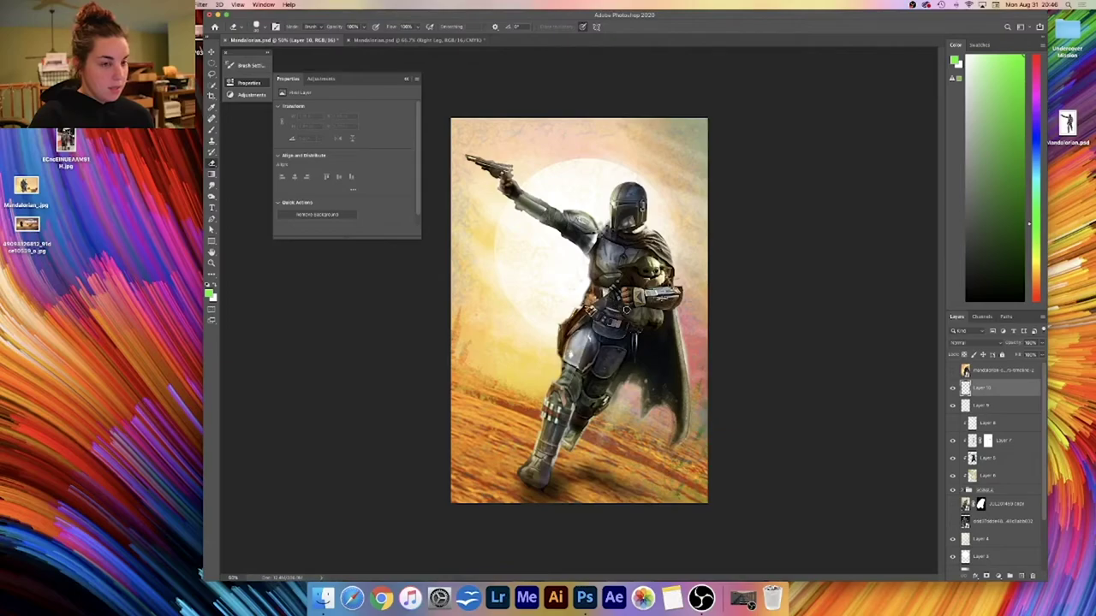
left_click(452, 40)
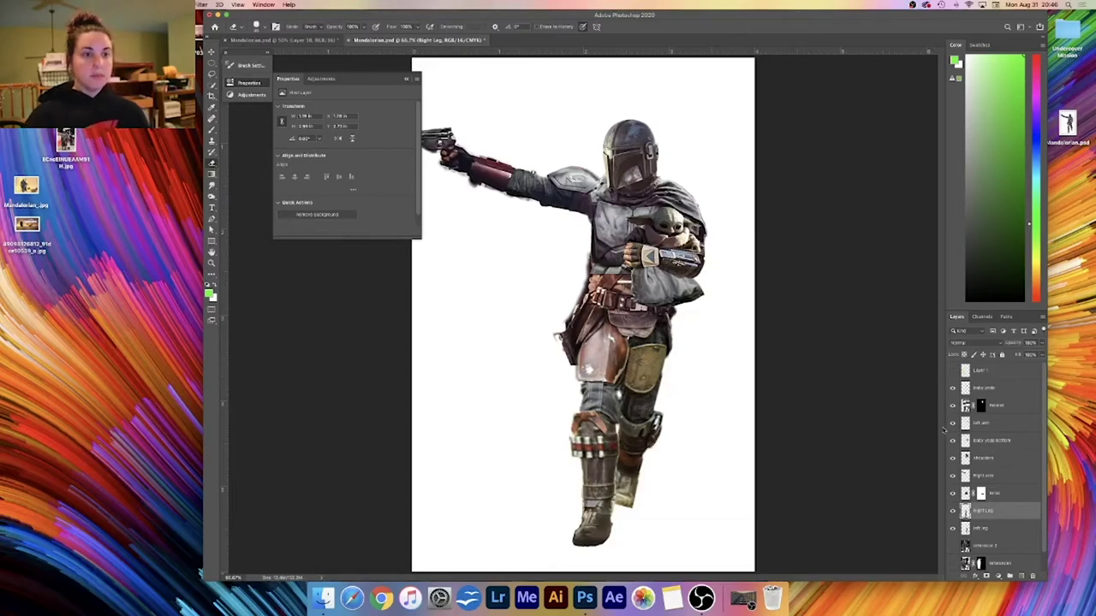
left_click(283, 40)
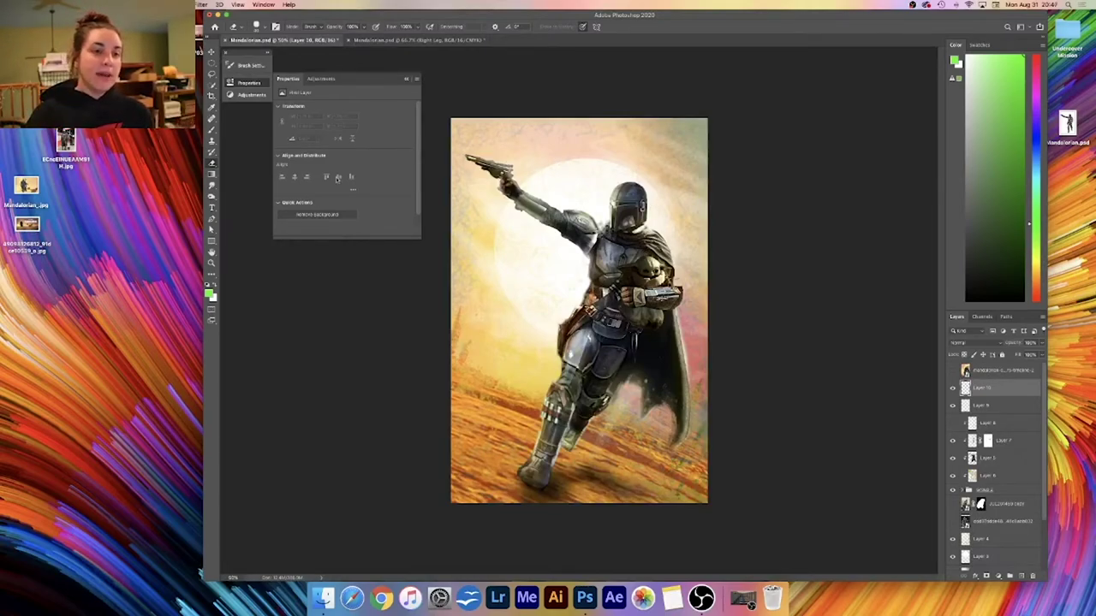
- Rotate the upper-body layers, from baby yoda down to right arm, slightly counter-clockwise around a pivot at the waist and nudge them into place
left_click(396, 42)
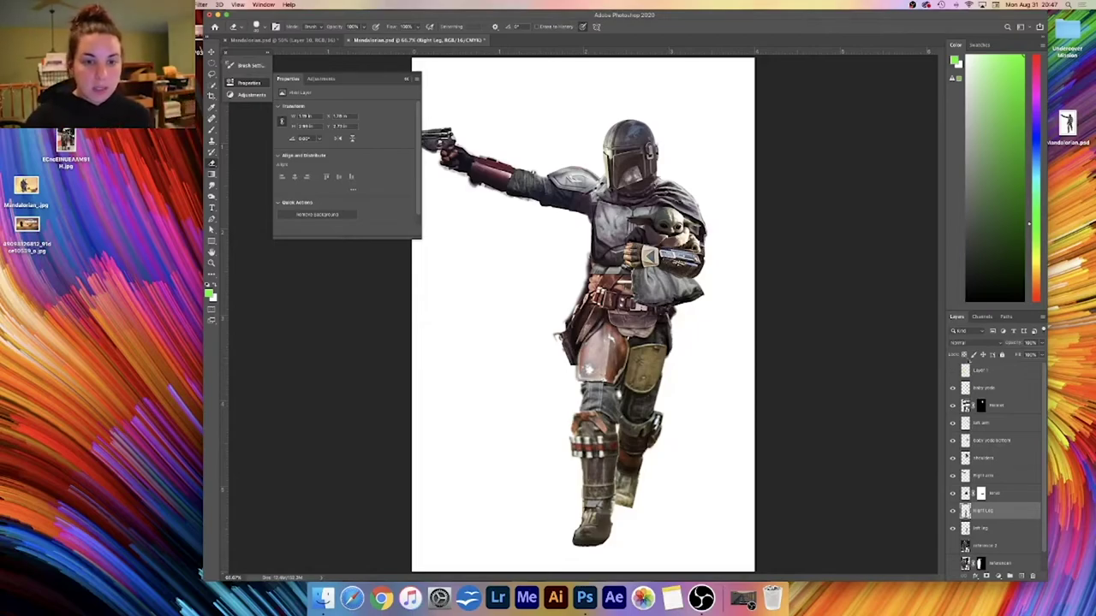
left_click(997, 392)
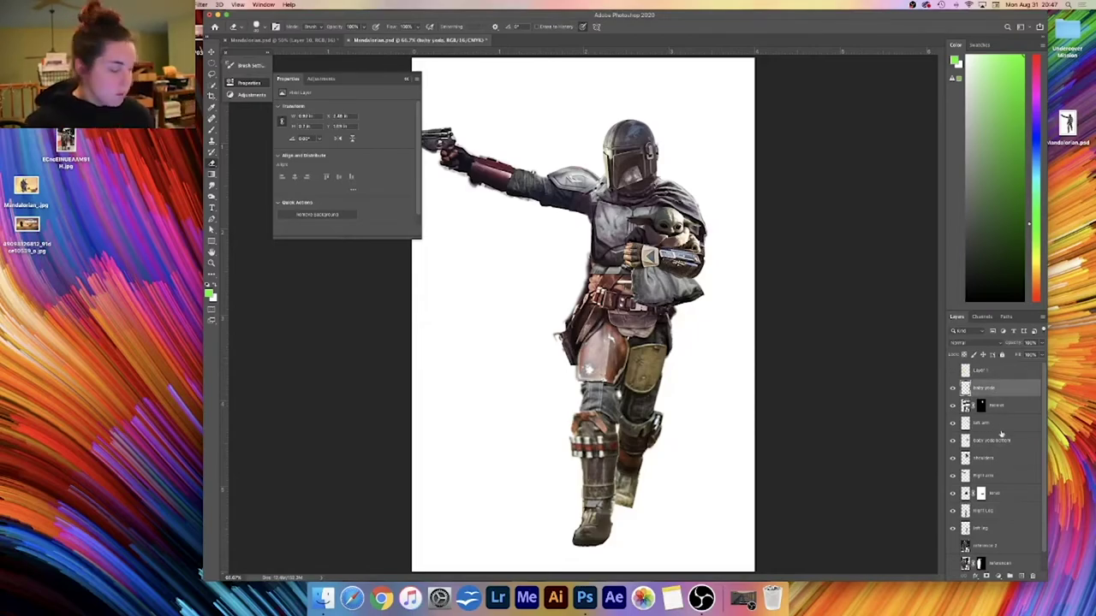
left_click(997, 459, "shift")
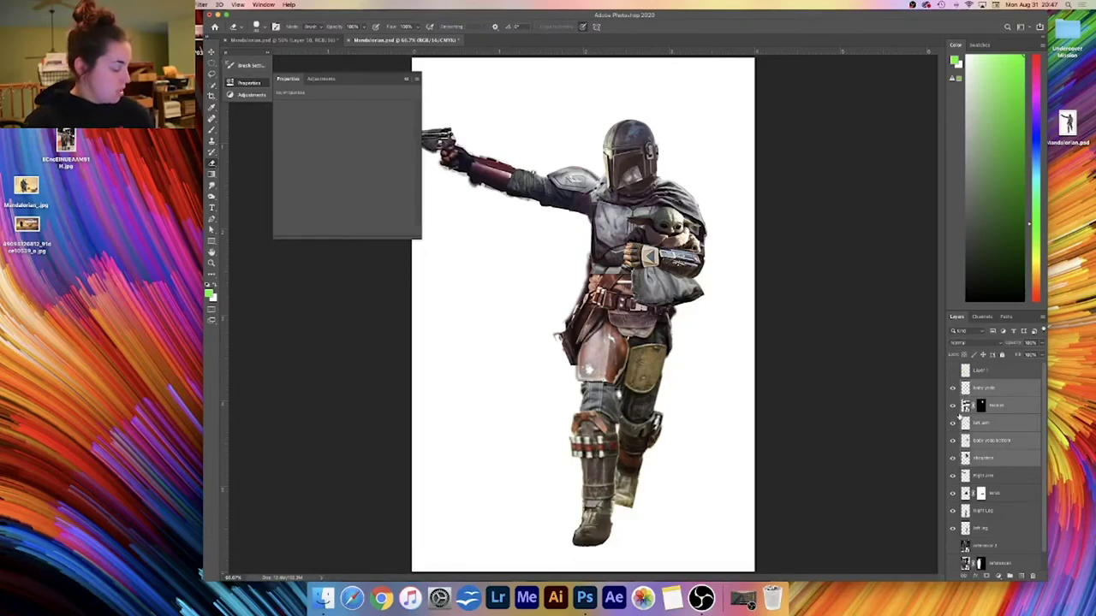
key("super+t")
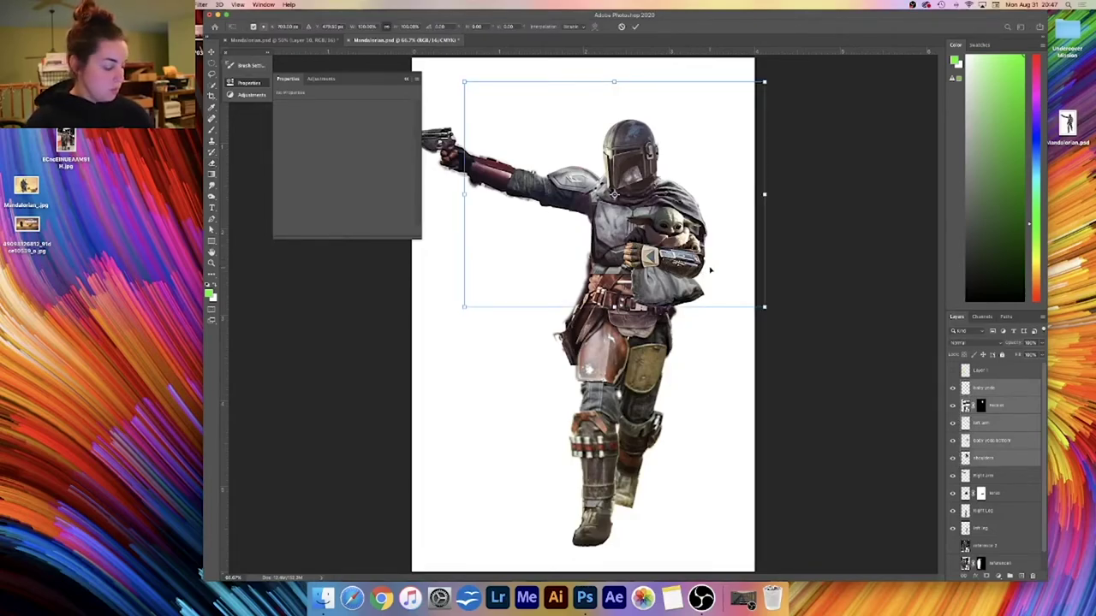
key("Return")
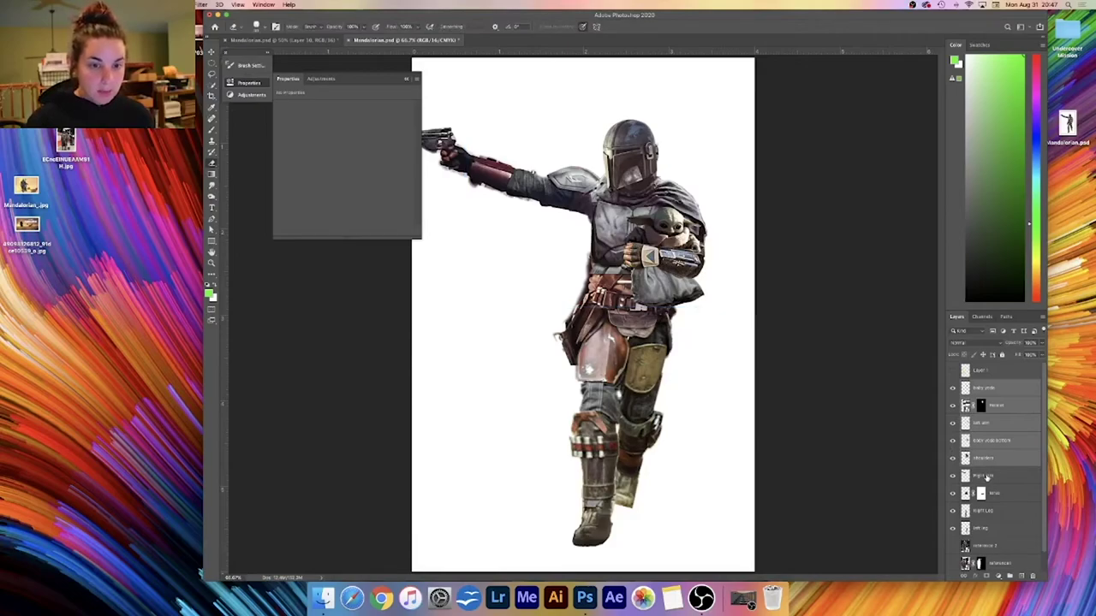
left_click(987, 477, "shift")
key("super+t")
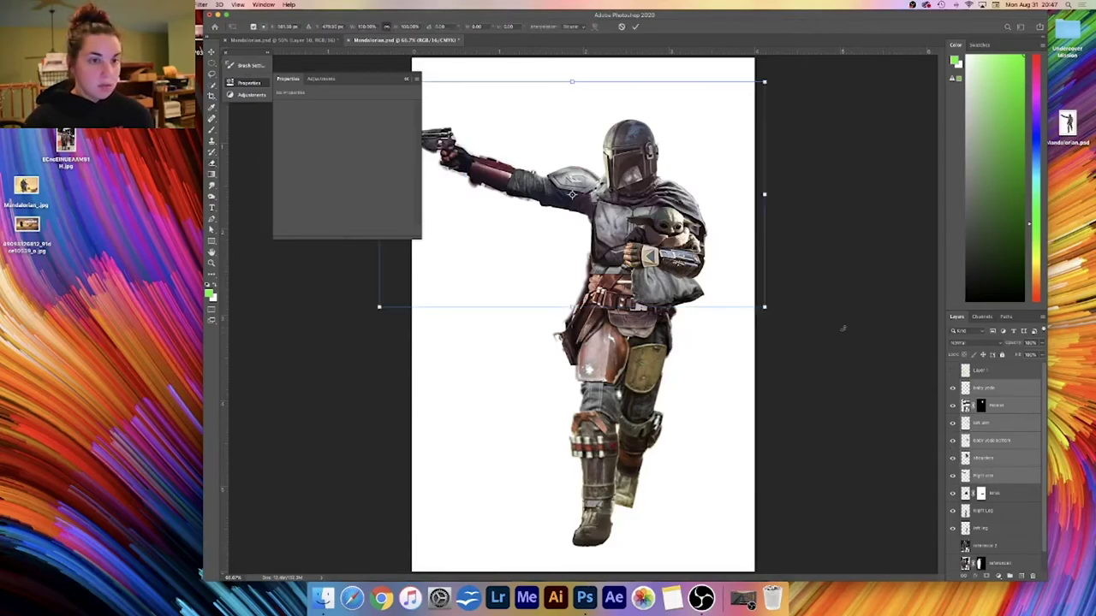
left_click_drag(572, 195, 620, 287)
left_click_drag(794, 141, 765, 126)
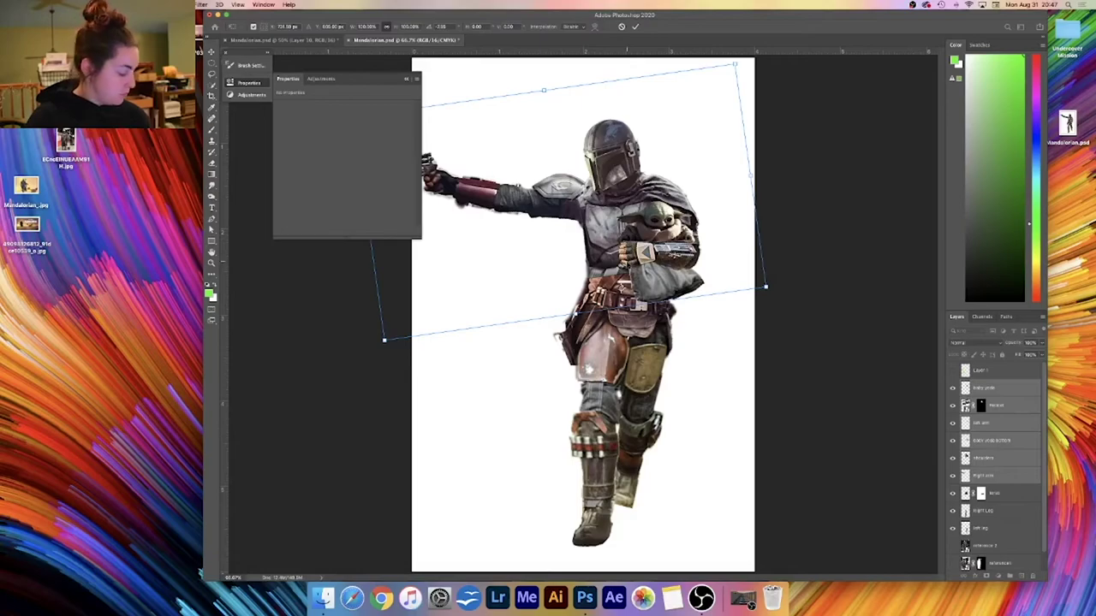
key("Right")
key("Right")
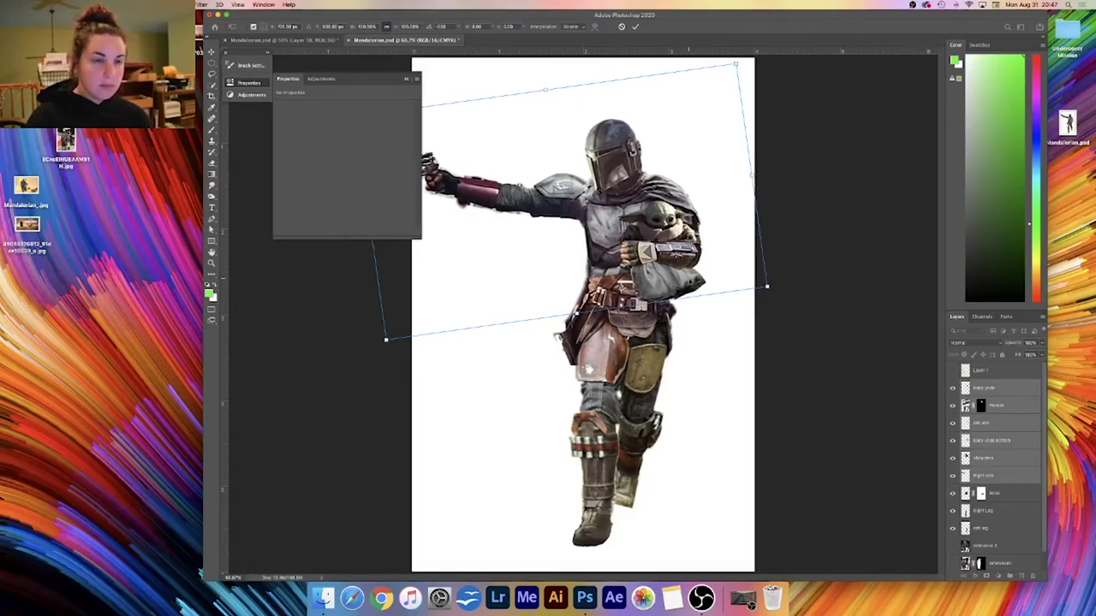
key("Return")
key("e")
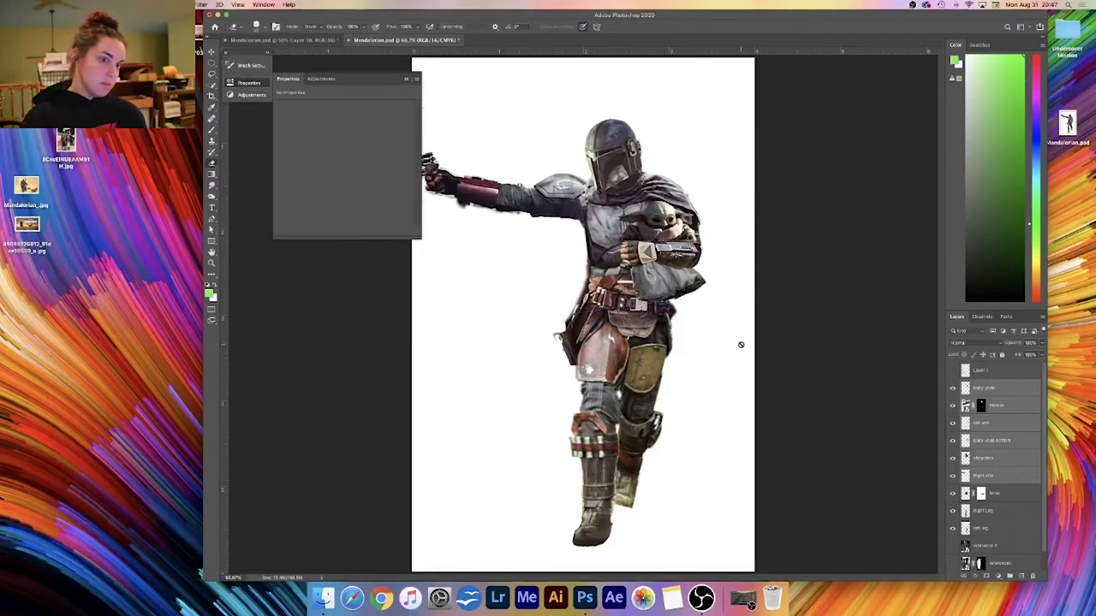
- With the finished poster as reference, shift the left leg layer slightly upward behind the front leg
left_click(337, 41)
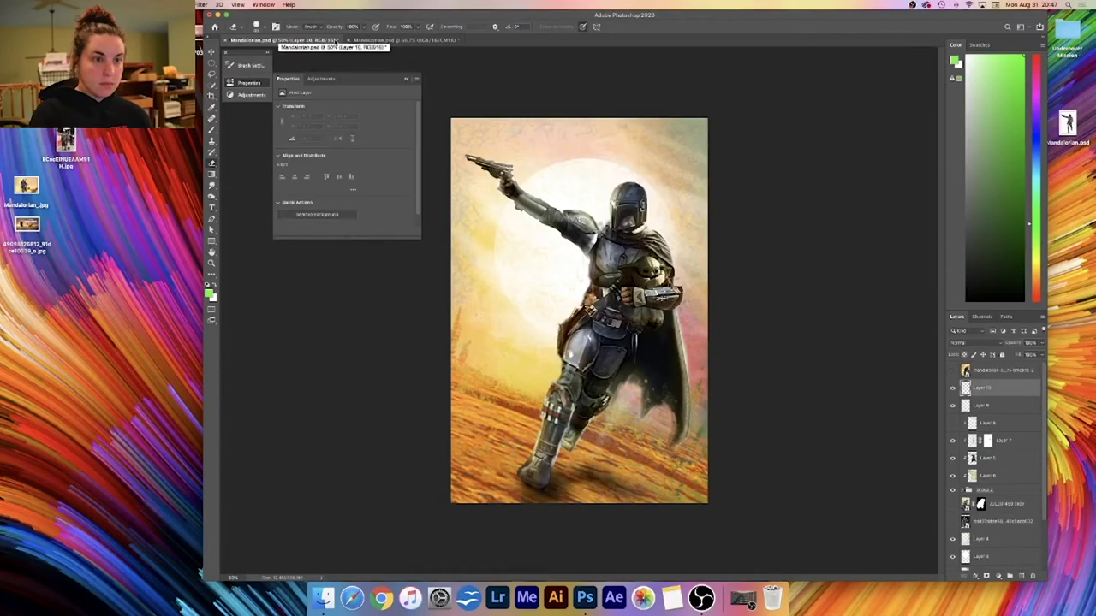
left_click(413, 41)
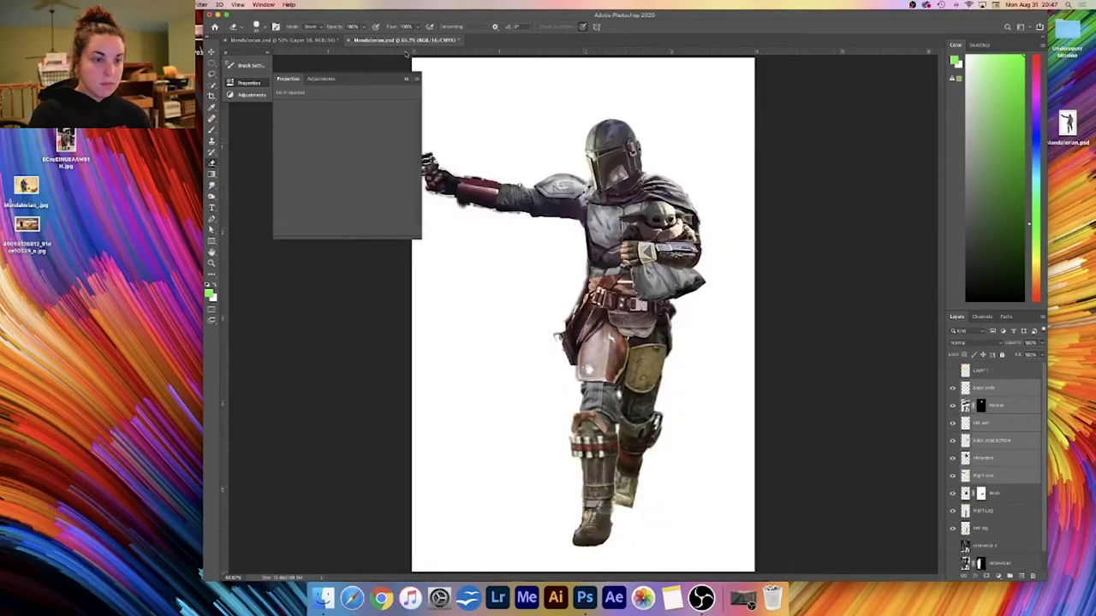
left_click(1003, 511)
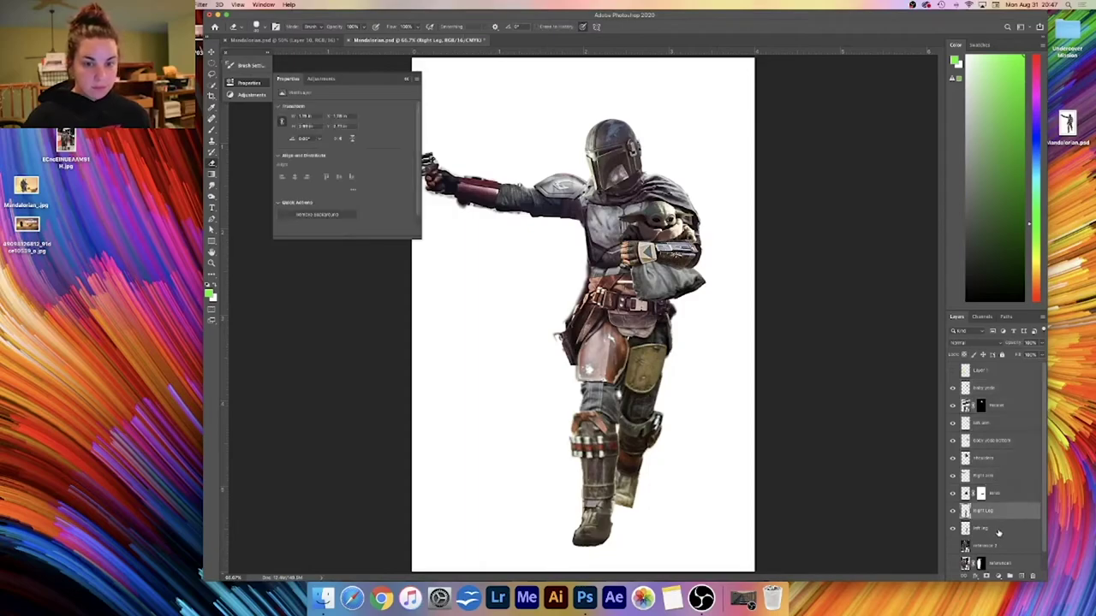
left_click(998, 528)
key("ctrl+t")
left_click_drag(637, 506, 635, 502)
key("Return")
key("e")
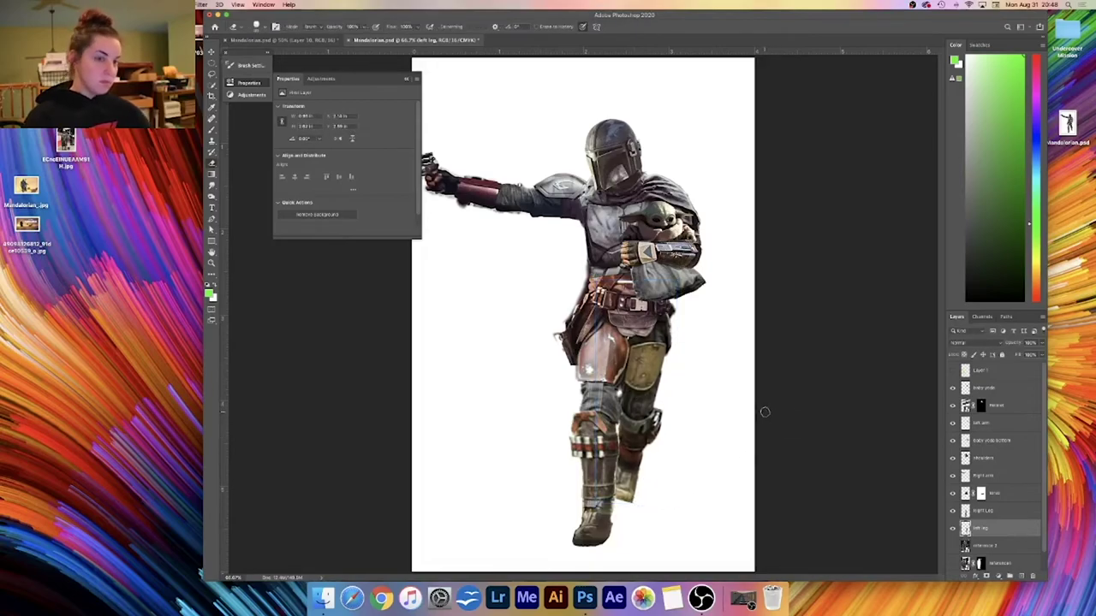
- Rotate all figure layers from baby yoda to left leg clockwise by about 15 degrees, reposition them, and check the lean against the poster
left_click(1004, 395)
left_click(998, 531, "shift")
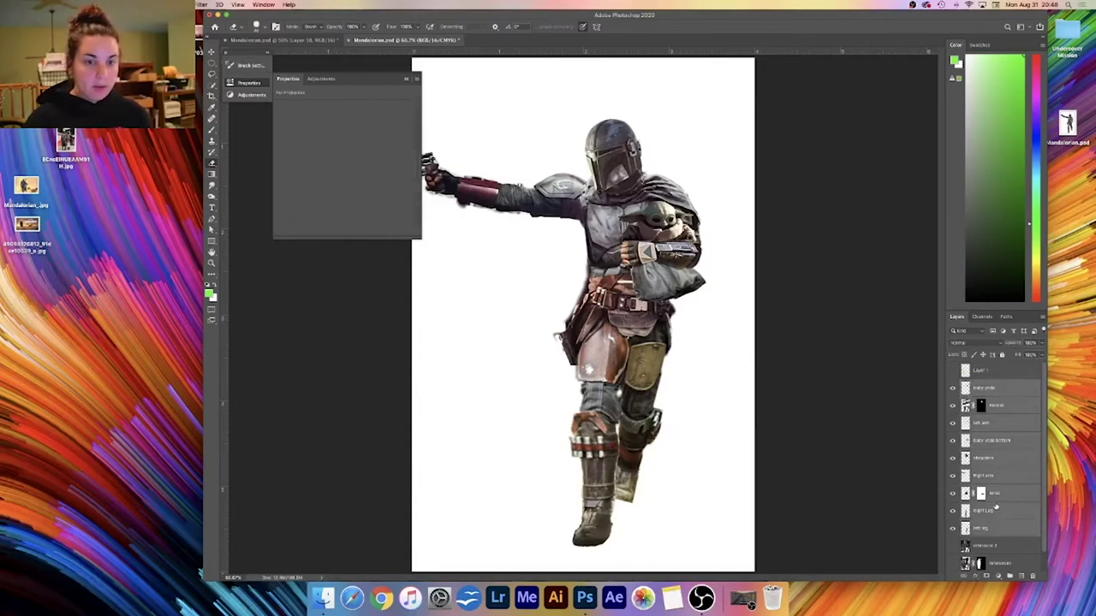
key("ctrl+t")
left_click_drag(821, 171, 840, 222)
left_click_drag(677, 219, 683, 211)
mouse_move(831, 192)
left_mouse_down()
mouse_move(835, 208)
mouse_move(831, 199)
left_mouse_up()
left_click_drag(688, 221, 686, 227)
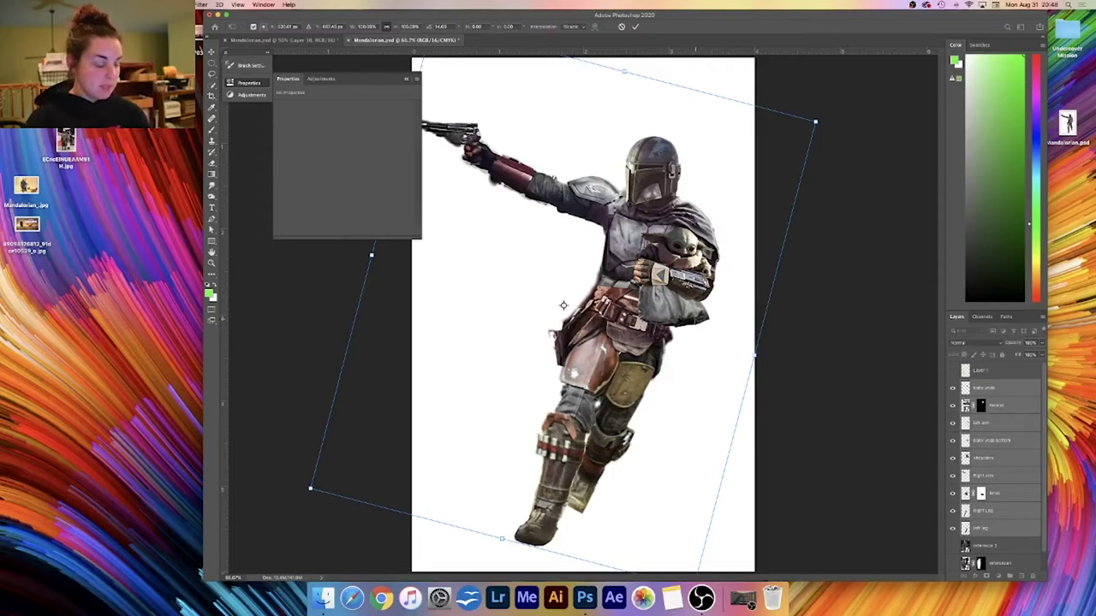
key("Return")
left_click(325, 40)
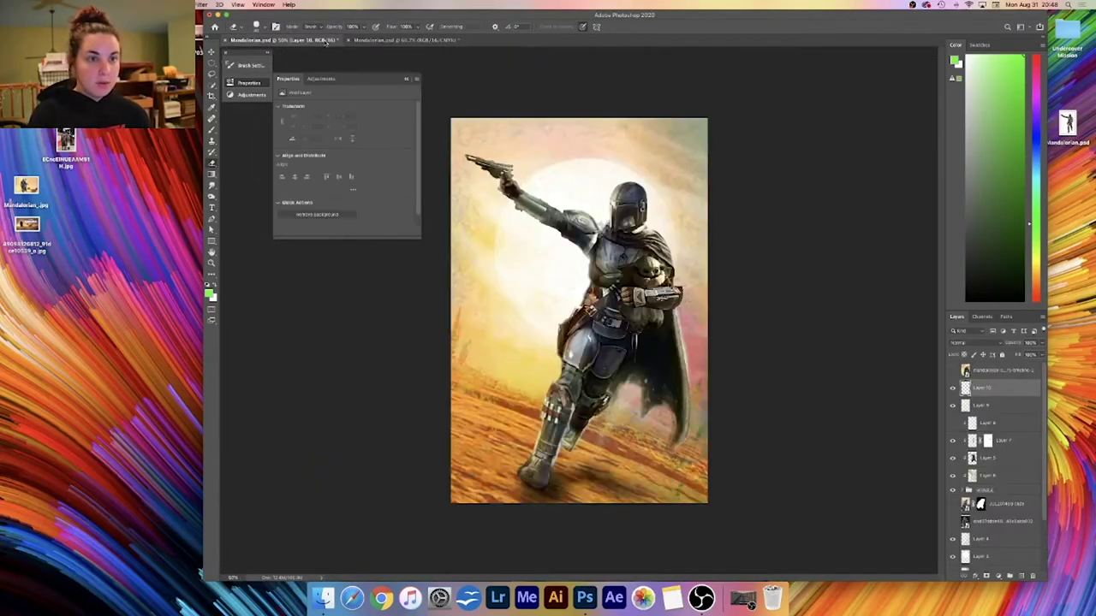
left_click(419, 40)
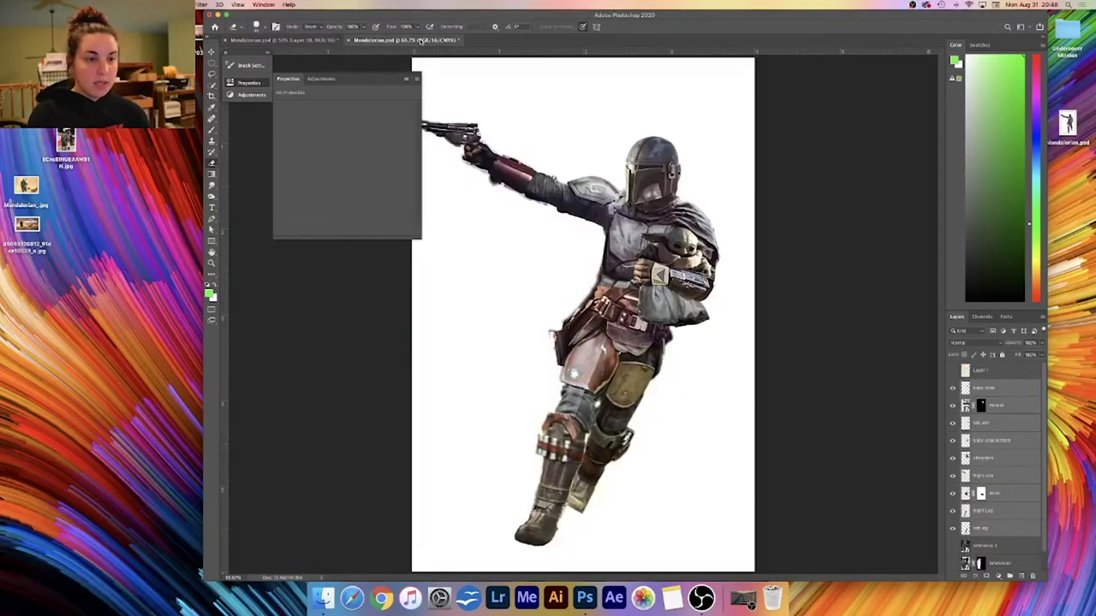
left_click(326, 40)
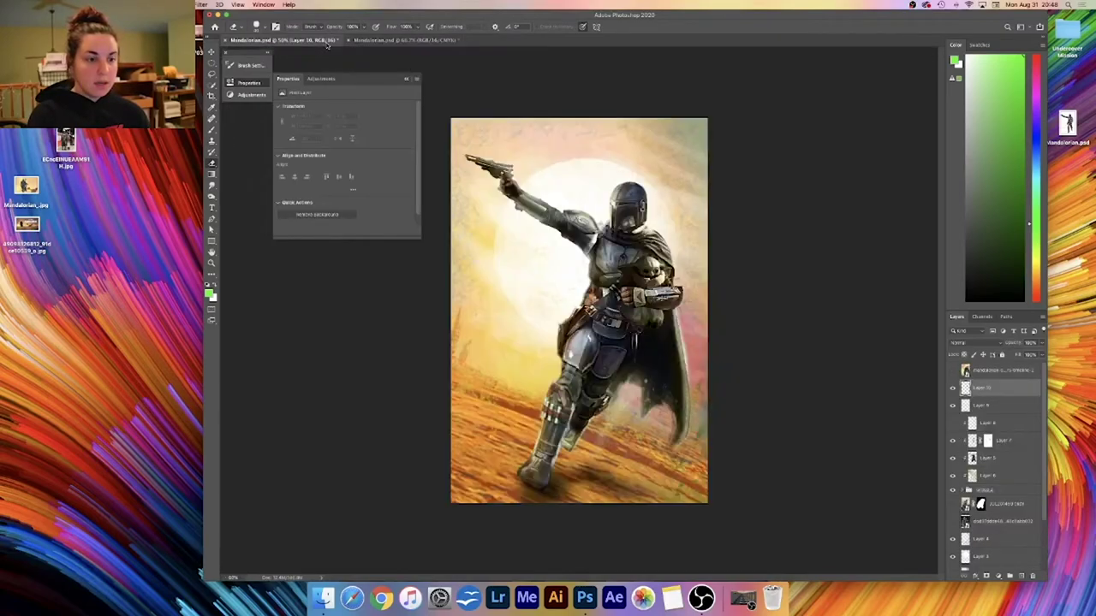
left_click(424, 41)
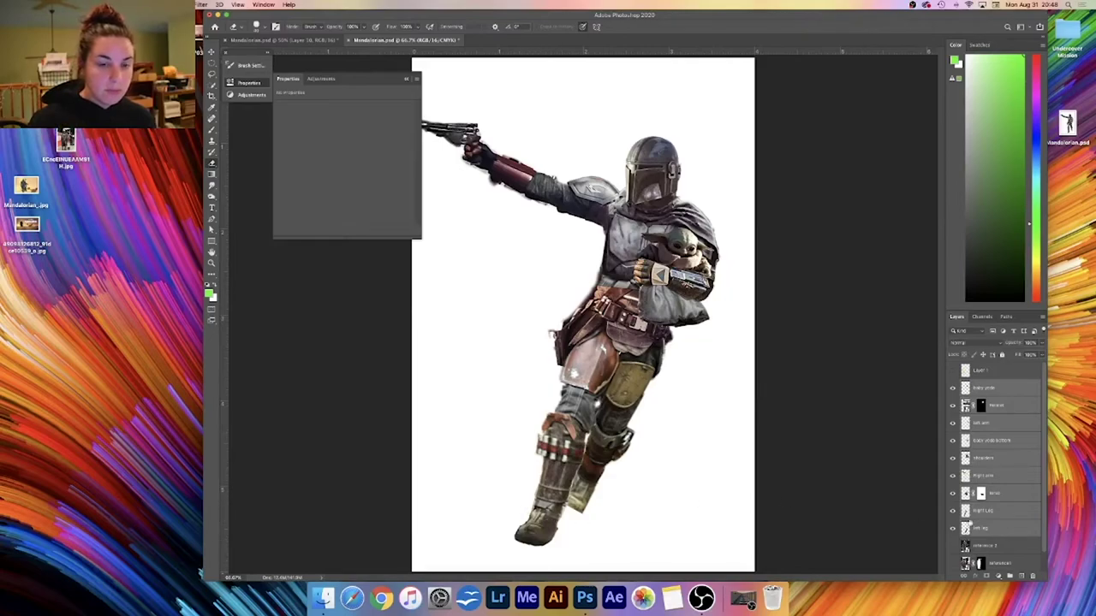
- Liquify the Right Leg layer, nudging the front boot slightly downward with the Forward Warp brush
left_click(1003, 531)
left_click(998, 514)
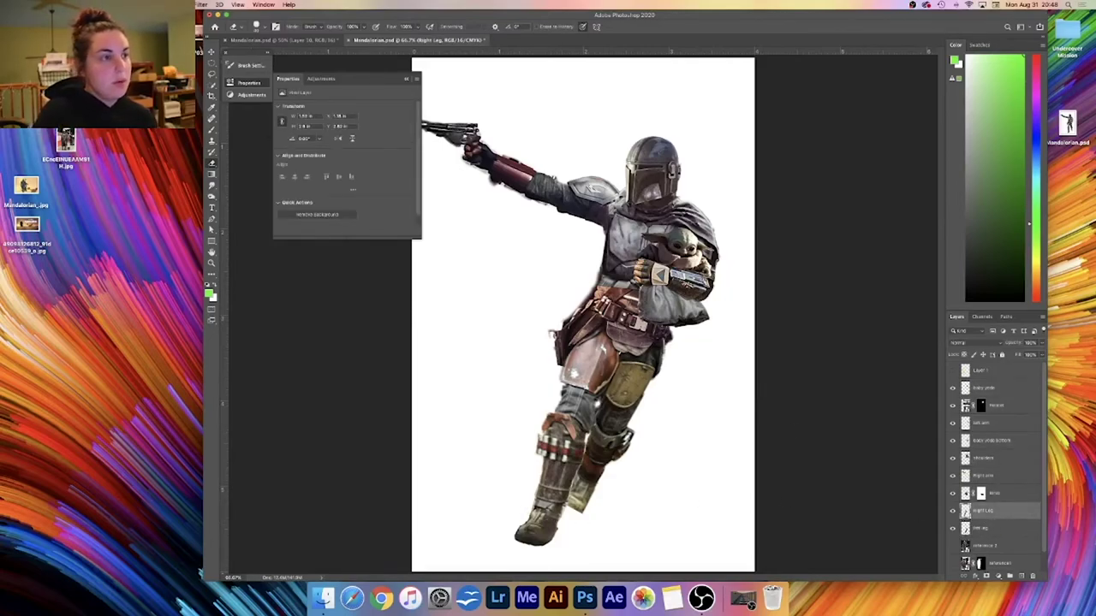
left_click(202, 4)
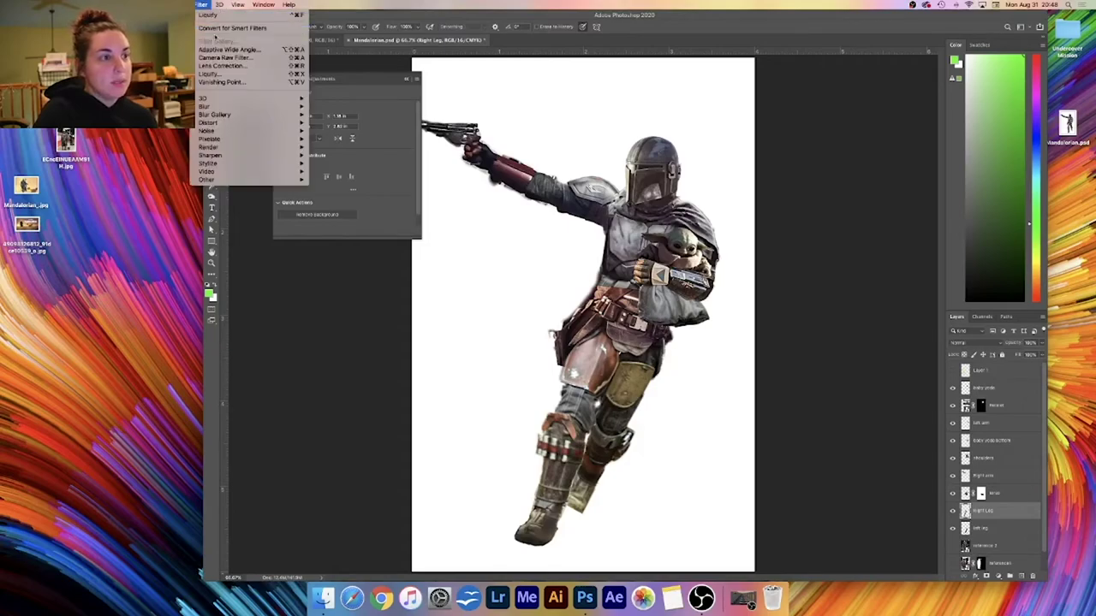
left_click(225, 74)
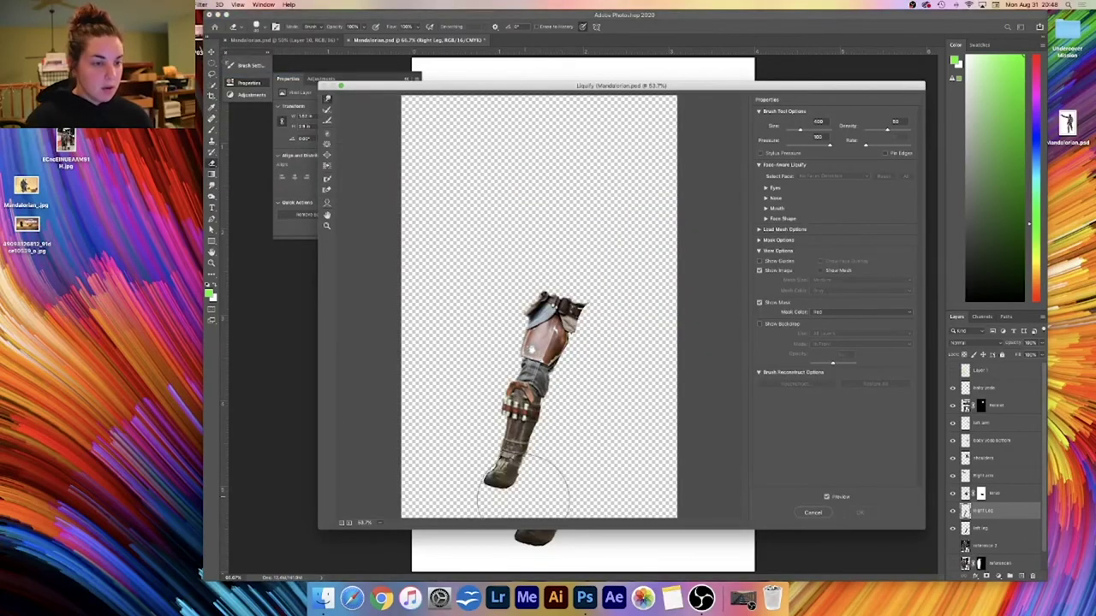
mouse_move(525, 489)
left_mouse_down()
mouse_move(545, 421)
mouse_move(513, 489)
left_mouse_up()
key("bracketleft")
key("bracketleft")
key("bracketleft")
key("bracketleft")
key("bracketleft")
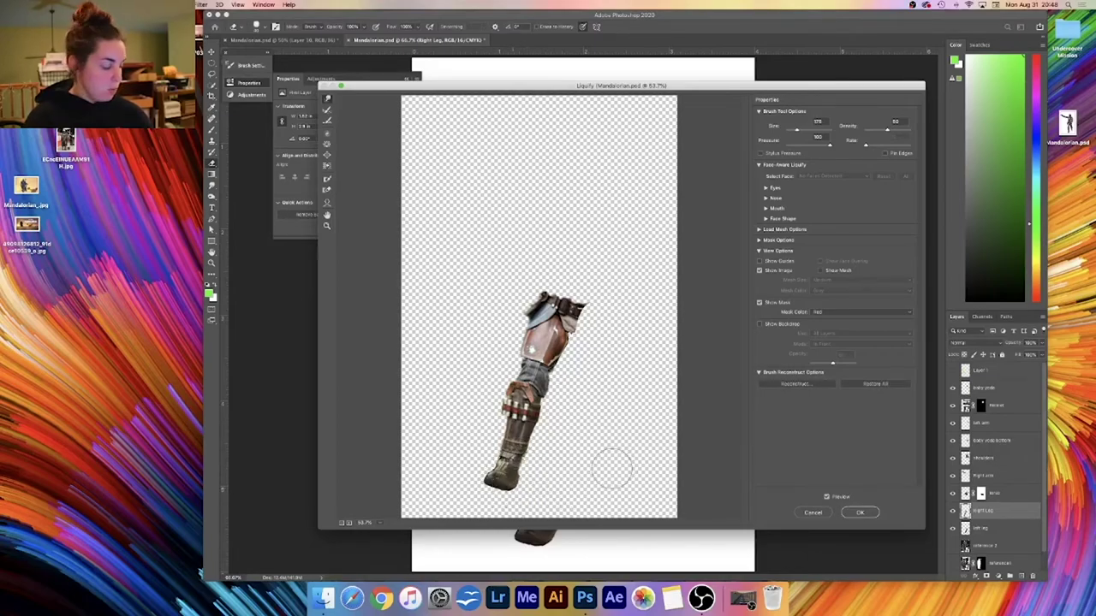
key("Return")
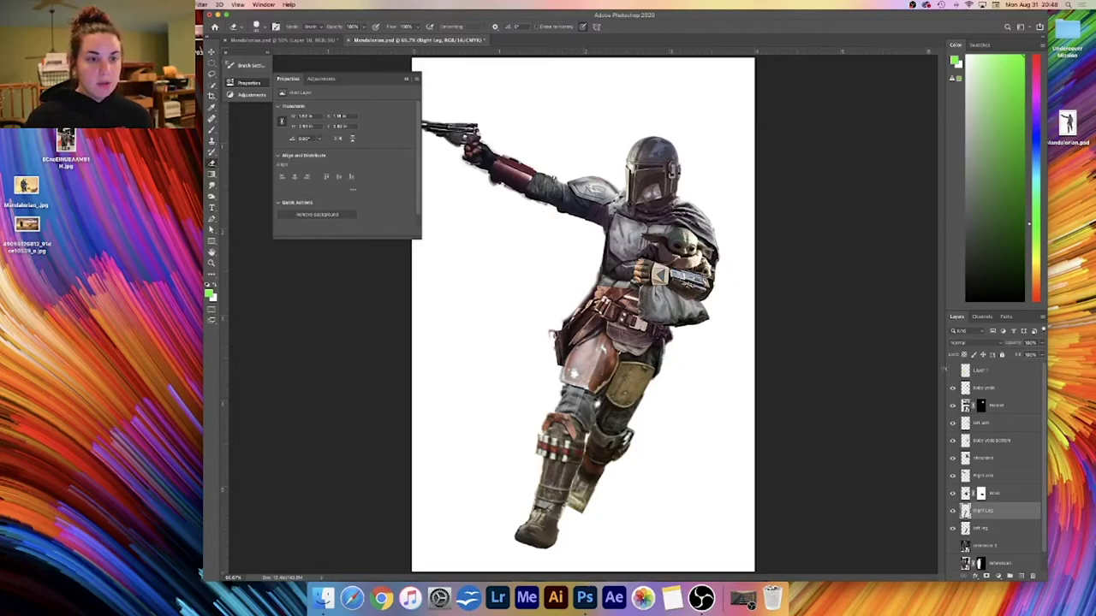
- Enlarge the finished poster to about the figure's scale and compare the pose of the arms, torso and legs between both documents
left_click(334, 40)
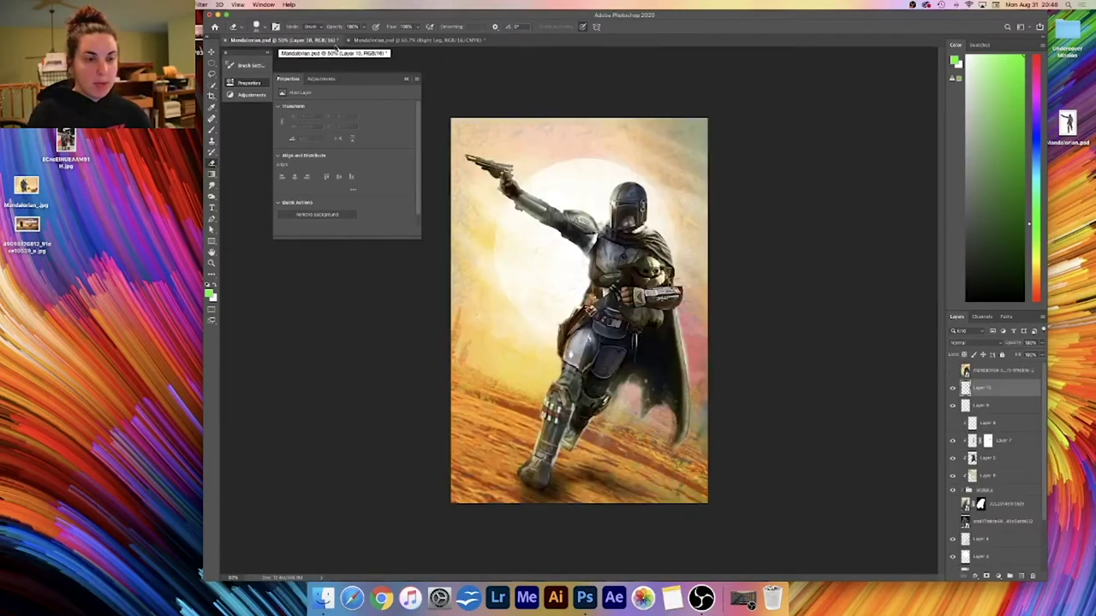
left_click(394, 41)
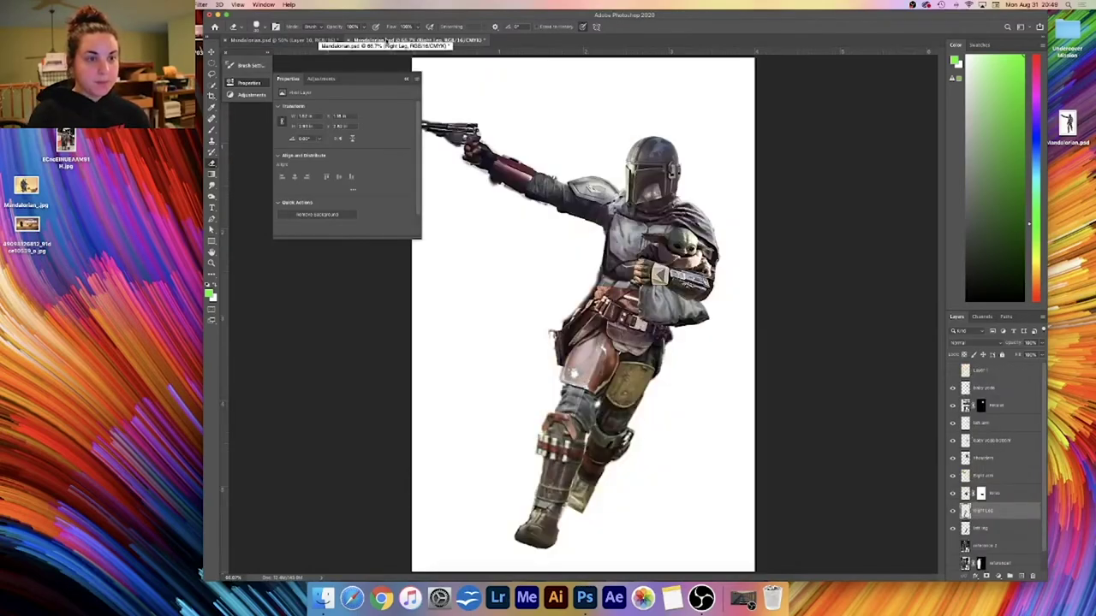
left_click(323, 41)
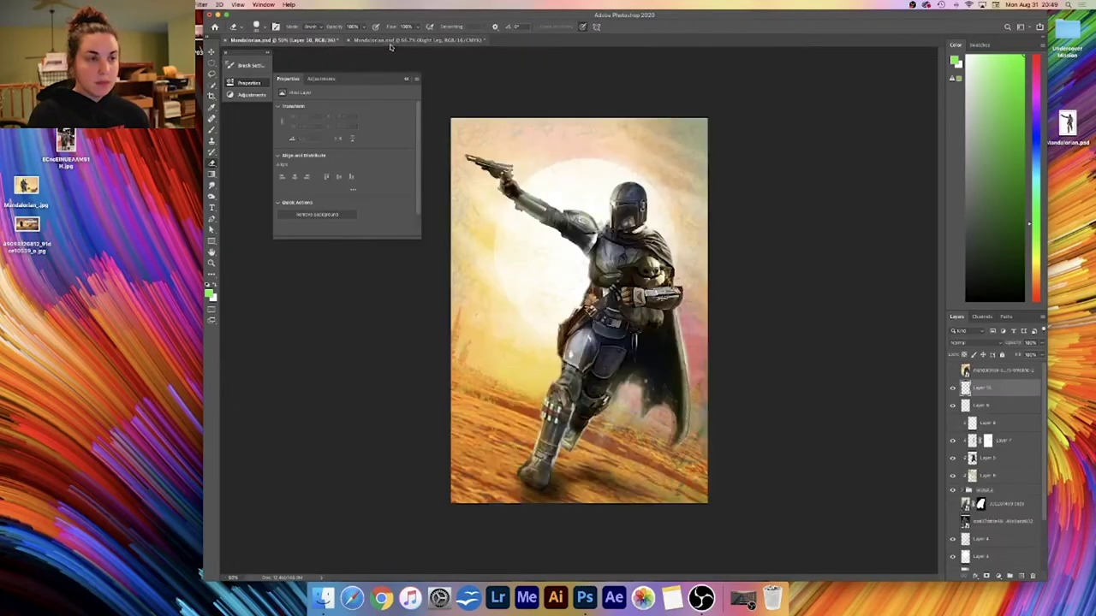
left_click(392, 41)
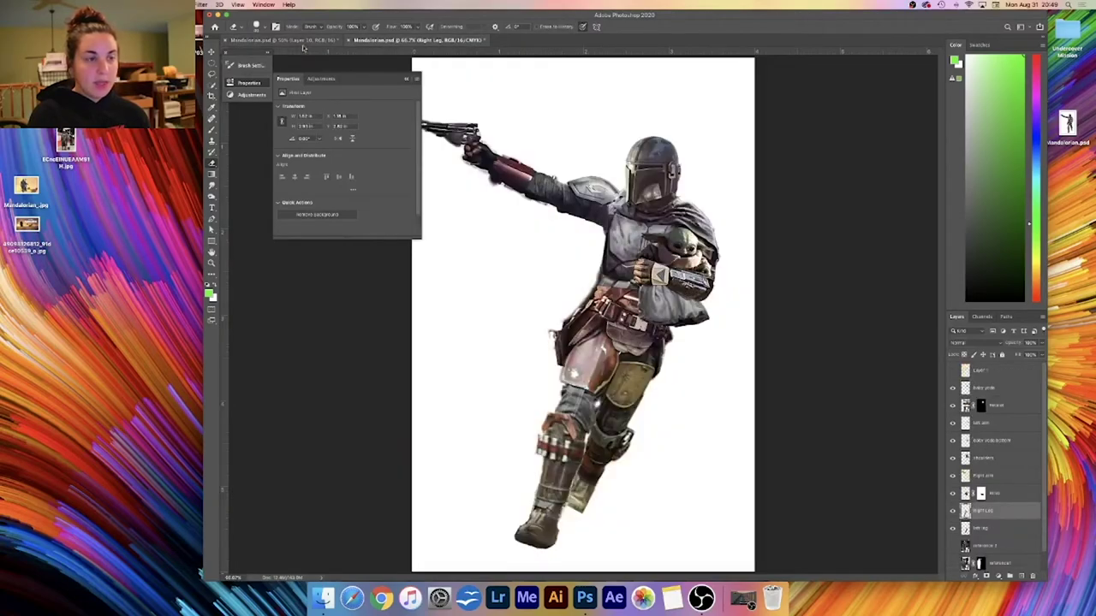
left_click(305, 41)
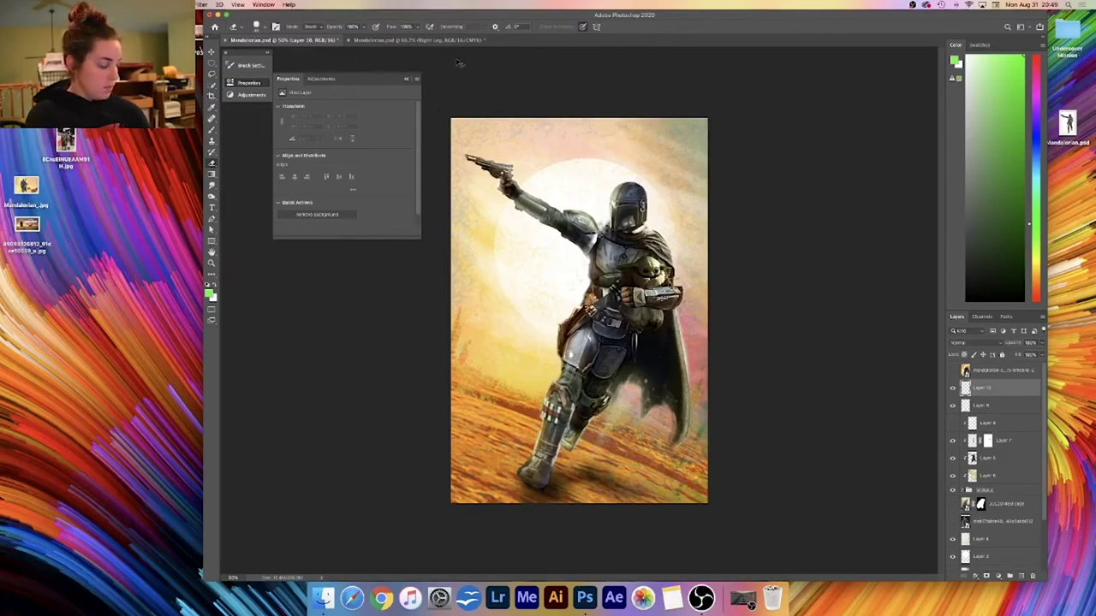
key("super+equal")
left_click(370, 41)
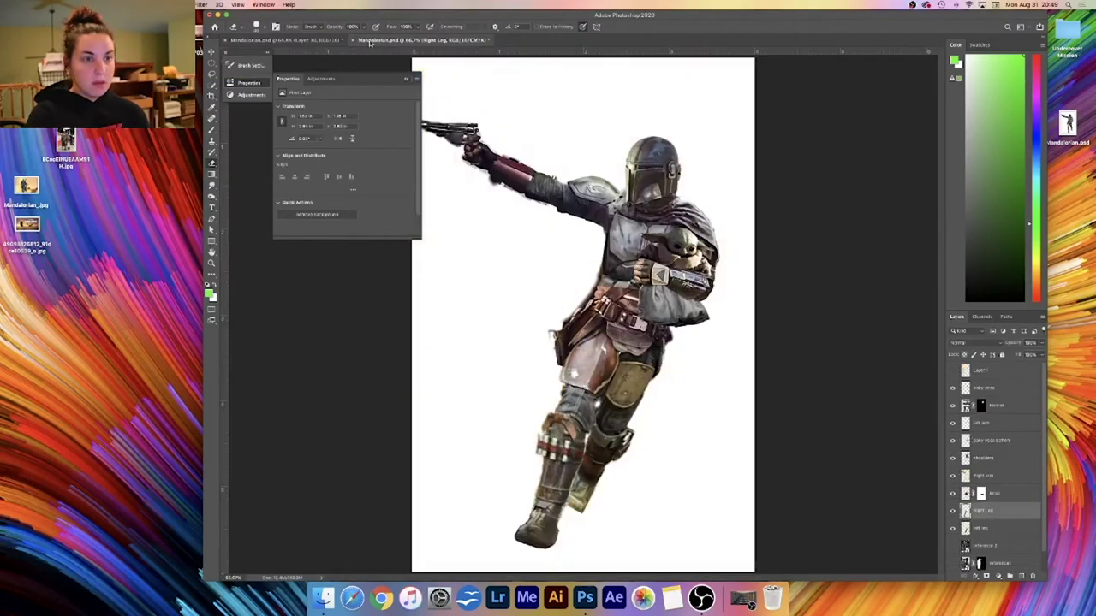
left_click(310, 40)
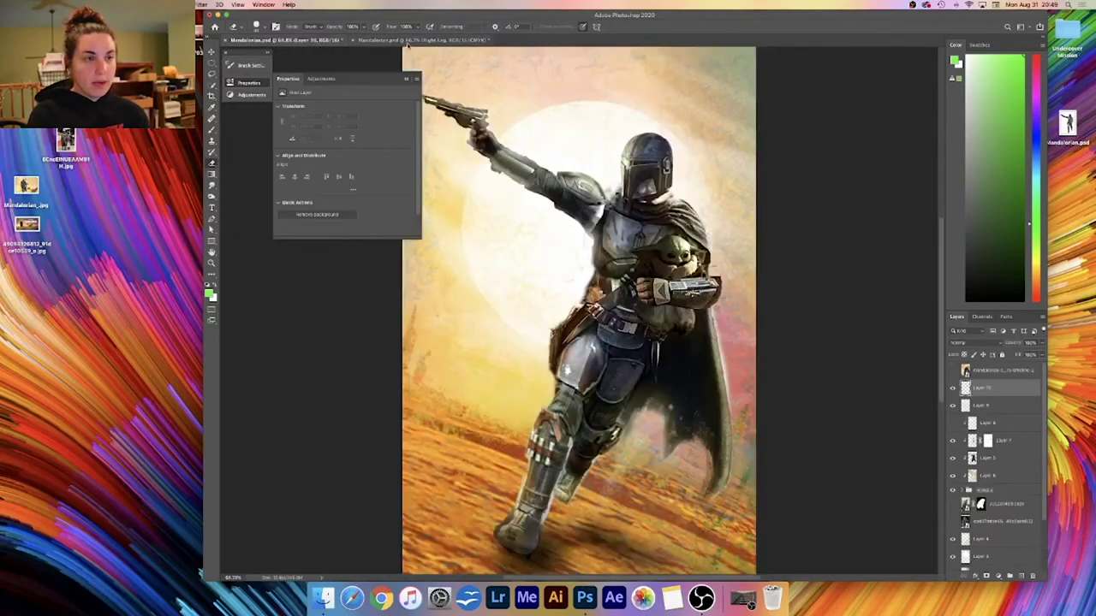
left_click(404, 41)
left_click(339, 42)
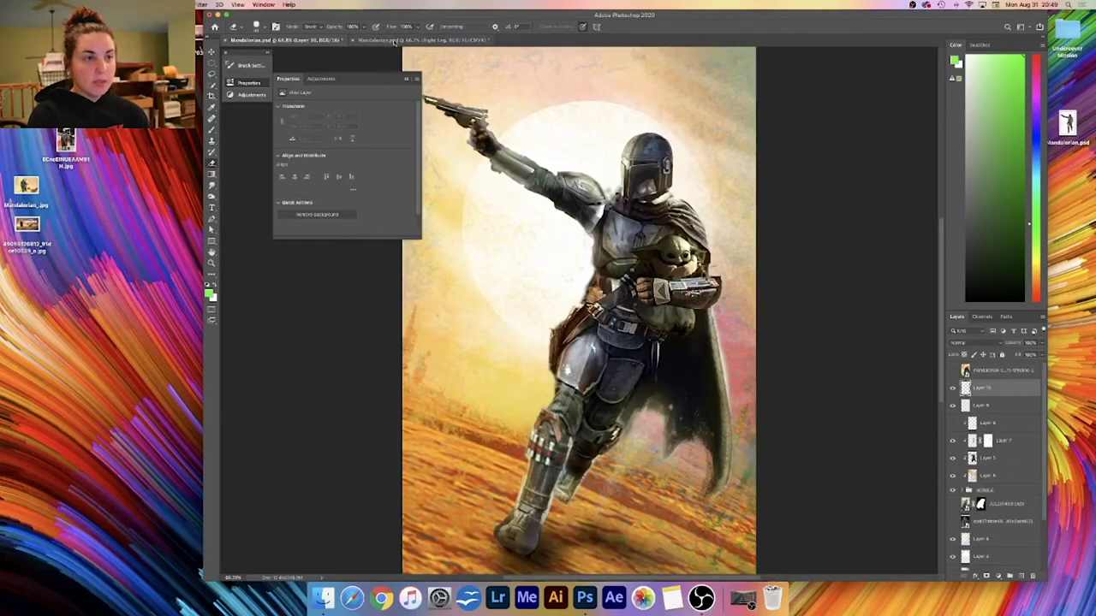
left_click(386, 41)
left_click(309, 40)
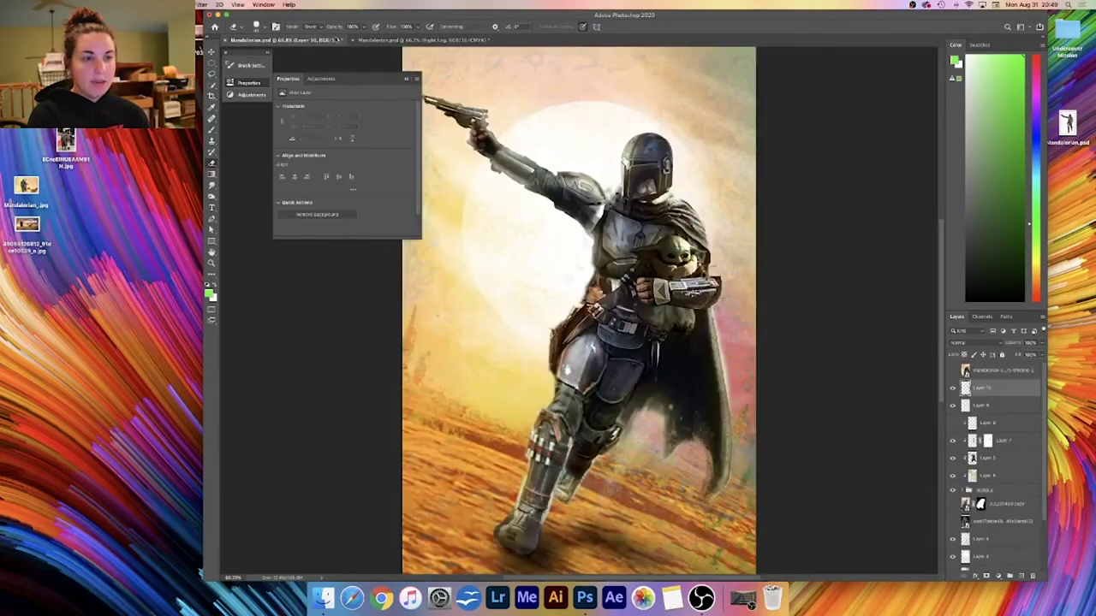
left_click(409, 40)
left_click(336, 41)
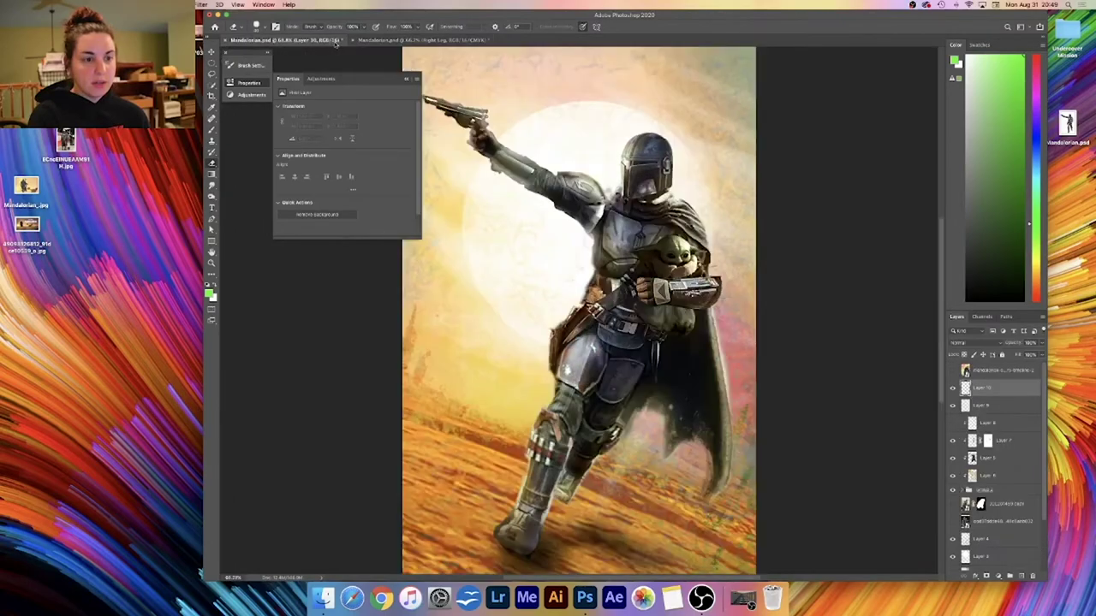
left_click(416, 41)
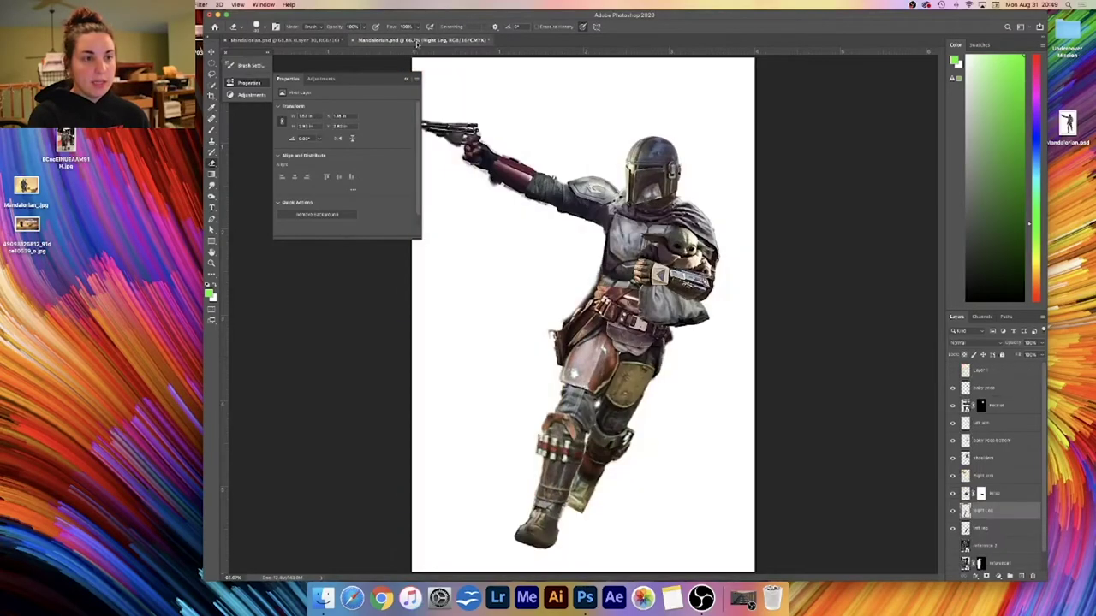
- Compare the raised gun arm of the assembled figure with the finished poster by alternating between the two documents
left_click(338, 42)
left_click(385, 41)
left_click(341, 41)
left_click(392, 41)
left_click(338, 41)
left_click(385, 40)
left_click(330, 41)
left_click(374, 41)
left_click(329, 41)
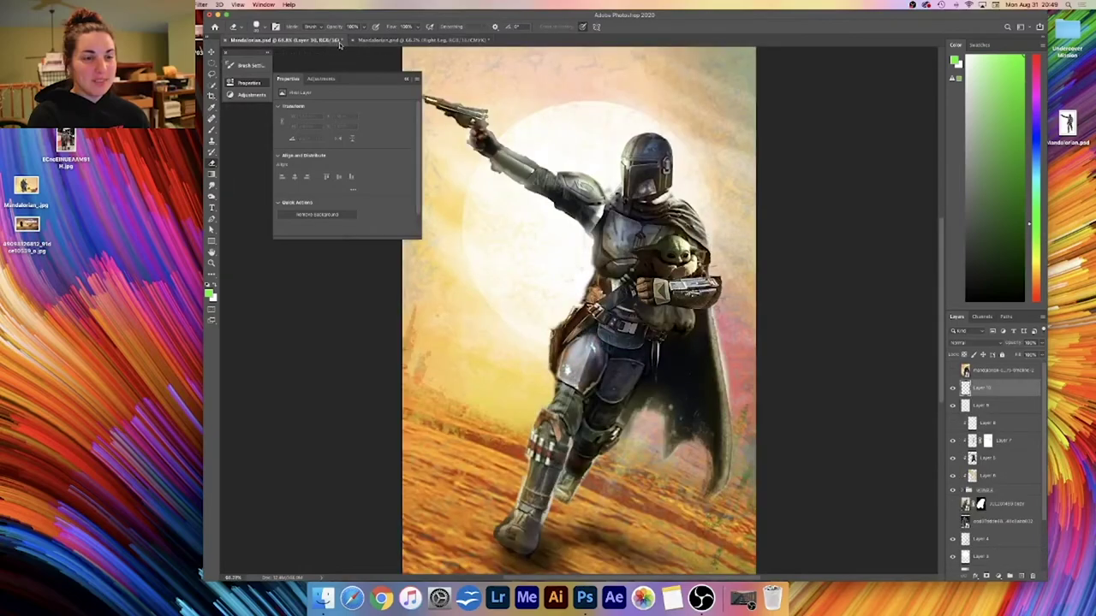
left_click(385, 40)
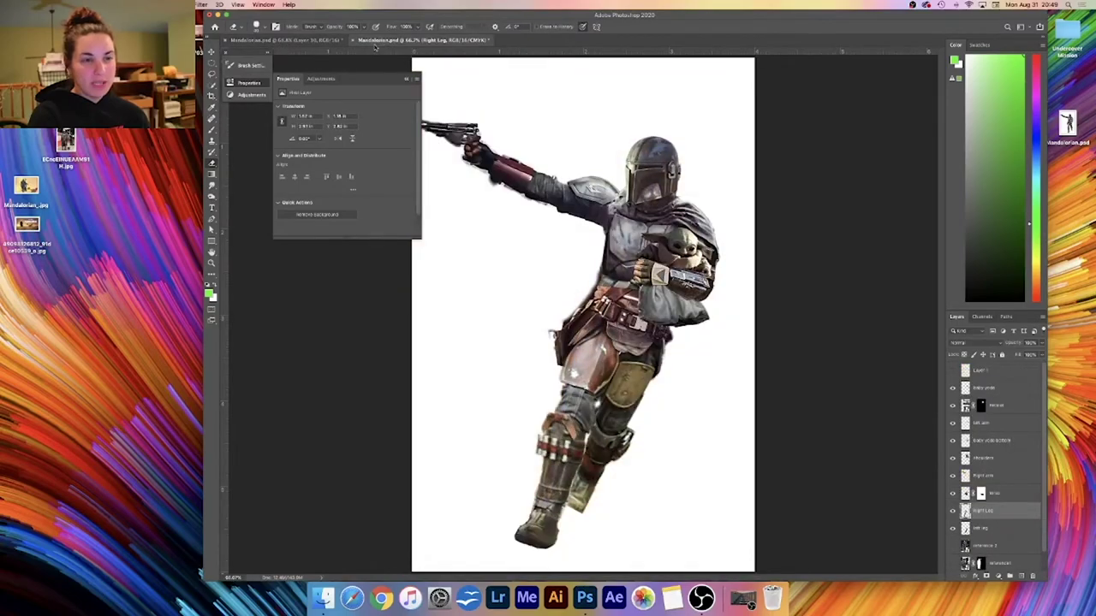
- Rotate the right arm layer about 7 degrees clockwise around the shoulder and shift it so the gun arm points higher and meets the shoulder
left_click(992, 392)
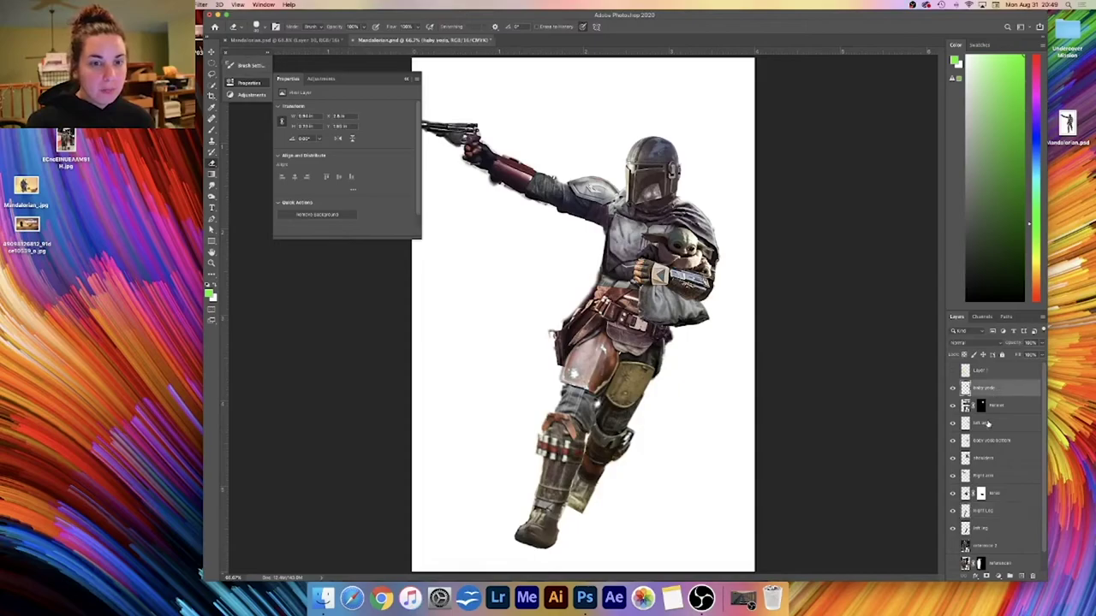
left_click(985, 475)
key("super+t")
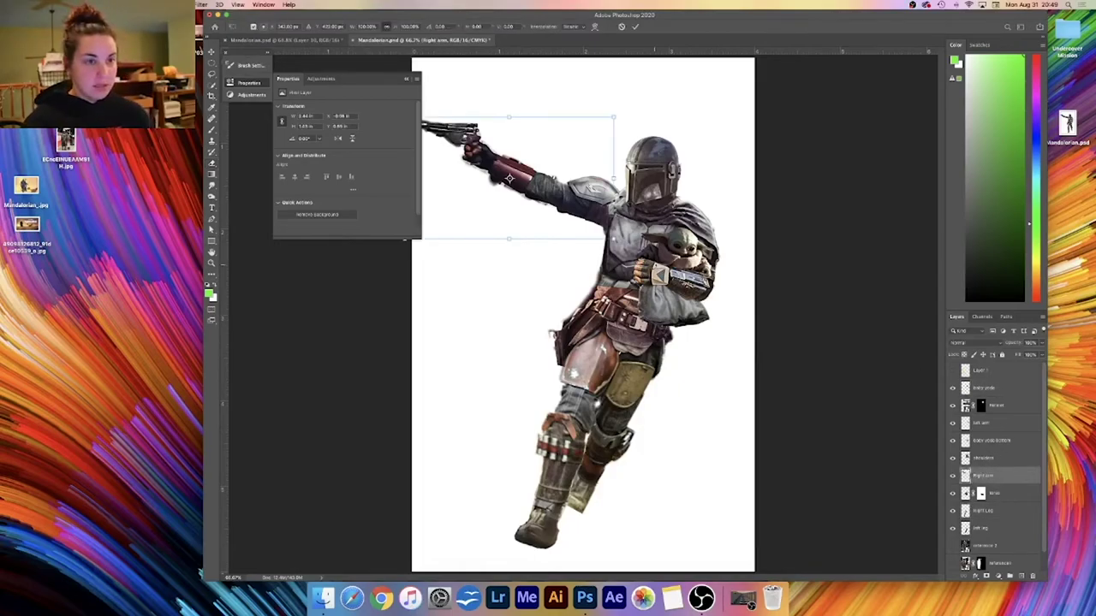
left_click_drag(509, 178, 585, 202)
left_click_drag(630, 106, 636, 123)
left_click_drag(600, 215, 602, 210)
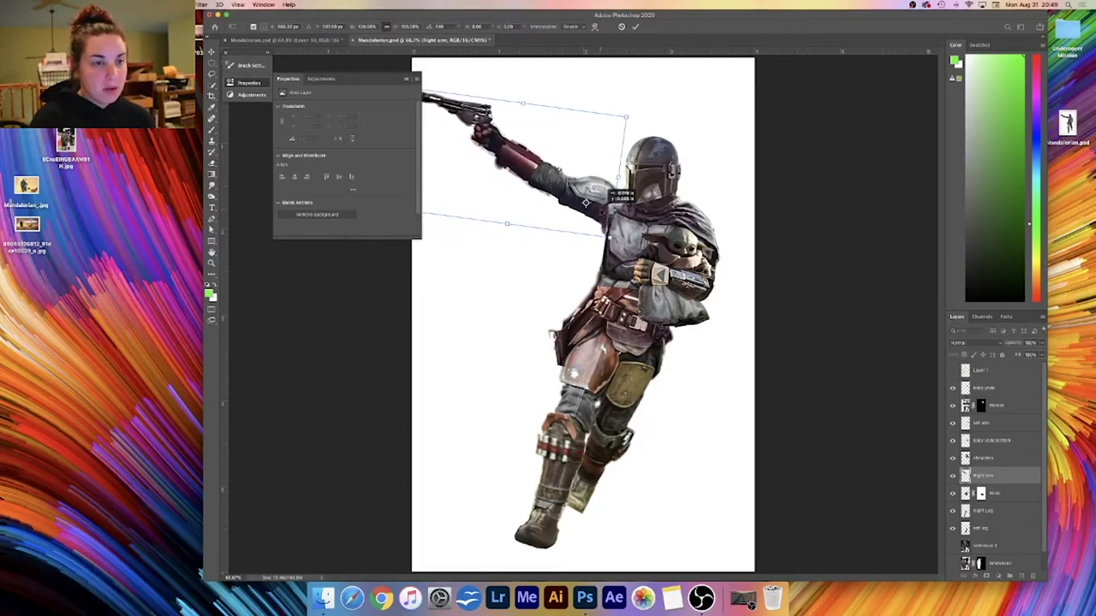
left_click_drag(546, 175, 547, 180)
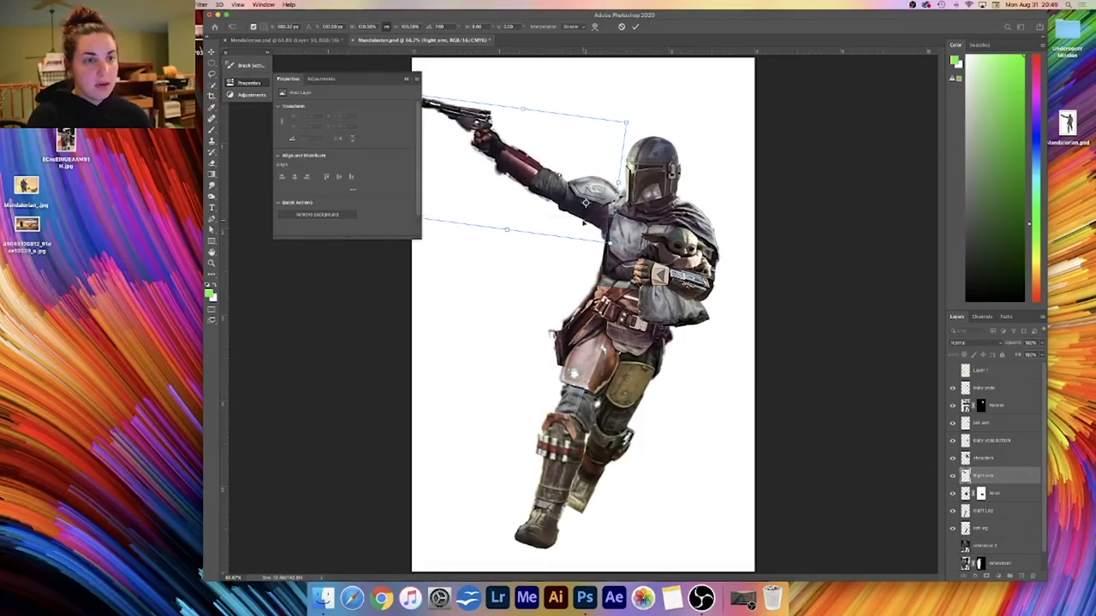
key("Return")
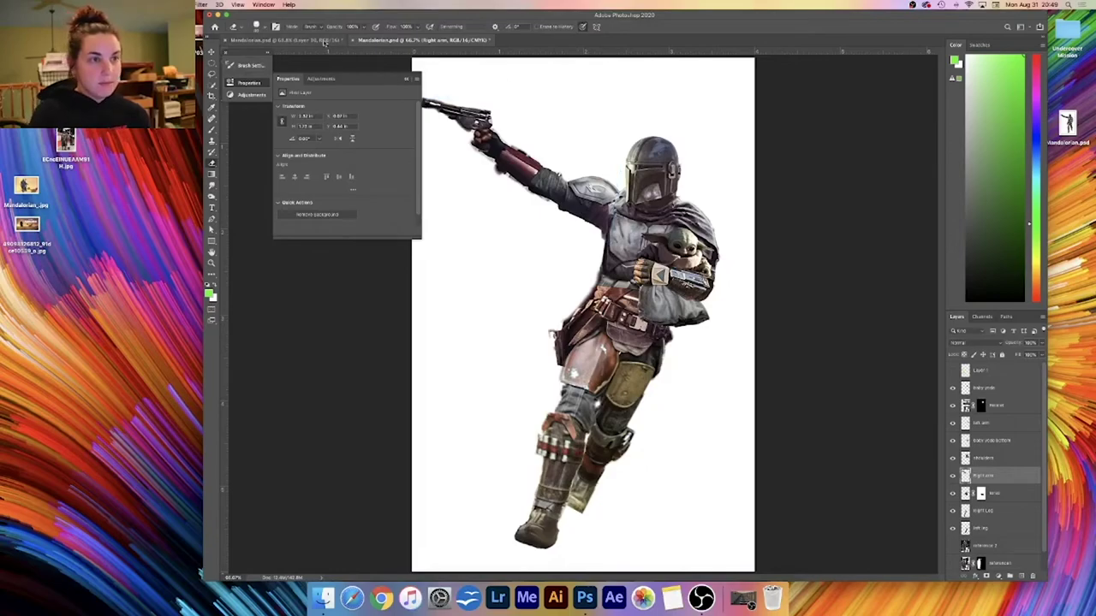
- Check the raised gun arm and the pose of torso and legs against the finished poster, alternating between both documents
left_click(299, 40)
left_click(417, 40)
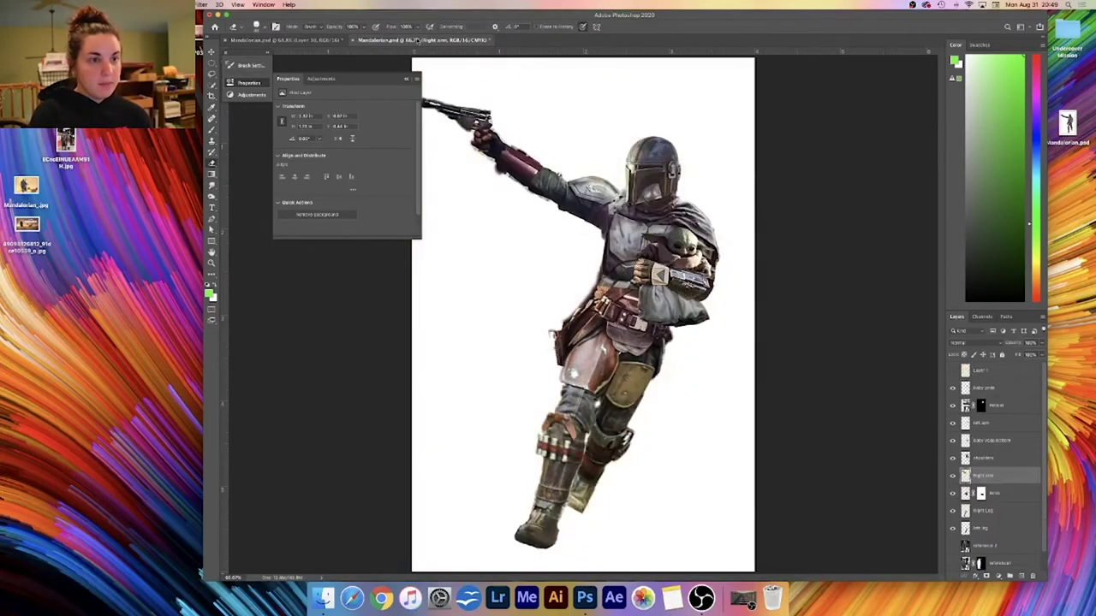
left_click(330, 40)
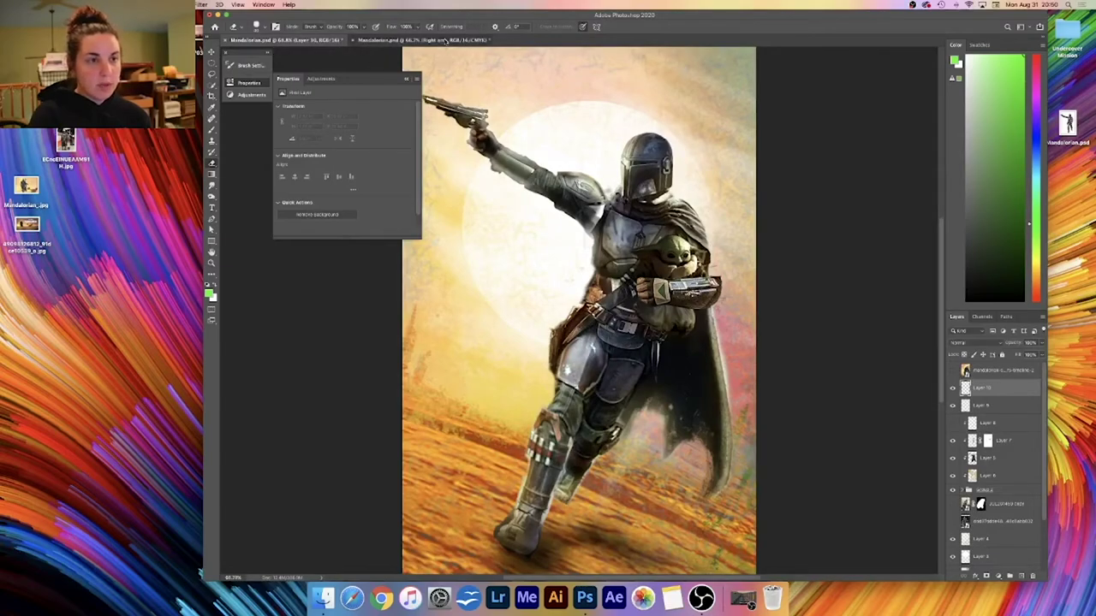
left_click(443, 40)
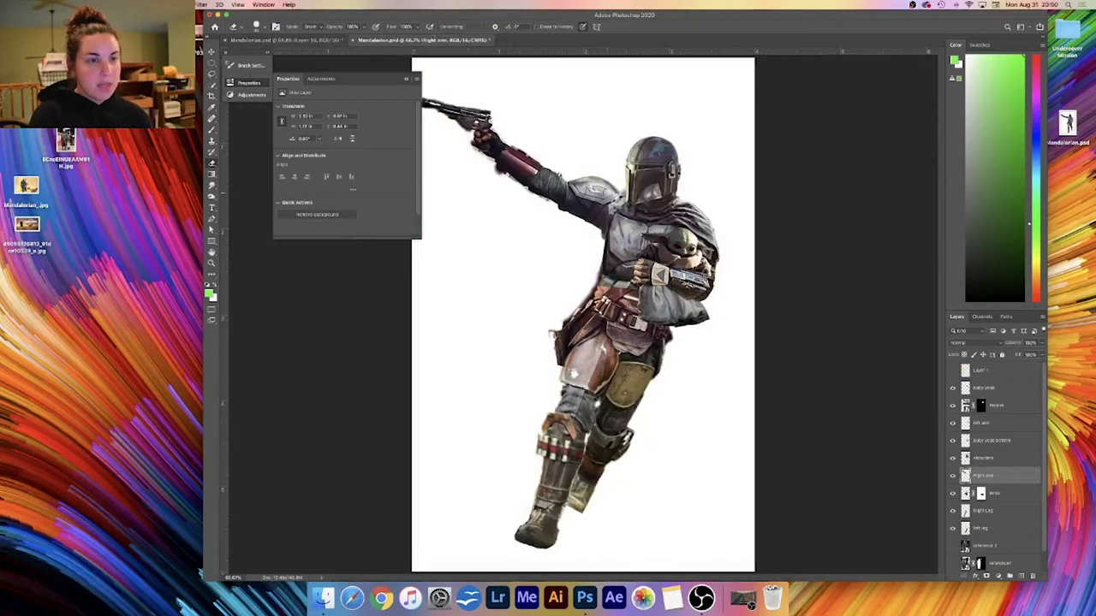
left_click(334, 42)
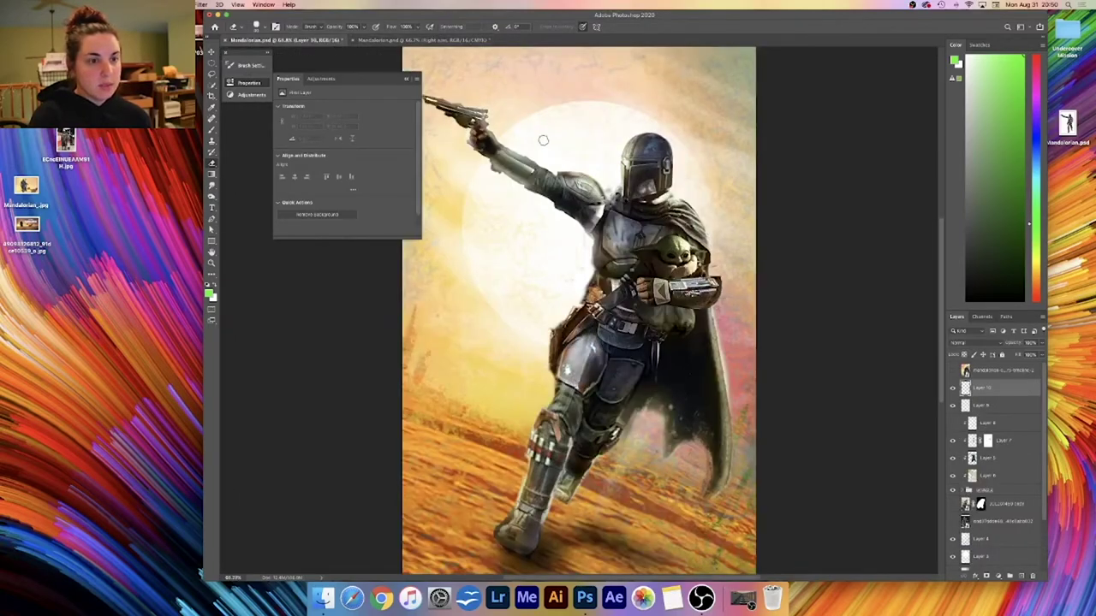
left_click(442, 41)
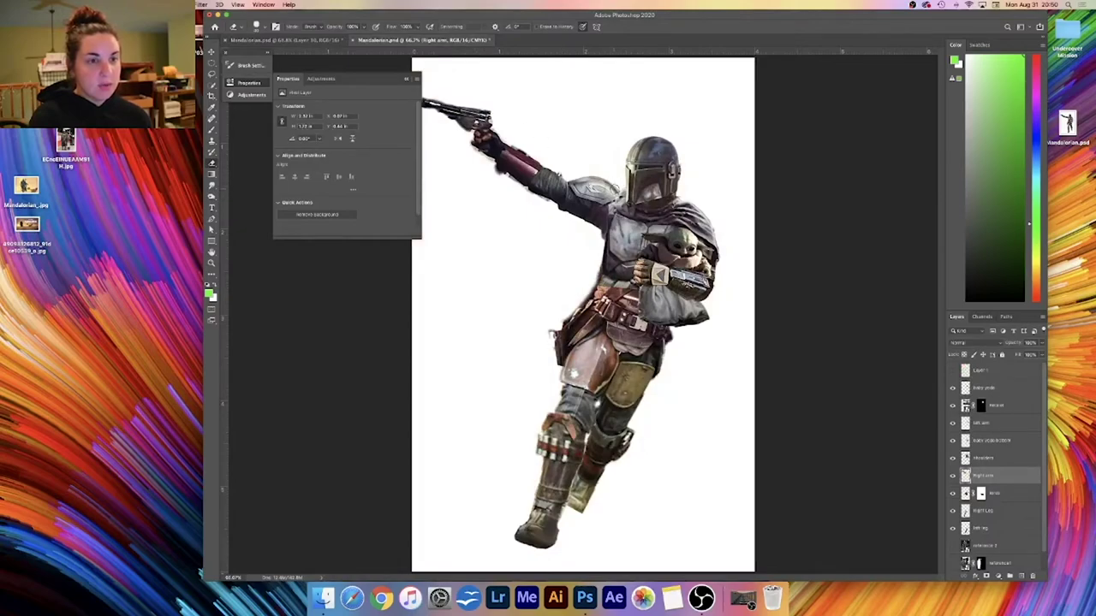
left_click(335, 41)
left_click(430, 41)
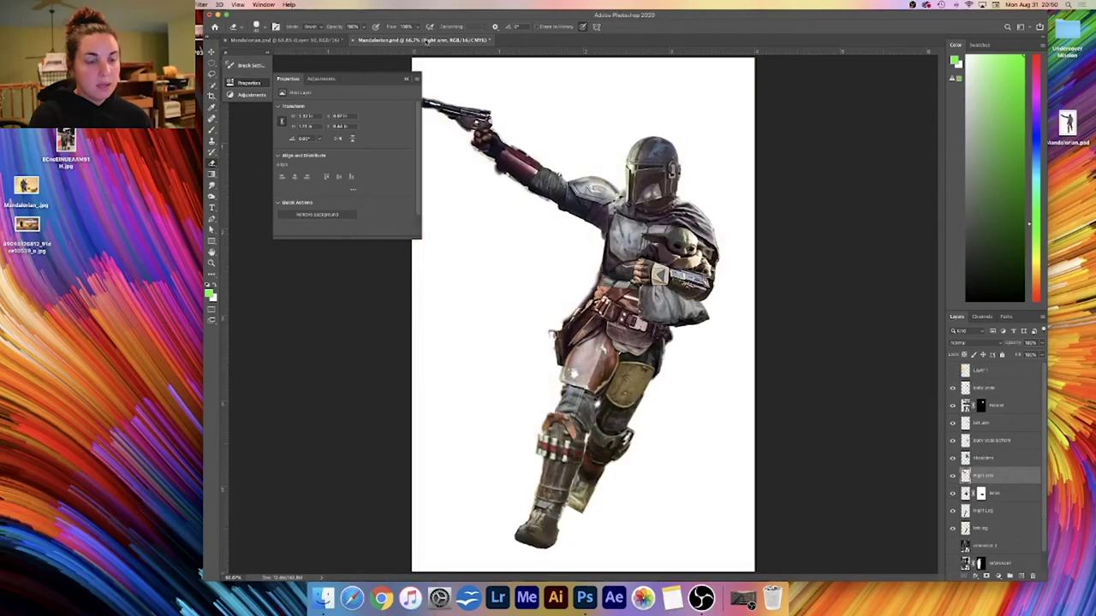
left_click(335, 43)
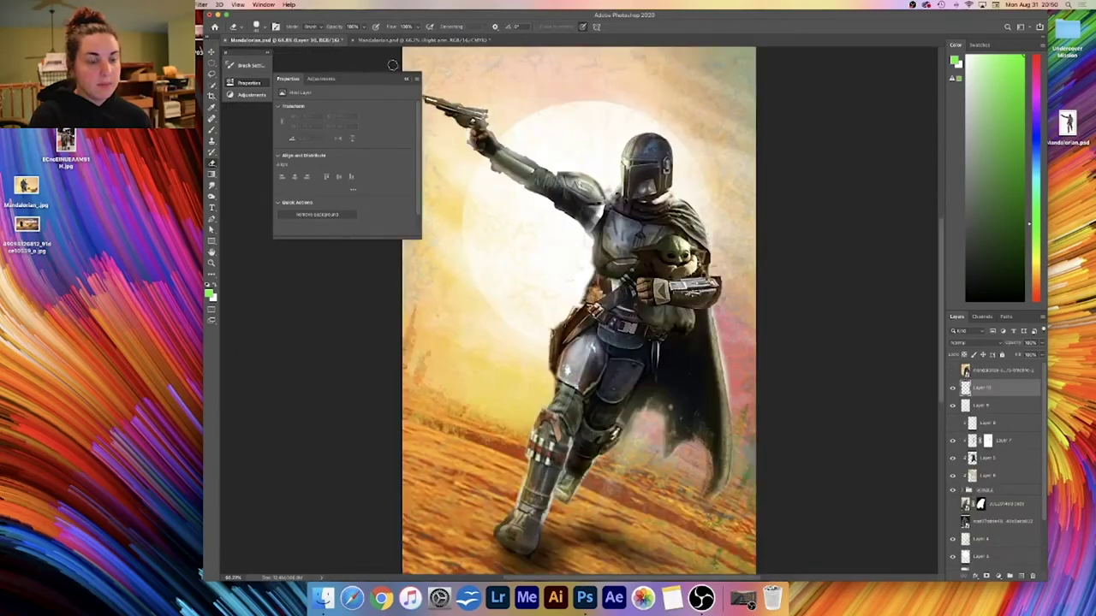
left_click(444, 41)
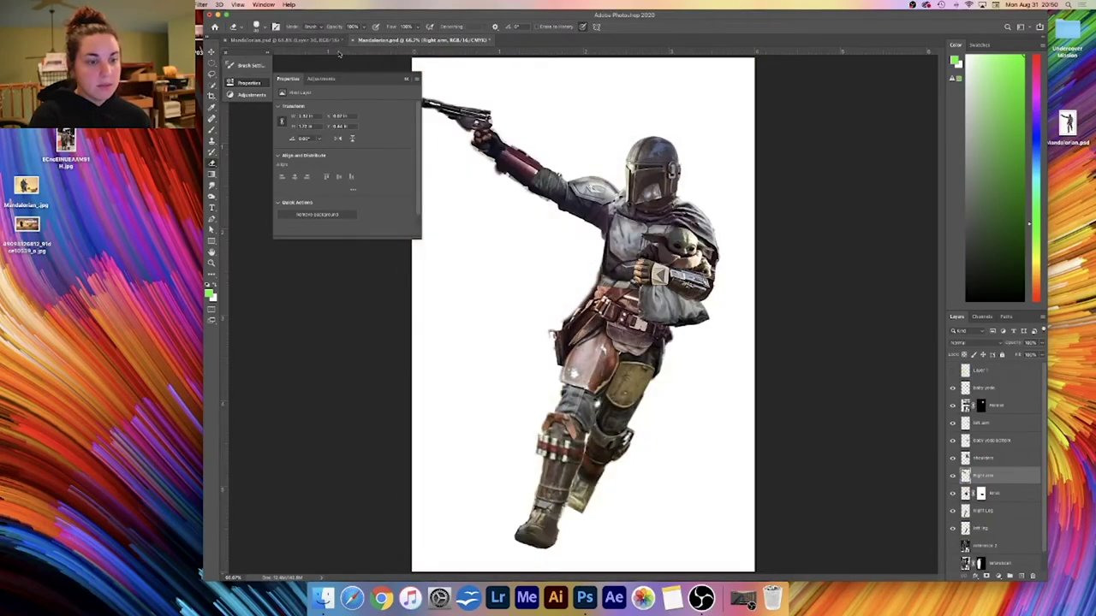
left_click(329, 41)
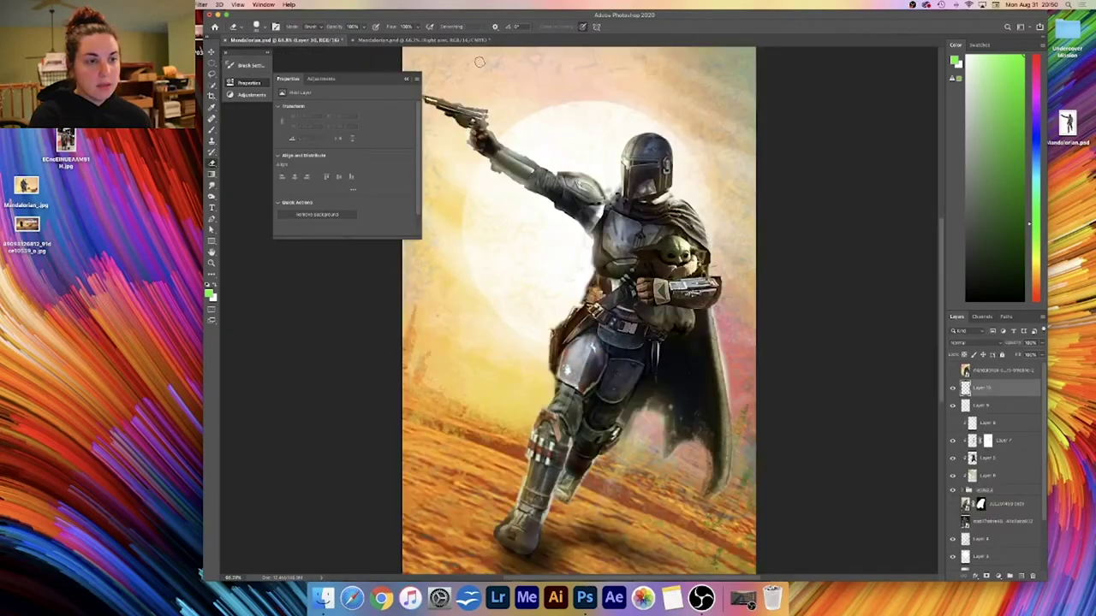
left_click(475, 41)
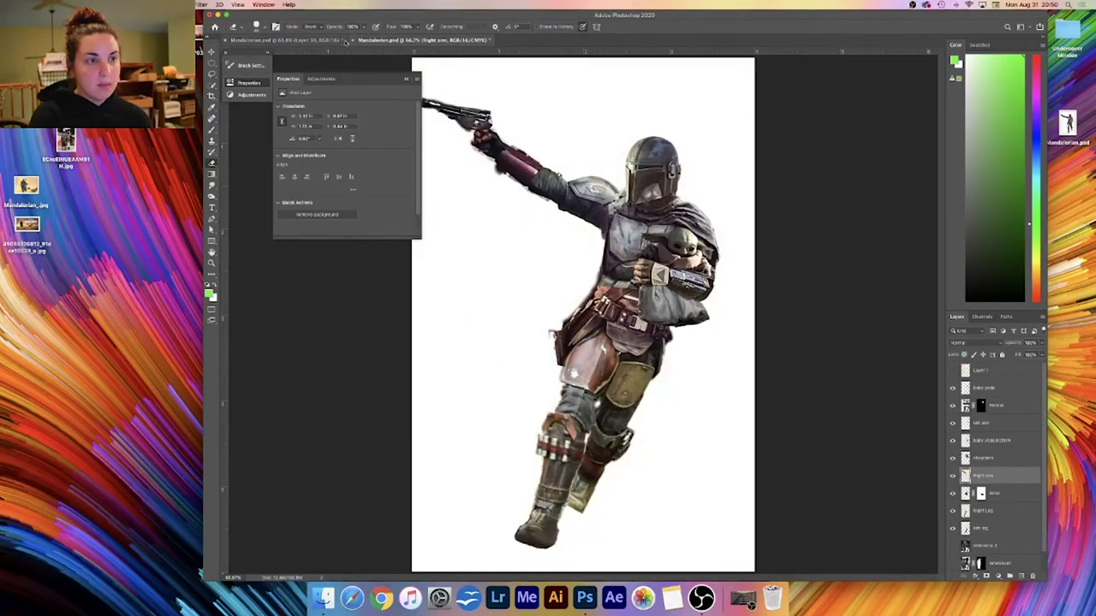
left_click(300, 40)
left_click(454, 41)
left_click(316, 41)
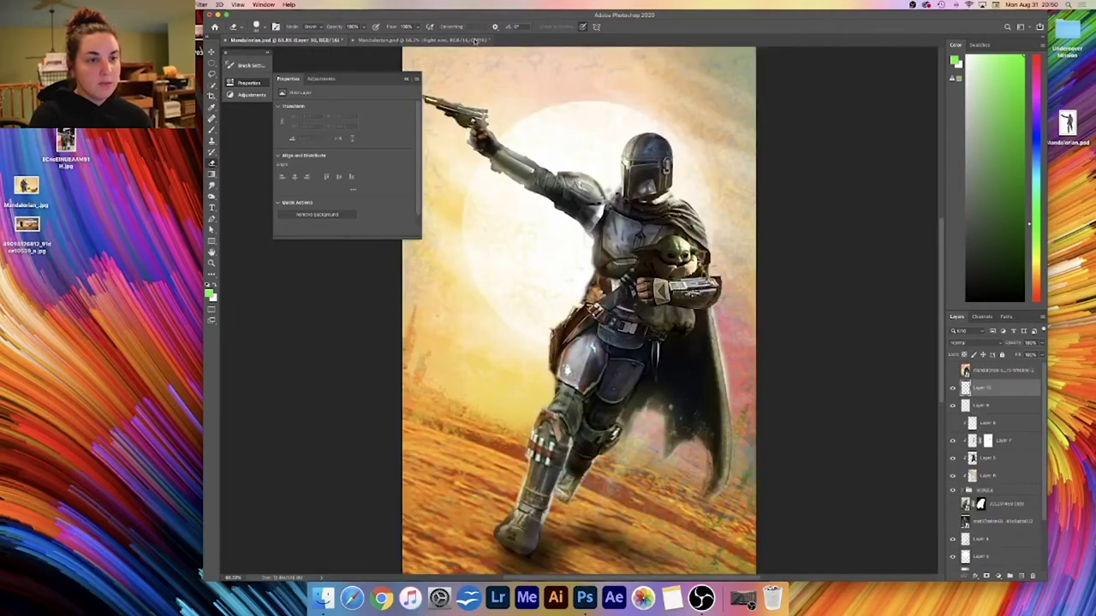
left_click(461, 41)
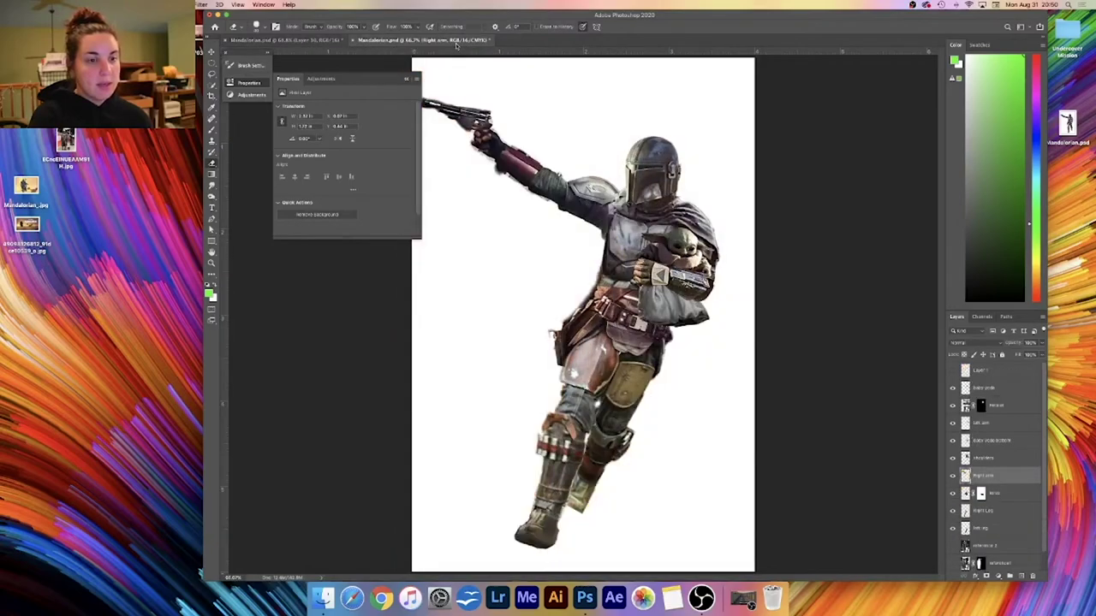
left_click(335, 41)
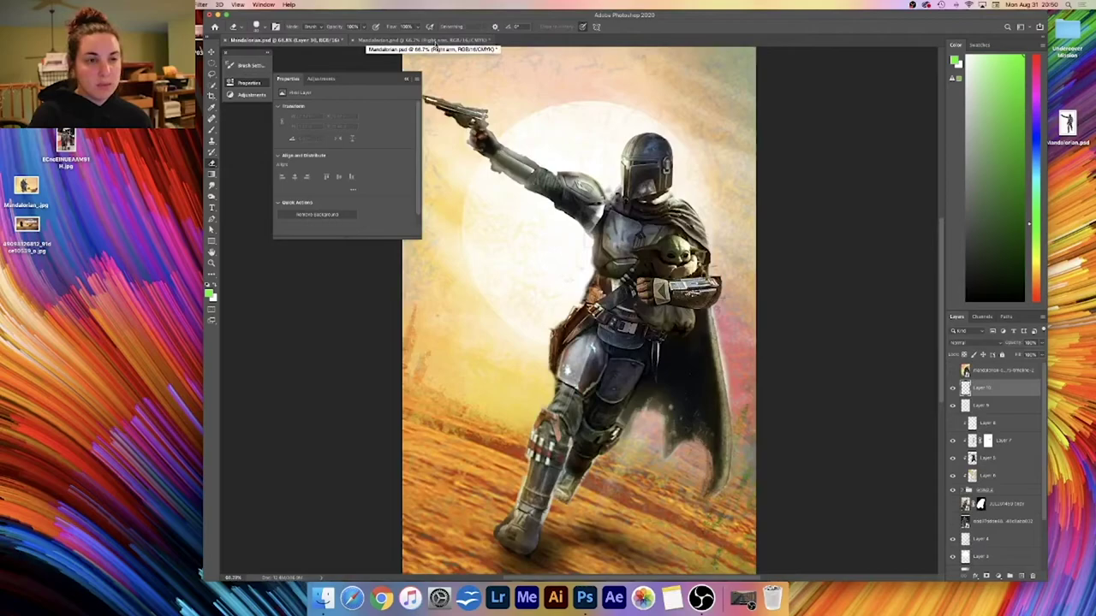
left_click(436, 41)
left_click(336, 41)
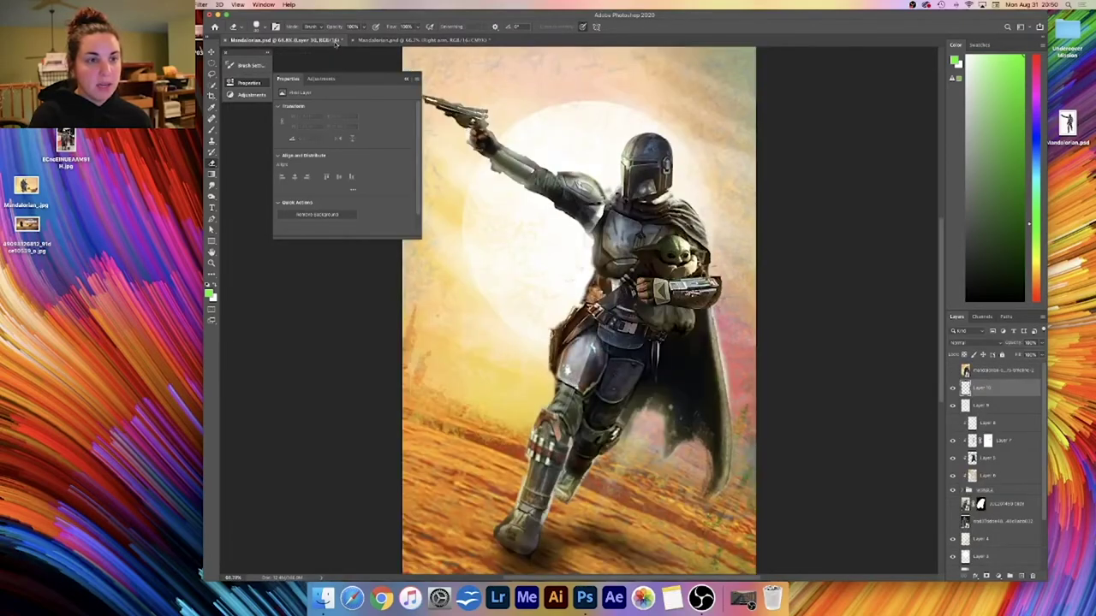
left_click(422, 41)
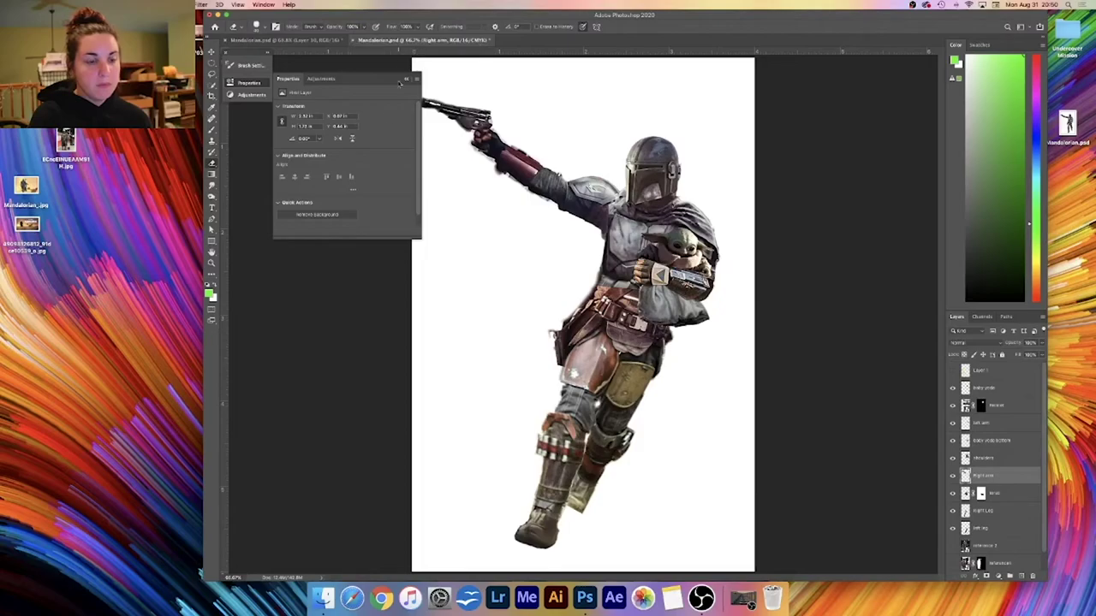
- Try warping the left leg layer so the rear foot bends upward behind the front leg
left_click(996, 529)
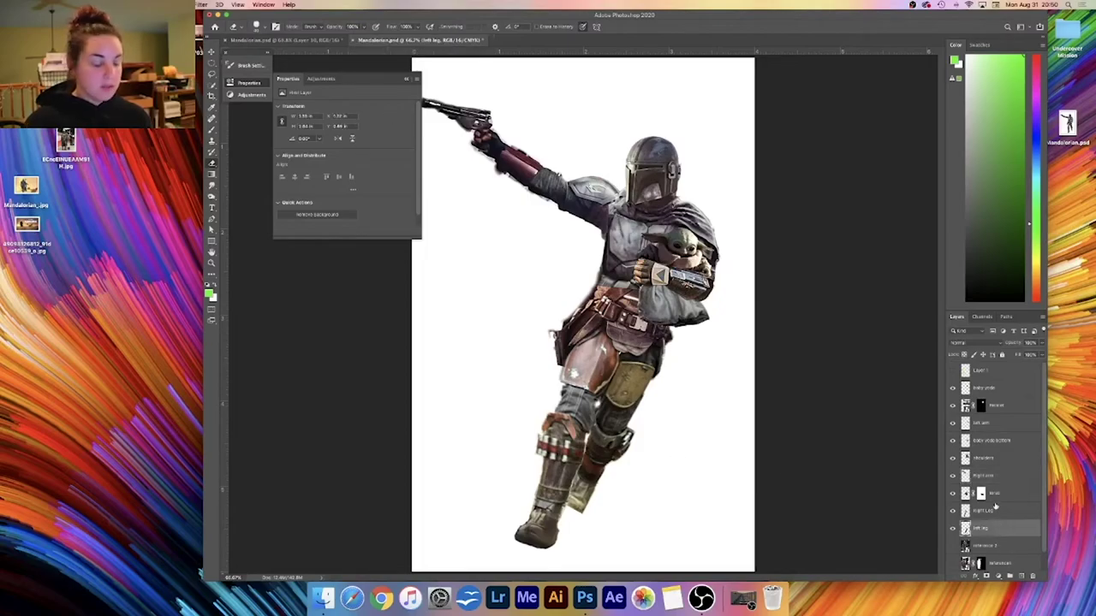
key("ctrl+t")
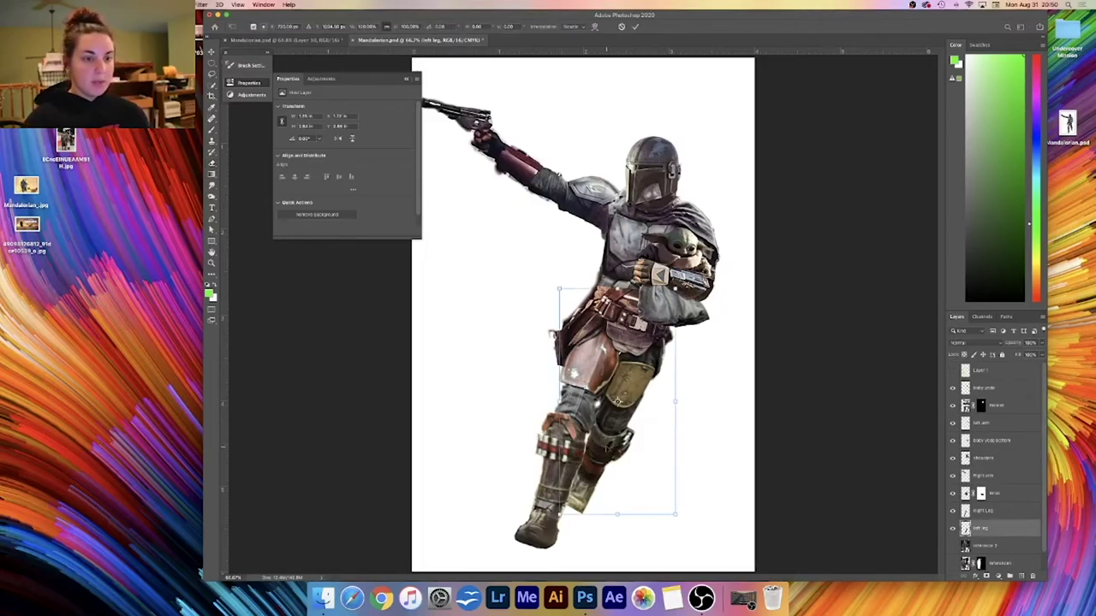
right_click(616, 420)
left_click(664, 478)
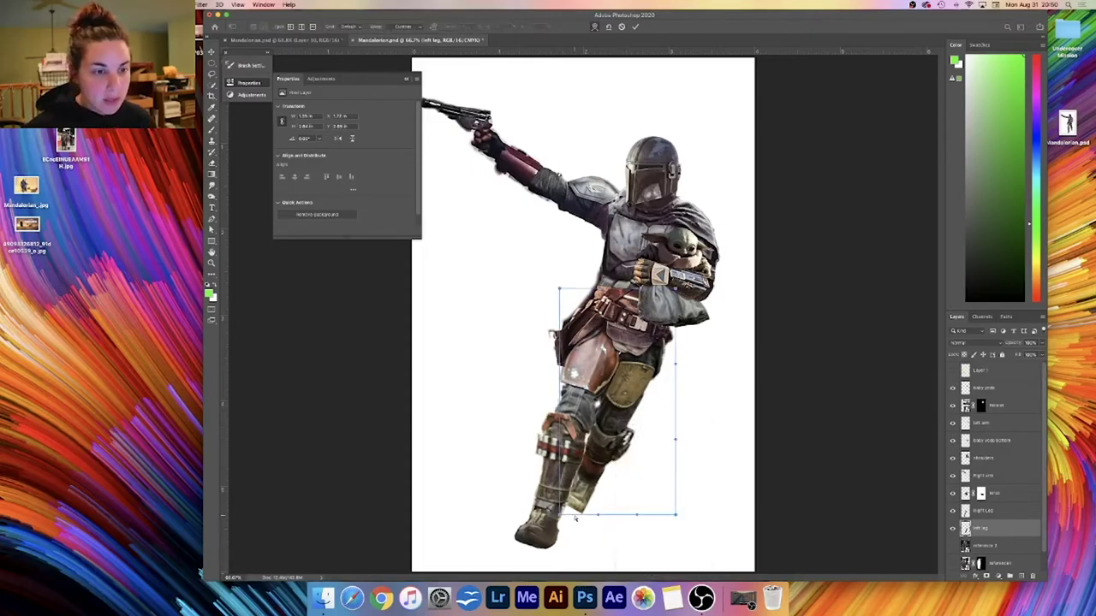
mouse_move(602, 488)
left_mouse_down()
mouse_move(605, 501)
mouse_move(610, 471)
left_mouse_up()
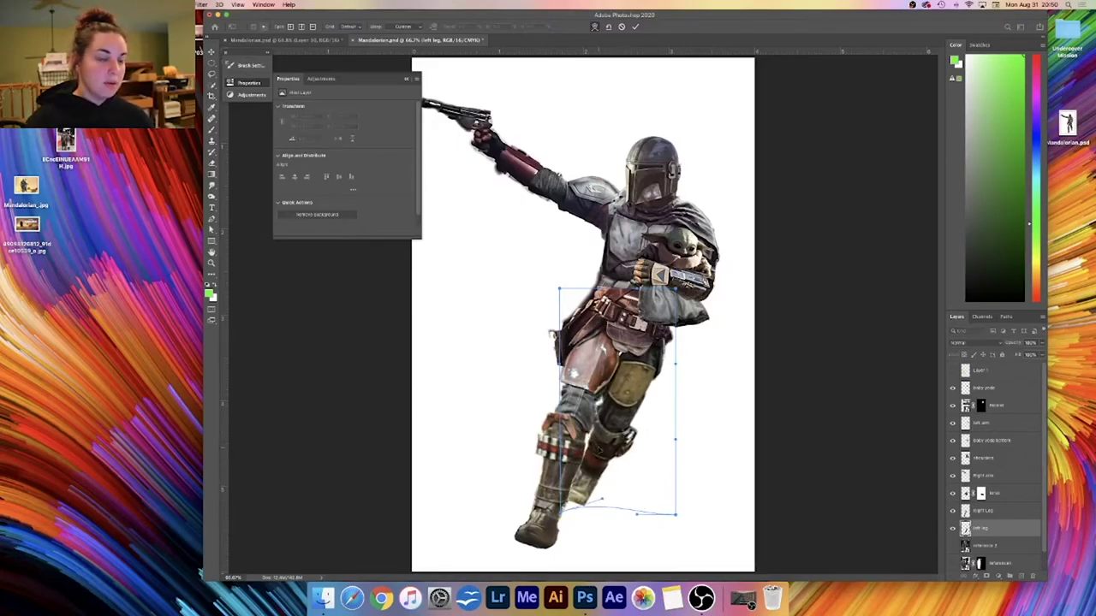
mouse_move(561, 513)
left_mouse_down()
mouse_move(553, 498)
mouse_move(579, 513)
left_mouse_up()
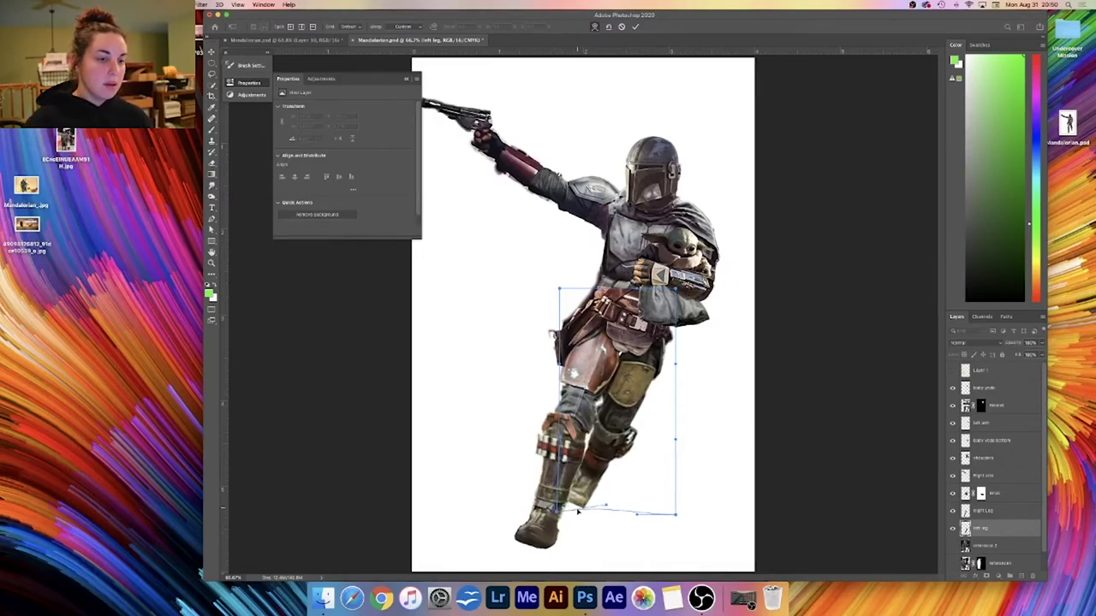
- Compare the rear leg with the finished poster, then warp the left leg layer slightly at the foot, undoing the last upward pull
left_click(328, 40)
left_click(413, 41)
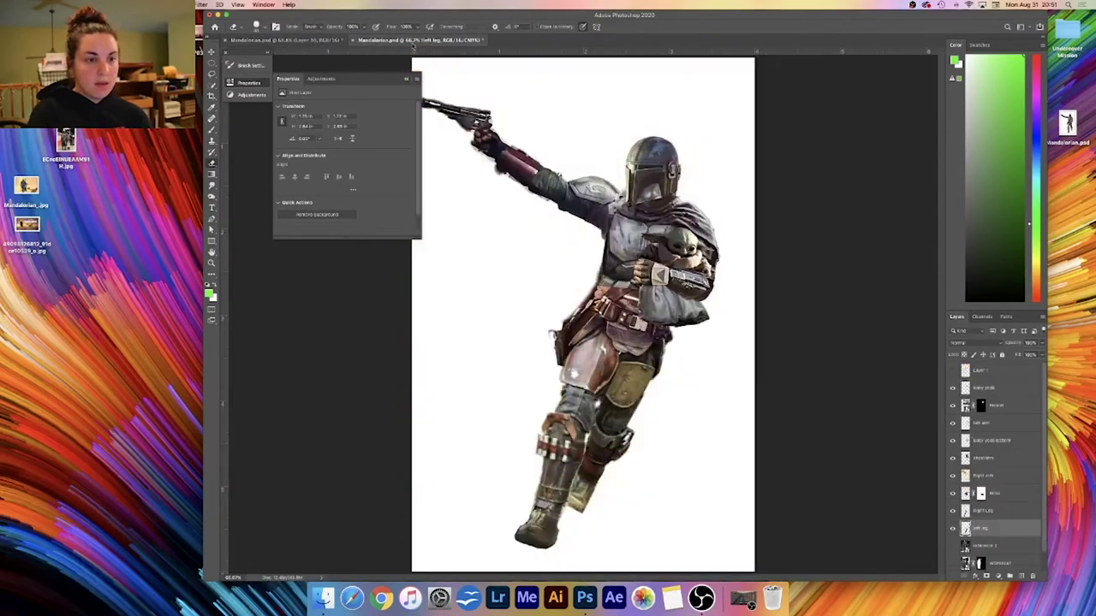
left_click(336, 40)
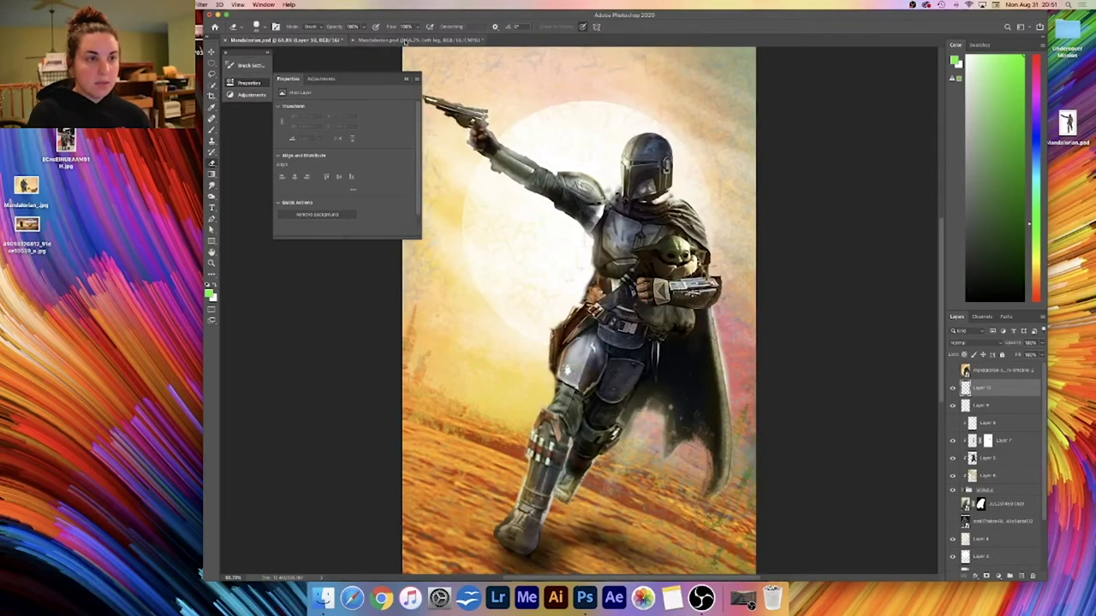
left_click(406, 41)
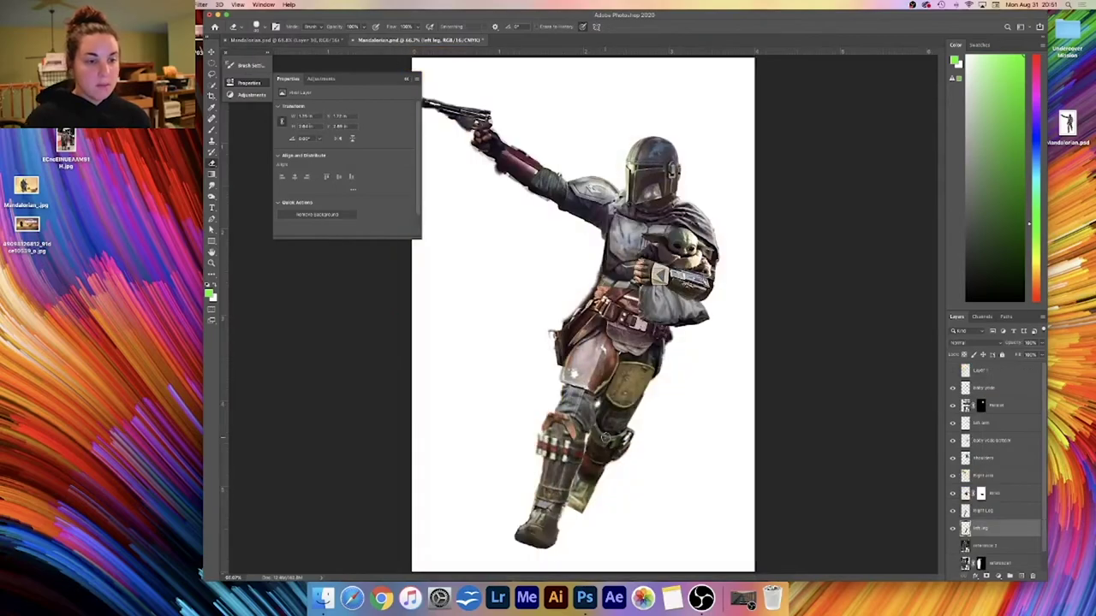
key("super+t")
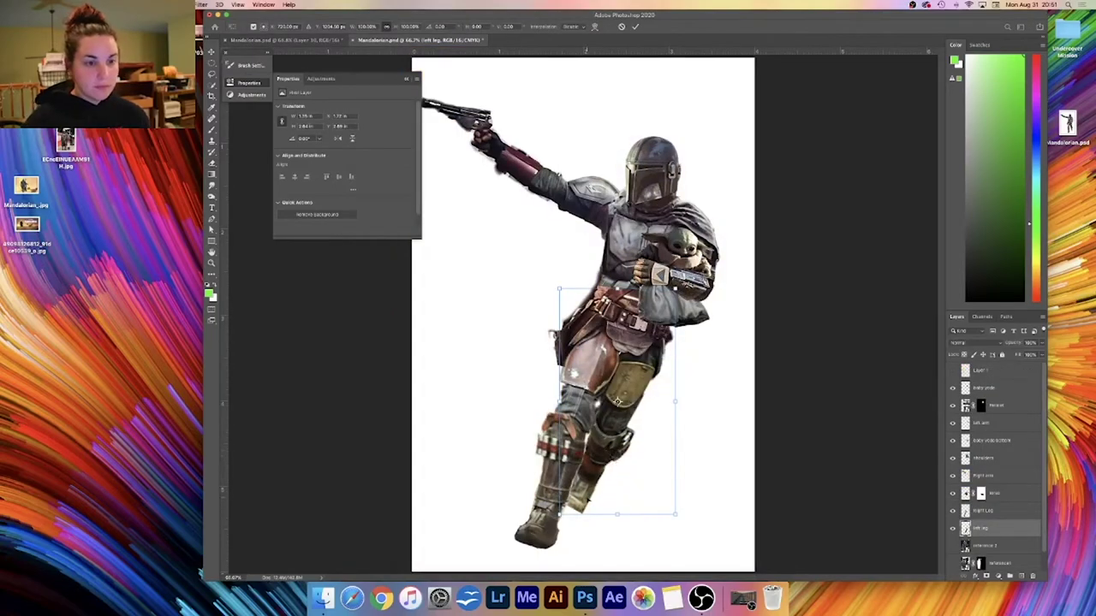
right_click(588, 422)
left_click(601, 479)
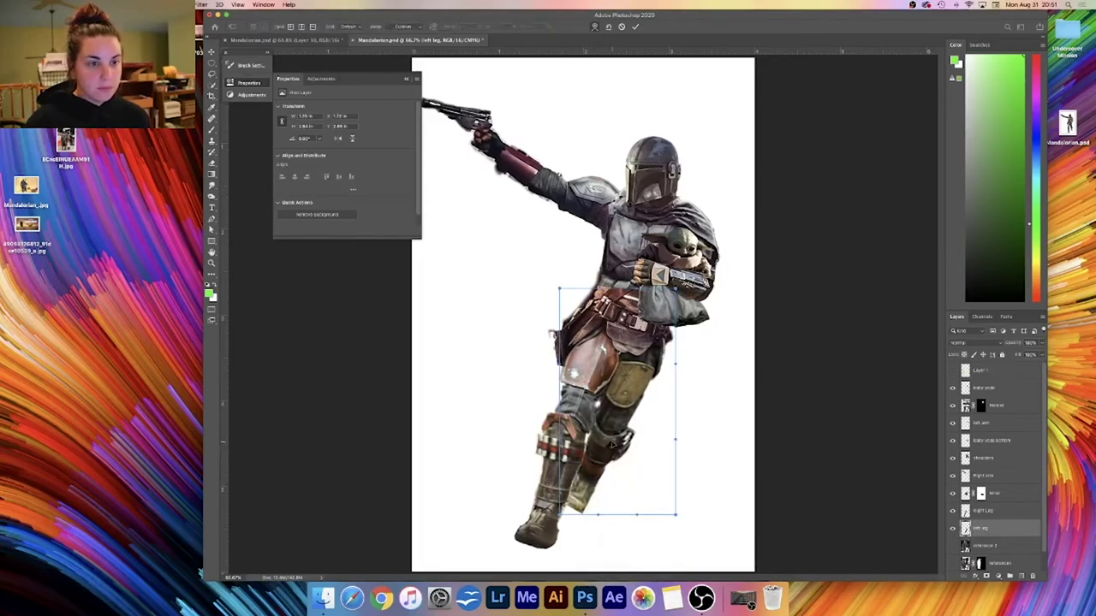
left_click_drag(564, 514, 600, 508)
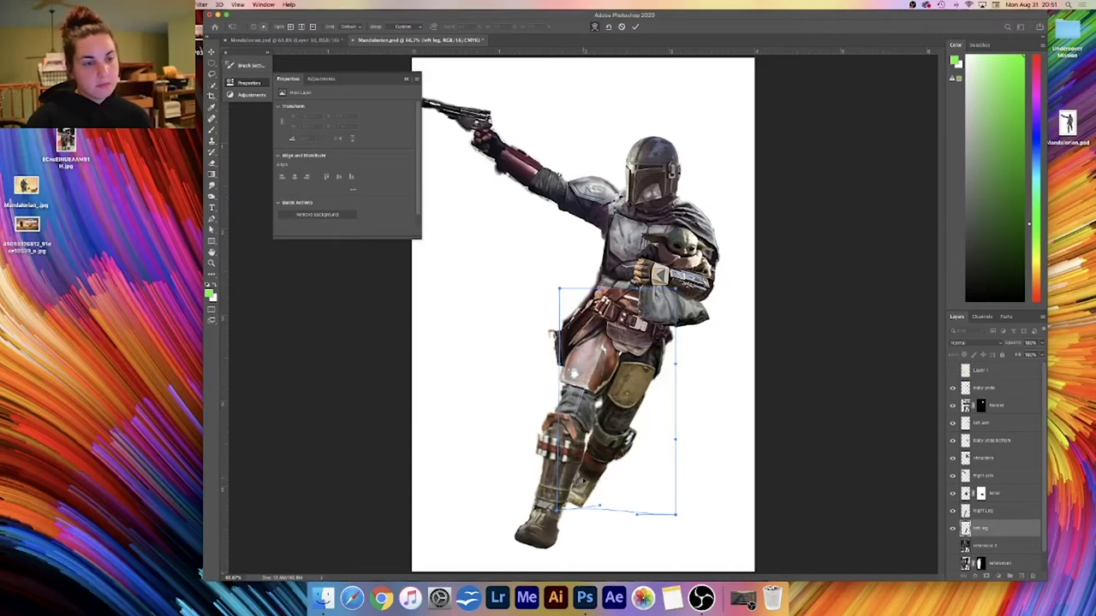
key("super+z")
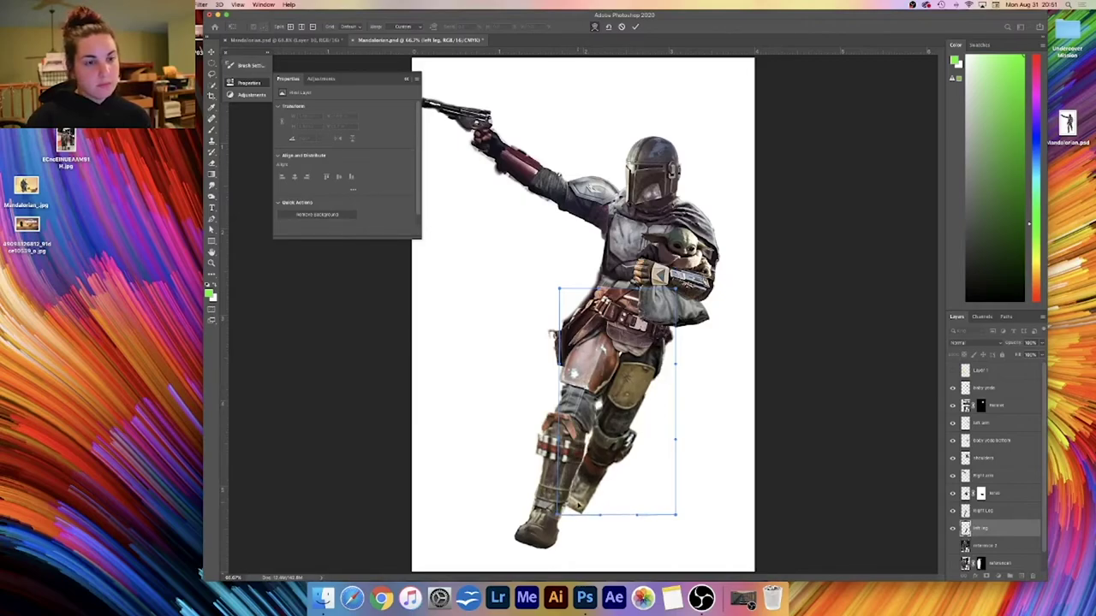
key("Return")
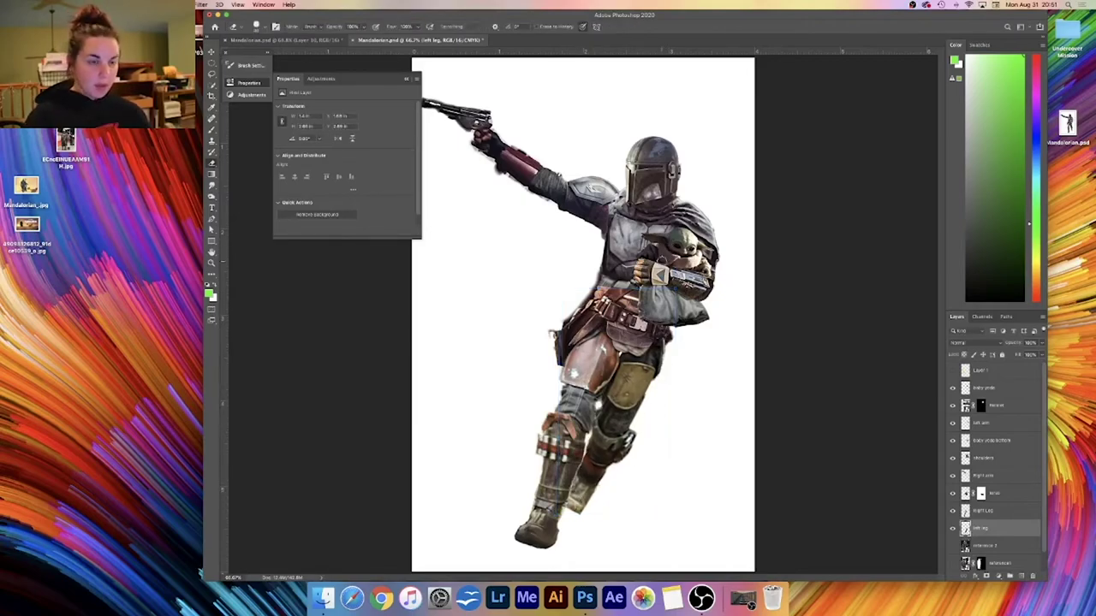
- Compare the assembled figure's proportions and head position with the finished poster, alternating between both documents
left_click(334, 40)
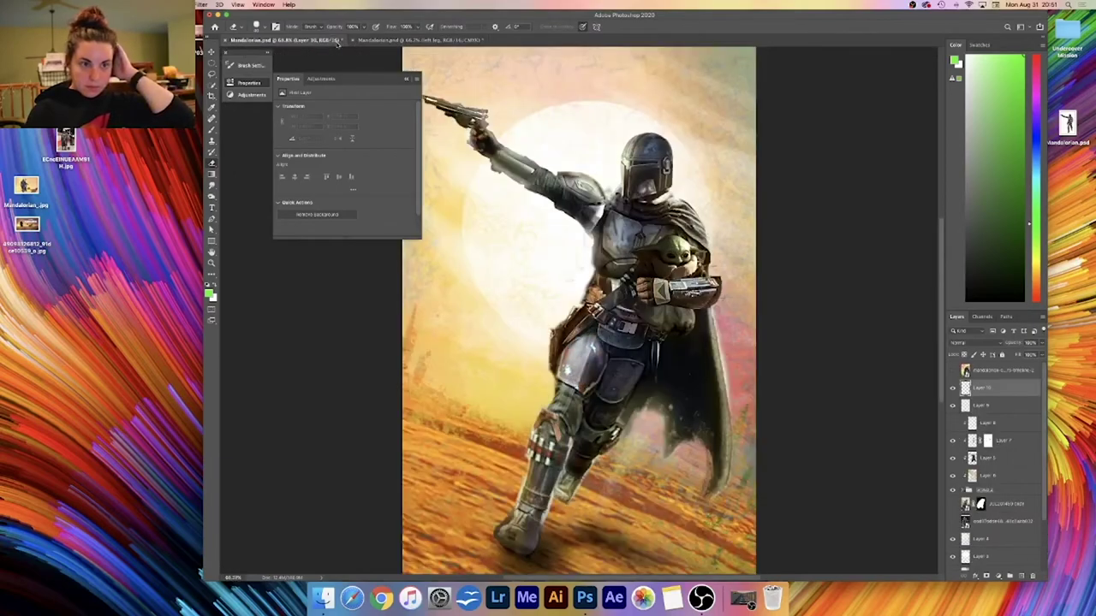
left_click(406, 43)
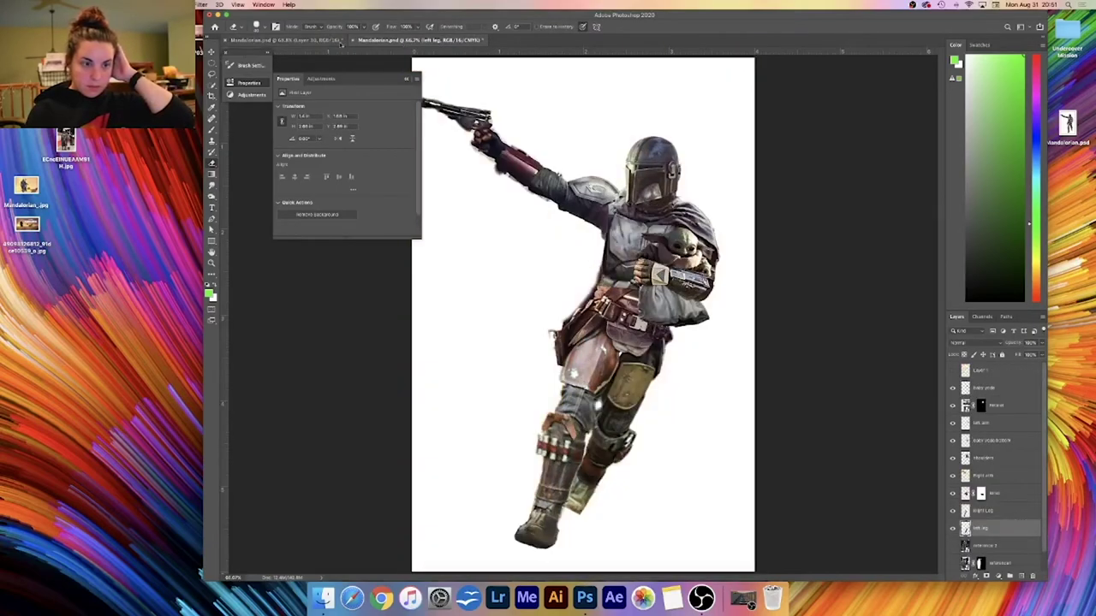
left_click(338, 41)
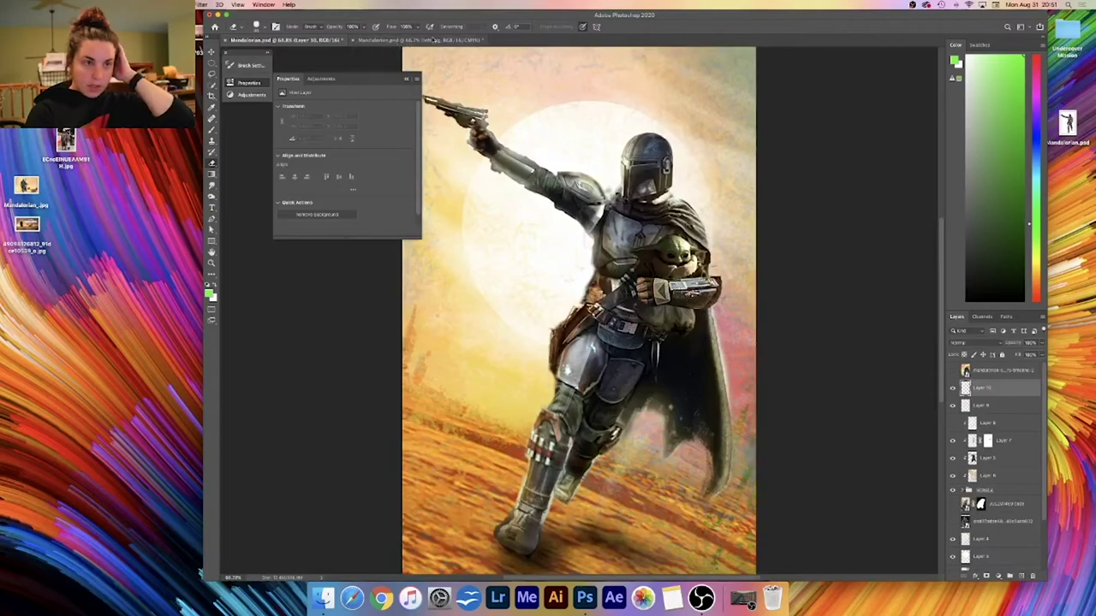
left_click(420, 43)
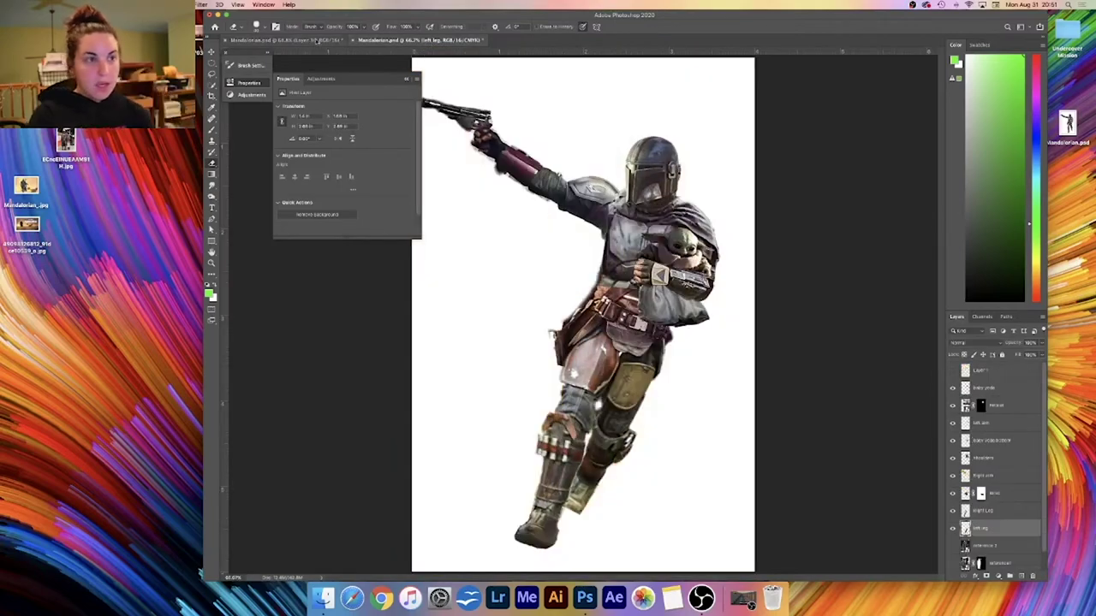
left_click(334, 43)
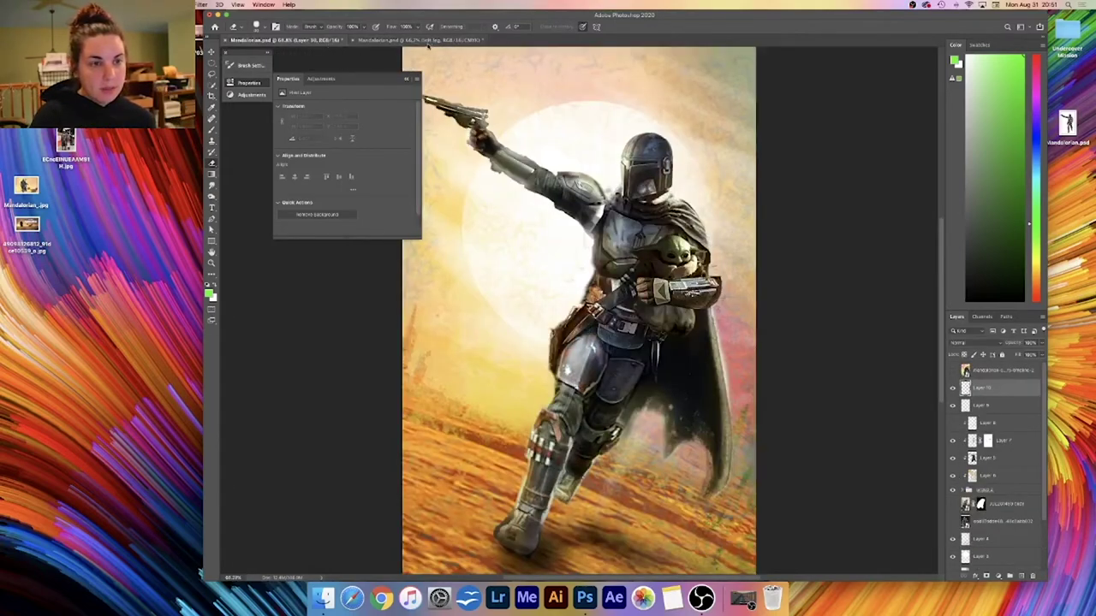
left_click(428, 43)
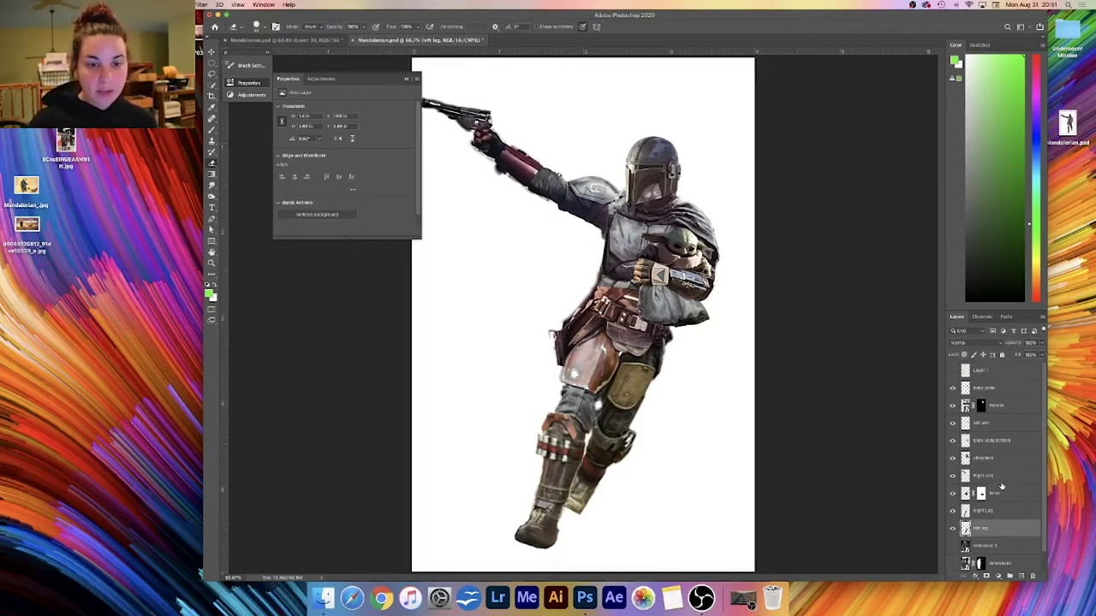
- Move the helmet layer slightly higher above the shoulders and adjust its tilt with a small free transform
left_click(997, 412)
key("v")
left_click_drag(647, 183, 646, 170)
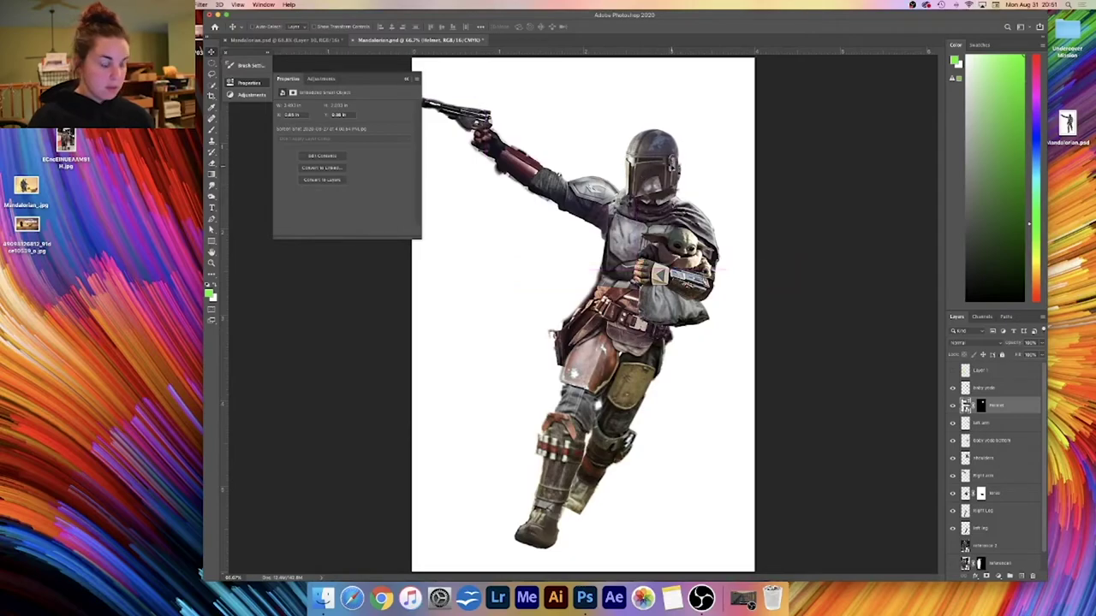
key("super+t")
left_click_drag(814, 148, 827, 130)
left_click_drag(682, 154, 682, 152)
key("Return")
- Touch up the neck area using the helmet's layer mask and the eraser on the shoulders layer, and save the document
left_click(981, 406)
key("b")
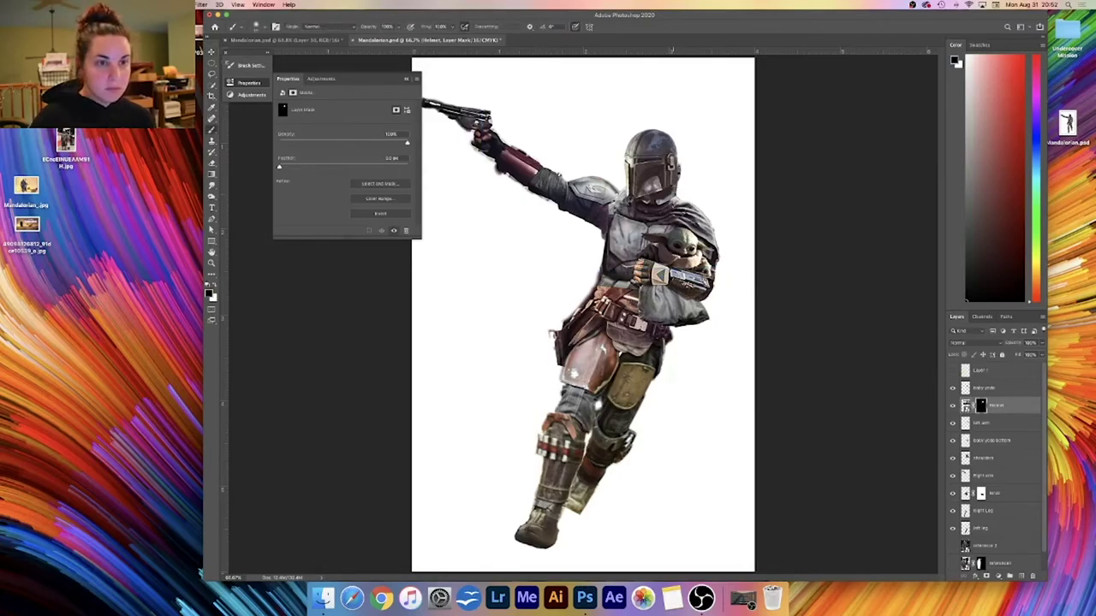
key("x")
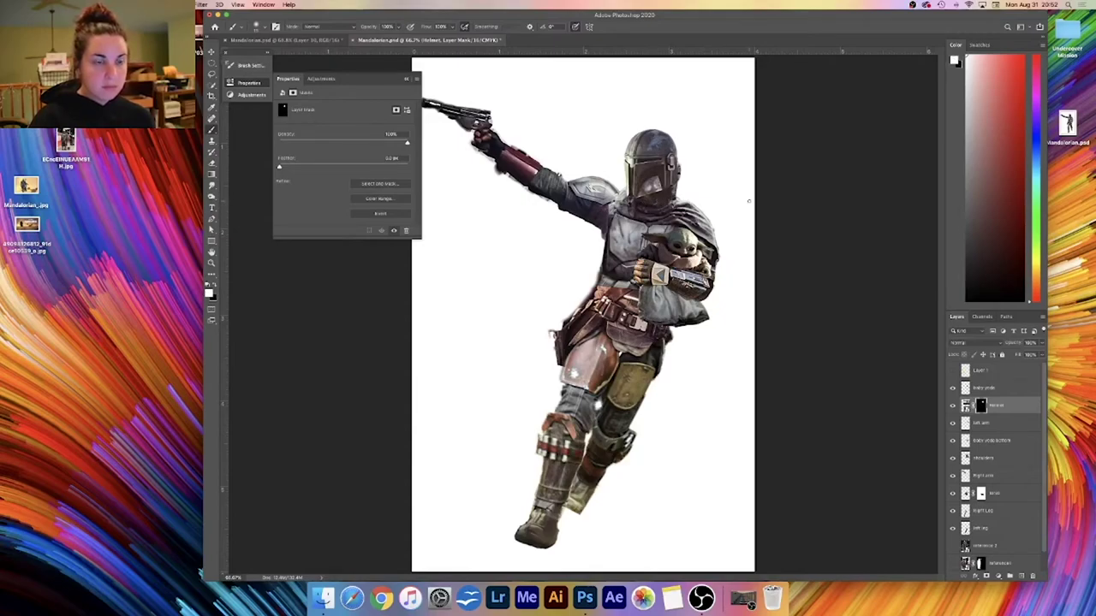
left_click(984, 458)
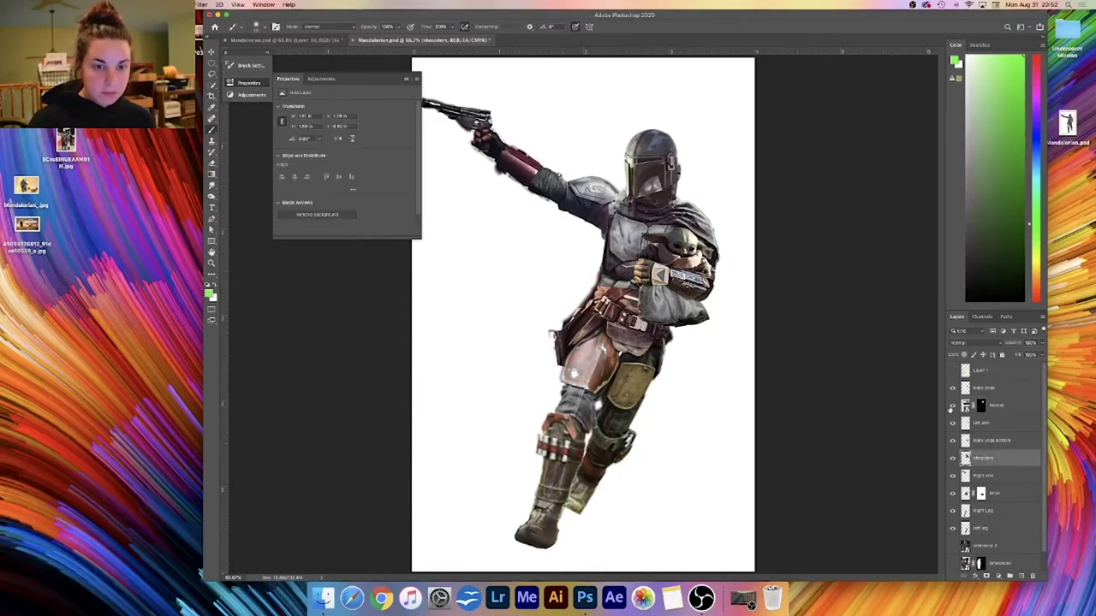
key("e")
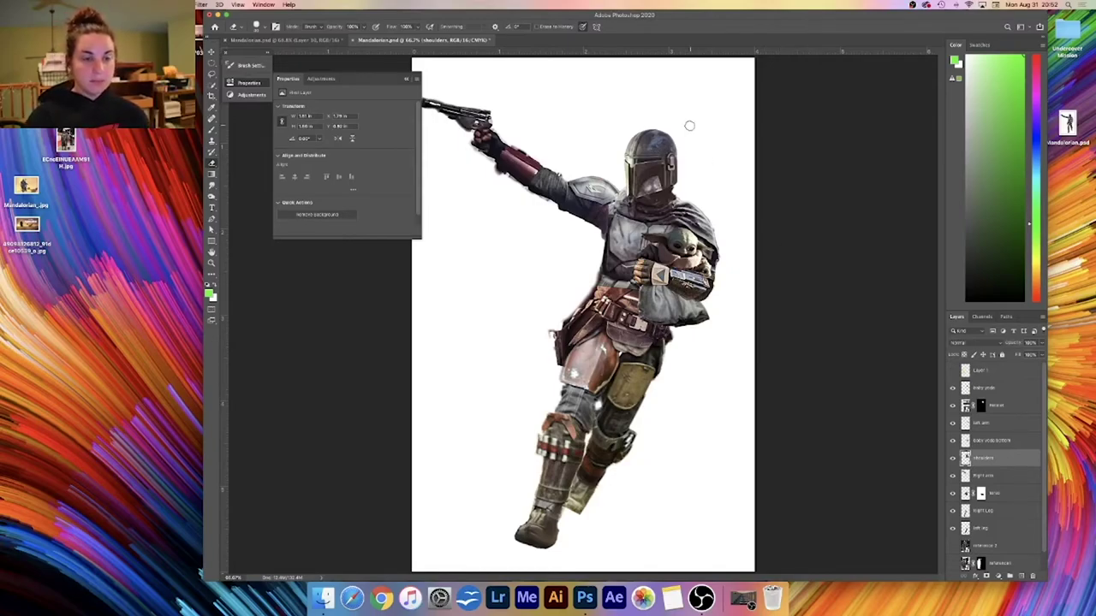
key("super+s")
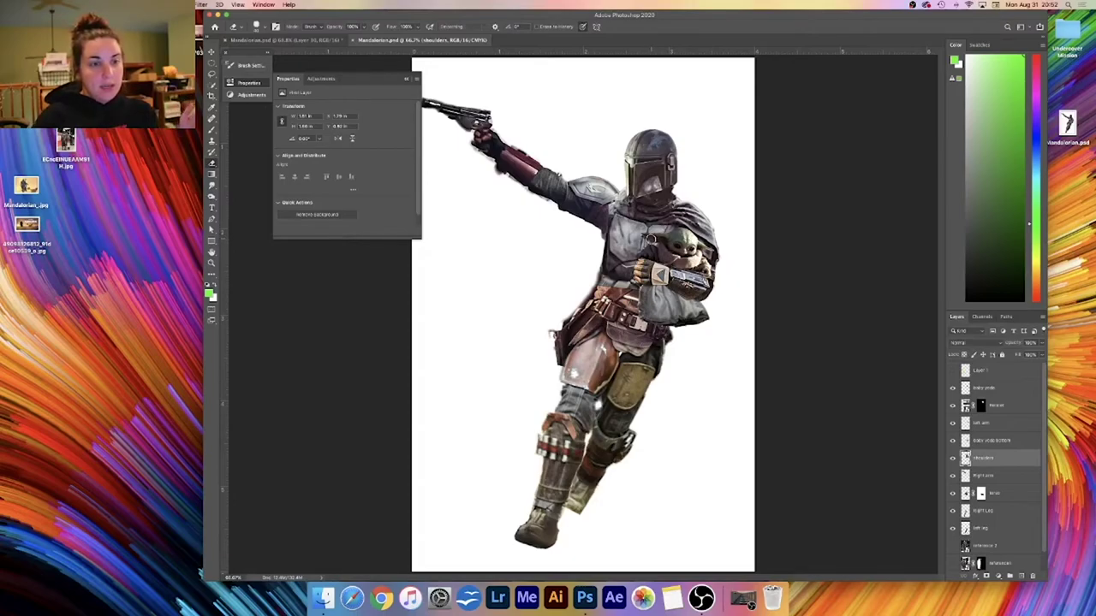
- Fit the whole canvas in view, collapse the Properties panel, and move the loose desktop image out of the way
key("super+minus")
key("super+minus")
left_click(407, 79)
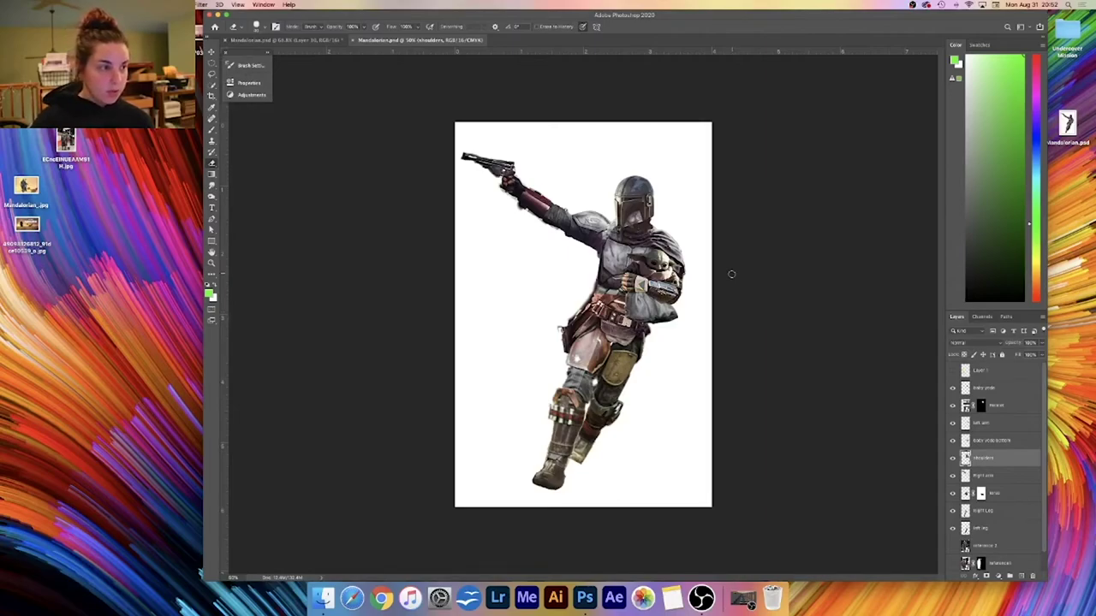
left_click(128, 195)
left_click(331, 44)
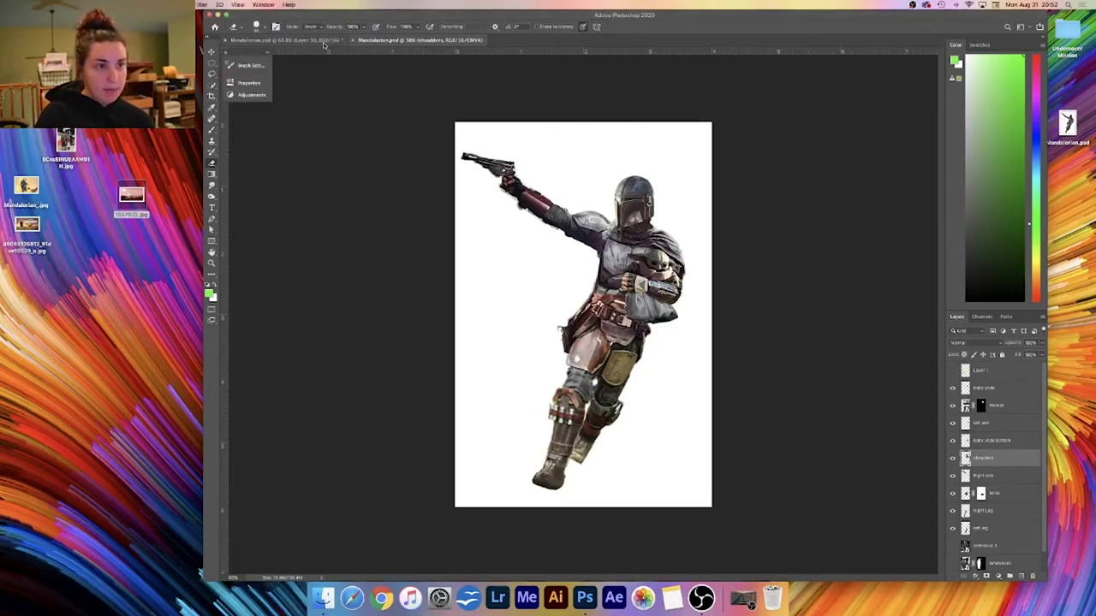
left_click_drag(132, 194, 180, 90)
- Compare the white-backed figure with the finished poster's desert and sun background
left_click(312, 40)
left_click(315, 41)
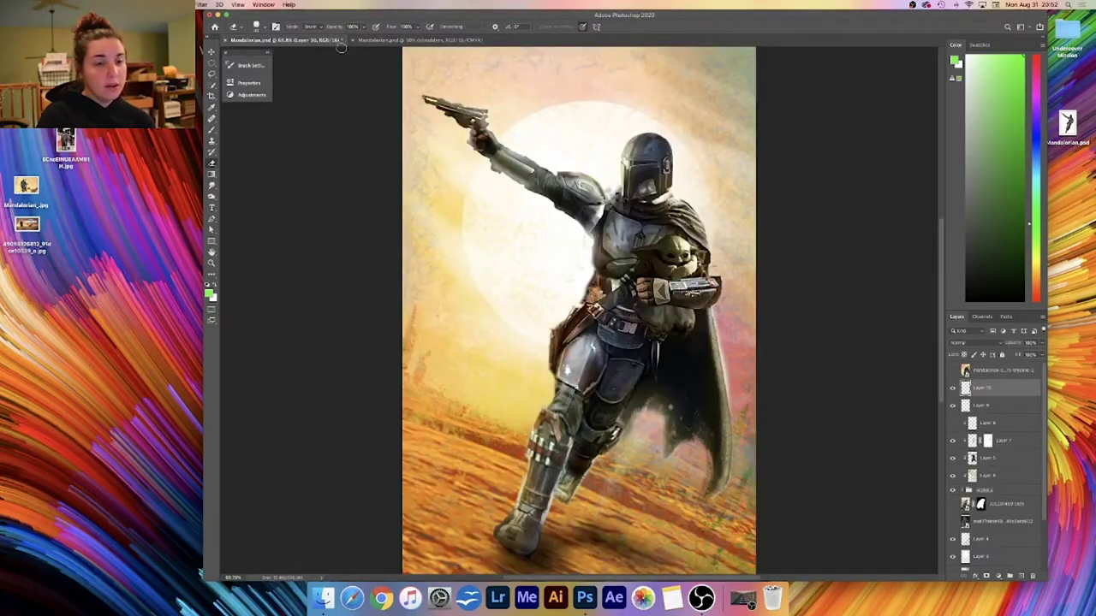
left_click(367, 40)
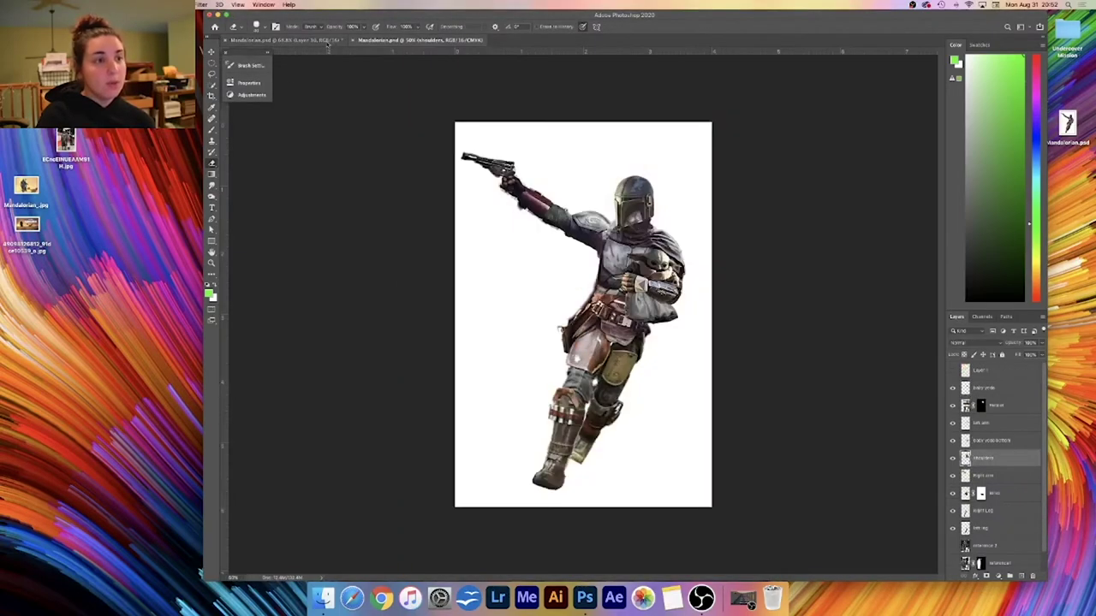
left_click(328, 42)
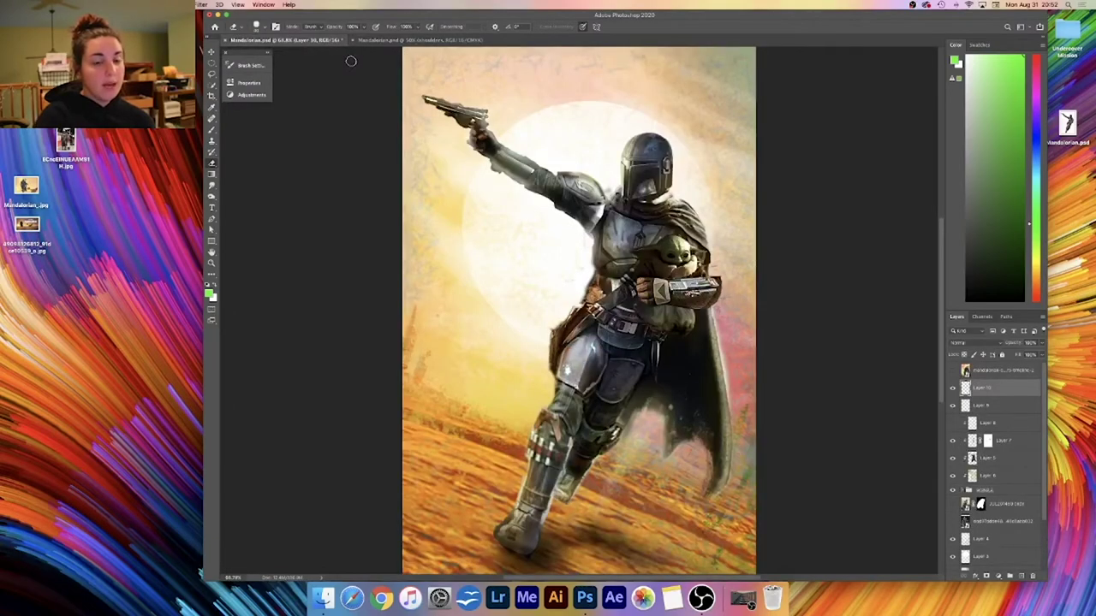
- Float the finished poster's window, check its background layers, and copy Layer 4 down through Layer 2 into the figure document
scroll(1019, 428, "down", 5)
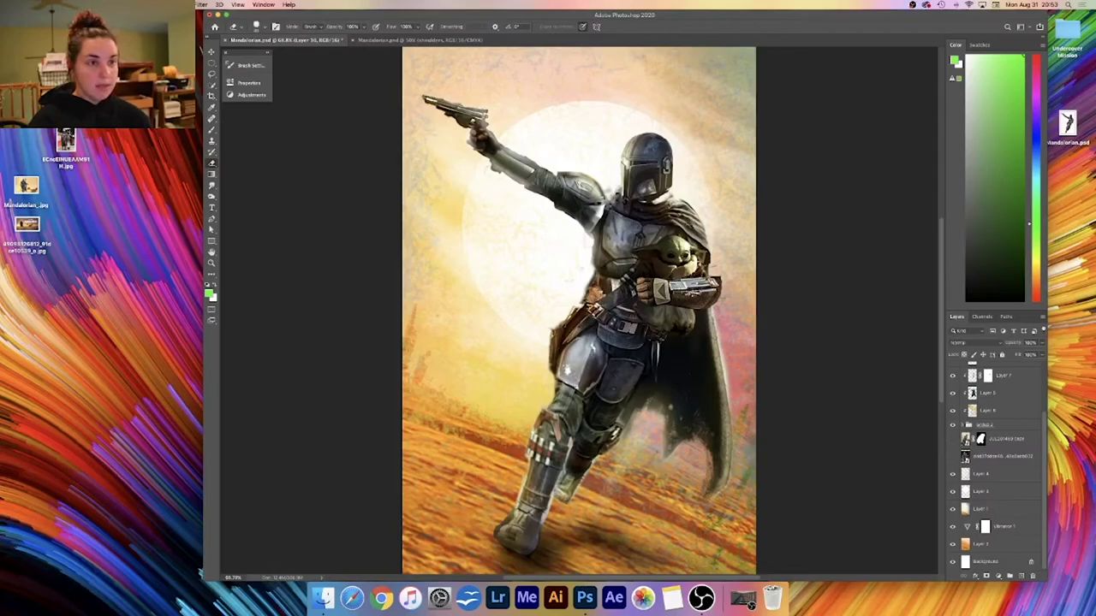
left_click_drag(338, 41, 442, 66)
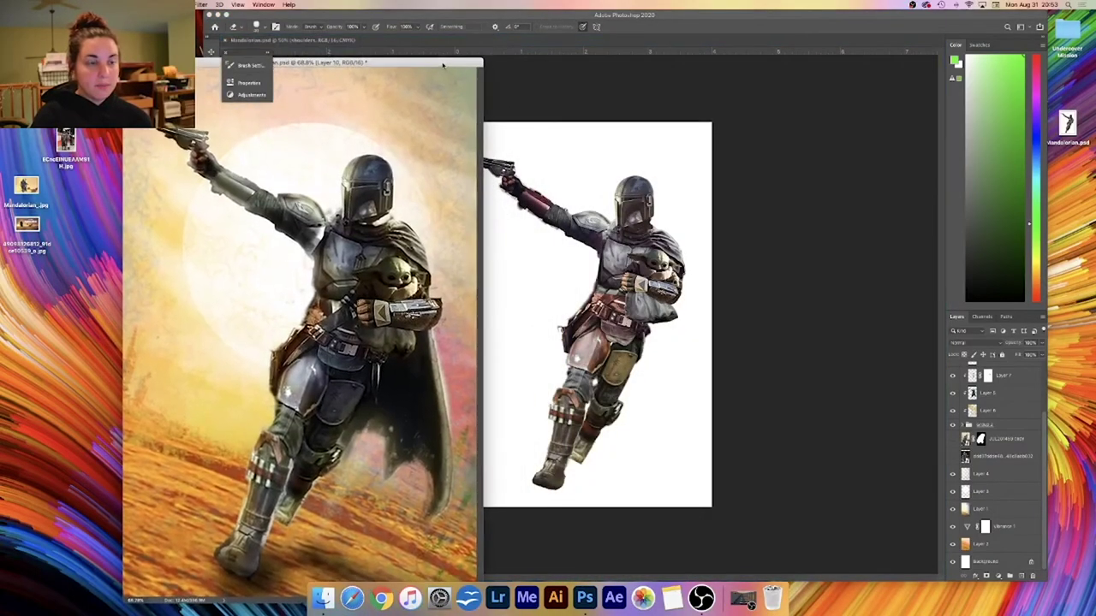
left_click(998, 475)
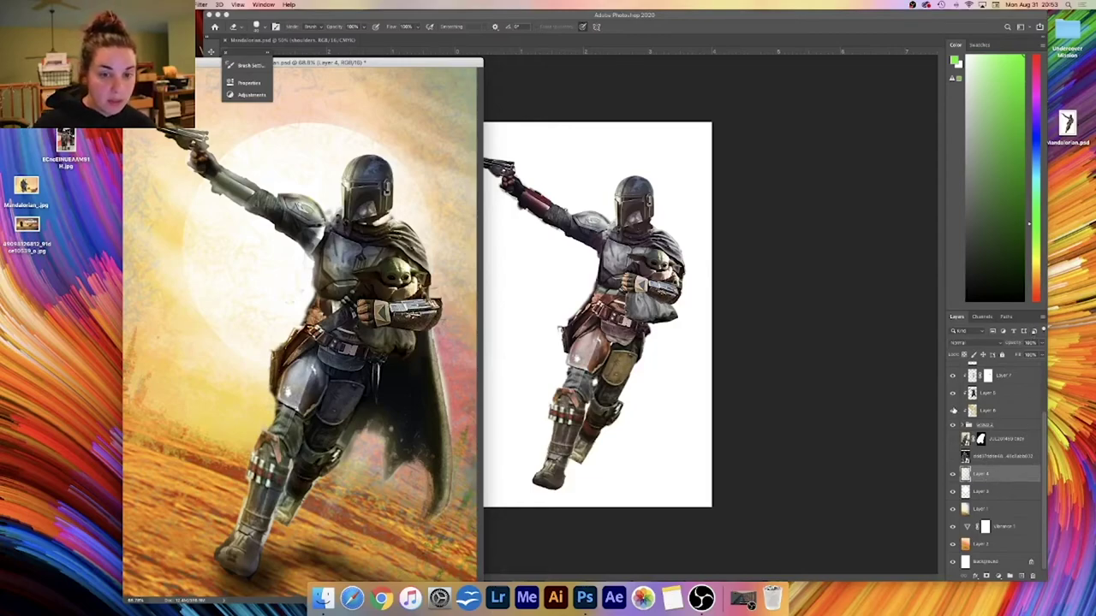
left_click(952, 411)
left_click(952, 412)
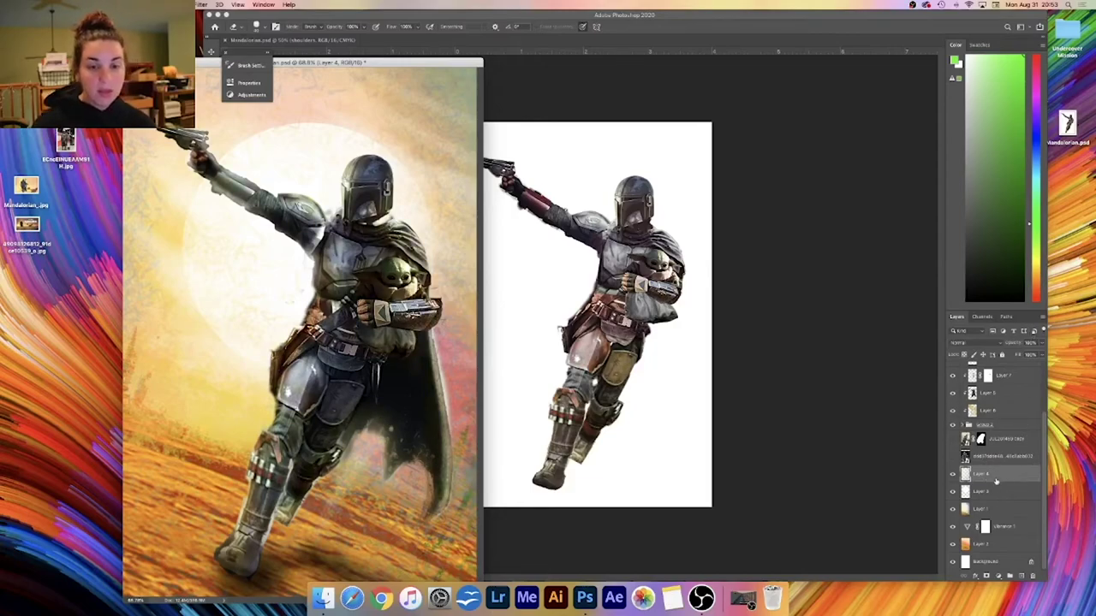
left_click(952, 473)
left_click(952, 473)
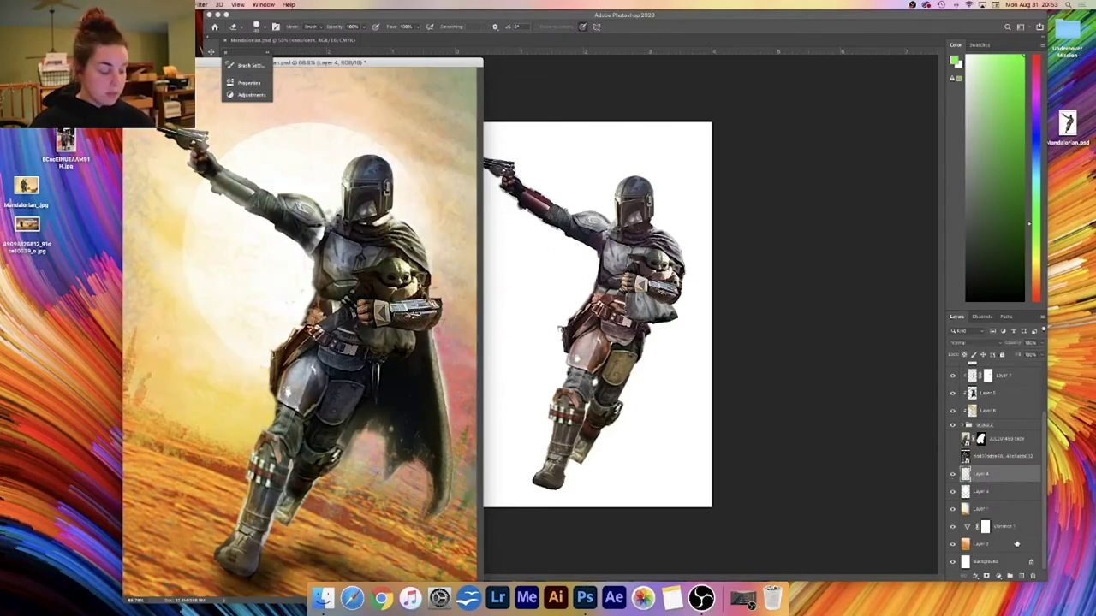
left_click(1004, 546, "shift")
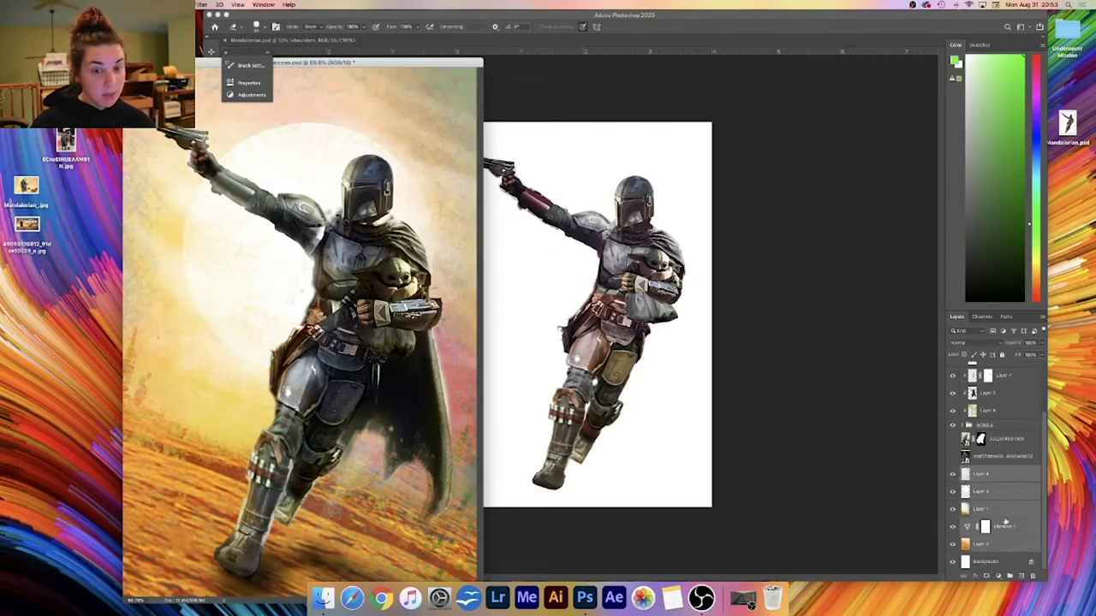
left_click_drag(1000, 474, 682, 390)
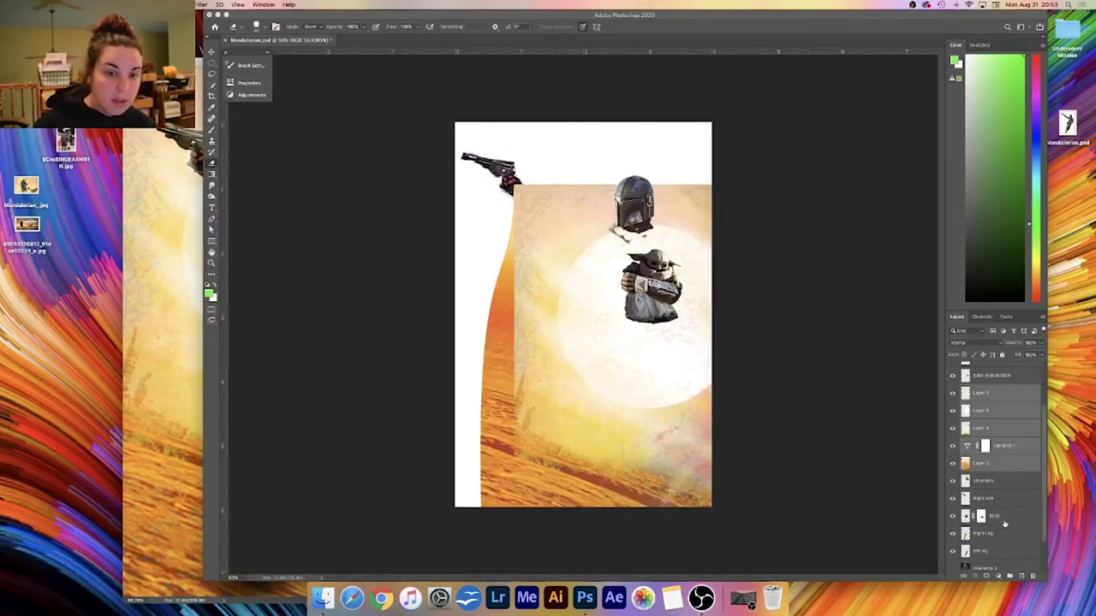
- Group the copied background layers and name the group background
left_click(1010, 577)
double_click(983, 425)
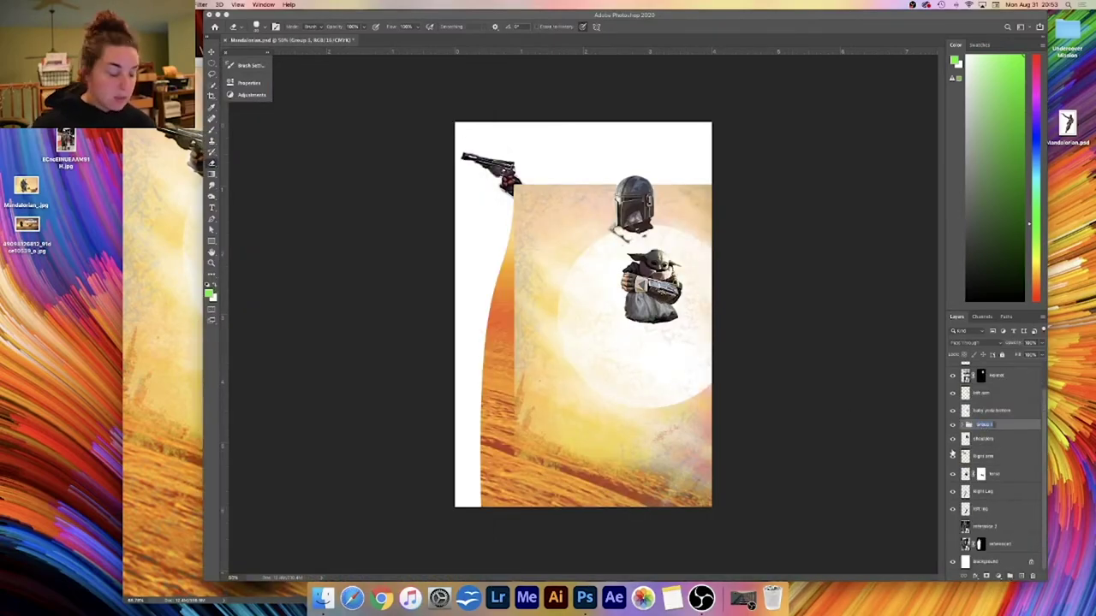
type("background")
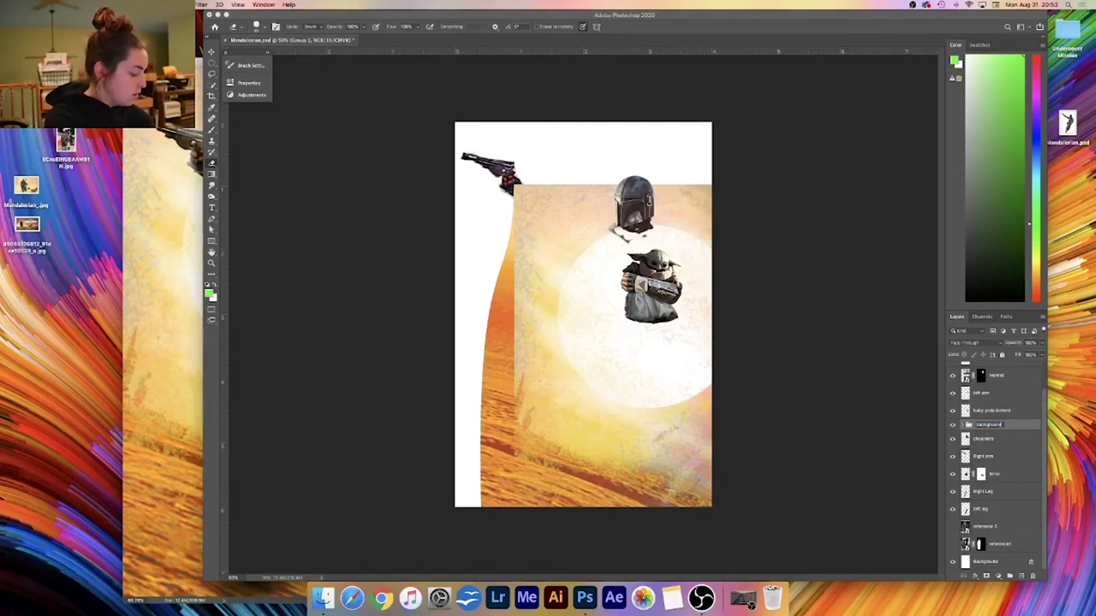
key("Return")
- Place the background group beneath the left leg layer and shift the artwork to fill the canvas behind the figure
left_click_drag(991, 421, 985, 517)
key("v")
mouse_move(697, 432)
left_mouse_down()
mouse_move(652, 336)
mouse_move(658, 384)
left_mouse_up()
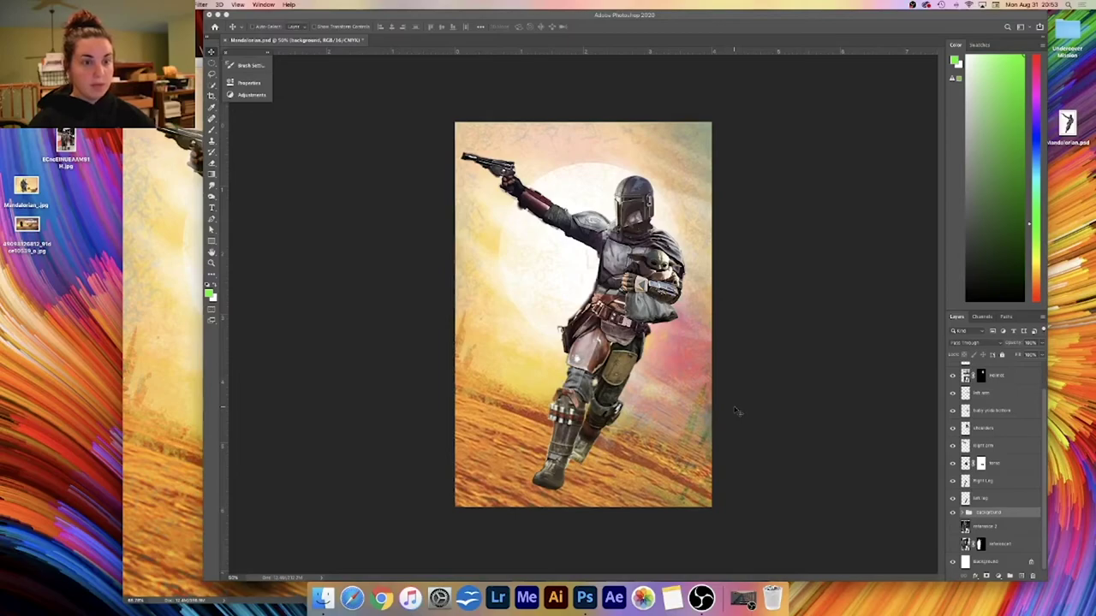
- Dock the floating poster window back as a tab beside the figure document, keeping it open
key("super+w")
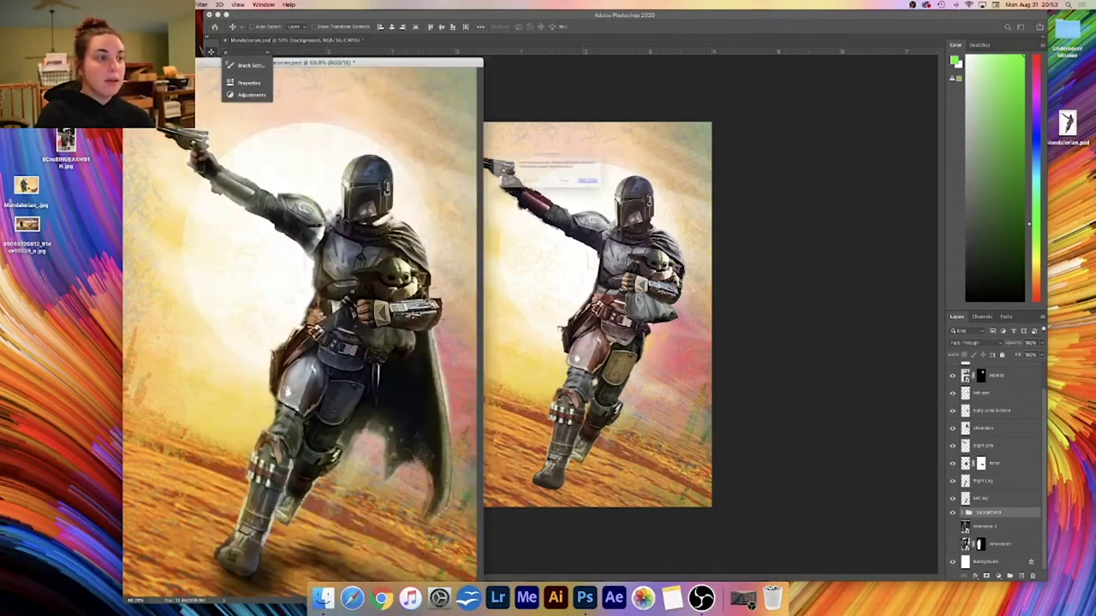
left_click(578, 190)
left_click_drag(385, 67, 484, 57)
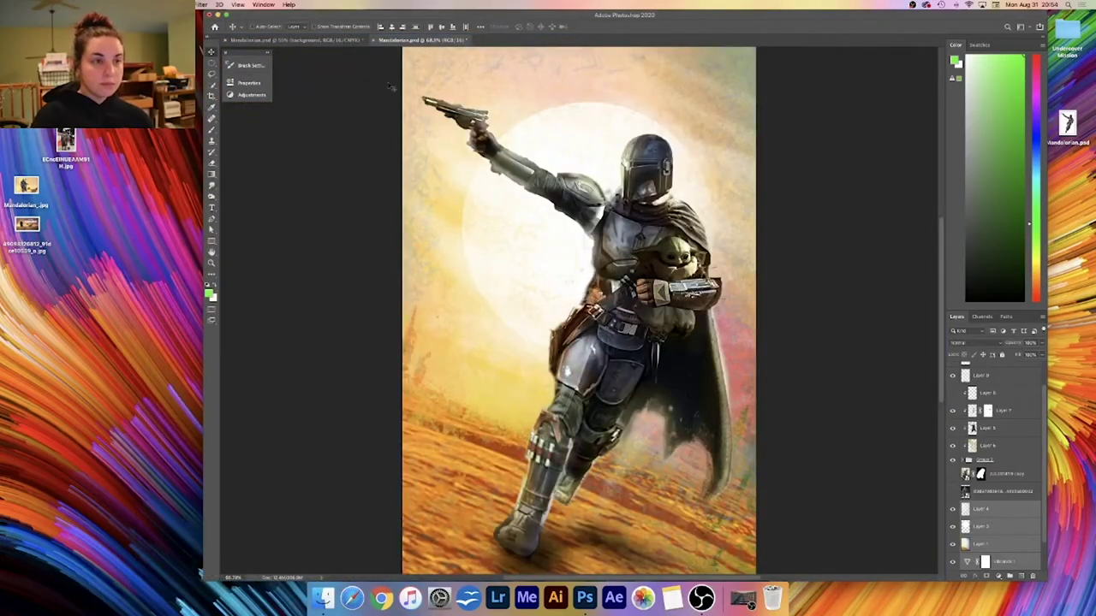
- Compare the figure on its new background with the finished poster, alternating between both documents
left_click(316, 40)
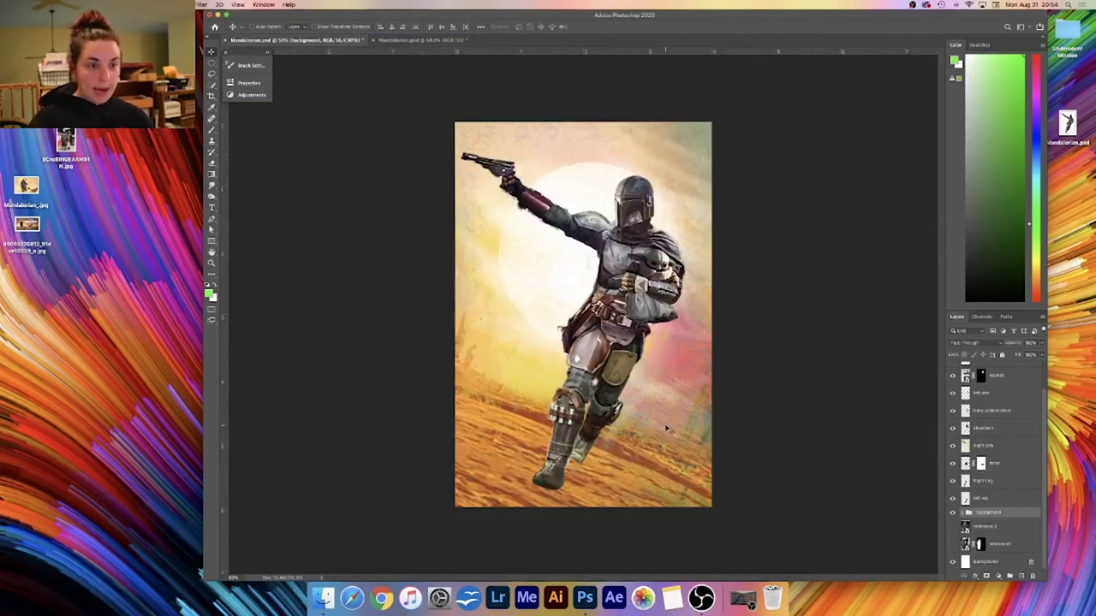
left_click(408, 41)
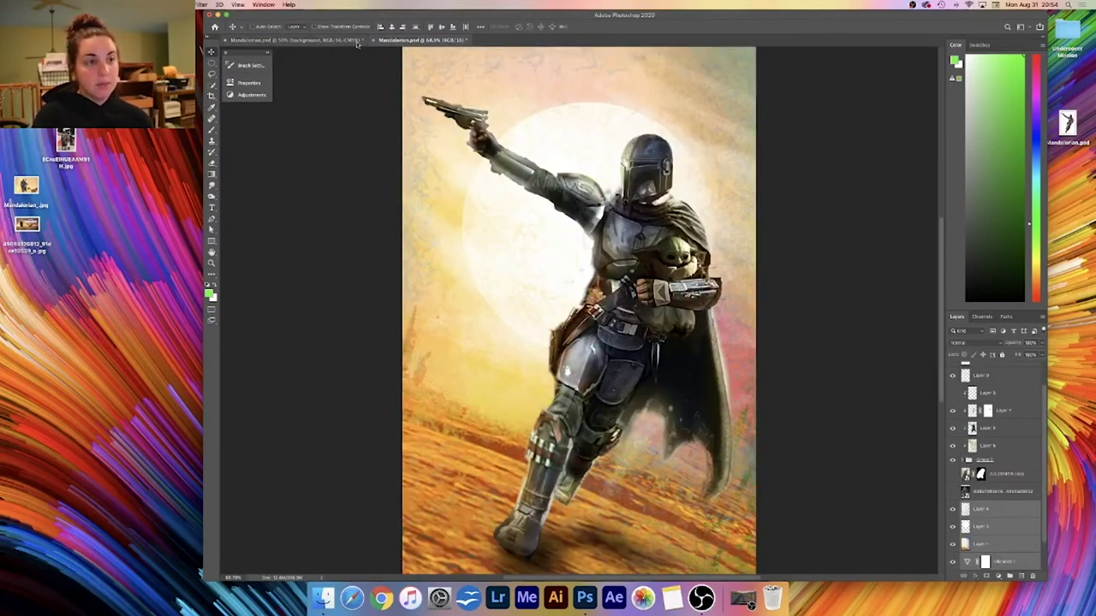
left_click(358, 41)
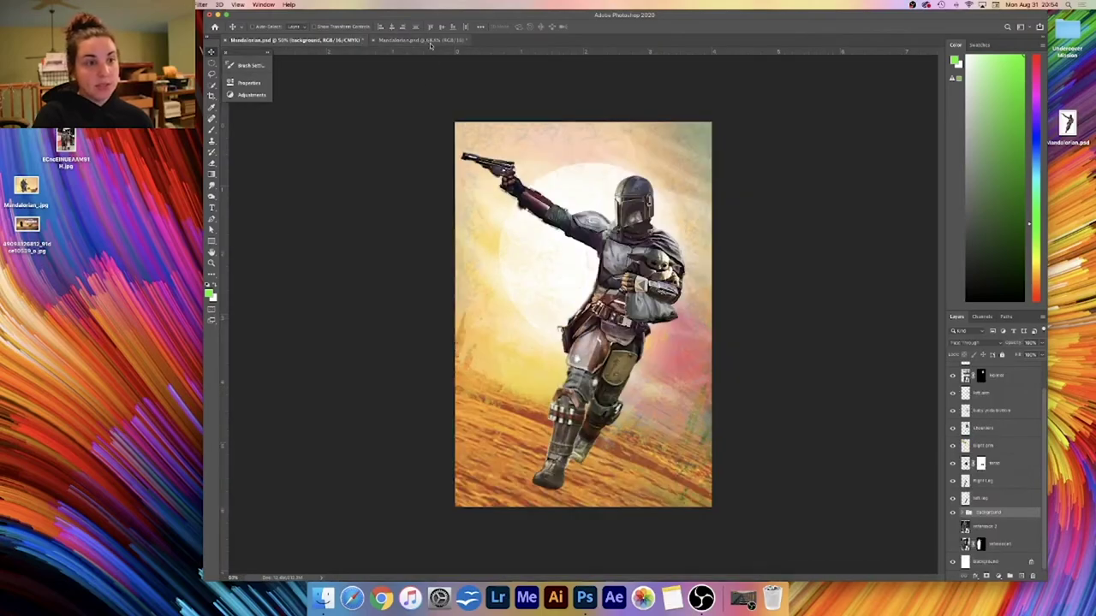
left_click(431, 41)
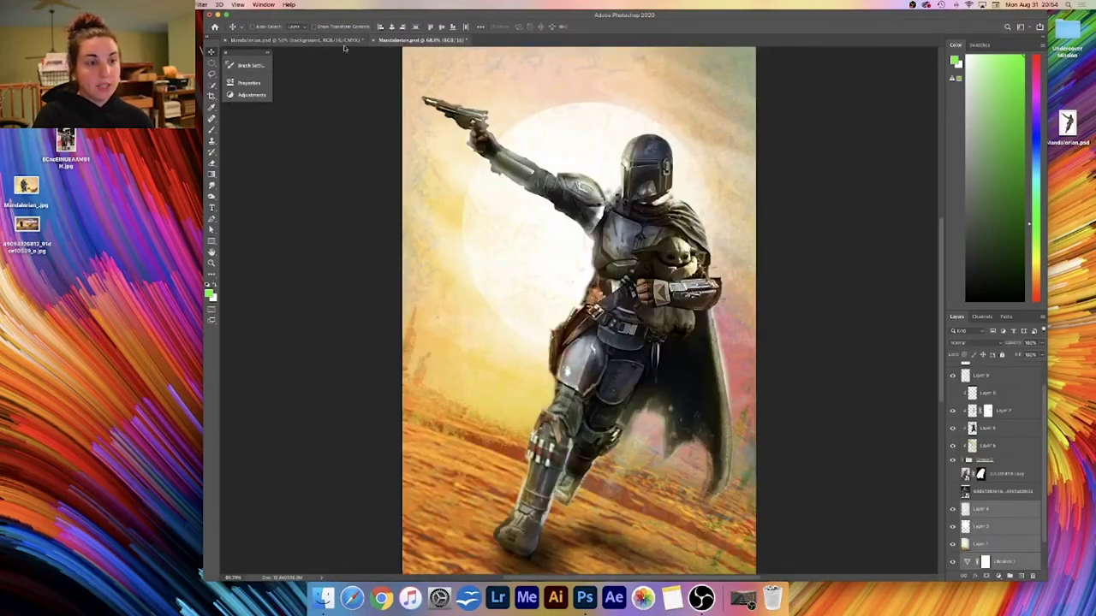
- Compare the working composite with the finished painting by switching between the two open Mandalorian.psd documents
left_click(344, 42)
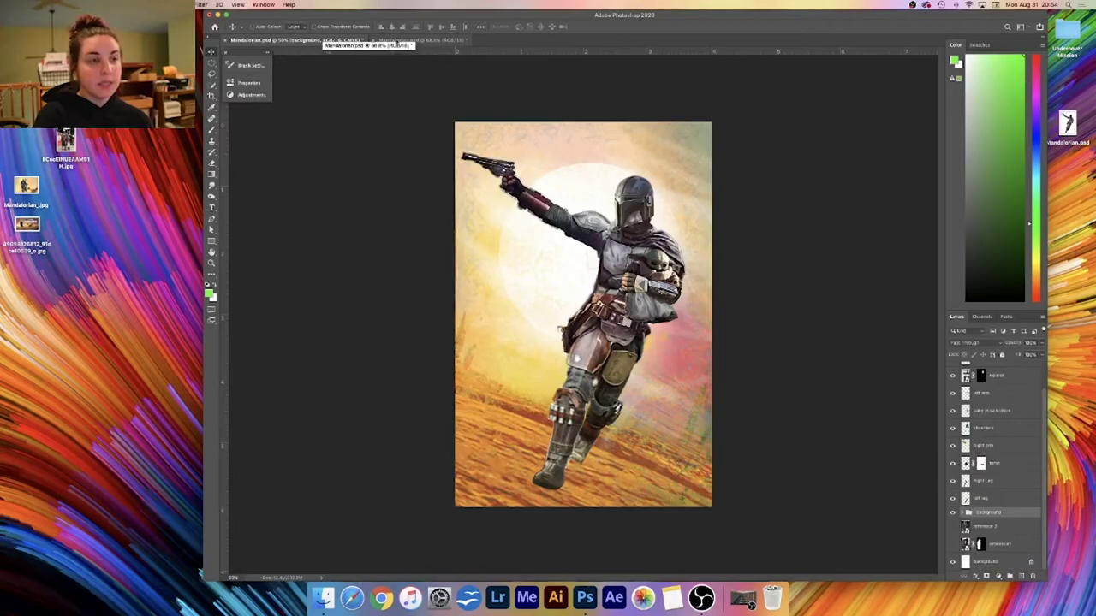
left_click(402, 41)
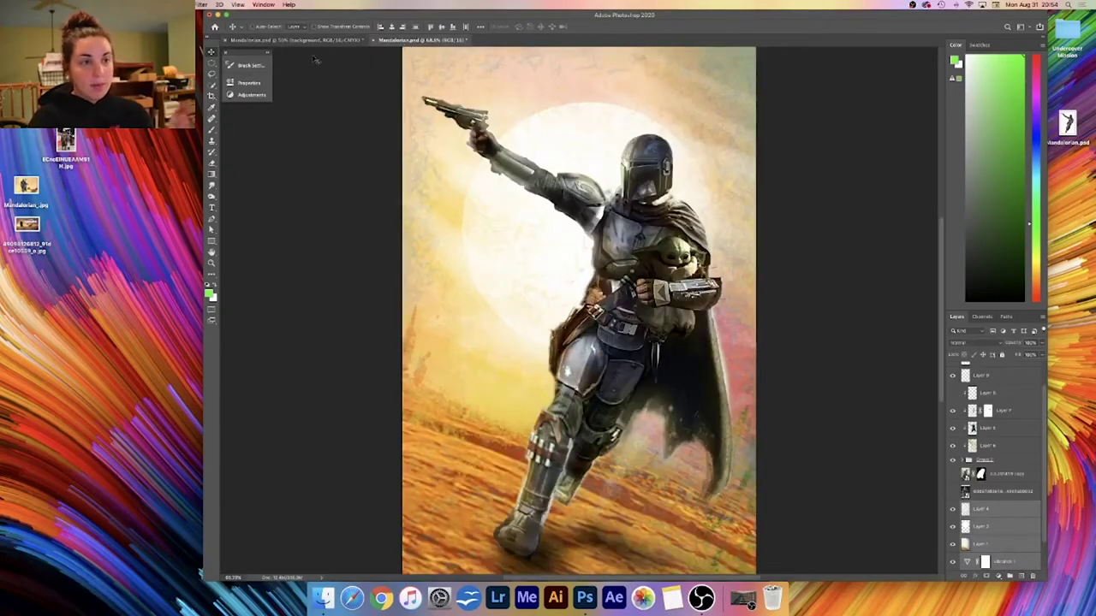
left_click(344, 43)
key("ctrl+Tab")
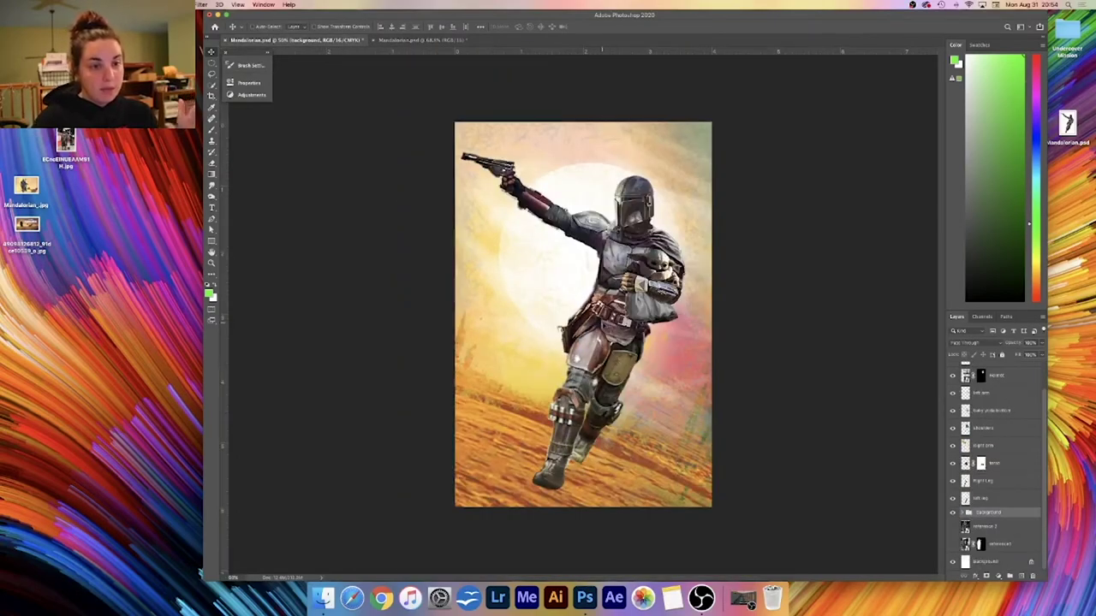
key("ctrl+Tab")
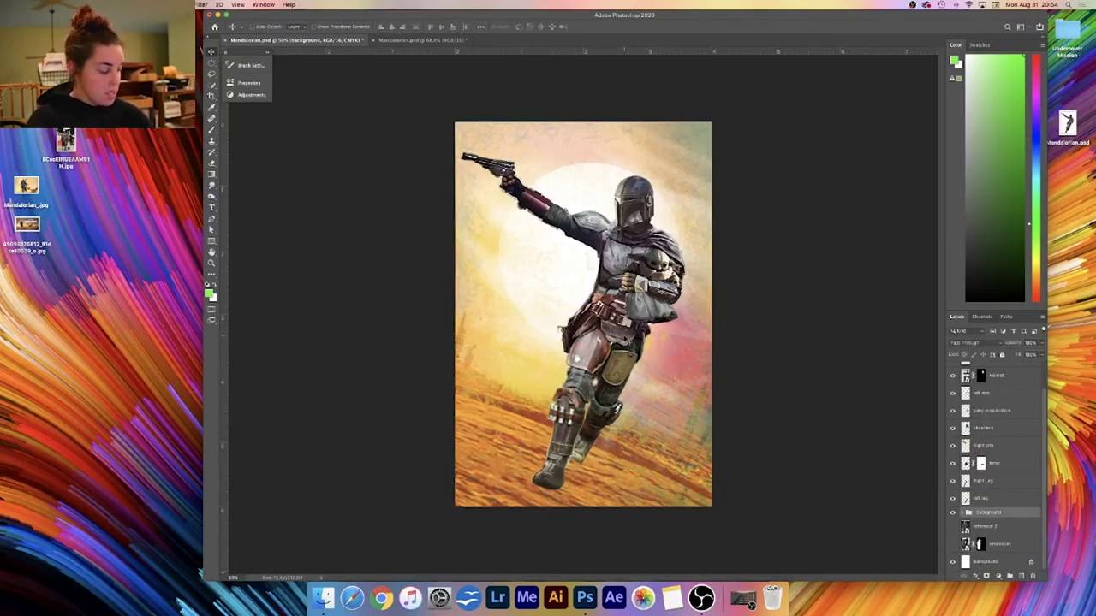
- Add a Hue/Saturation adjustment above the torso layer and clip it to that layer
key("super+plus")
key("super+plus")
left_click_drag(770, 383, 656, 369)
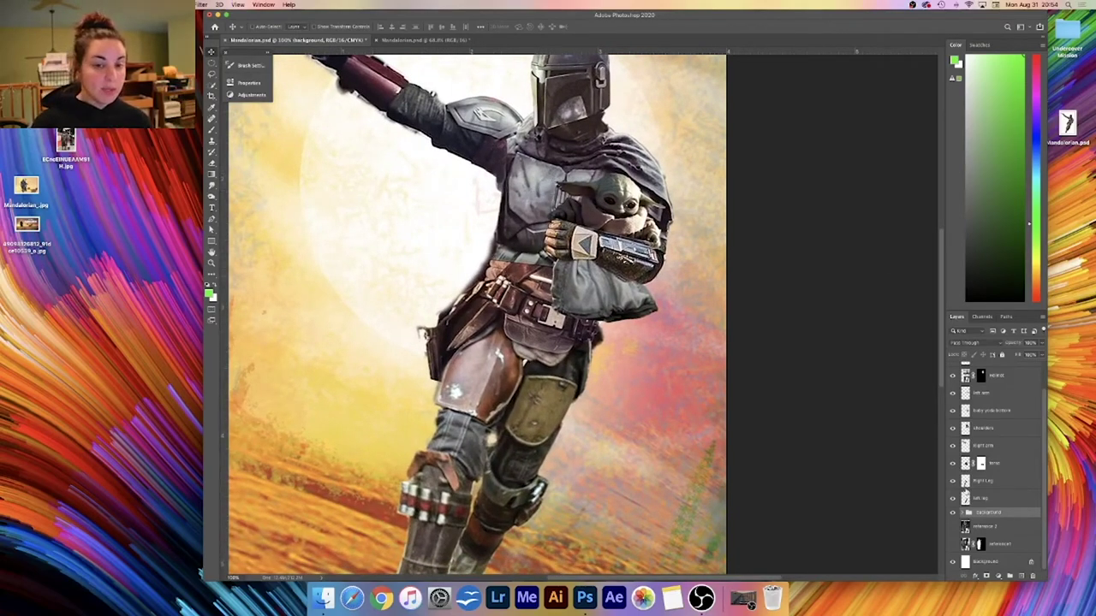
left_click_drag(1044, 400, 1041, 363)
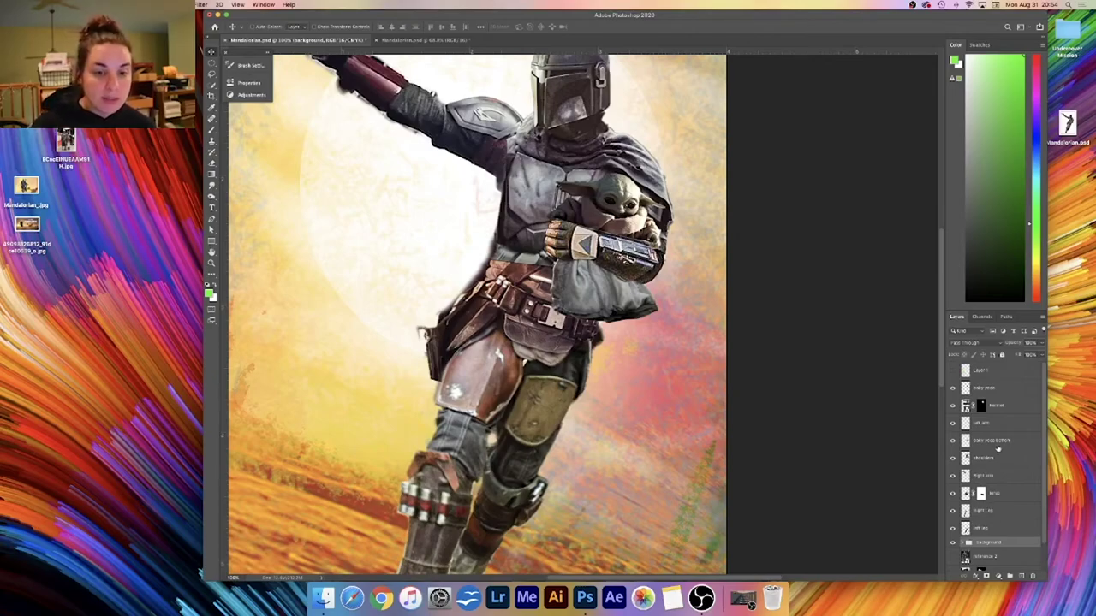
left_click(1003, 493)
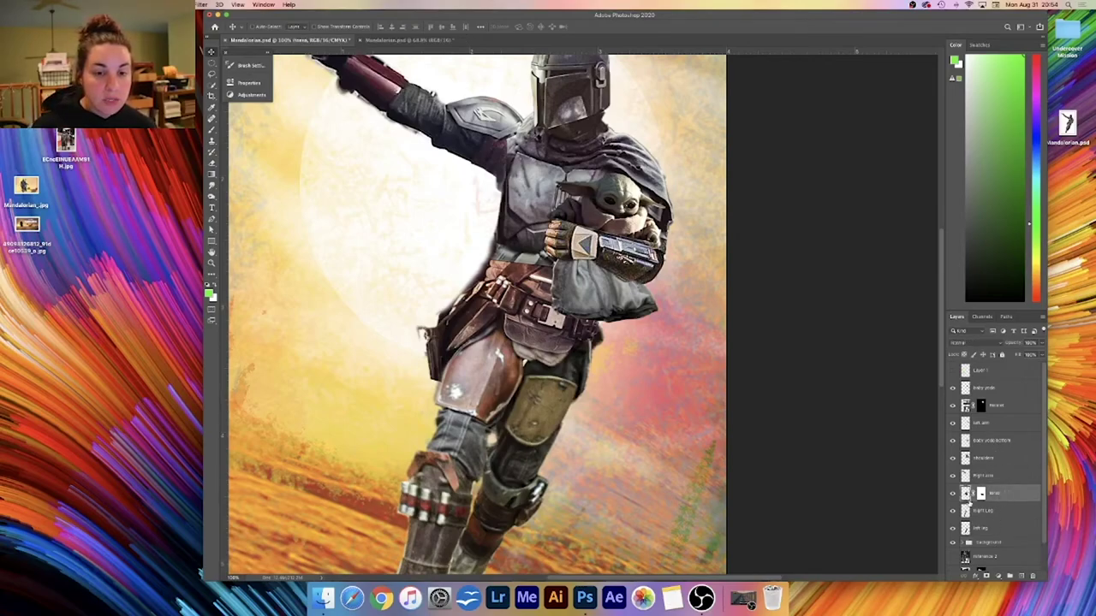
left_click(998, 578)
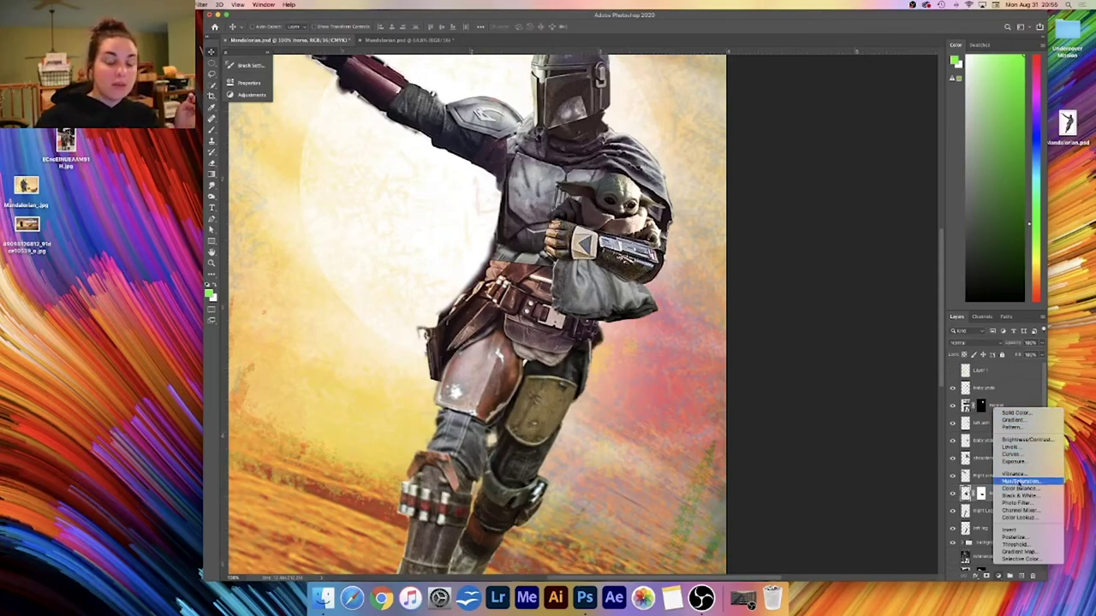
left_click(1020, 482)
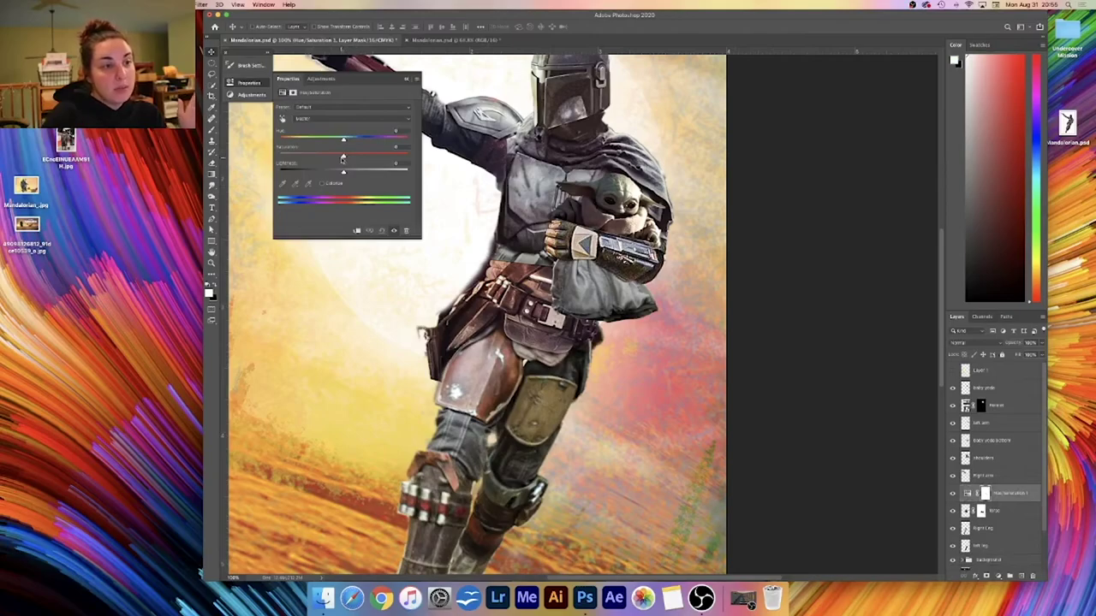
mouse_move(343, 159)
left_mouse_down()
mouse_move(286, 158)
mouse_move(373, 159)
mouse_move(242, 152)
mouse_move(341, 158)
left_mouse_up()
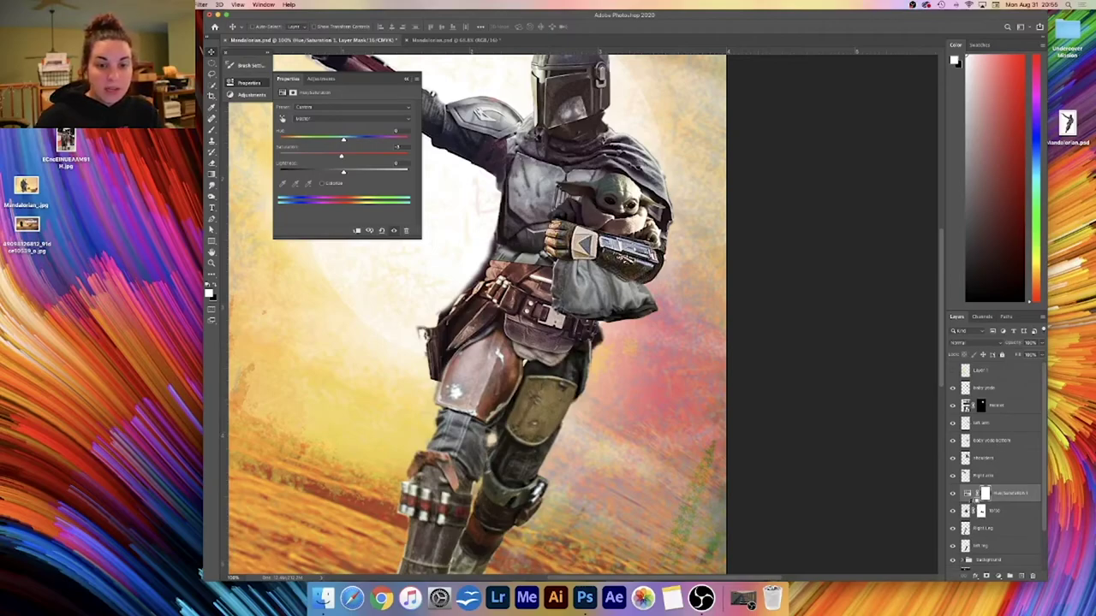
left_click(972, 501, "alt")
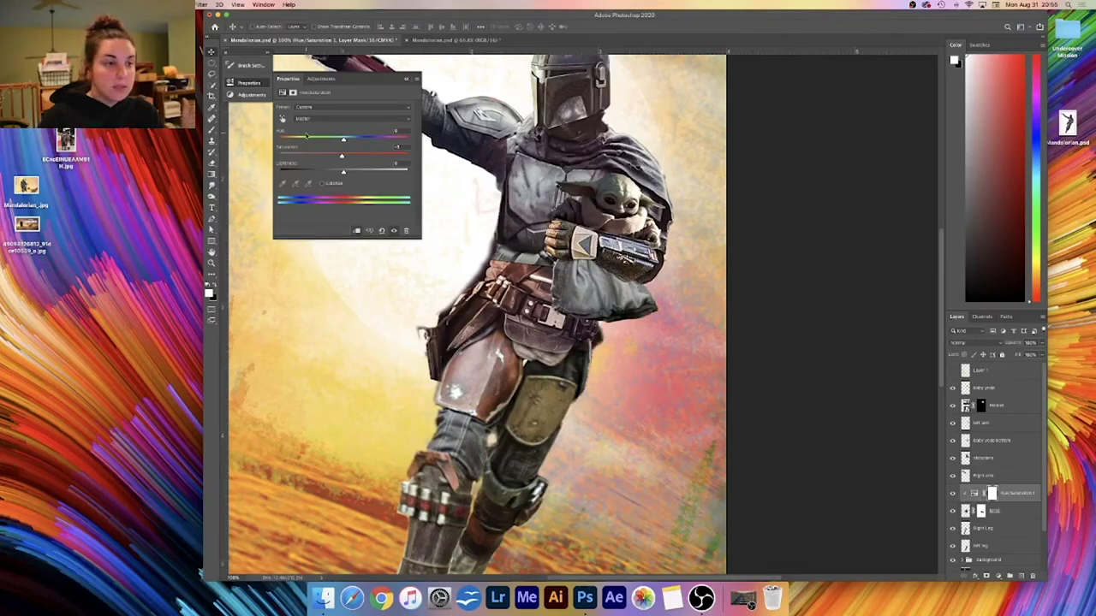
- Desaturate the torso to about -75 and shift its hue moderately to the negative side in the Hue/Saturation adjustment
left_click_drag(343, 157, 315, 194)
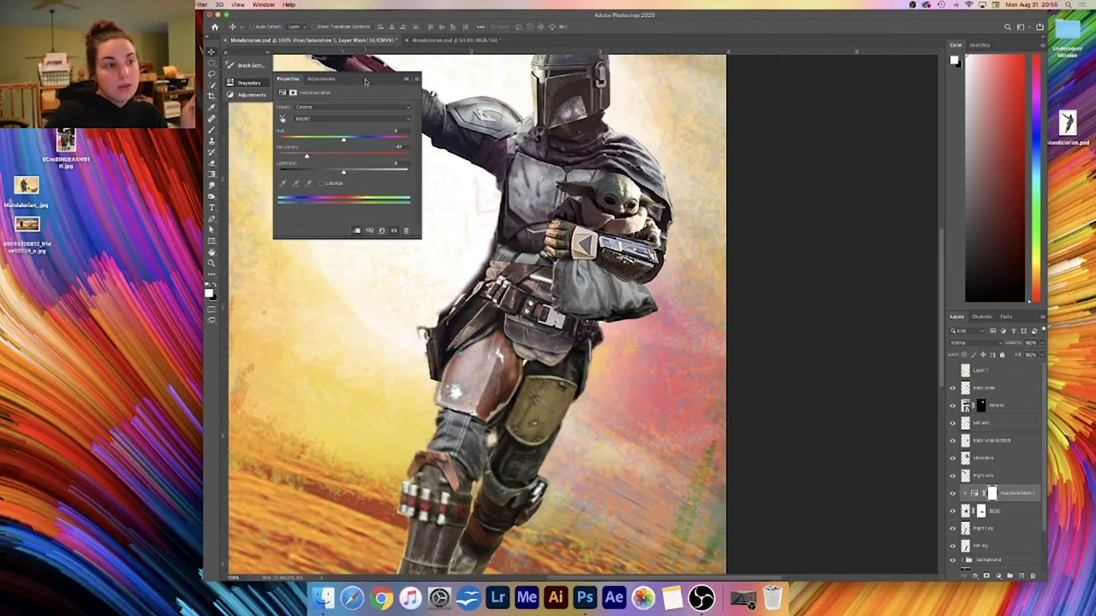
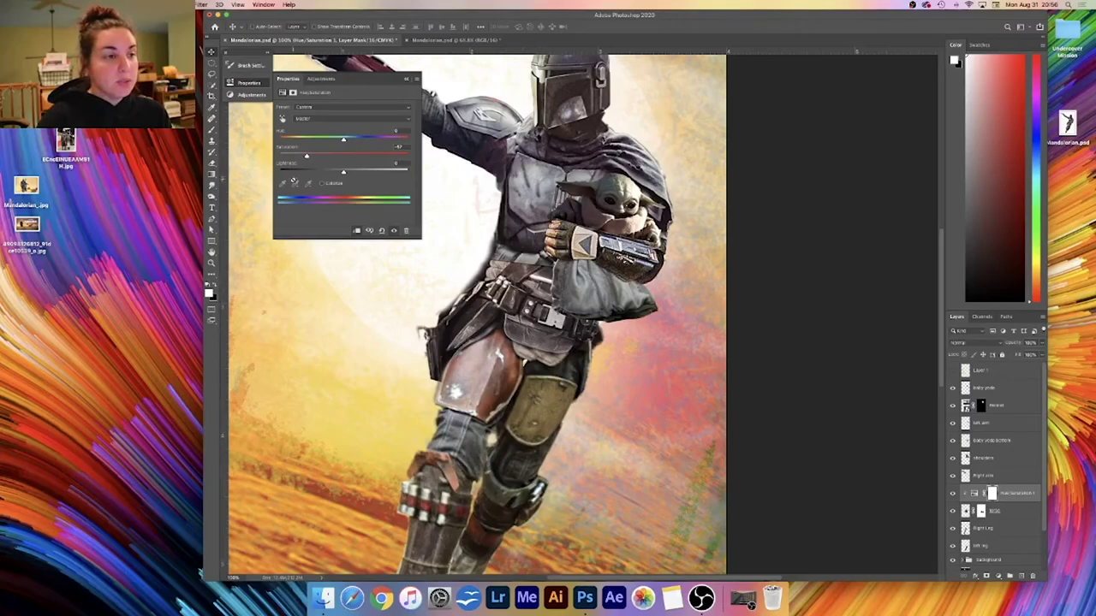
left_click_drag(338, 141, 322, 138)
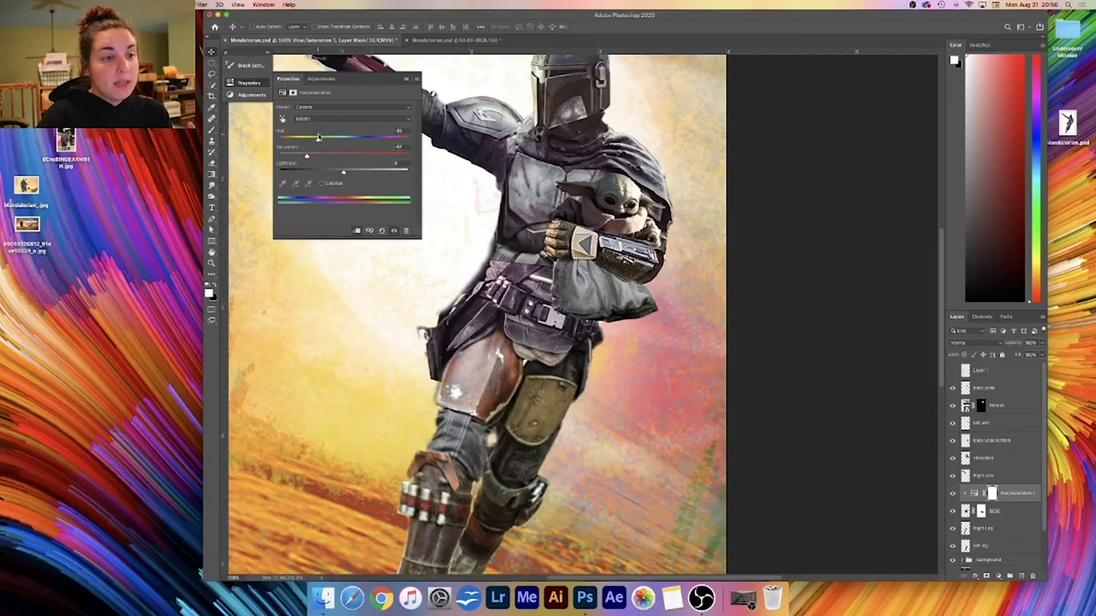
left_click_drag(306, 157, 299, 157)
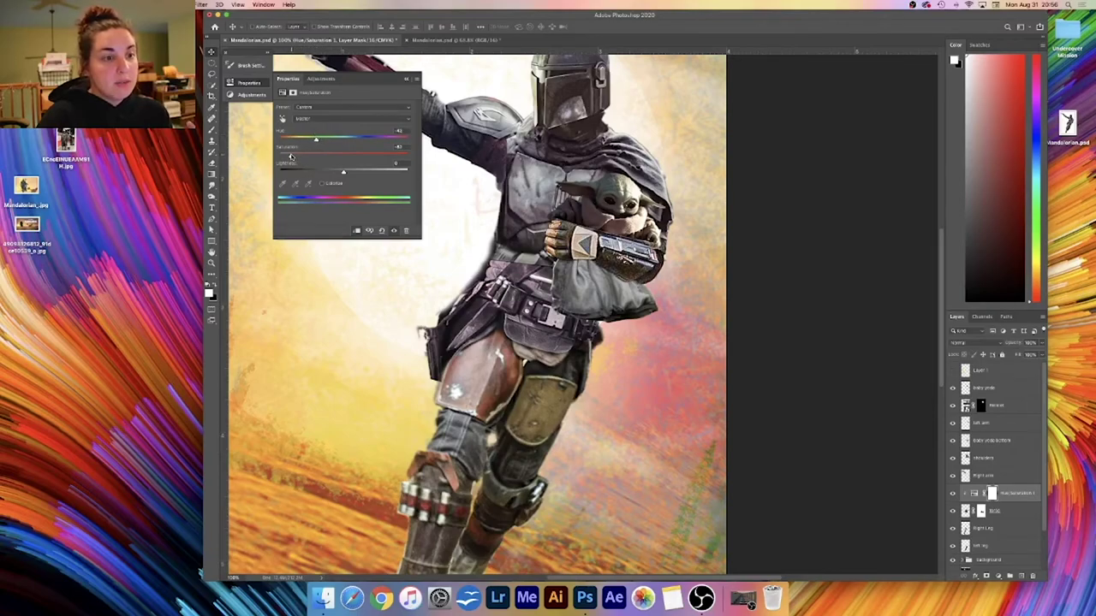
mouse_move(290, 156)
left_mouse_down()
mouse_move(314, 140)
mouse_move(300, 141)
left_mouse_up()
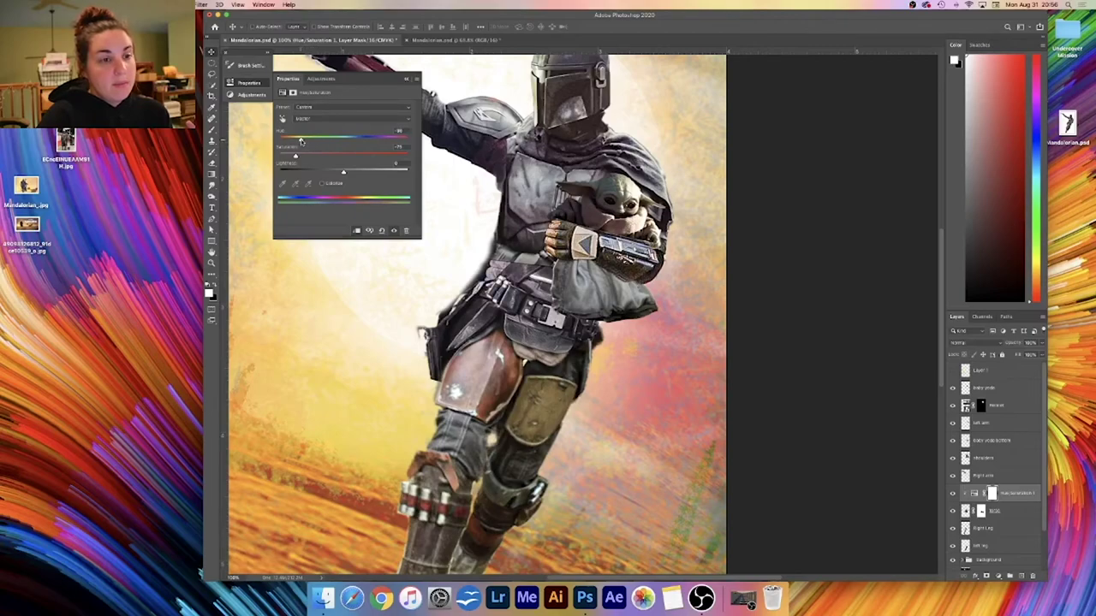
left_click_drag(303, 142, 331, 146)
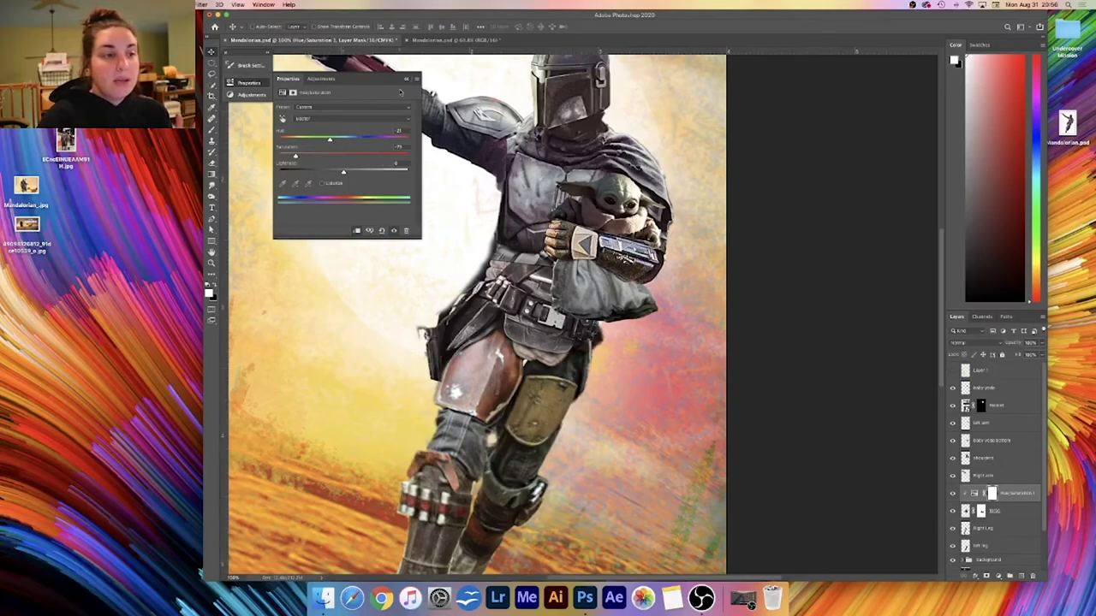
left_click(406, 78)
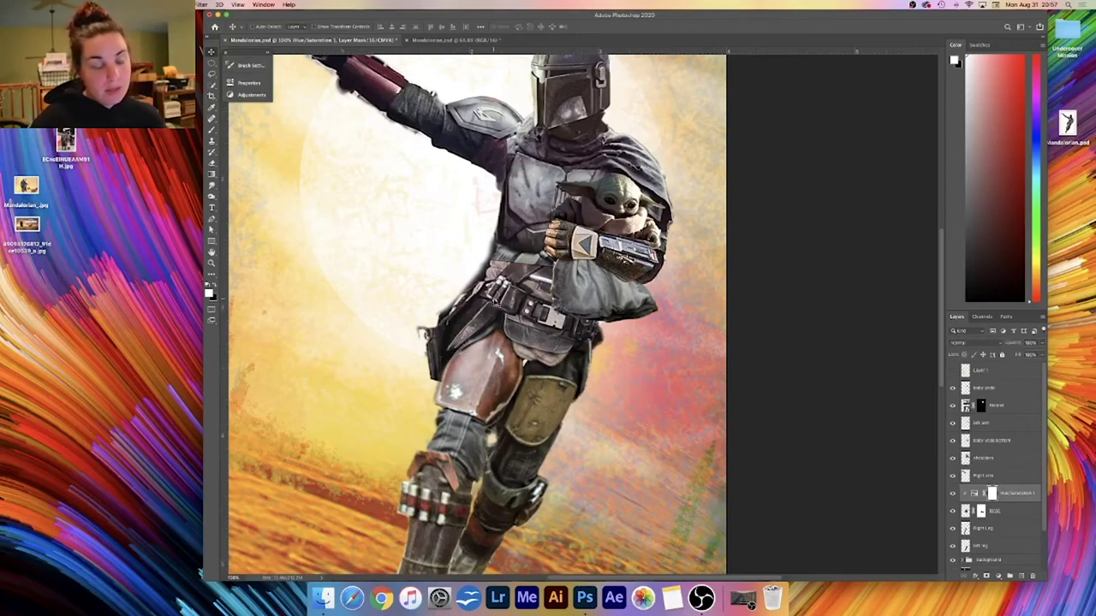
- Browse the reference images in the mandalorian folder and open the JPG of the full-length armored figure on rocks
key("b")
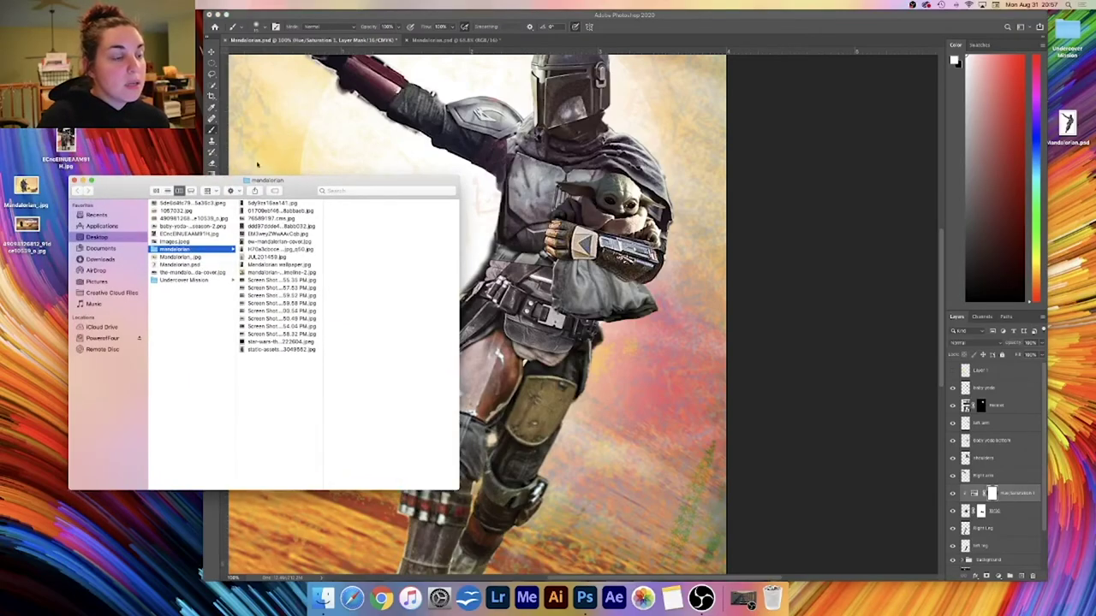
left_click(284, 350)
left_click(283, 342)
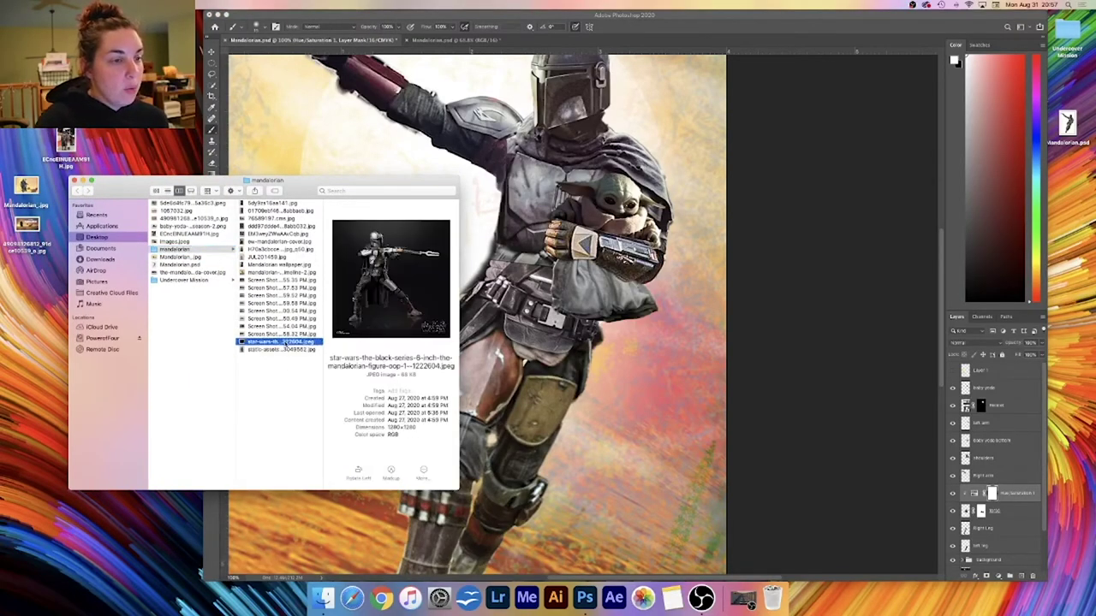
left_click(279, 212)
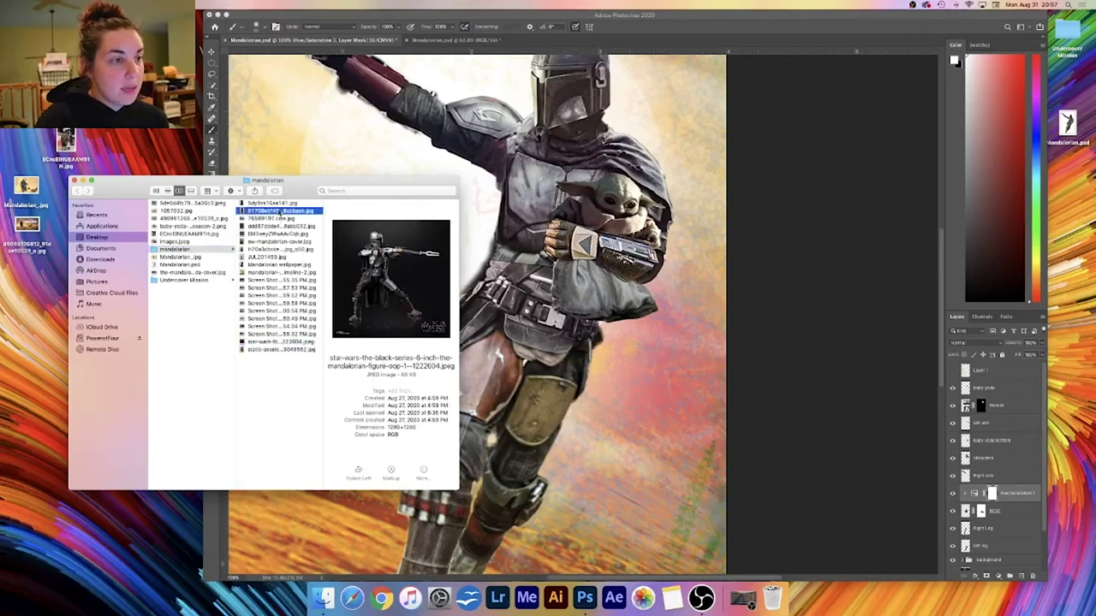
left_click(283, 257)
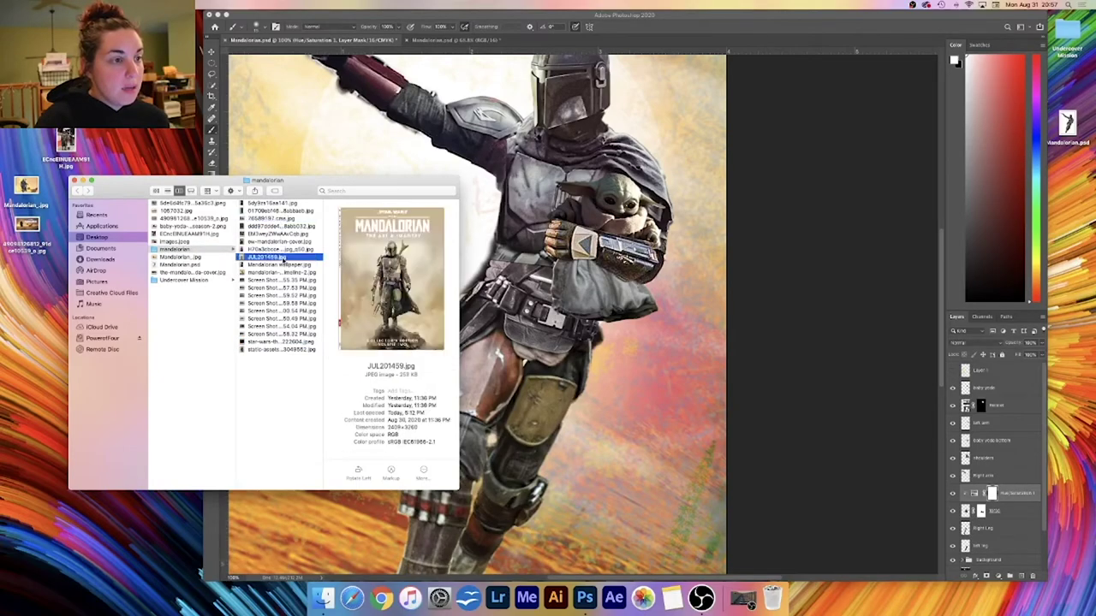
key("Up")
key("Up")
key("Up")
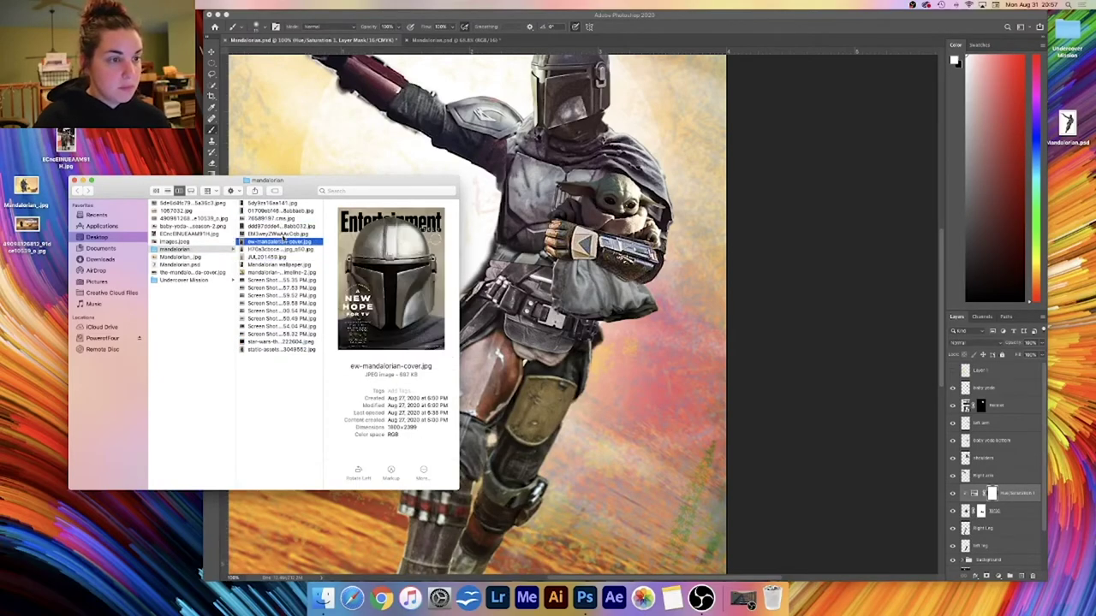
key("Up")
key("space")
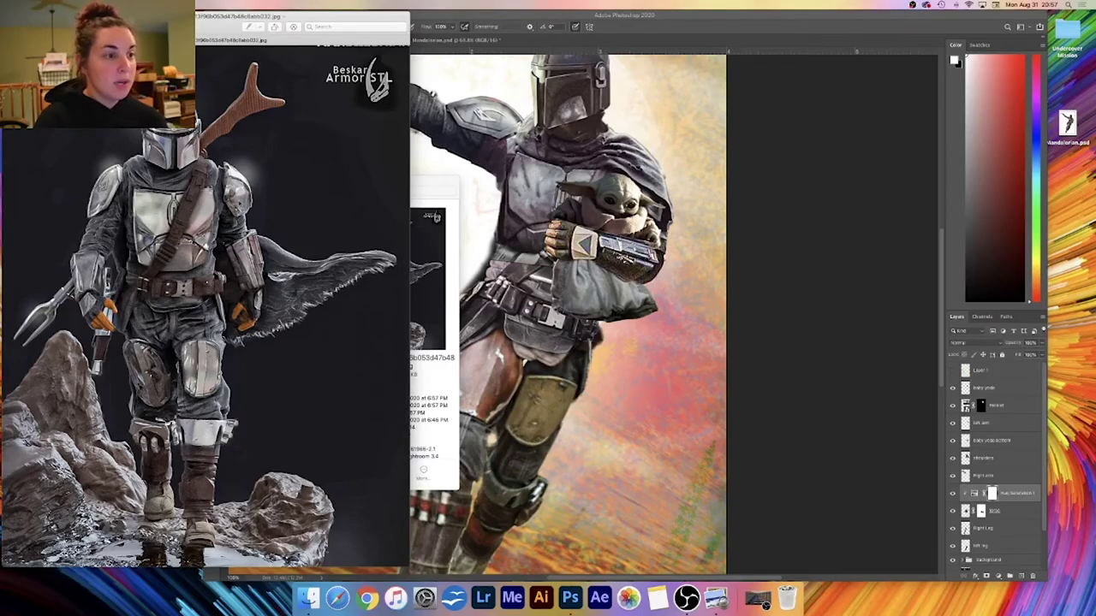
- Shrink the reference image window to fit beside the canvas, close the folder window and return to Photoshop
left_click_drag(410, 567, 251, 413)
left_click_drag(303, 191, 333, 241)
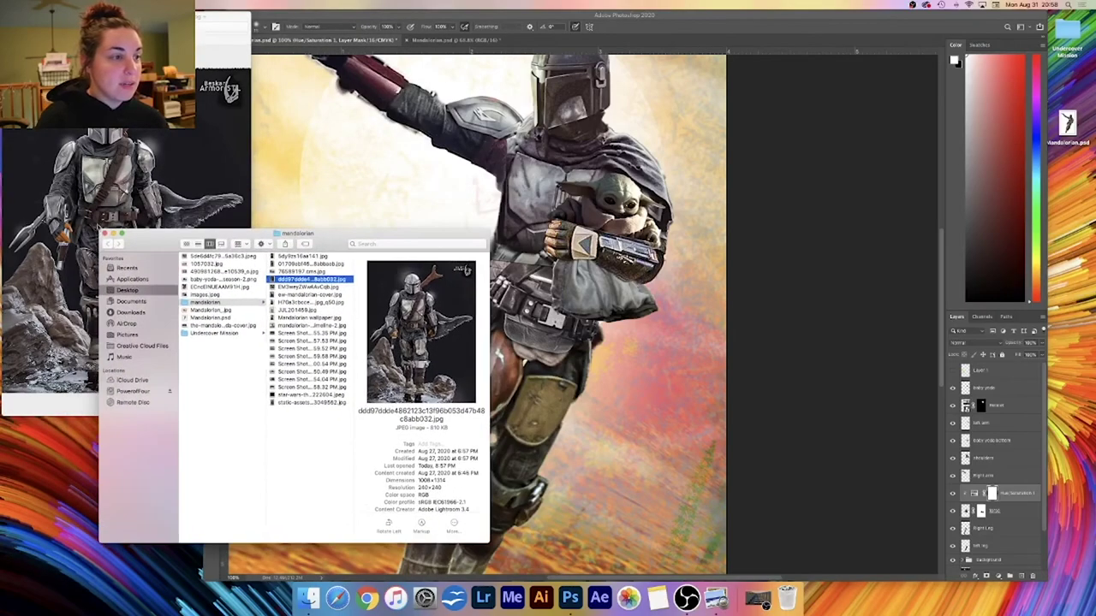
left_click(103, 229)
key("super+w")
left_click(419, 19)
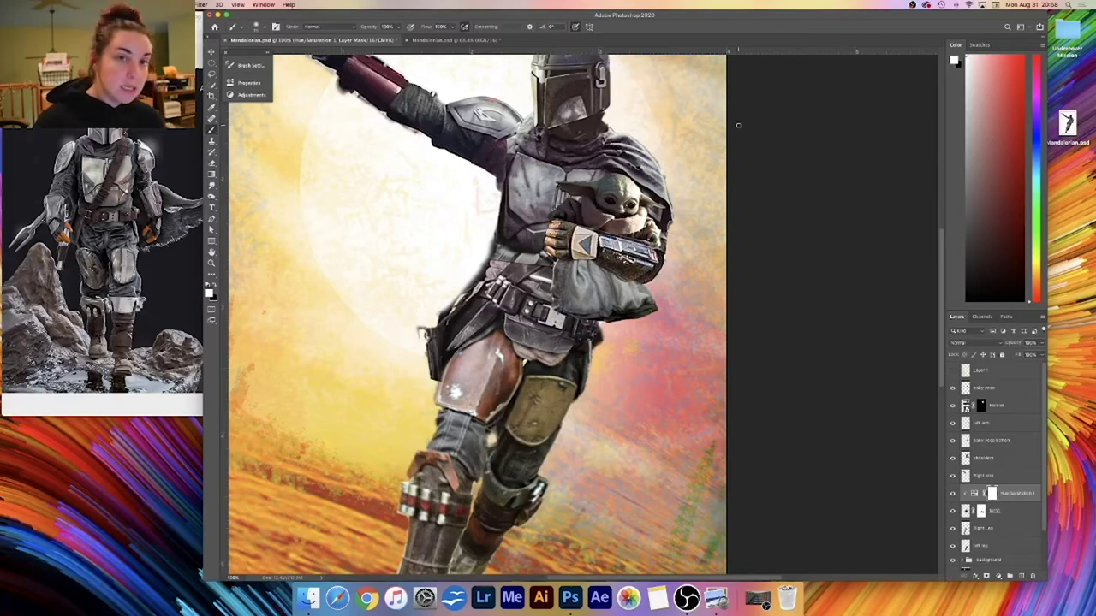
- Mask the brown belt out of the Hue/Saturation adjustment with black, and erase the shoulders layer's excess at the waist beside it
key("x")
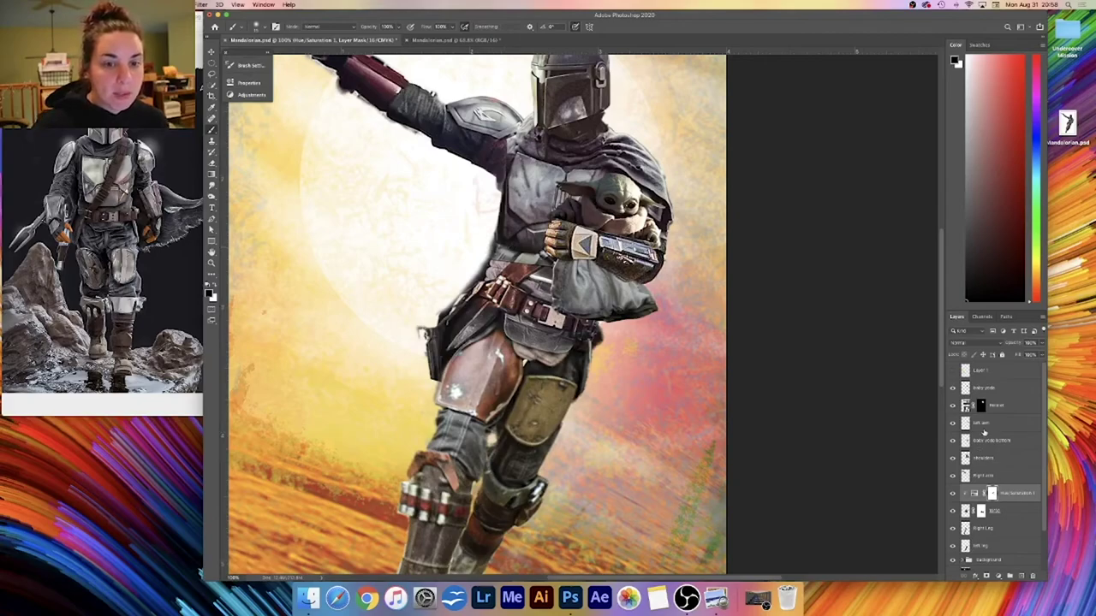
left_click(982, 463)
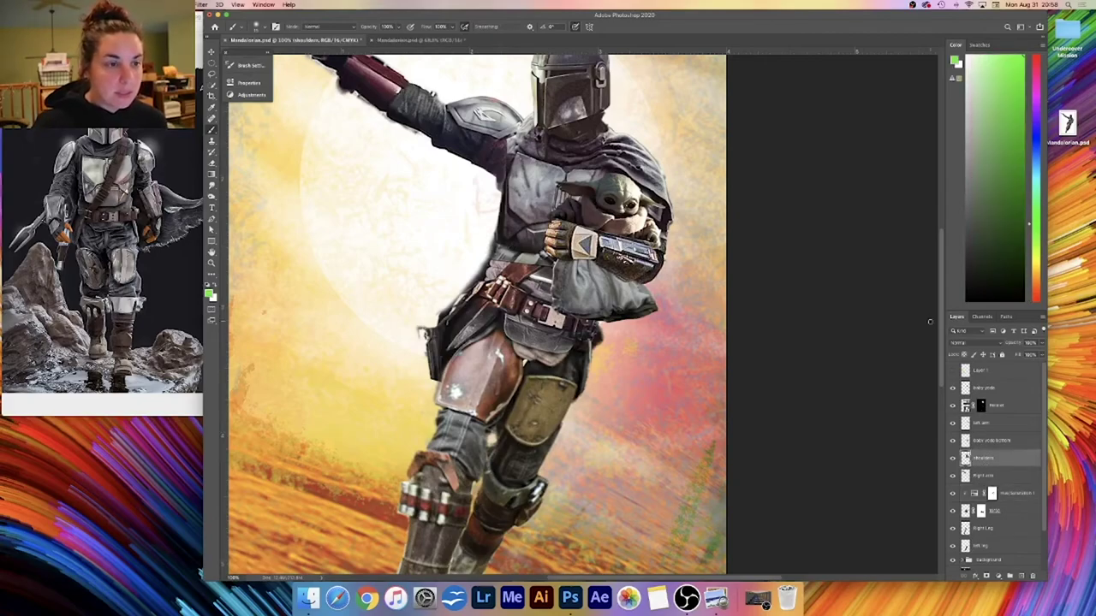
key("e")
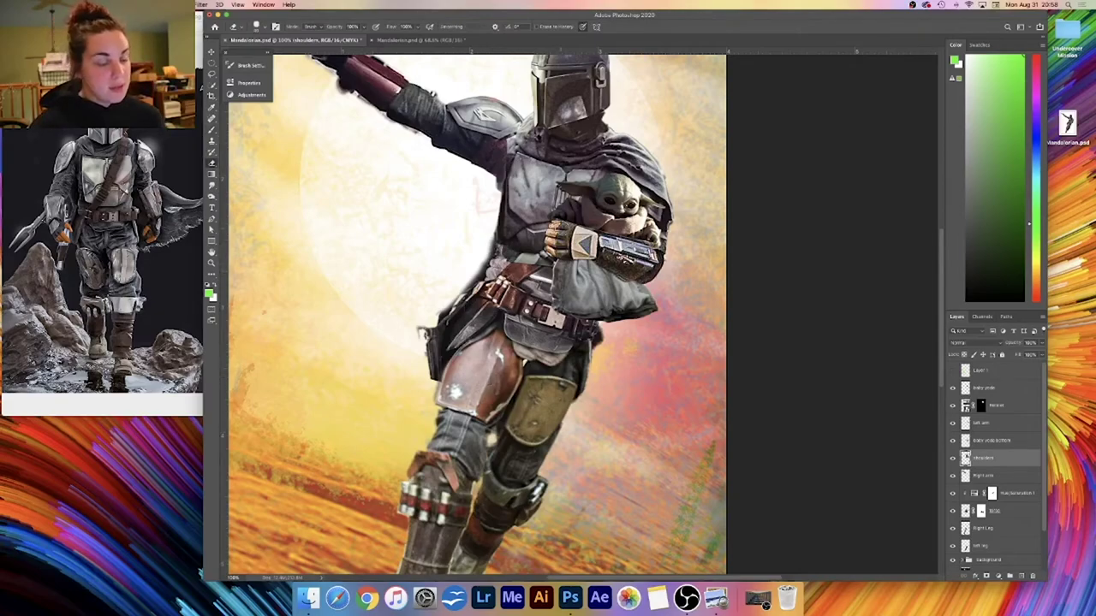
left_click(992, 493)
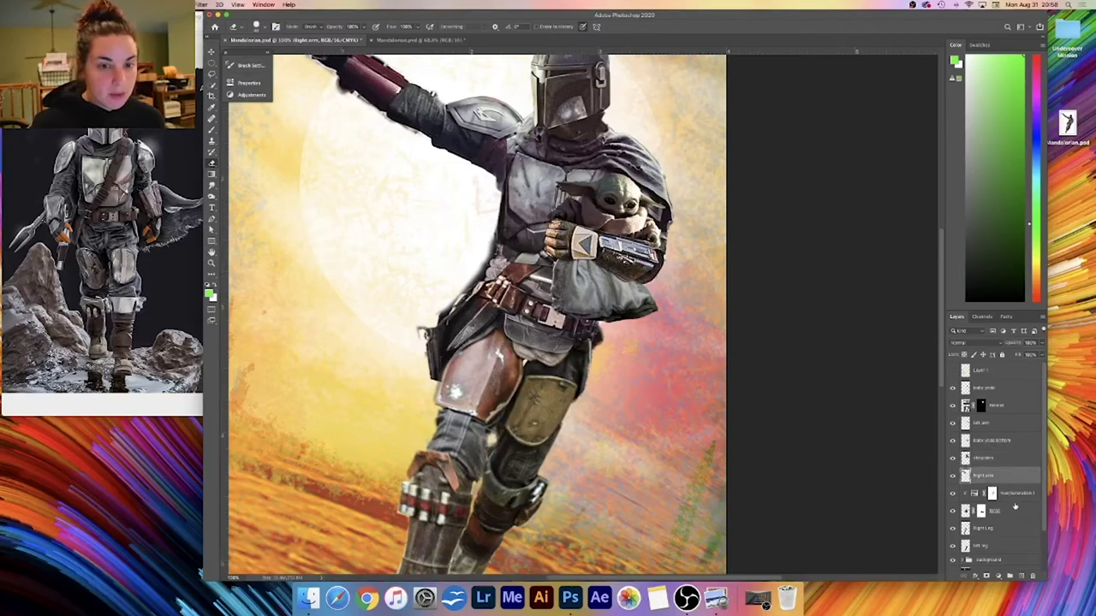
- Warp the torso layer slightly at the waist just above the belt
left_click(1006, 515)
key("ctrl+t")
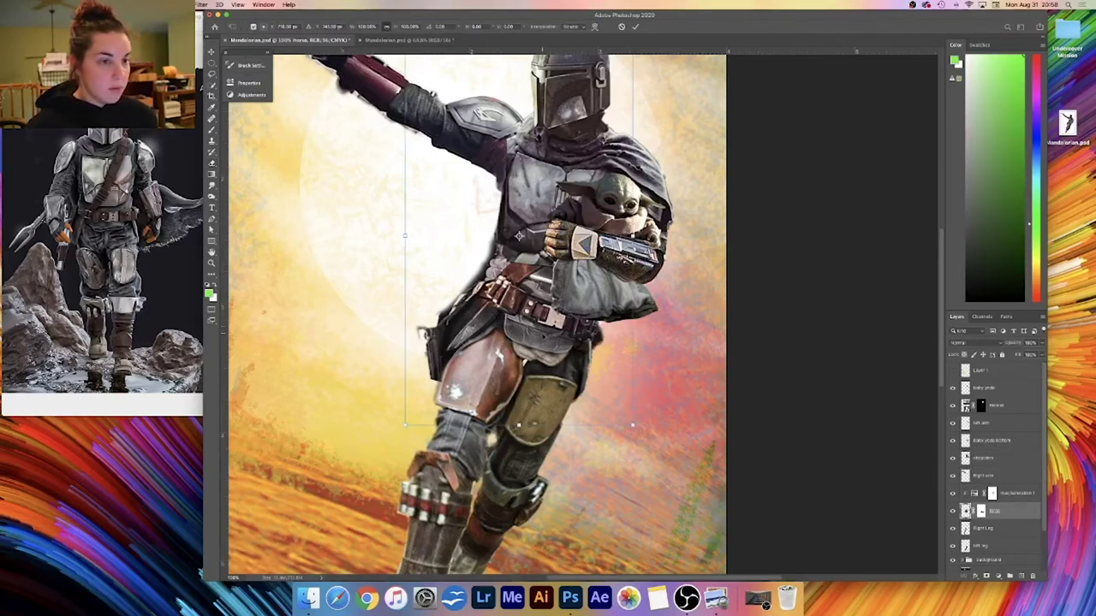
right_click(503, 254)
left_click(522, 310)
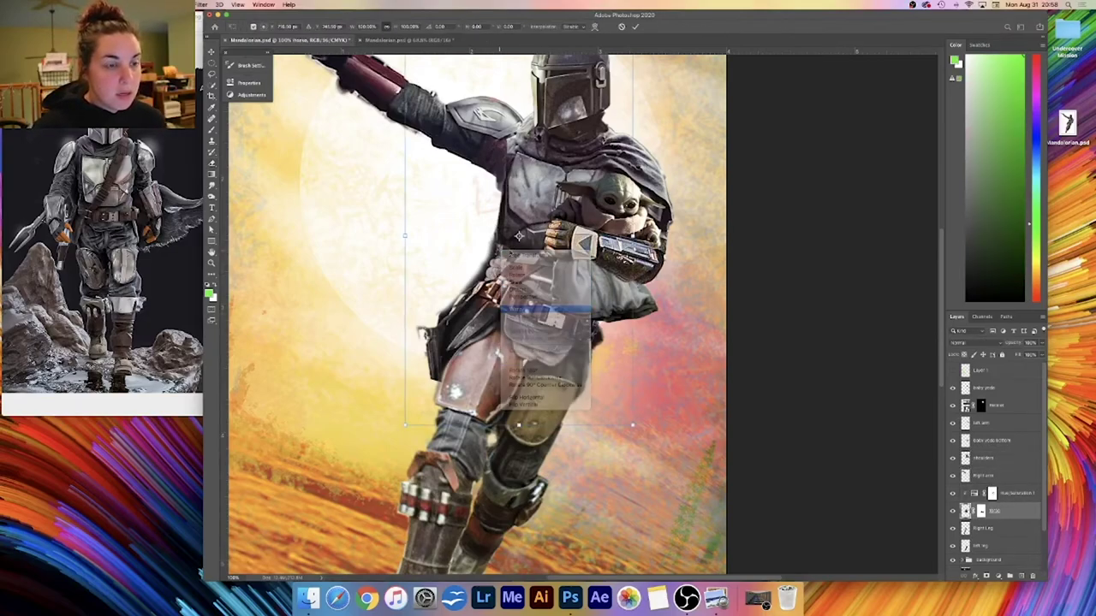
left_click_drag(513, 249, 510, 253)
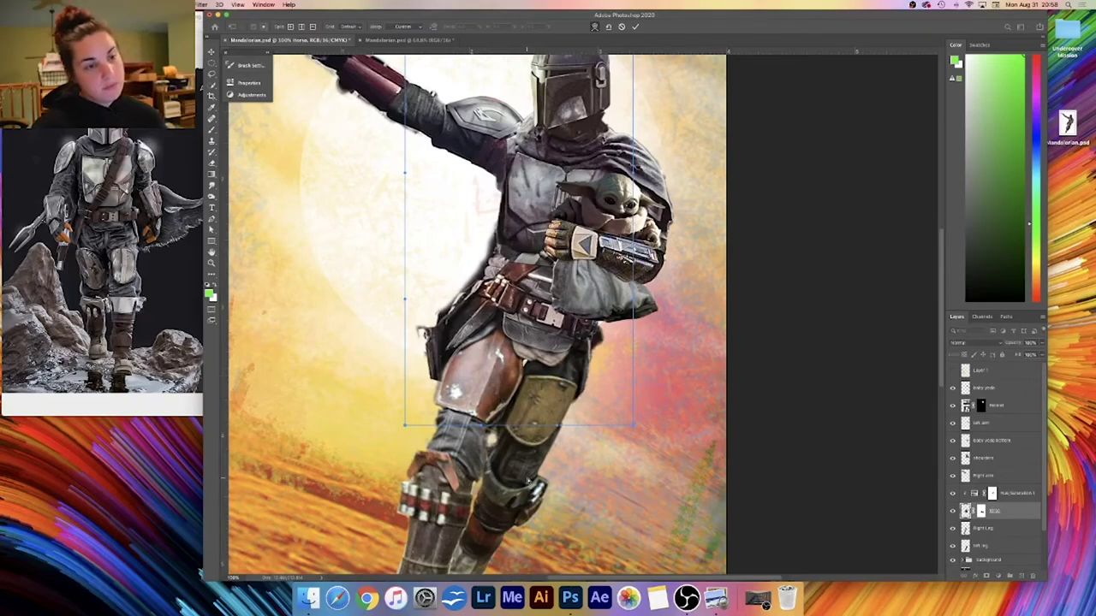
key("Return")
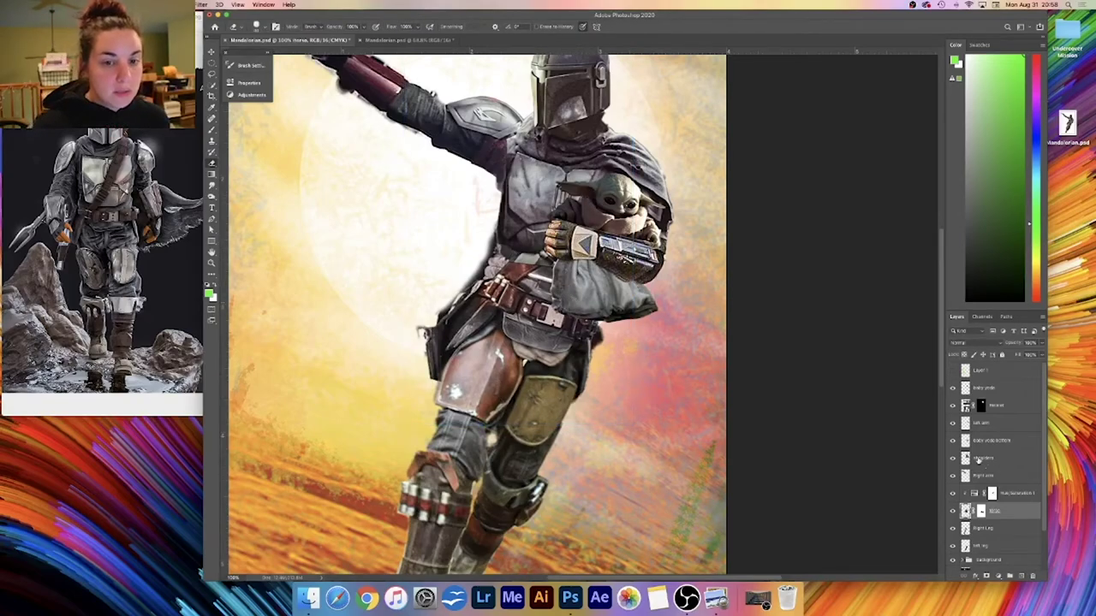
- Target the torso's Hue/Saturation mask and ready the Brush tool with white
left_click(991, 493)
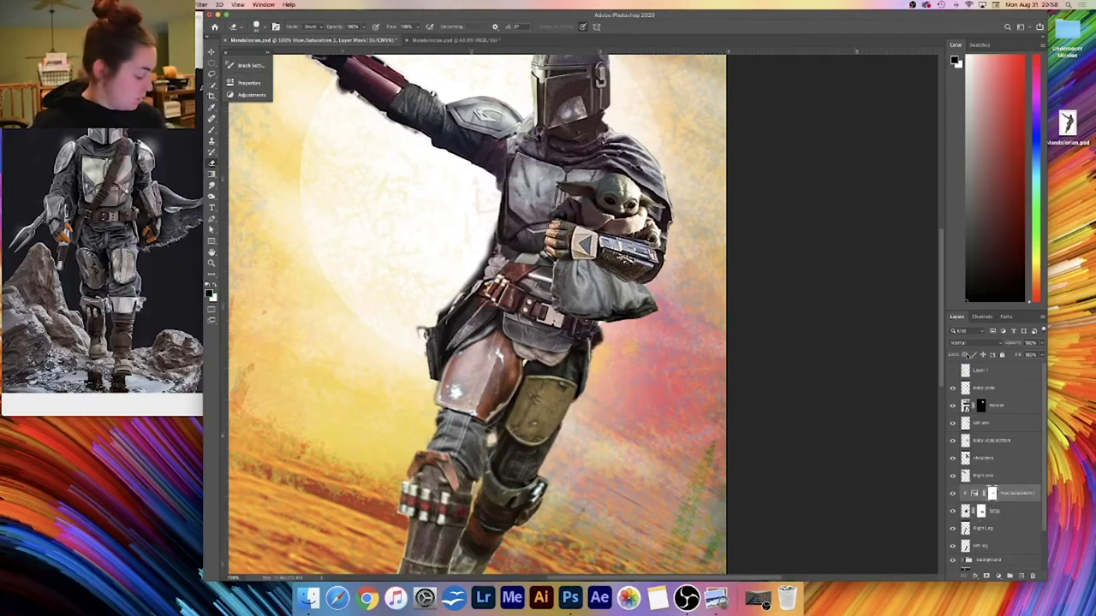
key("b")
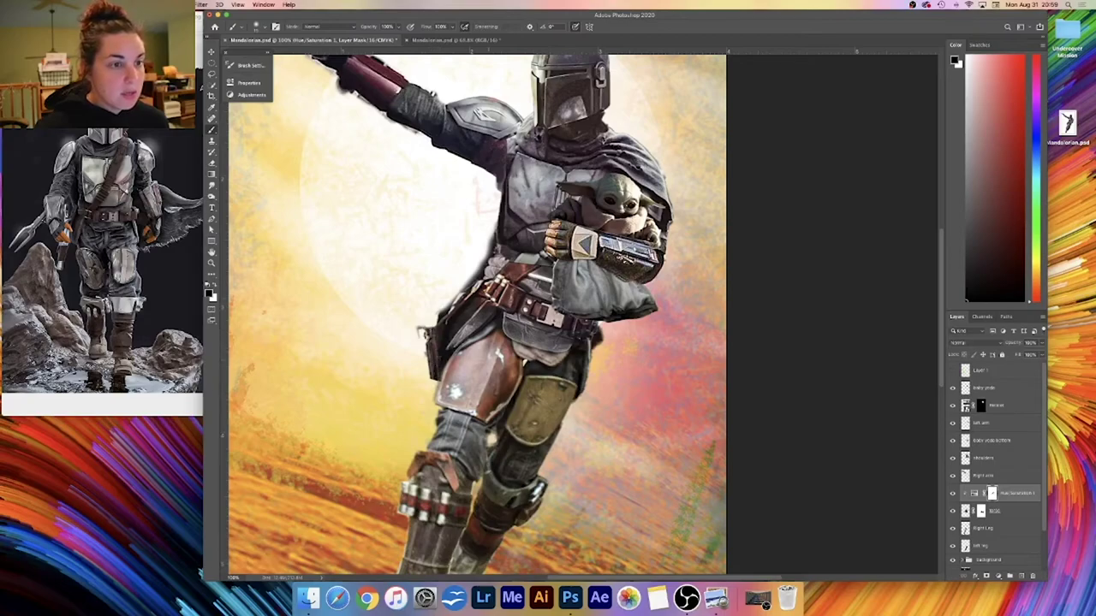
key("x")
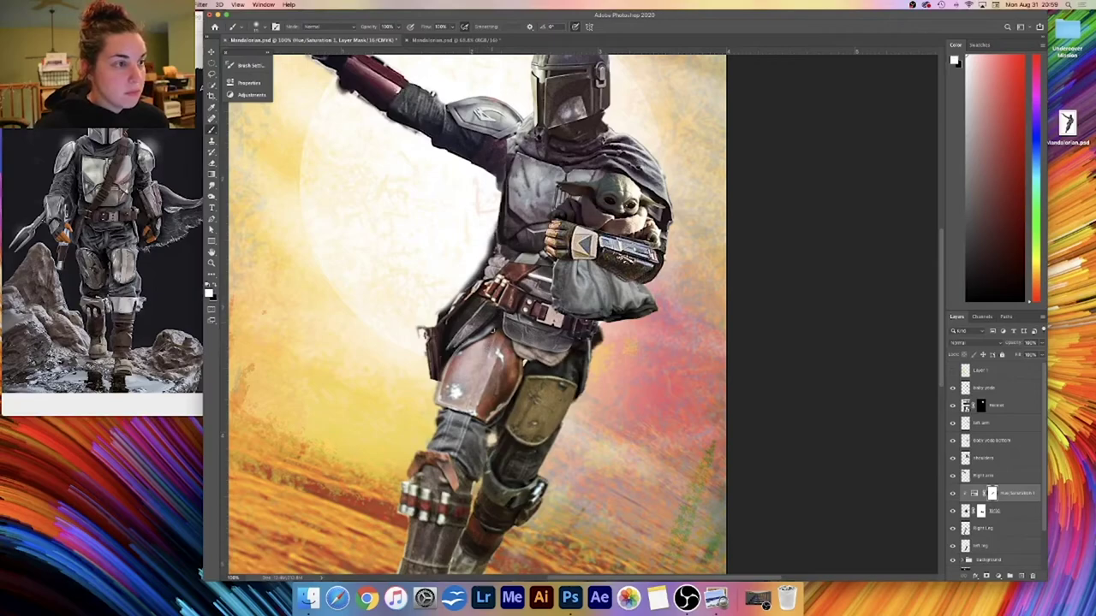
- Open the reference photo of the seated armored figure, 5dy9zs16aa141.jpg, from the mandalorian folder
left_click_drag(158, 12, 309, 10)
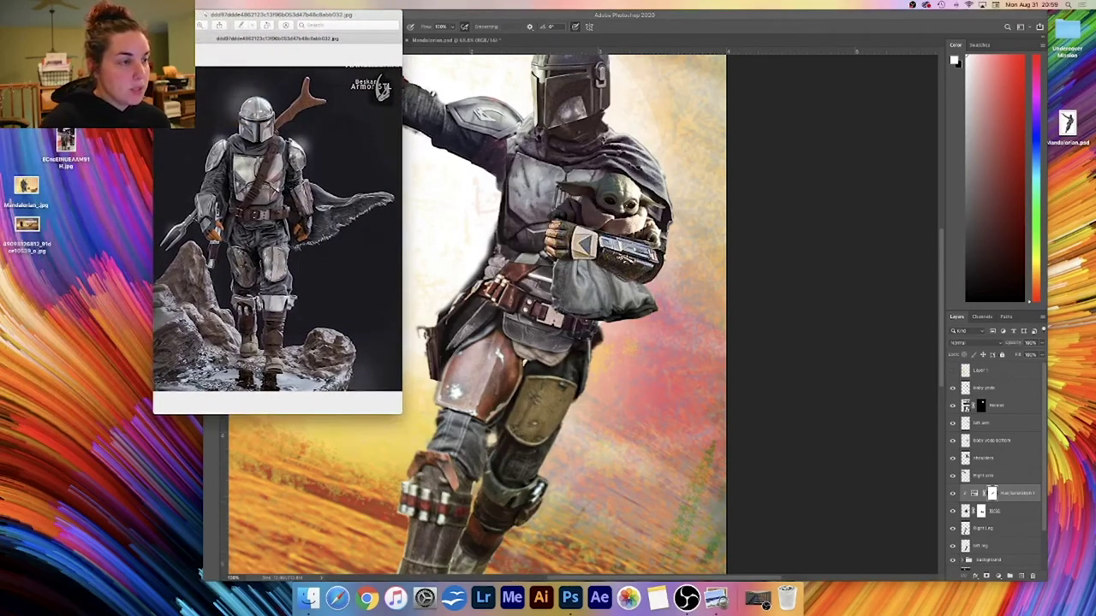
left_click(307, 598)
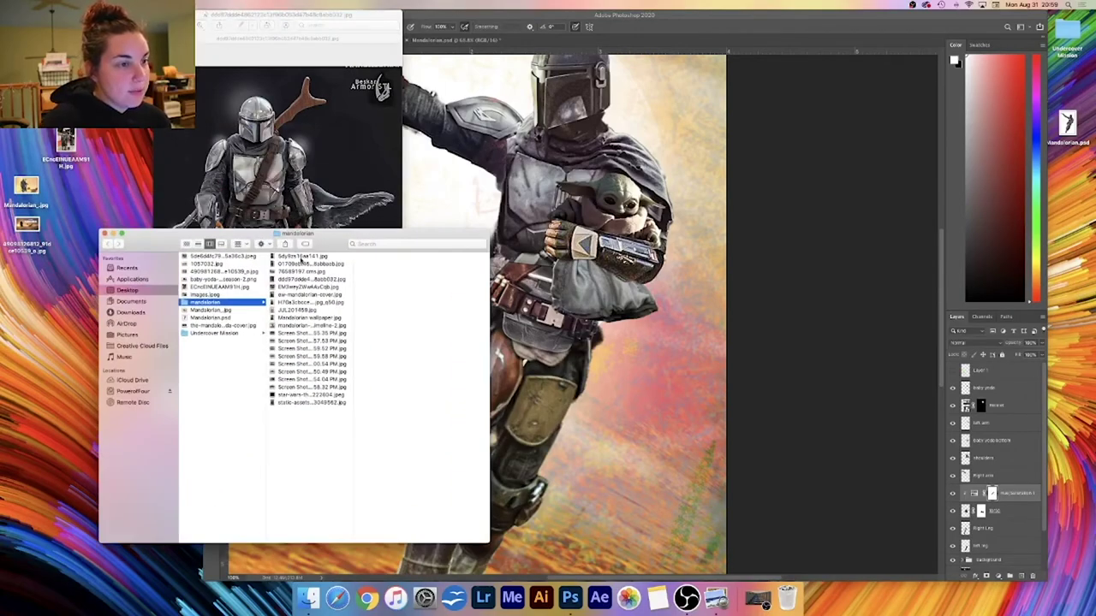
left_click(301, 257)
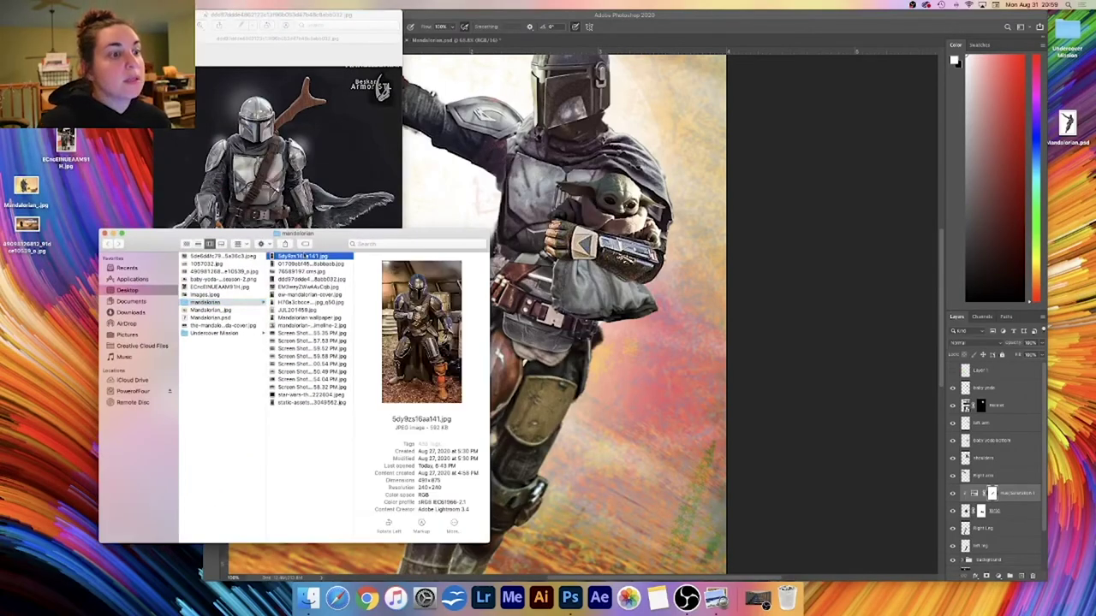
double_click(303, 256)
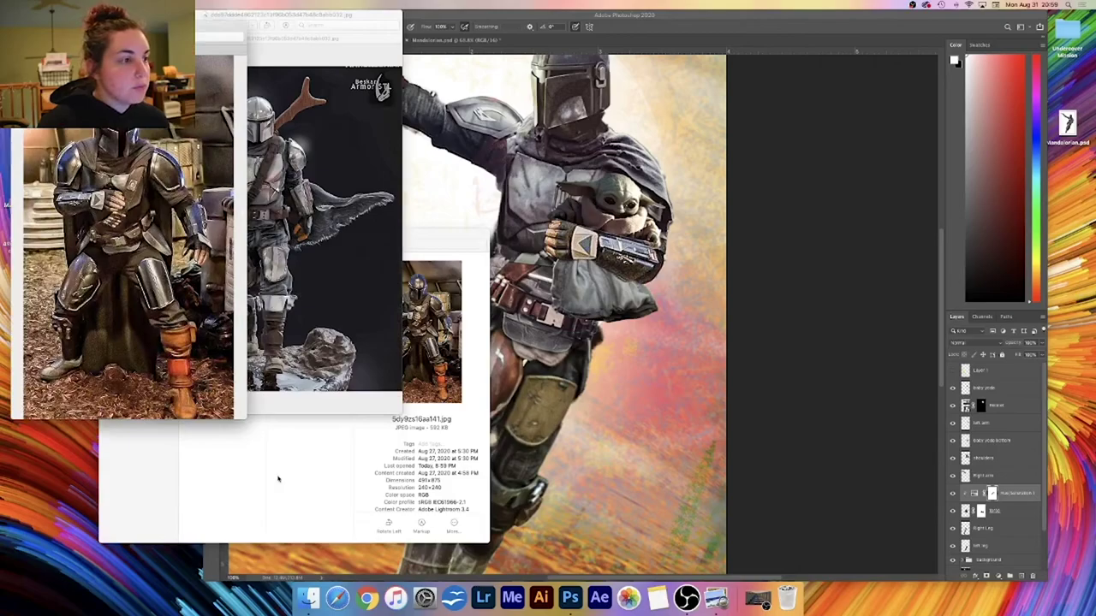
- Minimize the folder window, arrange both reference images beside the canvas with the seated figure in front, and return to Photoshop
left_click(113, 235)
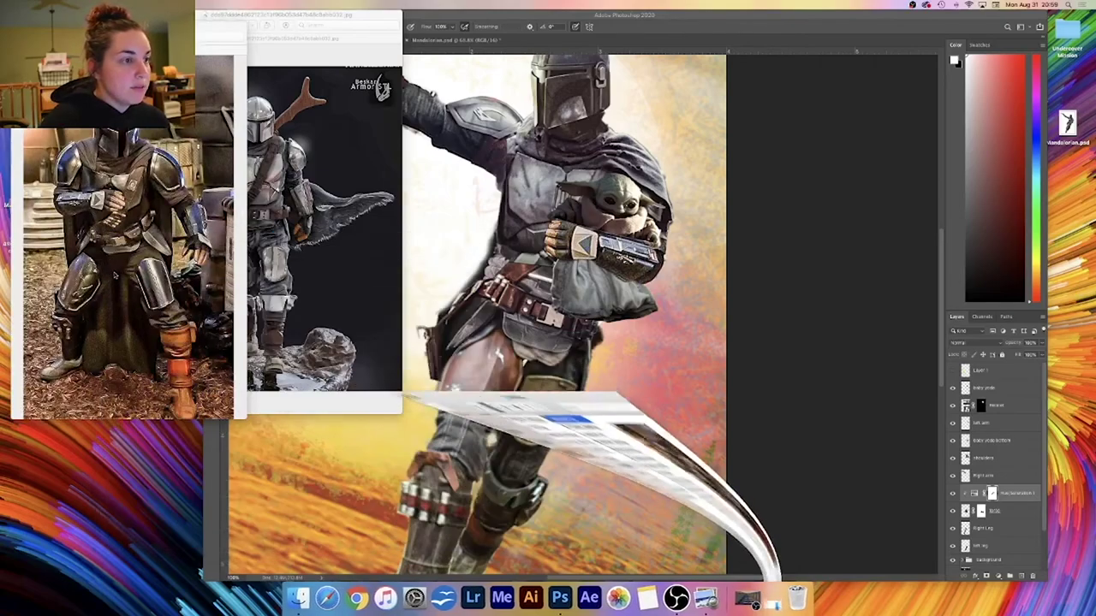
left_click_drag(193, 27, 188, 187)
left_click_drag(292, 15, 160, 15)
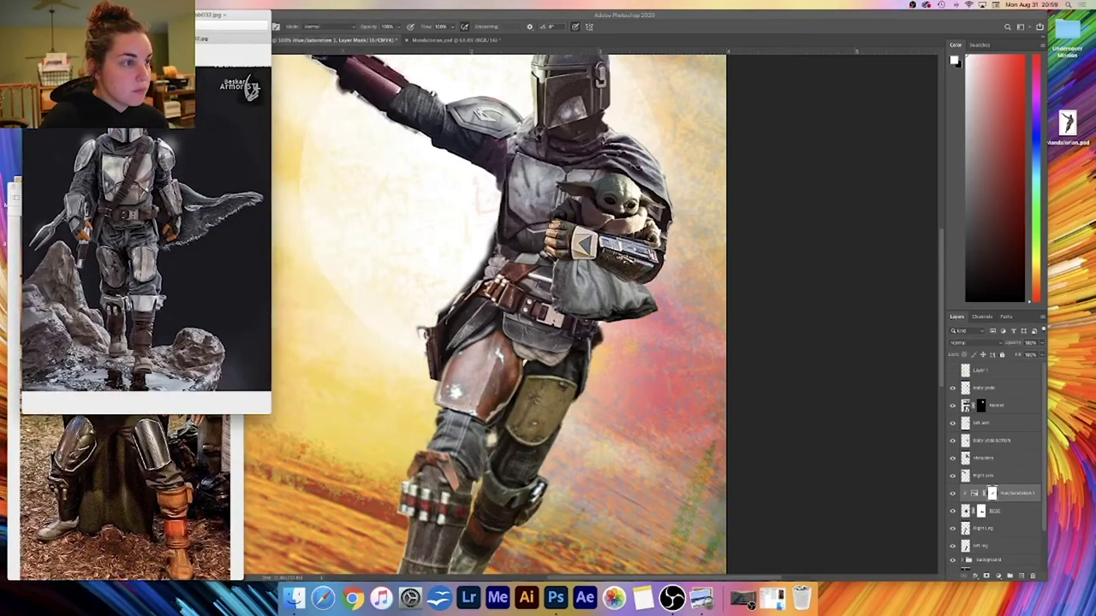
left_click(180, 190)
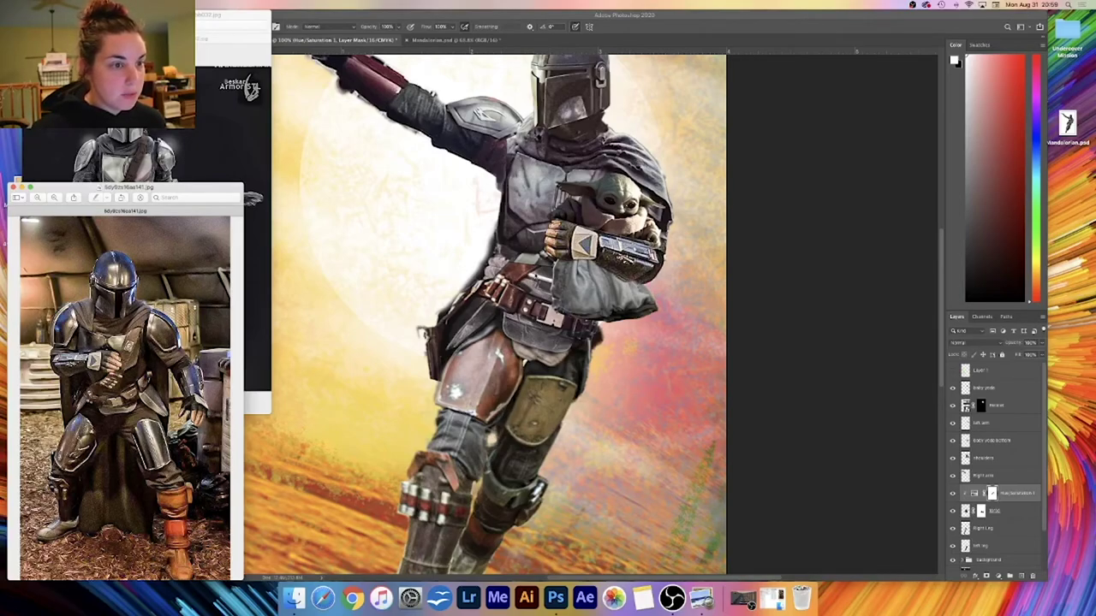
scroll(508, 285, "down", 5)
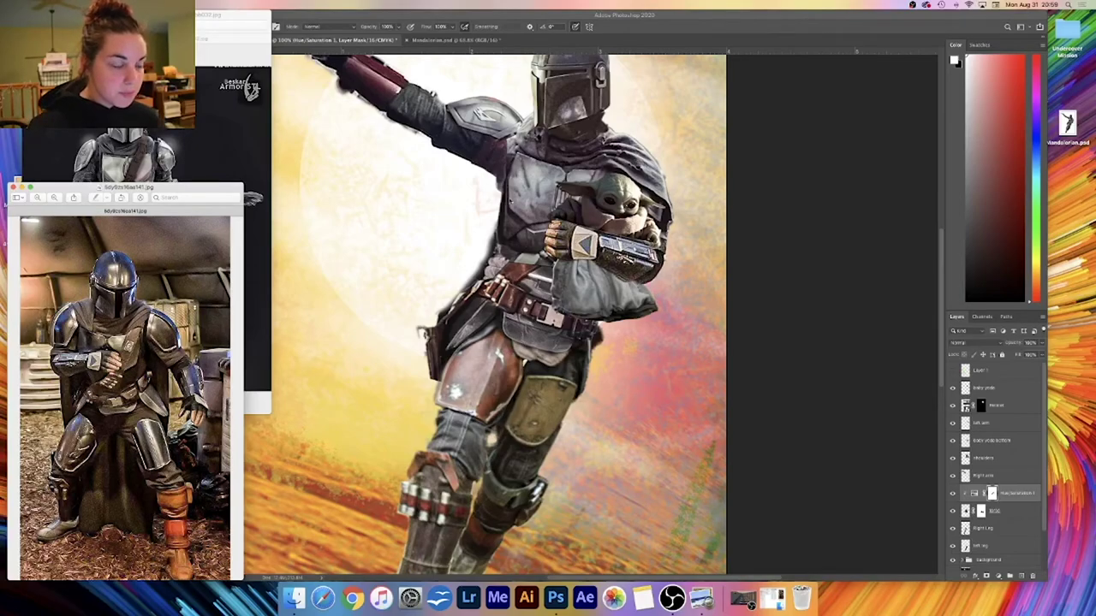
key("super+minus")
scroll(565, 386, "up", 10)
left_click(724, 350)
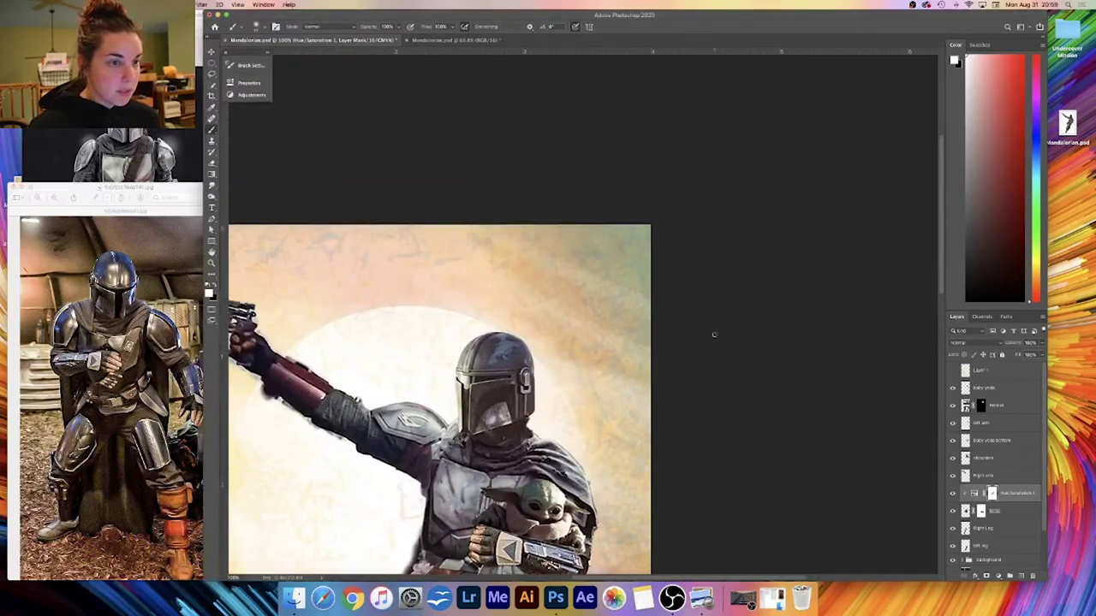
- Group the right leg and left leg layers and name the group legs
scroll(544, 405, "down", 8)
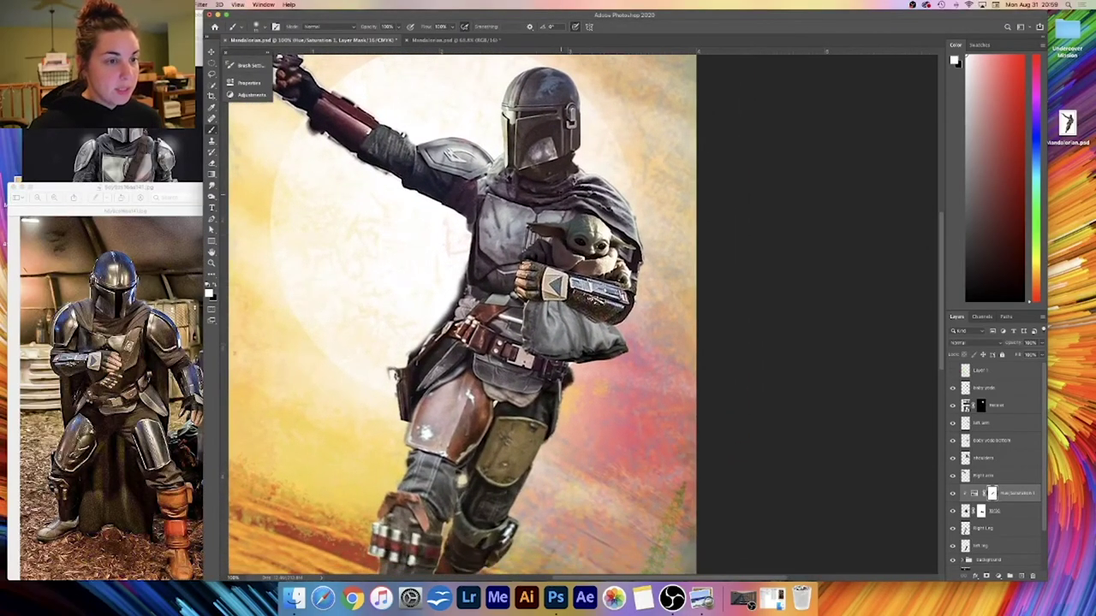
scroll(748, 257, "down", 5)
scroll(757, 218, "down", 1)
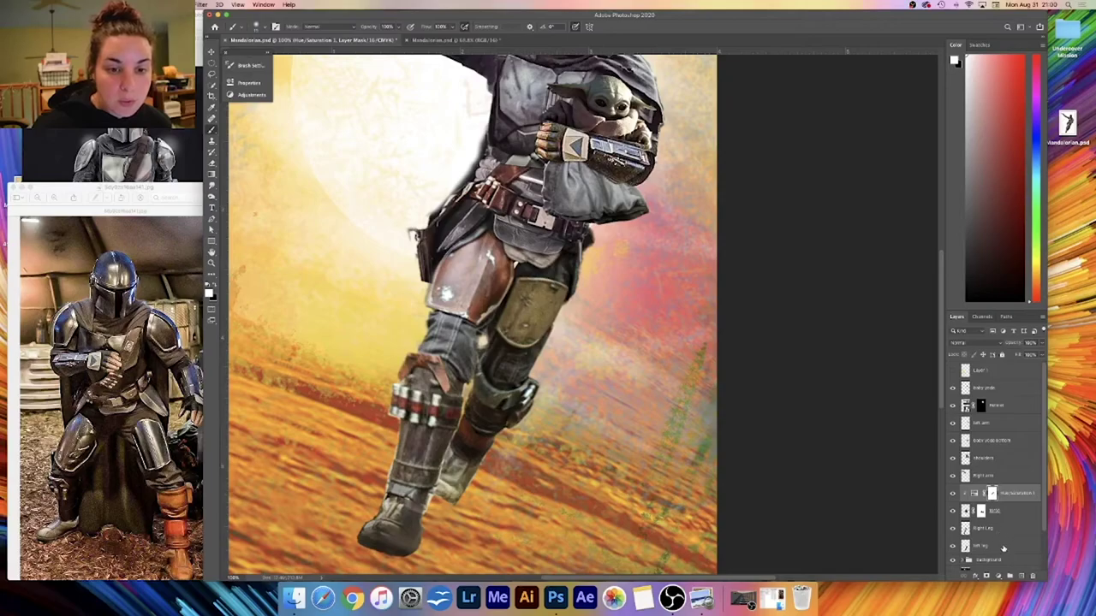
left_click(998, 528)
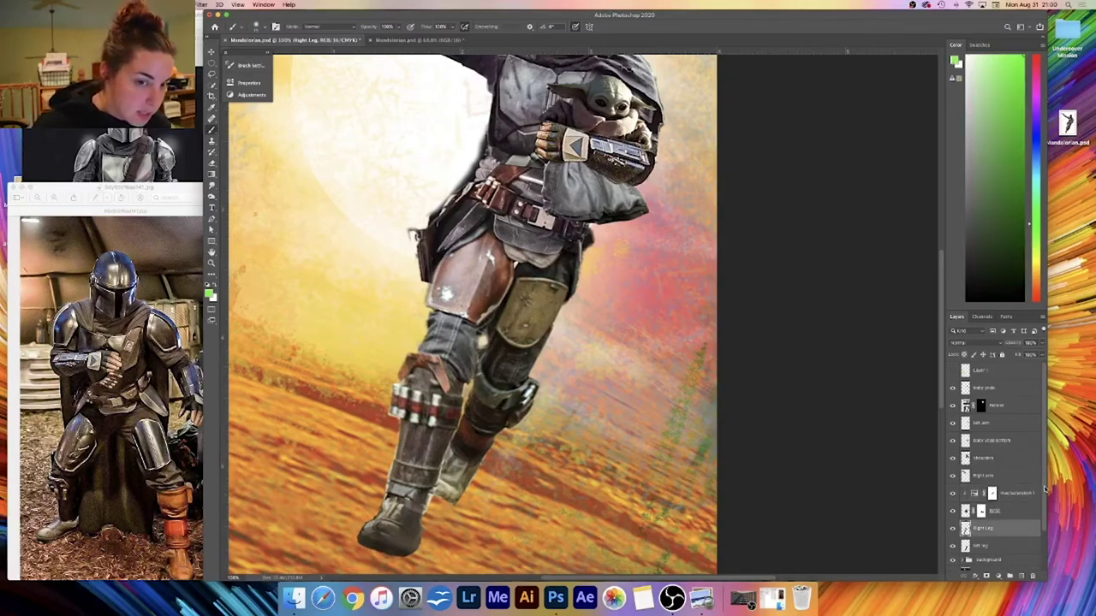
scroll(1027, 500, "down", 2)
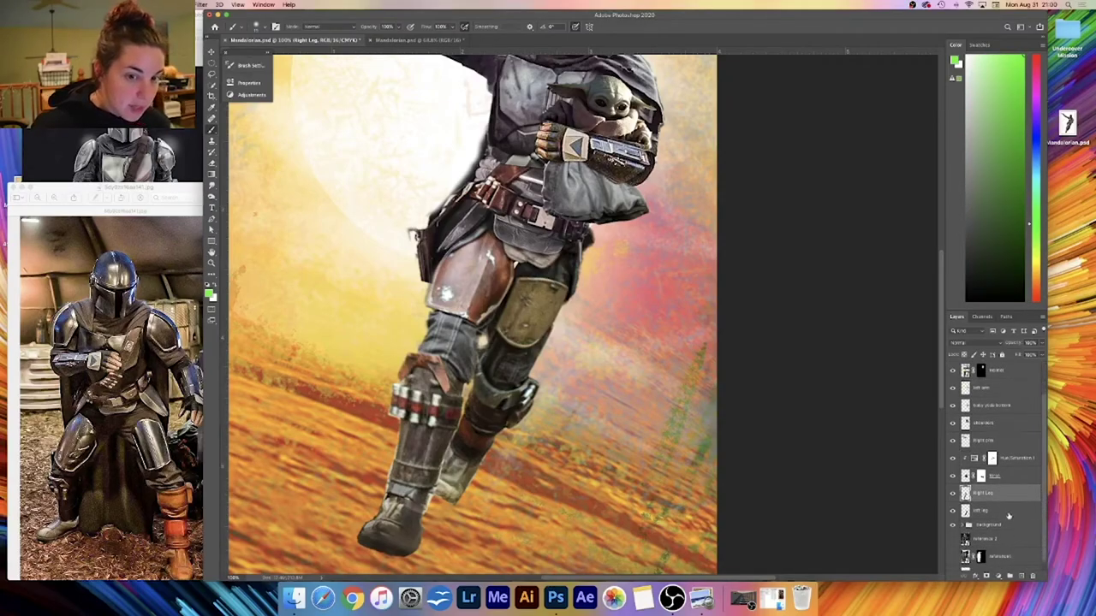
left_click(998, 510, "shift")
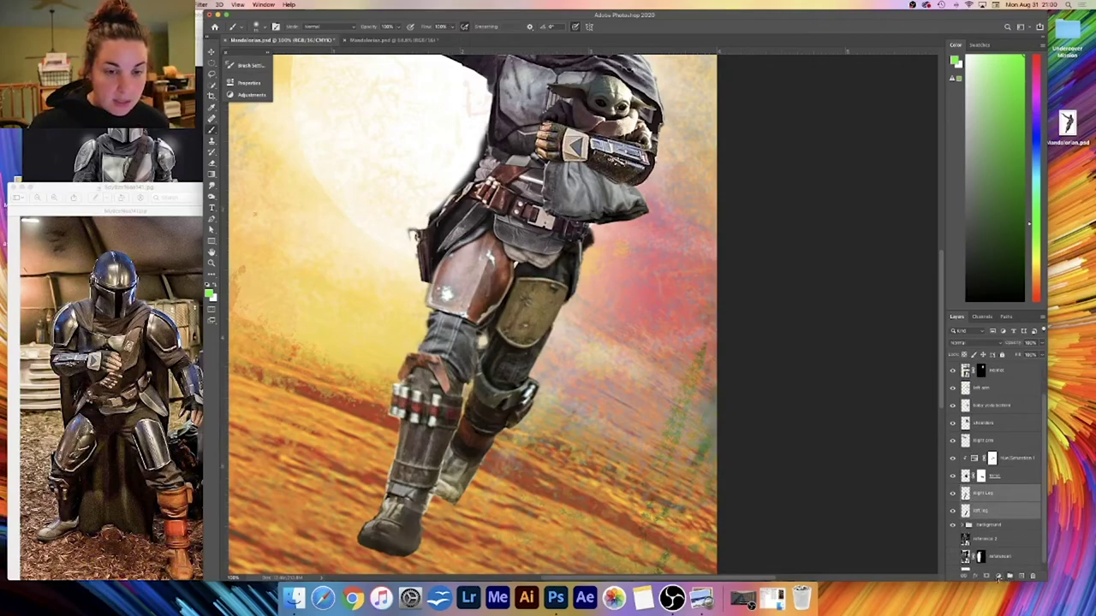
left_click(1009, 576)
double_click(987, 503)
type("legs")
key("Return")
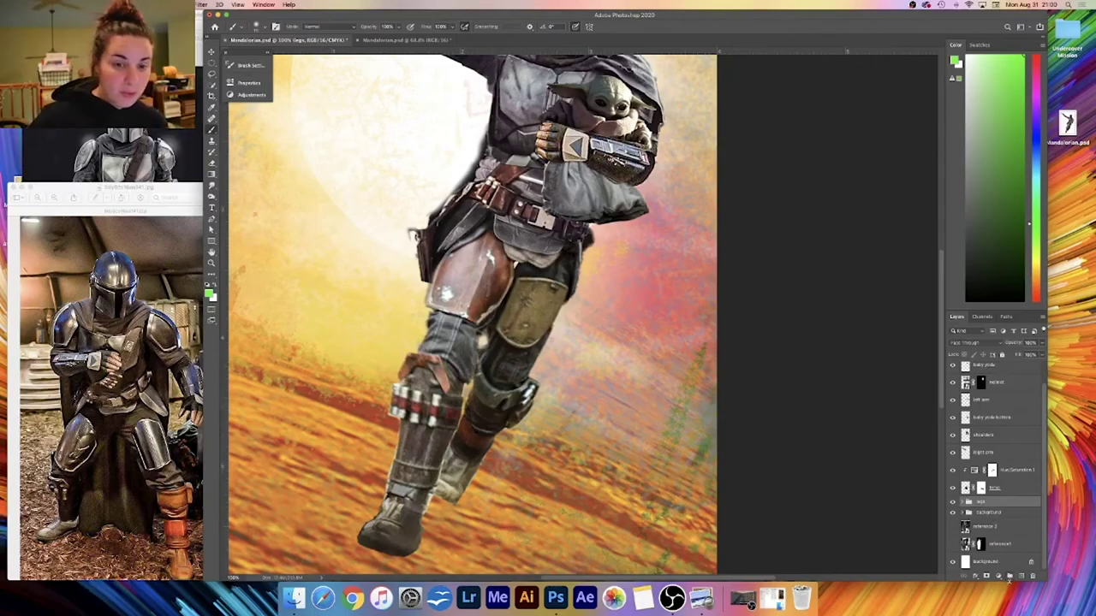
- Add a Hue/Saturation adjustment clipped to the legs group, shifting the hue slightly negative and lowering saturation to about -57
left_click(1000, 578)
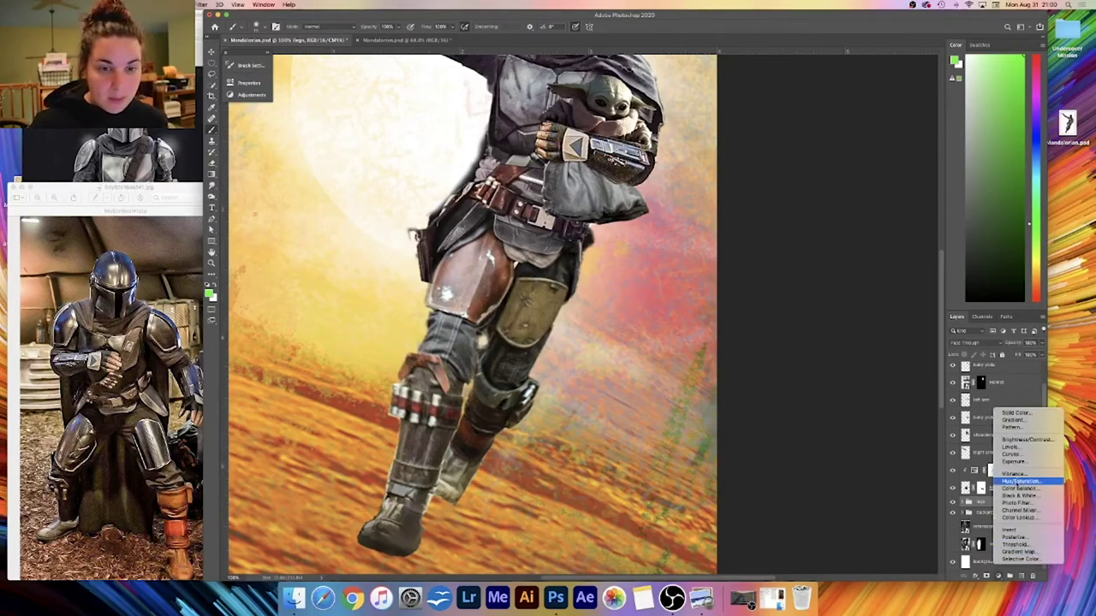
left_click(1019, 483)
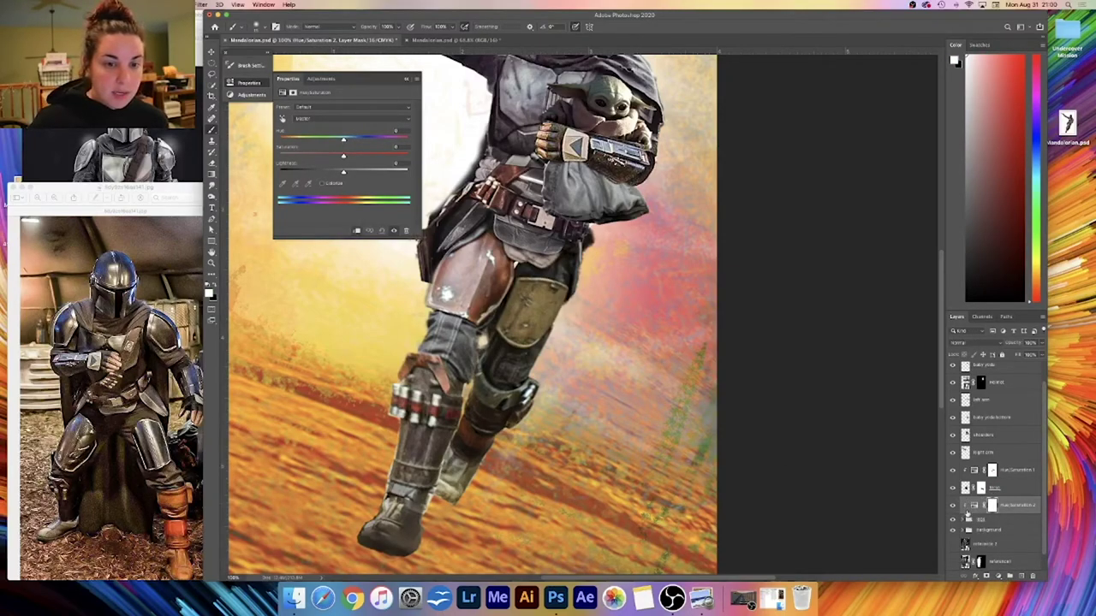
mouse_move(343, 157)
left_mouse_down()
mouse_move(307, 155)
mouse_move(340, 141)
left_mouse_up()
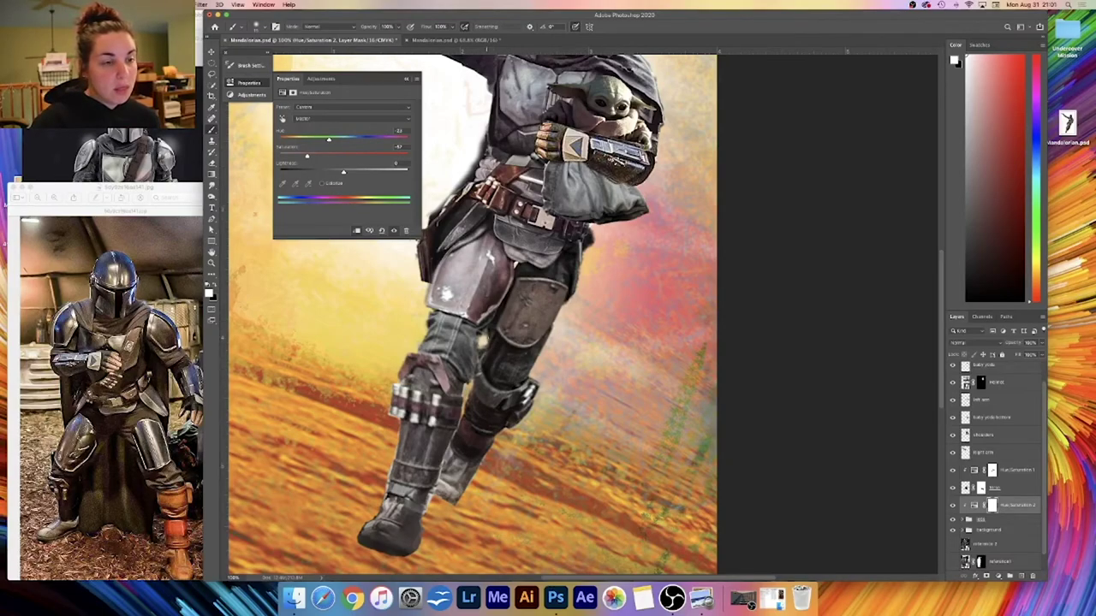
left_click(406, 79)
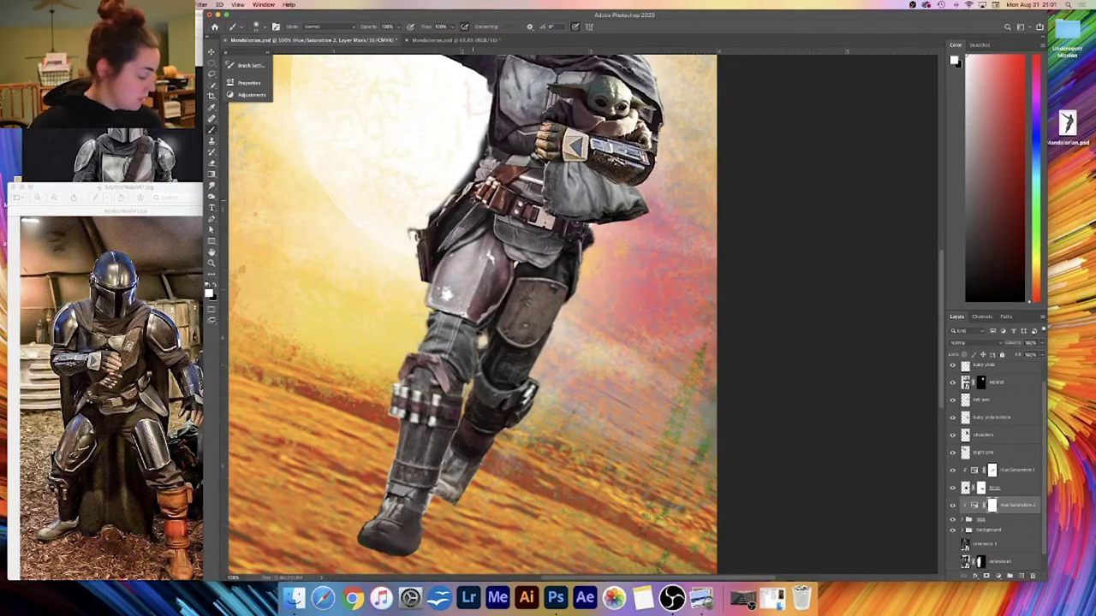
- Paint black on the legs adjustment's mask to restore the original color of the knee straps, ammo band and boots
key("x")
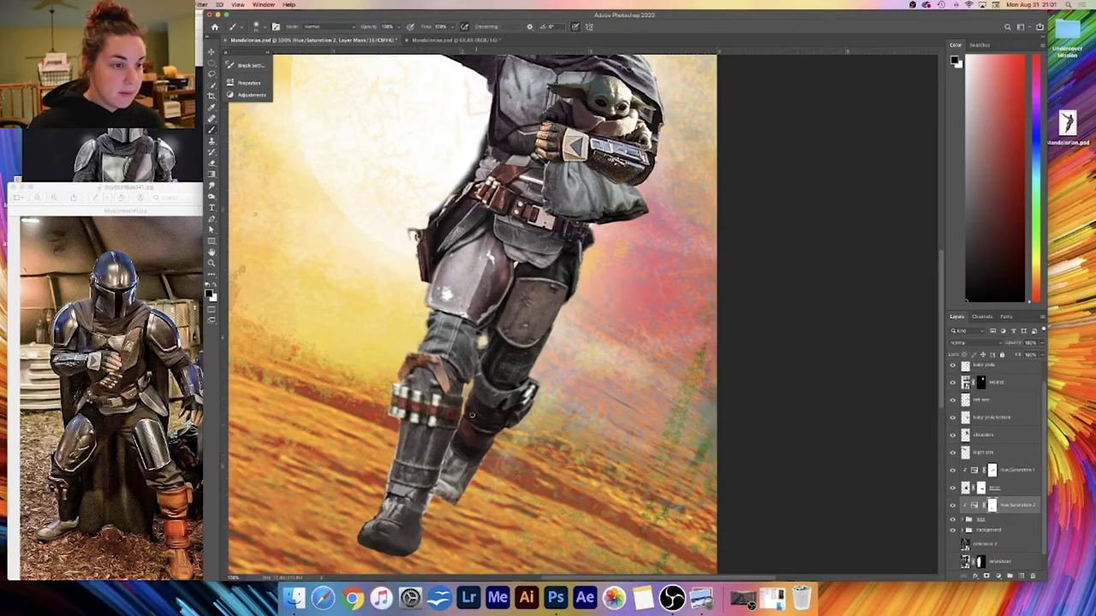
left_click_drag(474, 462, 448, 489)
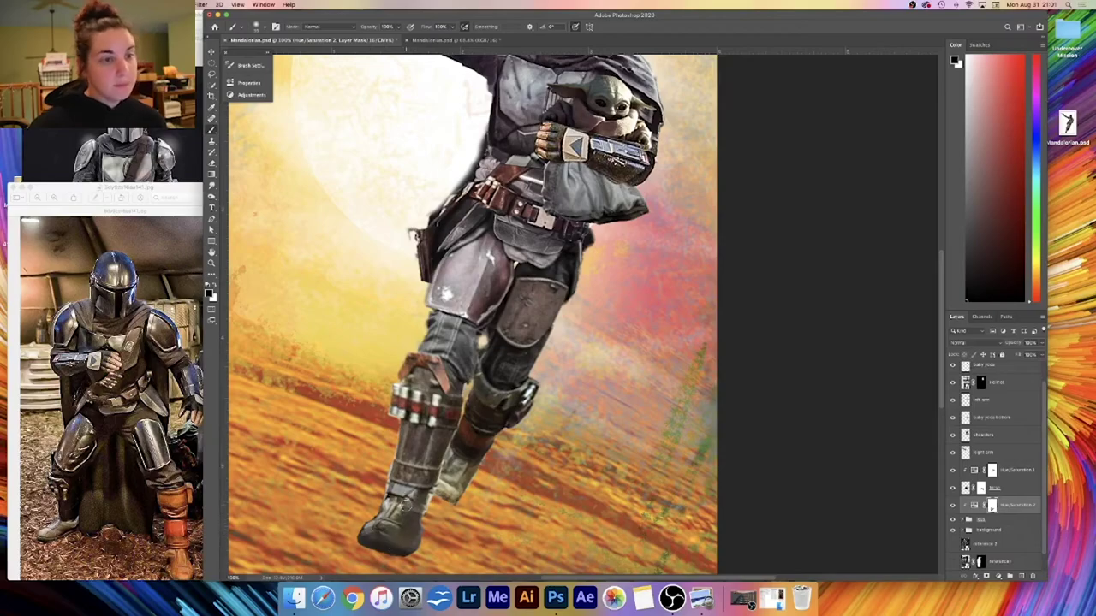
- Lower the saturation of the legs' Hue/Saturation adjustment further, to about -75, so the thigh armor turns neutral gray
left_click_drag(584, 342, 632, 444)
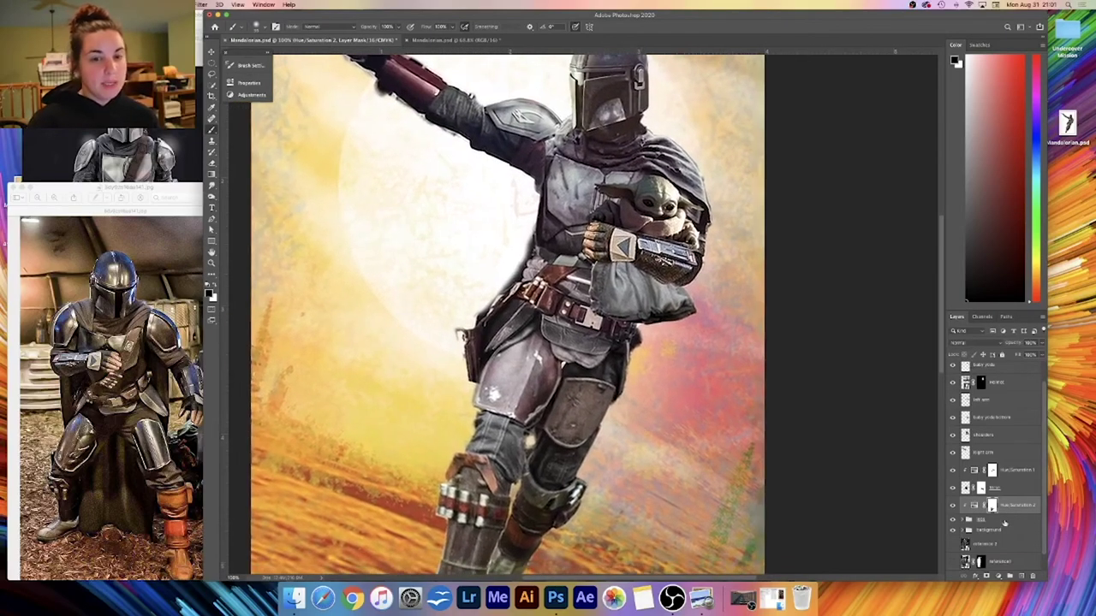
left_click(971, 505)
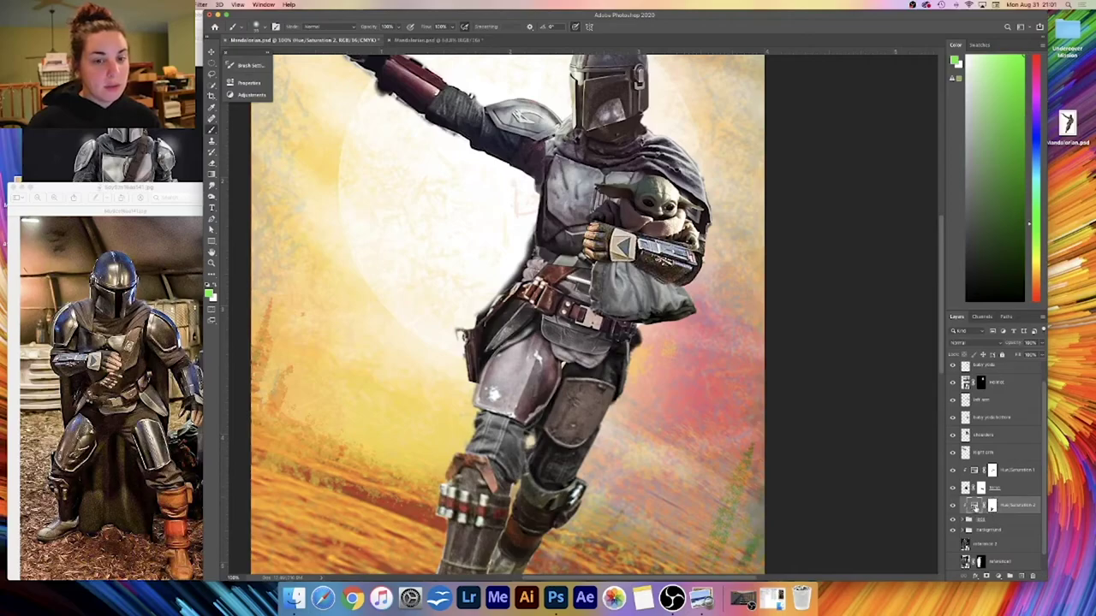
double_click(972, 506)
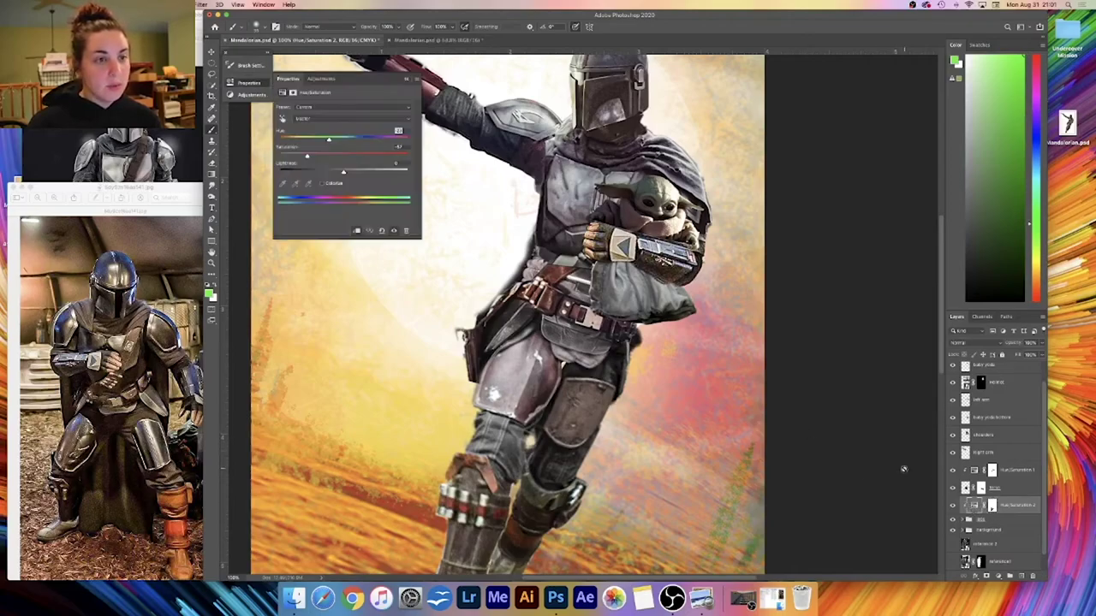
left_click_drag(307, 157, 295, 156)
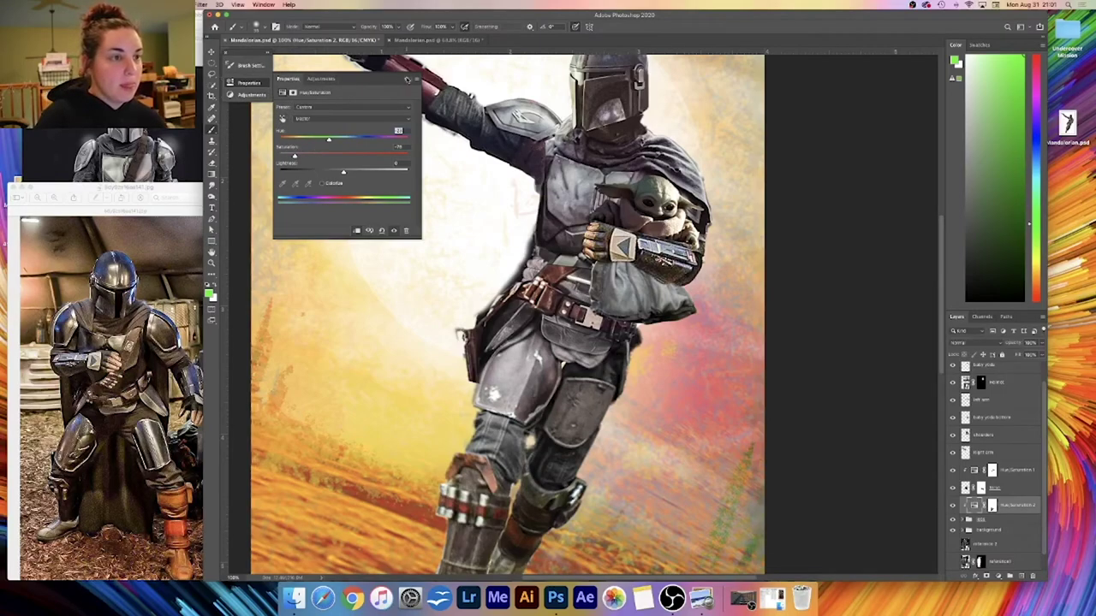
left_click(406, 78)
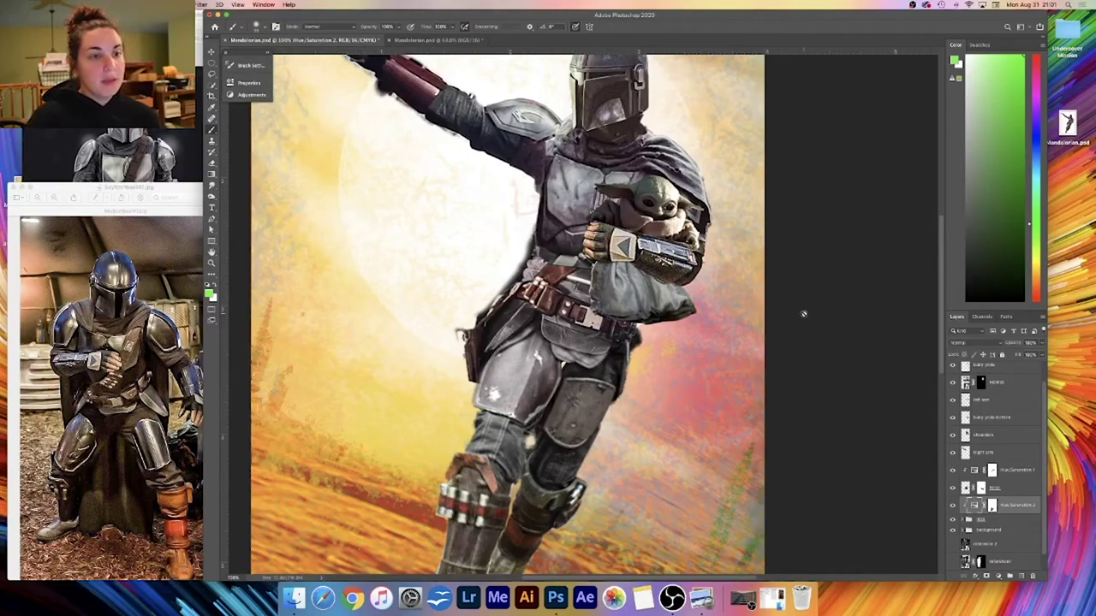
- Add a Hue/Saturation adjustment layer directly above the right arm layer
scroll(661, 266, "up", 5)
scroll(505, 317, "right", 3)
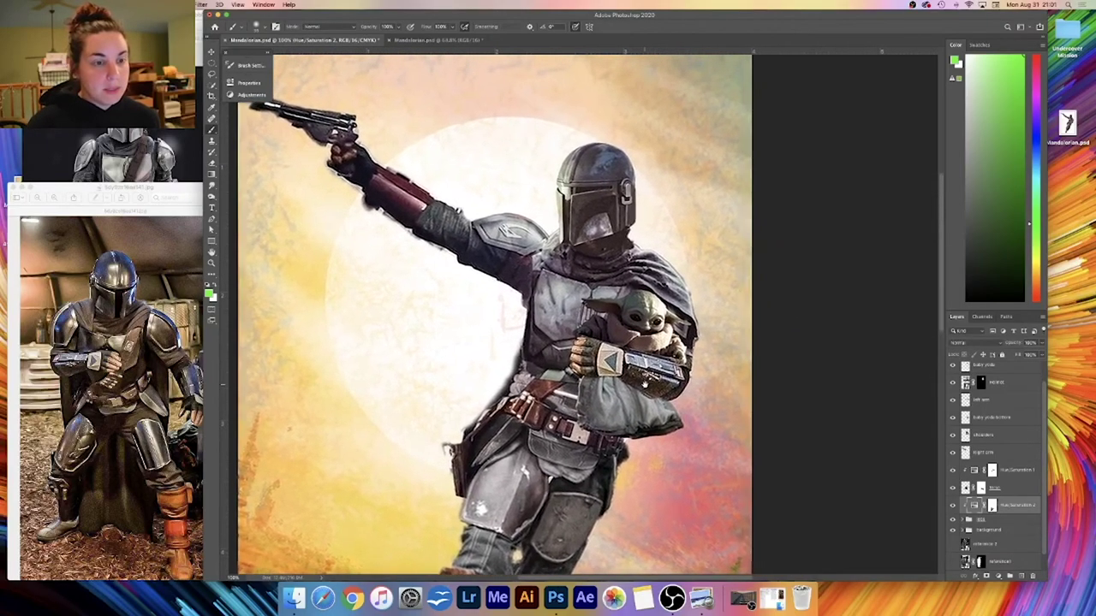
left_click_drag(634, 383, 667, 400)
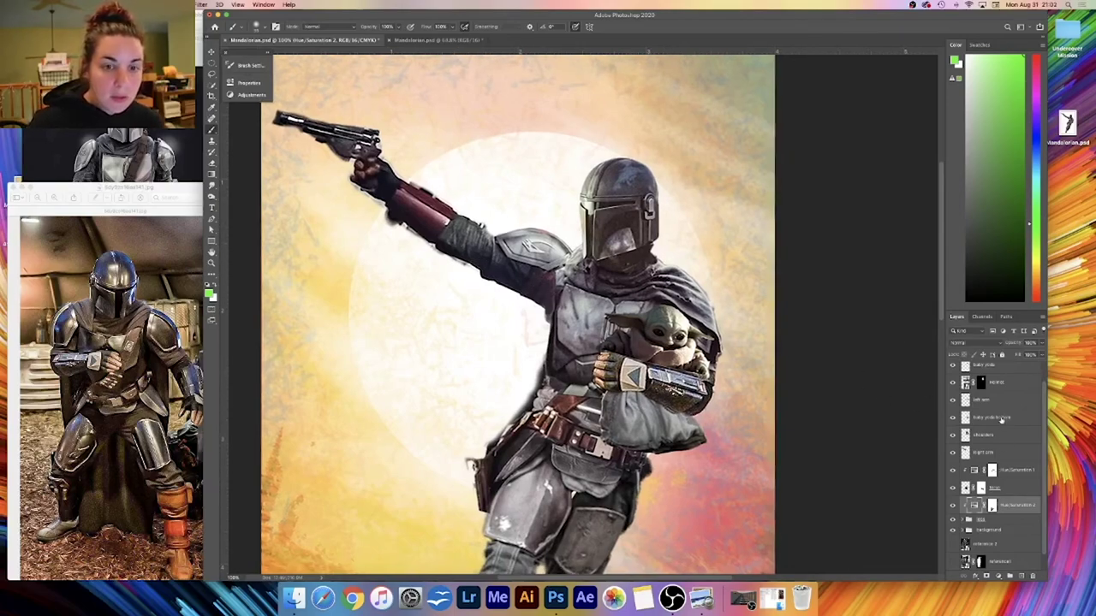
left_click(996, 402)
left_click(994, 454)
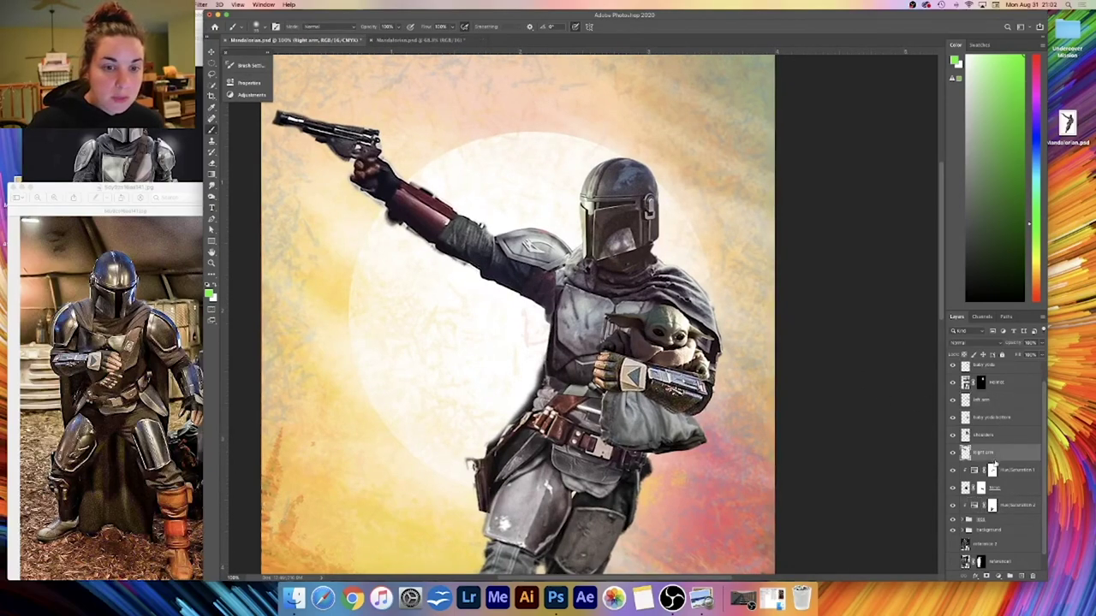
left_click(1000, 578)
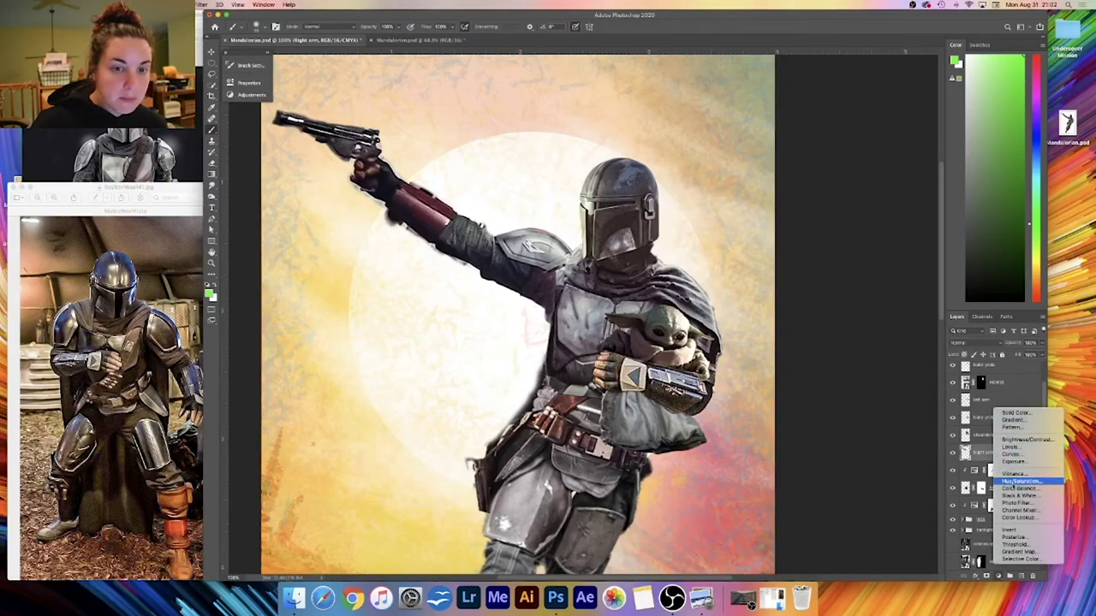
left_click(1020, 482)
- Clip the new adjustment to the right arm, lower its saturation to -62, and move its settings clear of the arm
left_click_drag(359, 79, 370, 75)
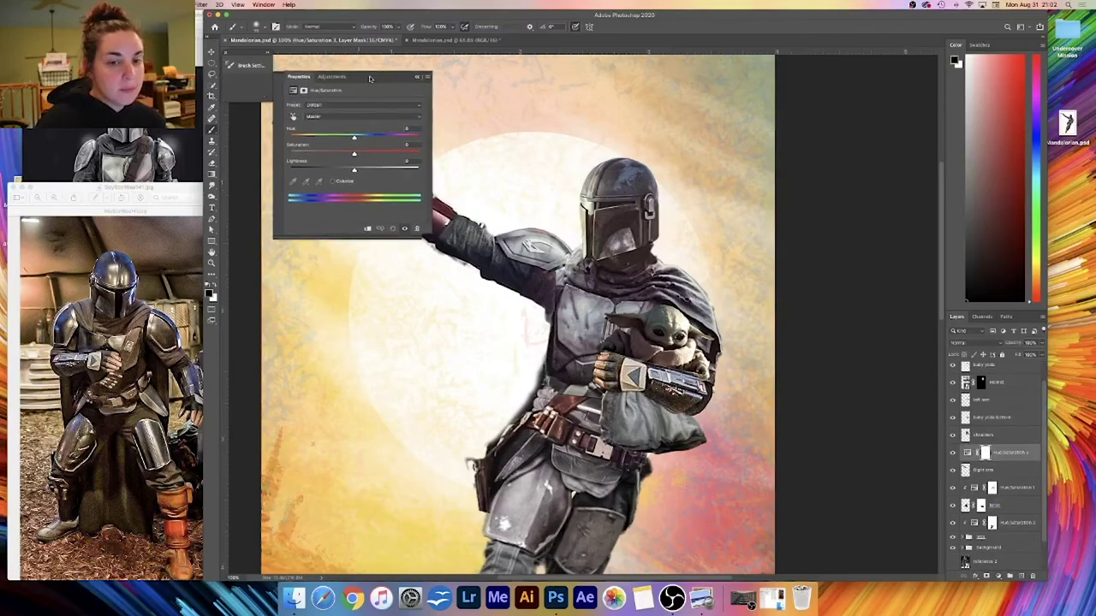
left_click(972, 460, "alt")
left_click_drag(353, 153, 314, 152)
left_click_drag(371, 73, 742, 94)
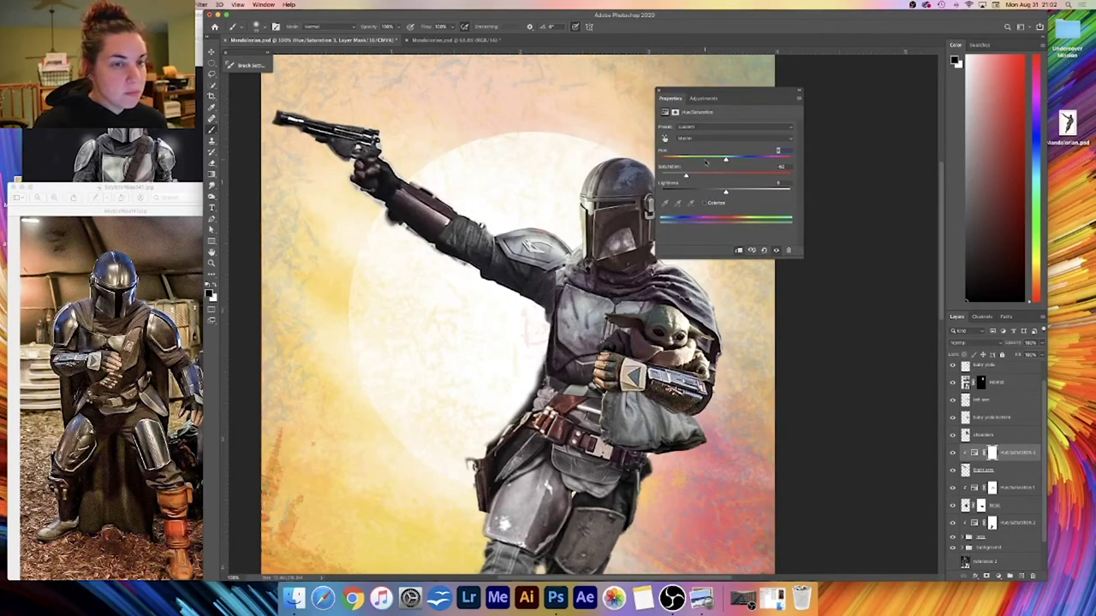
- Shift the right arm adjustment's hue slightly positive, close its settings, and mask the glove's fingers to restore their original color
left_click_drag(726, 160, 675, 148)
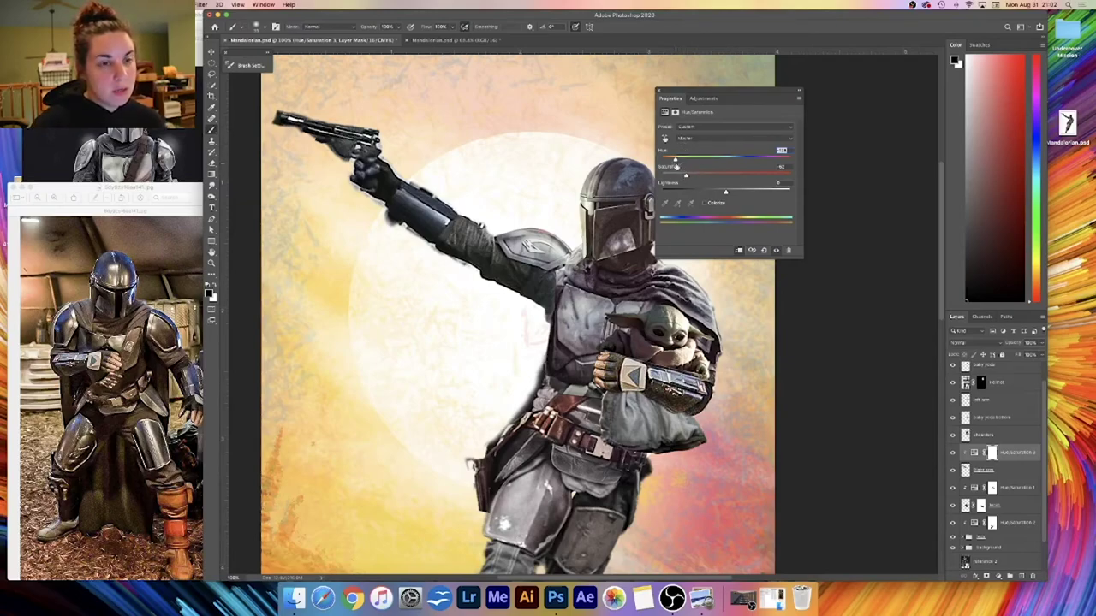
left_click_drag(675, 161, 734, 162)
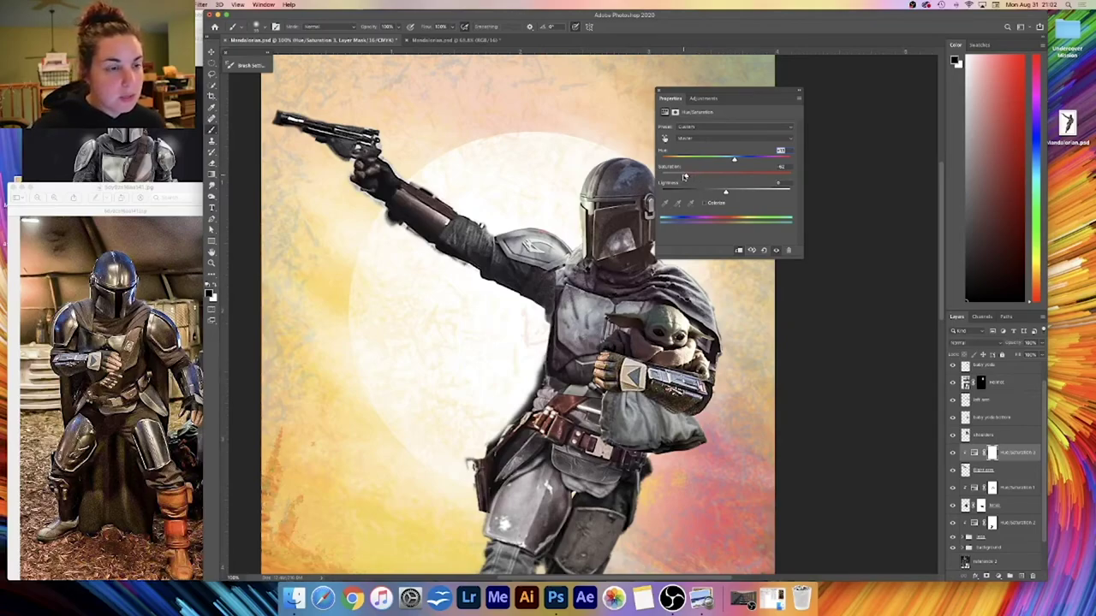
mouse_move(734, 159)
left_mouse_down()
mouse_move(660, 157)
mouse_move(823, 155)
mouse_move(737, 159)
left_mouse_up()
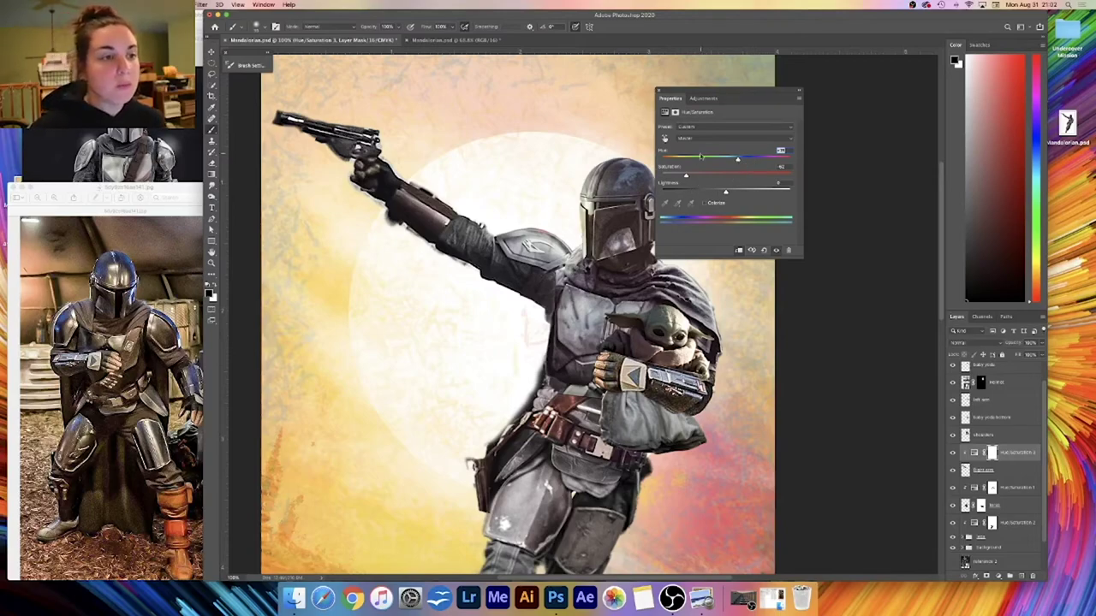
left_click(659, 89)
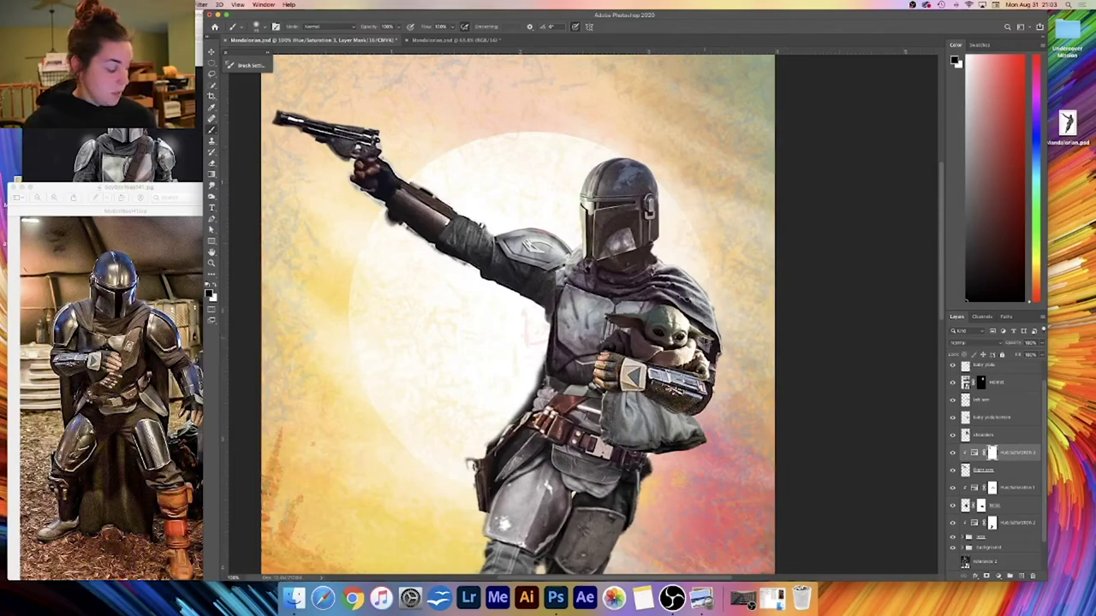
key("super+minus")
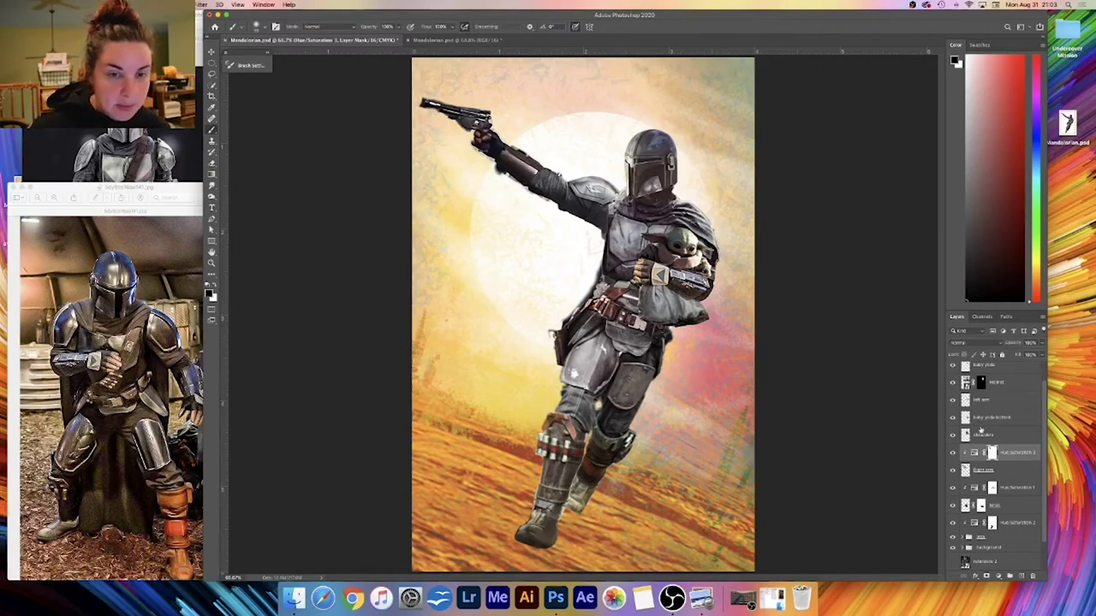
- Warp the lower torso edge around the glove on the shoulders layer with Liquify, starting from a 200 px brush
left_click(1016, 437)
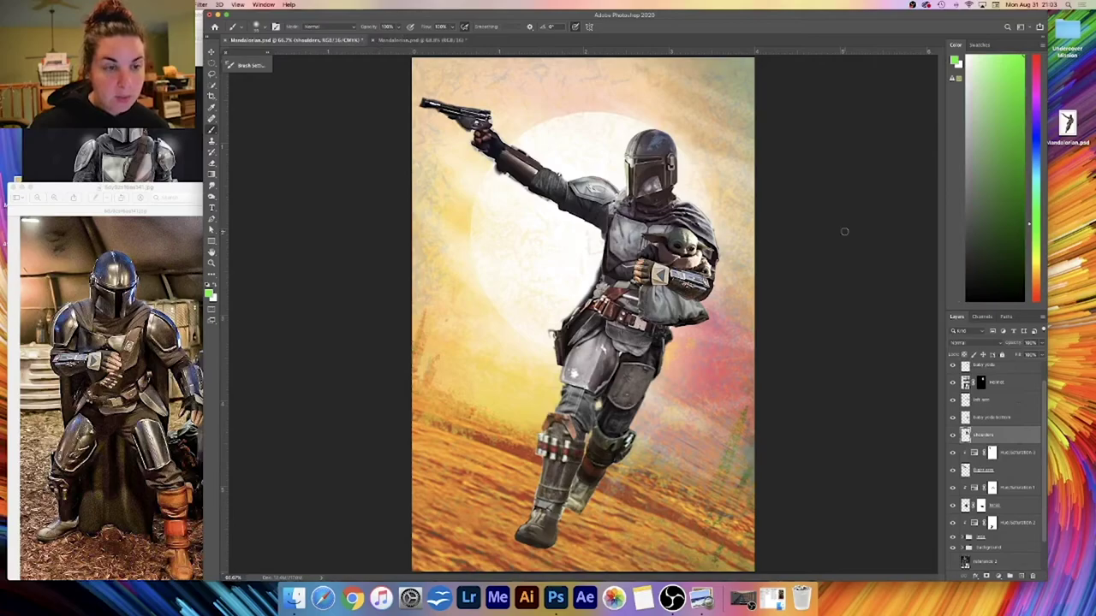
left_click(203, 4)
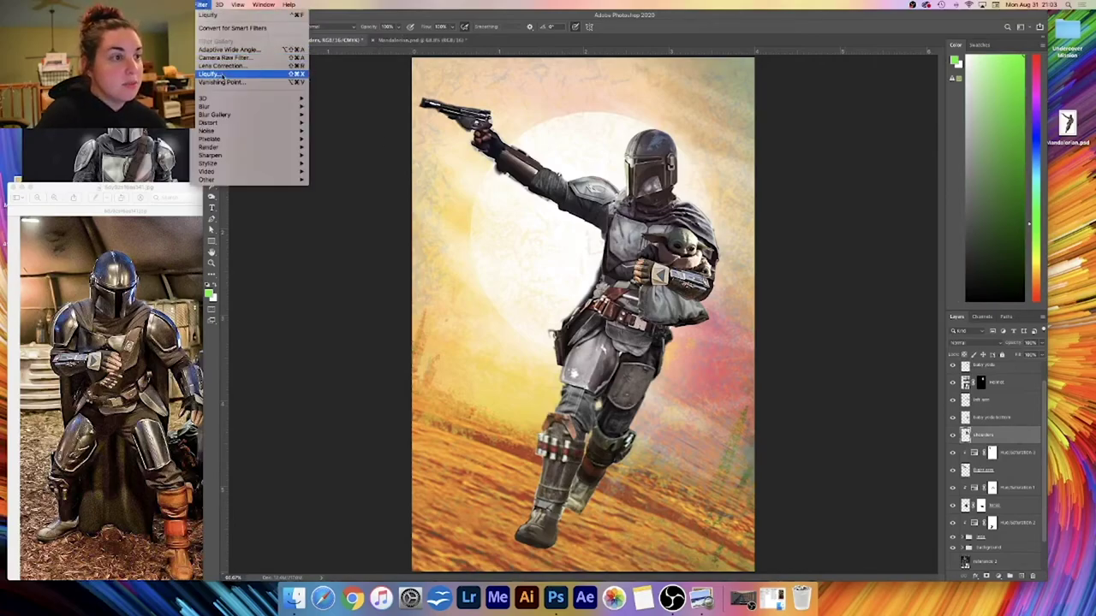
left_click(223, 76)
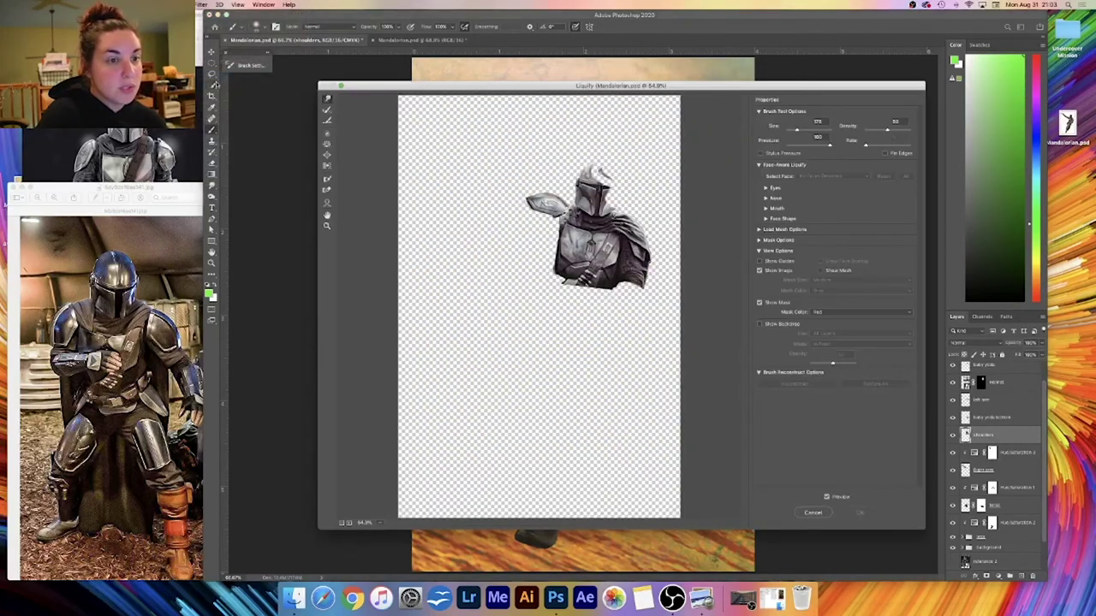
key("super+plus")
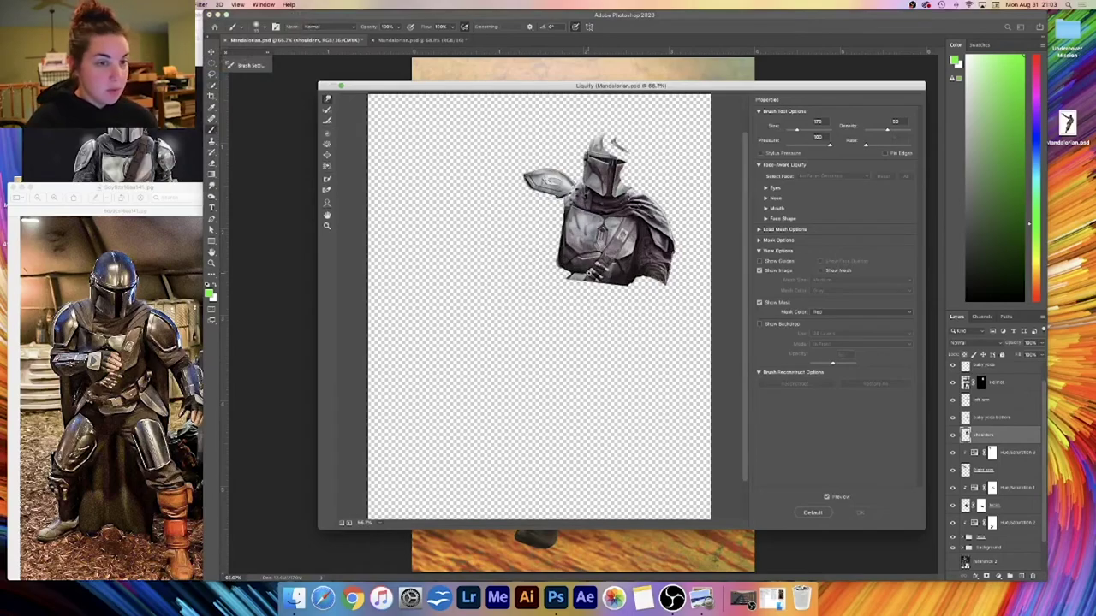
key("super+plus")
left_click_drag(628, 289, 578, 332)
key("super+plus")
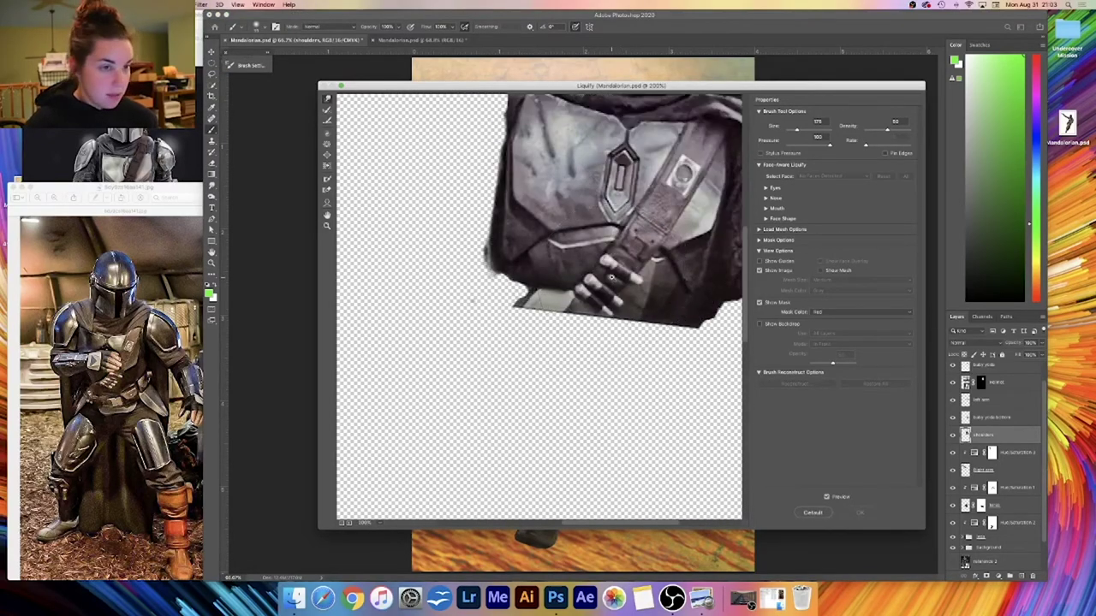
key("super+minus")
key("bracketright")
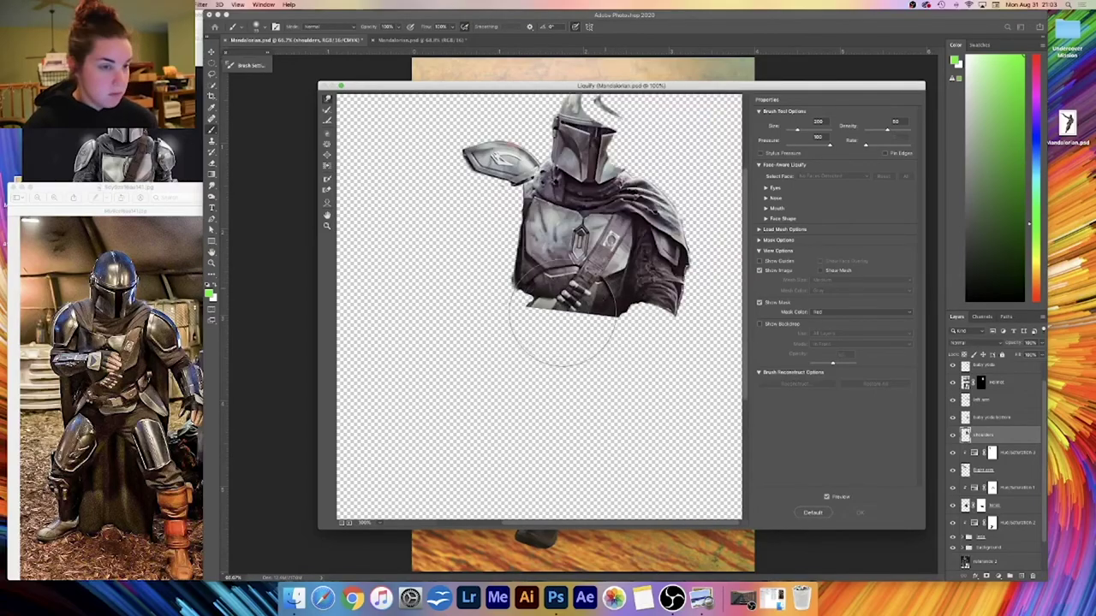
left_click_drag(565, 296, 532, 305)
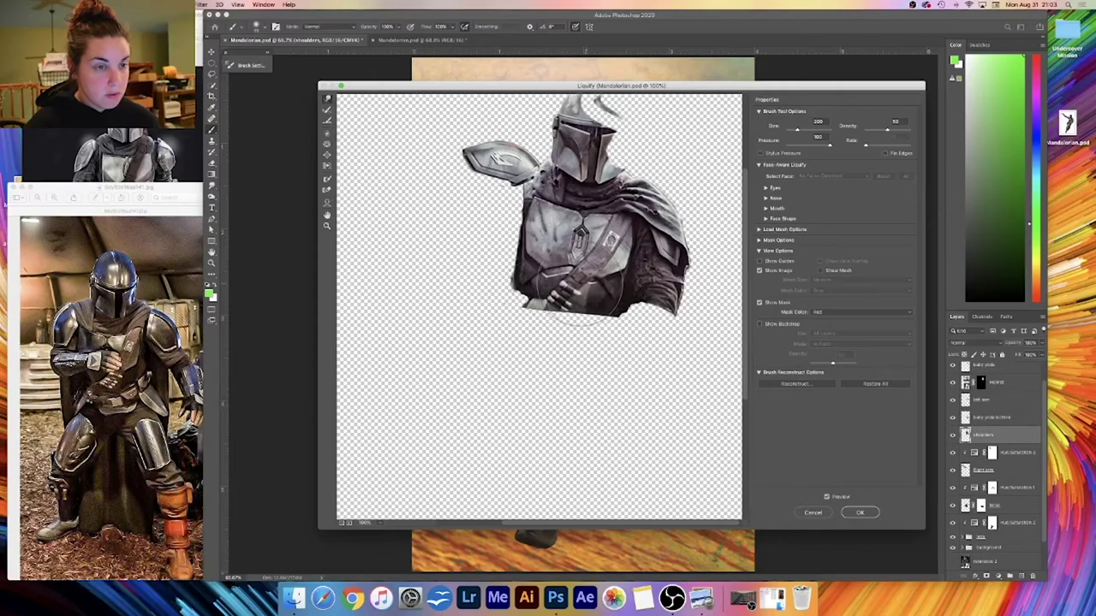
left_click_drag(505, 289, 511, 287)
key("[")
key("[")
key("[")
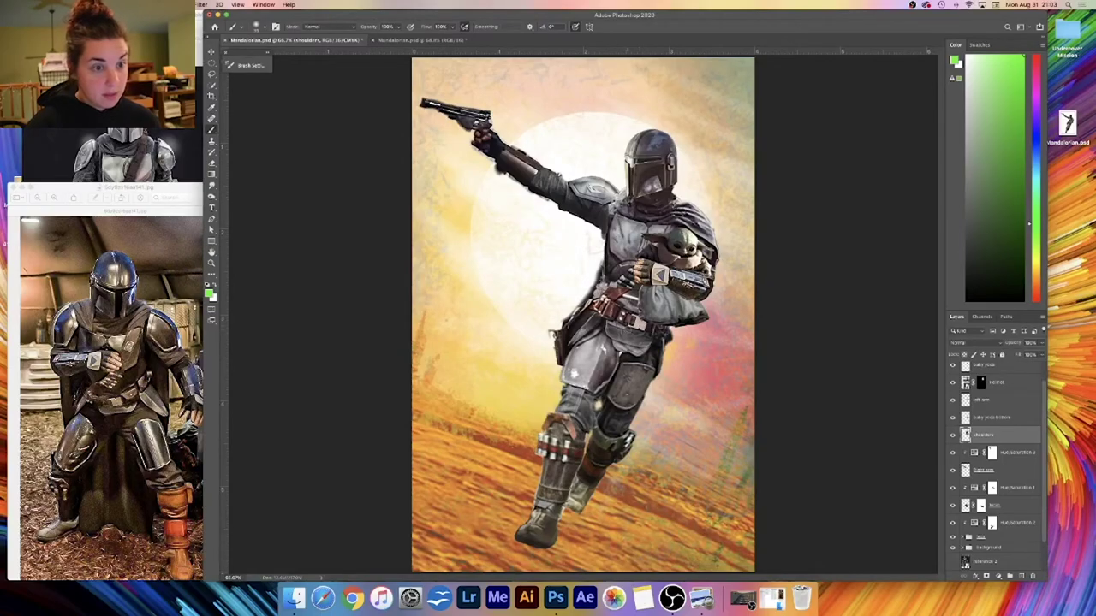
- Try erasing the gray patch and glove on the shoulders layer where they cover the leather belt strap
key("super+equal")
key("super+equal")
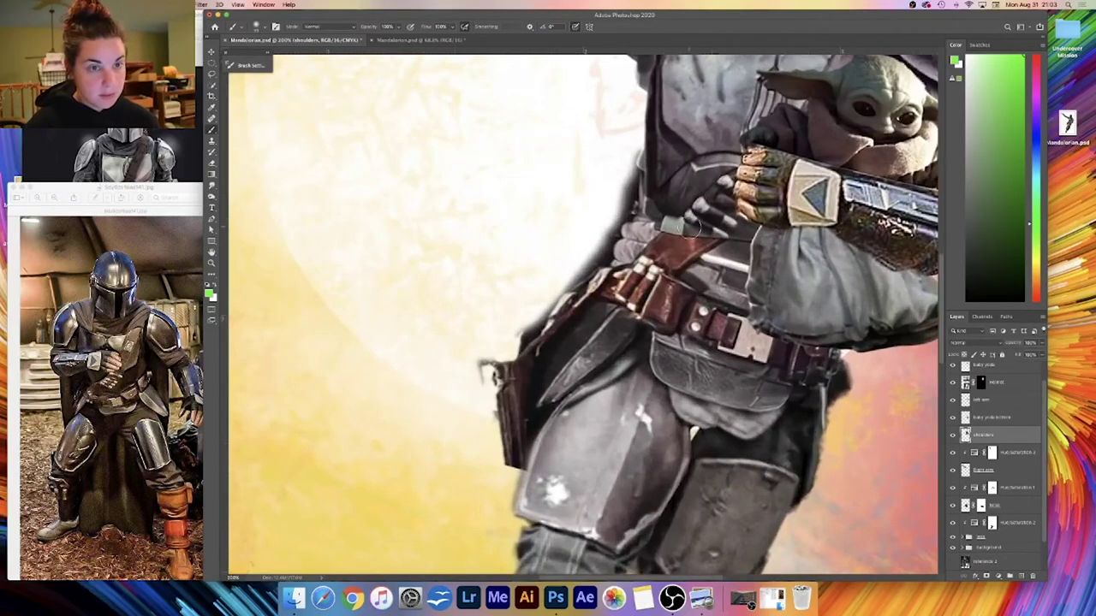
left_click_drag(713, 245, 641, 310)
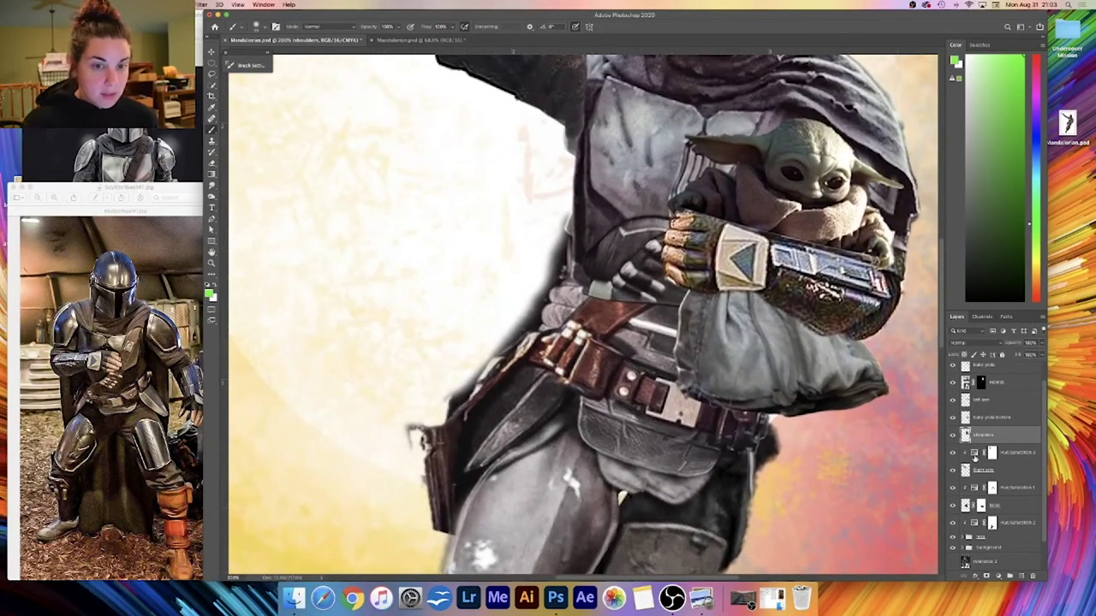
key("e")
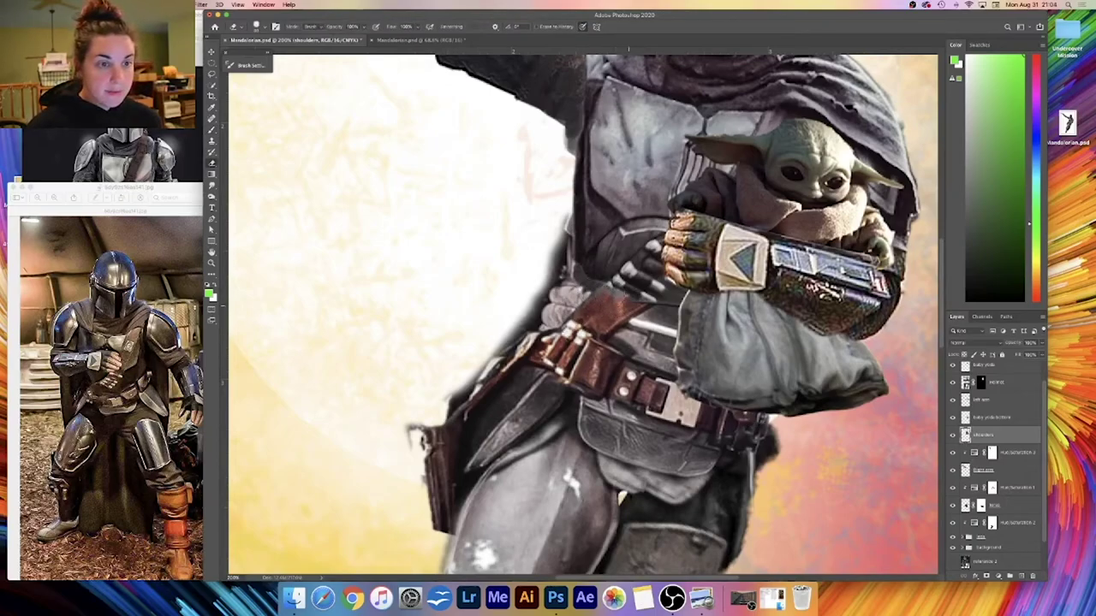
mouse_move(629, 276)
left_mouse_down()
mouse_move(642, 264)
mouse_move(655, 286)
mouse_move(664, 252)
mouse_move(643, 247)
mouse_move(621, 266)
left_mouse_up()
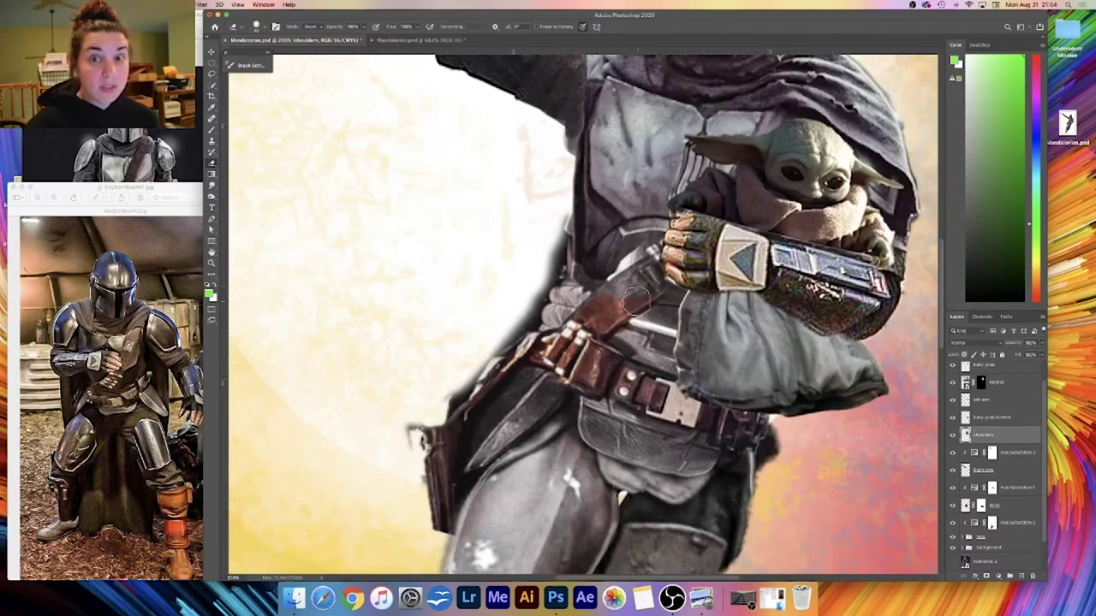
key("super+z")
key("super+z")
key("super+z")
mouse_move(600, 299)
left_mouse_down()
mouse_move(648, 294)
mouse_move(622, 281)
mouse_move(638, 274)
mouse_move(648, 291)
mouse_move(658, 283)
mouse_move(642, 298)
mouse_move(631, 274)
mouse_move(618, 281)
mouse_move(647, 262)
mouse_move(668, 284)
left_mouse_up()
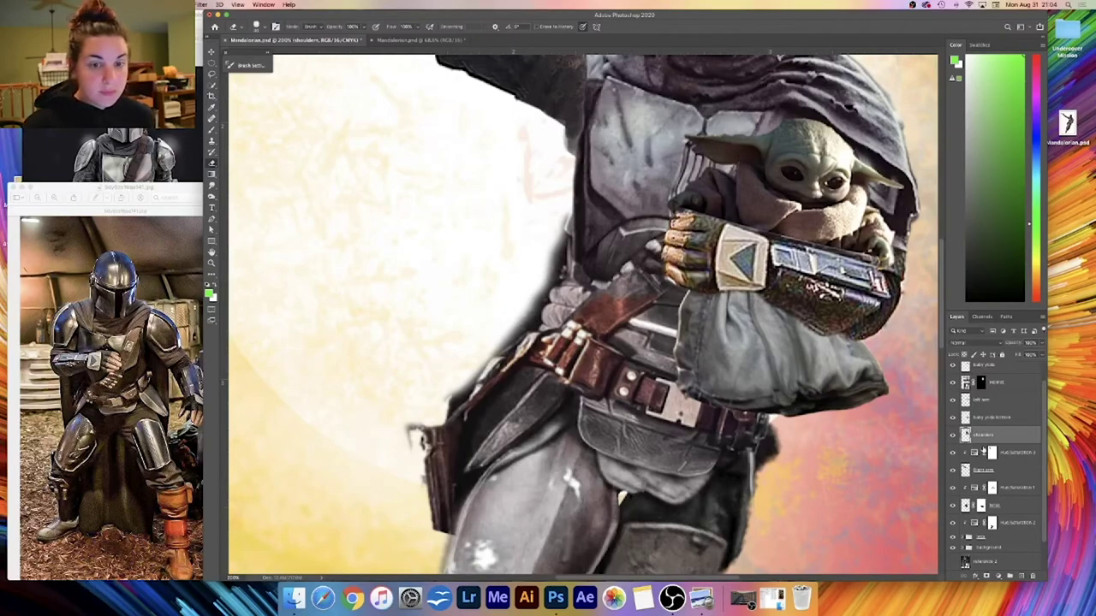
- Try masking the shoulders layer around the gloved fingers, and undo the mask along with the earlier erasing
left_click(995, 576)
key("b")
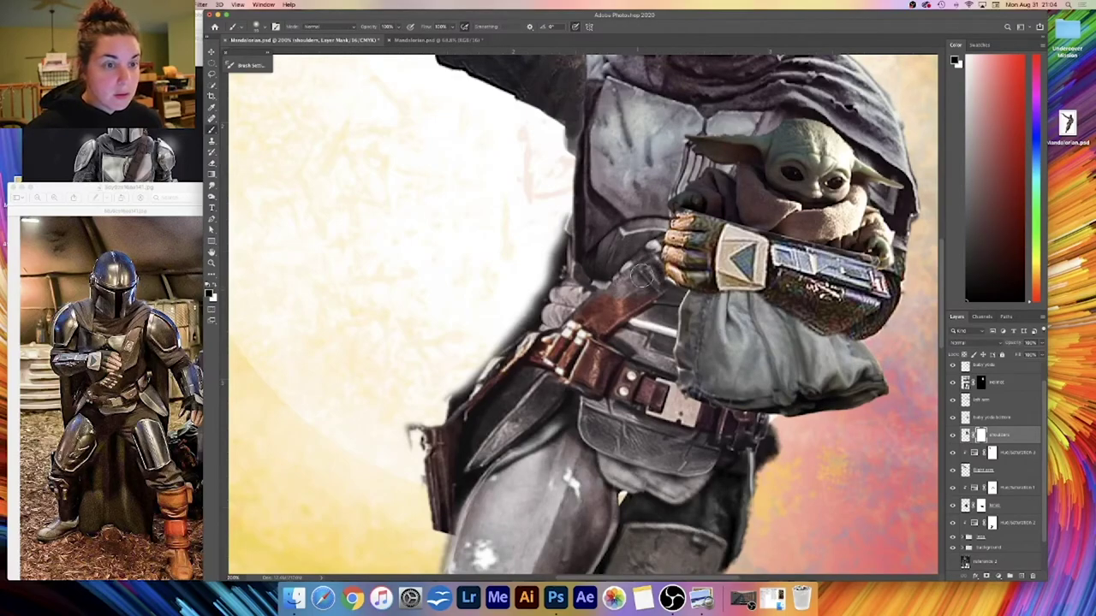
mouse_move(654, 251)
left_mouse_down()
mouse_move(632, 264)
mouse_move(661, 253)
mouse_move(632, 263)
mouse_move(640, 281)
left_mouse_up()
key("super+z")
key("super+z")
key("super+z")
key("super+z")
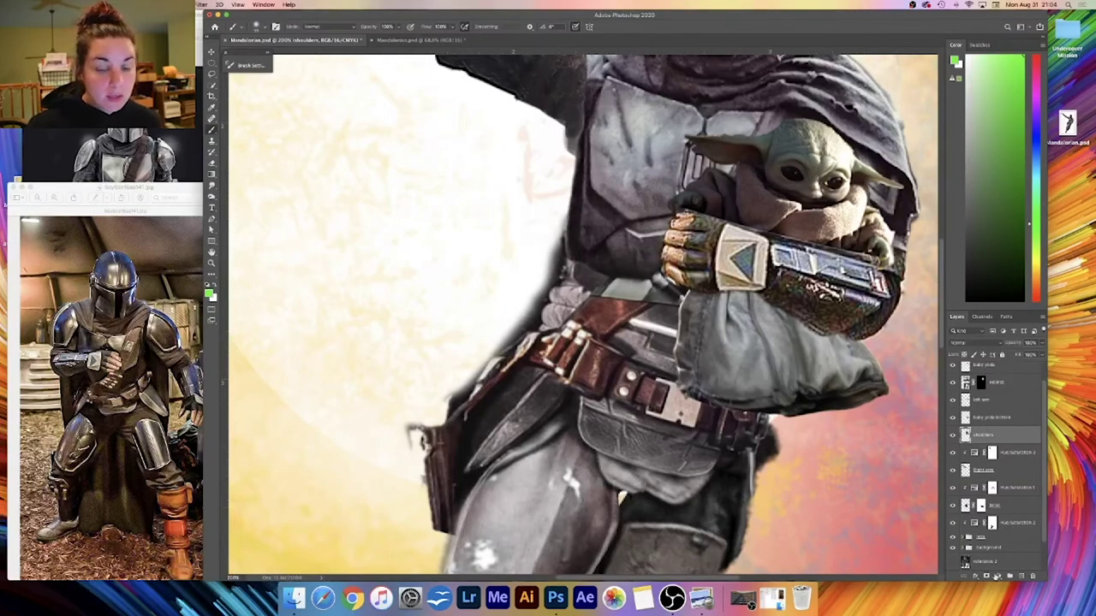
- Mask the shoulders layer to uncover the belt strap, and paint black on the Hue/Saturation 1 mask to restore its brown leather
left_click(986, 578)
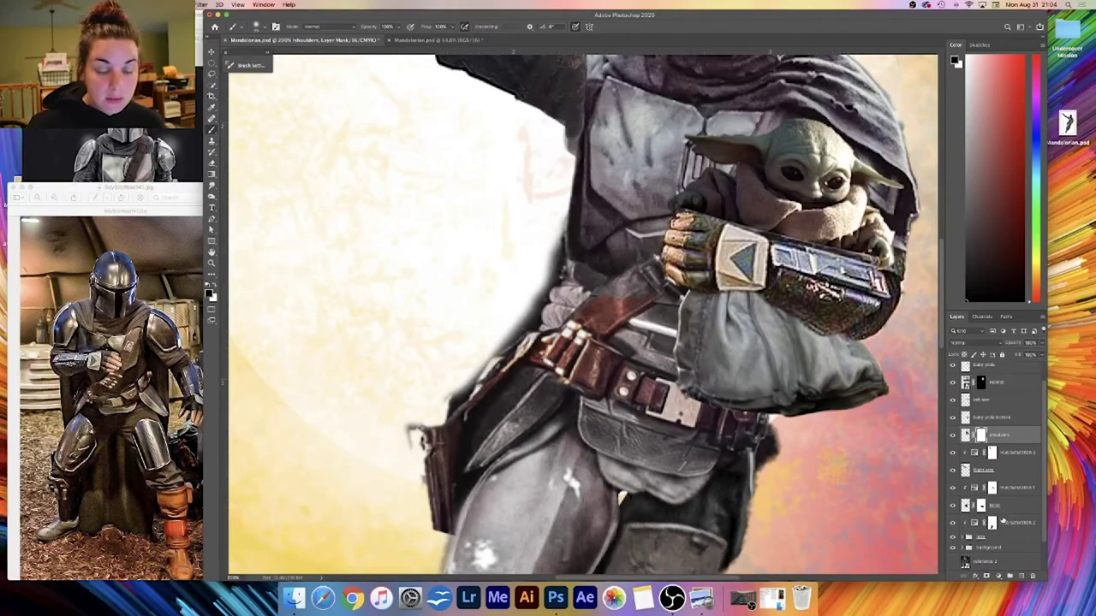
left_click(990, 451)
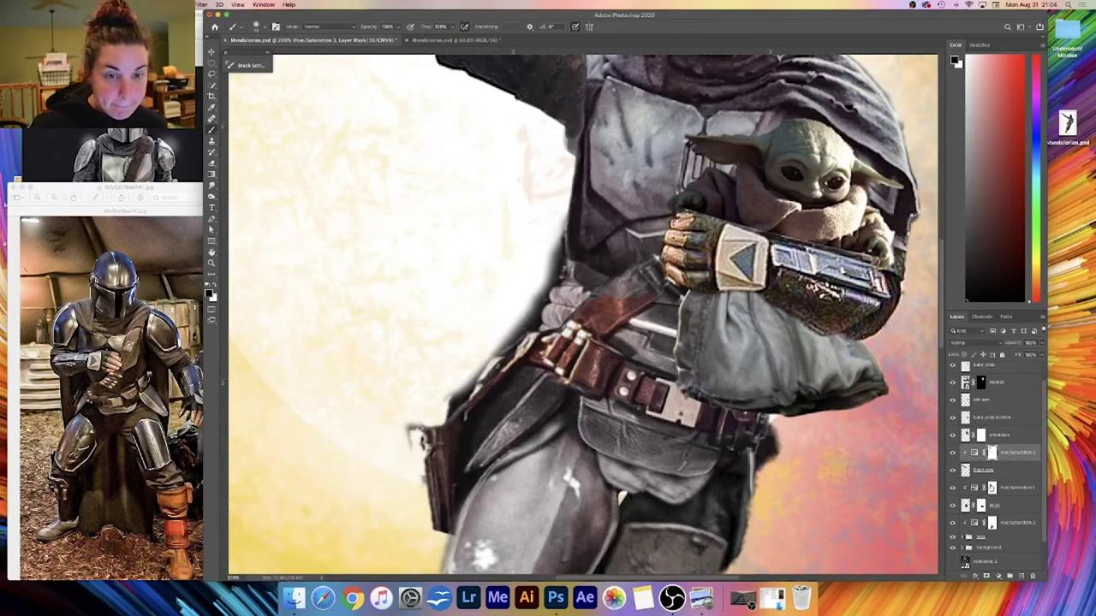
left_click(991, 487)
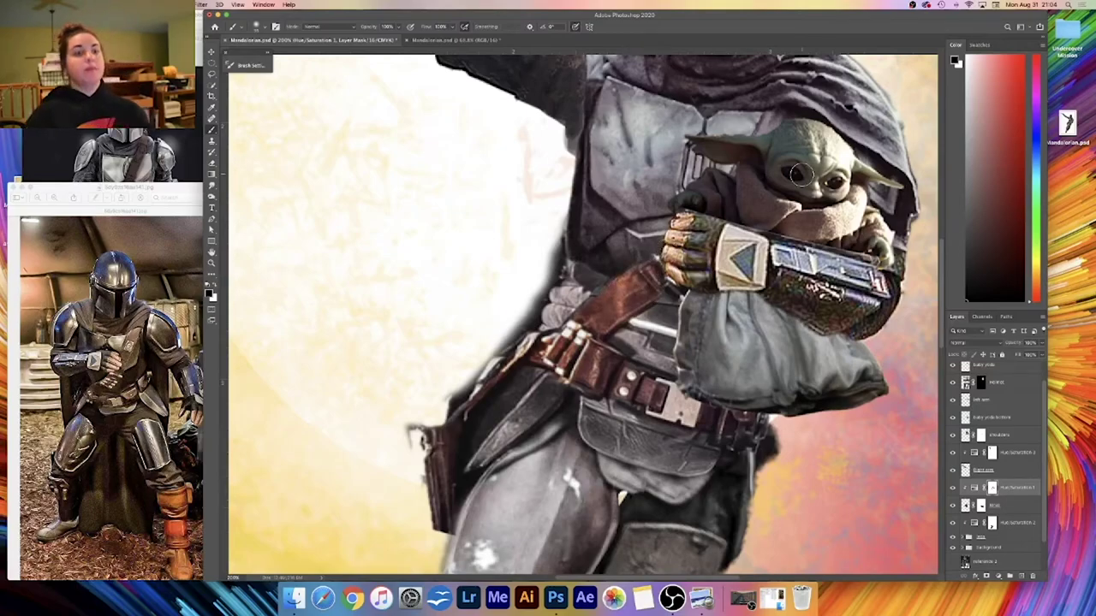
key("super+0")
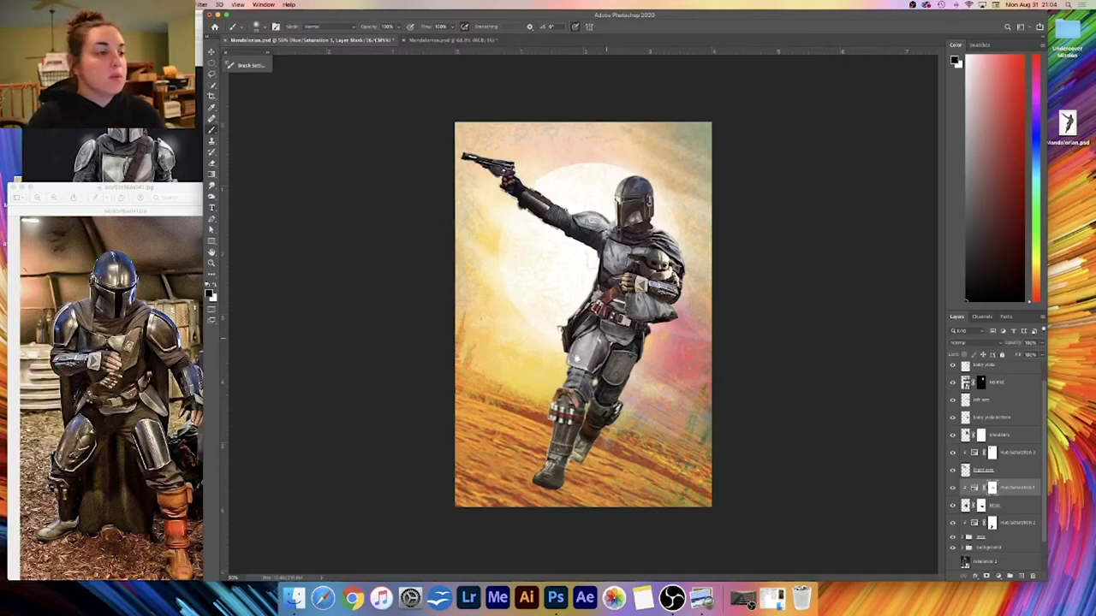
- Put away both armor reference images and switch to the other Mandalorian.psd document with the black cape
left_click(13, 187)
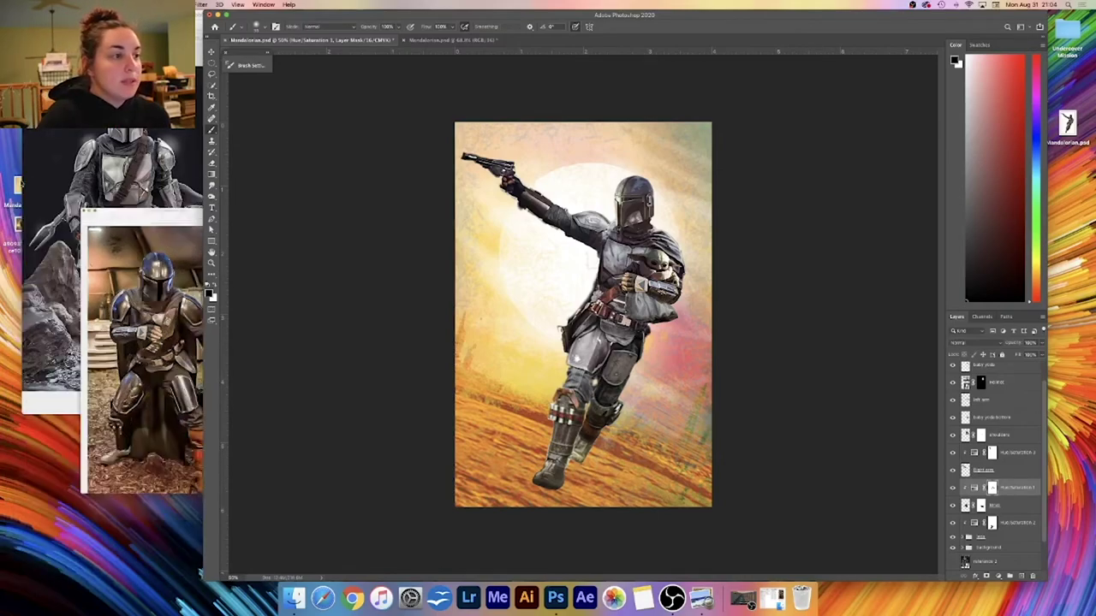
left_click(428, 40)
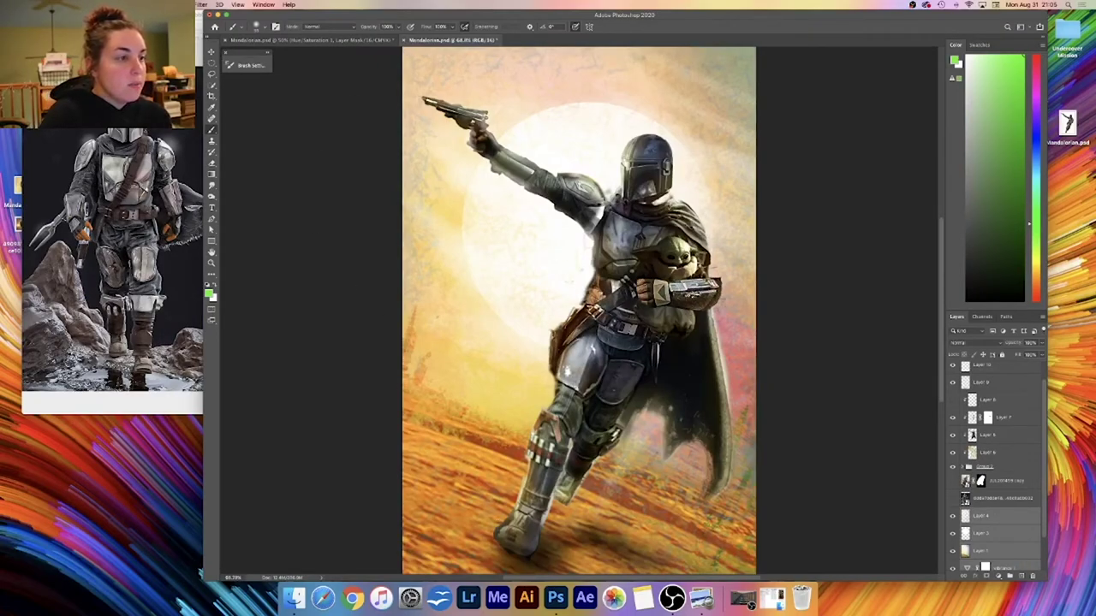
key("super+m")
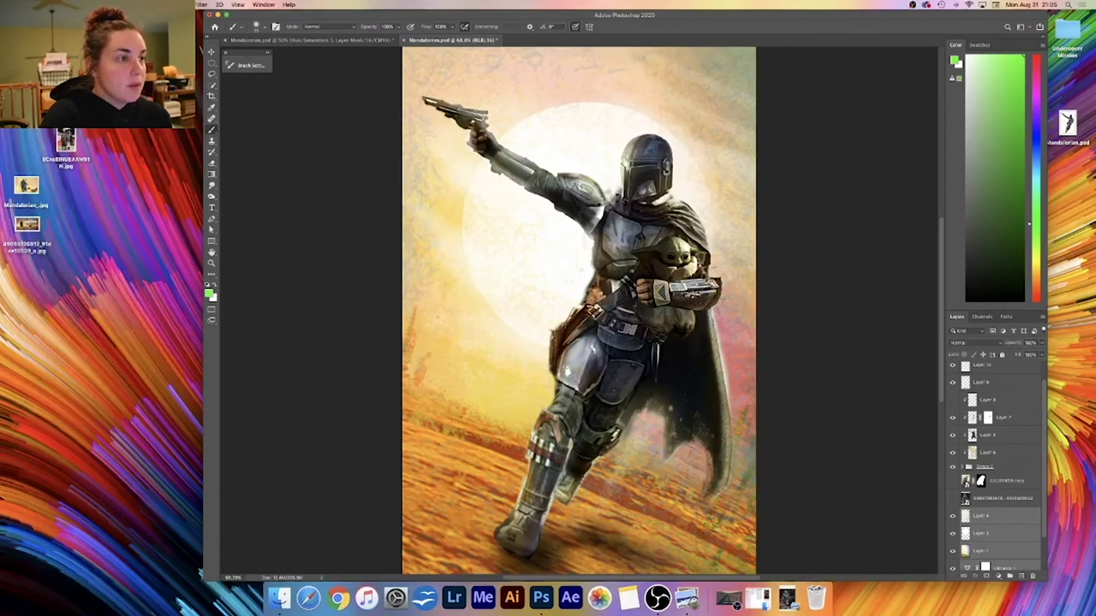
- Browse the reference images in the mandalorian folder for one that shows the flowing cape
left_click(758, 598)
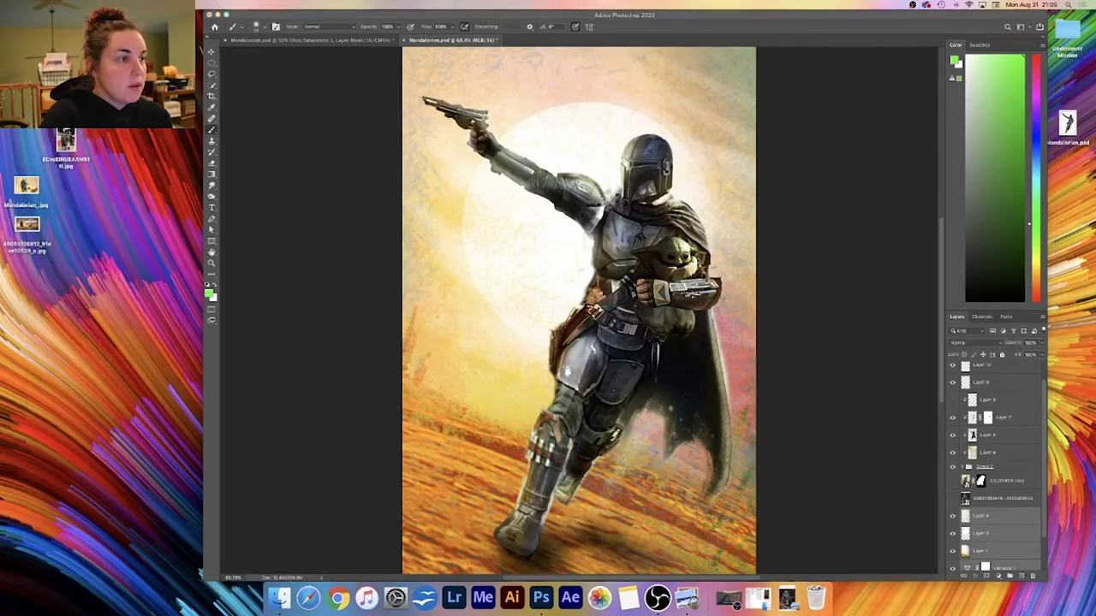
left_click(332, 265)
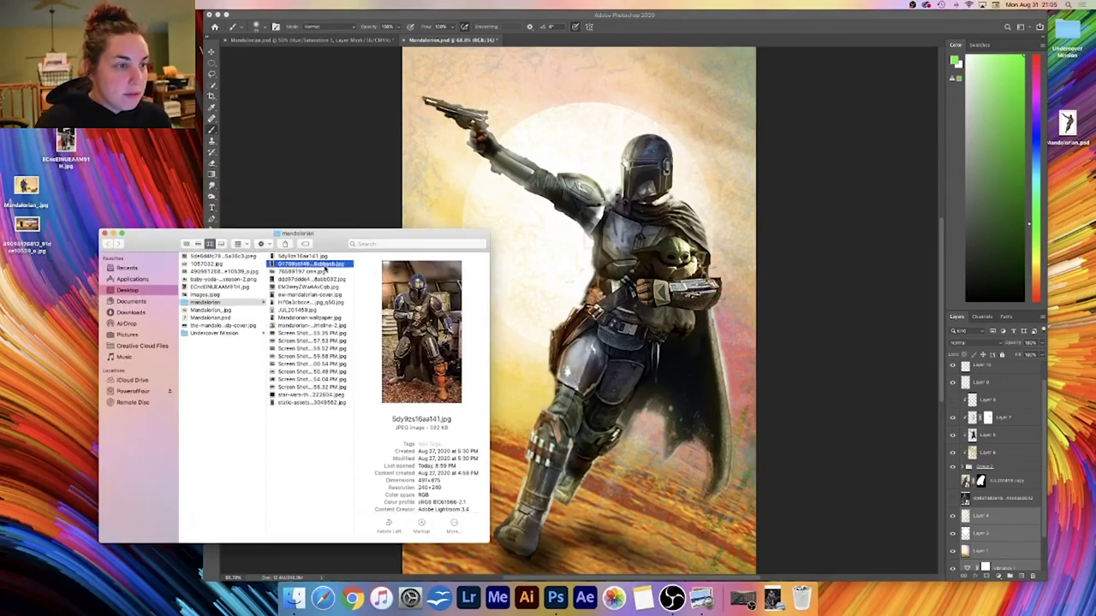
key("Down")
key("Down")
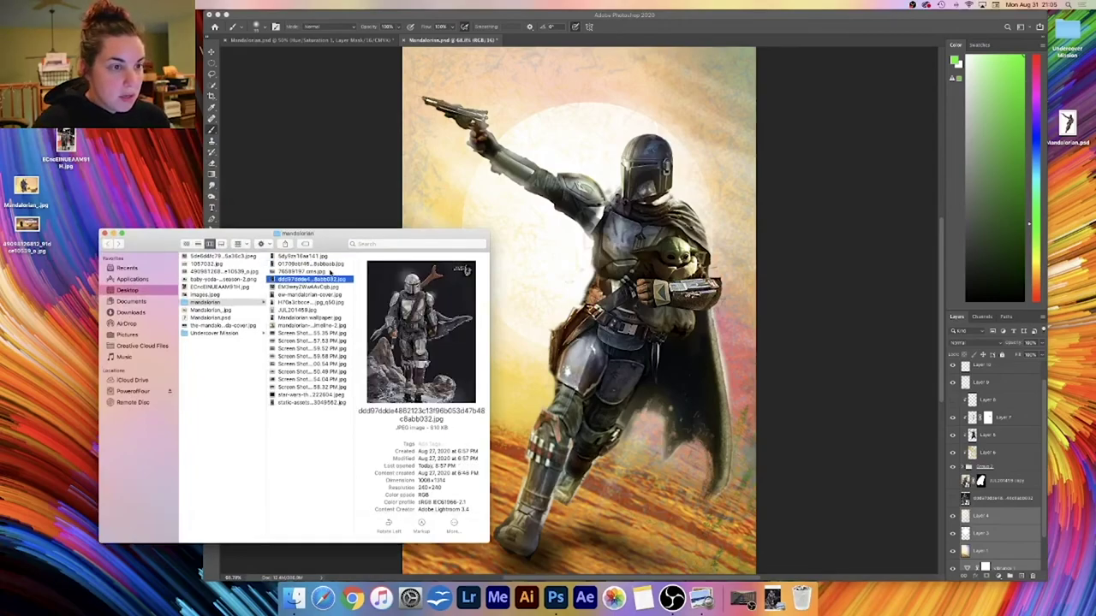
key("Down")
key("Down")
key("Down")
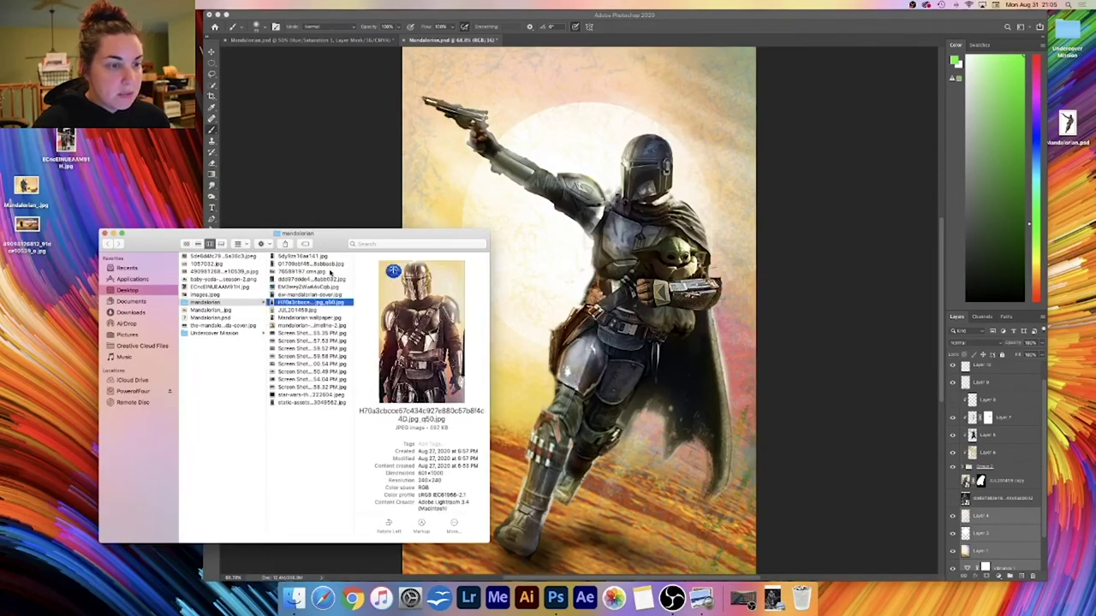
key("Down")
key("Down")
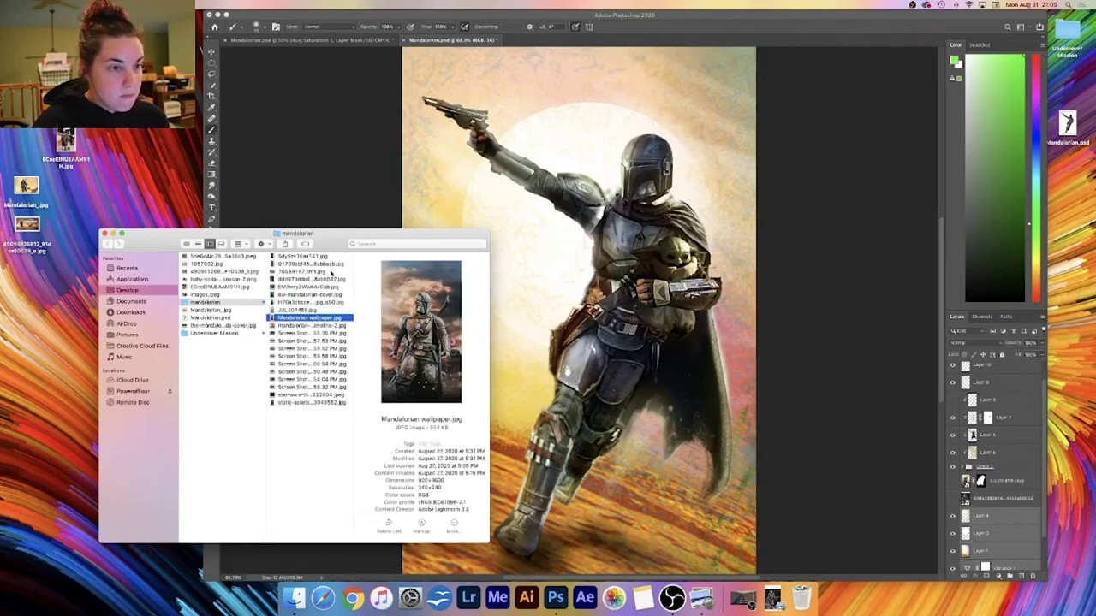
key("Down")
key("Down")
key("Down")
key("Down")
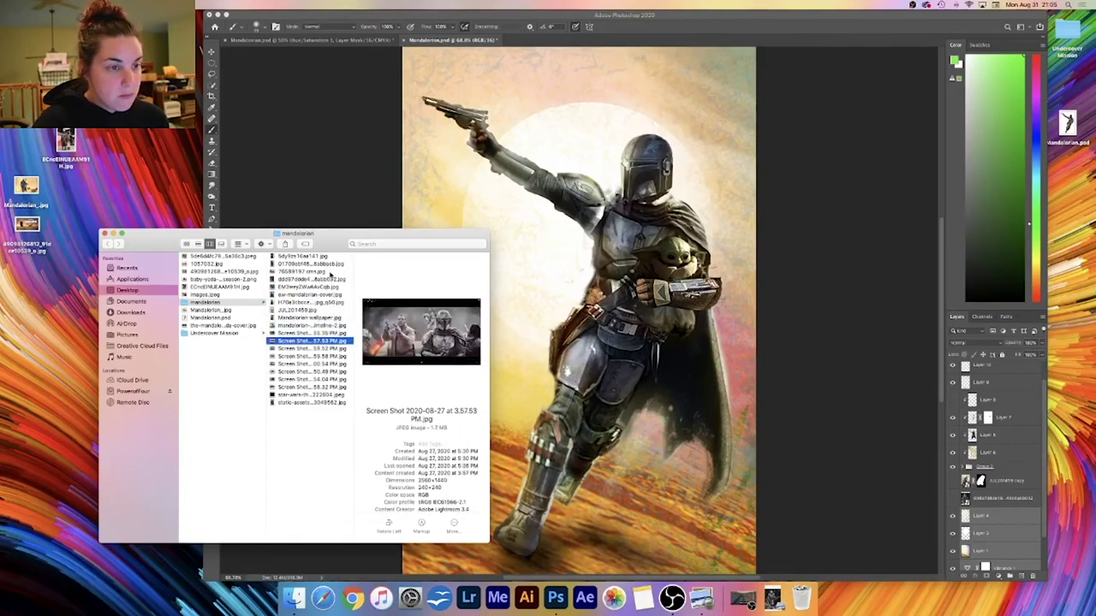
key("Down")
key("Down")
key("Down")
key("Down")
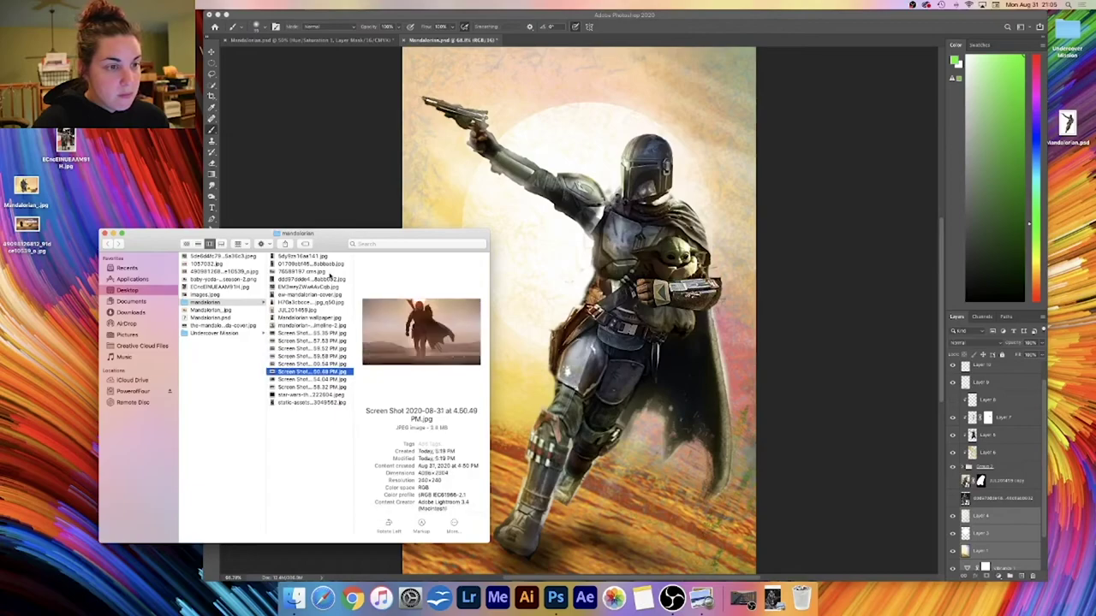
key("Up")
- Place Screen Shot 2020-08-31 at 4.50.49 PM.jpg in the document and move its layer above Layer 10
left_click_drag(324, 373, 531, 283)
left_click(104, 234)
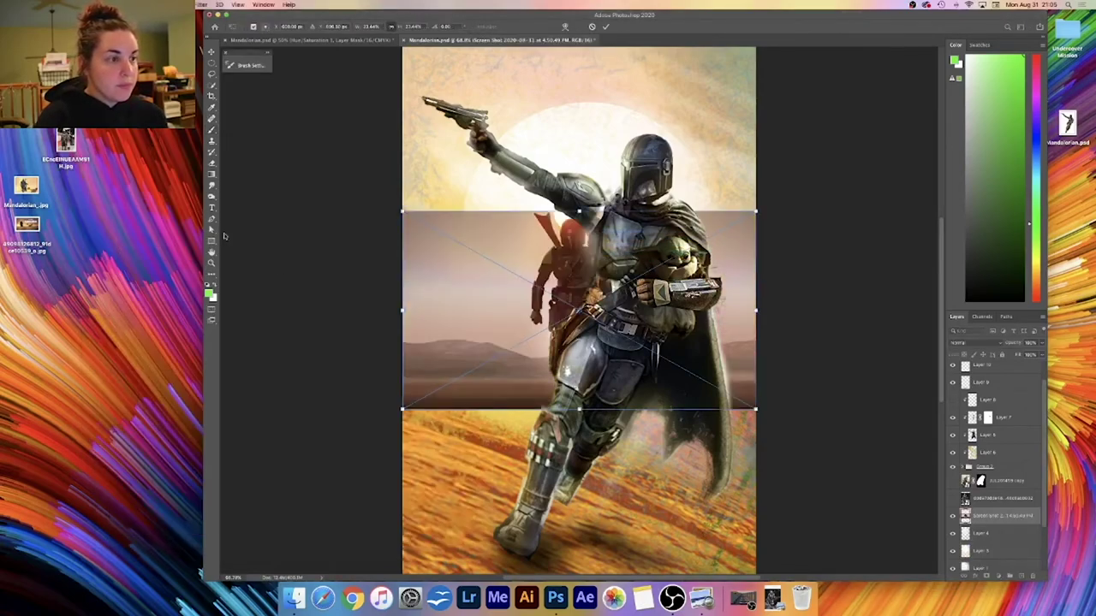
left_click_drag(996, 520, 993, 379)
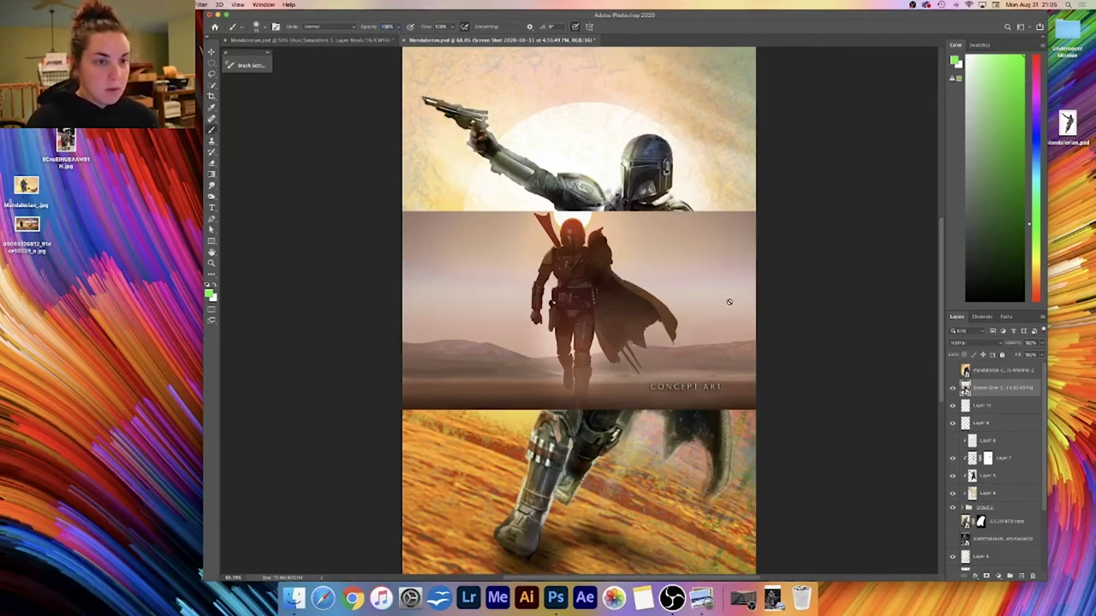
- Try masking the concept art screenshot to a freehand selection around the cape, and undo the mask and selection
key("l")
mouse_move(648, 280)
left_mouse_down()
mouse_move(598, 265)
mouse_move(587, 332)
mouse_move(599, 366)
mouse_move(649, 385)
mouse_move(697, 301)
mouse_move(609, 260)
left_mouse_up()
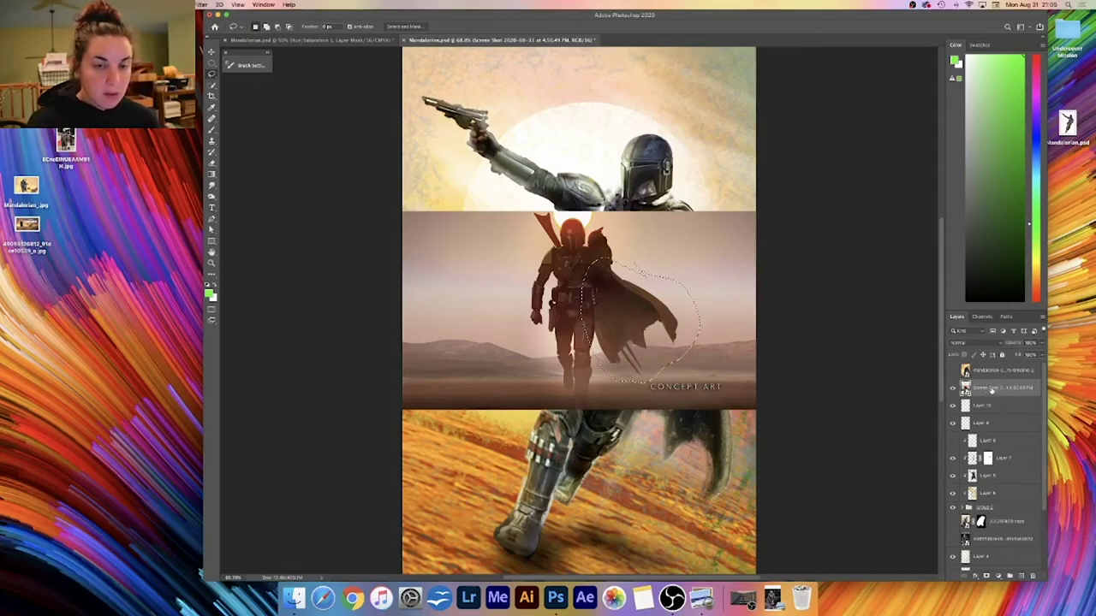
left_click(986, 577)
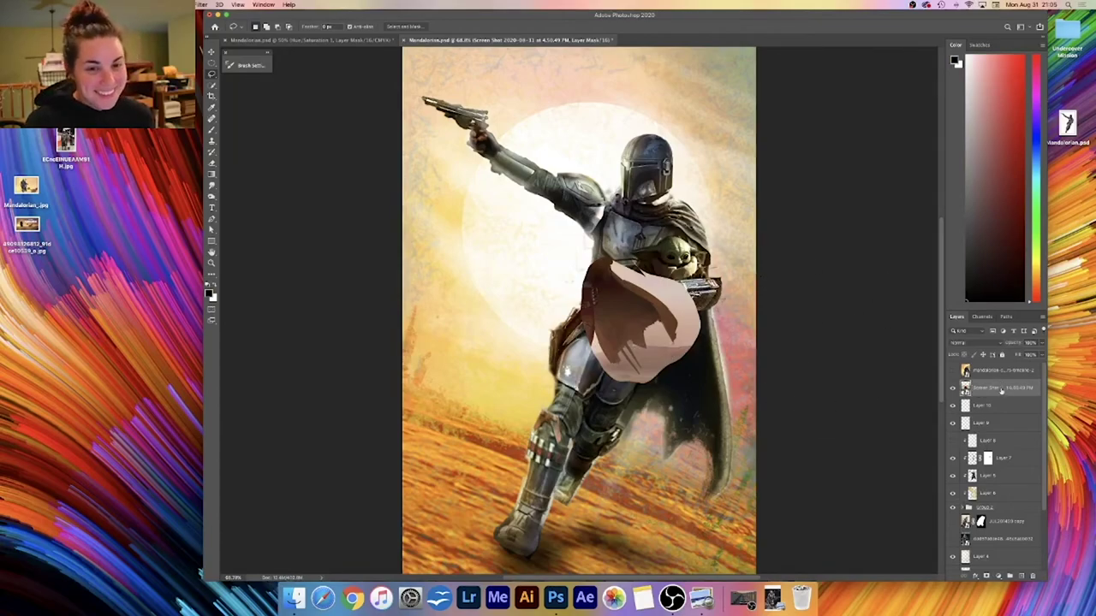
key("super+z")
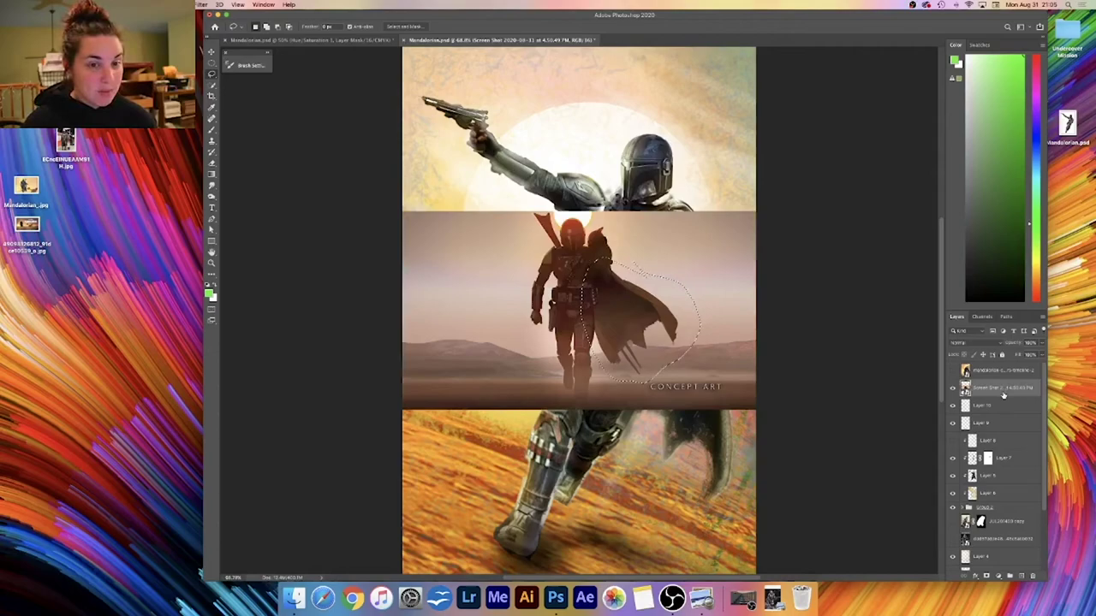
key("super+d")
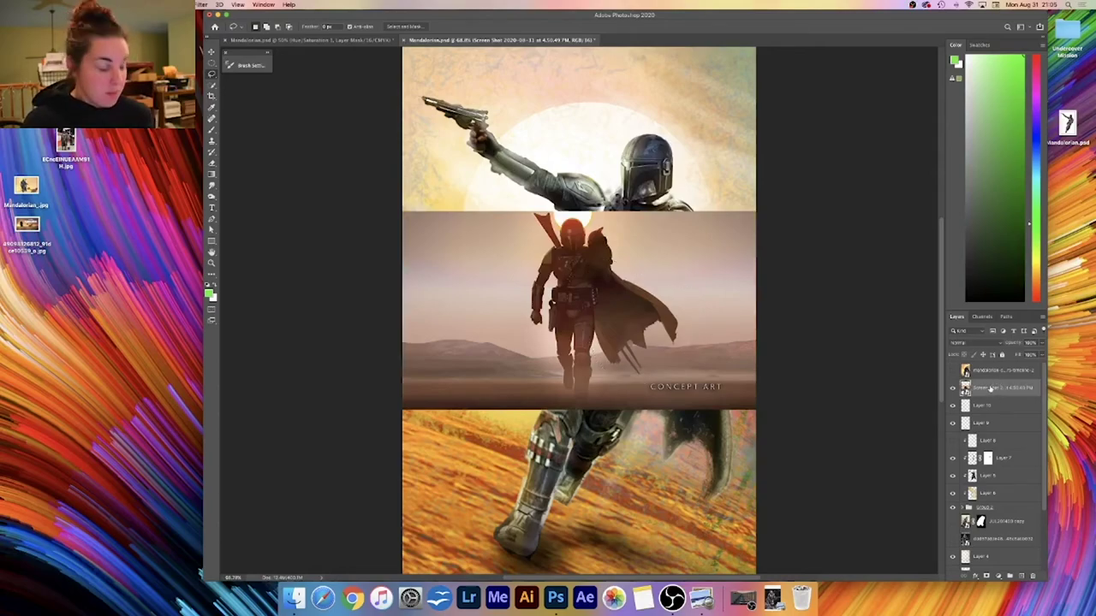
- Hide the concept art screenshot here and put a copy of it above the baby yoda layer in the other Mandalorian.psd
left_click(952, 389)
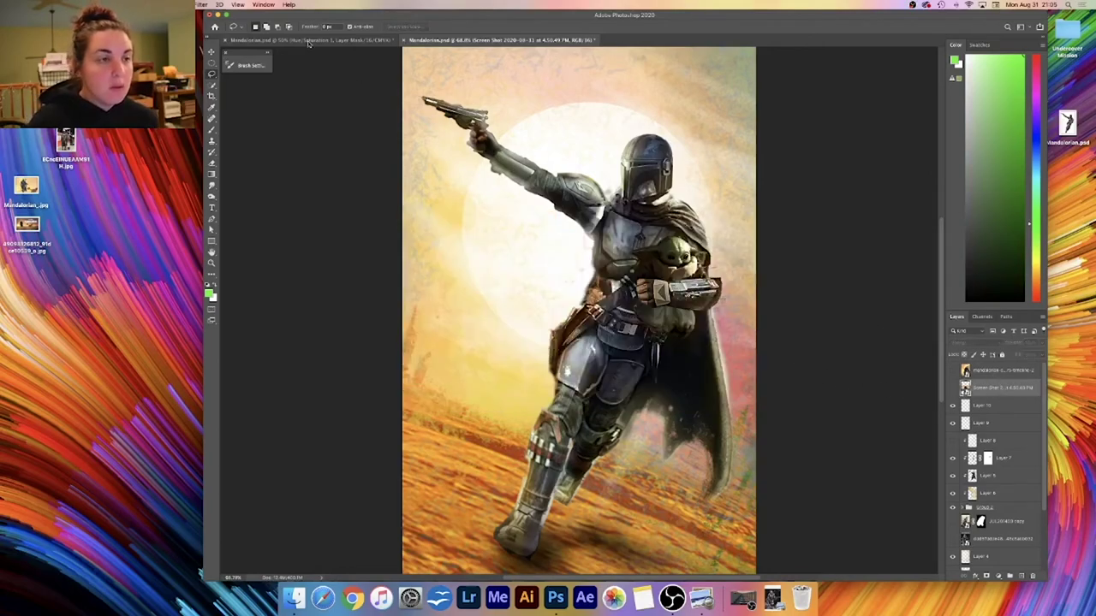
left_click(297, 40)
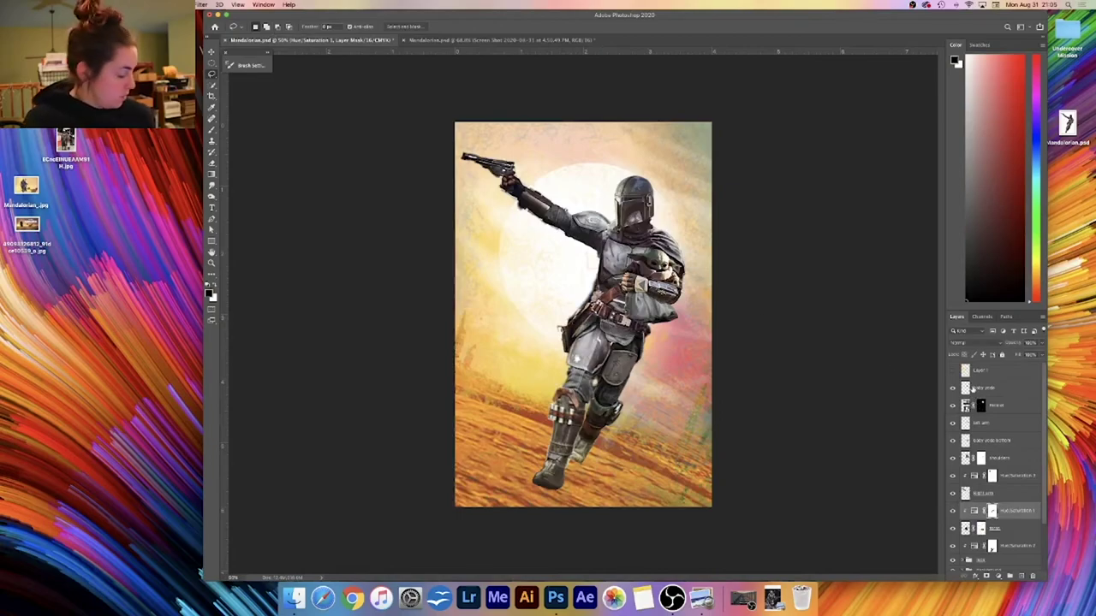
key("super+v")
left_click_drag(978, 482, 993, 380)
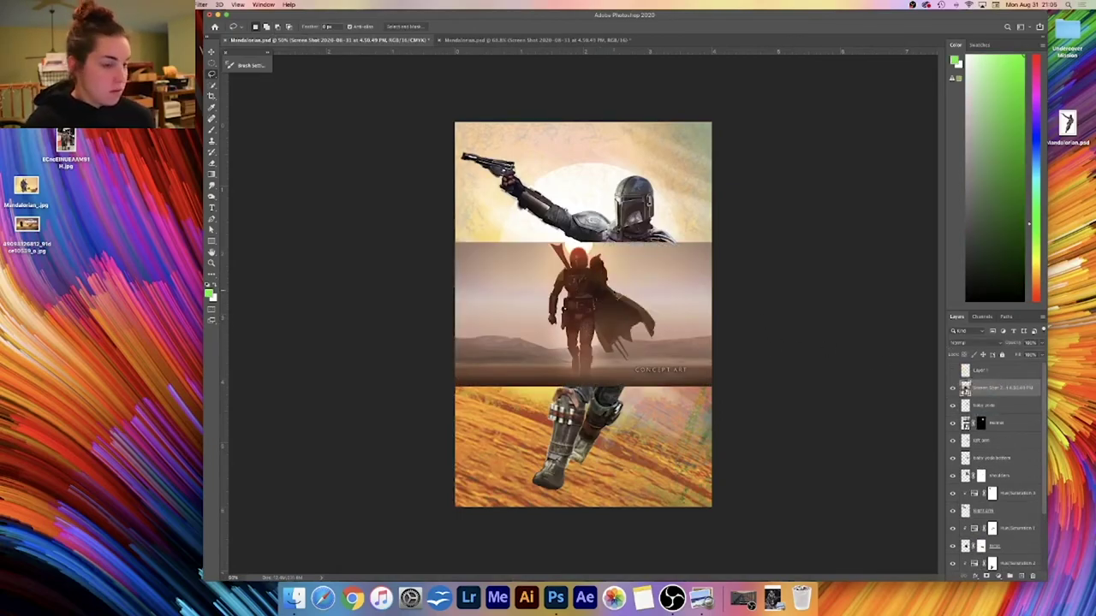
- Select roughly around the cape with the Lasso and mask the screenshot layer to that selection
mouse_move(612, 282)
left_mouse_down()
mouse_move(588, 340)
mouse_move(637, 376)
mouse_move(674, 318)
mouse_move(603, 276)
mouse_move(675, 318)
left_mouse_up()
key("super+m")
key("b")
- Quick-select the cape and clear the surrounding sky and ground from the screenshot's mask, leaving nothing selected
key("w")
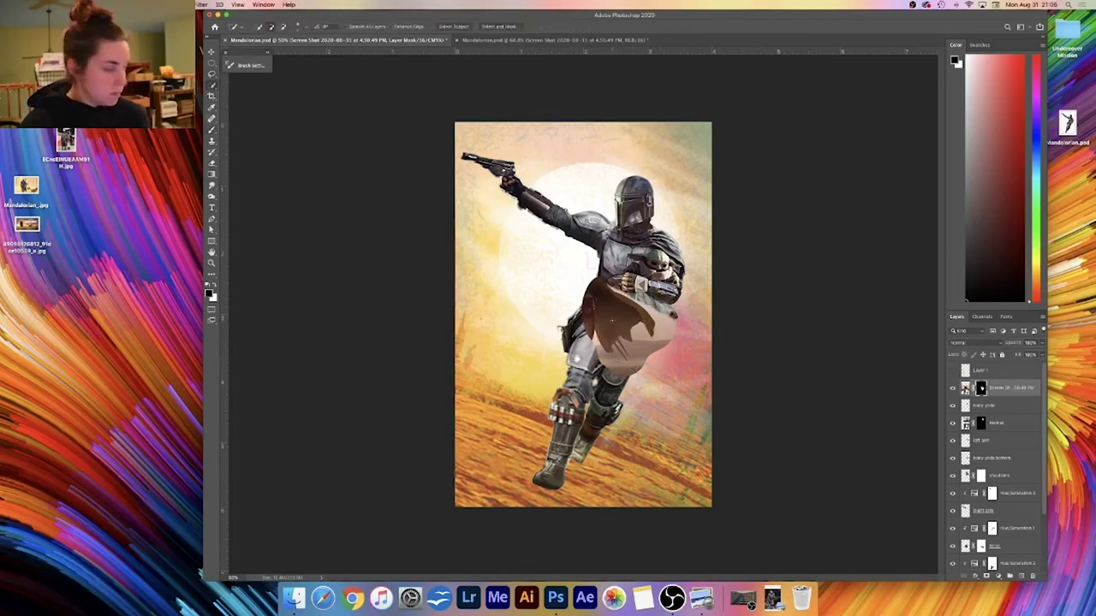
key("shift+w")
key("shift+w")
key("shift+w")
left_click_drag(618, 318, 605, 303)
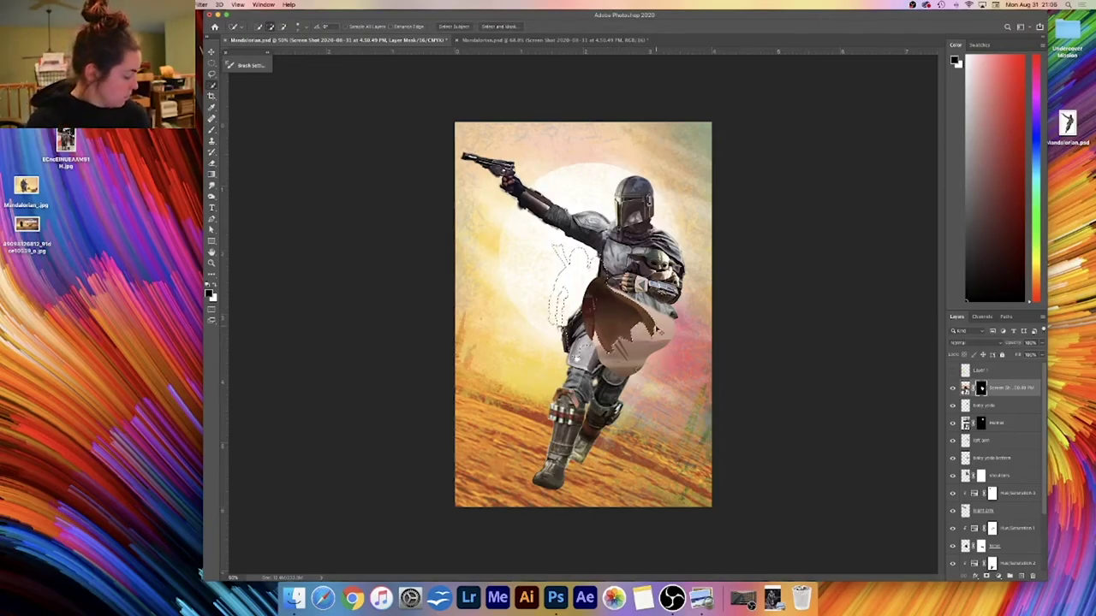
key("super+shift+i")
key("Delete")
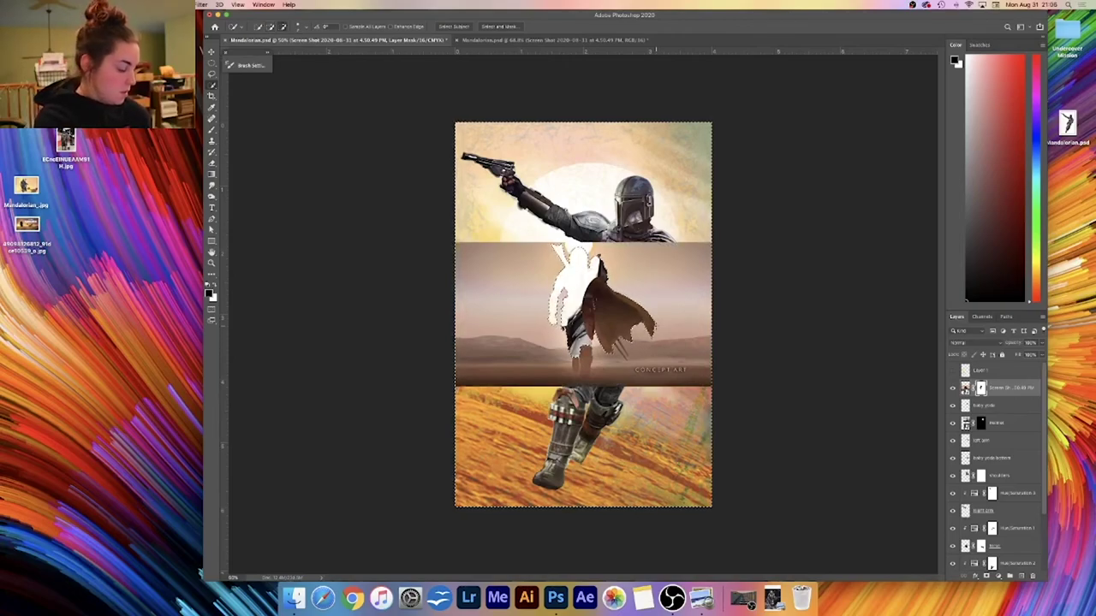
key("super+z")
key("super+d")
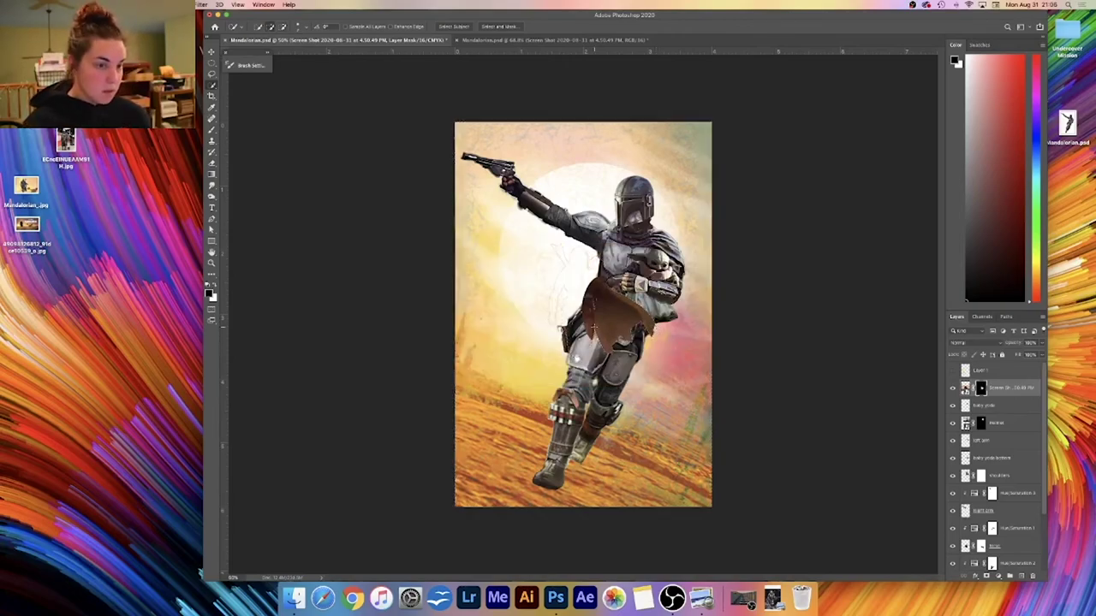
key("super+t")
key("Return")
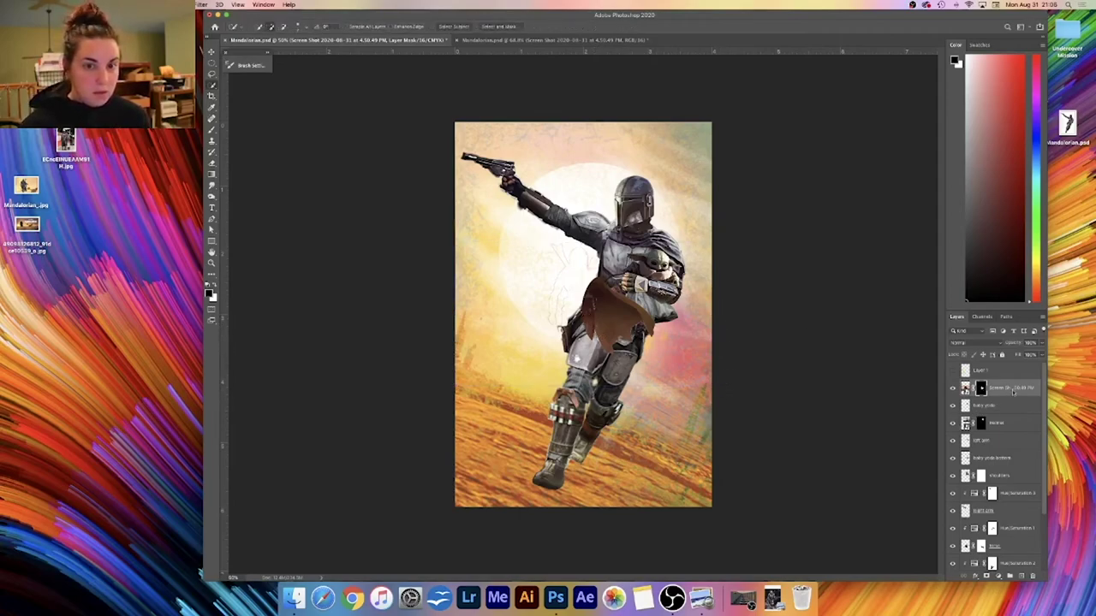
right_click(1013, 391)
left_click(954, 357)
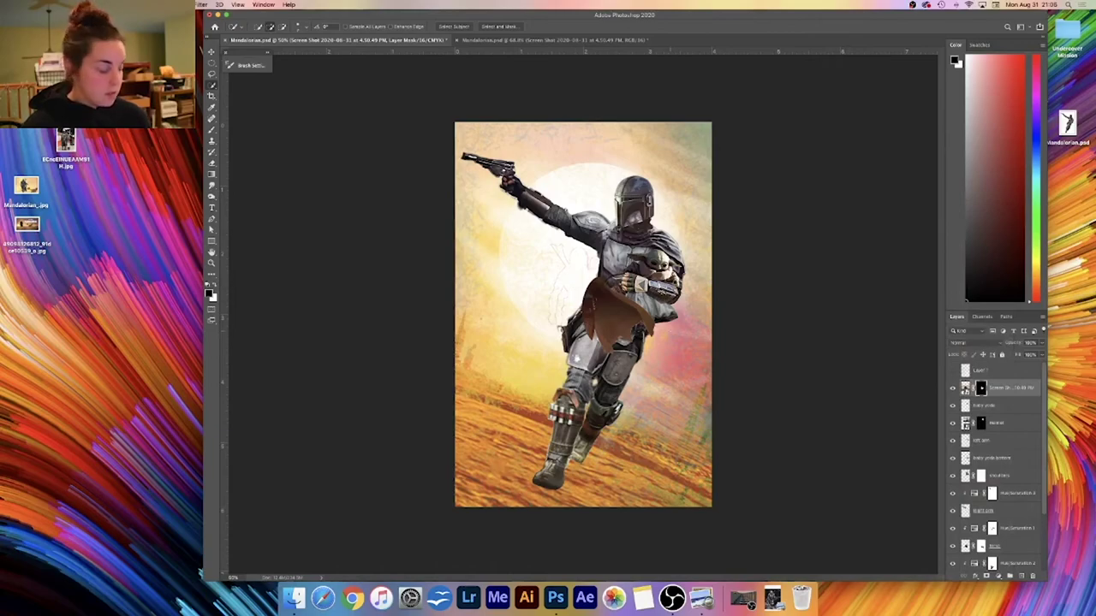
right_click(993, 400)
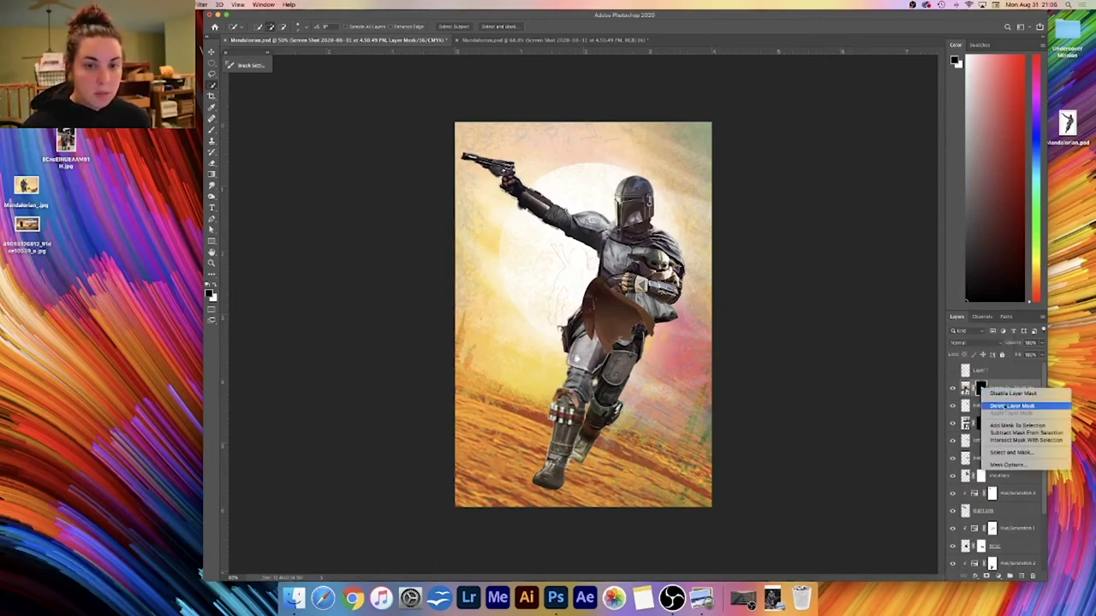
key("Escape")
double_click(982, 390)
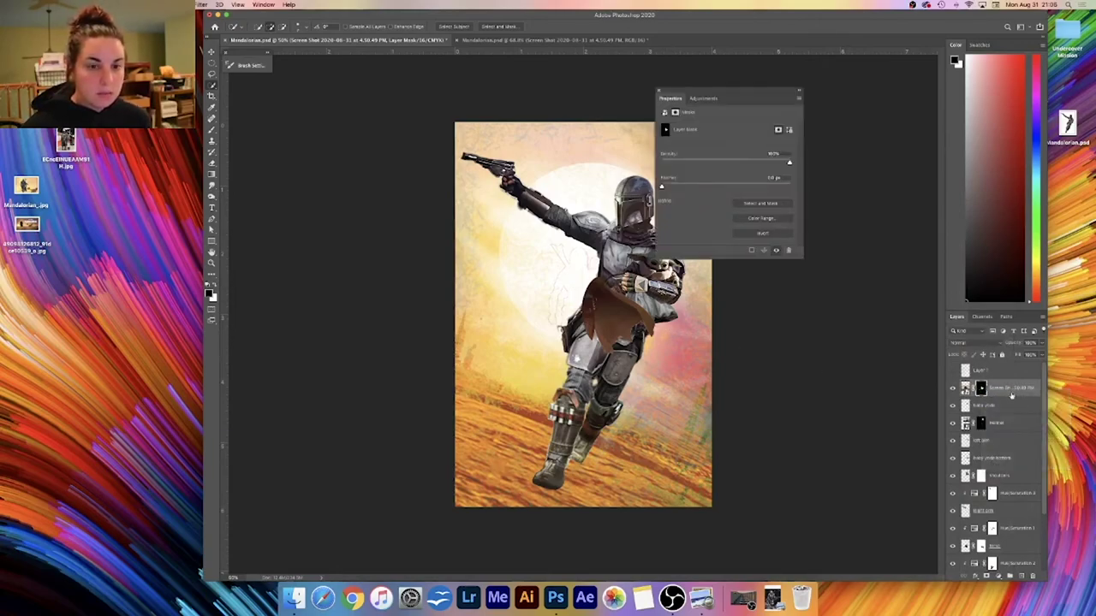
left_click(658, 93)
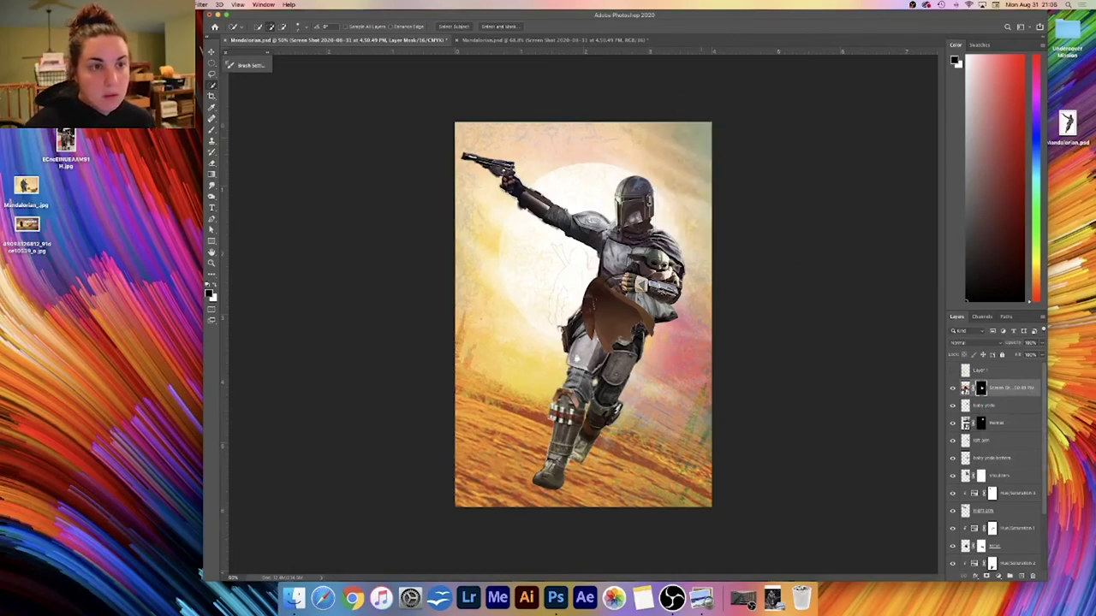
right_click(983, 397)
left_click(1012, 384)
left_click(1013, 385)
left_click(982, 391)
right_click(979, 390)
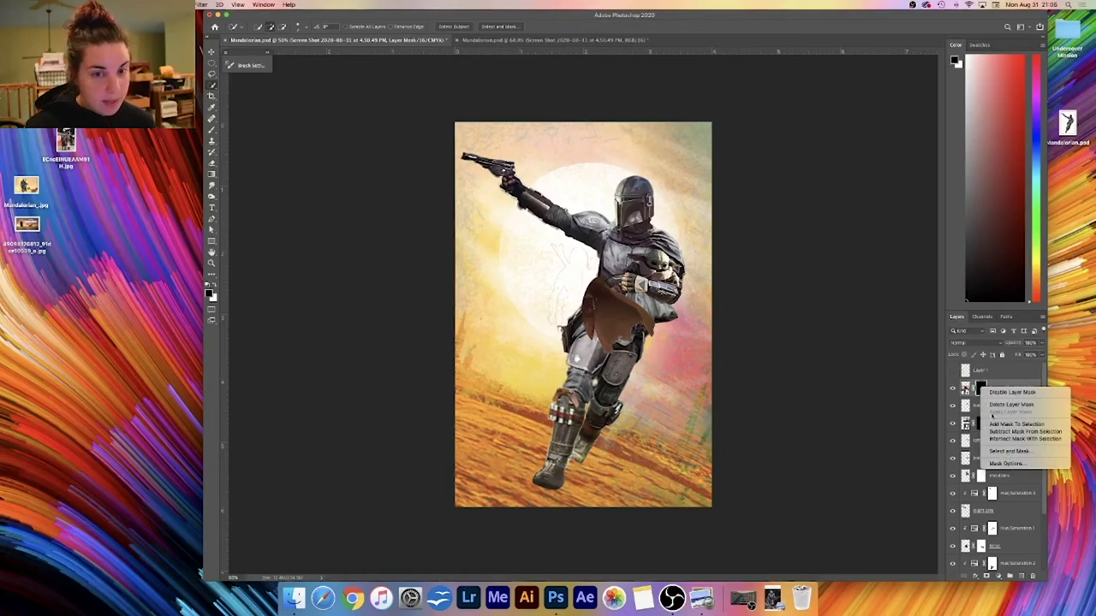
left_click(933, 384)
right_click(980, 388)
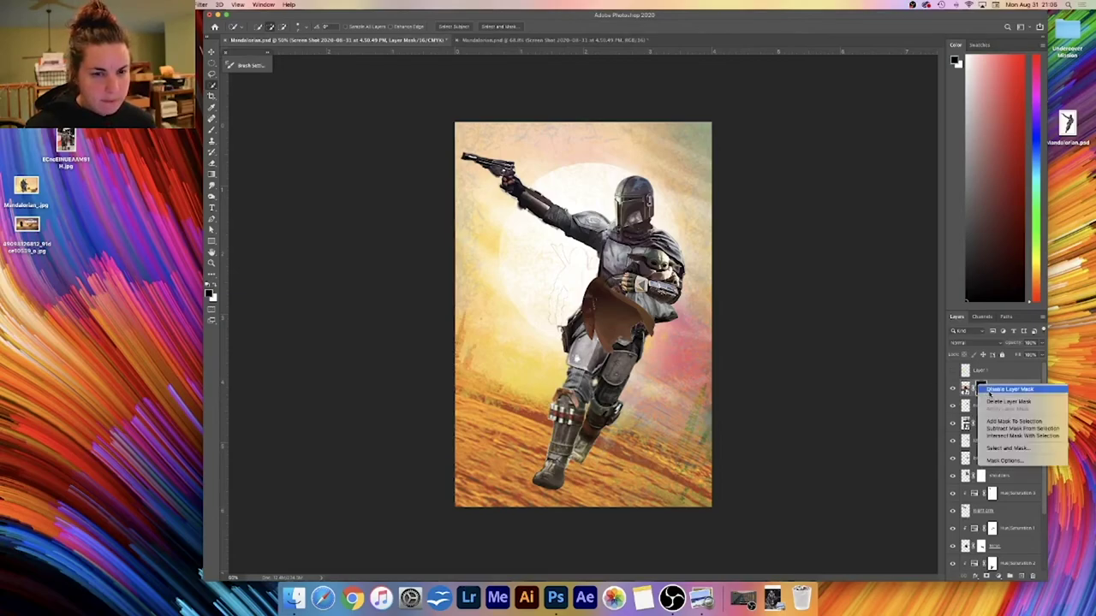
- Disable the cape screenshot's layer mask and enable it again
left_click(988, 390)
right_click(982, 390)
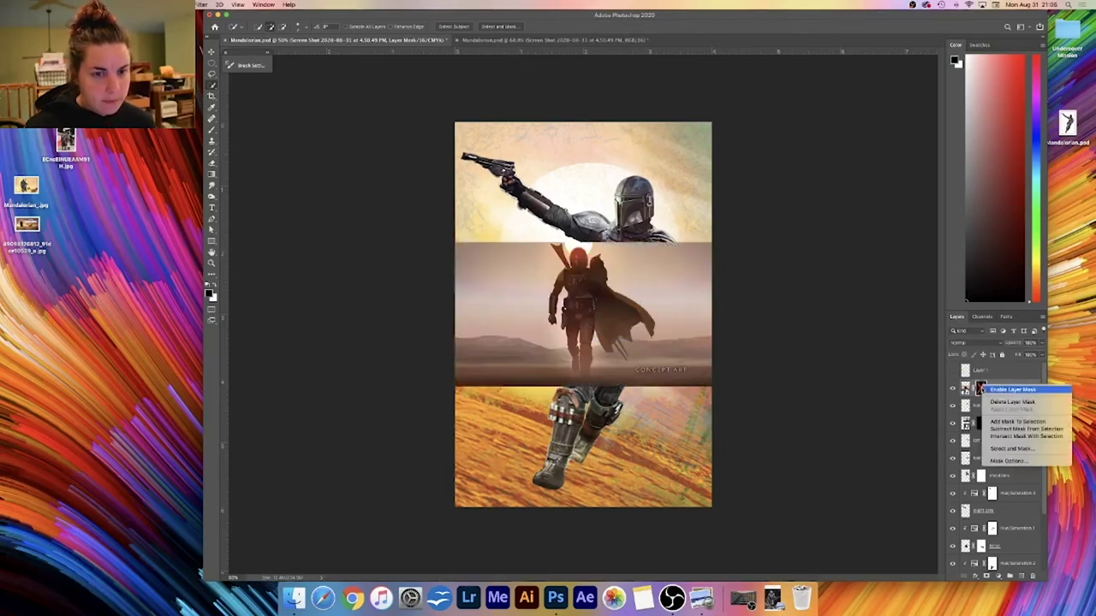
left_click(1001, 390)
- Rasterize the cape screenshot layer and apply its layer mask
left_click(1001, 391)
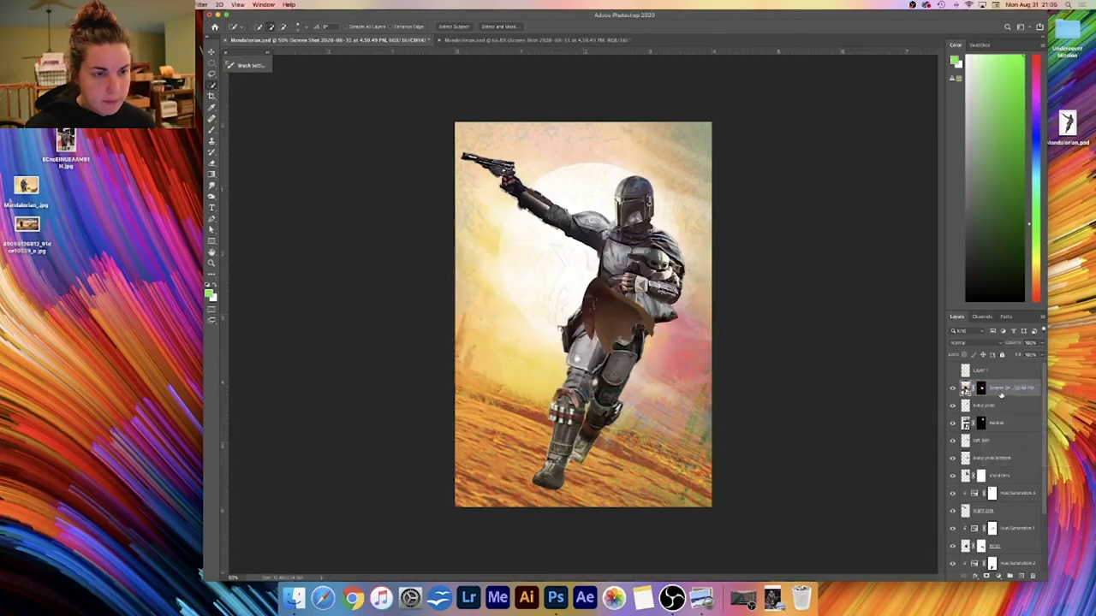
right_click(1003, 390)
key("Escape")
right_click(984, 389)
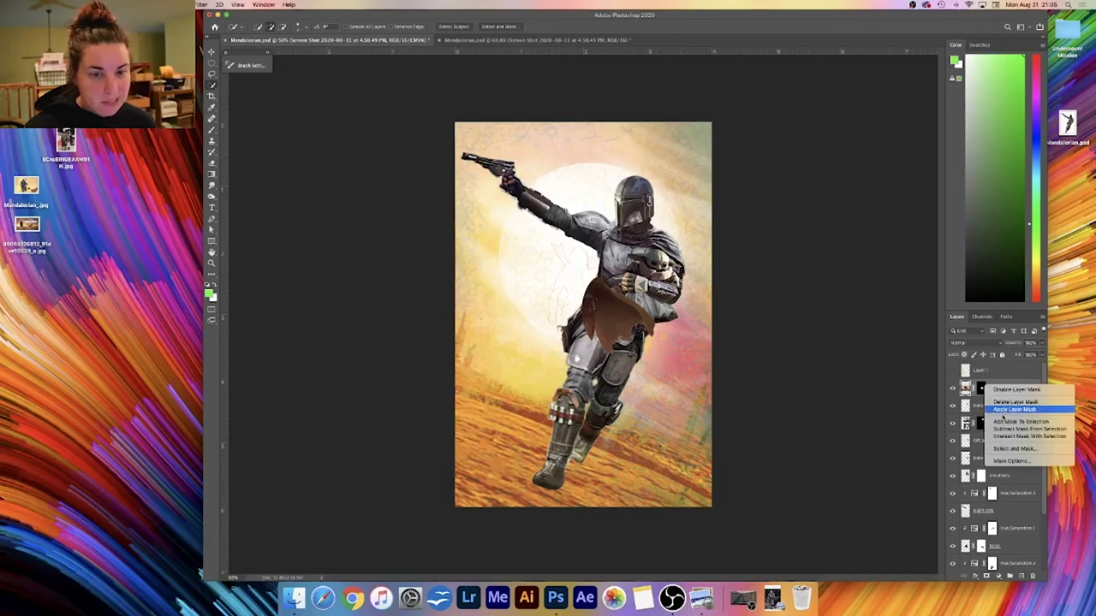
left_click(1017, 402)
- Erase the faint leftover outline beside the cape, and move the cape layer behind the body layers into the background group
key("e")
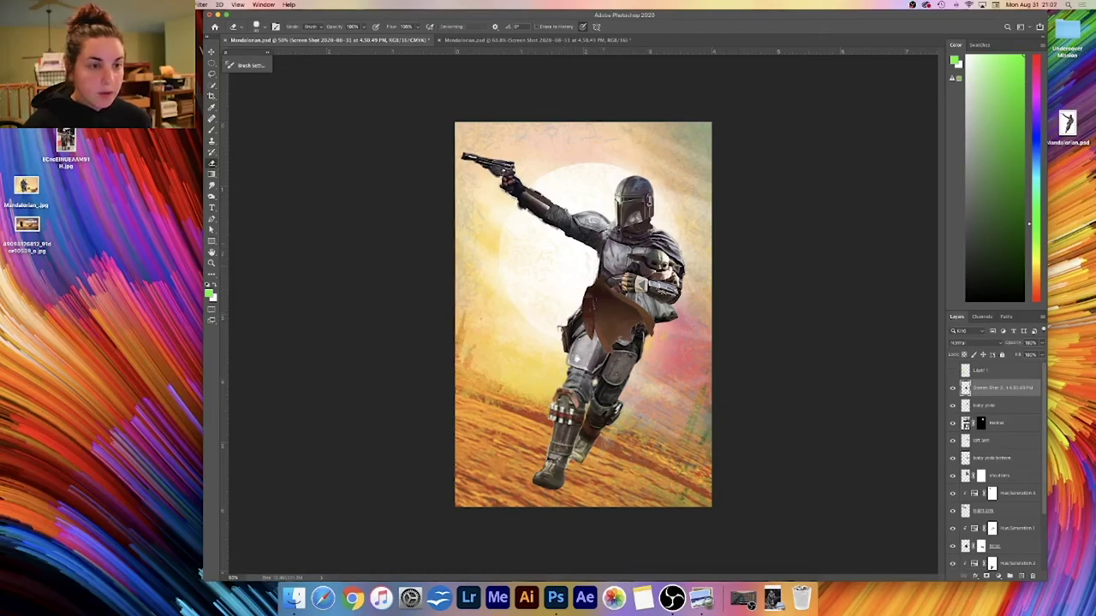
left_click_drag(1000, 398, 991, 552)
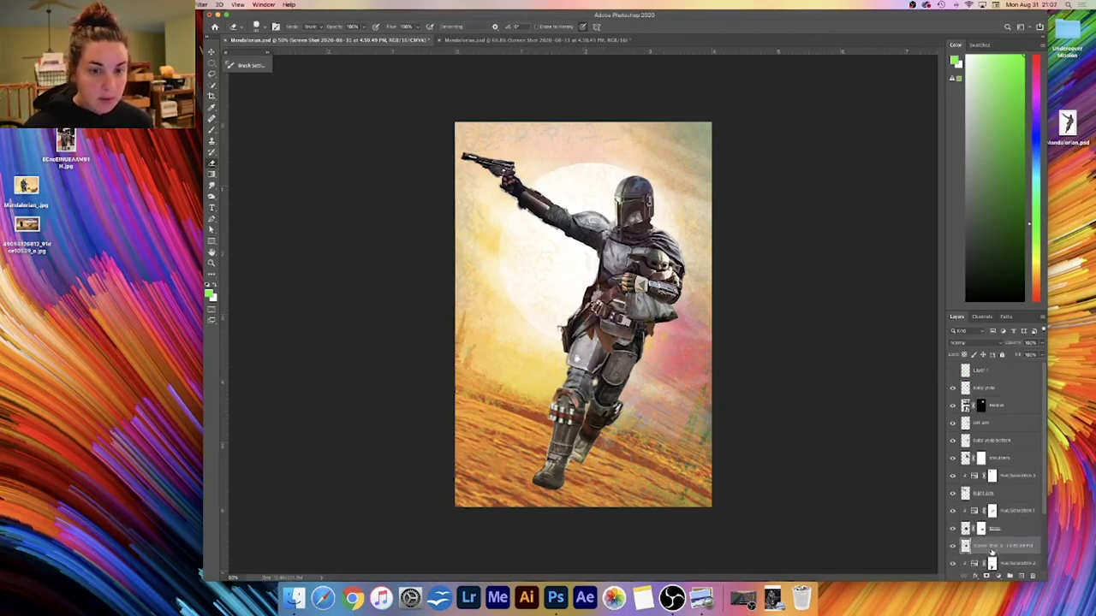
left_click(1031, 456)
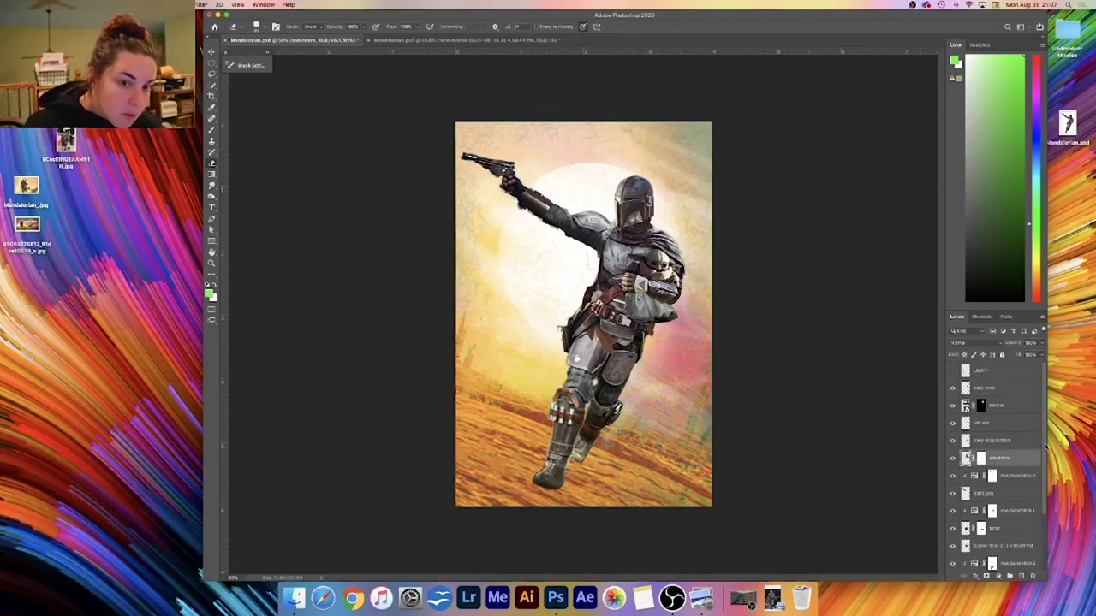
scroll(1035, 520, "down", 4)
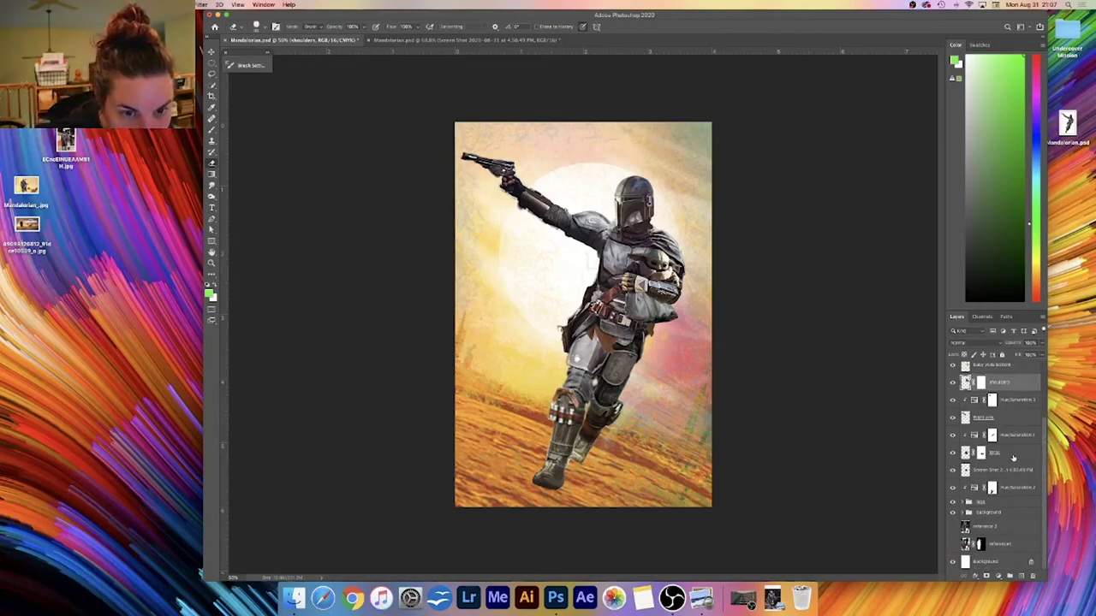
left_click_drag(1002, 468, 1000, 514)
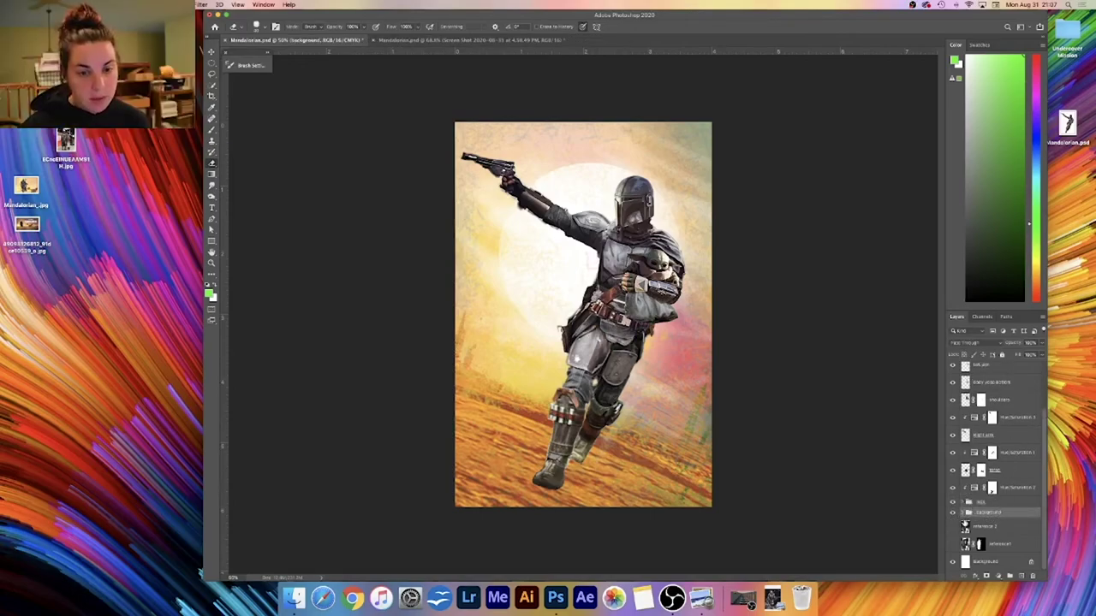
- Move the cape layer above the background group, enlarge it to about 214%, and rotate it about 32 degrees clockwise behind the figure's shoulder and legs
left_click(967, 512)
left_click_drag(1006, 517, 1002, 515)
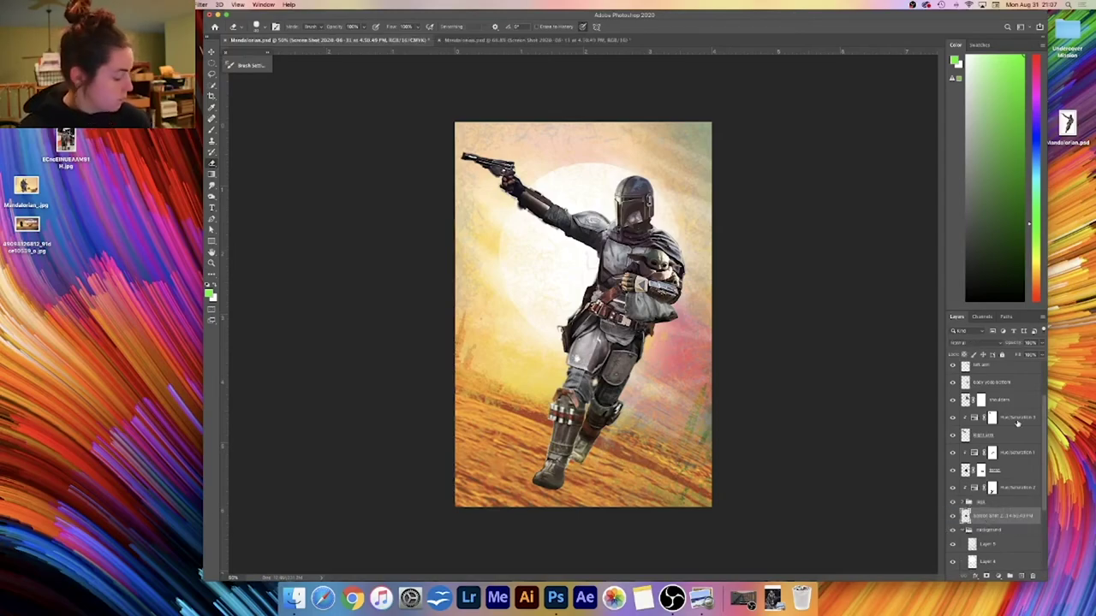
key("super+t")
left_click_drag(651, 360, 775, 476)
left_click_drag(799, 241, 827, 333)
left_click_drag(691, 366, 677, 323)
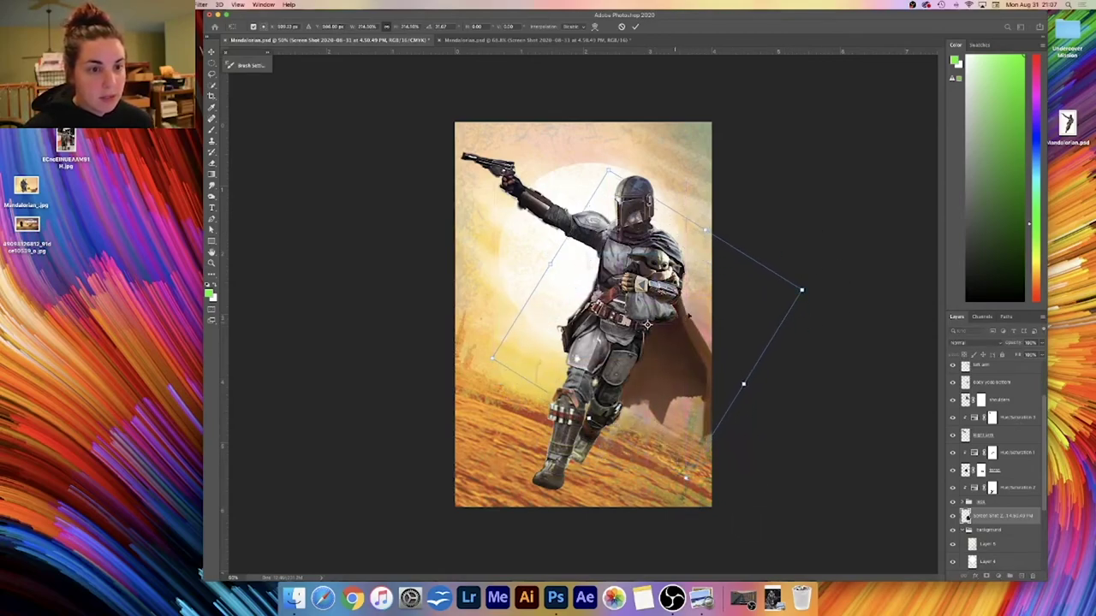
key("Return")
key("e")
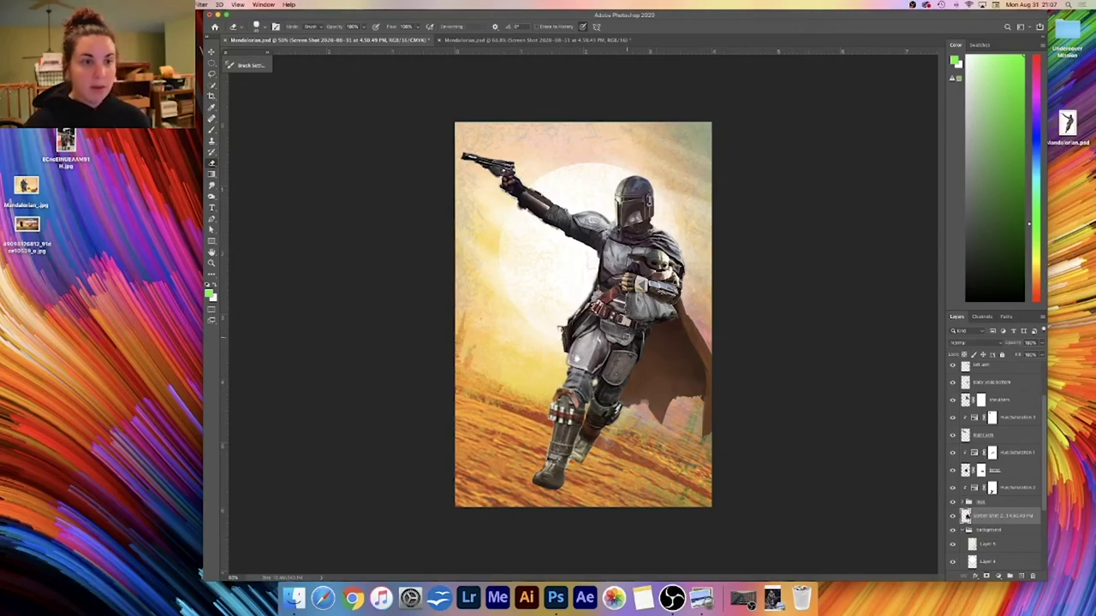
- Rotate the cape about 5 degrees further clockwise and shift it slightly upward behind the body
key("super+t")
mouse_move(675, 375)
left_mouse_down()
mouse_move(669, 405)
mouse_move(679, 367)
left_mouse_up()
left_click_drag(754, 326, 754, 337)
left_click_drag(682, 347, 682, 336)
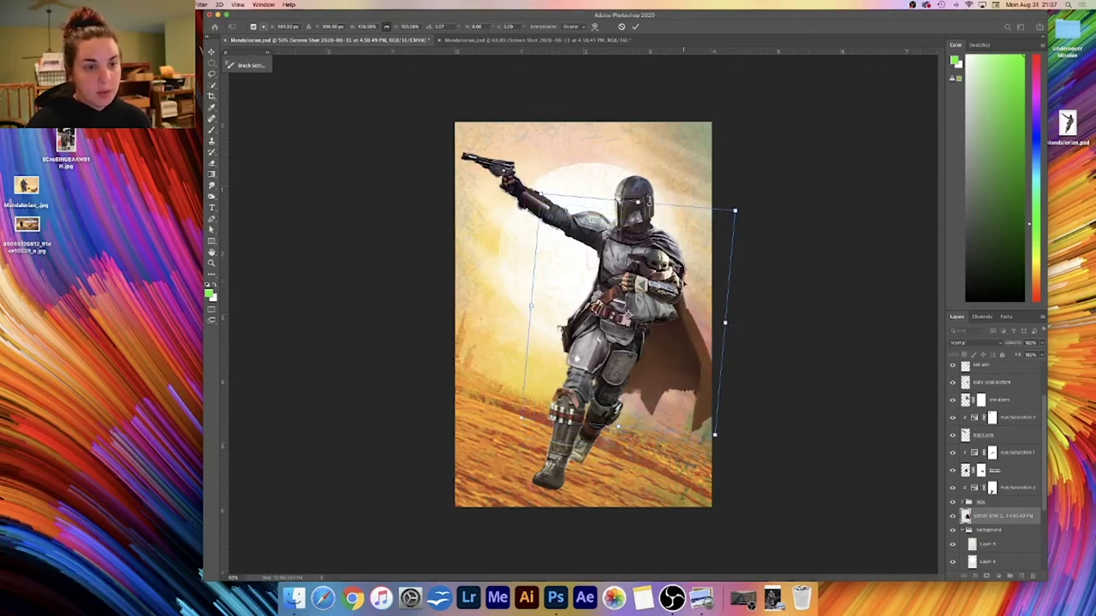
- Warp the cape so its outer edge curves and its long tip swings inward and down toward the ground
right_click(698, 353)
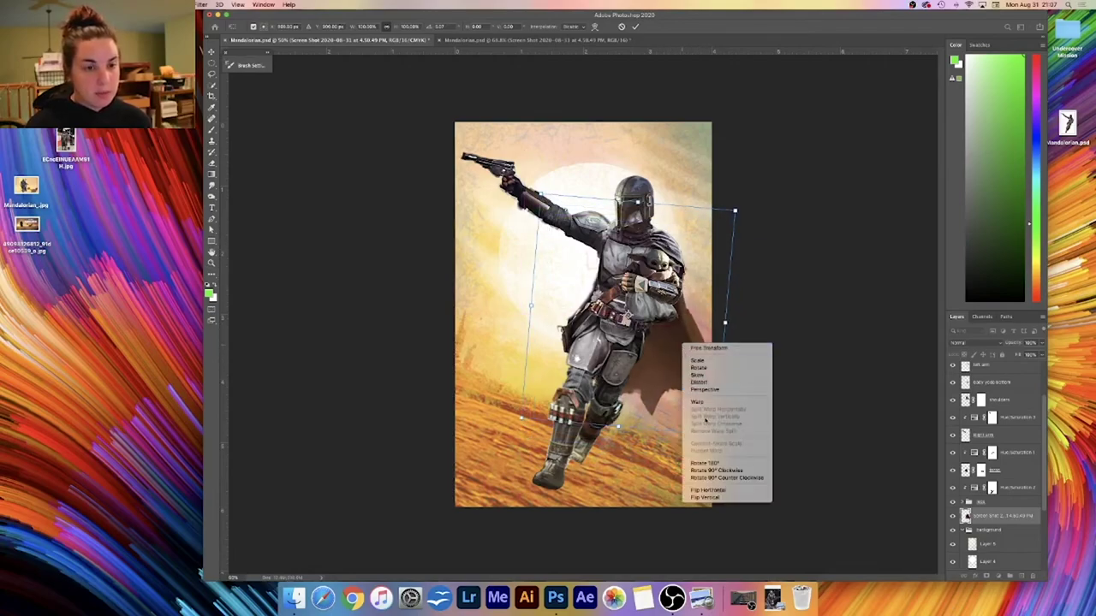
left_click(711, 400)
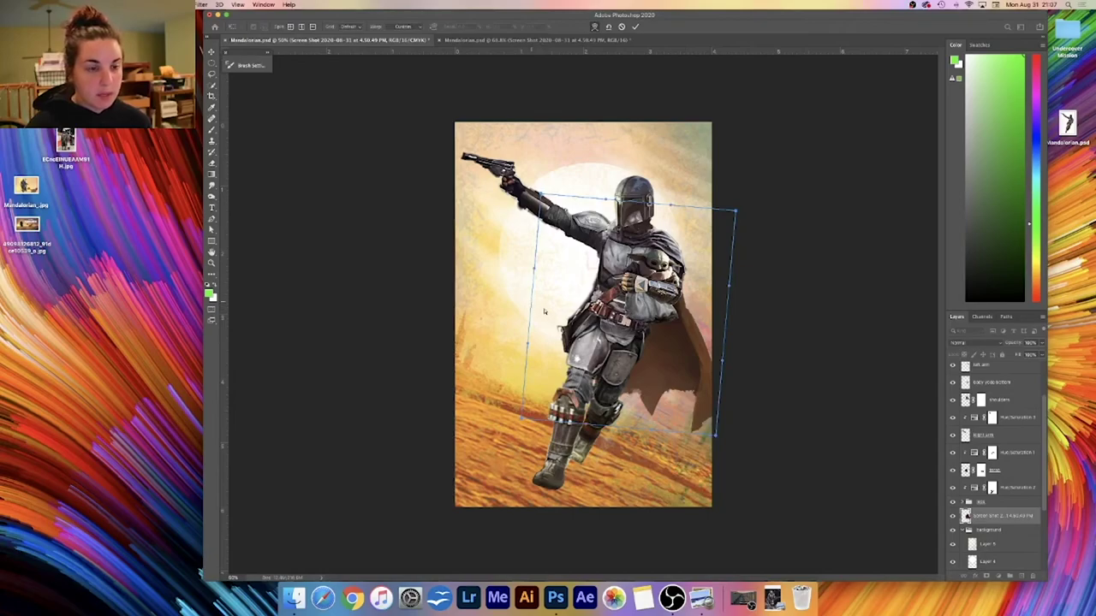
left_click_drag(542, 348, 558, 341)
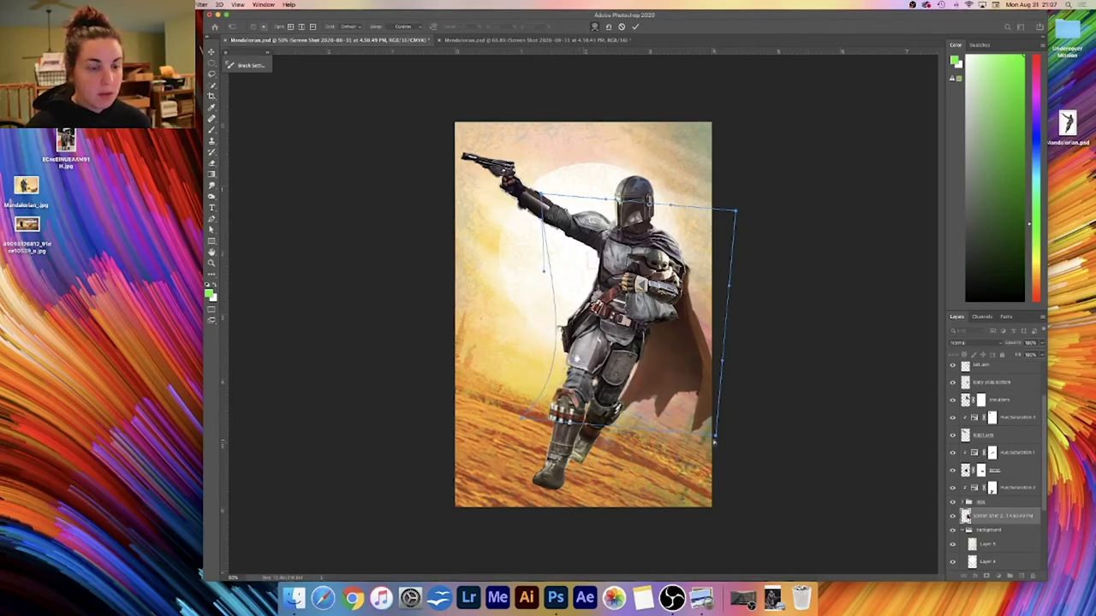
left_click_drag(735, 212, 707, 171)
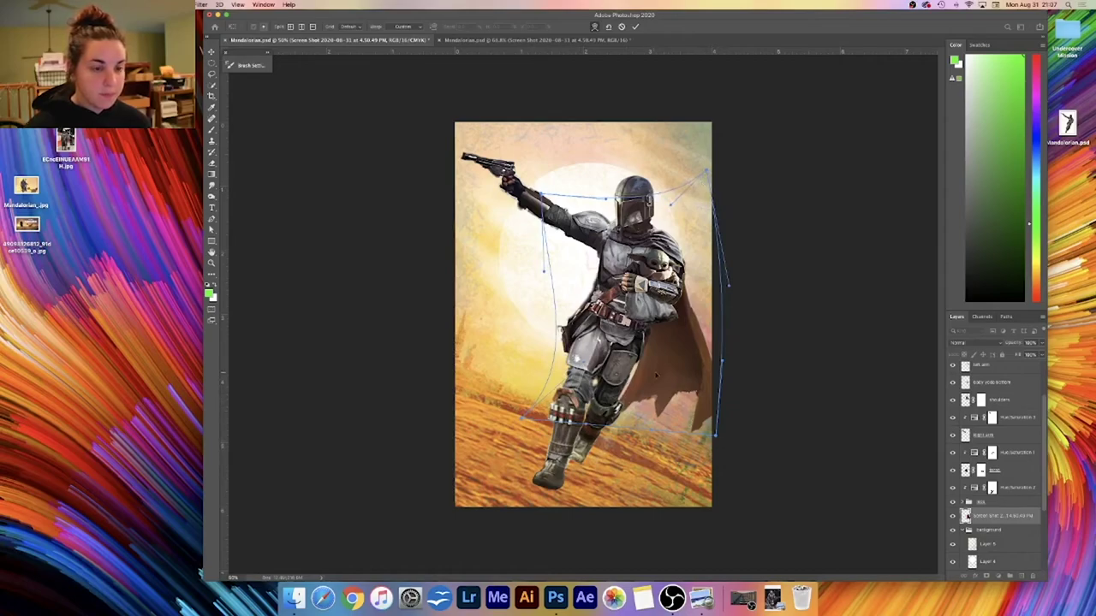
left_click_drag(525, 418, 502, 422)
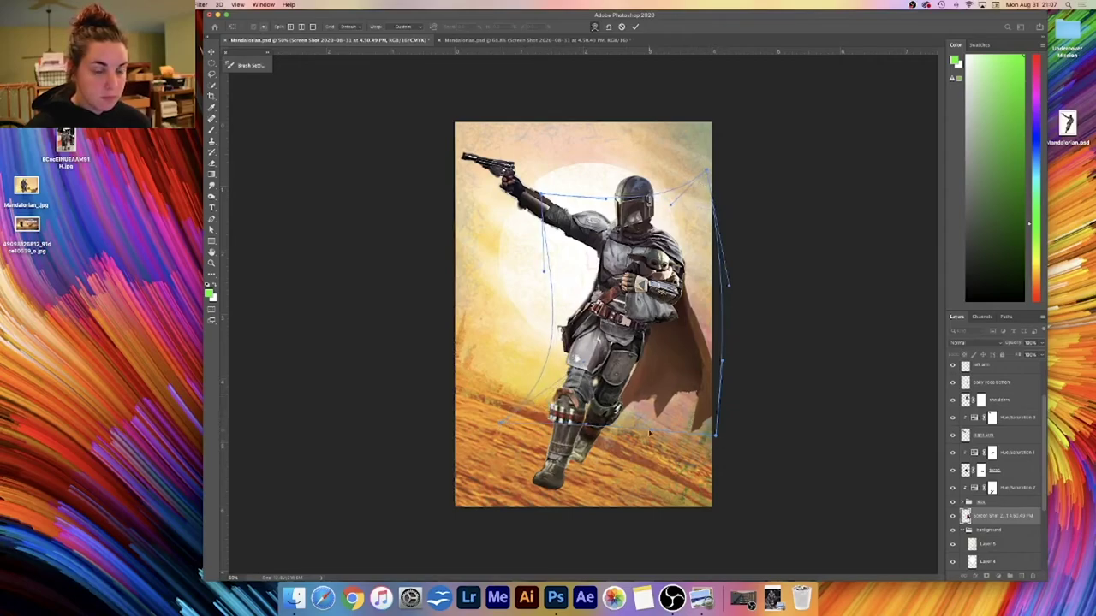
mouse_move(716, 438)
left_mouse_down()
mouse_move(724, 433)
mouse_move(704, 459)
mouse_move(707, 423)
left_mouse_up()
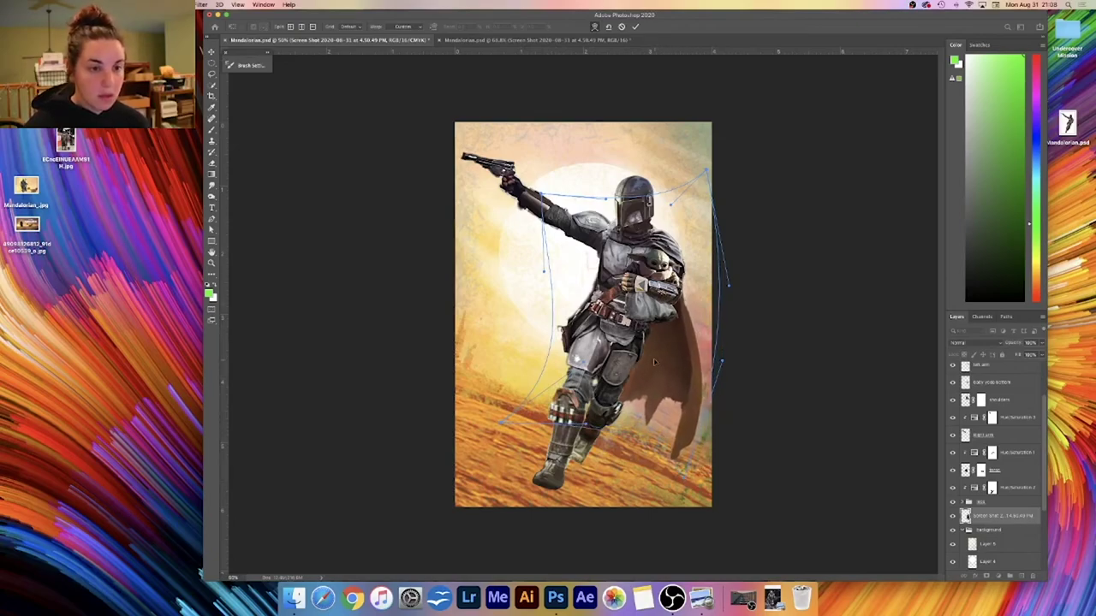
key("Return")
- Check the cape against the other Mandalorian document, and warp it again to reshape the hem and draw its outer edge slightly inward
left_click(549, 40)
left_click(353, 40)
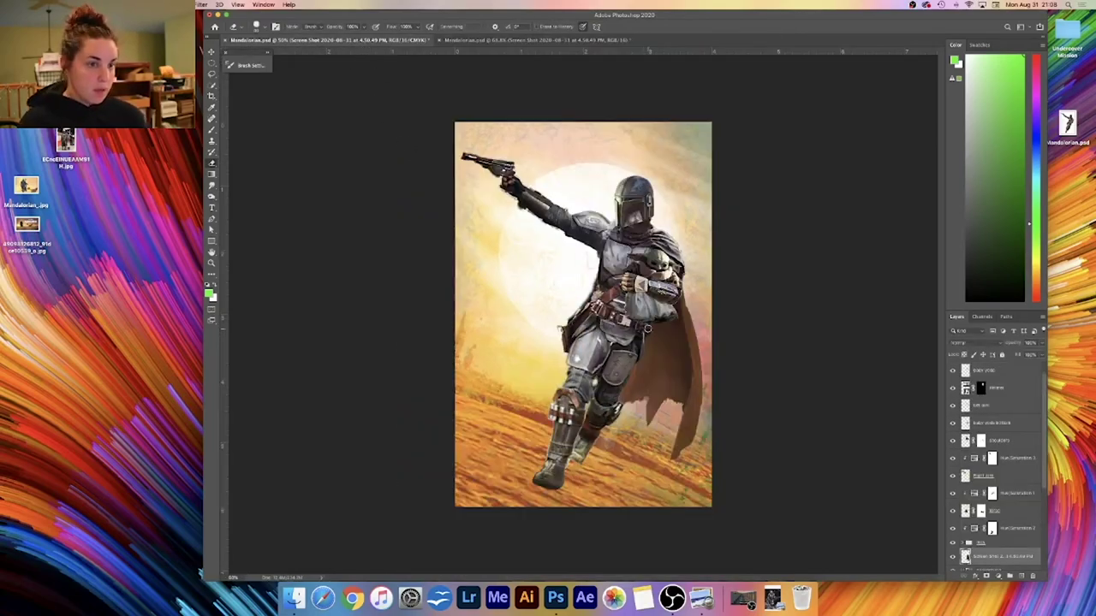
key("ctrl+t")
right_click(661, 340)
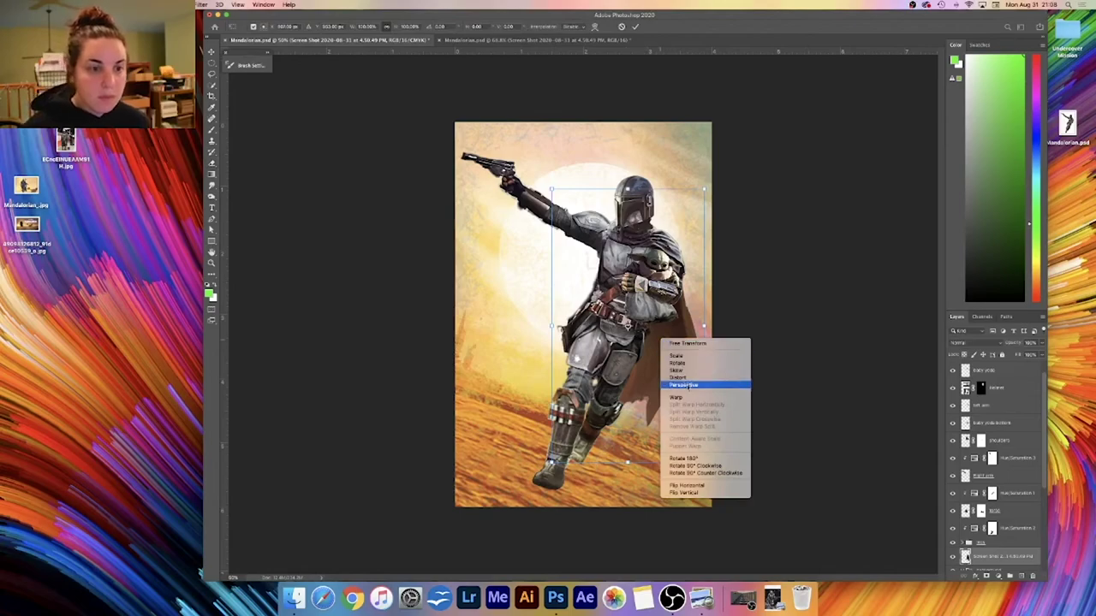
left_click(677, 397)
left_click_drag(667, 262, 672, 263)
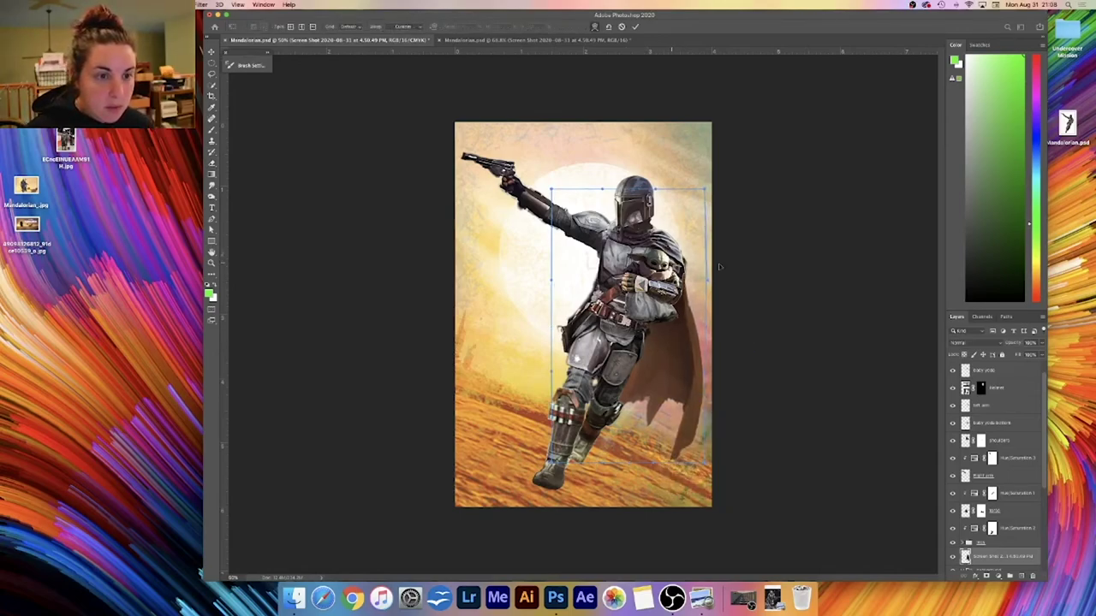
left_click_drag(643, 411, 624, 430)
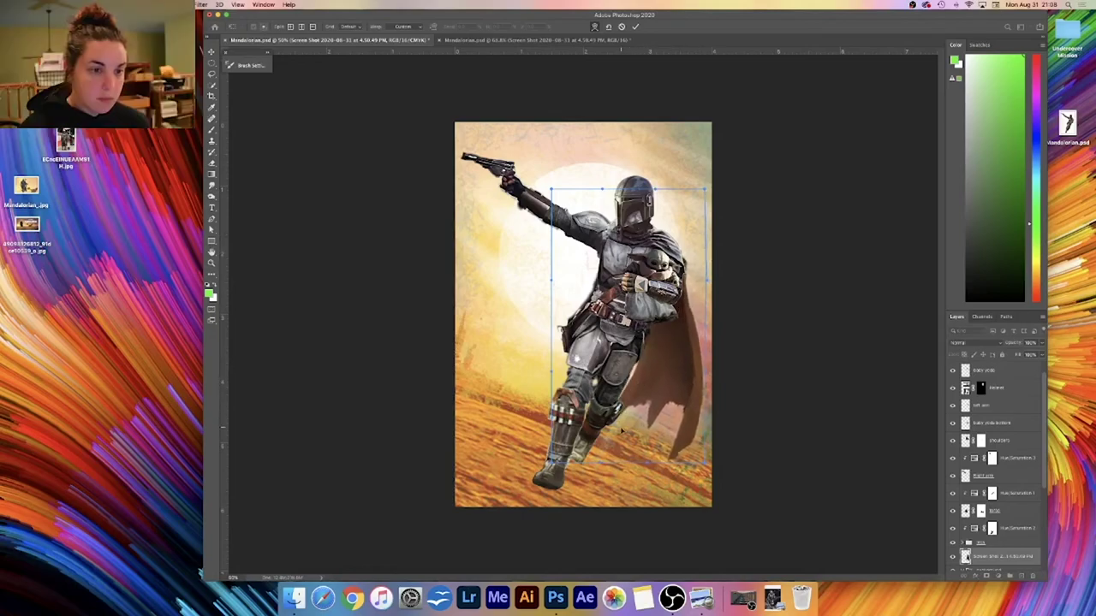
left_click_drag(551, 463, 584, 368)
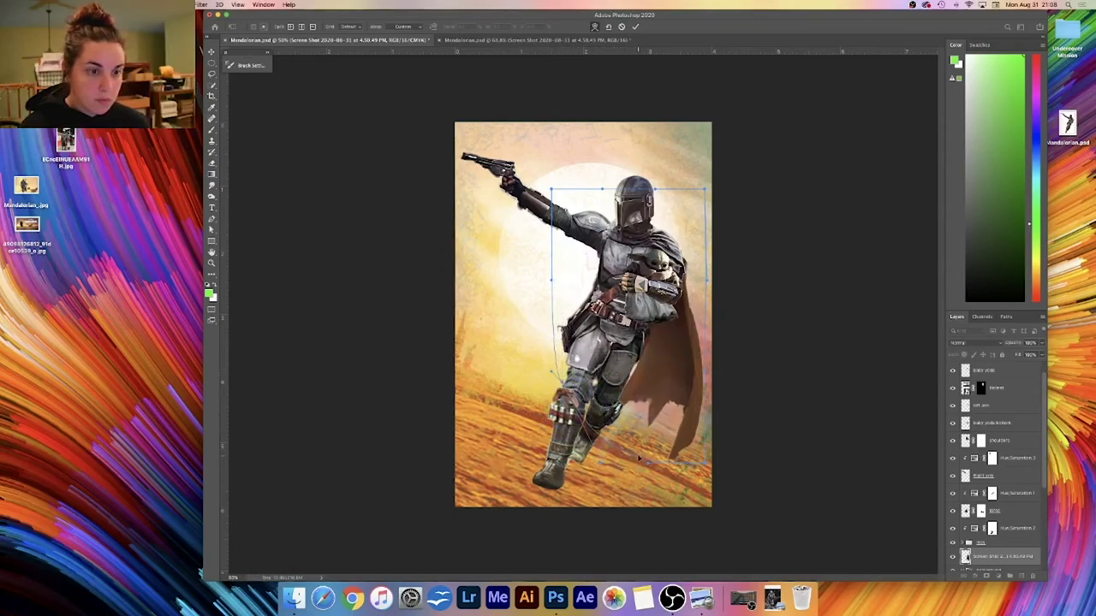
left_click_drag(704, 465, 696, 471)
left_click_drag(706, 374, 704, 386)
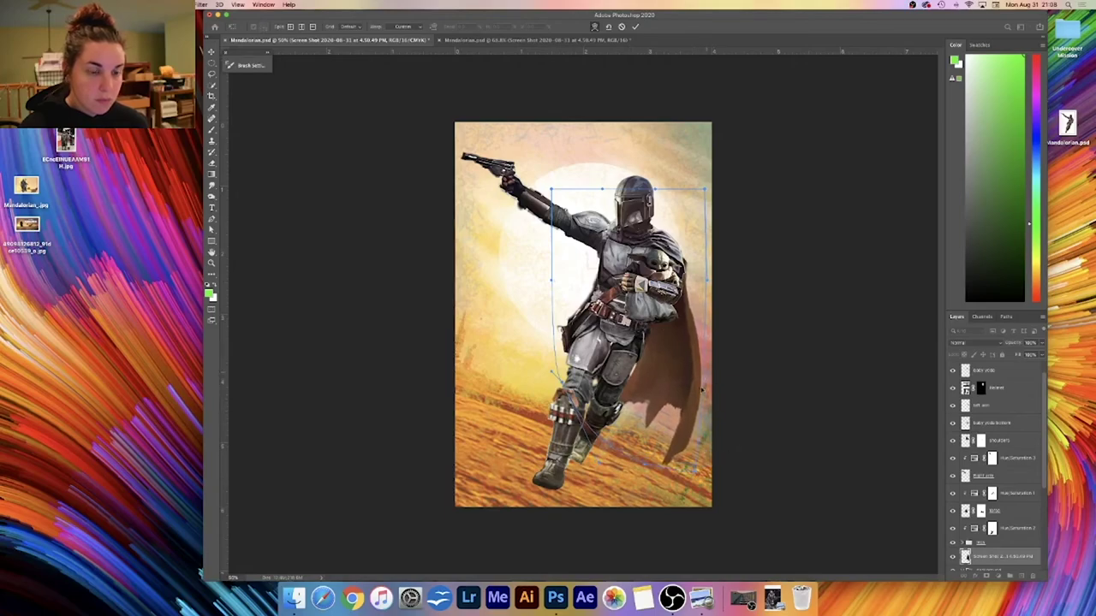
left_click_drag(642, 469, 640, 460)
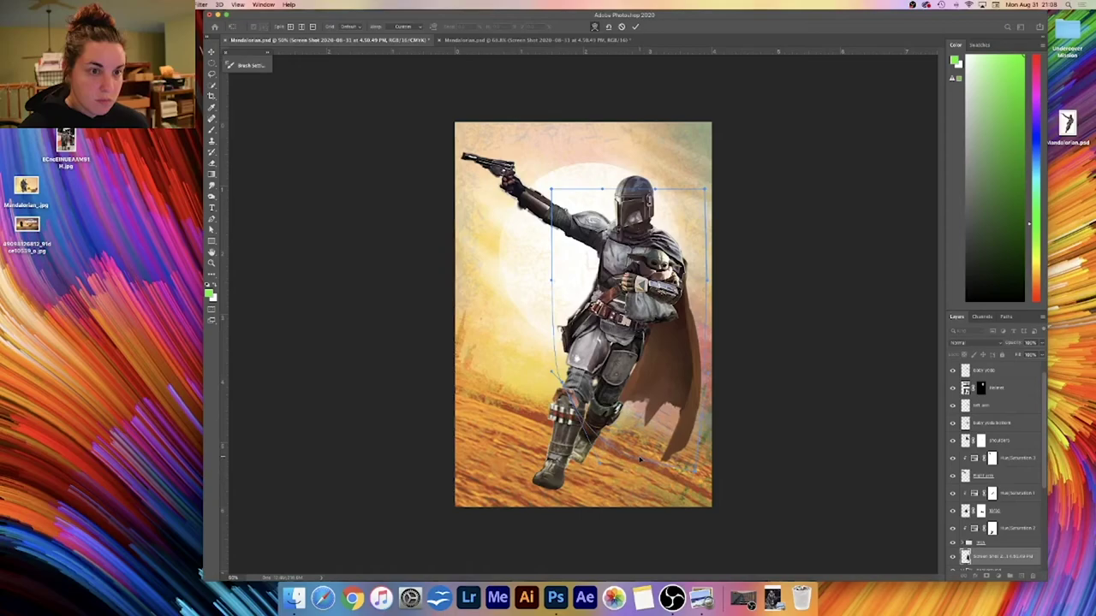
key("Return")
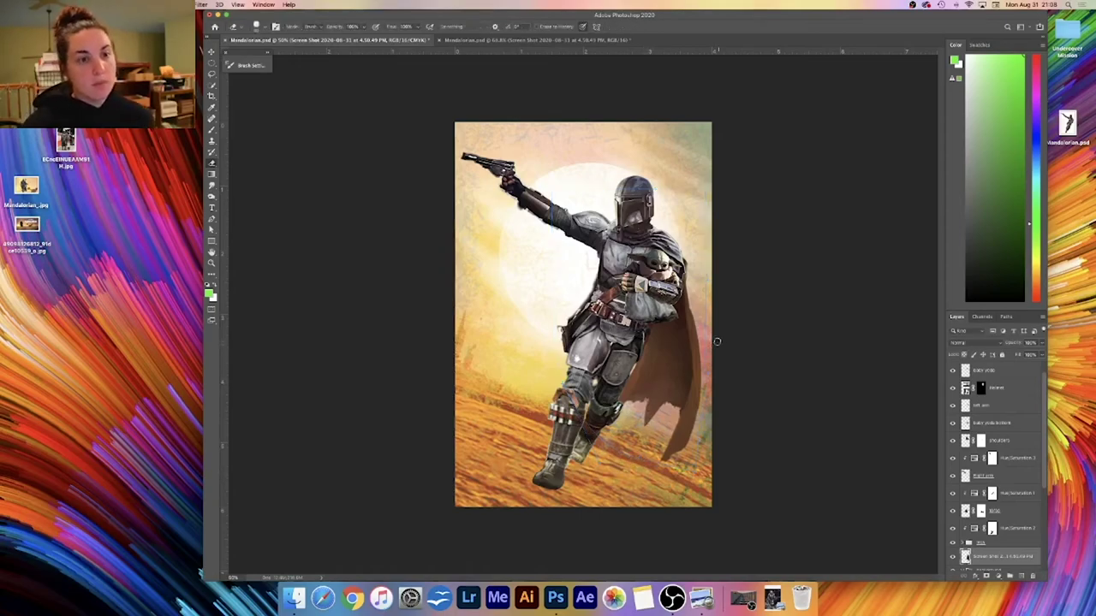
- Check the figure with and without the cape layer, and compare the cape's shape with the other Mandalorian document
left_click(952, 556)
left_click(952, 558)
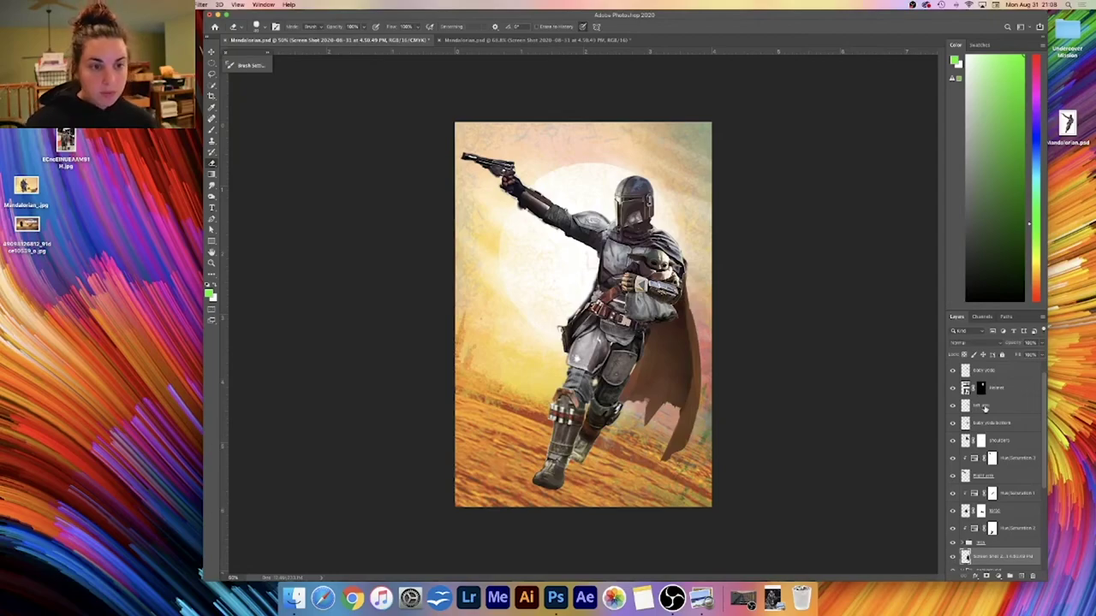
left_click(952, 558)
left_click(951, 558)
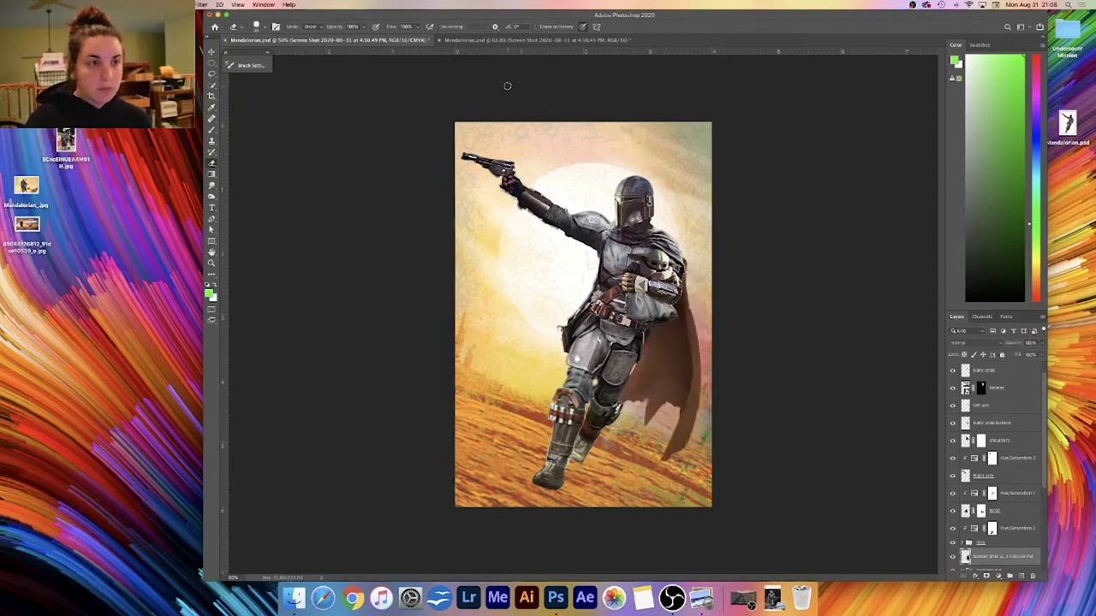
left_click(523, 40)
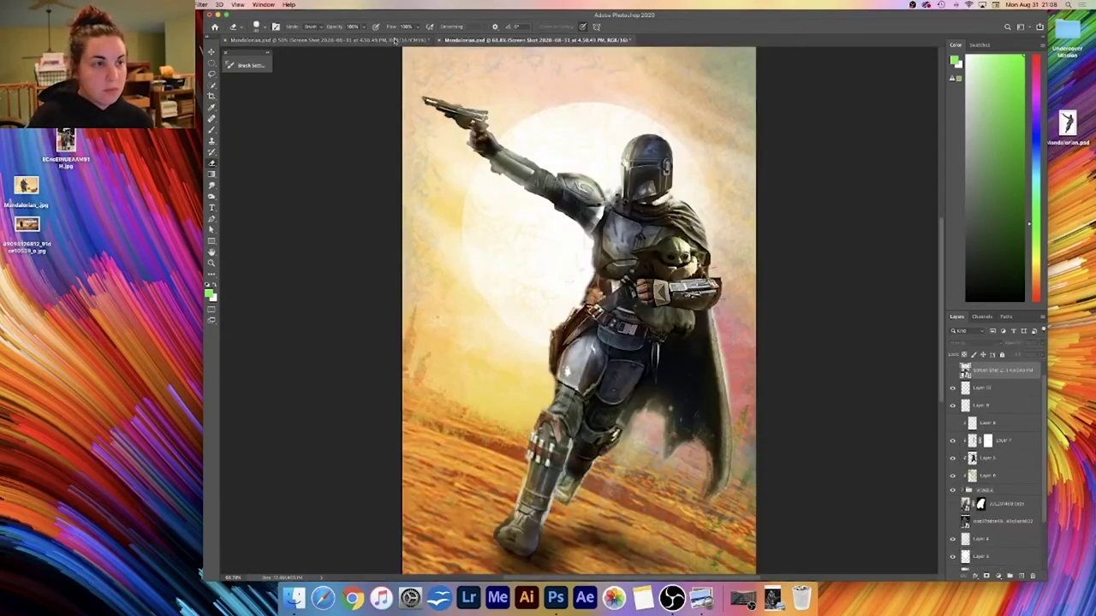
left_click(396, 41)
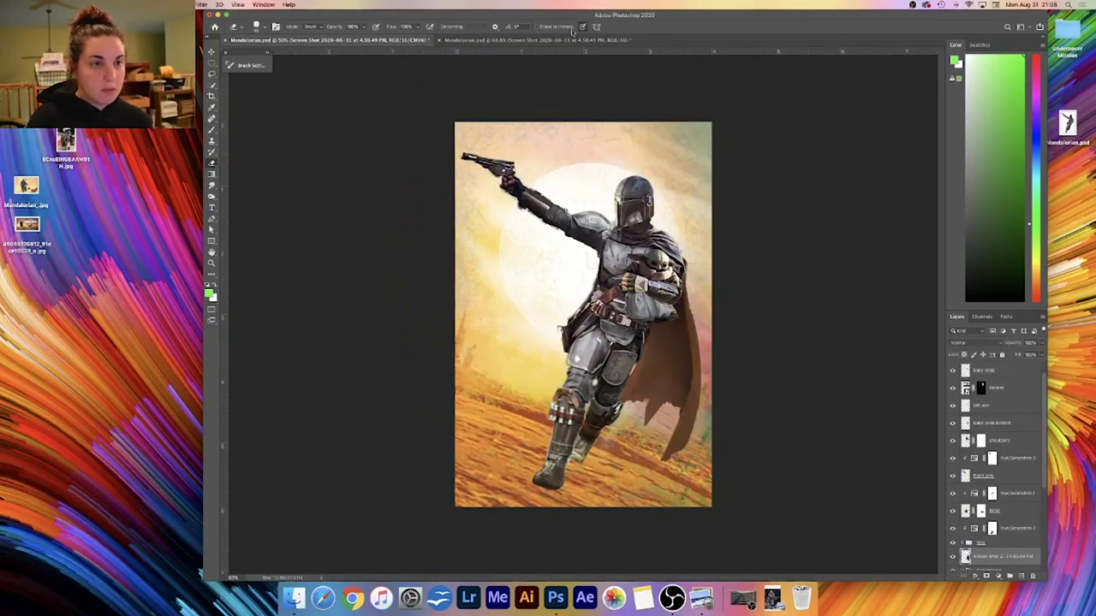
left_click(571, 40)
left_click(395, 40)
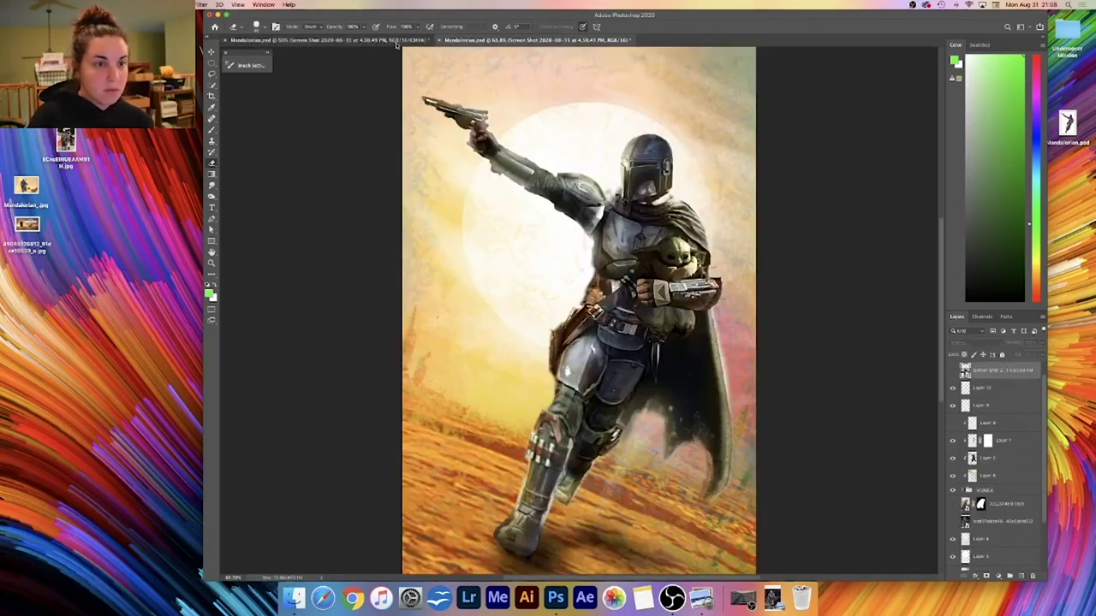
- Warp the cape once more, pulling its outer edge in at mid-height, flaring the lower tip outward, and adjusting the folds beside the leg
key("super+t")
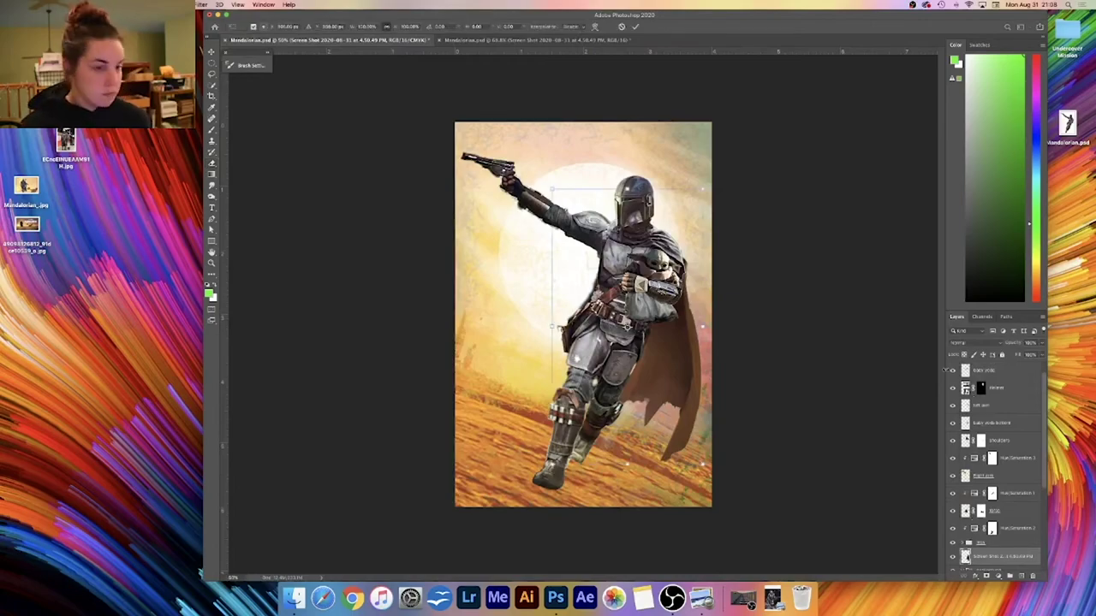
right_click(683, 334)
left_click(710, 386)
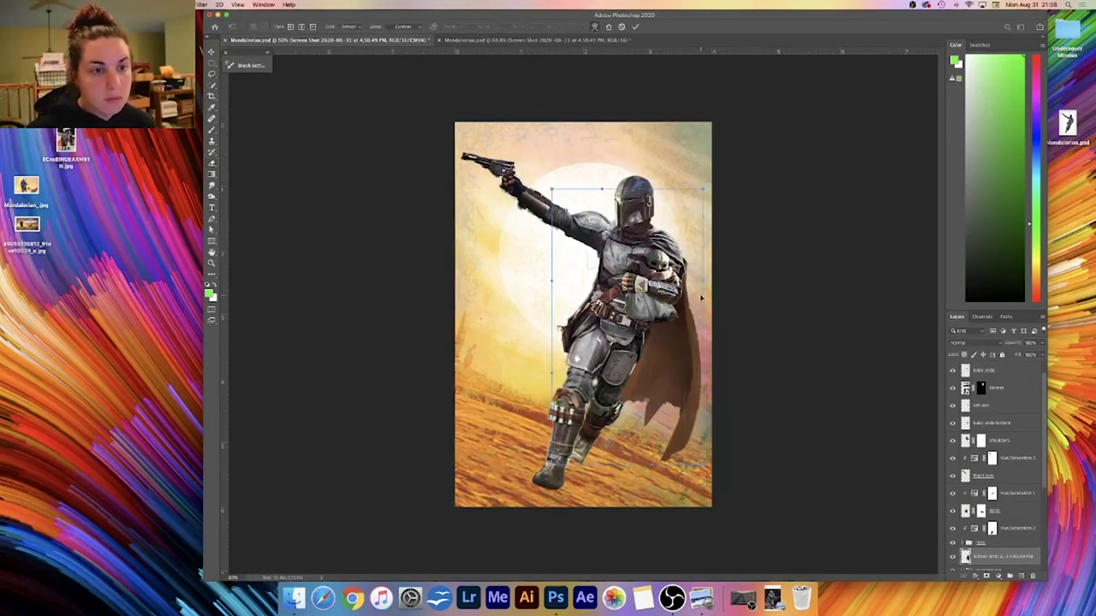
left_click_drag(695, 279, 684, 301)
left_click_drag(676, 370, 673, 375)
left_click_drag(685, 275, 699, 282)
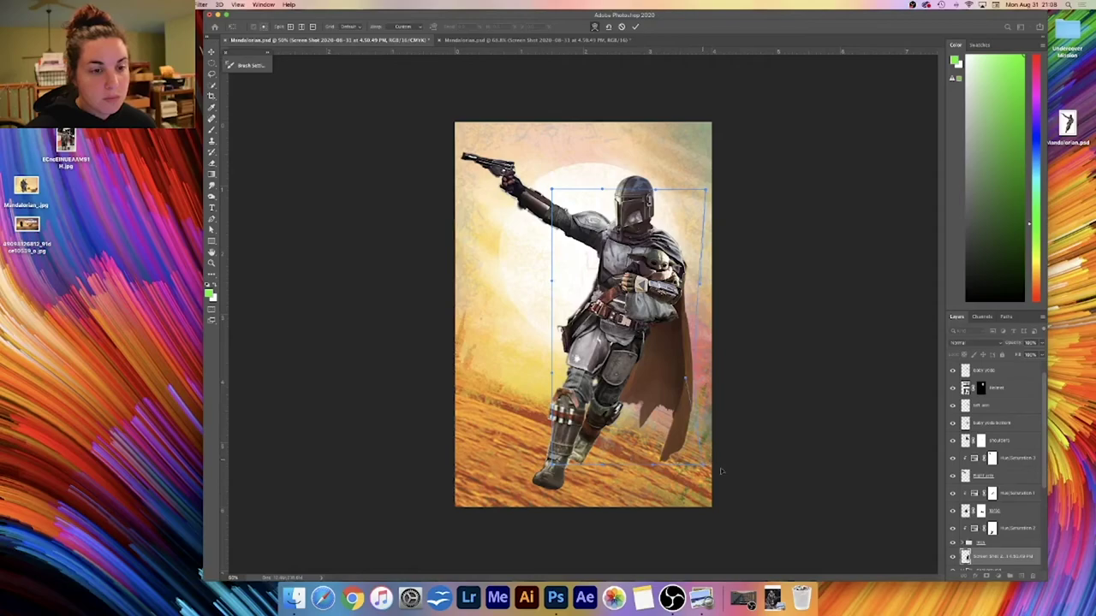
left_click_drag(705, 467, 721, 472)
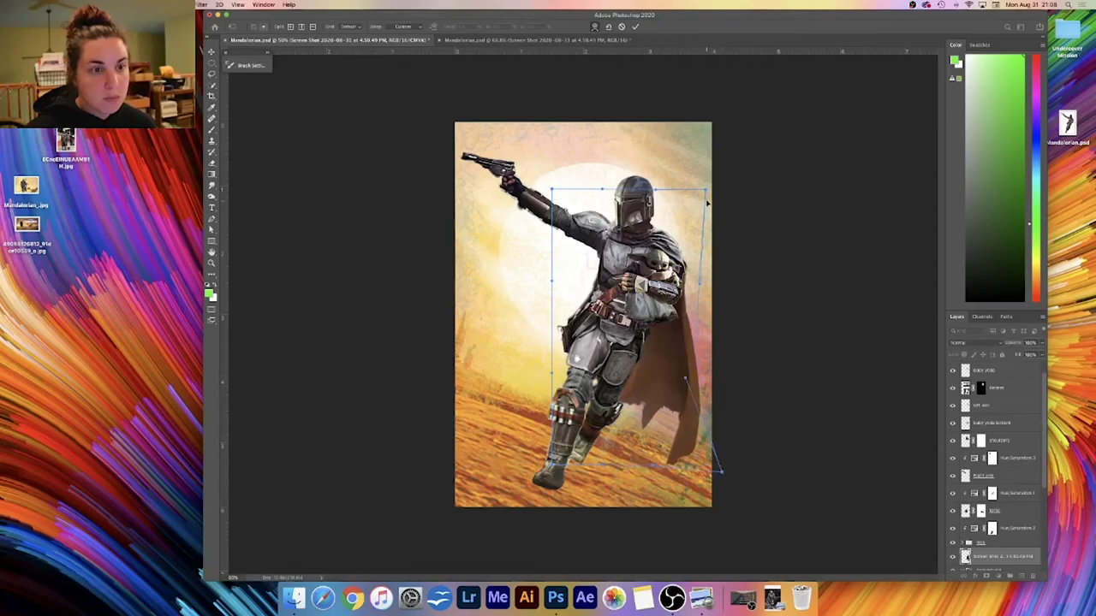
left_click_drag(643, 363, 621, 374)
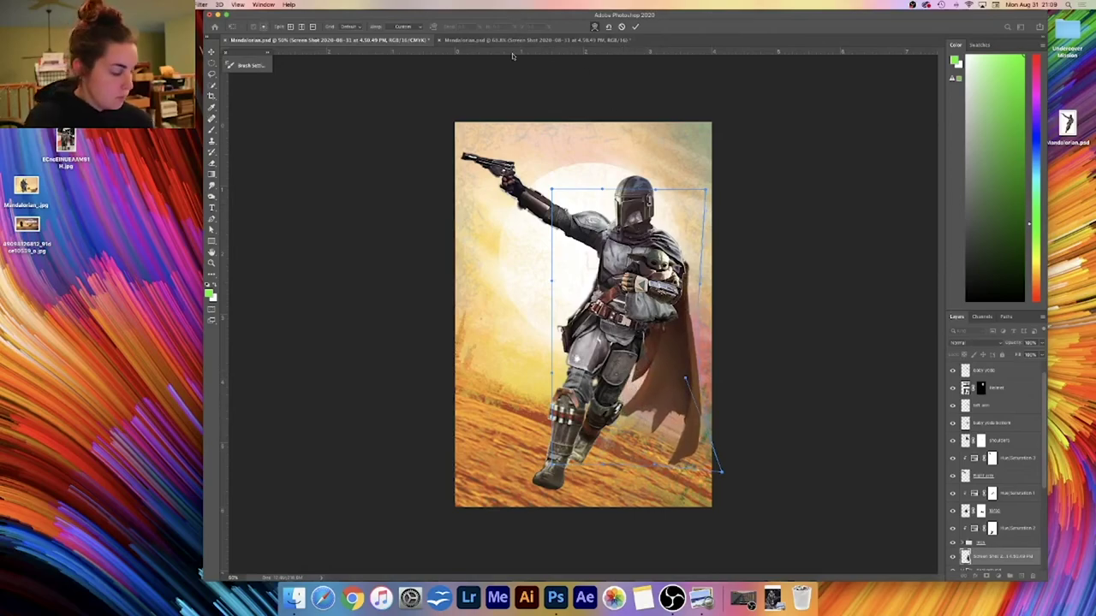
left_click_drag(656, 361, 659, 344)
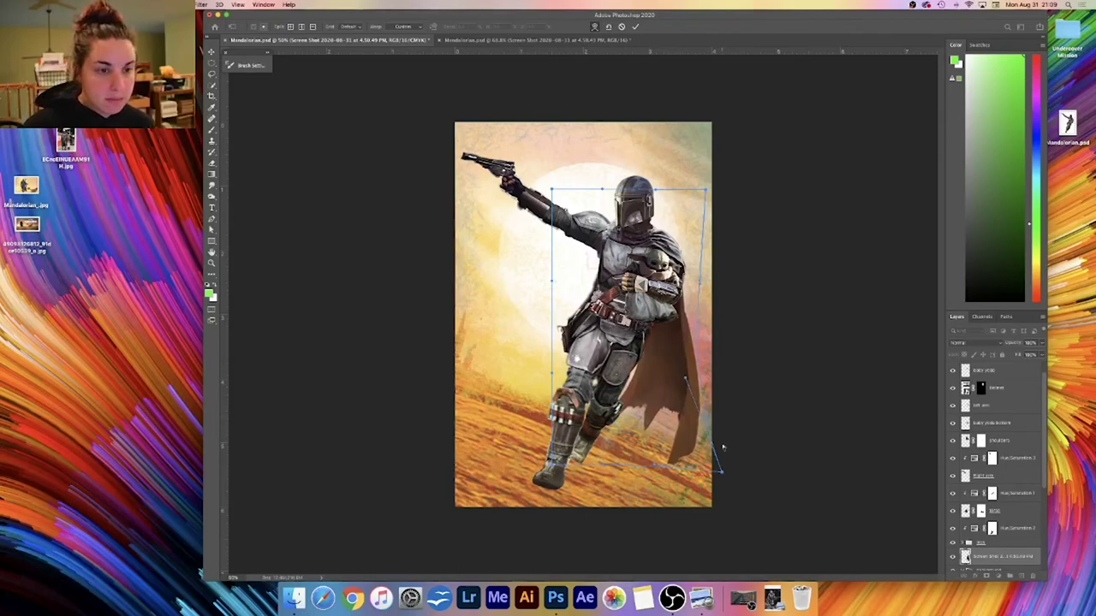
key("Return")
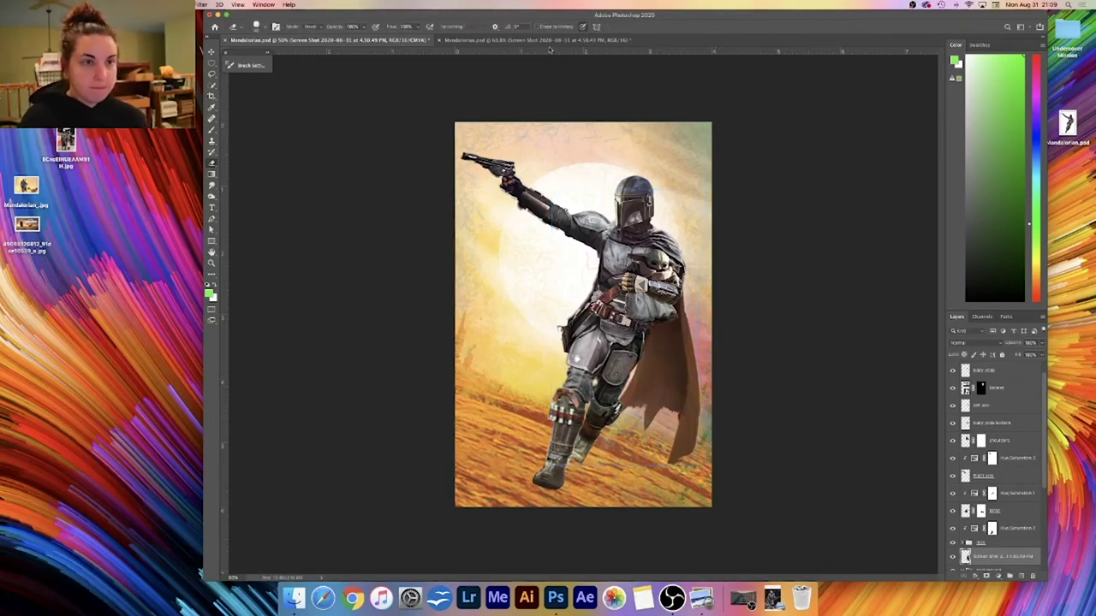
- Compare the cape with the other Mandalorian document, and clip a Hue/Saturation adjustment to the cape layer with Saturation at about -72
left_click(548, 41)
left_click(373, 41)
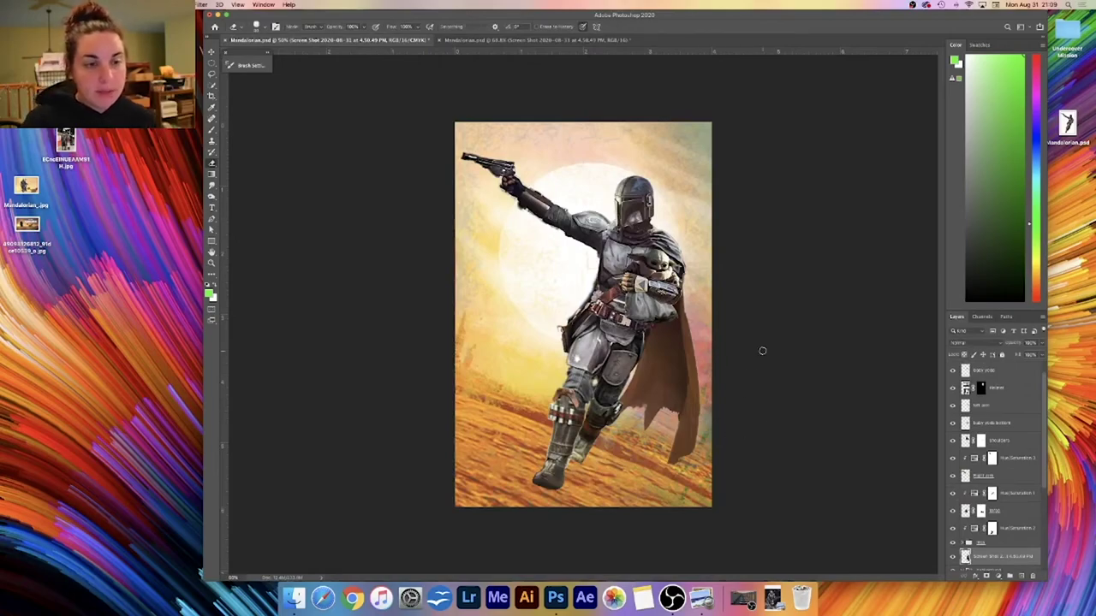
left_click(998, 579)
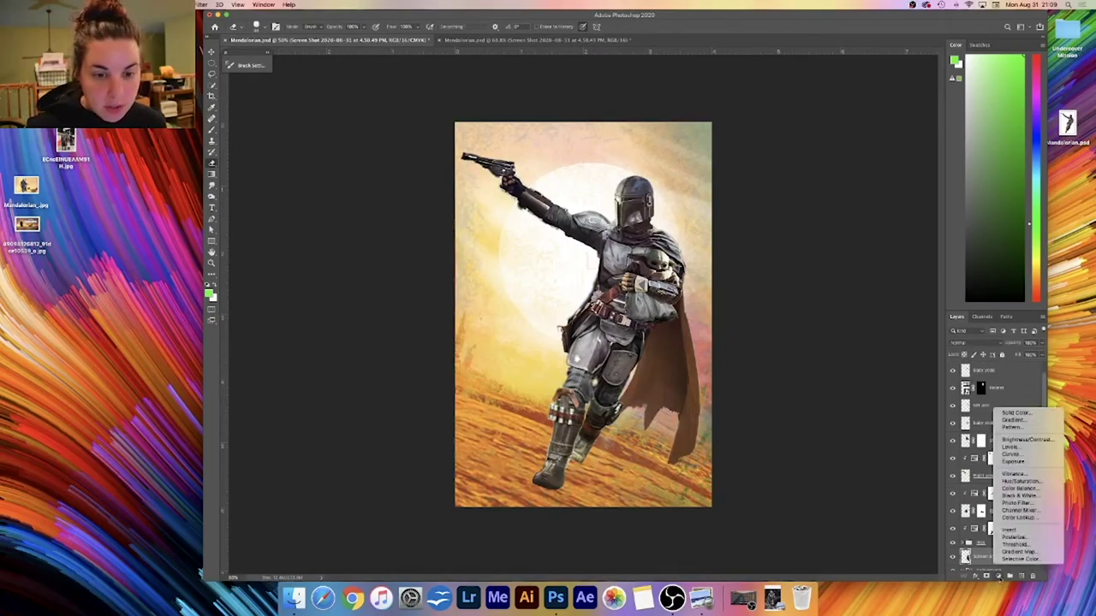
left_click(1020, 484)
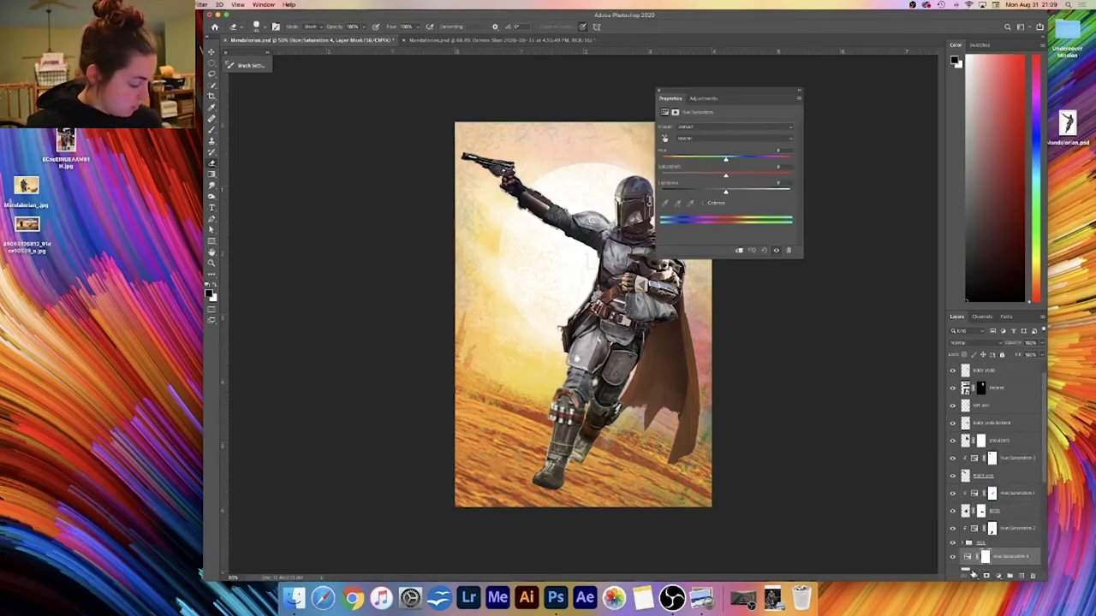
left_click(970, 565, "alt")
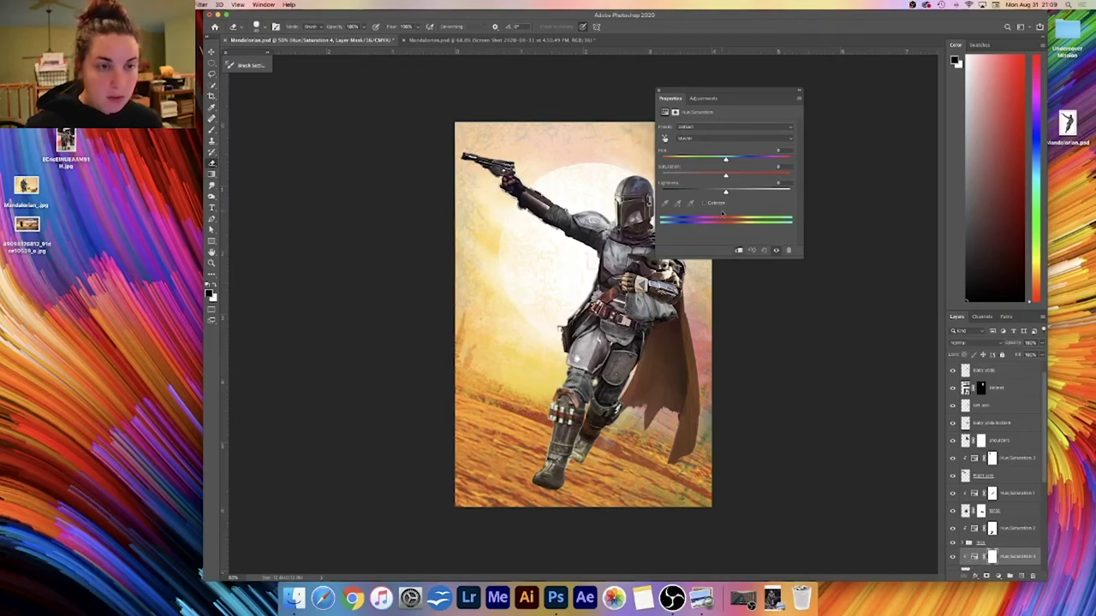
left_click_drag(683, 174, 679, 177)
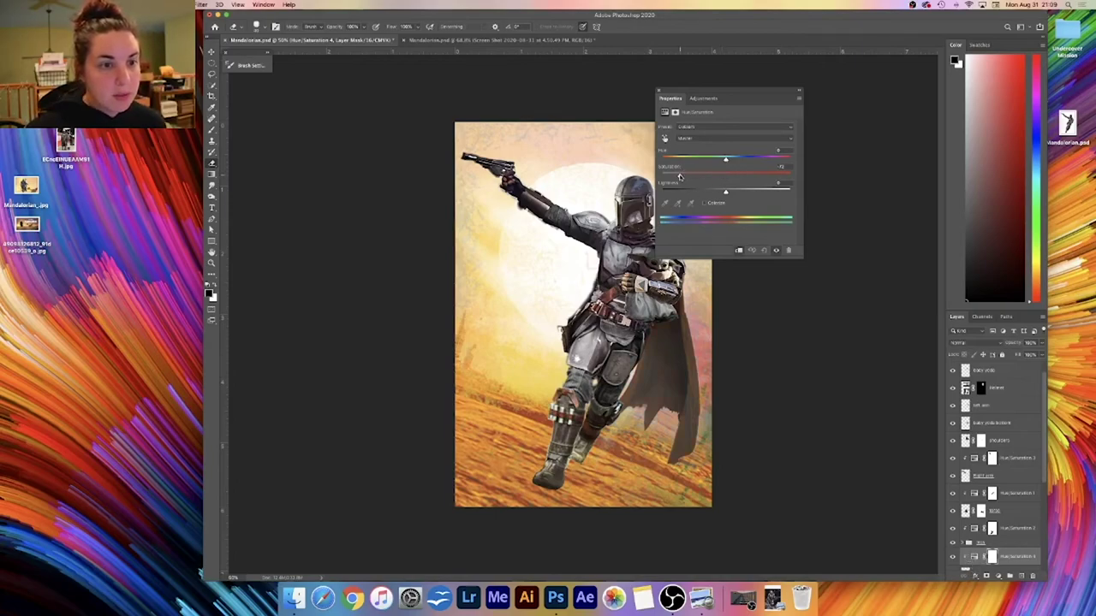
- Shift the cape's Hue/Saturation adjustment toward a purplish grey, lowering Hue and setting Saturation to about -81
left_click_drag(728, 95, 809, 89)
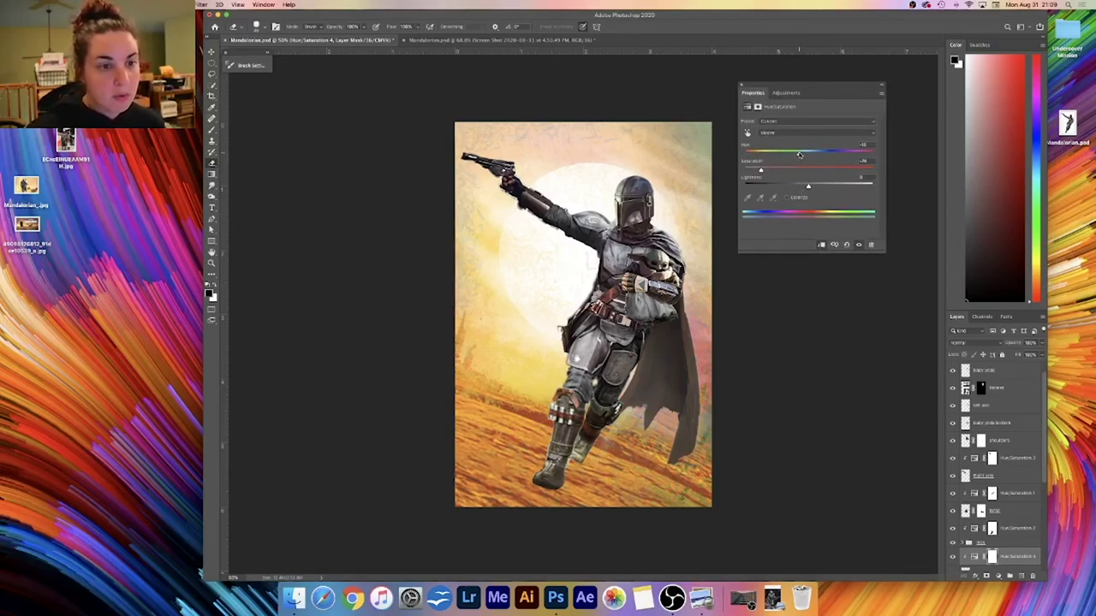
mouse_move(795, 155)
left_mouse_down()
mouse_move(806, 155)
mouse_move(784, 155)
left_mouse_up()
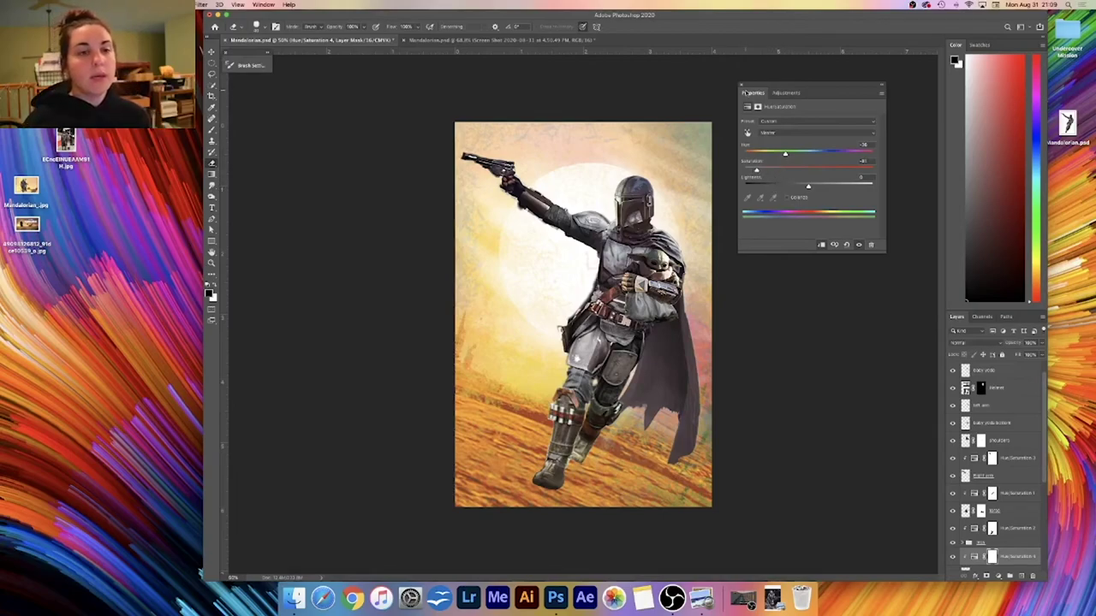
left_click(740, 87)
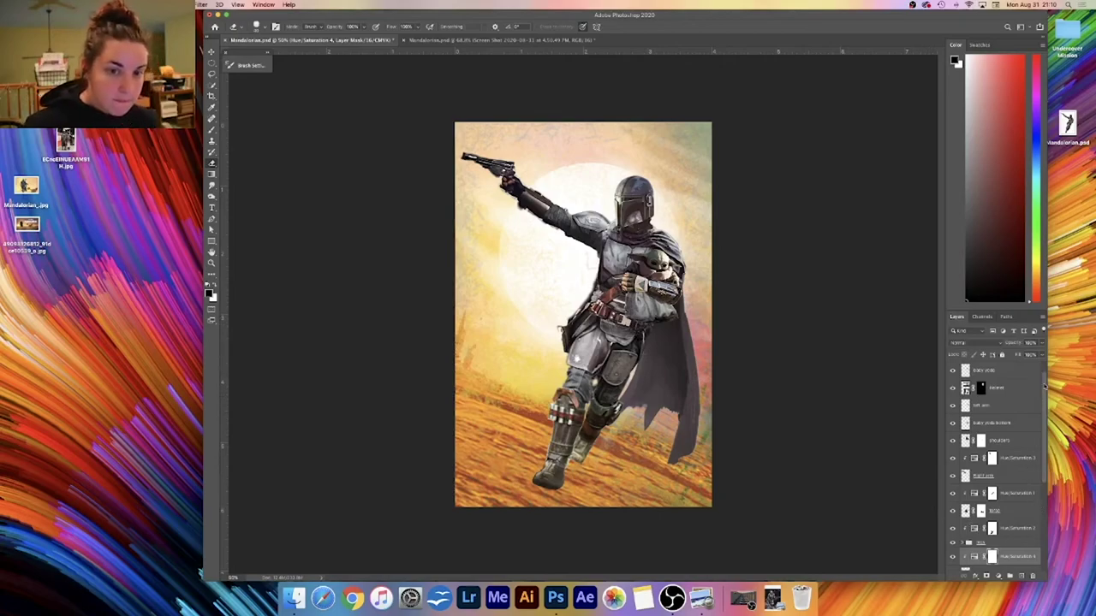
- Burn the inner part of the cape beside the legs and dodge highlights along its outer folds and hem
scroll(1019, 436, "down", 4)
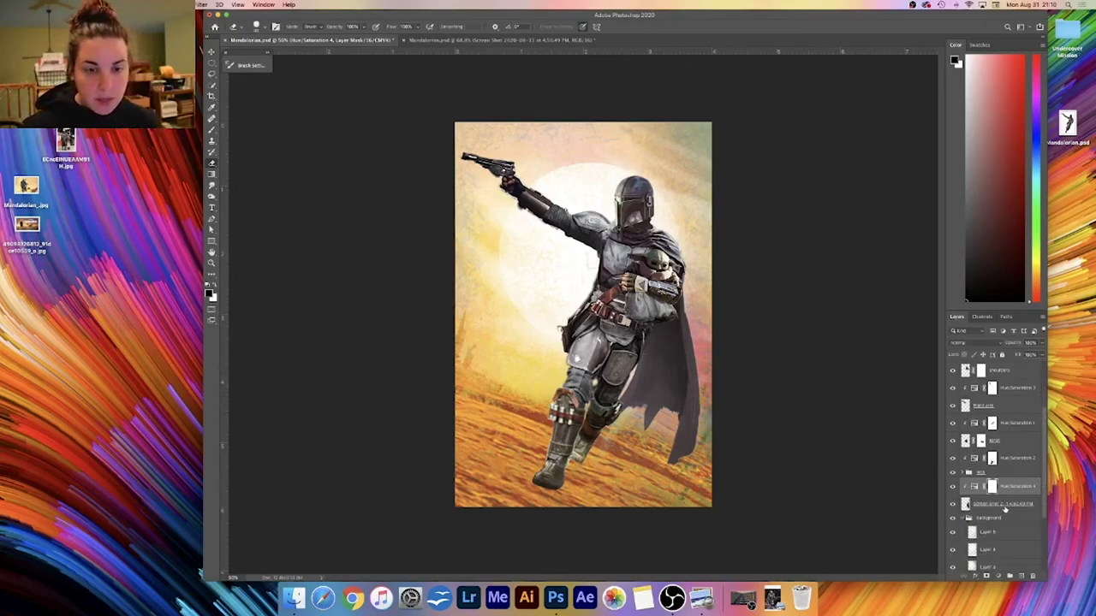
left_click(1004, 508)
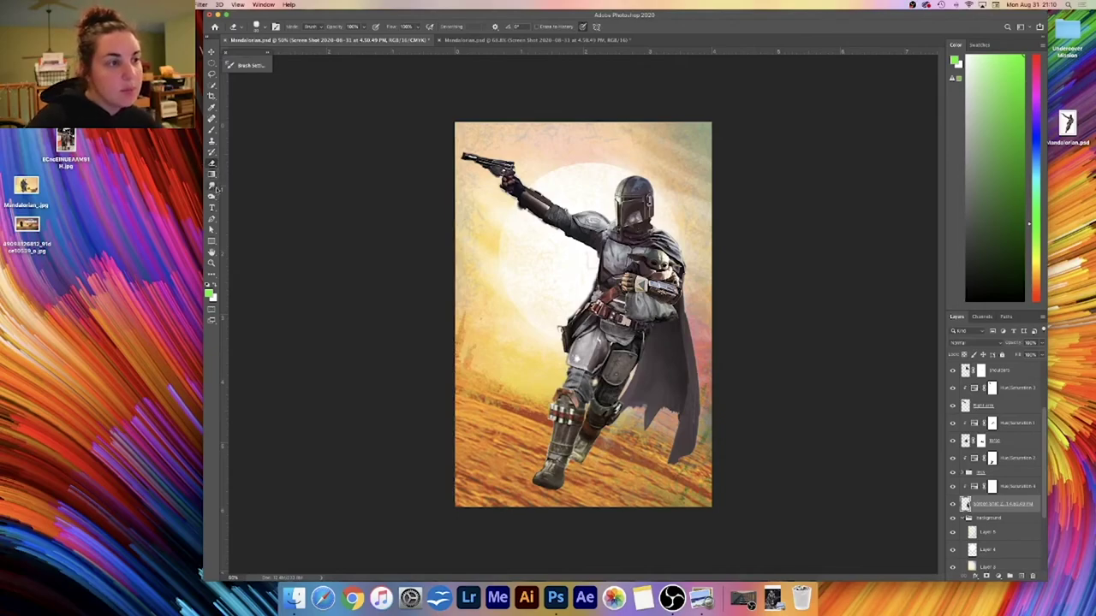
left_click(213, 197)
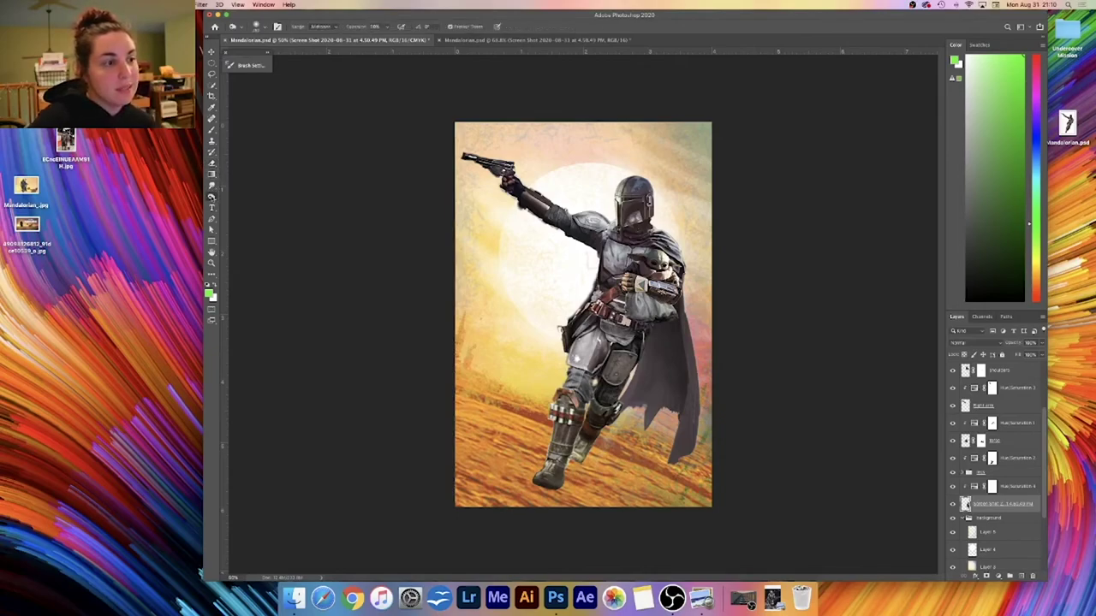
right_click(213, 197)
left_click(231, 203)
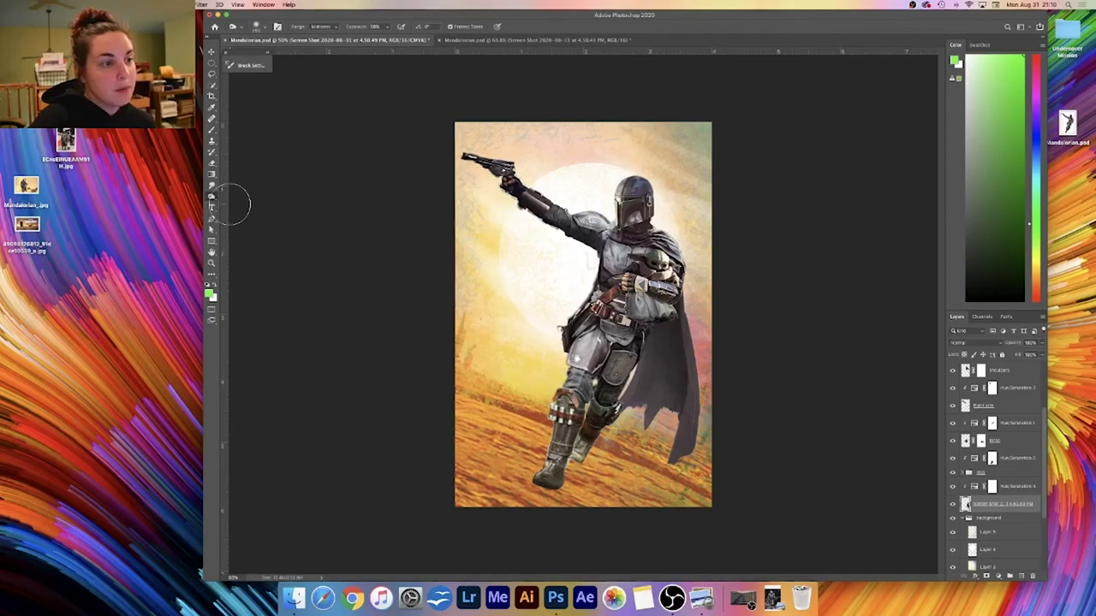
mouse_move(671, 342)
left_mouse_down()
mouse_move(663, 312)
mouse_move(652, 314)
mouse_move(664, 298)
mouse_move(661, 339)
left_mouse_up()
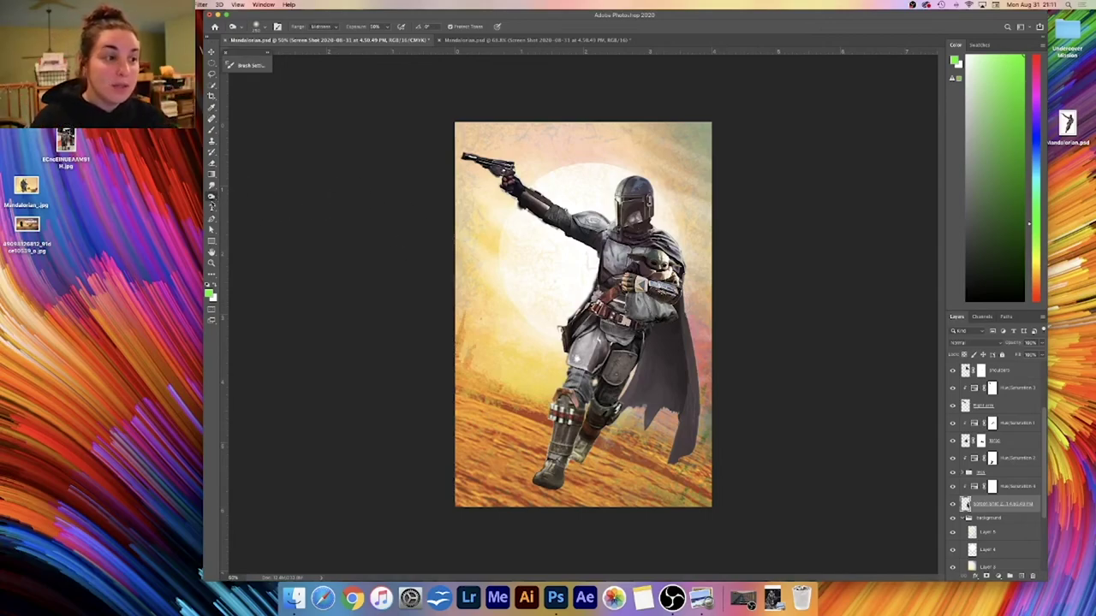
right_click(211, 197)
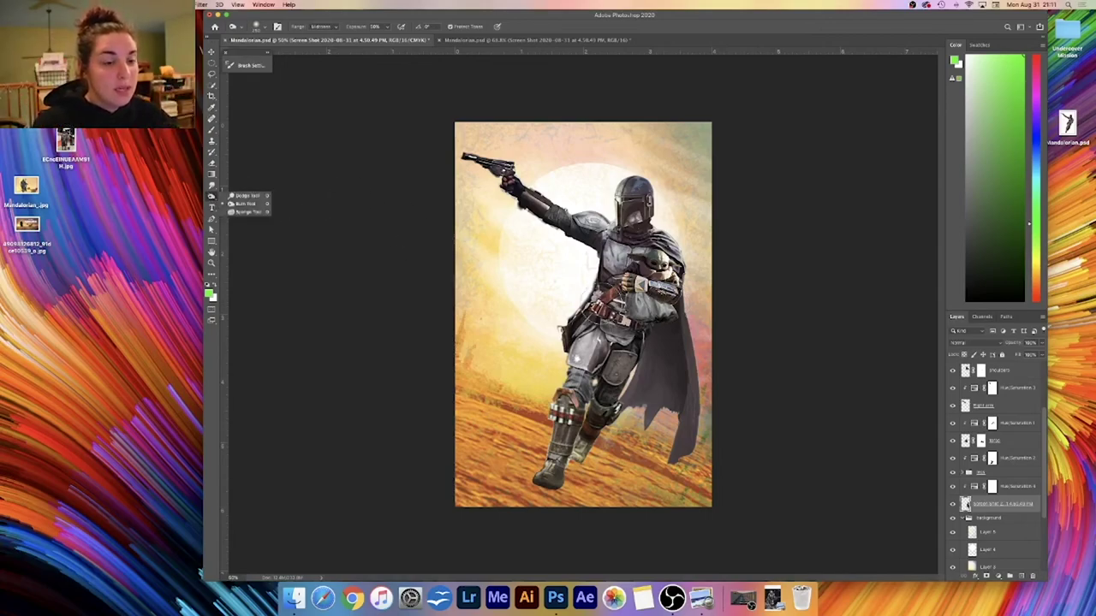
mouse_move(659, 330)
left_mouse_down()
mouse_move(678, 393)
mouse_move(652, 315)
mouse_move(661, 366)
left_mouse_up()
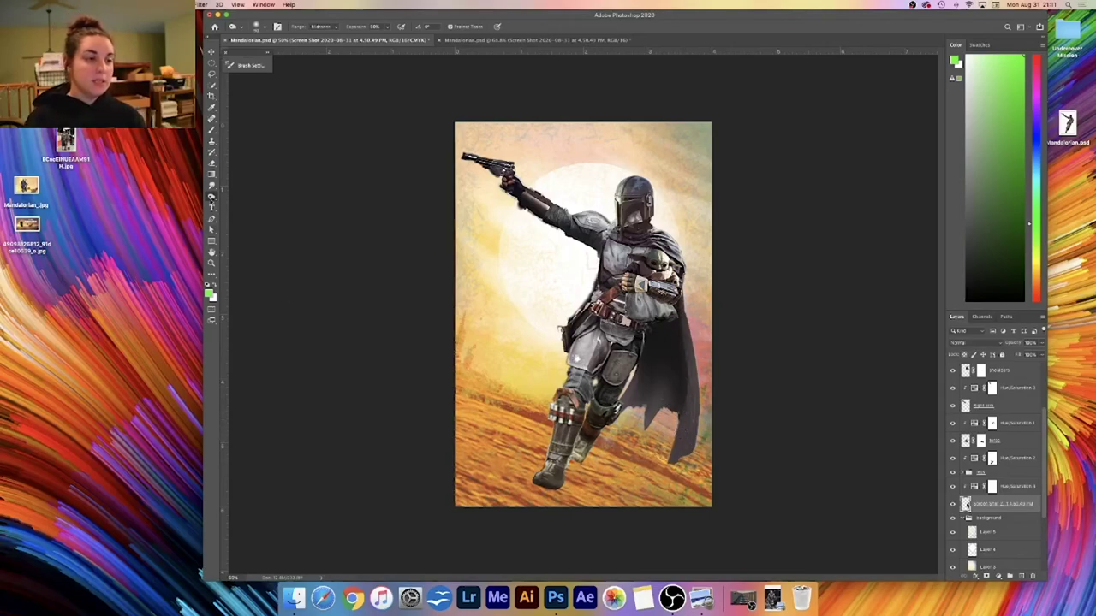
right_click(211, 198)
left_click(232, 197)
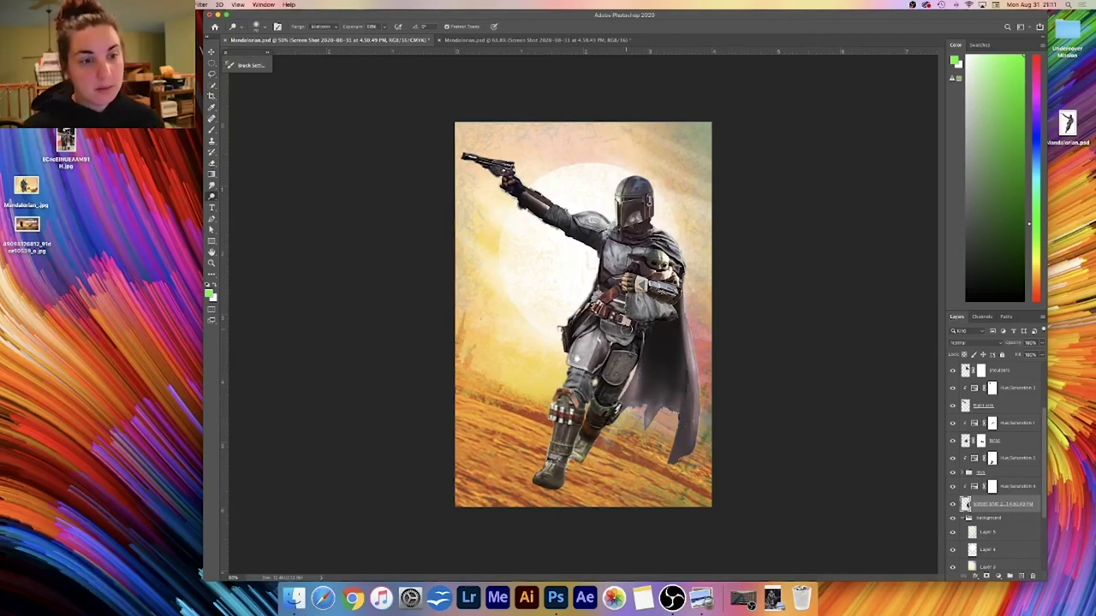
- Add a layer mask to the cape and dab it near the hem with a textured, reduced-opacity brush tip
left_click(987, 576)
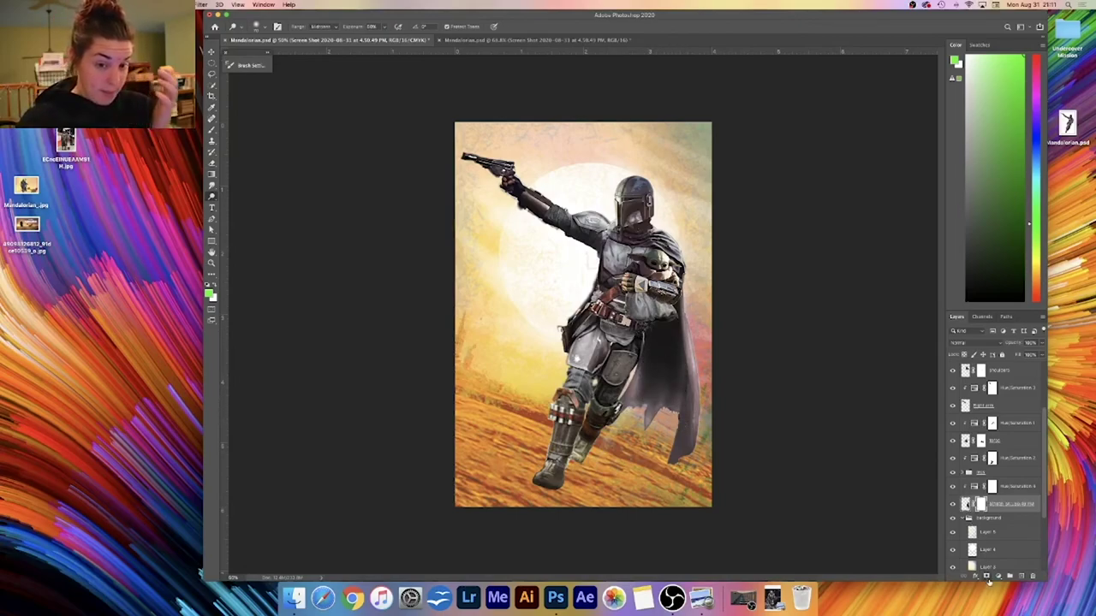
key("b")
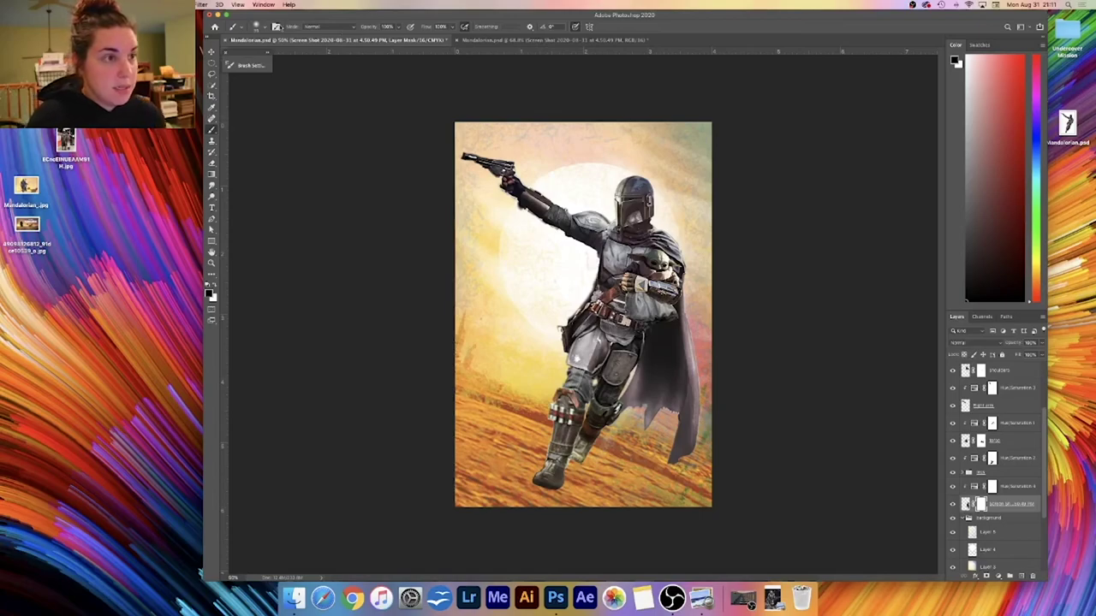
left_click(276, 26)
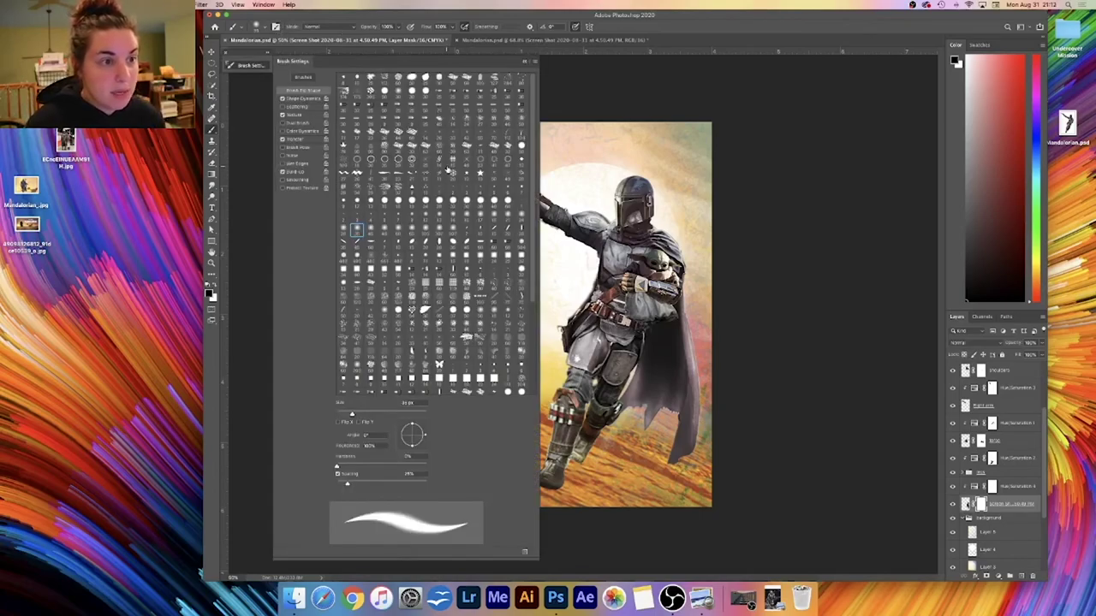
left_click(397, 190)
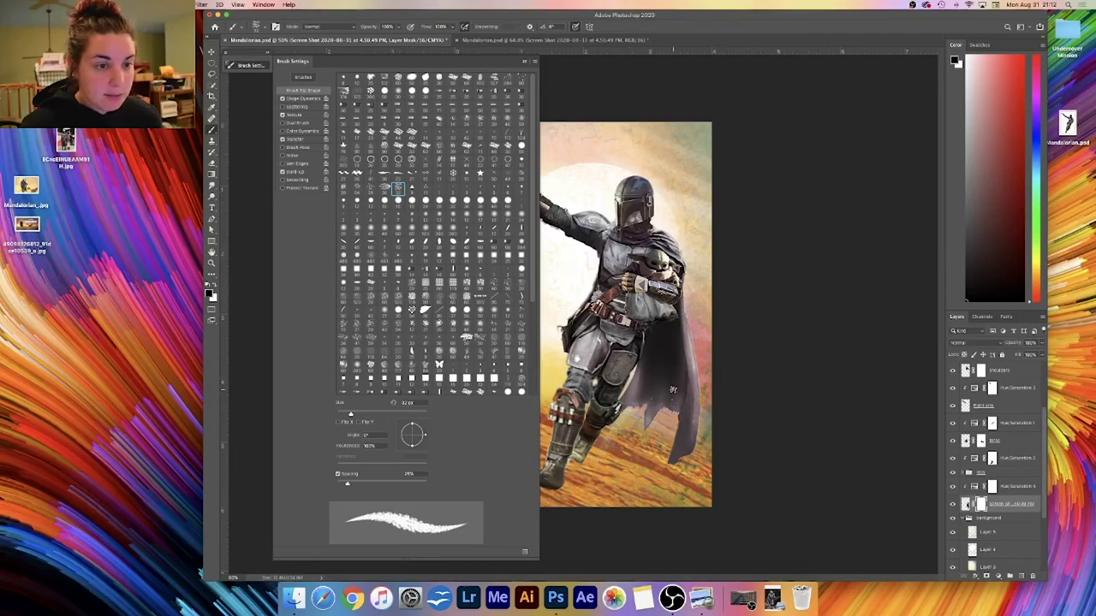
left_click(398, 27)
left_click_drag(394, 38, 377, 38)
left_click(665, 400)
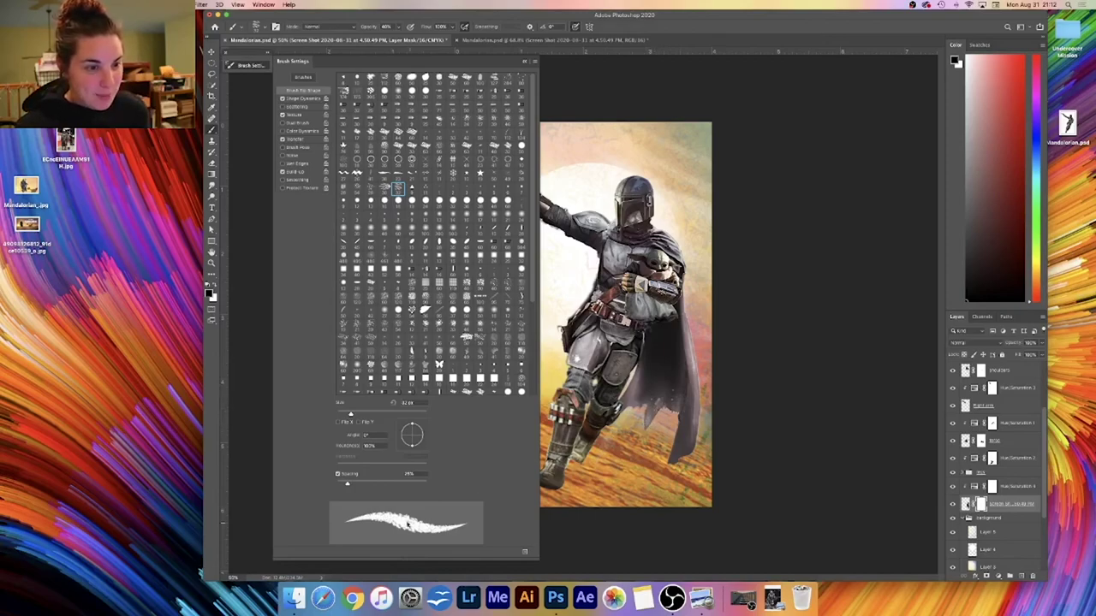
- Widen the textured brush's spacing and paint subtle wear into the cape's mask around the folds and hem at varying brush sizes
left_click_drag(358, 486, 395, 483)
key("bracketright")
key("bracketright")
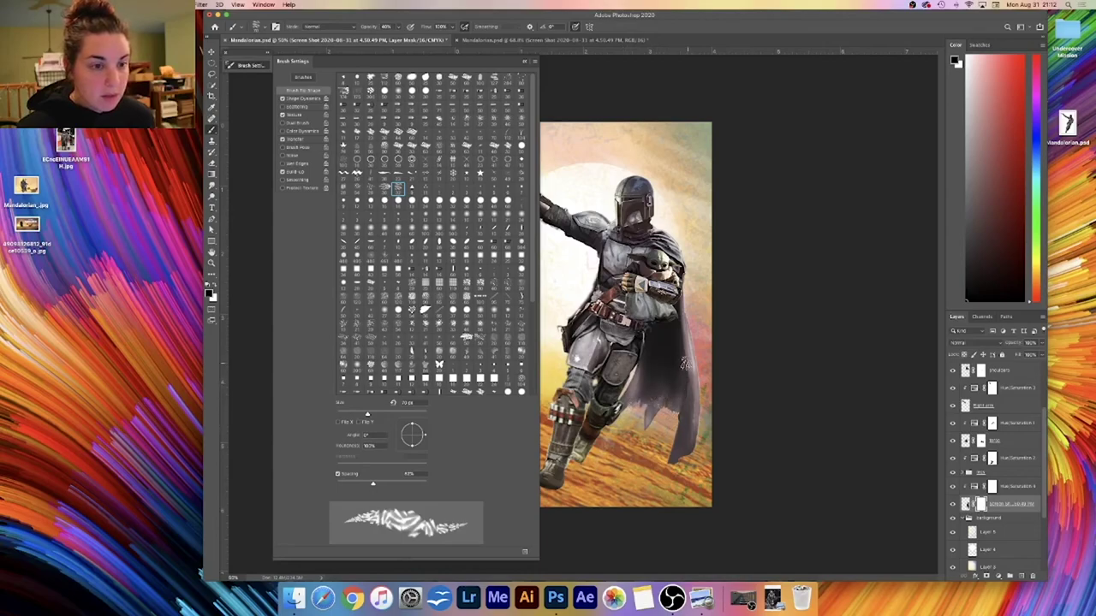
key("bracketleft")
key("bracketleft")
key("bracketleft")
key("bracketleft")
key("bracketleft")
key("bracketleft")
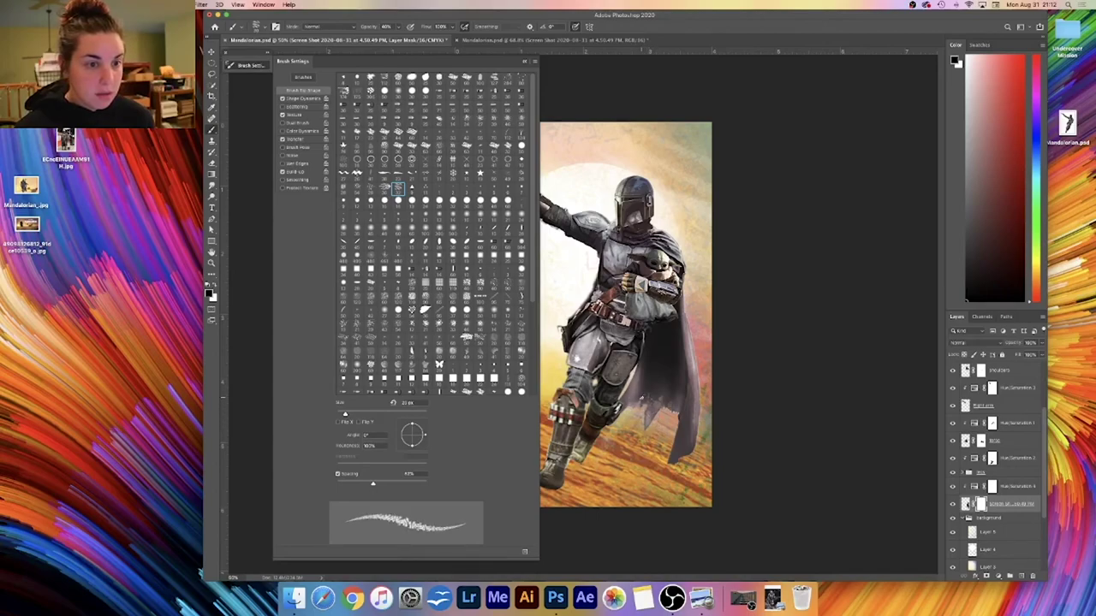
key("bracketright")
key("bracketright")
key("bracketright")
key("bracketright")
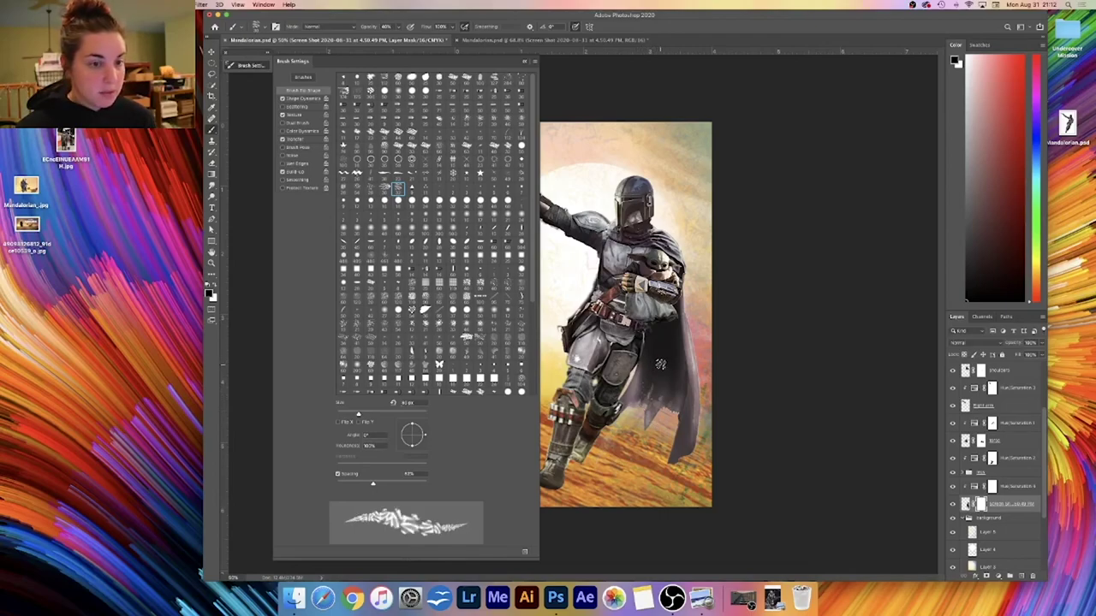
key("bracketright")
key("bracketright")
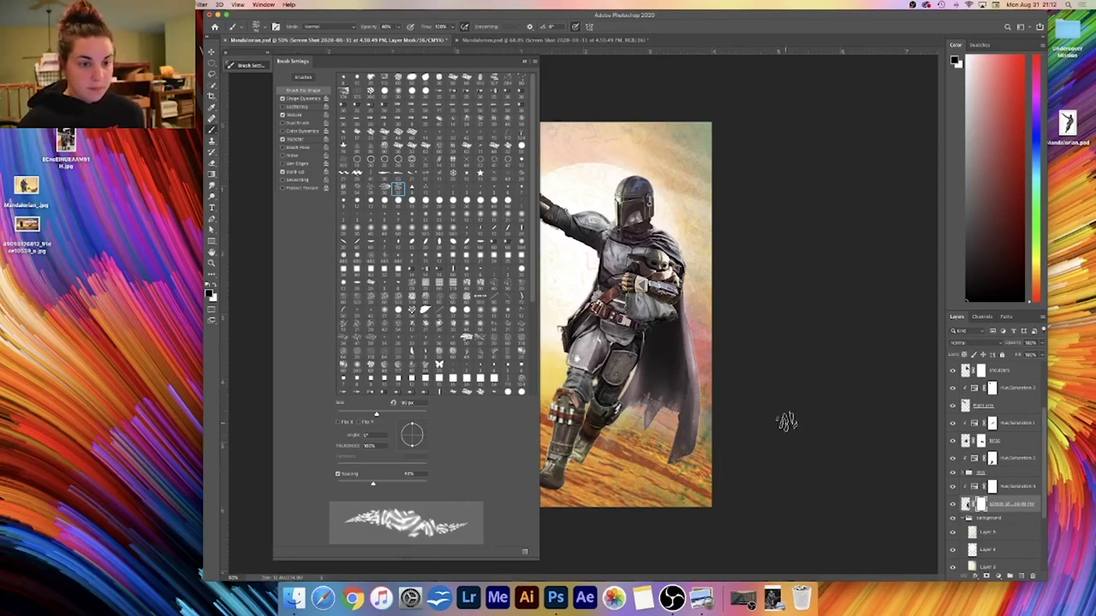
key("[")
key("[")
key("[")
key("[")
key("[")
key("[")
key("[")
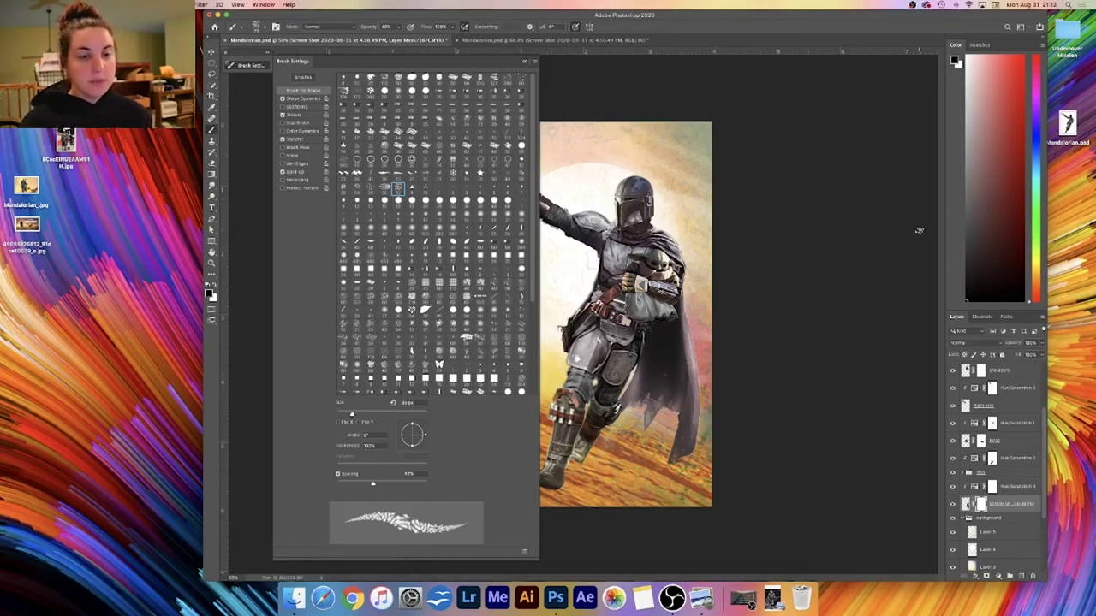
left_click(524, 63)
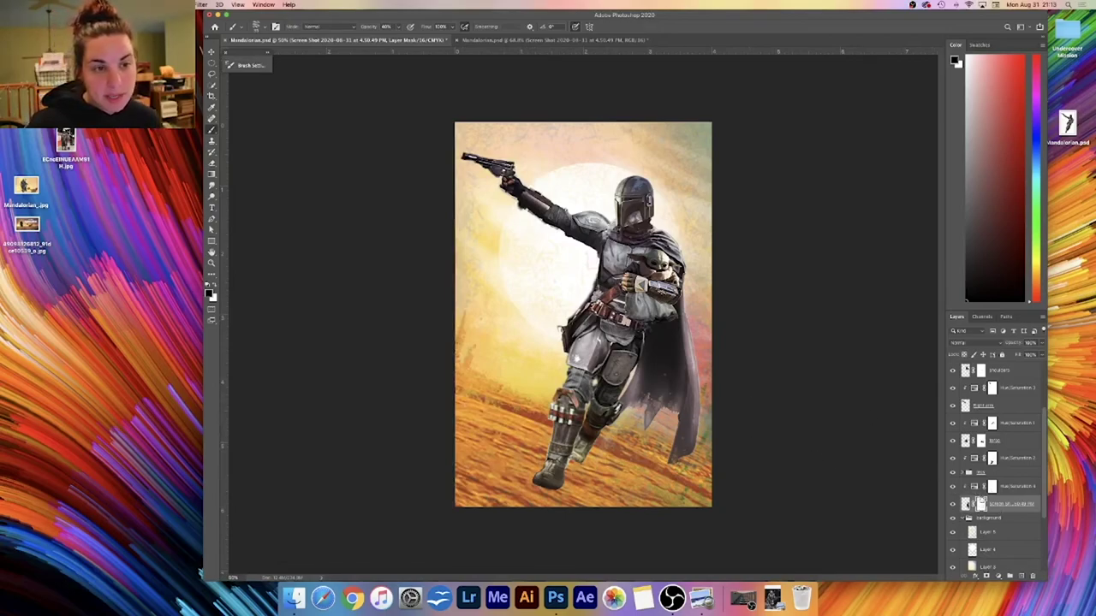
- Fully desaturate the cape by setting its Hue/Saturation adjustment to Saturation -100, with Hue shifted further down
double_click(974, 486)
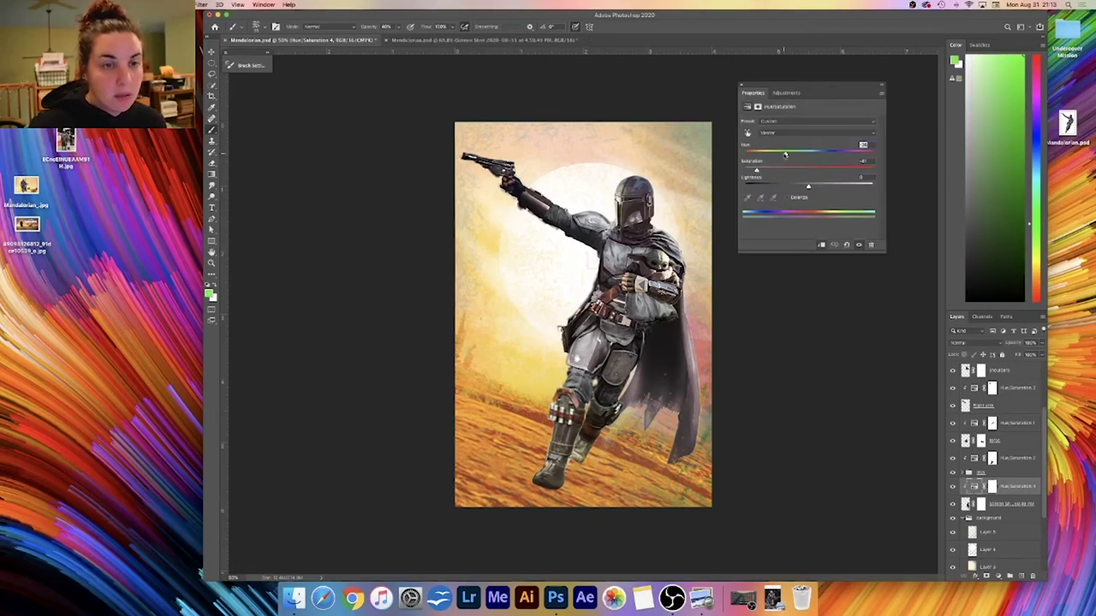
left_click_drag(774, 155, 752, 155)
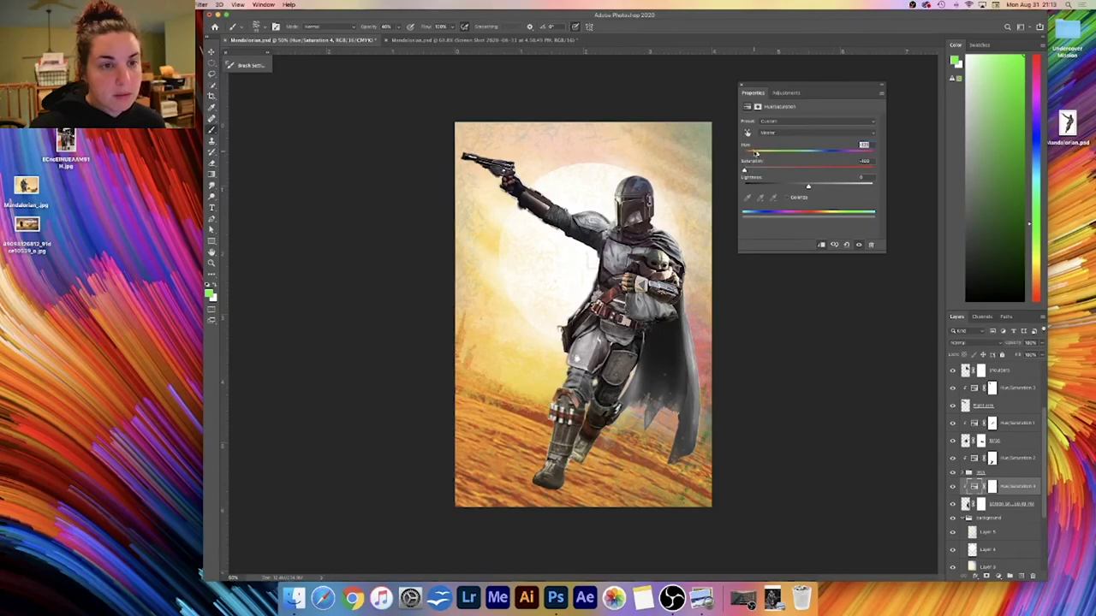
left_click(878, 90)
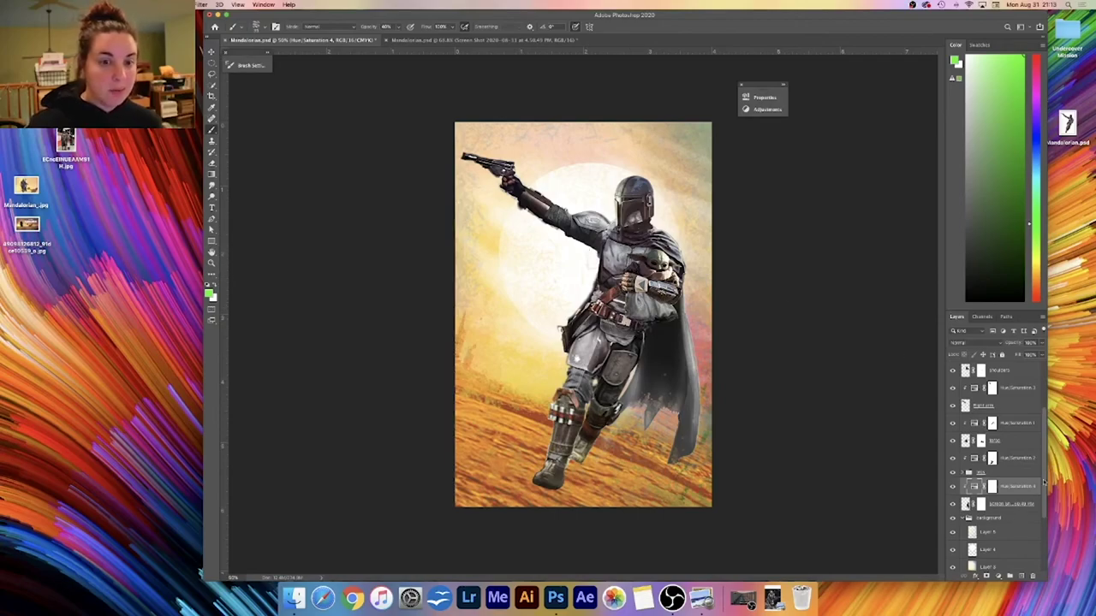
- Group all figure layers from the topmost baby yoda layer down to the cape, and name the group Mando
left_click_drag(1041, 416, 1044, 381)
left_click(1014, 392)
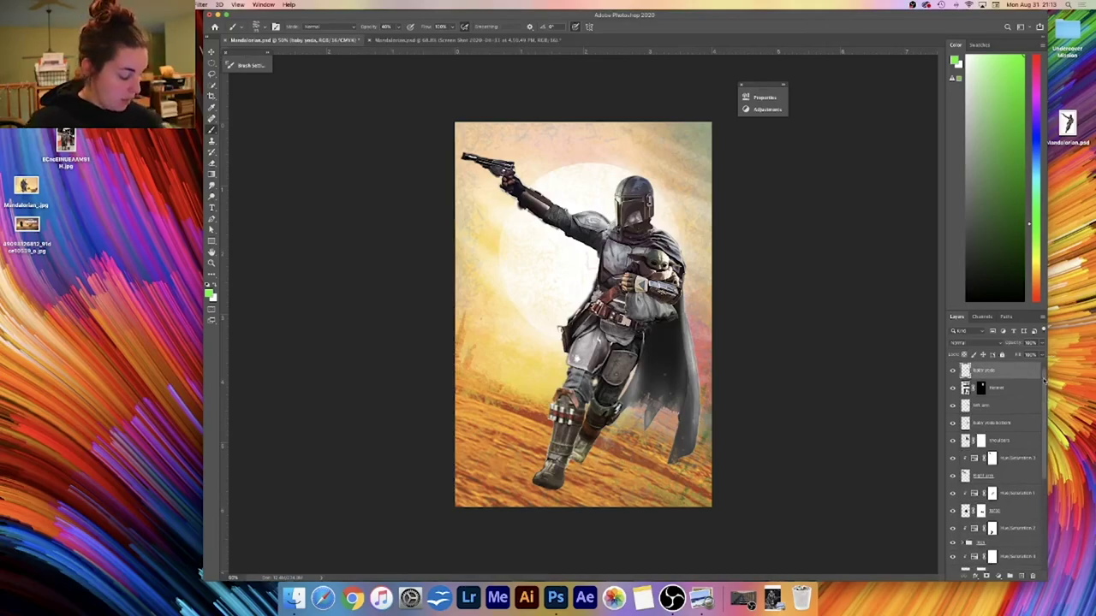
scroll(982, 496, "down", 4)
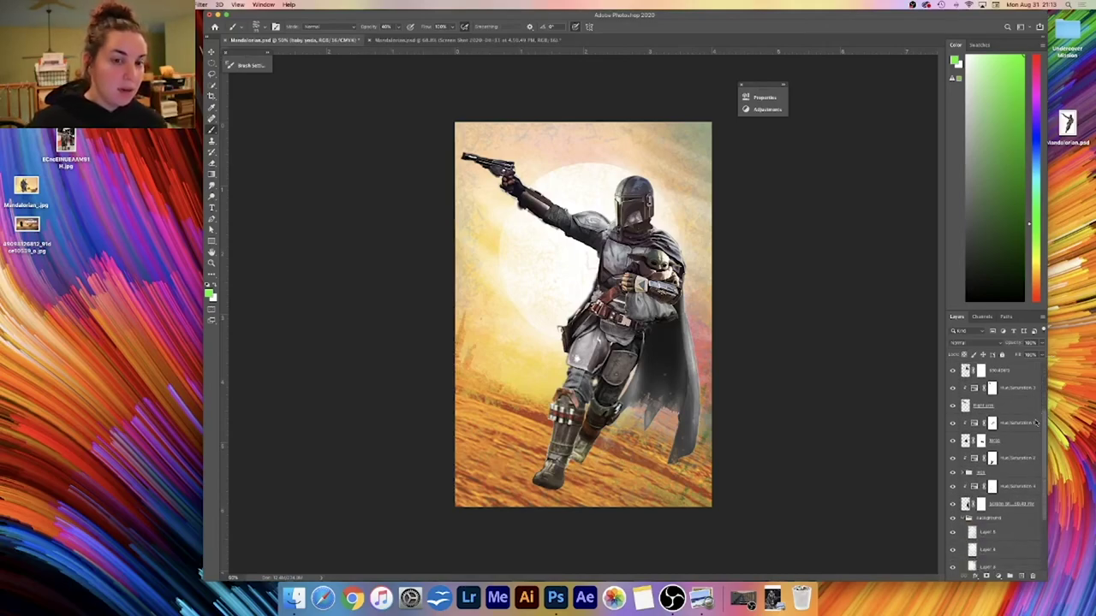
left_click(1010, 506, "shift")
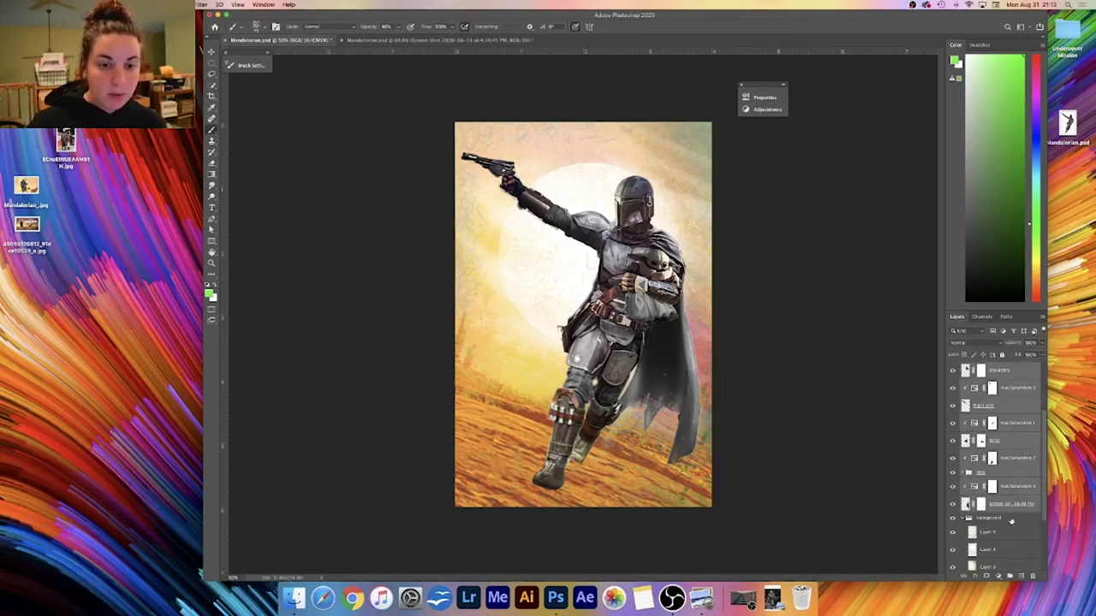
left_click(1009, 576)
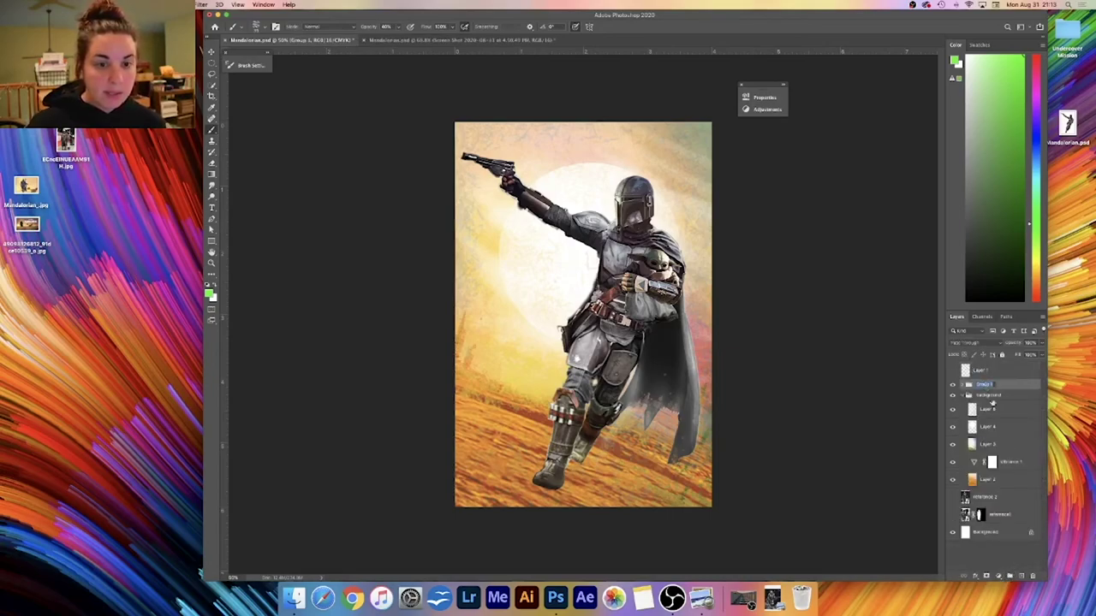
double_click(980, 385)
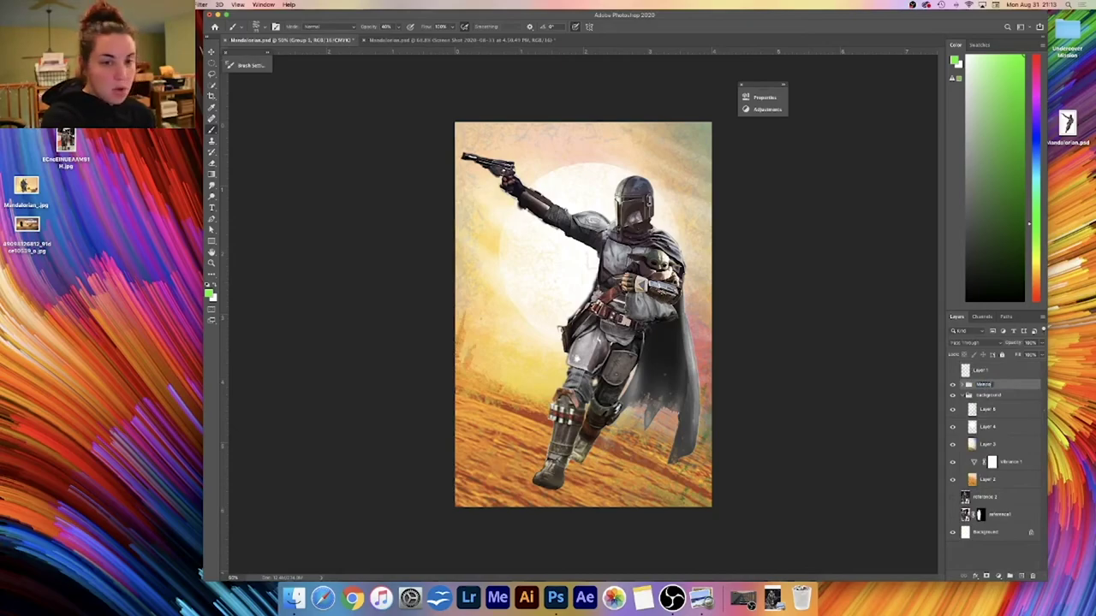
type("Mando")
key("Return")
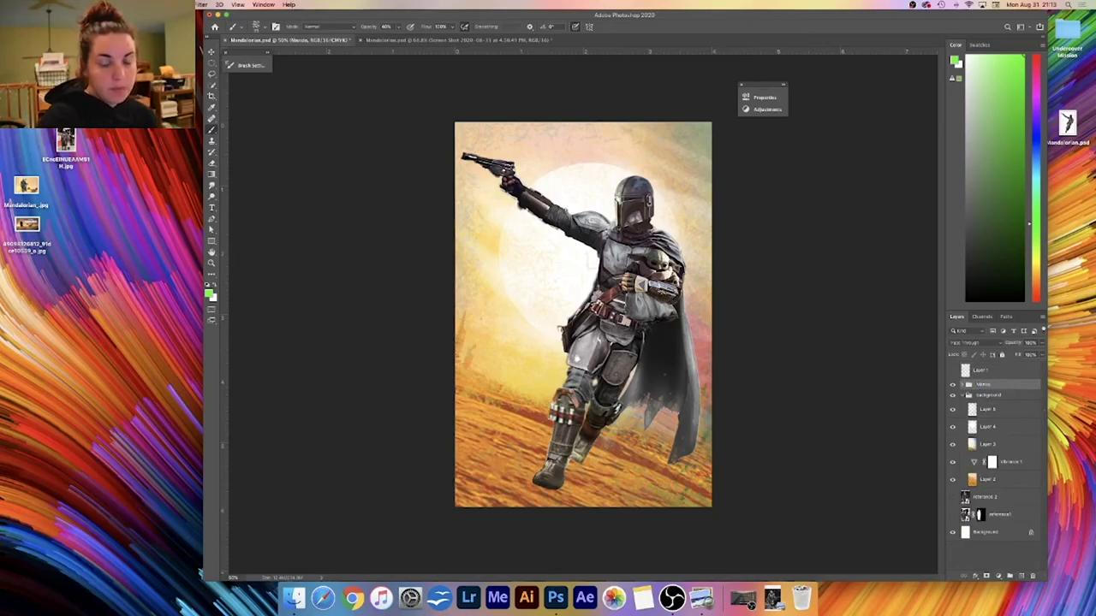
- Create a new layer above the Mando group and give the Dodge tool a soft round brush tip
left_click(1021, 578)
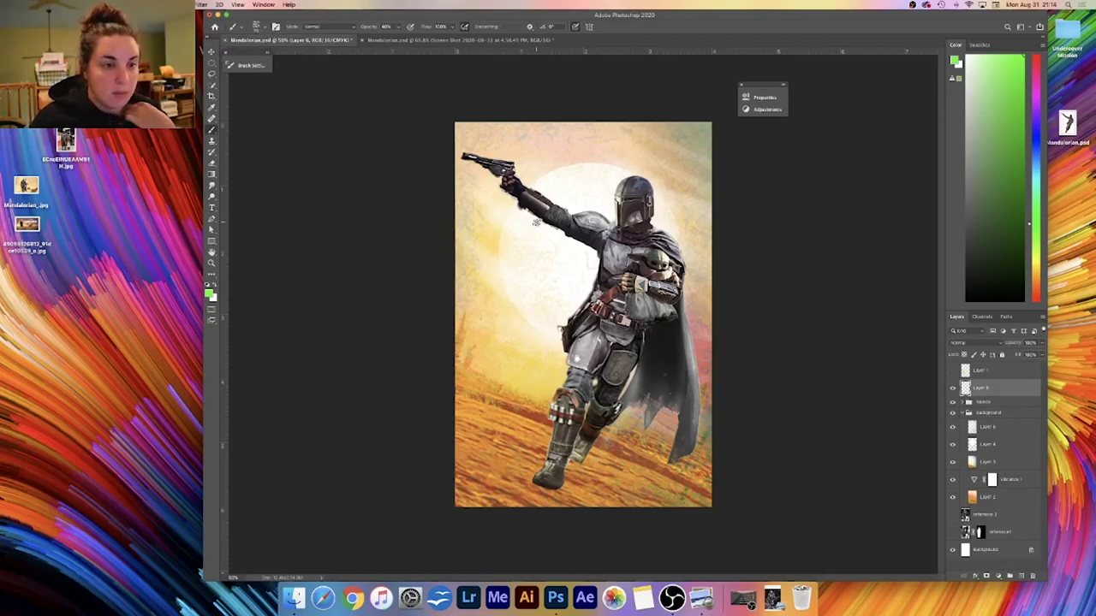
left_click(261, 30)
key("o")
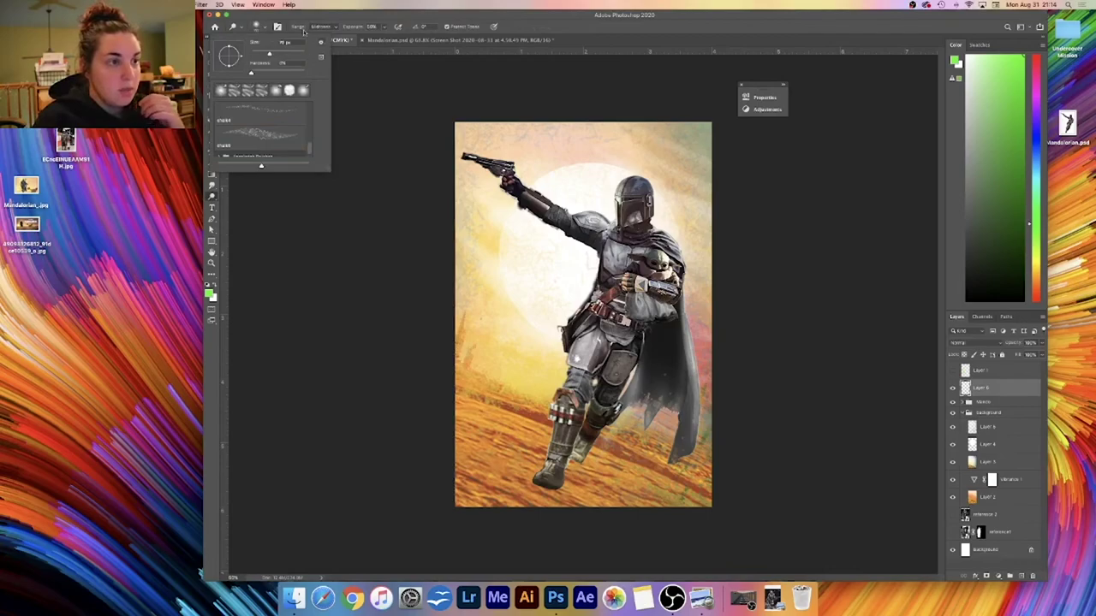
left_click(278, 26)
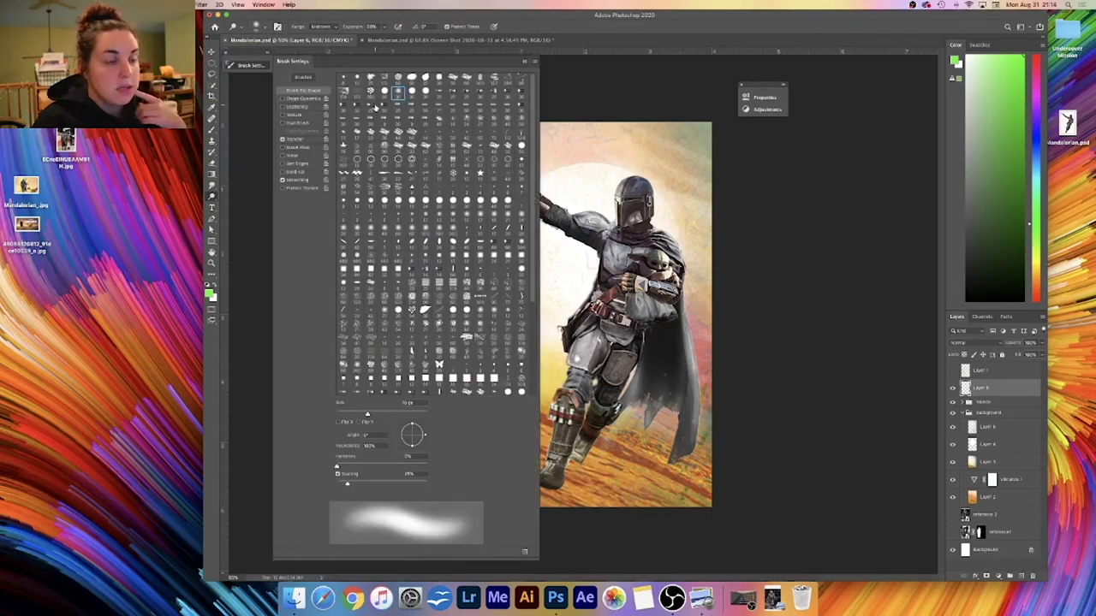
left_click(398, 96)
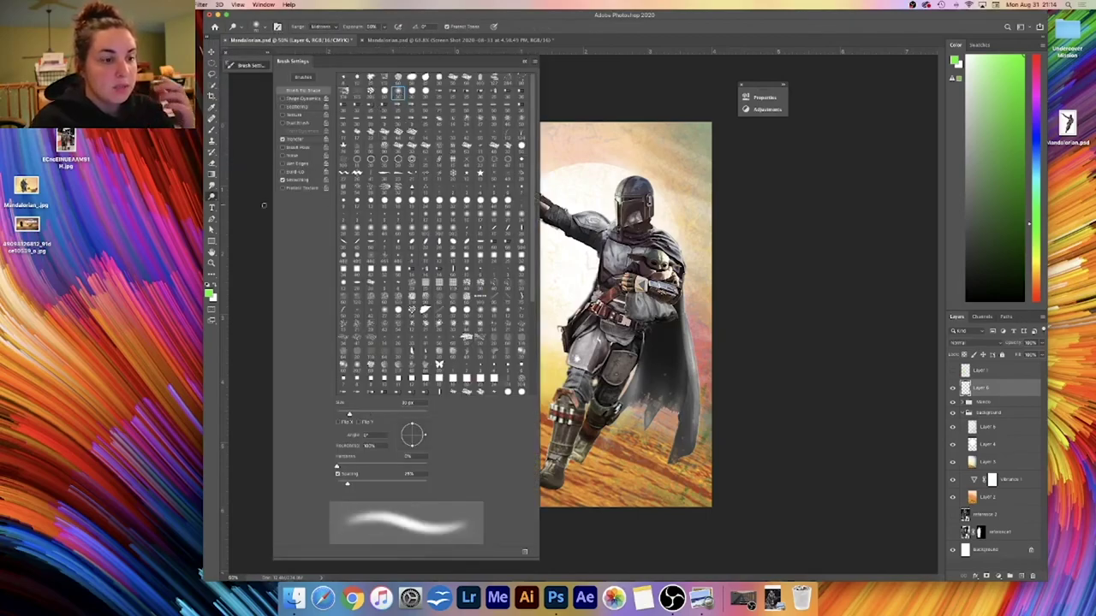
left_click(524, 62)
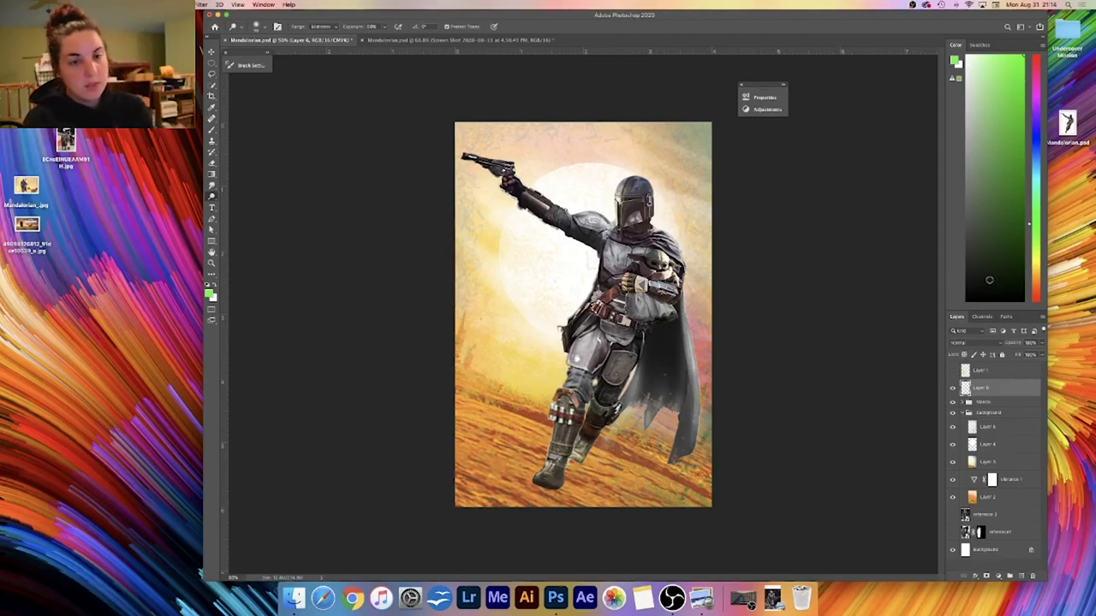
- Set the new layer's blend mode to Soft Light and choose a very dark orange-brown foreground color
left_click(963, 343)
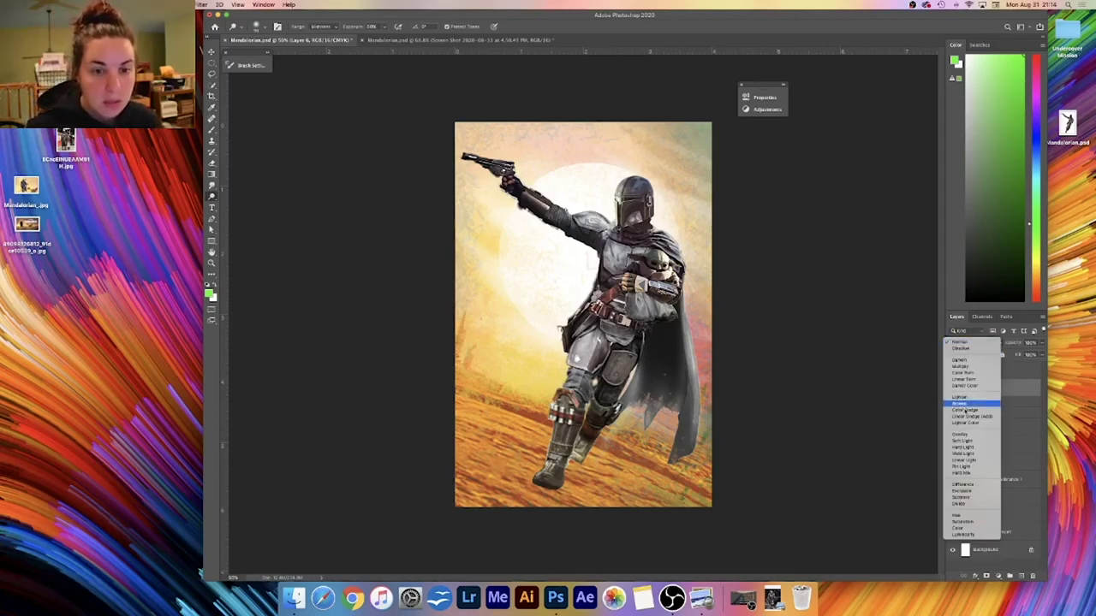
left_click(968, 442)
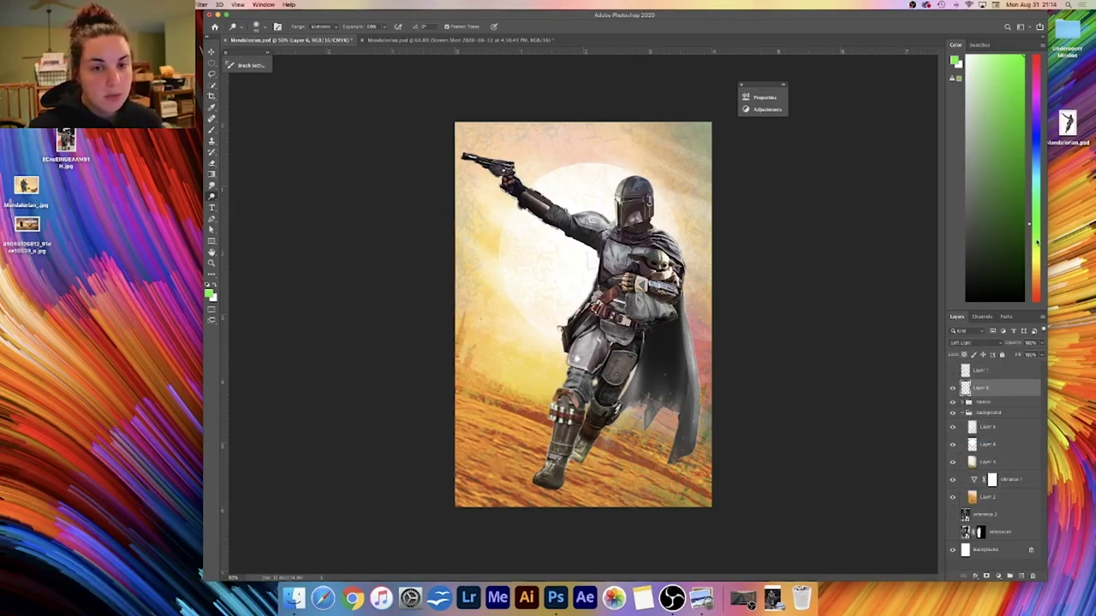
left_click_drag(1034, 199, 1034, 274)
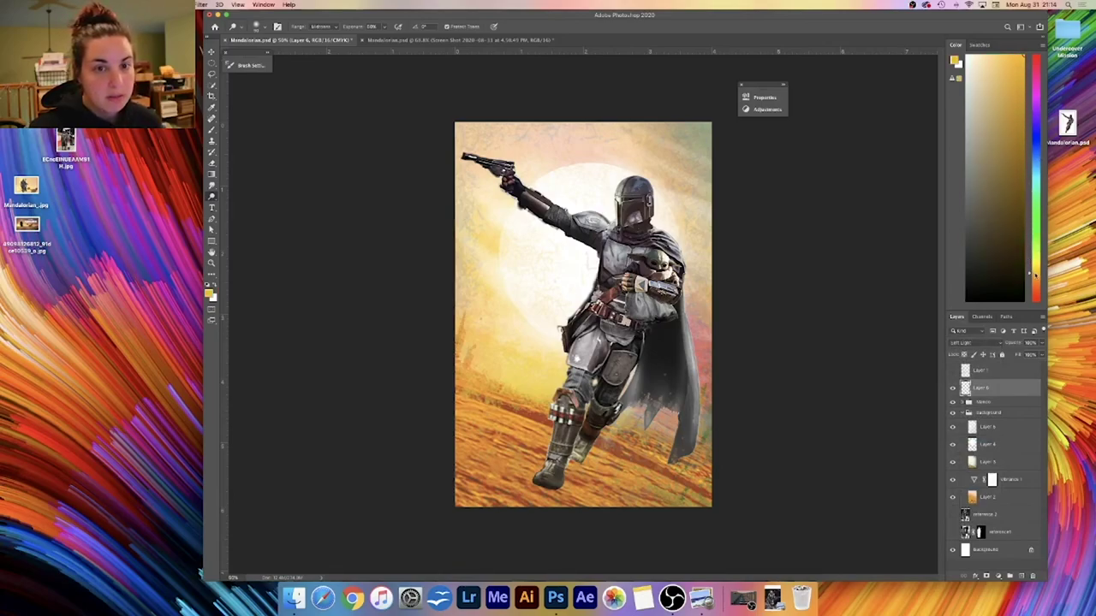
left_click(1016, 262)
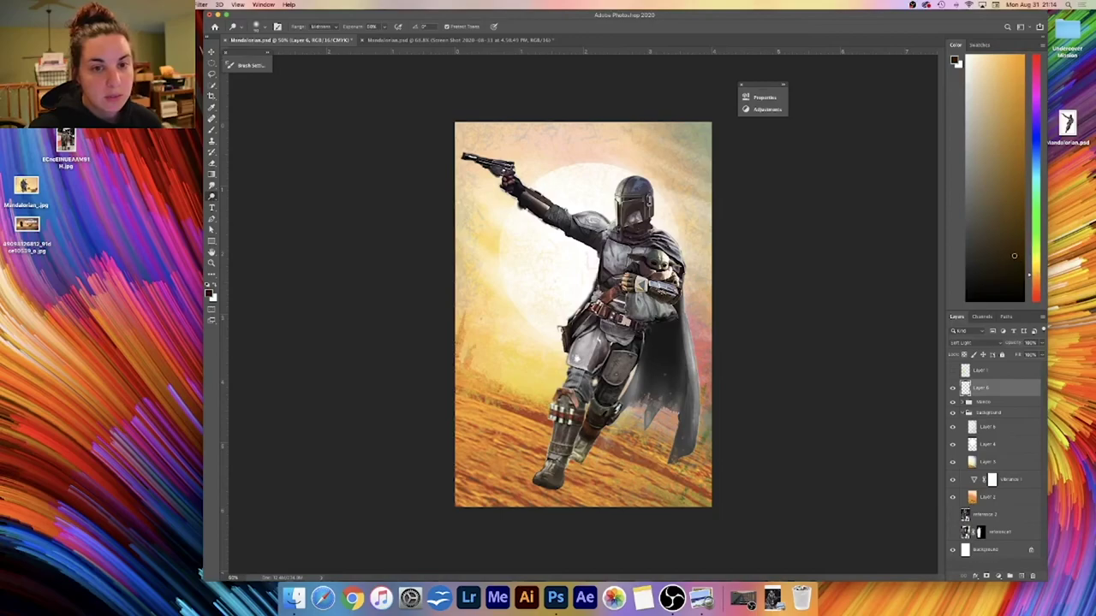
left_click(1035, 278)
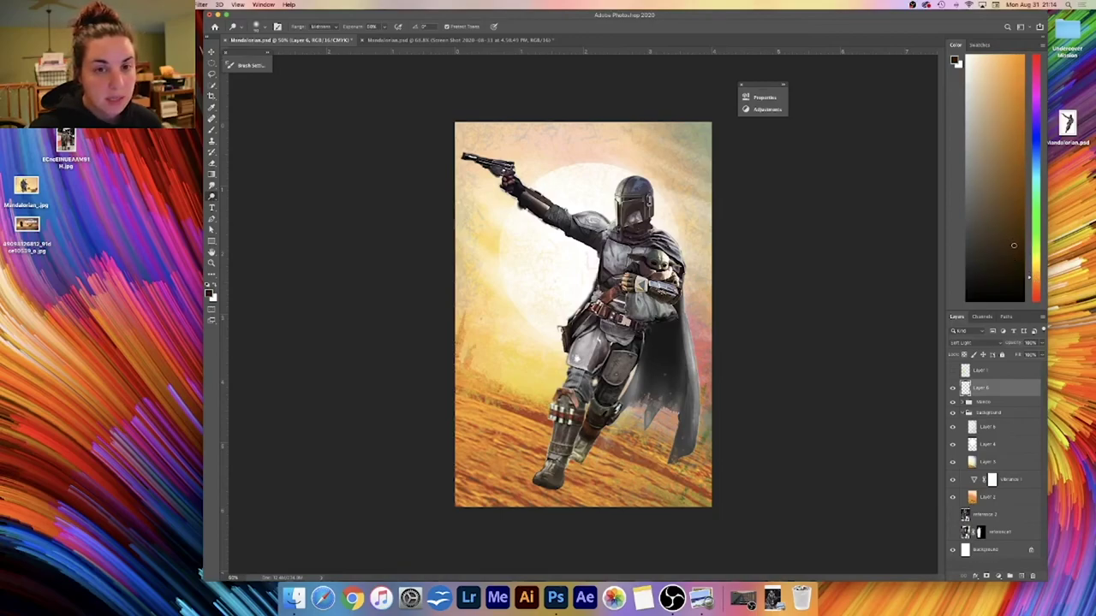
- Try to shade the figure's belt area on the empty layer with an enlarged Dodge tool tip
key("bracketright")
key("bracketright")
key("bracketright")
key("bracketright")
key("bracketright")
key("bracketright")
key("bracketright")
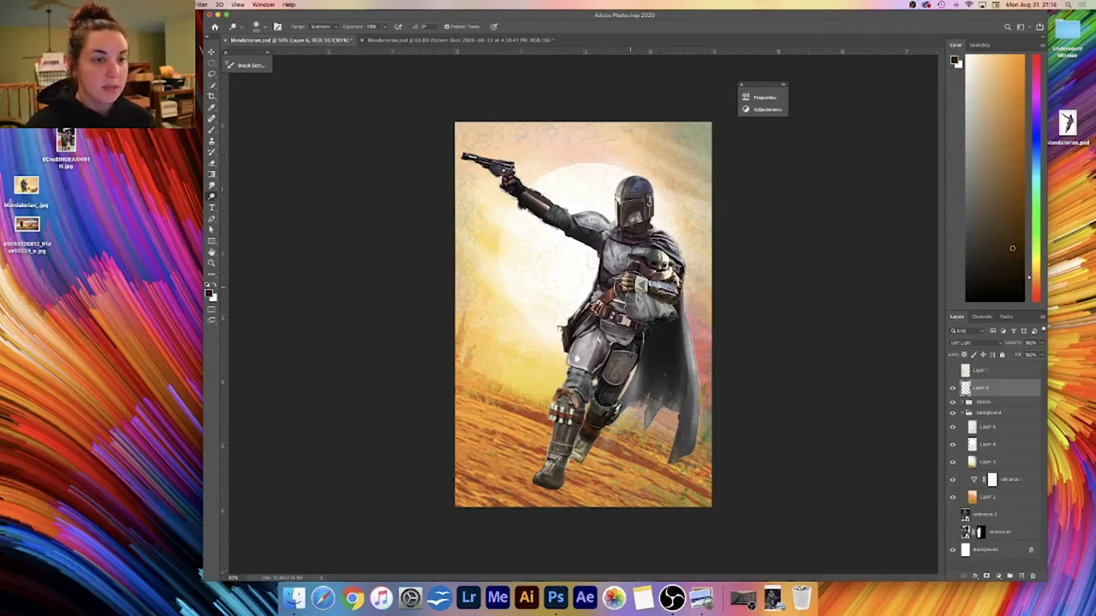
mouse_move(619, 318)
left_mouse_down()
mouse_move(616, 286)
mouse_move(625, 332)
left_mouse_up()
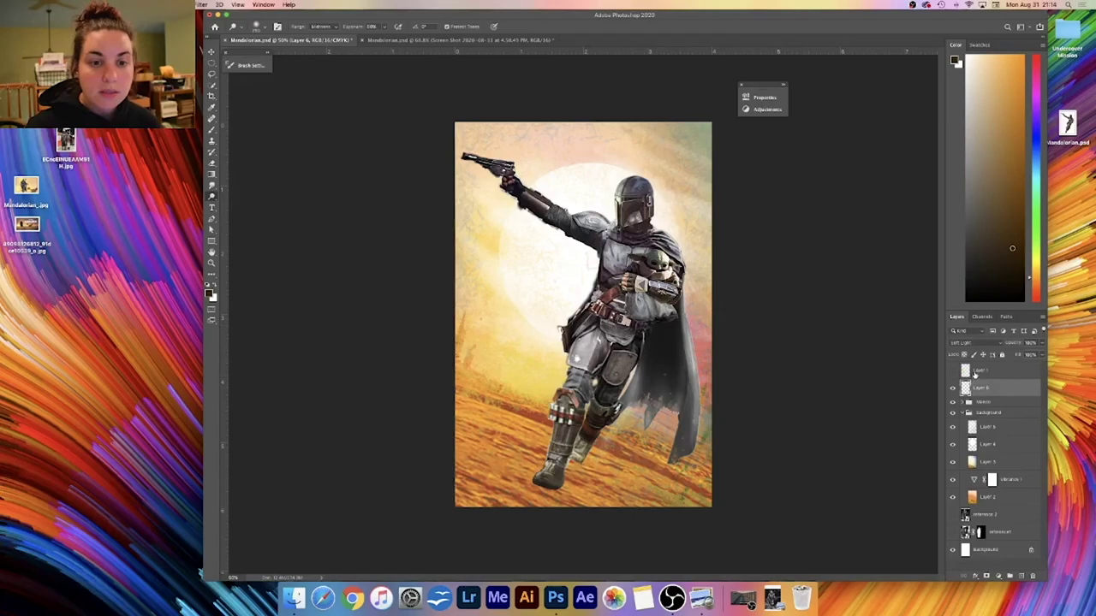
- Switch to the Brush tool with a soft round tip and stroke dark brown from the belt toward the cape
key("b")
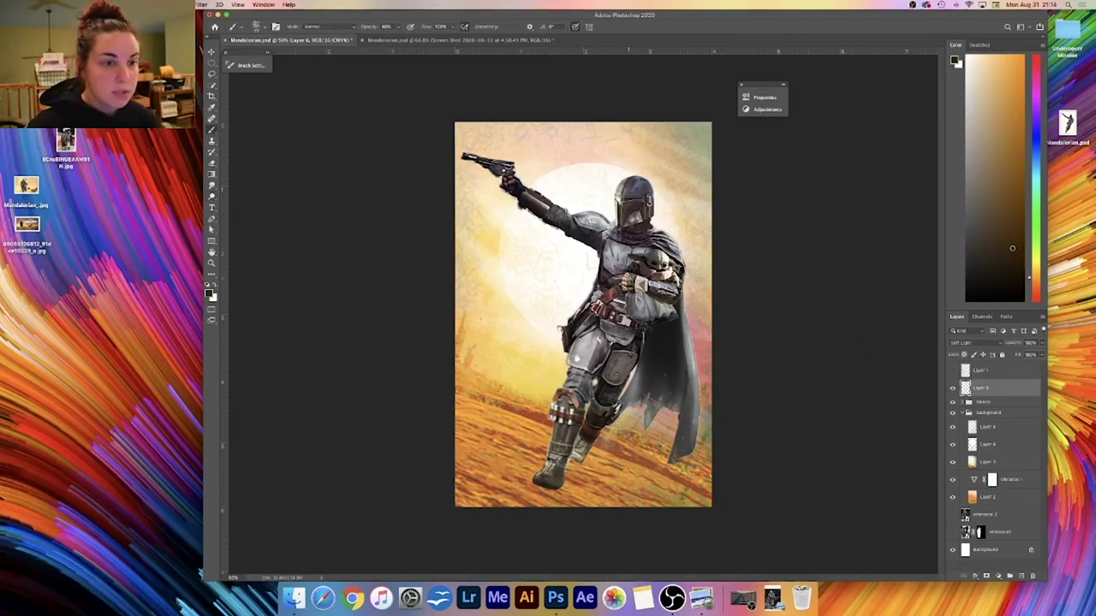
left_click(275, 27)
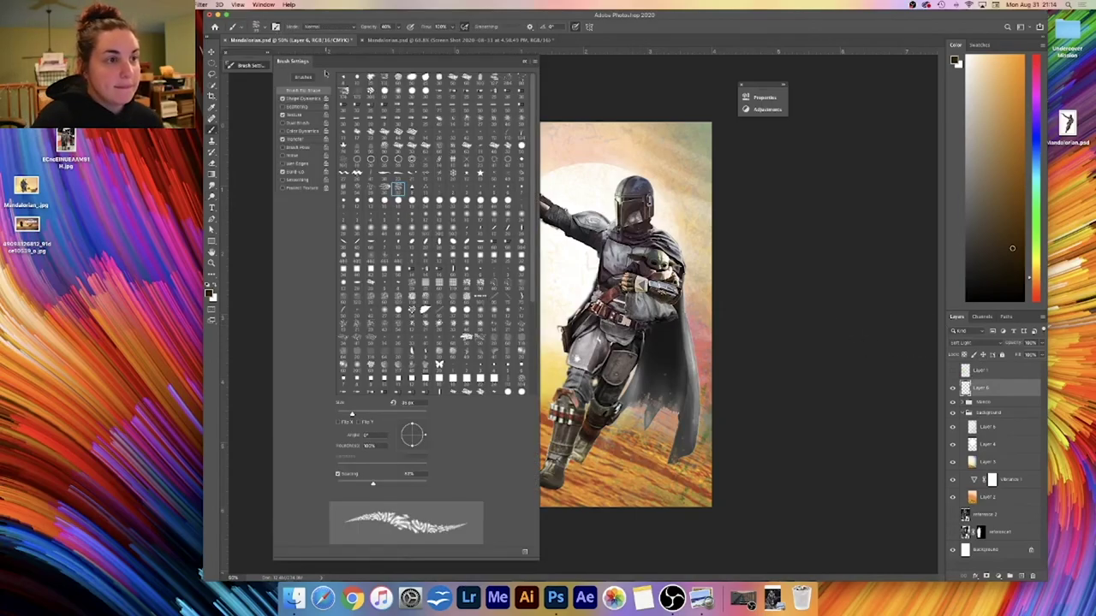
left_click(397, 94)
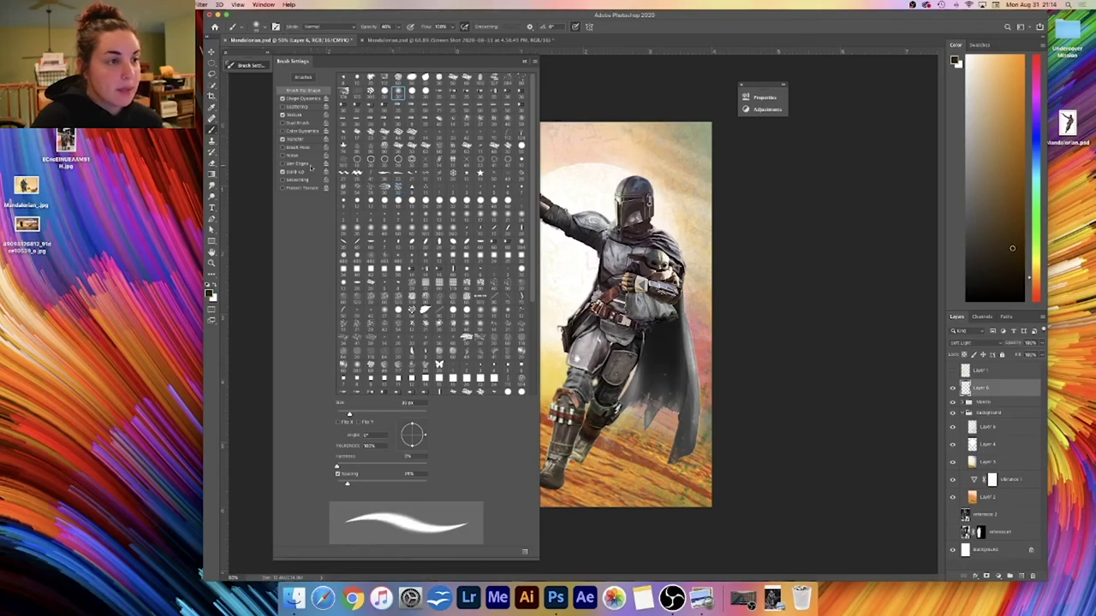
left_click(525, 61)
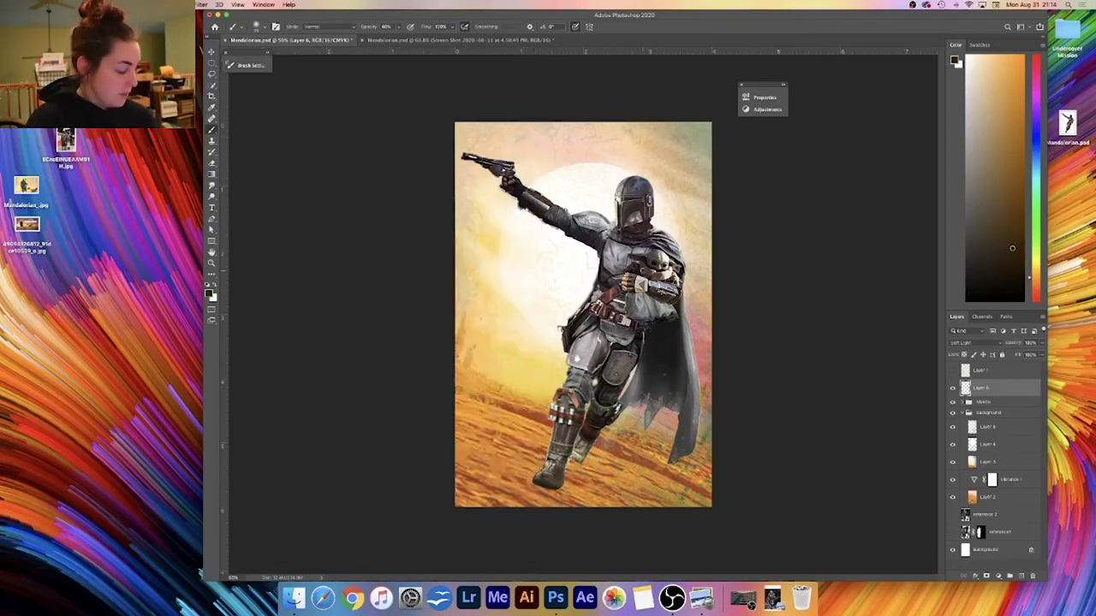
mouse_move(615, 345)
left_mouse_down()
mouse_move(632, 316)
mouse_move(671, 330)
left_mouse_up()
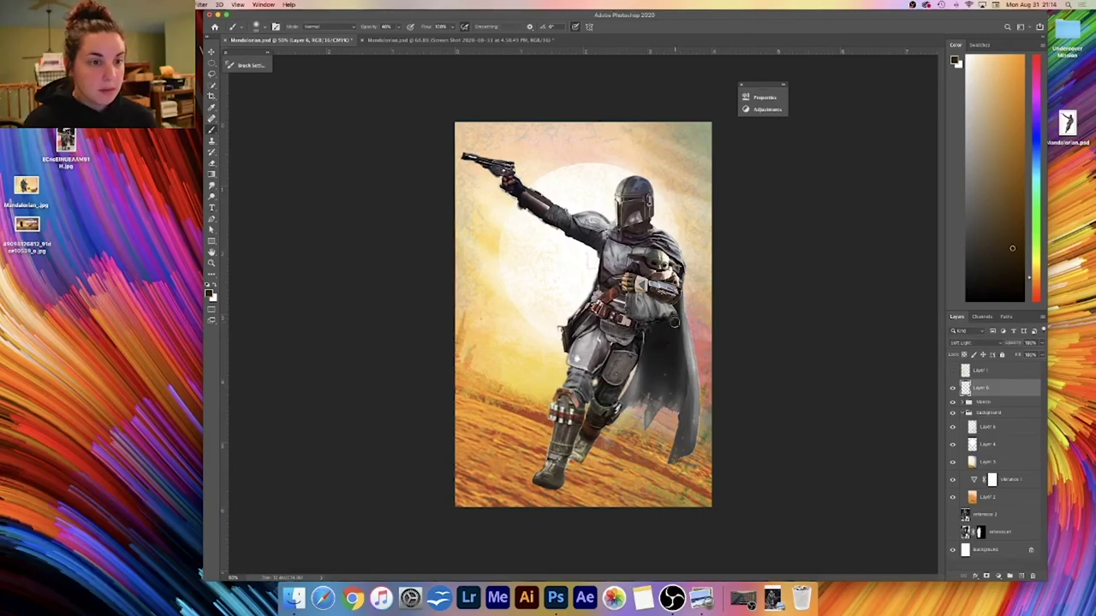
- Try full brush opacity, reduce it, and paint soft brown shadows over the baby, belt, body and helmet
left_click(398, 27)
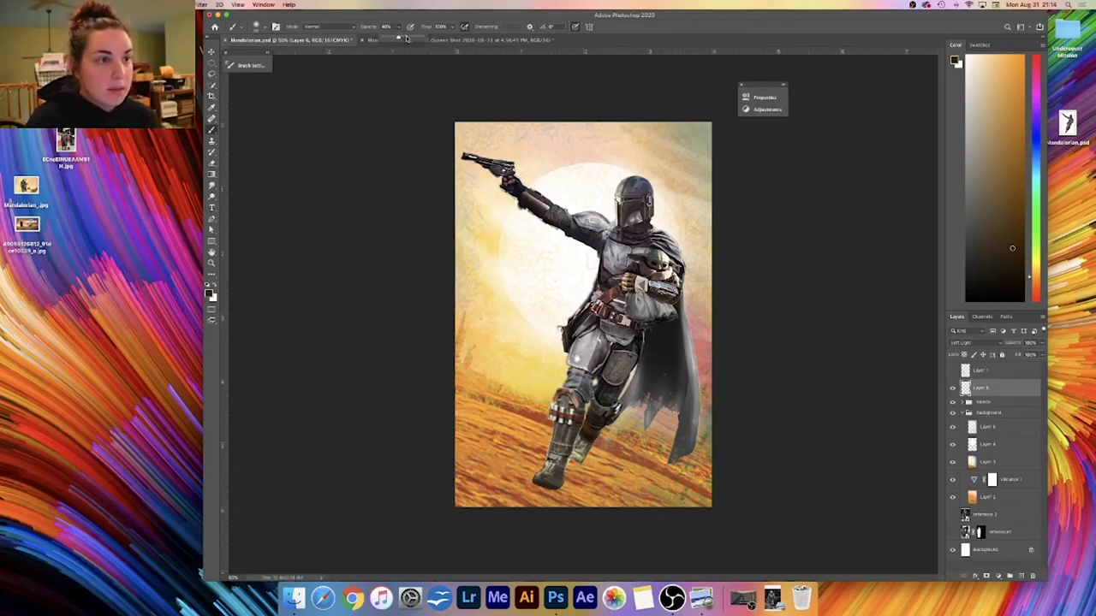
mouse_move(623, 308)
left_mouse_down()
mouse_move(628, 283)
mouse_move(619, 317)
left_mouse_up()
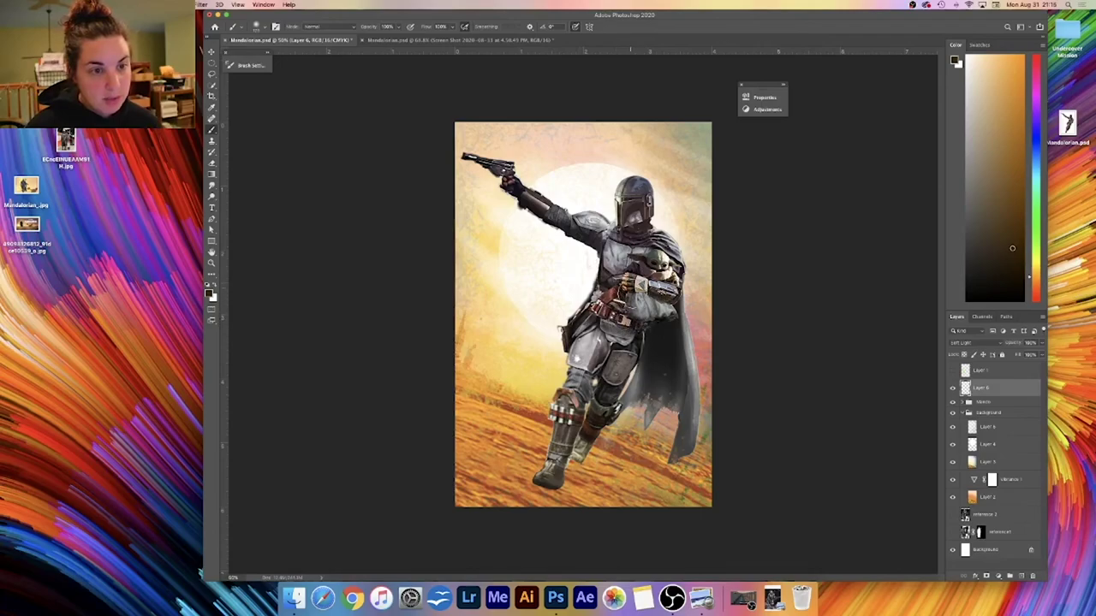
left_click_drag(401, 28, 377, 41)
left_click(646, 297)
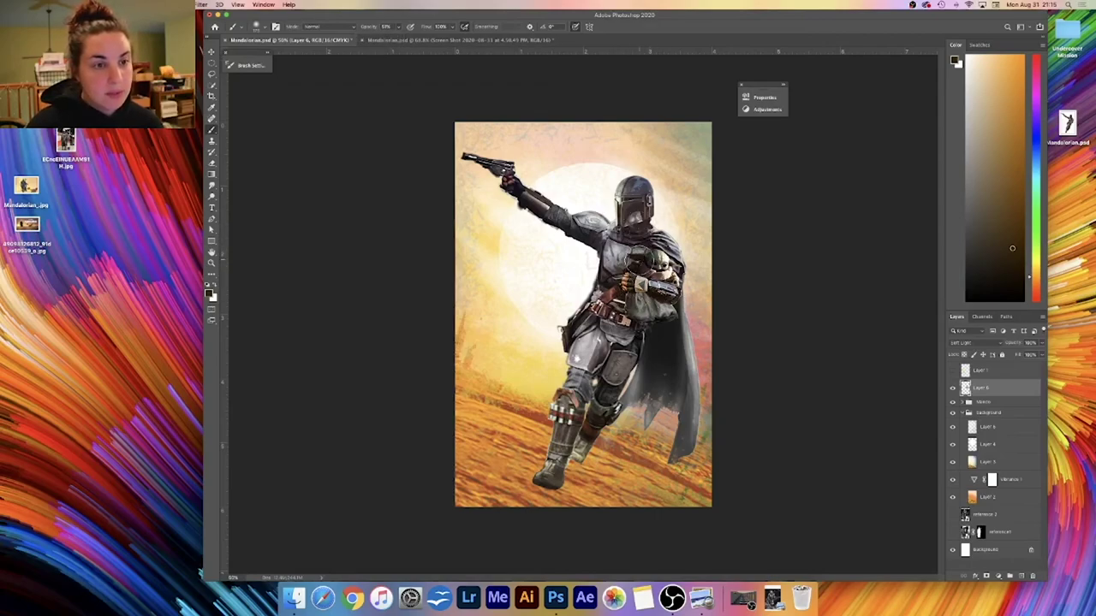
mouse_move(623, 304)
left_mouse_down()
mouse_move(635, 325)
mouse_move(619, 318)
mouse_move(631, 332)
mouse_move(624, 339)
mouse_move(606, 317)
mouse_move(603, 393)
mouse_move(631, 347)
mouse_move(647, 353)
mouse_move(662, 293)
mouse_move(626, 258)
mouse_move(632, 239)
mouse_move(619, 287)
mouse_move(579, 224)
mouse_move(595, 235)
mouse_move(592, 245)
mouse_move(589, 229)
mouse_move(555, 213)
mouse_move(582, 208)
mouse_move(543, 208)
mouse_move(602, 233)
mouse_move(627, 219)
mouse_move(636, 234)
mouse_move(636, 188)
left_mouse_up()
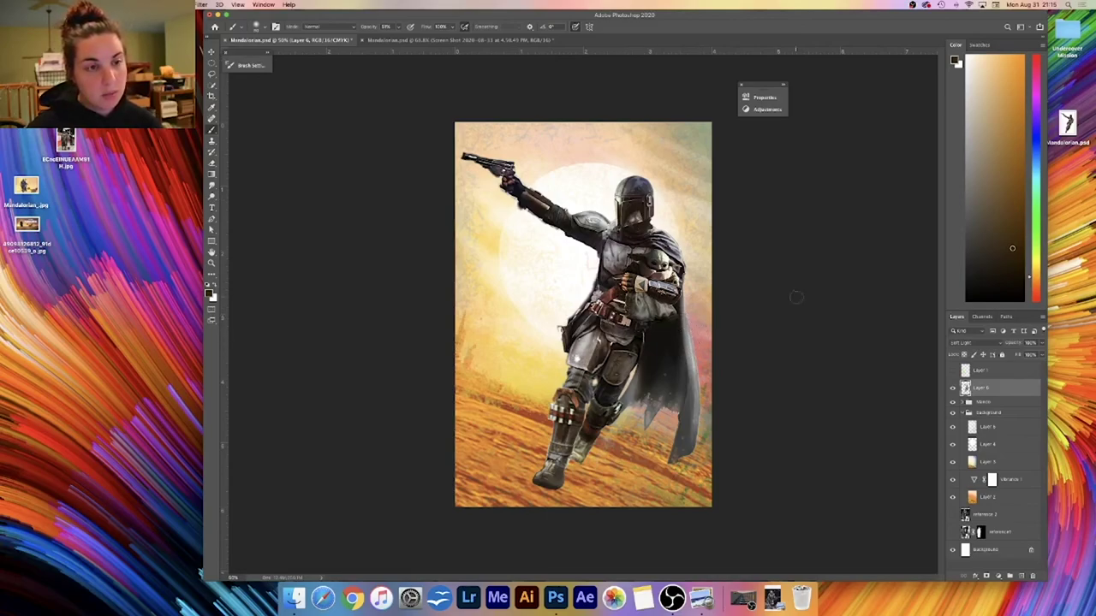
- Compare with the finished reference document and add another new layer in Soft Light mode above the brown shading layer
left_click(403, 41)
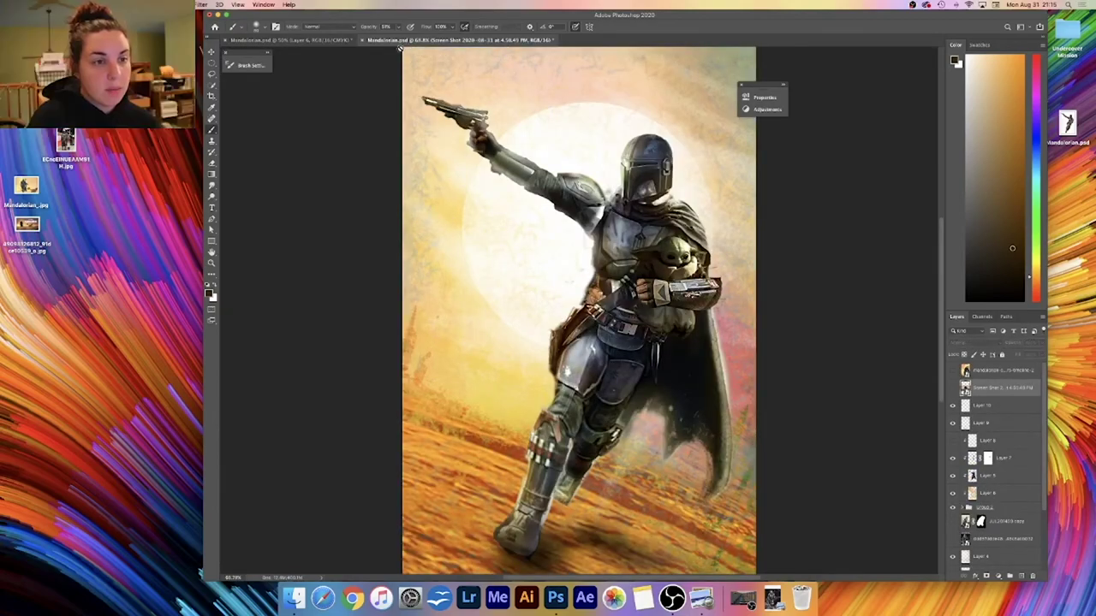
left_click(345, 43)
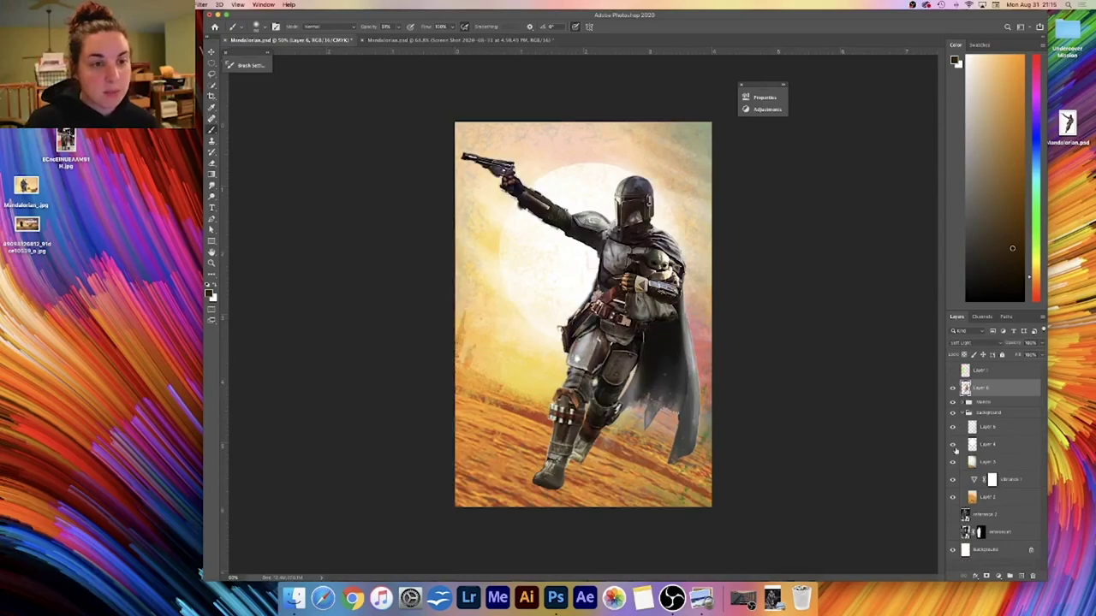
left_click(1017, 578)
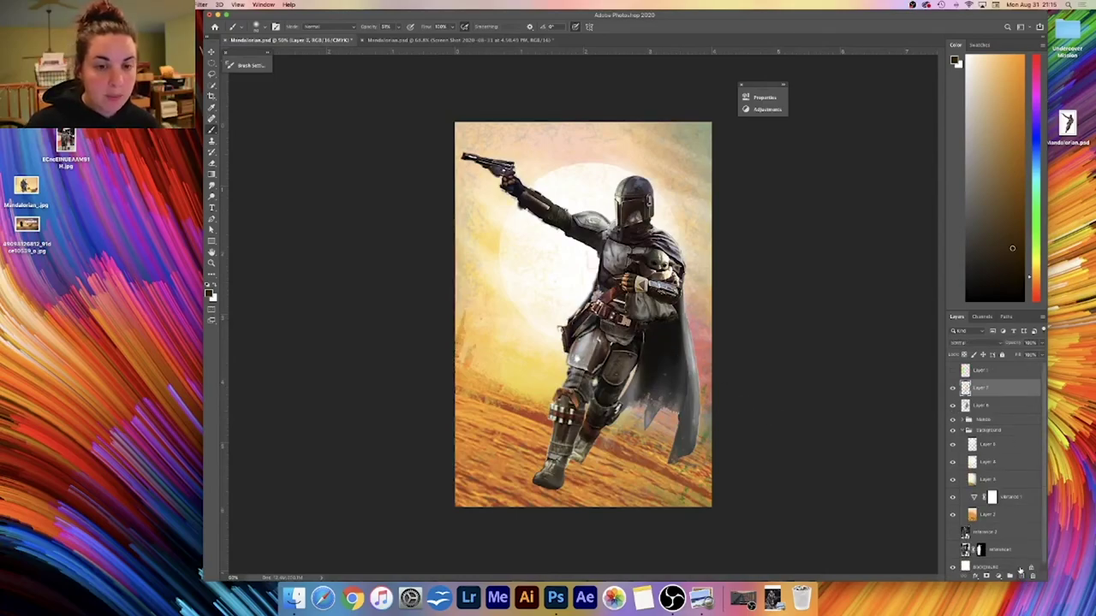
left_click(972, 341)
left_click(973, 343)
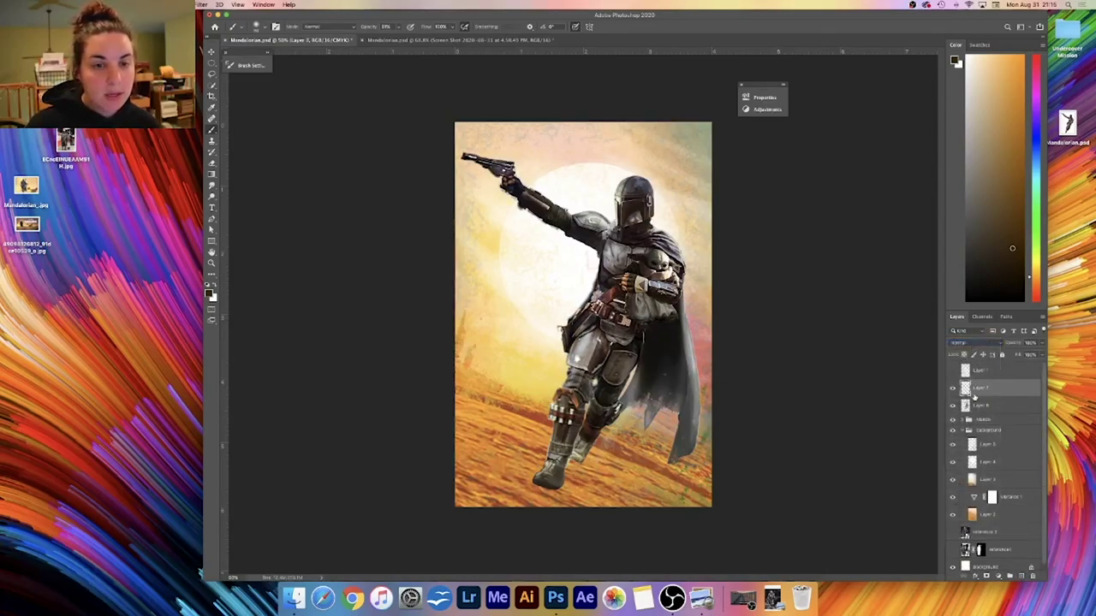
left_click(973, 343)
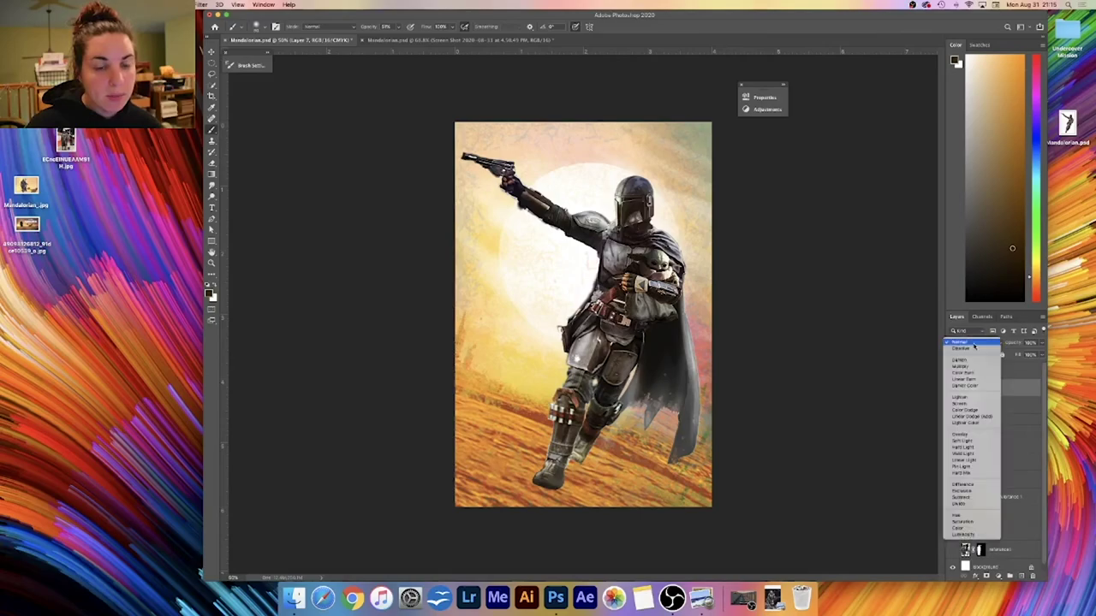
left_click(967, 442)
- Paint very dark blue shading over the helmet, chest, raised arm, legs and cape side with a large soft brush
left_click_drag(1031, 165, 1035, 138)
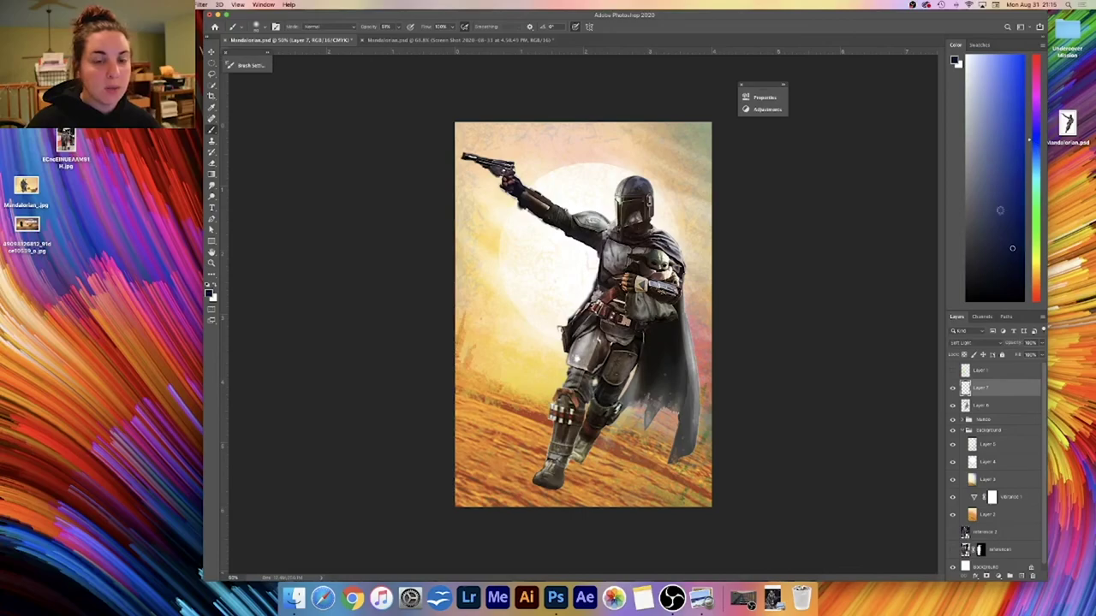
key("bracketright")
key("bracketright")
key("bracketright")
key("bracketright")
key("bracketright")
key("bracketright")
key("bracketright")
key("bracketright")
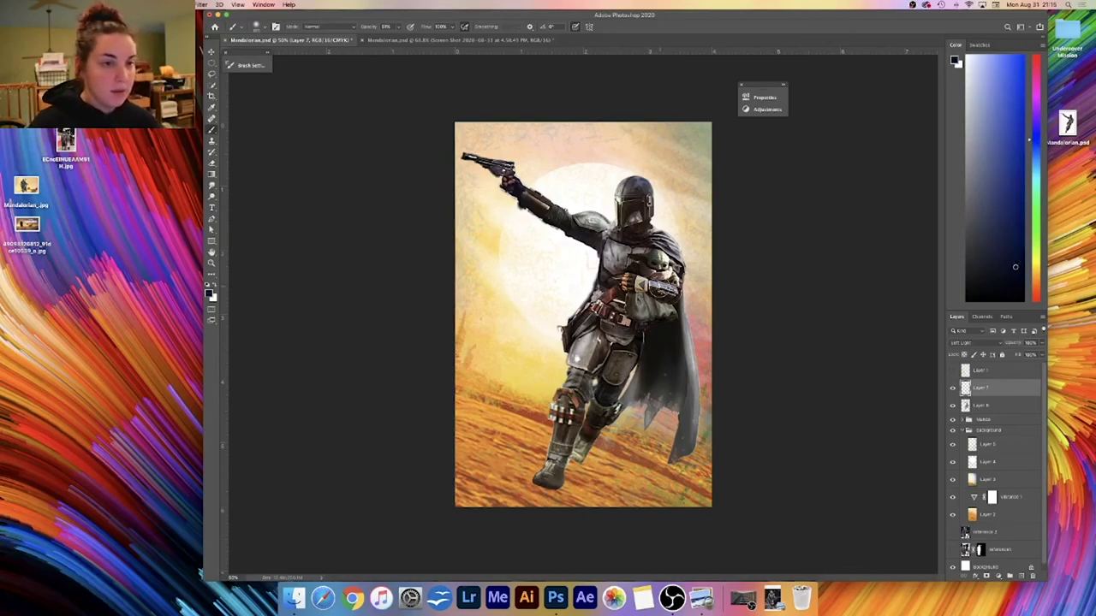
mouse_move(630, 296)
left_mouse_down()
mouse_move(670, 299)
mouse_move(612, 312)
mouse_move(660, 342)
mouse_move(629, 316)
mouse_move(613, 368)
mouse_move(662, 347)
mouse_move(643, 363)
mouse_move(654, 327)
mouse_move(626, 407)
mouse_move(666, 352)
mouse_move(660, 317)
mouse_move(671, 344)
mouse_move(628, 343)
mouse_move(628, 324)
mouse_move(617, 355)
mouse_move(617, 327)
mouse_move(608, 375)
mouse_move(610, 308)
mouse_move(648, 284)
left_mouse_up()
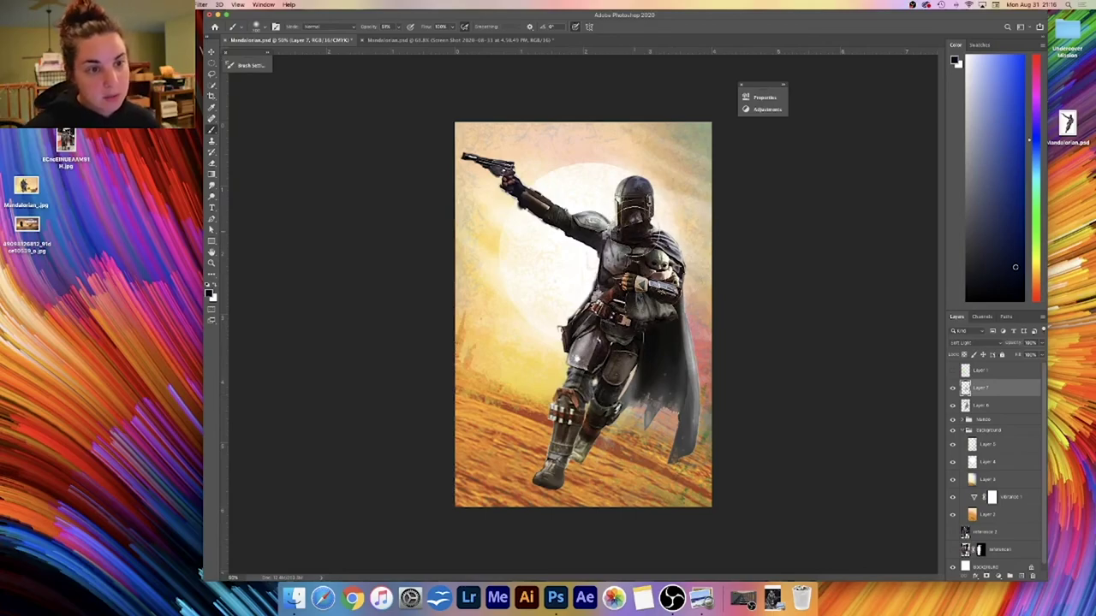
mouse_move(603, 232)
left_mouse_down()
mouse_move(574, 224)
mouse_move(619, 229)
mouse_move(562, 224)
mouse_move(548, 209)
mouse_move(575, 218)
left_mouse_up()
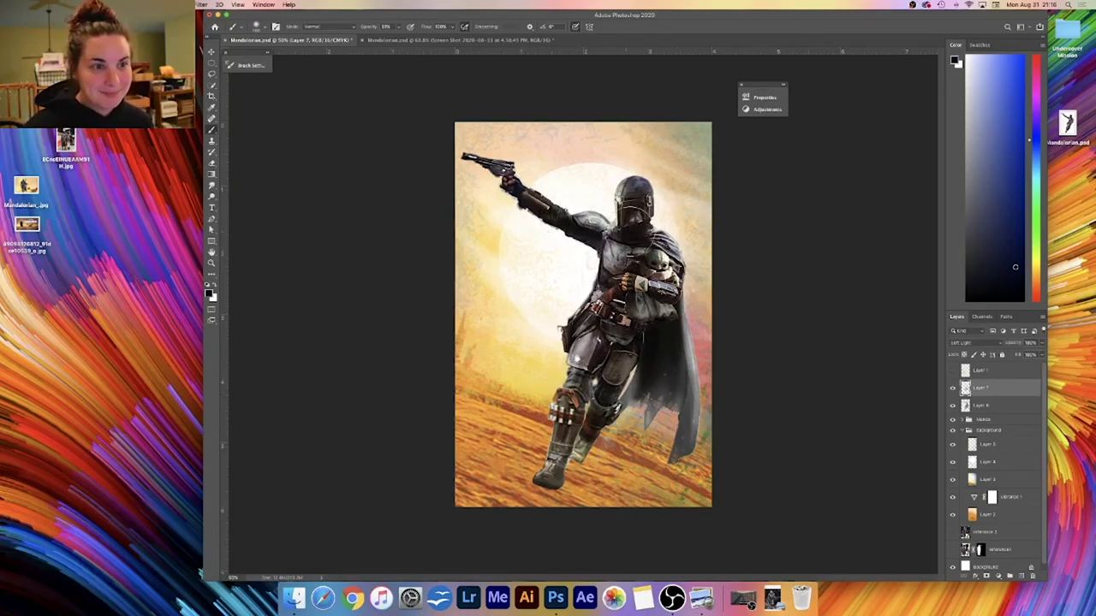
mouse_move(581, 411)
left_mouse_down()
mouse_move(613, 384)
mouse_move(602, 405)
left_mouse_up()
mouse_move(638, 240)
left_mouse_down()
mouse_move(641, 206)
mouse_move(632, 274)
mouse_move(640, 257)
mouse_move(679, 266)
mouse_move(657, 315)
mouse_move(619, 304)
mouse_move(661, 301)
mouse_move(689, 316)
left_mouse_up()
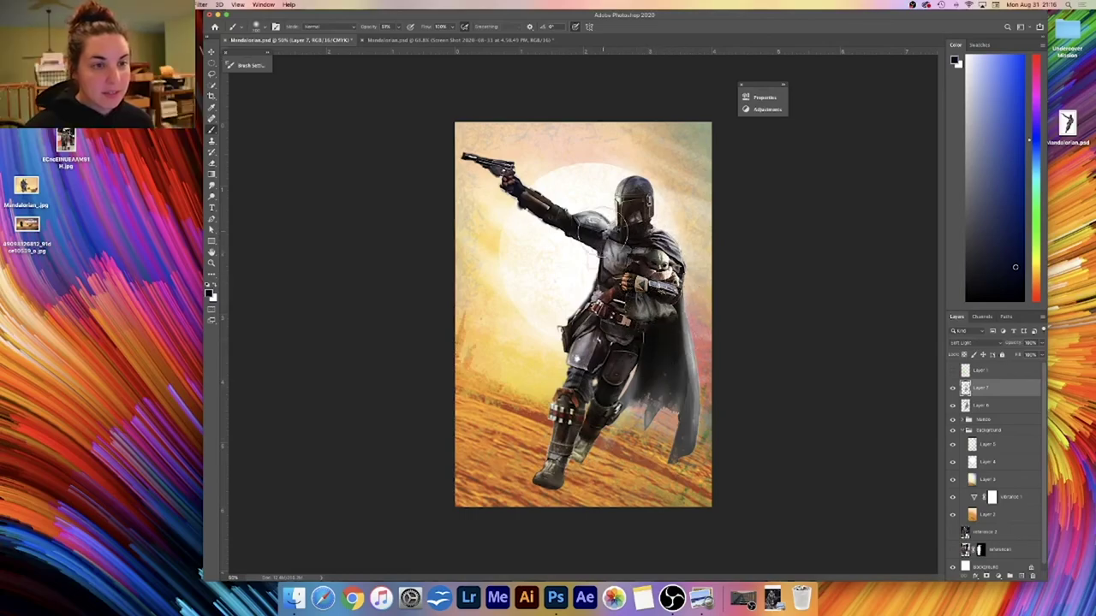
- Shade the gun hand and the cape's folds in dark blue with a smaller brush
key("bracketleft")
key("bracketleft")
key("bracketleft")
key("bracketleft")
key("bracketleft")
key("bracketleft")
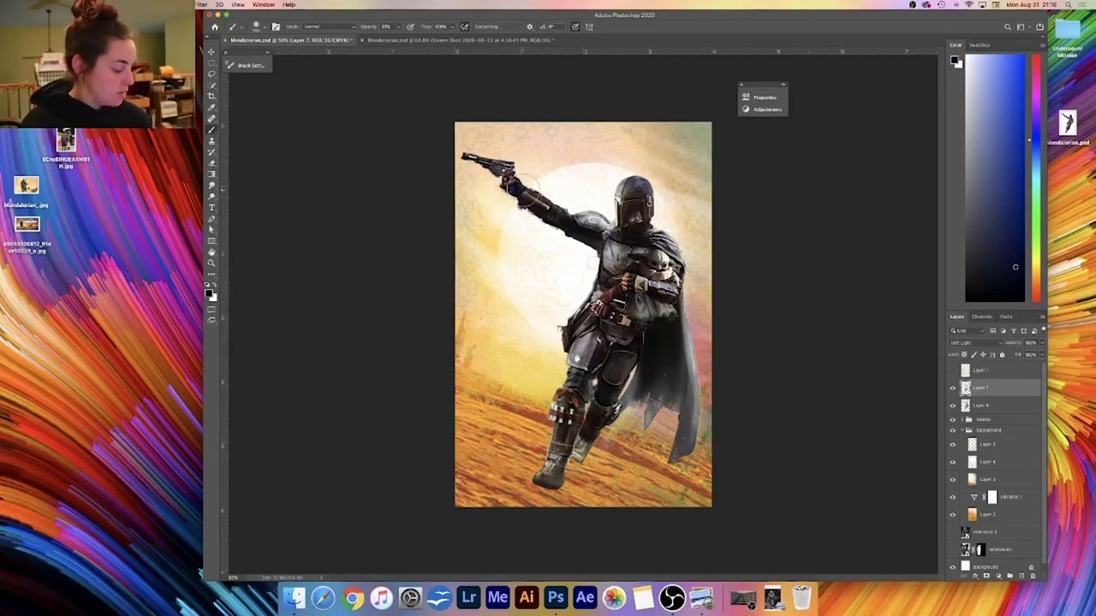
left_click_drag(502, 169, 509, 173)
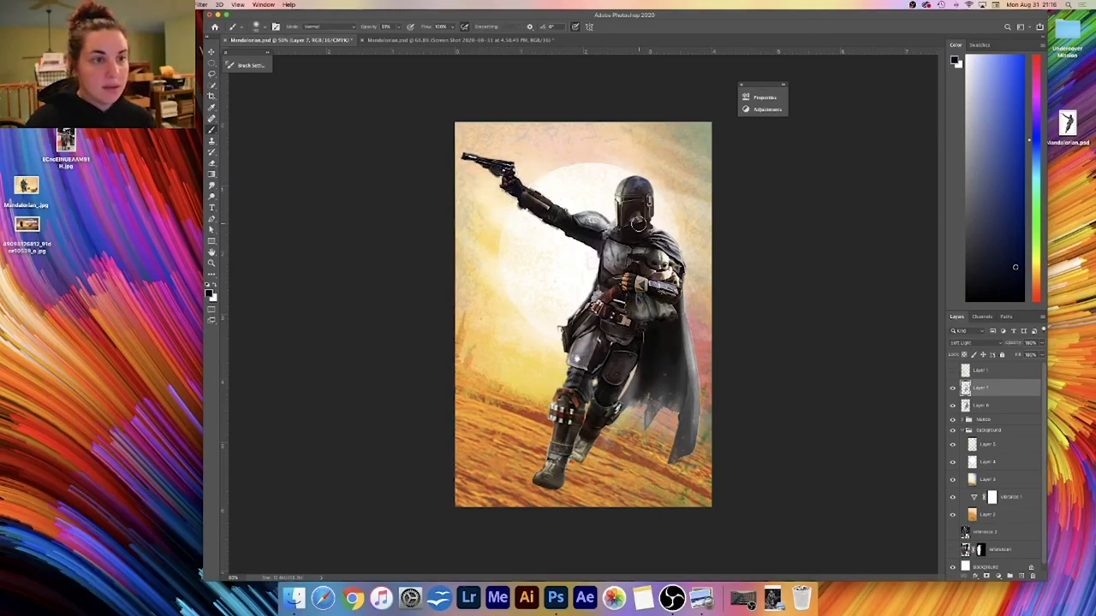
left_click_drag(671, 338, 679, 430)
mouse_move(683, 372)
left_mouse_down()
mouse_move(665, 471)
mouse_move(673, 379)
mouse_move(671, 389)
left_mouse_up()
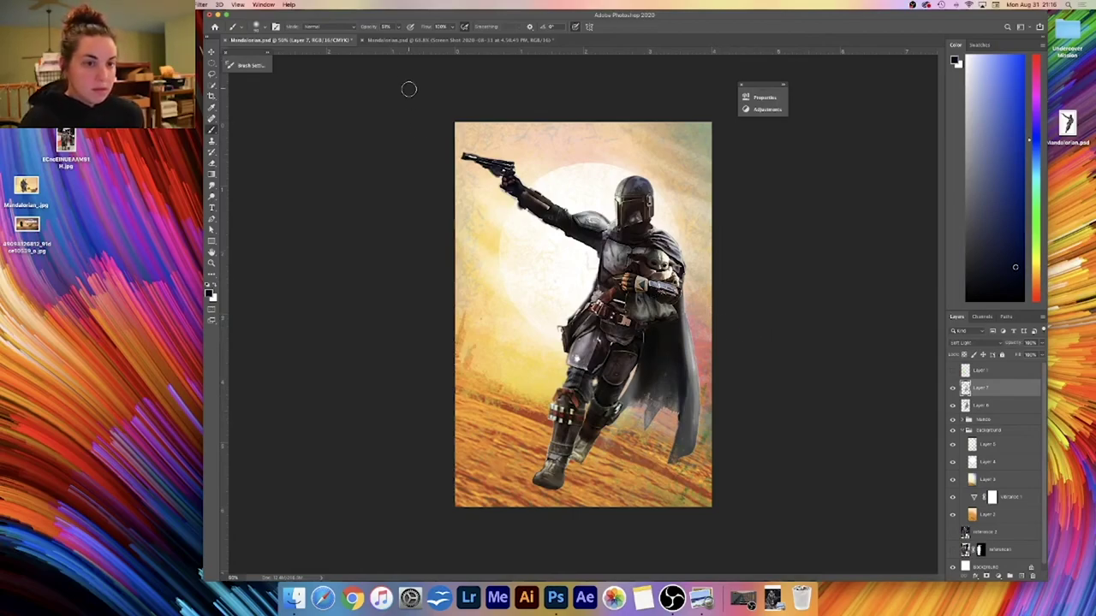
- Lower the brush opacity, enlarge the tip and blend softer dark blue shading across the lower cape
left_click(393, 28)
key("bracketright")
key("bracketright")
key("bracketright")
key("bracketright")
key("bracketright")
mouse_move(672, 381)
left_mouse_down()
mouse_move(671, 395)
mouse_move(632, 409)
left_mouse_up()
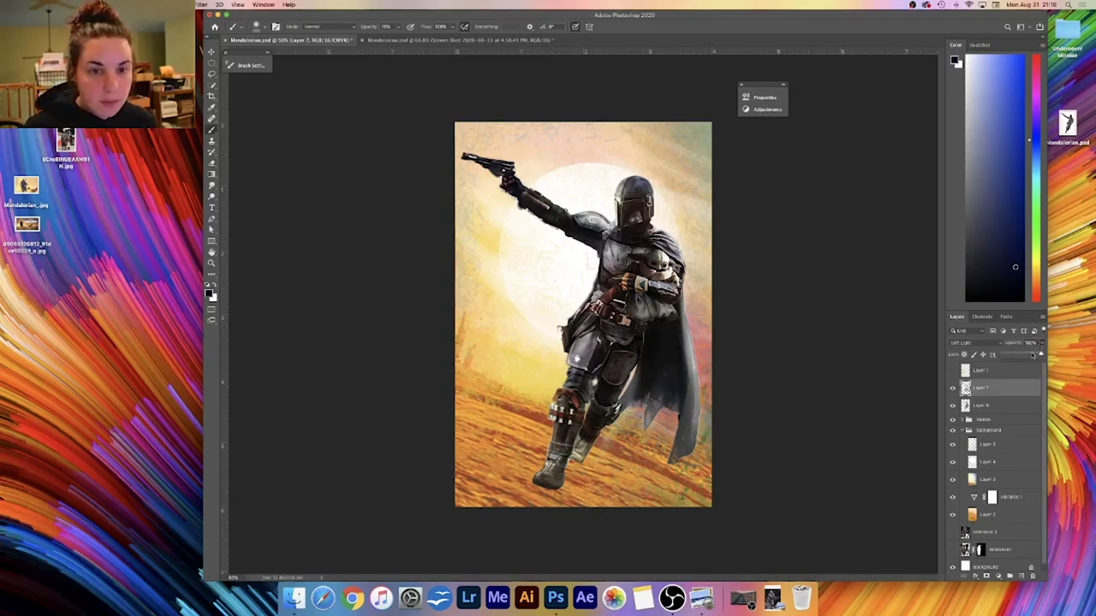
- Lower the opacity of the dark blue shading layer and brush more shading along the cape's lower edge
left_click_drag(1041, 354, 1026, 354)
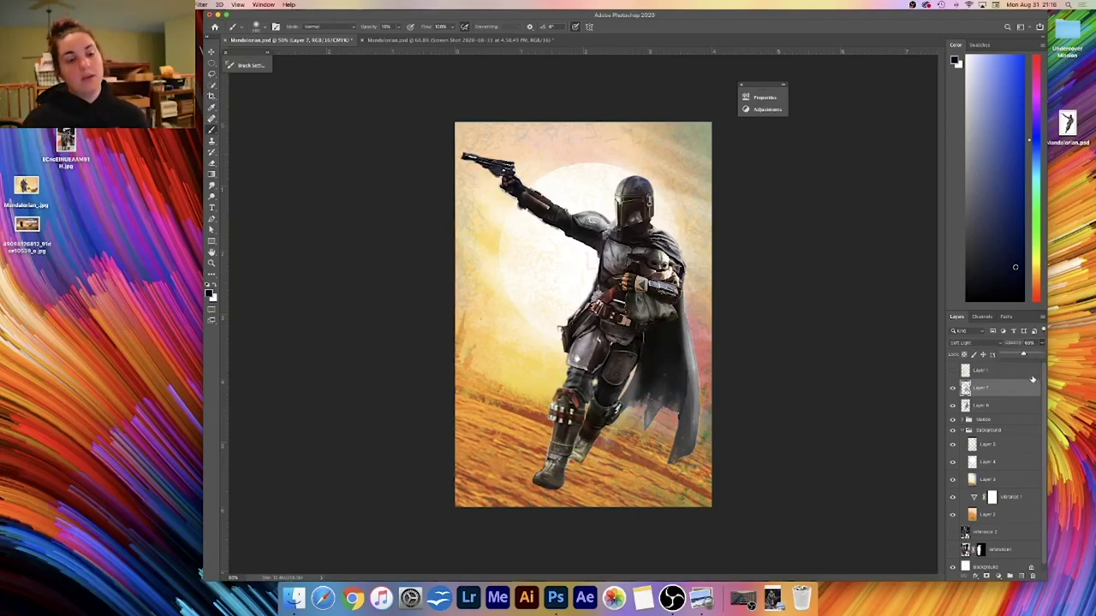
left_click(687, 445)
mouse_move(693, 392)
left_mouse_down()
mouse_move(686, 443)
mouse_move(690, 400)
mouse_move(675, 451)
left_mouse_up()
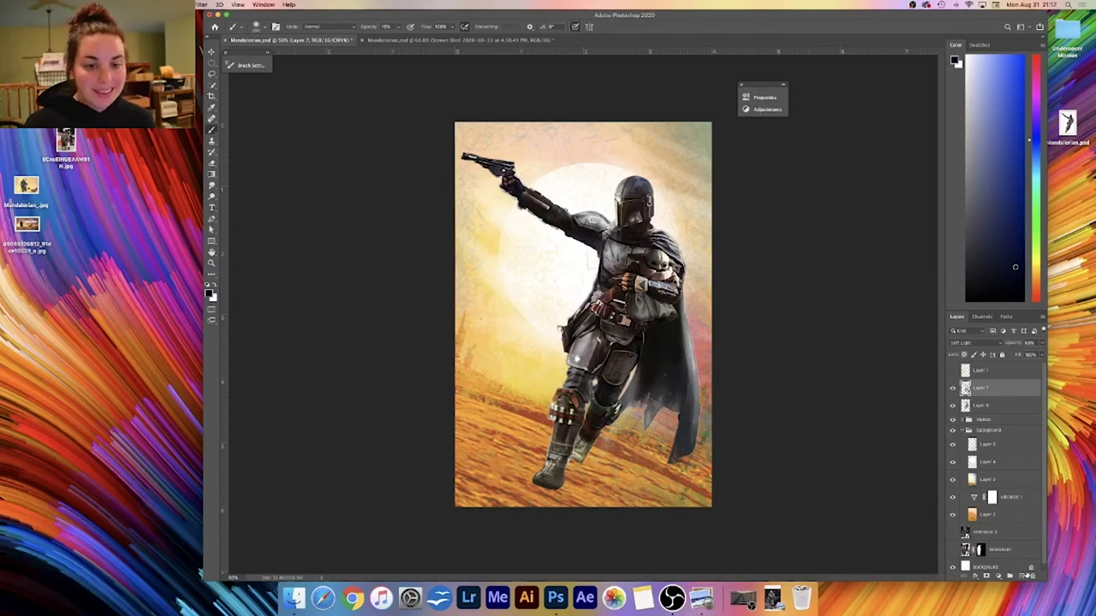
- Add an empty layer above the dark blue shading and select the brown shading layer beneath it
left_click(1020, 578)
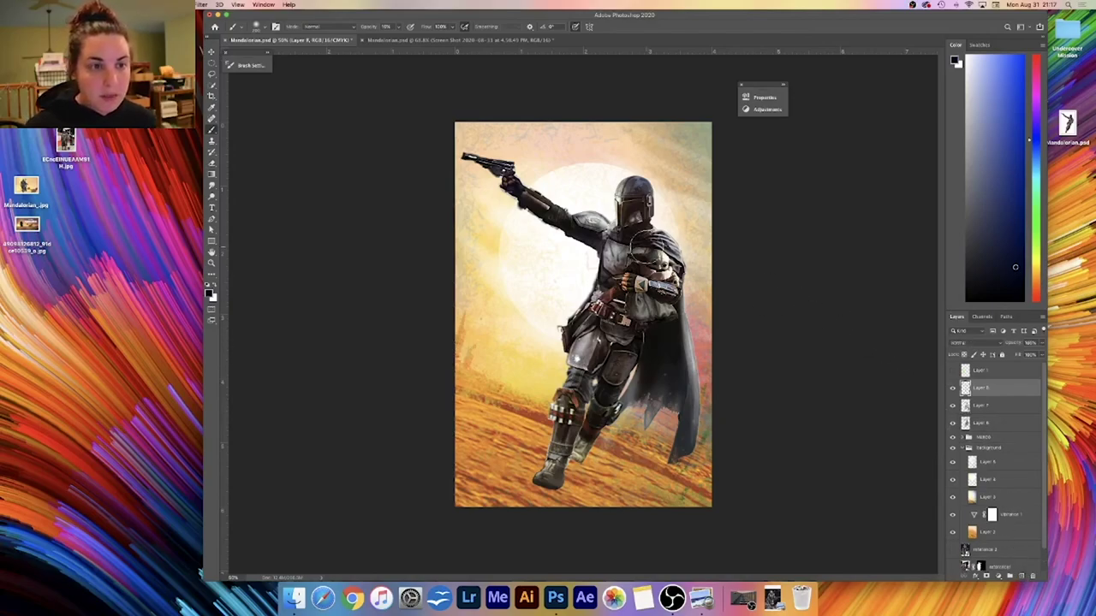
left_click(952, 423)
left_click(953, 426)
left_click(966, 426)
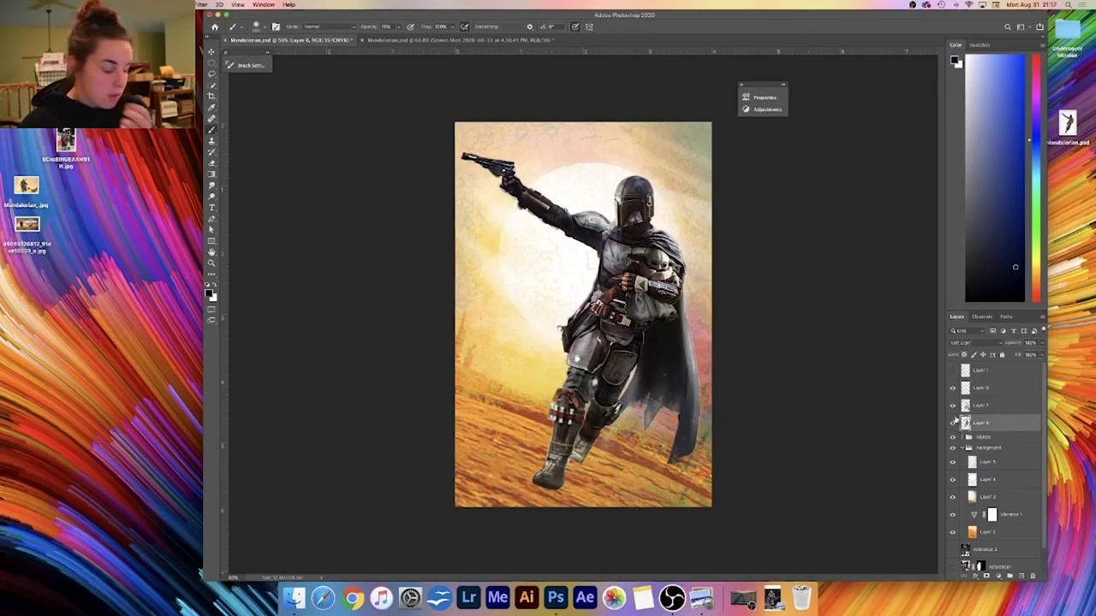
- Compare the figure with and without the brown shading layer by repeatedly hiding and showing it
key("e")
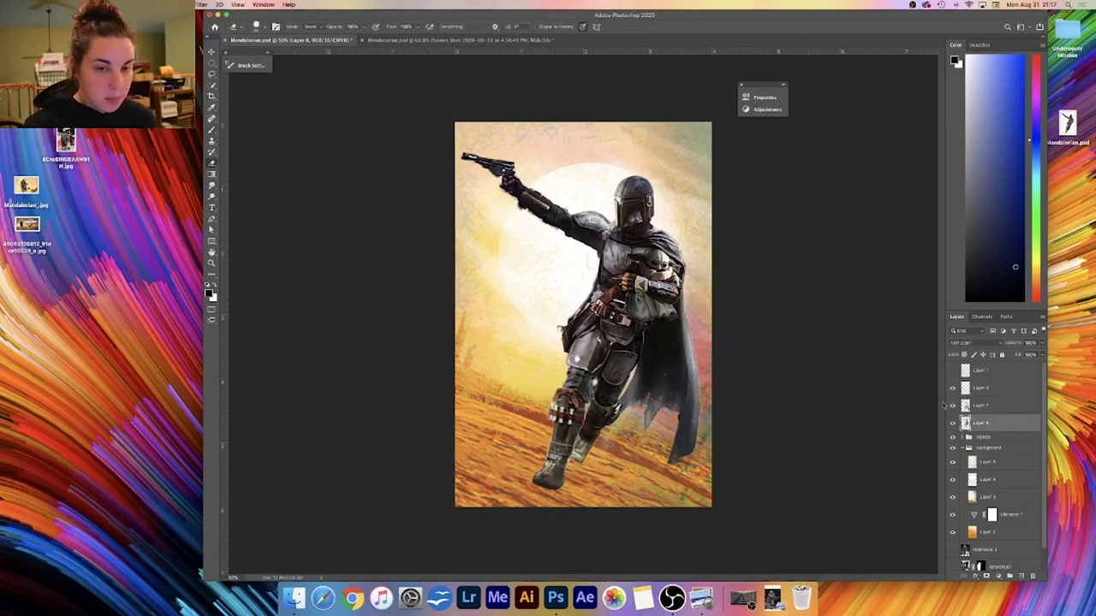
left_click(951, 424)
left_click(951, 422)
left_click(952, 422)
left_click(951, 423)
left_click(952, 423)
left_click(952, 423)
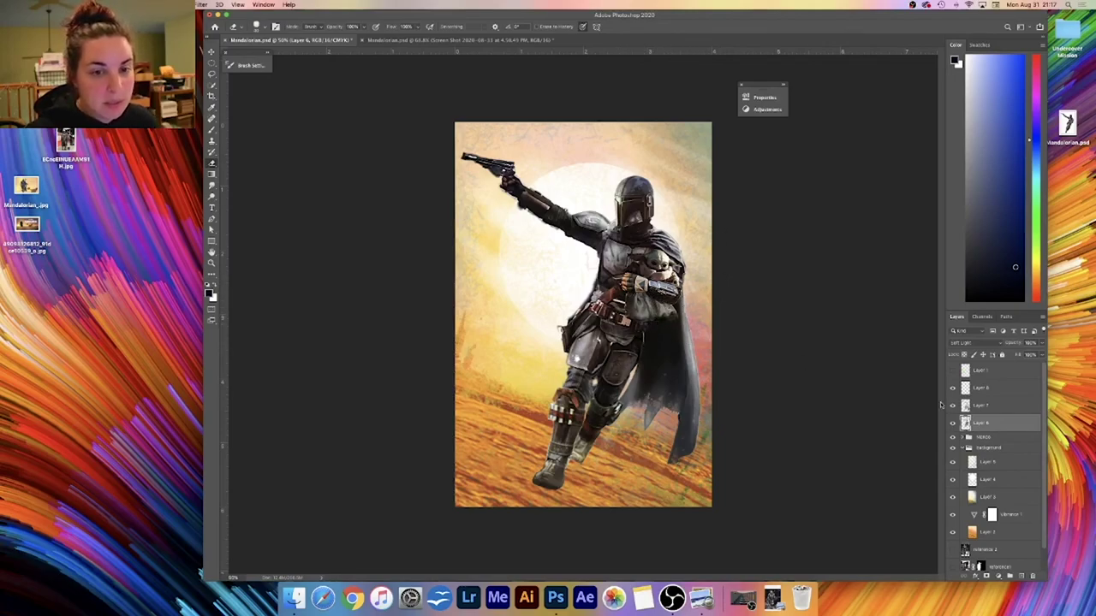
left_click(953, 425)
left_click(952, 425)
left_click(952, 424)
left_click(953, 425)
left_click(953, 424)
left_click(953, 425)
left_click(952, 425)
left_click(953, 425)
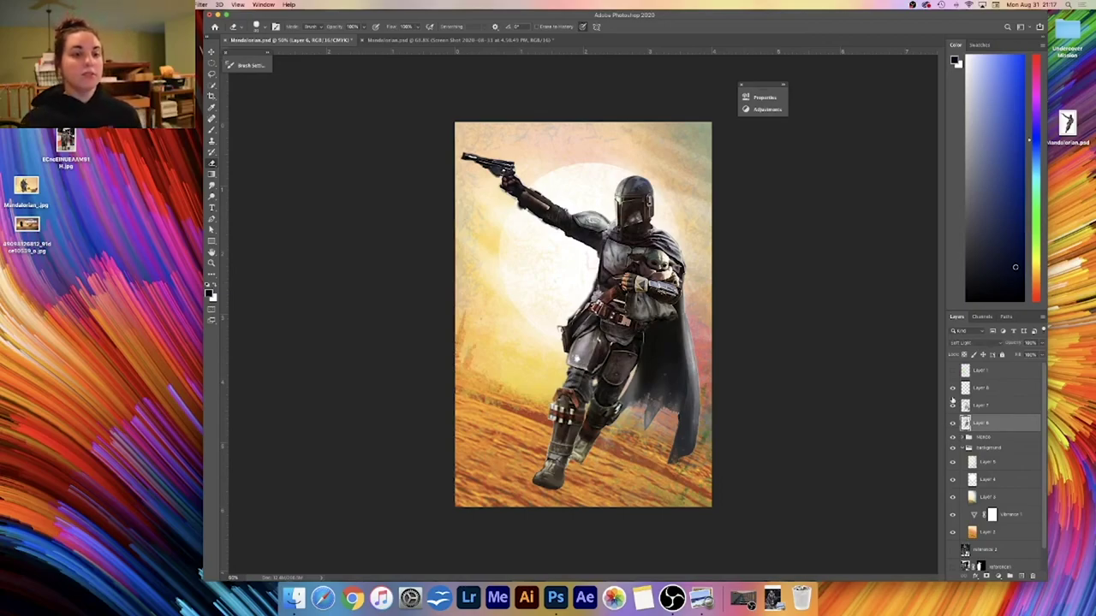
left_click(953, 425)
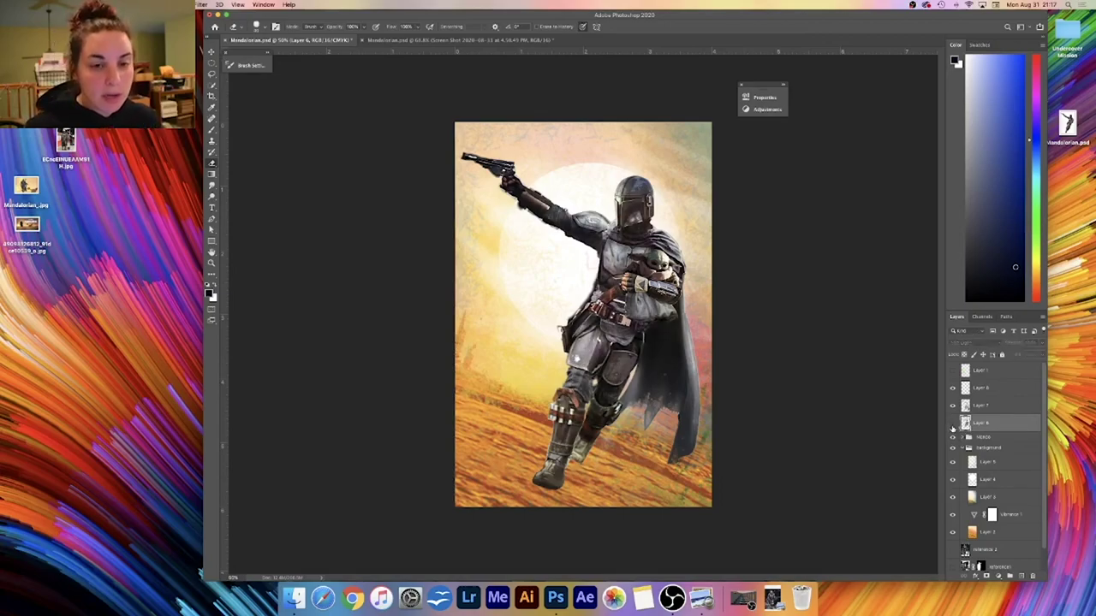
left_click(952, 424)
left_click(953, 424)
left_click(953, 425)
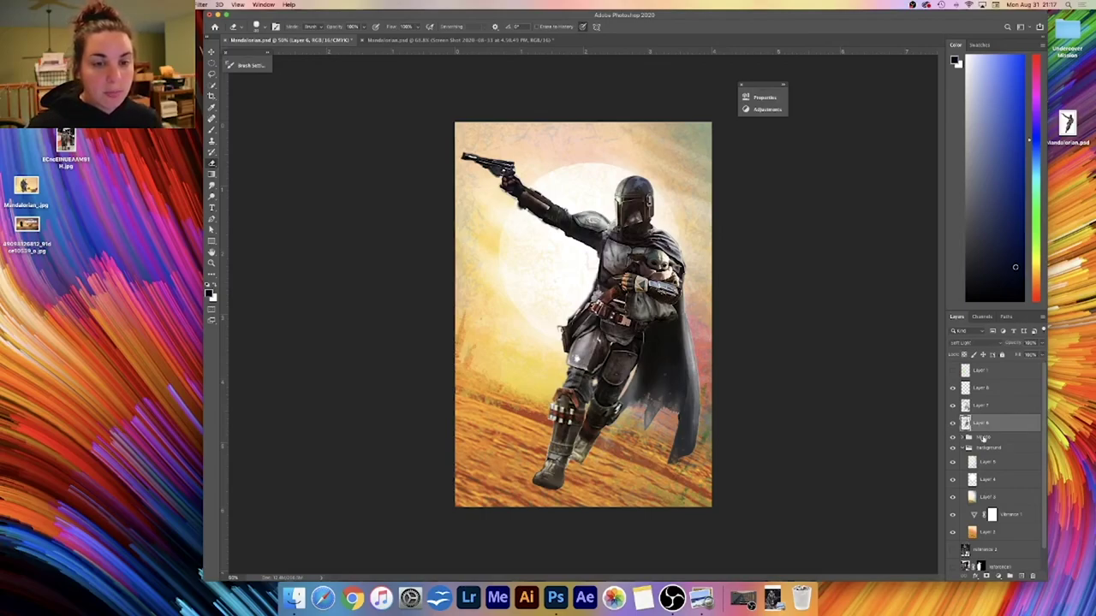
- Expand the Mando group, select the baby yoda bottom layer and choose the dodge/burn toning tool
left_click(961, 439)
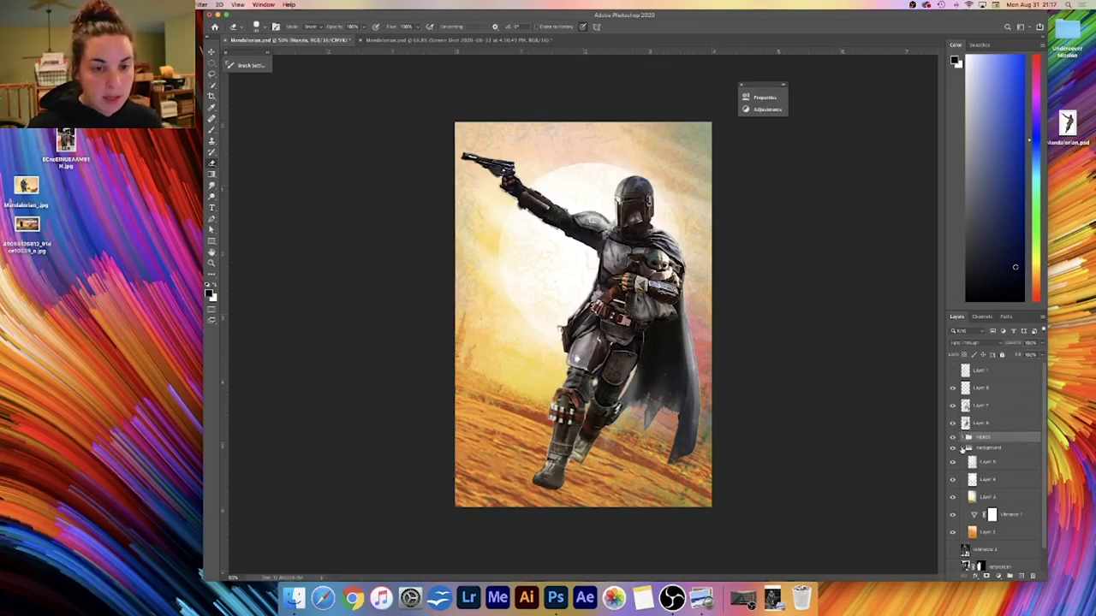
left_click(961, 439)
left_click_drag(1042, 387, 1040, 411)
left_click(988, 454)
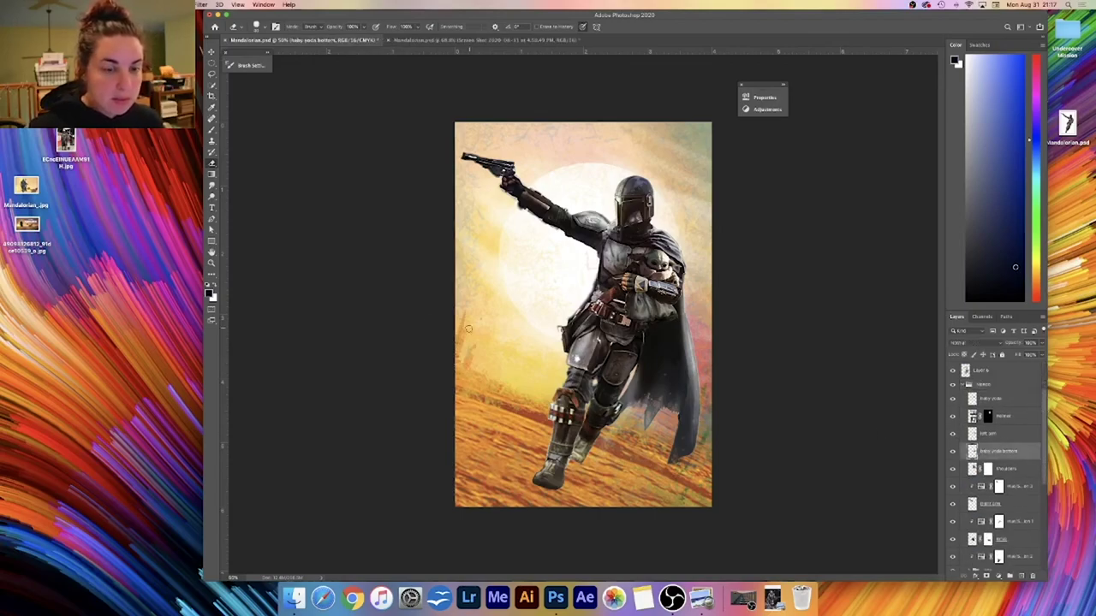
left_click(212, 198)
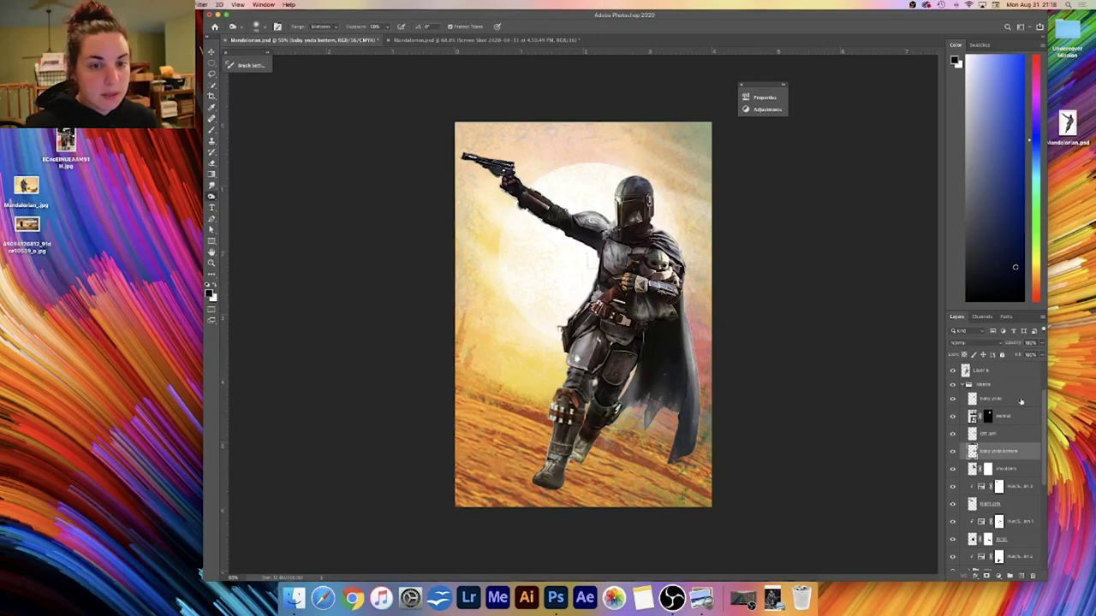
- Add another new layer above Layer 8 and set up a larger white brush for painting light
left_click_drag(1043, 398, 1042, 362)
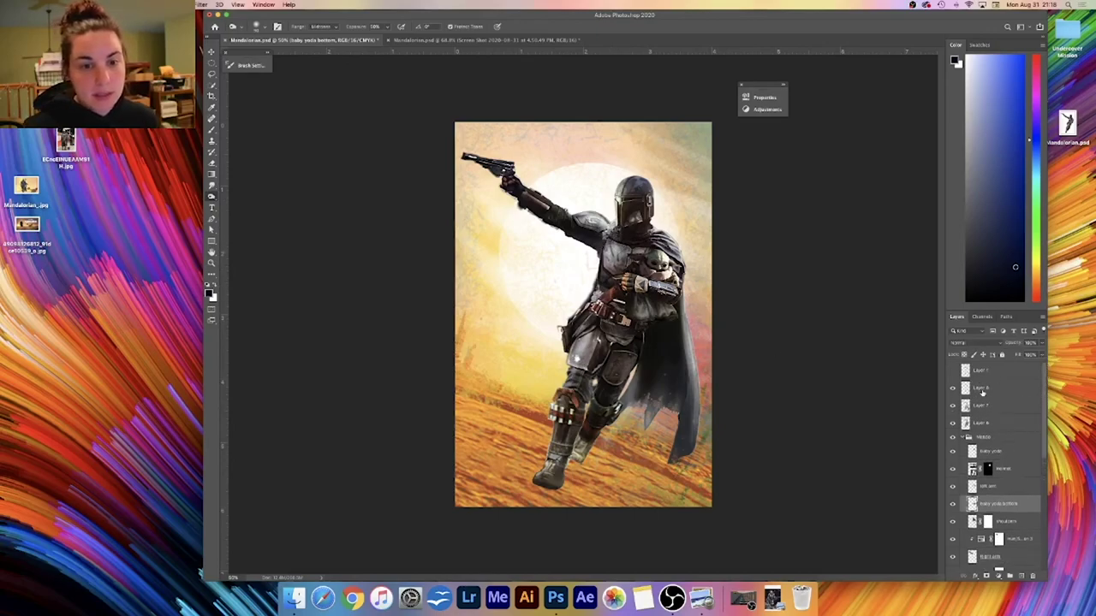
left_click(982, 390)
left_click(1022, 577)
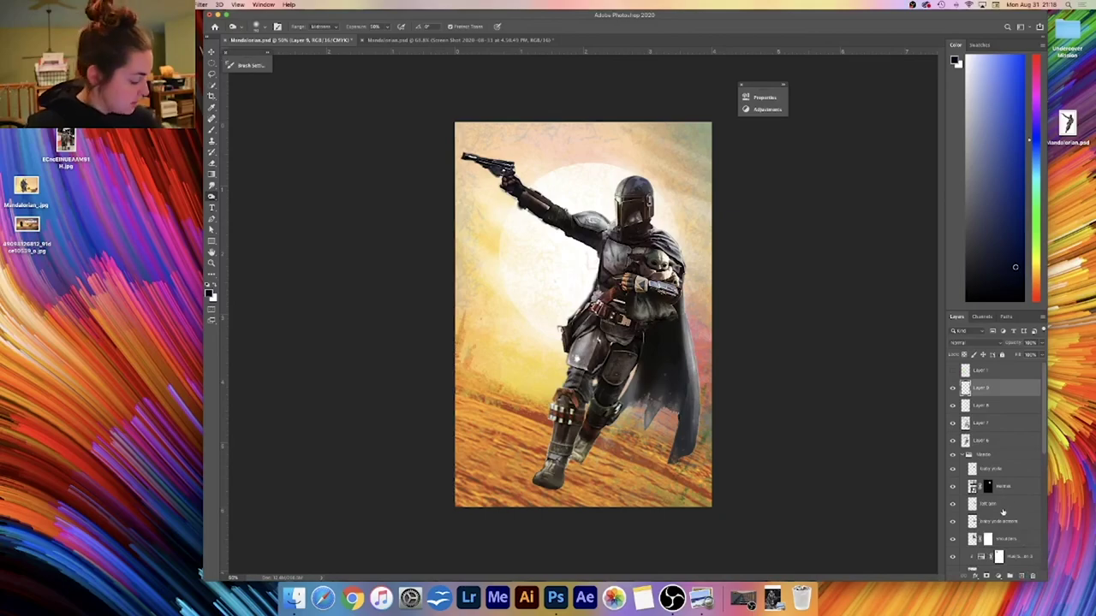
key("x")
key("b")
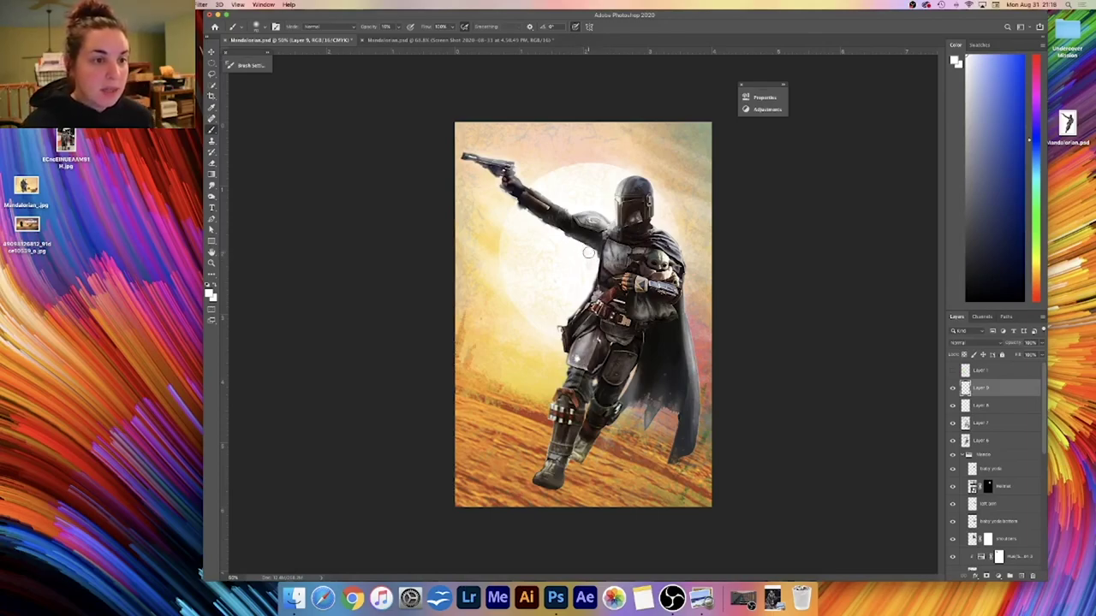
key("]")
key("]")
key("]")
key("]")
key("]")
key("]")
key("]")
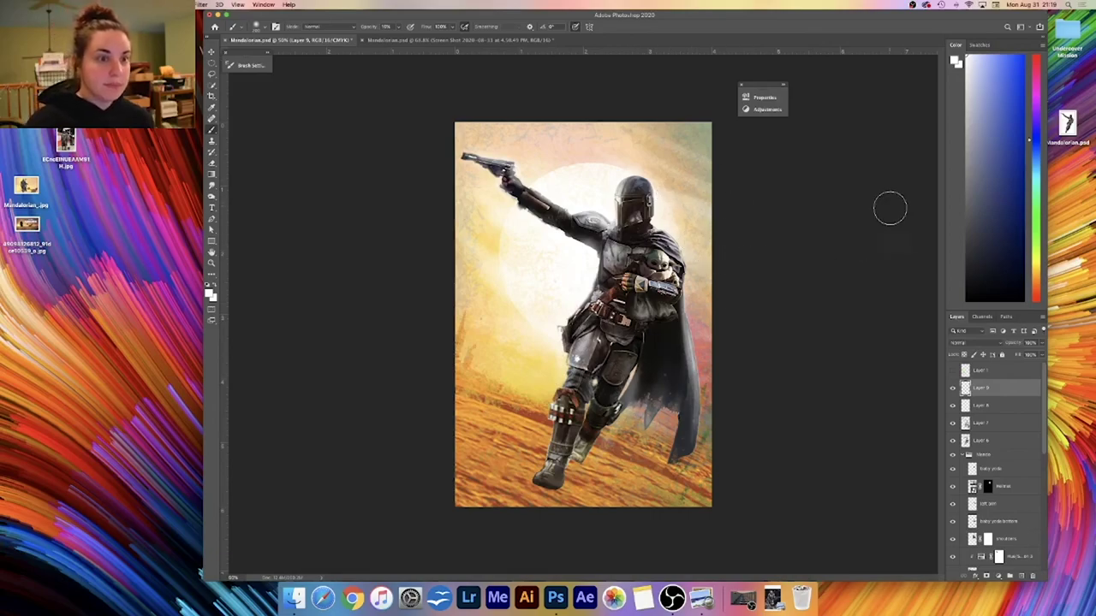
- Compare the lighting on the figure with the finished reference document, then return to the working document
left_click(439, 40)
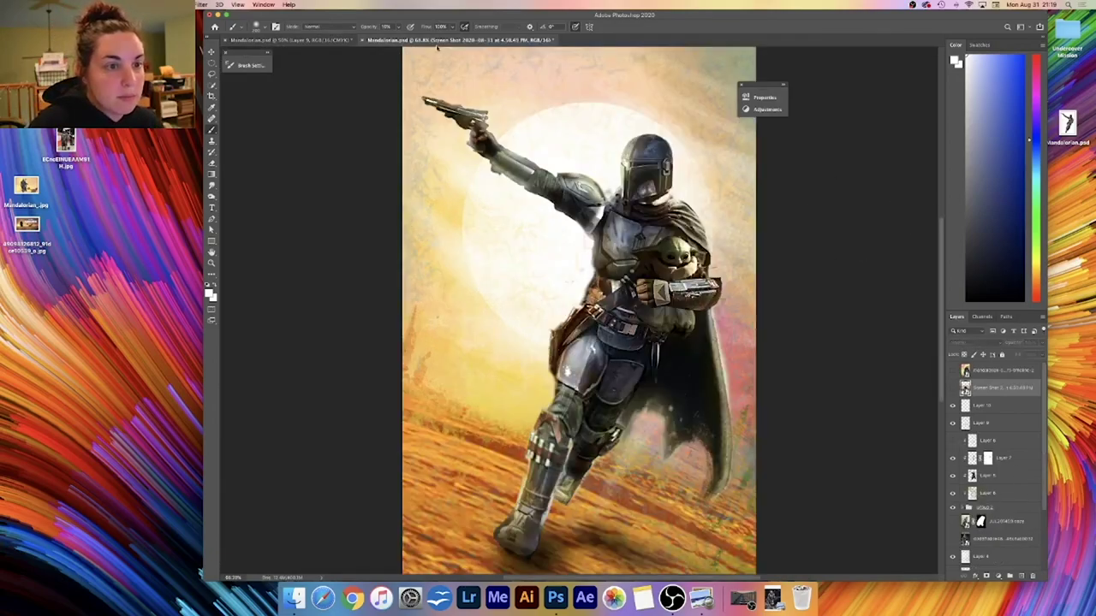
left_click(342, 41)
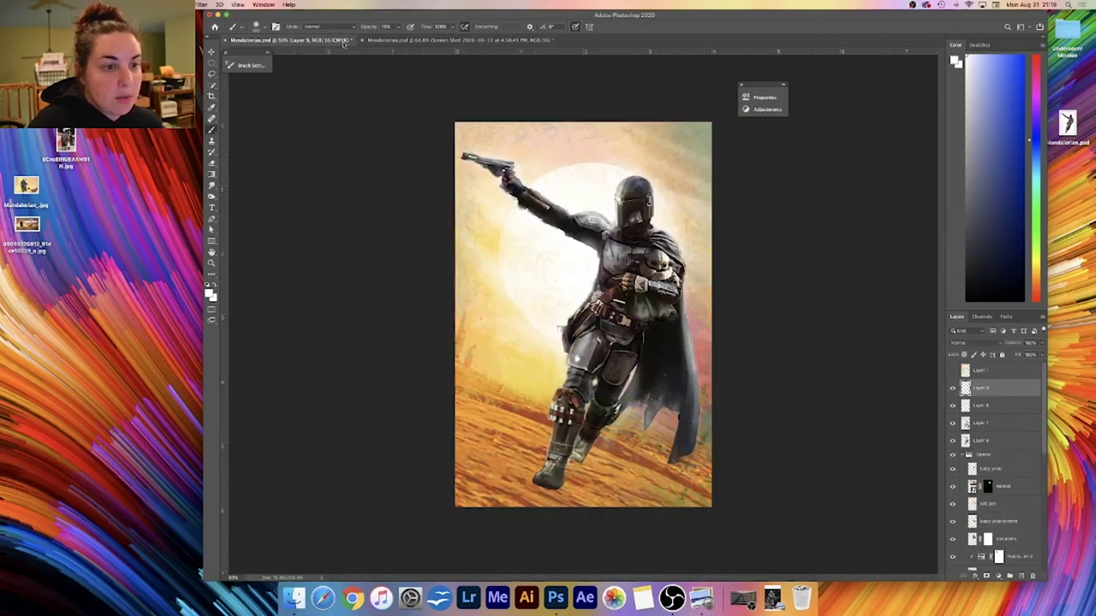
left_click(424, 40)
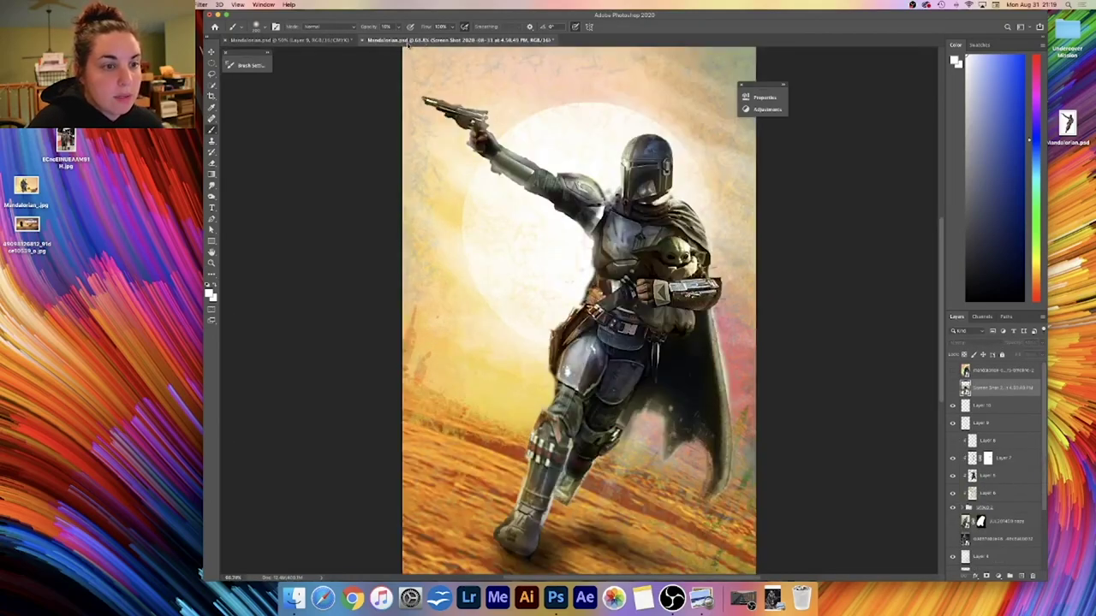
left_click(326, 42)
left_click(419, 41)
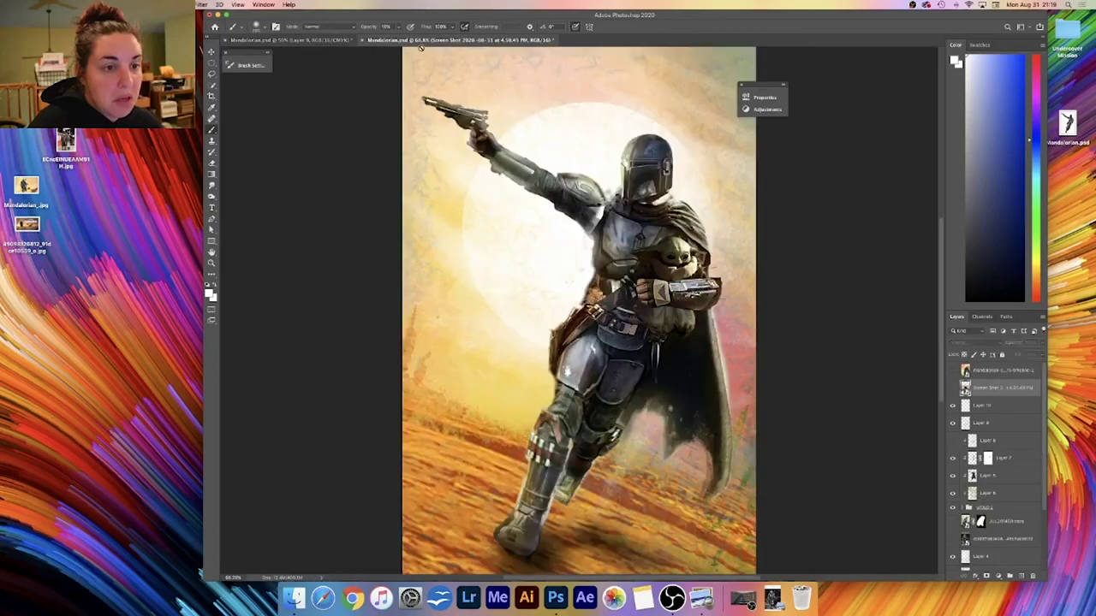
left_click(328, 40)
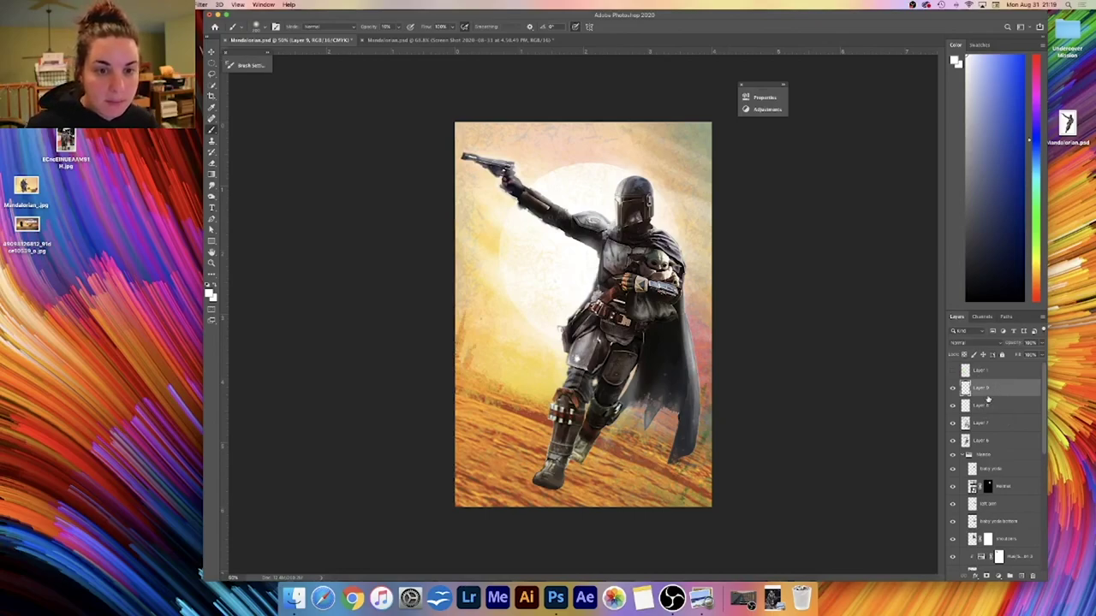
- Paint faint pale yellow light over the cape and figure on the new layer with reduced brush opacity and flow
left_click(1036, 265)
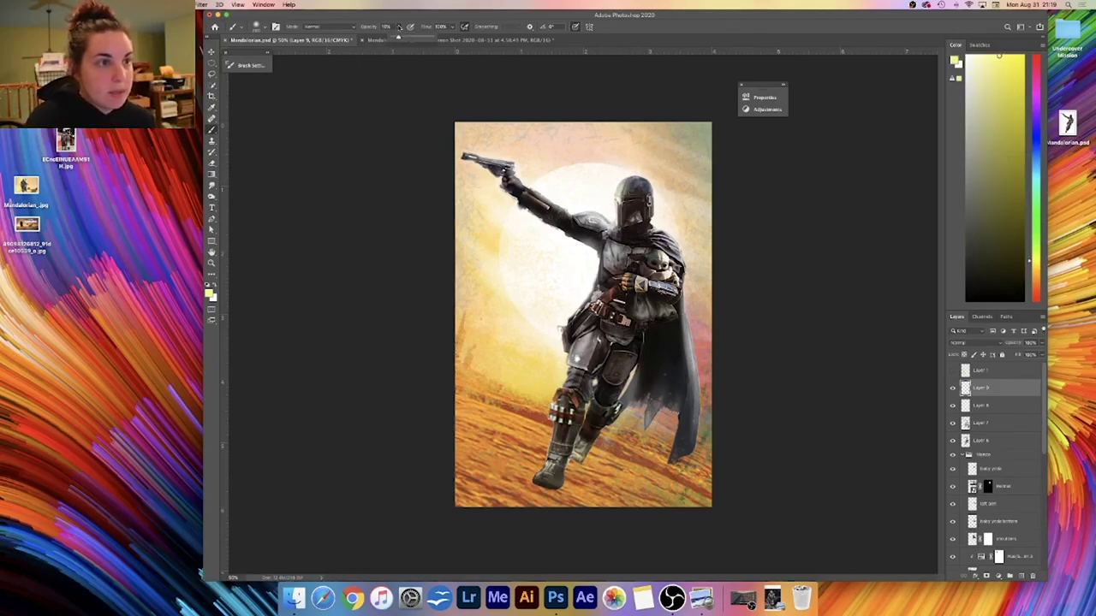
left_click_drag(396, 38, 391, 38)
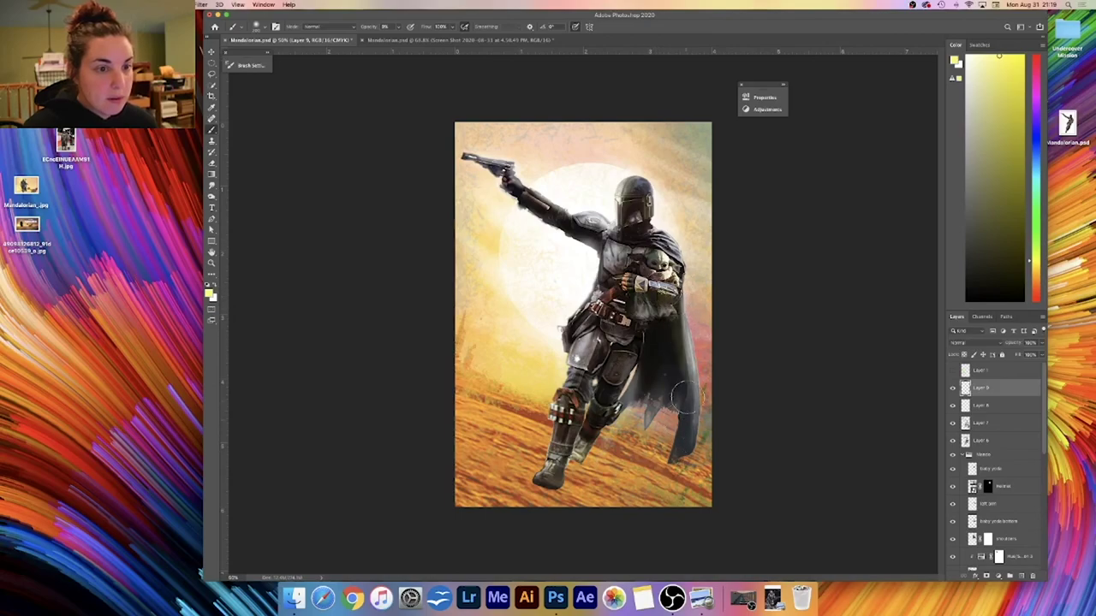
left_click(452, 26)
left_click(428, 39)
mouse_move(673, 360)
left_mouse_down()
mouse_move(679, 330)
mouse_move(683, 460)
mouse_move(697, 339)
left_mouse_up()
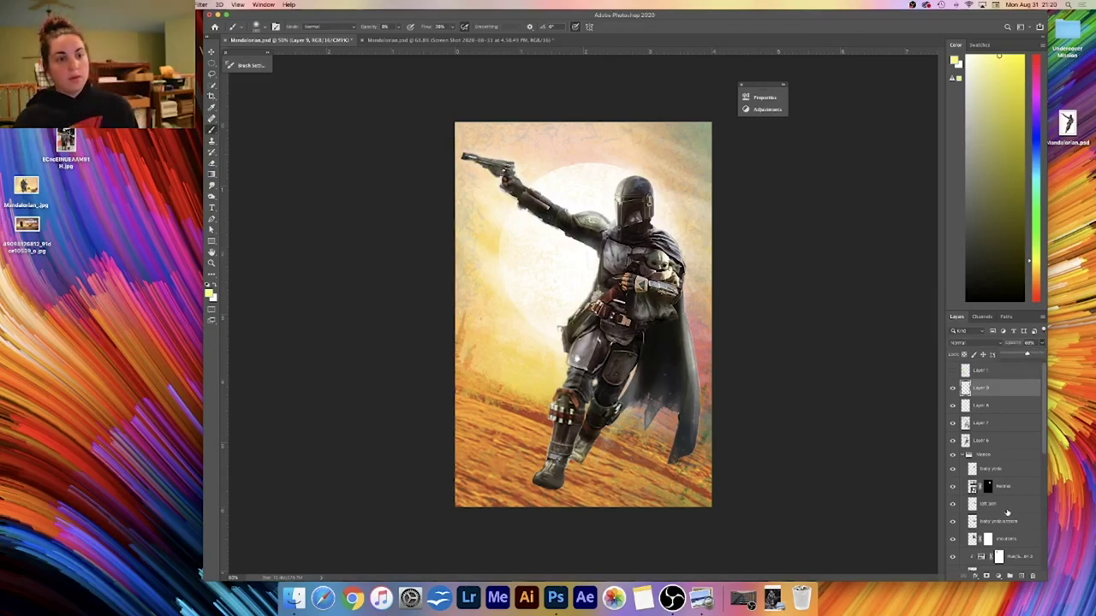
- Inspect the figure at a closer view with and without the pale yellow light layer
key("super+minus")
key("super+equal")
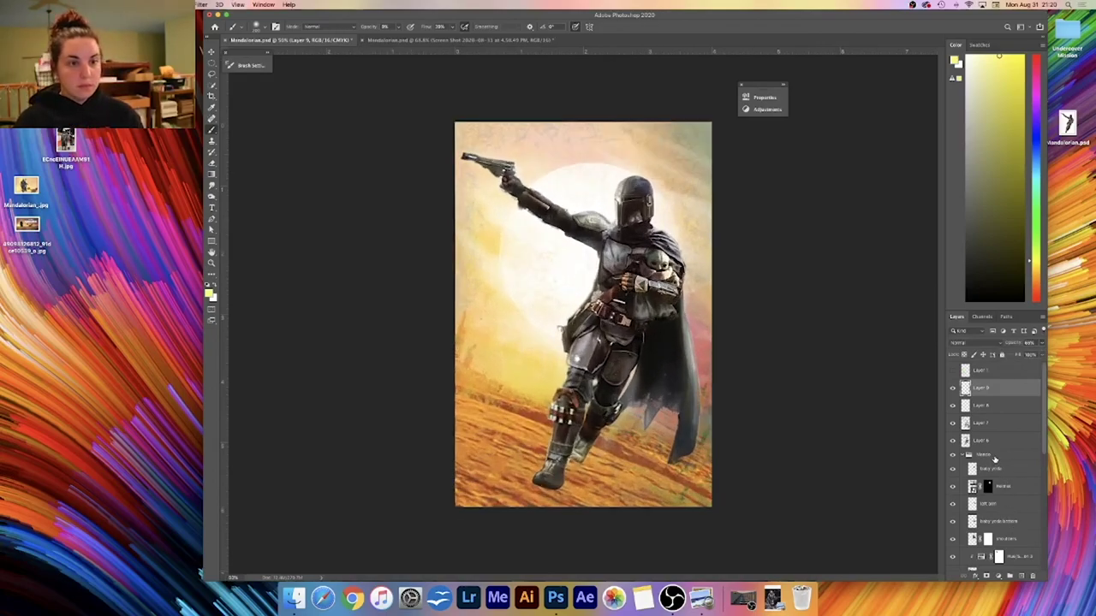
key("super+equal")
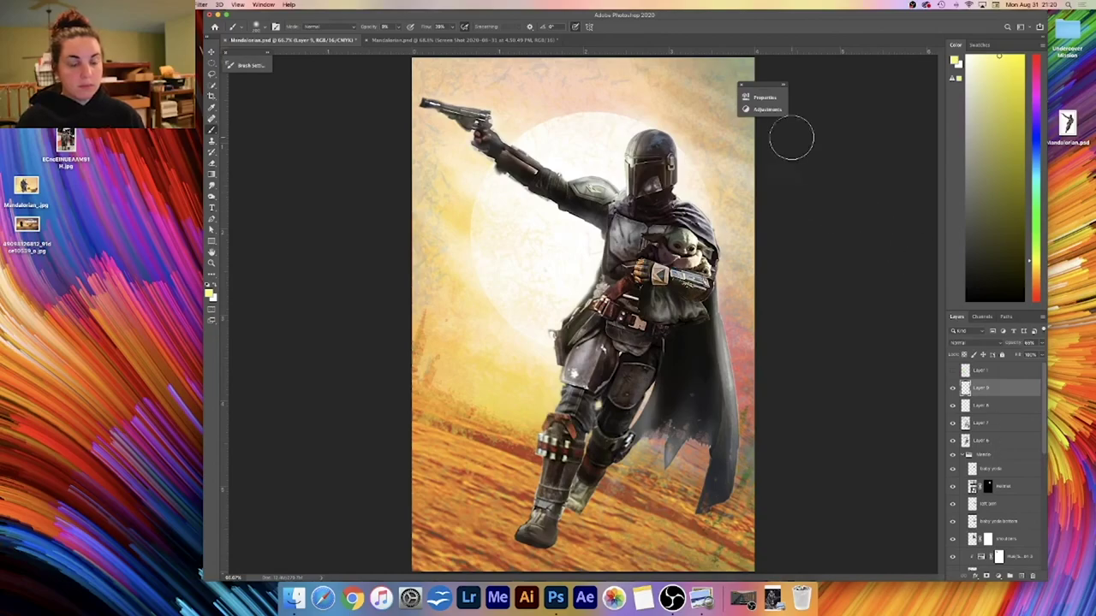
left_click(951, 389)
left_click(951, 389)
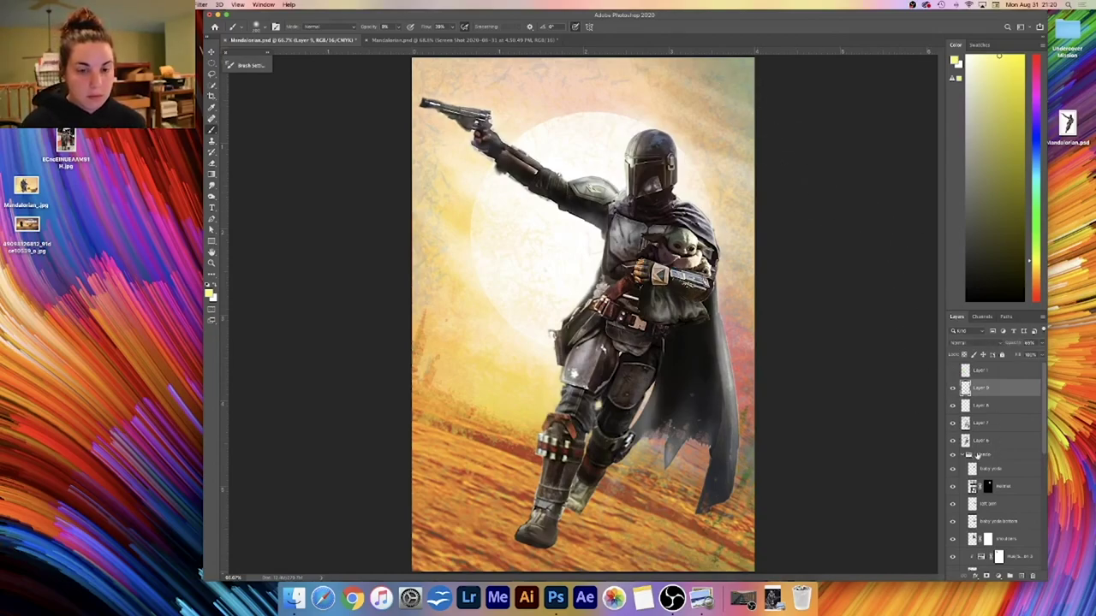
- Locate the cape's screenshot layer at the base of the Mando group and select its layer mask
scroll(1041, 385, "down", 5)
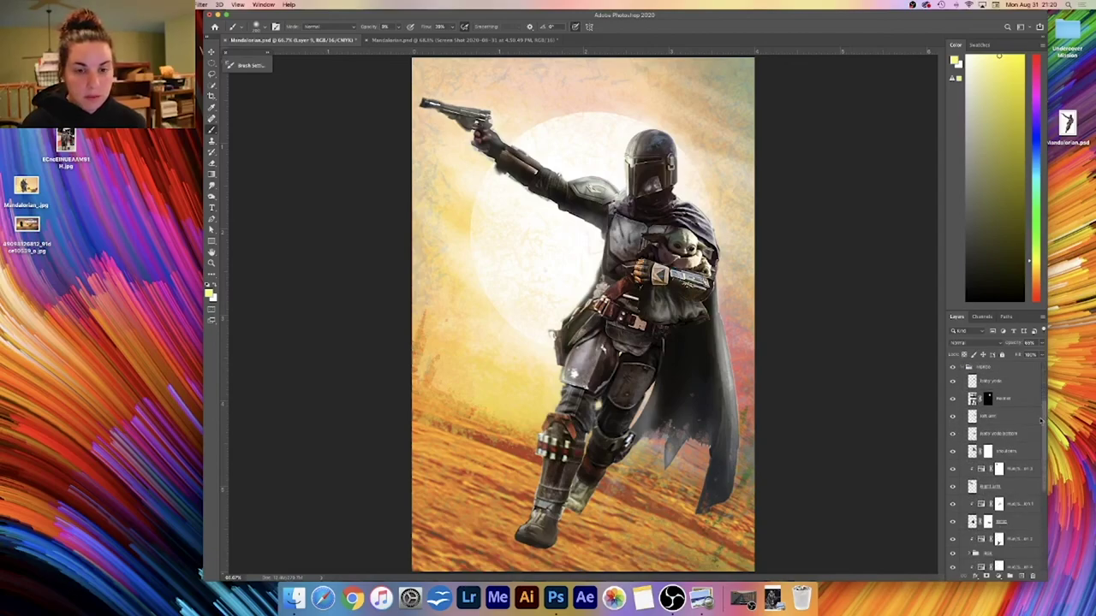
scroll(1039, 434, "up", 1)
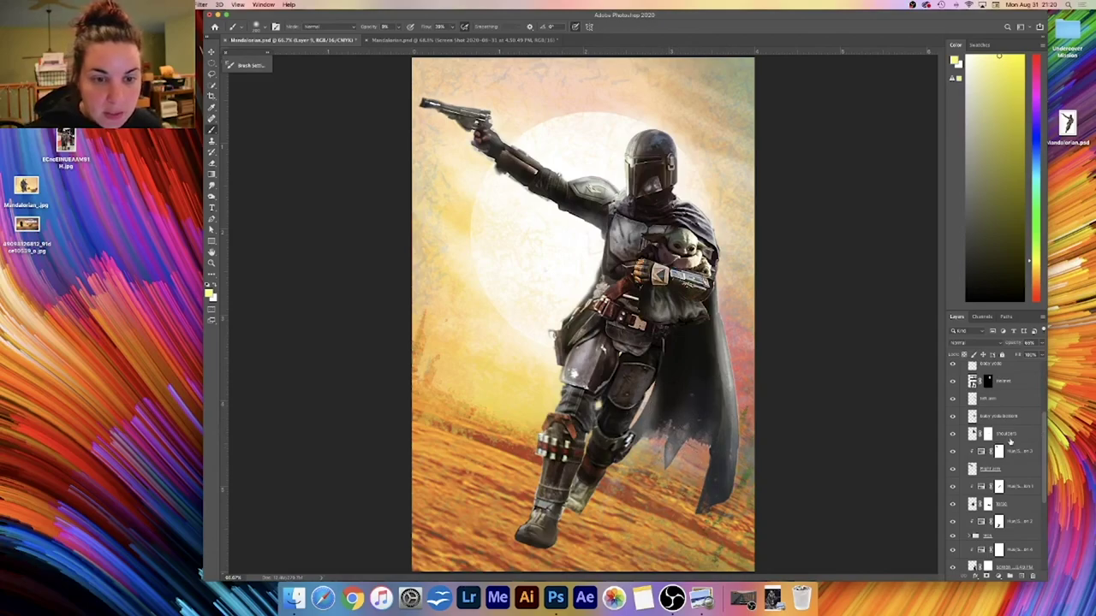
scroll(994, 485, "down", 5)
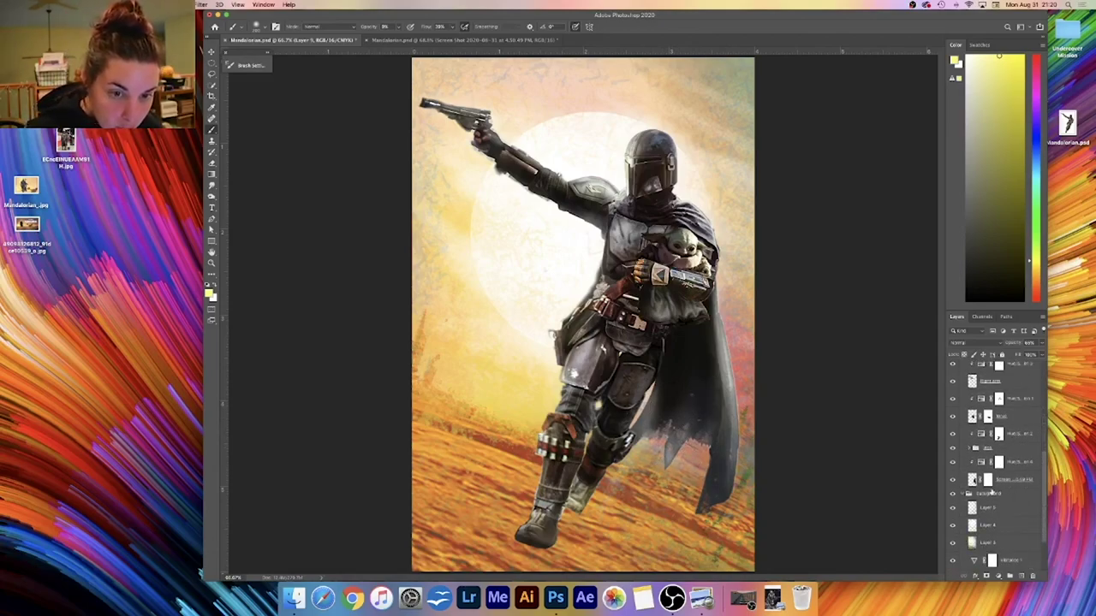
left_click(951, 481)
left_click(951, 481)
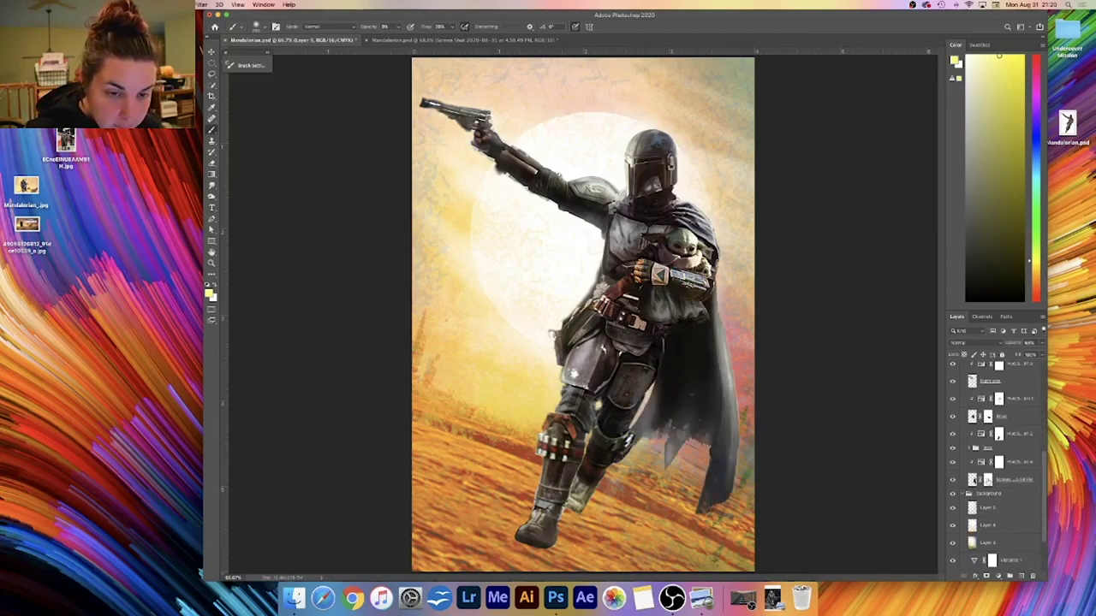
left_click(1011, 481)
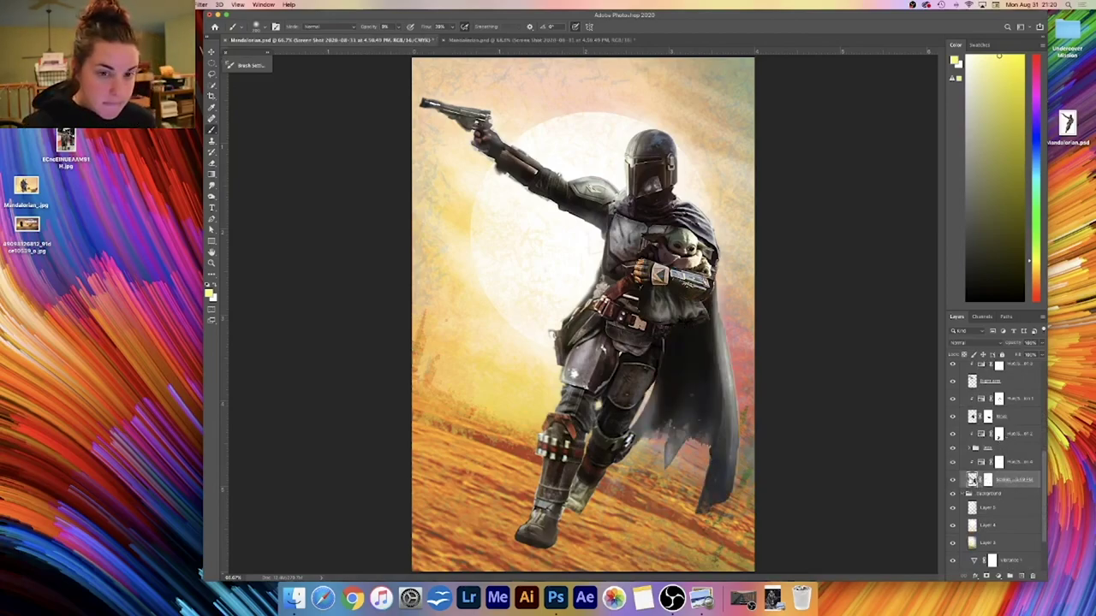
left_click(987, 482)
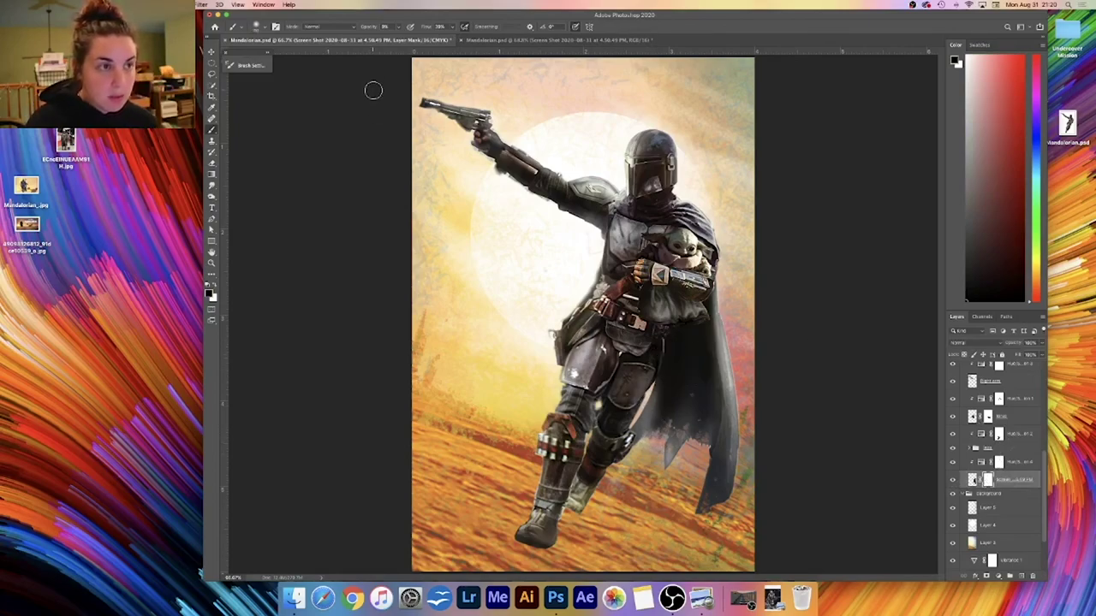
- Set brush opacity and flow to 100% and mask out stray areas along the cape's ragged lower edge in black
left_click(398, 26)
left_click_drag(410, 38, 477, 39)
left_click(451, 26)
mouse_move(646, 452)
left_mouse_down()
mouse_move(658, 446)
mouse_move(643, 426)
mouse_move(685, 450)
left_mouse_up()
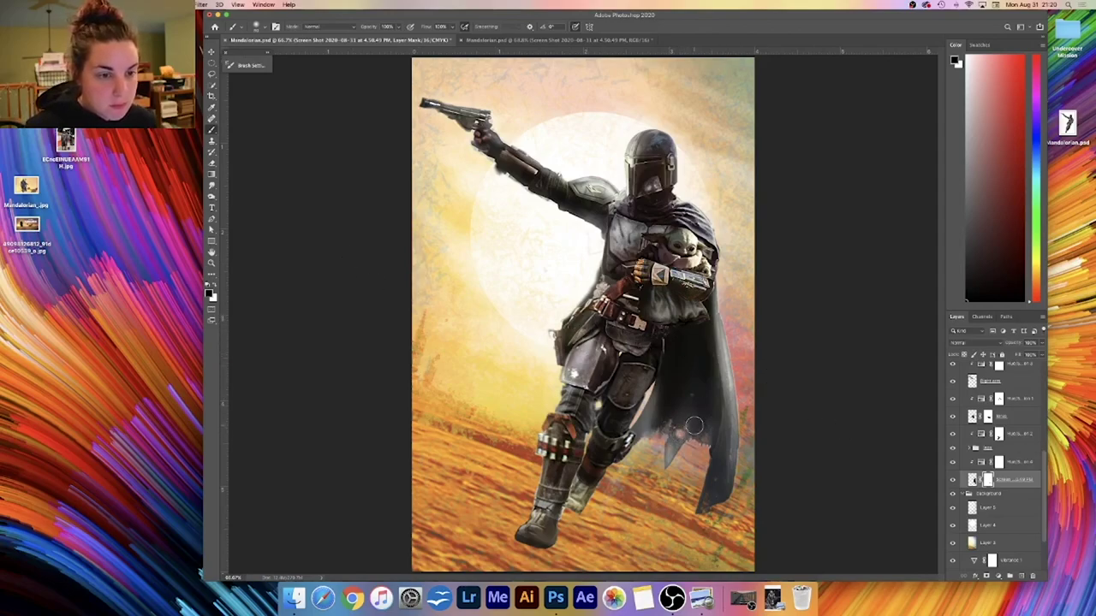
- Compare the composition with the cape's screenshot layer hidden and shown
left_click(952, 481)
left_click(952, 484)
left_click(952, 485)
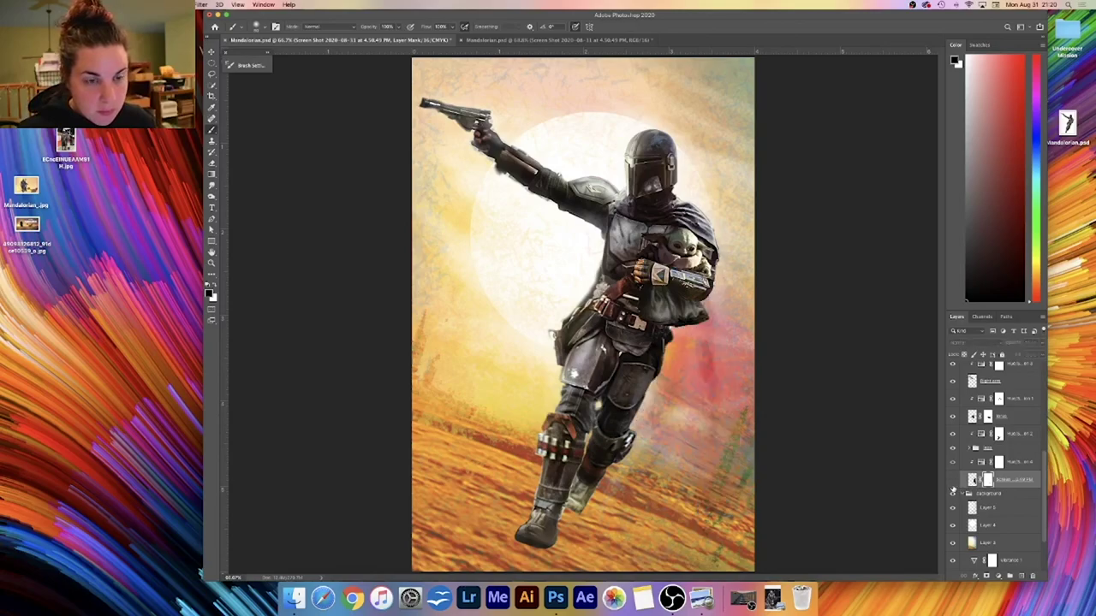
left_click(951, 486)
left_click(952, 484)
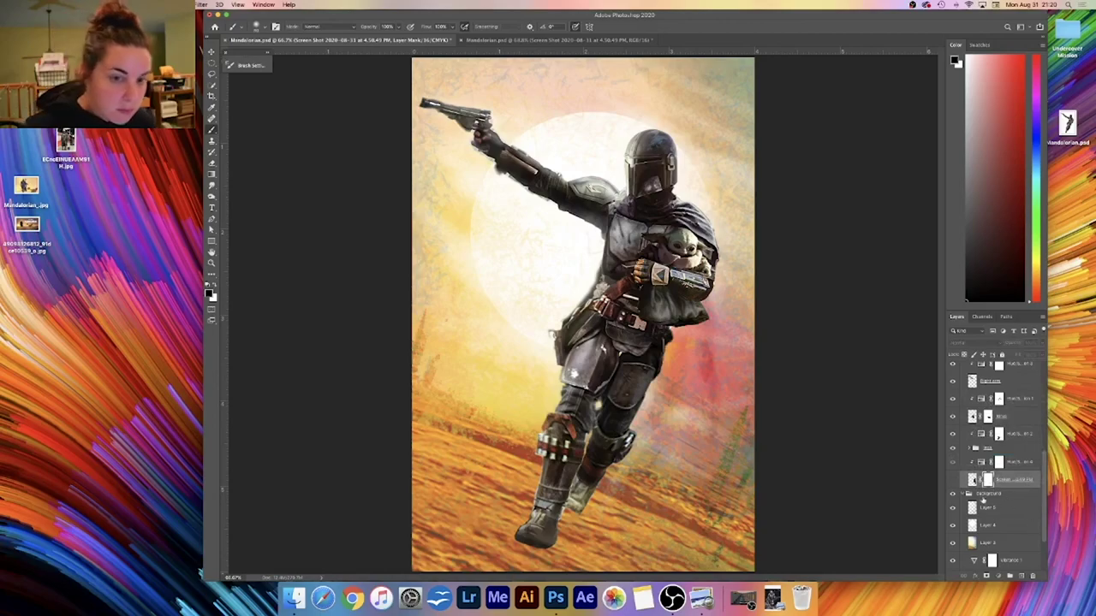
left_click(951, 480)
- Compare the figure with and without the painted shading and light layers above the Mando group, and recheck the cape layer
scroll(1042, 519, "up", 5)
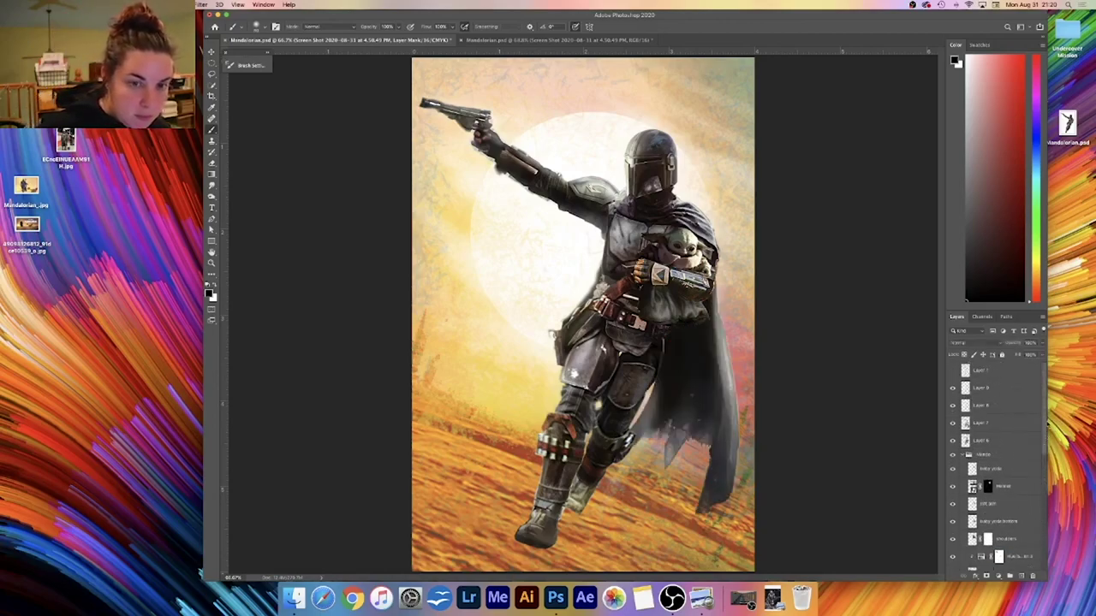
left_click(951, 389)
left_click(951, 390)
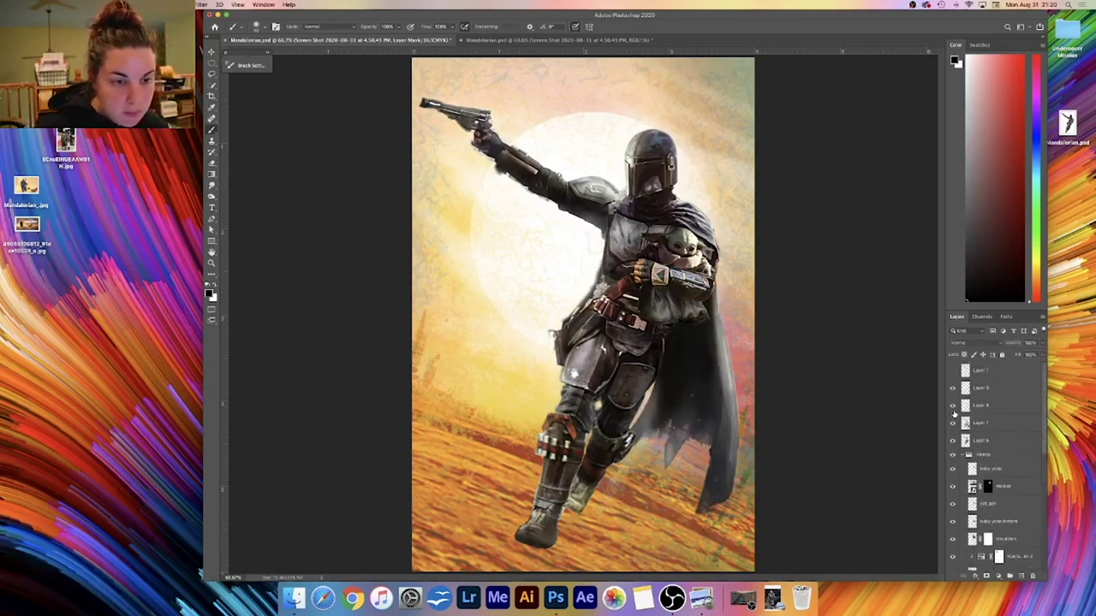
left_click(952, 422)
left_click(952, 423)
left_click(952, 441)
left_click(952, 440)
scroll(997, 428, "down", 10)
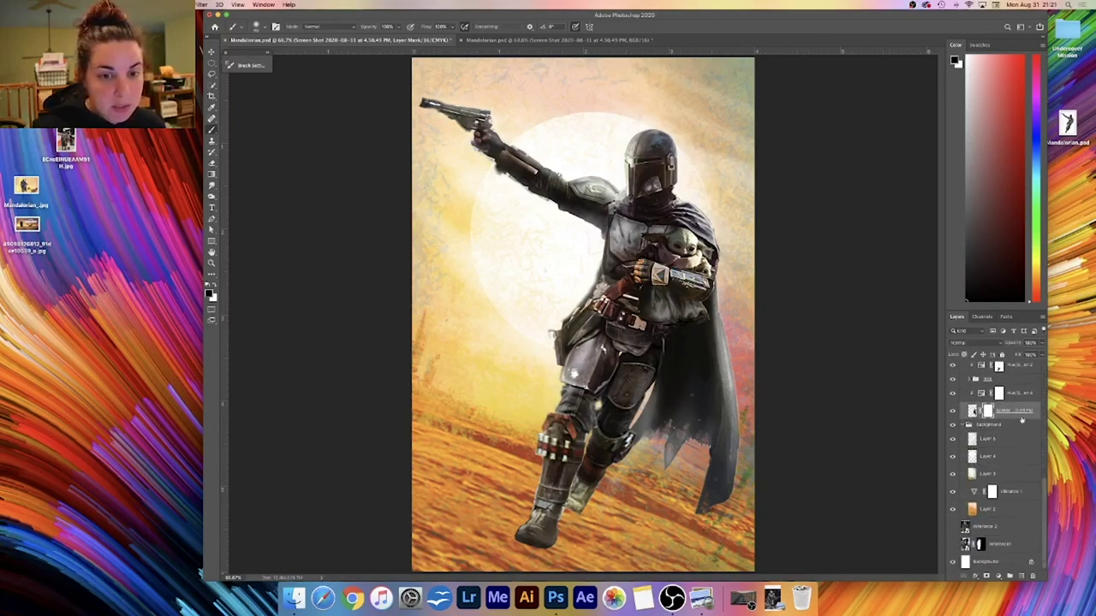
left_click(951, 412)
left_click(952, 411)
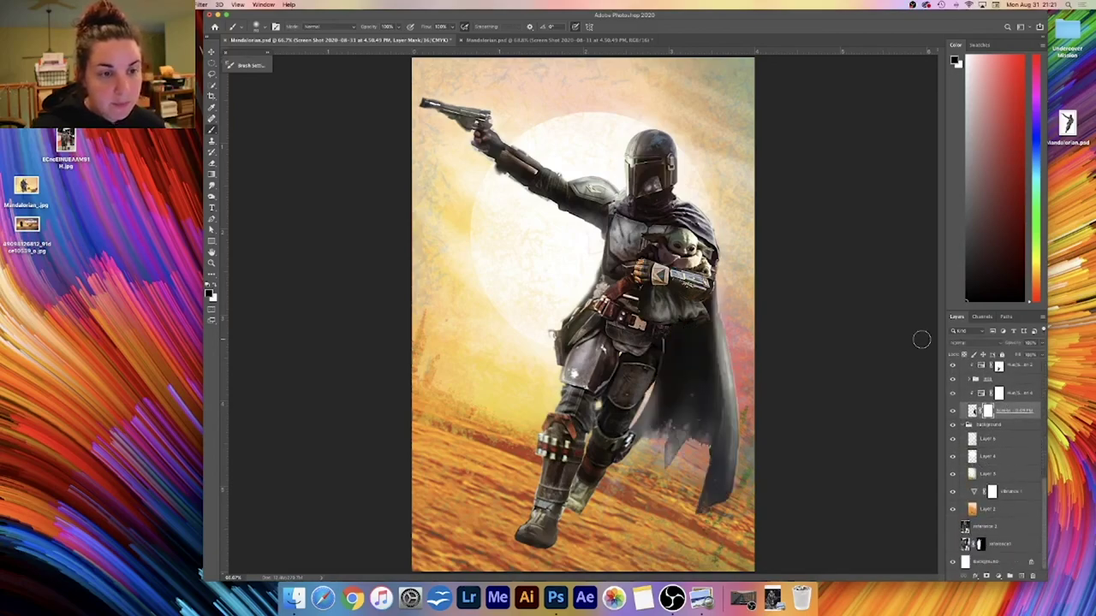
- Darken the cape's ragged lower edge on its image thumbnail, not the mask, using the Burn tool on midtones, and check it zoomed out
left_click(214, 195)
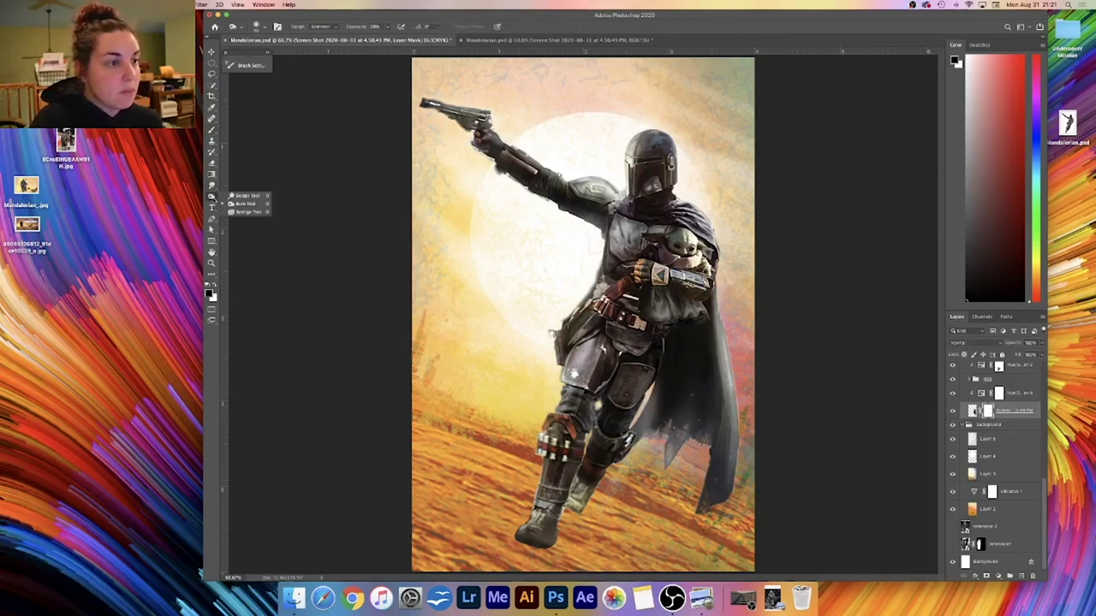
left_click(248, 206)
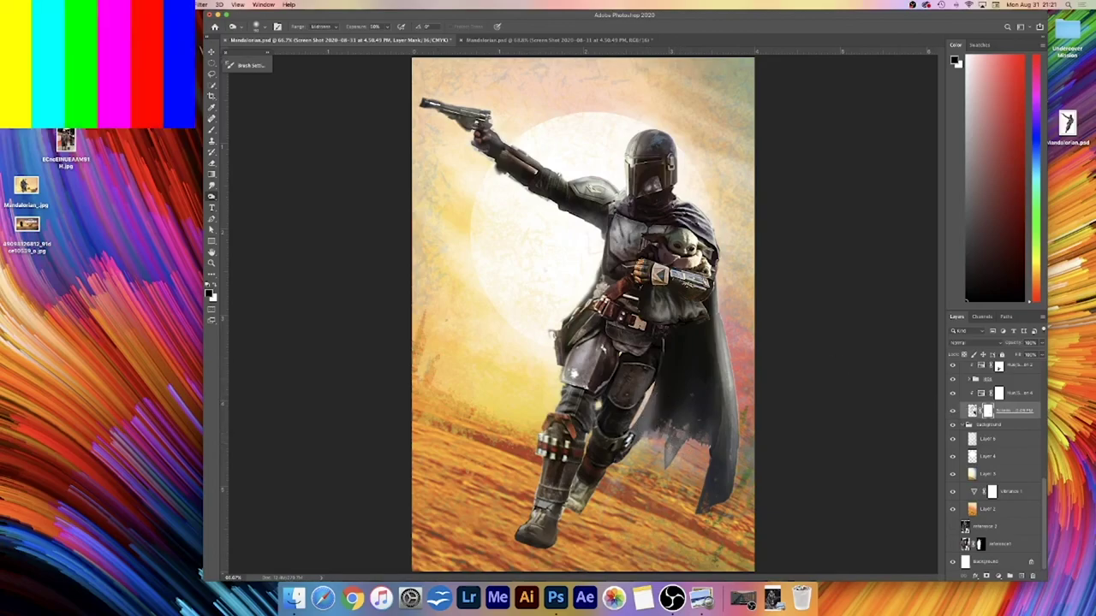
left_click(972, 412)
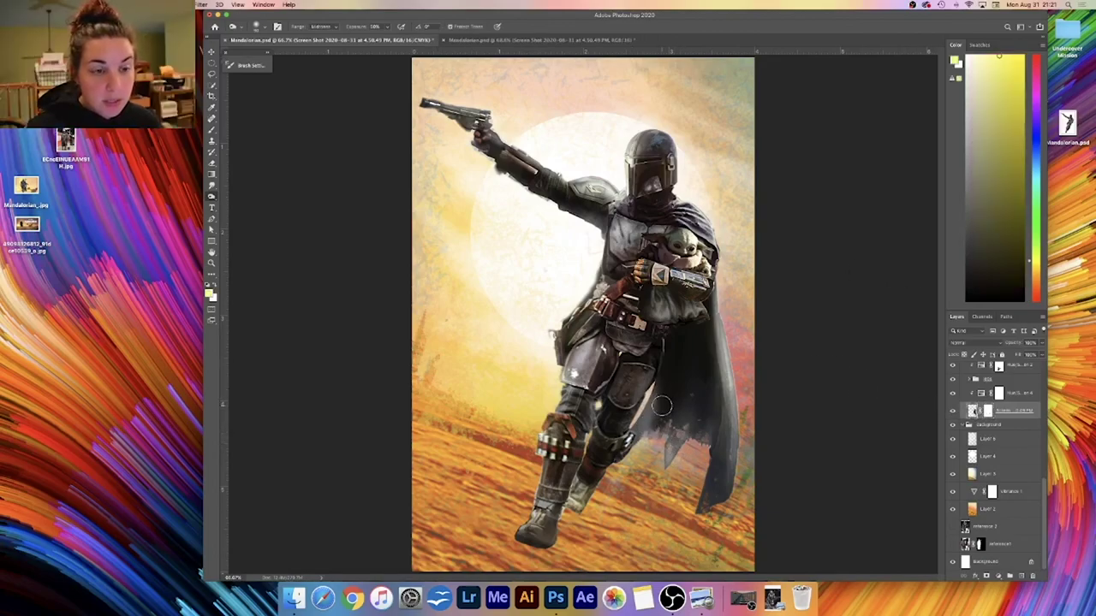
mouse_move(674, 454)
left_mouse_down()
mouse_move(681, 433)
mouse_move(670, 452)
left_mouse_up()
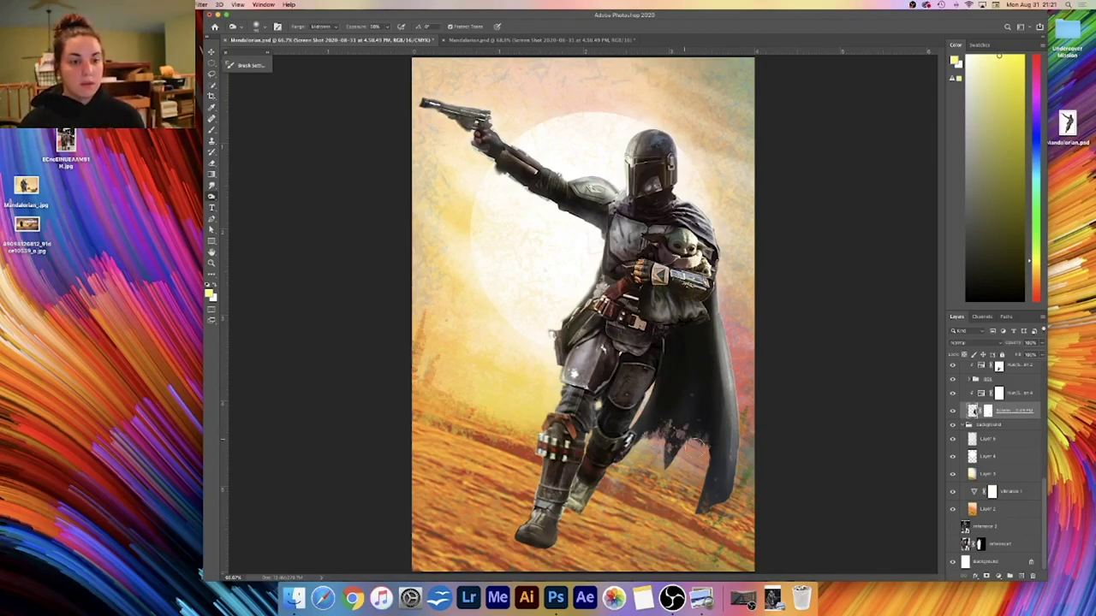
key("super+minus")
key("super+minus")
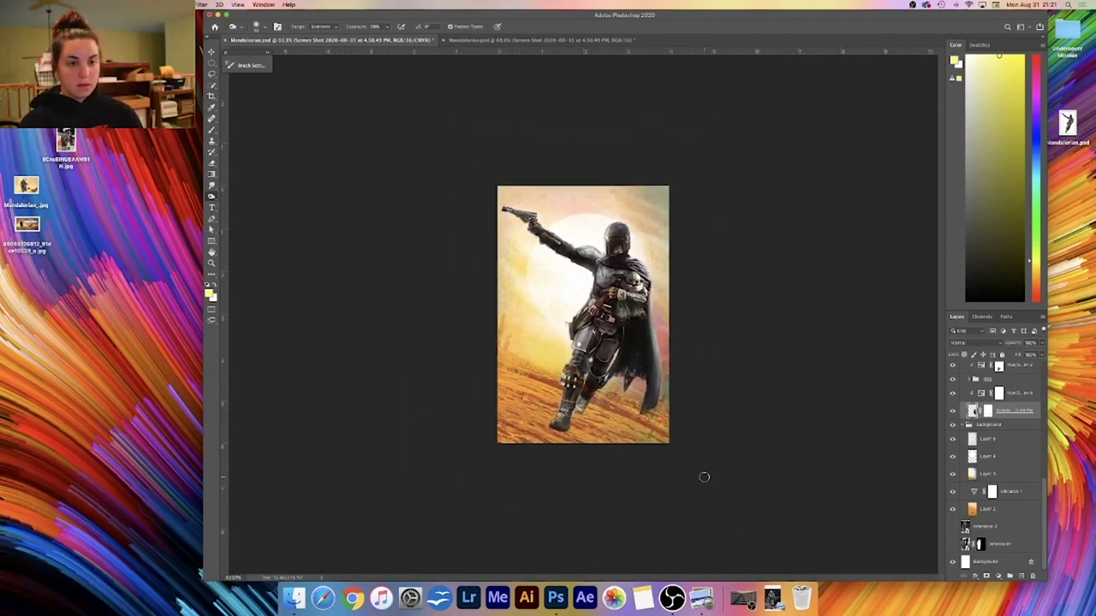
key("super+plus")
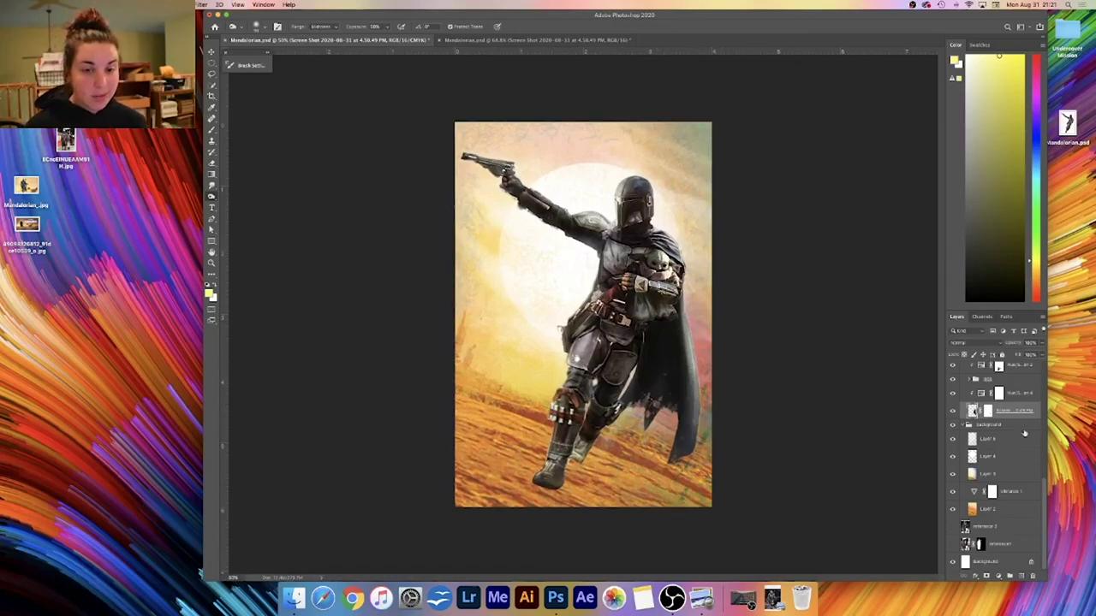
- Check the figure with and without the Layer 6 shading, and select Layer 7 above it
scroll(1045, 408, "up", 5)
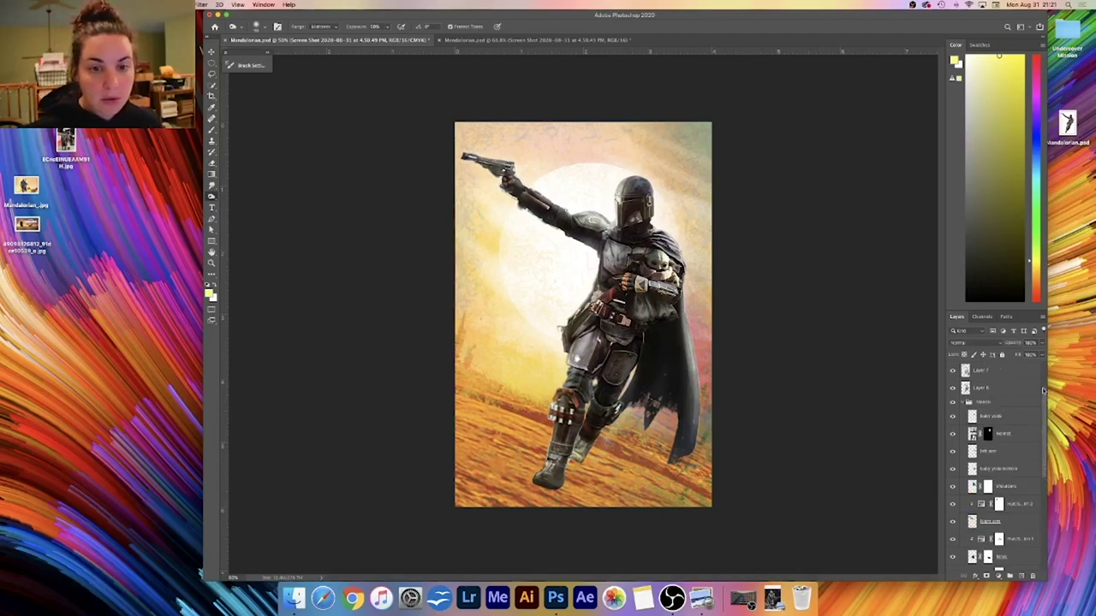
scroll(1042, 391, "up", 2)
left_click(952, 440)
left_click(953, 440)
left_click(997, 440)
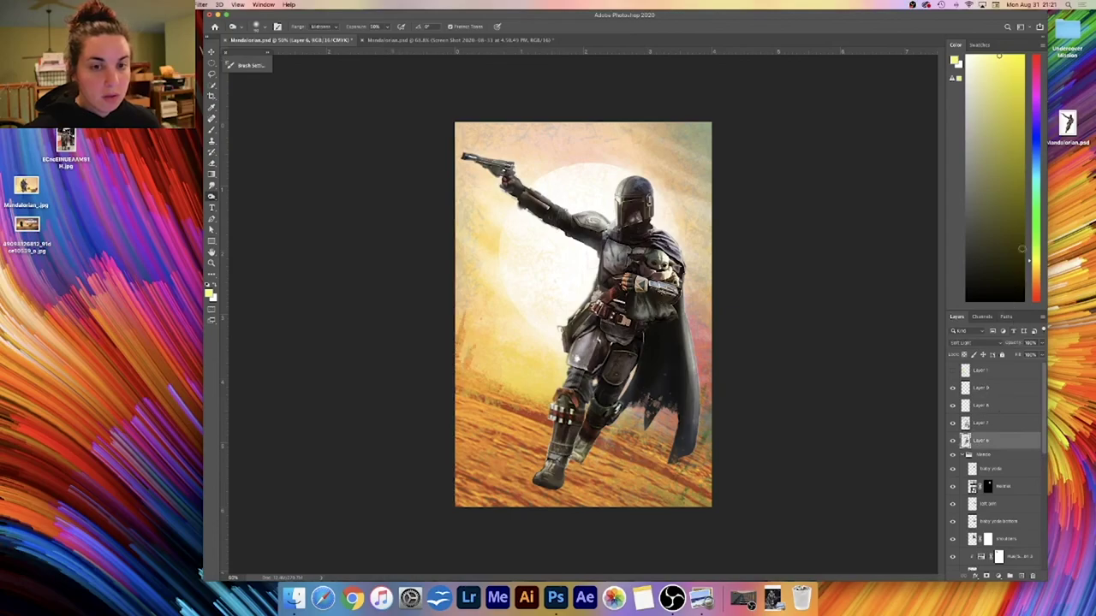
left_click(990, 424)
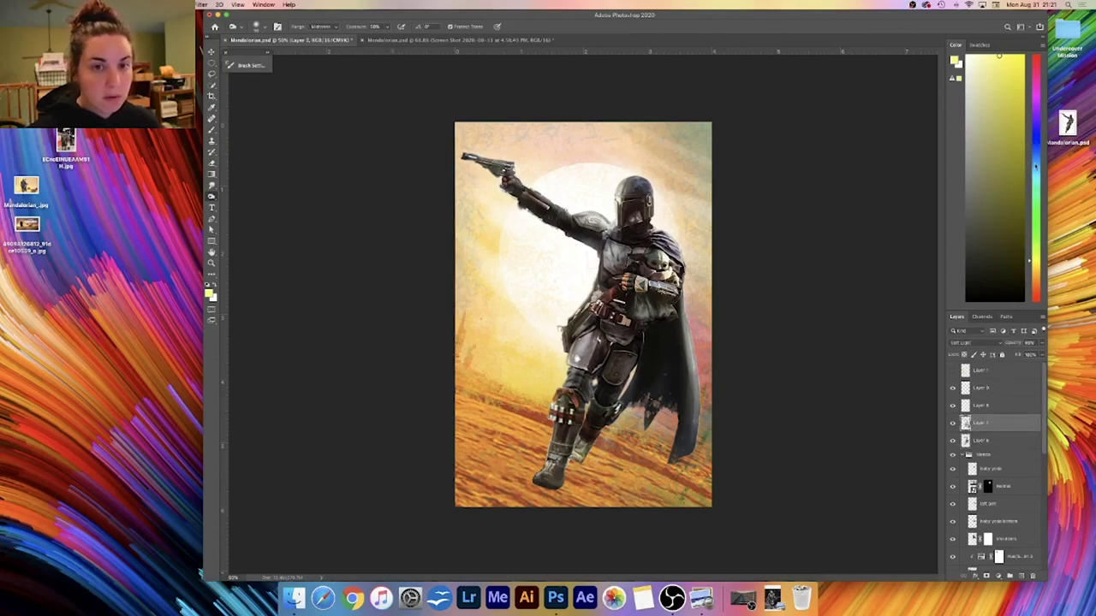
- Brush a dark yellowish brown over the front boot on Layer 6, starting from the default colours
key("d")
key("b")
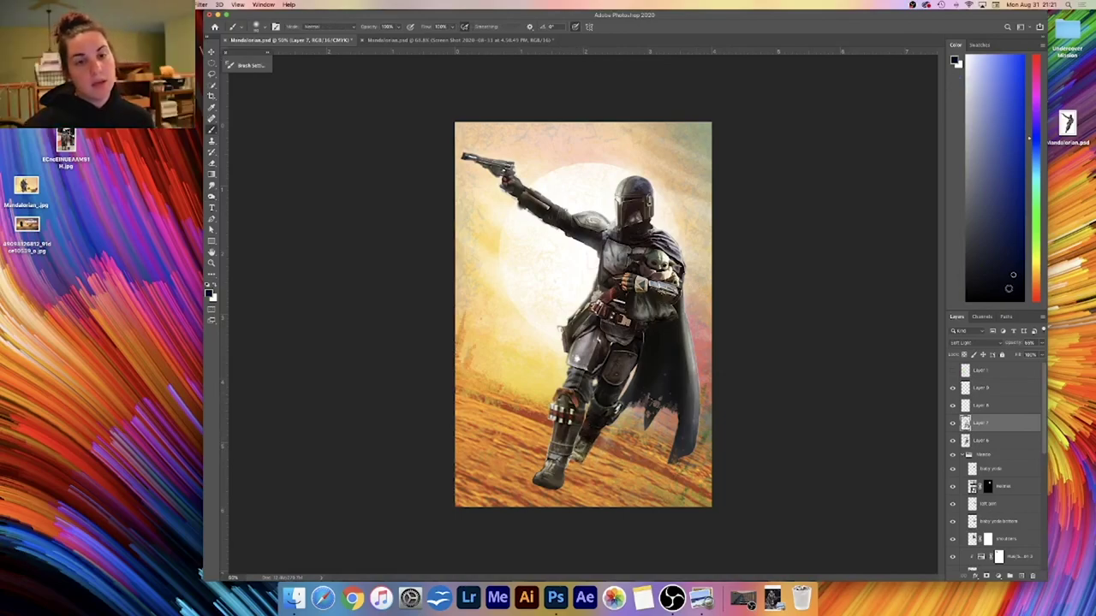
left_click(966, 440)
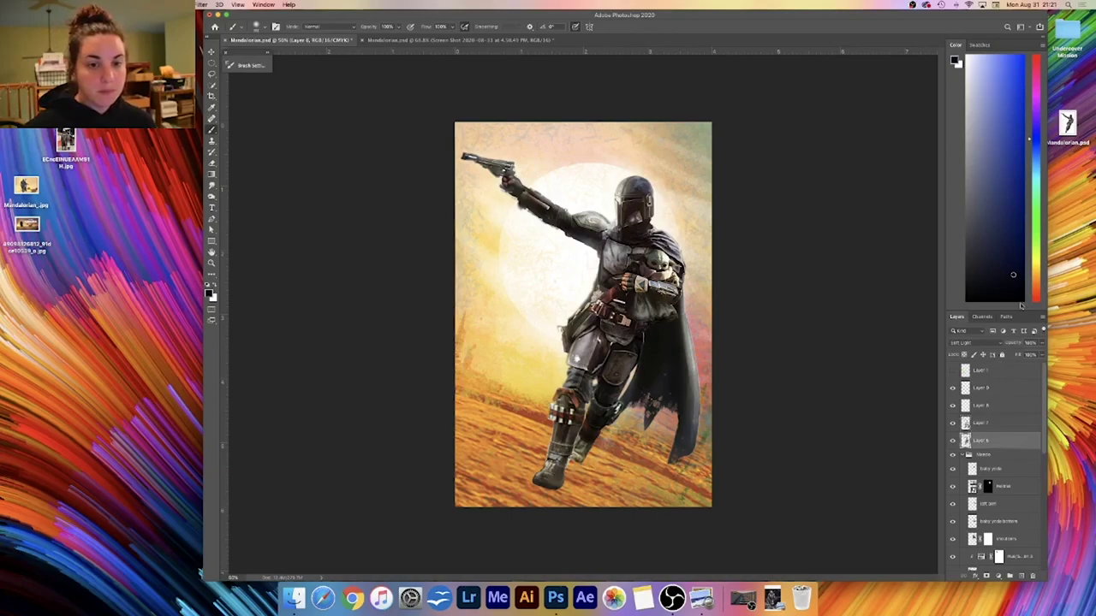
left_click(1031, 259)
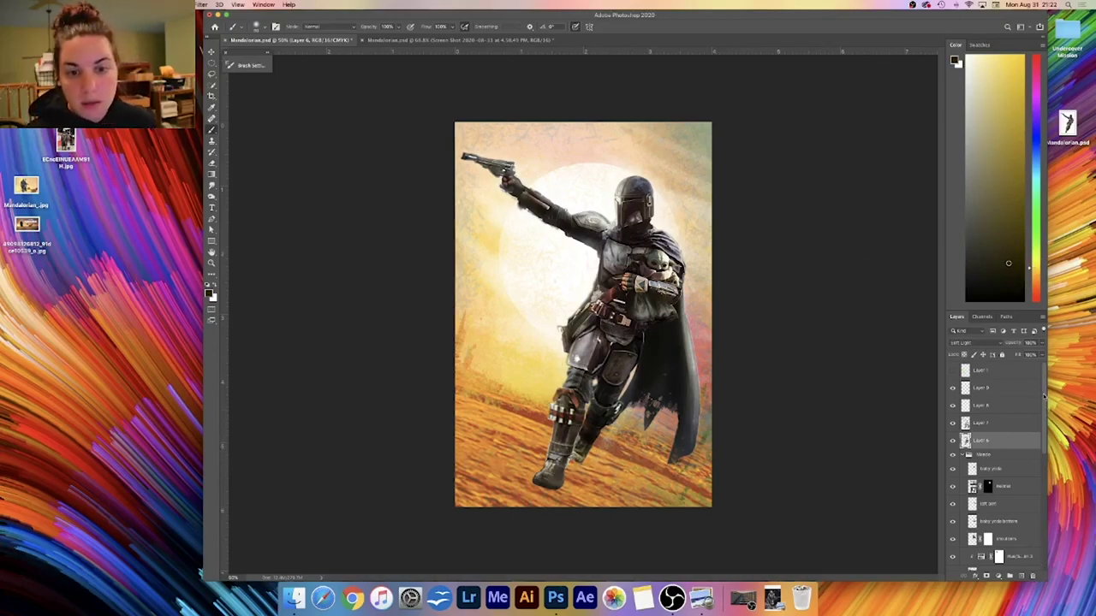
scroll(1043, 396, "down", 10)
mouse_move(550, 476)
left_mouse_down()
mouse_move(558, 454)
mouse_move(556, 472)
left_mouse_up()
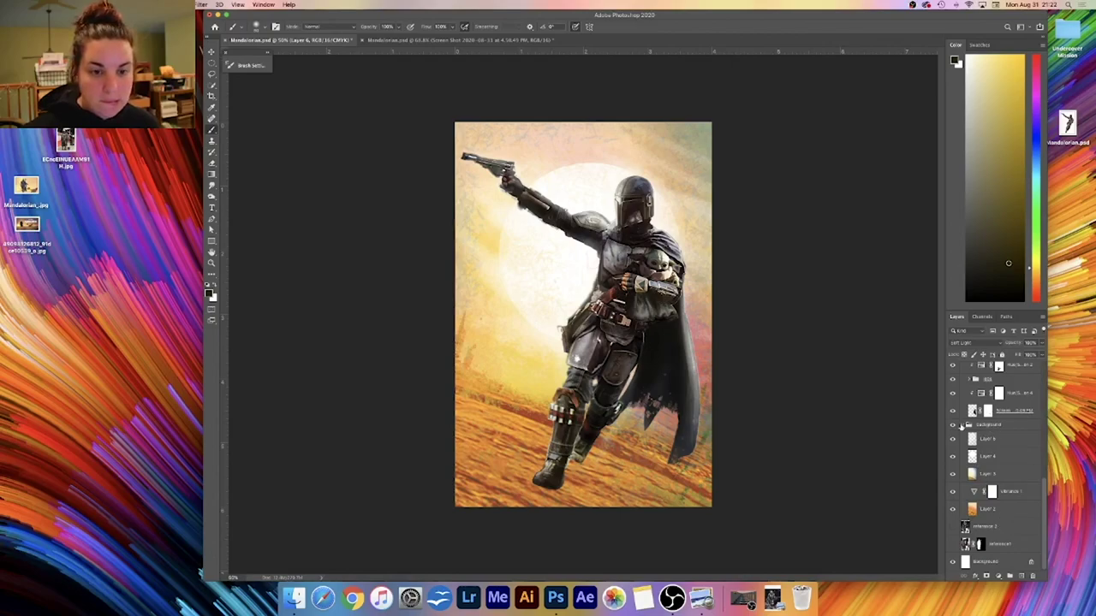
- Collapse the background group, add a new layer directly above it, and choose a dark yellowish brown for painting
left_click(961, 425)
left_click(1004, 514)
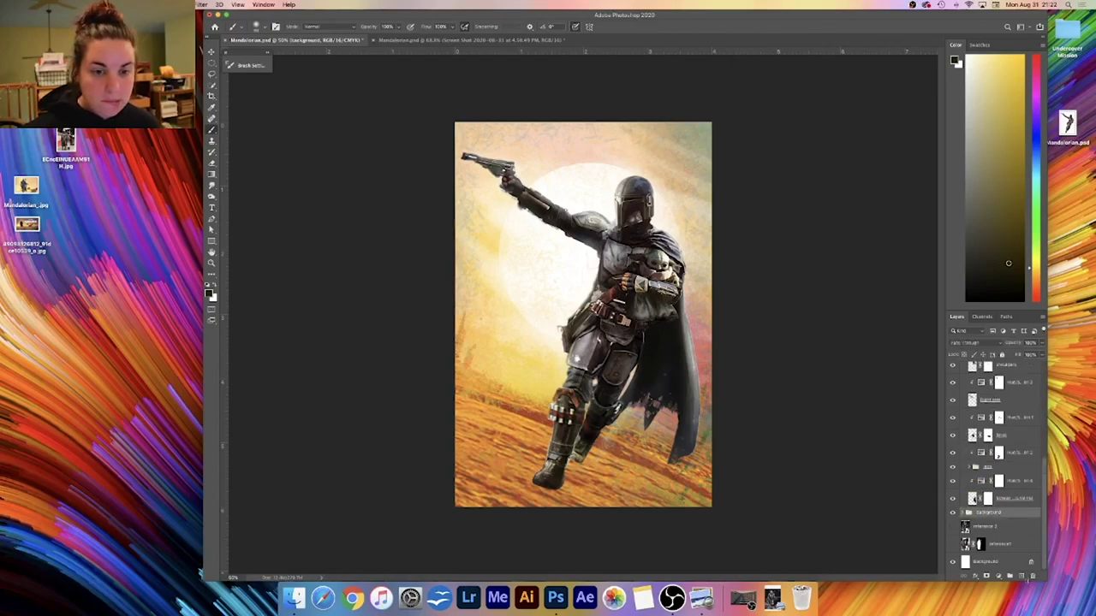
left_click(1020, 576)
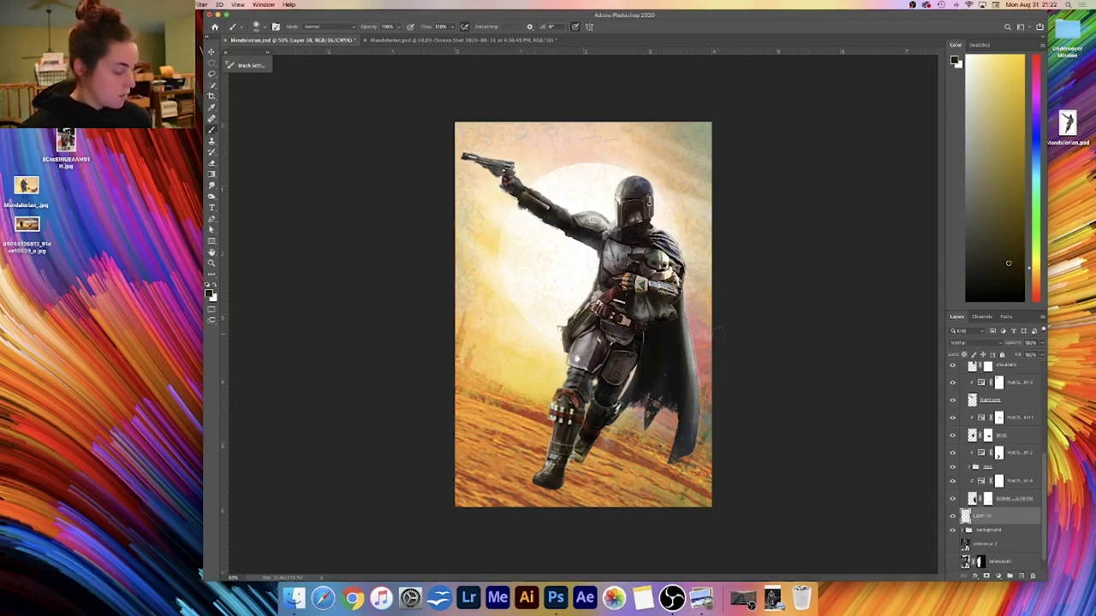
left_click(1010, 255)
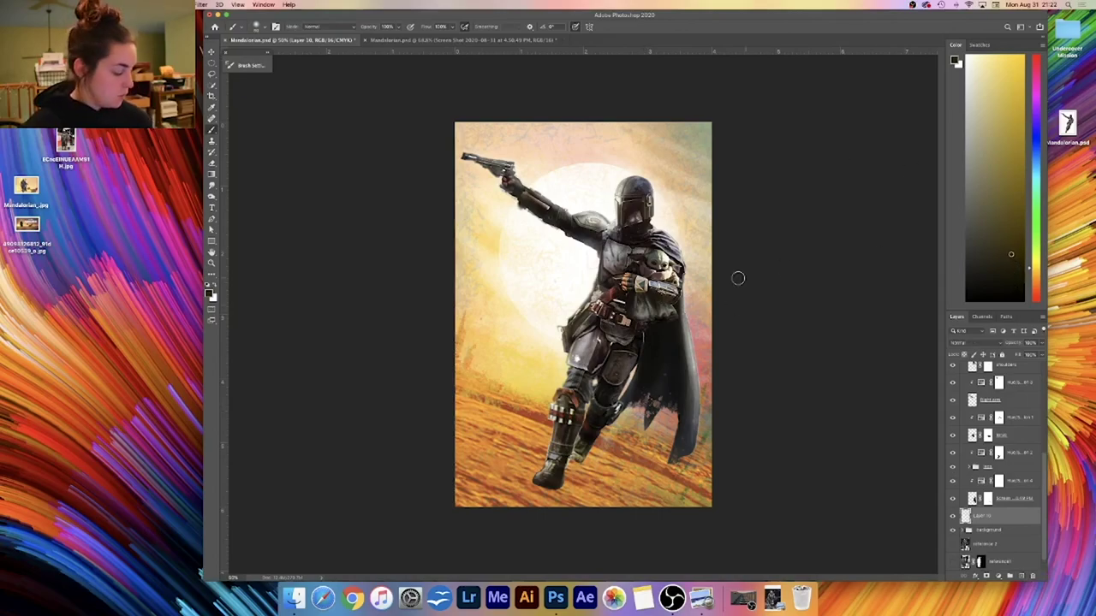
- Try a dark brown shadow stroke beneath the front boot with an enlarged brush
key("bracketright")
key("bracketright")
key("bracketright")
key("bracketright")
key("bracketright")
left_click_drag(552, 491, 565, 485)
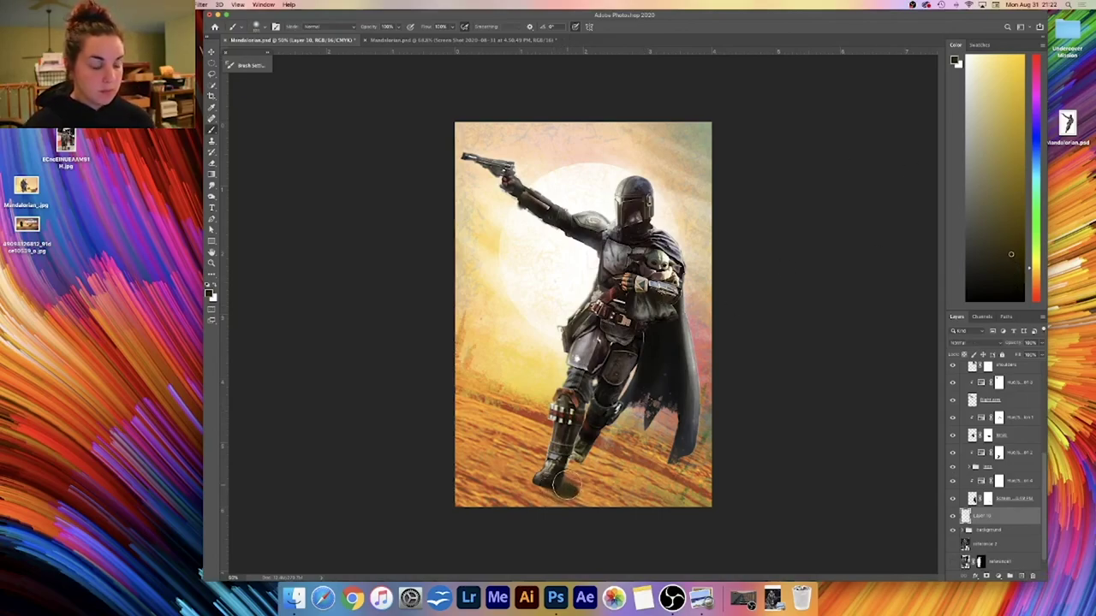
- Paint a soft ground shadow beneath the front boot in dark orange-brown with reduced brush opacity and flow
left_click(1035, 274)
left_click(1036, 279)
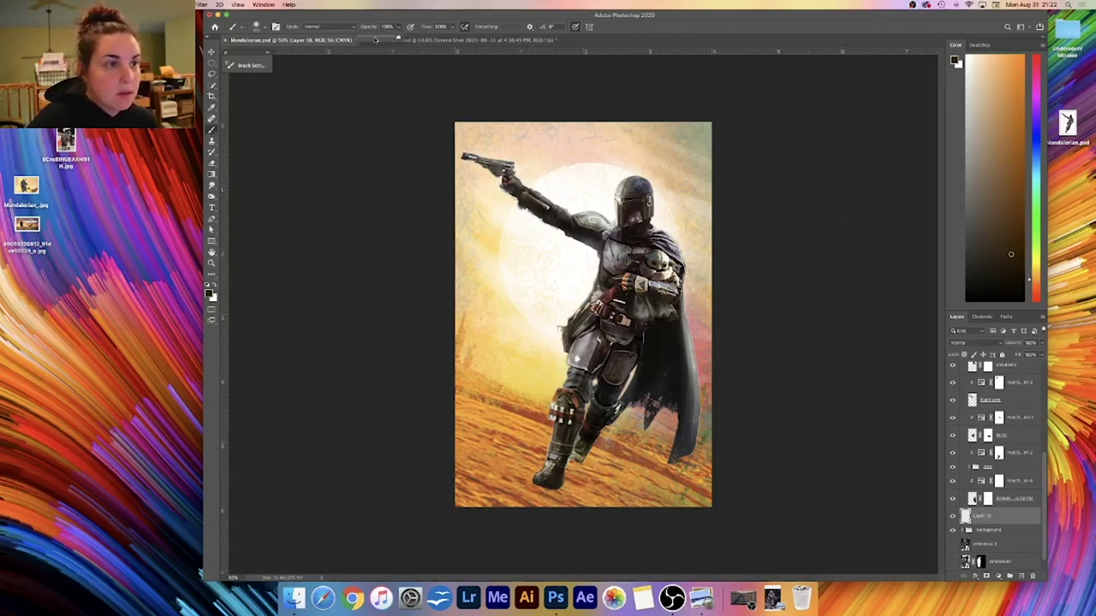
left_click(453, 28)
left_click_drag(453, 38, 438, 37)
left_click_drag(553, 484, 582, 488)
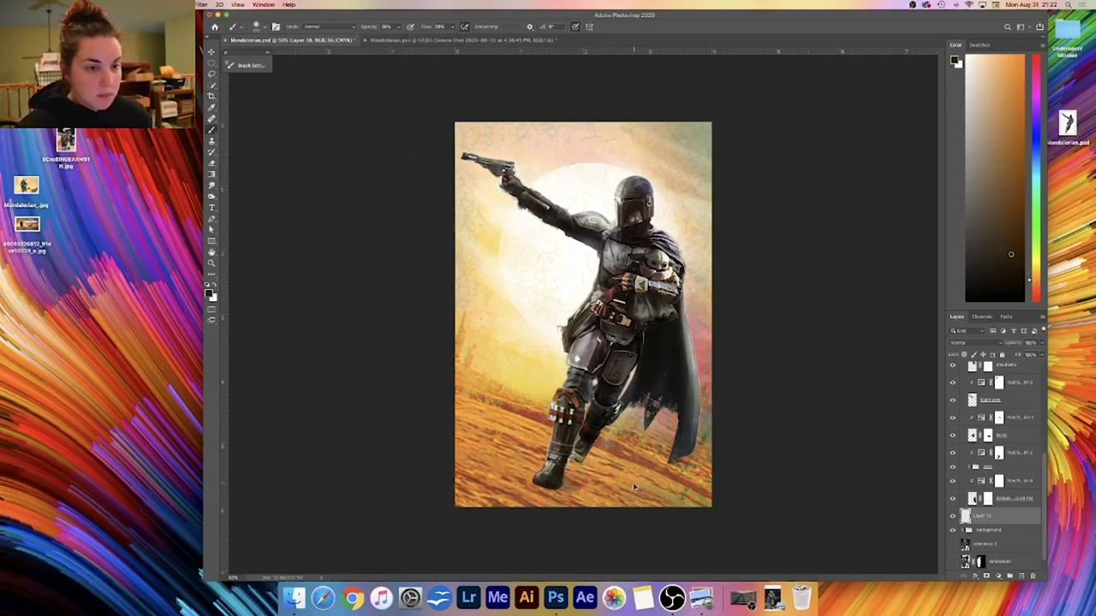
left_click(398, 27)
left_click_drag(399, 39, 391, 39)
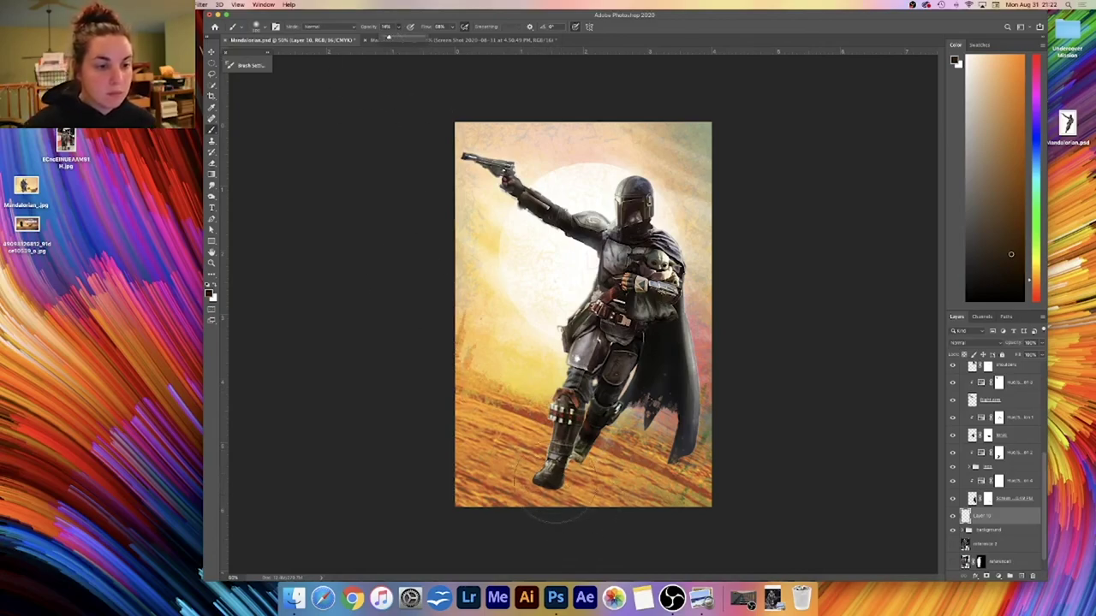
mouse_move(560, 486)
left_mouse_down()
mouse_move(614, 502)
mouse_move(598, 499)
mouse_move(607, 482)
mouse_move(659, 520)
left_mouse_up()
- Deepen the ground shadow from the front boot toward the canvas's lower right corner with a smaller brush
key("[")
key("[")
key("[")
key("[")
key("[")
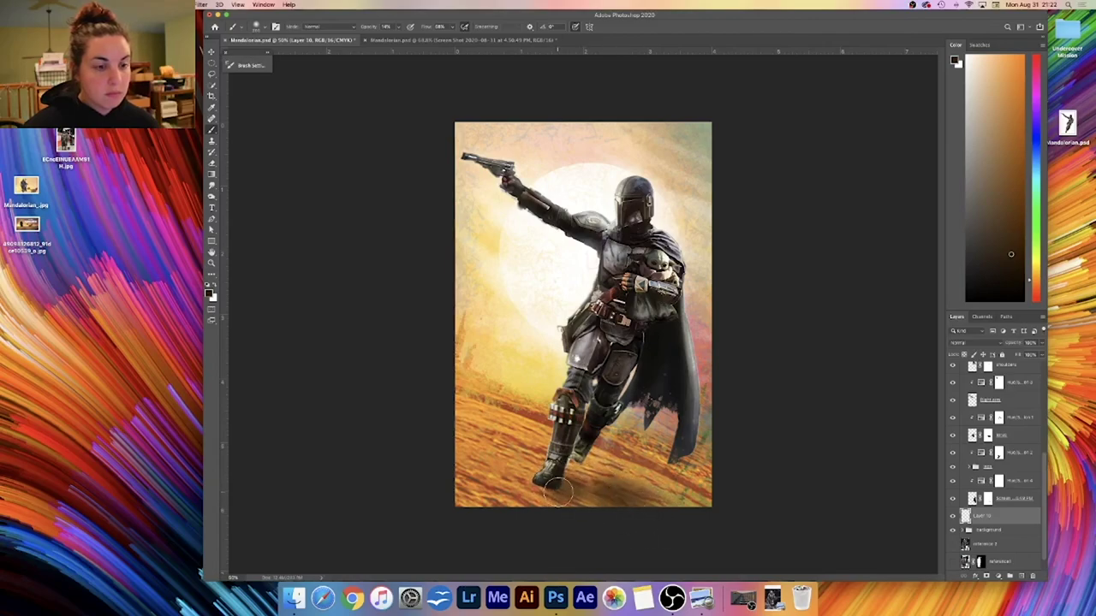
mouse_move(546, 488)
left_mouse_down()
mouse_move(590, 485)
mouse_move(671, 506)
left_mouse_up()
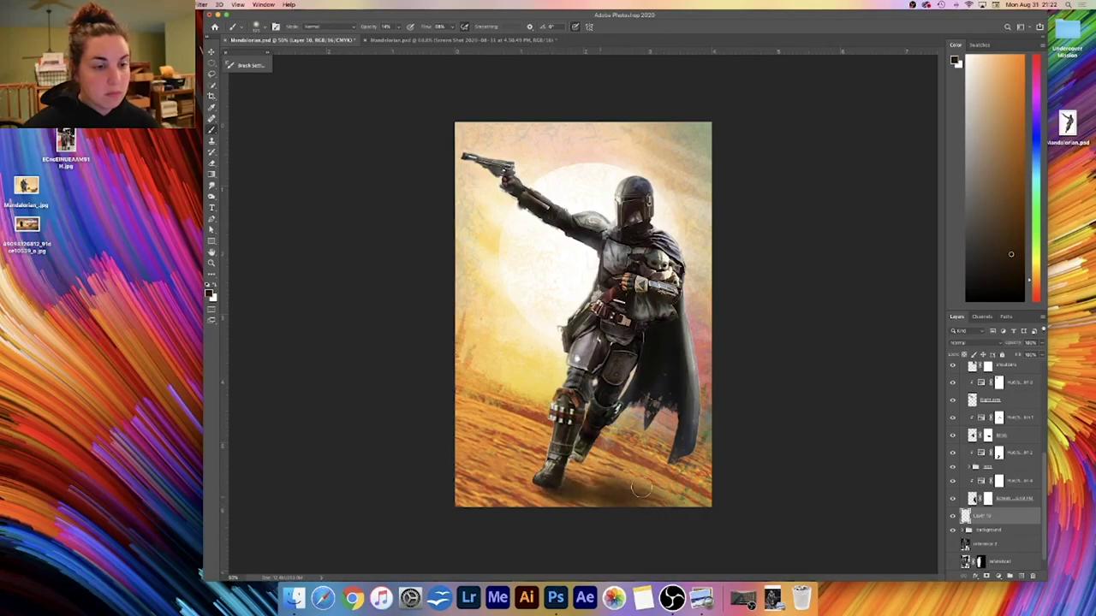
- Pick a darker brown, set the shadow layer's blend mode to Linear Burn and slightly reduce the layer's opacity
left_click(1007, 286)
left_click(967, 343)
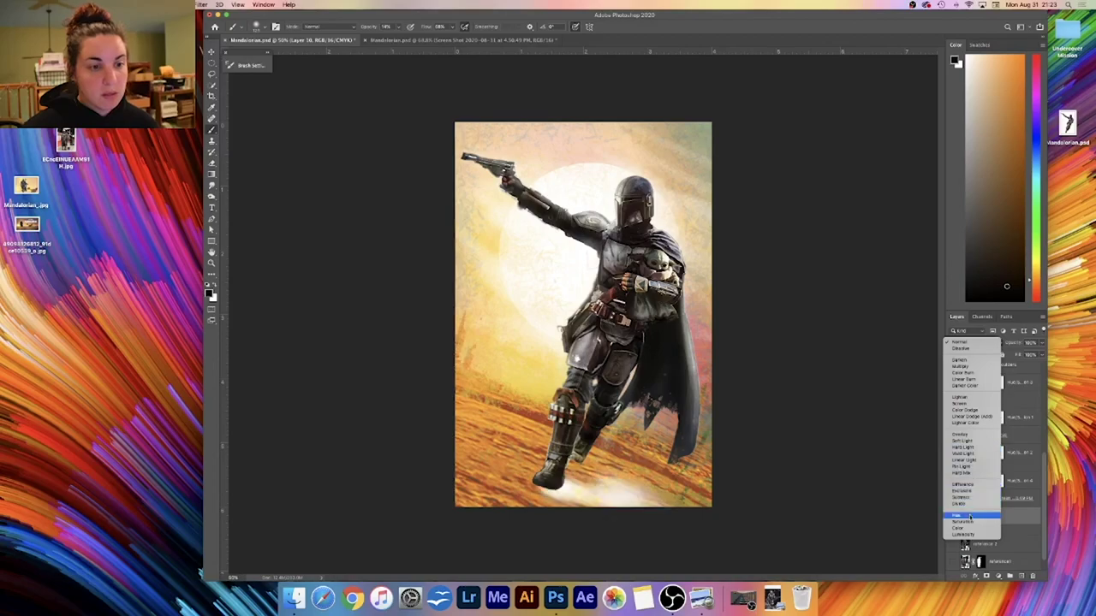
left_click(971, 380)
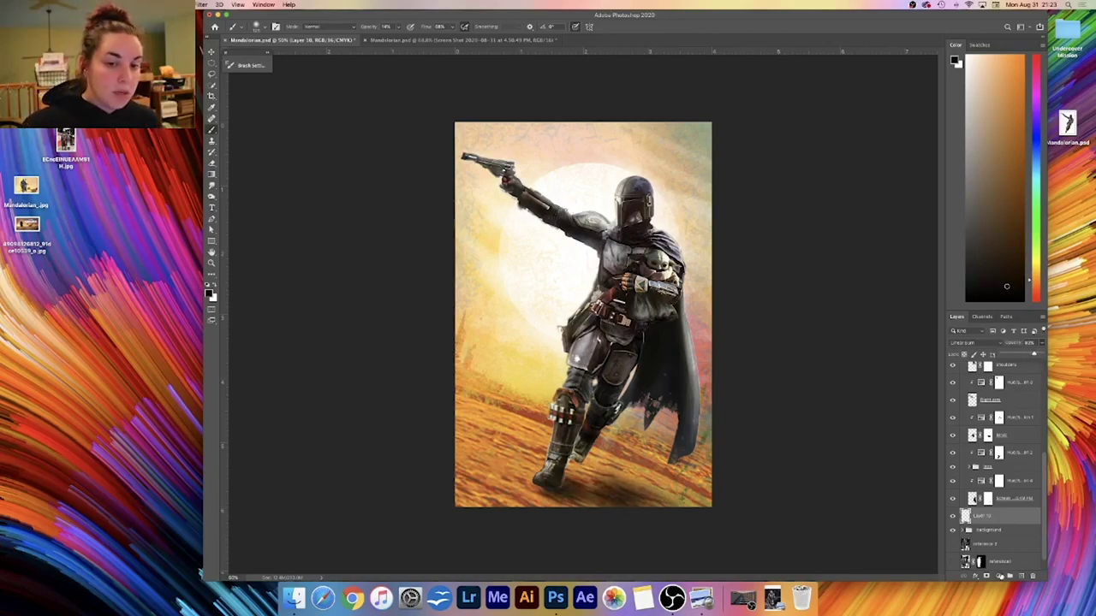
- Add a layer mask to the shadow layer and choose a textured spatter brush tip with wider spacing
left_click(986, 576)
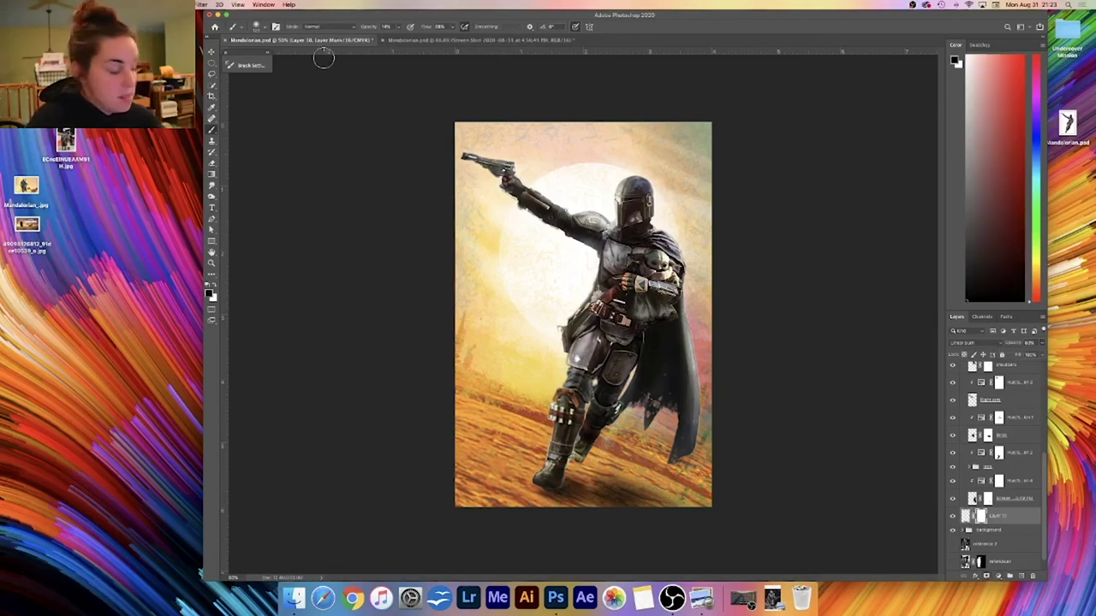
left_click(276, 26)
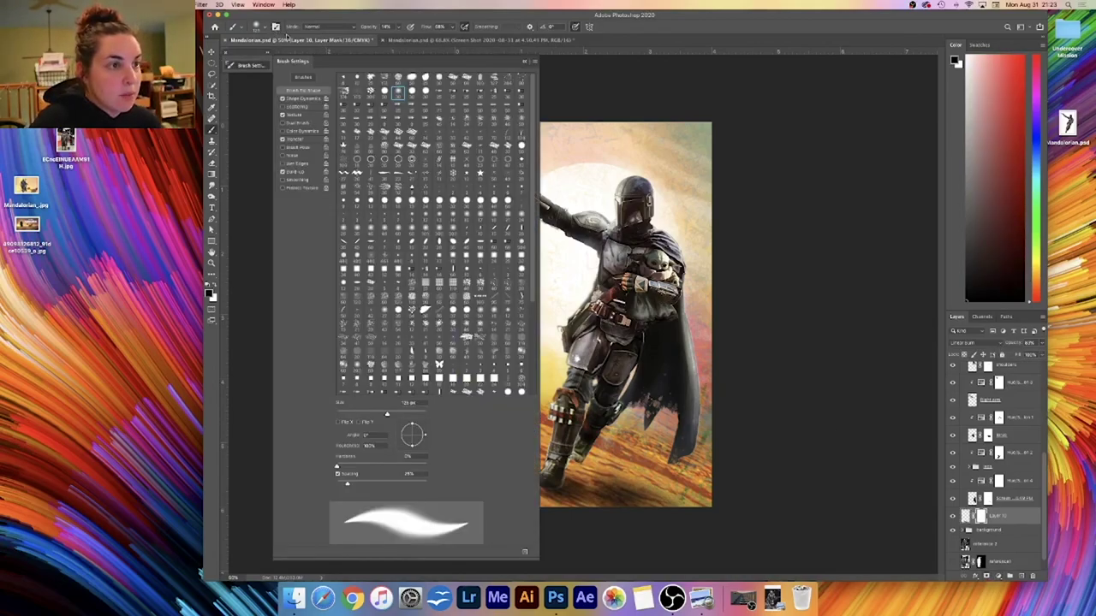
left_click(358, 95)
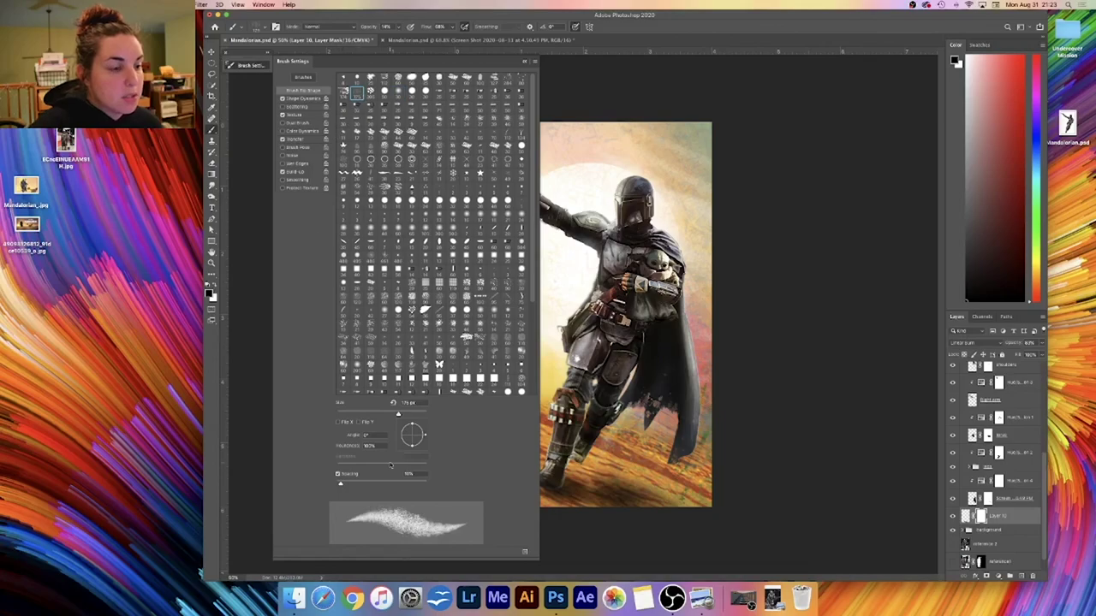
left_click(366, 482)
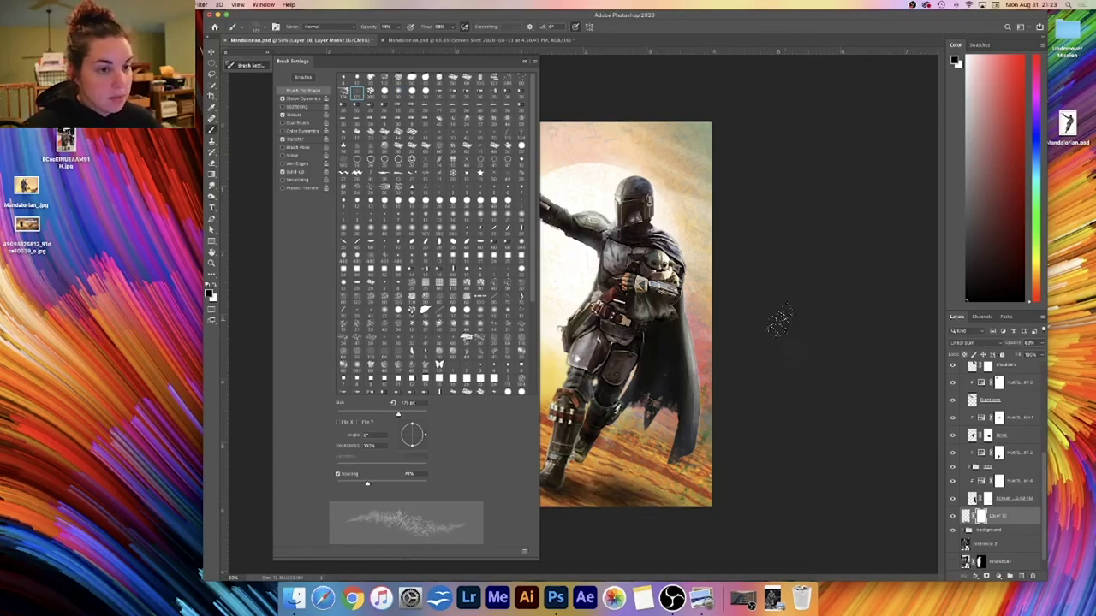
left_click(524, 61)
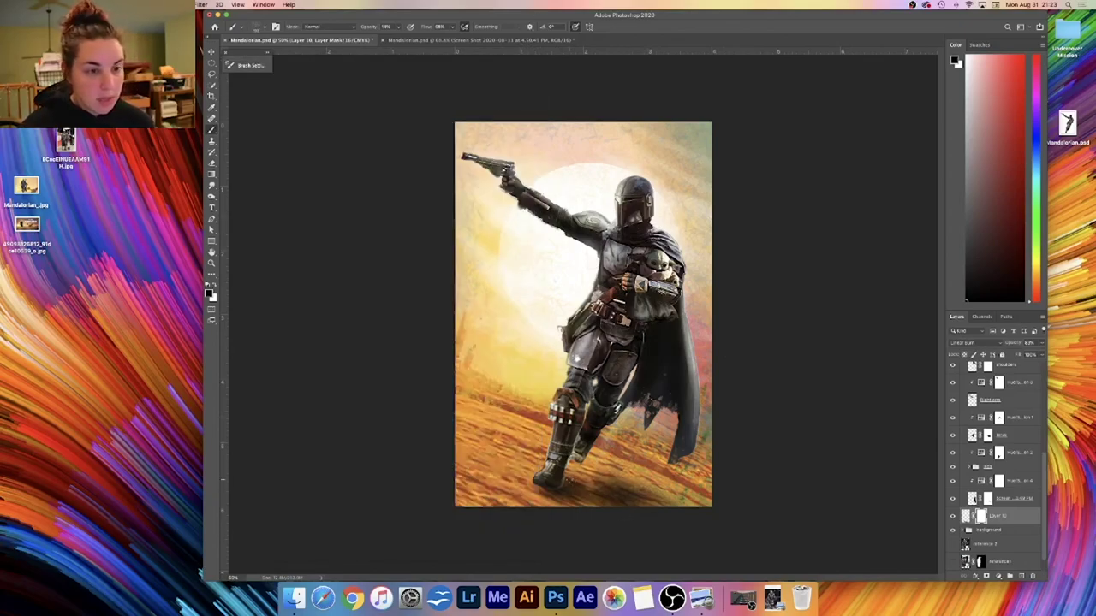
- Set the brush opacity to 100% for painting on the shadow layer's mask
left_click(398, 27)
left_click_drag(401, 37, 435, 37)
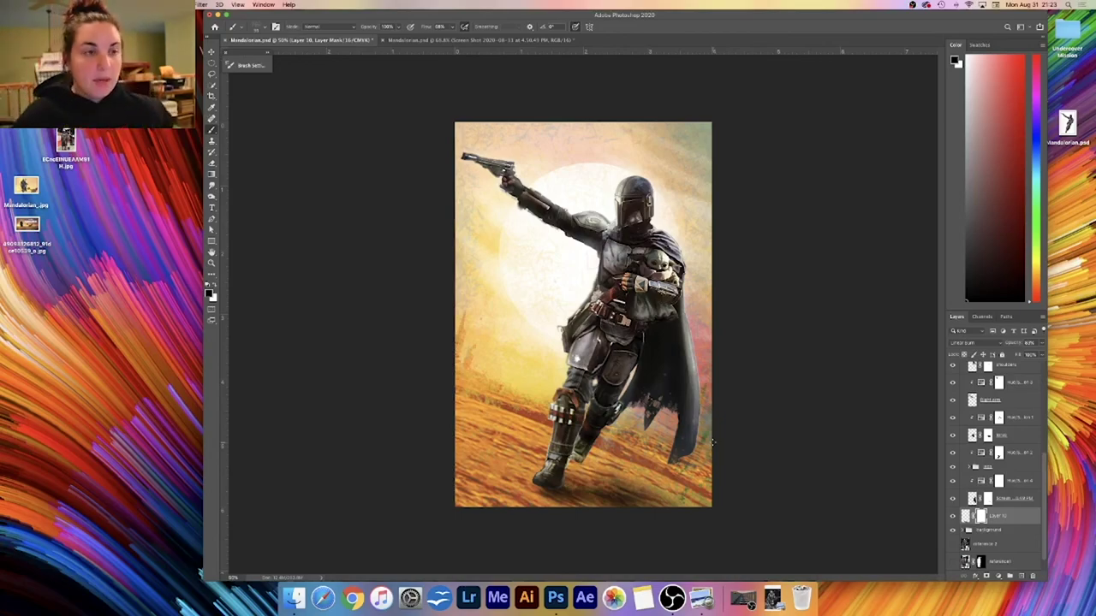
- Compare the composited figure and its ground shadow with the reference artwork in the other open document, at a similar magnification
left_click(417, 40)
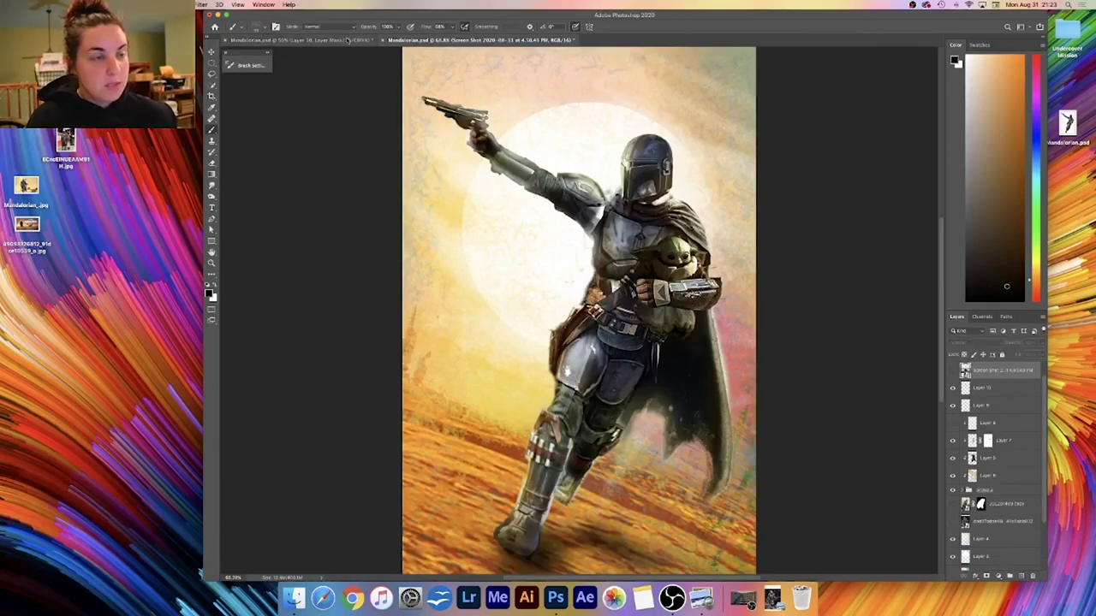
left_click(345, 41)
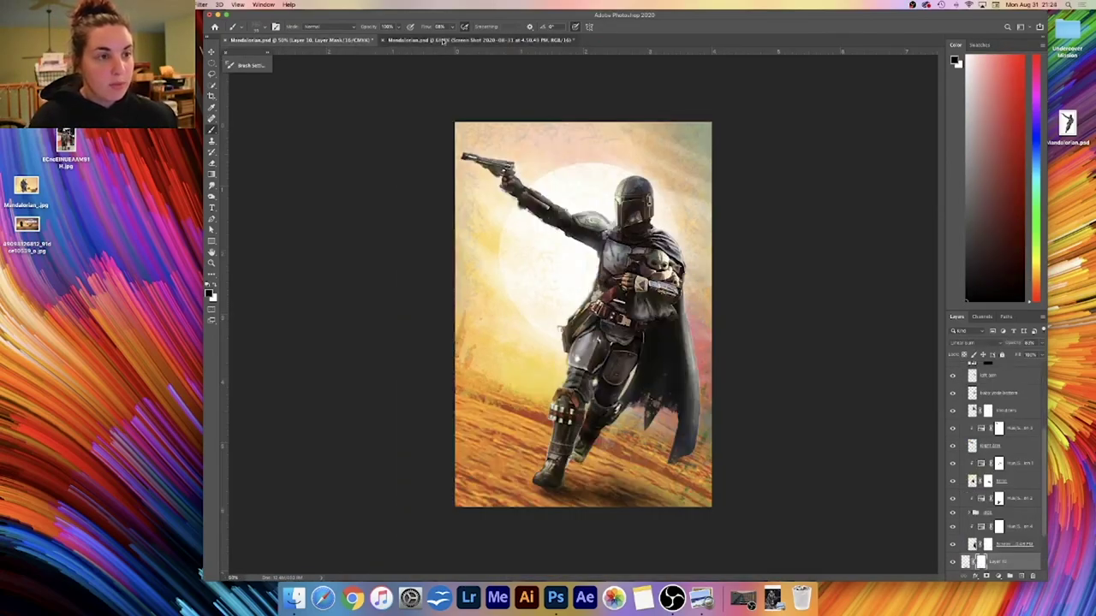
left_click(441, 41)
left_click(363, 40)
left_click(413, 41)
left_click(366, 41)
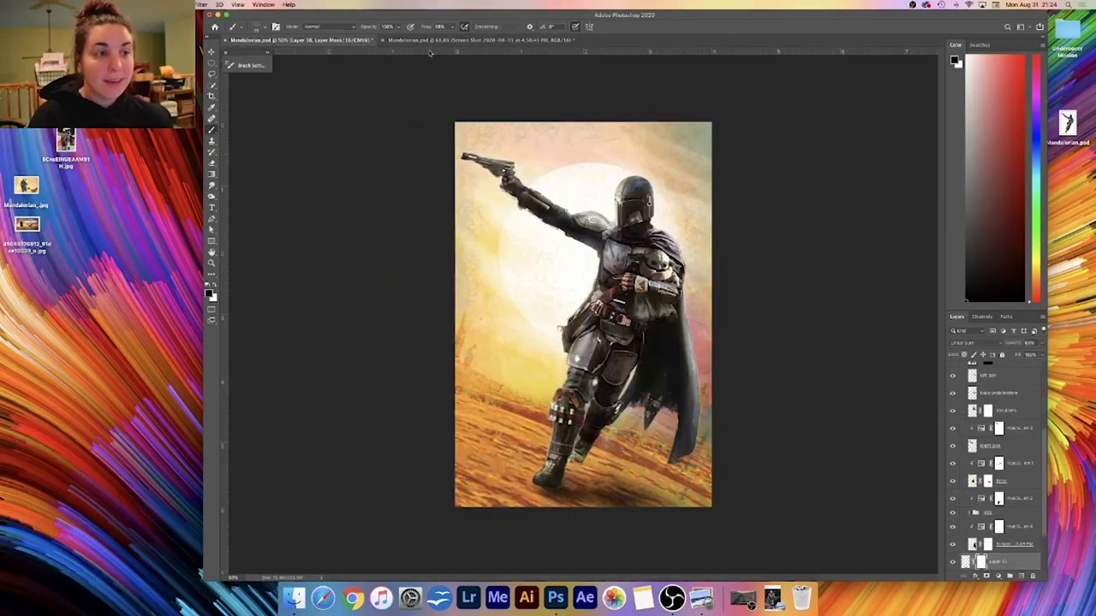
left_click(432, 41)
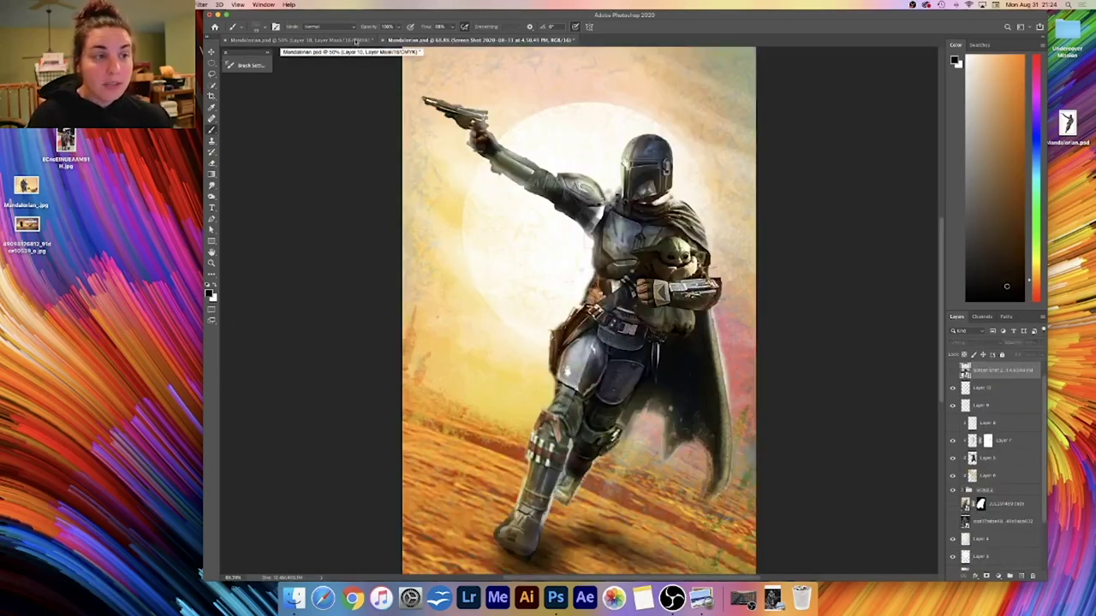
left_click(357, 41)
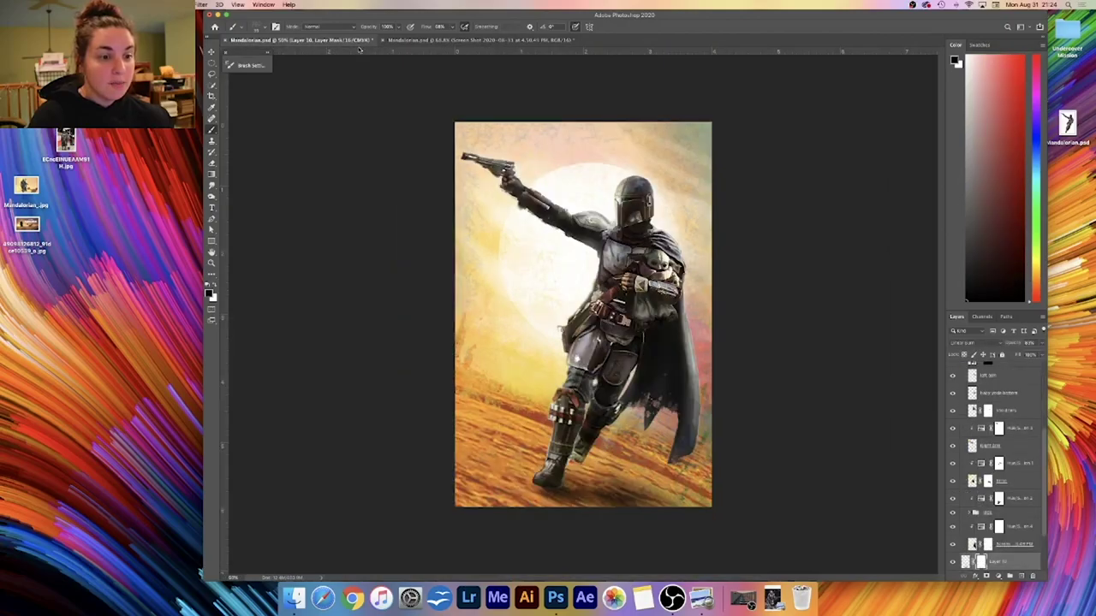
left_click(433, 41)
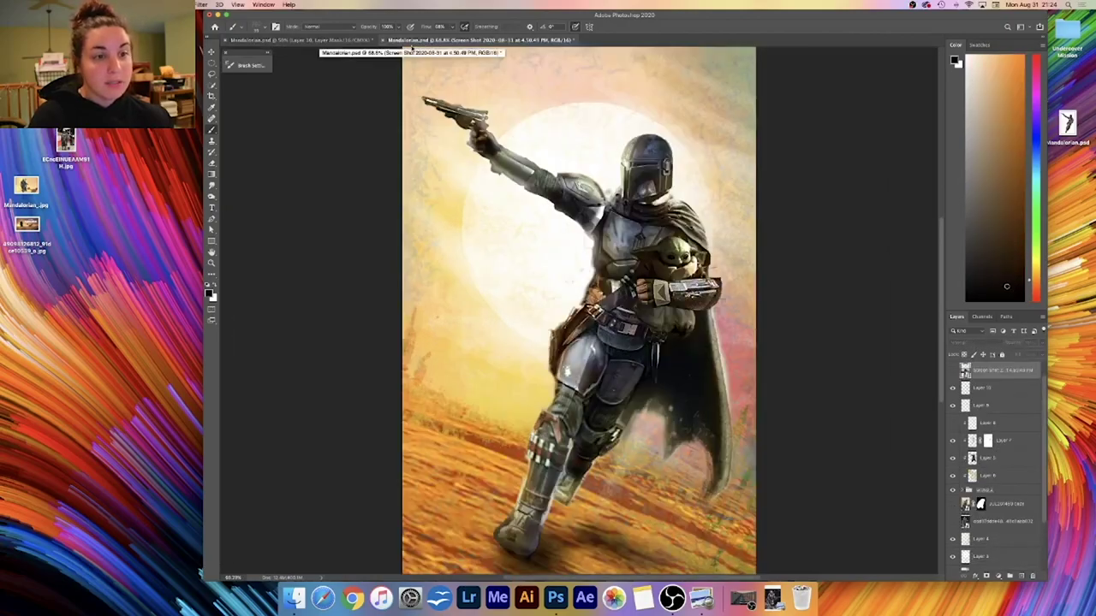
left_click(366, 41)
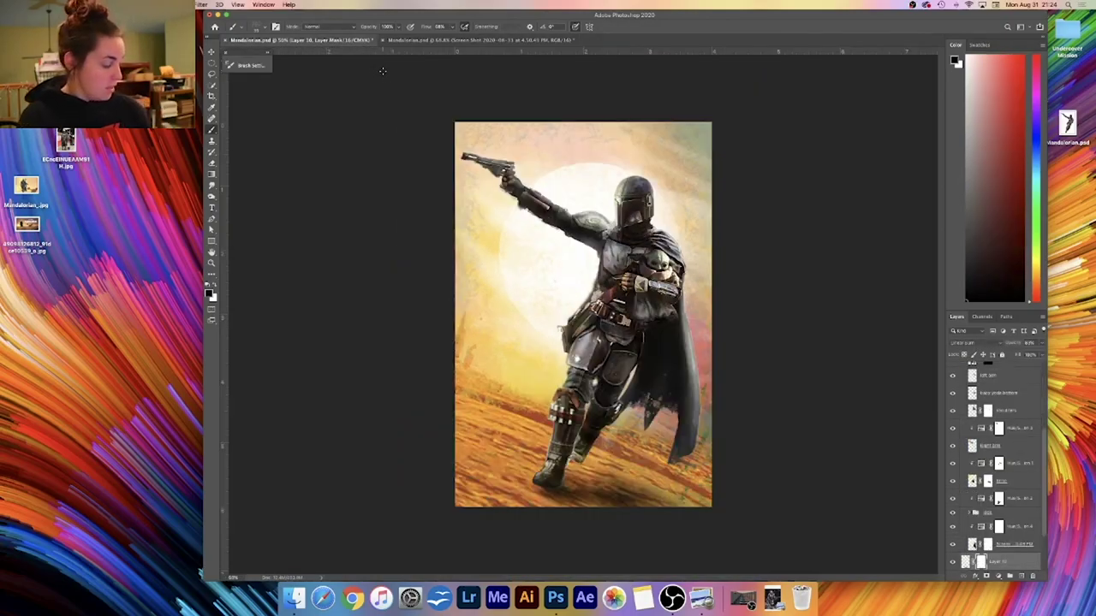
key("super+equal")
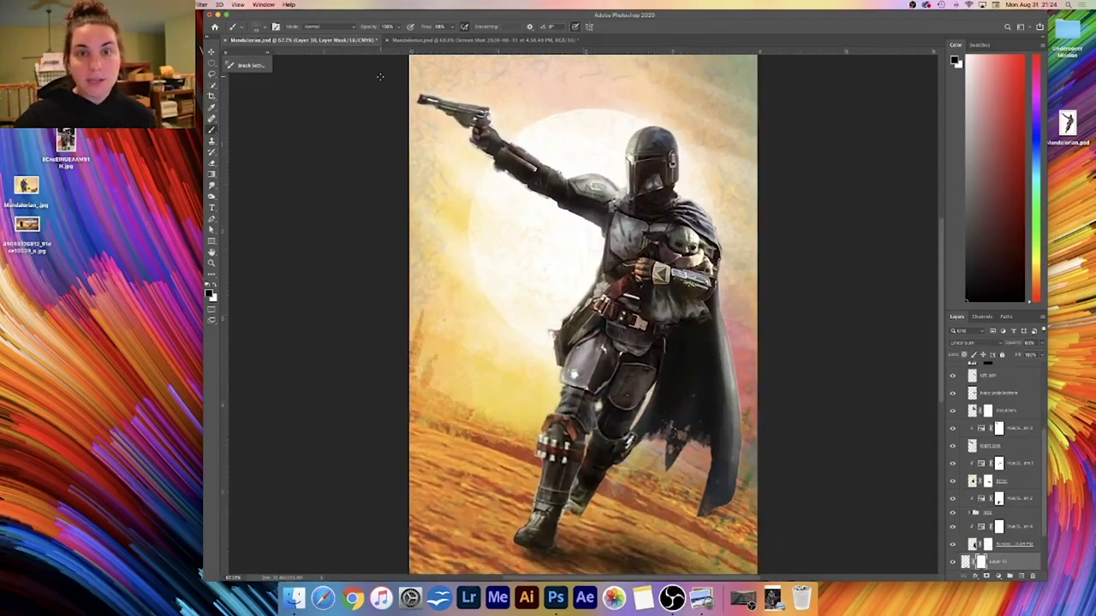